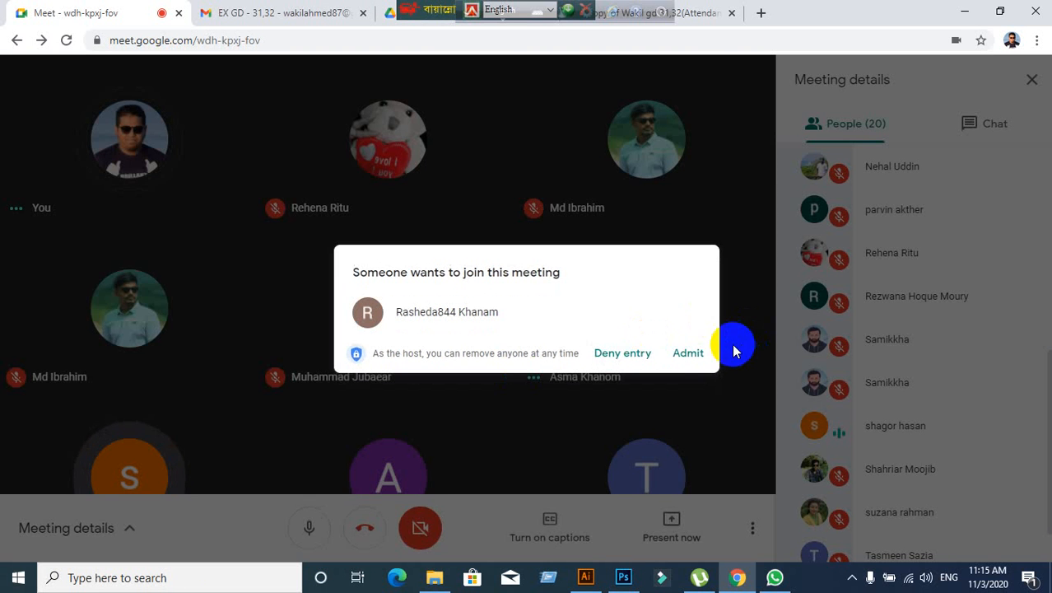
- Admit the waiting participant, show the meeting chat, and switch to the WhatsApp class group
{"action": "left_click", "coordinate": [676, 354]}
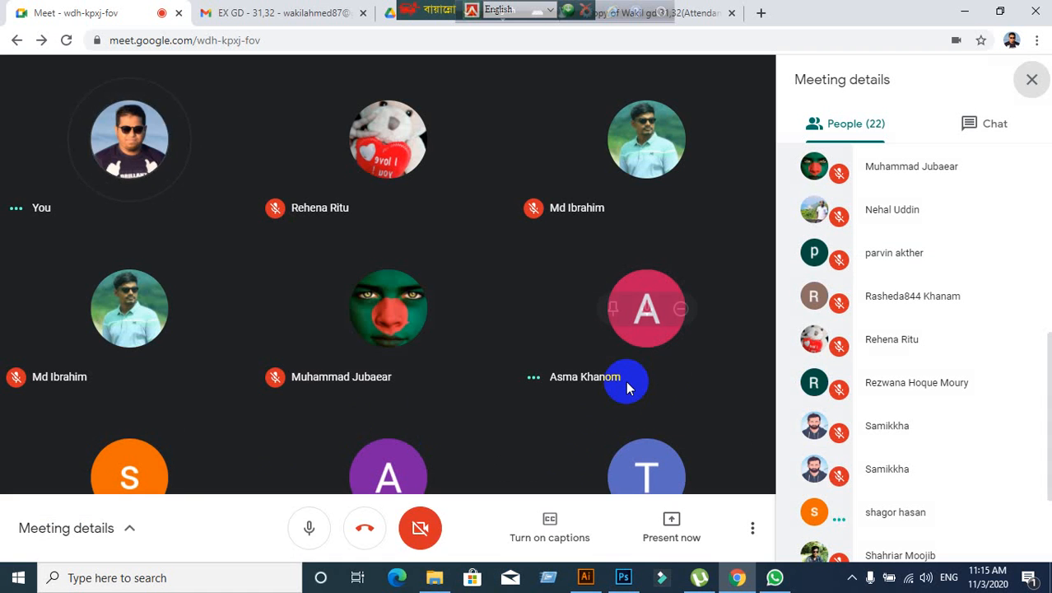
{"action": "mouse_move", "coordinate": [626, 381]}
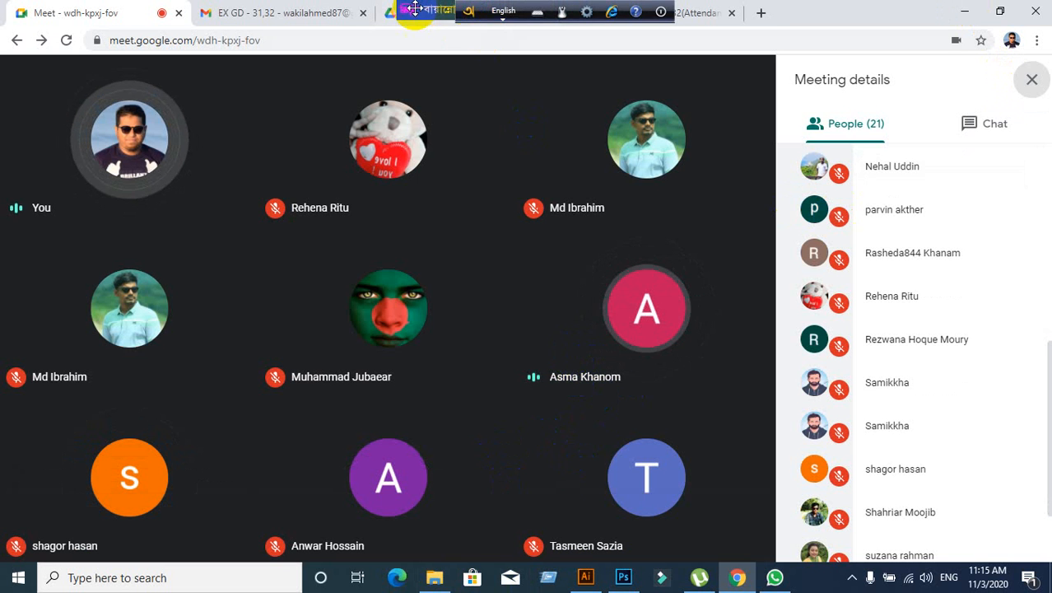
{"action": "left_click_drag", "start_coordinate": [416, 10], "coordinate": [916, 4]}
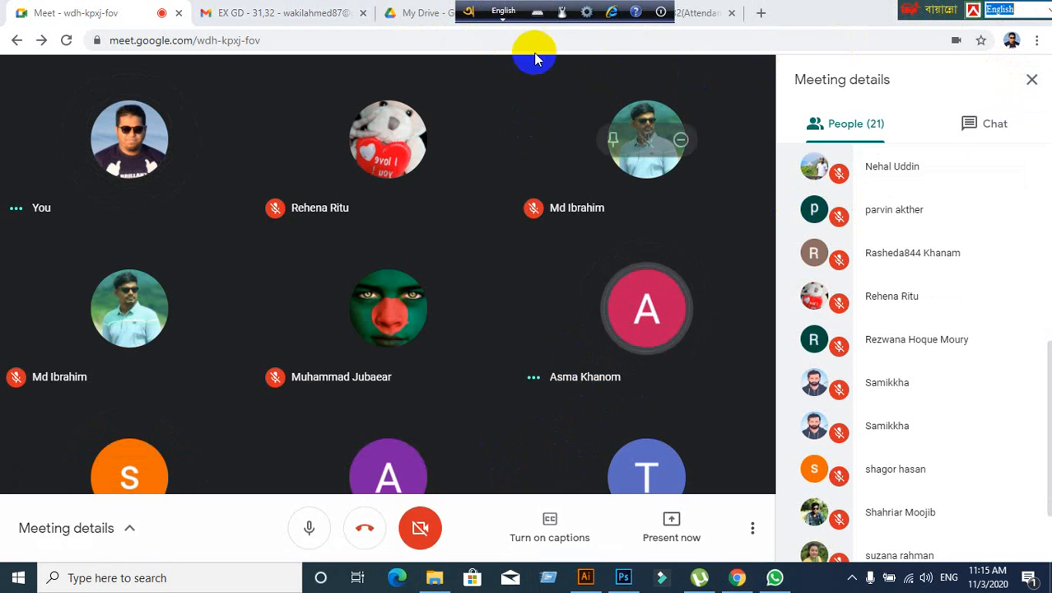
{"action": "left_click_drag", "start_coordinate": [466, 16], "coordinate": [927, 21]}
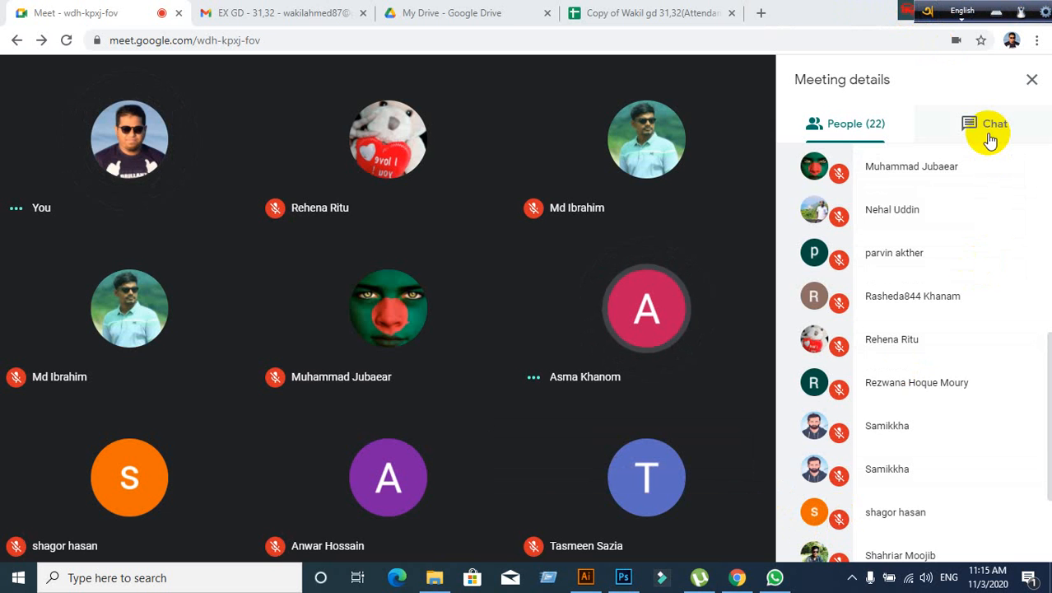
{"action": "left_click", "coordinate": [990, 131]}
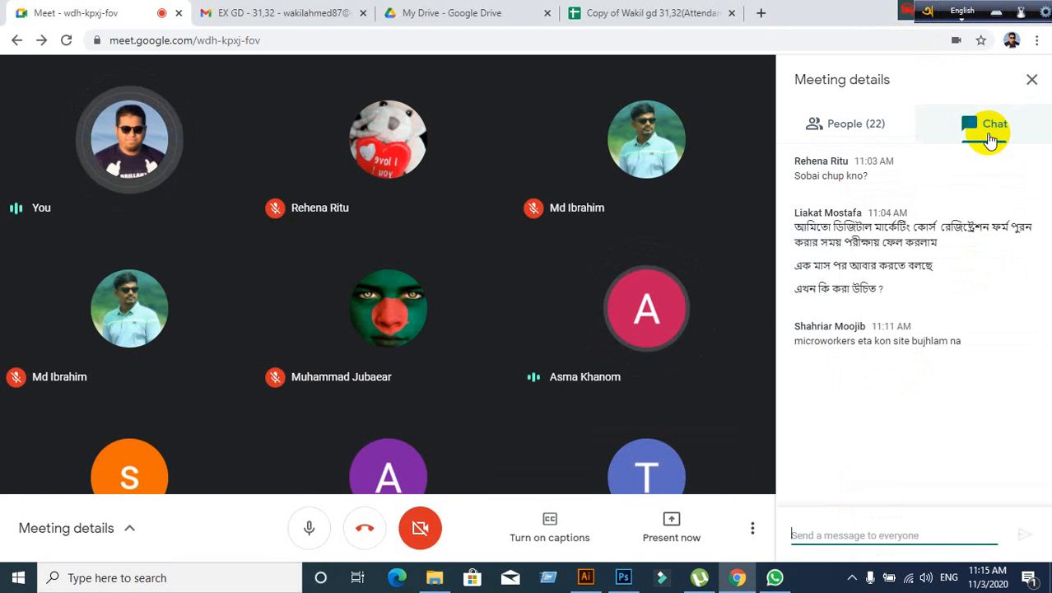
{"action": "left_click", "coordinate": [774, 577]}
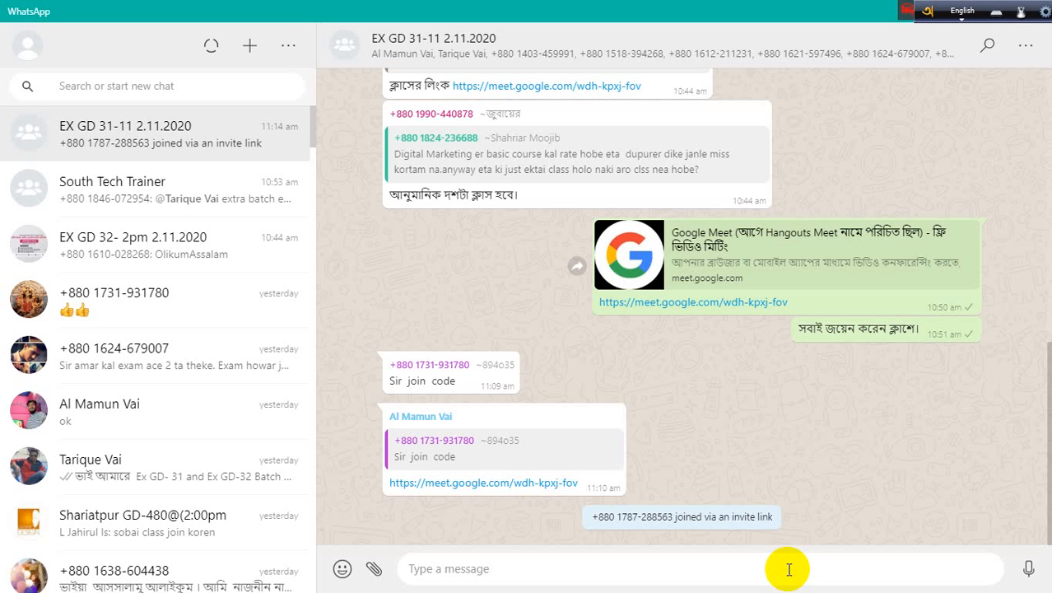
- Browse the South Tech Trainer, EX GD 32 and EX GD 31-11 chats, then minimize WhatsApp
{"action": "left_click_drag", "start_coordinate": [906, 11], "coordinate": [429, 11]}
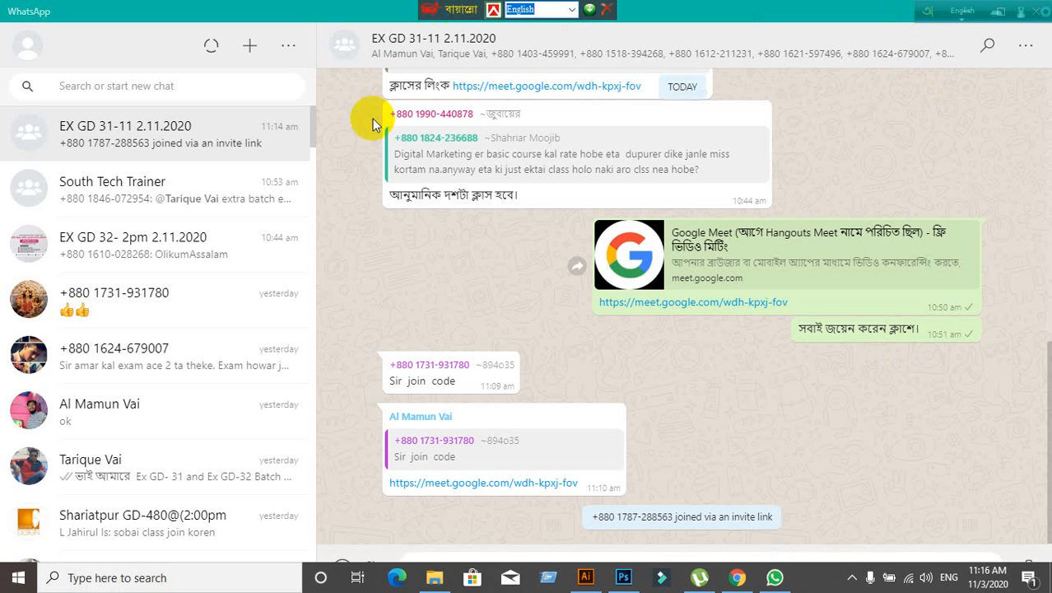
{"action": "left_click", "coordinate": [220, 200]}
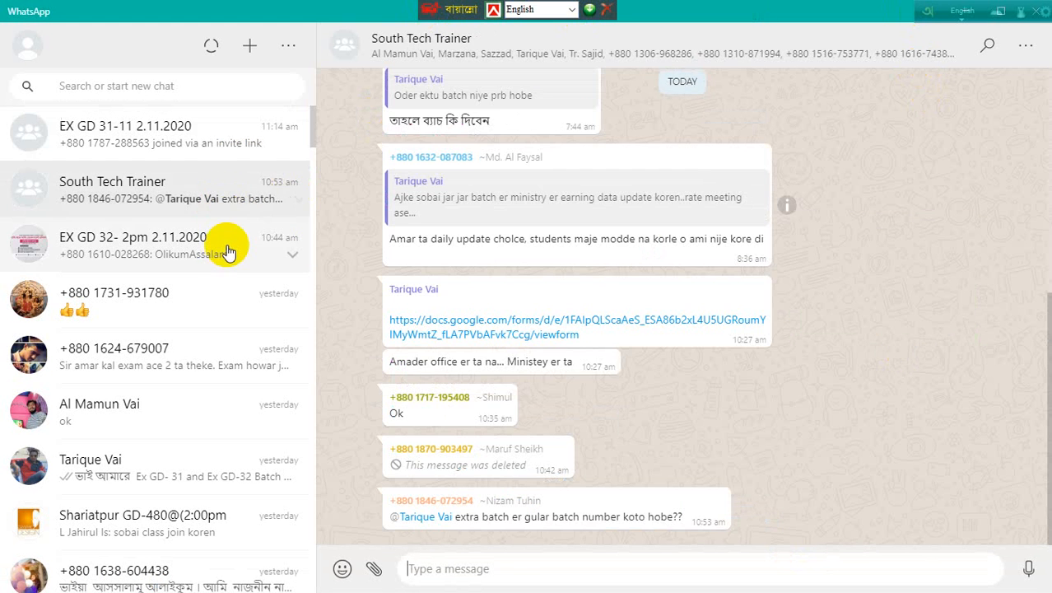
{"action": "left_click", "coordinate": [223, 256]}
{"action": "left_click", "coordinate": [221, 148]}
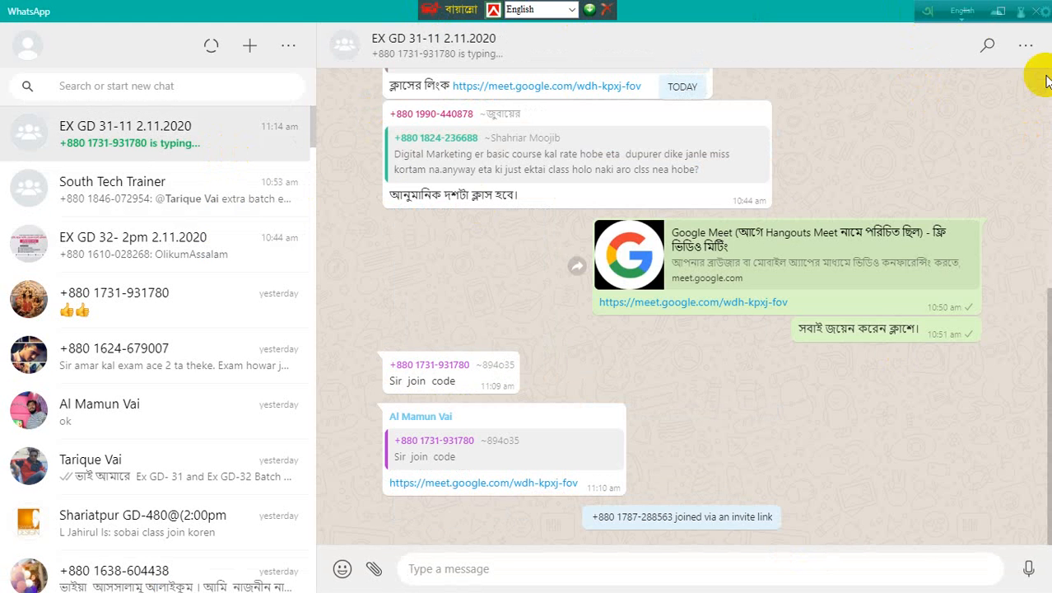
{"action": "left_click", "coordinate": [924, 20]}
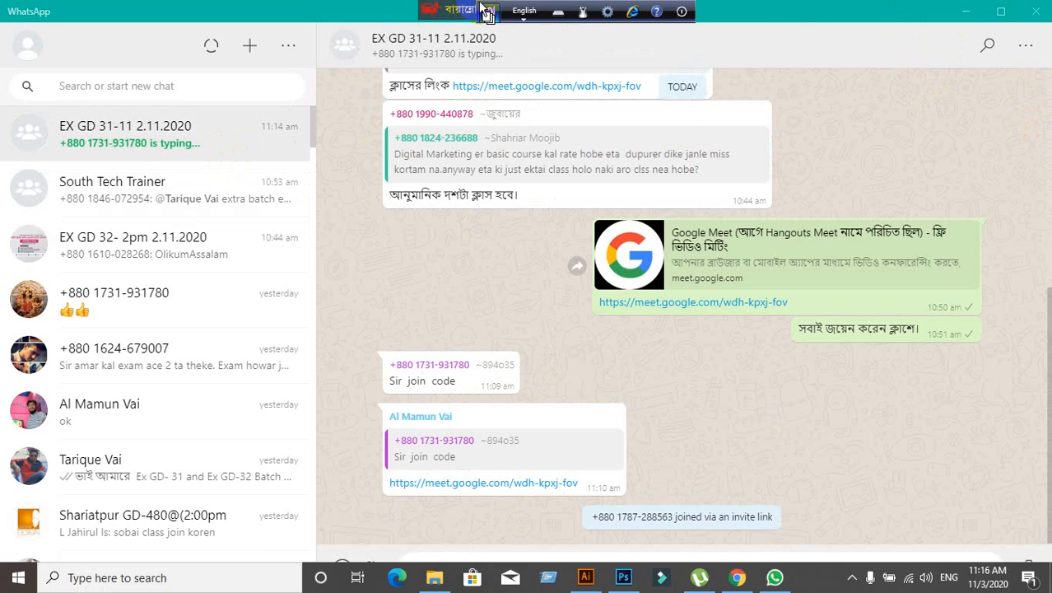
{"action": "left_click", "coordinate": [971, 17]}
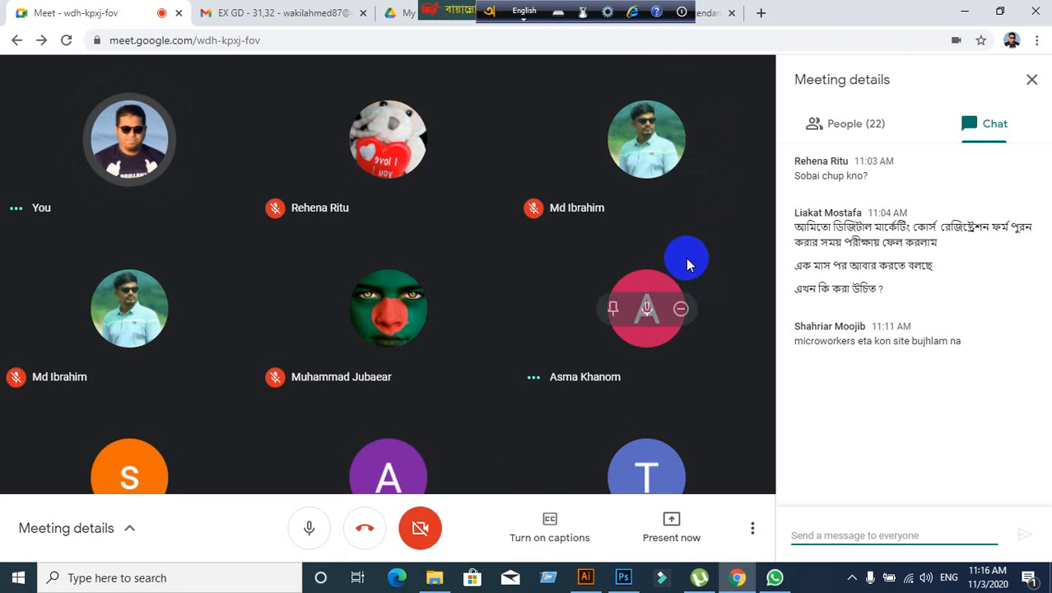
- Close the Meeting details chat panel and move the language bar to the top right
{"action": "left_click", "coordinate": [1032, 81]}
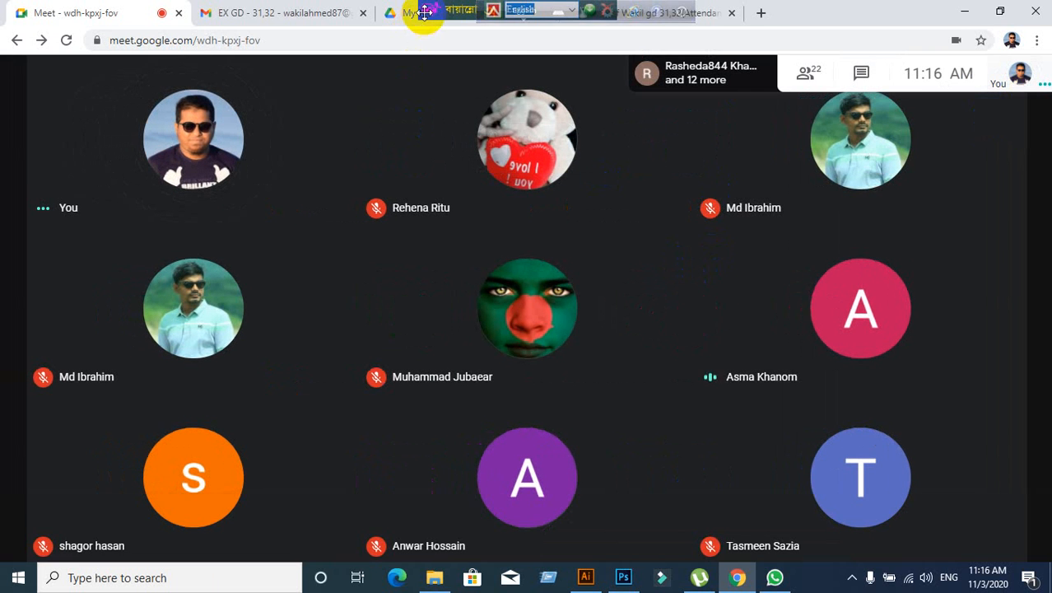
{"action": "left_click_drag", "start_coordinate": [422, 11], "coordinate": [928, 5]}
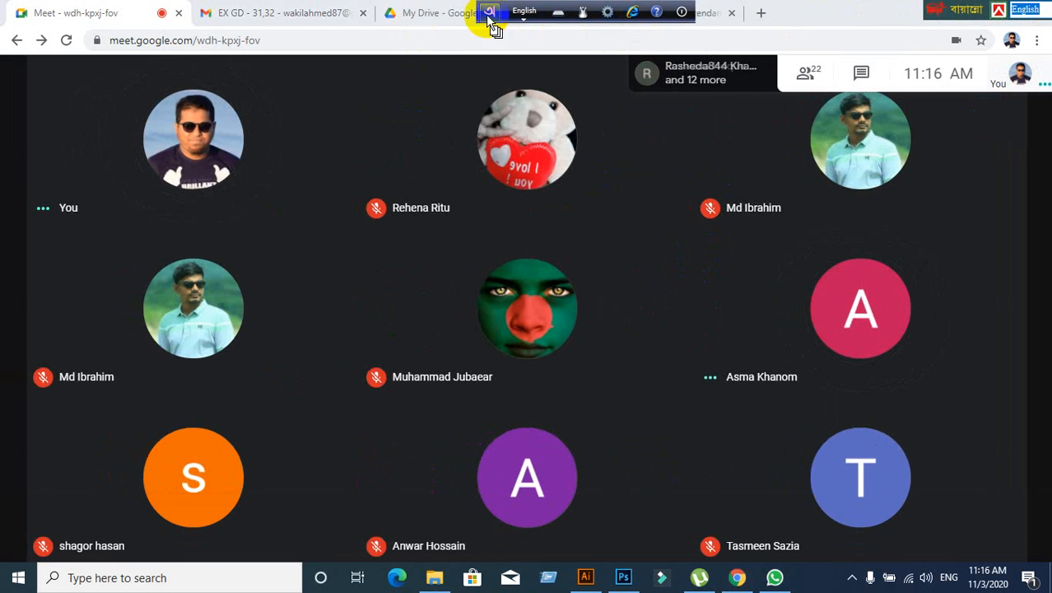
{"action": "left_click_drag", "start_coordinate": [490, 14], "coordinate": [917, 14]}
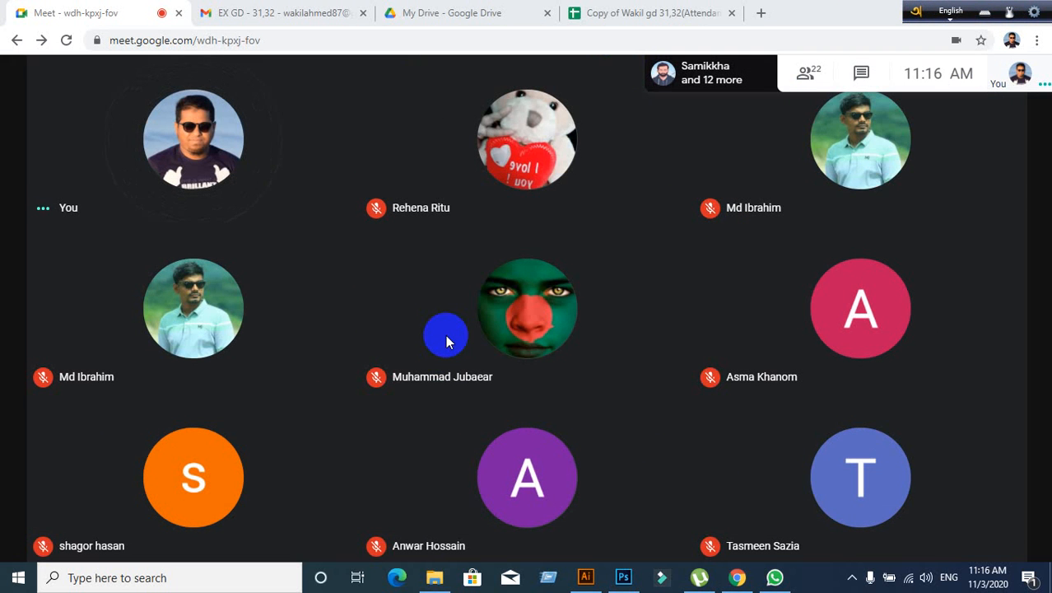
{"action": "mouse_move", "coordinate": [641, 456]}
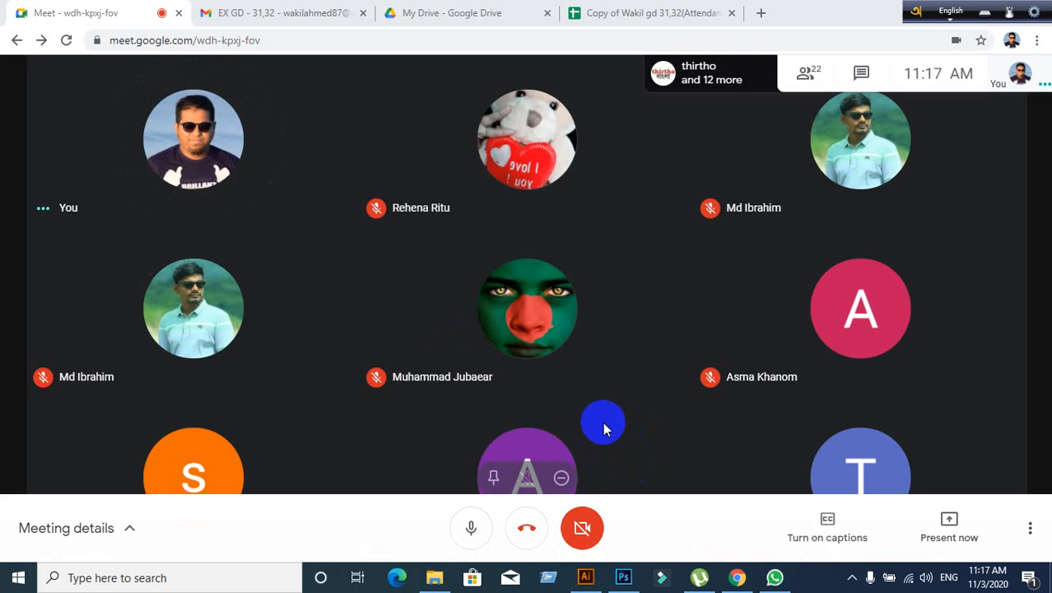
{"action": "left_click", "coordinate": [585, 577]}
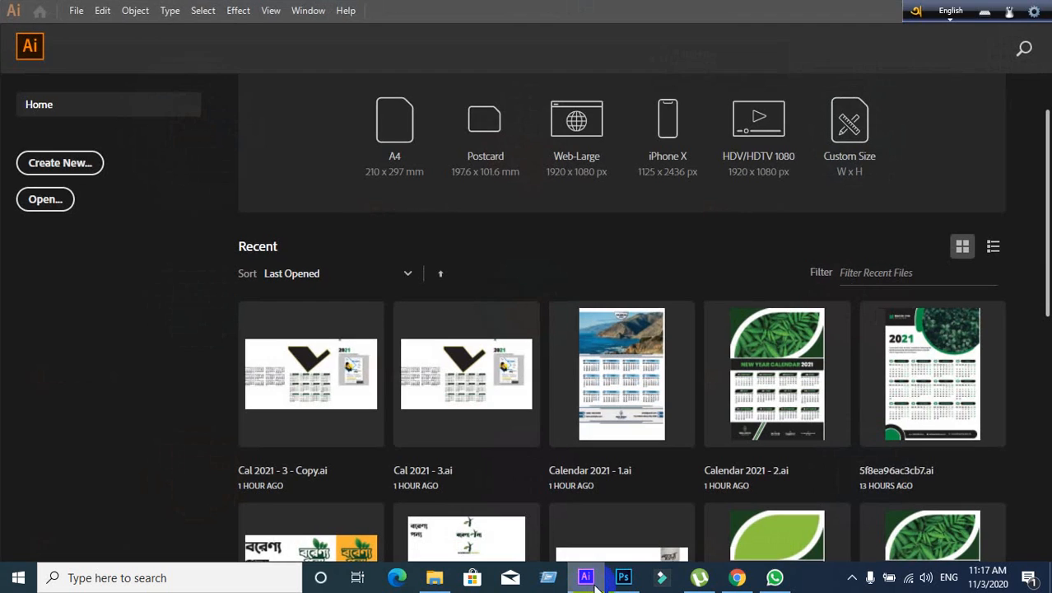
{"action": "left_click", "coordinate": [587, 578]}
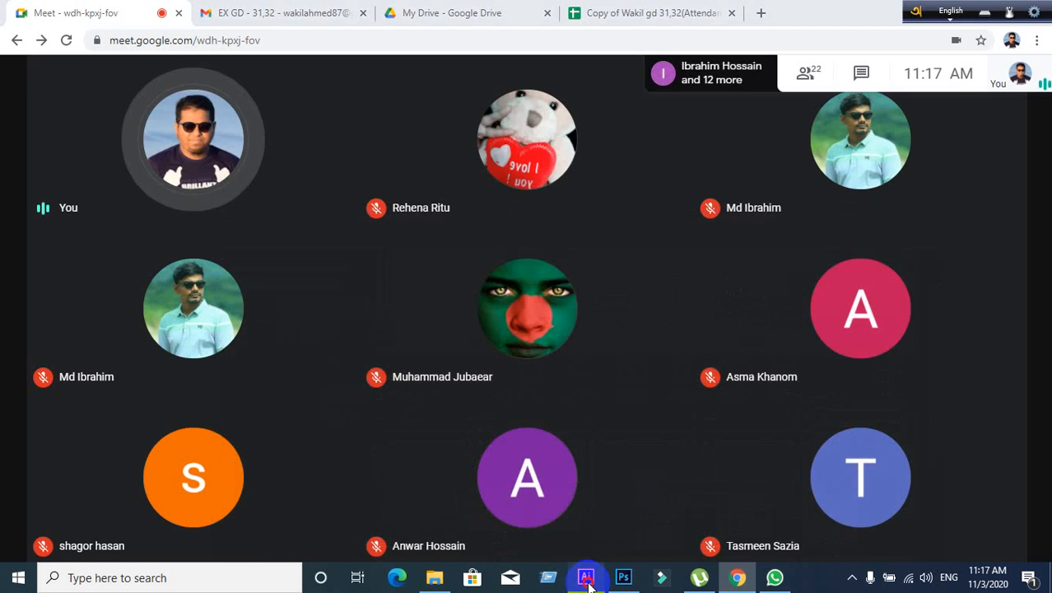
{"action": "left_click", "coordinate": [587, 579]}
{"action": "left_click", "coordinate": [587, 579]}
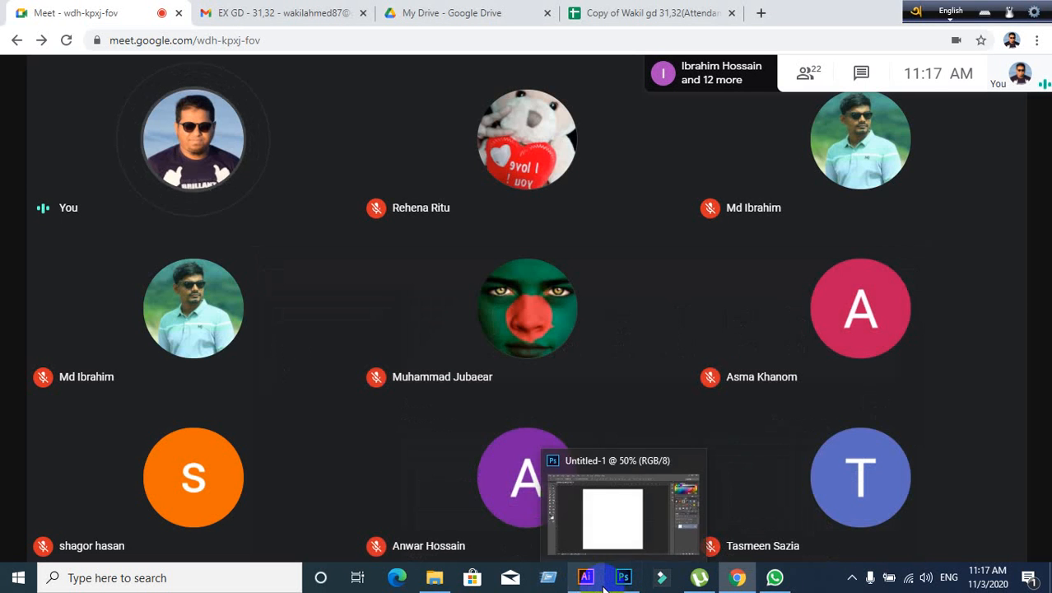
{"action": "left_click", "coordinate": [604, 585]}
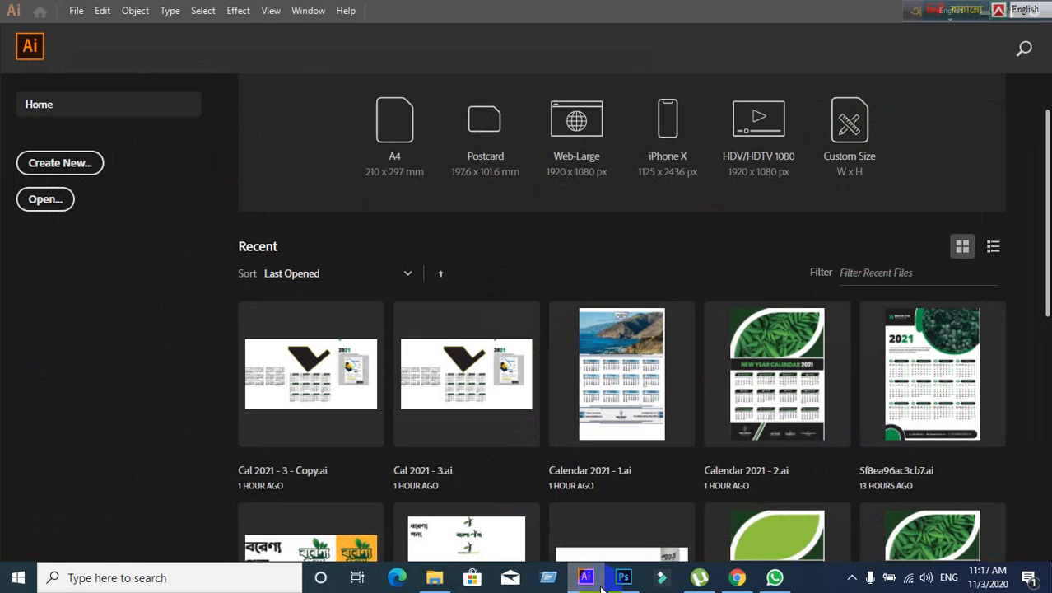
{"action": "left_click", "coordinate": [601, 587]}
{"action": "left_click", "coordinate": [633, 583]}
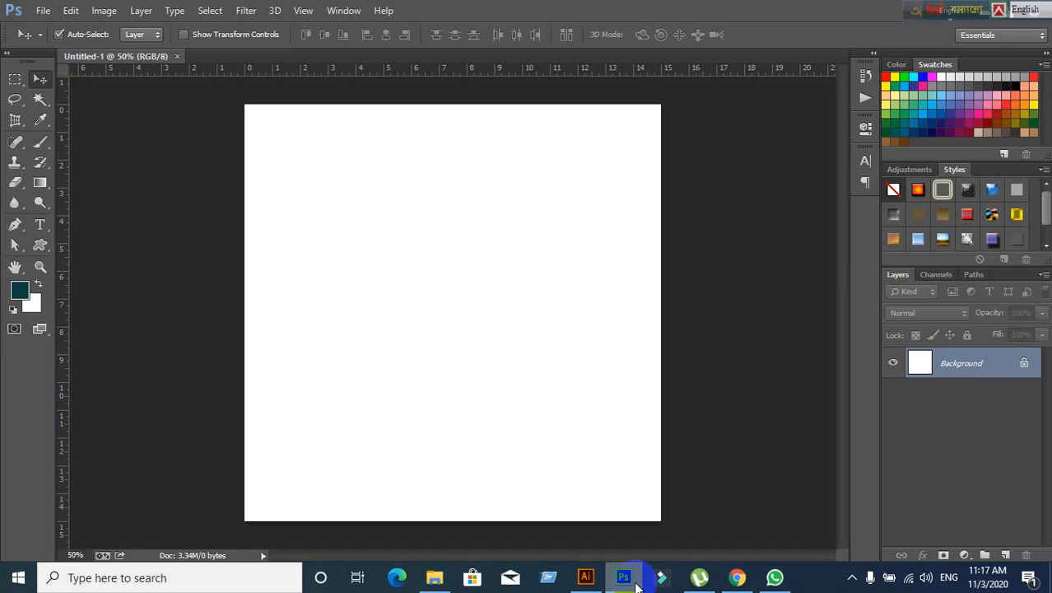
{"action": "left_click", "coordinate": [635, 583]}
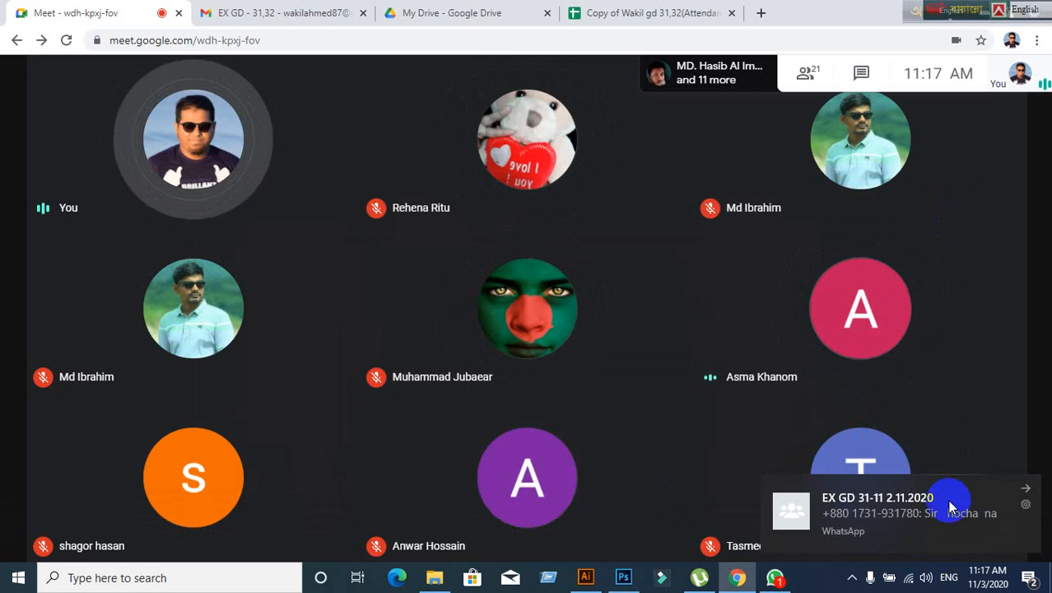
- Dismiss the WhatsApp toast, admit the newcomer, and share your entire screen with the meeting
{"action": "left_click", "coordinate": [1025, 488]}
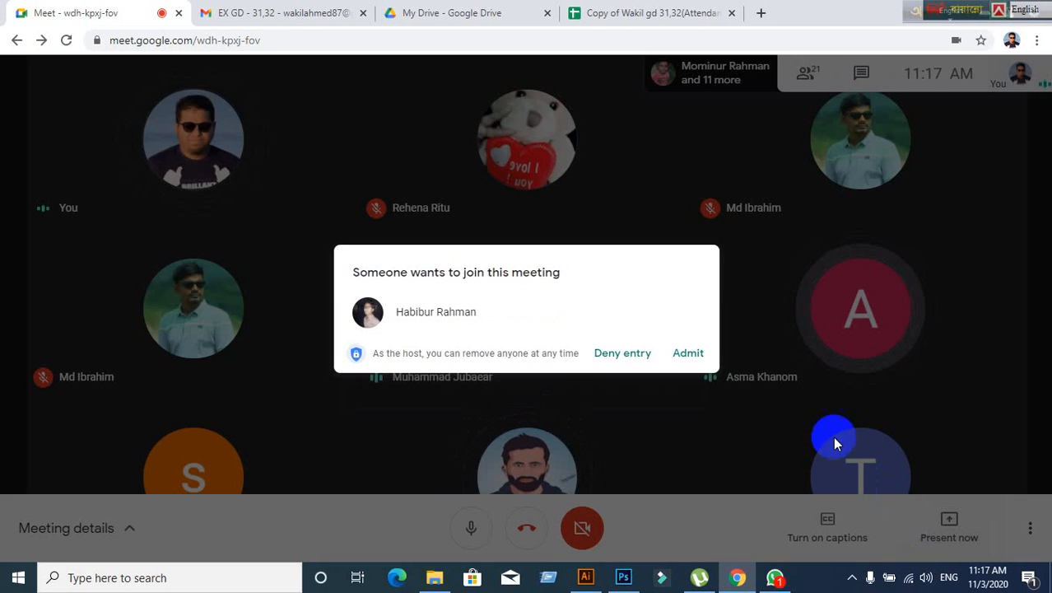
{"action": "left_click", "coordinate": [706, 357]}
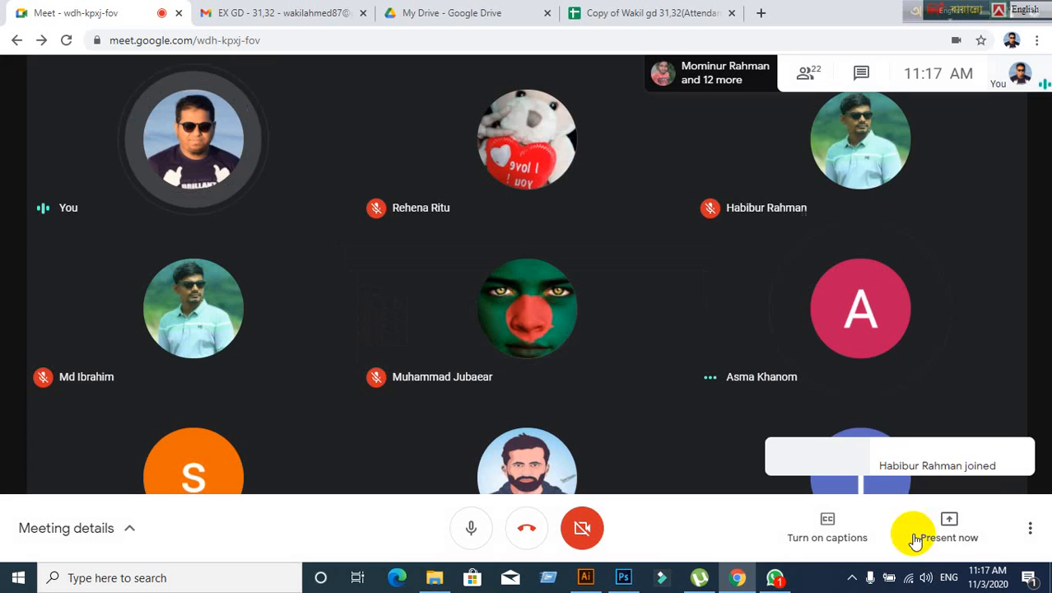
{"action": "left_click", "coordinate": [949, 527]}
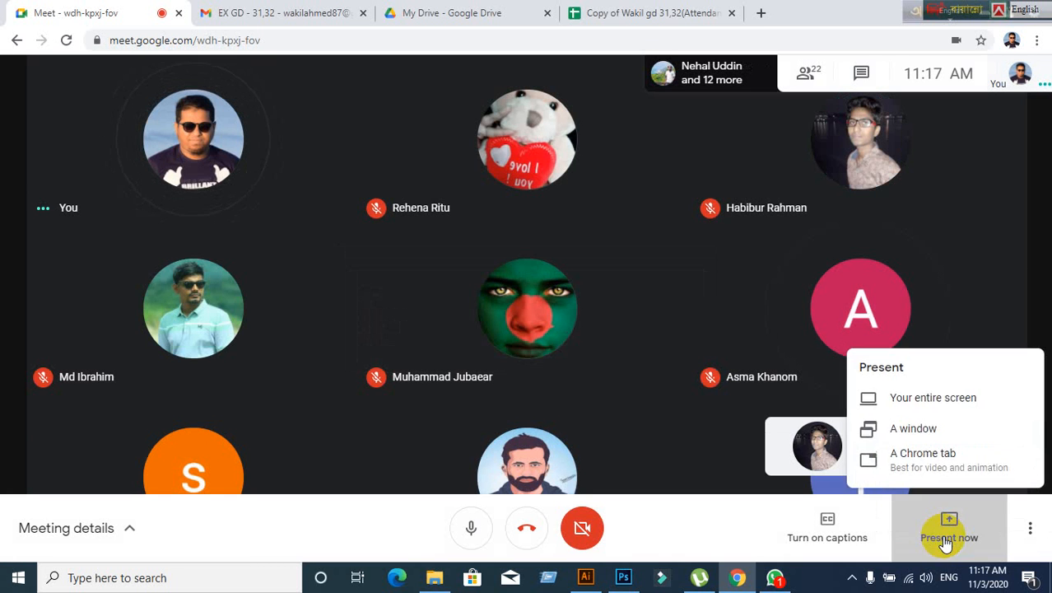
{"action": "left_click", "coordinate": [923, 398]}
{"action": "left_click", "coordinate": [464, 239]}
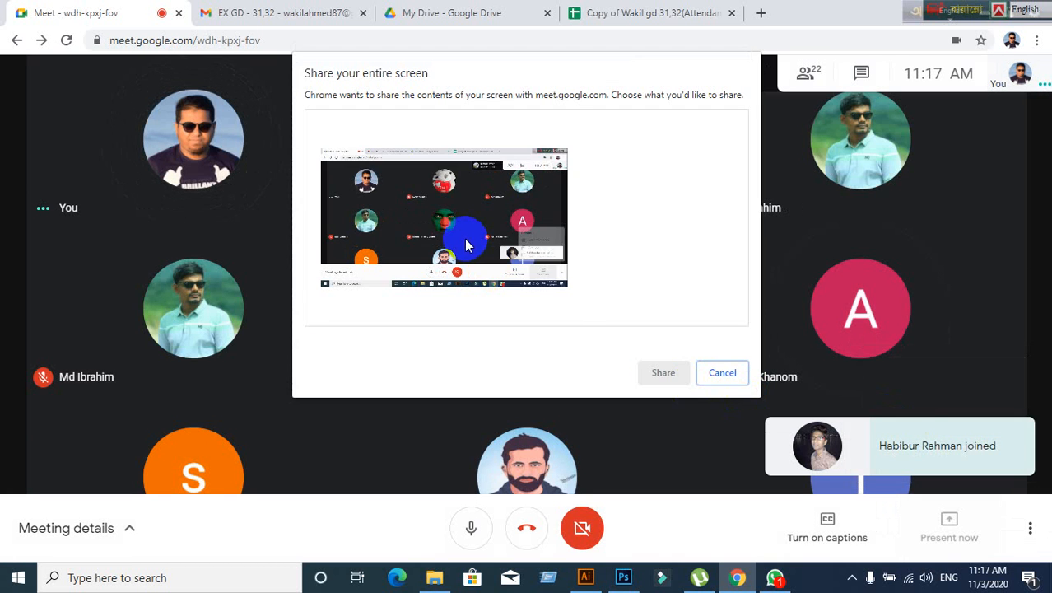
{"action": "left_click", "coordinate": [663, 373]}
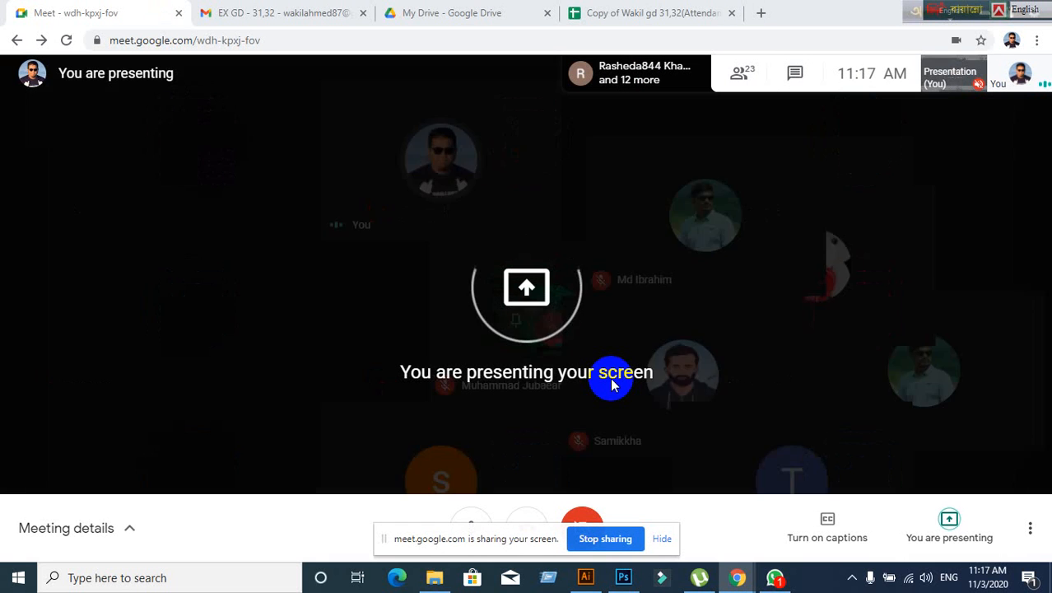
- Hide the screen-sharing notice and switch between Illustrator, Photoshop and the meeting
{"action": "left_click", "coordinate": [661, 539]}
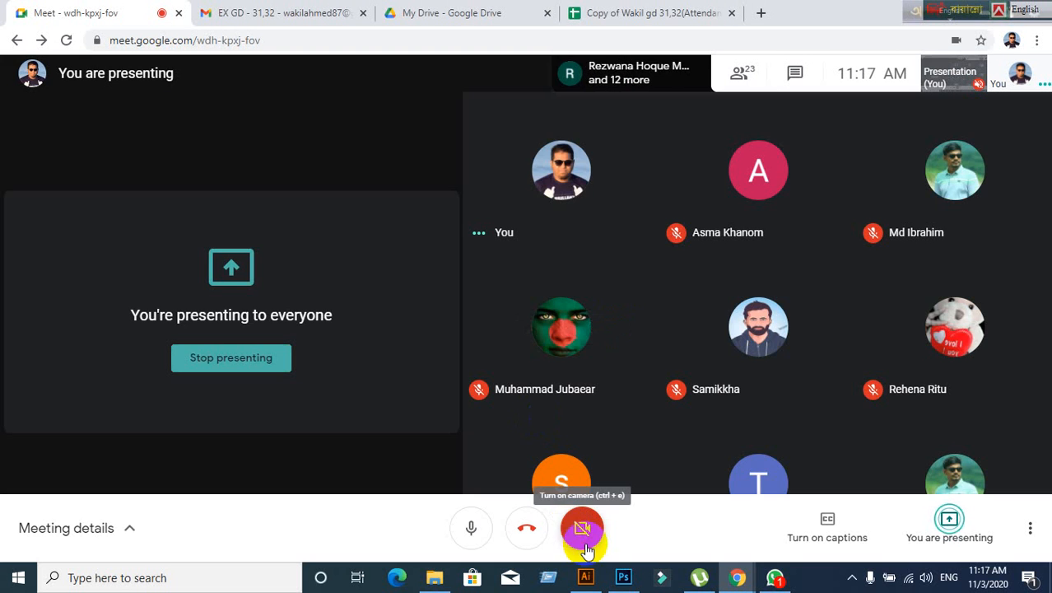
{"action": "mouse_move", "coordinate": [585, 581]}
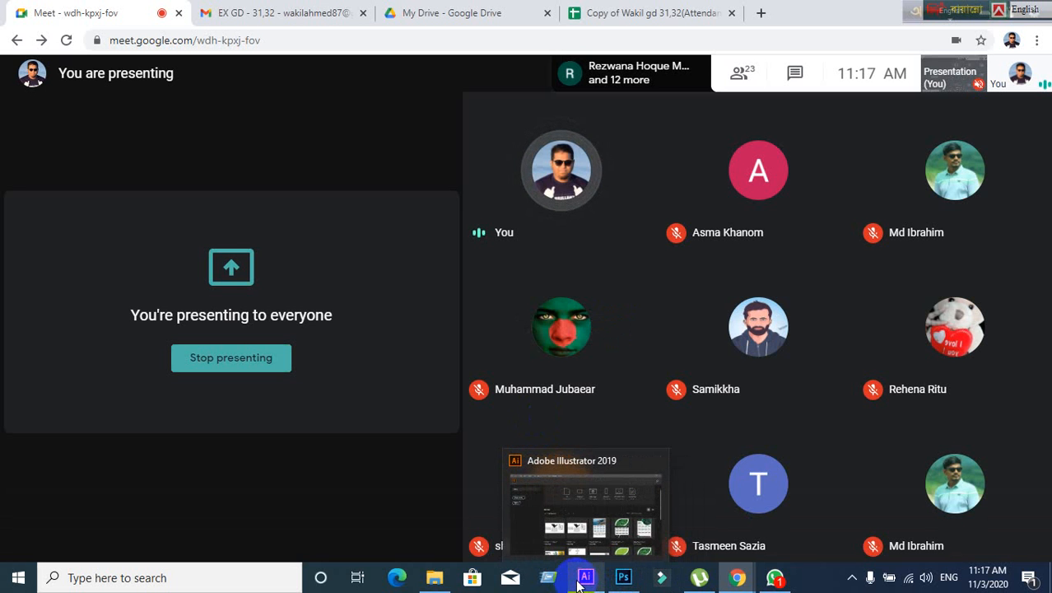
{"action": "left_click", "coordinate": [583, 580]}
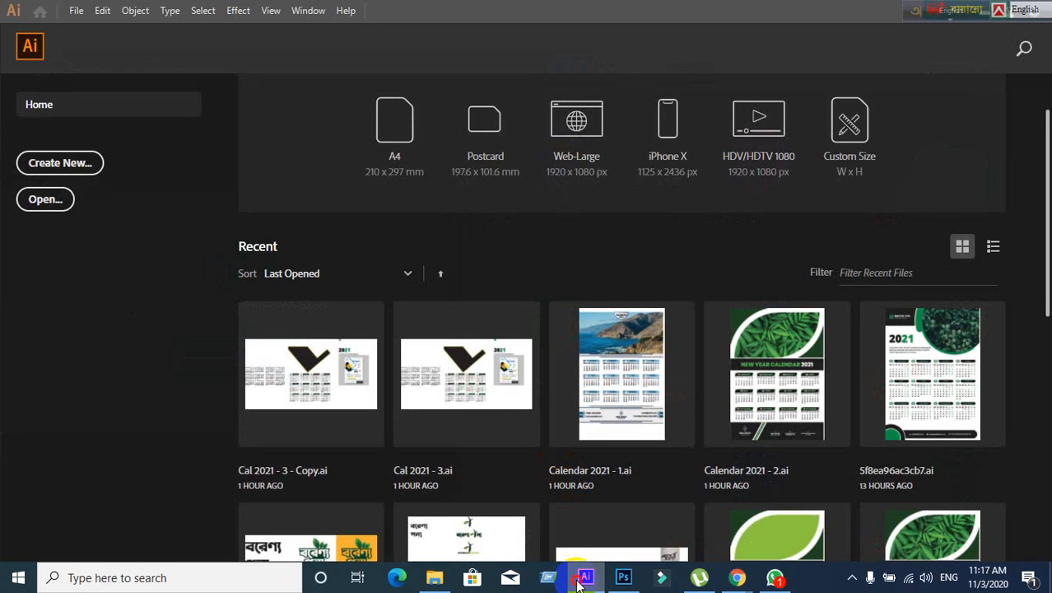
{"action": "left_click", "coordinate": [579, 581]}
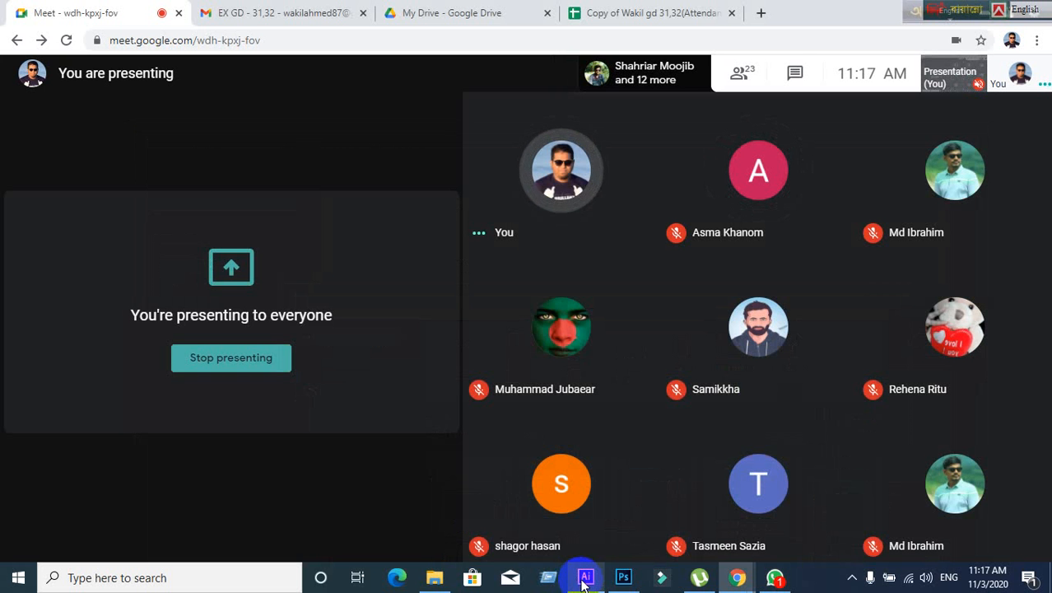
{"action": "left_click", "coordinate": [583, 582]}
{"action": "left_click", "coordinate": [583, 582]}
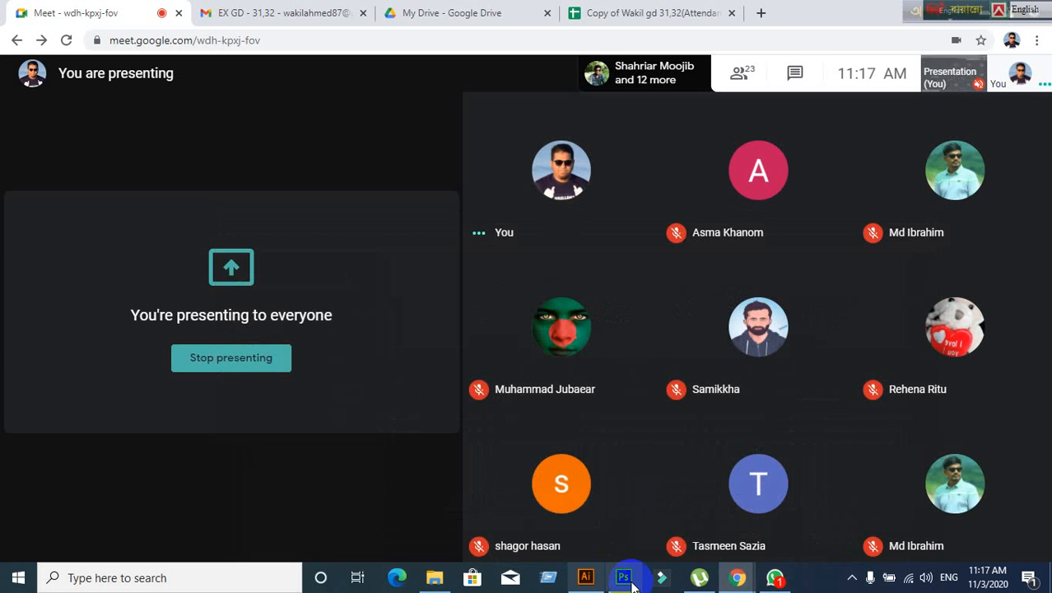
{"action": "left_click", "coordinate": [626, 580]}
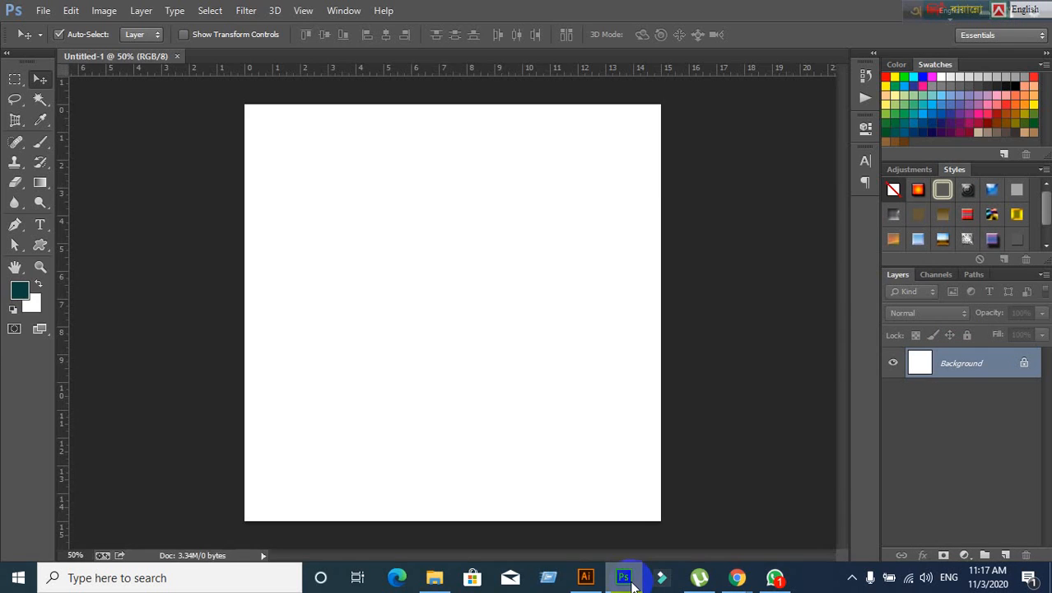
{"action": "left_click", "coordinate": [585, 579]}
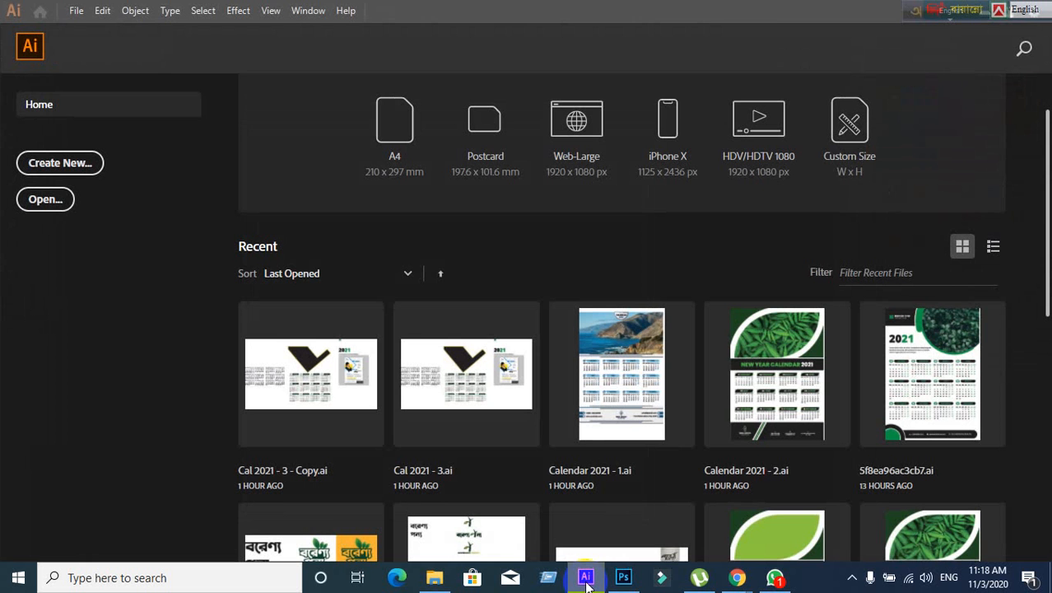
- Cycle through Photoshop and the meeting, then open Illustrator's New Document dialog from Home
{"action": "left_click", "coordinate": [586, 580]}
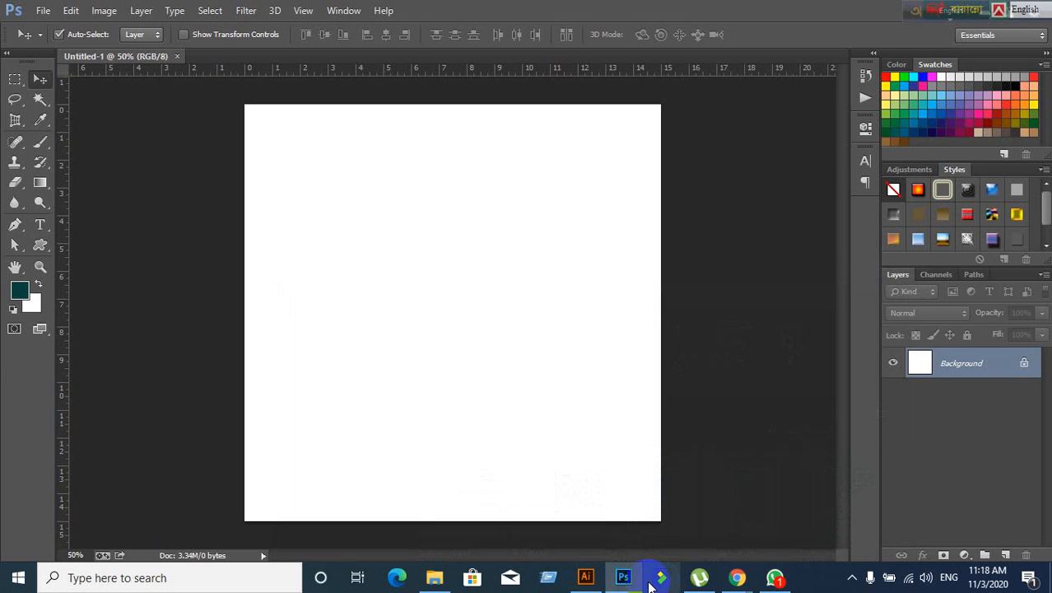
{"action": "left_click", "coordinate": [624, 580]}
{"action": "left_click", "coordinate": [634, 581]}
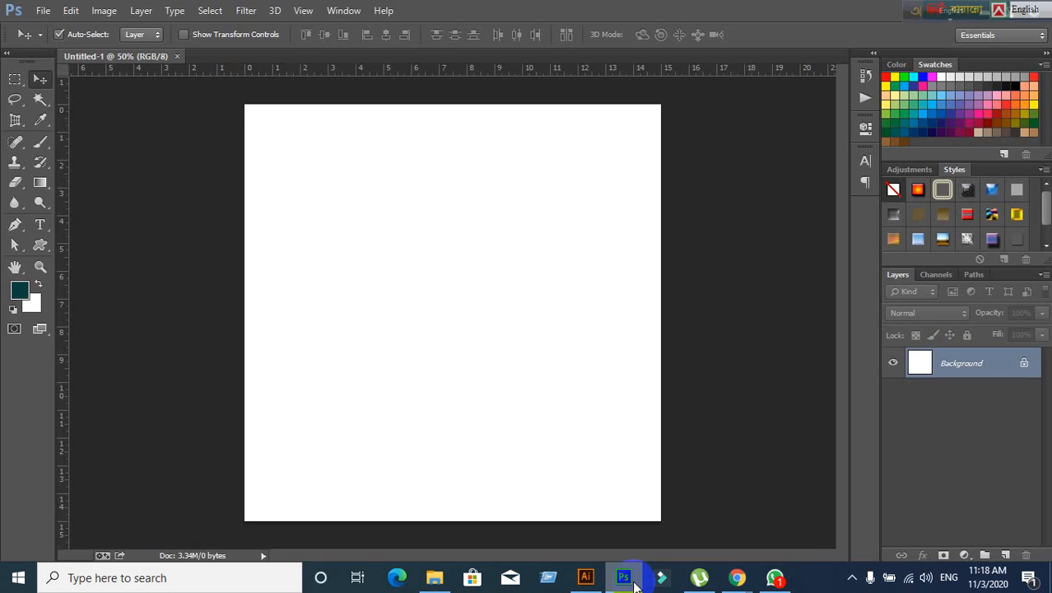
{"action": "left_click", "coordinate": [634, 581]}
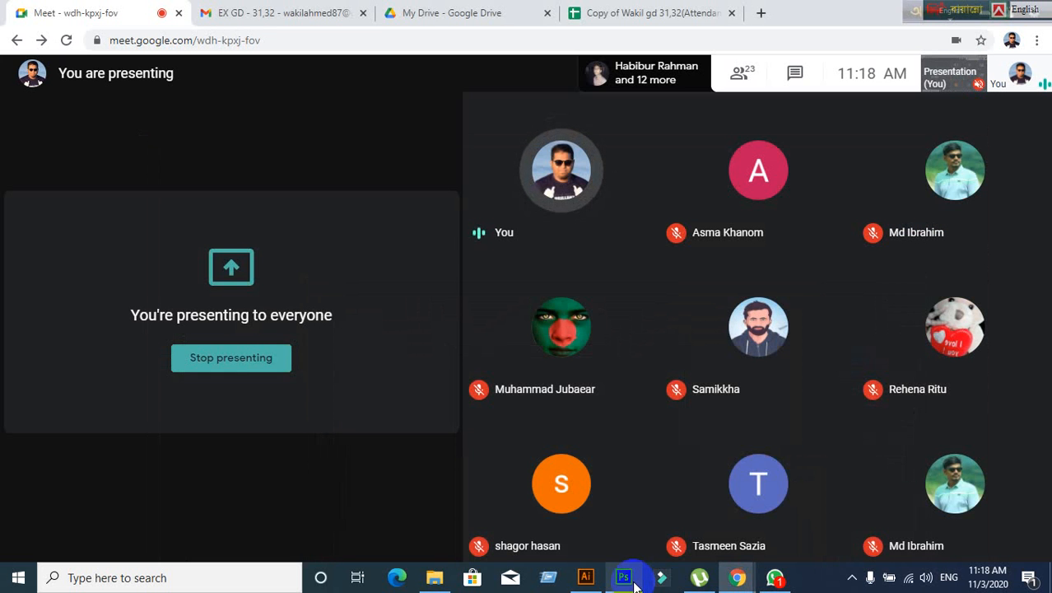
{"action": "left_click", "coordinate": [586, 579]}
{"action": "left_click", "coordinate": [583, 579]}
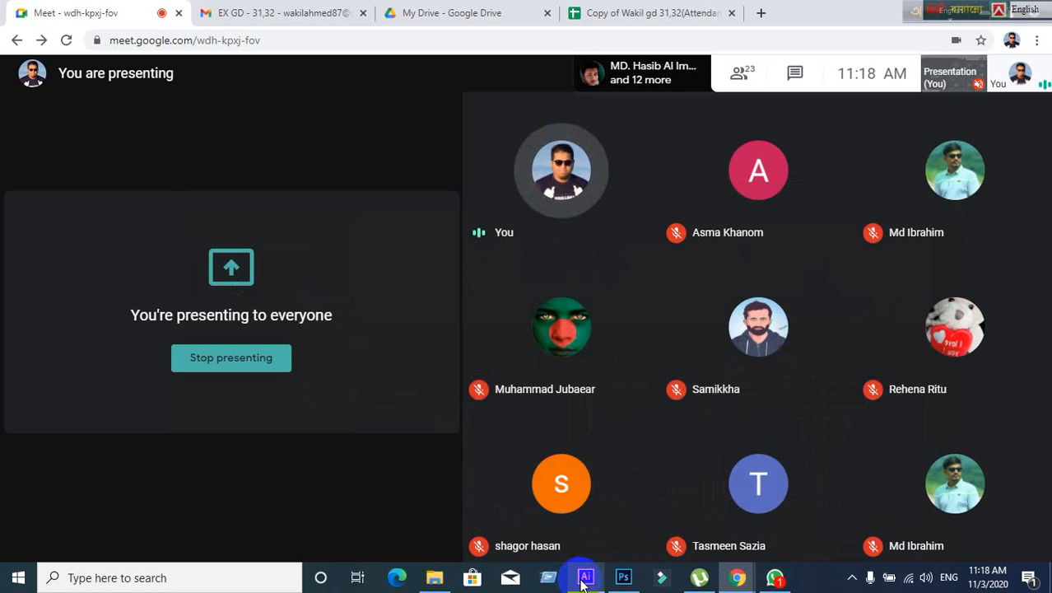
{"action": "left_click", "coordinate": [584, 579]}
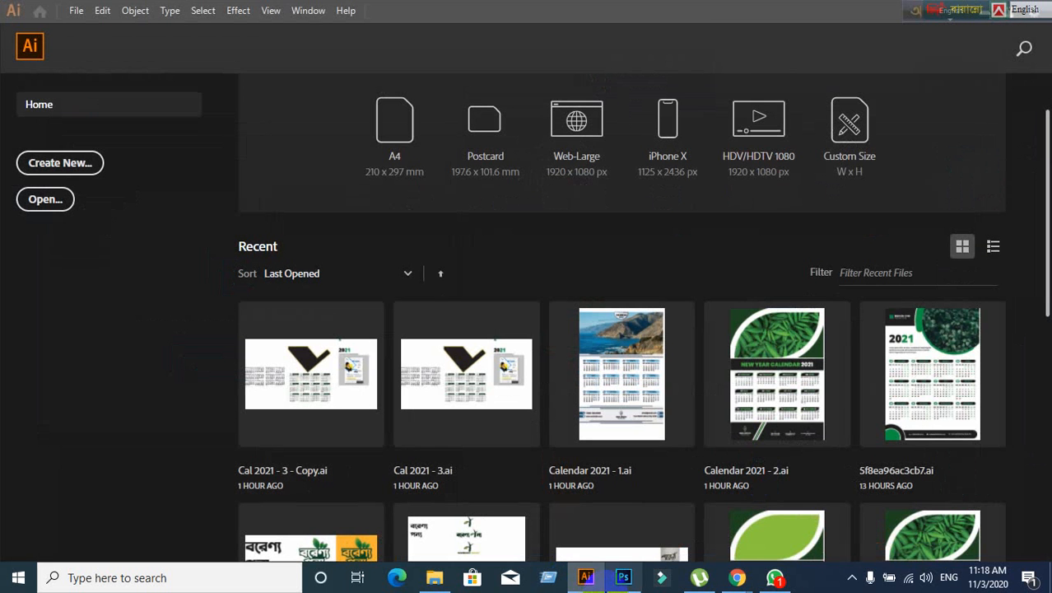
{"action": "left_click", "coordinate": [68, 163]}
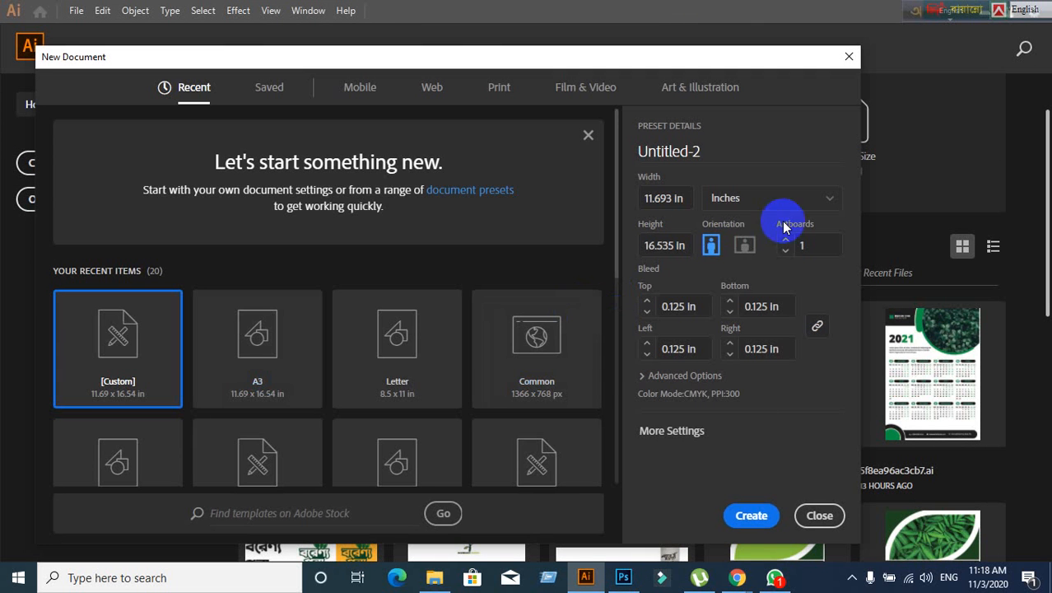
- Create the Custom 11.693 × 16.535 in CMYK document, then rearrange the language bars and return to Meet
{"action": "left_click", "coordinate": [748, 519]}
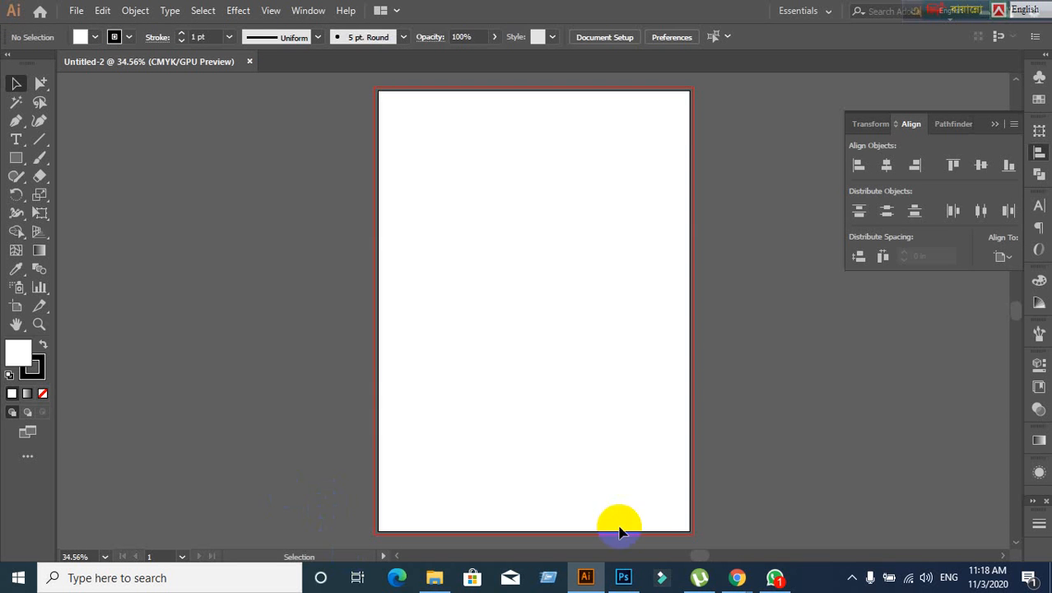
{"action": "left_click", "coordinate": [627, 575]}
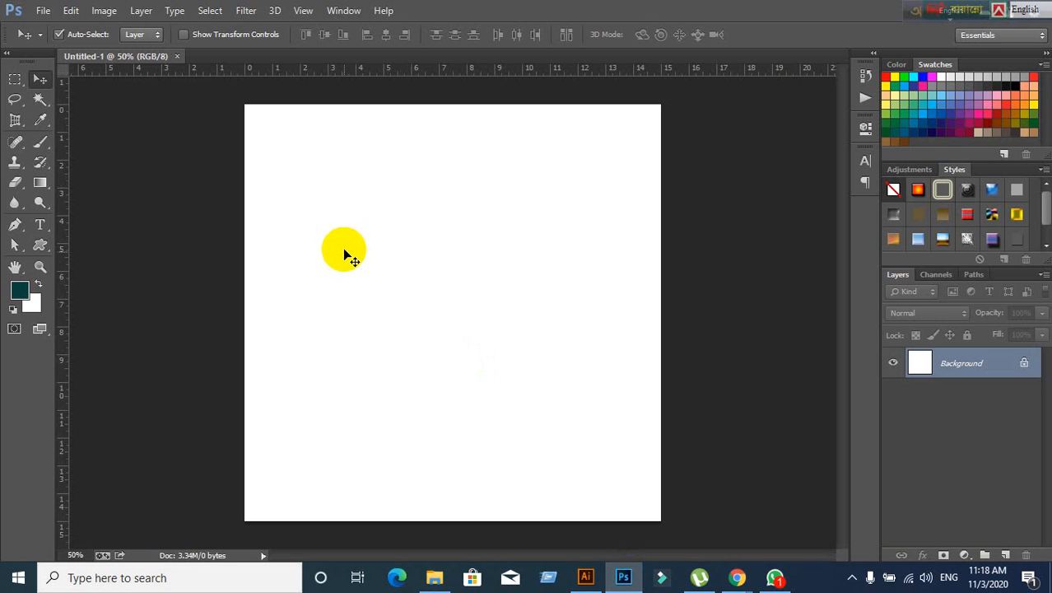
{"action": "left_click", "coordinate": [919, 15]}
{"action": "left_click_drag", "start_coordinate": [918, 10], "coordinate": [347, 10]}
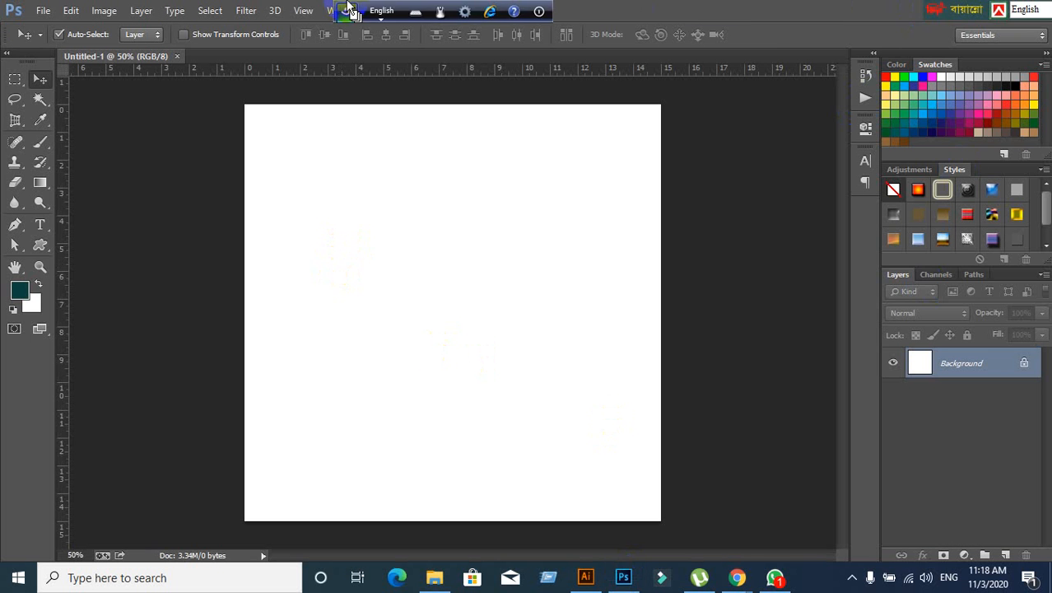
{"action": "left_click_drag", "start_coordinate": [954, 14], "coordinate": [578, 15]}
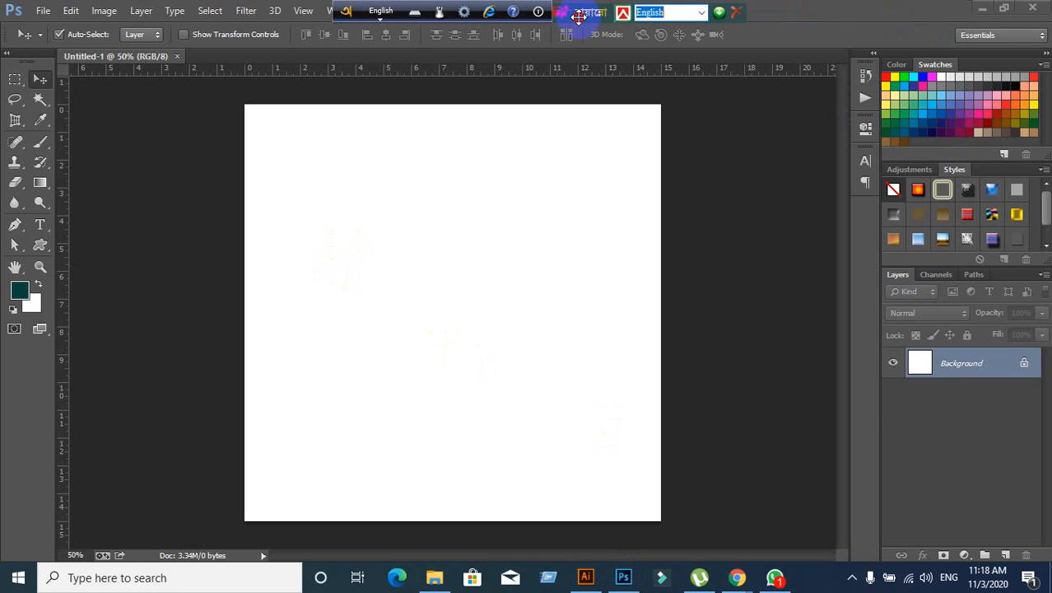
{"action": "left_click", "coordinate": [986, 12]}
{"action": "left_click", "coordinate": [996, 8]}
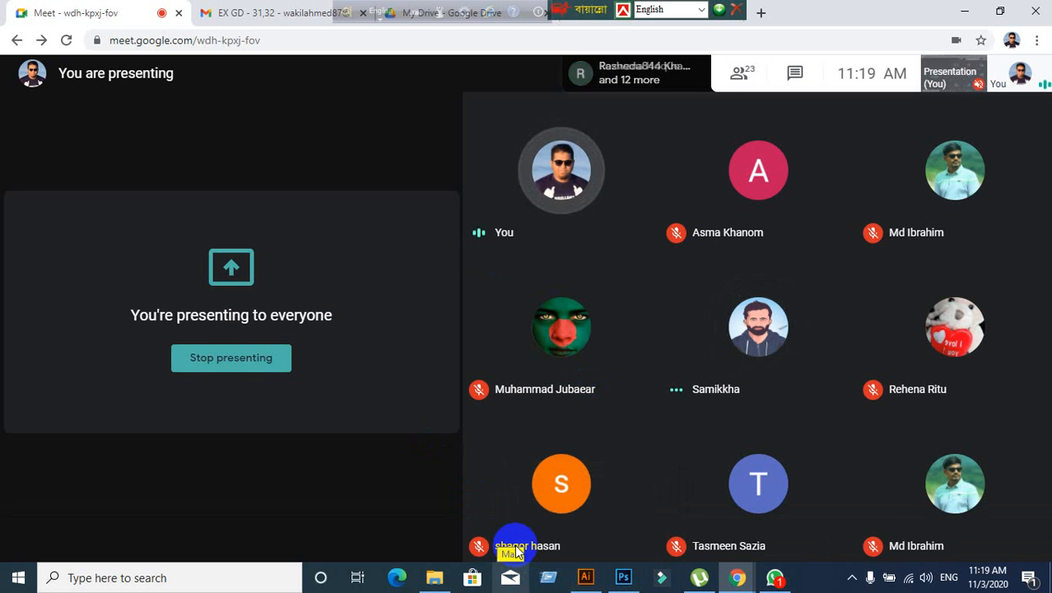
- Bring the blank Untitled-2 Illustrator document back in front of the meeting
{"action": "left_click", "coordinate": [586, 577]}
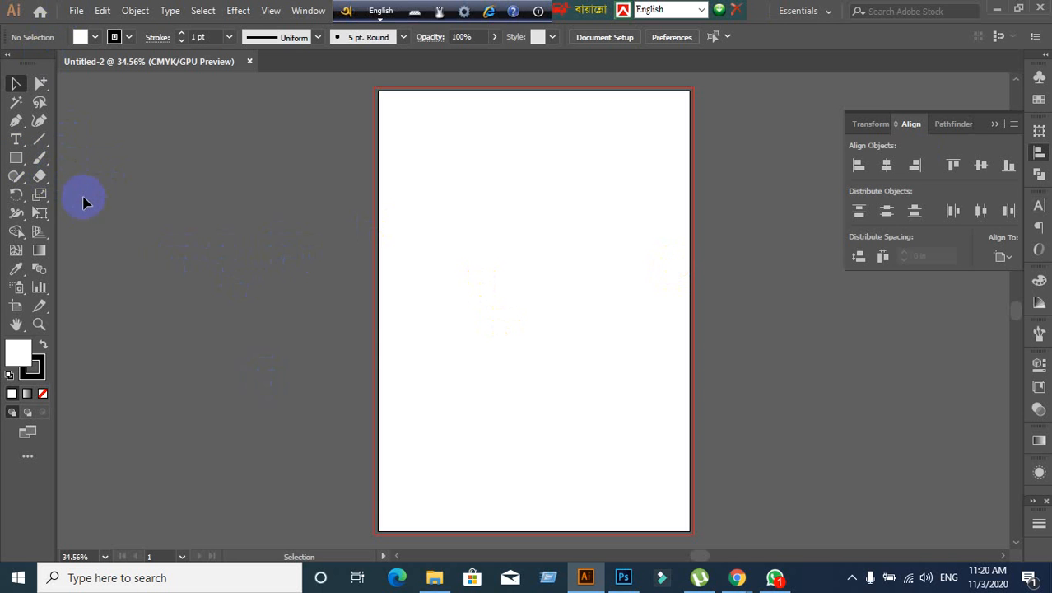
- Set the stroke to None and the fill to red from the Swatches panel
{"action": "left_click", "coordinate": [31, 372]}
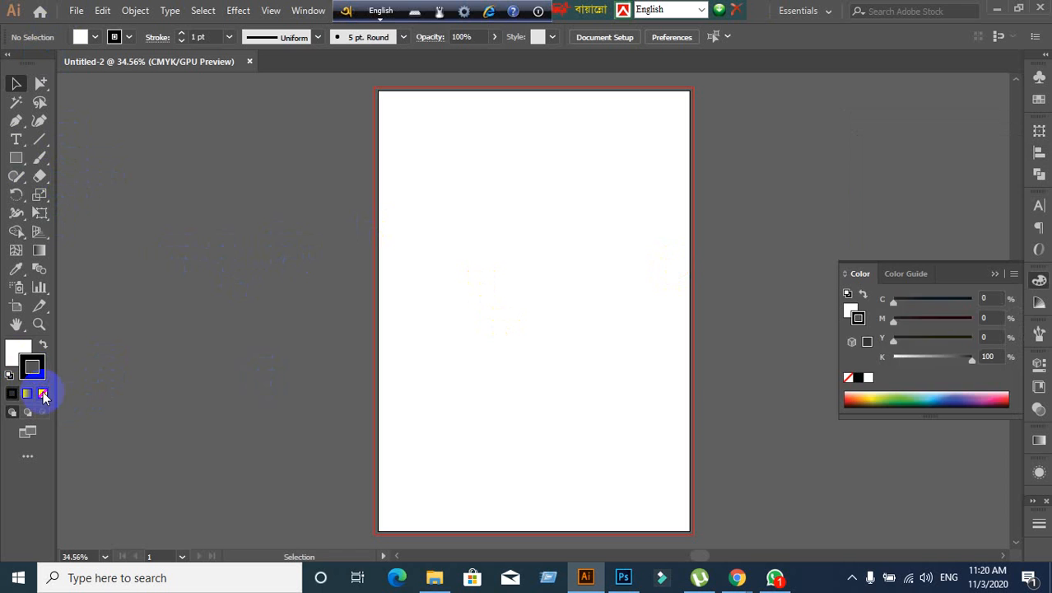
{"action": "left_click", "coordinate": [43, 393]}
{"action": "left_click", "coordinate": [15, 354]}
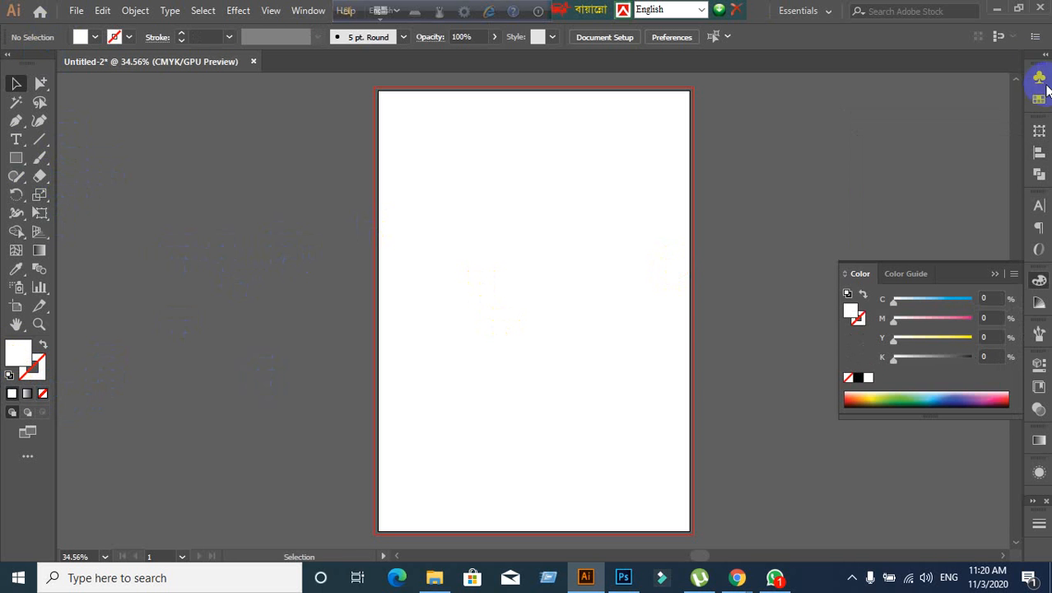
{"action": "left_click", "coordinate": [1040, 98]}
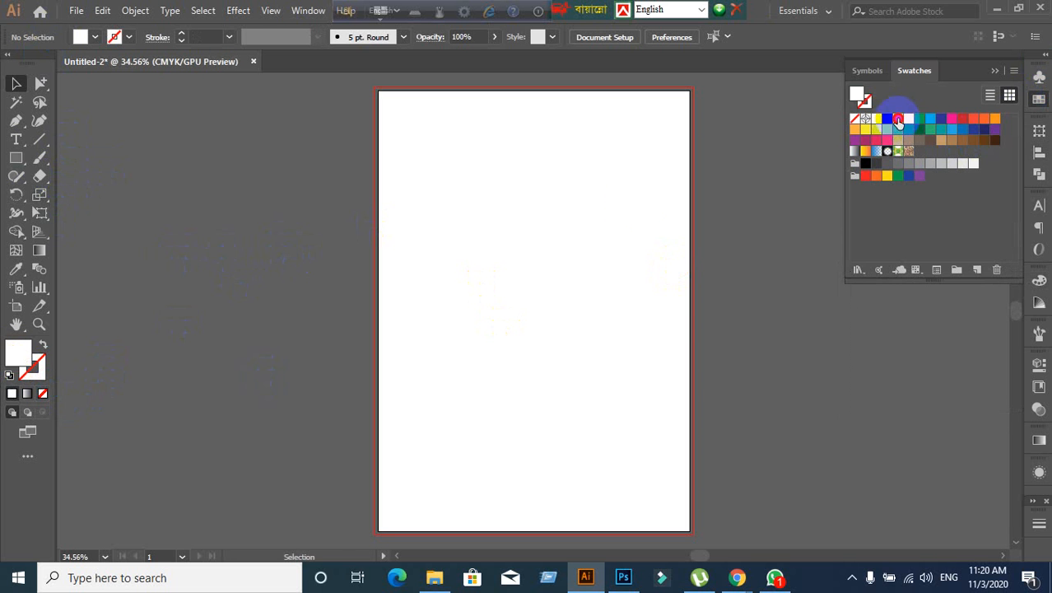
{"action": "left_click", "coordinate": [899, 119]}
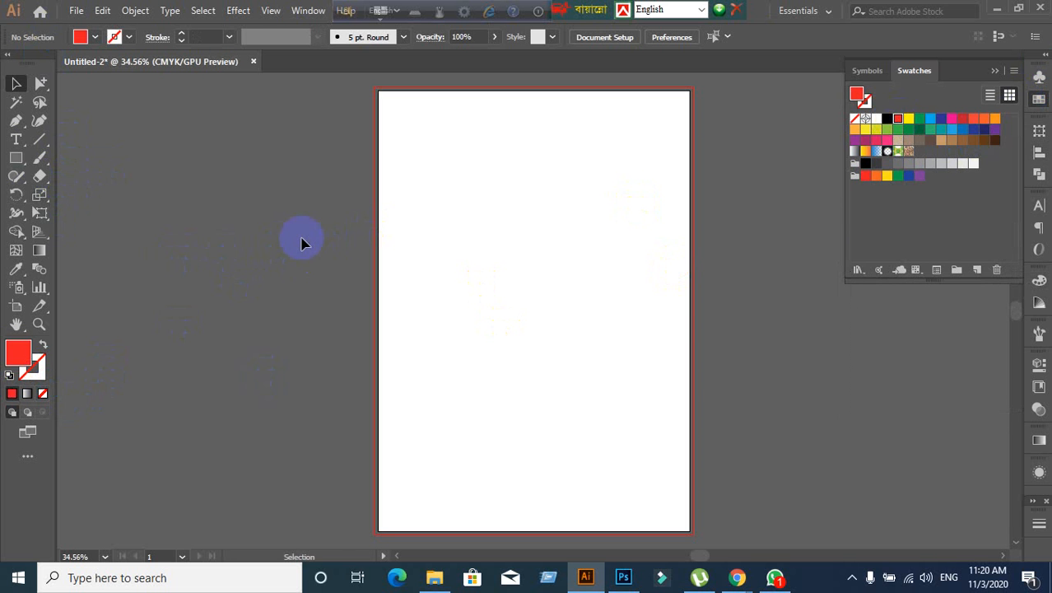
- Draw a red rectangle in the upper part of the artboard
{"action": "left_click", "coordinate": [17, 158]}
{"action": "left_click_drag", "start_coordinate": [453, 163], "coordinate": [571, 302]}
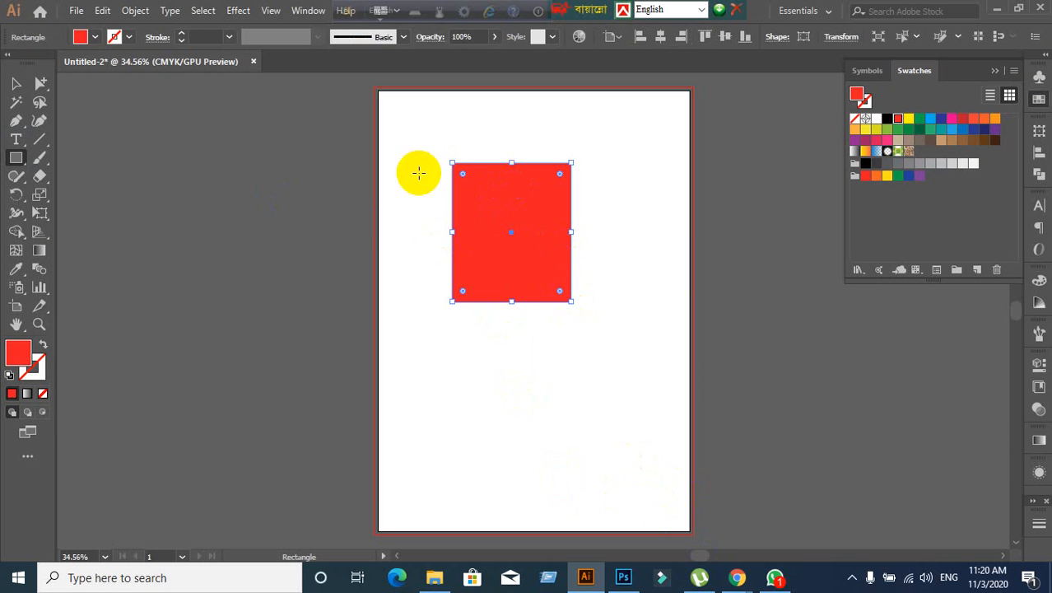
{"action": "left_click", "coordinate": [619, 577]}
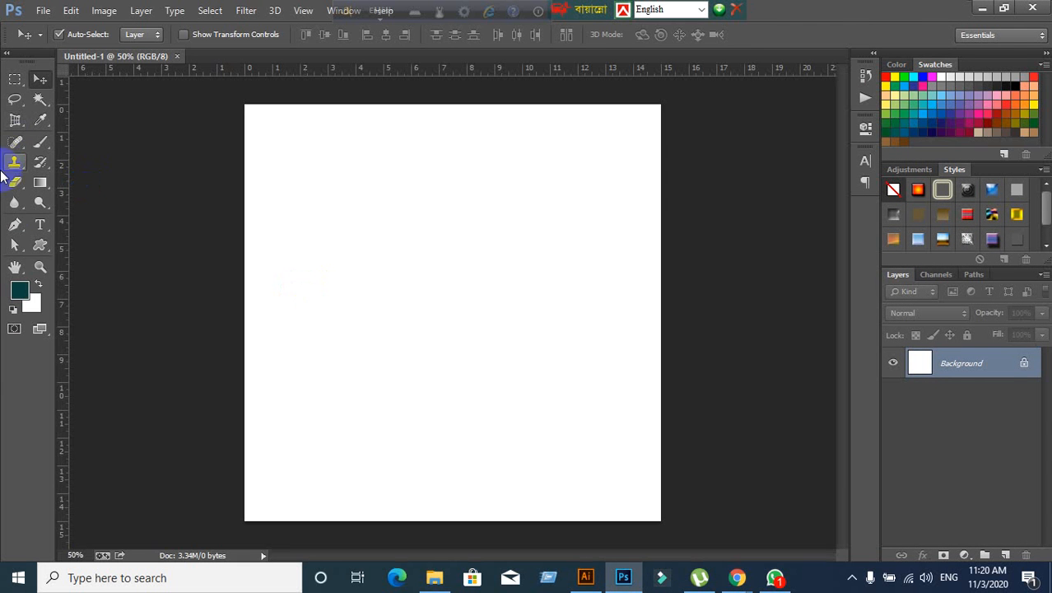
- Draw a 478 px dark teal square with the Rectangle Tool and zoom in on its pixels
{"action": "left_click", "coordinate": [41, 246]}
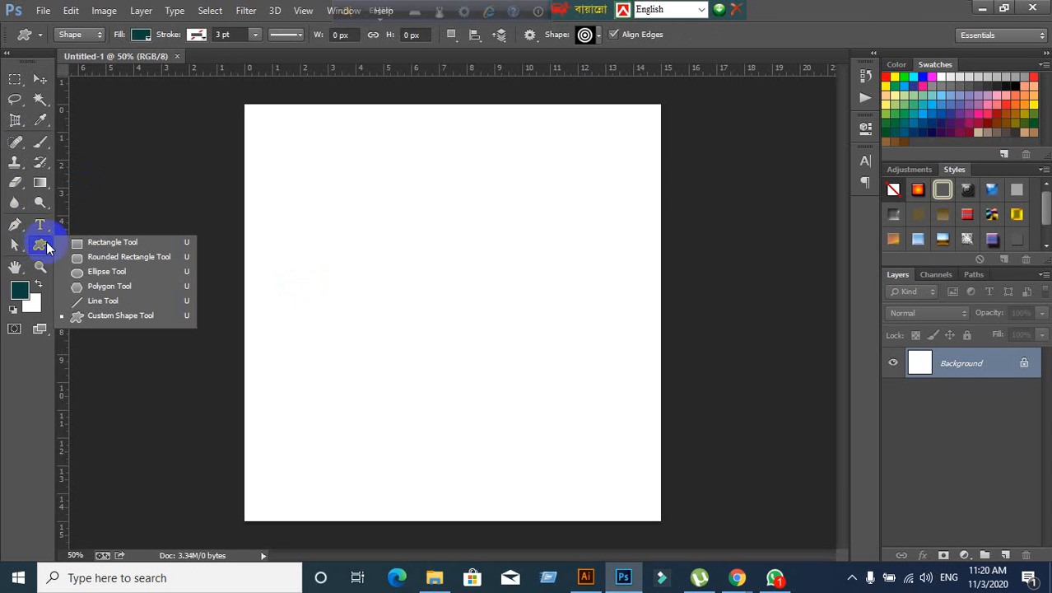
{"action": "left_click", "coordinate": [64, 244]}
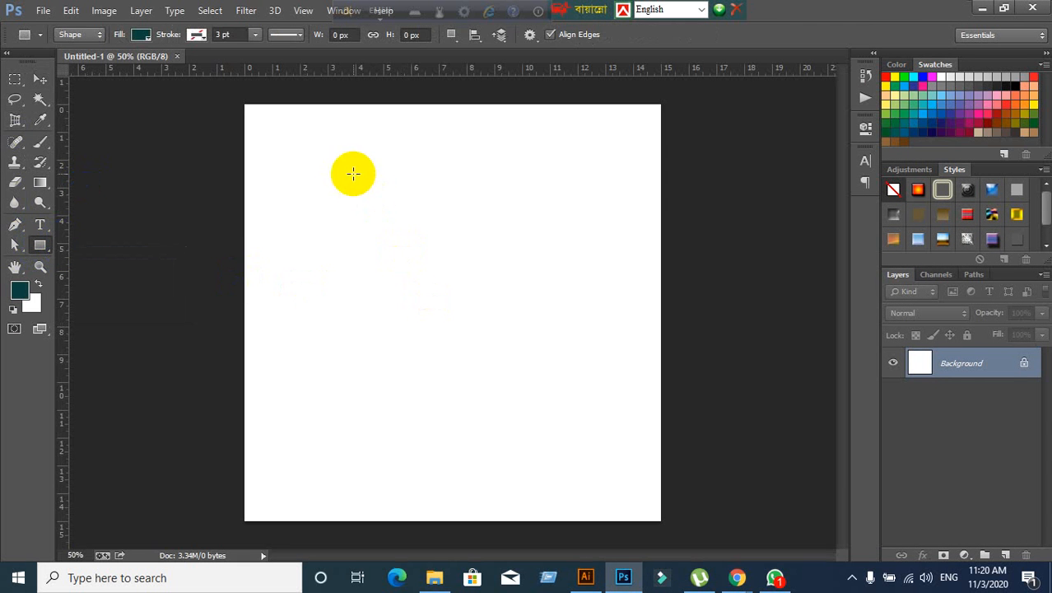
{"action": "left_click_drag", "start_coordinate": [353, 174], "coordinate": [542, 358]}
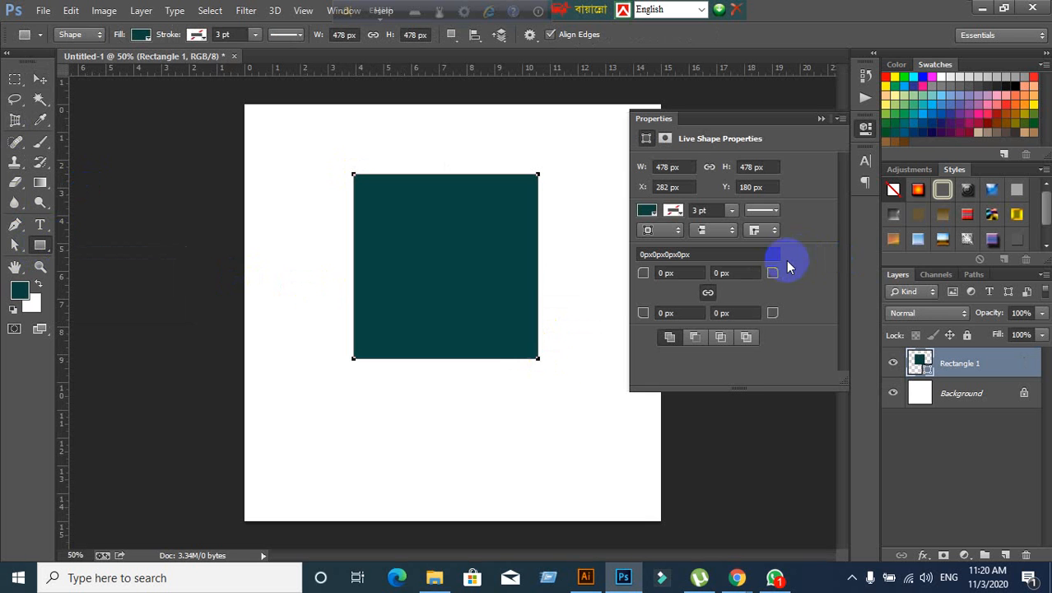
{"action": "left_click", "coordinate": [39, 79]}
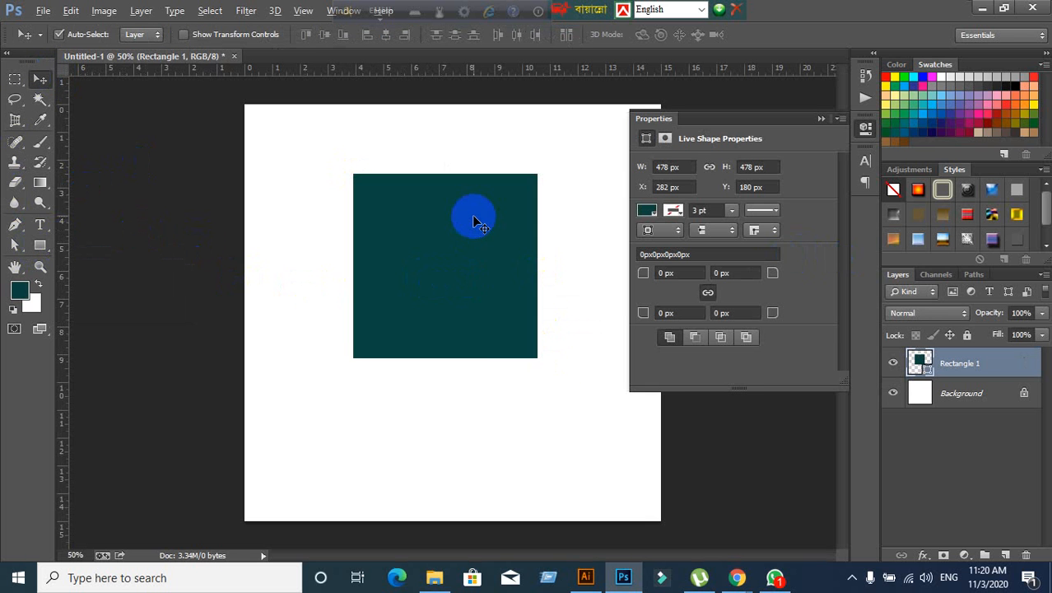
{"action": "scroll", "coordinate": [475, 214], "scroll_direction": "up", "scroll_amount": 19}
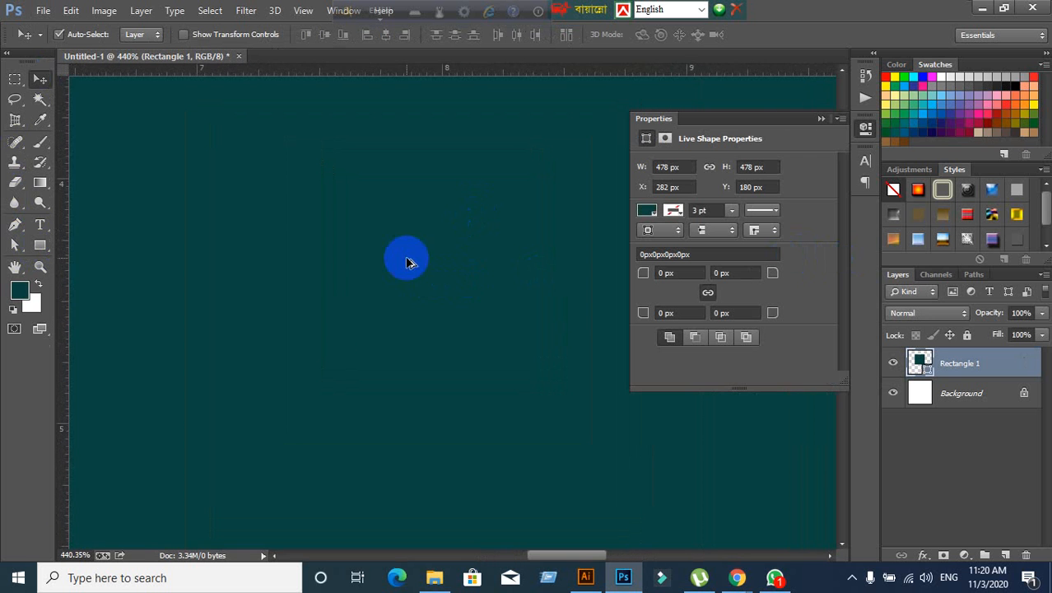
{"action": "scroll", "coordinate": [408, 260], "scroll_direction": "up", "scroll_amount": 5}
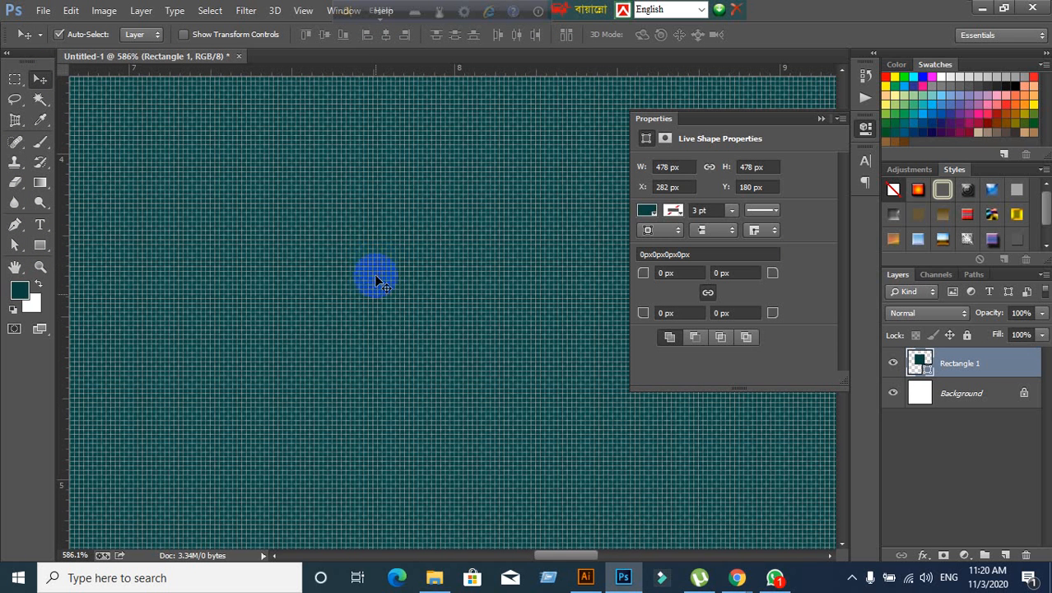
{"action": "left_click", "coordinate": [587, 577]}
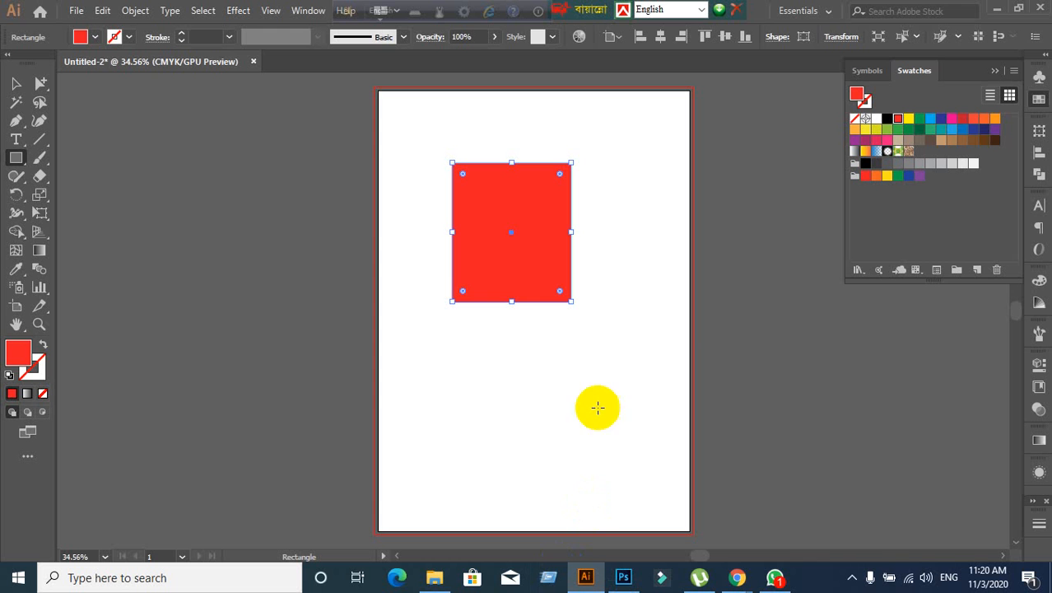
- Enlarge the red rectangle toward the lower right and zoom in on it
{"action": "left_click", "coordinate": [18, 83]}
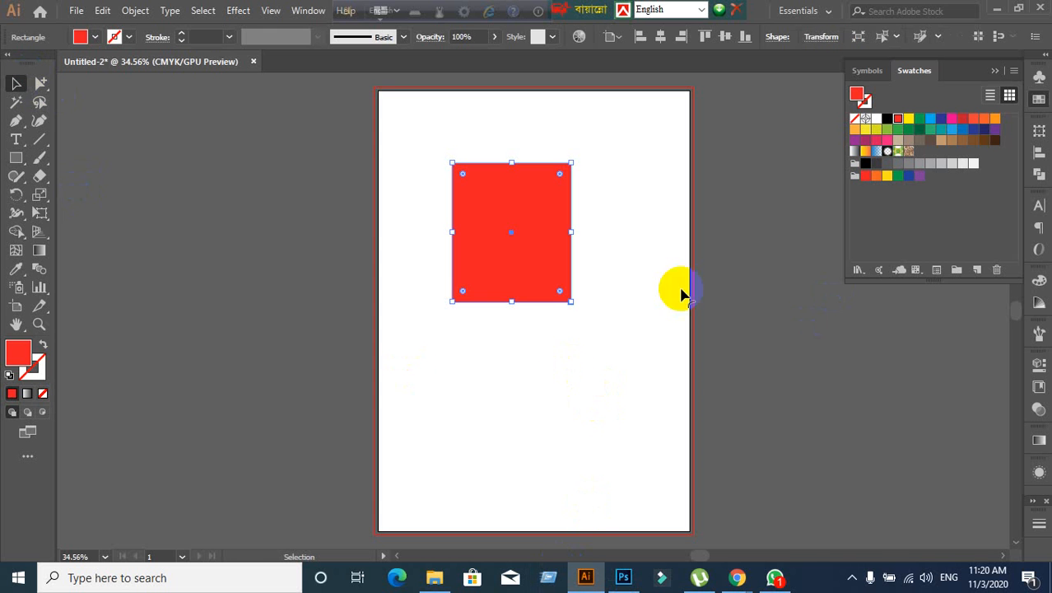
{"action": "left_click_drag", "start_coordinate": [570, 301], "coordinate": [626, 366]}
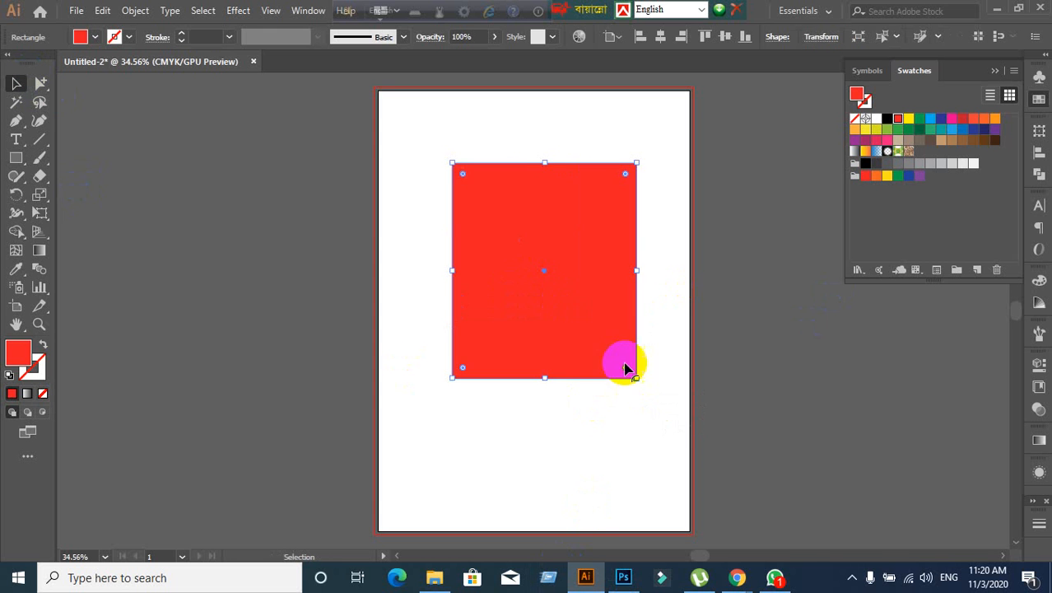
{"action": "key", "text": "ctrl+1"}
{"action": "scroll", "coordinate": [147, 263], "scroll_direction": "up", "scroll_amount": 2}
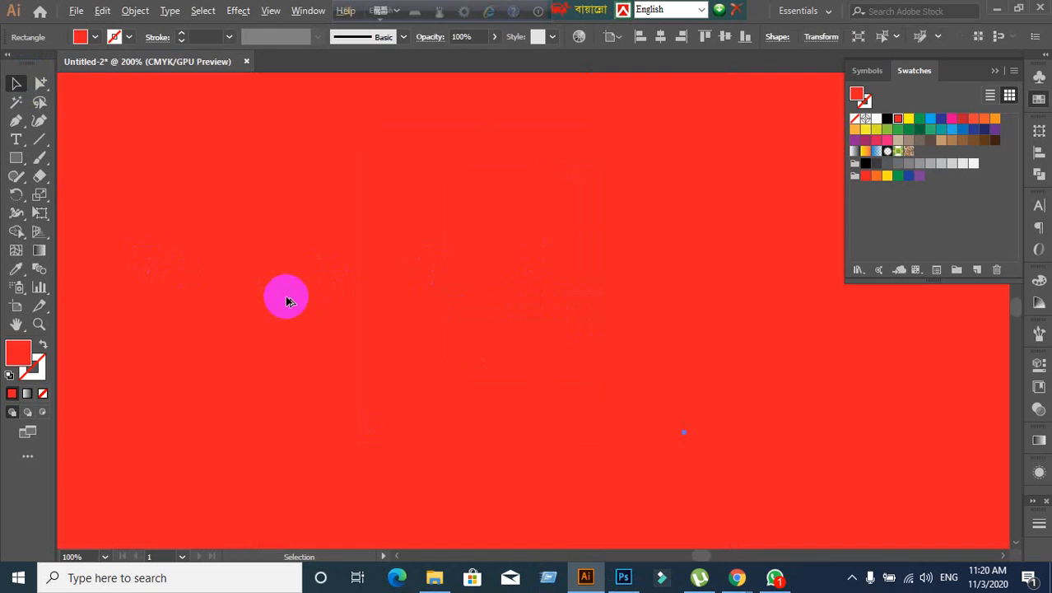
{"action": "scroll", "coordinate": [286, 301], "scroll_direction": "up", "scroll_amount": 5}
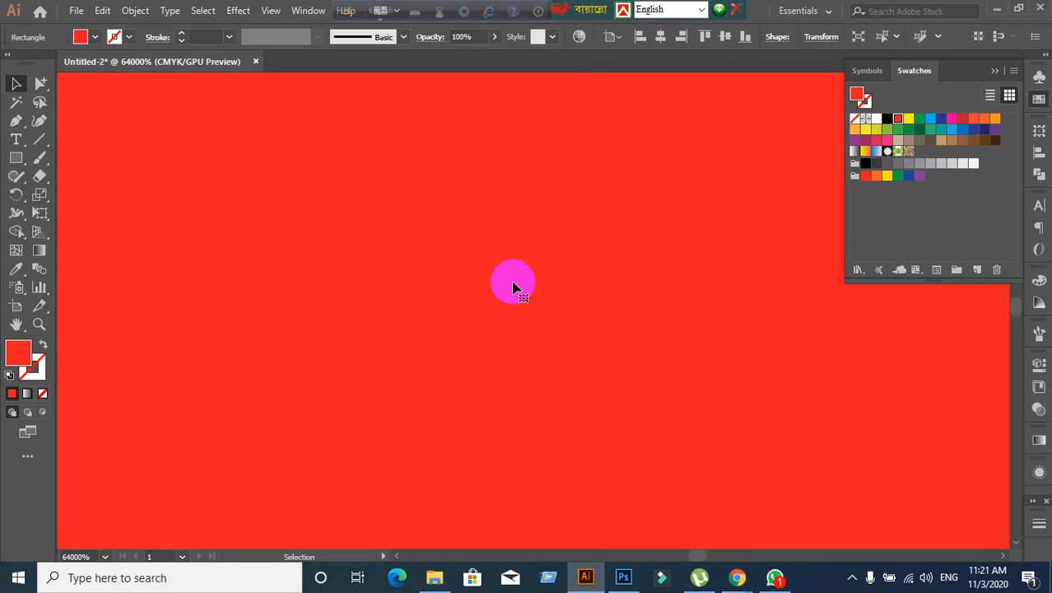
- Fit the whole artboard back in view, then return to Photoshop's teal square document
{"action": "key", "text": "ctrl+0"}
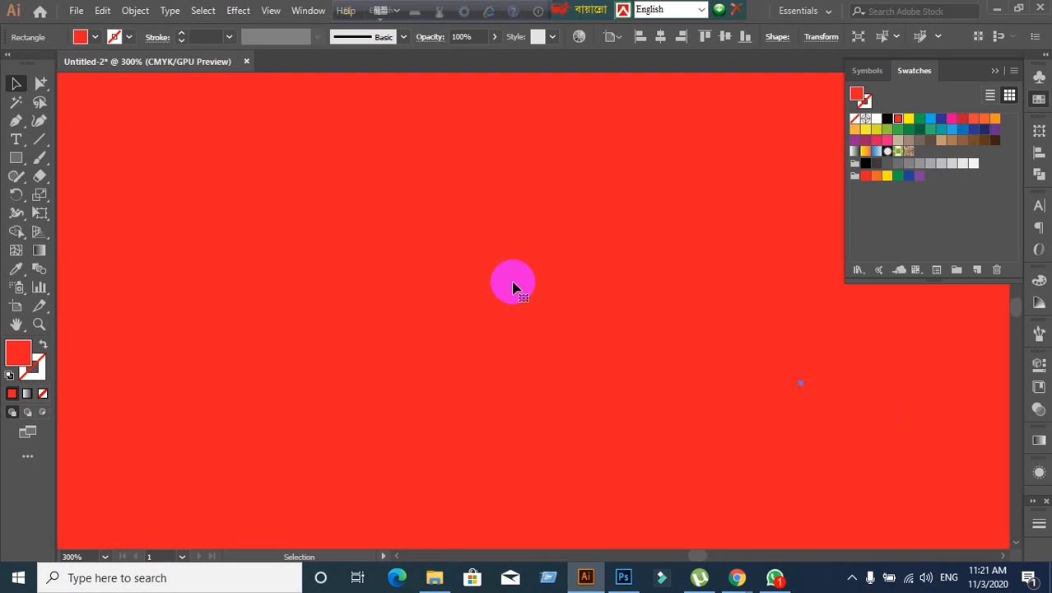
{"action": "scroll", "coordinate": [514, 282], "scroll_direction": "up", "scroll_amount": 1}
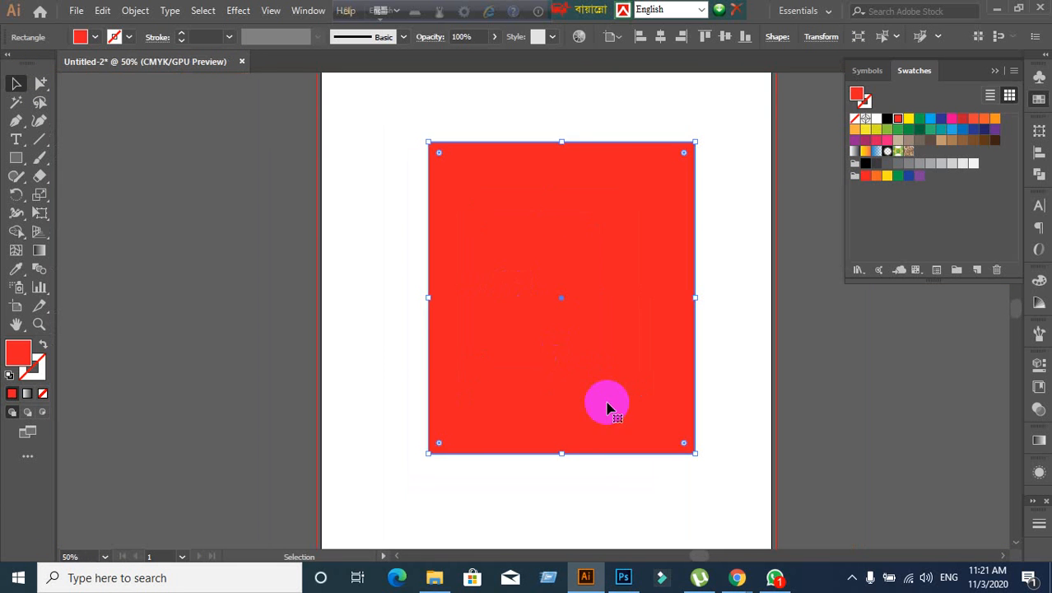
{"action": "scroll", "coordinate": [568, 300], "scroll_direction": "up", "scroll_amount": 8}
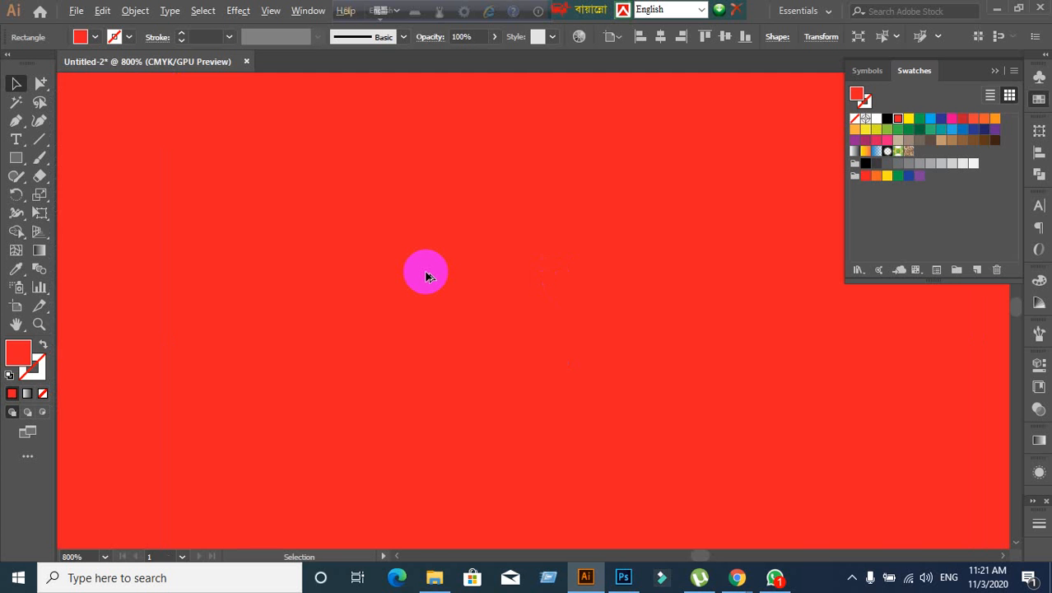
{"action": "scroll", "coordinate": [426, 277], "scroll_direction": "down", "scroll_amount": 8}
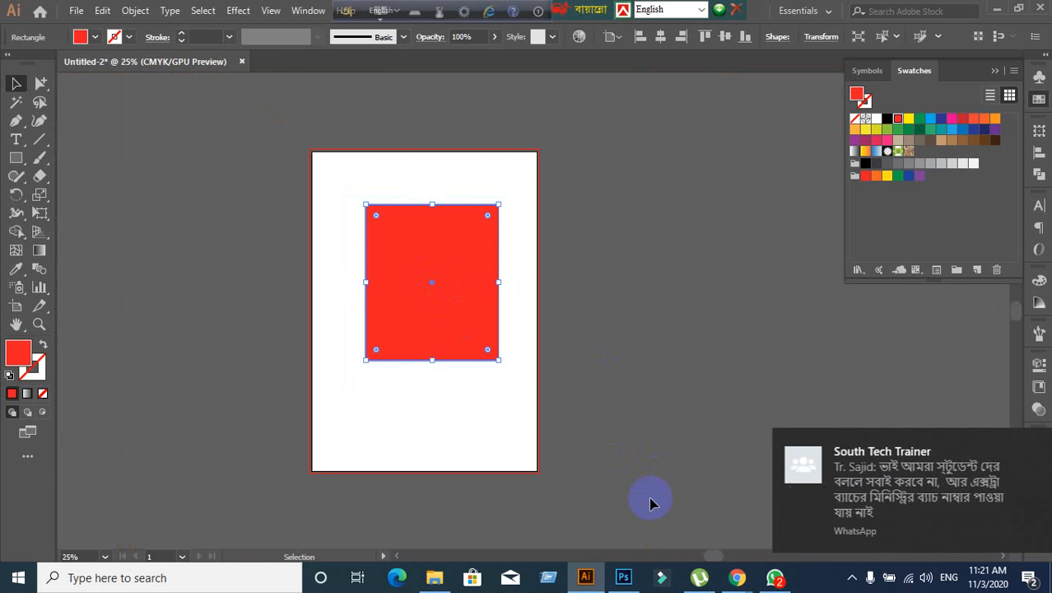
{"action": "left_click", "coordinate": [623, 578]}
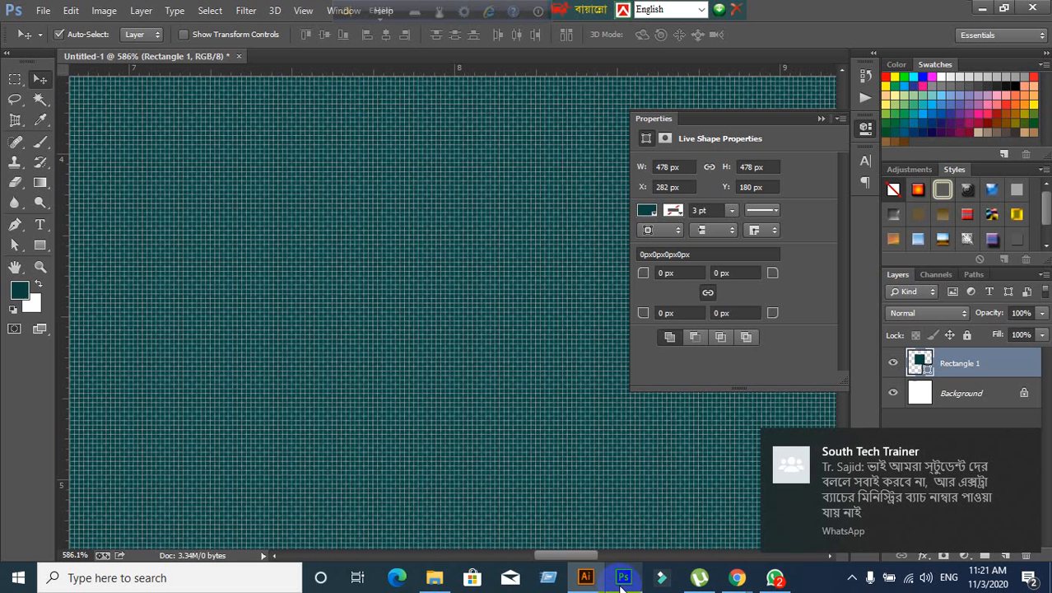
- Zoom in and out on the teal square with Alt-scroll until its pixel grid appears
{"action": "left_click", "coordinate": [80, 556]}
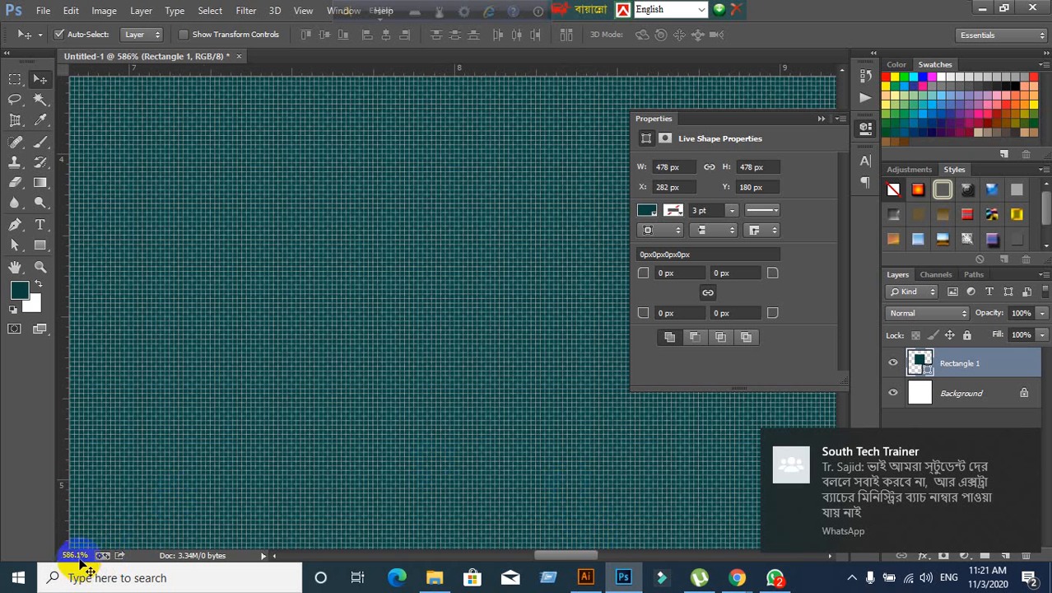
{"action": "scroll", "coordinate": [322, 368], "scroll_direction": "up", "scroll_amount": 1}
{"action": "scroll", "coordinate": [323, 368], "scroll_direction": "down", "scroll_amount": 5}
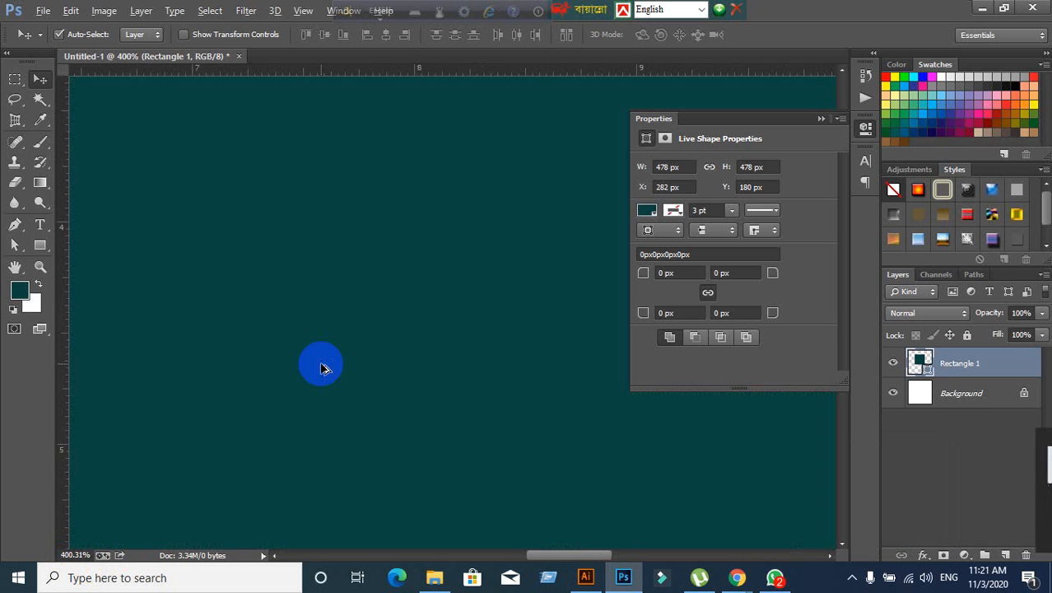
{"action": "scroll", "coordinate": [321, 366], "scroll_direction": "down", "scroll_amount": 2}
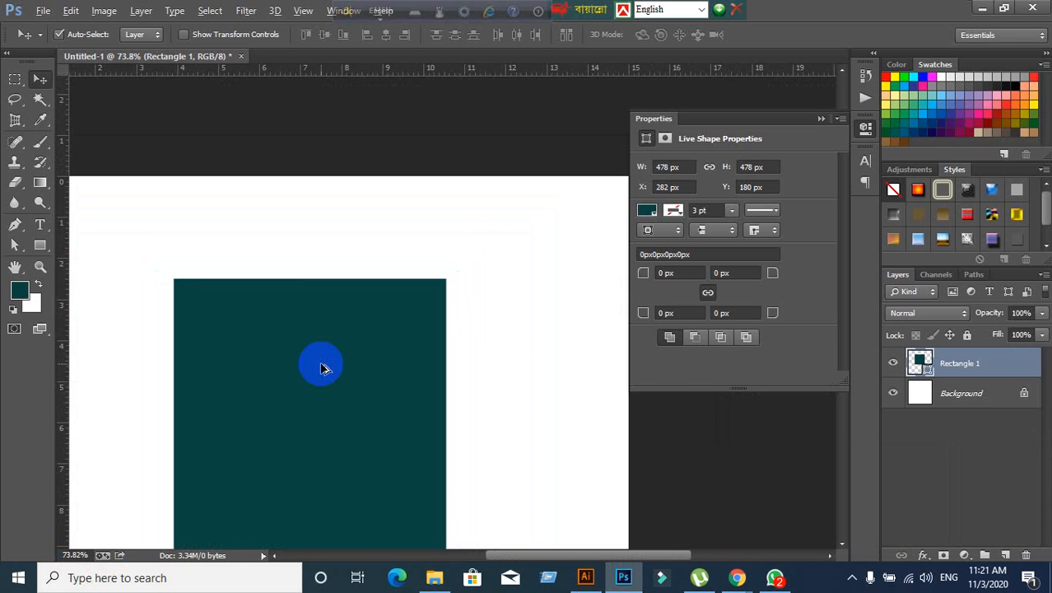
{"action": "scroll", "coordinate": [378, 298], "scroll_direction": "up", "scroll_amount": 3}
{"action": "scroll", "coordinate": [403, 272], "scroll_direction": "up", "scroll_amount": 5}
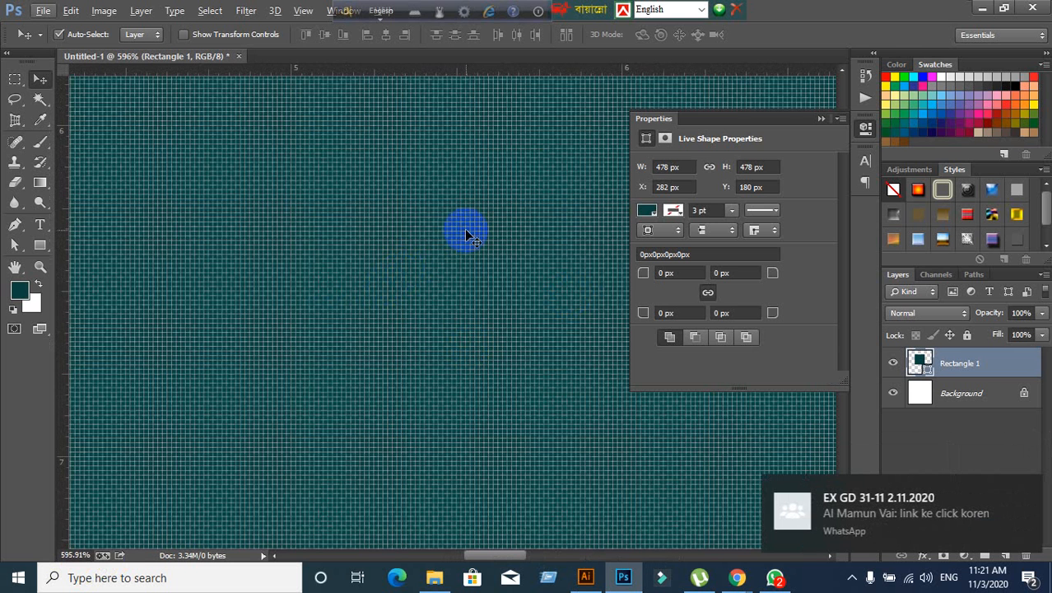
- Compare with the Illustrator document, then zoom Photoshop back out to about 97%
{"action": "left_click", "coordinate": [577, 580]}
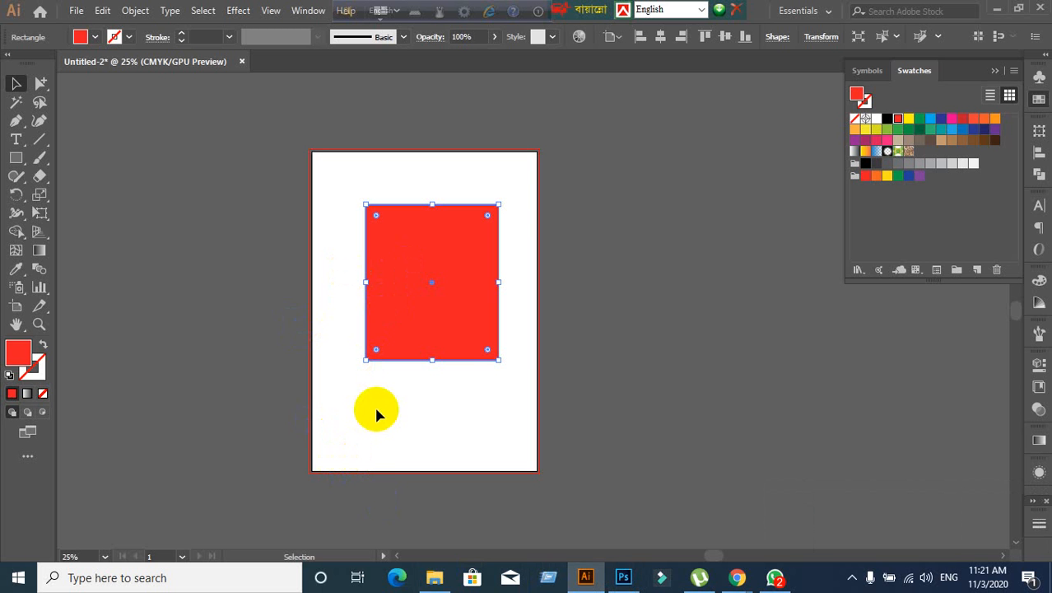
{"action": "left_click", "coordinate": [623, 578]}
{"action": "left_click", "coordinate": [474, 301]}
{"action": "scroll", "coordinate": [474, 302], "scroll_direction": "down", "scroll_amount": 5}
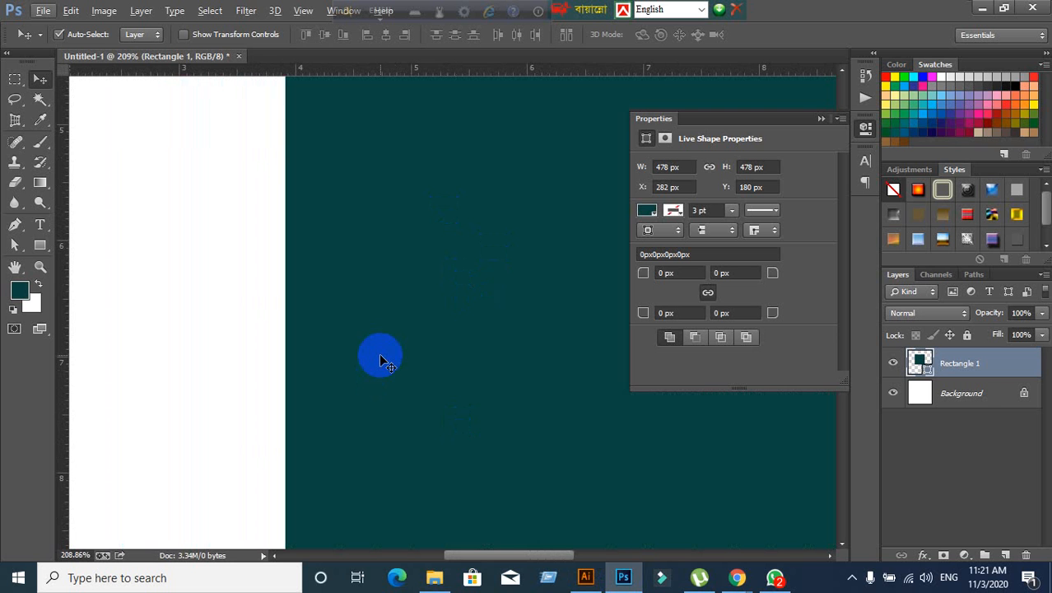
{"action": "scroll", "coordinate": [384, 360], "scroll_direction": "down", "scroll_amount": 5}
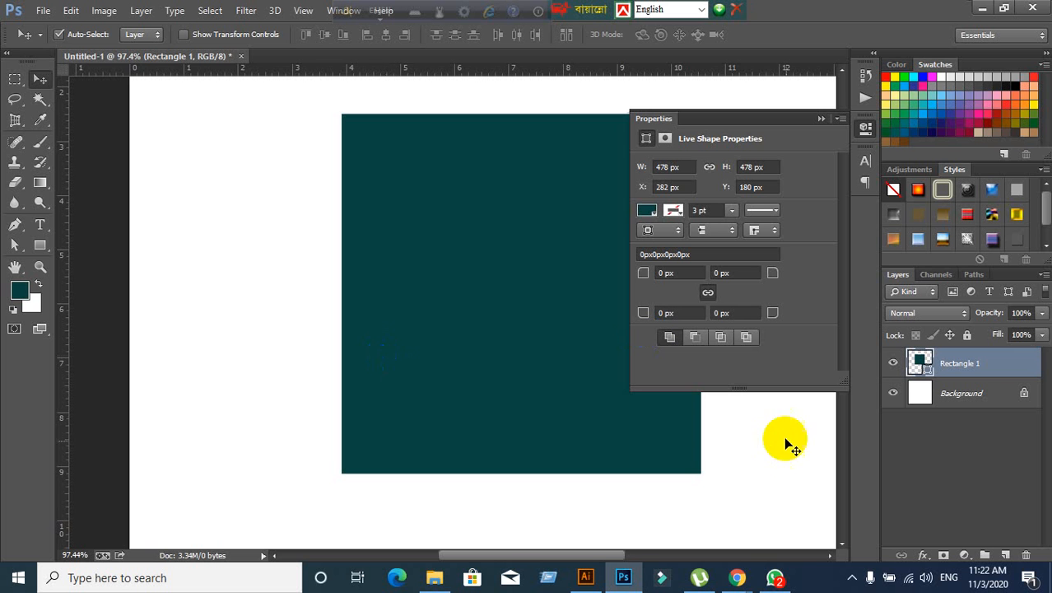
{"action": "left_click", "coordinate": [739, 578]}
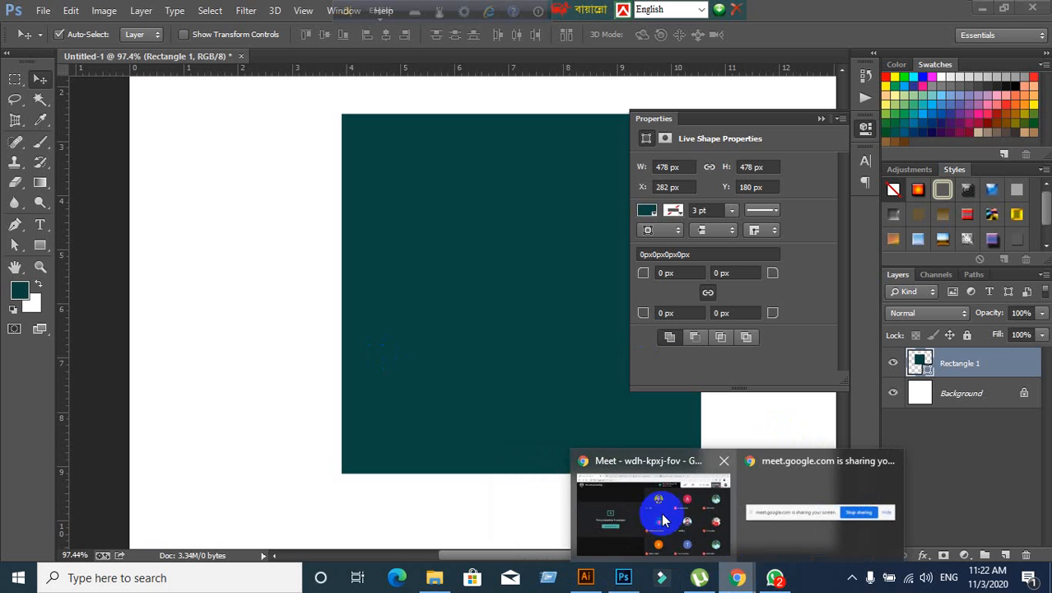
- Admit the waiting participant to the Google Meet call, bringing it to 22 people, then return to Illustrator
{"action": "left_click", "coordinate": [665, 513]}
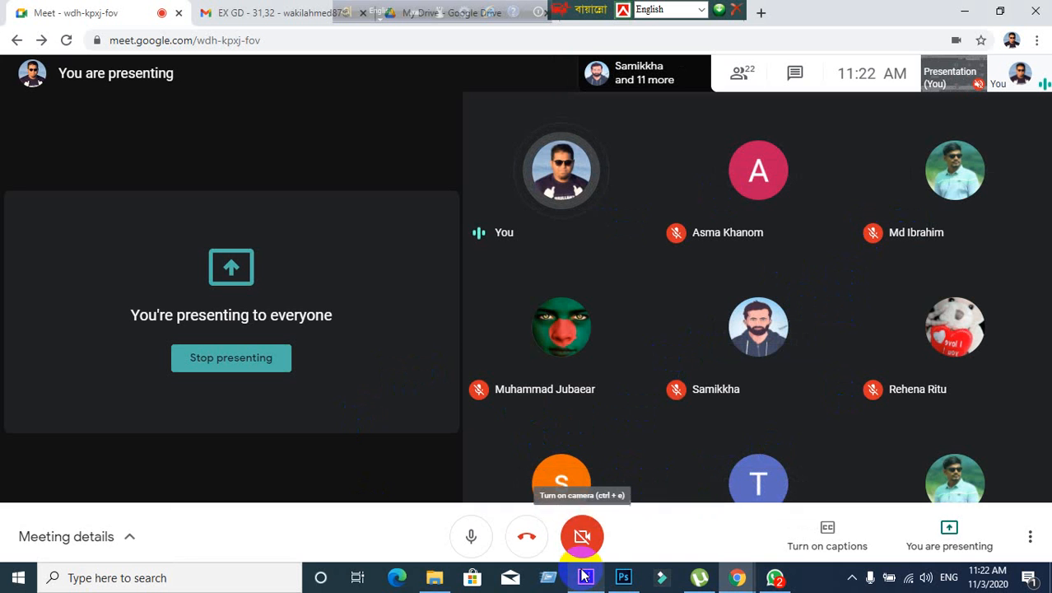
{"action": "mouse_move", "coordinate": [584, 576]}
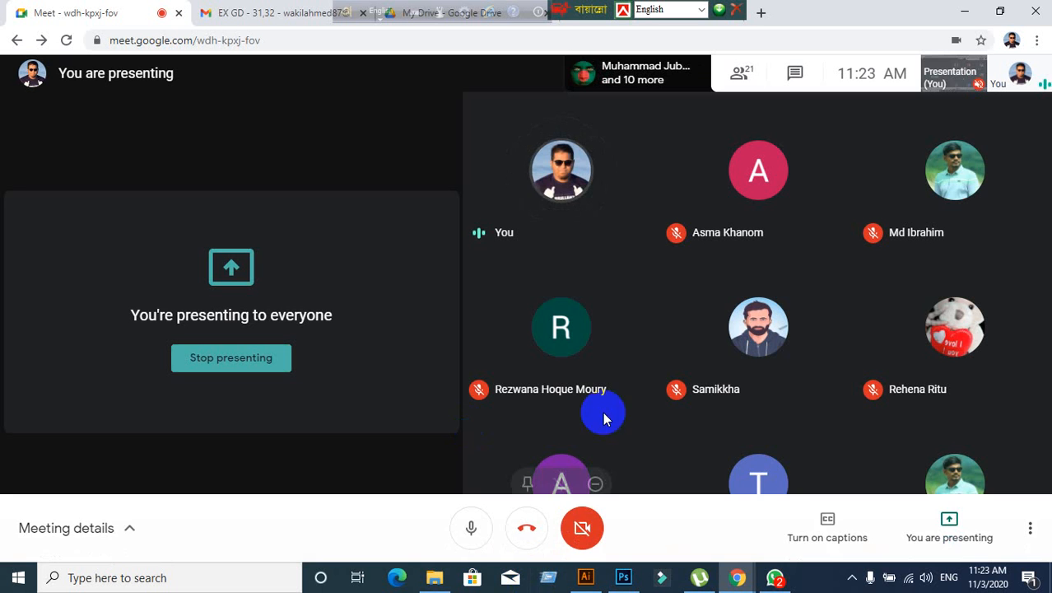
{"action": "mouse_move", "coordinate": [589, 356]}
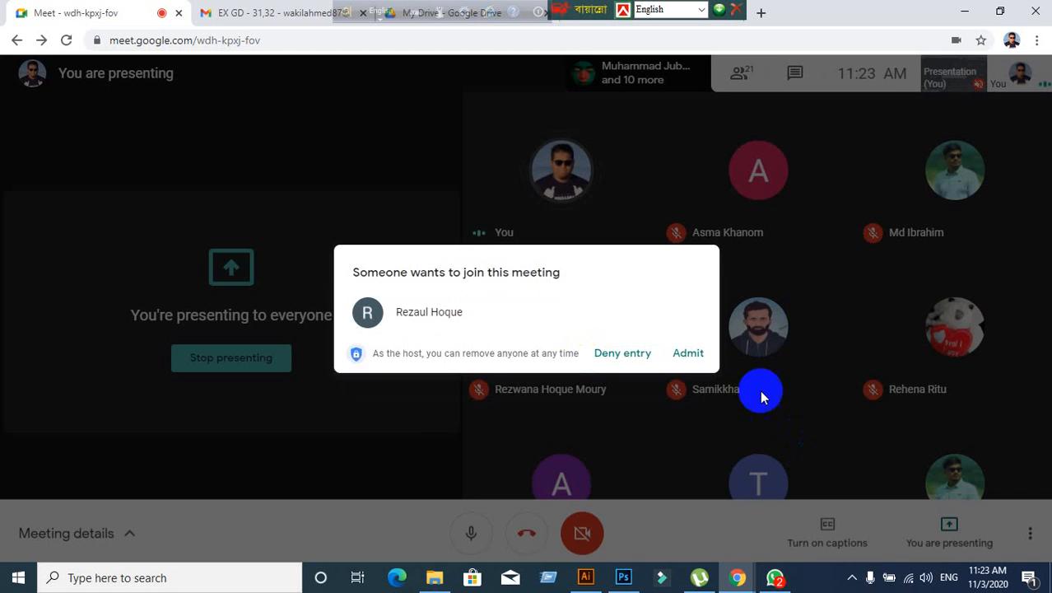
{"action": "left_click", "coordinate": [683, 354]}
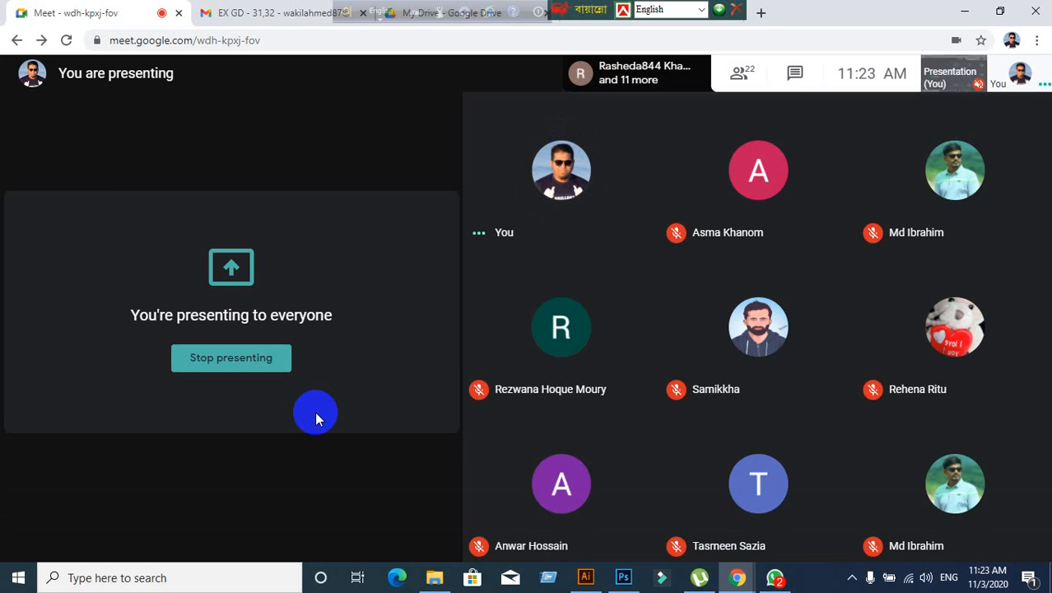
{"action": "left_click", "coordinate": [586, 579]}
{"action": "left_click", "coordinate": [423, 212]}
- Deselect the red rectangle and close Untitled-2 without saving changes
{"action": "left_click", "coordinate": [228, 184]}
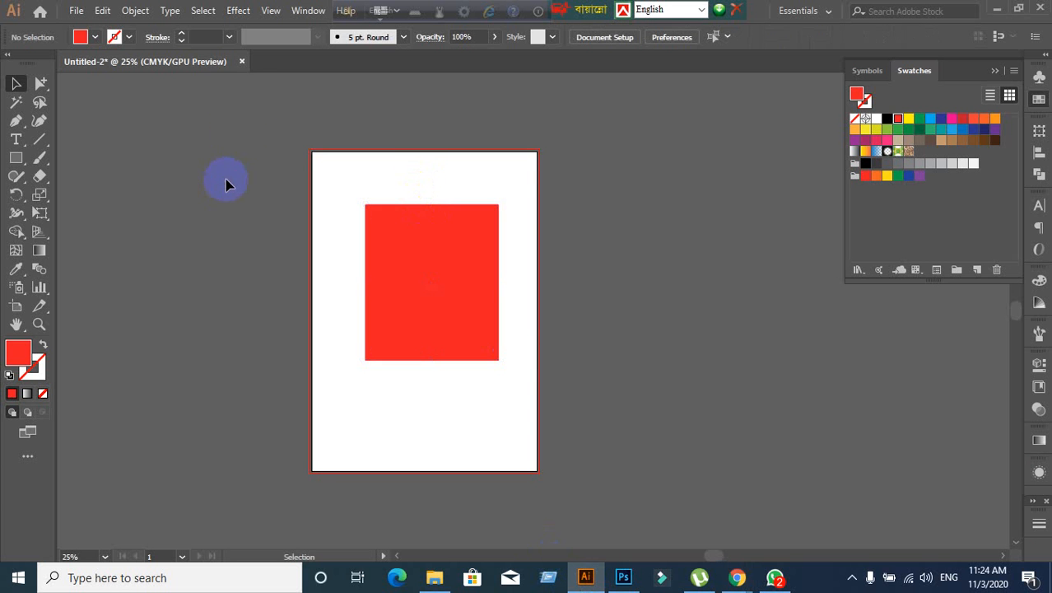
{"action": "left_click", "coordinate": [239, 63]}
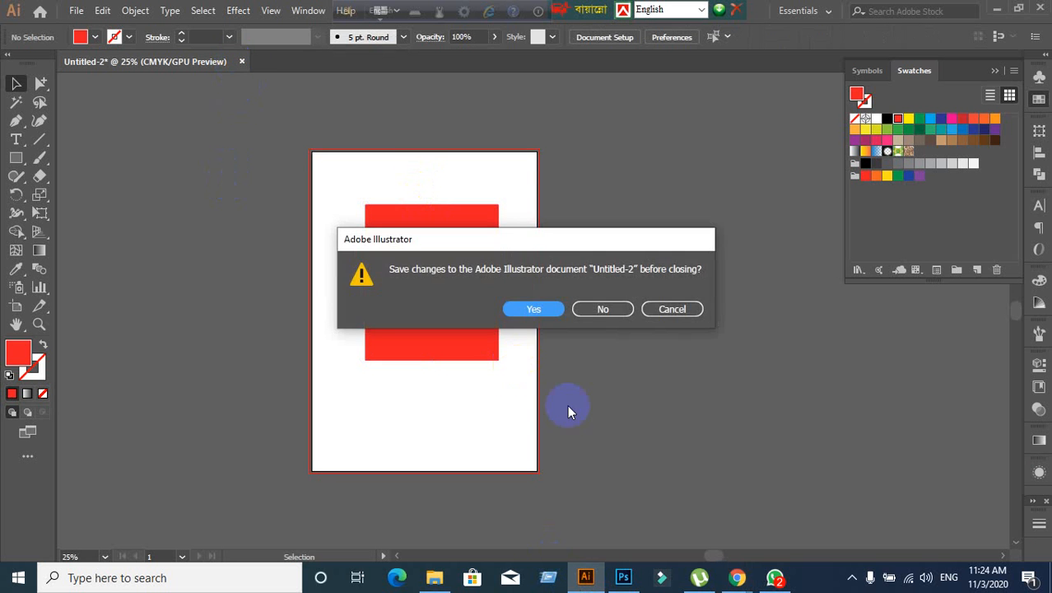
{"action": "left_click", "coordinate": [615, 312]}
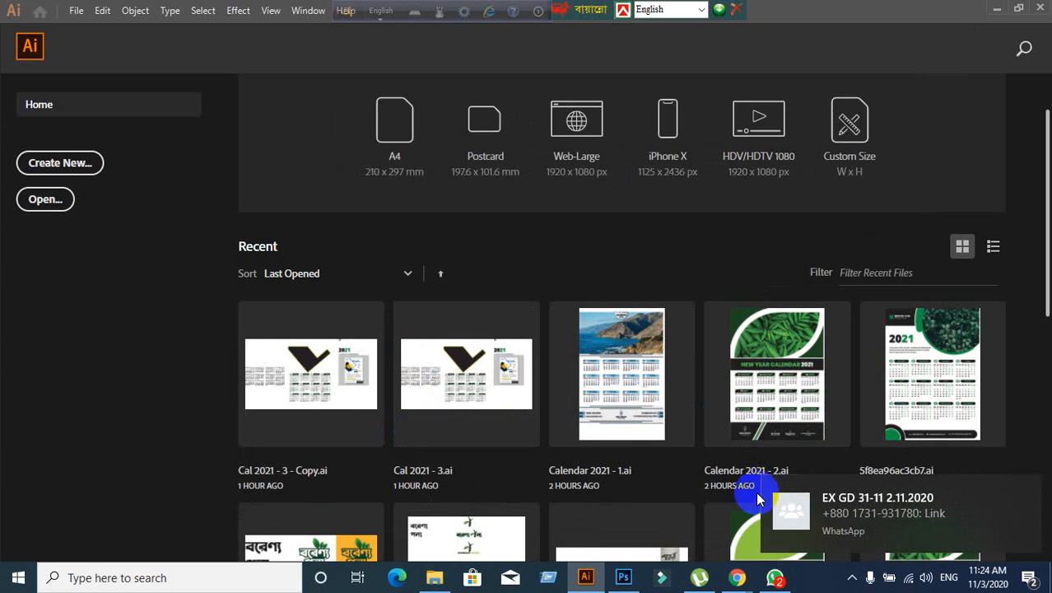
- Copy the Google Meet link in the EX GD 31-11 2.11.2020 WhatsApp group chat
{"action": "left_click", "coordinate": [777, 579]}
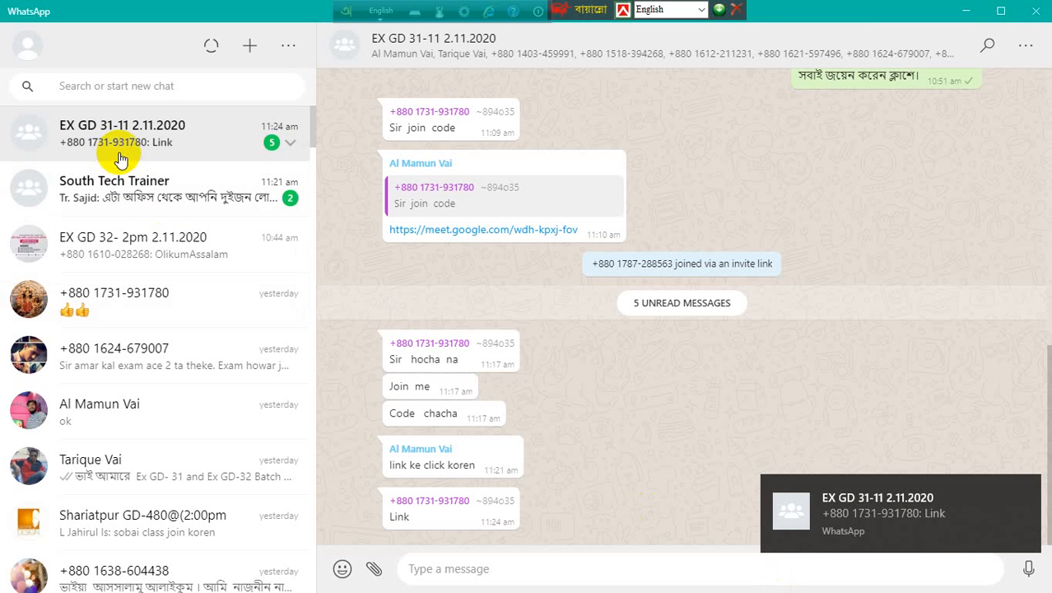
{"action": "left_click", "coordinate": [173, 142]}
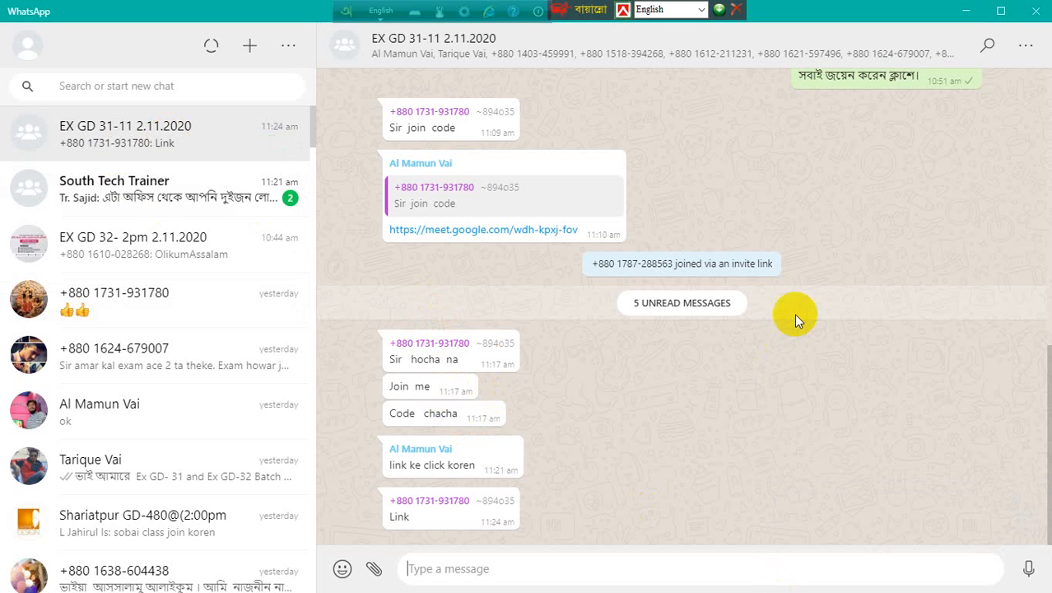
{"action": "scroll", "coordinate": [794, 314], "scroll_direction": "up", "scroll_amount": 2}
{"action": "right_click", "coordinate": [684, 207]}
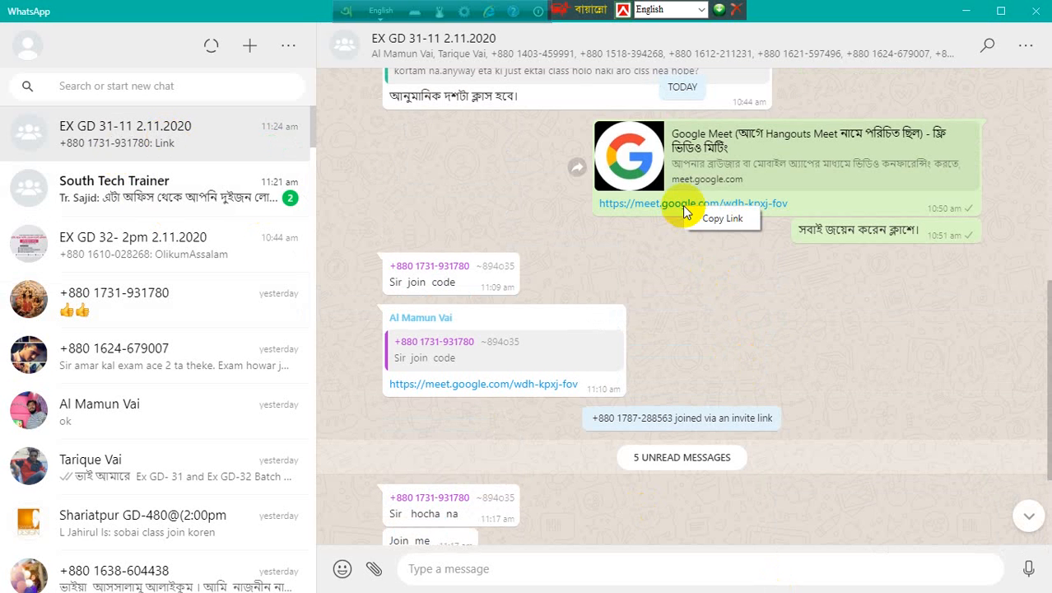
{"action": "left_click", "coordinate": [706, 219]}
- Paste and send the Meet link to the group, then minimize WhatsApp
{"action": "scroll", "coordinate": [597, 341], "scroll_direction": "down", "scroll_amount": 2}
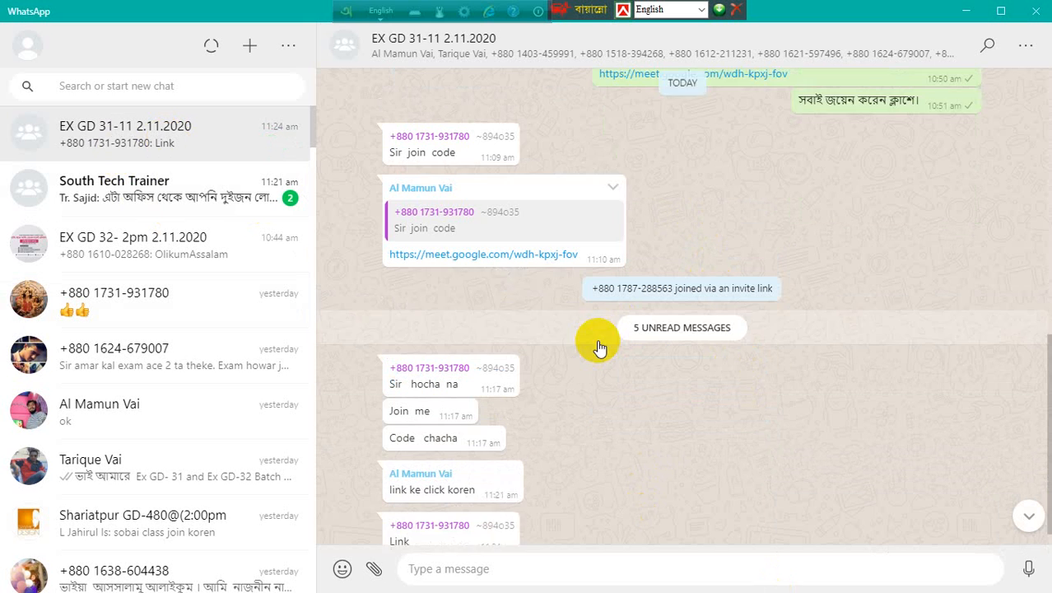
{"action": "right_click", "coordinate": [471, 575]}
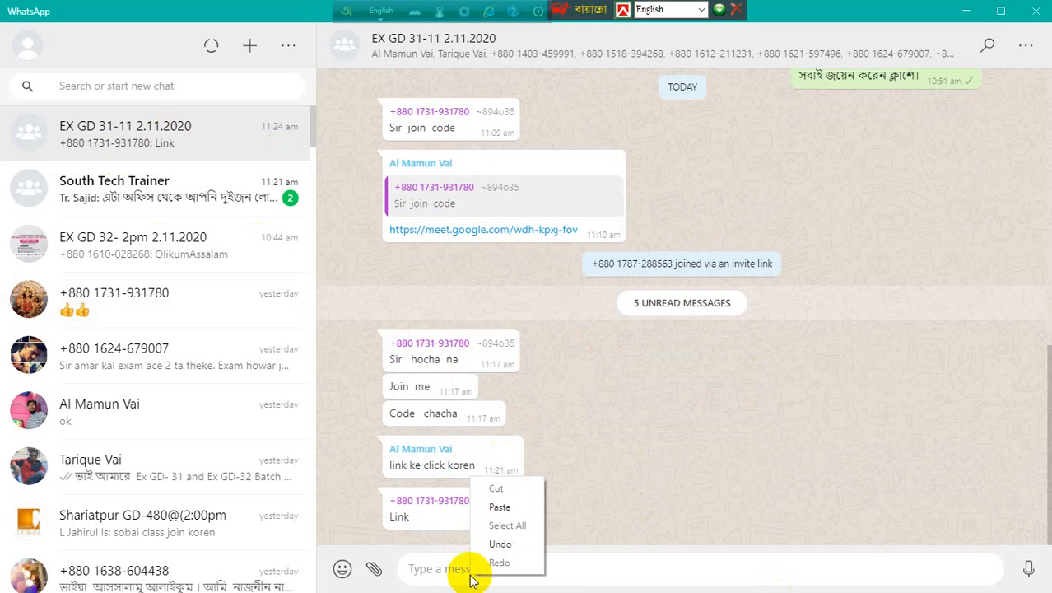
{"action": "left_click", "coordinate": [498, 500]}
{"action": "key", "text": "Return"}
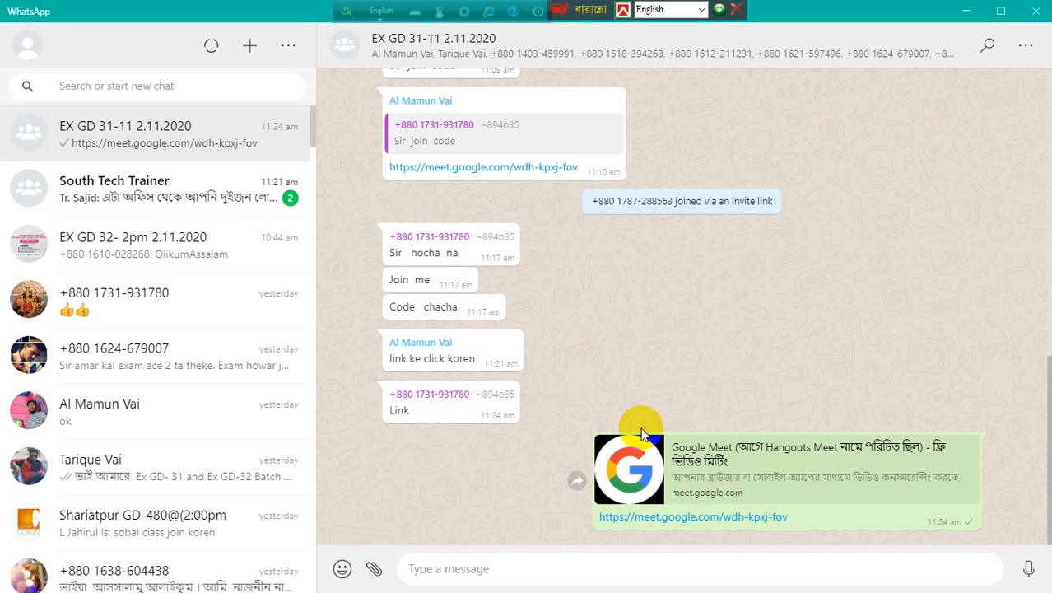
{"action": "left_click", "coordinate": [254, 214]}
{"action": "left_click", "coordinate": [247, 154]}
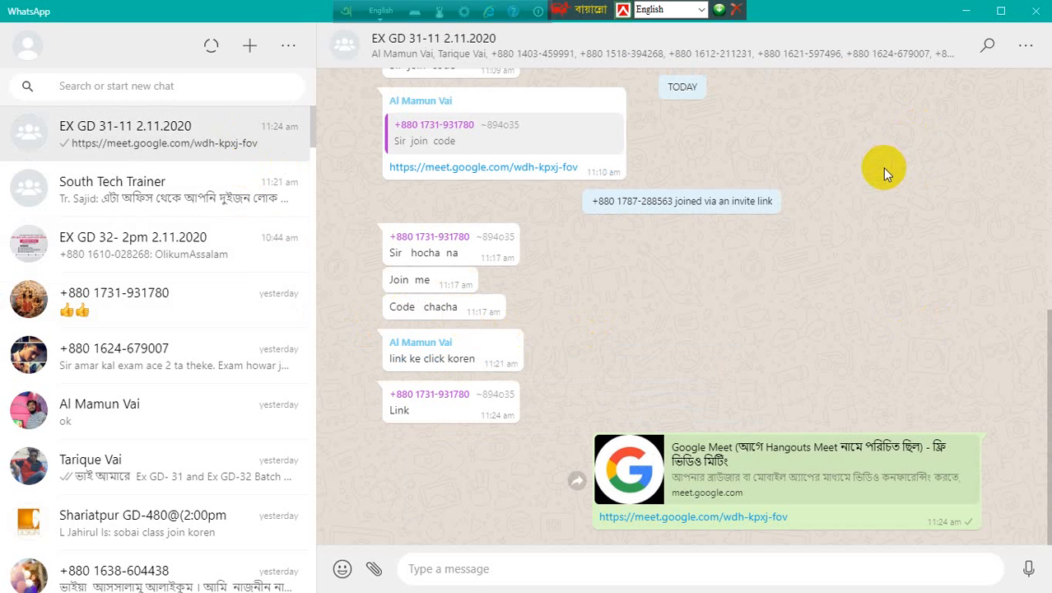
{"action": "left_click", "coordinate": [952, 15]}
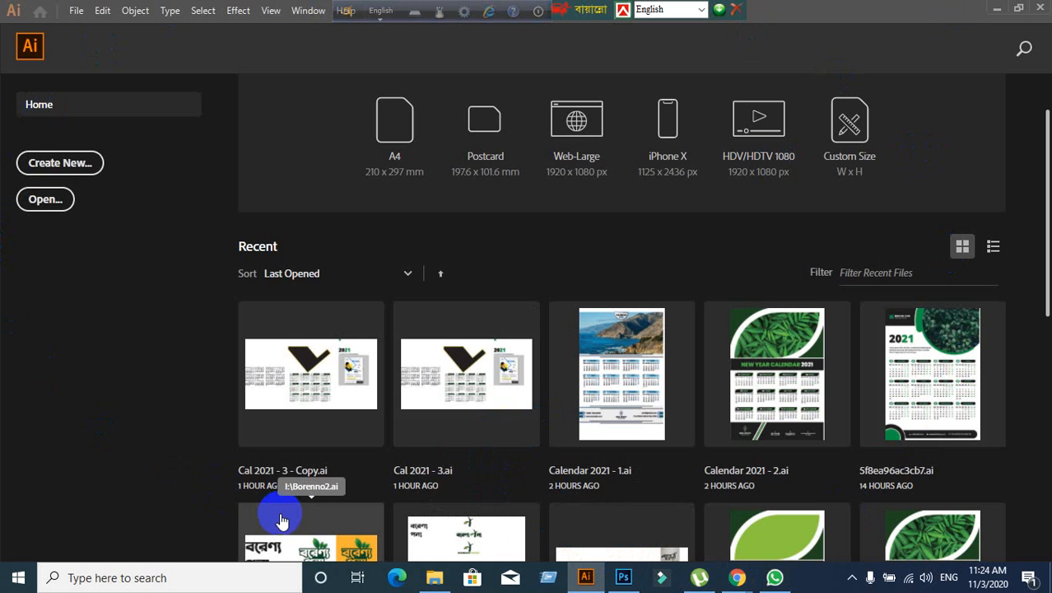
- Admit both waiting people to the Google Meet call, bringing it to 24 participants
{"action": "mouse_move", "coordinate": [737, 575]}
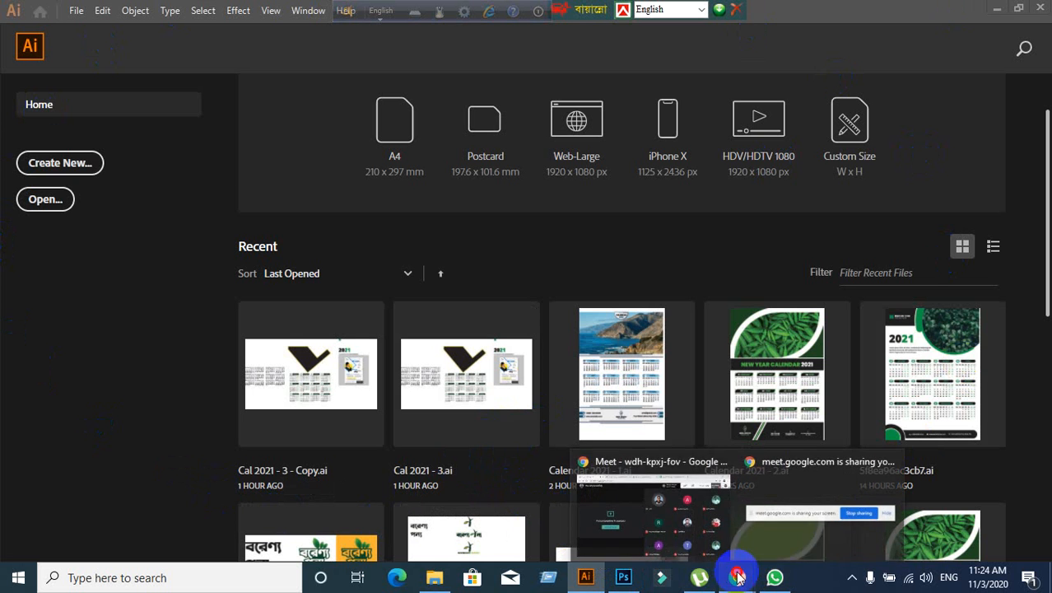
{"action": "left_click", "coordinate": [640, 523]}
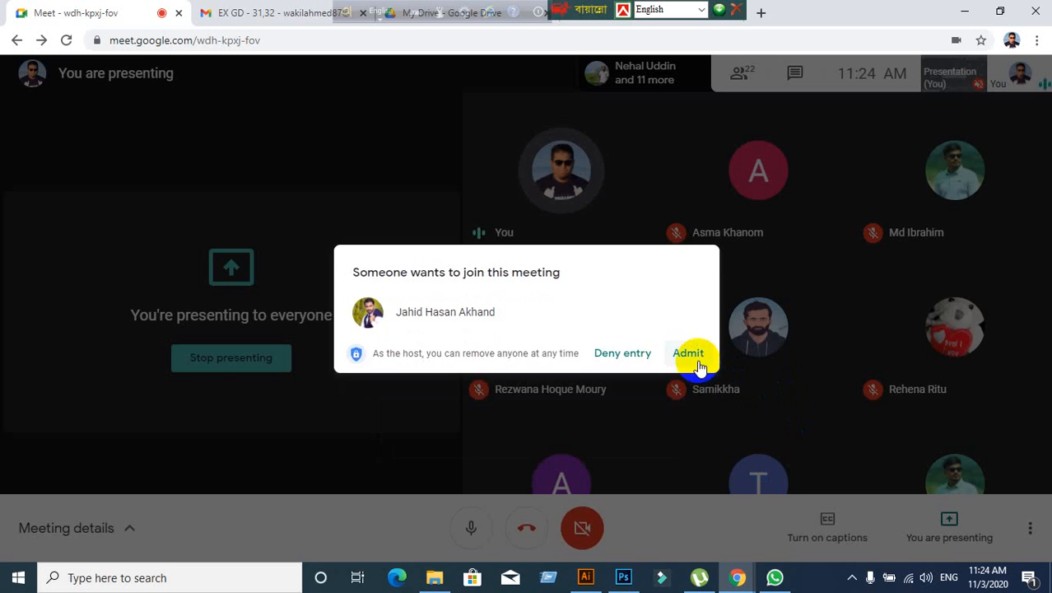
{"action": "left_click", "coordinate": [697, 362]}
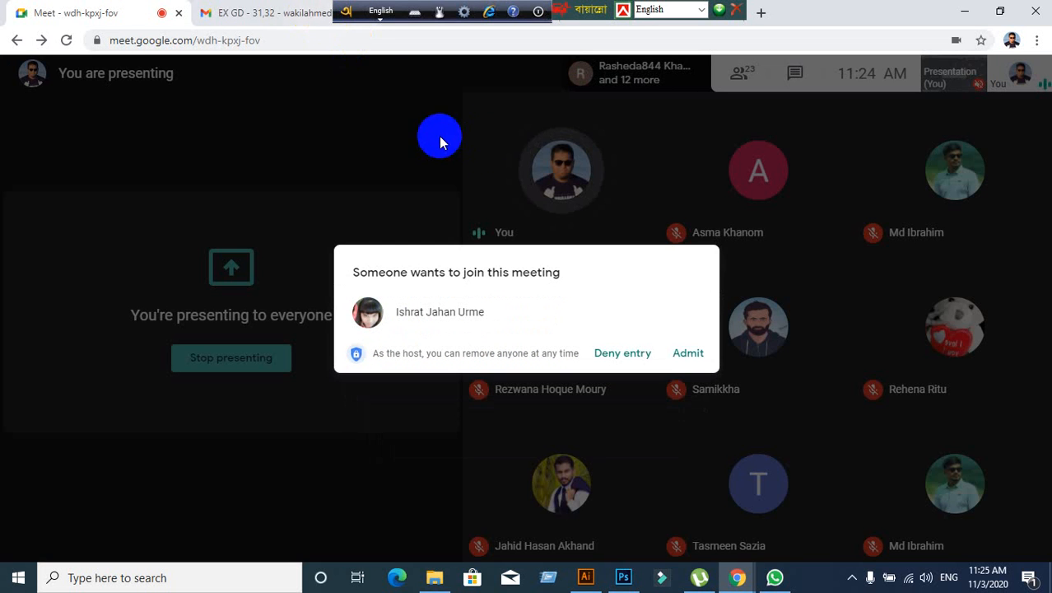
{"action": "left_click", "coordinate": [683, 355]}
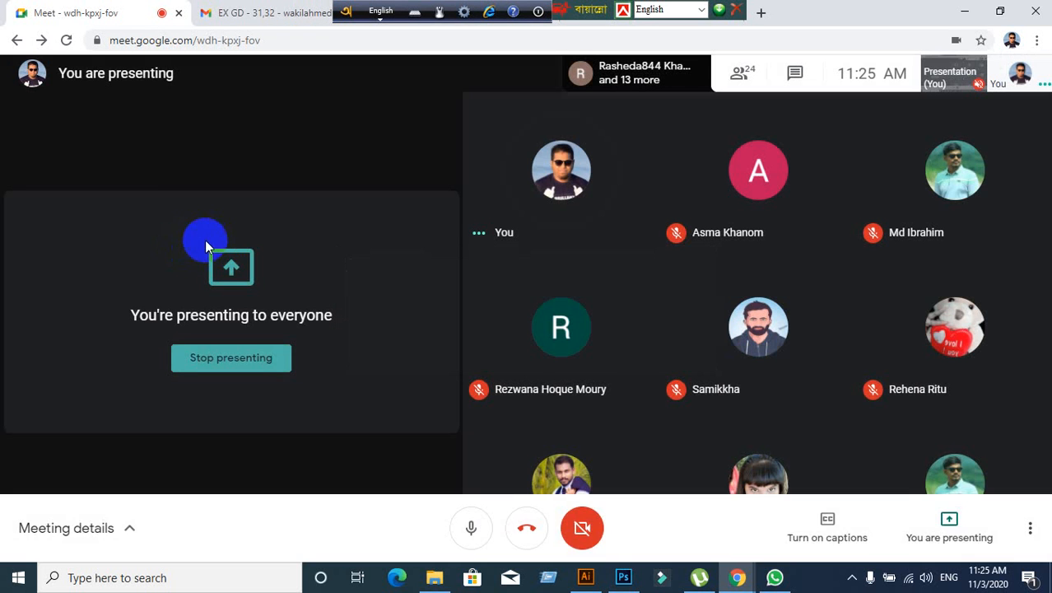
{"action": "left_click_drag", "start_coordinate": [345, 12], "coordinate": [659, 23]}
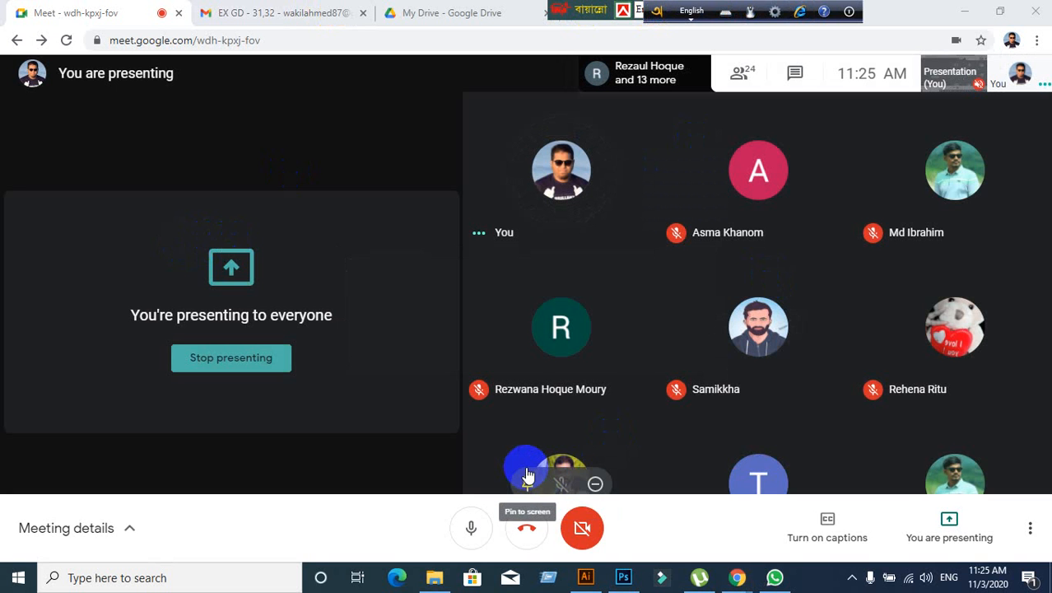
{"action": "left_click", "coordinate": [579, 582]}
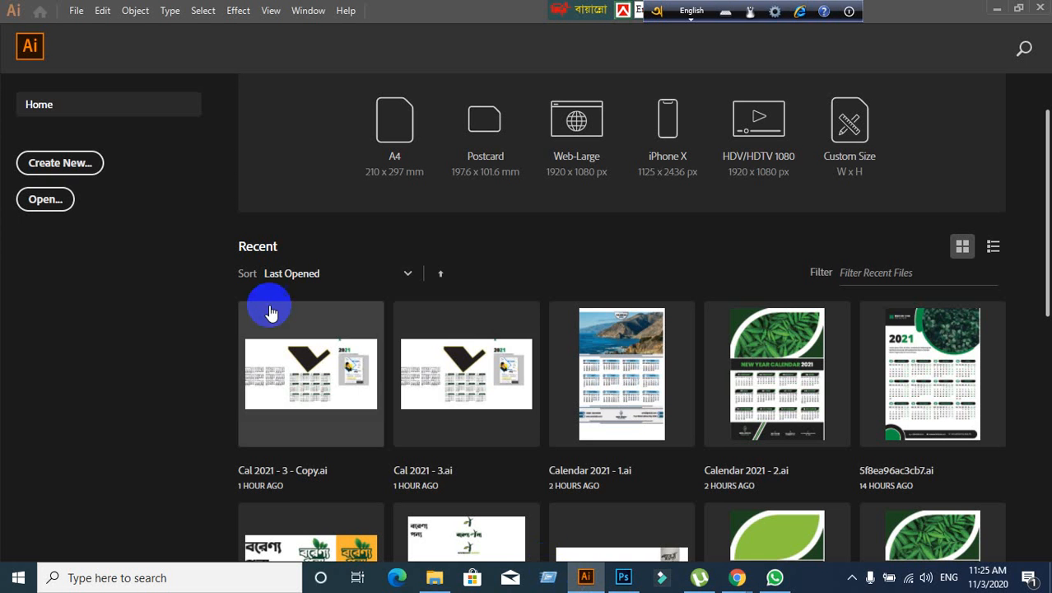
- Bring up Illustrator's New Document dialog with the 11.693 × 16.535 in, CMYK, 300 PPI preset
{"action": "left_click", "coordinate": [587, 582]}
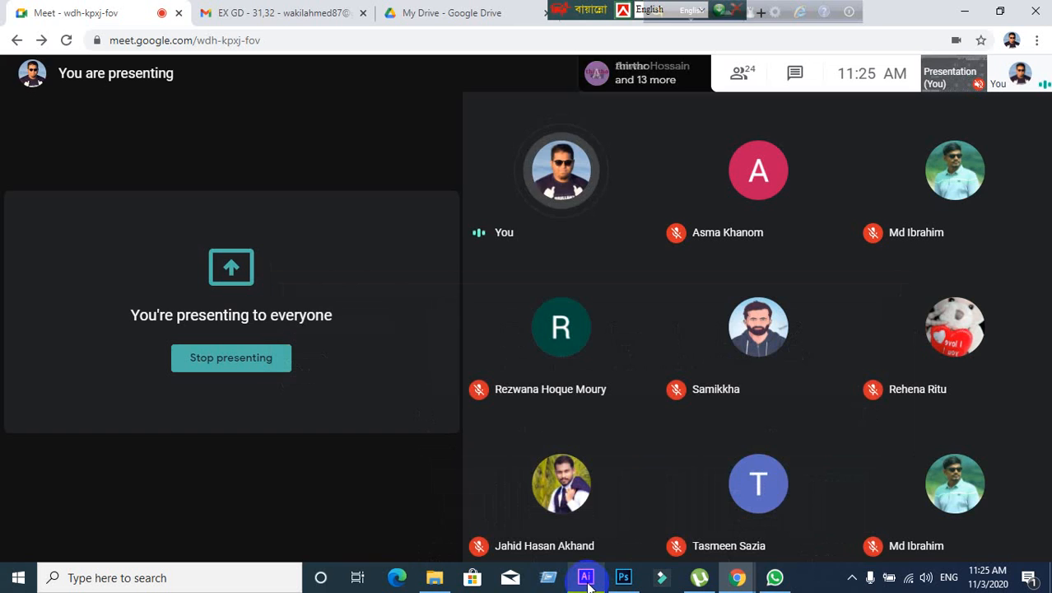
{"action": "left_click", "coordinate": [587, 578]}
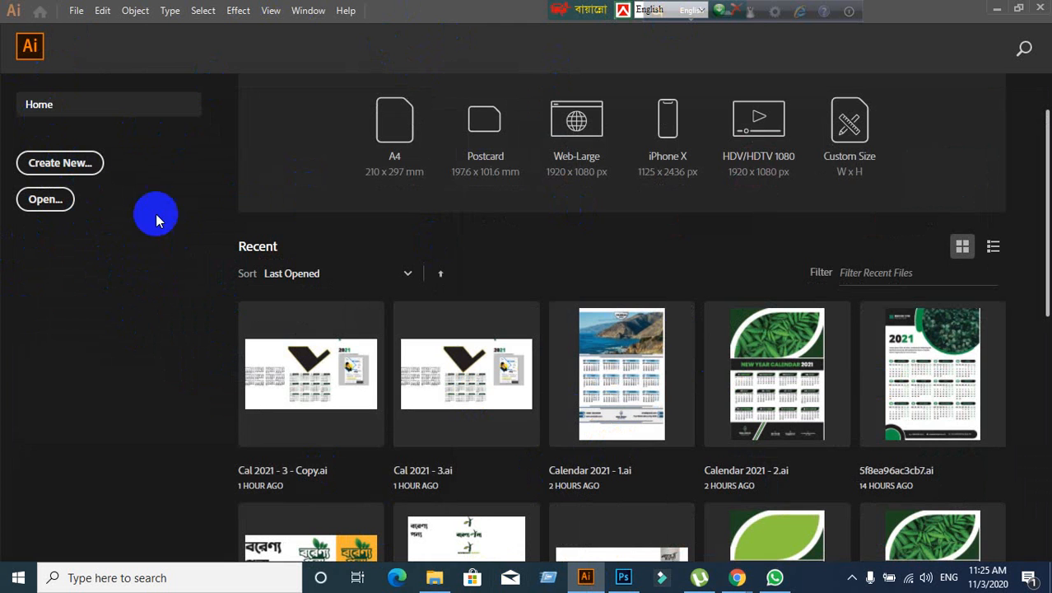
{"action": "left_click", "coordinate": [62, 165]}
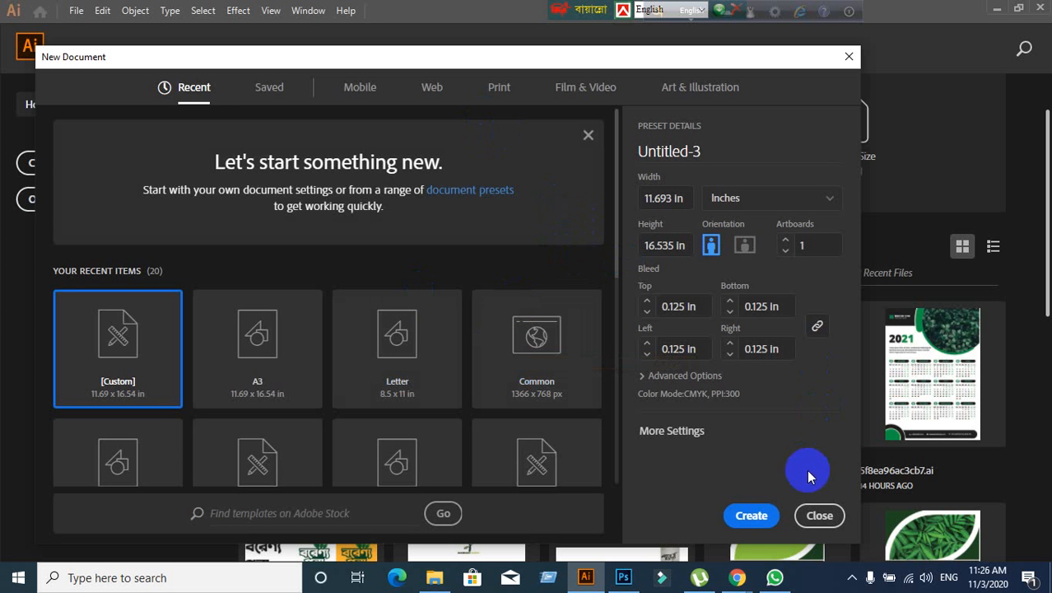
- Dismiss New Document and open 5f8ea96ac3cb7.ai from the Desktop Sample folder
{"action": "left_click", "coordinate": [821, 517]}
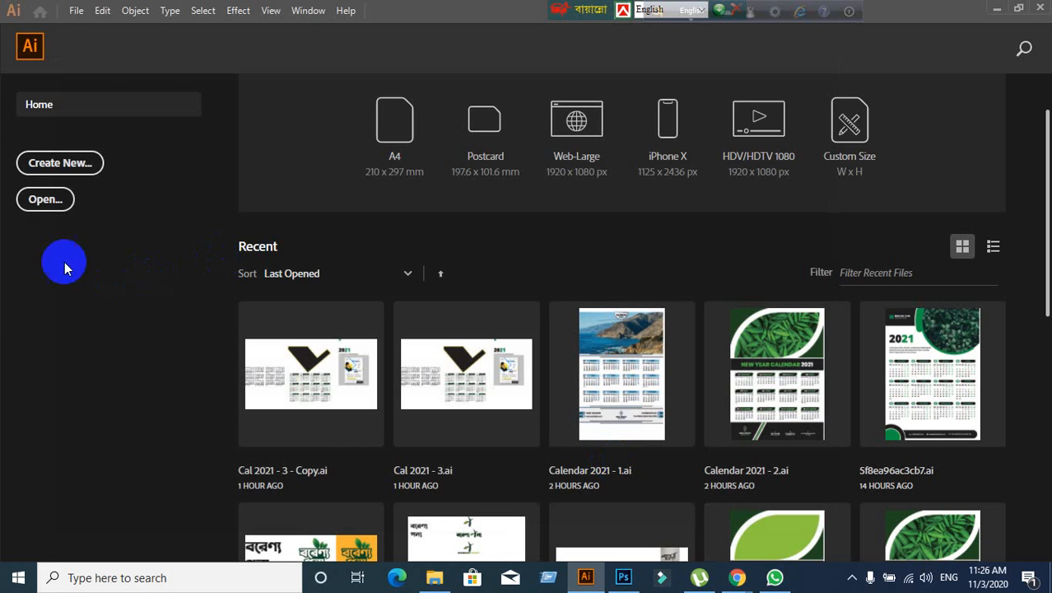
{"action": "left_click", "coordinate": [25, 211]}
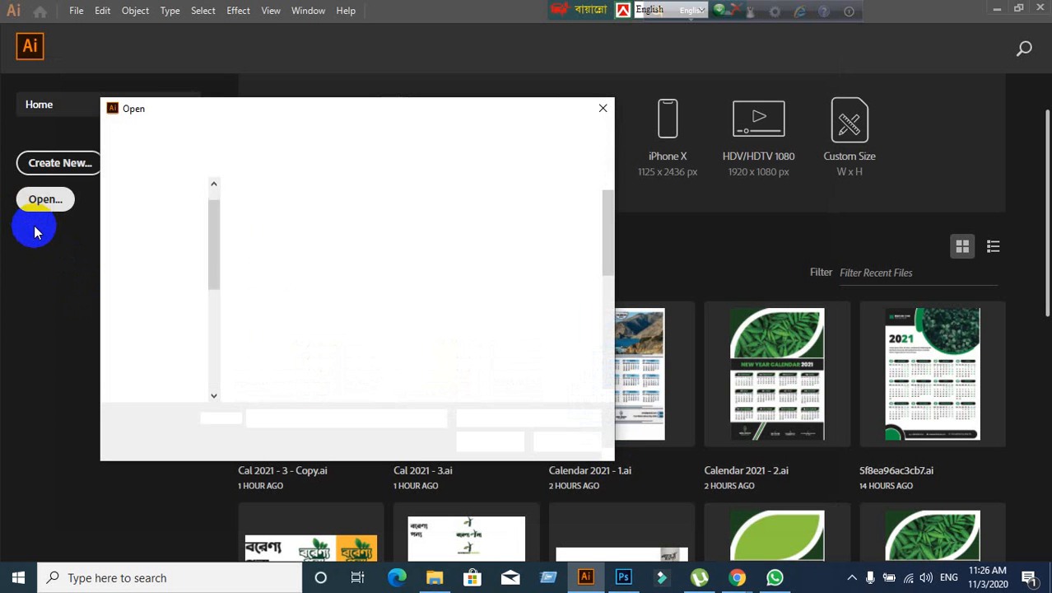
{"action": "left_click", "coordinate": [348, 251]}
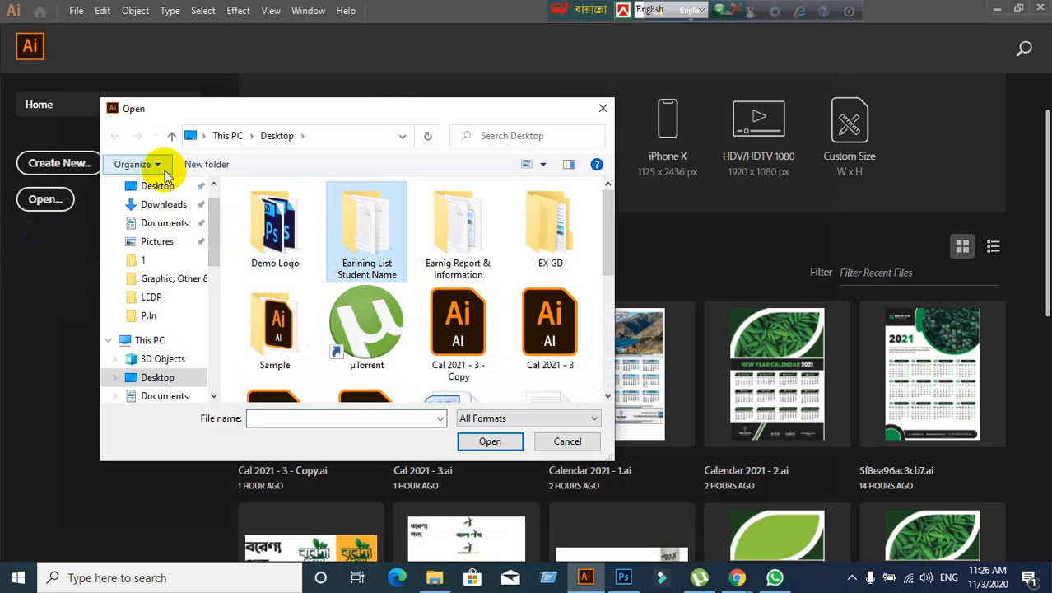
{"action": "scroll", "coordinate": [454, 306], "scroll_direction": "down", "scroll_amount": 5}
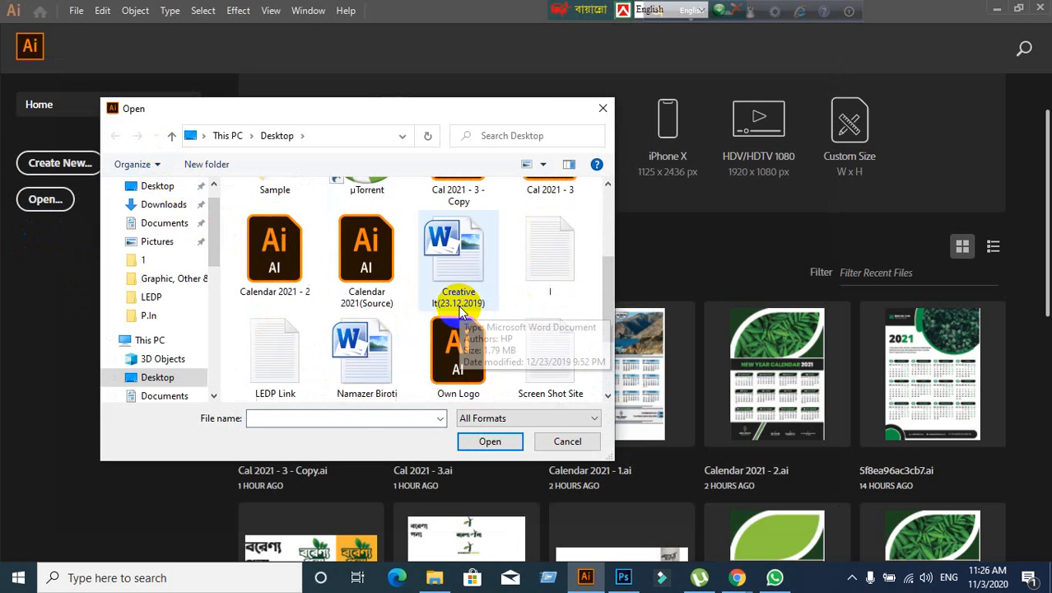
{"action": "scroll", "coordinate": [460, 315], "scroll_direction": "up", "scroll_amount": 3}
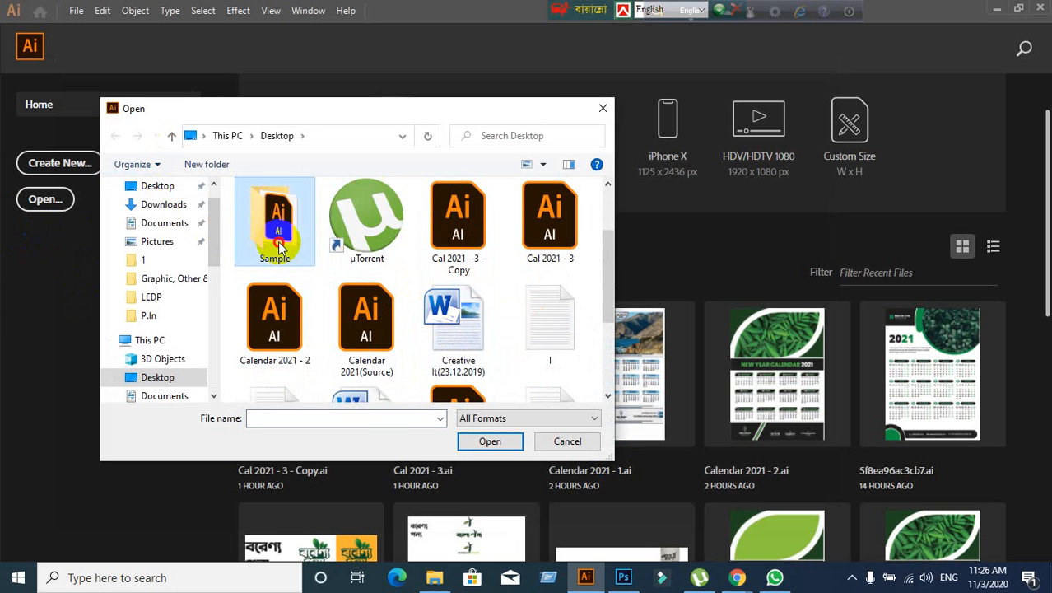
{"action": "double_click", "coordinate": [277, 215]}
{"action": "left_click", "coordinate": [280, 209]}
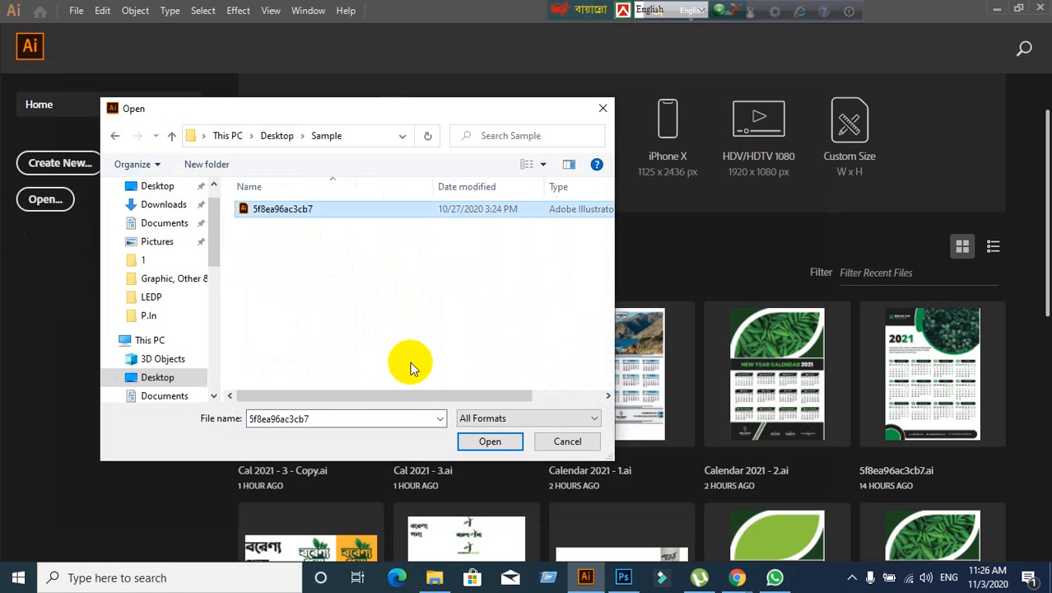
{"action": "left_click", "coordinate": [486, 442]}
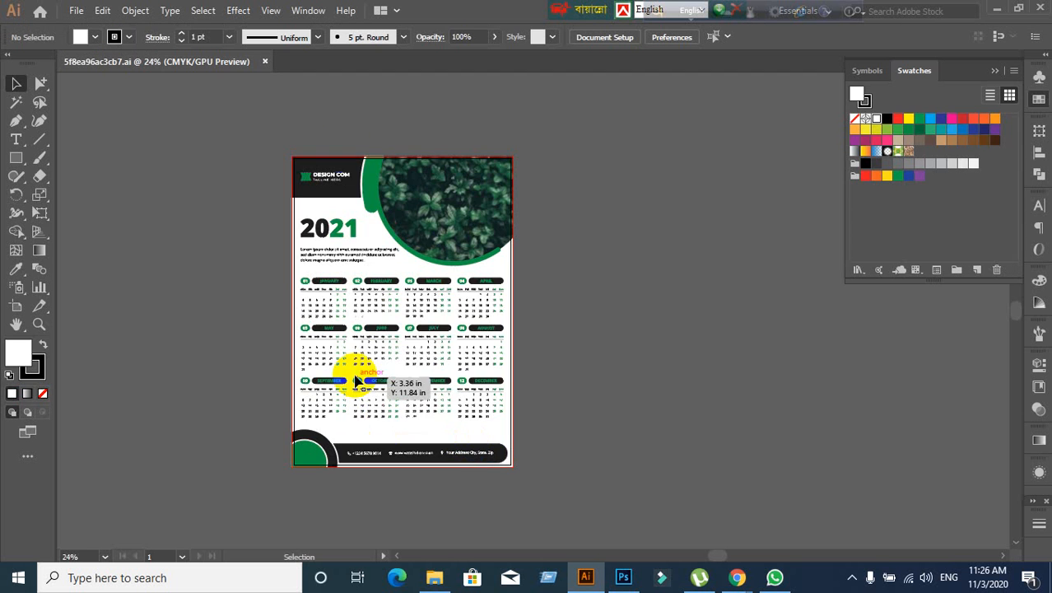
- Close the calendar file, reopen New Document with Ctrl+N, and bring the Meet window forward
{"action": "left_click", "coordinate": [265, 63]}
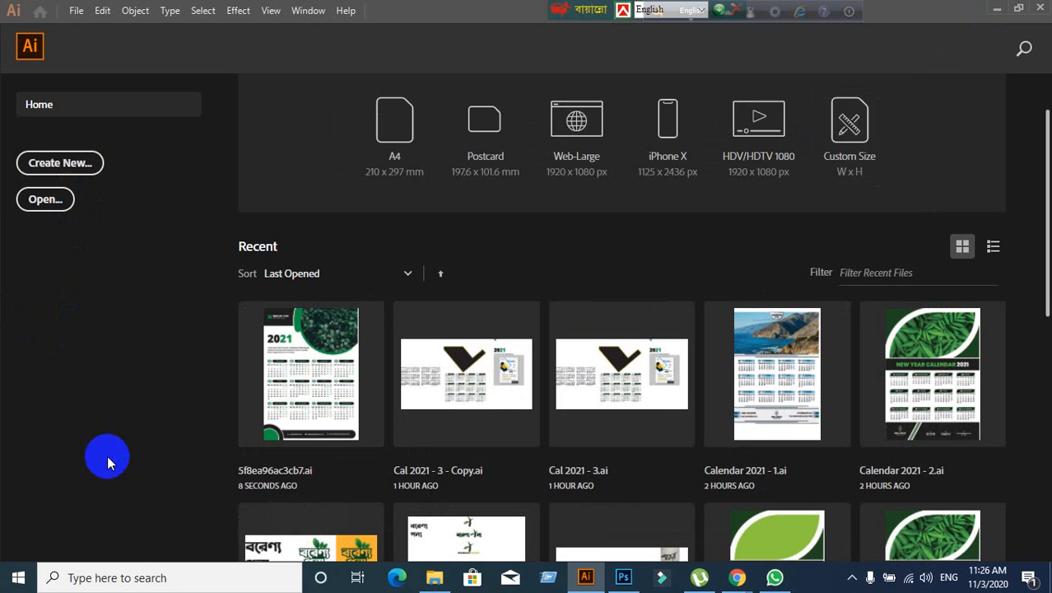
{"action": "key", "text": "ctrl+n"}
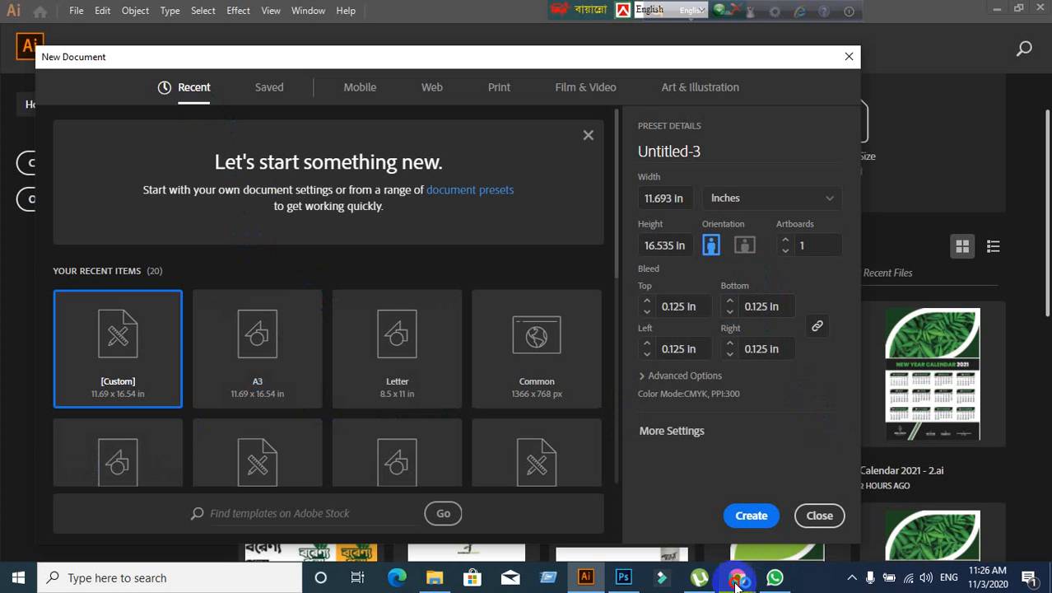
{"action": "mouse_move", "coordinate": [738, 576]}
{"action": "left_click", "coordinate": [673, 504]}
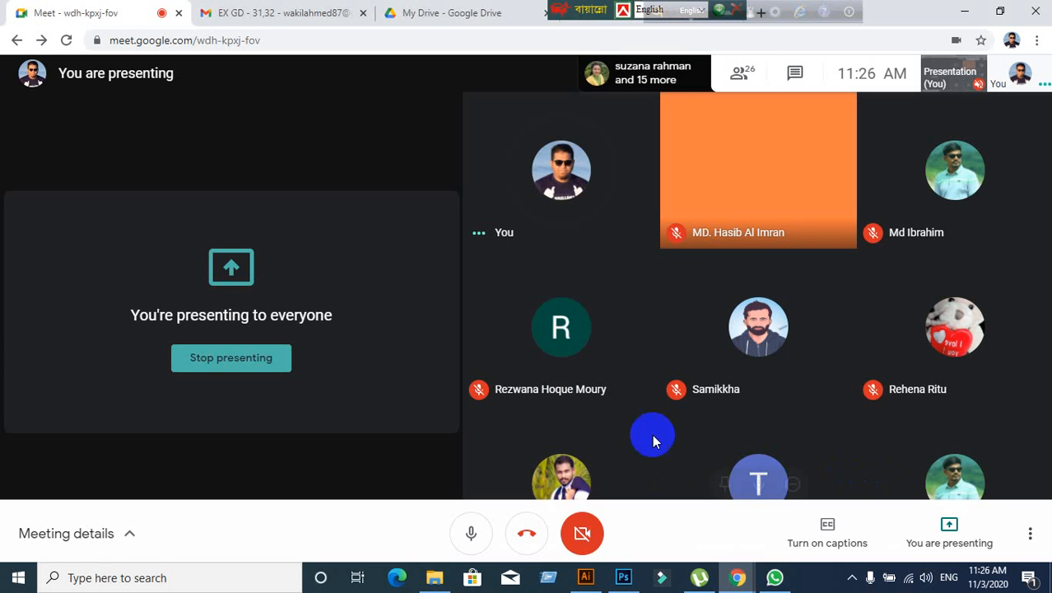
- Stop presenting in Meet, restart sharing the entire screen, and return to Illustrator
{"action": "left_click", "coordinate": [929, 534]}
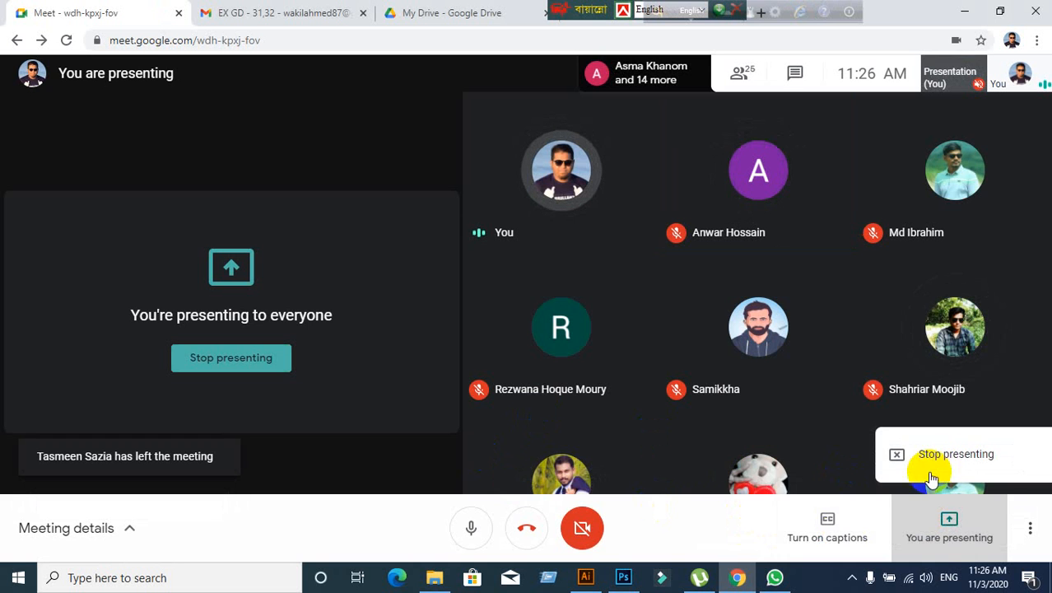
{"action": "left_click", "coordinate": [935, 457]}
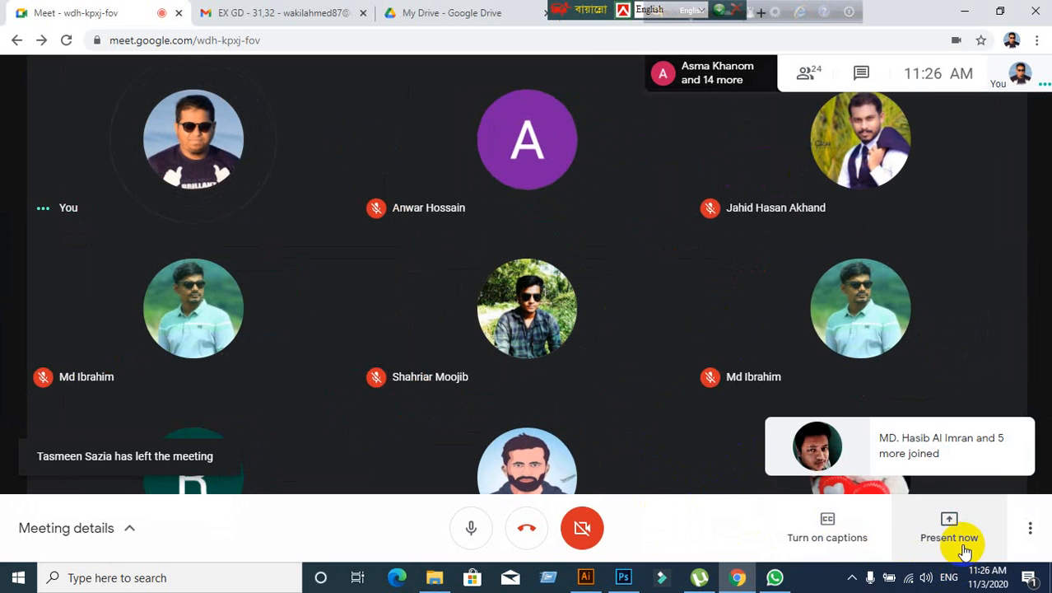
{"action": "left_click", "coordinate": [955, 531]}
{"action": "left_click", "coordinate": [930, 393]}
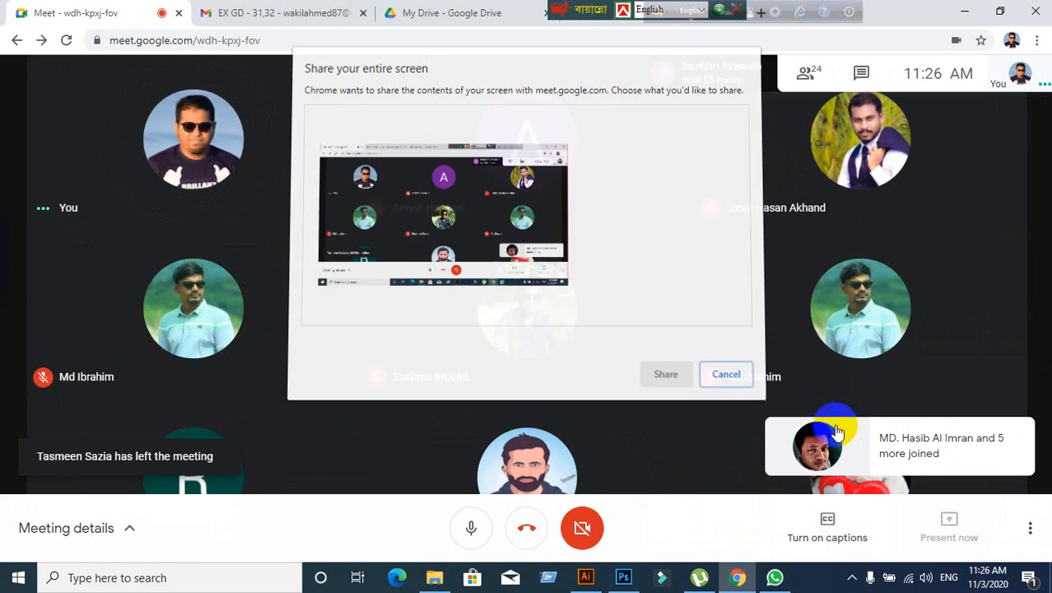
{"action": "left_click", "coordinate": [653, 370]}
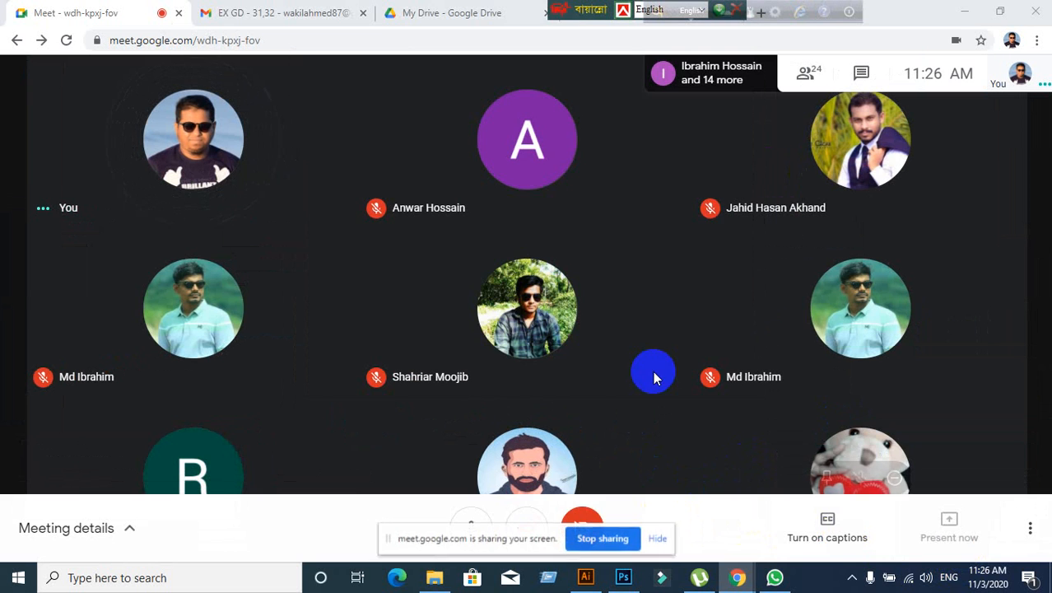
{"action": "left_click", "coordinate": [662, 538]}
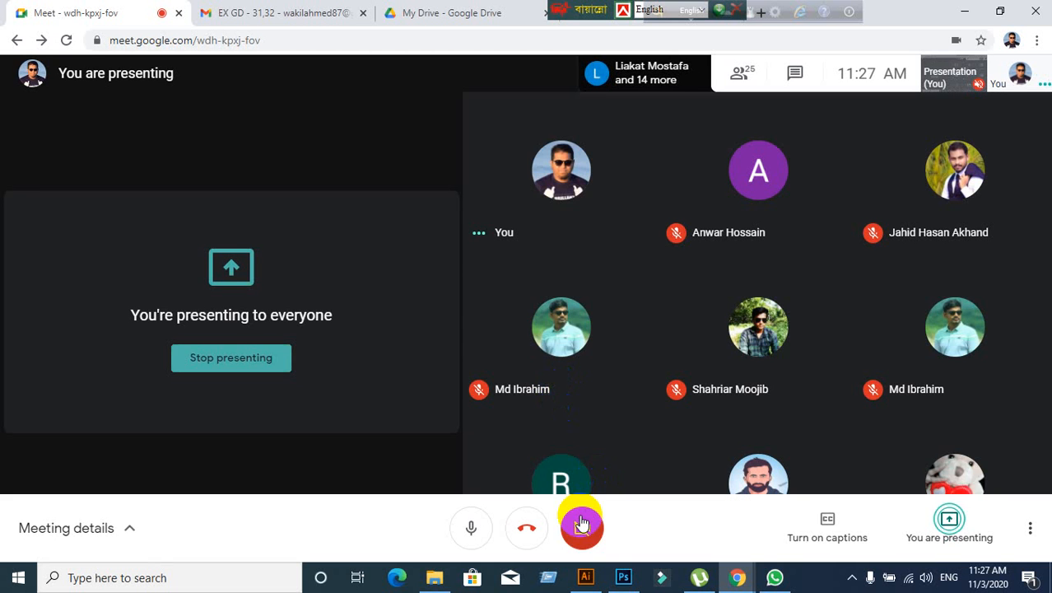
{"action": "left_click", "coordinate": [582, 524]}
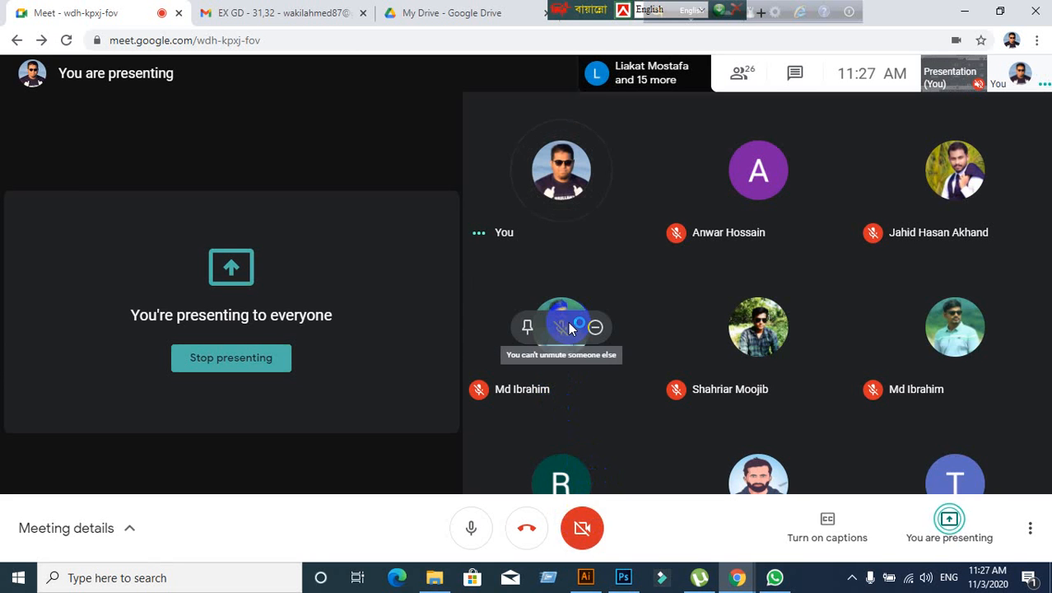
{"action": "left_click", "coordinate": [585, 577]}
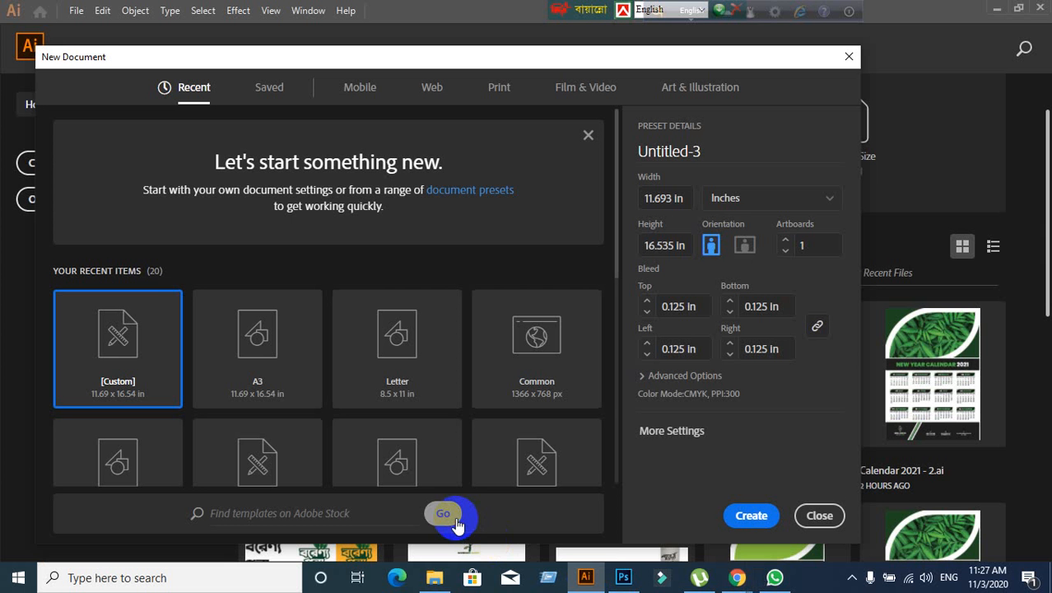
{"action": "left_click", "coordinate": [817, 515]}
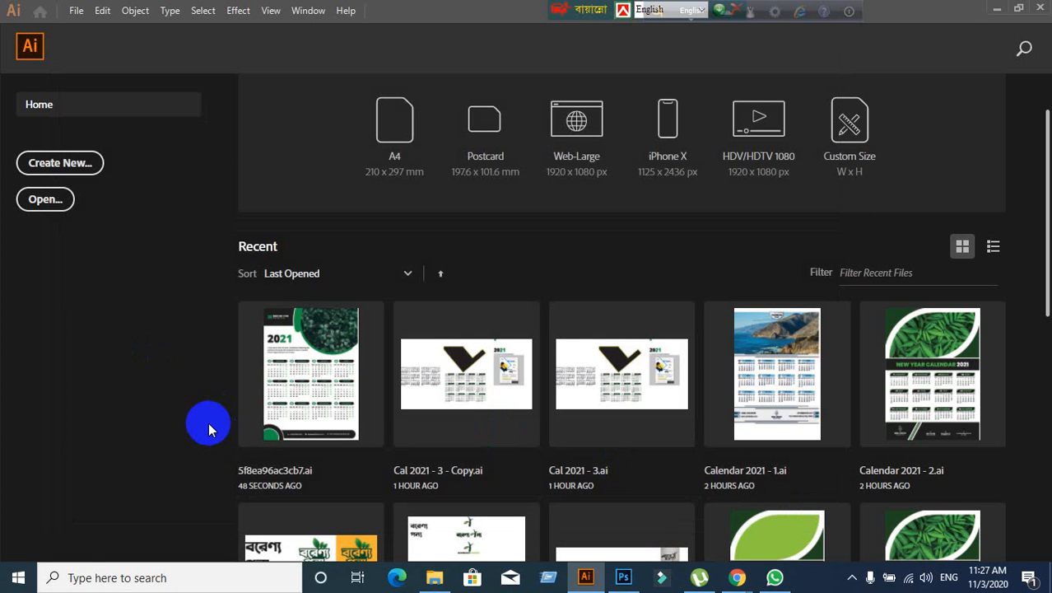
{"action": "left_click", "coordinate": [75, 15]}
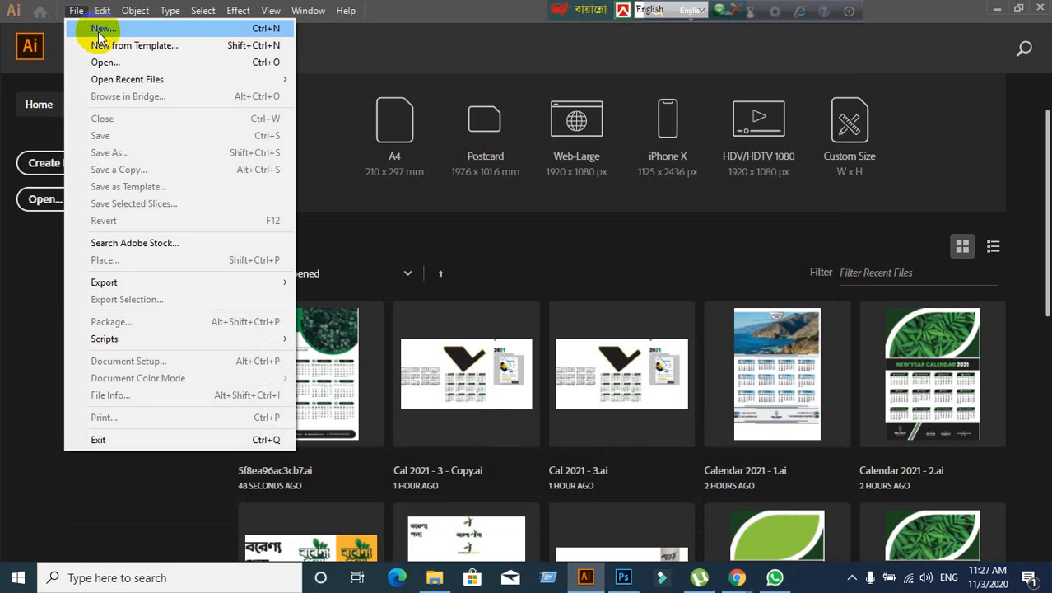
{"action": "left_click", "coordinate": [419, 21]}
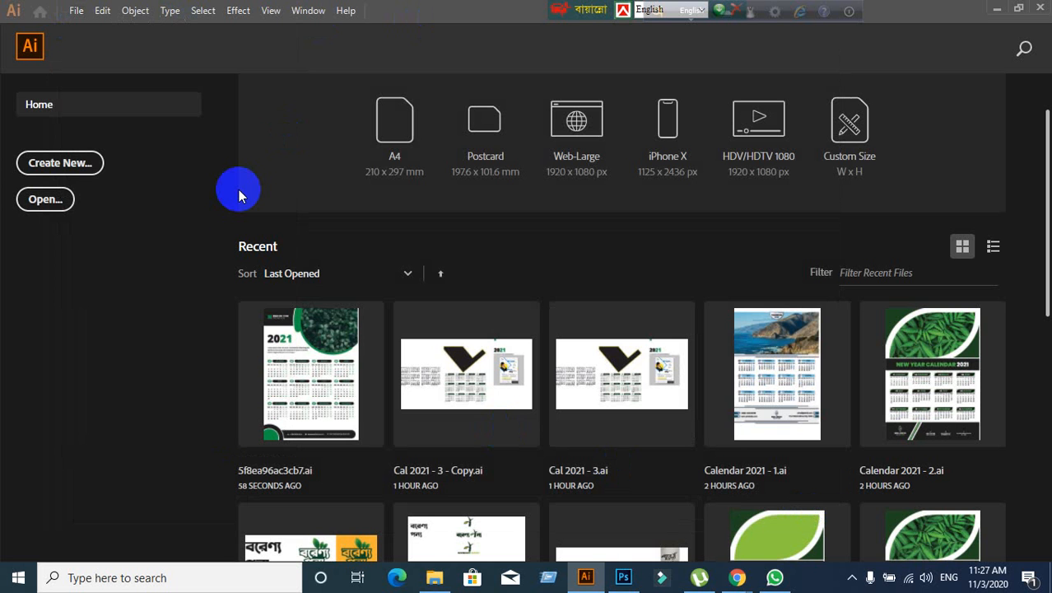
{"action": "left_click", "coordinate": [36, 163]}
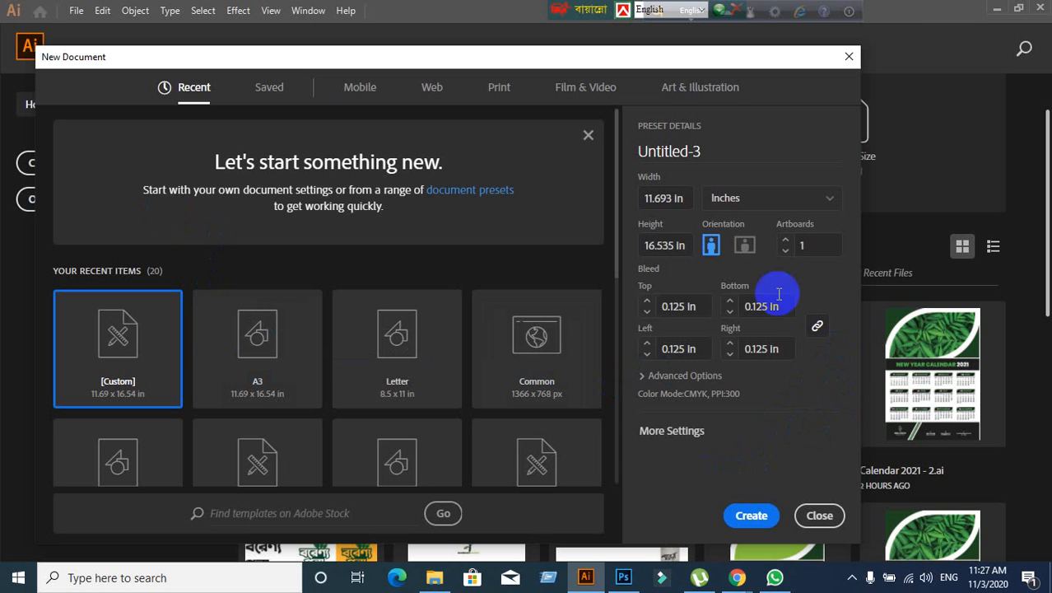
- Rename the new document from Untitled-3 to 'Business Card'
{"action": "left_click", "coordinate": [677, 198]}
{"action": "left_click", "coordinate": [723, 154]}
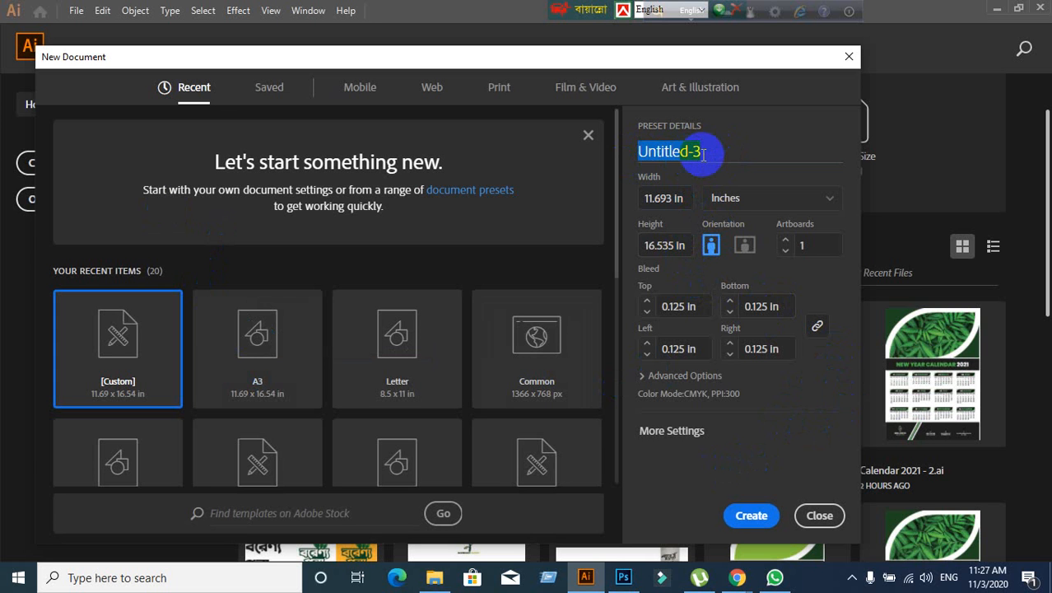
{"action": "type", "text": "B"}
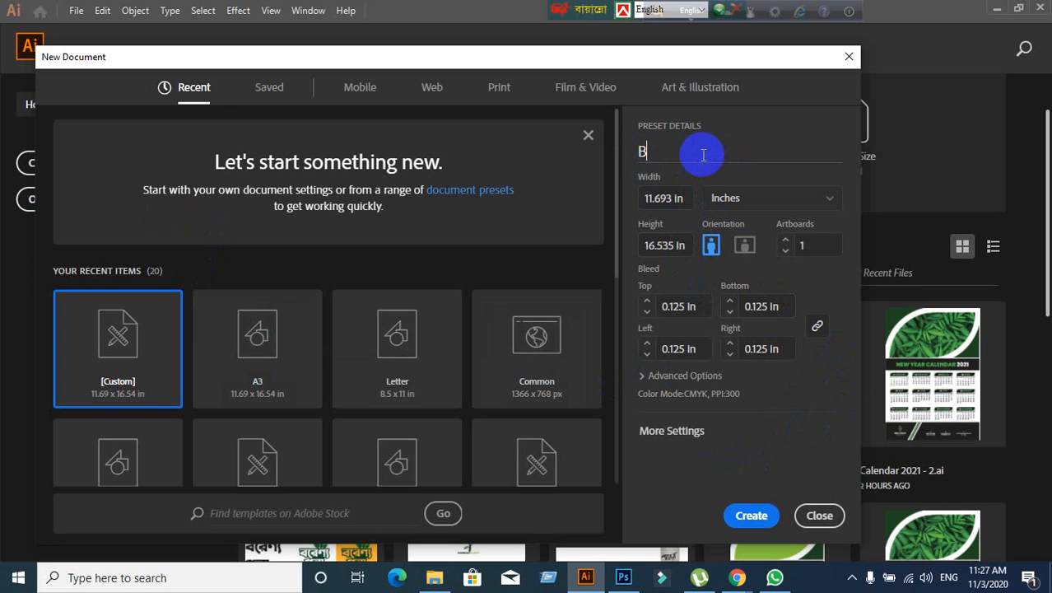
{"action": "type", "text": "usiness Card"}
- Select the existing Width value so it can be replaced with 10 inches
{"action": "left_click", "coordinate": [686, 206]}
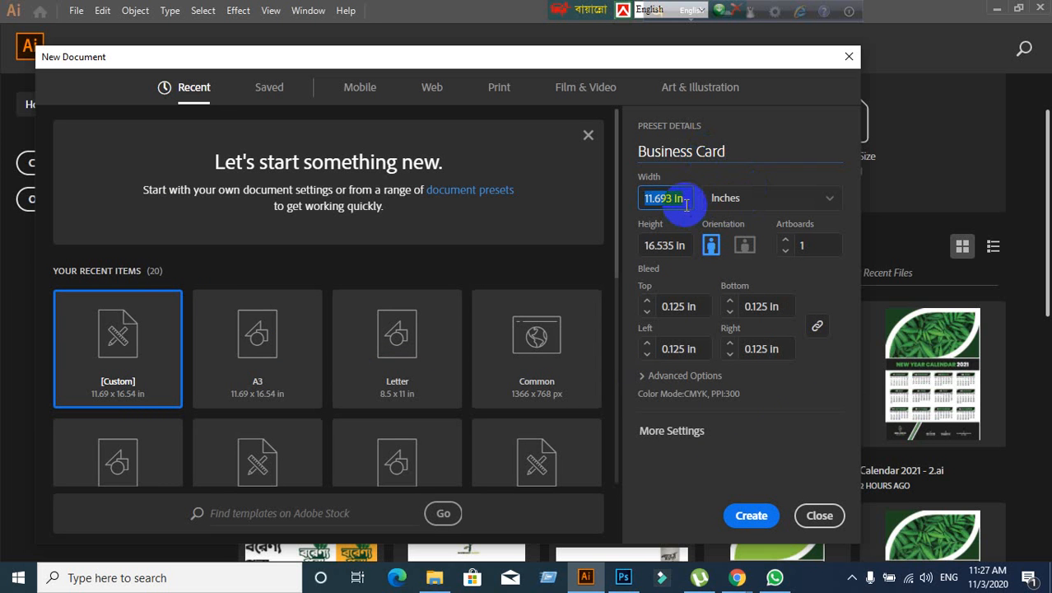
{"action": "left_click", "coordinate": [682, 245]}
{"action": "left_click", "coordinate": [681, 198]}
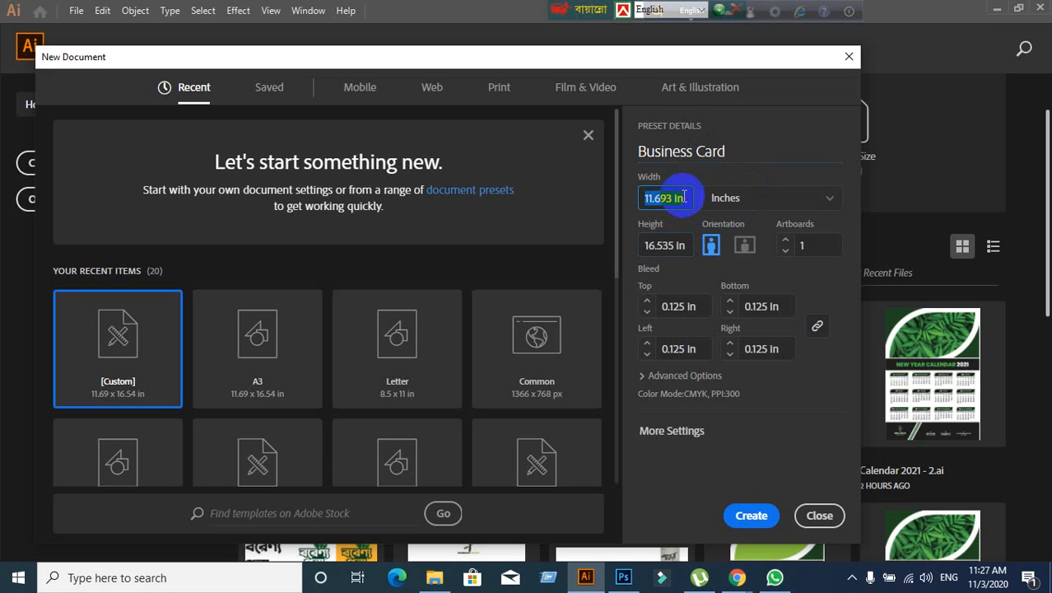
{"action": "left_click", "coordinate": [651, 198]}
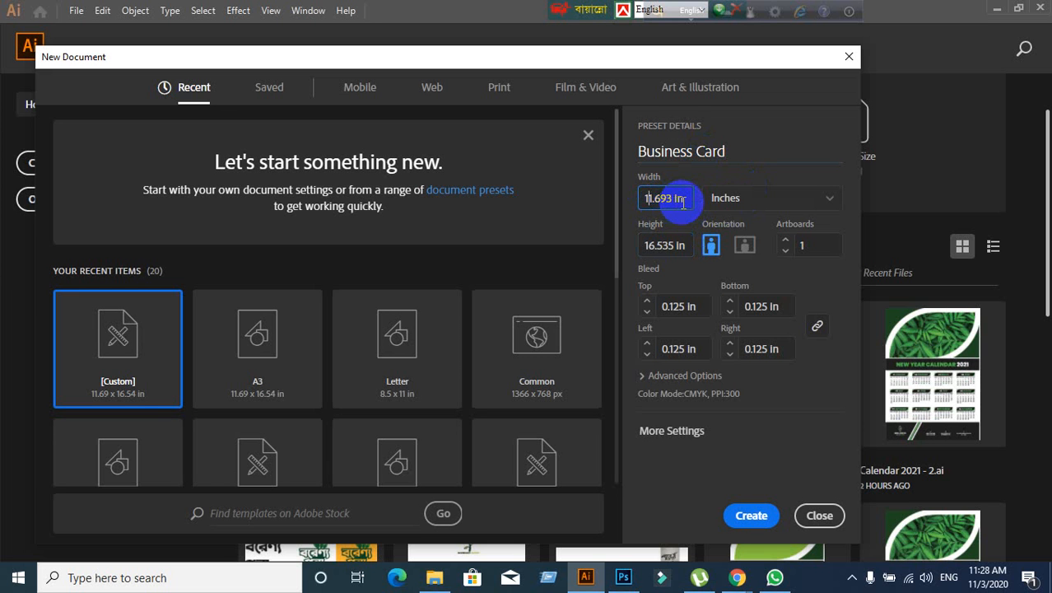
{"action": "left_click_drag", "start_coordinate": [669, 200], "coordinate": [576, 211]}
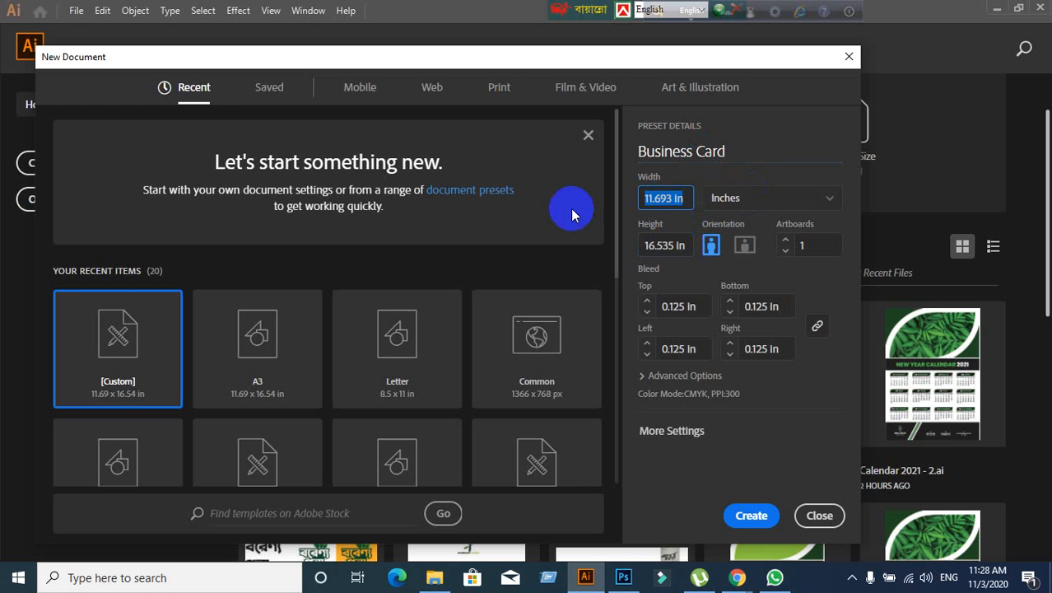
- Set the Business Card width to 10 in and the height to 11 in
{"action": "type", "text": "10"}
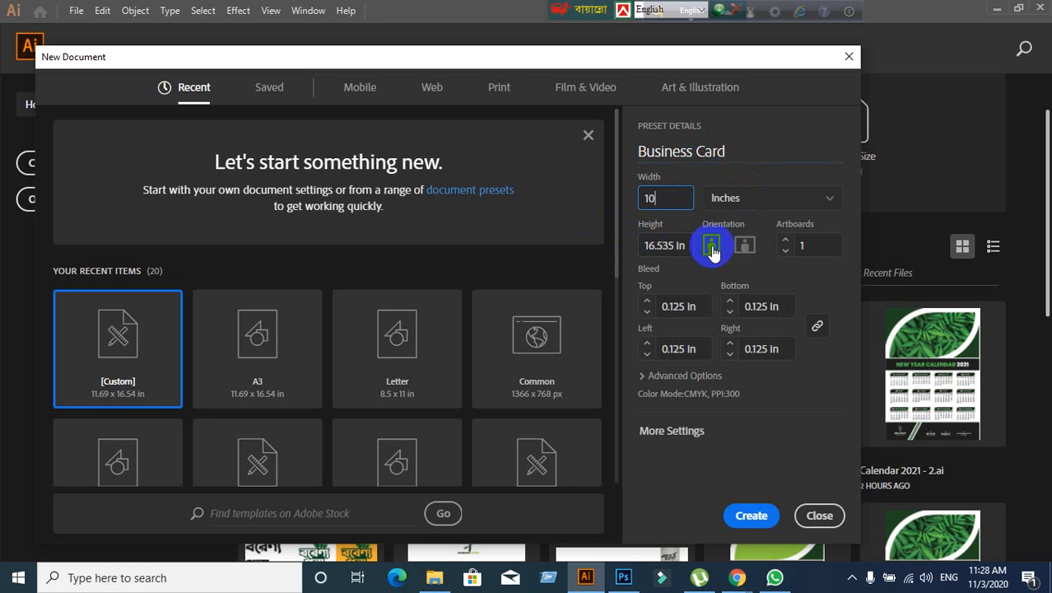
{"action": "left_click_drag", "start_coordinate": [688, 245], "coordinate": [564, 249]}
{"action": "type", "text": "11"}
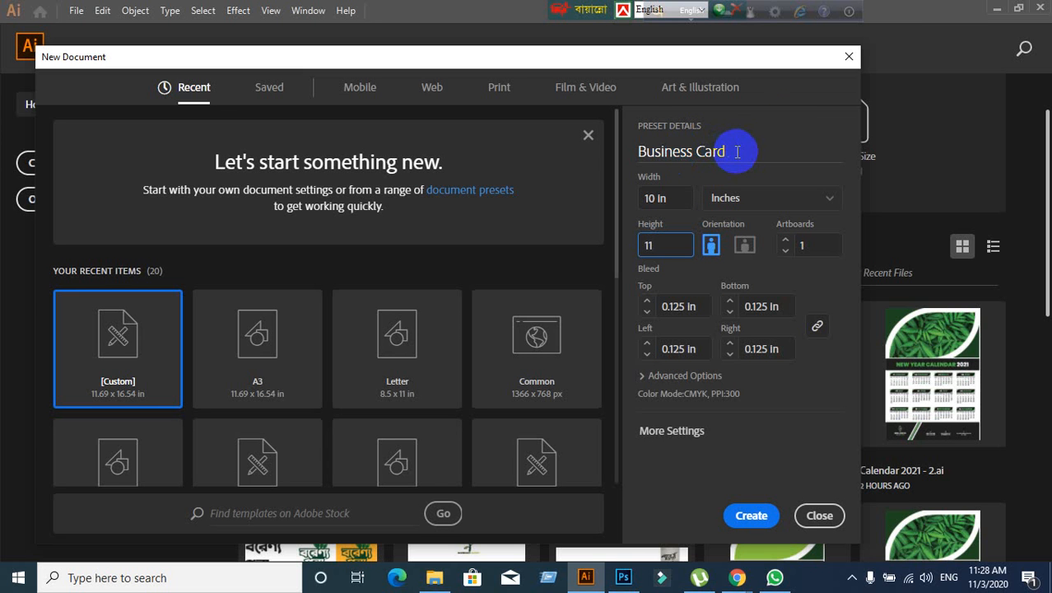
{"action": "left_click_drag", "start_coordinate": [733, 148], "coordinate": [618, 149]}
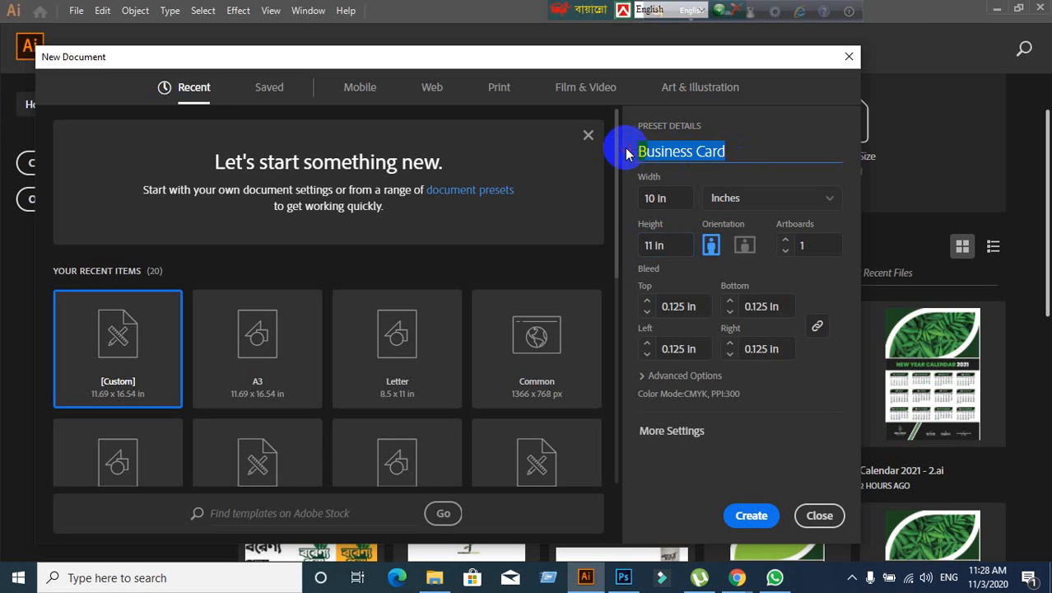
- Show the measurement units list: Points, Picas, Inches, Millimeters, Centimeters, Pixels
{"action": "left_click", "coordinate": [663, 247]}
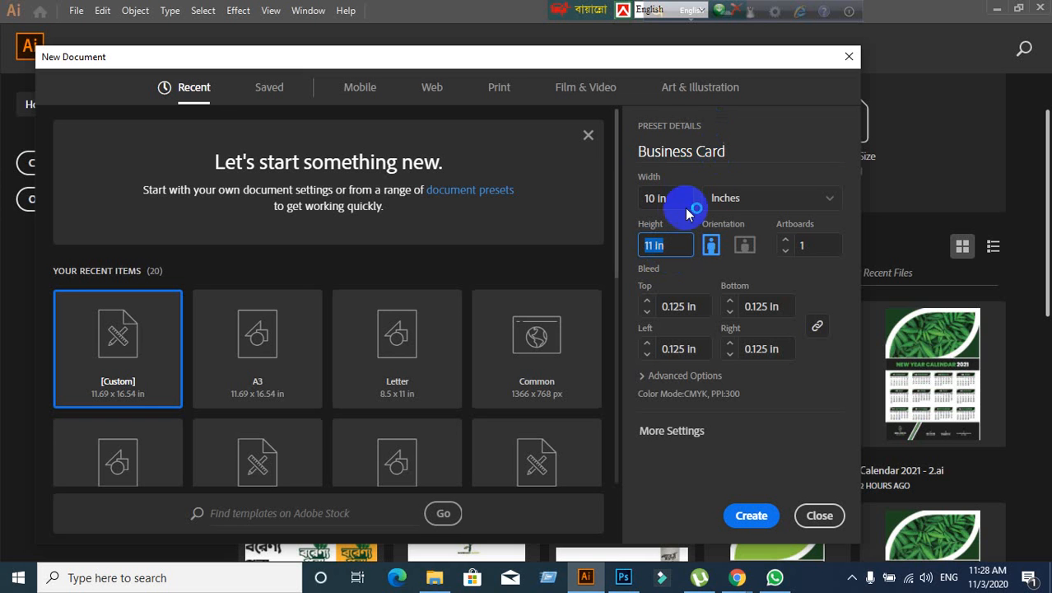
{"action": "left_click", "coordinate": [663, 201]}
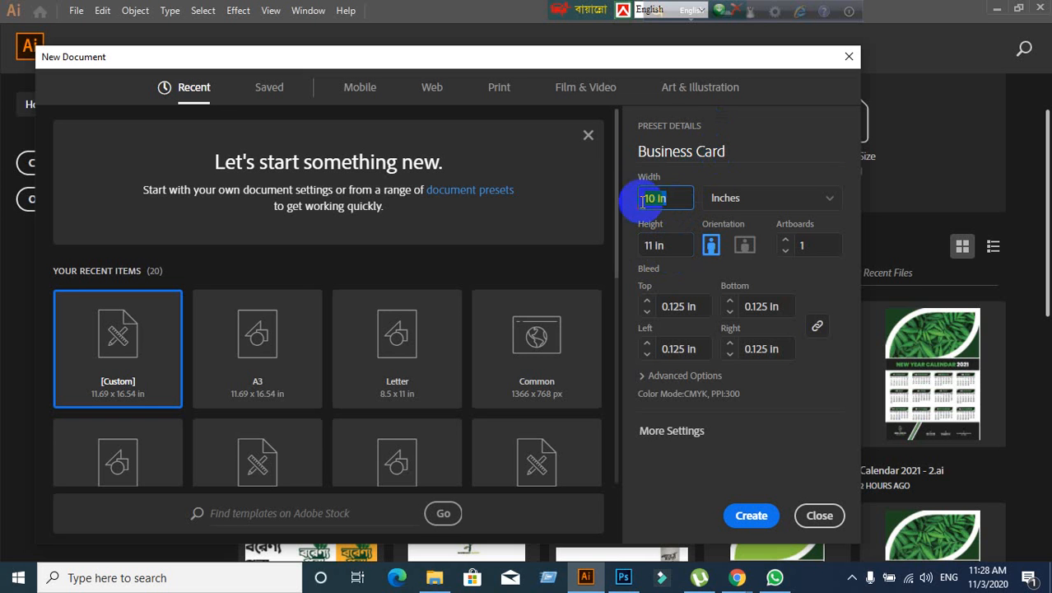
{"action": "left_click", "coordinate": [663, 248]}
{"action": "left_click", "coordinate": [832, 203]}
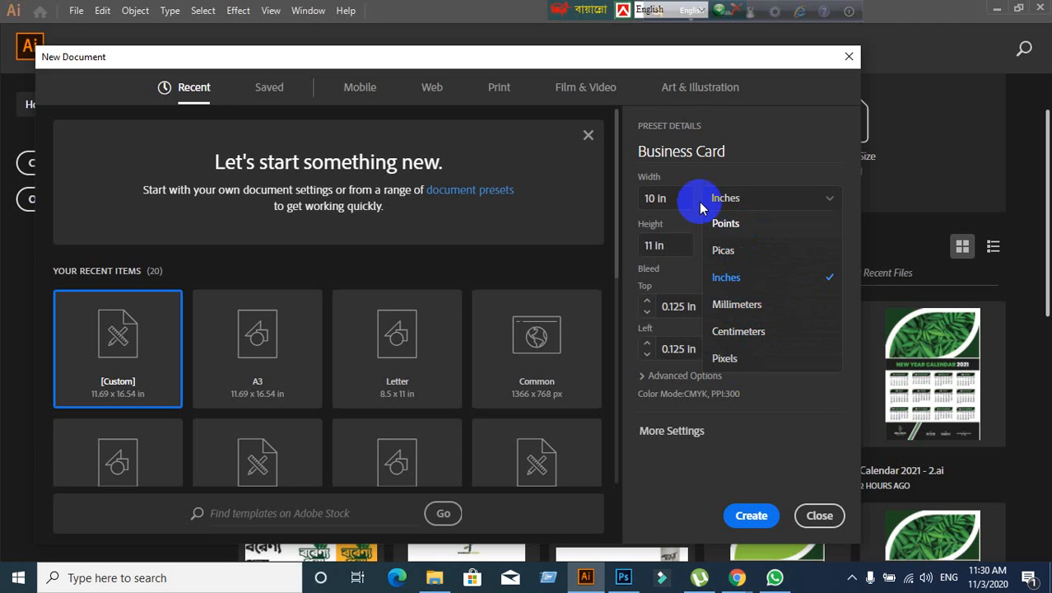
- Keep Inches and set the Bottom bleed to 0, zeroing all four linked bleeds
{"action": "left_click", "coordinate": [798, 209]}
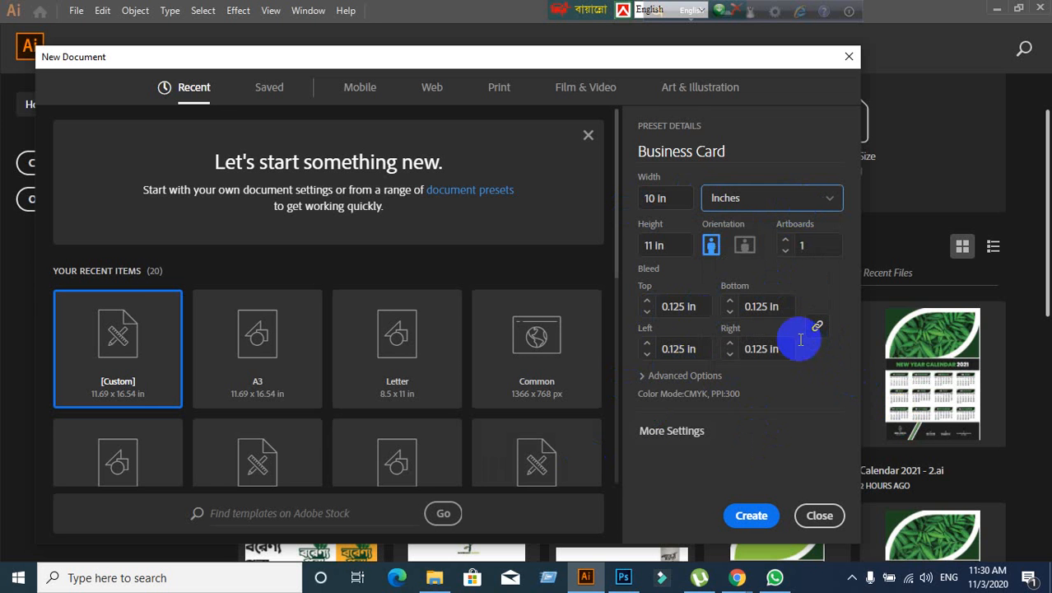
{"action": "left_click", "coordinate": [779, 306]}
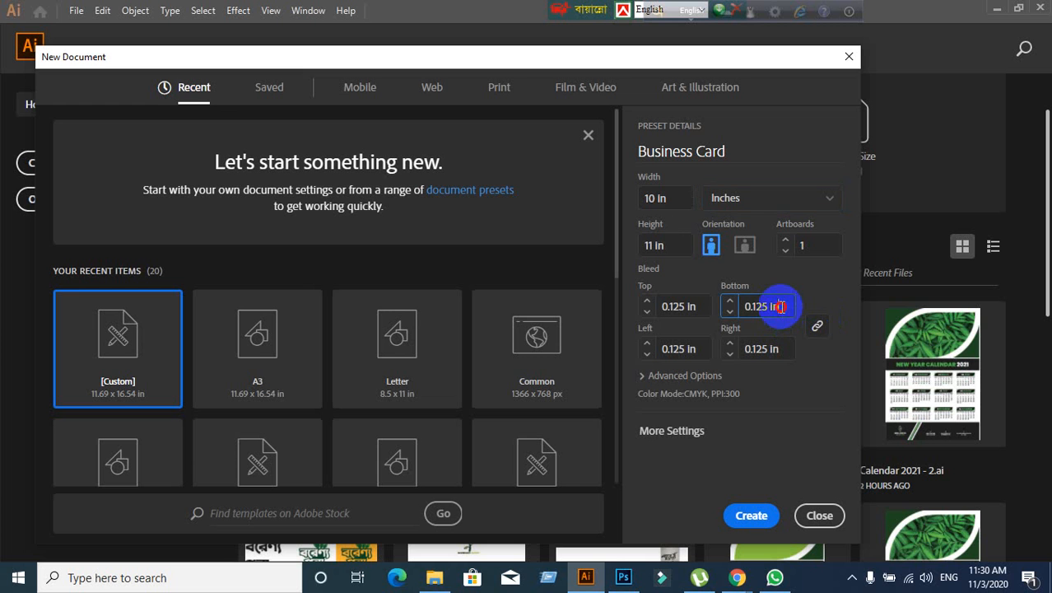
{"action": "left_click_drag", "start_coordinate": [780, 306], "coordinate": [731, 302]}
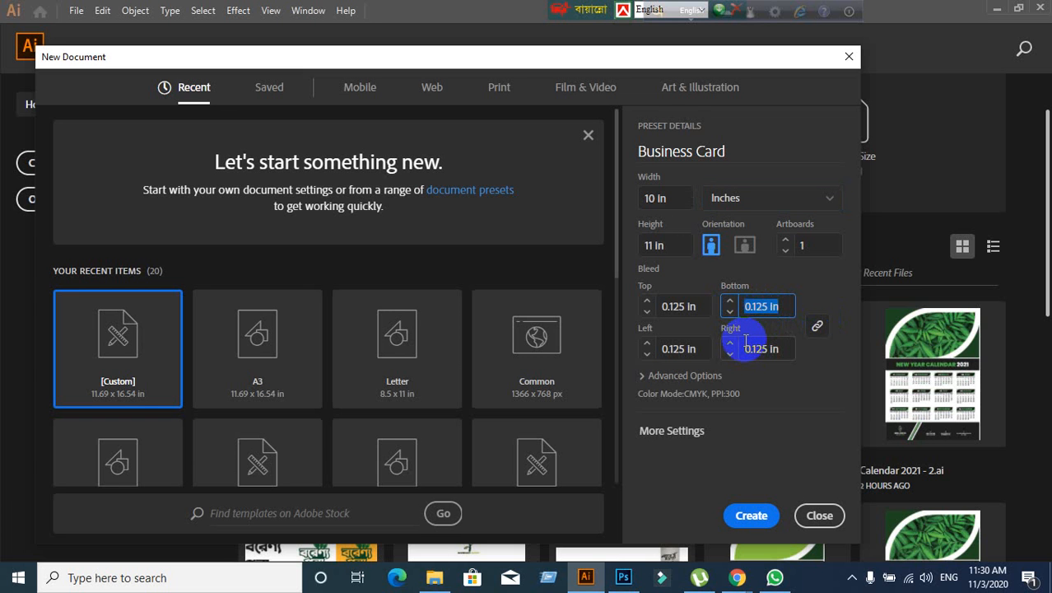
{"action": "type", "text": "0"}
{"action": "left_click", "coordinate": [645, 312]}
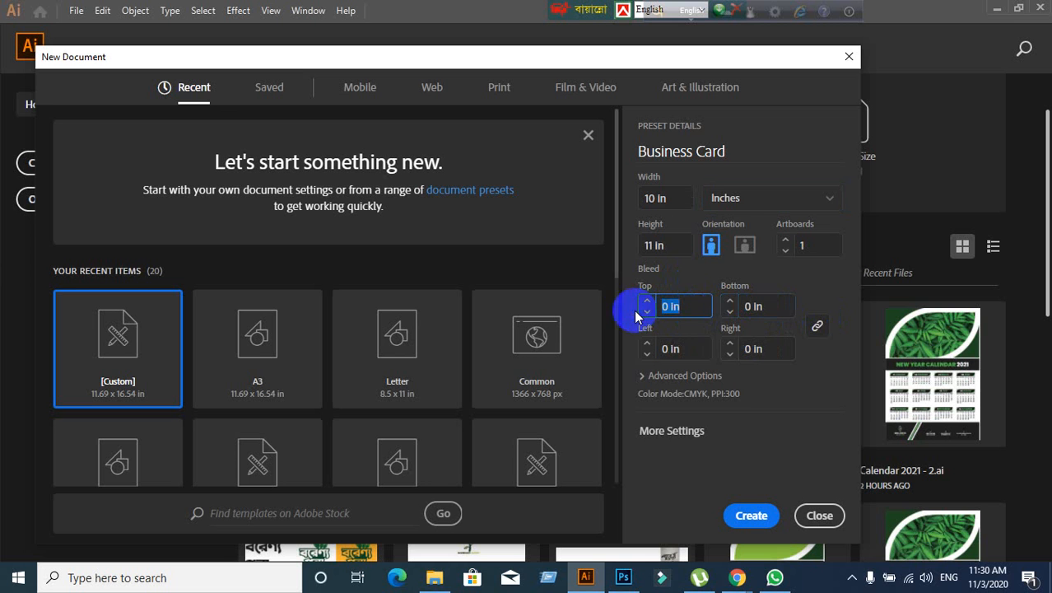
- Toggle the bleed link icon so the four bleed values end up unlinked
{"action": "left_click", "coordinate": [819, 327]}
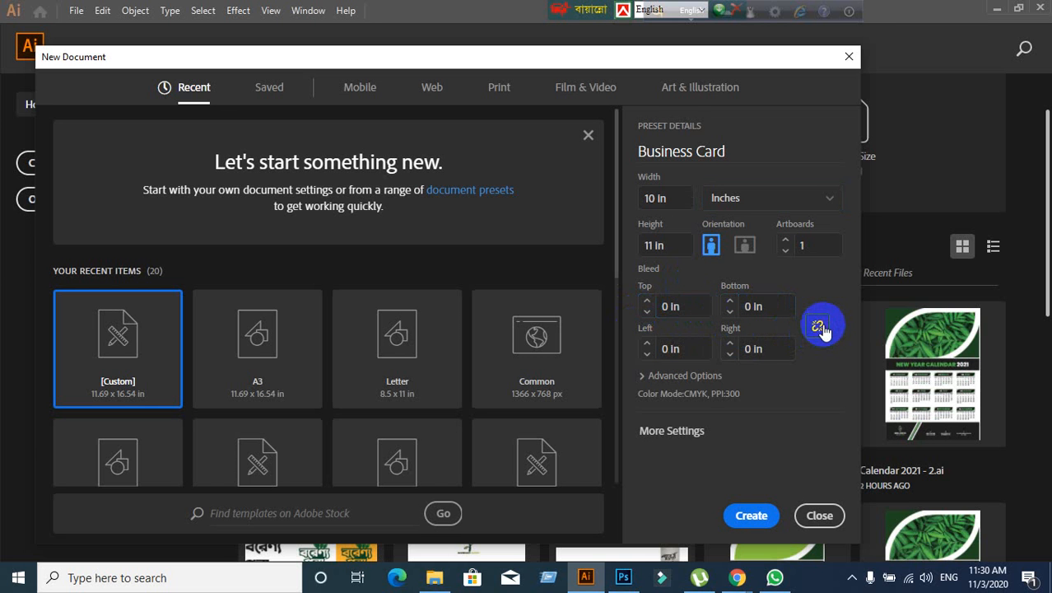
{"action": "left_click", "coordinate": [820, 328]}
{"action": "left_click", "coordinate": [819, 328]}
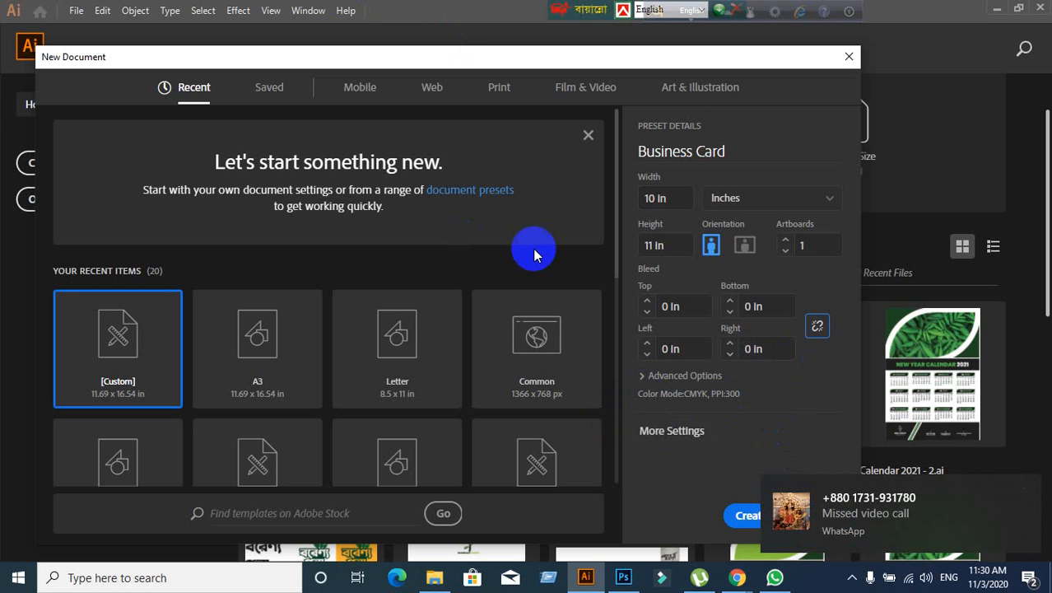
- Expand Advanced Options, try RGB Color, keep CMYK Color, then switch to WhatsApp
{"action": "left_click", "coordinate": [642, 375]}
{"action": "scroll", "coordinate": [650, 386], "scroll_direction": "down", "scroll_amount": 1}
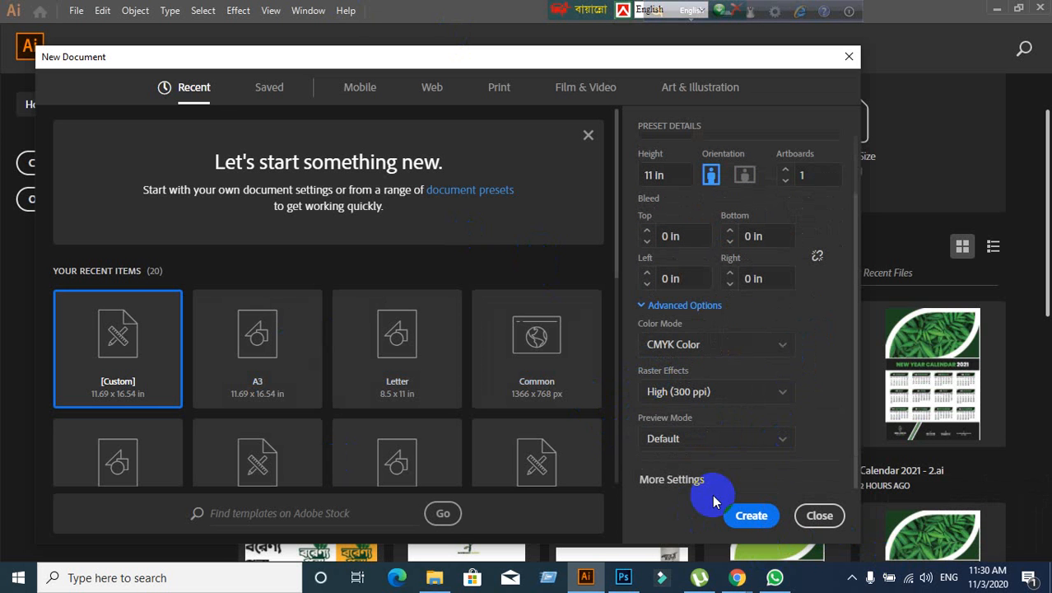
{"action": "left_click", "coordinate": [740, 352]}
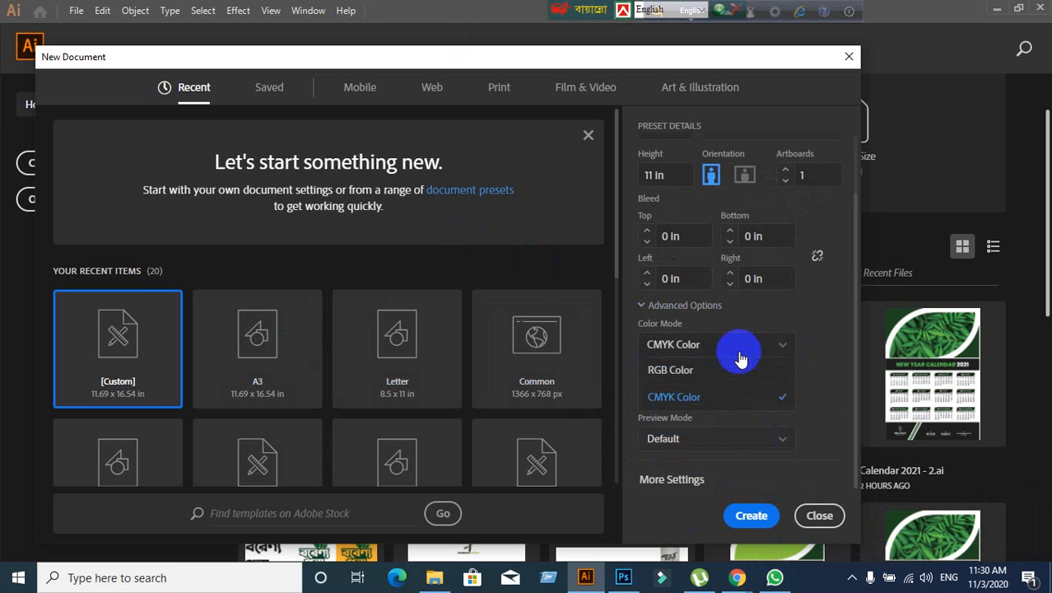
{"action": "left_click", "coordinate": [677, 370]}
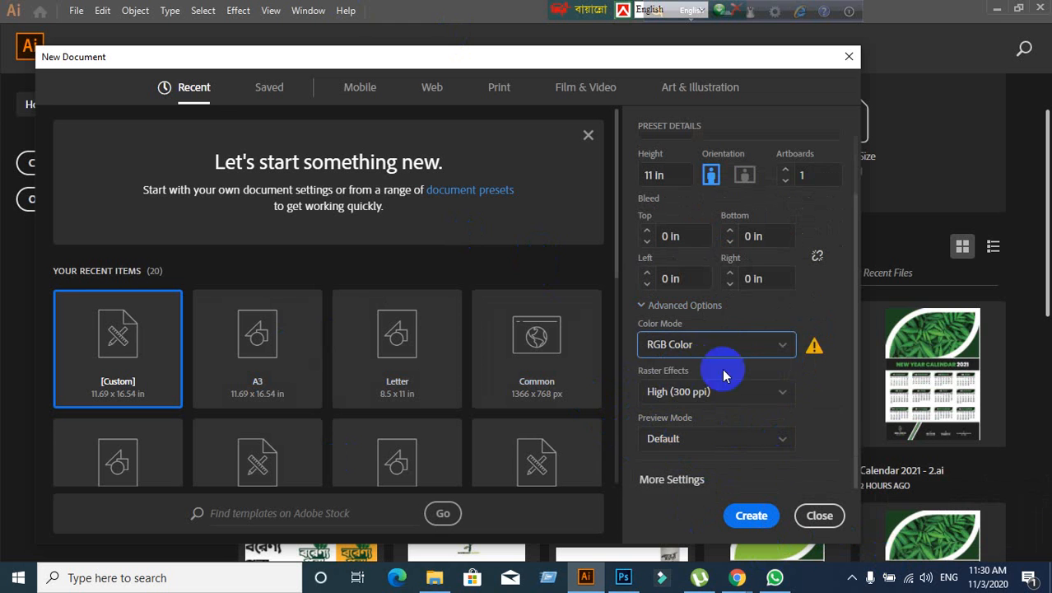
{"action": "left_click", "coordinate": [728, 346]}
{"action": "left_click", "coordinate": [688, 407]}
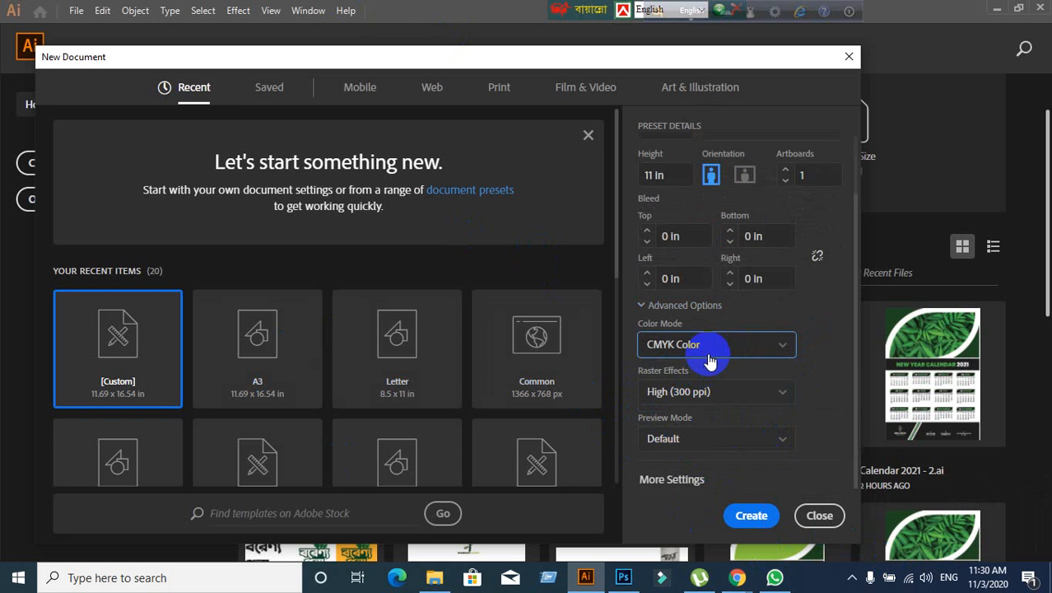
{"action": "left_click", "coordinate": [711, 361]}
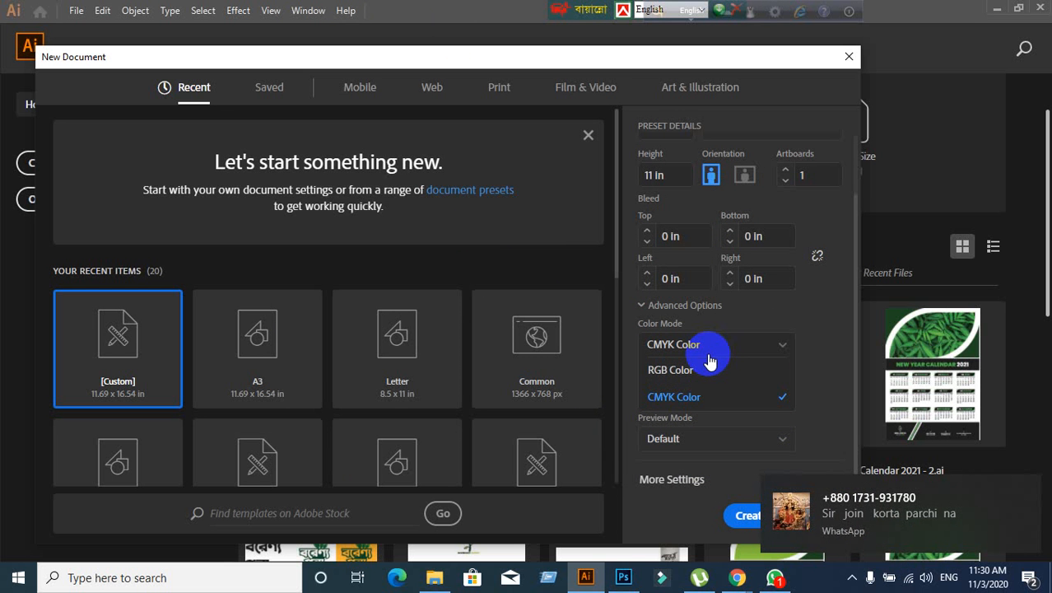
{"action": "left_click", "coordinate": [774, 578]}
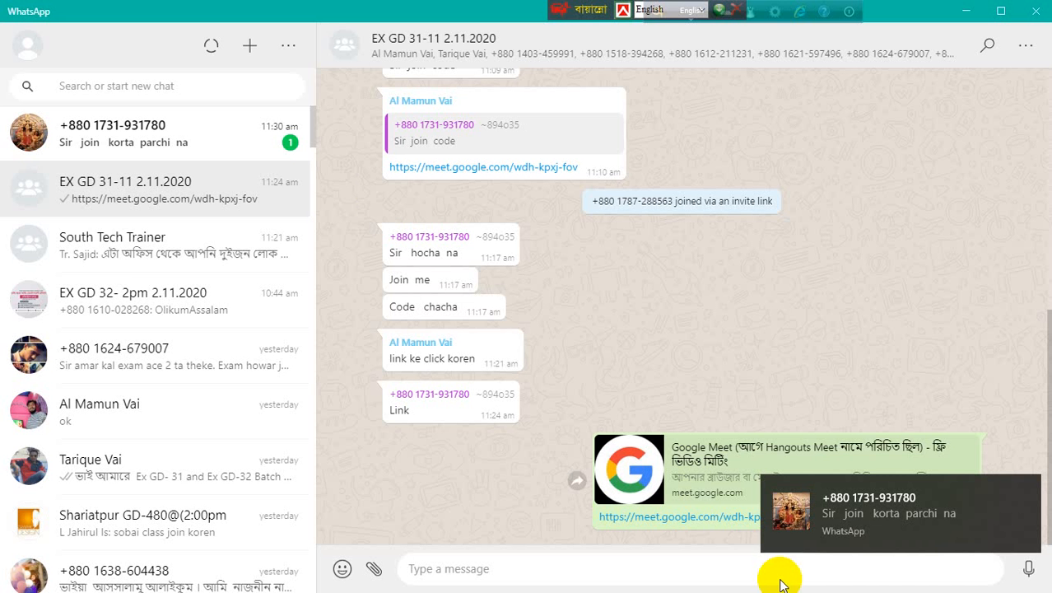
- Browse the chats and return to the EX GD 31-11 group chat with the Meet link
{"action": "left_click", "coordinate": [255, 142]}
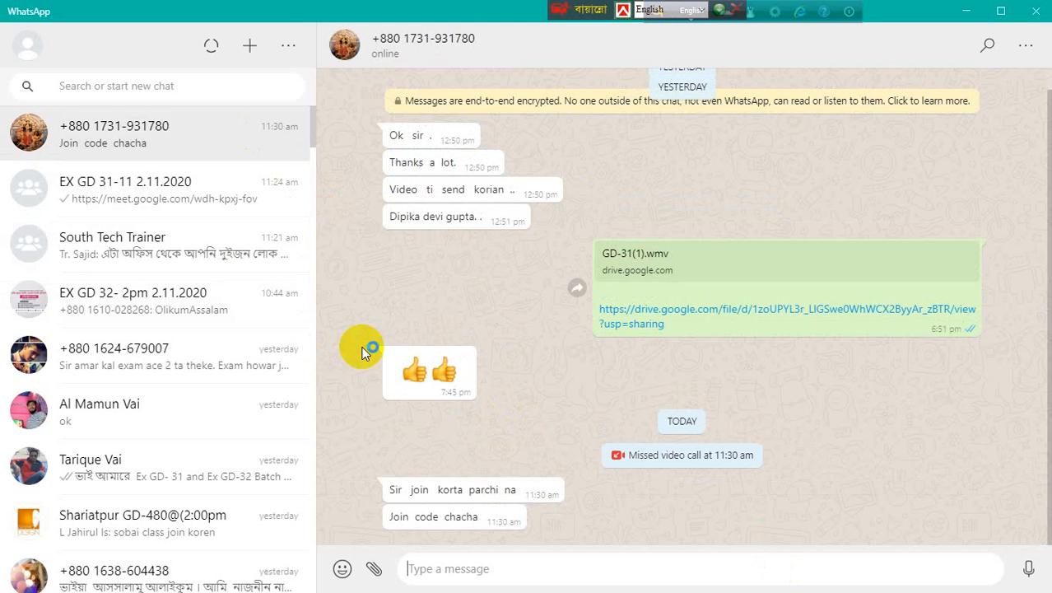
{"action": "left_click", "coordinate": [218, 192]}
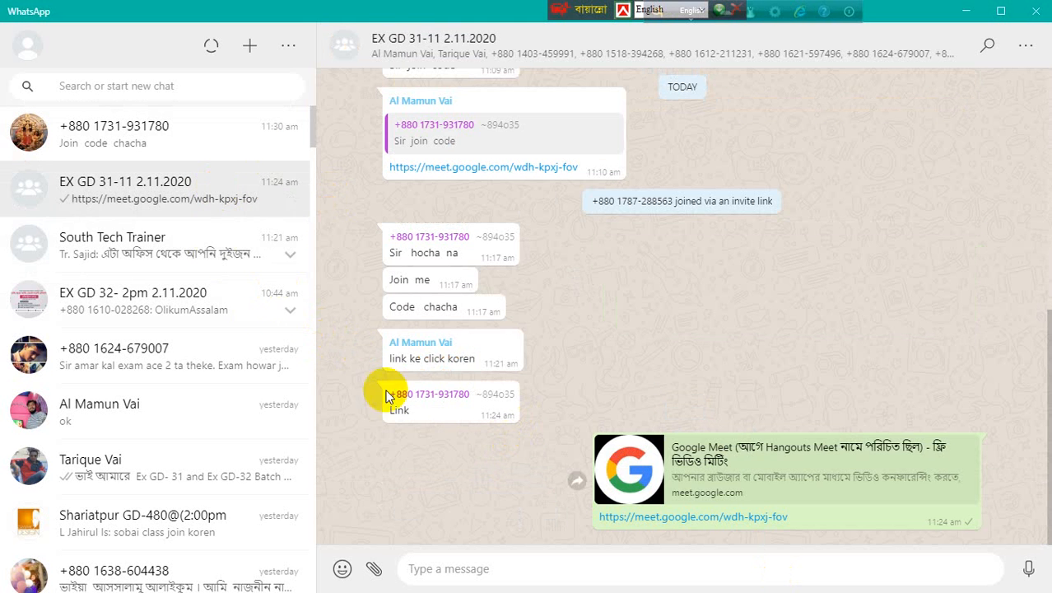
{"action": "scroll", "coordinate": [430, 450], "scroll_direction": "up", "scroll_amount": 2}
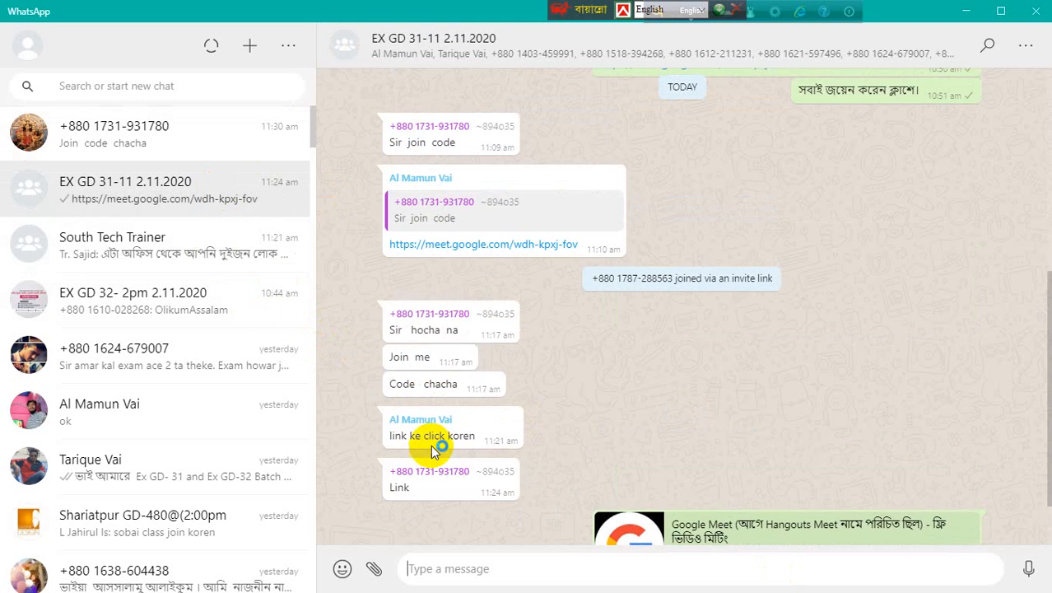
{"action": "scroll", "coordinate": [430, 447], "scroll_direction": "up", "scroll_amount": 4}
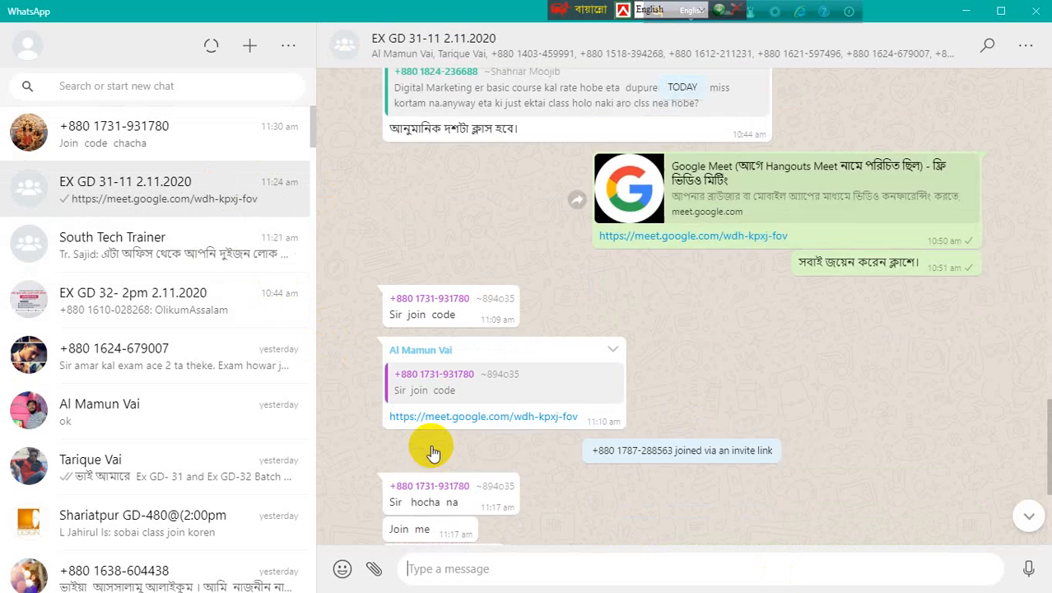
{"action": "scroll", "coordinate": [430, 447], "scroll_direction": "down", "scroll_amount": 6}
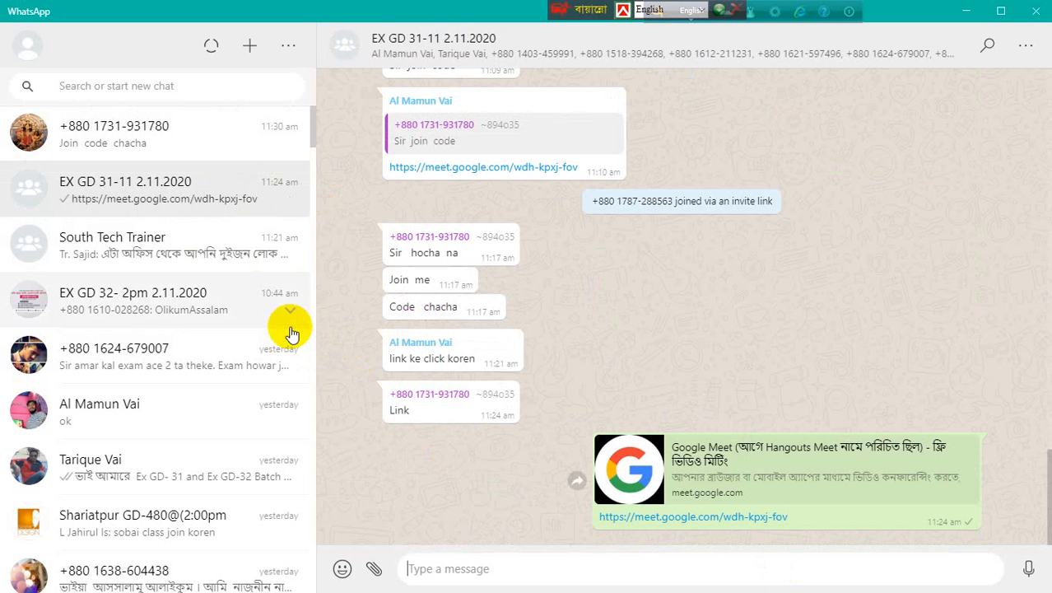
{"action": "left_click", "coordinate": [237, 144]}
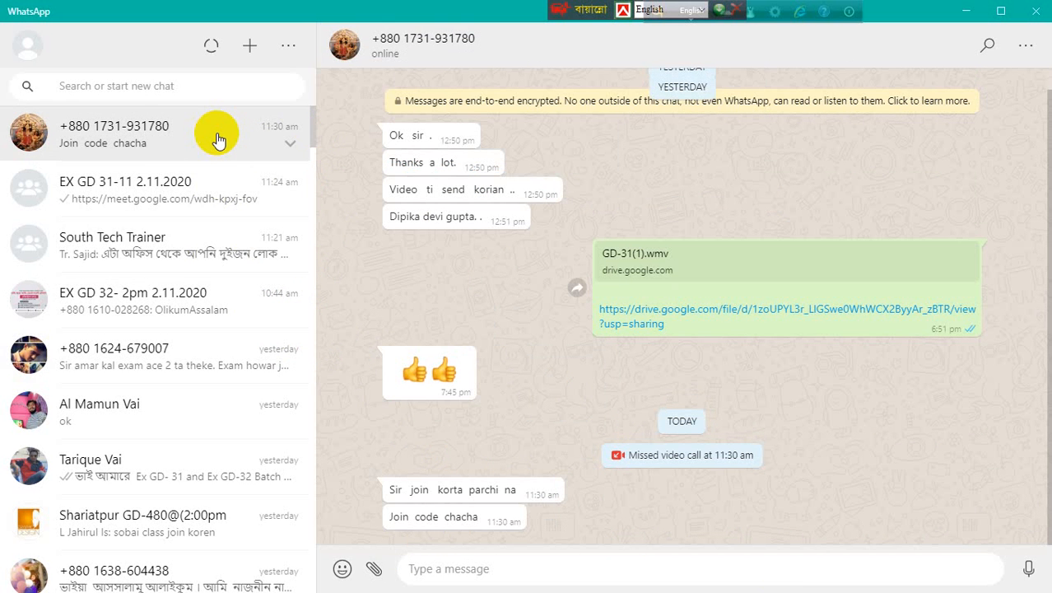
{"action": "left_click", "coordinate": [210, 245]}
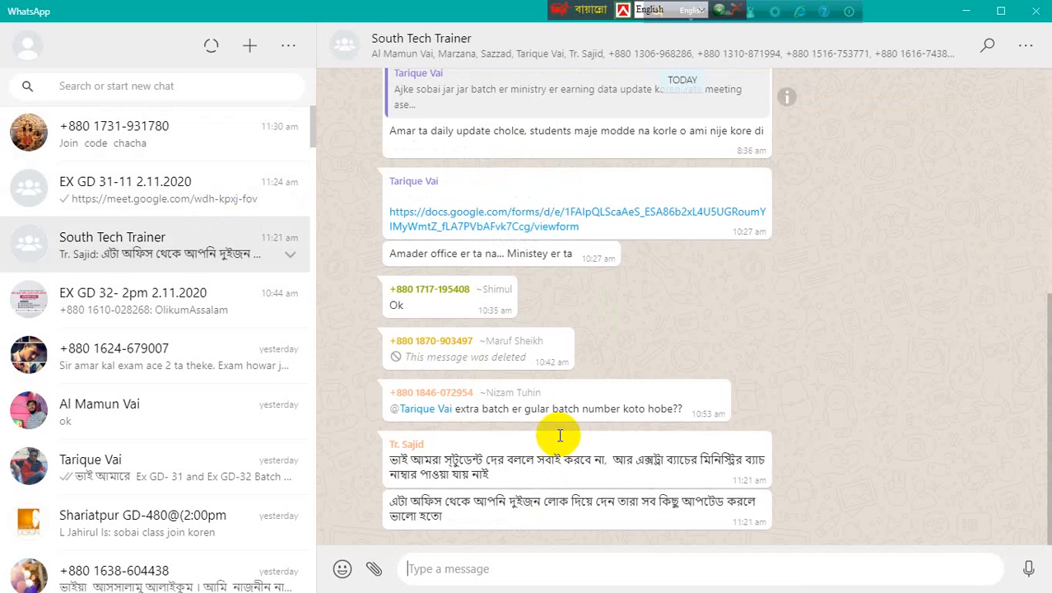
{"action": "left_click", "coordinate": [237, 145]}
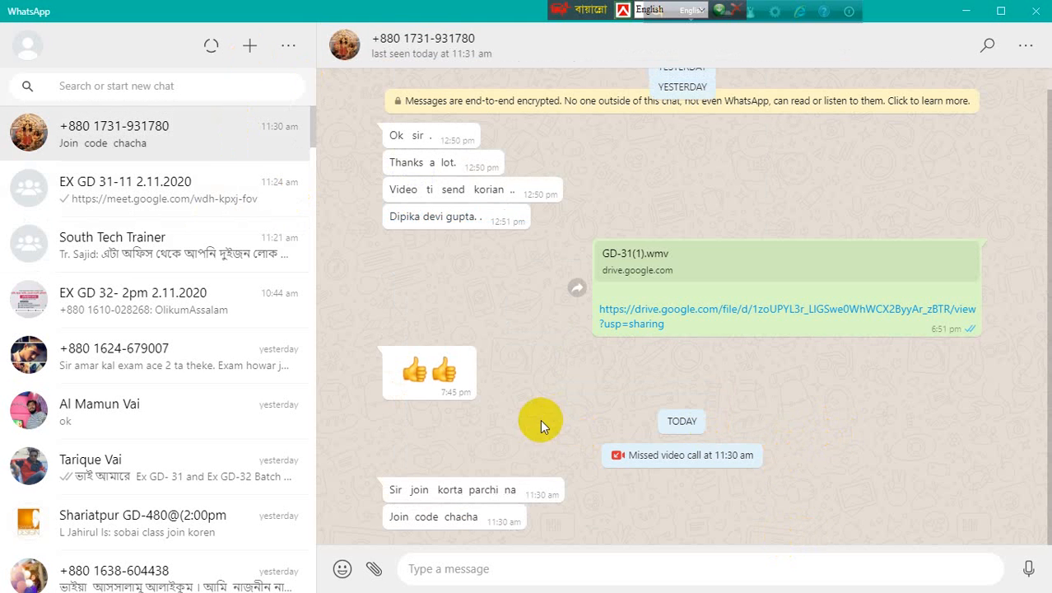
{"action": "left_click", "coordinate": [245, 207]}
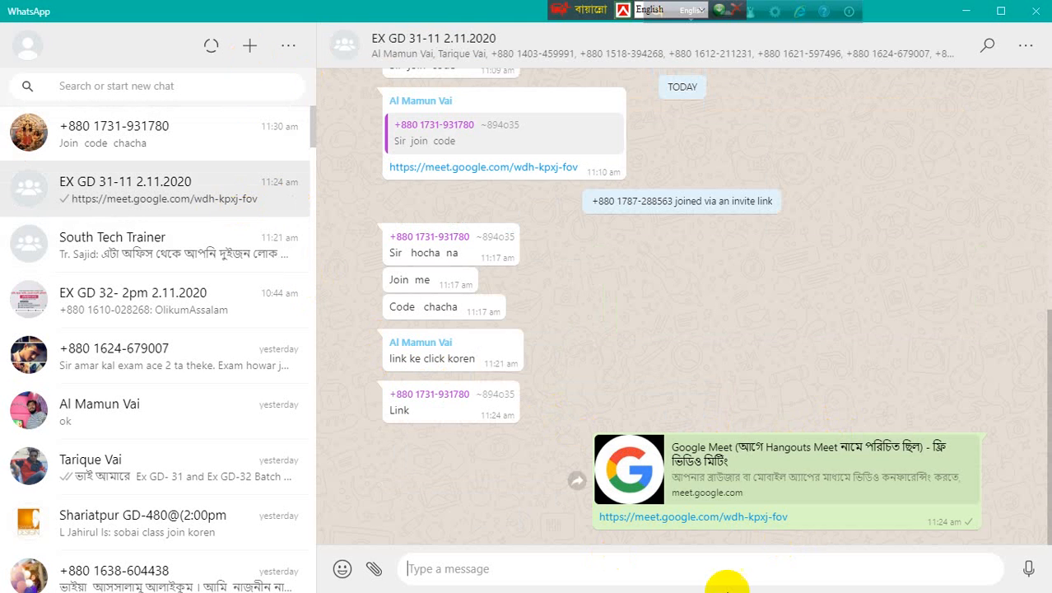
- Copy the Google Meet link and send the contact only its meeting code
{"action": "right_click", "coordinate": [720, 529]}
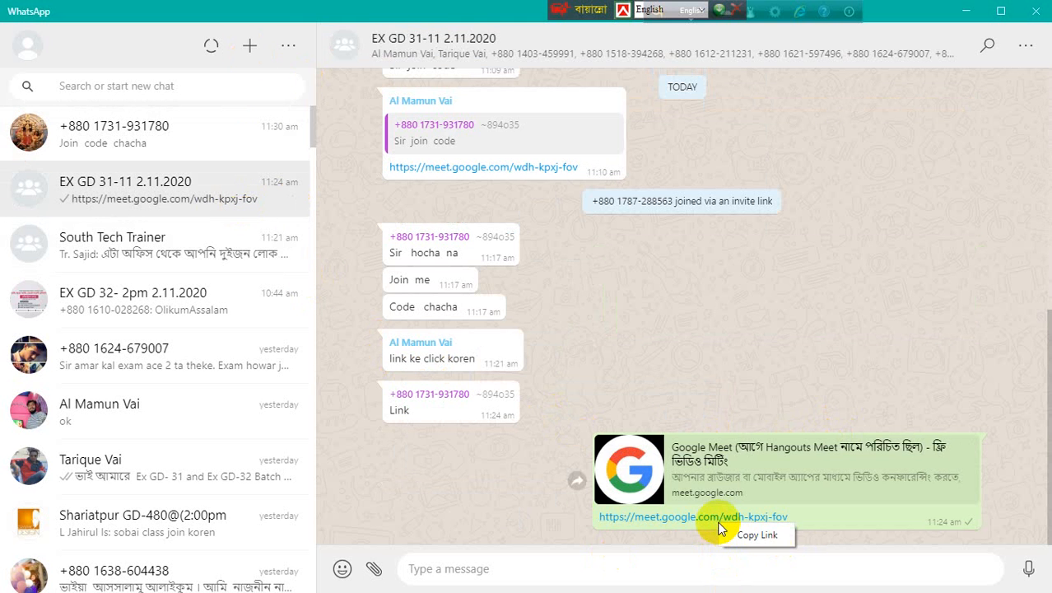
{"action": "left_click", "coordinate": [761, 542]}
{"action": "left_click", "coordinate": [82, 129]}
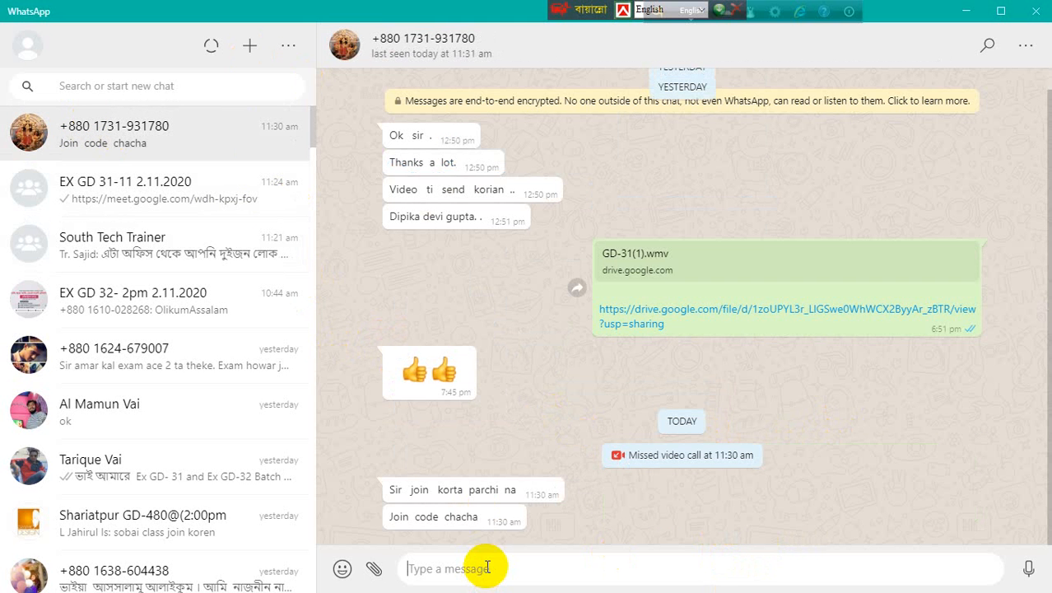
{"action": "right_click", "coordinate": [487, 567]}
{"action": "left_click", "coordinate": [518, 515]}
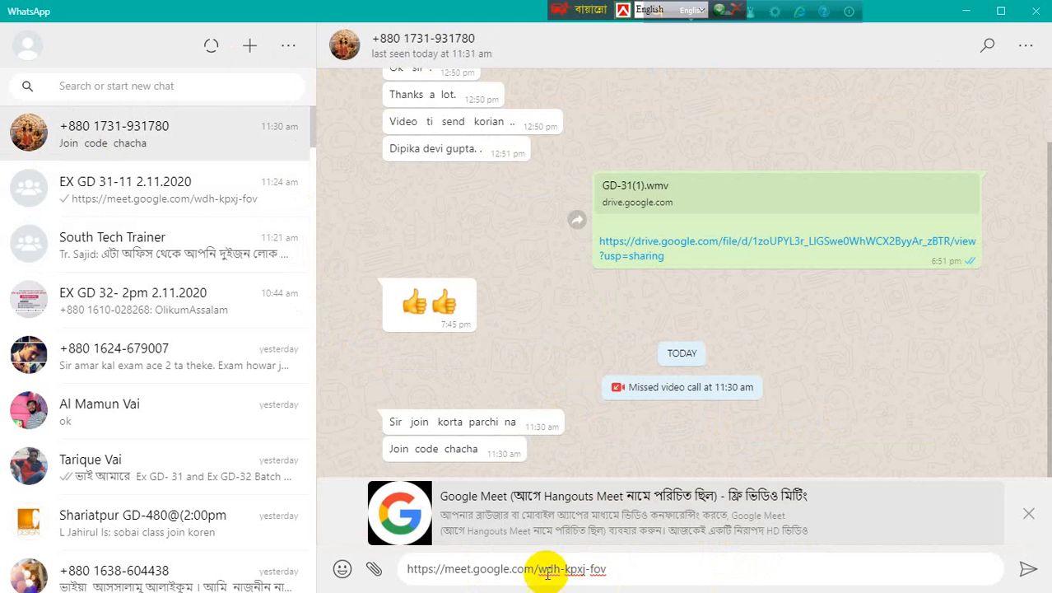
{"action": "left_click", "coordinate": [541, 569]}
{"action": "key", "text": "BackSpace"}
{"action": "key", "text": "BackSpace"}
{"action": "key", "text": "BackSpace"}
{"action": "key", "text": "BackSpace"}
{"action": "key", "text": "BackSpace"}
{"action": "key", "text": "BackSpace"}
{"action": "key", "text": "BackSpace"}
{"action": "key", "text": "BackSpace"}
{"action": "key", "text": "BackSpace"}
{"action": "key", "text": "BackSpace"}
{"action": "key", "text": "BackSpace"}
{"action": "key", "text": "BackSpace"}
{"action": "key", "text": "BackSpace"}
{"action": "key", "text": "BackSpace"}
{"action": "key", "text": "BackSpace"}
{"action": "key", "text": "BackSpace"}
{"action": "key", "text": "BackSpace"}
{"action": "key", "text": "BackSpace"}
{"action": "key", "text": "BackSpace"}
{"action": "key", "text": "BackSpace"}
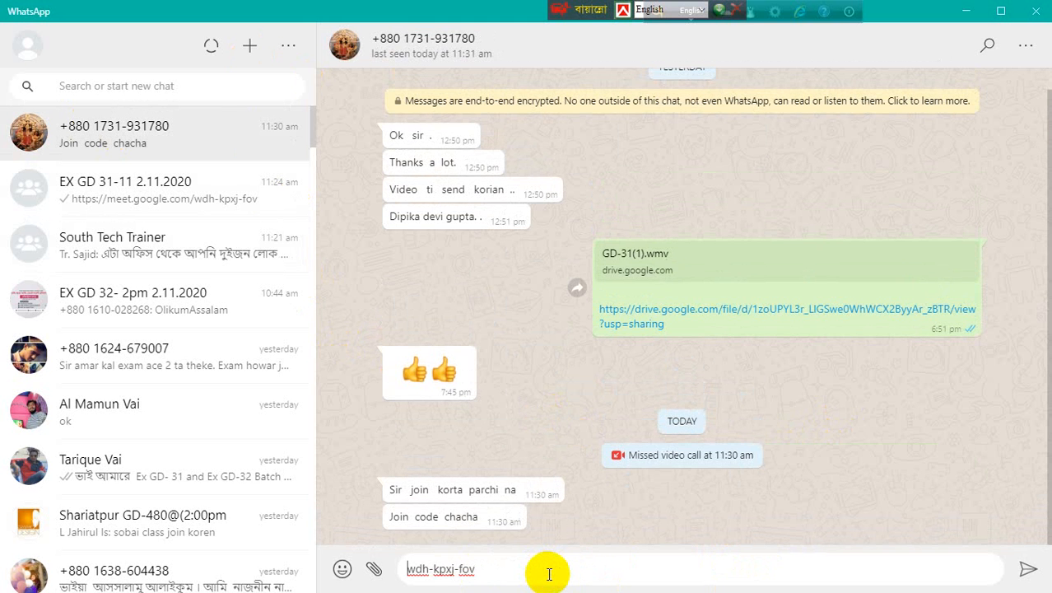
{"action": "key", "text": "Return"}
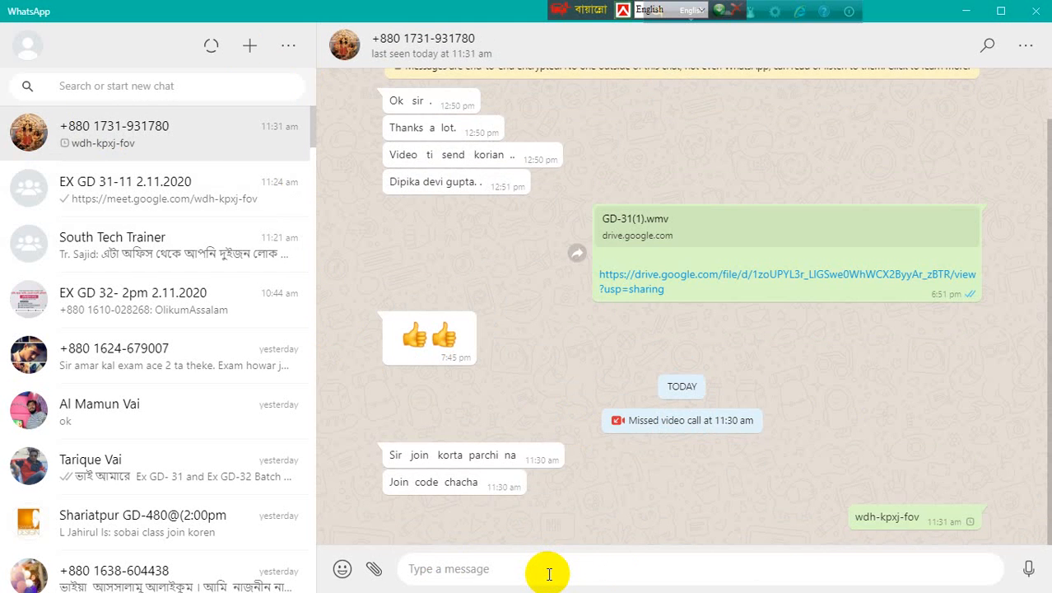
- Send the follow-up note 'code e eta' and minimize WhatsApp
{"action": "type", "text": "code e"}
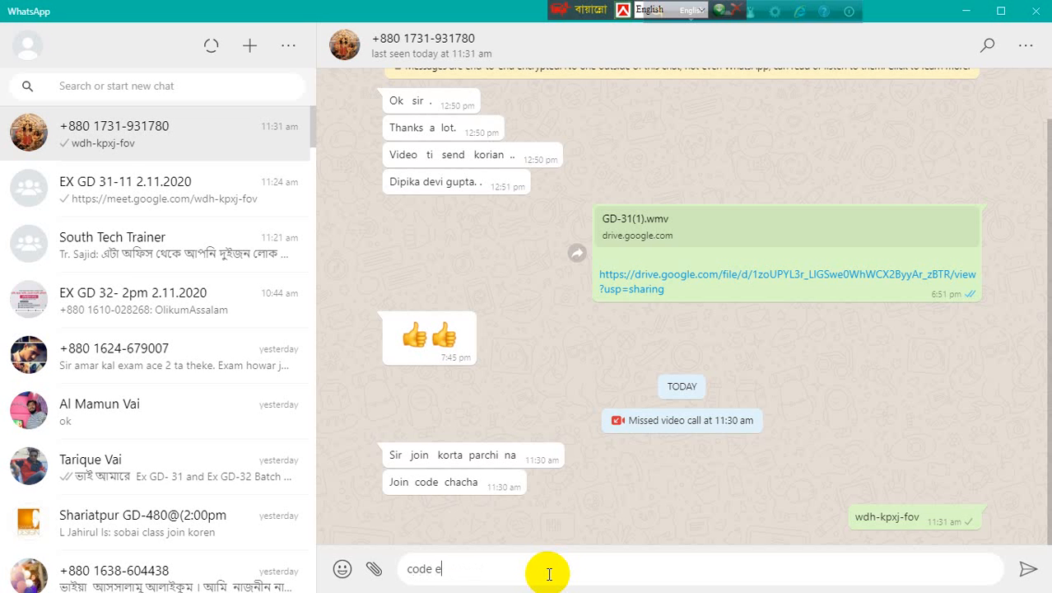
{"action": "type", "text": " eta bosia dekhen"}
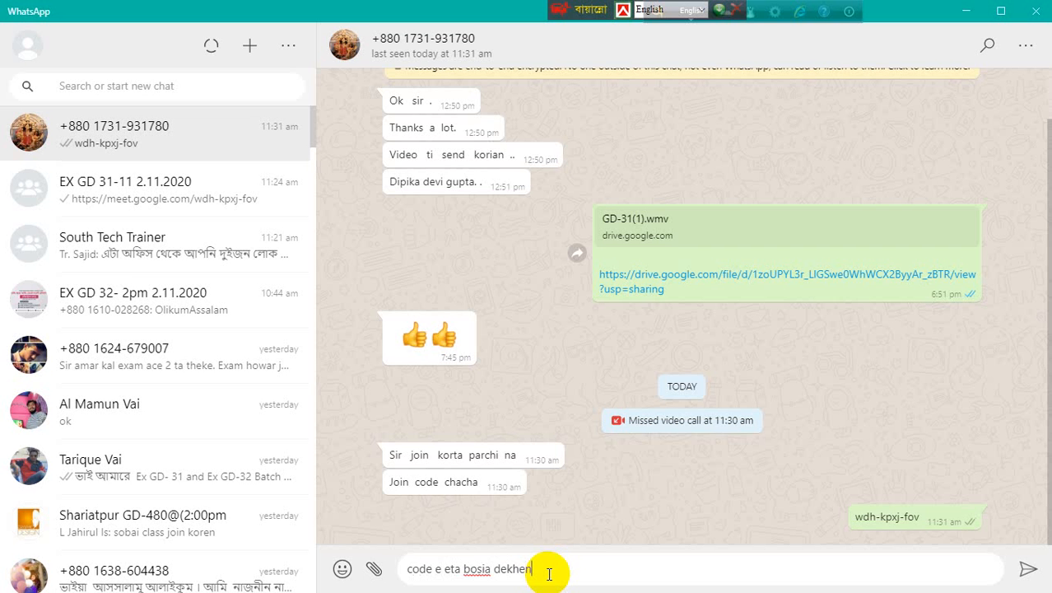
{"action": "key", "text": "Return"}
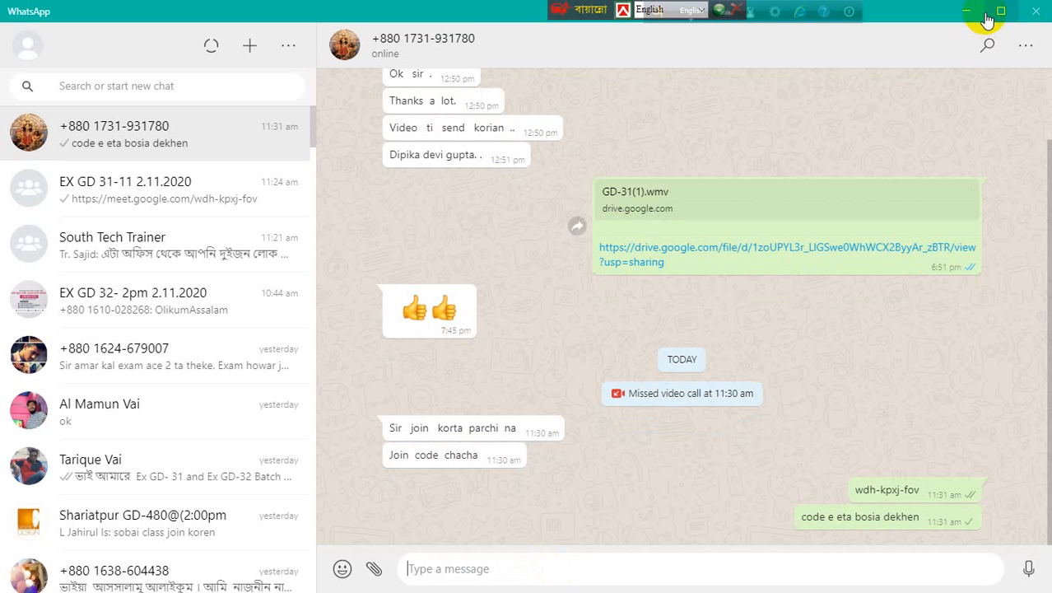
{"action": "left_click", "coordinate": [964, 13]}
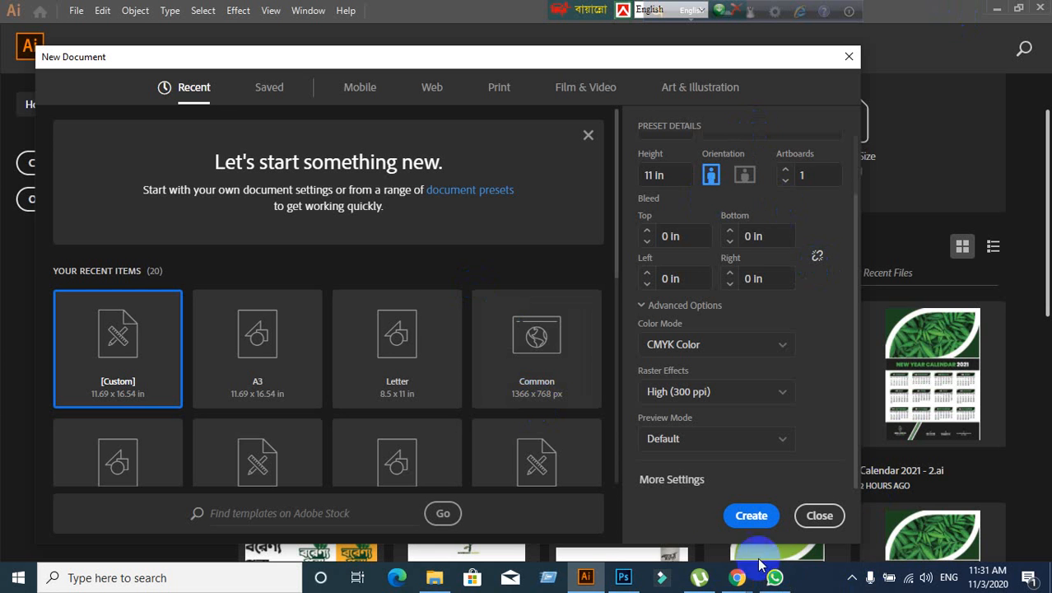
- Glance at the Google Meet window, then return to Illustrator's new document settings
{"action": "mouse_move", "coordinate": [732, 577]}
{"action": "left_click", "coordinate": [659, 527]}
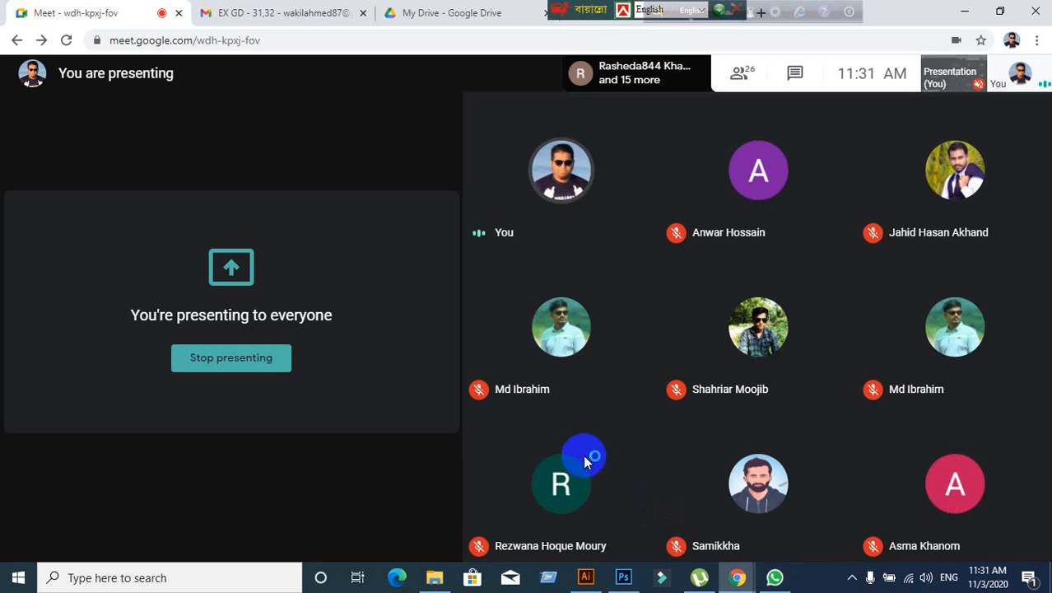
{"action": "left_click", "coordinate": [586, 578]}
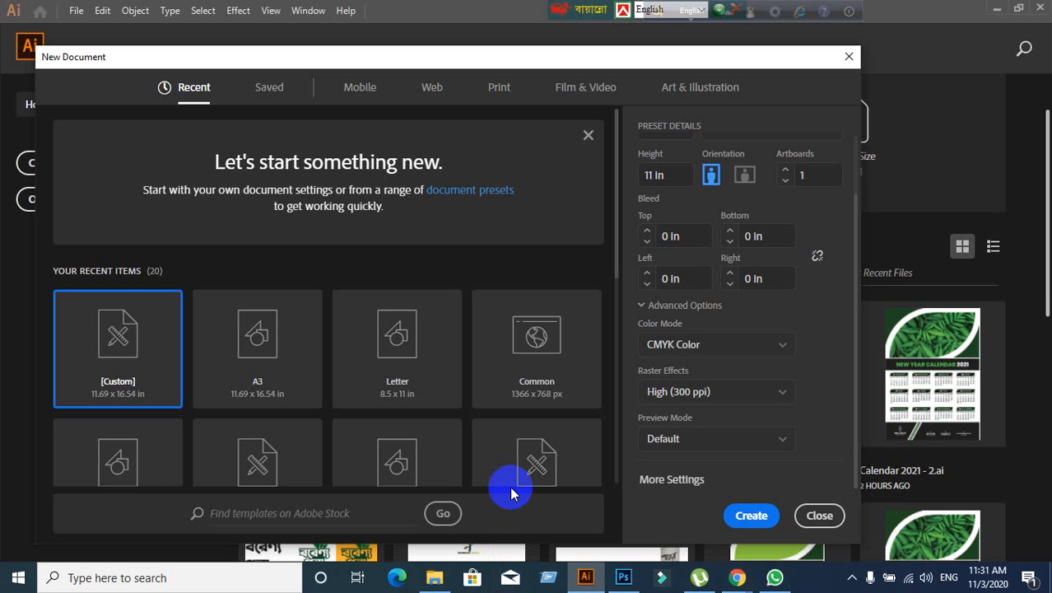
- Try RGB and CMYK Color in Color Mode, finally setting RGB Color
{"action": "left_click", "coordinate": [759, 352]}
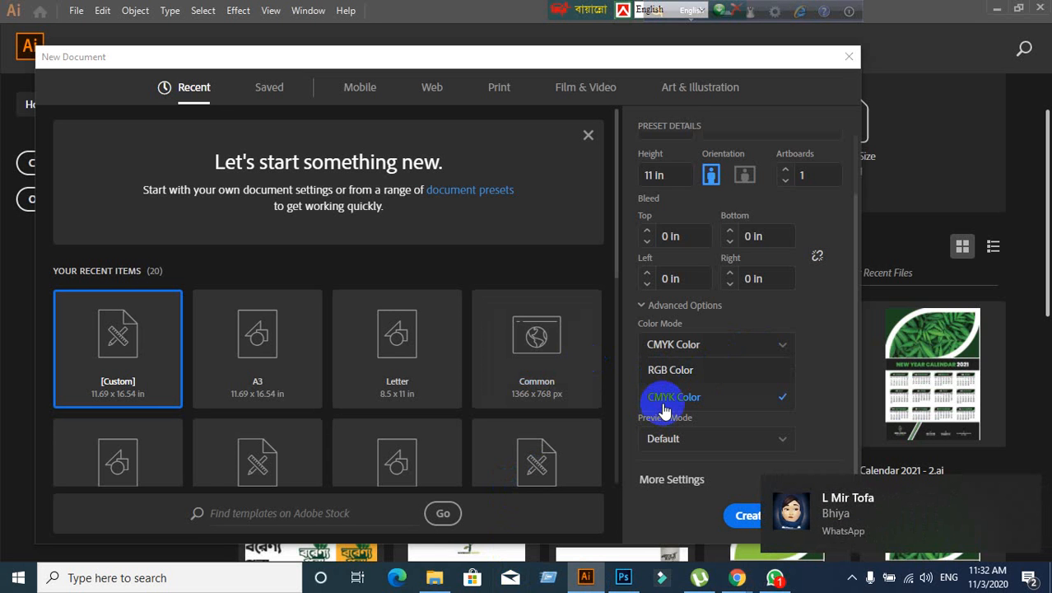
{"action": "left_click", "coordinate": [709, 351]}
{"action": "left_click", "coordinate": [741, 352]}
{"action": "left_click", "coordinate": [708, 371]}
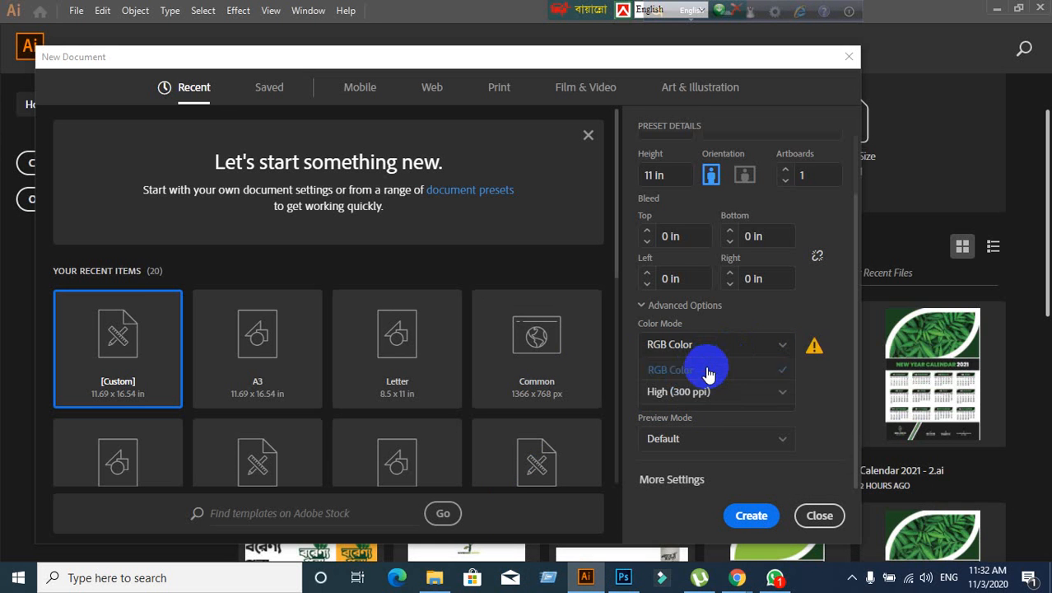
{"action": "left_click", "coordinate": [711, 349]}
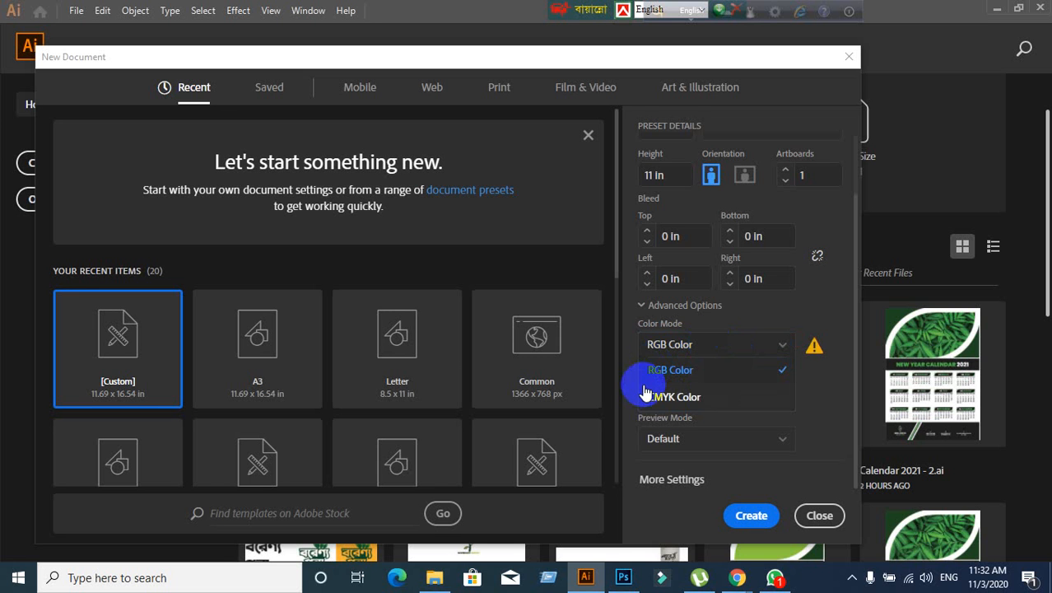
{"action": "left_click", "coordinate": [642, 395]}
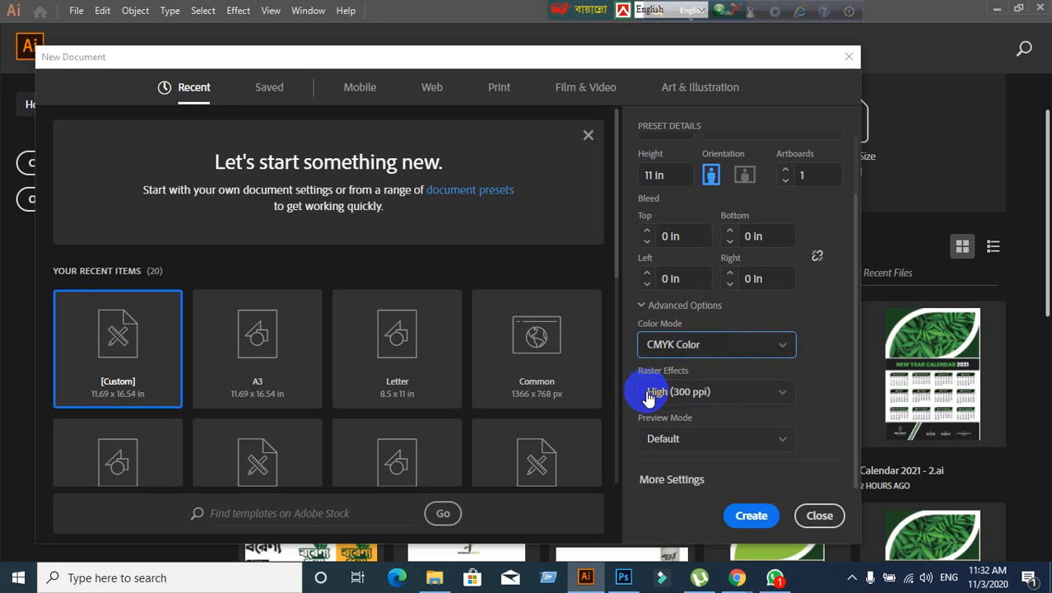
{"action": "left_click", "coordinate": [690, 356]}
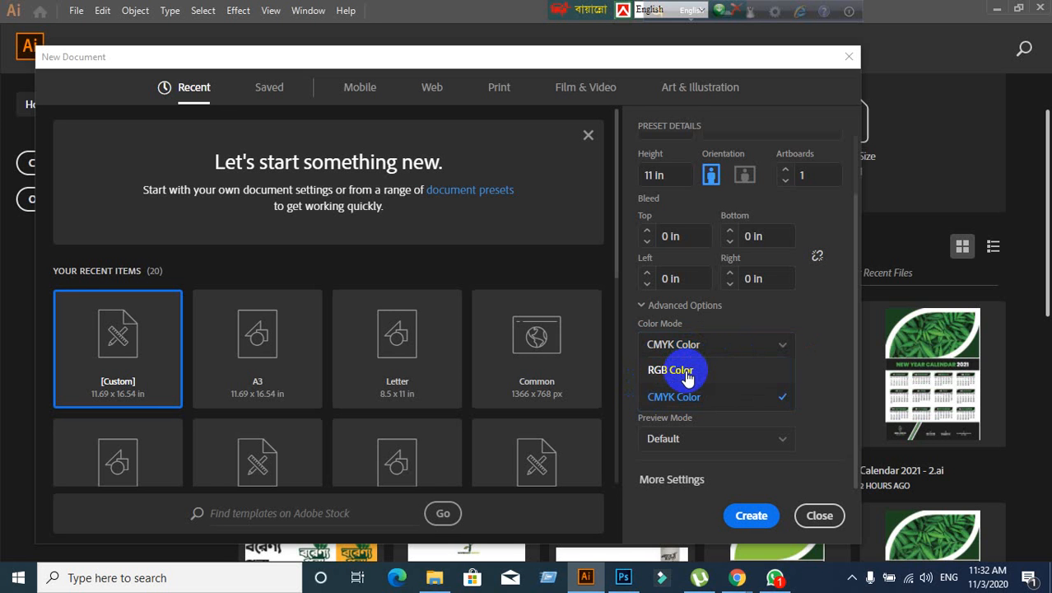
{"action": "left_click", "coordinate": [688, 375]}
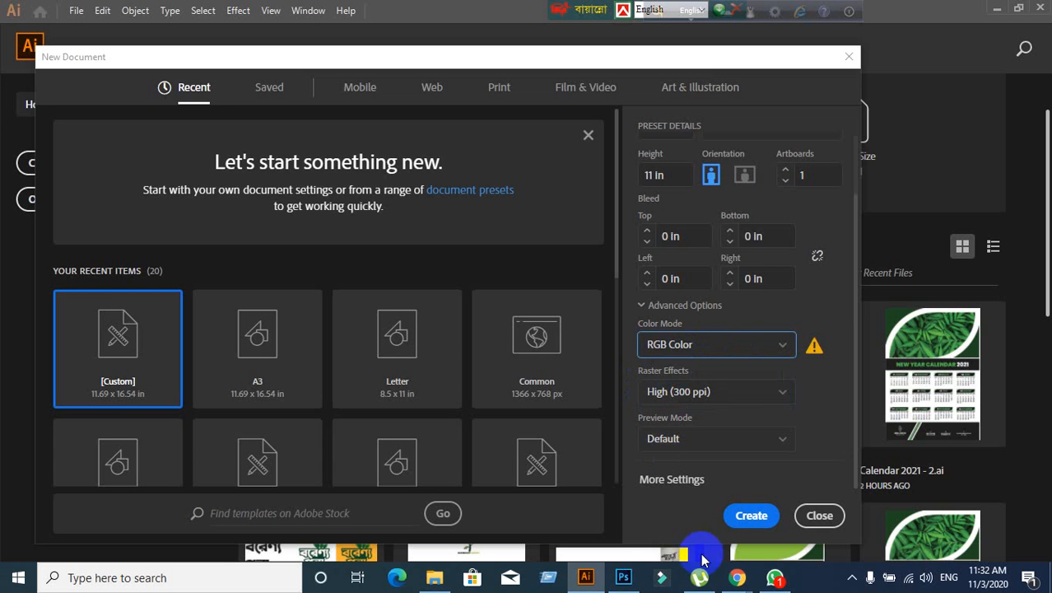
- Bring the Google Meet presenting window back to the front from the Chrome taskbar
{"action": "mouse_move", "coordinate": [737, 576]}
{"action": "left_click", "coordinate": [525, 539]}
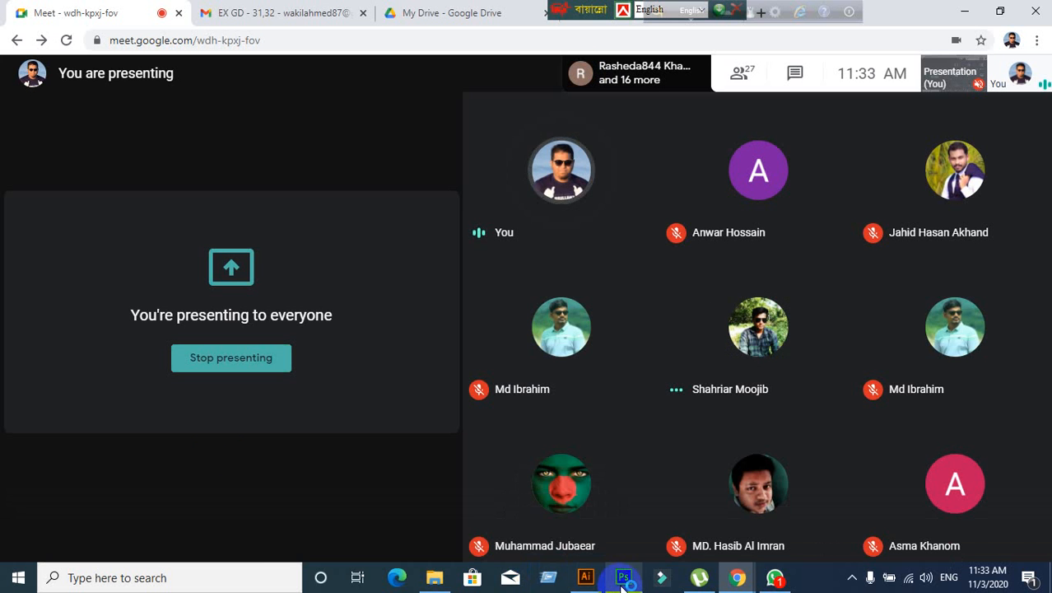
{"action": "left_click", "coordinate": [582, 578]}
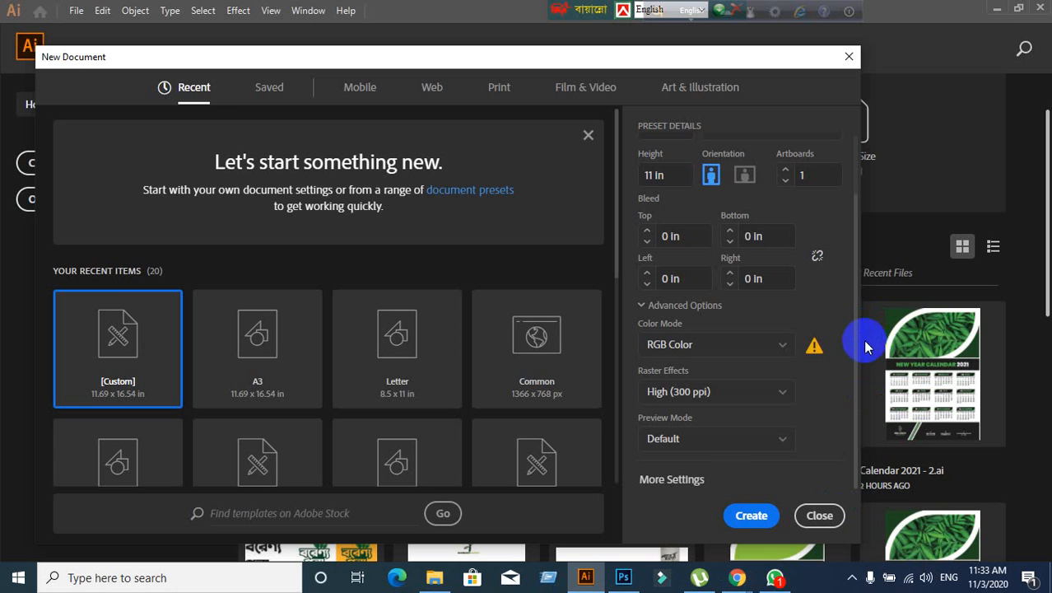
{"action": "left_click", "coordinate": [671, 483]}
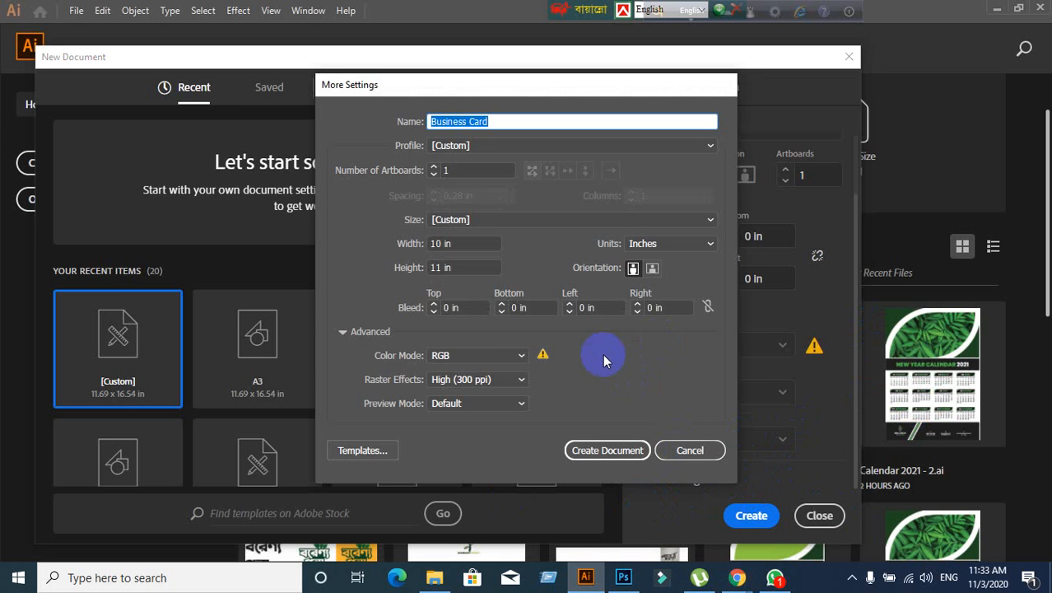
{"action": "left_click", "coordinate": [485, 168]}
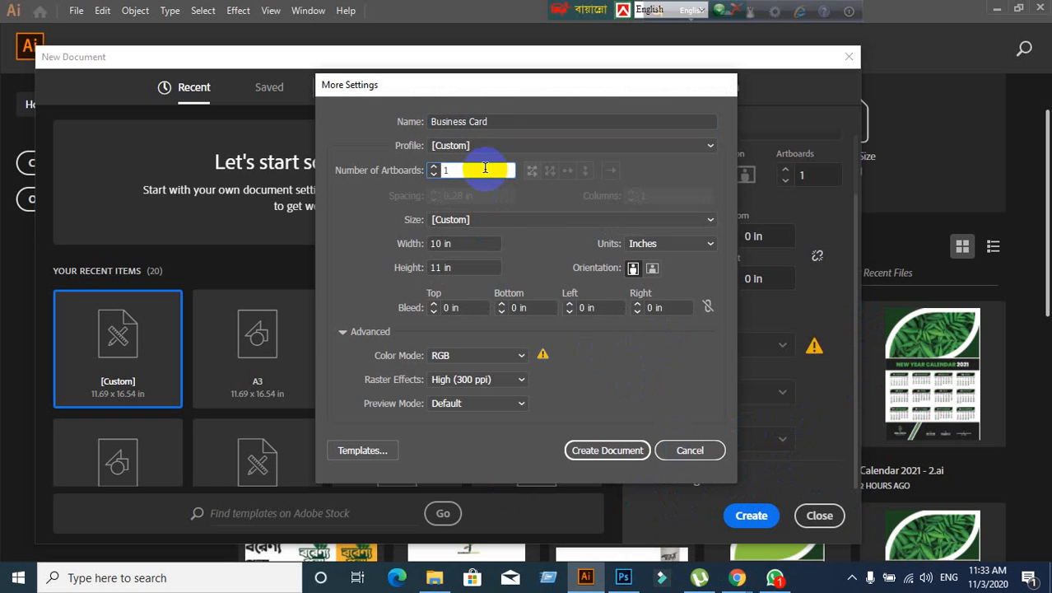
{"action": "left_click_drag", "start_coordinate": [480, 170], "coordinate": [439, 172]}
{"action": "left_click", "coordinate": [468, 171]}
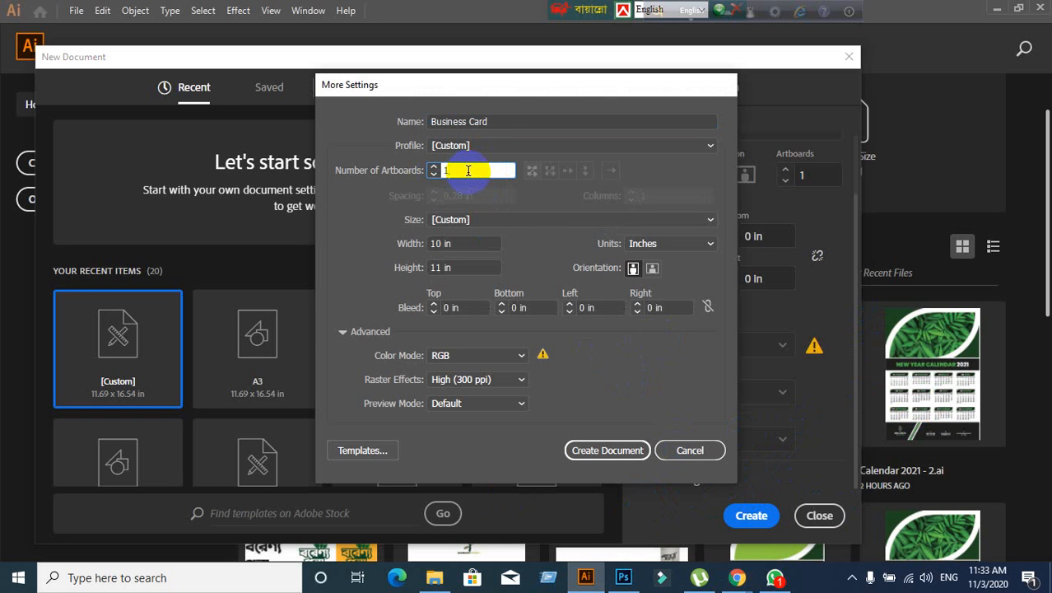
{"action": "double_click", "coordinate": [468, 170]}
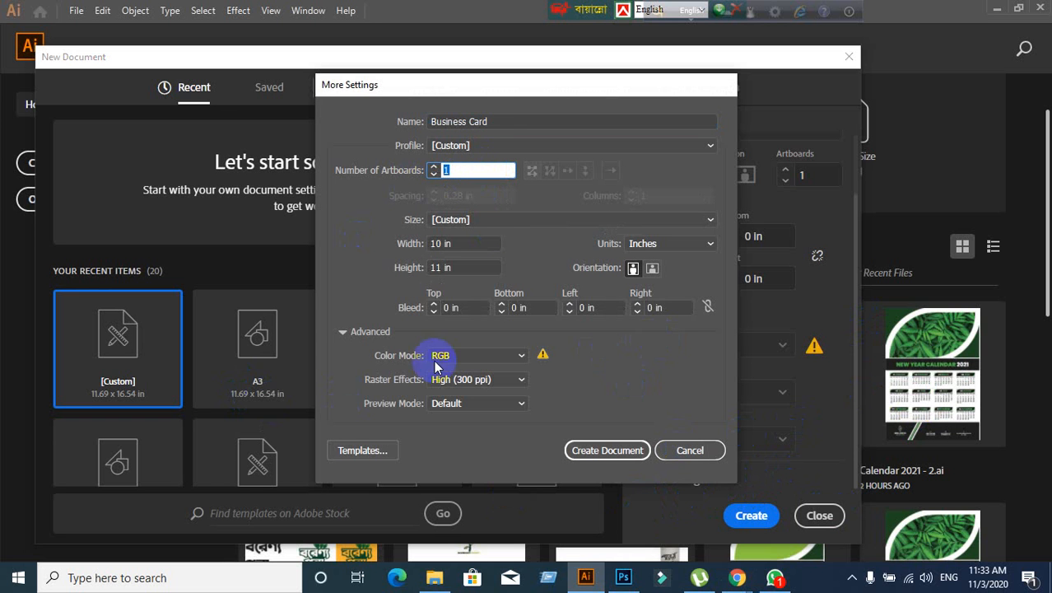
{"action": "left_click", "coordinate": [696, 225]}
{"action": "left_click", "coordinate": [696, 225]}
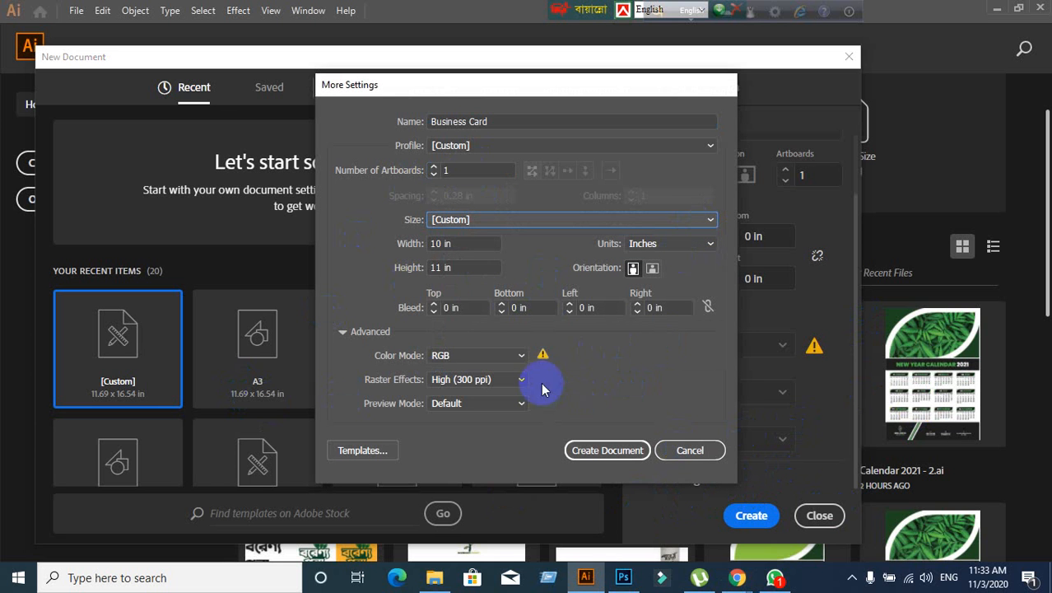
{"action": "double_click", "coordinate": [462, 244]}
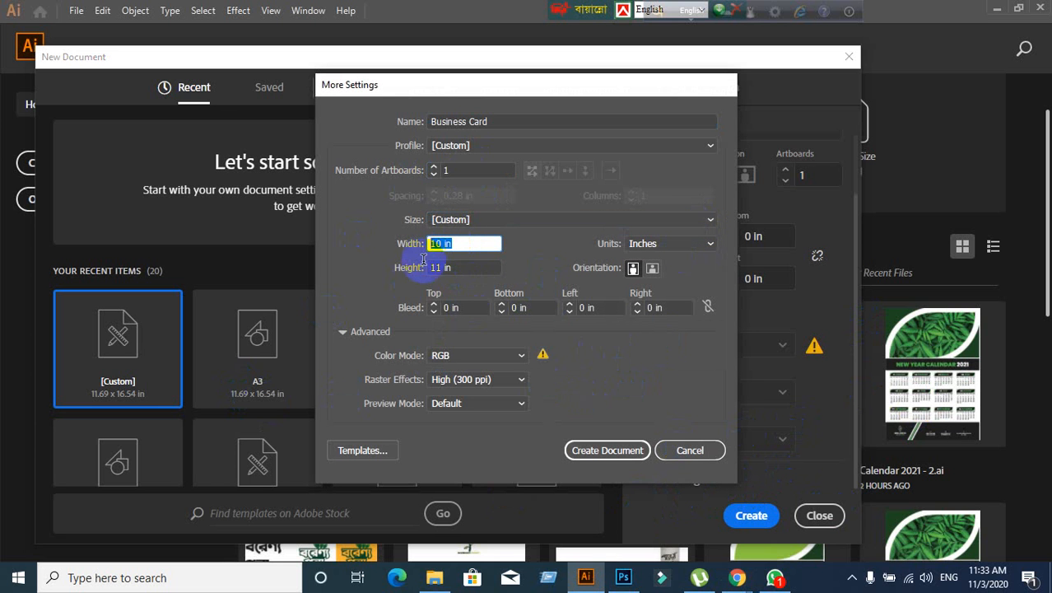
{"action": "double_click", "coordinate": [446, 266]}
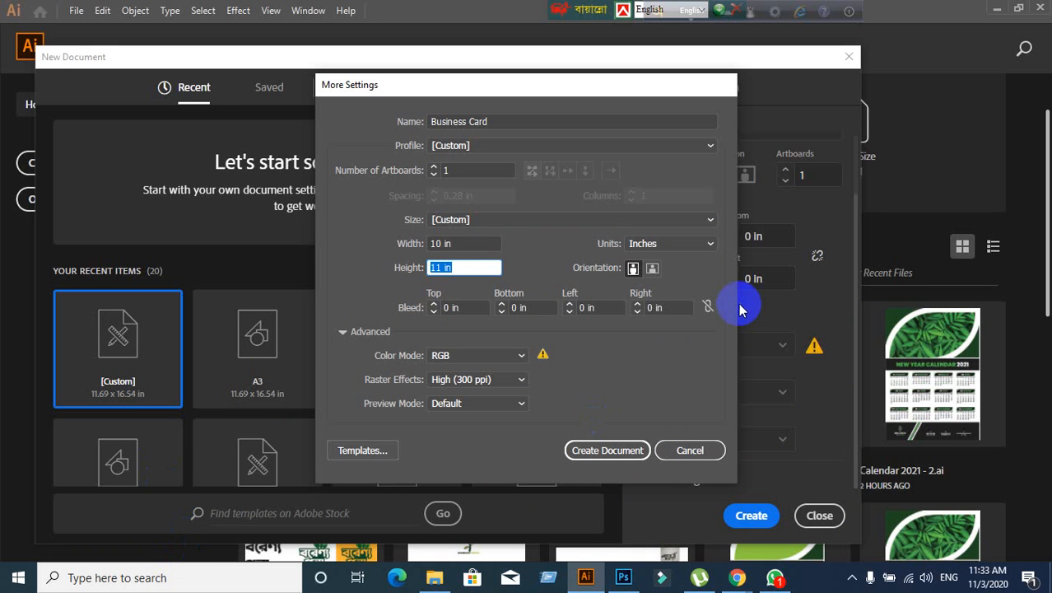
- Try the Letter, A4, Legal and Tabloid preset page sizes
{"action": "left_click", "coordinate": [705, 227]}
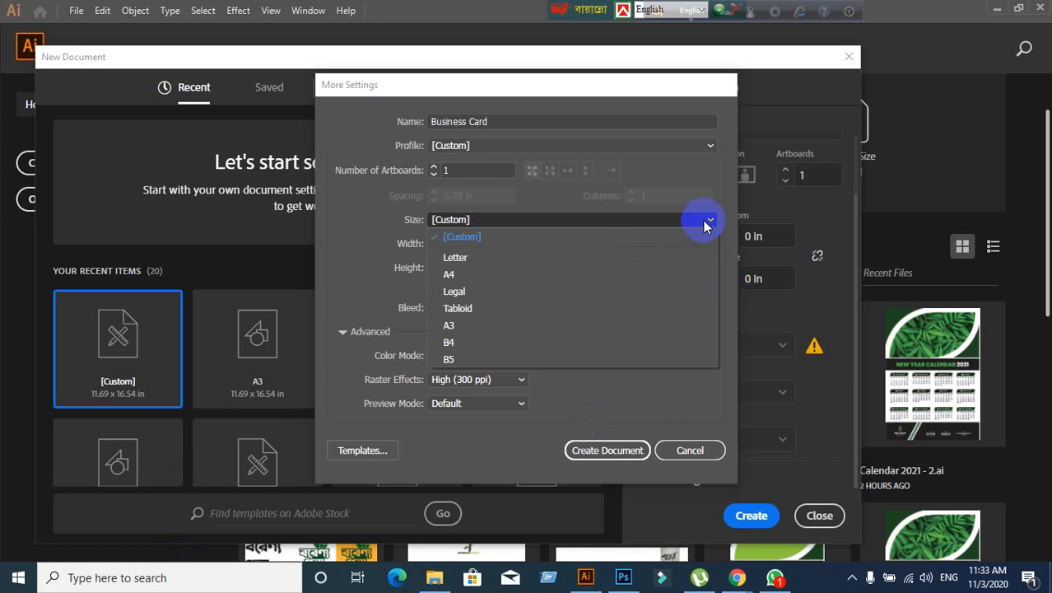
{"action": "left_click", "coordinate": [475, 260]}
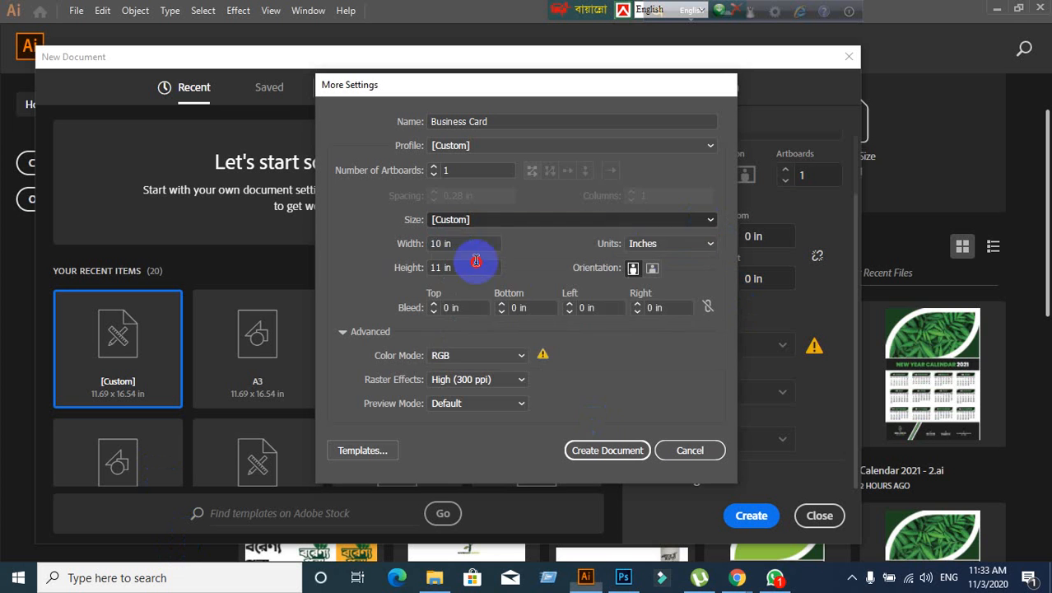
{"action": "left_click", "coordinate": [698, 224]}
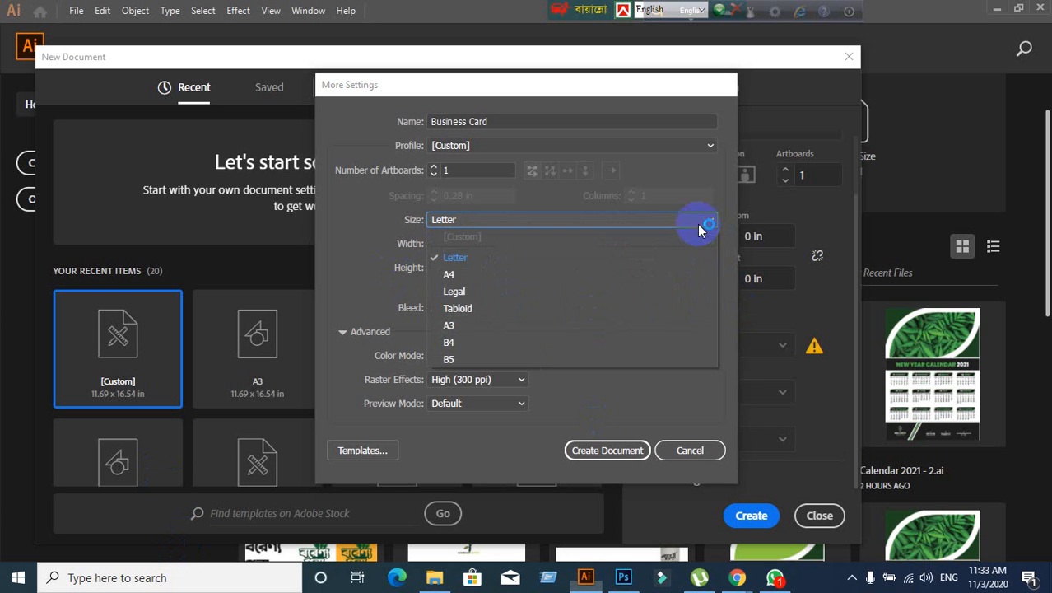
{"action": "left_click", "coordinate": [453, 275]}
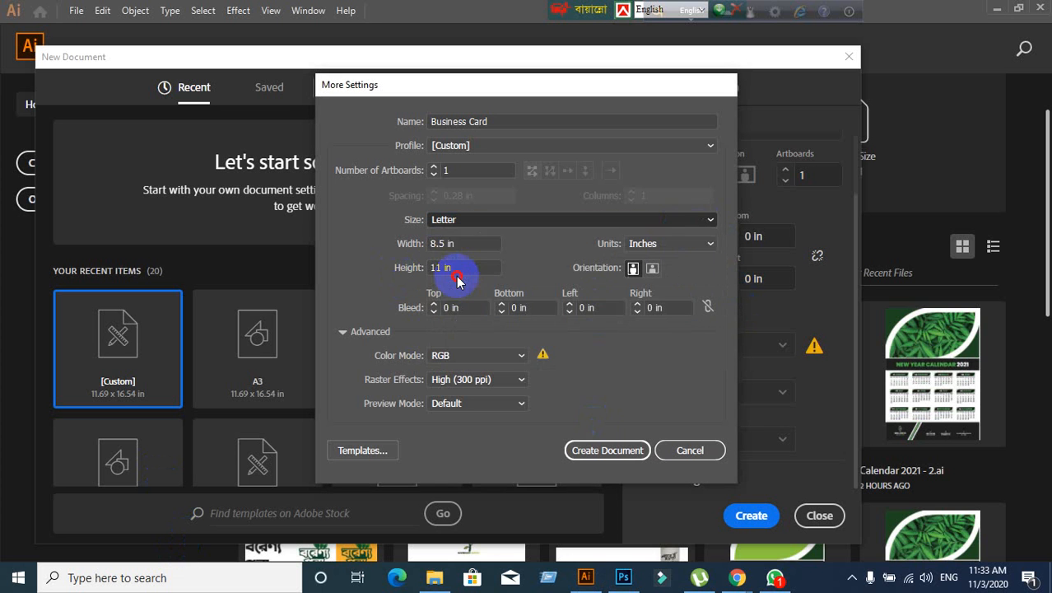
{"action": "left_click", "coordinate": [703, 223]}
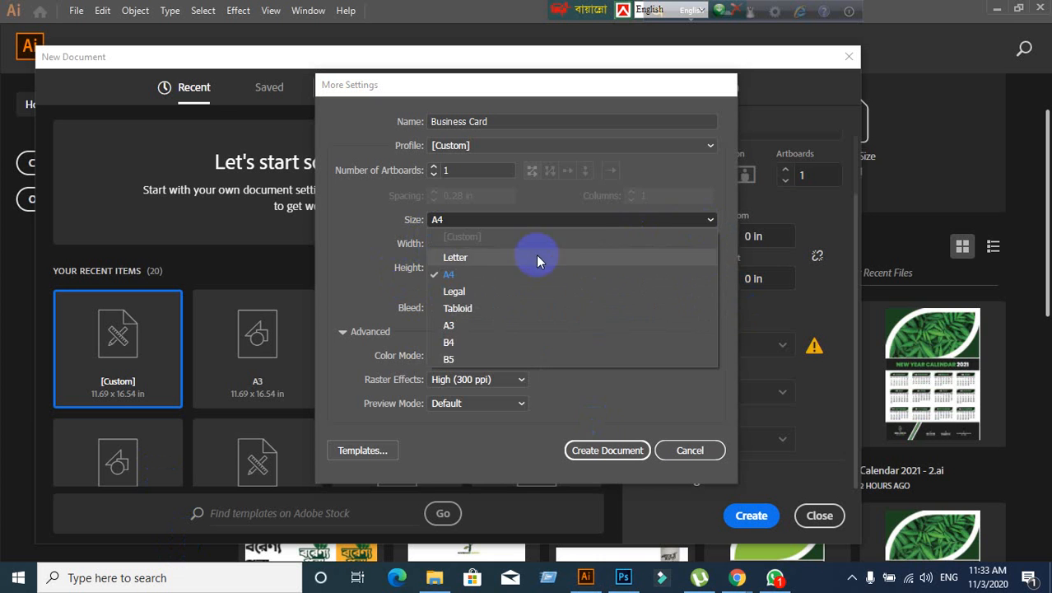
{"action": "left_click", "coordinate": [466, 290]}
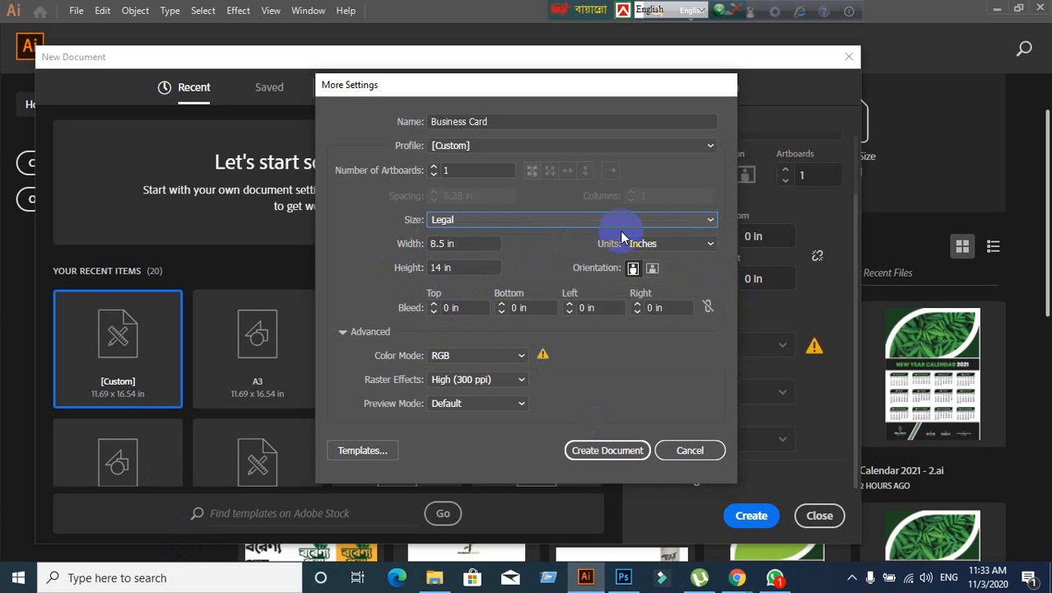
{"action": "left_click", "coordinate": [624, 225]}
{"action": "left_click", "coordinate": [482, 306]}
- Try A3 and B4, then settle on Letter, 8.5 × 11 in
{"action": "left_click", "coordinate": [578, 223]}
{"action": "left_click", "coordinate": [449, 325]}
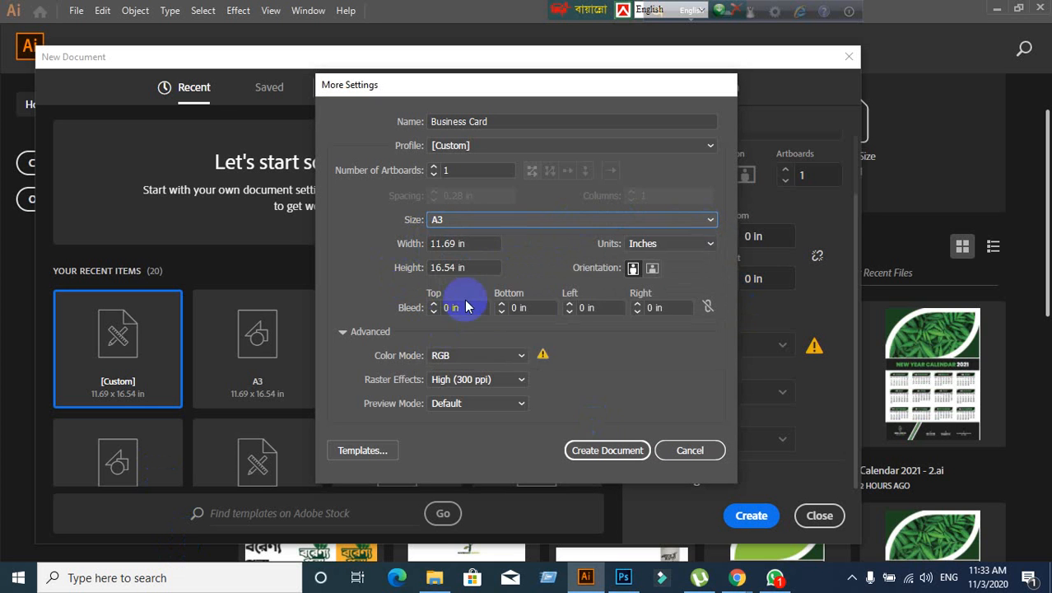
{"action": "left_click", "coordinate": [537, 221]}
{"action": "left_click", "coordinate": [449, 341]}
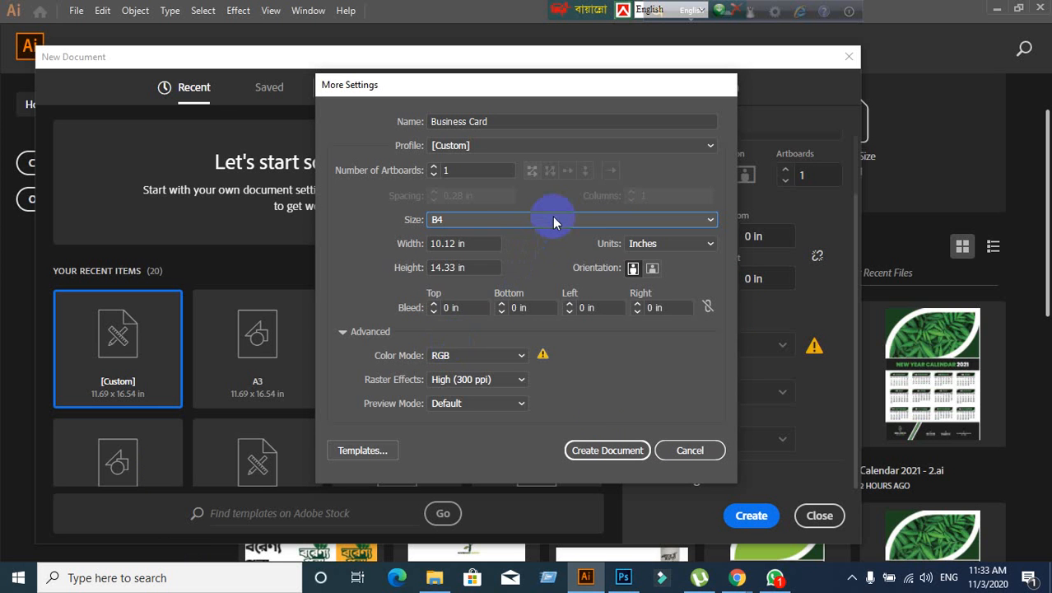
{"action": "left_click", "coordinate": [552, 216]}
{"action": "left_click", "coordinate": [499, 255]}
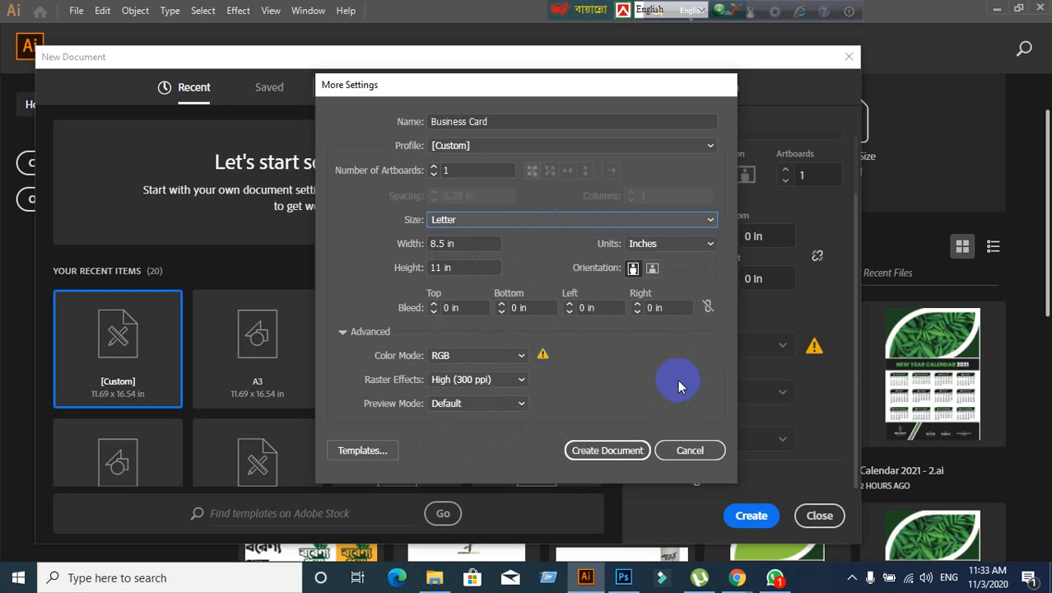
- Check the Units list, keeping Inches, RGB colour mode and High (300 ppi) raster effects
{"action": "left_click", "coordinate": [710, 245]}
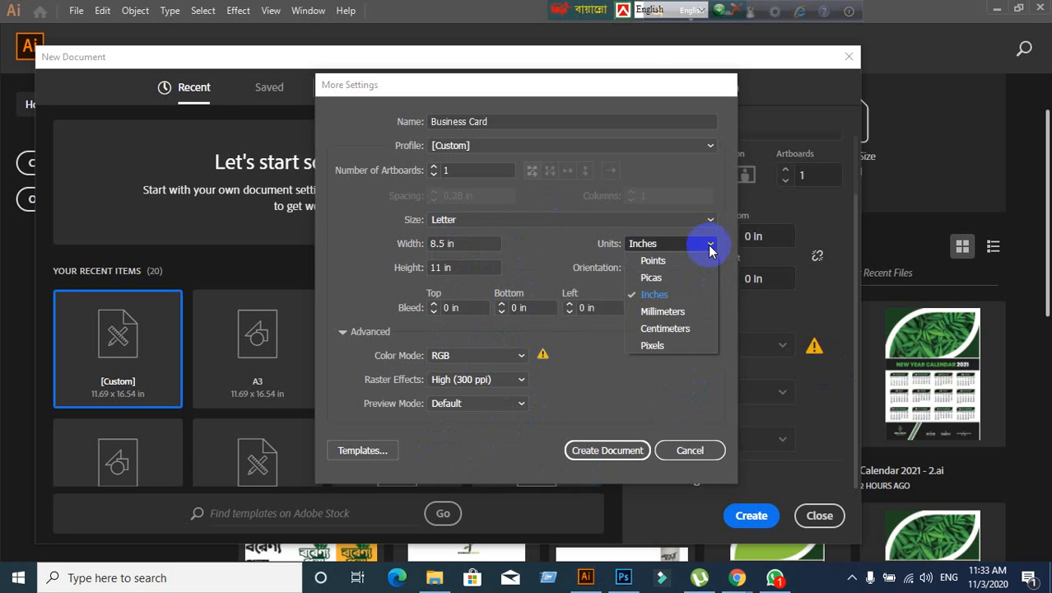
{"action": "left_click", "coordinate": [710, 246]}
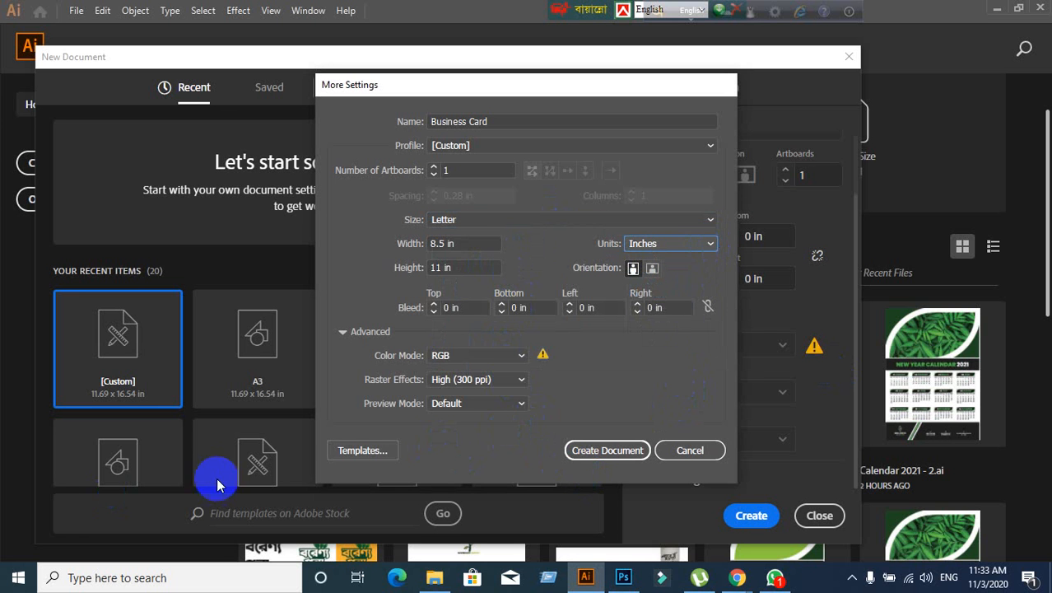
{"action": "left_click", "coordinate": [517, 355]}
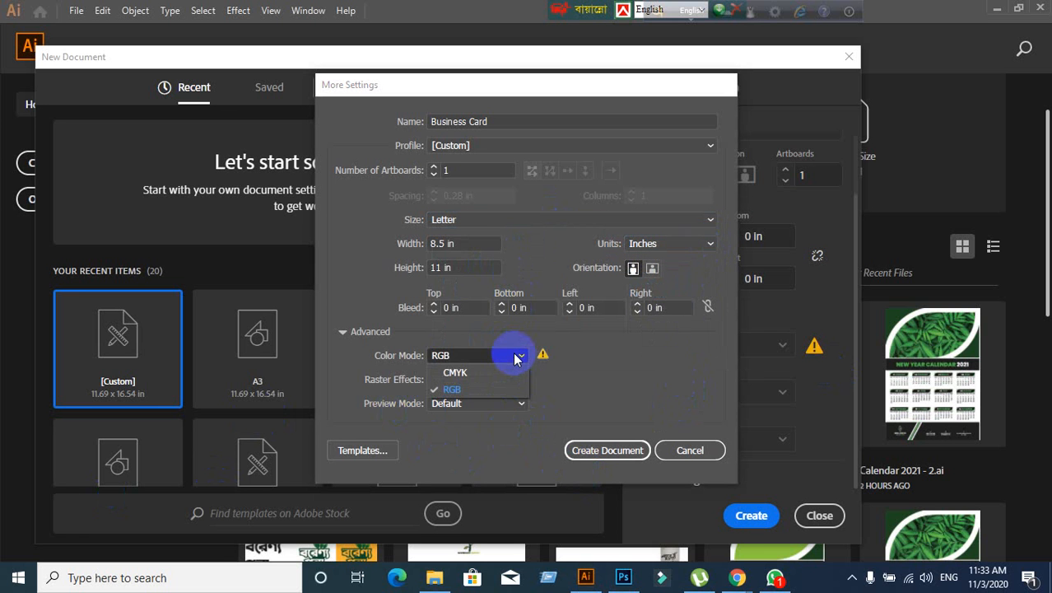
{"action": "left_click", "coordinate": [494, 373]}
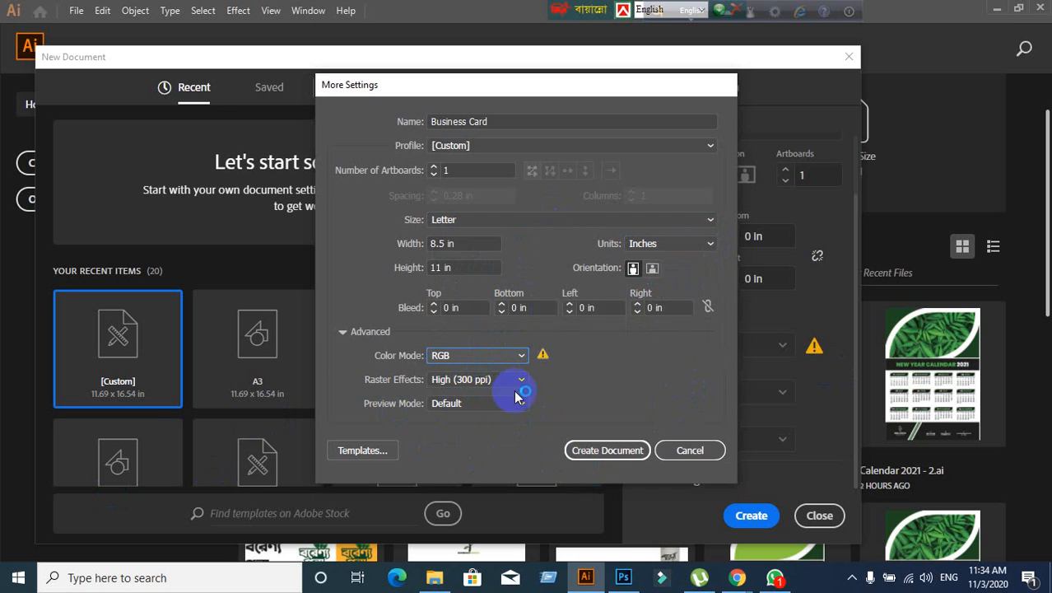
{"action": "left_click", "coordinate": [520, 384]}
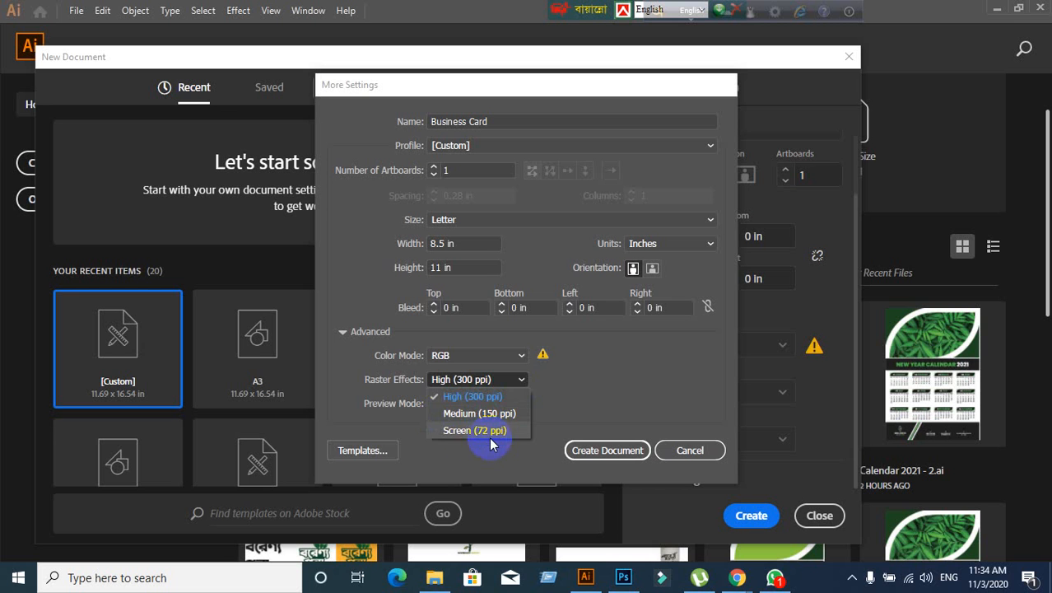
{"action": "left_click", "coordinate": [522, 361]}
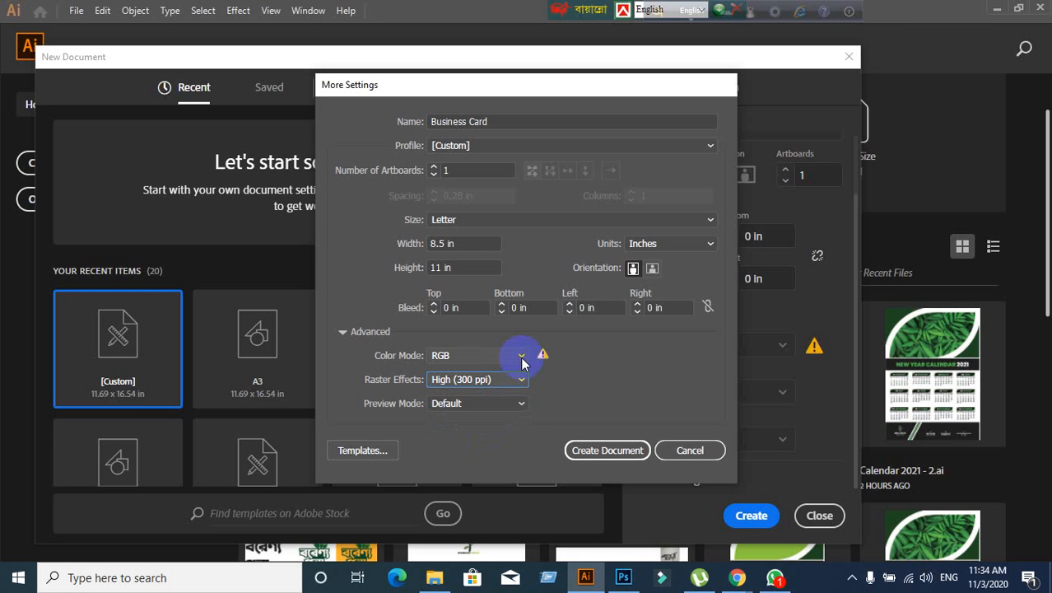
- Switch Color Mode to CMYK and back to RGB, then set Raster Effects to Screen (72 ppi)
{"action": "left_click", "coordinate": [521, 361]}
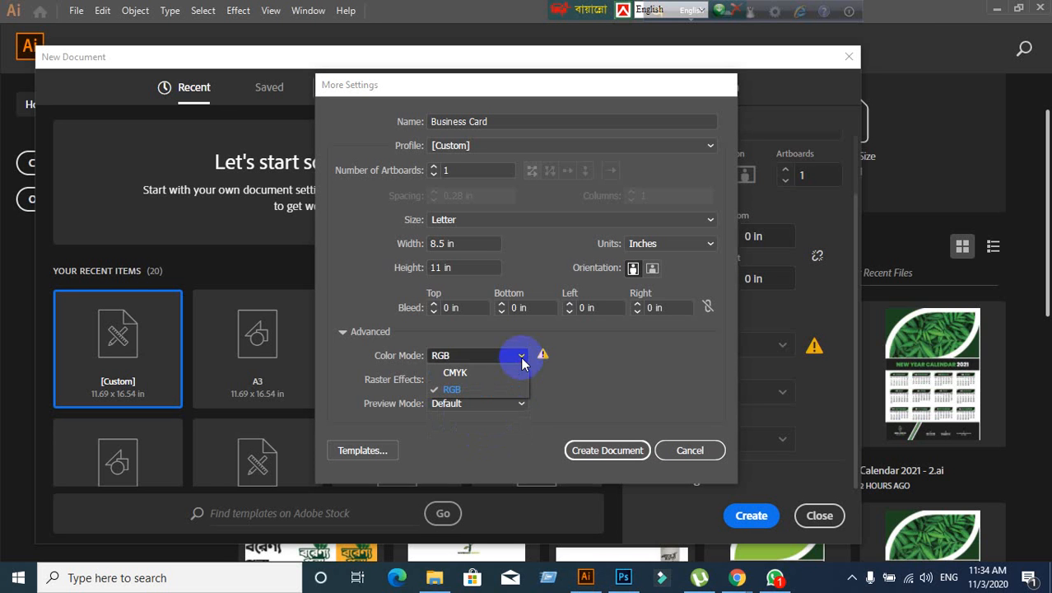
{"action": "left_click", "coordinate": [464, 373]}
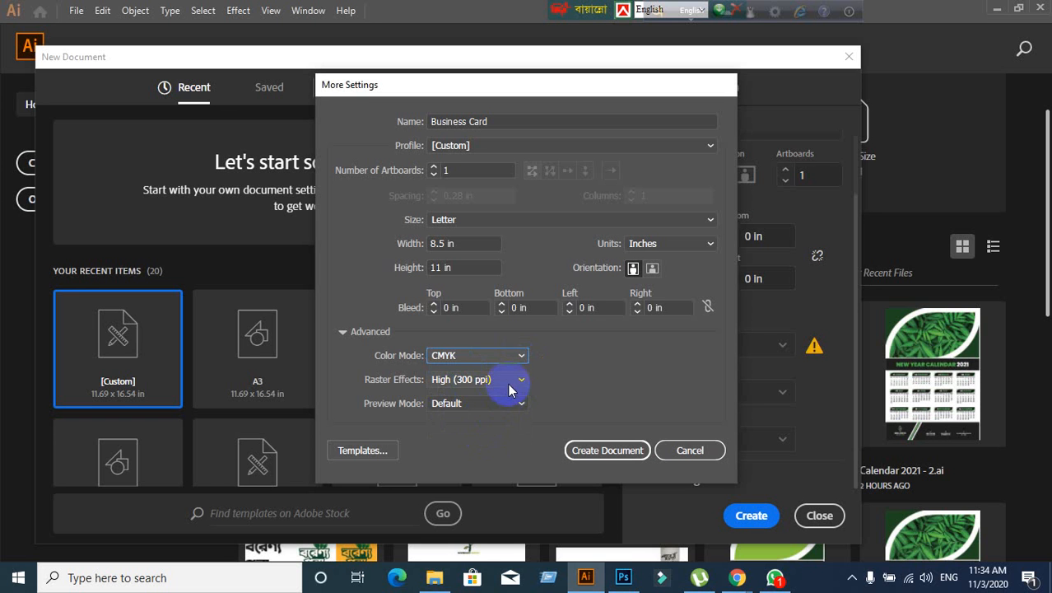
{"action": "left_click", "coordinate": [511, 383]}
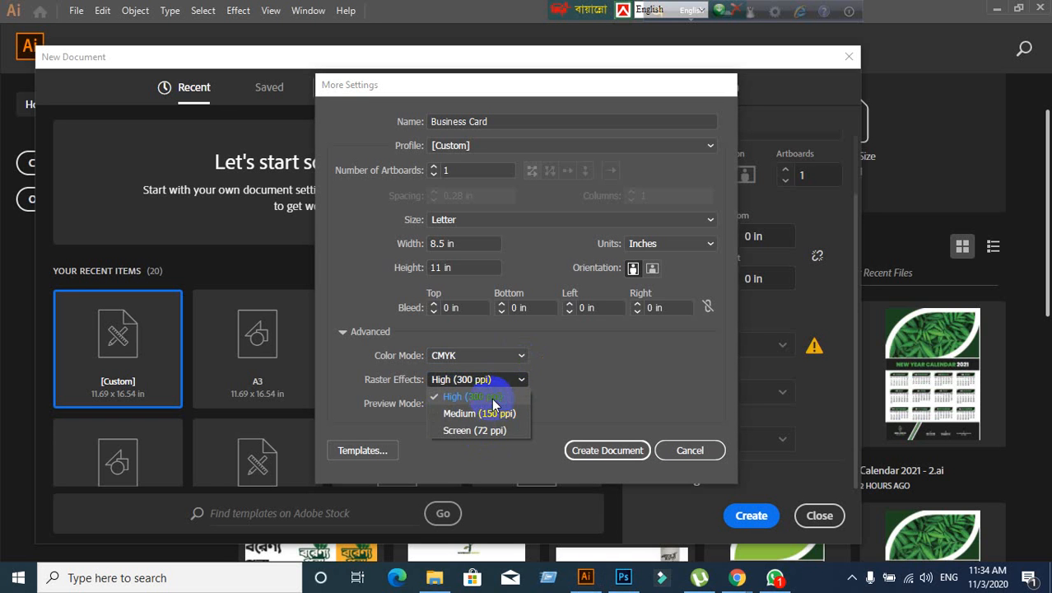
{"action": "left_click", "coordinate": [494, 413]}
{"action": "left_click", "coordinate": [519, 358]}
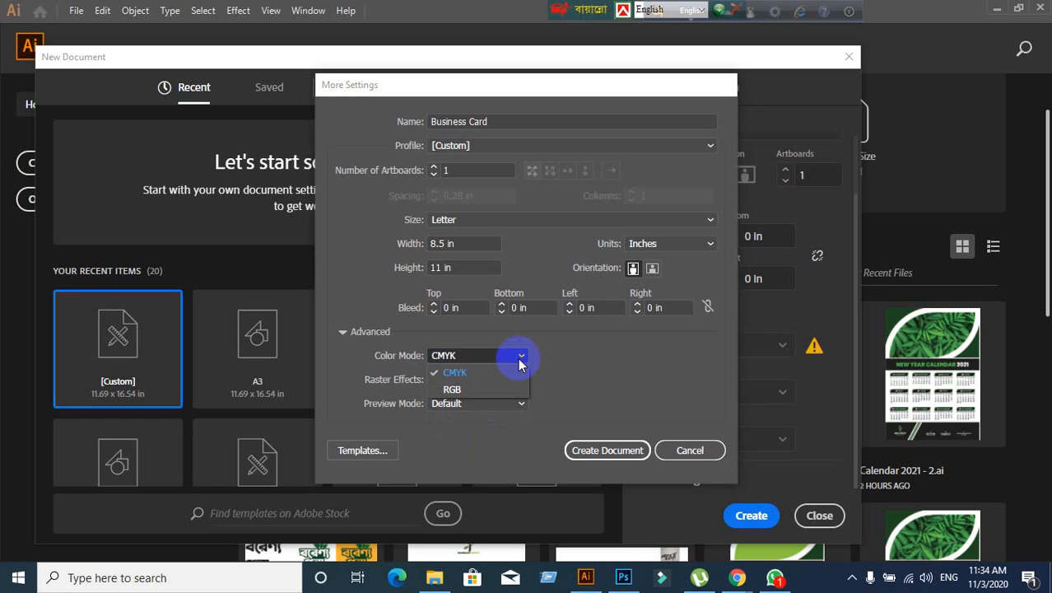
{"action": "left_click", "coordinate": [451, 389]}
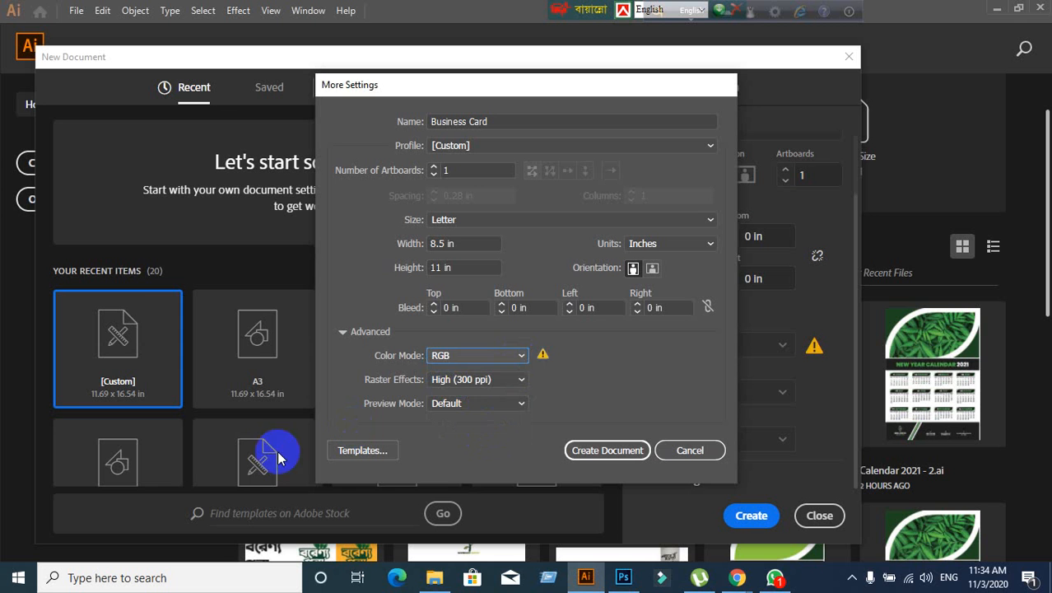
{"action": "left_click", "coordinate": [521, 378]}
{"action": "left_click", "coordinate": [494, 430]}
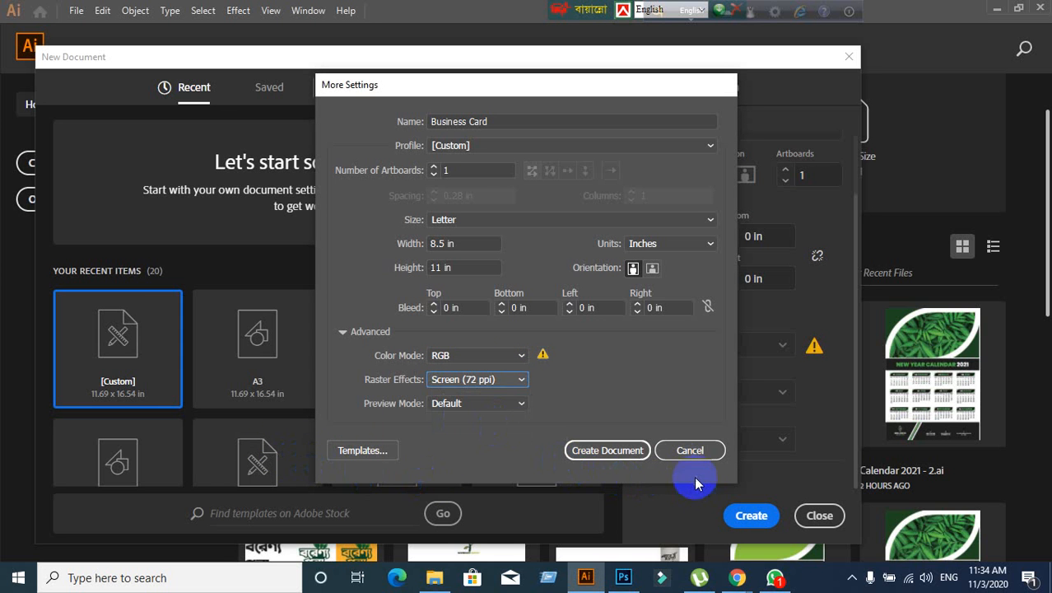
- Cancel the extra settings changes, review the preset's raster effects, then return to Google Meet
{"action": "left_click", "coordinate": [692, 450]}
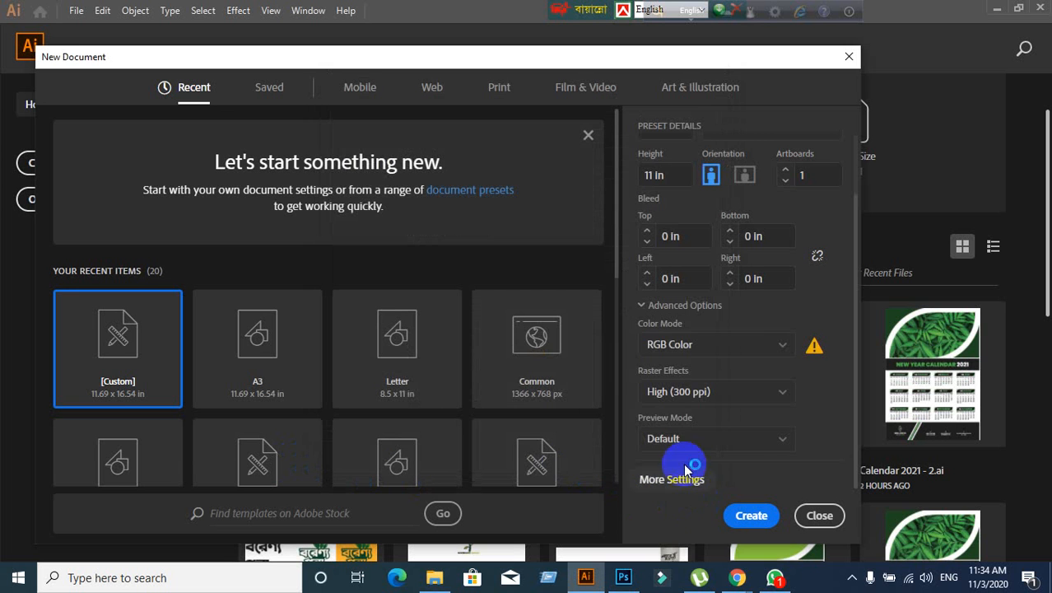
{"action": "left_click", "coordinate": [777, 394]}
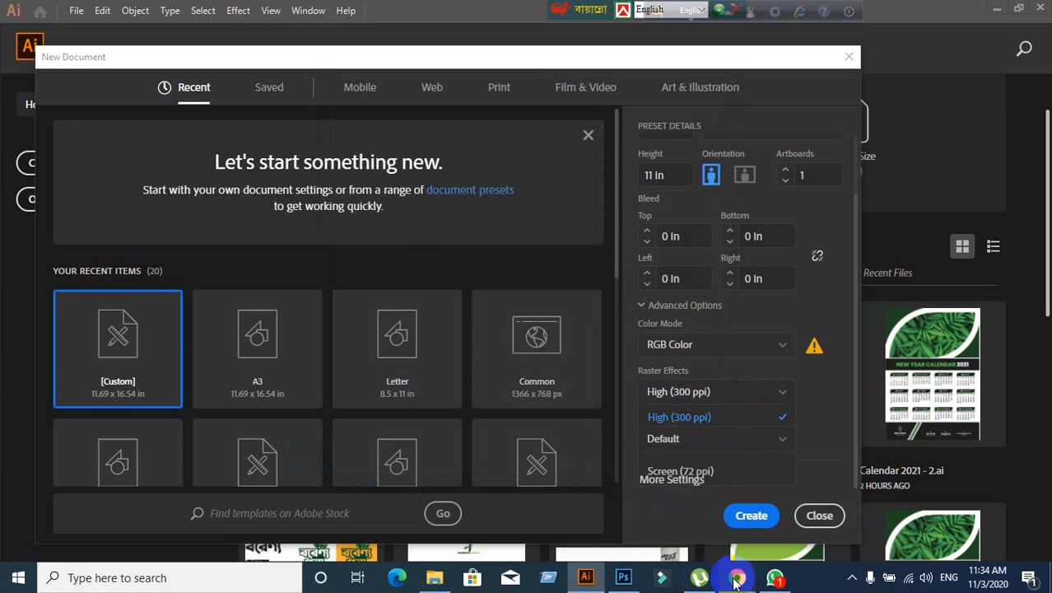
{"action": "mouse_move", "coordinate": [735, 578]}
{"action": "left_click", "coordinate": [624, 476]}
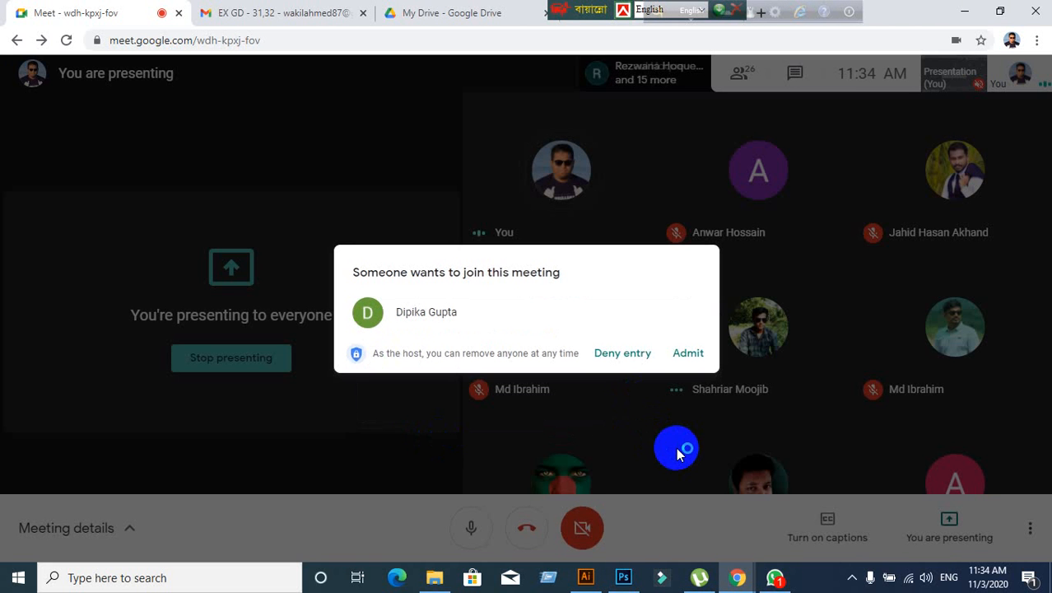
- Admit the waiting participant to the Meet call and return to Illustrator's New Document dialog
{"action": "left_click", "coordinate": [689, 354]}
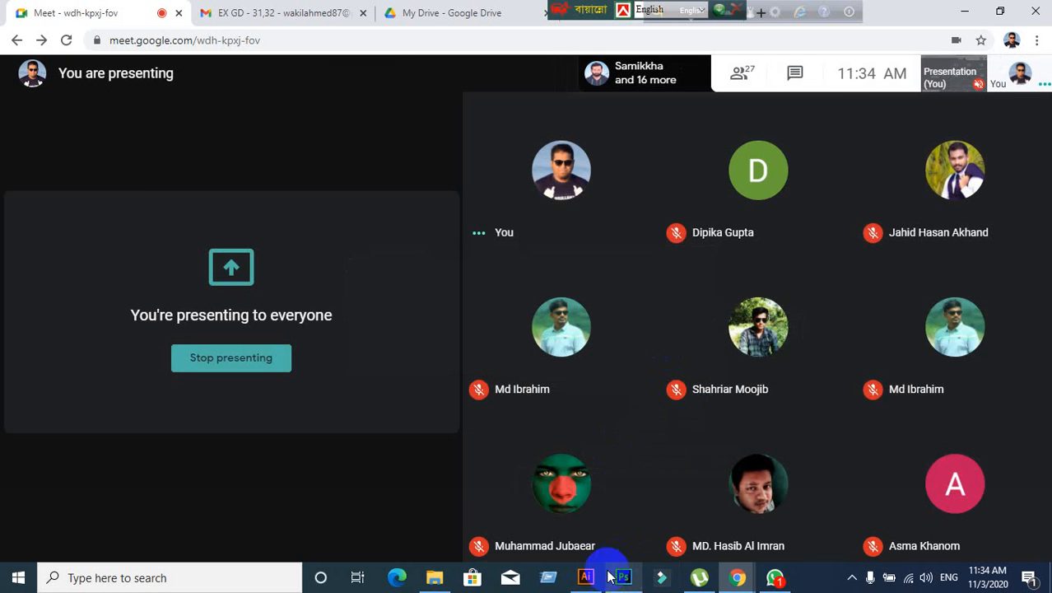
{"action": "left_click", "coordinate": [584, 579]}
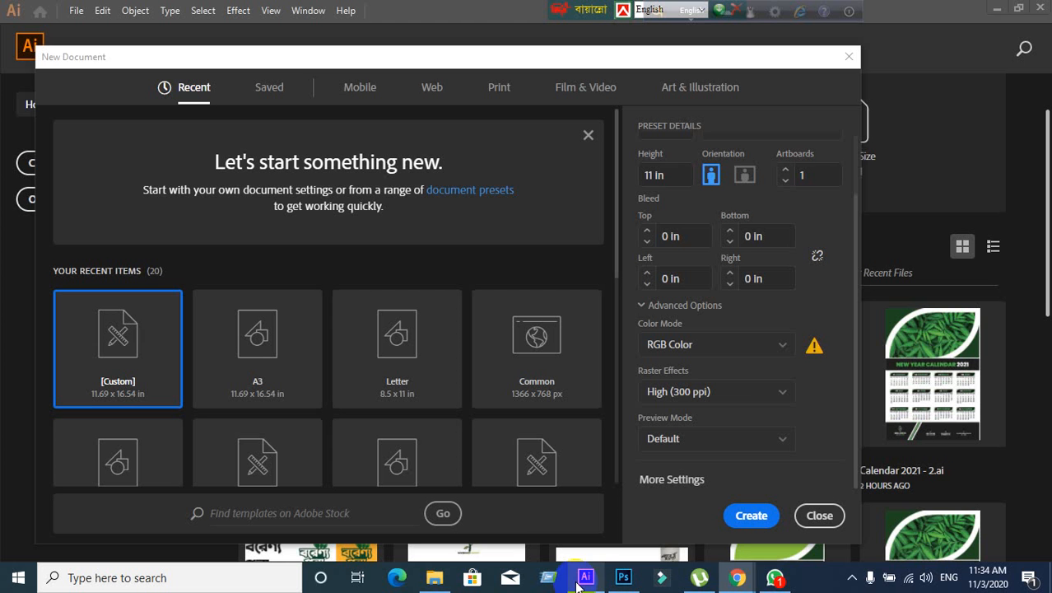
{"action": "left_click", "coordinate": [672, 486]}
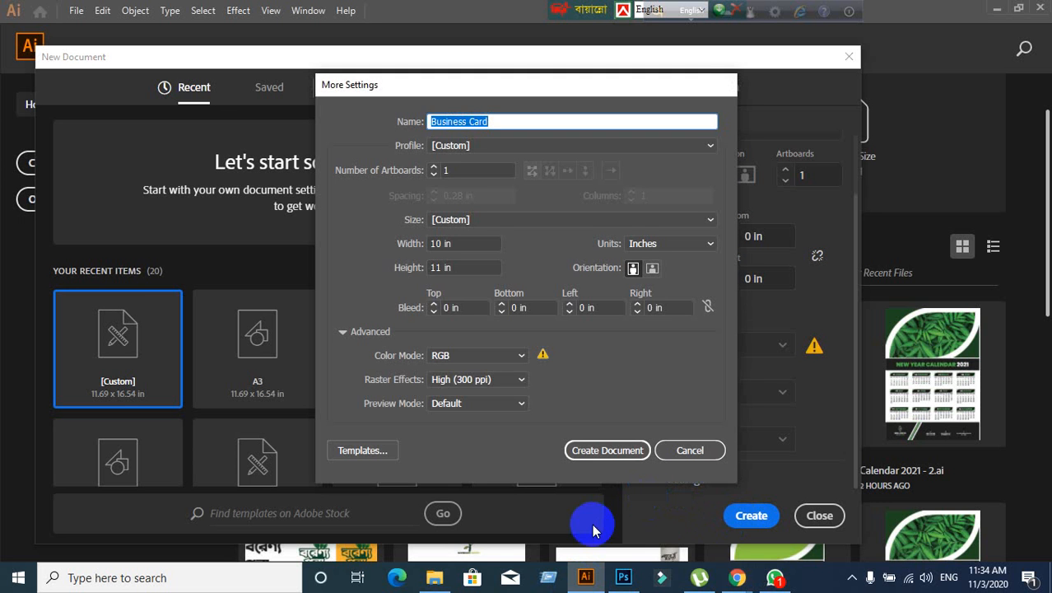
{"action": "left_click", "coordinate": [512, 381]}
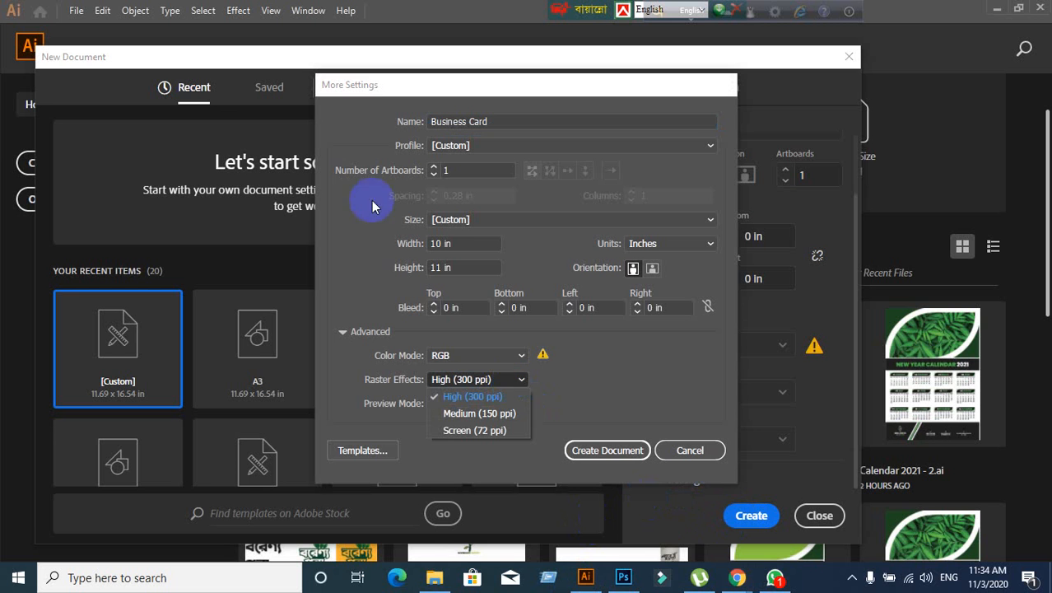
{"action": "left_click", "coordinate": [500, 429]}
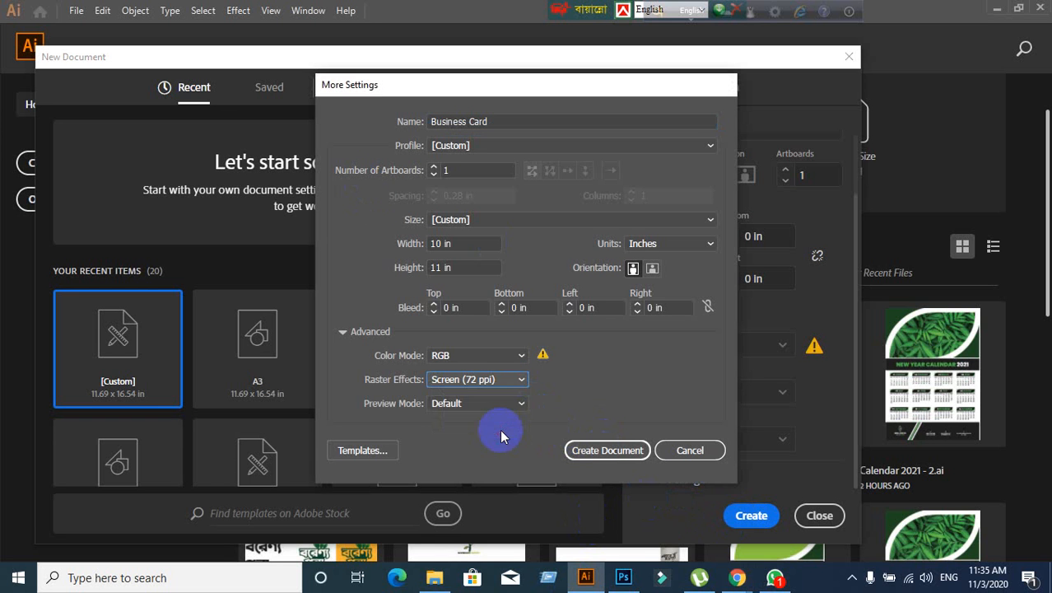
{"action": "left_click", "coordinate": [512, 382]}
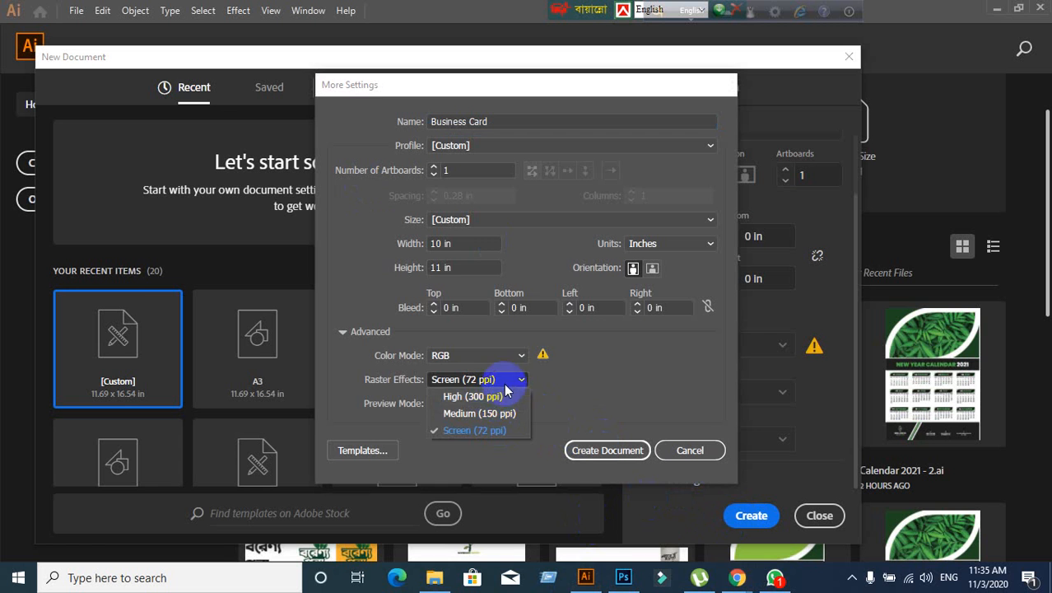
{"action": "left_click", "coordinate": [512, 380]}
{"action": "left_click", "coordinate": [513, 380]}
{"action": "left_click", "coordinate": [491, 416]}
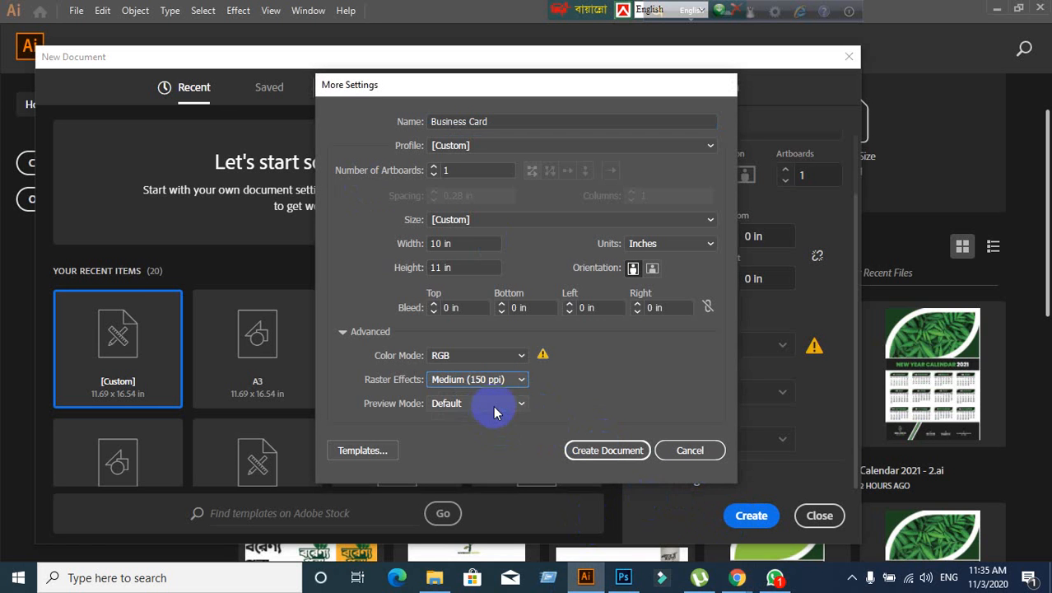
{"action": "left_click", "coordinate": [498, 380]}
{"action": "left_click", "coordinate": [483, 431]}
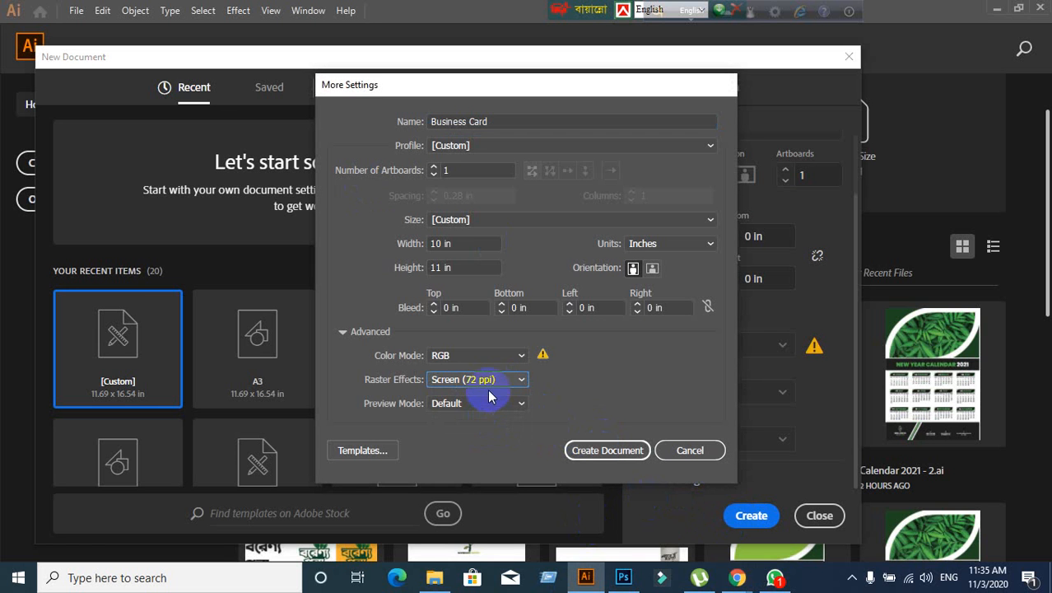
{"action": "left_click", "coordinate": [488, 384]}
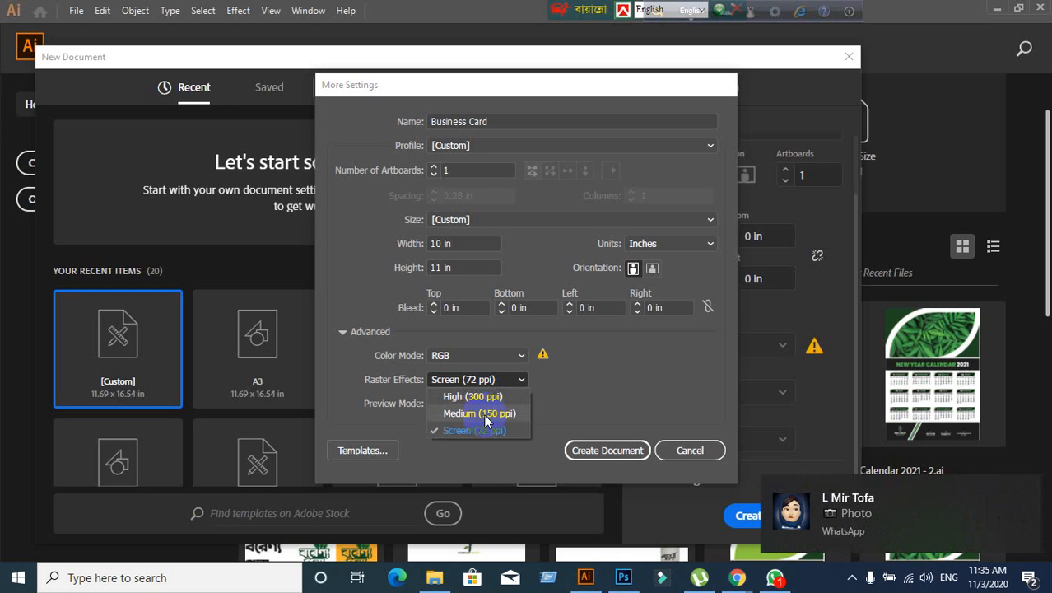
{"action": "left_click", "coordinate": [483, 414]}
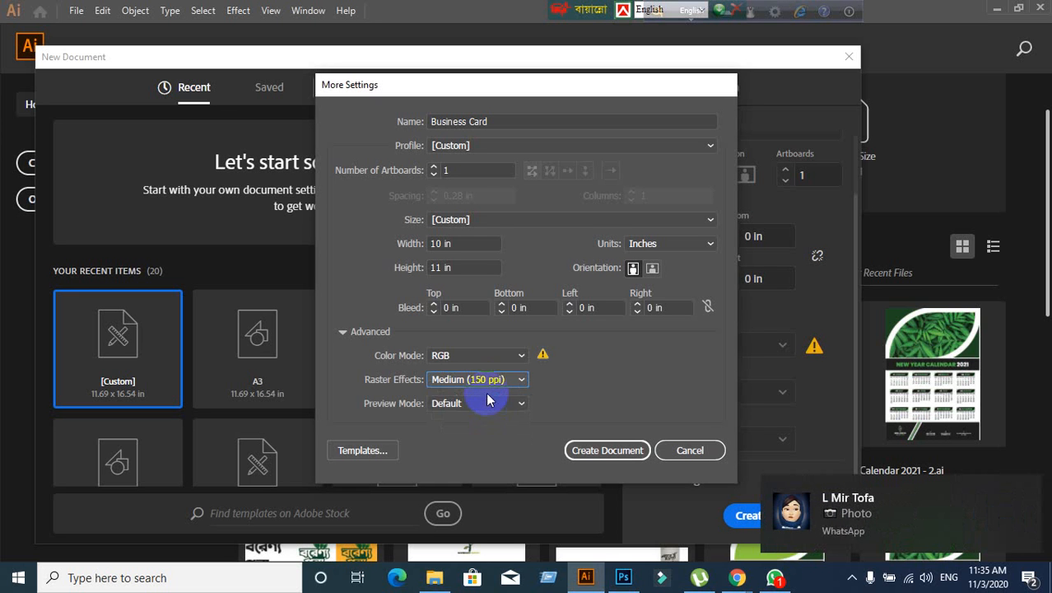
{"action": "left_click", "coordinate": [490, 386]}
{"action": "left_click", "coordinate": [486, 394]}
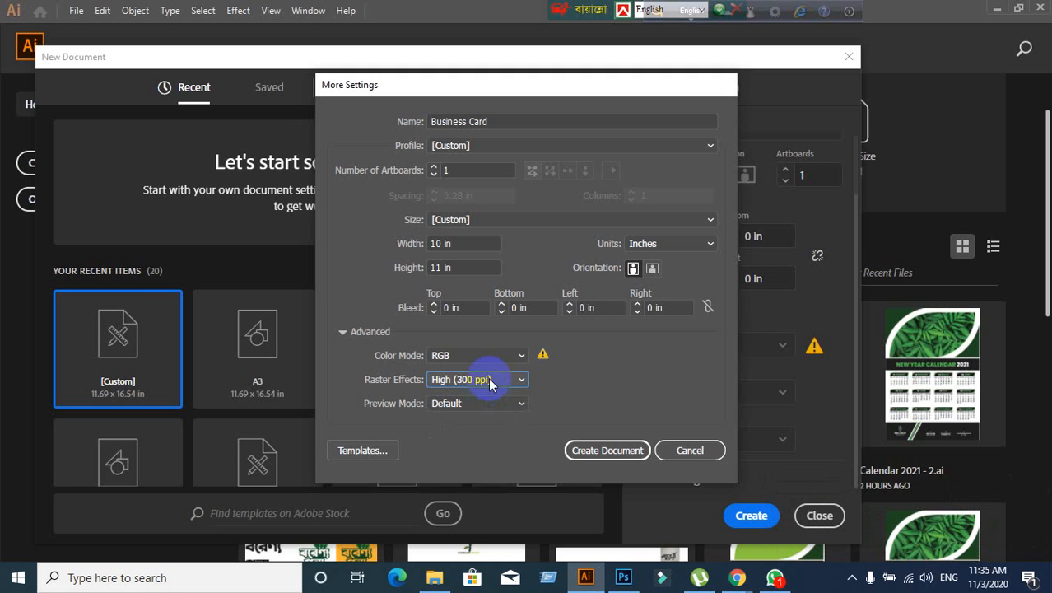
{"action": "left_click", "coordinate": [489, 377]}
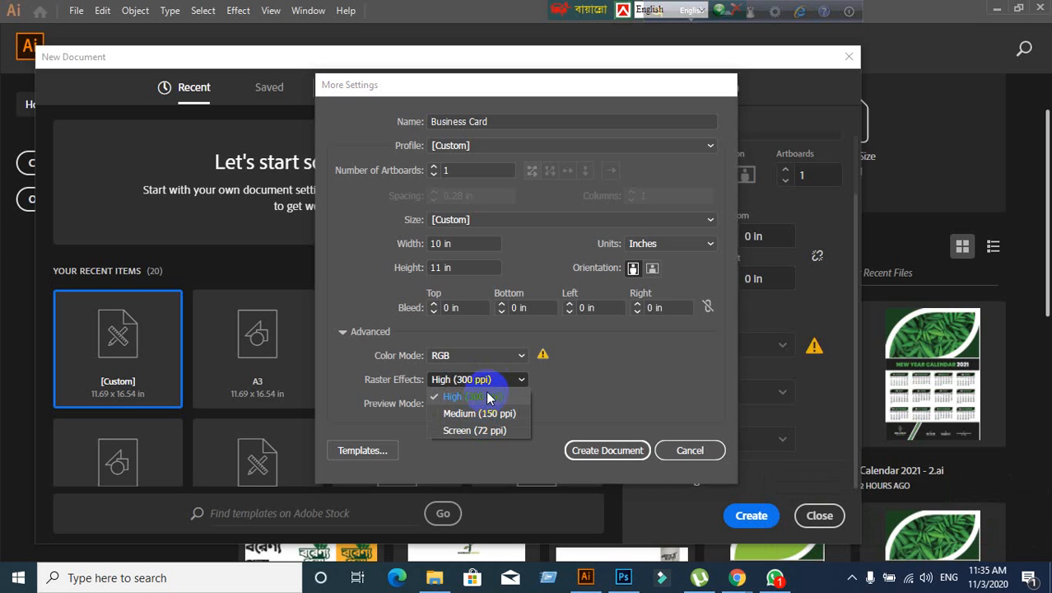
{"action": "left_click", "coordinate": [481, 430]}
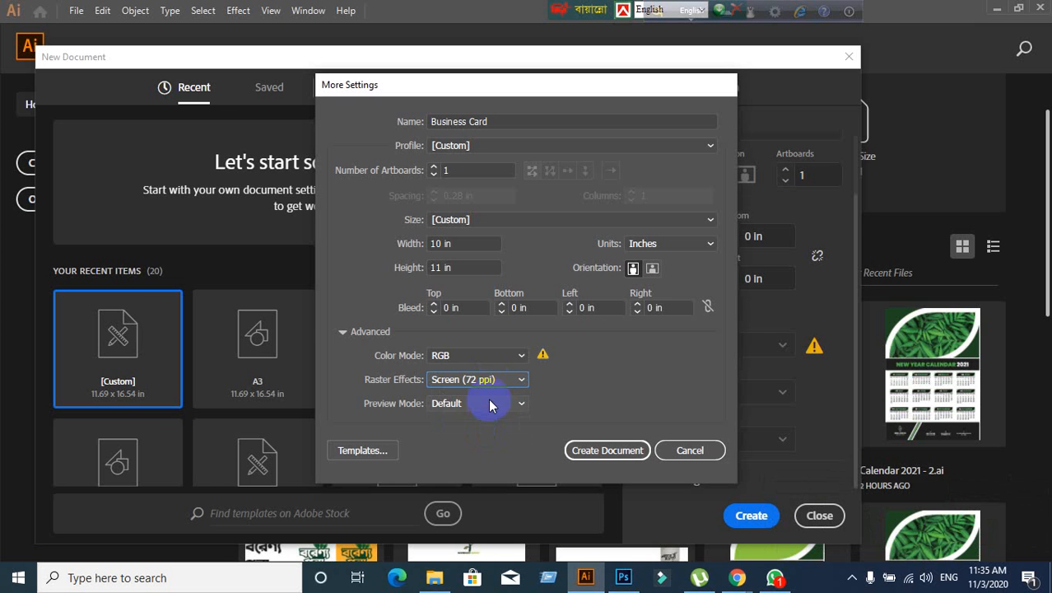
{"action": "left_click", "coordinate": [494, 381]}
{"action": "left_click", "coordinate": [494, 414]}
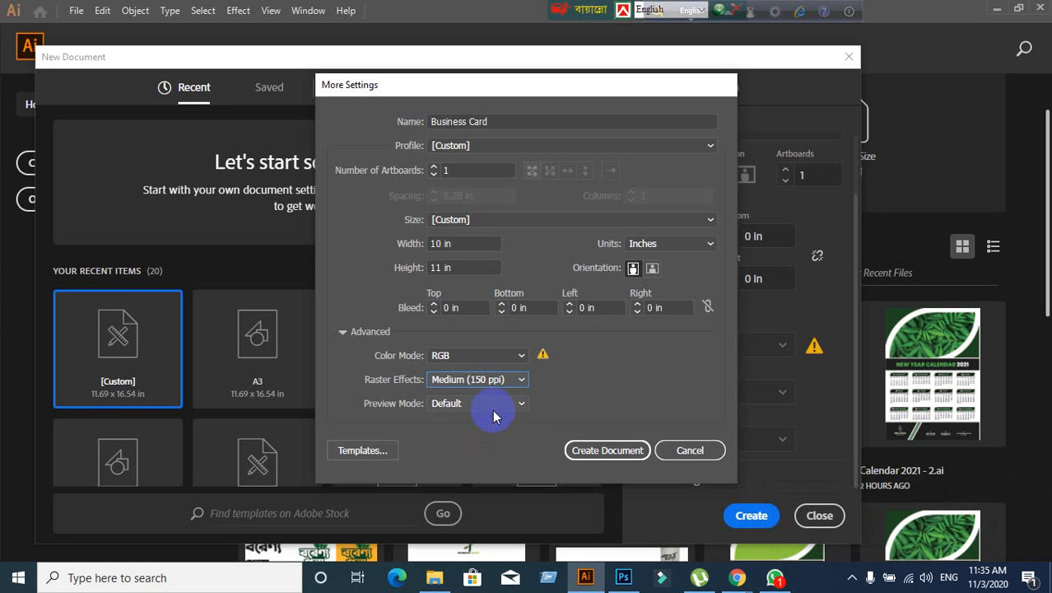
{"action": "left_click", "coordinate": [497, 380]}
{"action": "left_click", "coordinate": [491, 429]}
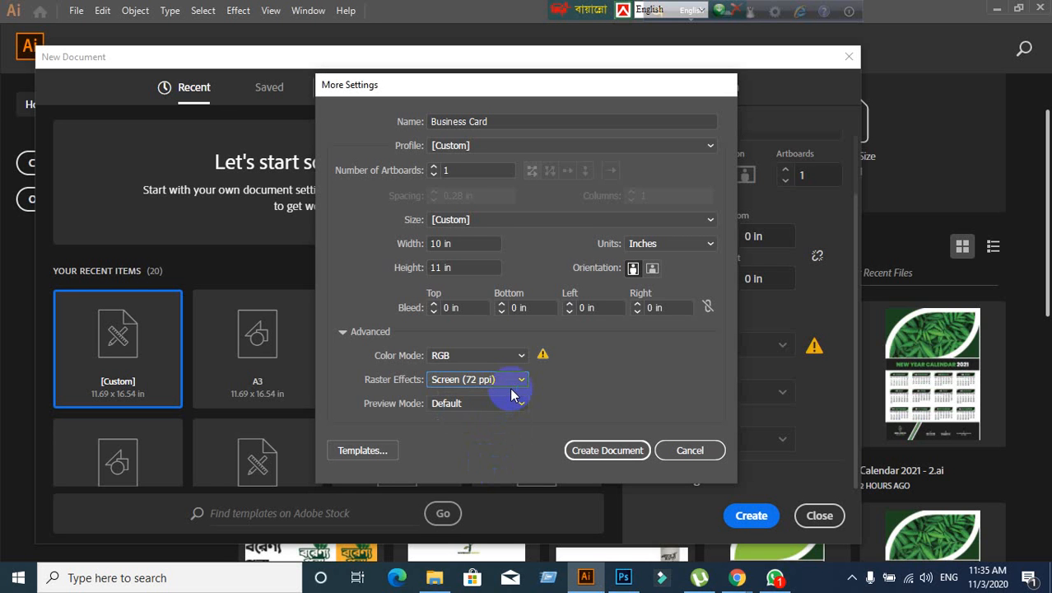
{"action": "left_click", "coordinate": [484, 380]}
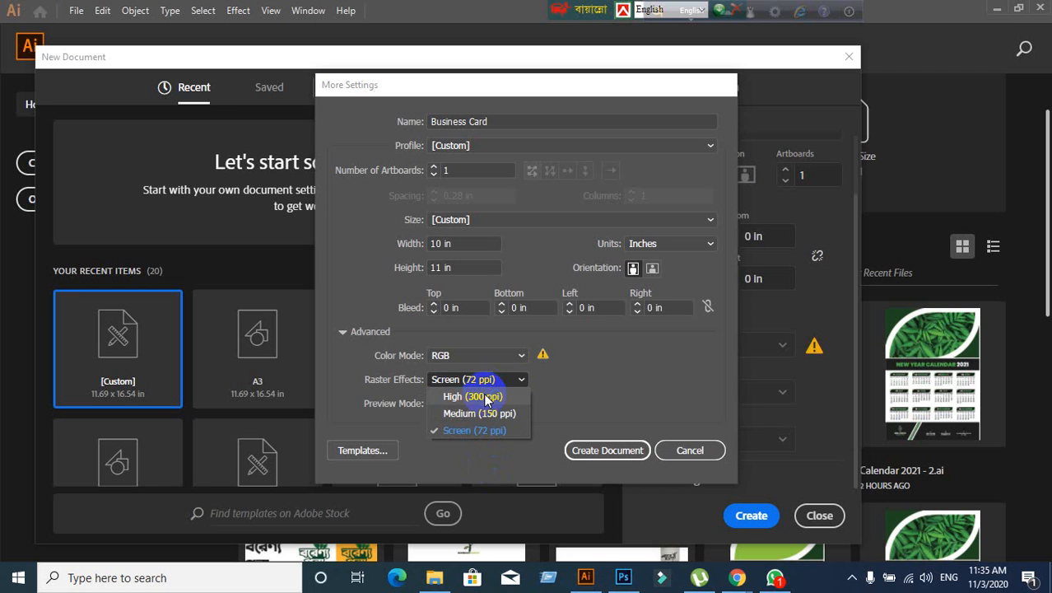
{"action": "left_click", "coordinate": [484, 397]}
{"action": "left_click", "coordinate": [486, 383]}
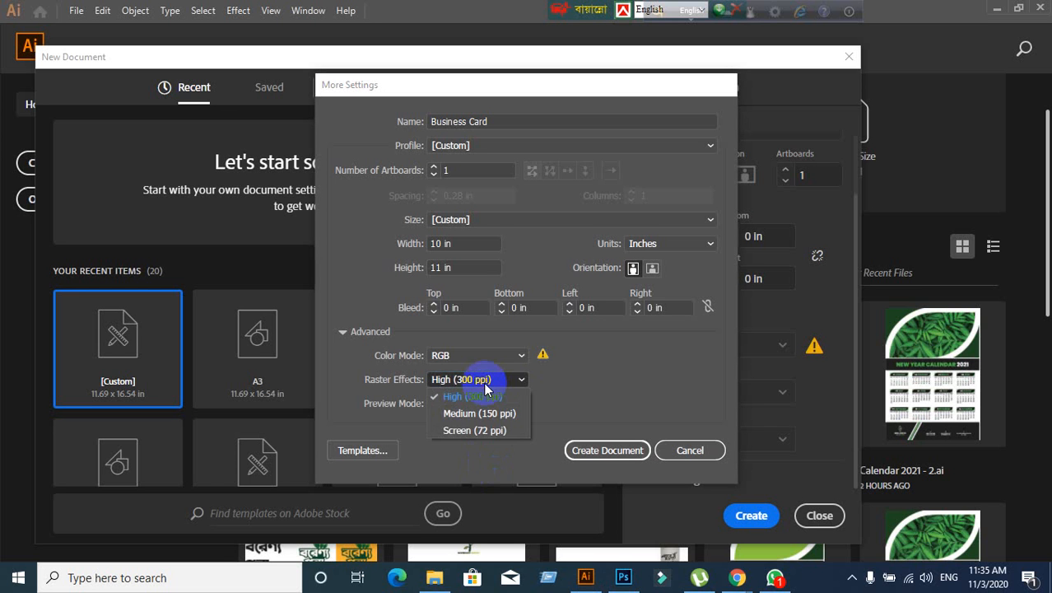
{"action": "left_click", "coordinate": [487, 434]}
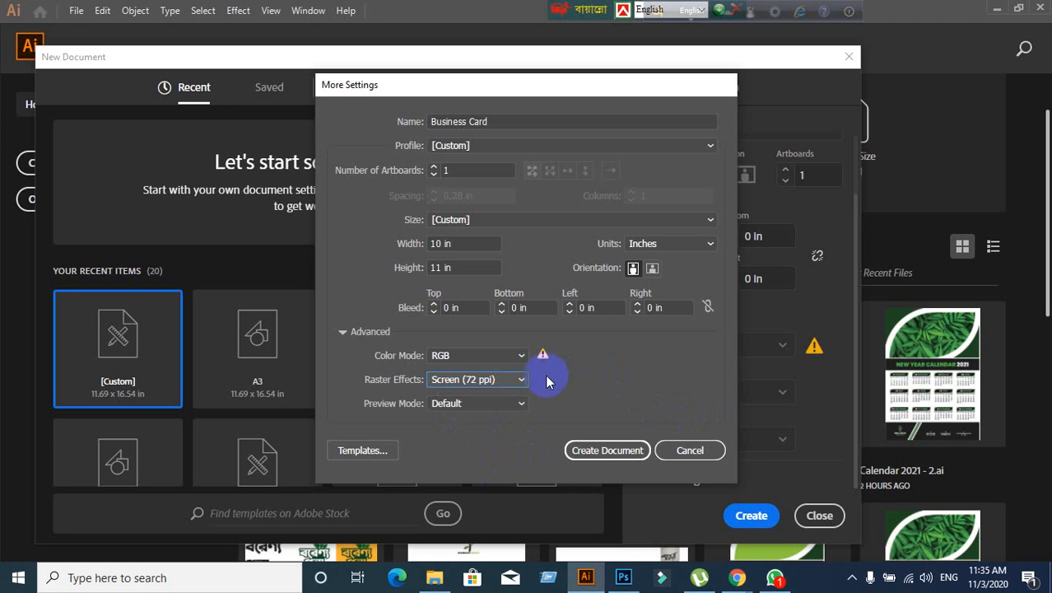
{"action": "left_click", "coordinate": [523, 385]}
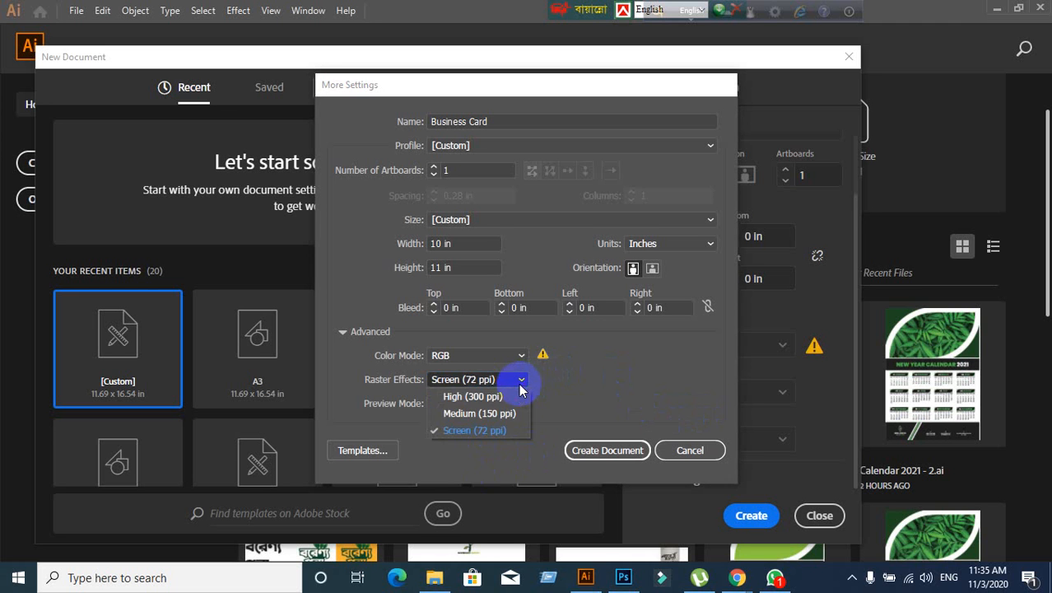
{"action": "left_click", "coordinate": [515, 396]}
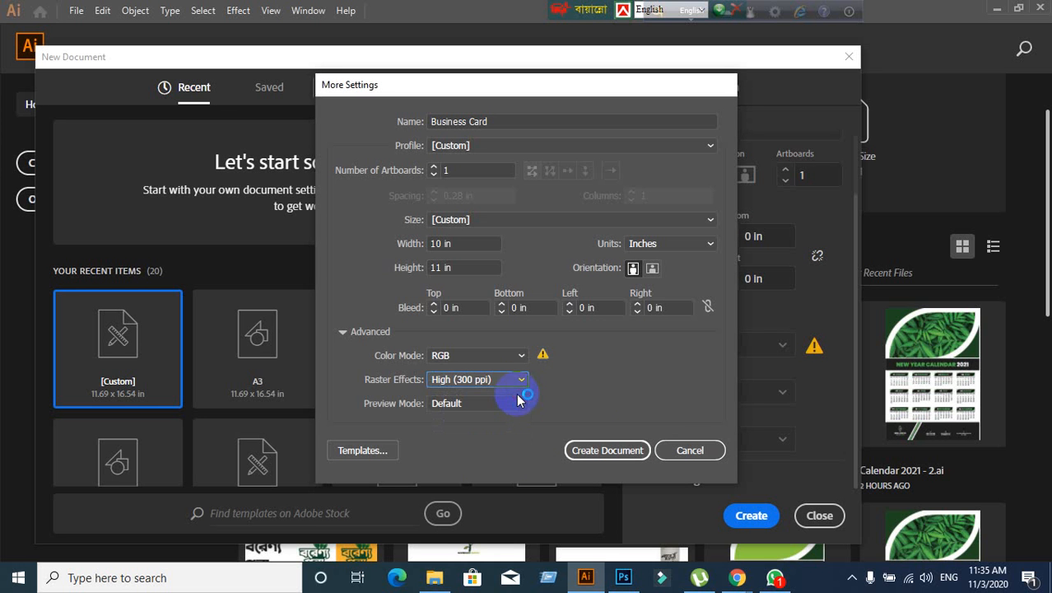
{"action": "left_click", "coordinate": [690, 450]}
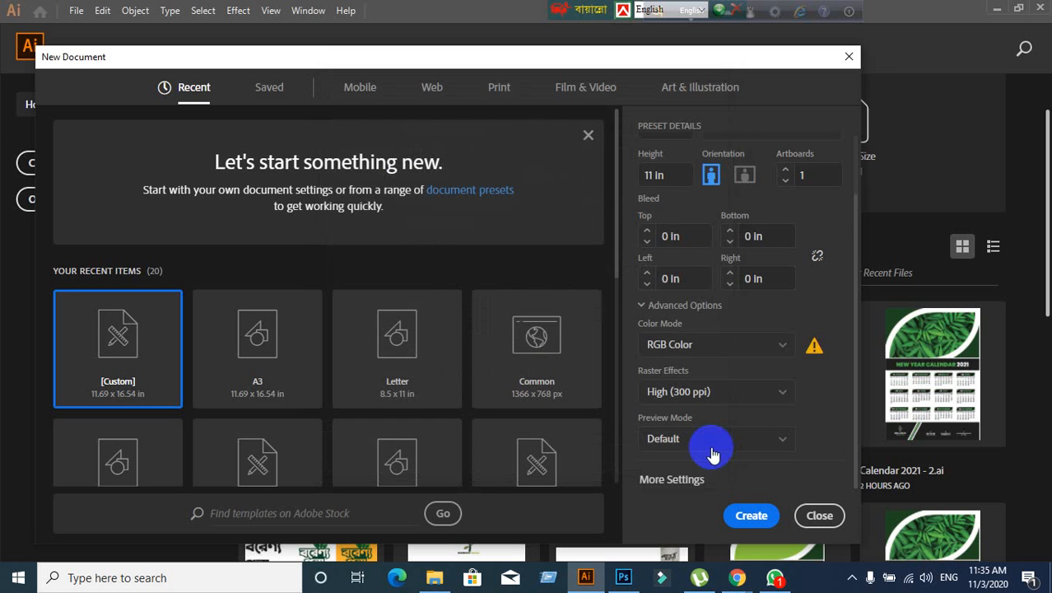
{"action": "mouse_move", "coordinate": [739, 580]}
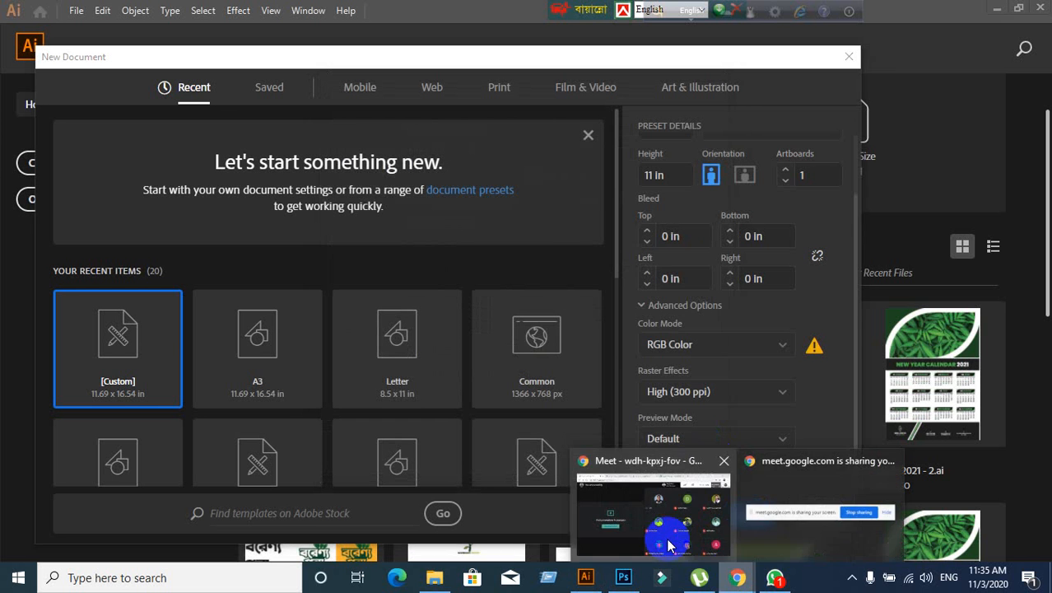
- Return to the Google Meet presenting view, then bring up the WhatsApp chats
{"action": "left_click", "coordinate": [630, 555]}
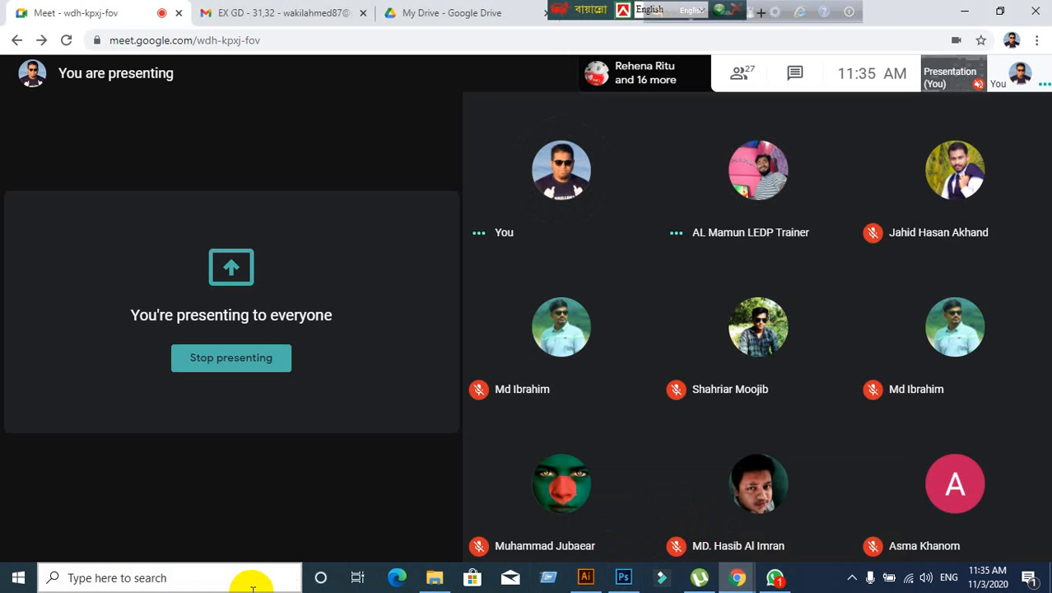
{"action": "mouse_move", "coordinate": [222, 460]}
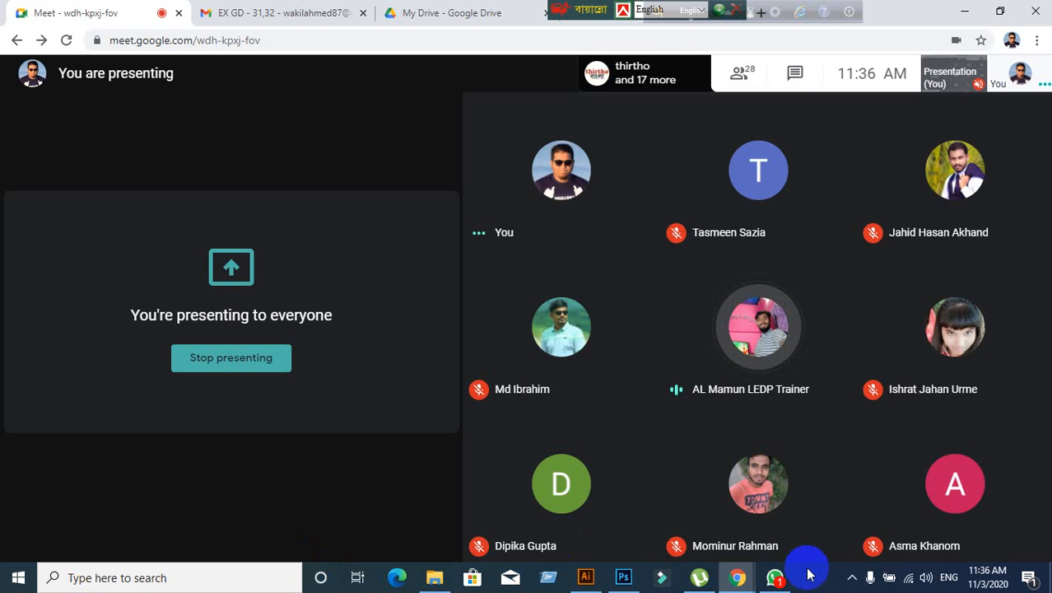
{"action": "left_click", "coordinate": [778, 579]}
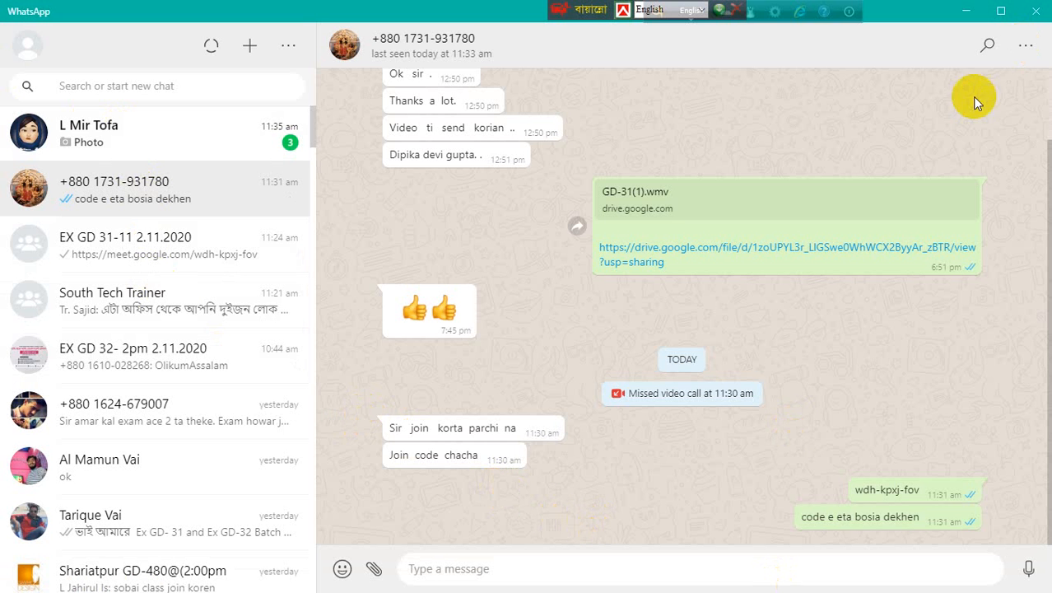
{"action": "left_click", "coordinate": [952, 18]}
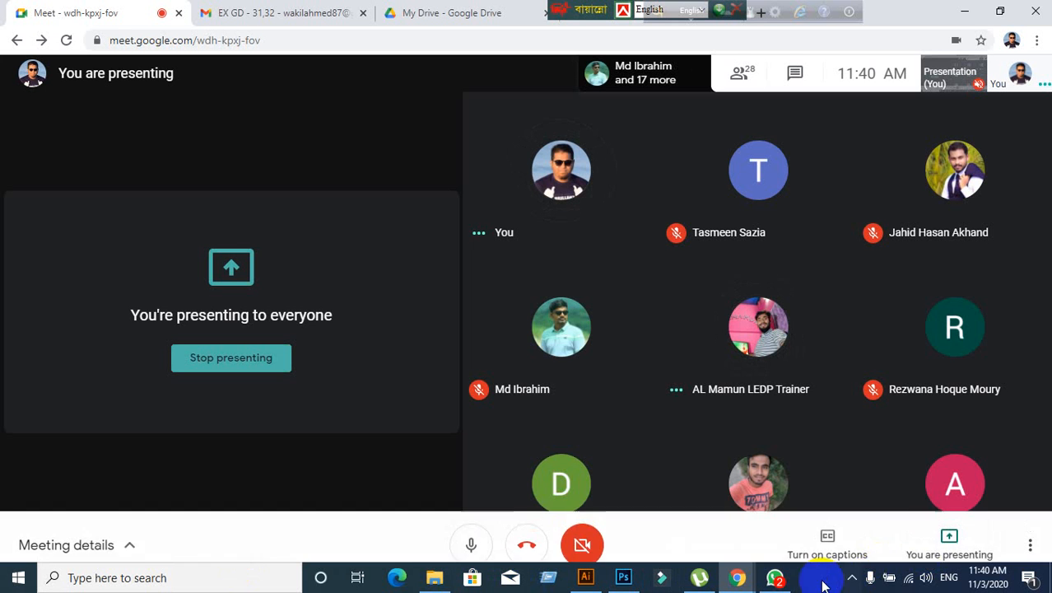
{"action": "left_click", "coordinate": [774, 579]}
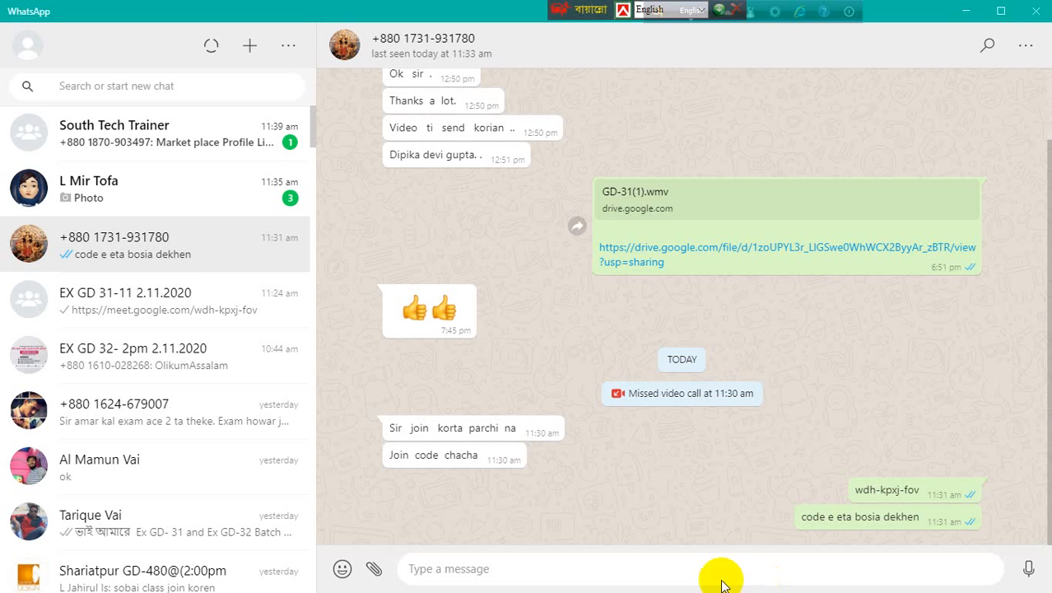
{"action": "left_click", "coordinate": [966, 16]}
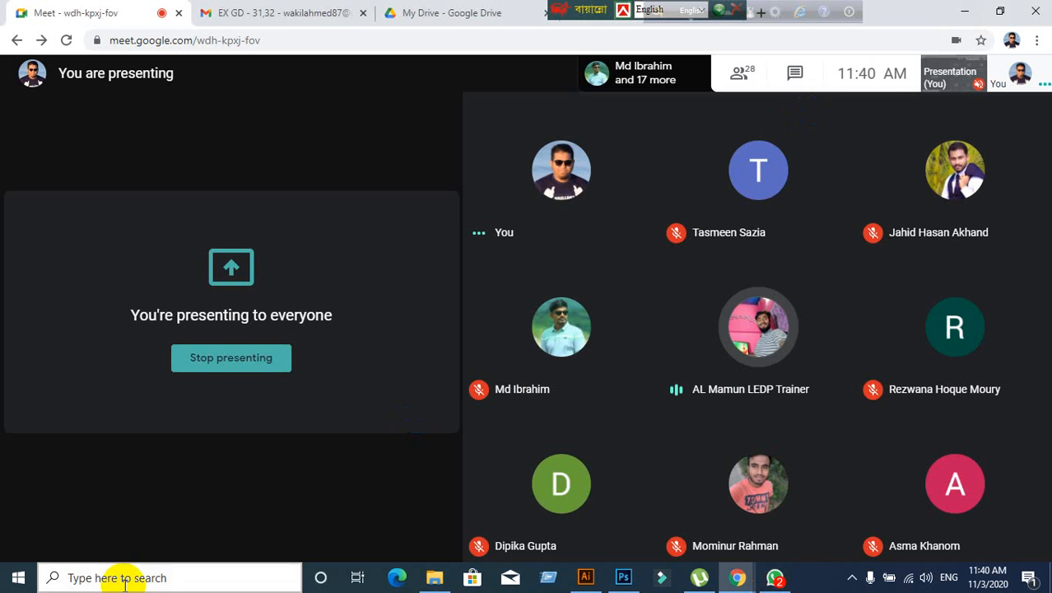
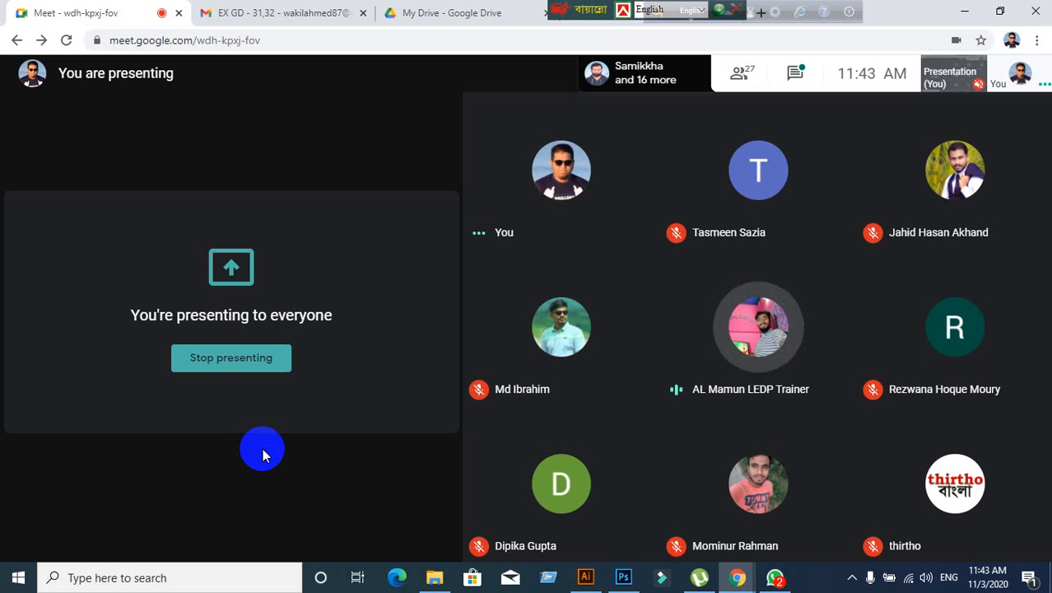
- Open the WhatsApp chat window briefly, then hide it and return to the meeting
{"action": "left_click", "coordinate": [777, 578]}
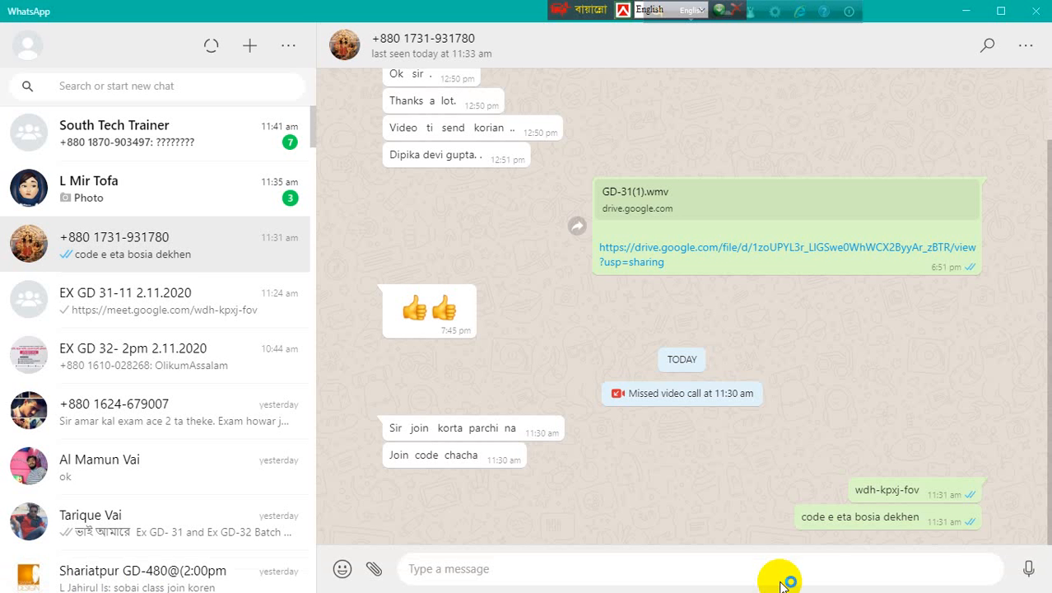
{"action": "left_click", "coordinate": [968, 13]}
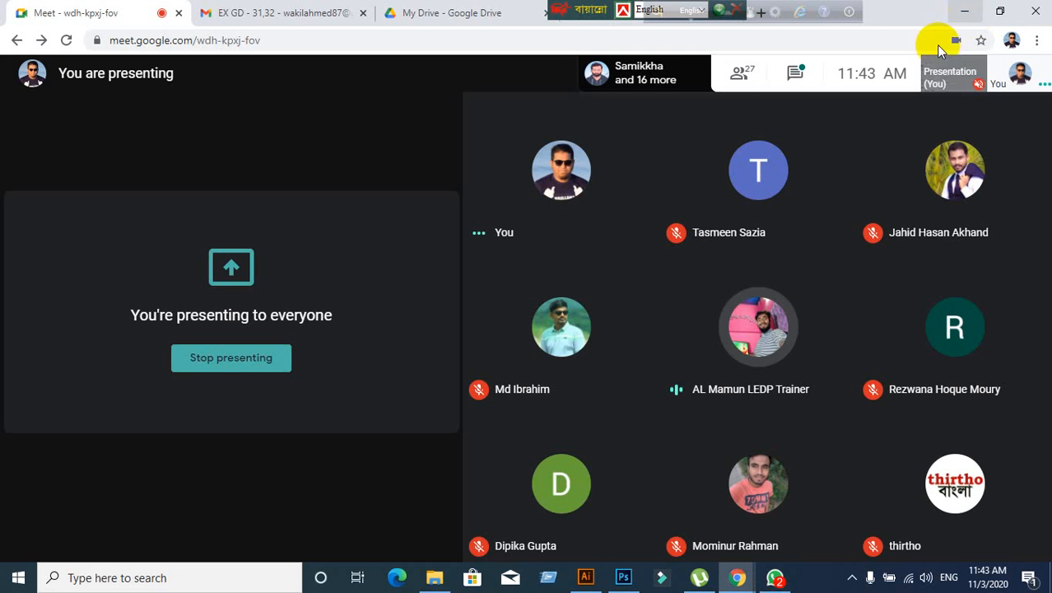
{"action": "left_click", "coordinate": [23, 585]}
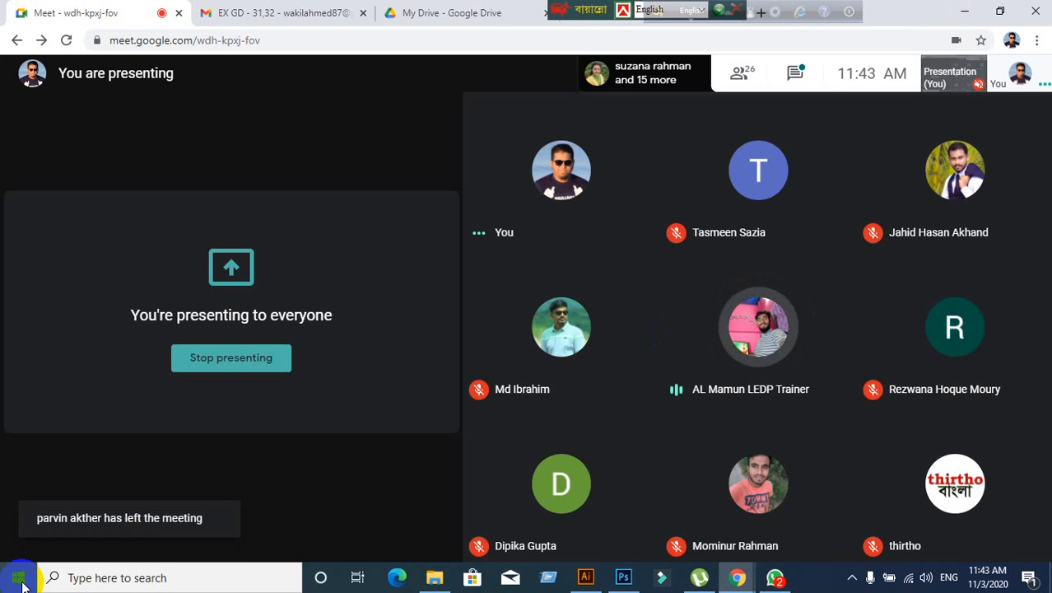
{"action": "left_click", "coordinate": [22, 585]}
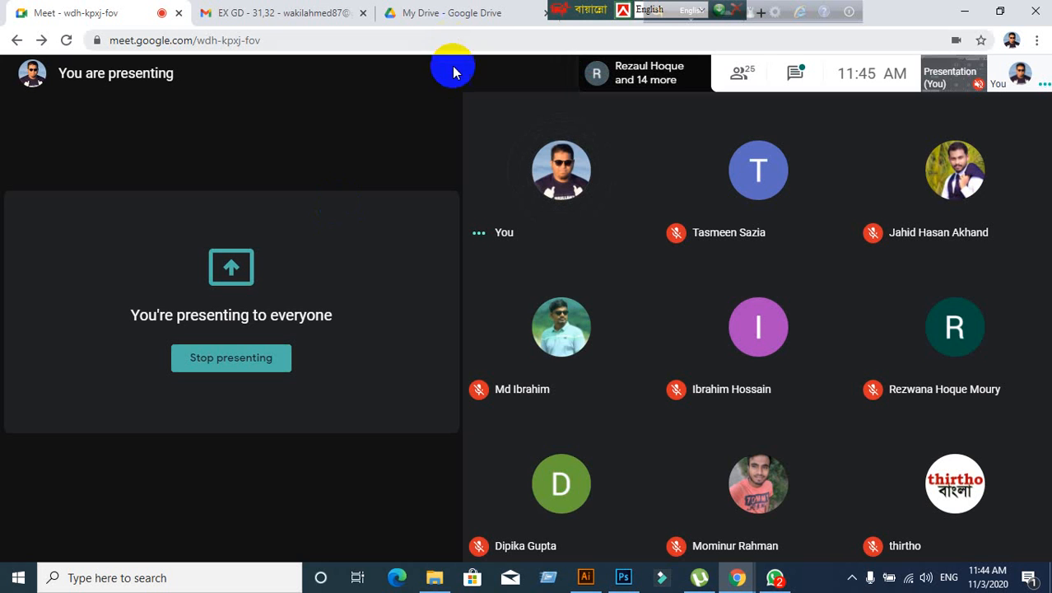
- Move the Bijoy and English keyboard bars aside and bring Illustrator to the front
{"action": "left_click_drag", "start_coordinate": [581, 10], "coordinate": [917, 10]}
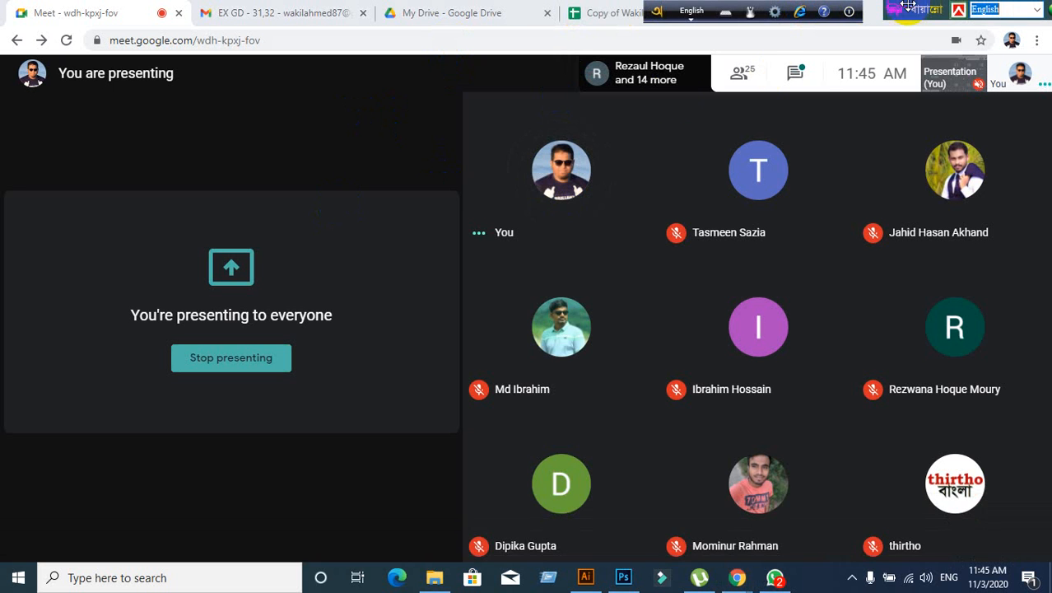
{"action": "left_click_drag", "start_coordinate": [660, 14], "coordinate": [971, 14]}
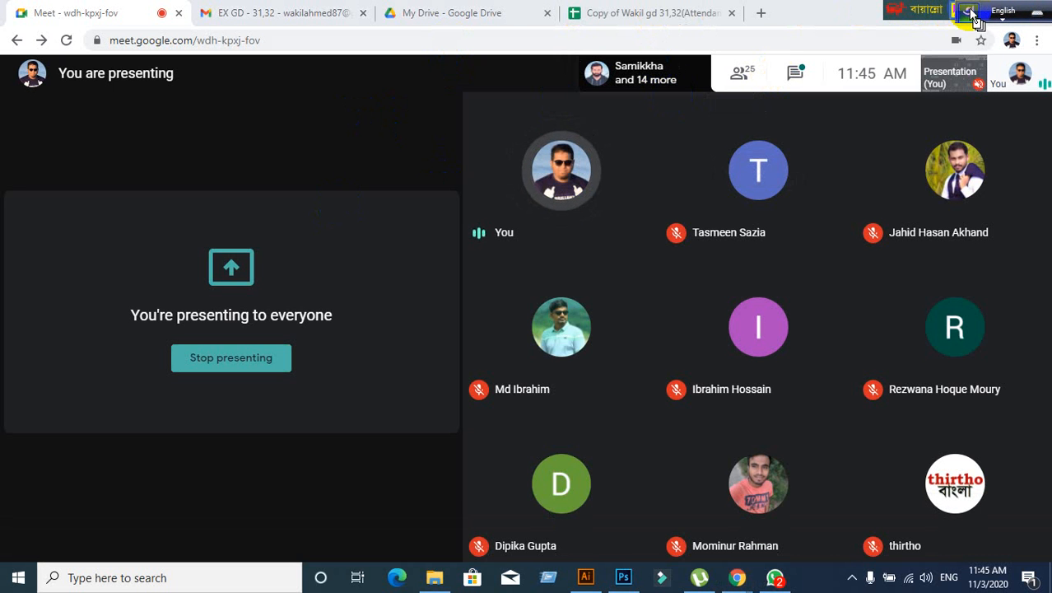
{"action": "mouse_move", "coordinate": [887, 6]}
{"action": "left_mouse_down"}
{"action": "mouse_move", "coordinate": [842, 10]}
{"action": "mouse_move", "coordinate": [893, 9]}
{"action": "left_mouse_up"}
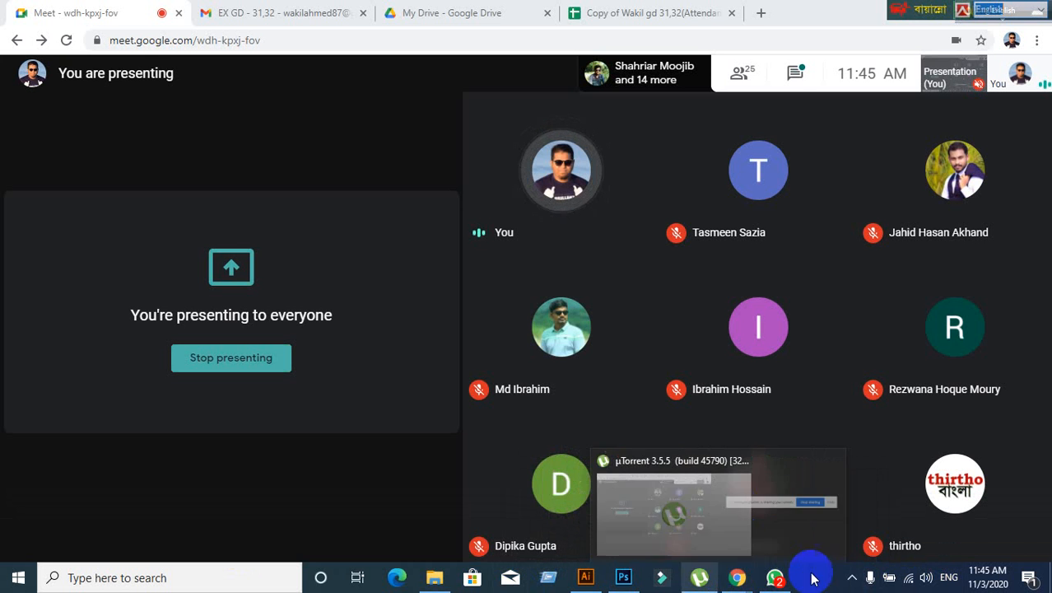
{"action": "mouse_move", "coordinate": [591, 580]}
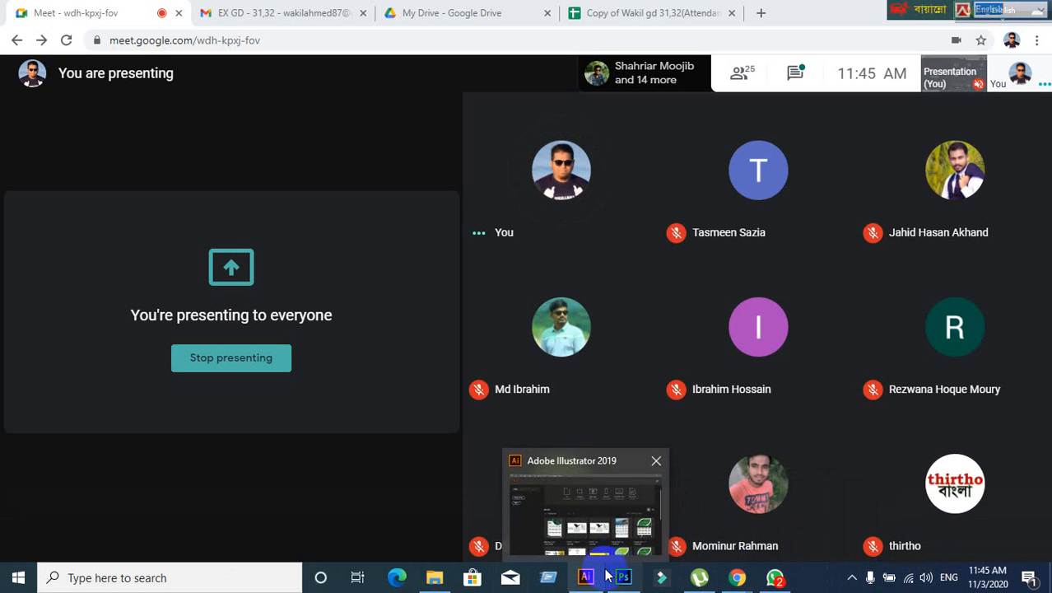
{"action": "left_click", "coordinate": [590, 580]}
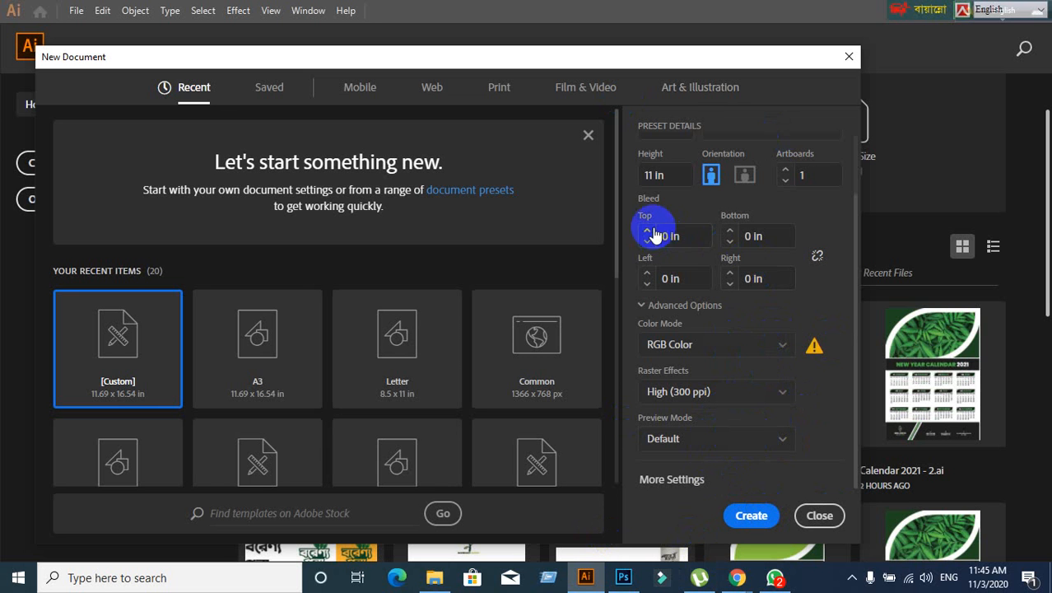
- Set raster effects to Screen (72 ppi) and keep preview mode at Default
{"action": "left_click", "coordinate": [723, 401]}
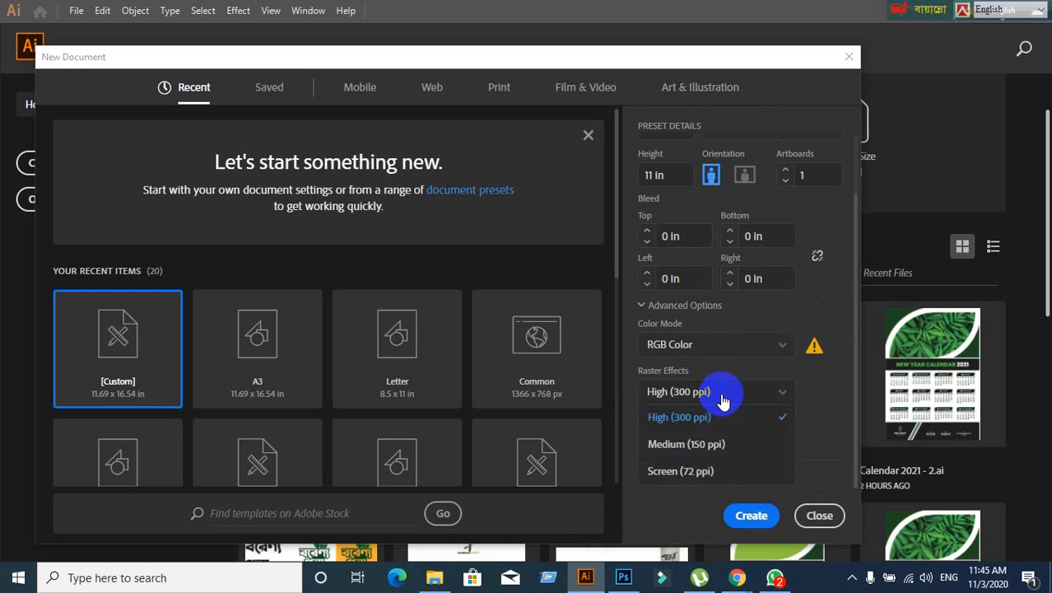
{"action": "left_click", "coordinate": [723, 401]}
{"action": "left_click", "coordinate": [723, 401]}
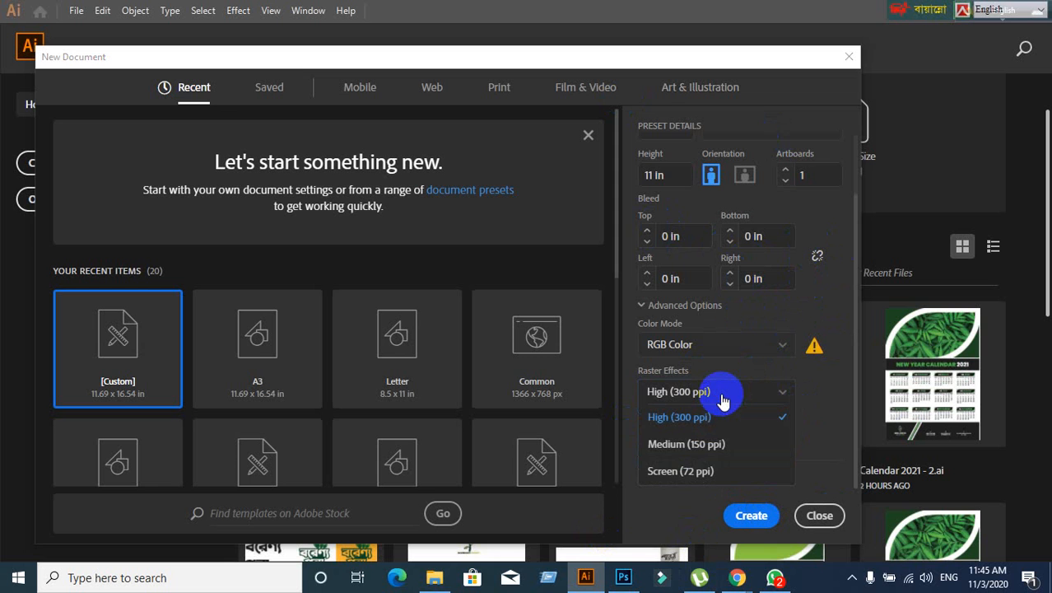
{"action": "left_click", "coordinate": [702, 472]}
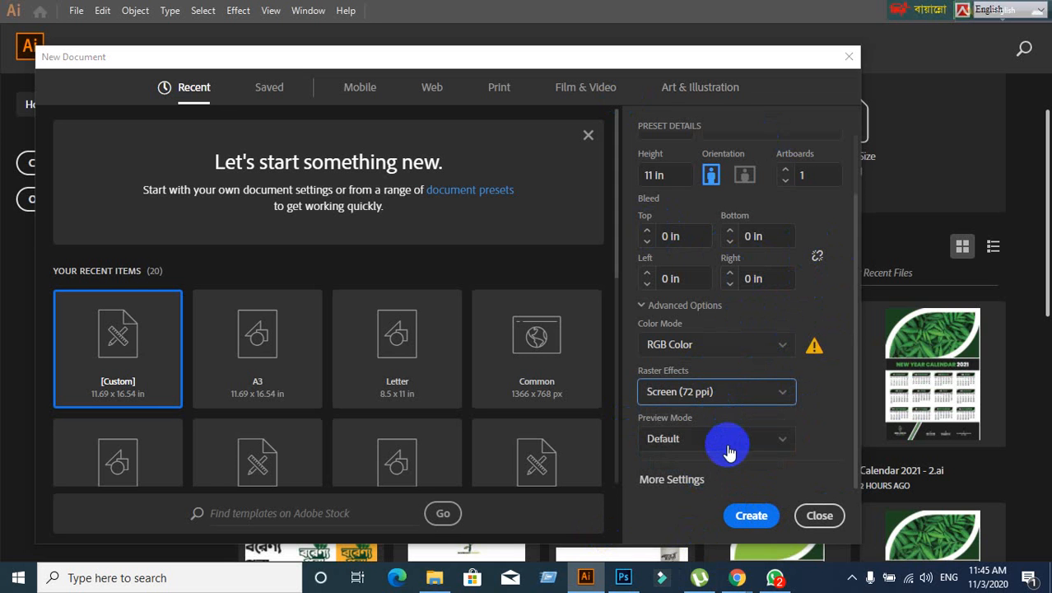
{"action": "left_click", "coordinate": [731, 441]}
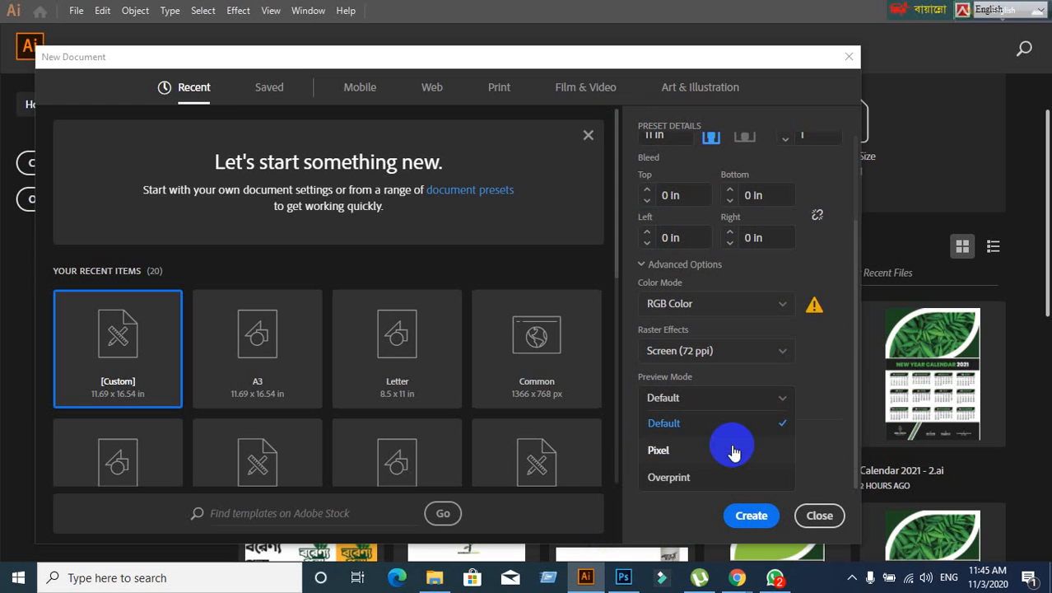
{"action": "left_click", "coordinate": [756, 399]}
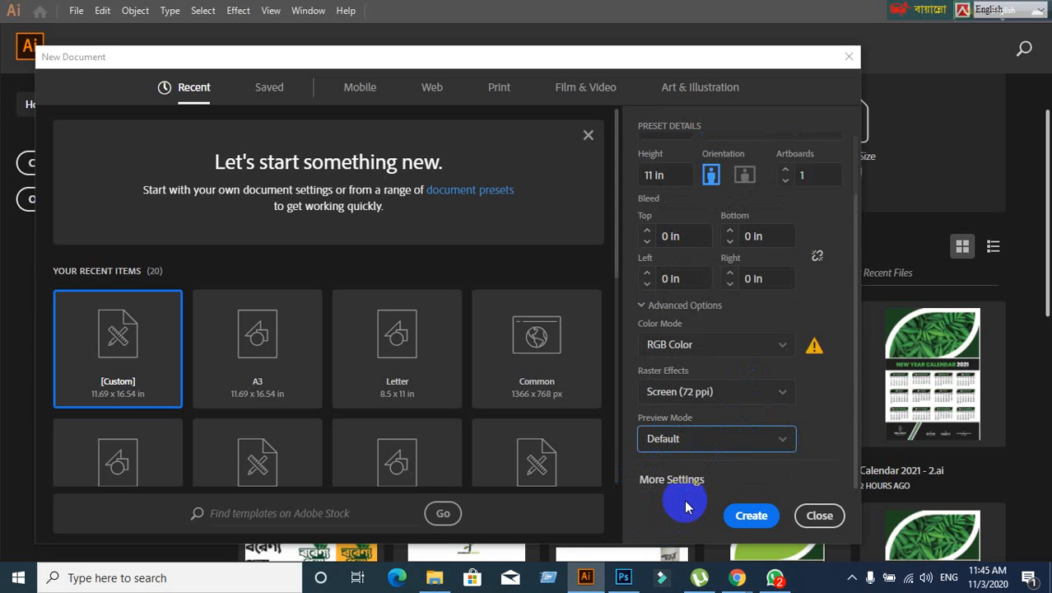
- In More Settings, switch colour mode to CMYK and raster effects to High (300 ppi)
{"action": "left_click", "coordinate": [704, 480]}
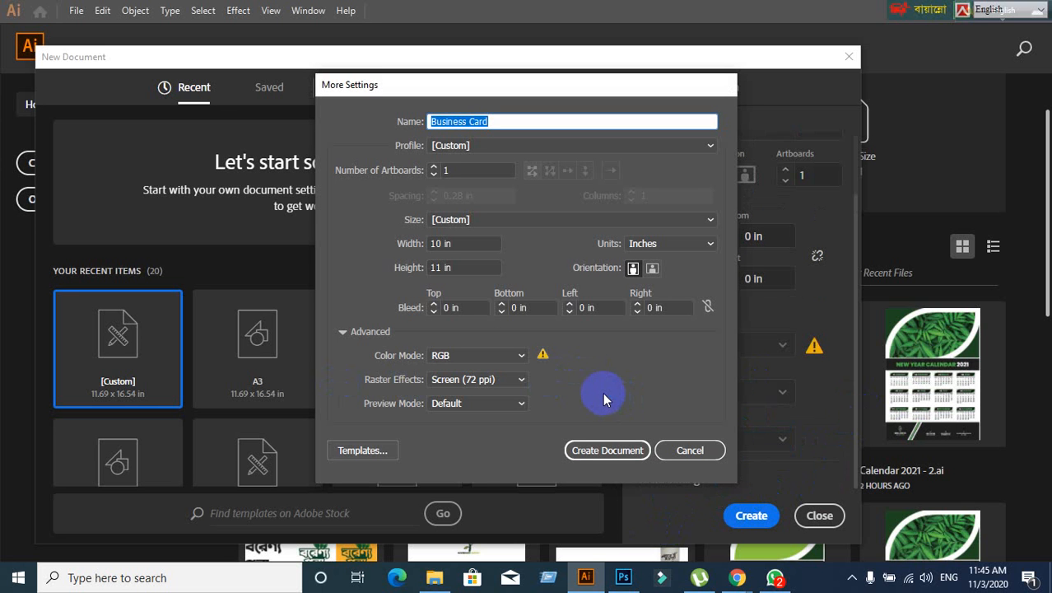
{"action": "left_click", "coordinate": [520, 355]}
{"action": "left_click", "coordinate": [456, 373]}
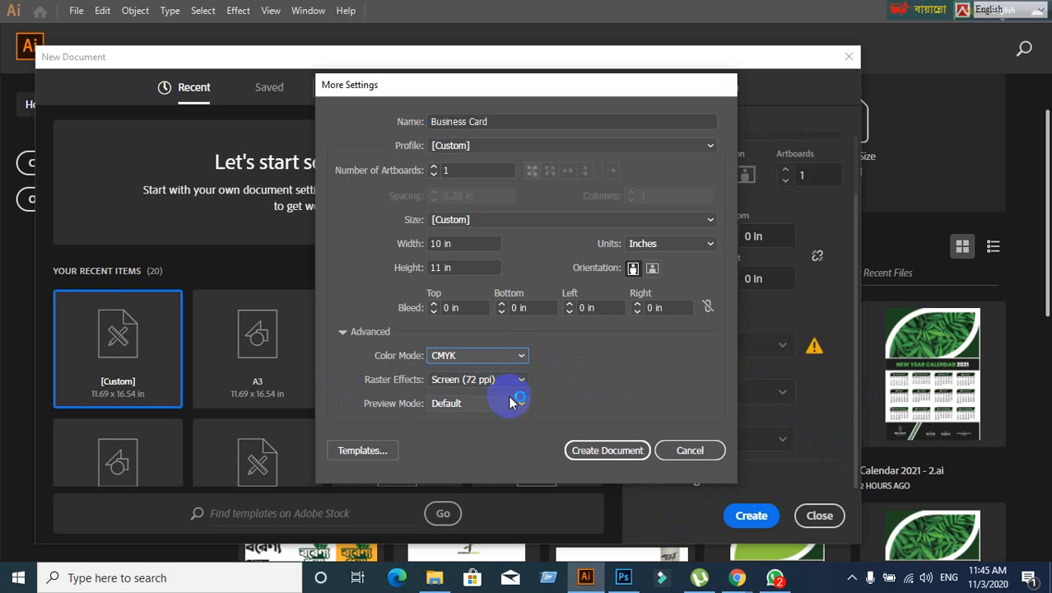
{"action": "left_click", "coordinate": [522, 379]}
{"action": "left_click", "coordinate": [492, 396]}
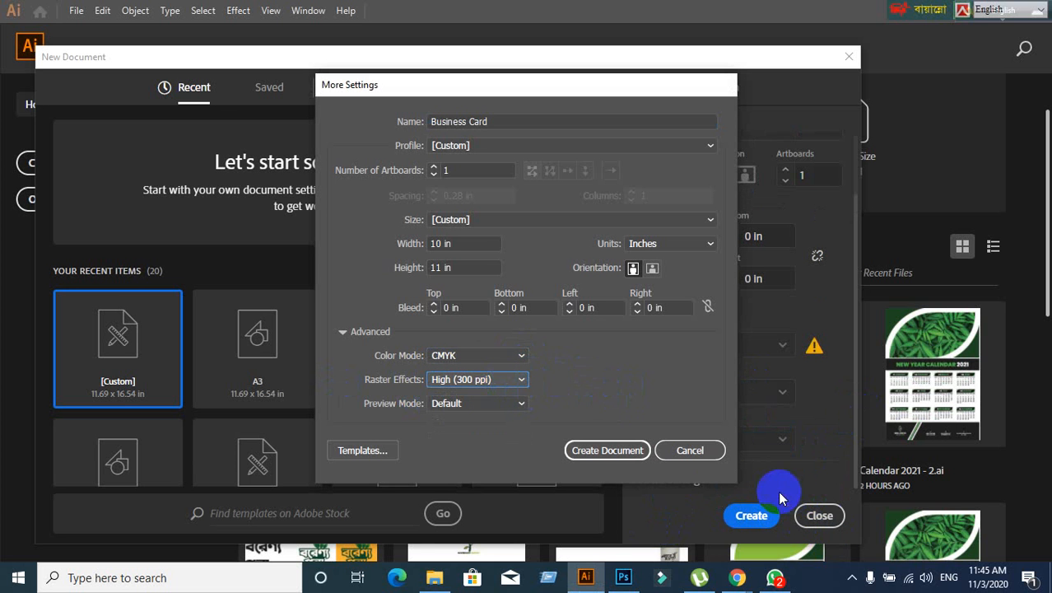
- Discard those settings, close the dialog and start a fresh new-document setup
{"action": "left_click", "coordinate": [692, 452]}
{"action": "left_click", "coordinate": [819, 519]}
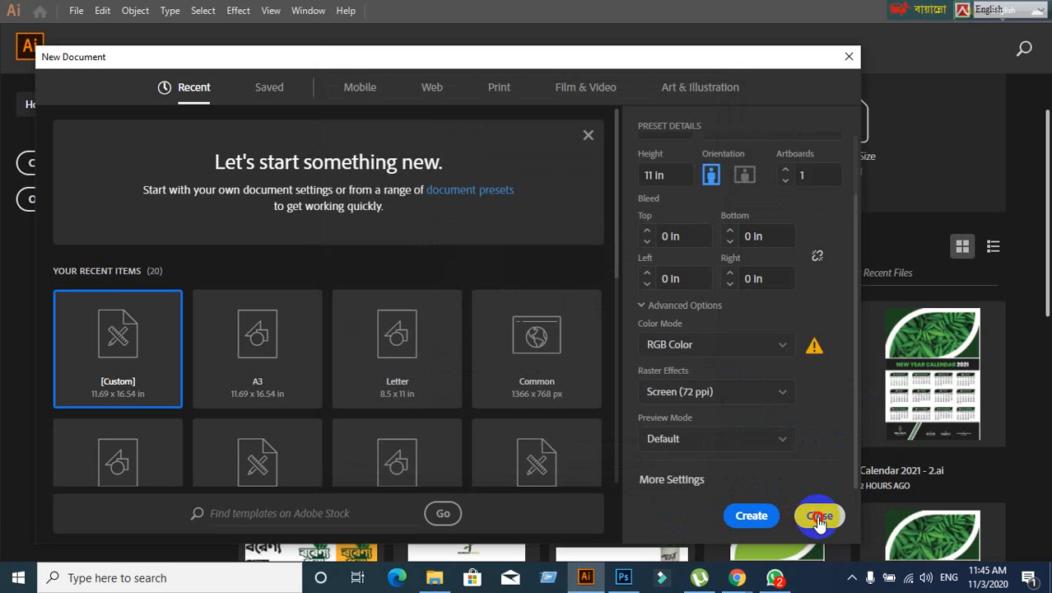
{"action": "left_click", "coordinate": [76, 181]}
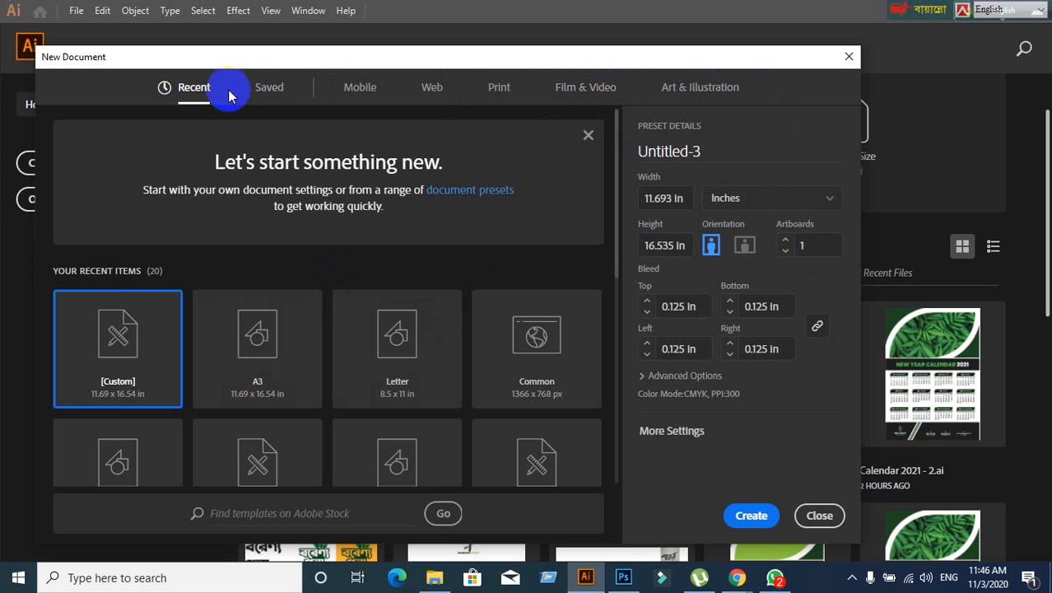
- Show the blank Print presets measured in inches
{"action": "left_click", "coordinate": [498, 88]}
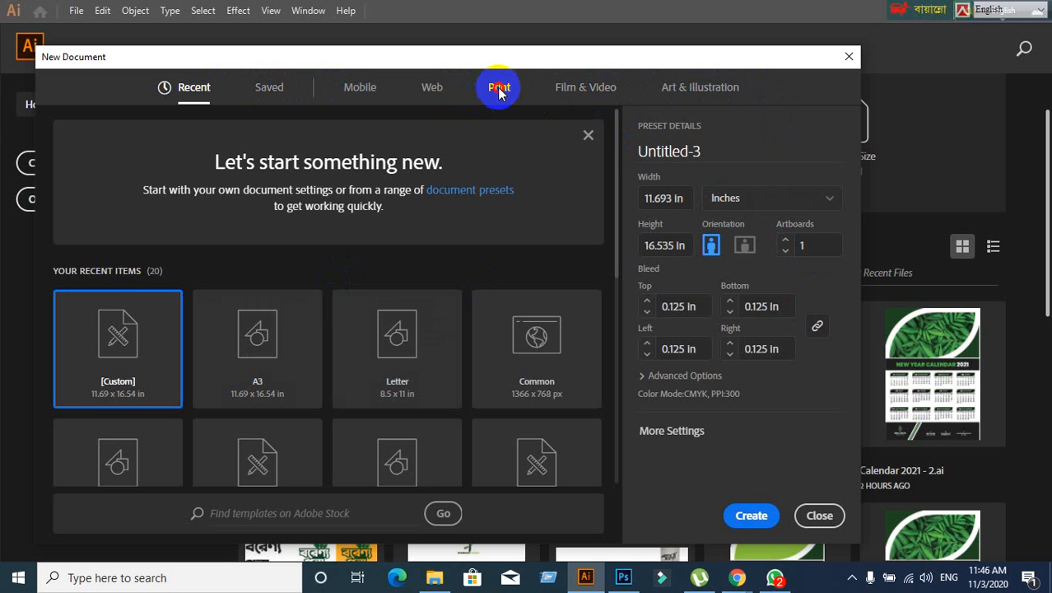
{"action": "left_click", "coordinate": [819, 200]}
{"action": "left_click", "coordinate": [728, 278]}
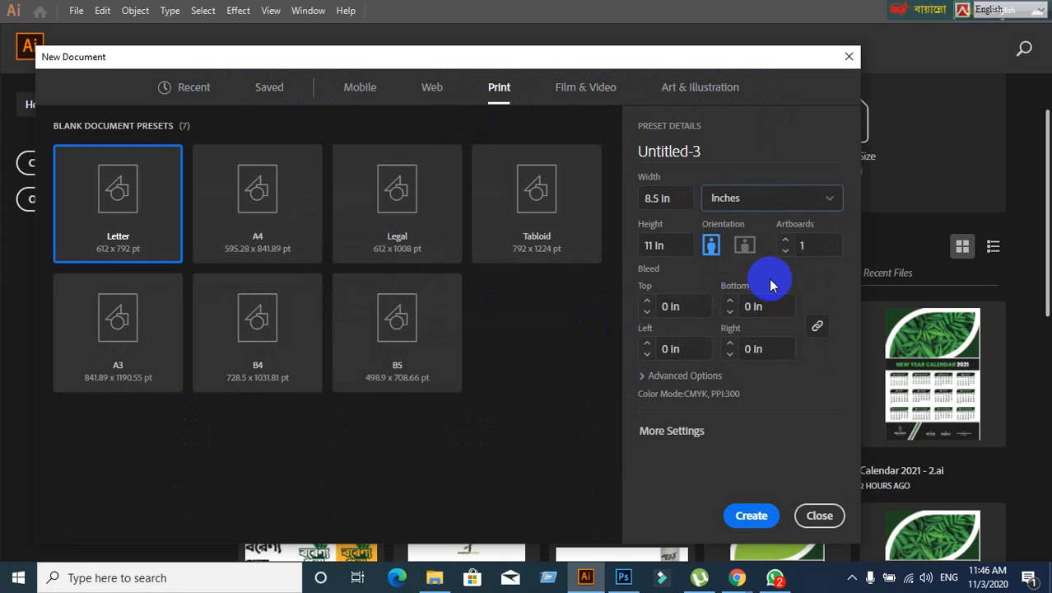
- Try the Legal page size in More Settings, then cancel it
{"action": "left_click", "coordinate": [707, 428]}
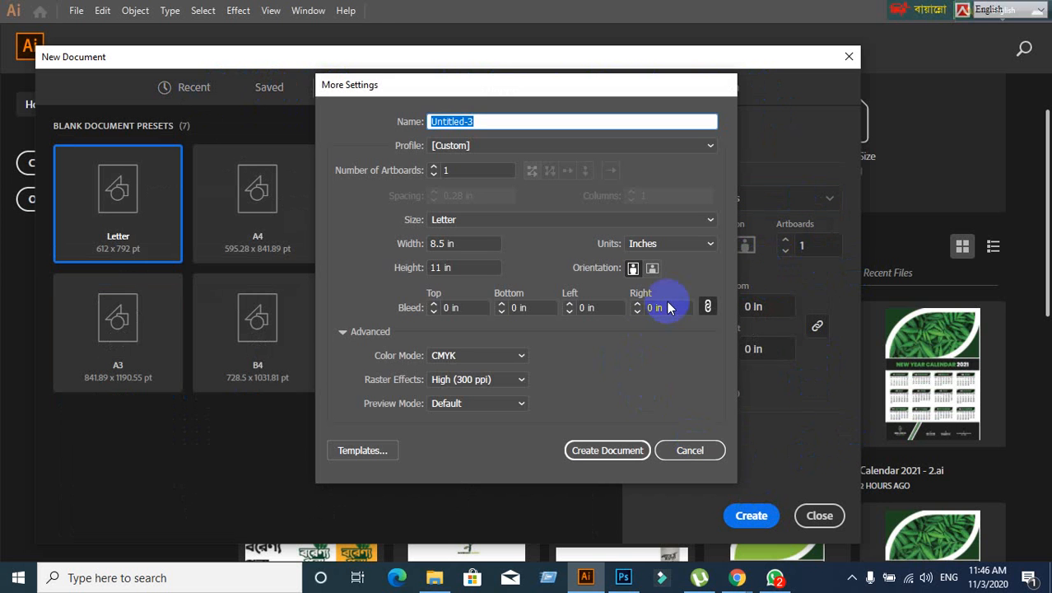
{"action": "left_click", "coordinate": [691, 224]}
{"action": "left_click", "coordinate": [474, 291]}
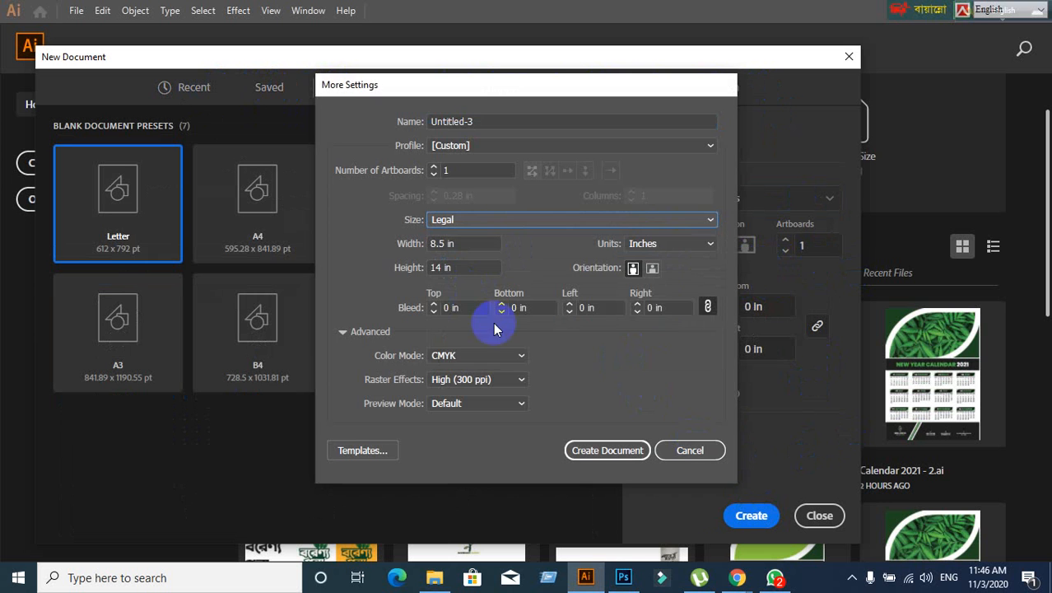
{"action": "left_click", "coordinate": [706, 449]}
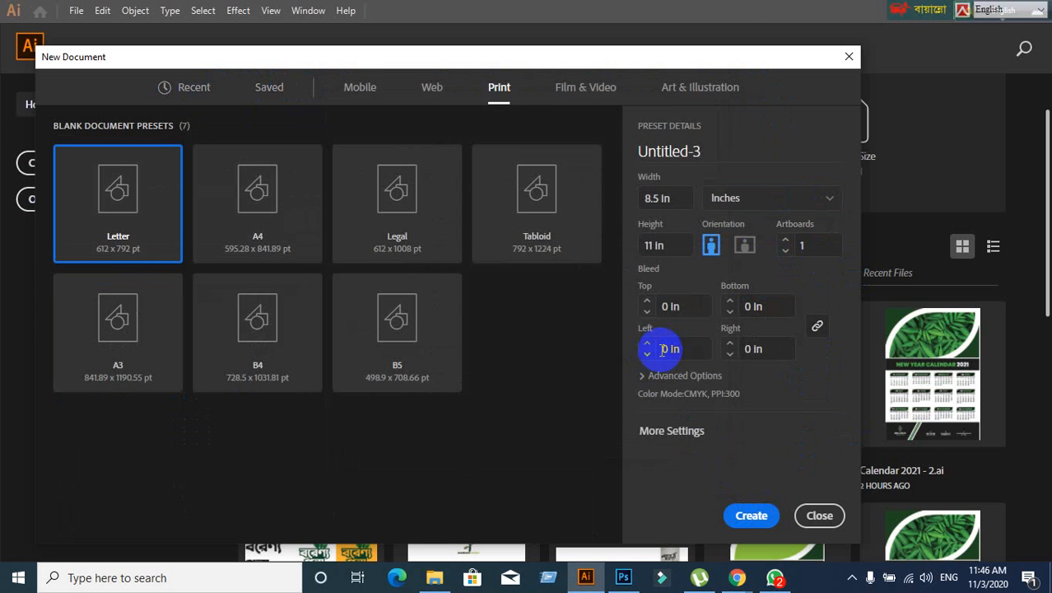
- Expand Advanced Options, set raster effects to Screen (72 ppi), and close the dialog
{"action": "left_click", "coordinate": [670, 384]}
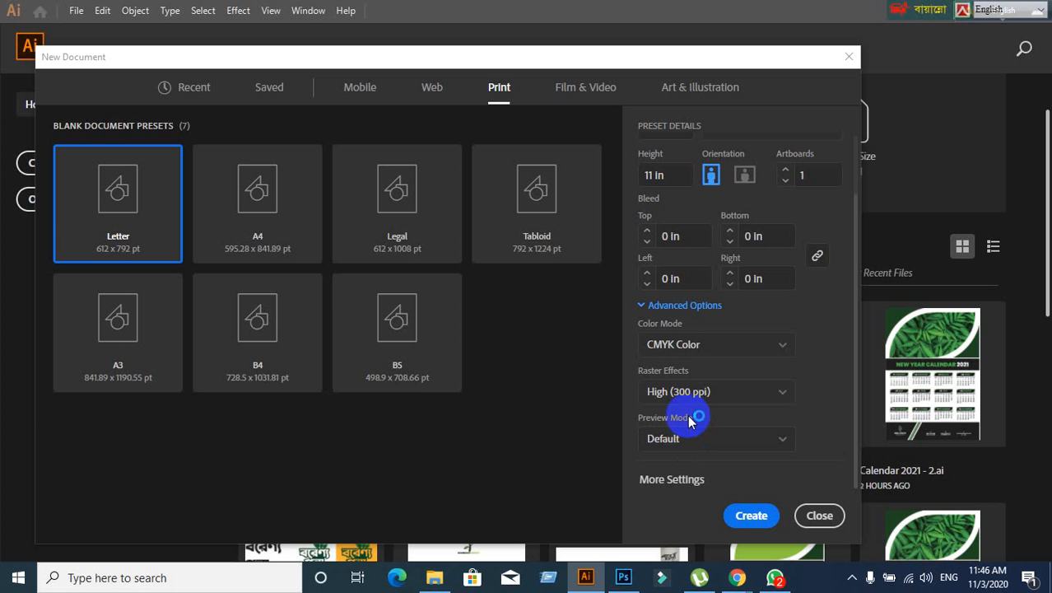
{"action": "left_click", "coordinate": [715, 393]}
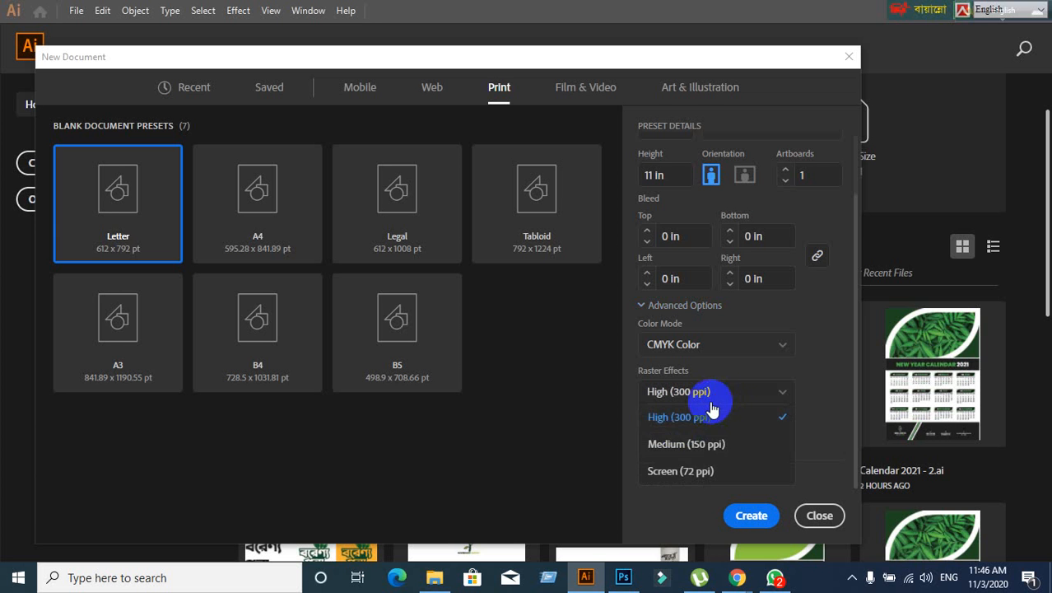
{"action": "left_click", "coordinate": [683, 473]}
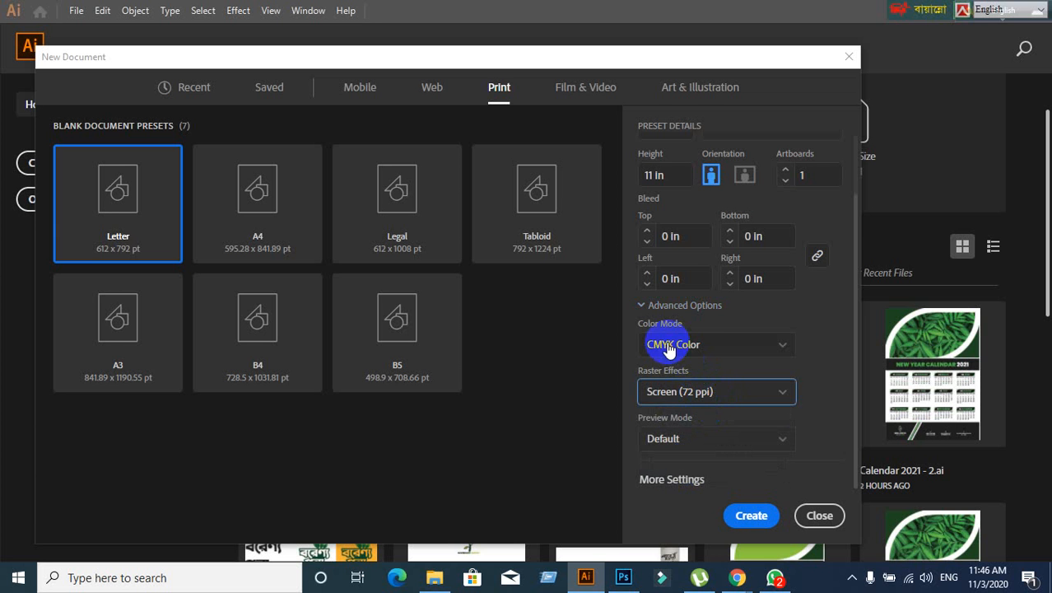
{"action": "left_click", "coordinate": [820, 516]}
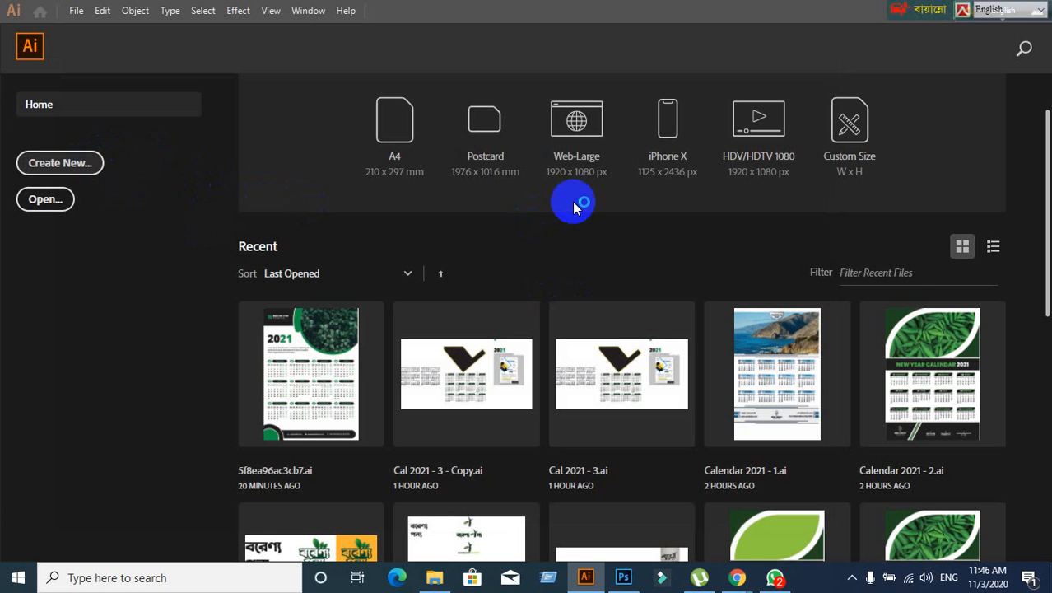
- Open a new document setup with Ctrl+N, view the Web presets and advanced options, then close it
{"action": "key", "text": "ctrl+n"}
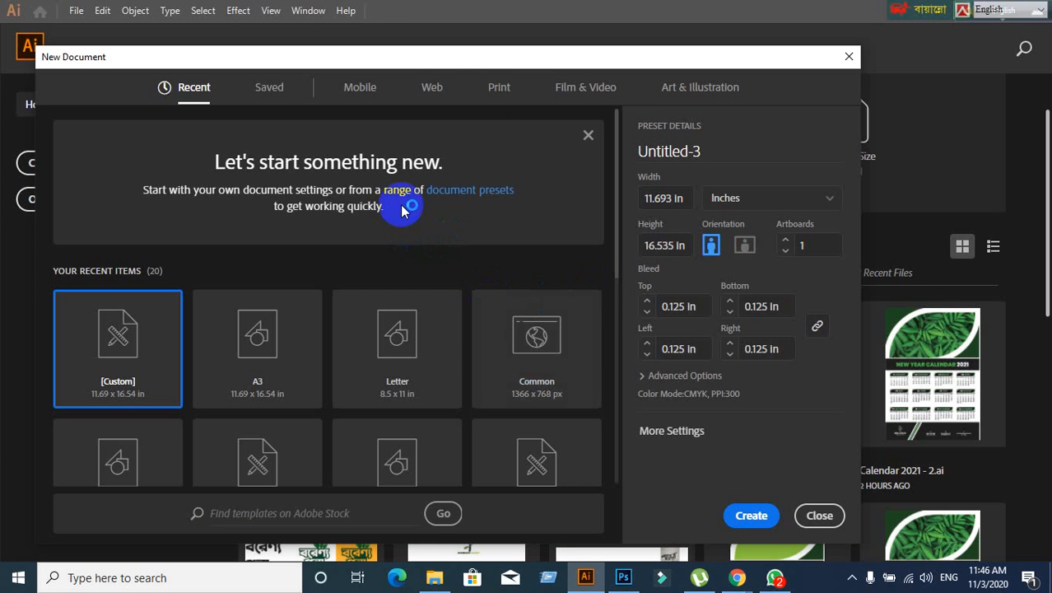
{"action": "left_click", "coordinate": [433, 91]}
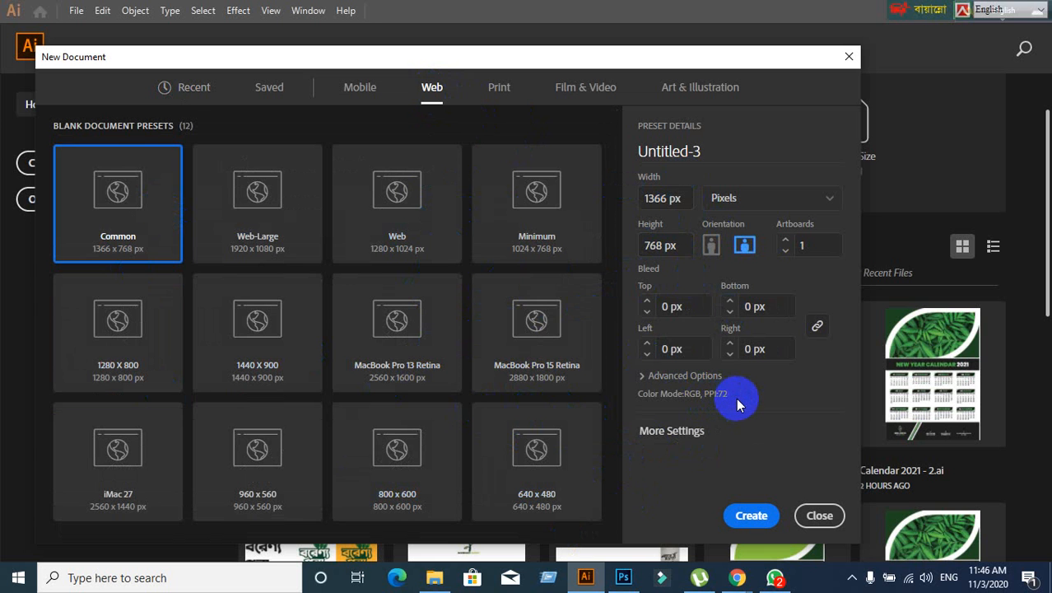
{"action": "left_click", "coordinate": [671, 384]}
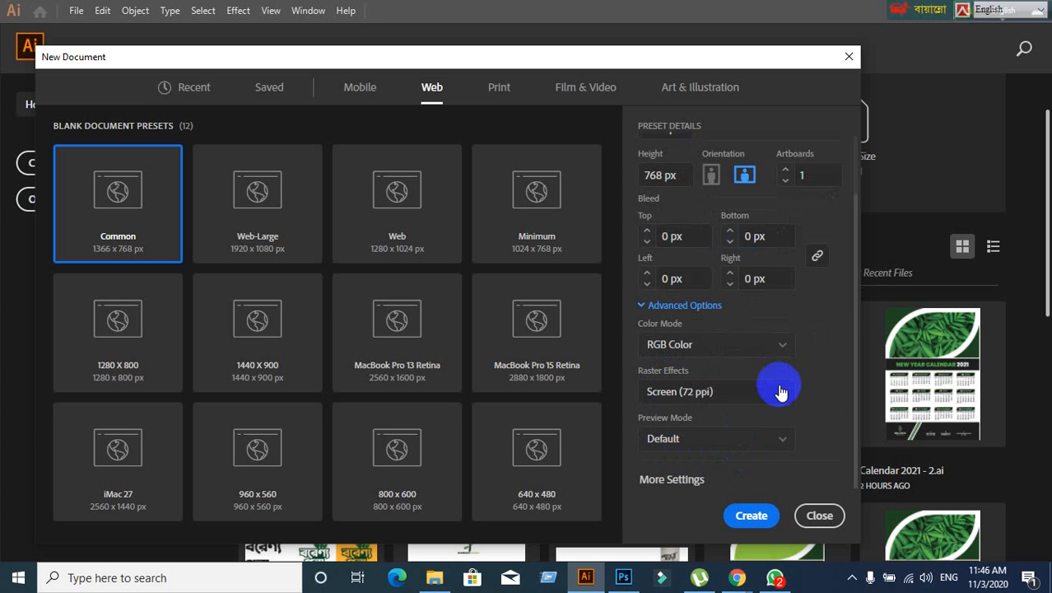
{"action": "left_click", "coordinate": [827, 516]}
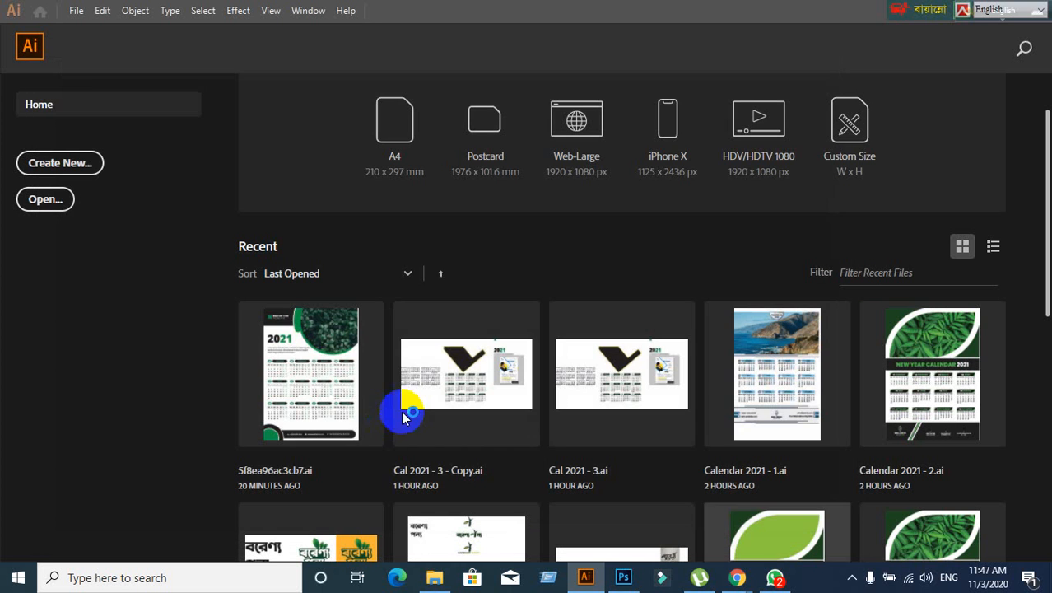
- Restart the setup and create the Common 1366 × 768 px web document
{"action": "left_click", "coordinate": [58, 164]}
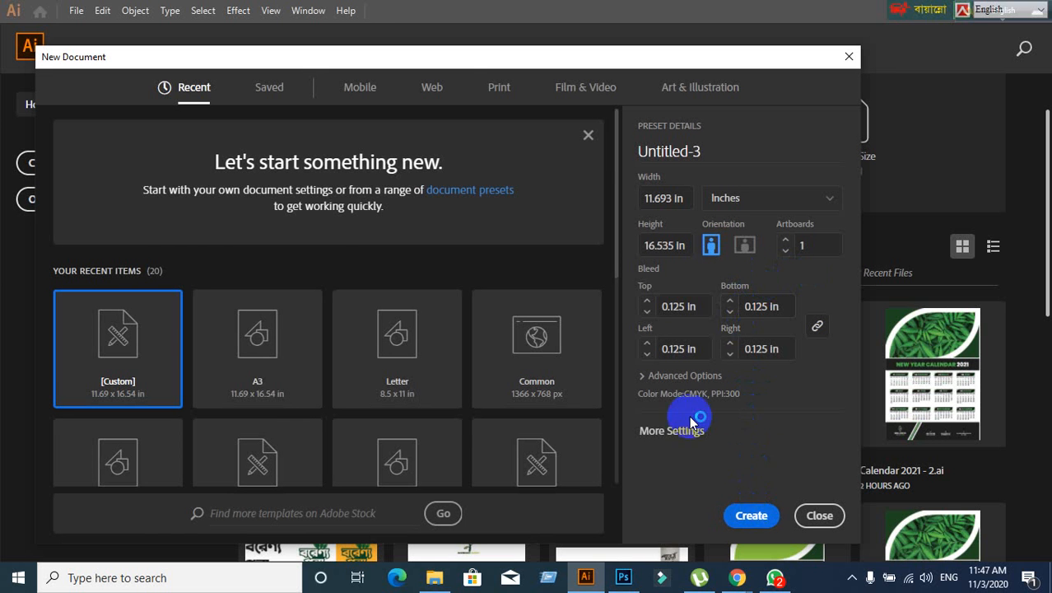
{"action": "left_click", "coordinate": [434, 89]}
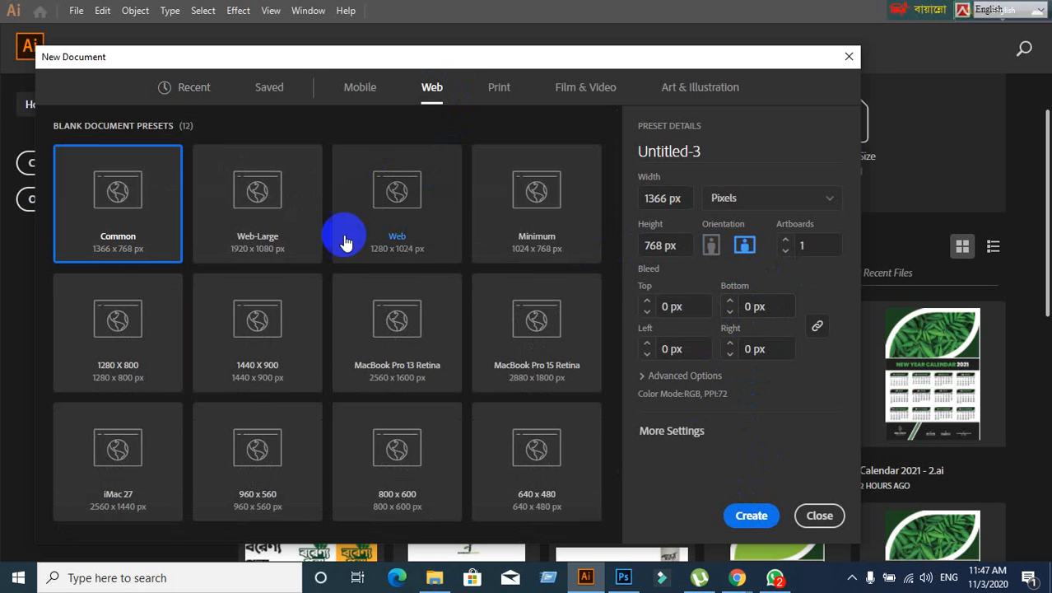
{"action": "left_click", "coordinate": [675, 311]}
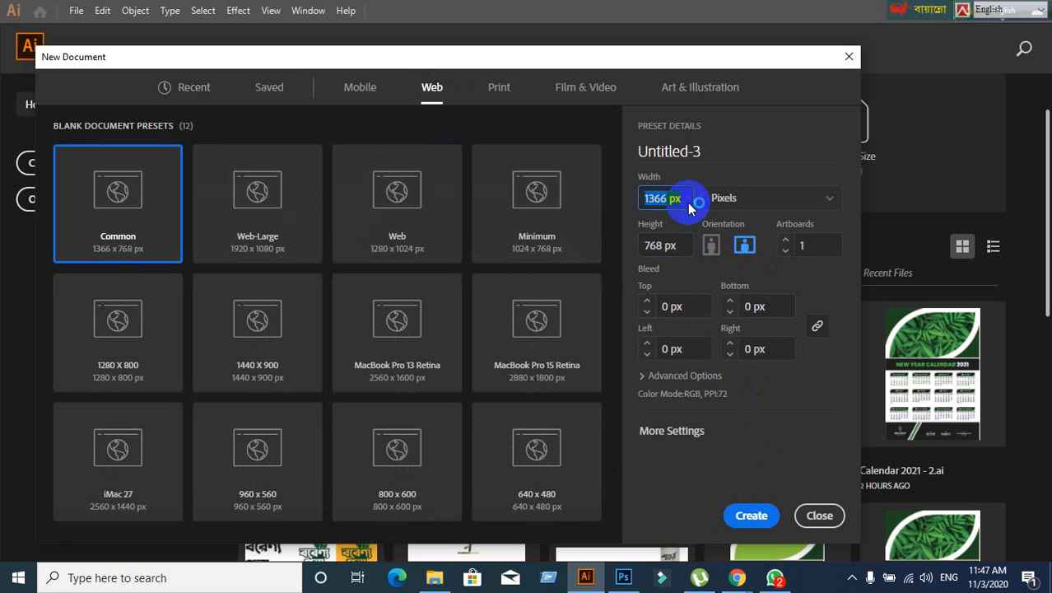
{"action": "left_click", "coordinate": [434, 84]}
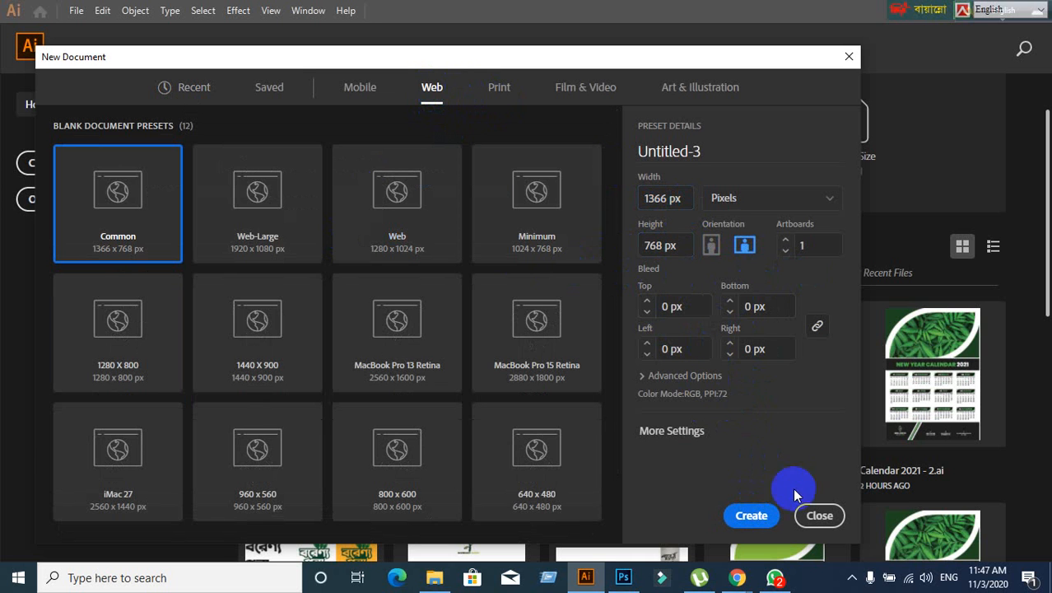
{"action": "left_click", "coordinate": [756, 515]}
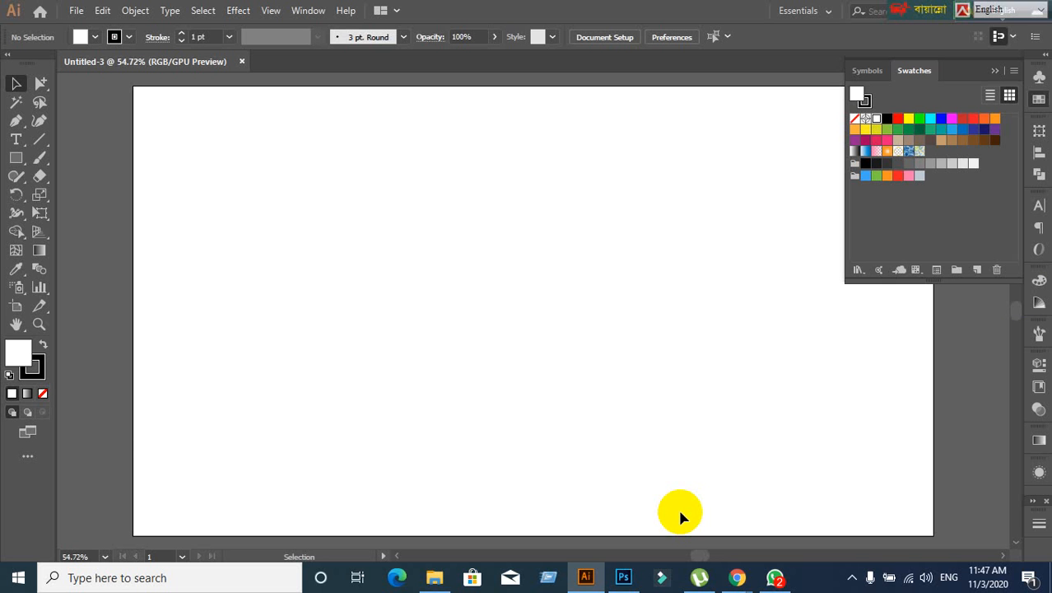
- Turn the Control bar off and back on from the Window menu
{"action": "left_click", "coordinate": [309, 11]}
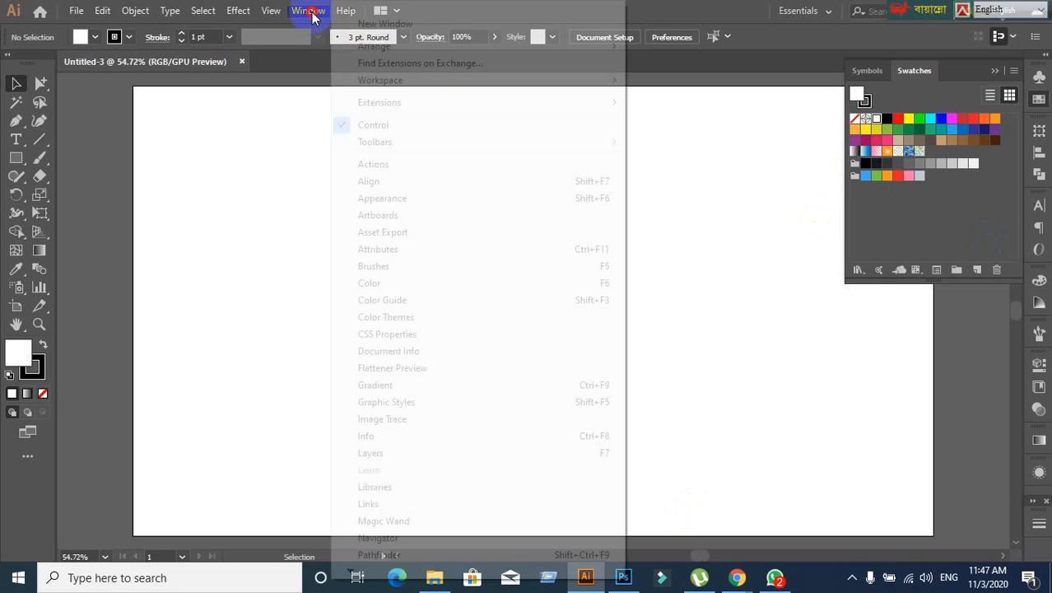
{"action": "left_click", "coordinate": [339, 125]}
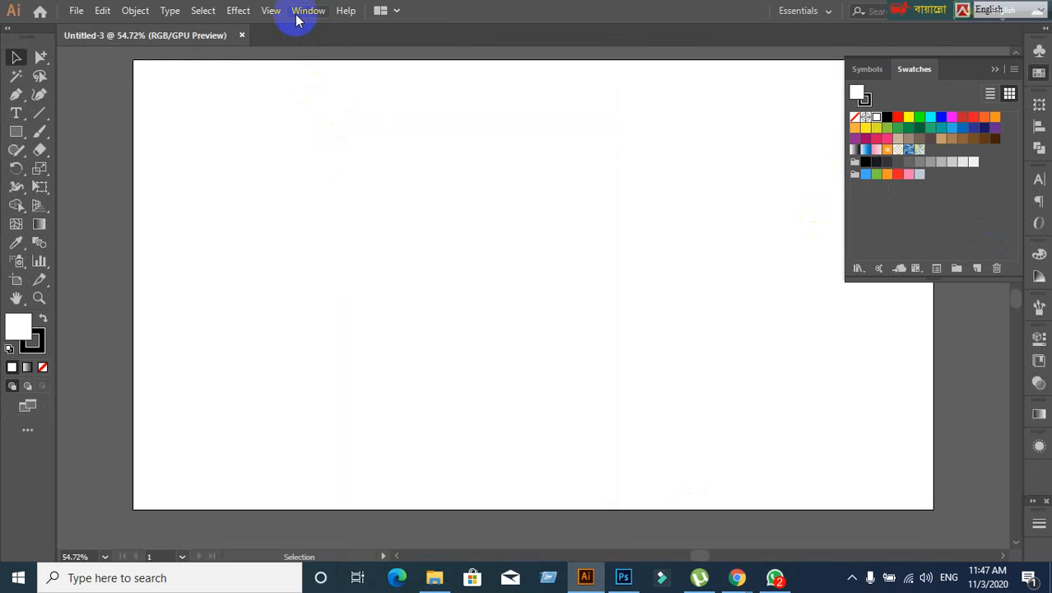
{"action": "left_click", "coordinate": [298, 11]}
{"action": "left_click", "coordinate": [354, 125]}
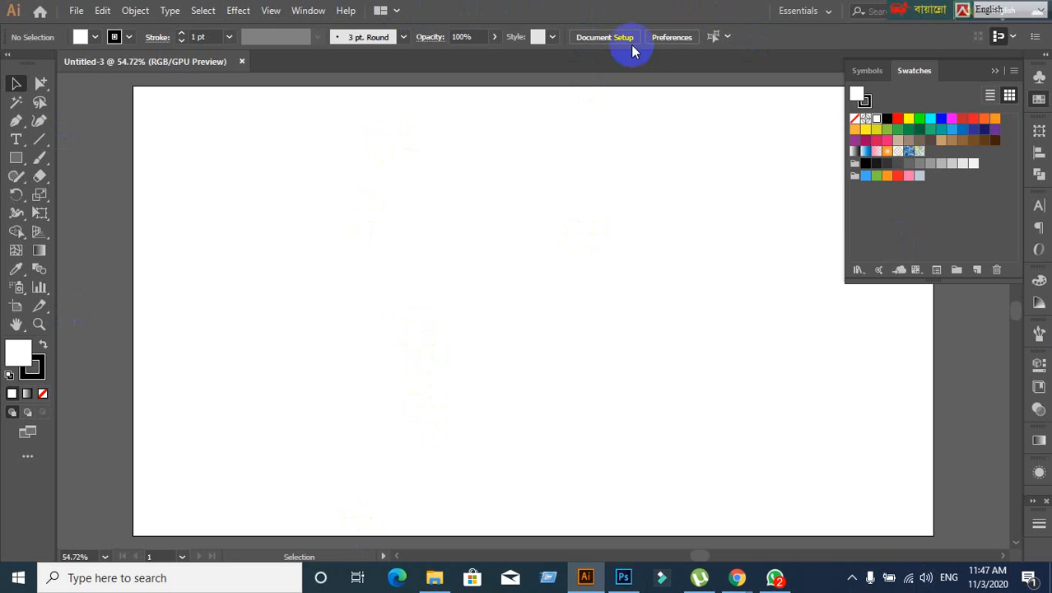
- Browse the File and Object menus without choosing any command
{"action": "left_click", "coordinate": [965, 10]}
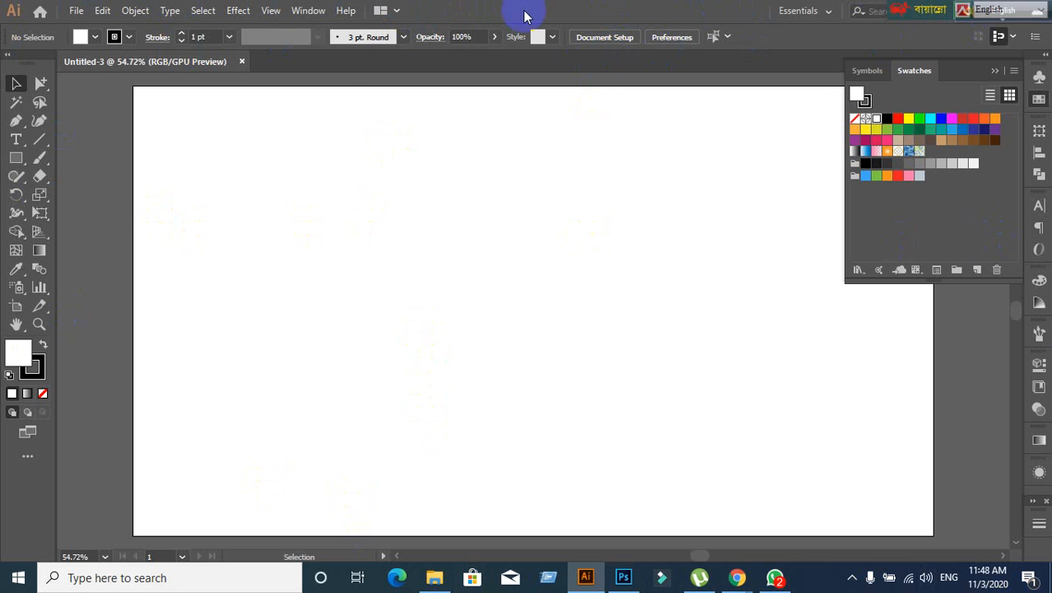
{"action": "left_click", "coordinate": [75, 12]}
{"action": "left_click", "coordinate": [102, 10]}
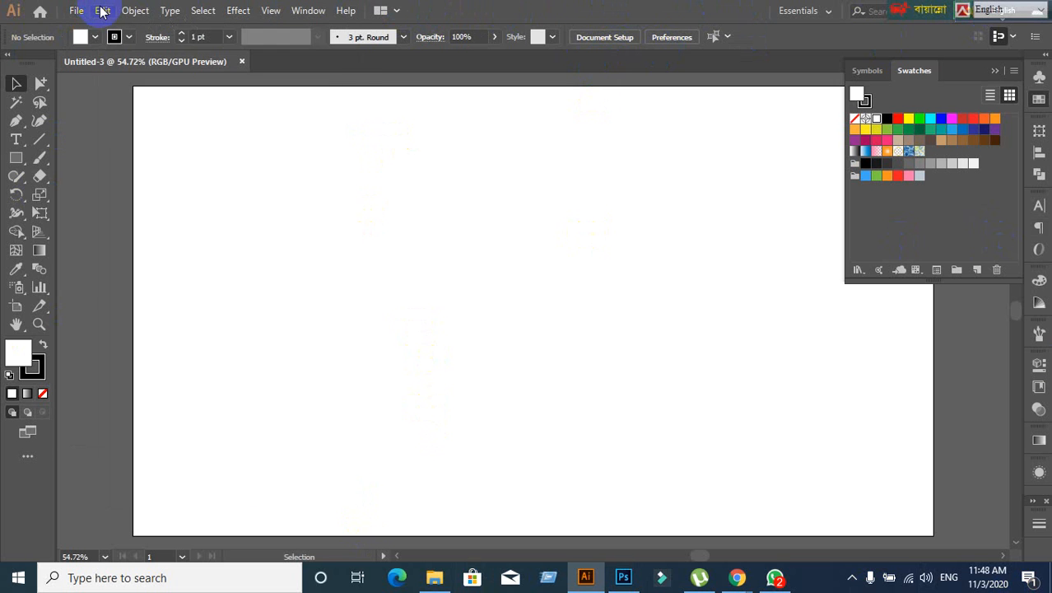
{"action": "left_click", "coordinate": [135, 10]}
{"action": "left_click", "coordinate": [587, 28]}
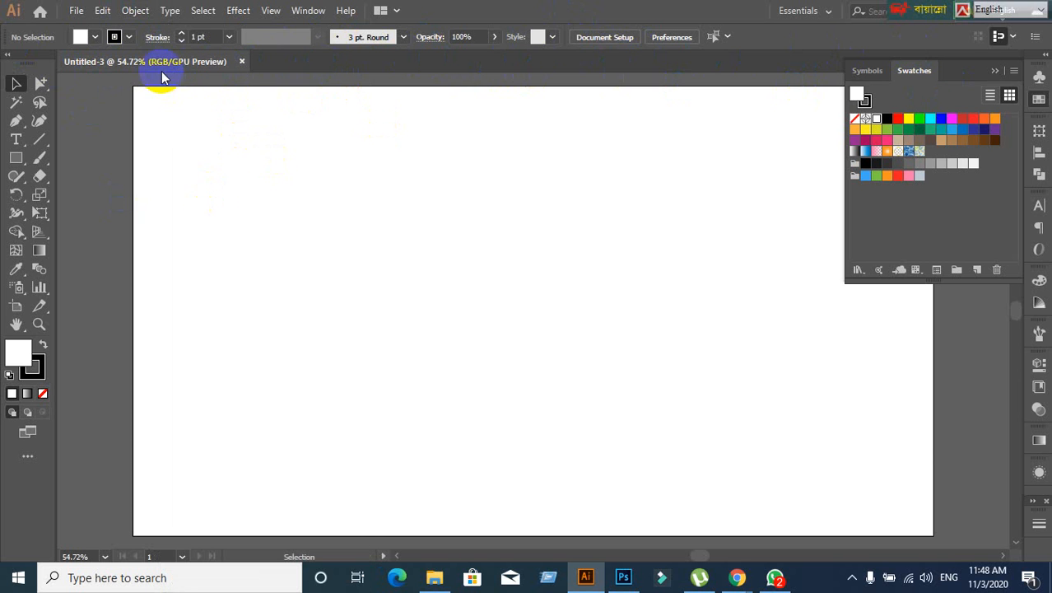
{"action": "left_click", "coordinate": [72, 11]}
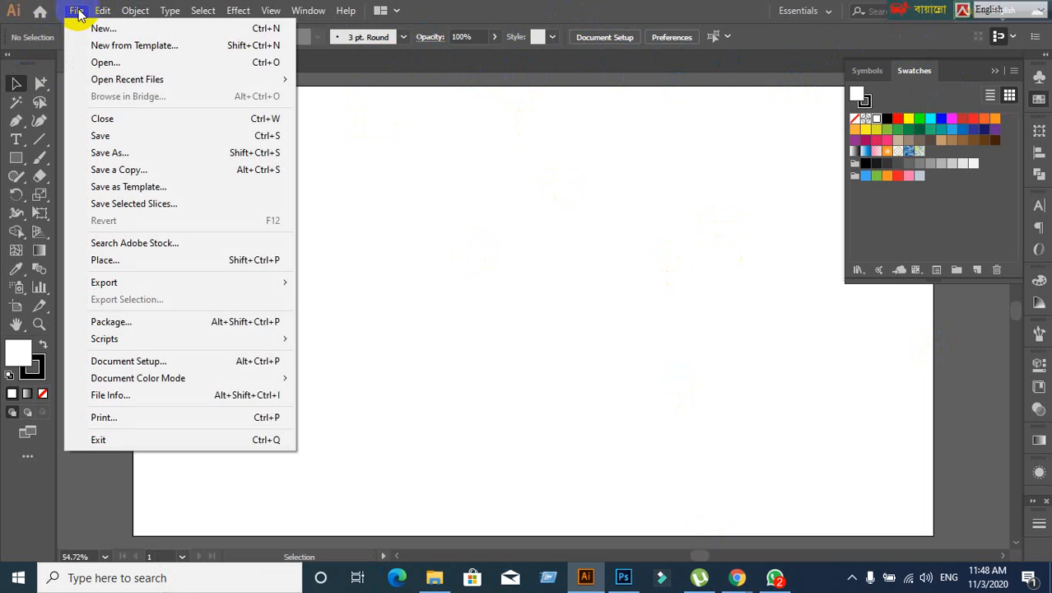
- Create default document Untitled-4, switch between the Untitled-3 and Untitled-4 tabs, and collapse Swatches
{"action": "left_click", "coordinate": [90, 29]}
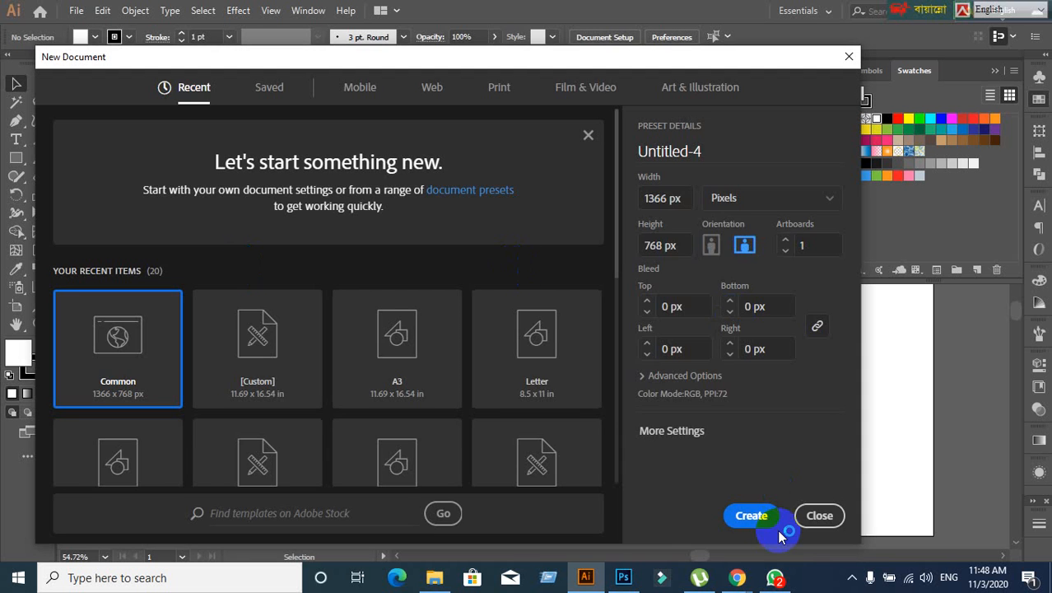
{"action": "left_click", "coordinate": [762, 519]}
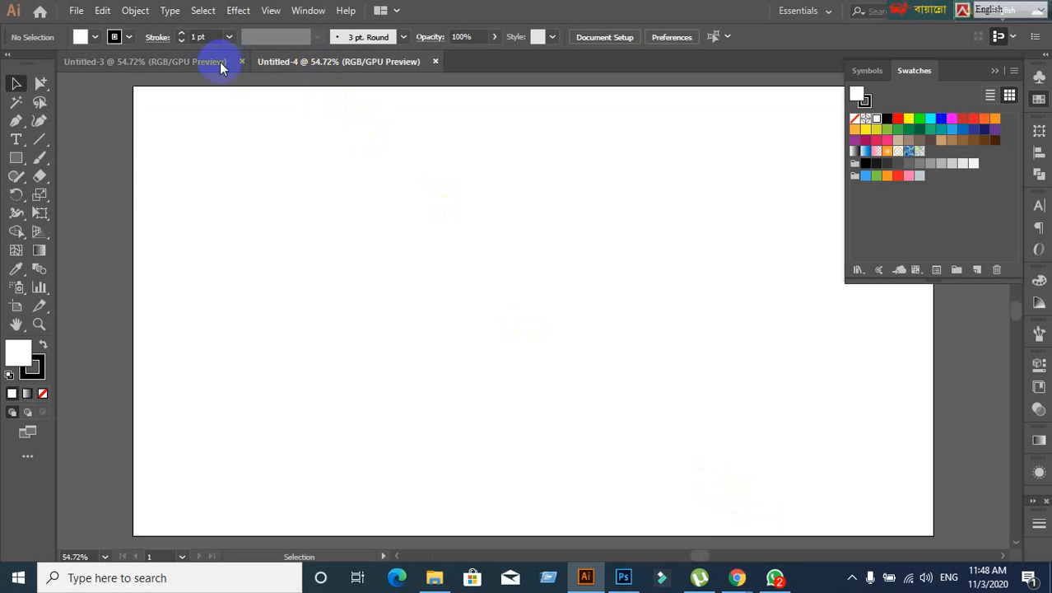
{"action": "left_click", "coordinate": [163, 63]}
{"action": "left_click", "coordinate": [298, 63]}
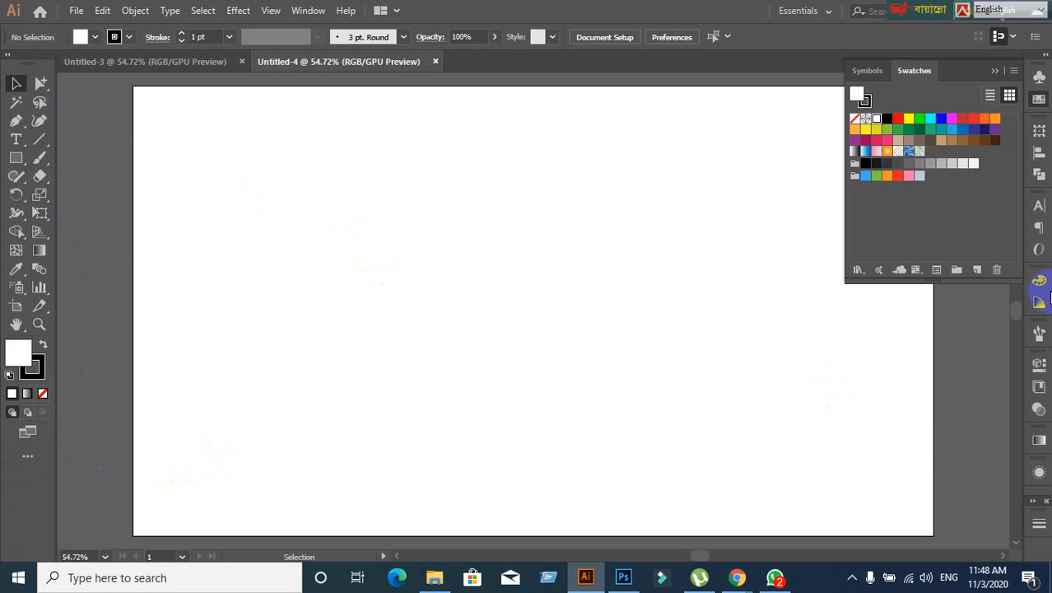
{"action": "left_click", "coordinate": [993, 71]}
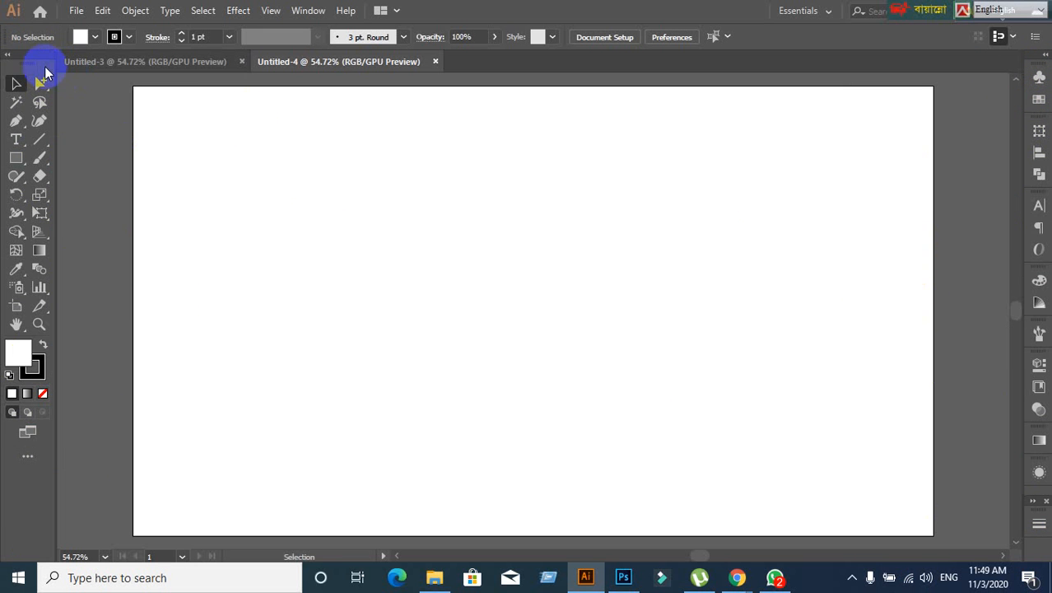
- Float the Swatches, Character, Color, Transform, Gradient and remaining dock groups over the canvas
{"action": "mouse_move", "coordinate": [14, 73]}
{"action": "left_mouse_down"}
{"action": "mouse_move", "coordinate": [207, 114]}
{"action": "mouse_move", "coordinate": [17, 89]}
{"action": "mouse_move", "coordinate": [12, 66]}
{"action": "left_mouse_up"}
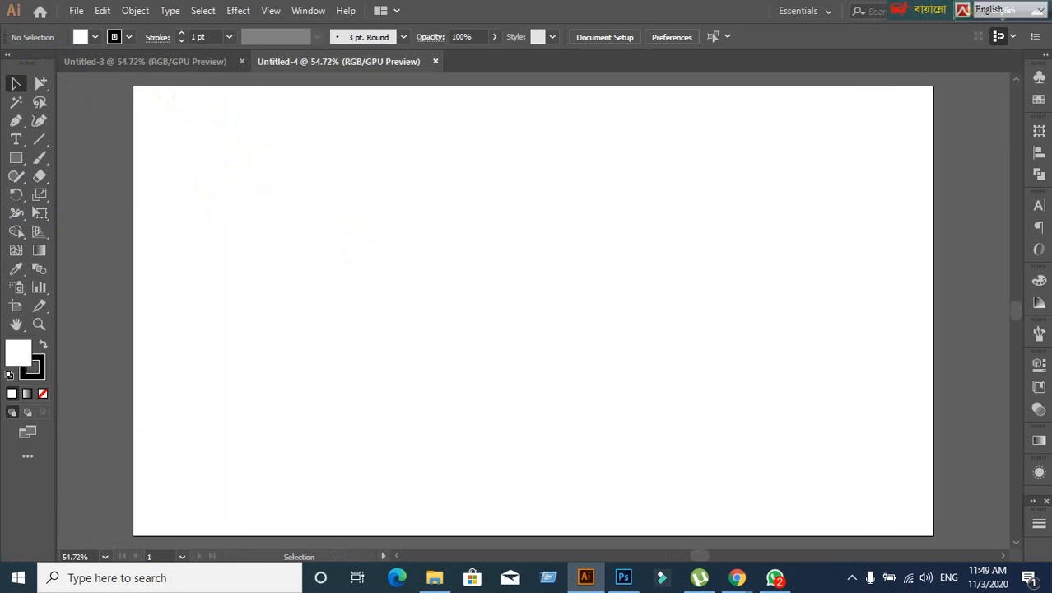
{"action": "left_click_drag", "start_coordinate": [1042, 68], "coordinate": [854, 86]}
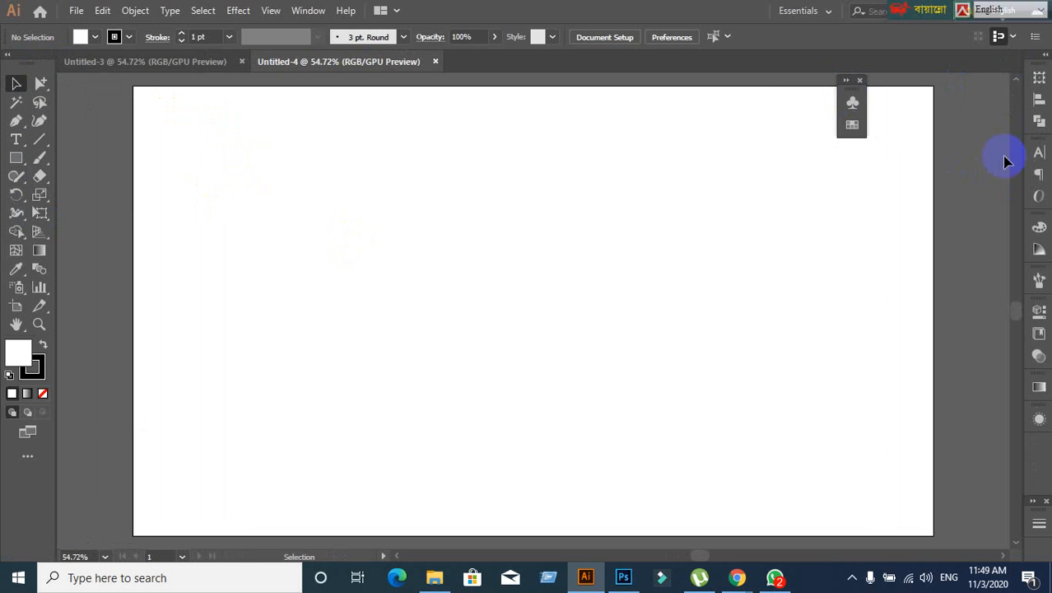
{"action": "left_click_drag", "start_coordinate": [1040, 146], "coordinate": [747, 218]}
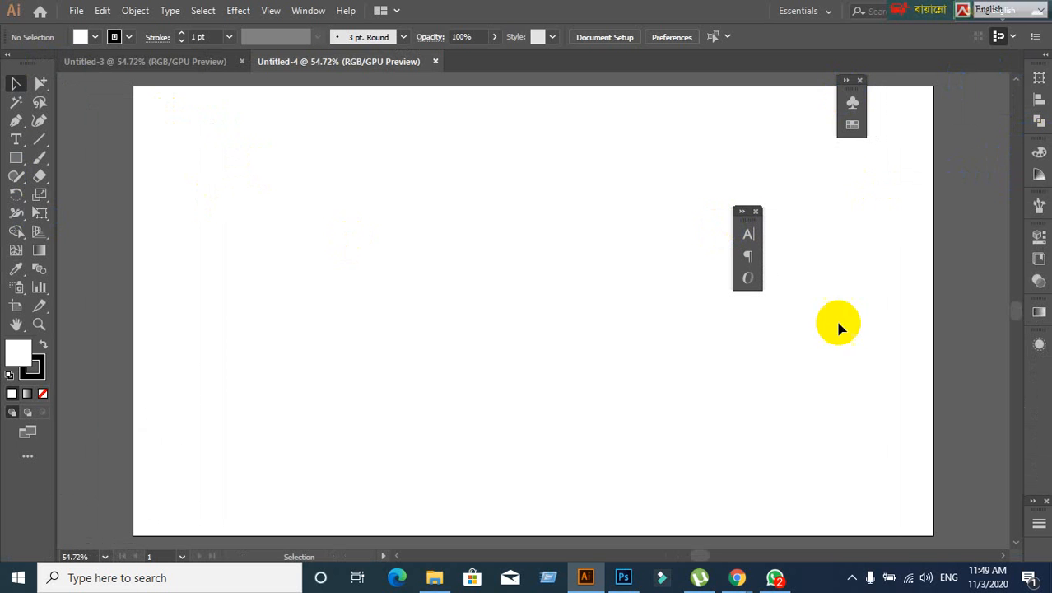
{"action": "left_click_drag", "start_coordinate": [1036, 198], "coordinate": [890, 265]}
{"action": "left_click_drag", "start_coordinate": [1036, 257], "coordinate": [865, 386]}
{"action": "left_click_drag", "start_coordinate": [1044, 281], "coordinate": [865, 217]}
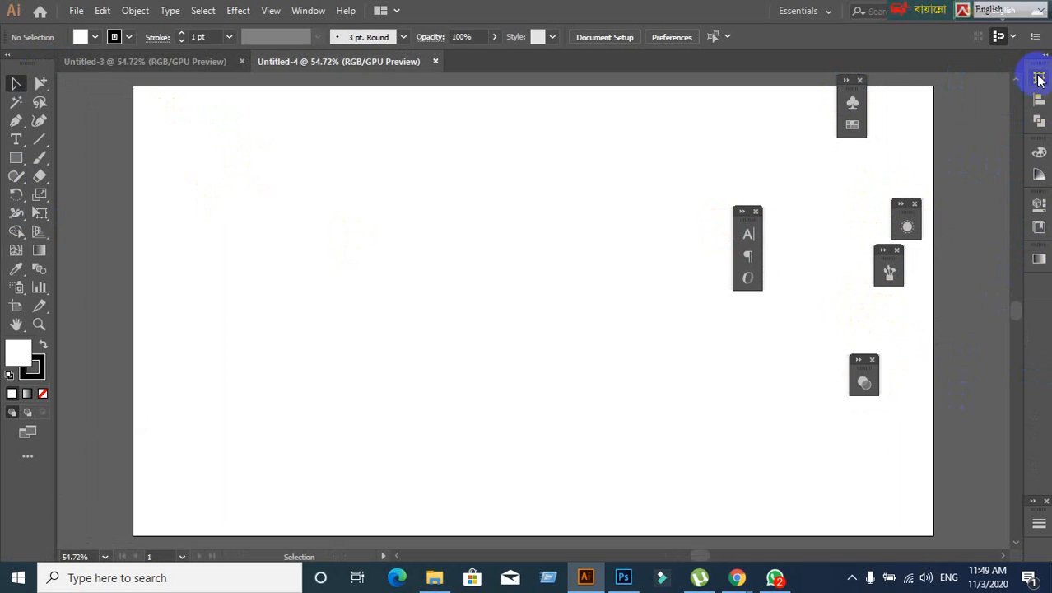
{"action": "left_click_drag", "start_coordinate": [1035, 75], "coordinate": [754, 98]}
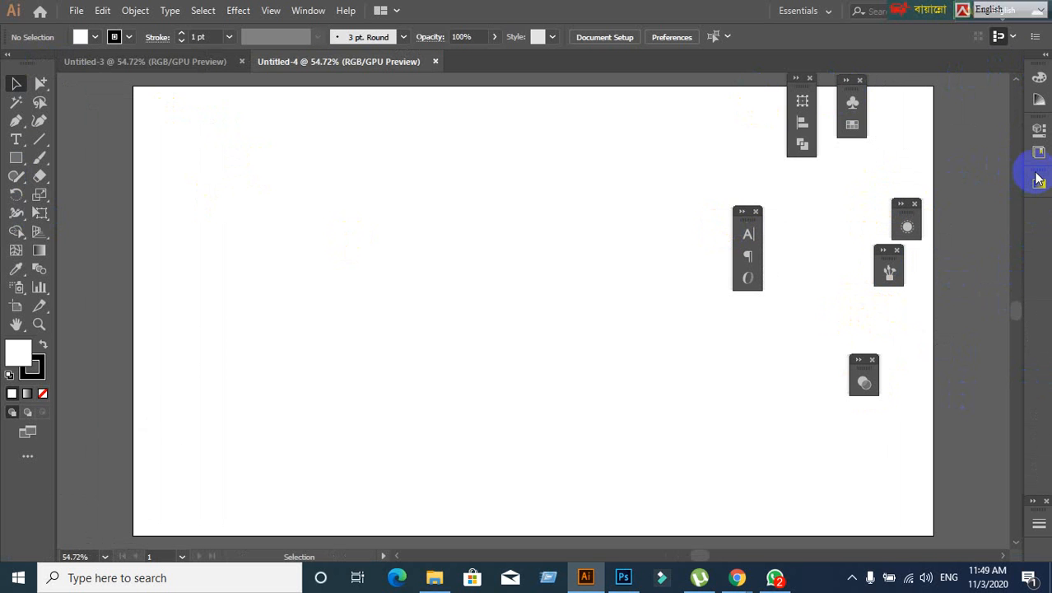
{"action": "left_click_drag", "start_coordinate": [1039, 172], "coordinate": [780, 282]}
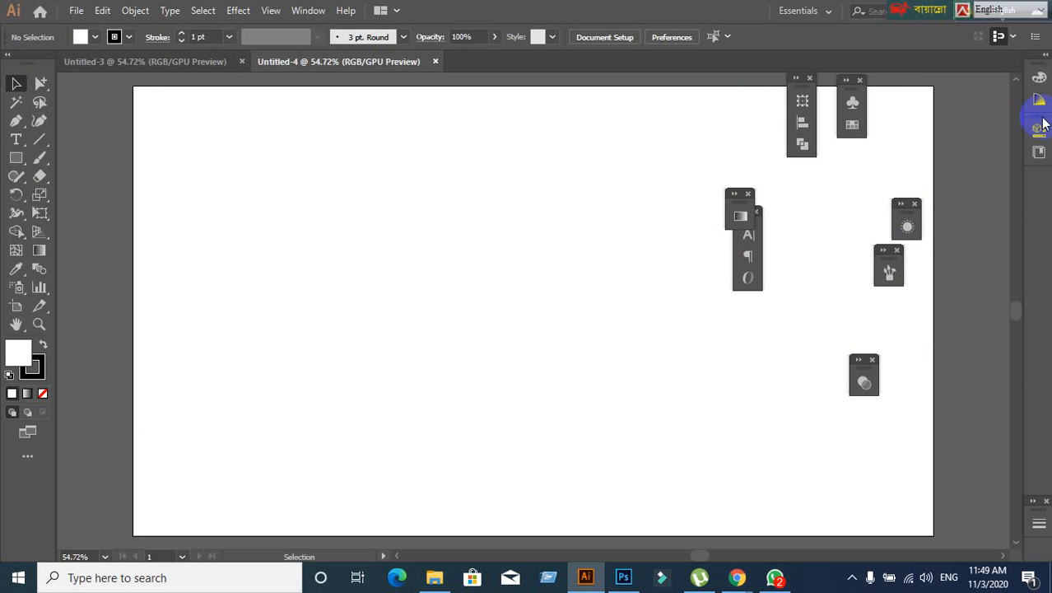
{"action": "left_click_drag", "start_coordinate": [1043, 123], "coordinate": [916, 146]}
{"action": "left_click_drag", "start_coordinate": [1038, 73], "coordinate": [564, 103]}
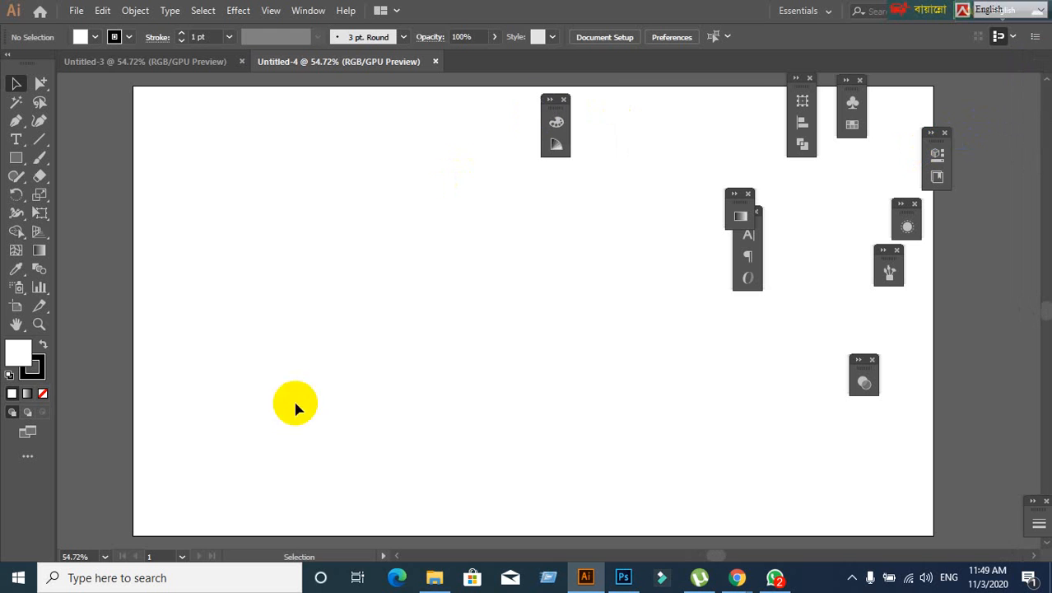
- Close the nine floating panel groups, including Color Guide, Gradient and Character, one by one
{"action": "left_click", "coordinate": [563, 100]}
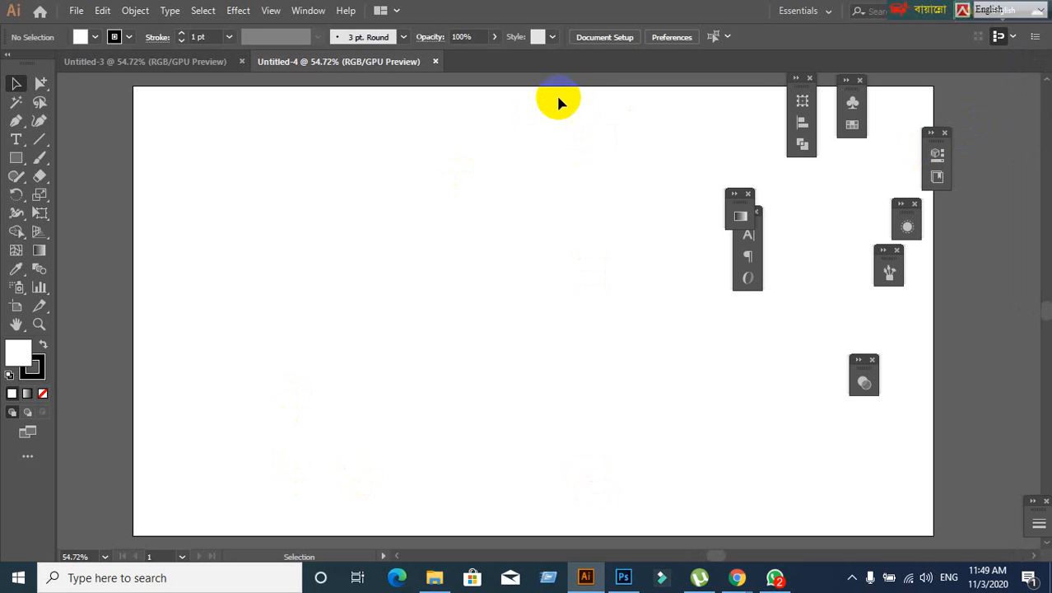
{"action": "left_click", "coordinate": [748, 196]}
{"action": "left_click", "coordinate": [756, 211]}
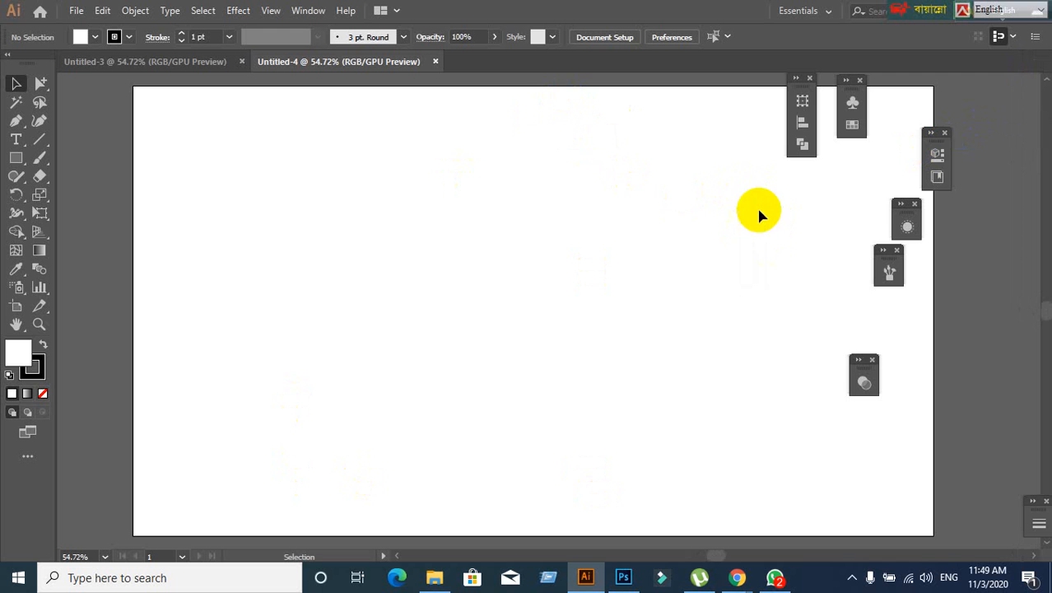
{"action": "left_click", "coordinate": [810, 78]}
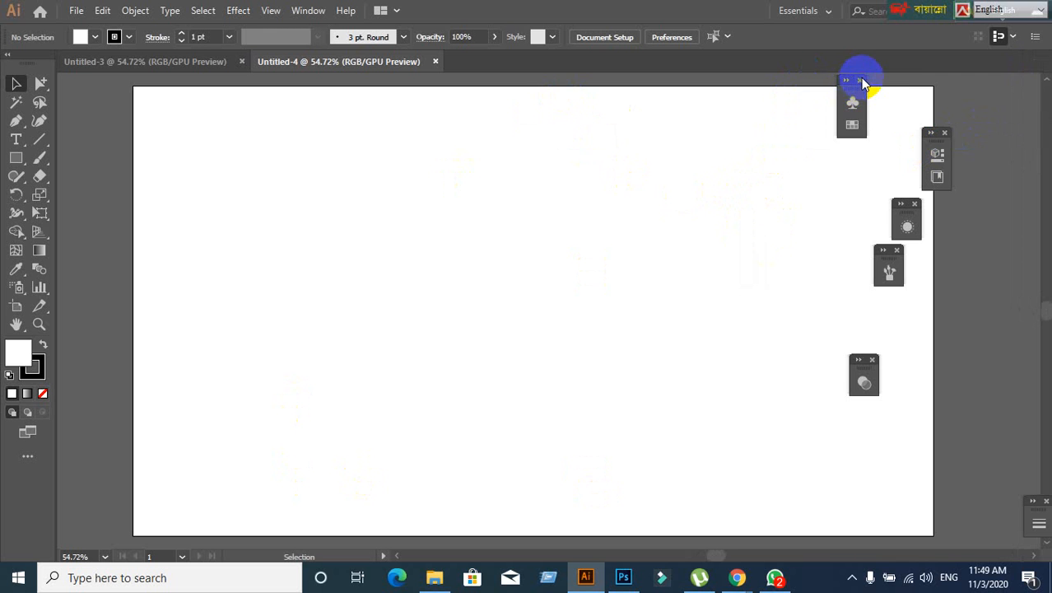
{"action": "left_click", "coordinate": [860, 80]}
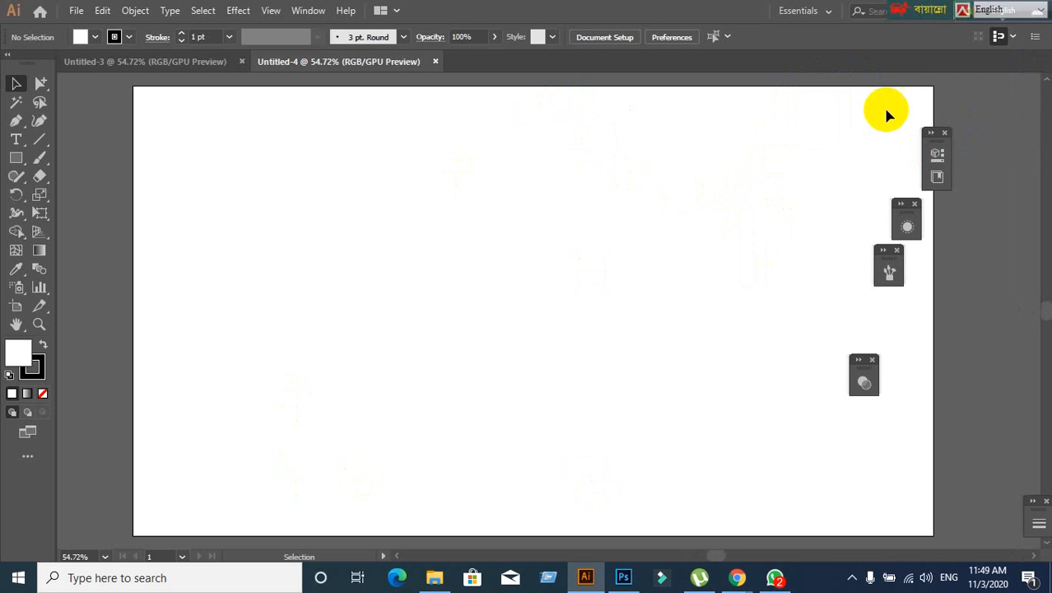
{"action": "left_click", "coordinate": [945, 134]}
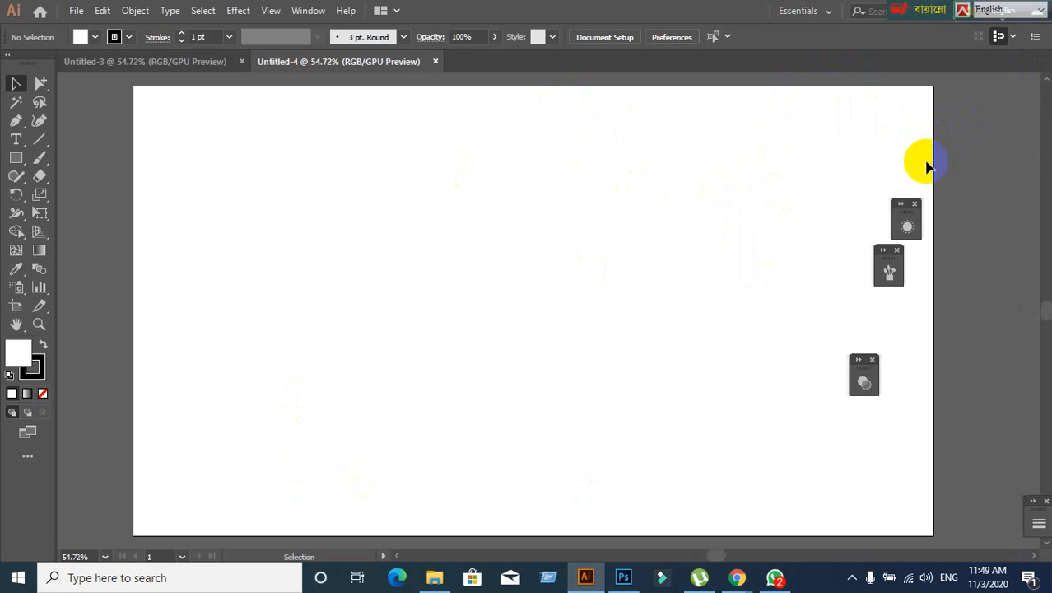
{"action": "left_click", "coordinate": [914, 205]}
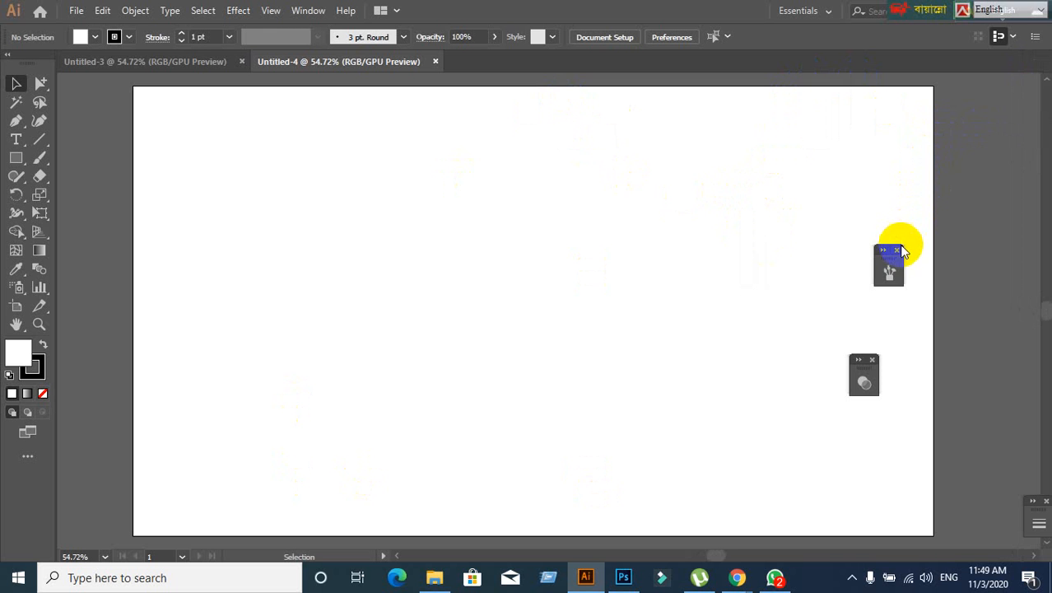
{"action": "left_click", "coordinate": [897, 250]}
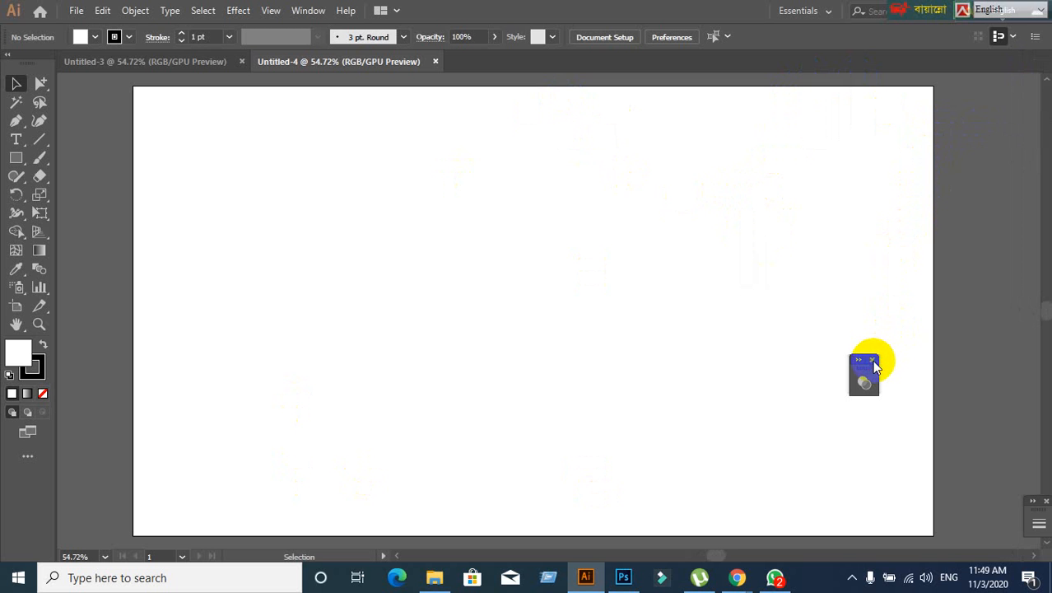
{"action": "left_click", "coordinate": [872, 360]}
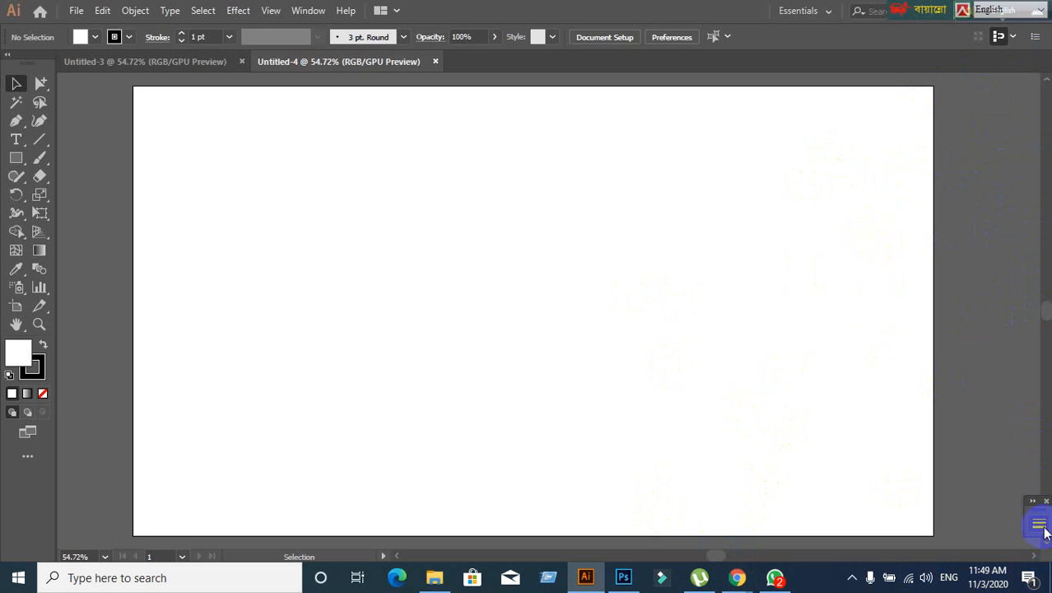
- Float and close the last docked panel, then show the Stroke panel from the Window menu
{"action": "left_click_drag", "start_coordinate": [1036, 512], "coordinate": [714, 347]}
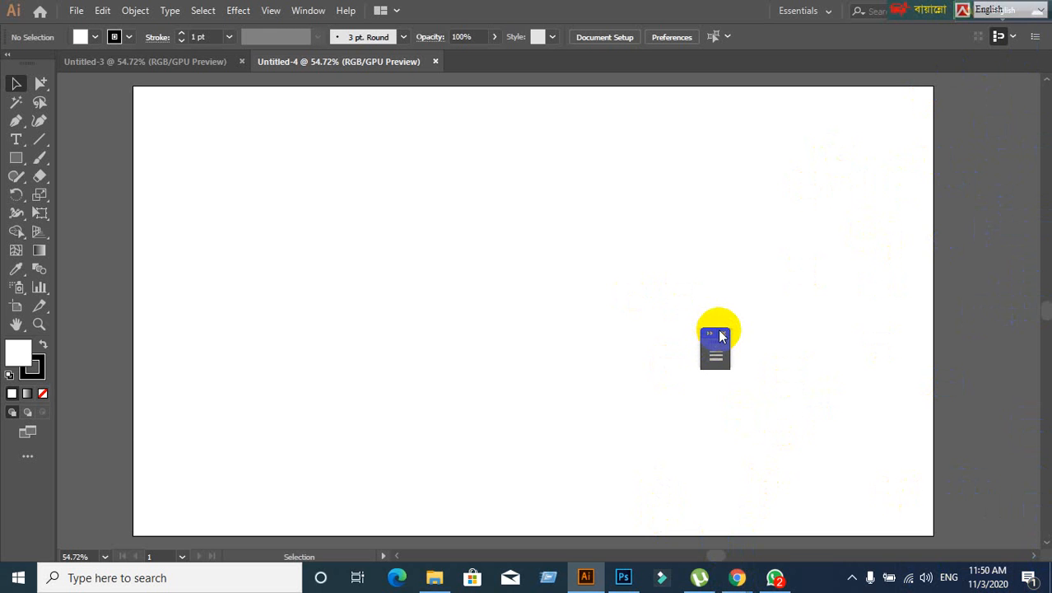
{"action": "left_click", "coordinate": [724, 334]}
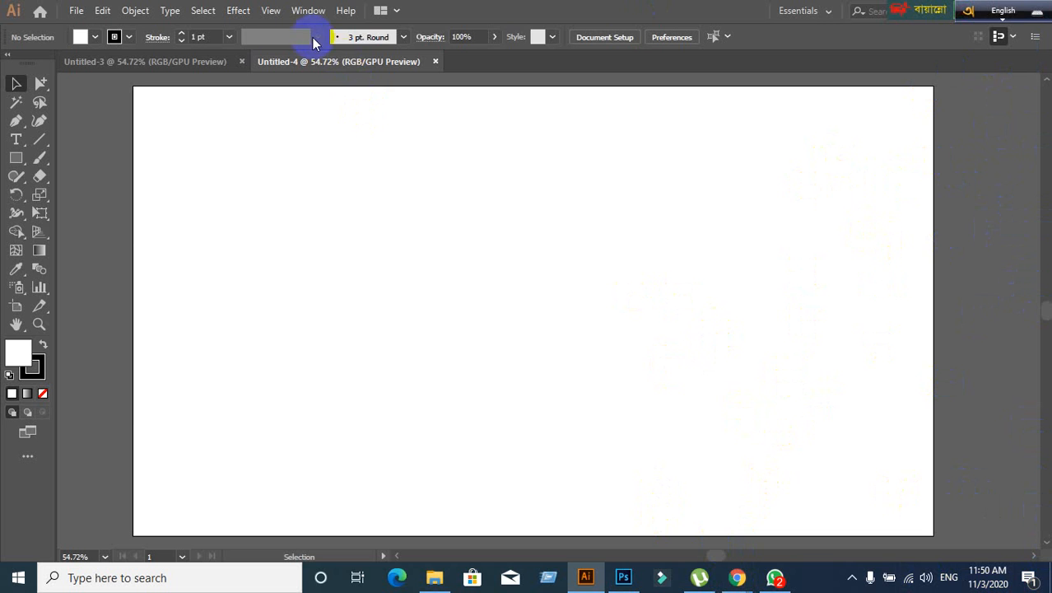
{"action": "left_click", "coordinate": [308, 13]}
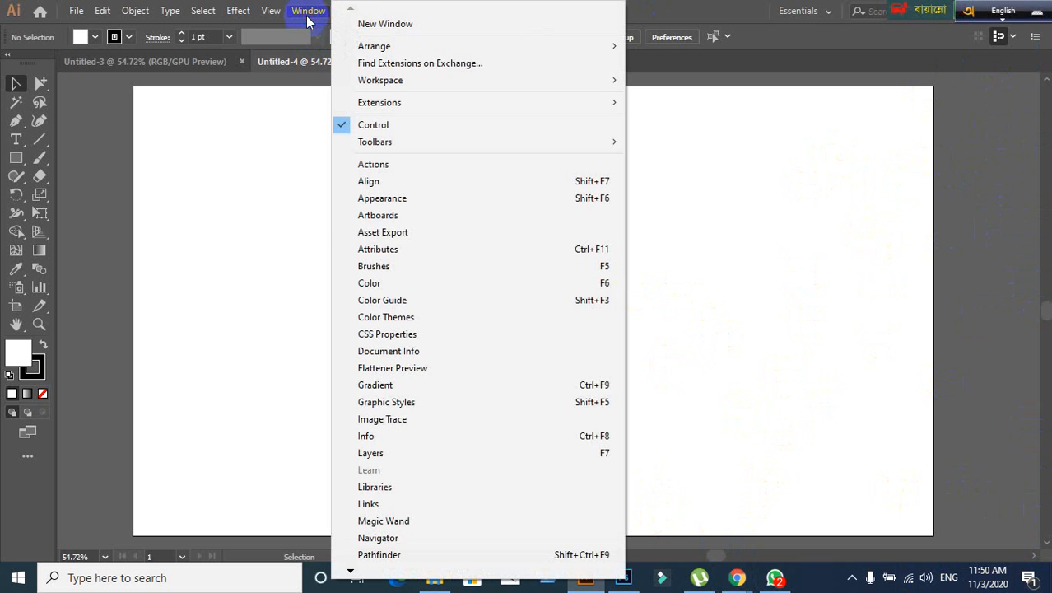
{"action": "left_click", "coordinate": [350, 574]}
{"action": "left_click", "coordinate": [351, 574]}
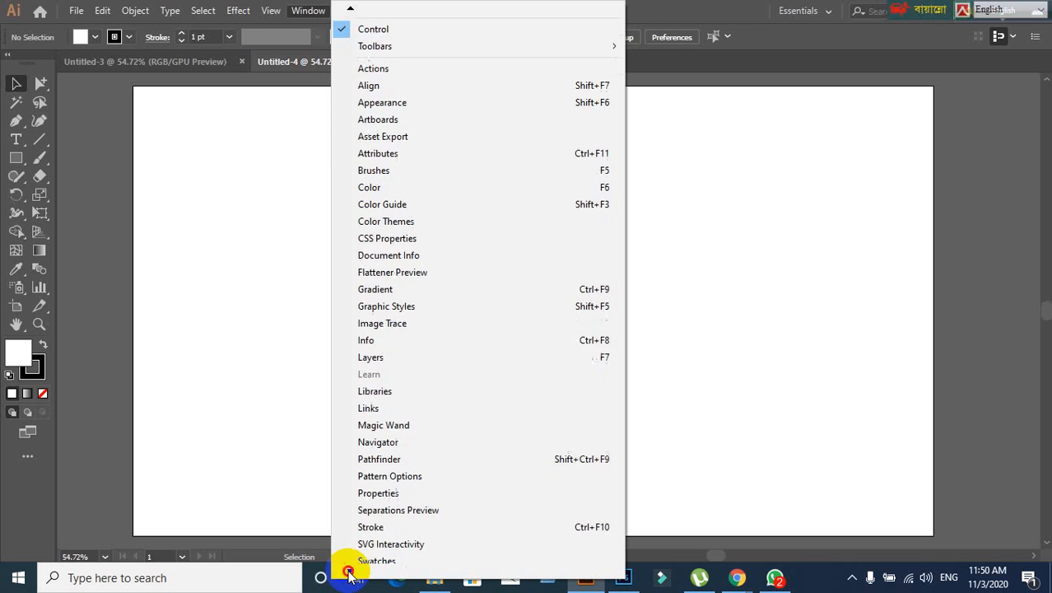
{"action": "left_click", "coordinate": [350, 572]}
{"action": "left_click", "coordinate": [350, 572]}
{"action": "left_click", "coordinate": [350, 572]}
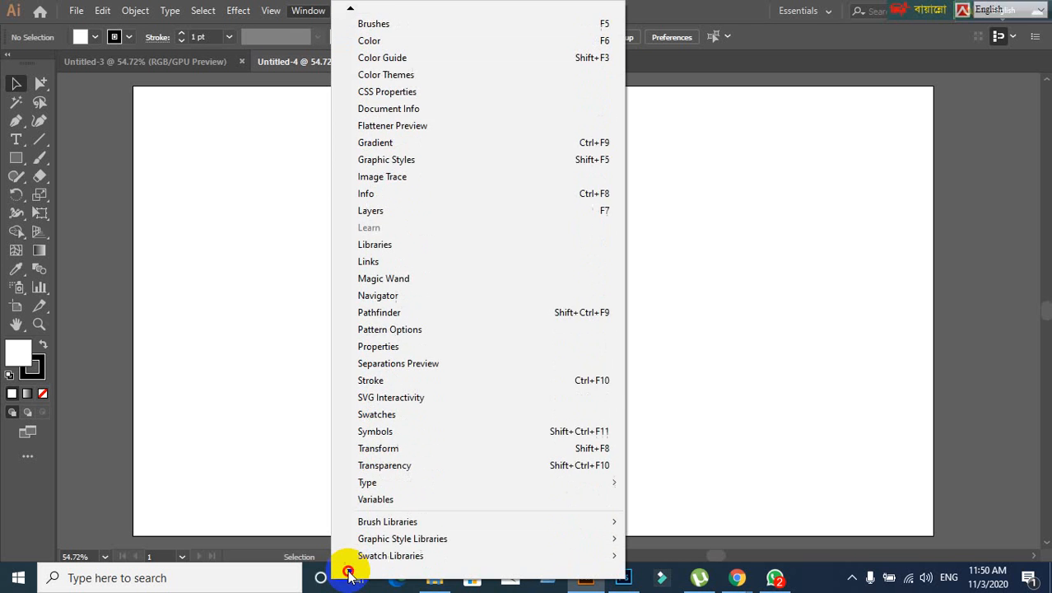
{"action": "left_click", "coordinate": [350, 572]}
{"action": "left_click", "coordinate": [350, 574]}
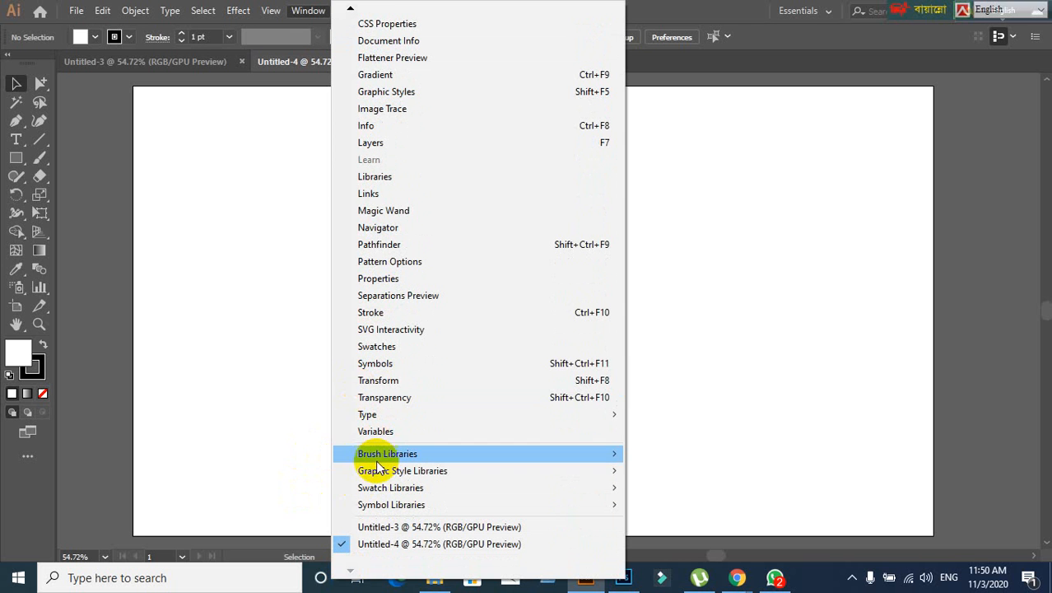
{"action": "left_click", "coordinate": [373, 312]}
- Collapse the Stroke panel to an icon and drag it into the right-side dock
{"action": "left_click", "coordinate": [671, 298]}
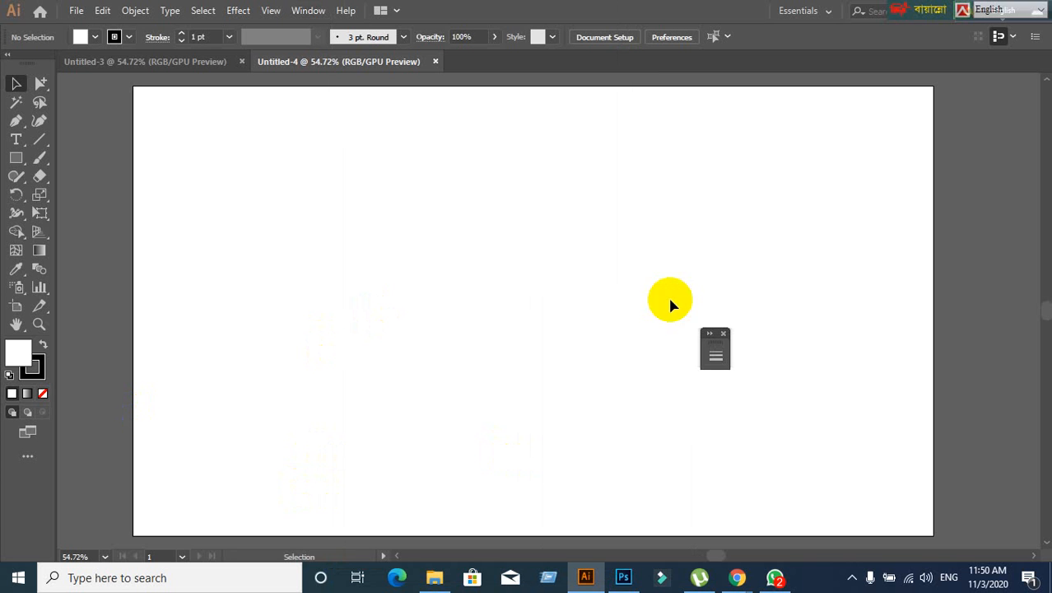
{"action": "left_click", "coordinate": [715, 353]}
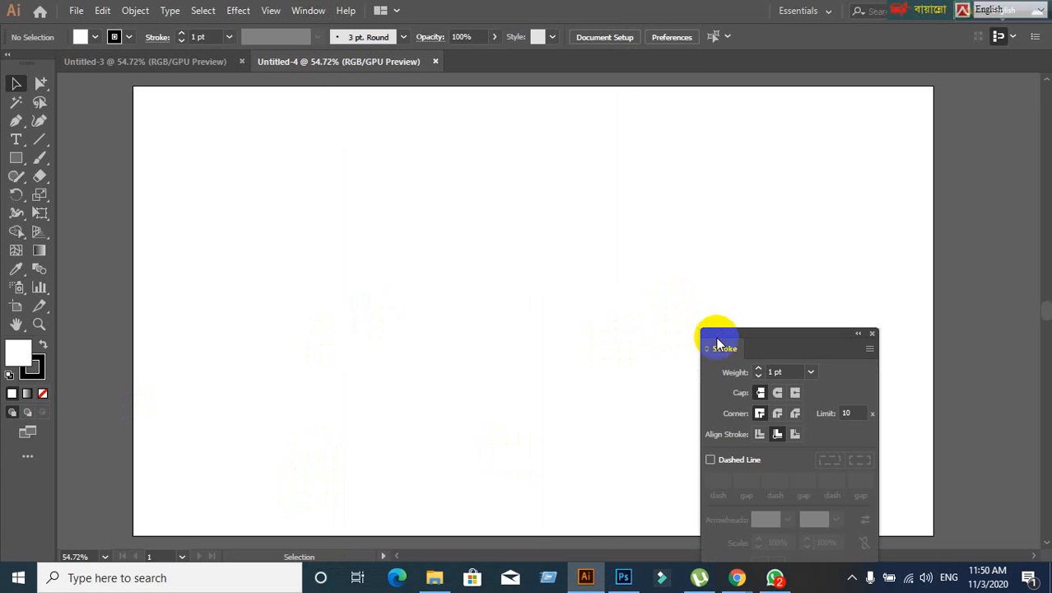
{"action": "left_click_drag", "start_coordinate": [815, 336], "coordinate": [777, 130]}
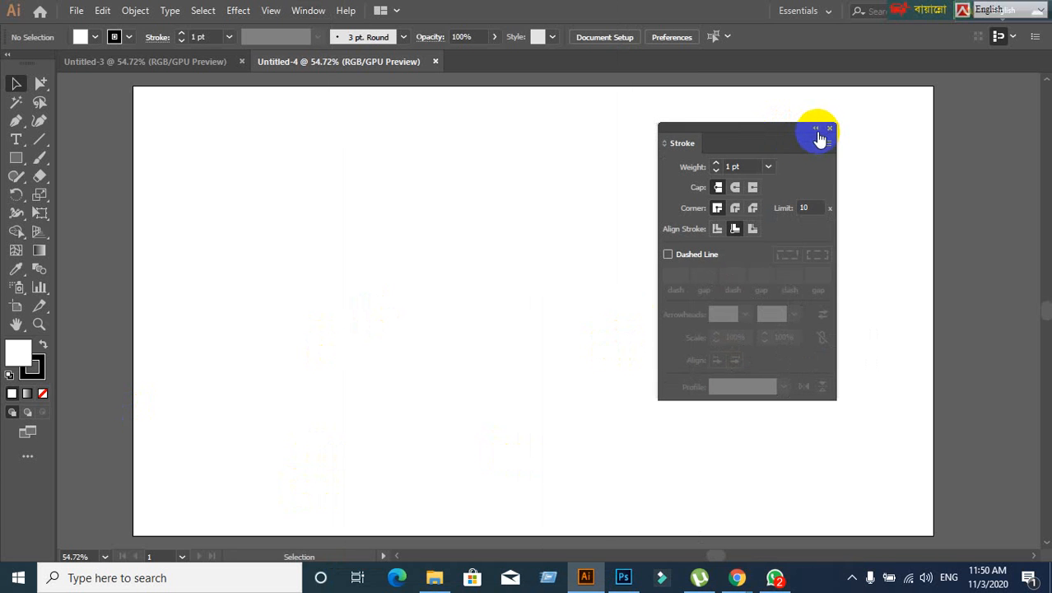
{"action": "left_click", "coordinate": [820, 136]}
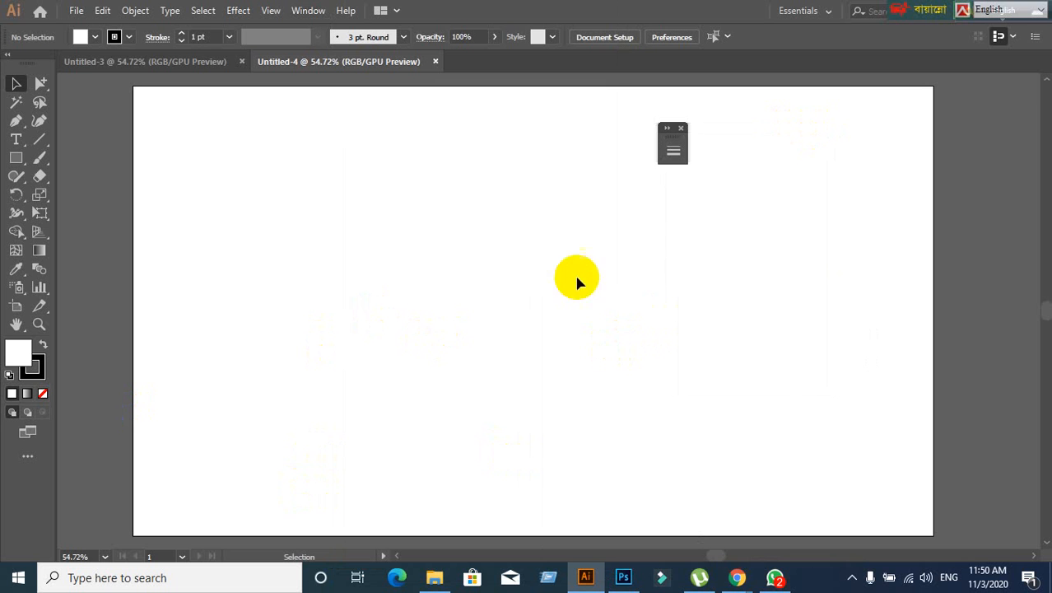
{"action": "left_click", "coordinate": [671, 140]}
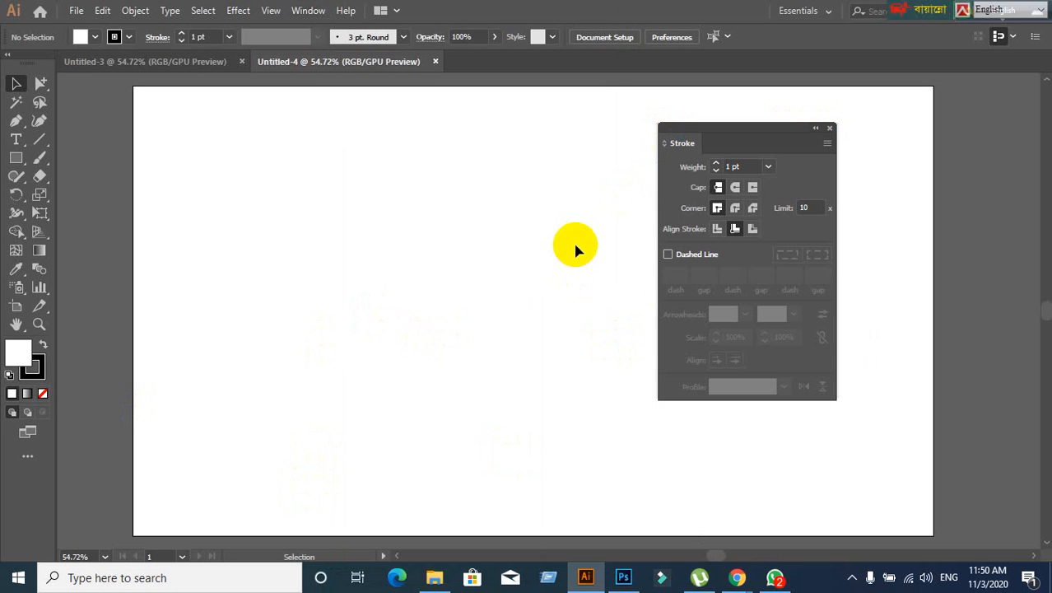
{"action": "left_click", "coordinate": [817, 135]}
{"action": "mouse_move", "coordinate": [673, 142]}
{"action": "left_mouse_down"}
{"action": "mouse_move", "coordinate": [1003, 108]}
{"action": "mouse_move", "coordinate": [1039, 70]}
{"action": "left_mouse_up"}
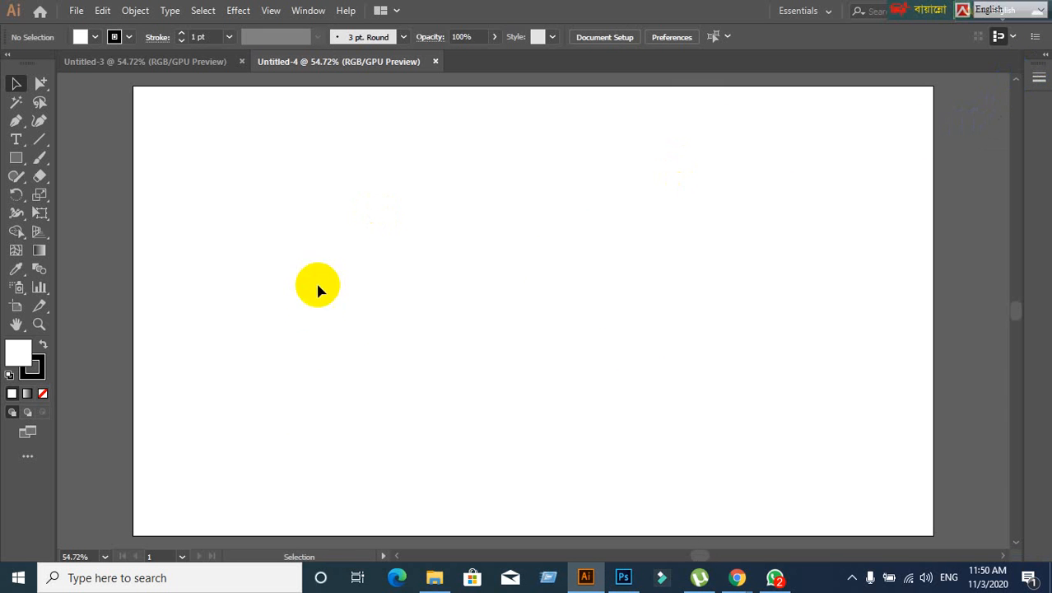
- Show the Swatches panel, collapse it to icons and dock it with the others
{"action": "left_click", "coordinate": [308, 10]}
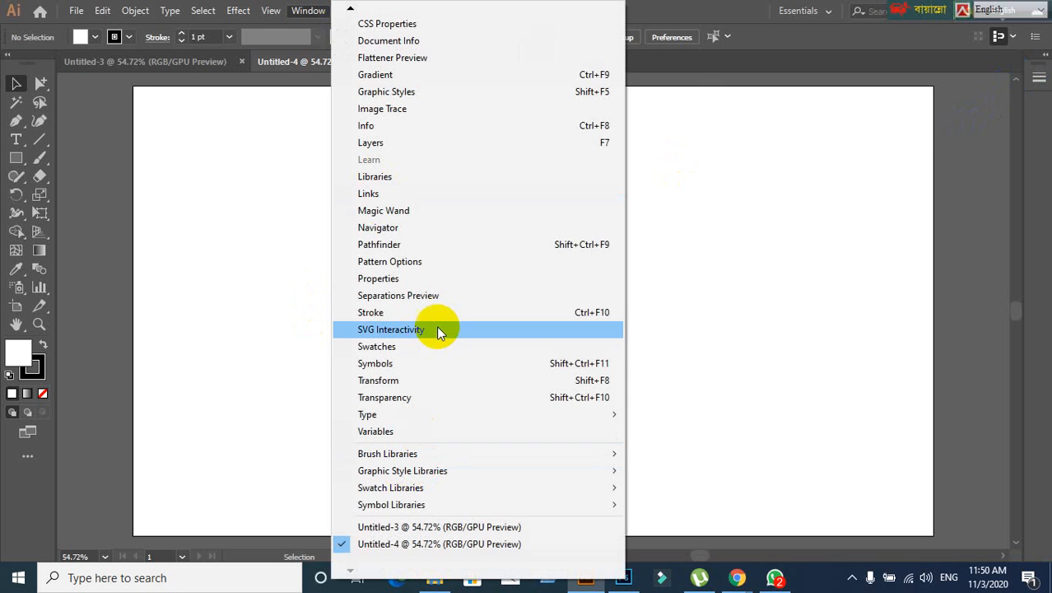
{"action": "left_click", "coordinate": [407, 345]}
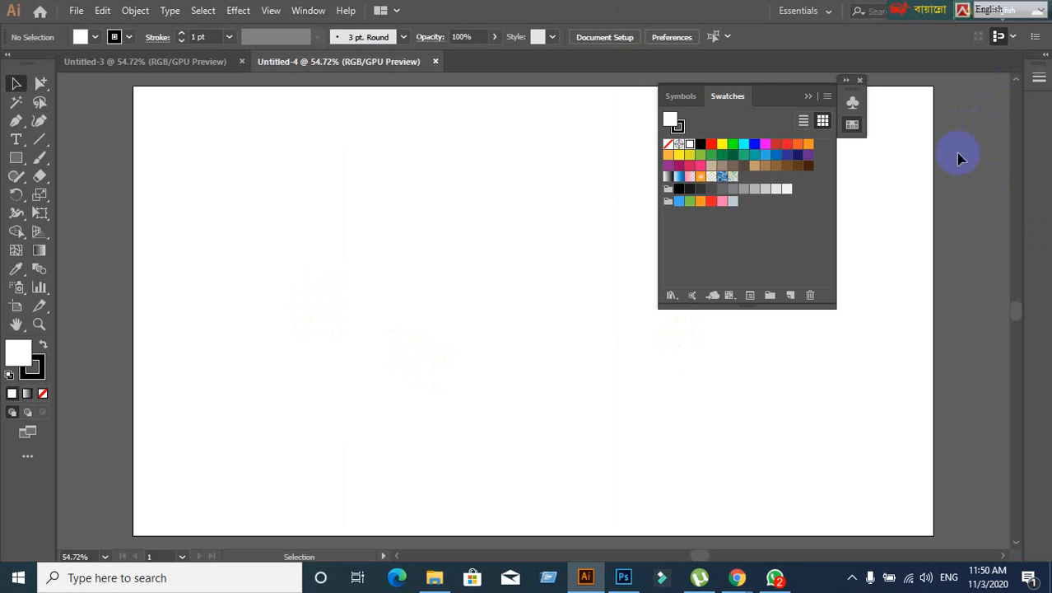
{"action": "left_click", "coordinate": [809, 96]}
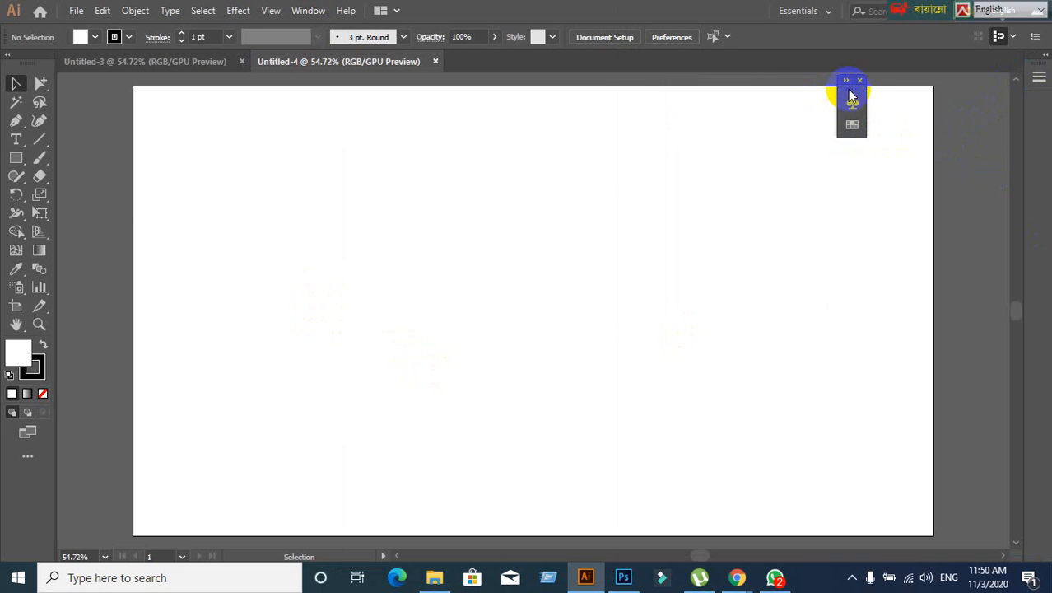
{"action": "left_click_drag", "start_coordinate": [852, 80], "coordinate": [1047, 97]}
- Show the Character panel, collapse it and dock its icons in the side dock
{"action": "left_click", "coordinate": [662, 577]}
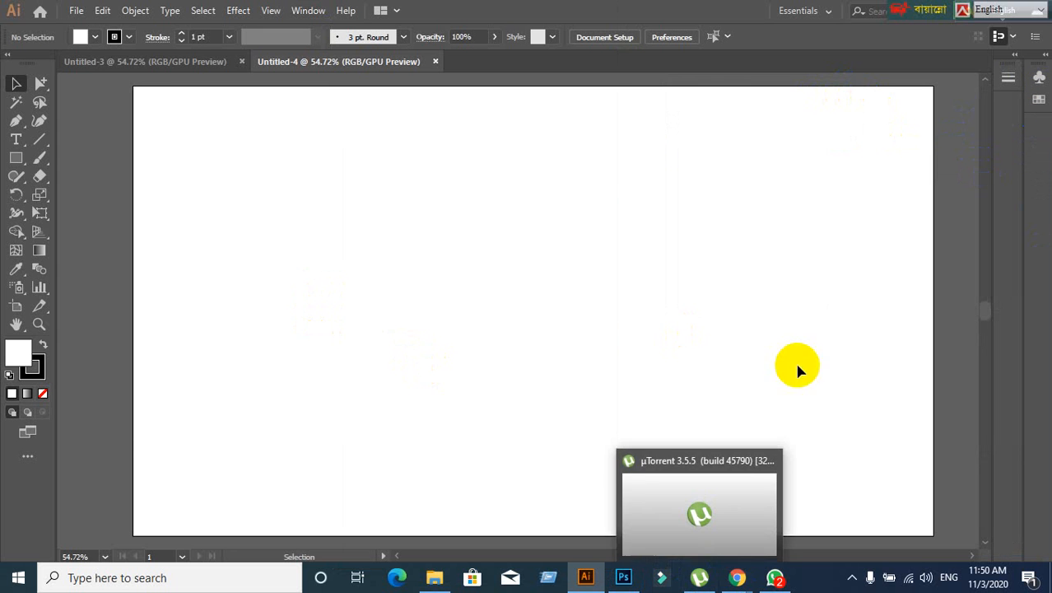
{"action": "mouse_move", "coordinate": [1011, 68]}
{"action": "left_mouse_down"}
{"action": "mouse_move", "coordinate": [850, 154]}
{"action": "mouse_move", "coordinate": [1034, 138]}
{"action": "left_mouse_up"}
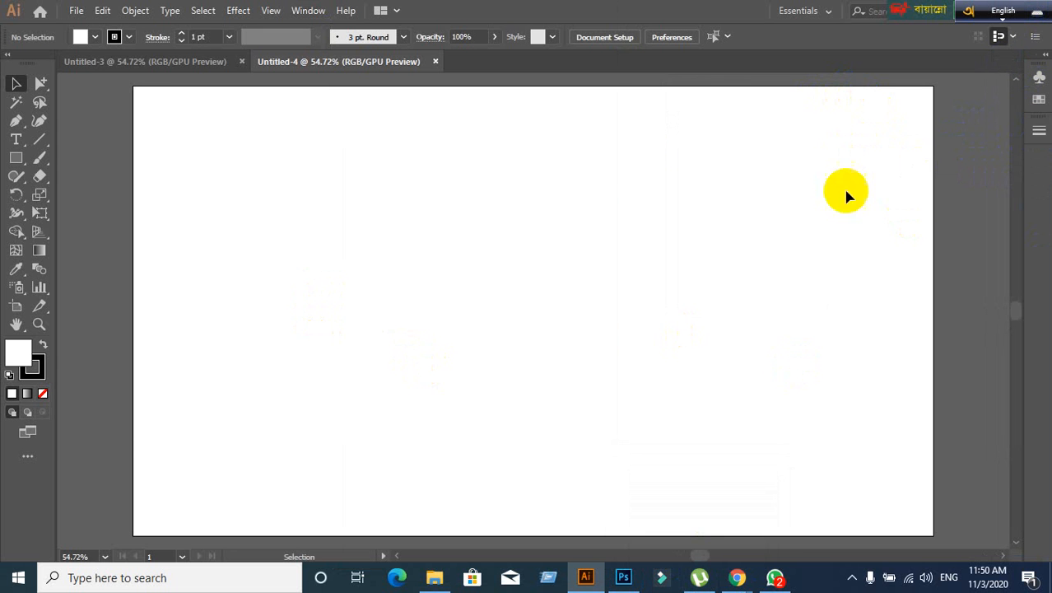
{"action": "left_click", "coordinate": [311, 16]}
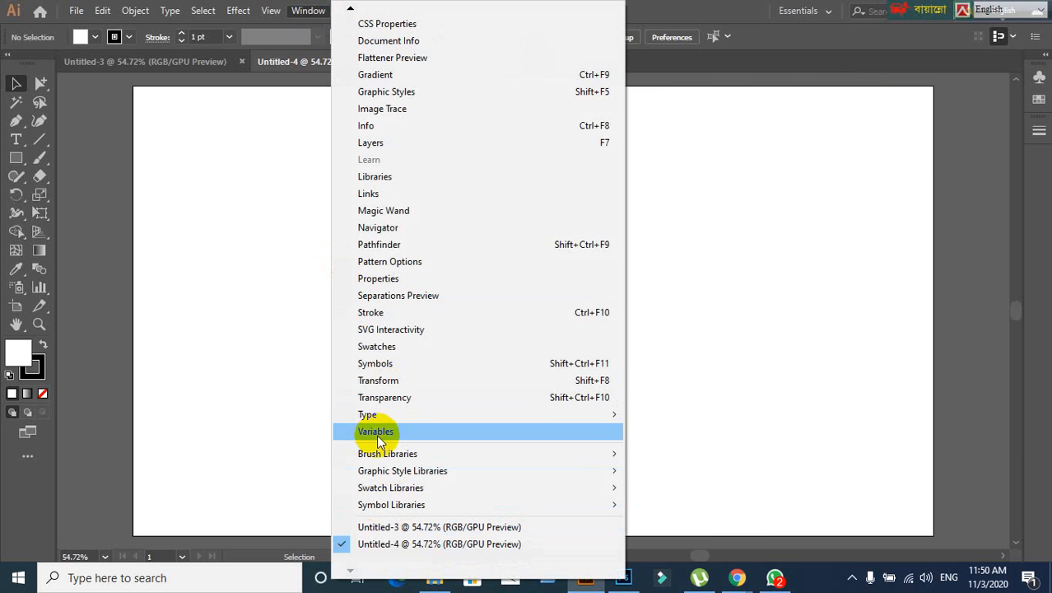
{"action": "mouse_move", "coordinate": [370, 419]}
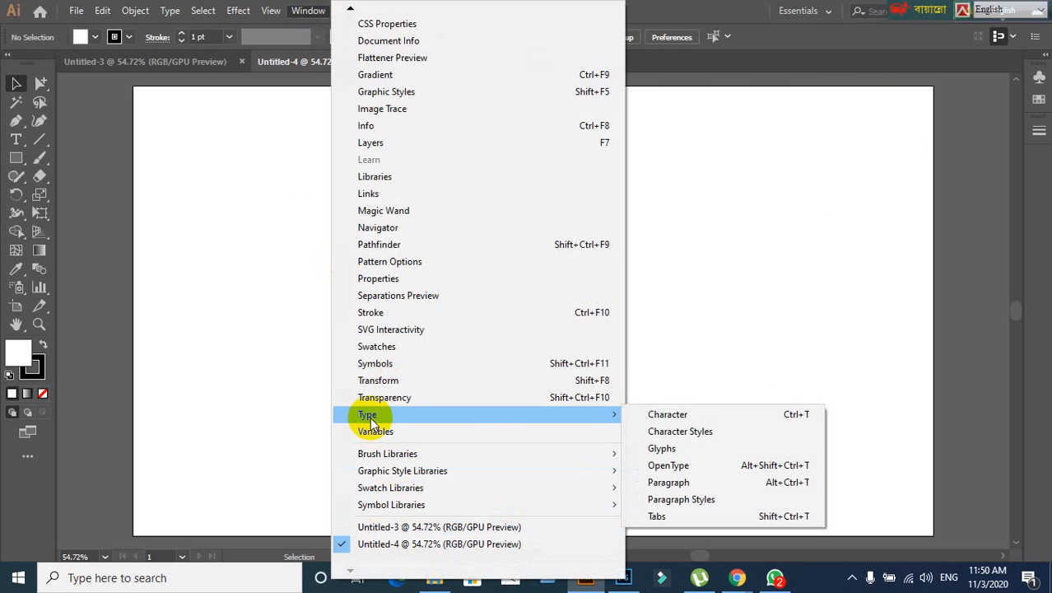
{"action": "left_click", "coordinate": [751, 416]}
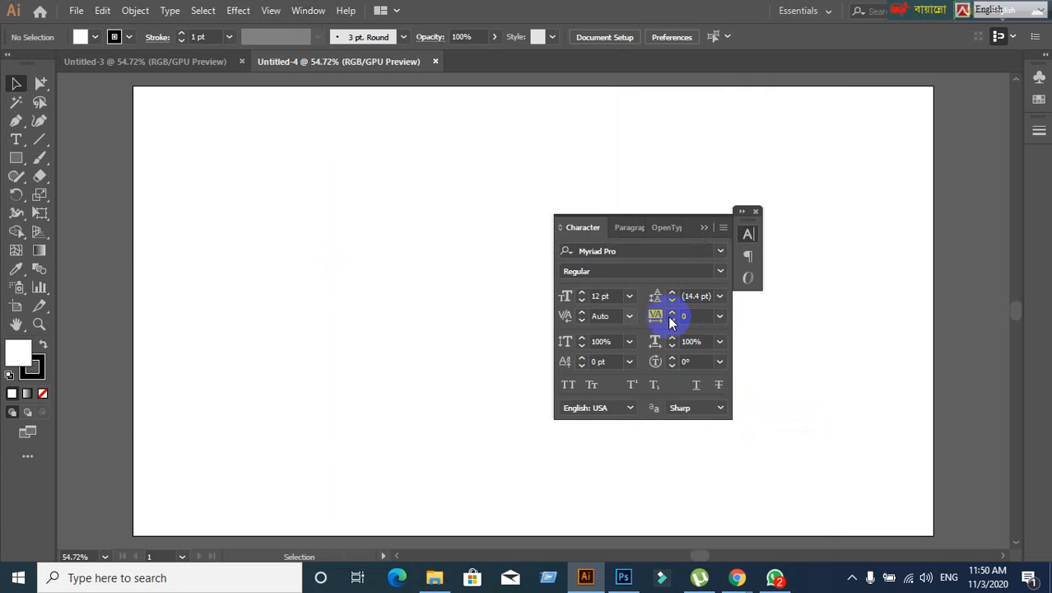
{"action": "left_click", "coordinate": [702, 230]}
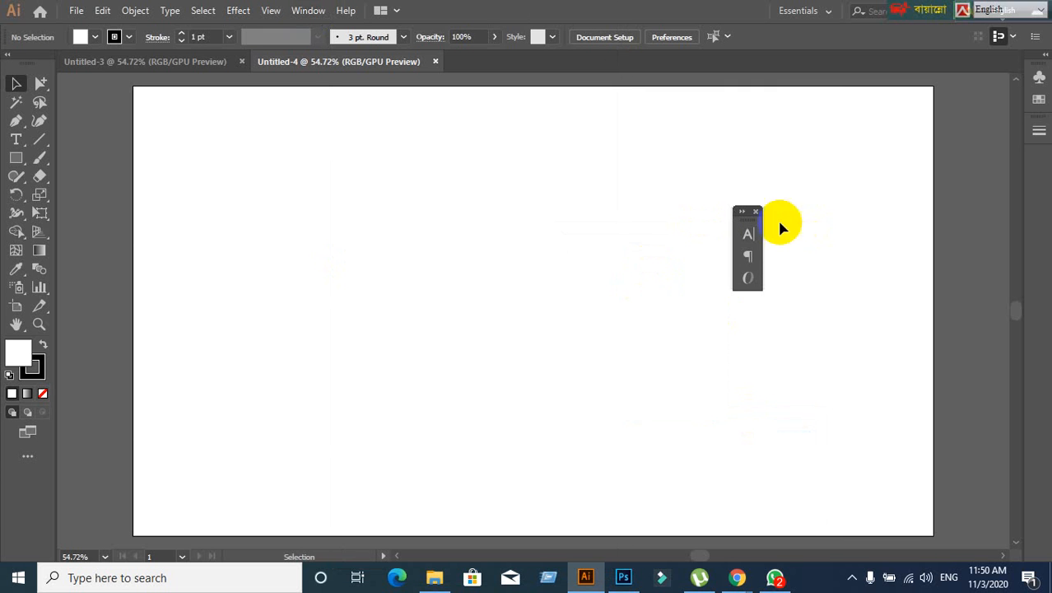
{"action": "left_click_drag", "start_coordinate": [749, 224], "coordinate": [1035, 205]}
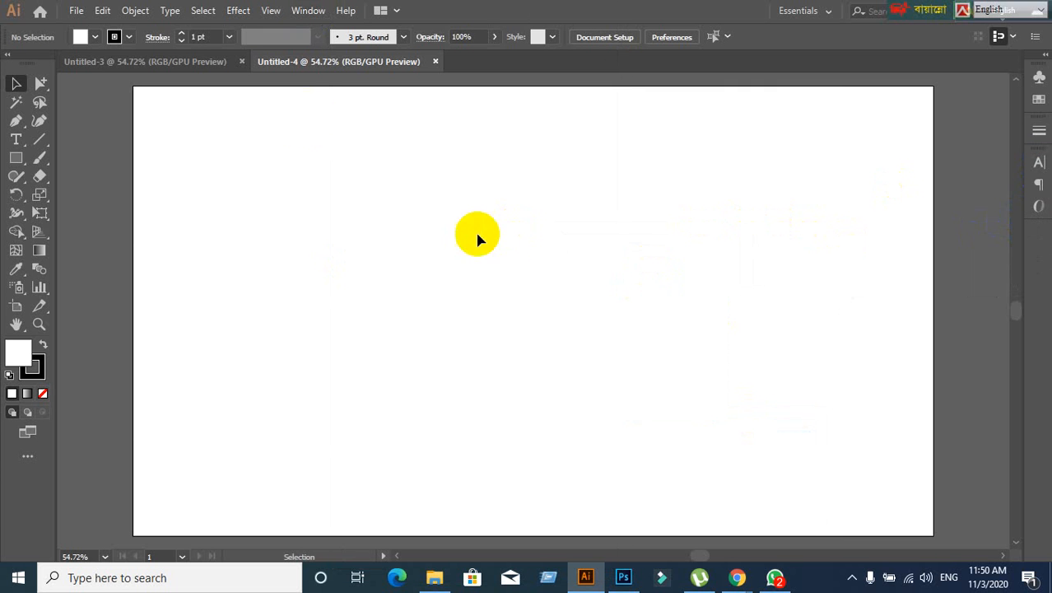
- Open the Align panel from the Window menu, collapse it and dock it with the others
{"action": "left_click", "coordinate": [306, 13]}
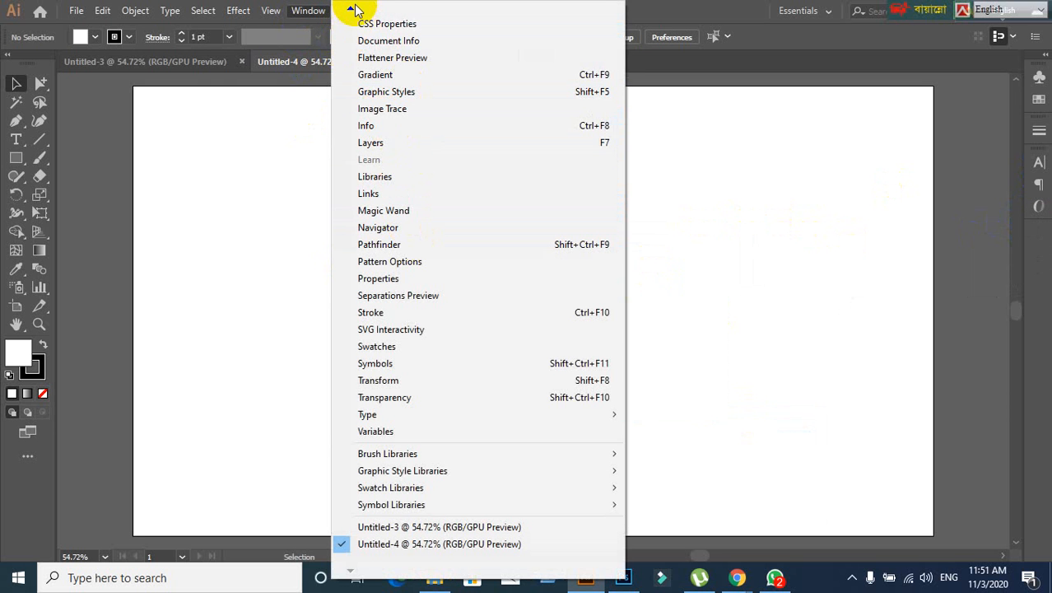
{"action": "mouse_move", "coordinate": [352, 9]}
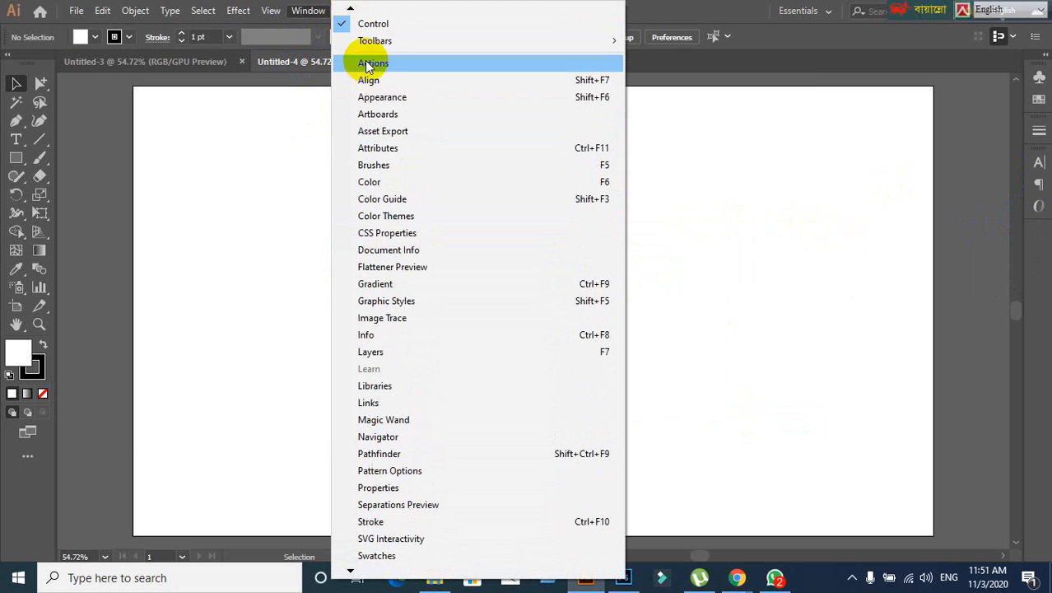
{"action": "left_click", "coordinate": [369, 80]}
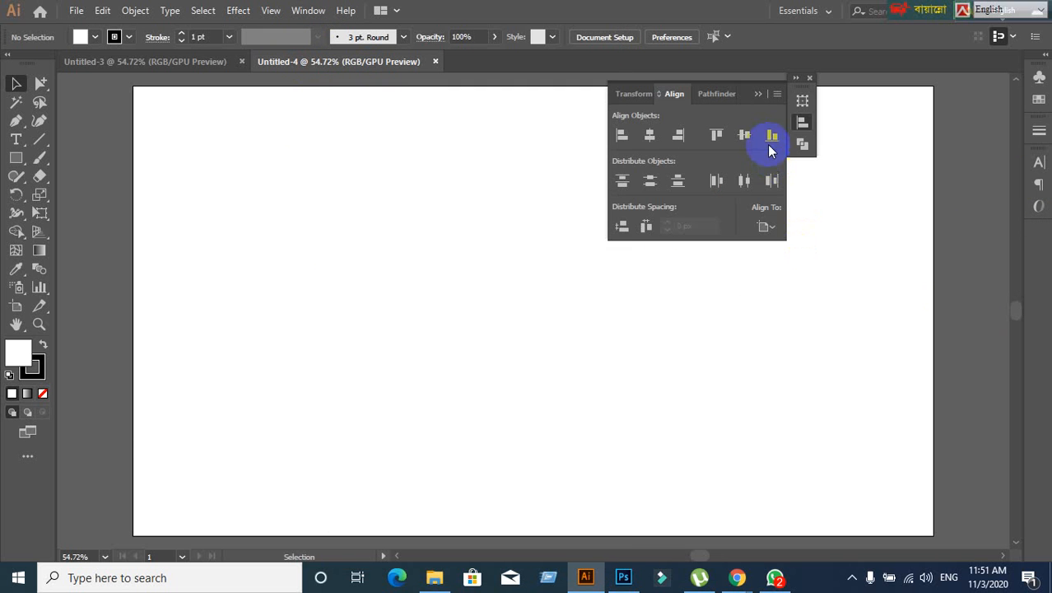
{"action": "left_click", "coordinate": [758, 97]}
{"action": "left_click_drag", "start_coordinate": [798, 86], "coordinate": [1028, 239]}
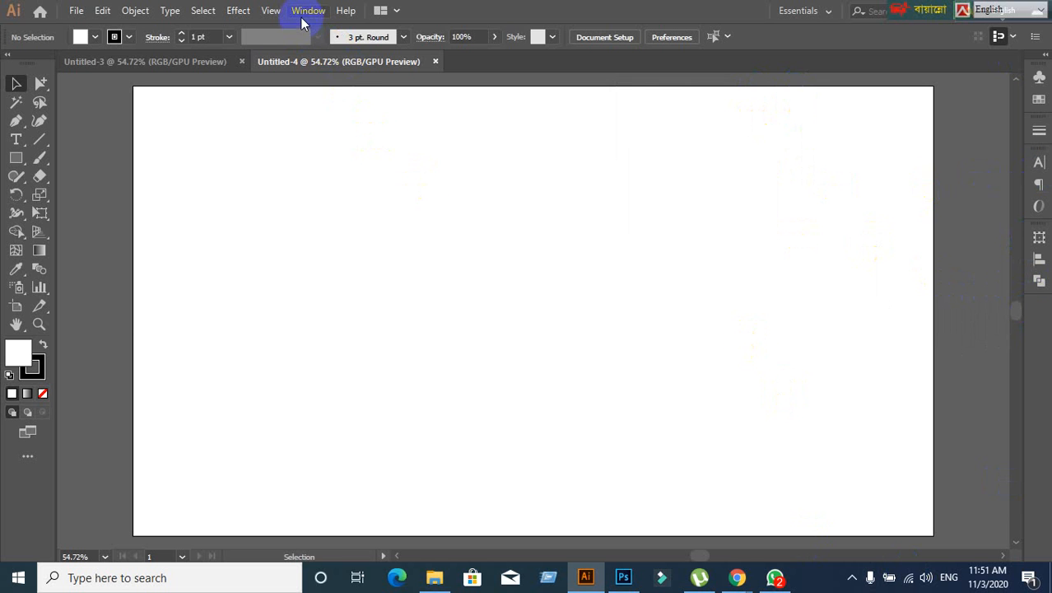
- Reset the Essentials workspace to bring back the Properties, Layers and Libraries panels
{"action": "left_click", "coordinate": [303, 17]}
{"action": "left_click", "coordinate": [233, 253]}
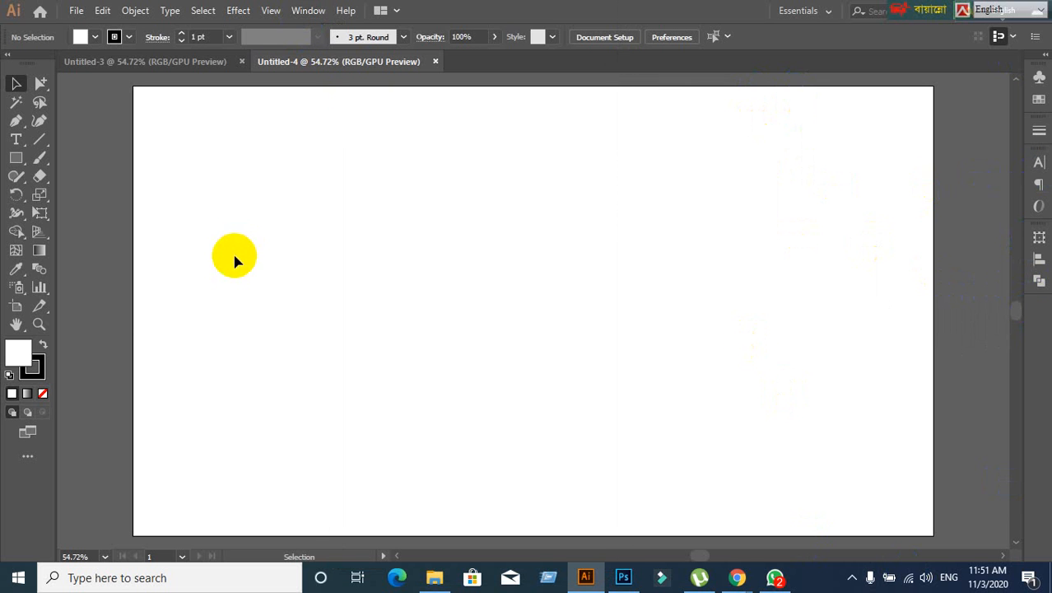
{"action": "left_click", "coordinate": [311, 14]}
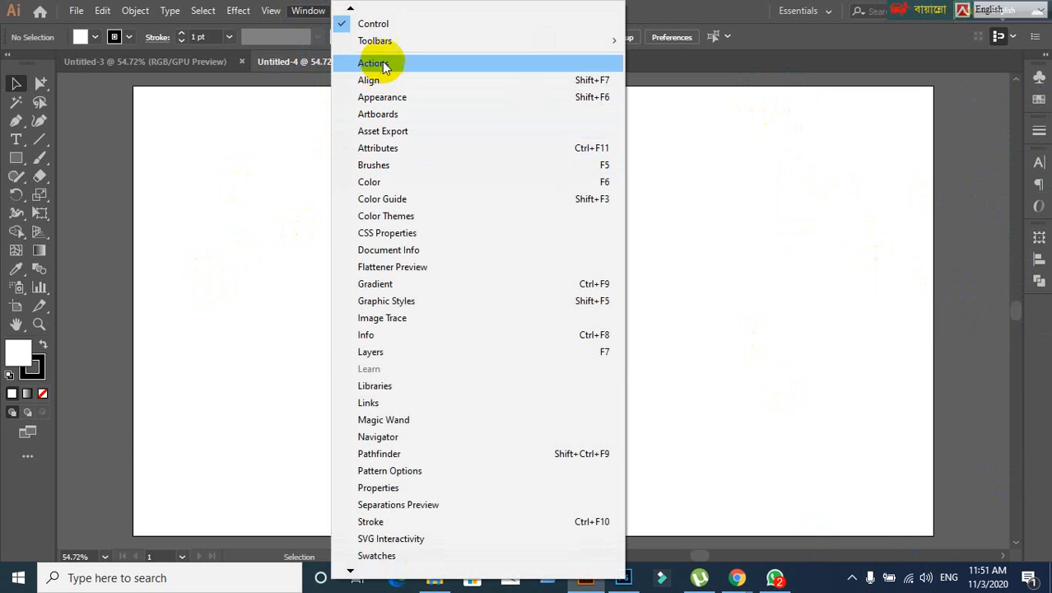
{"action": "mouse_move", "coordinate": [351, 10]}
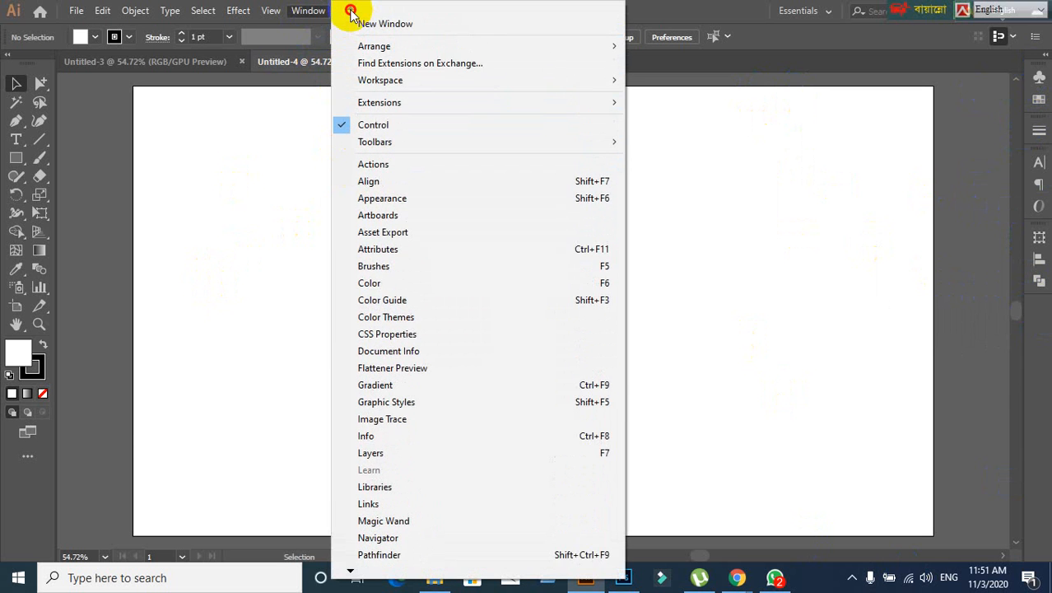
{"action": "mouse_move", "coordinate": [378, 84]}
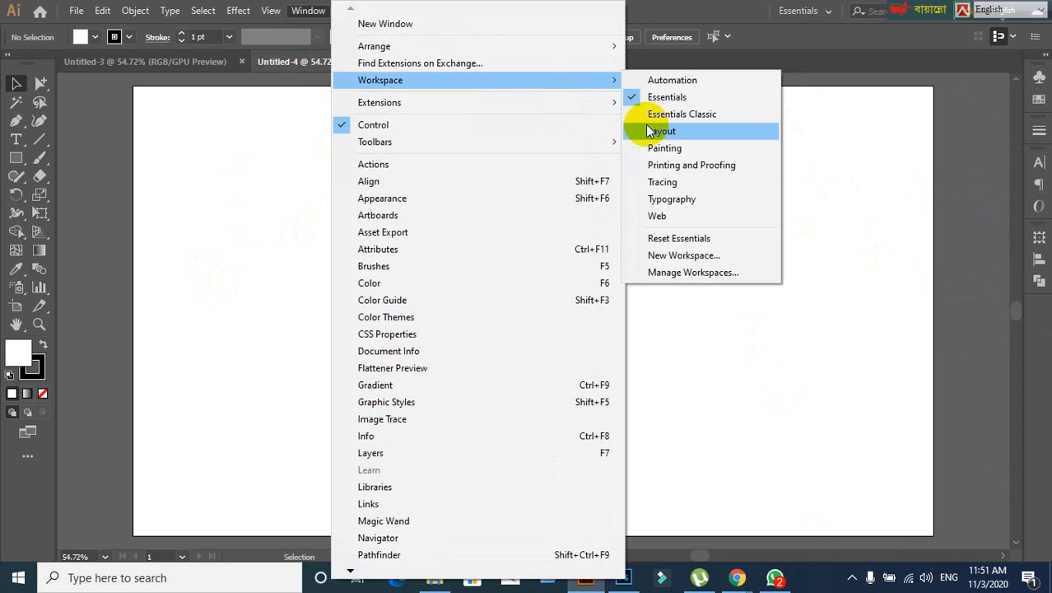
{"action": "left_click", "coordinate": [673, 239]}
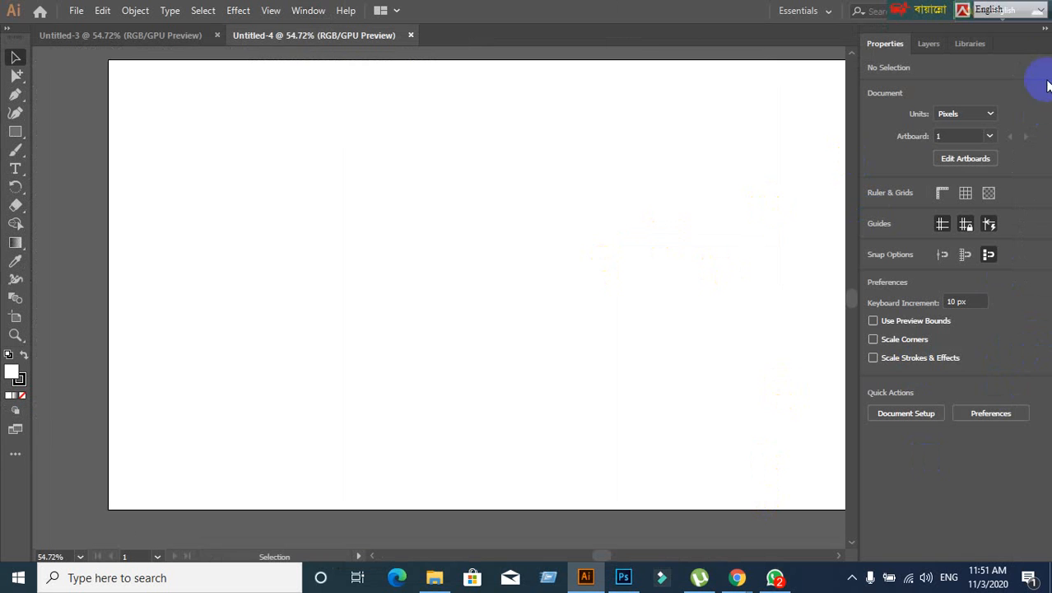
- Collapse the Properties, Layers and Libraries dock and narrow it to icons only
{"action": "left_click", "coordinate": [1046, 31]}
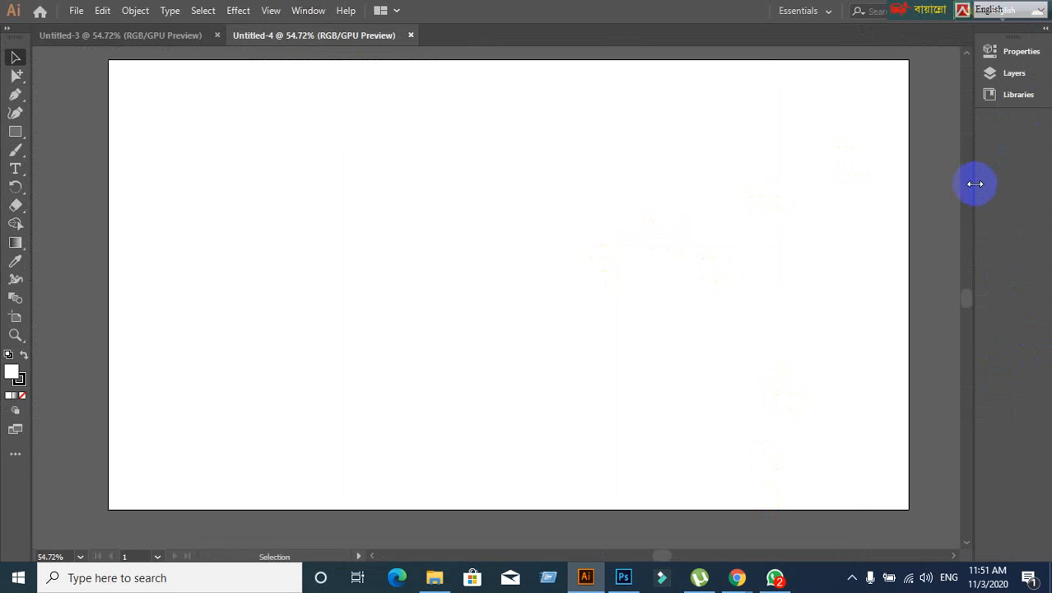
{"action": "left_click_drag", "start_coordinate": [975, 183], "coordinate": [1031, 184]}
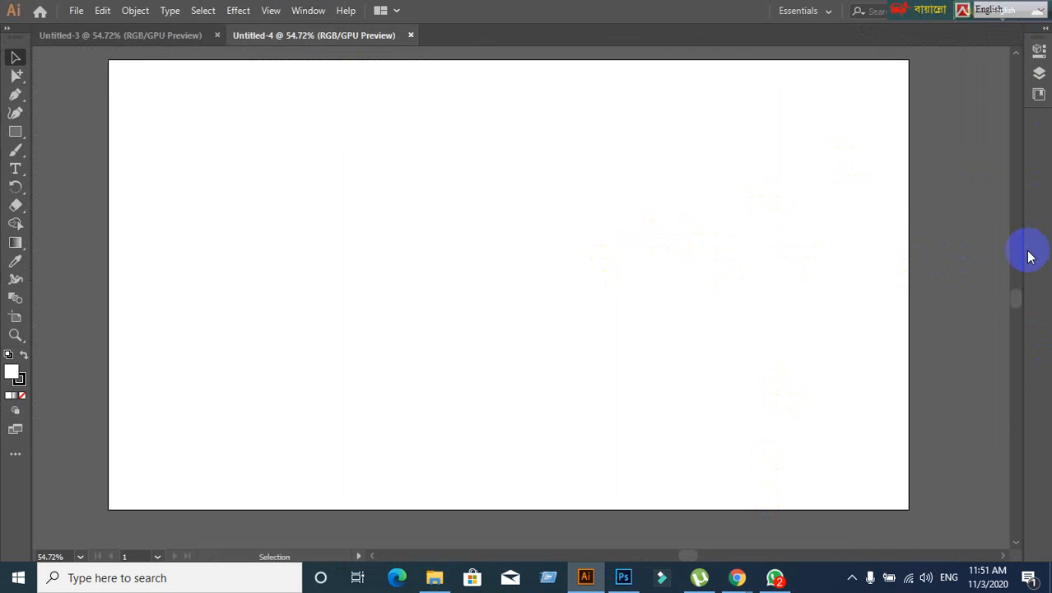
{"action": "scroll", "coordinate": [456, 239], "scroll_direction": "up", "scroll_amount": 3}
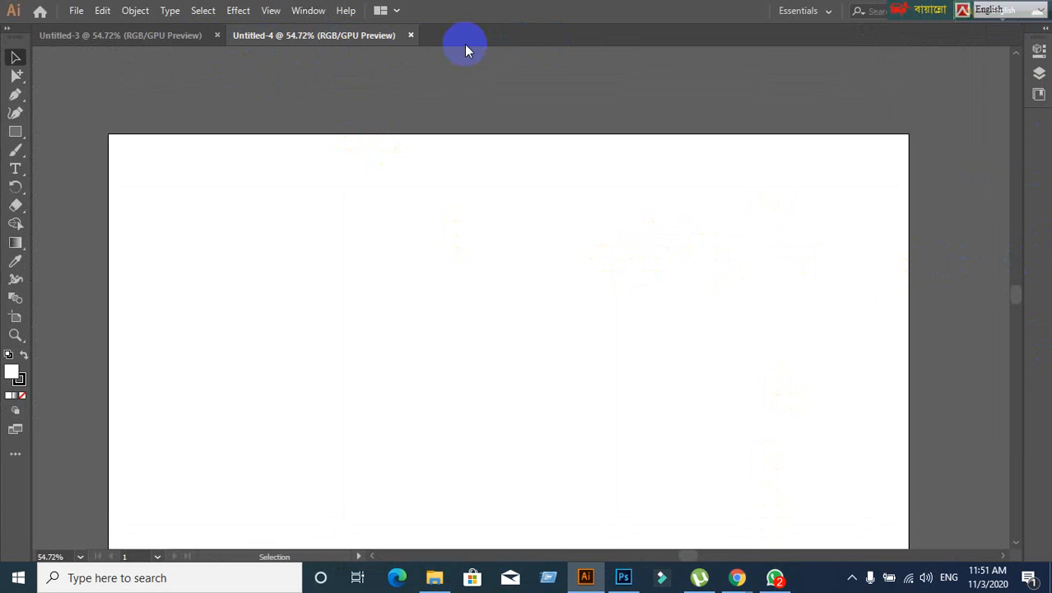
{"action": "scroll", "coordinate": [525, 109], "scroll_direction": "down", "scroll_amount": 2}
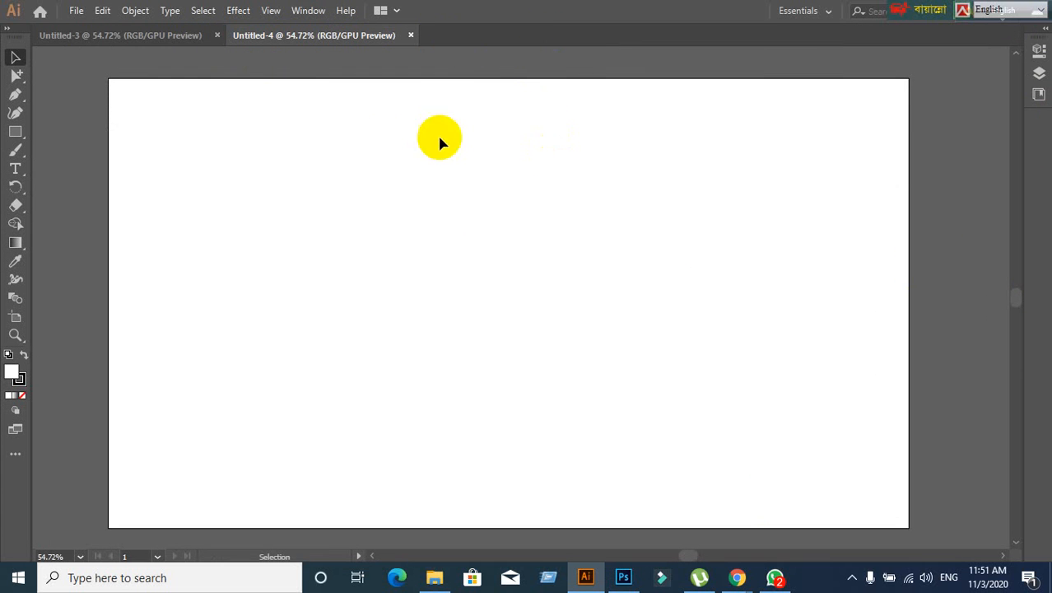
- Turn the Control bar back on from the Window menu
{"action": "left_click", "coordinate": [306, 11]}
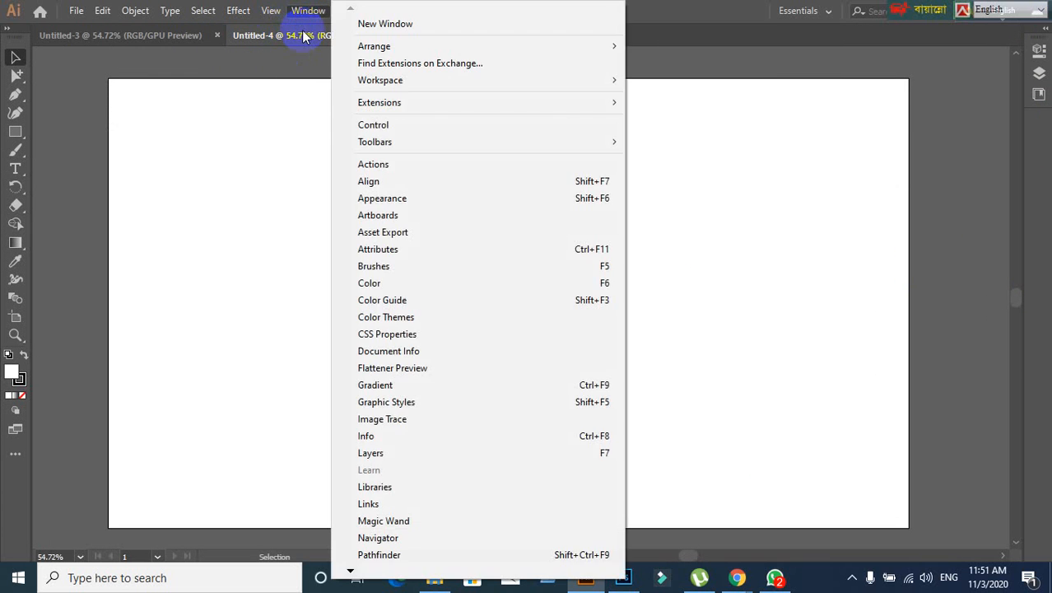
{"action": "left_click", "coordinate": [348, 127]}
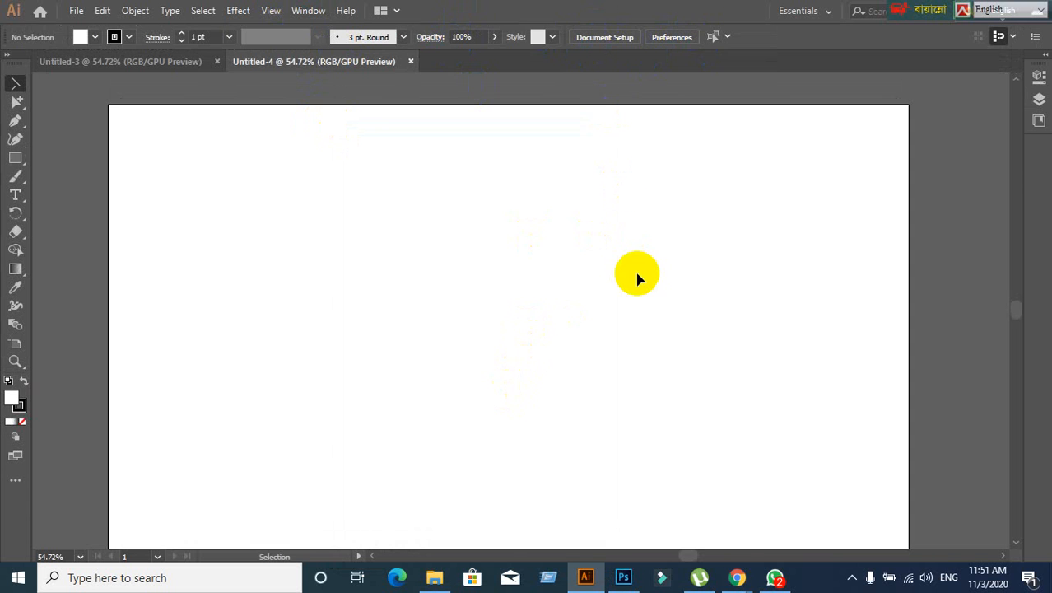
{"action": "scroll", "coordinate": [642, 271], "scroll_direction": "down", "scroll_amount": 2}
{"action": "scroll", "coordinate": [642, 270], "scroll_direction": "up", "scroll_amount": 1}
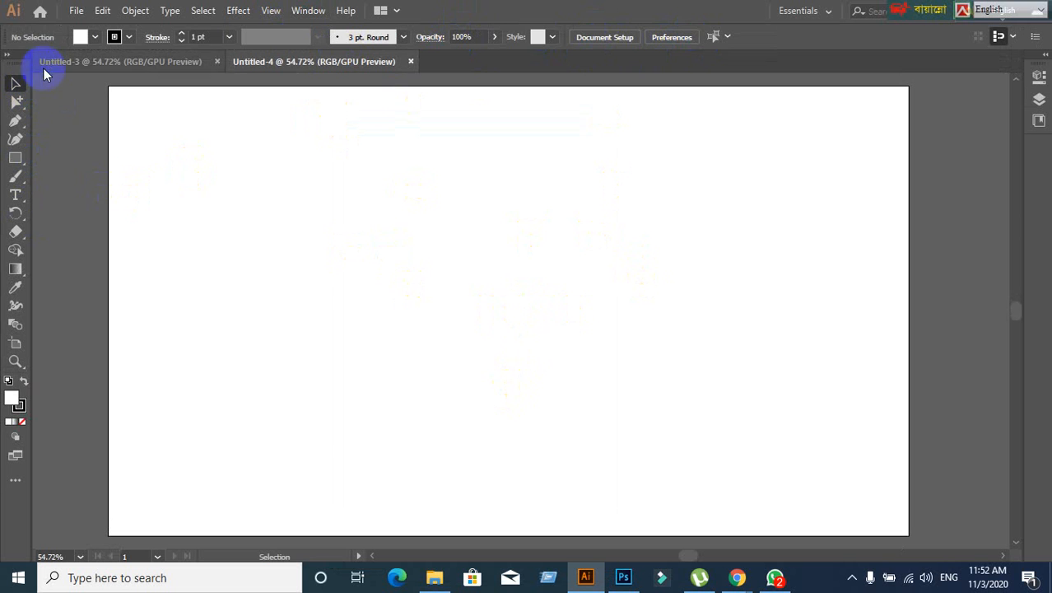
- Switch the toolbar from Basic to the full Advanced toolbar
{"action": "left_click", "coordinate": [310, 11]}
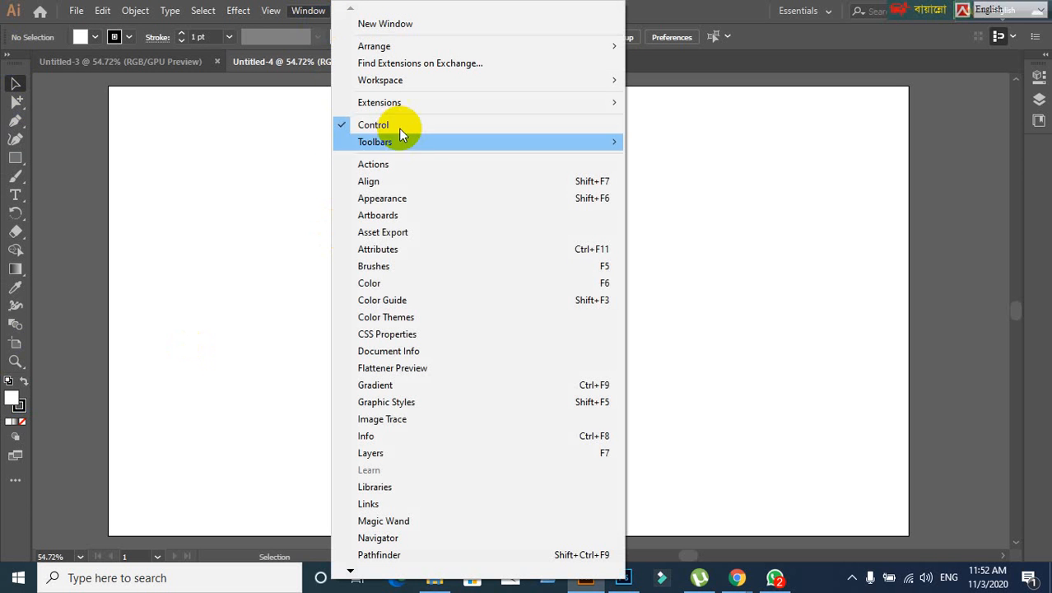
{"action": "mouse_move", "coordinate": [423, 143]}
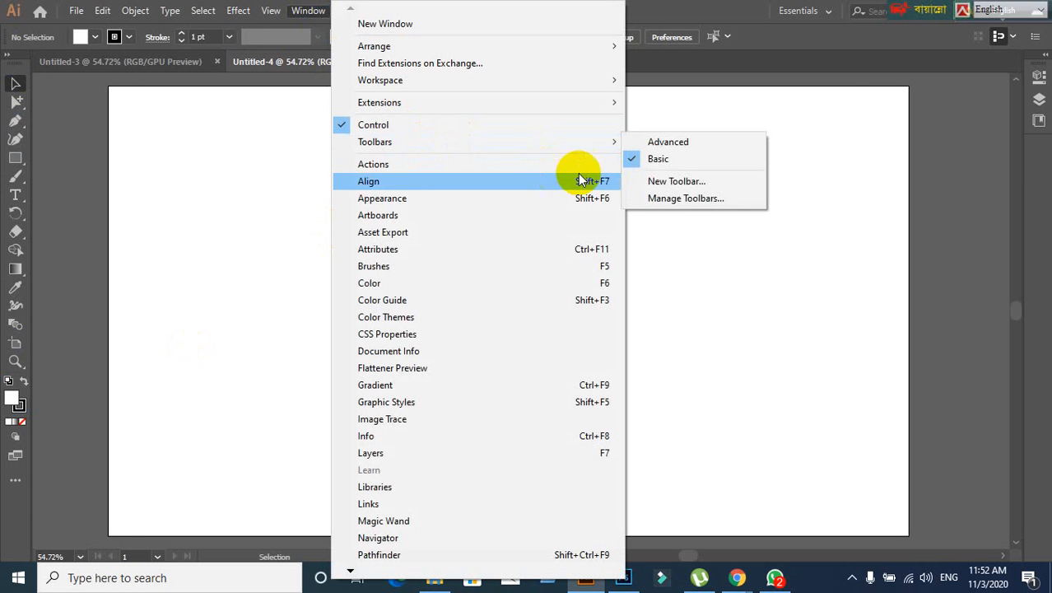
{"action": "left_click", "coordinate": [669, 142]}
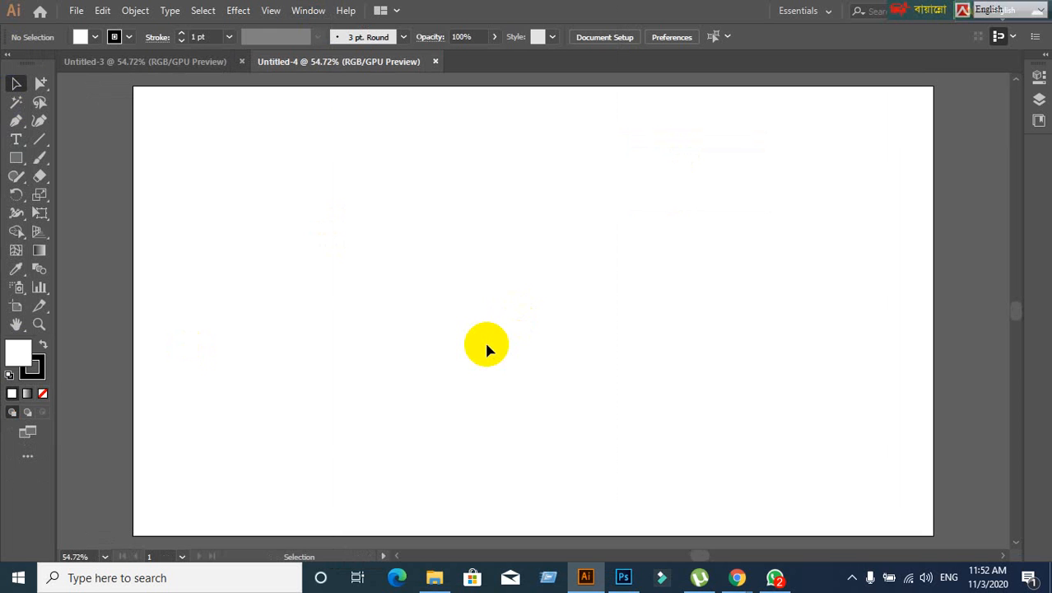
{"action": "scroll", "coordinate": [487, 346], "scroll_direction": "down", "scroll_amount": 1}
{"action": "scroll", "coordinate": [543, 364], "scroll_direction": "up", "scroll_amount": 1}
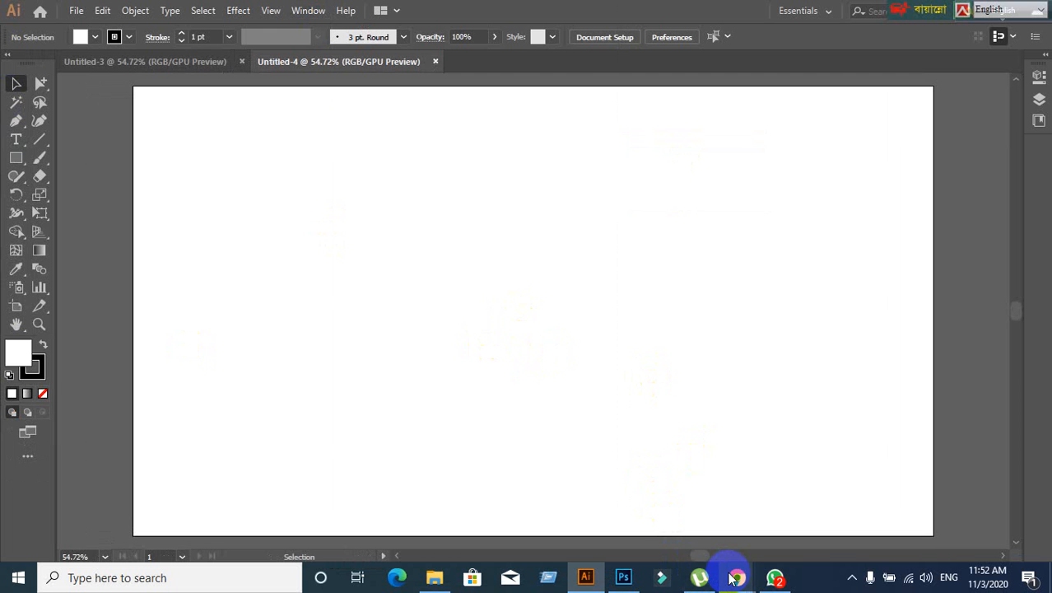
- Bring Google Meet forward and review the participant list and meeting details
{"action": "mouse_move", "coordinate": [736, 577]}
{"action": "left_click", "coordinate": [651, 510]}
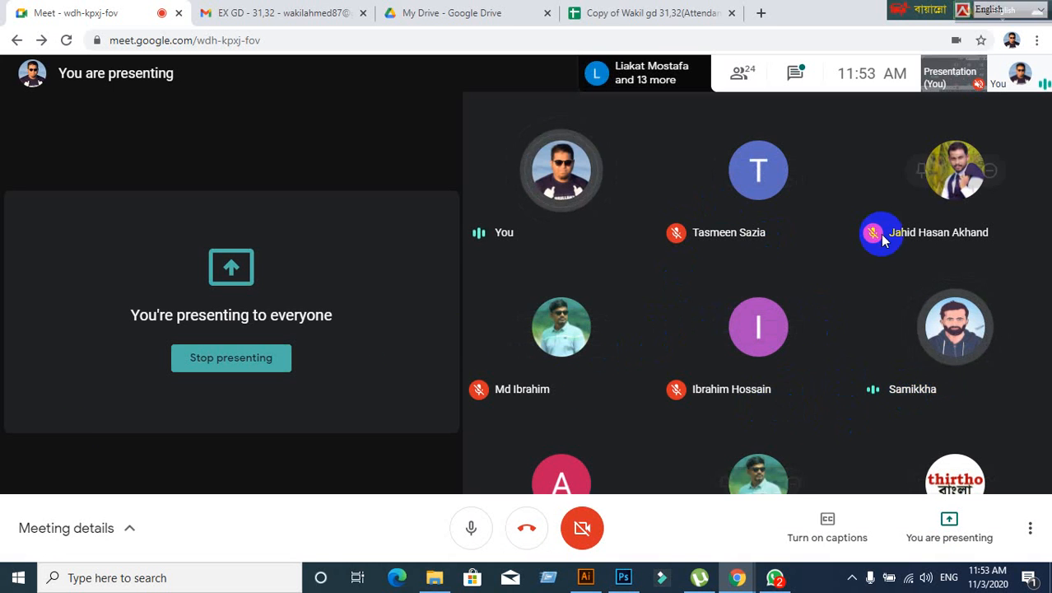
{"action": "left_click", "coordinate": [756, 74]}
{"action": "scroll", "coordinate": [963, 297], "scroll_direction": "down", "scroll_amount": 5}
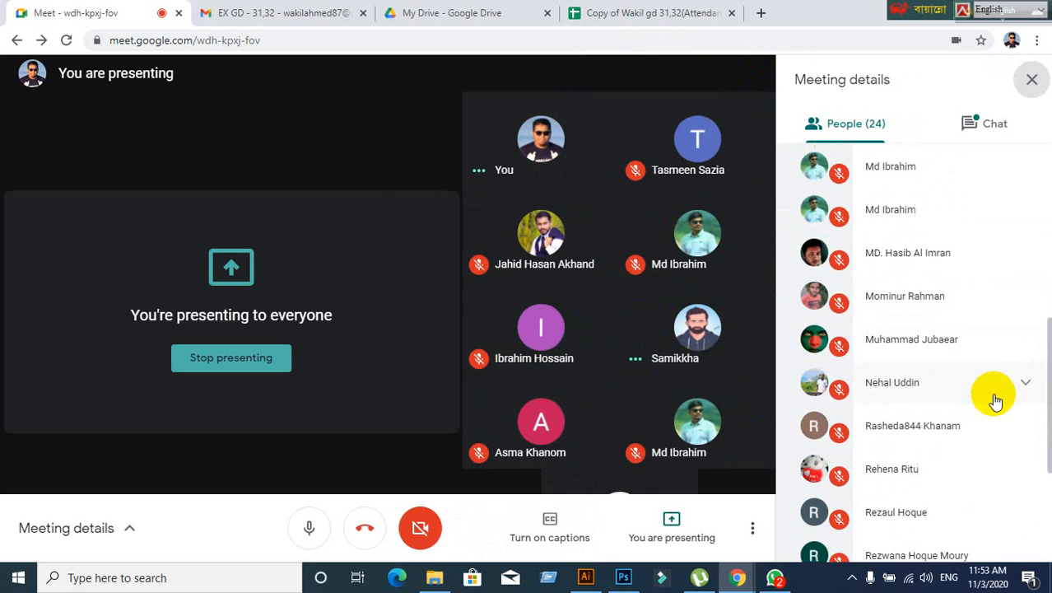
{"action": "scroll", "coordinate": [995, 399], "scroll_direction": "down", "scroll_amount": 3}
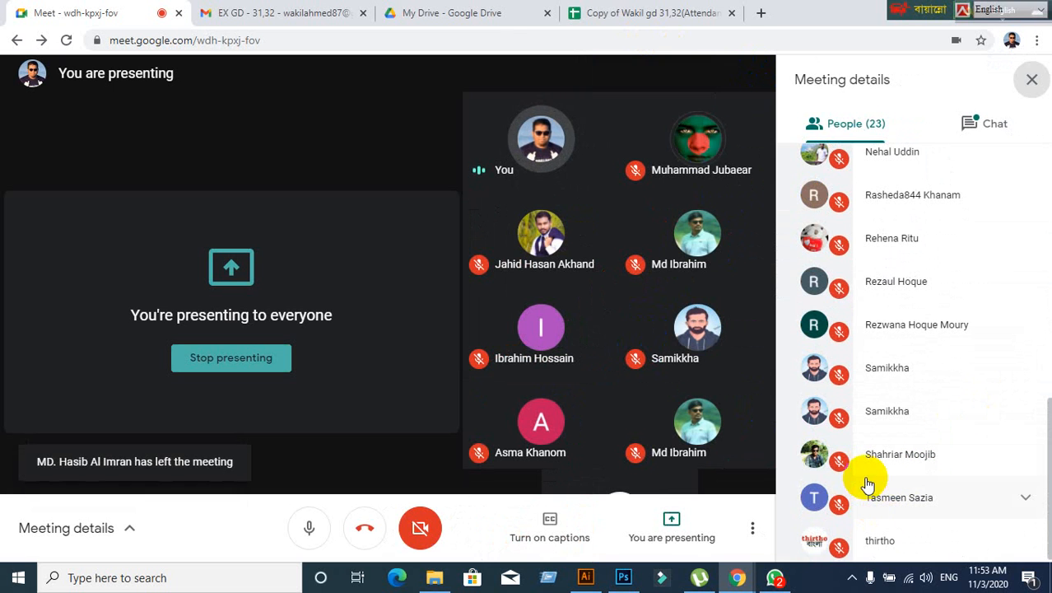
{"action": "left_click", "coordinate": [1035, 81]}
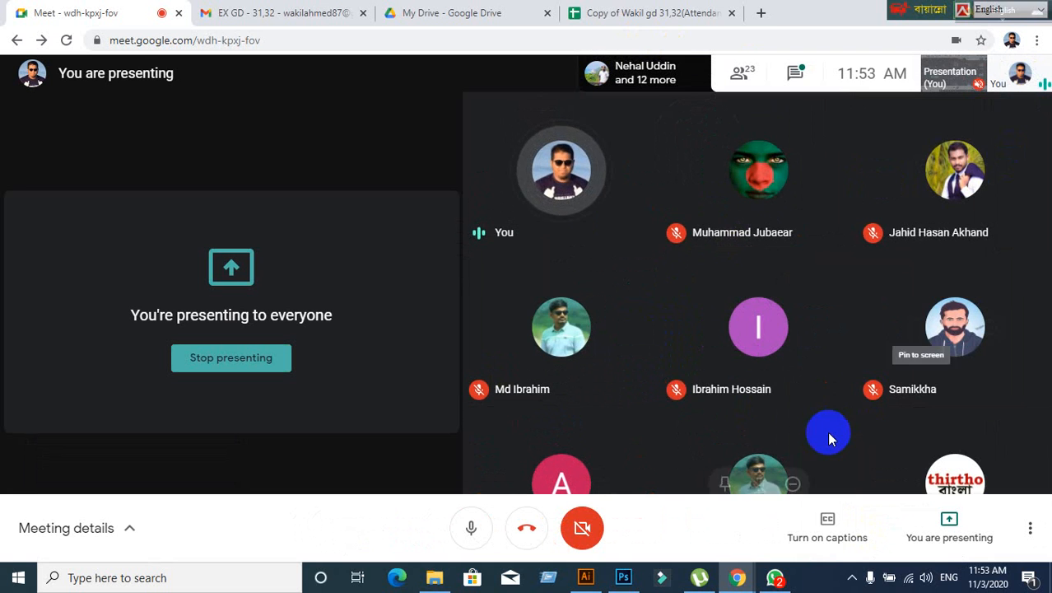
- Check WhatsApp, move the language toolbar aside, and admit the person asking to join
{"action": "left_click", "coordinate": [773, 574]}
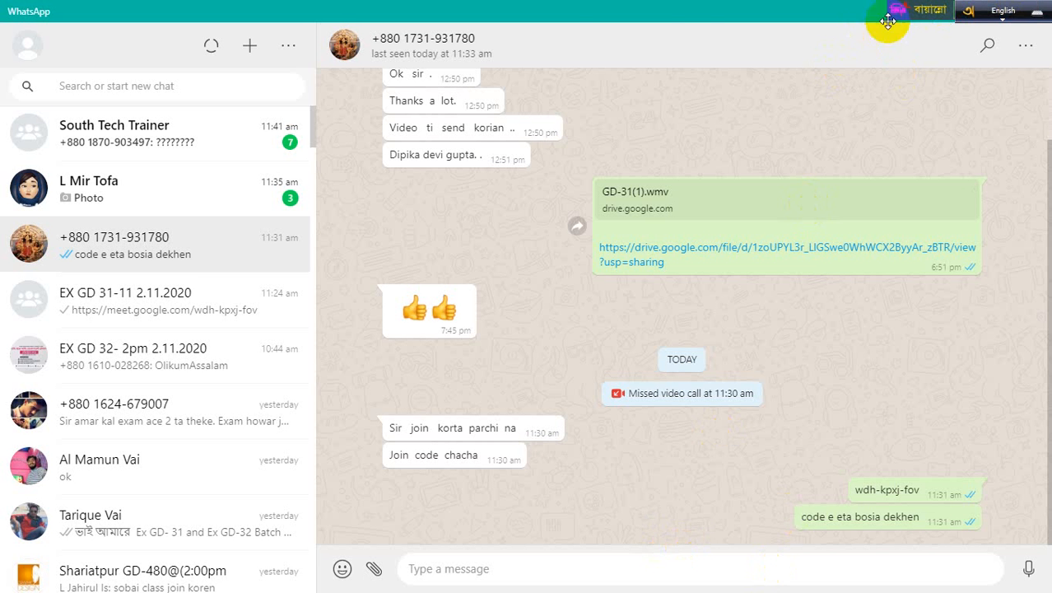
{"action": "left_click_drag", "start_coordinate": [905, 10], "coordinate": [531, 4]}
{"action": "left_click_drag", "start_coordinate": [963, 12], "coordinate": [670, 4]}
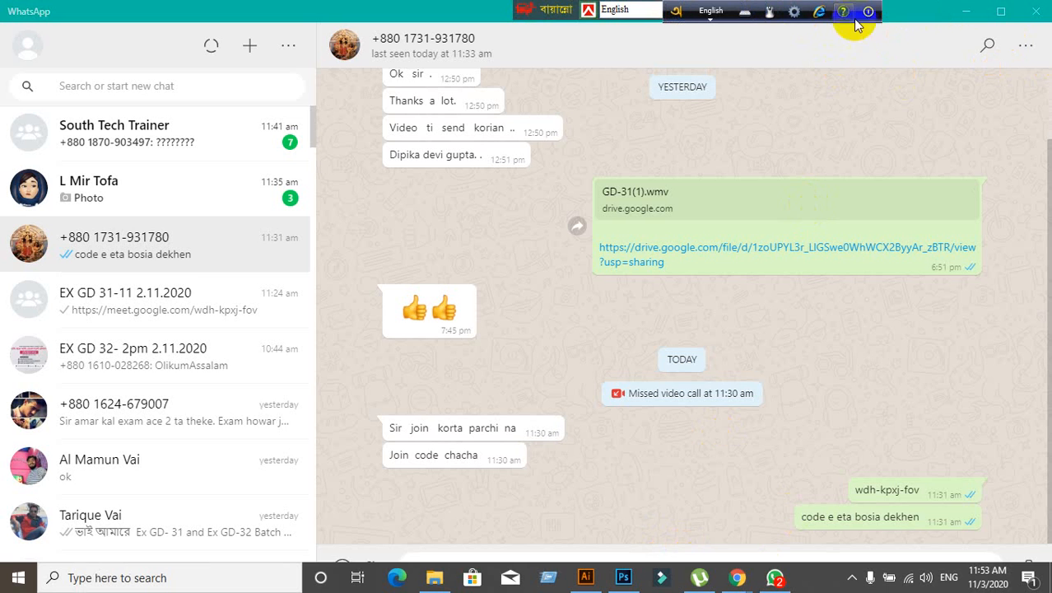
{"action": "left_click", "coordinate": [967, 11]}
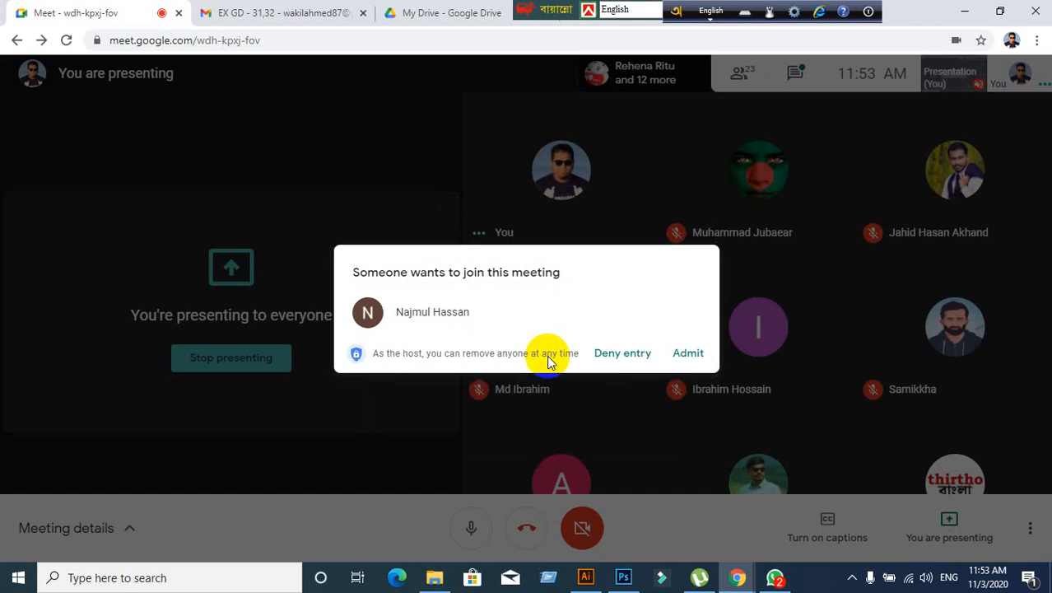
{"action": "left_click", "coordinate": [679, 362]}
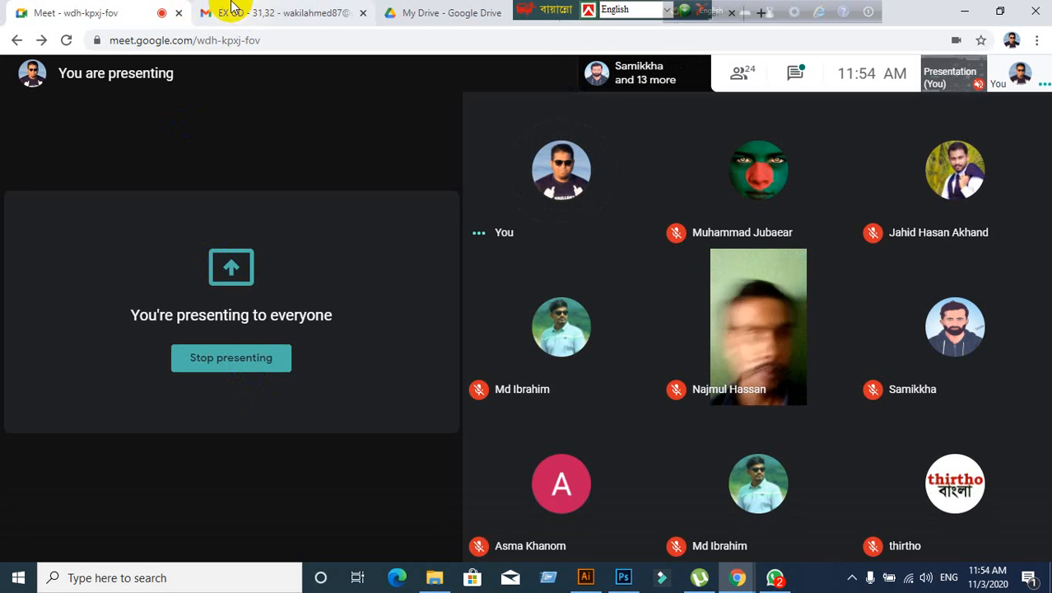
- Move the keyboard language bars out of the way and bring Untitled-4 to the front
{"action": "left_click", "coordinate": [586, 580]}
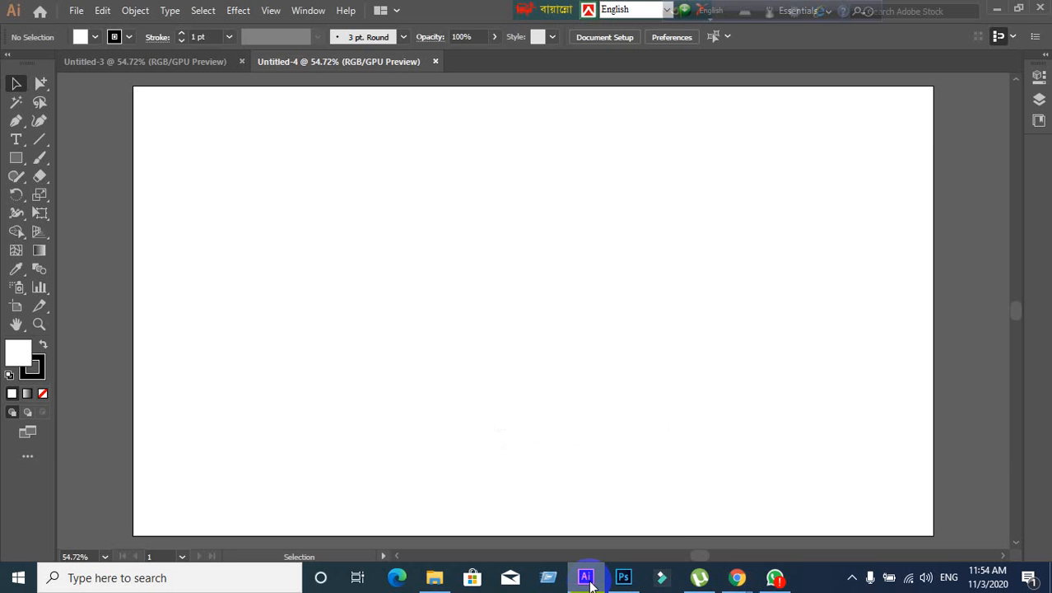
{"action": "left_click", "coordinate": [587, 580]}
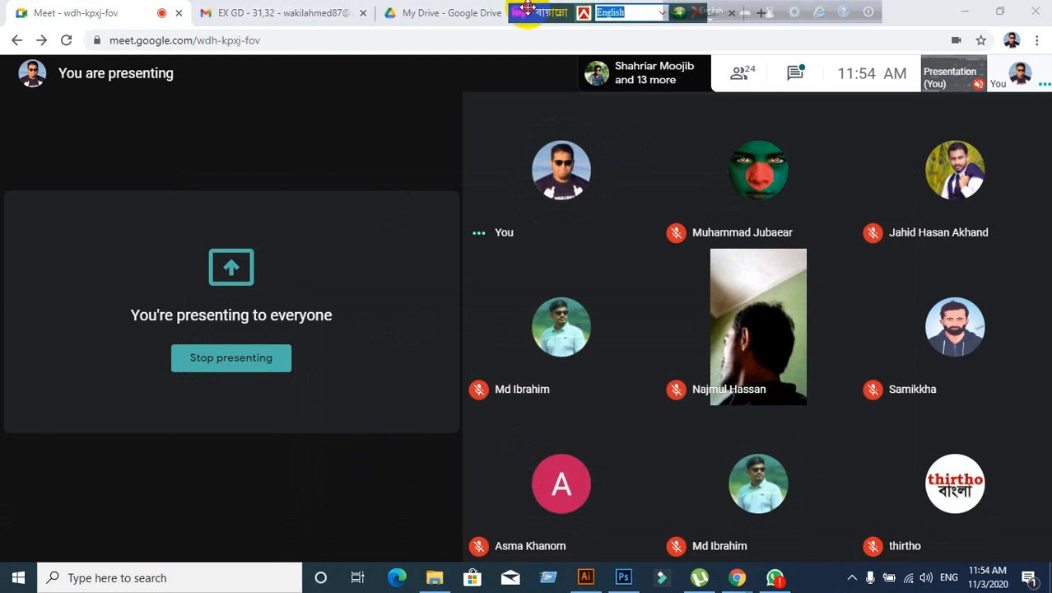
{"action": "left_click_drag", "start_coordinate": [531, 8], "coordinate": [56, 7]}
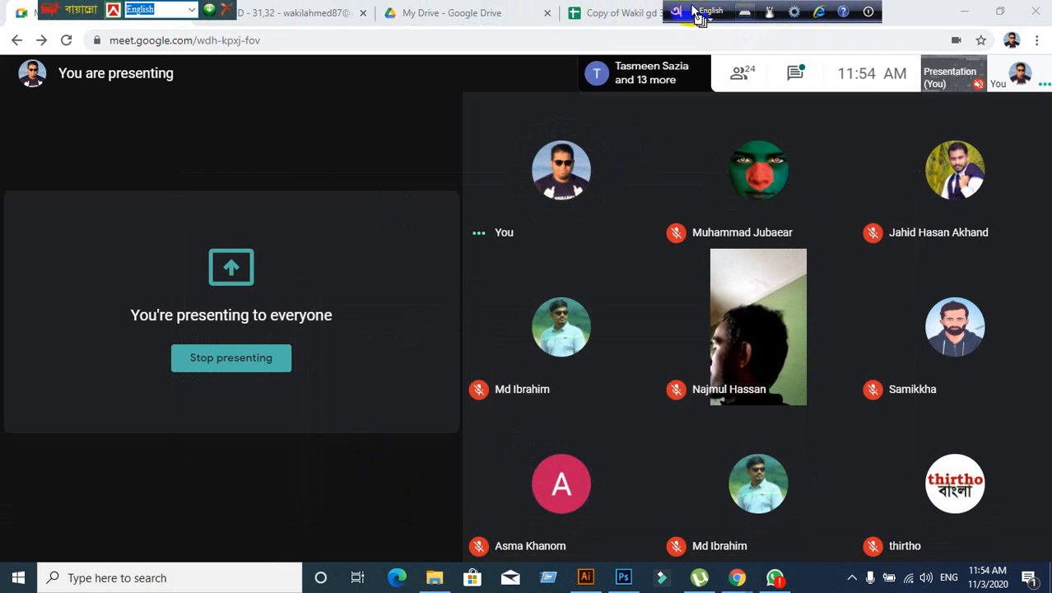
{"action": "left_click_drag", "start_coordinate": [675, 11], "coordinate": [79, 11]}
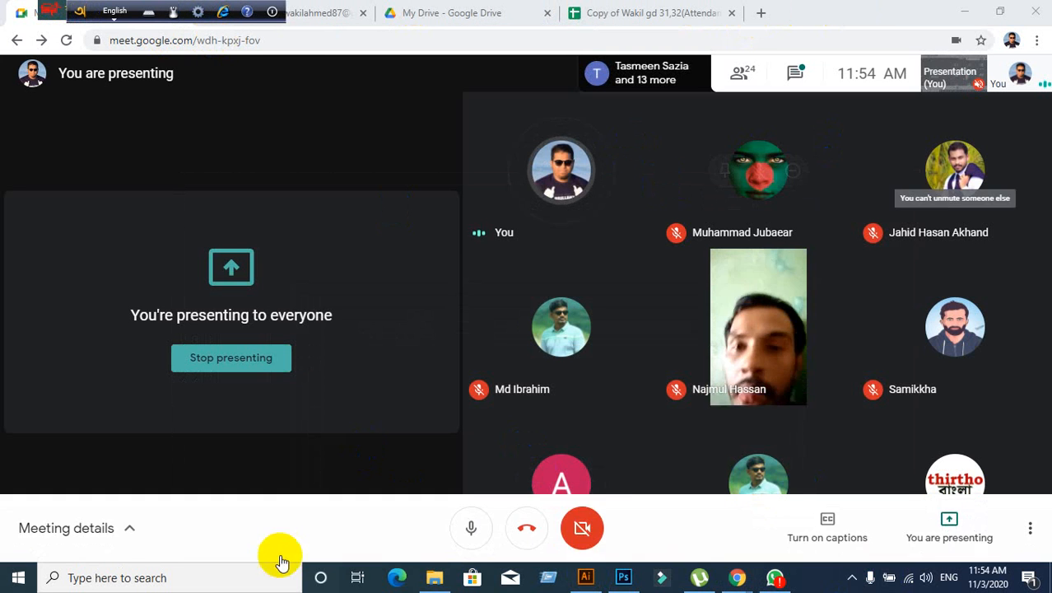
{"action": "left_click", "coordinate": [585, 577]}
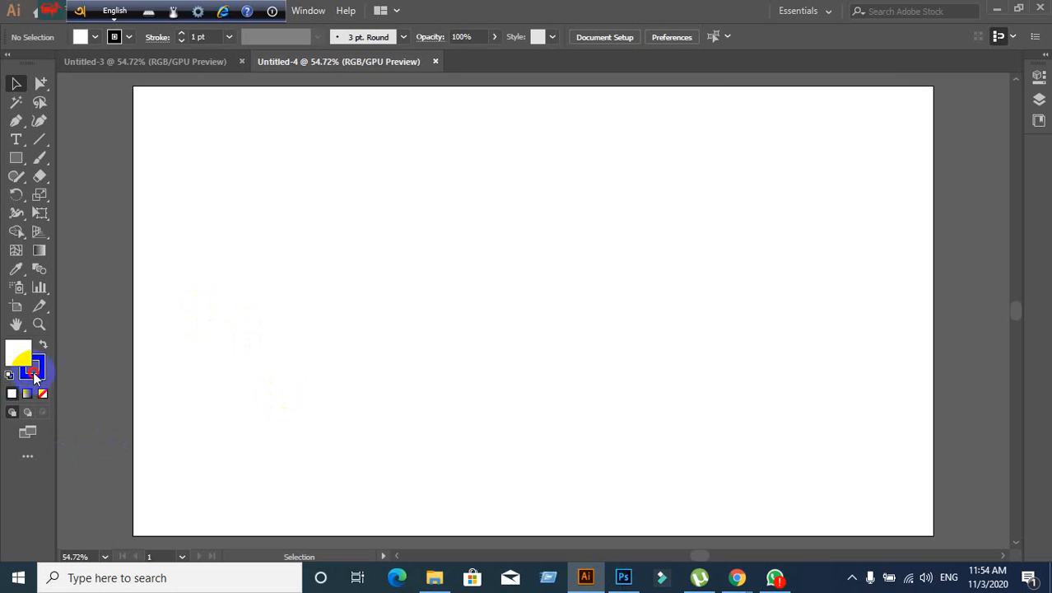
- Set the stroke to None and make the white fill active
{"action": "left_click", "coordinate": [35, 373]}
{"action": "left_click", "coordinate": [43, 394]}
{"action": "left_click", "coordinate": [20, 350]}
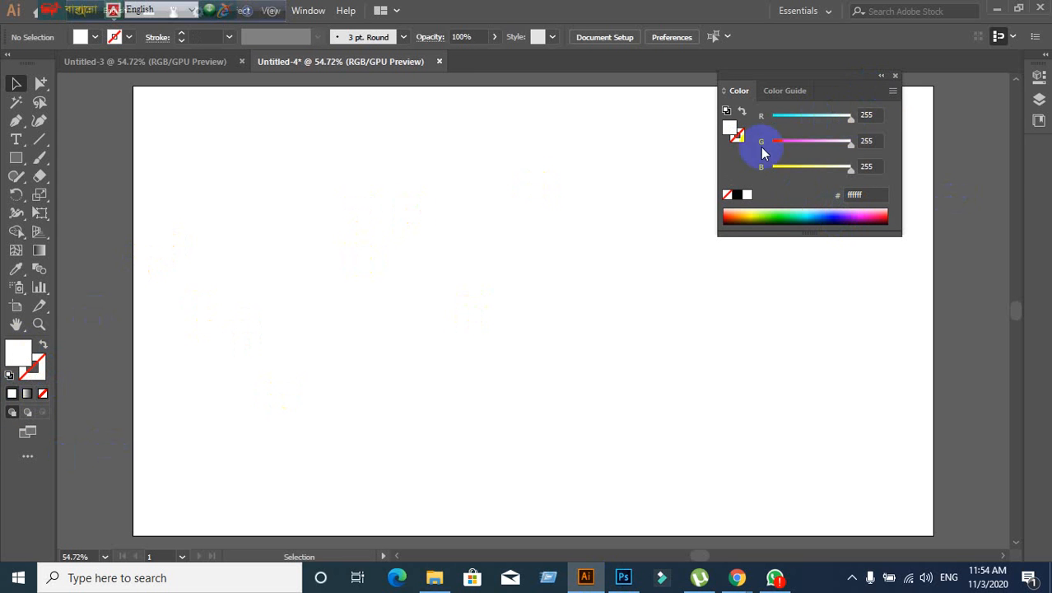
- Collapse and dock the Color panel on the right, and move the keyboard bars off the menus
{"action": "left_click_drag", "start_coordinate": [871, 75], "coordinate": [871, 75]}
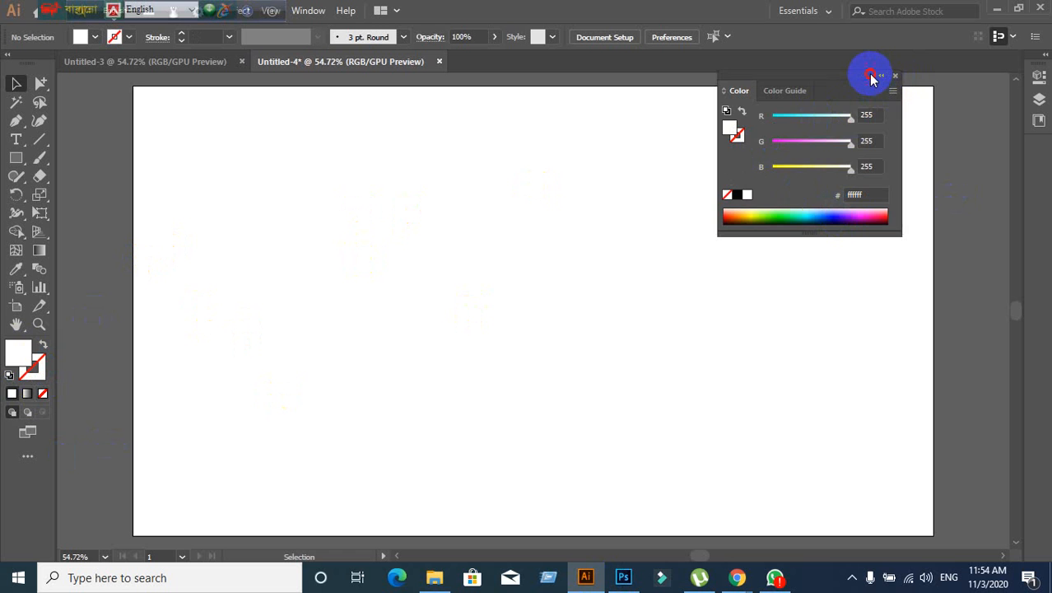
{"action": "left_click", "coordinate": [878, 79]}
{"action": "left_click_drag", "start_coordinate": [735, 77], "coordinate": [1043, 165]}
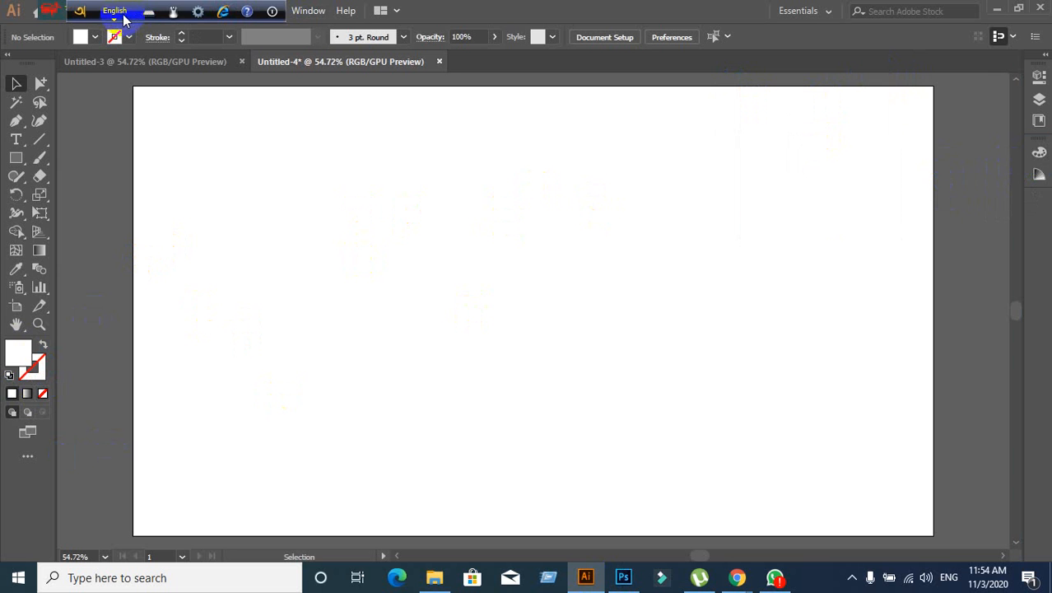
{"action": "left_click_drag", "start_coordinate": [81, 14], "coordinate": [826, 13]}
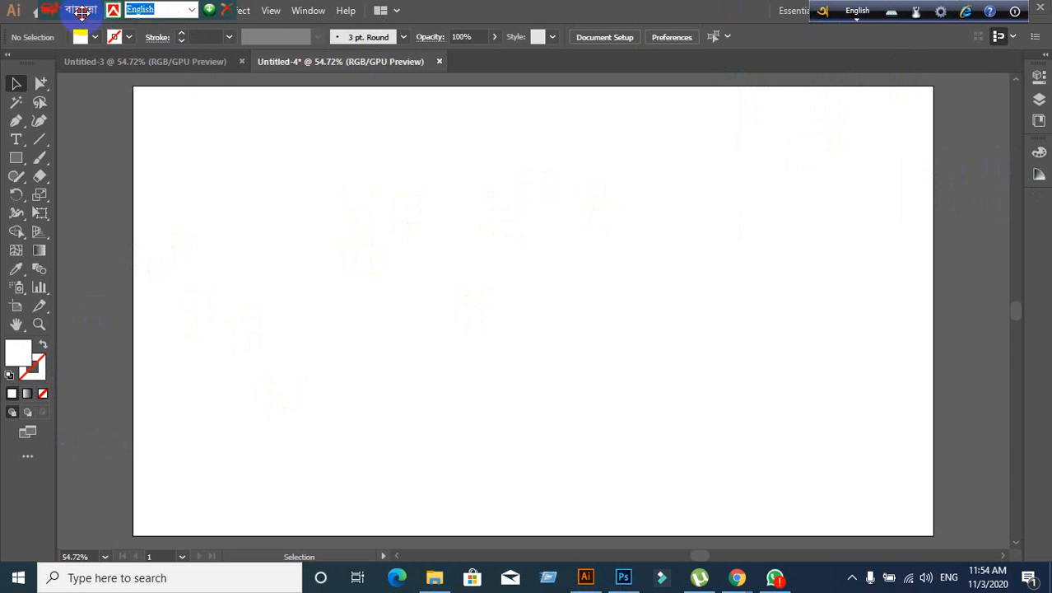
{"action": "left_click_drag", "start_coordinate": [70, 9], "coordinate": [763, 9]}
{"action": "mouse_move", "coordinate": [746, 583]}
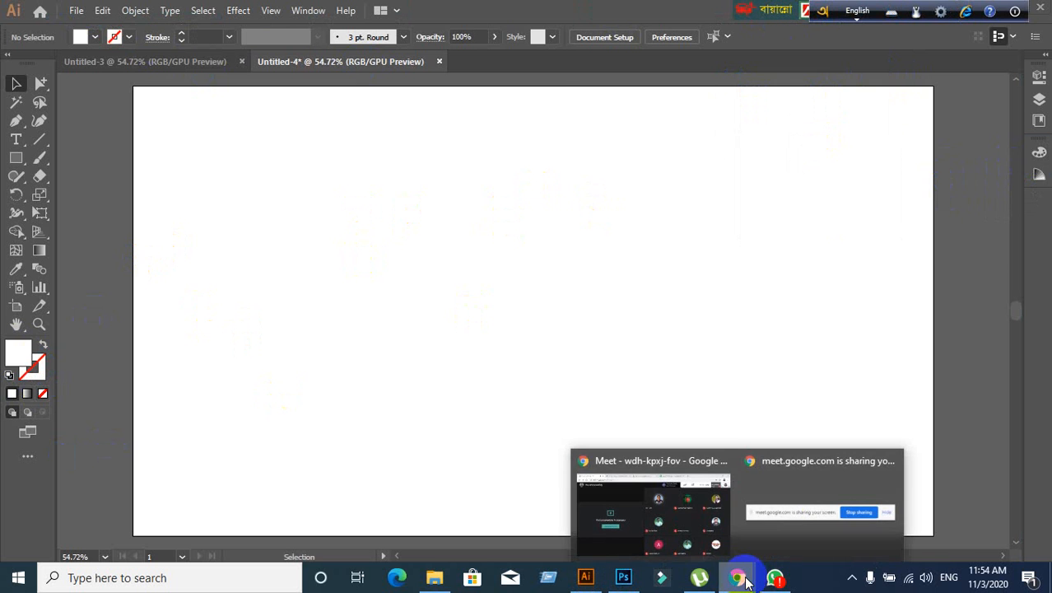
{"action": "left_click", "coordinate": [634, 498]}
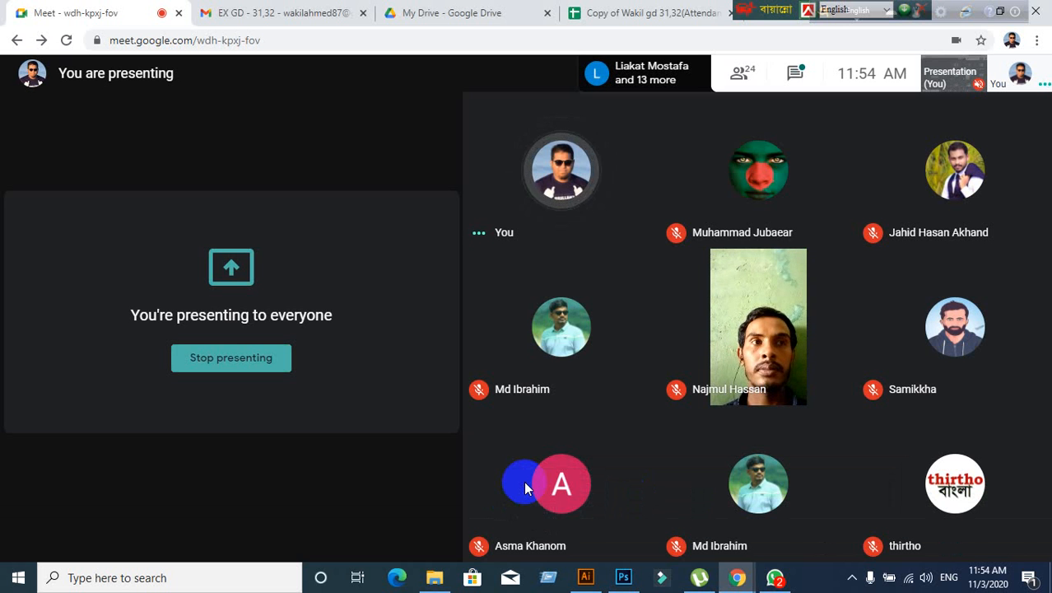
{"action": "left_click", "coordinate": [586, 578]}
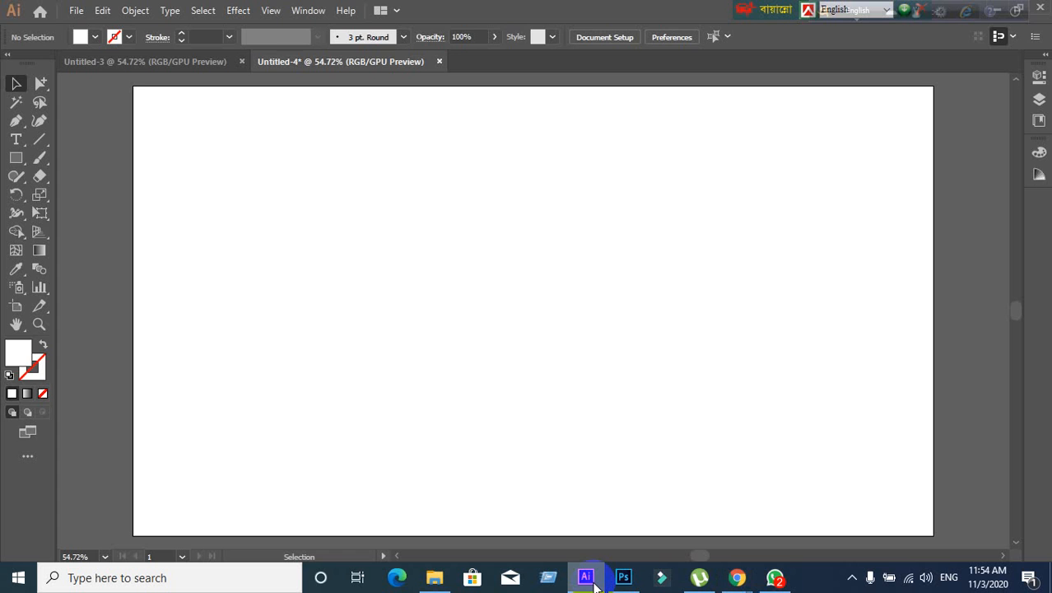
- Minimise Illustrator to reveal the Google Meet presentation window
{"action": "left_click", "coordinate": [588, 578]}
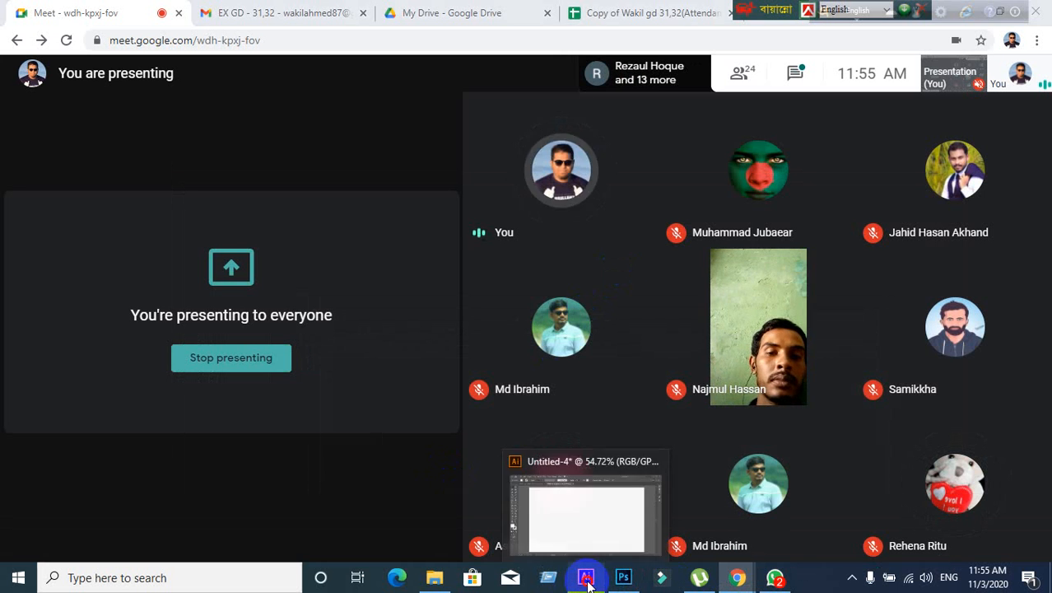
- Bring the blank Untitled-4 document in Illustrator back to the foreground
{"action": "left_click", "coordinate": [587, 580]}
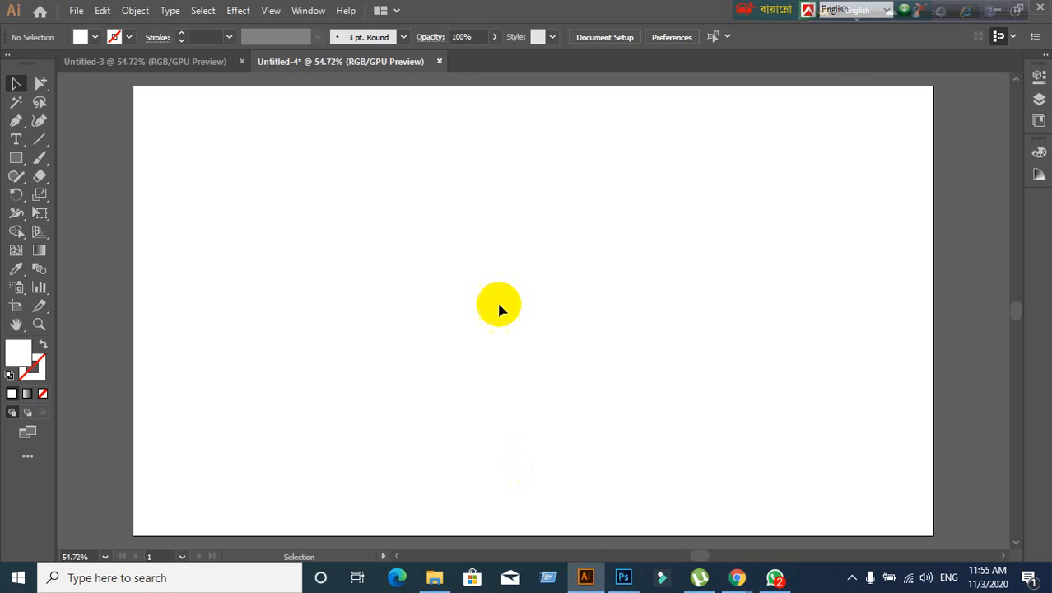
- Zoom to 50% and set the fill to pure red FF0000 in the Color Picker
{"action": "key", "text": "ctrl+minus"}
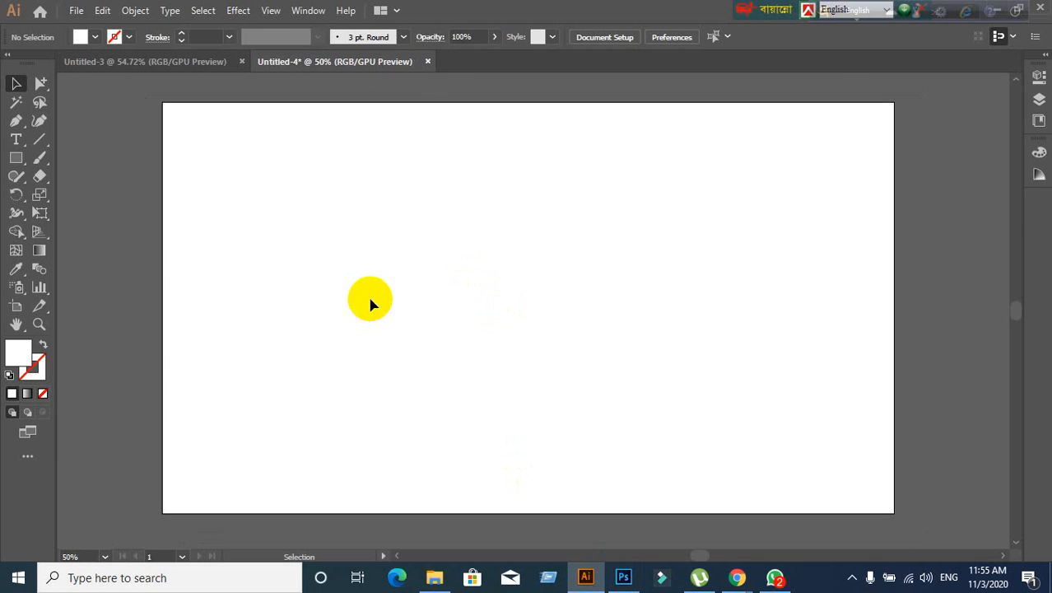
{"action": "double_click", "coordinate": [13, 360]}
{"action": "left_click_drag", "start_coordinate": [479, 230], "coordinate": [527, 180]}
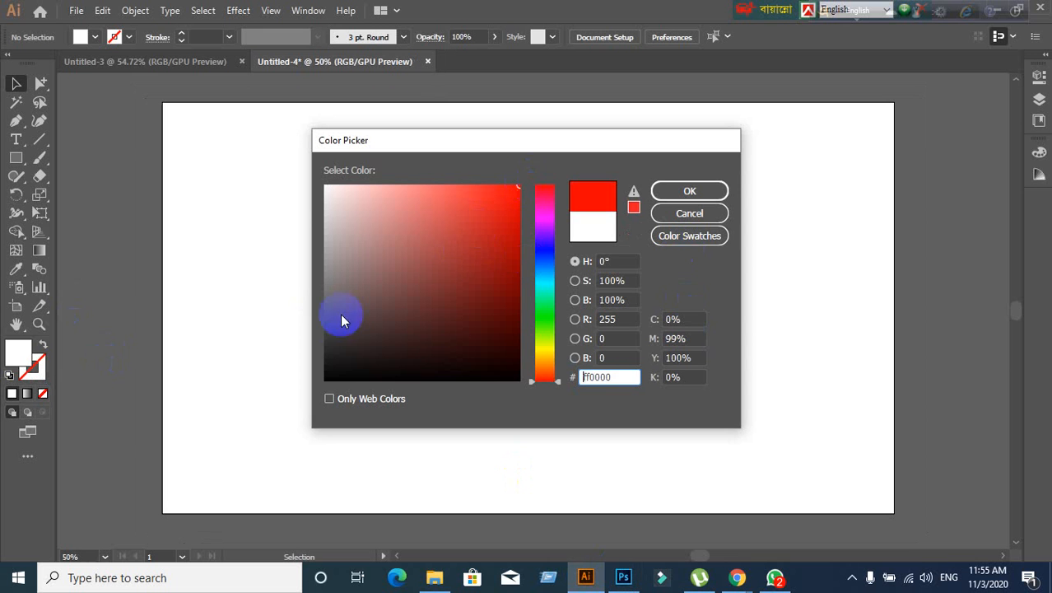
{"action": "left_click", "coordinate": [710, 190]}
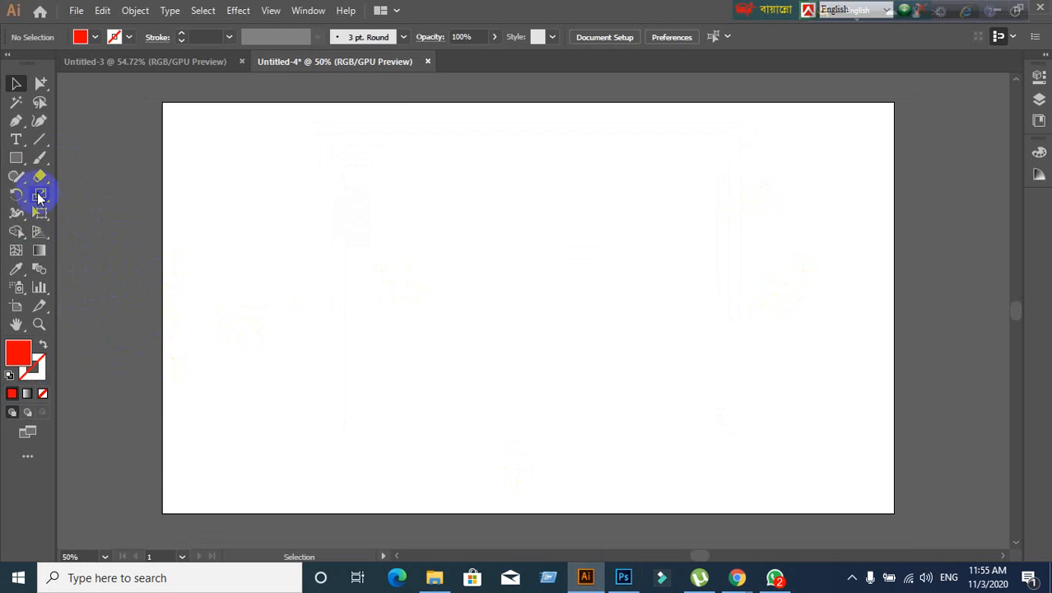
{"action": "left_click", "coordinate": [16, 158]}
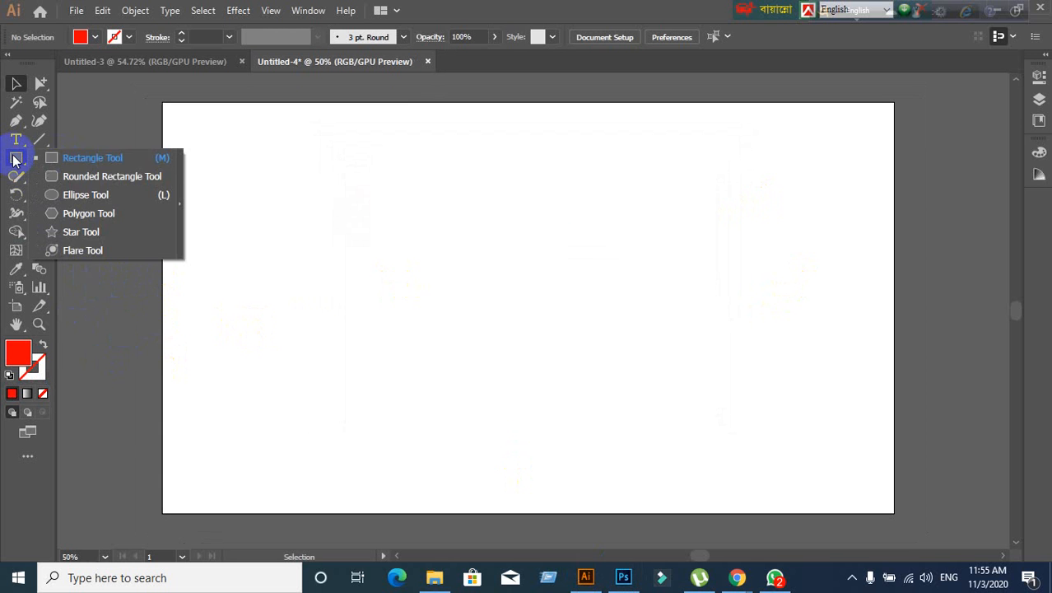
- Select the Rectangle Tool from the shape tools flyout
{"action": "left_click", "coordinate": [88, 156]}
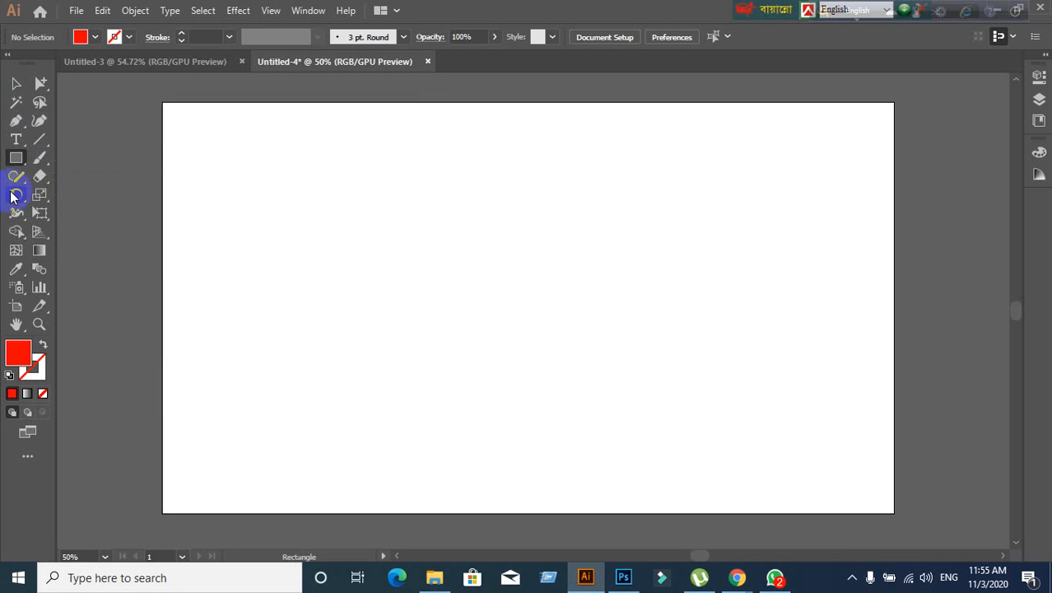
{"action": "left_click", "coordinate": [12, 161]}
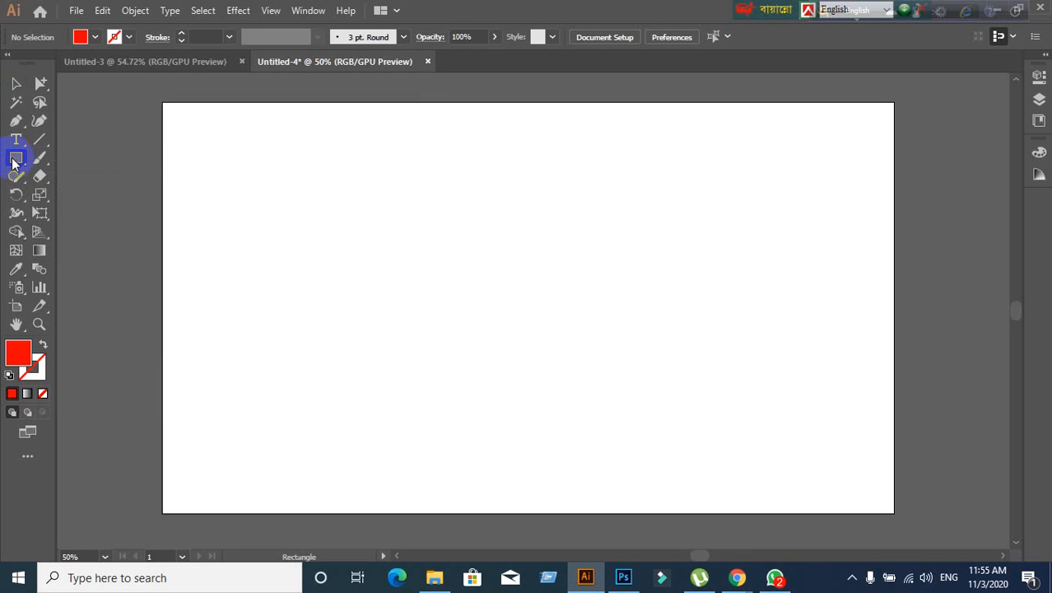
{"action": "left_click_drag", "start_coordinate": [13, 162], "coordinate": [74, 204]}
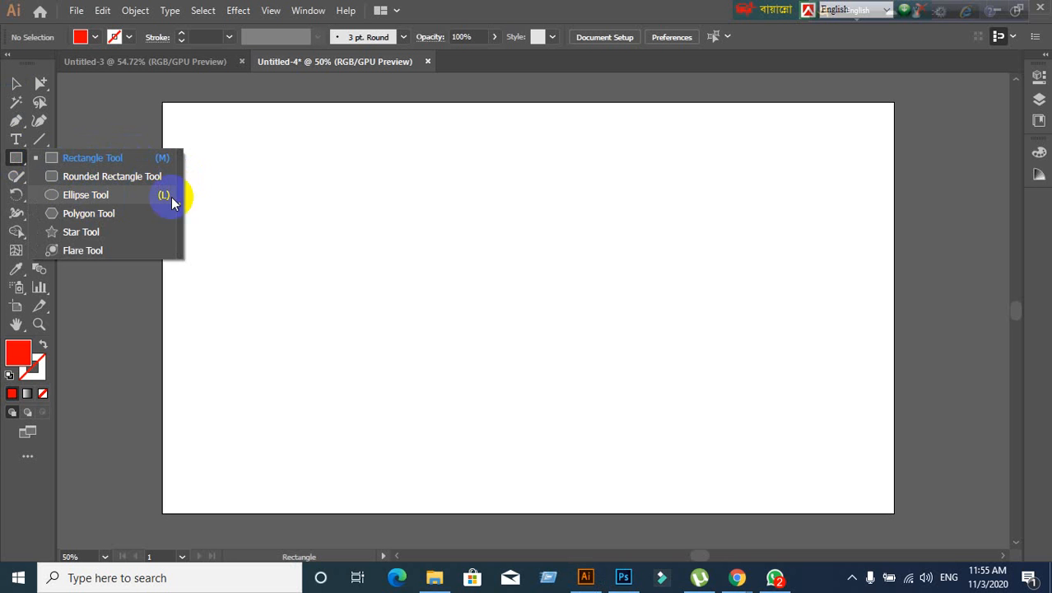
{"action": "left_click_drag", "start_coordinate": [172, 200], "coordinate": [77, 156]}
{"action": "left_click", "coordinate": [20, 165]}
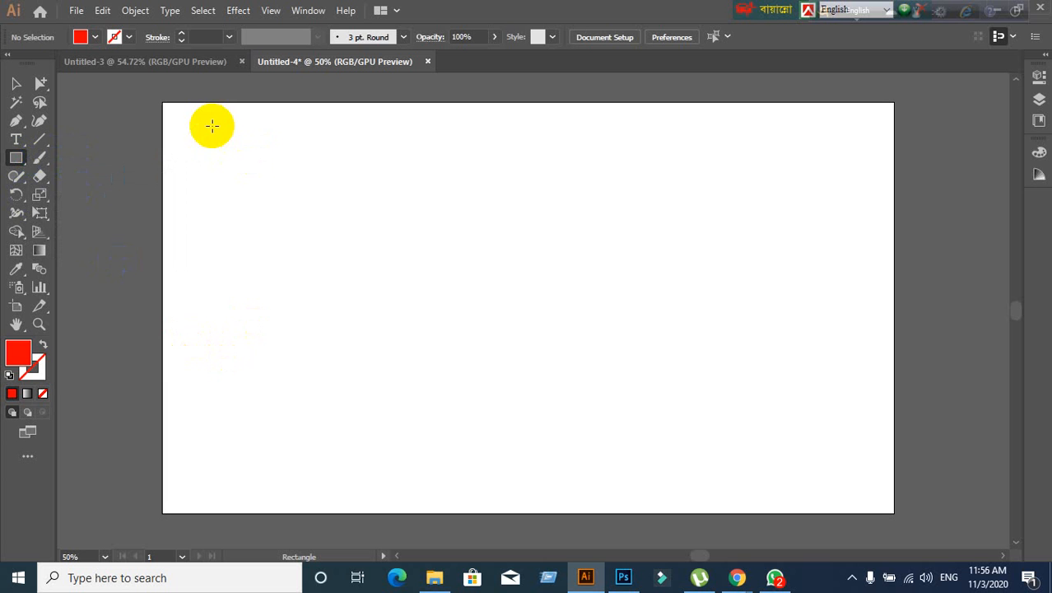
- Draw five red rectangles across the artboard, then undo them
{"action": "left_click_drag", "start_coordinate": [212, 129], "coordinate": [492, 318]}
{"action": "left_click_drag", "start_coordinate": [599, 149], "coordinate": [903, 363]}
{"action": "left_click_drag", "start_coordinate": [191, 426], "coordinate": [434, 540]}
{"action": "scroll", "coordinate": [460, 522], "scroll_direction": "down", "scroll_amount": 3}
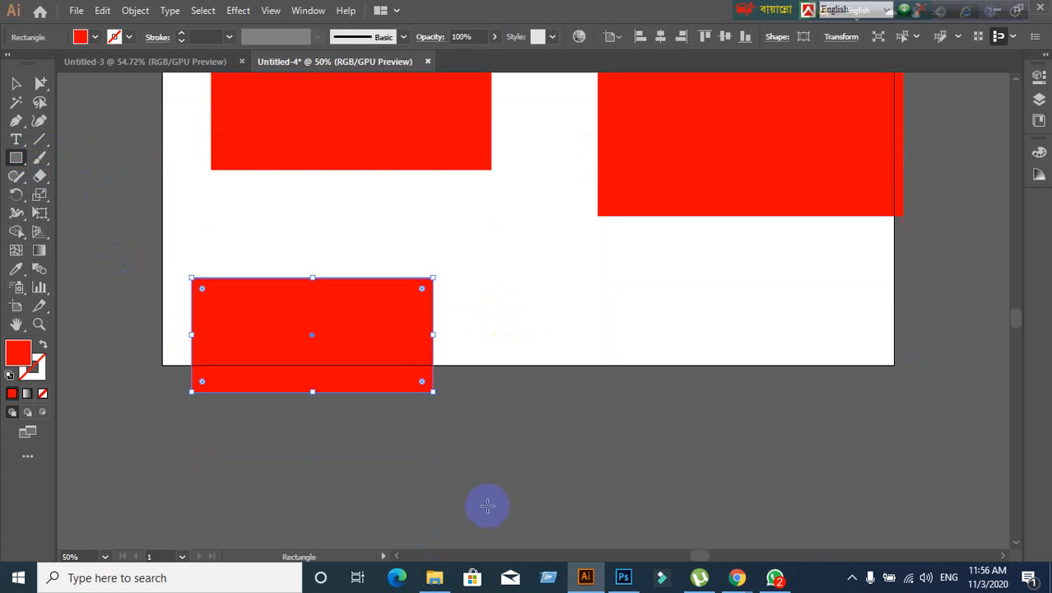
{"action": "left_click_drag", "start_coordinate": [556, 272], "coordinate": [801, 499]}
{"action": "scroll", "coordinate": [461, 395], "scroll_direction": "up", "scroll_amount": 3}
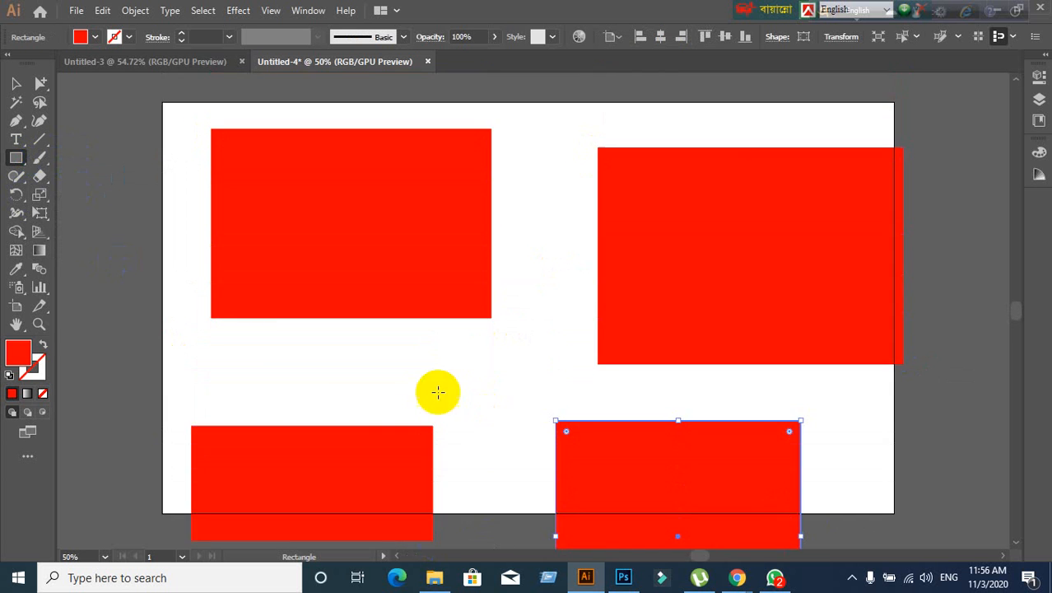
{"action": "left_click_drag", "start_coordinate": [88, 117], "coordinate": [186, 312]}
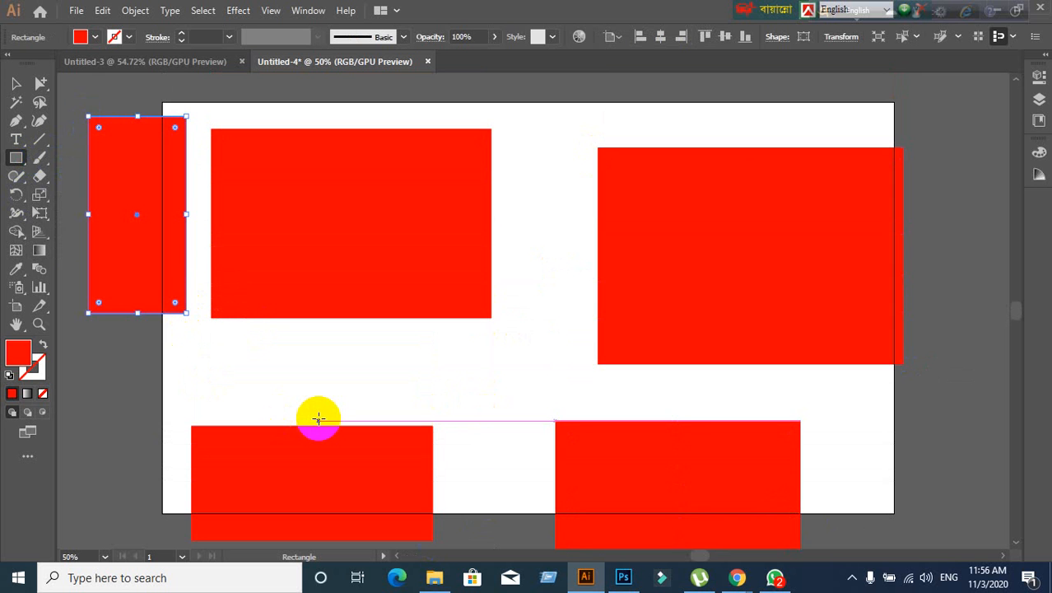
{"action": "key", "text": "ctrl+z"}
{"action": "key", "text": "ctrl+z"}
{"action": "key", "text": "ctrl+z"}
{"action": "key", "text": "ctrl+z"}
{"action": "key", "text": "ctrl+z"}
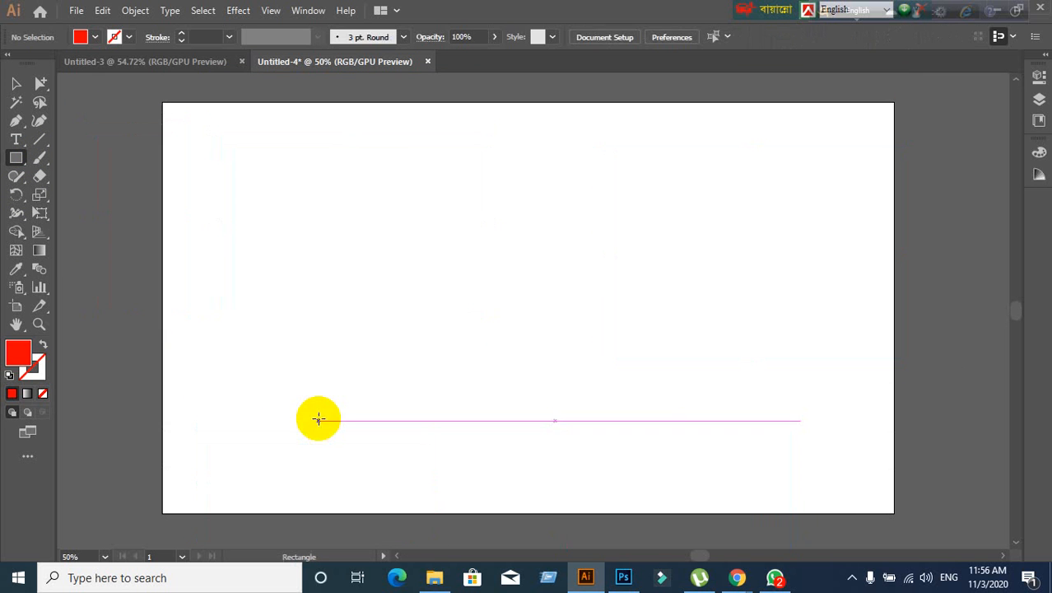
- Draw five new red rectangles of different sizes, then undo them again
{"action": "left_click_drag", "start_coordinate": [295, 178], "coordinate": [430, 302]}
{"action": "left_click_drag", "start_coordinate": [747, 141], "coordinate": [830, 394]}
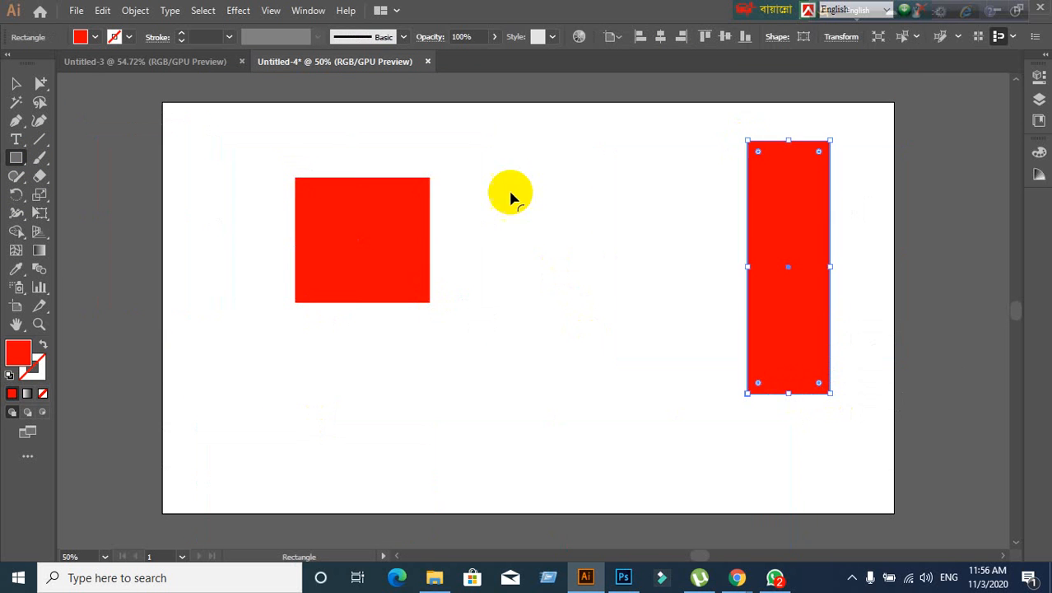
{"action": "left_click_drag", "start_coordinate": [500, 166], "coordinate": [630, 354]}
{"action": "left_click_drag", "start_coordinate": [202, 177], "coordinate": [276, 406]}
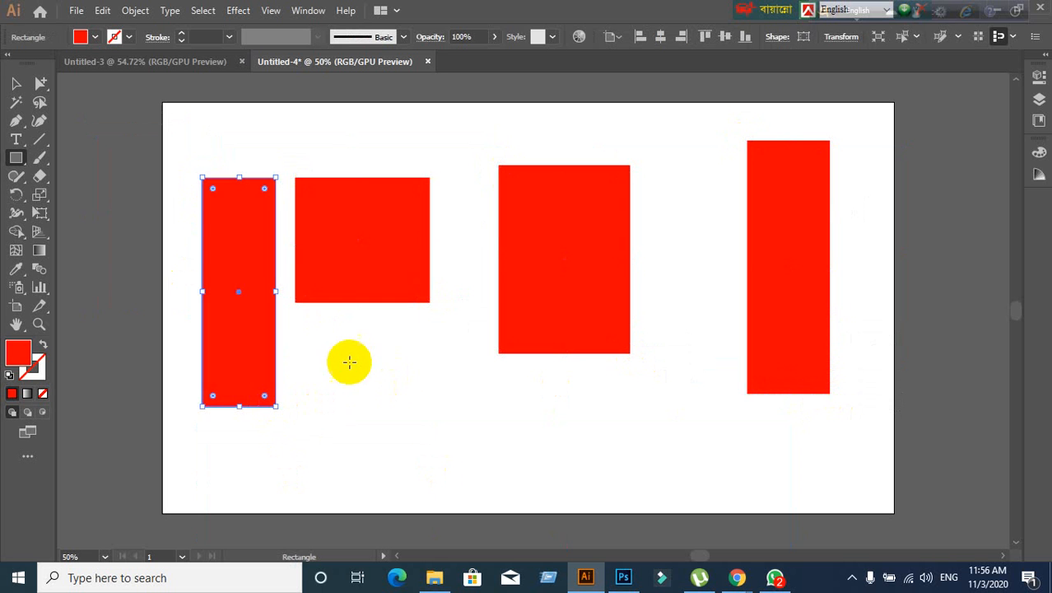
{"action": "left_click_drag", "start_coordinate": [333, 360], "coordinate": [480, 443]}
{"action": "key", "text": "ctrl+z"}
{"action": "key", "text": "ctrl+z"}
{"action": "key", "text": "ctrl+z"}
{"action": "key", "text": "ctrl+z"}
{"action": "key", "text": "ctrl+z"}
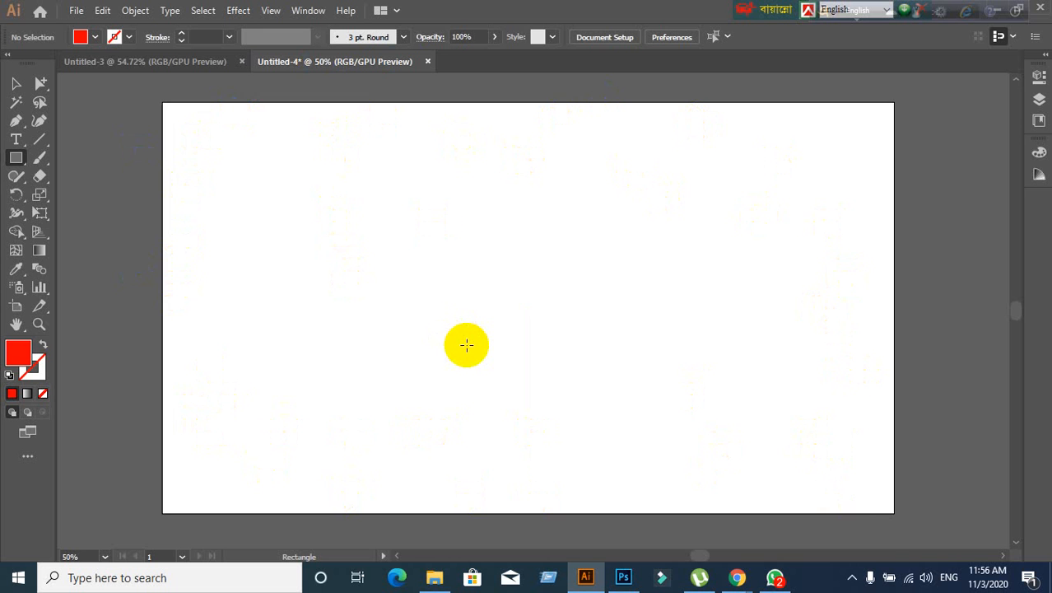
{"action": "scroll", "coordinate": [465, 345], "scroll_direction": "up", "scroll_amount": 2}
{"action": "scroll", "coordinate": [466, 345], "scroll_direction": "down", "scroll_amount": 5}
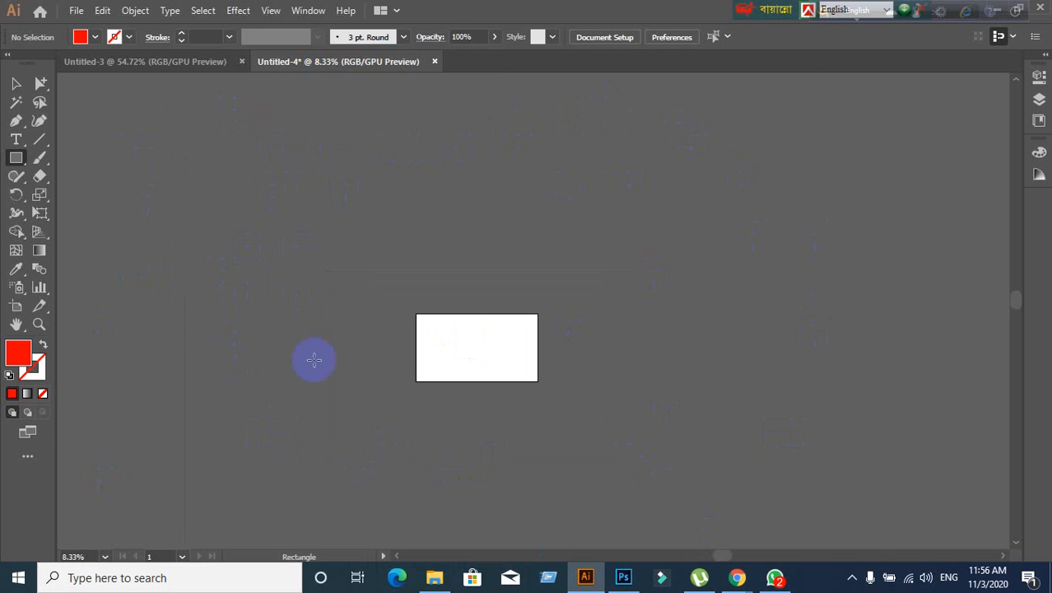
{"action": "scroll", "coordinate": [501, 352], "scroll_direction": "up", "scroll_amount": 5}
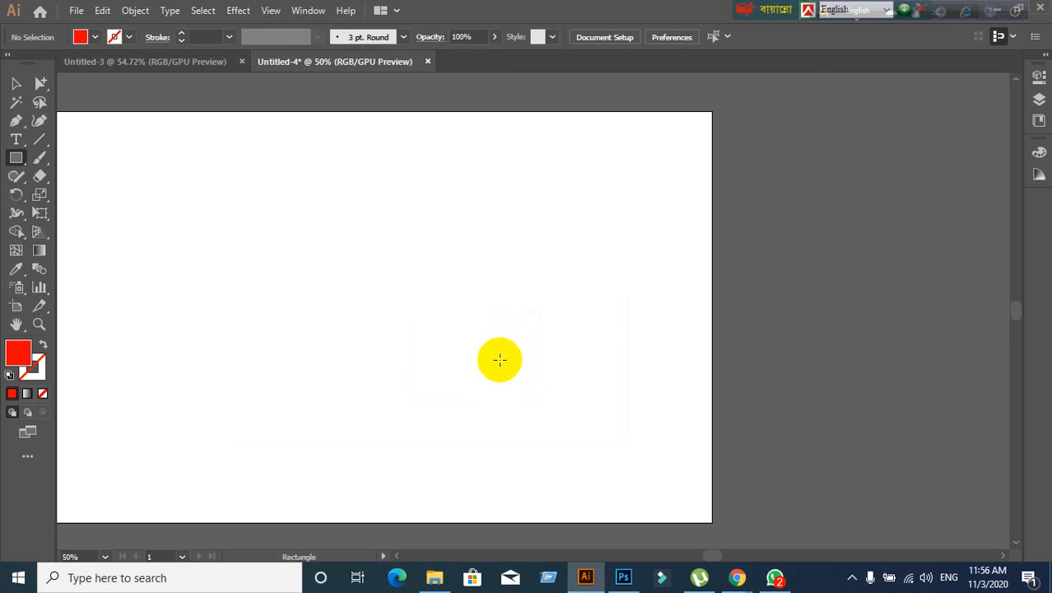
{"action": "scroll", "coordinate": [499, 358], "scroll_direction": "down", "scroll_amount": 2}
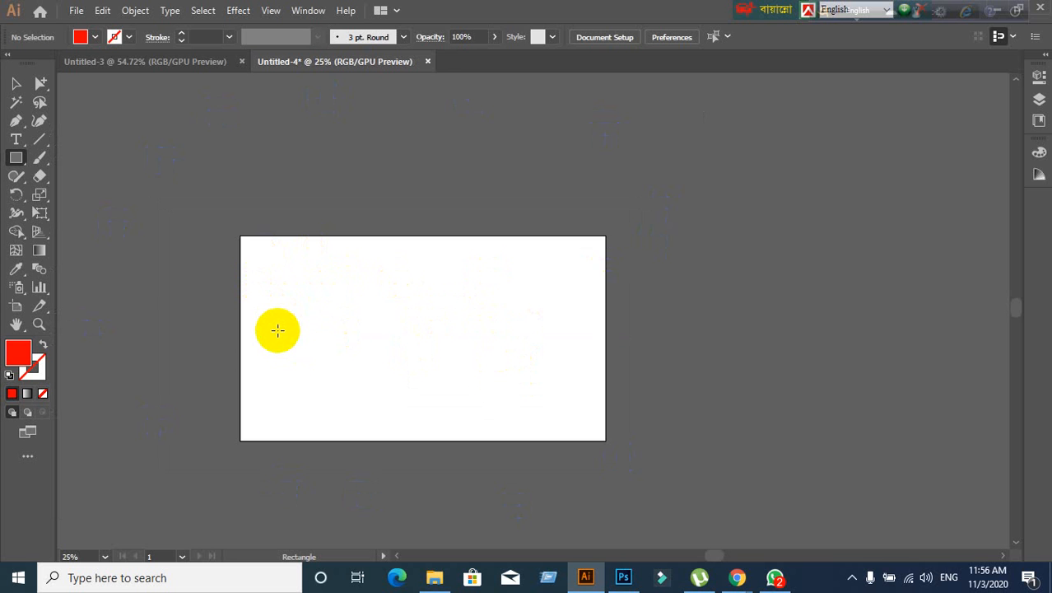
{"action": "scroll", "coordinate": [278, 329], "scroll_direction": "up", "scroll_amount": 1}
{"action": "scroll", "coordinate": [278, 331], "scroll_direction": "down", "scroll_amount": 1}
{"action": "scroll", "coordinate": [295, 379], "scroll_direction": "up", "scroll_amount": 2}
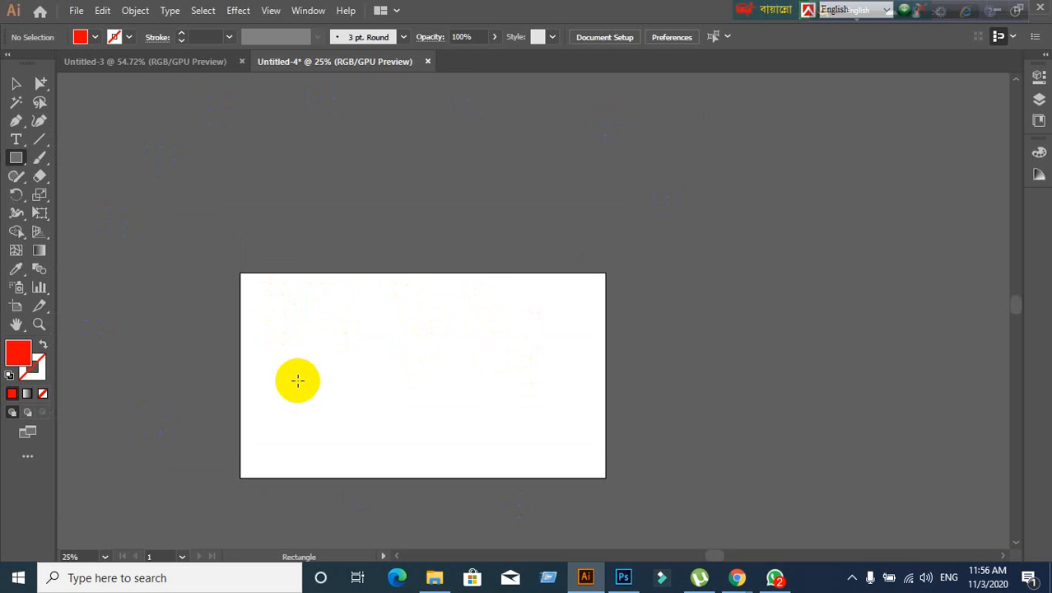
- Draw twelve varied red rectangles, two on the artboard and the rest around the pasteboard
{"action": "left_click_drag", "start_coordinate": [183, 162], "coordinate": [247, 227]}
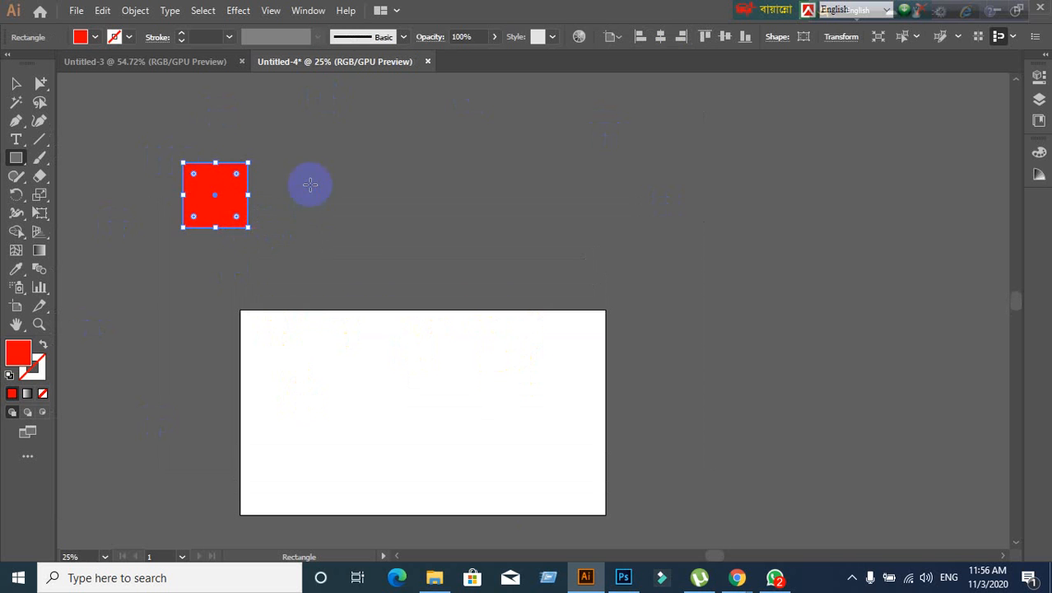
{"action": "left_click_drag", "start_coordinate": [309, 182], "coordinate": [376, 249]}
{"action": "left_click_drag", "start_coordinate": [501, 171], "coordinate": [588, 238]}
{"action": "left_click_drag", "start_coordinate": [690, 177], "coordinate": [737, 258]}
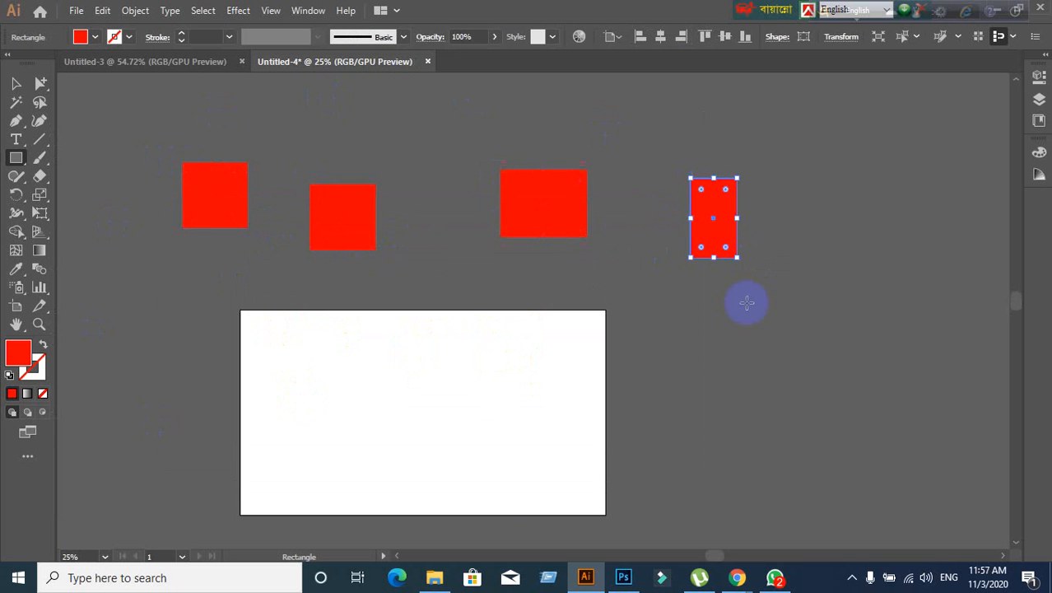
{"action": "left_click_drag", "start_coordinate": [741, 342], "coordinate": [788, 412]}
{"action": "left_click_drag", "start_coordinate": [847, 254], "coordinate": [910, 357]}
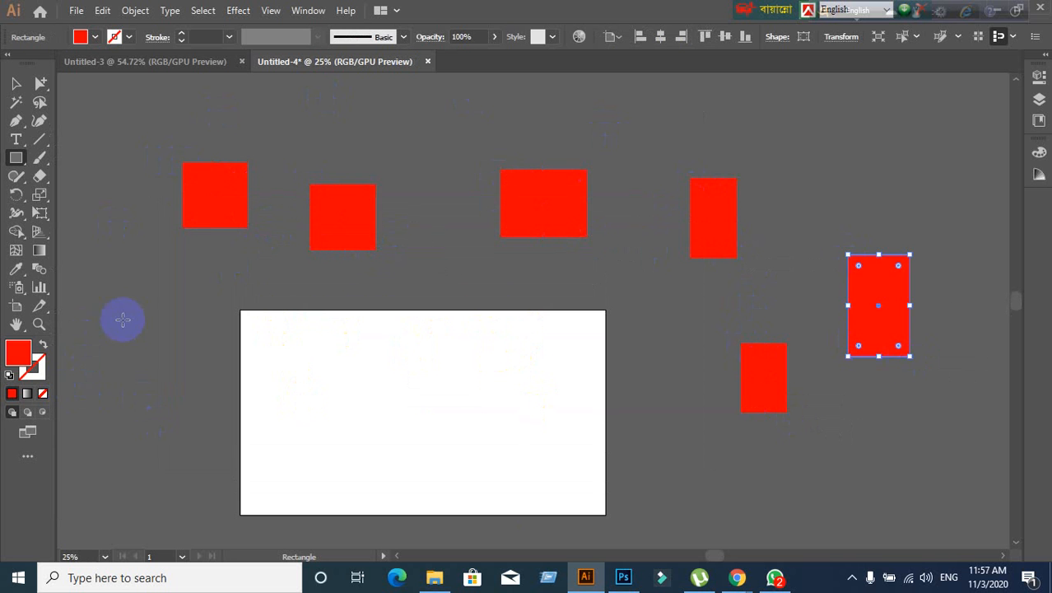
{"action": "left_click_drag", "start_coordinate": [123, 314], "coordinate": [162, 393]}
{"action": "left_click_drag", "start_coordinate": [90, 151], "coordinate": [117, 218]}
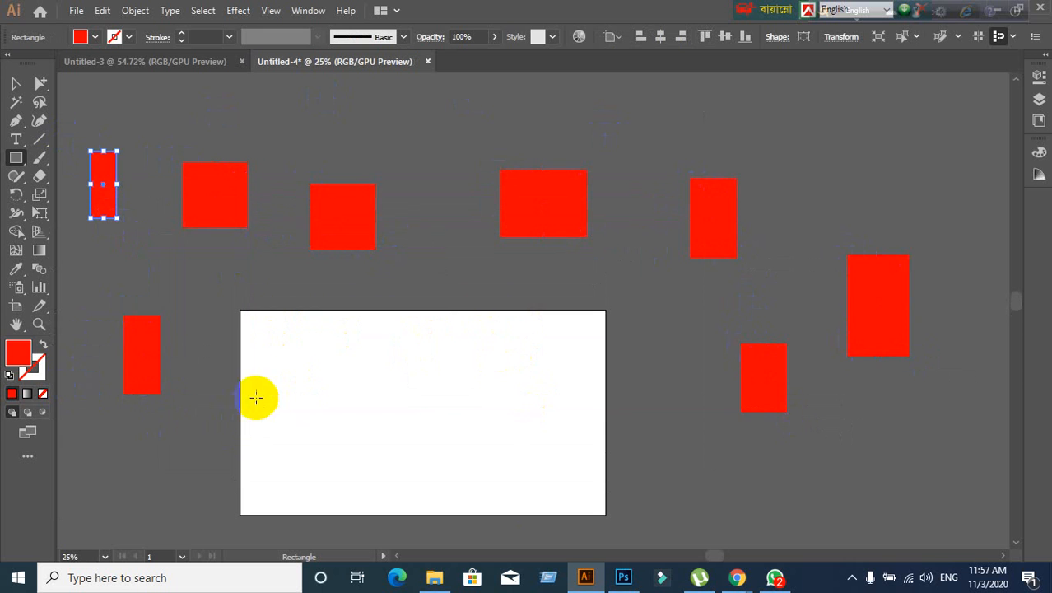
{"action": "left_click_drag", "start_coordinate": [293, 378], "coordinate": [382, 455]}
{"action": "mouse_move", "coordinate": [423, 334]}
{"action": "left_mouse_down"}
{"action": "mouse_move", "coordinate": [449, 343]}
{"action": "mouse_move", "coordinate": [534, 417]}
{"action": "left_mouse_up"}
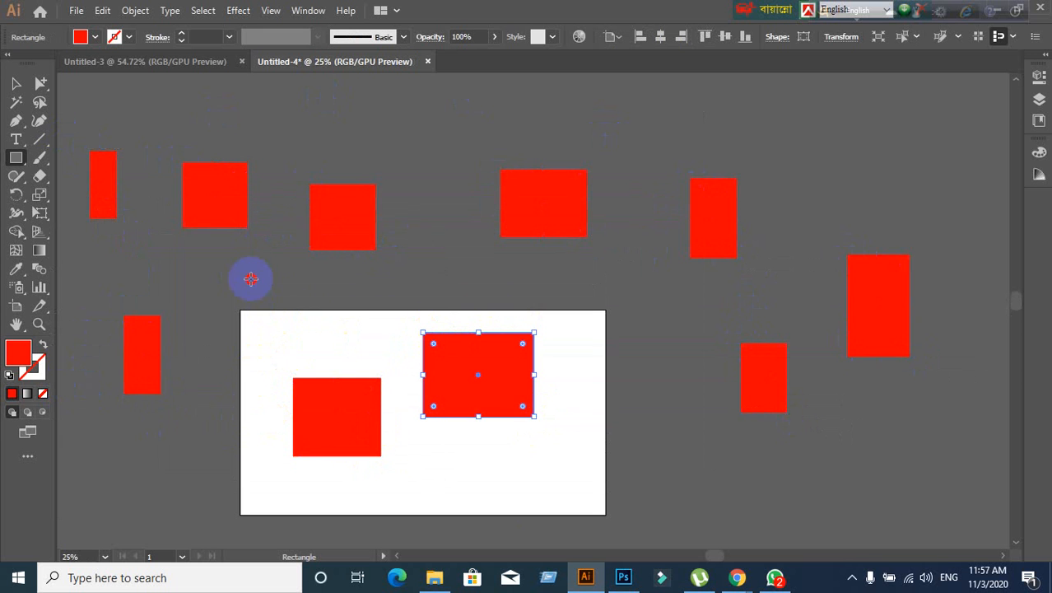
{"action": "left_click_drag", "start_coordinate": [249, 278], "coordinate": [294, 308]}
{"action": "left_click_drag", "start_coordinate": [200, 279], "coordinate": [229, 334]}
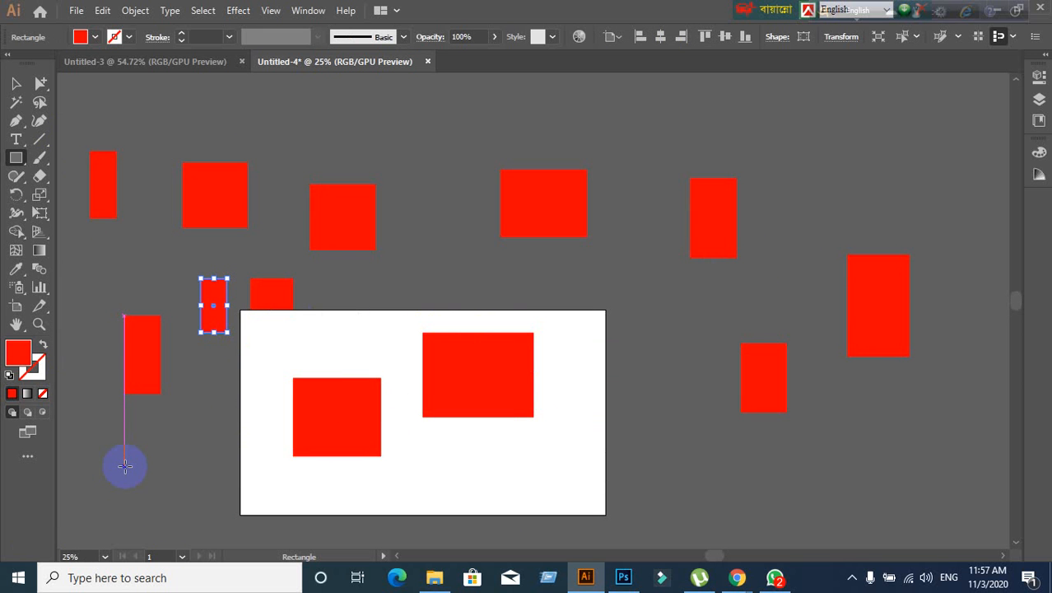
- Move the artboard's right rectangle above the artboard and shift a top-row rectangle up-right
{"action": "left_click", "coordinate": [16, 83]}
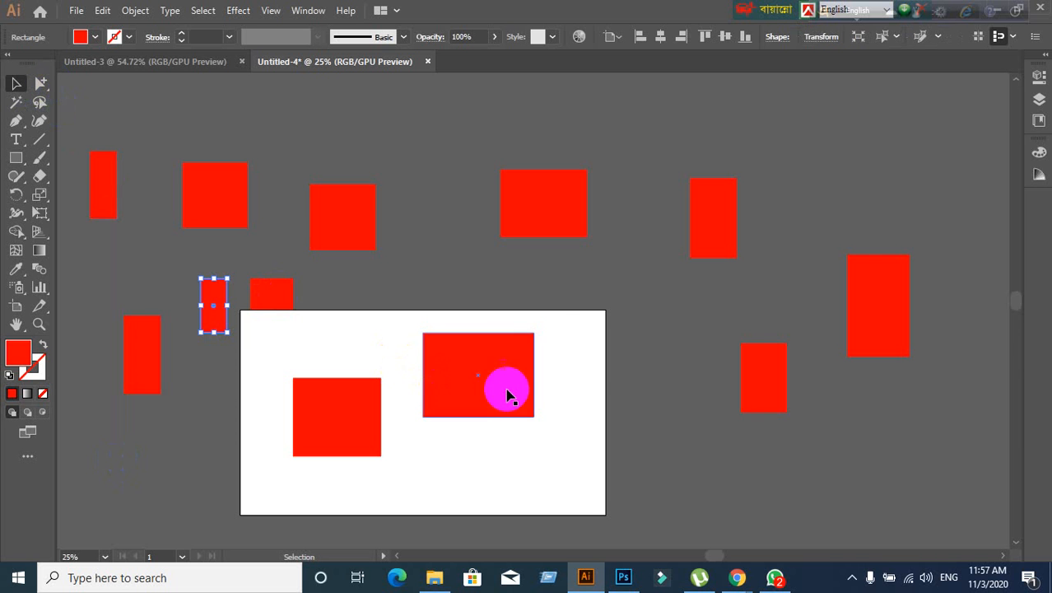
{"action": "left_click_drag", "start_coordinate": [506, 385], "coordinate": [424, 143]}
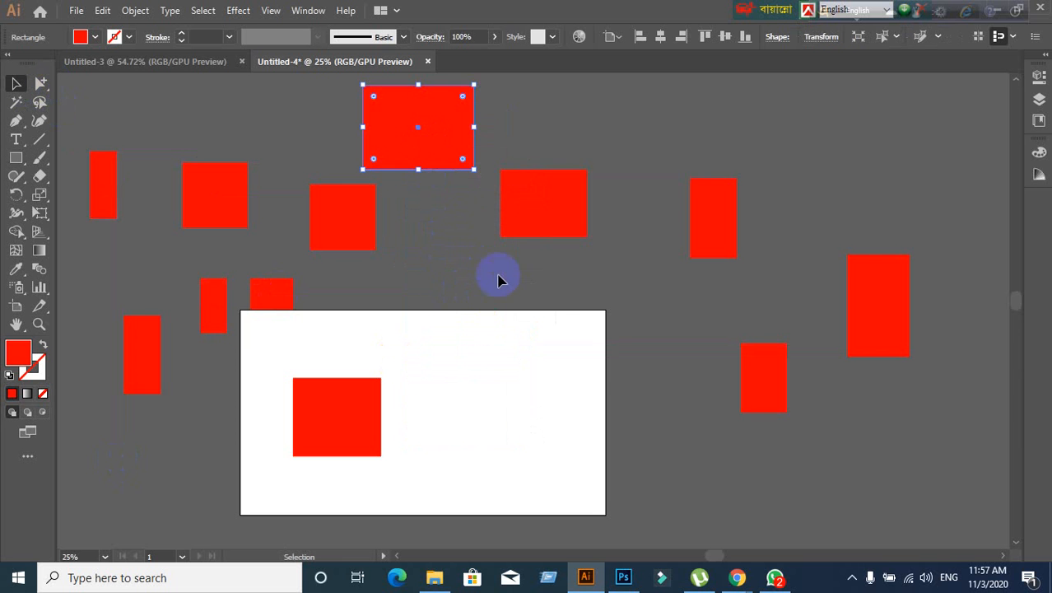
{"action": "left_click_drag", "start_coordinate": [534, 214], "coordinate": [605, 151]}
- Change the selected rectangle's fill from red to blue (hue 230°, 0031ff)
{"action": "double_click", "coordinate": [25, 359]}
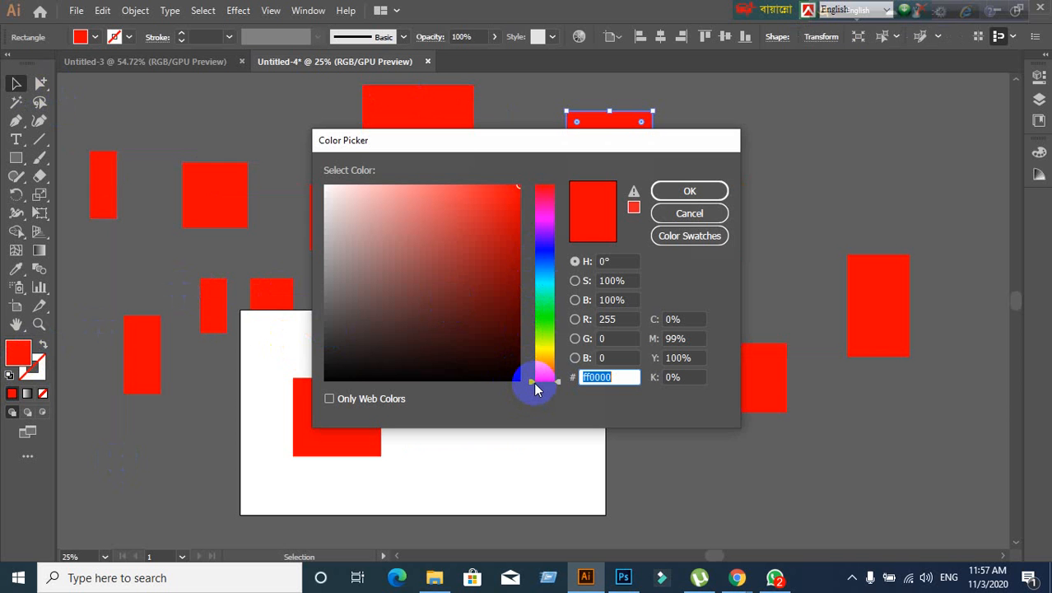
{"action": "left_click_drag", "start_coordinate": [531, 381], "coordinate": [536, 257]}
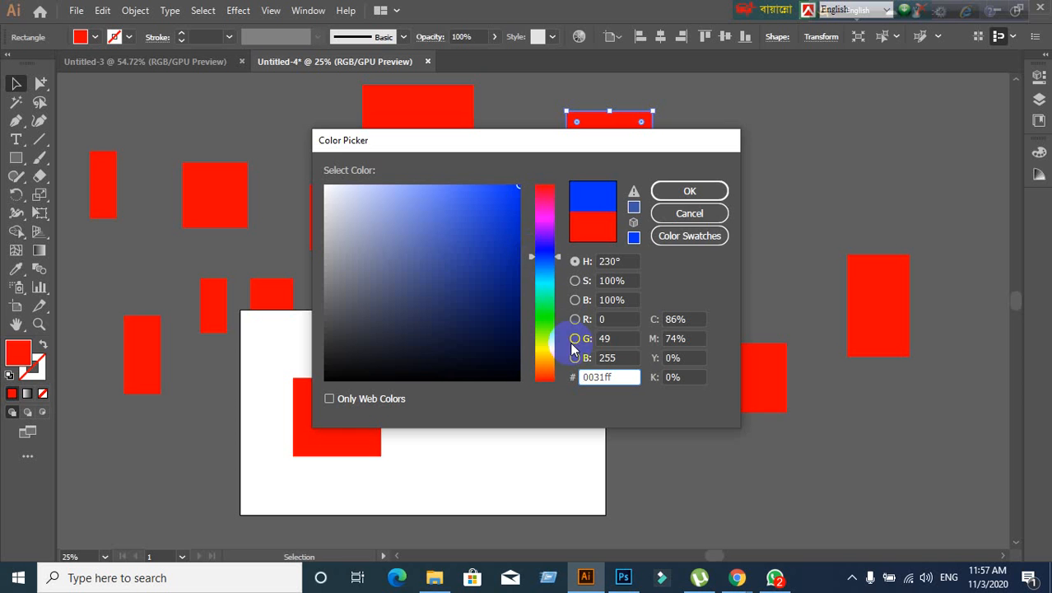
{"action": "left_click", "coordinate": [663, 192]}
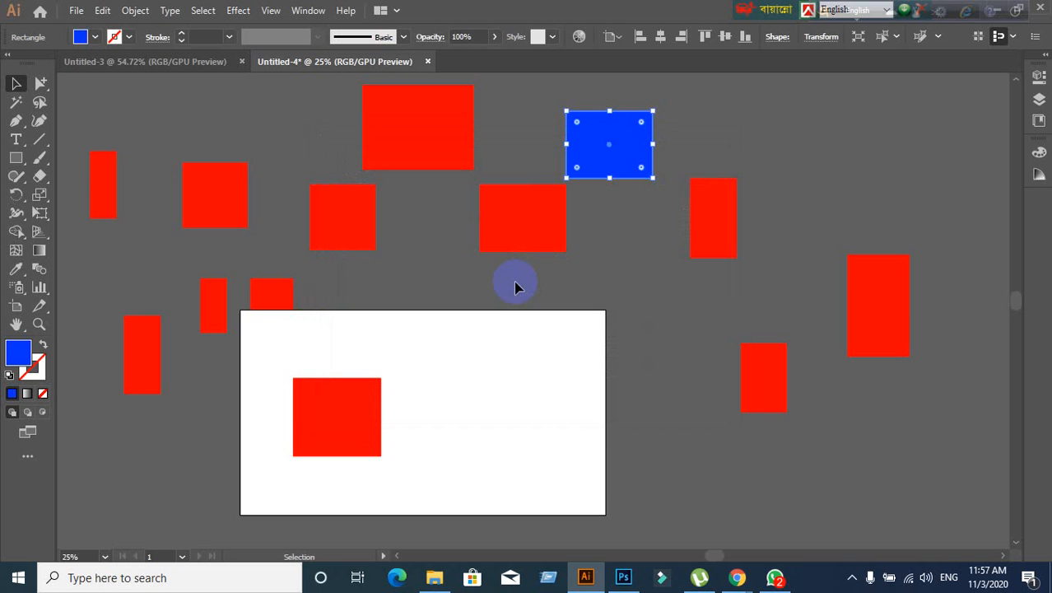
- Reposition a red rectangle and the blue rectangle among the group above the artboard
{"action": "left_click_drag", "start_coordinate": [506, 235], "coordinate": [463, 256]}
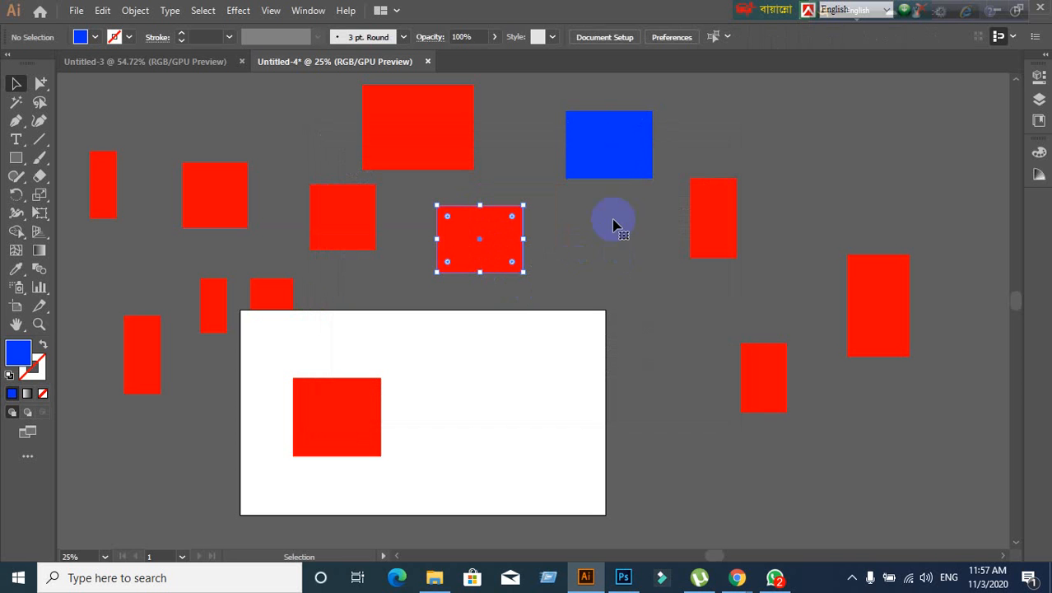
{"action": "left_click_drag", "start_coordinate": [611, 172], "coordinate": [592, 239]}
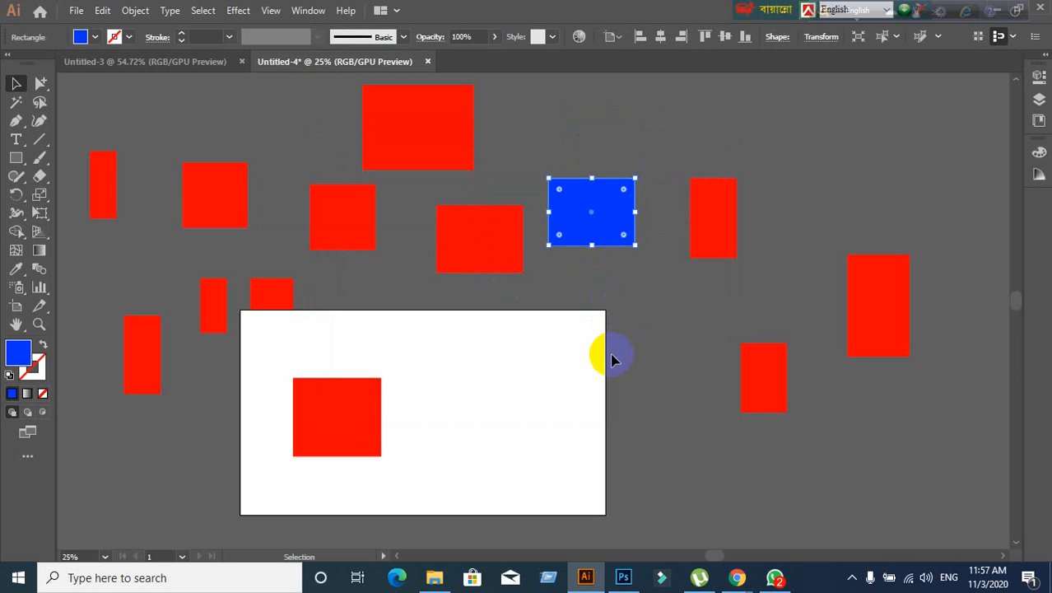
{"action": "left_click", "coordinate": [662, 458]}
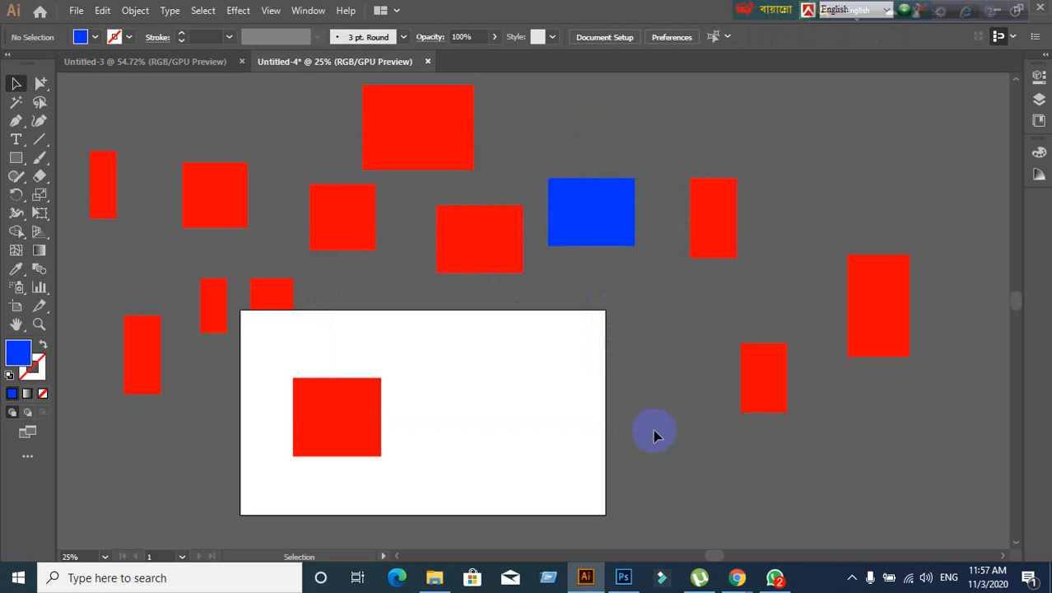
{"action": "left_click_drag", "start_coordinate": [575, 204], "coordinate": [581, 221]}
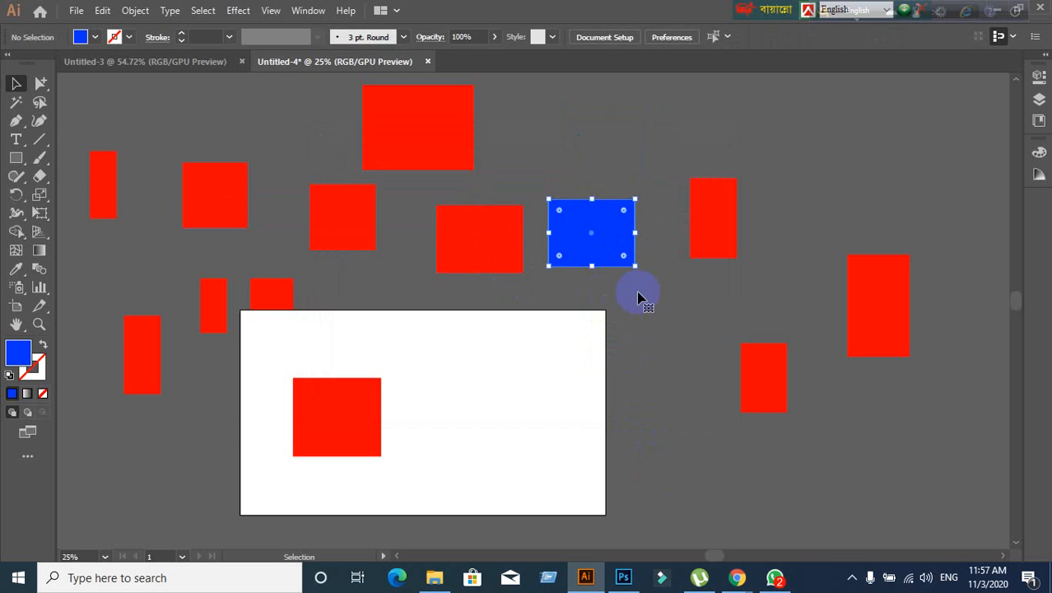
{"action": "left_click", "coordinate": [647, 303]}
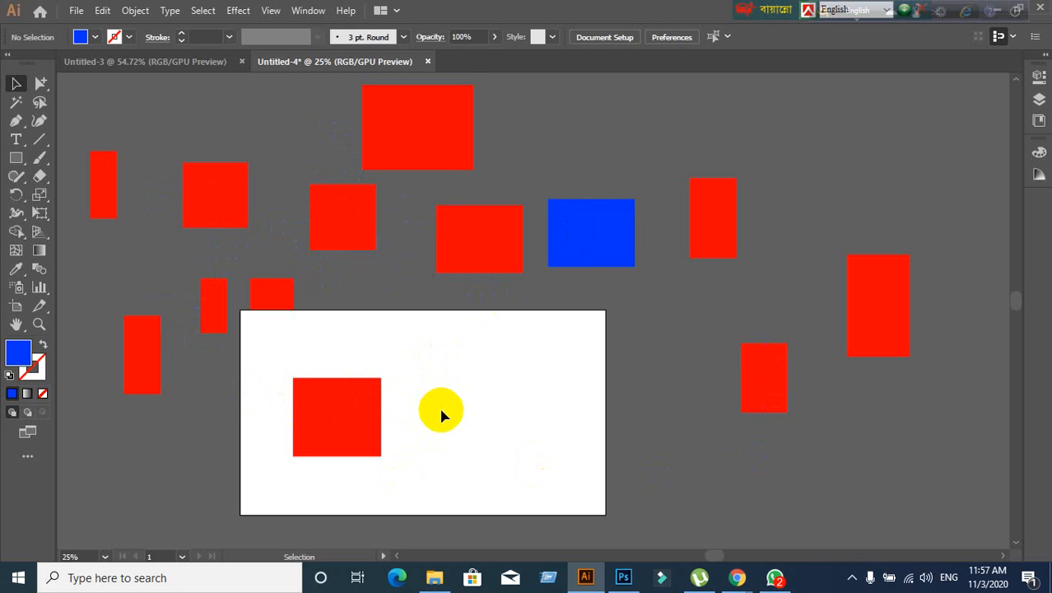
- Select every rectangle on the canvas with Ctrl+A and delete them all
{"action": "scroll", "coordinate": [436, 419], "scroll_direction": "down", "scroll_amount": 1, "text": "alt"}
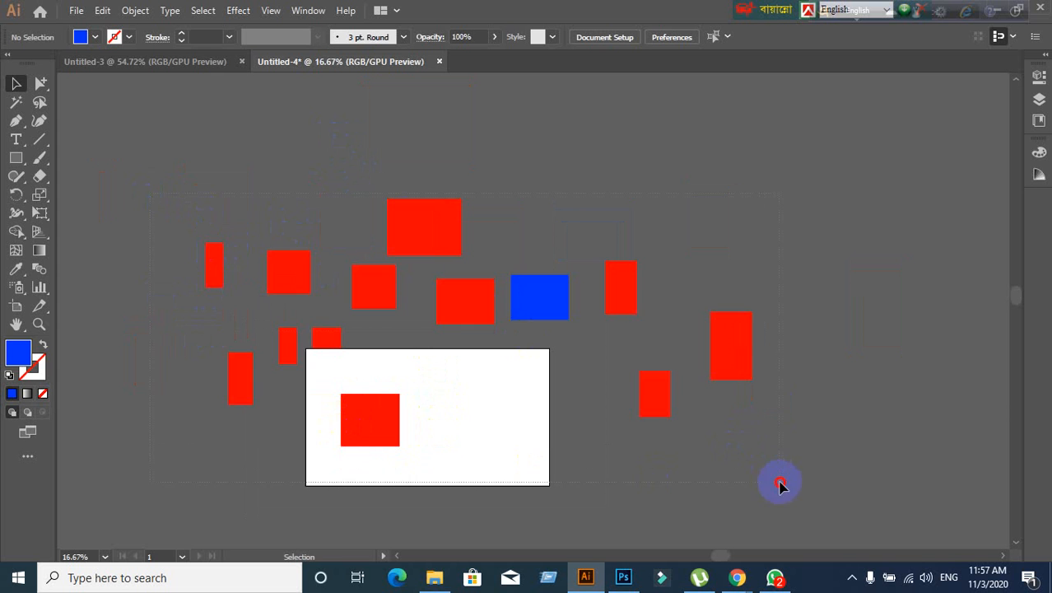
{"action": "key", "text": "ctrl+a"}
{"action": "key", "text": "Delete"}
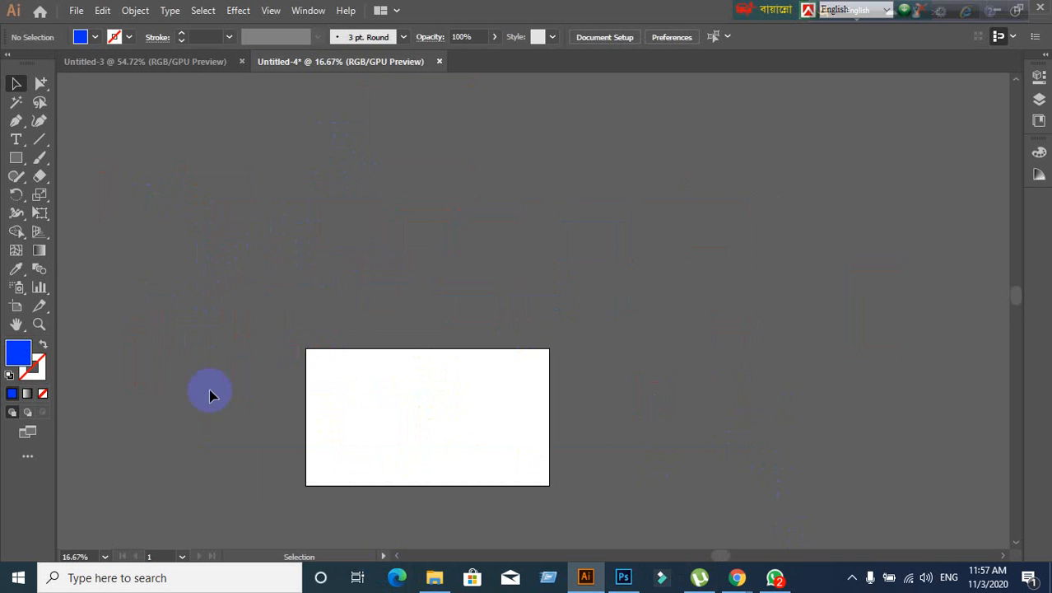
- Zoom the view around the empty artboard, then bring Google Meet forward
{"action": "scroll", "coordinate": [348, 489], "scroll_direction": "up", "scroll_amount": 1, "text": "alt"}
{"action": "scroll", "coordinate": [425, 464], "scroll_direction": "up", "scroll_amount": 2, "text": "alt"}
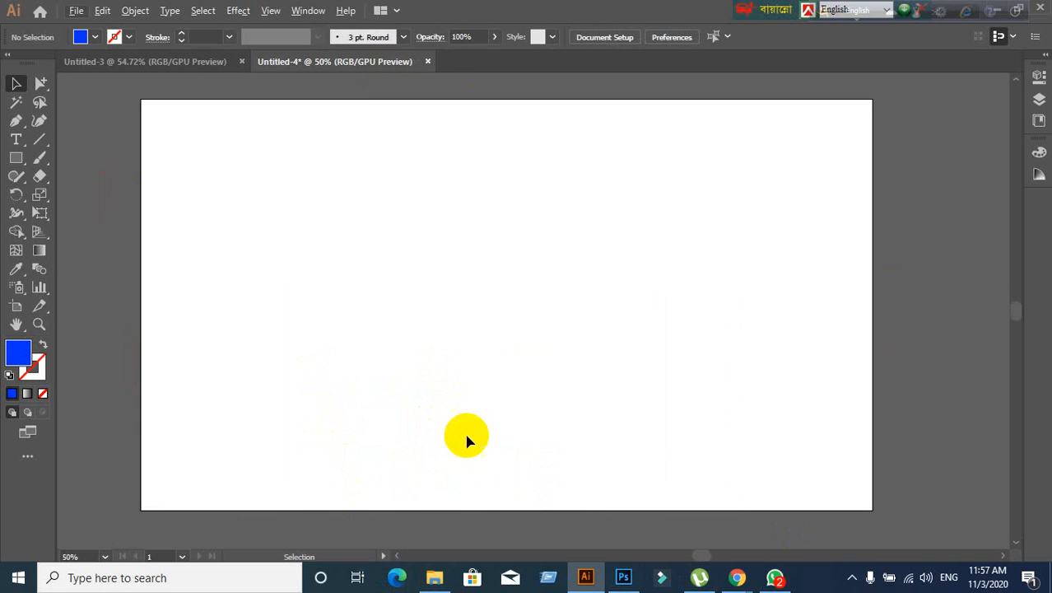
{"action": "scroll", "coordinate": [306, 317], "scroll_direction": "down", "scroll_amount": 1, "text": "alt"}
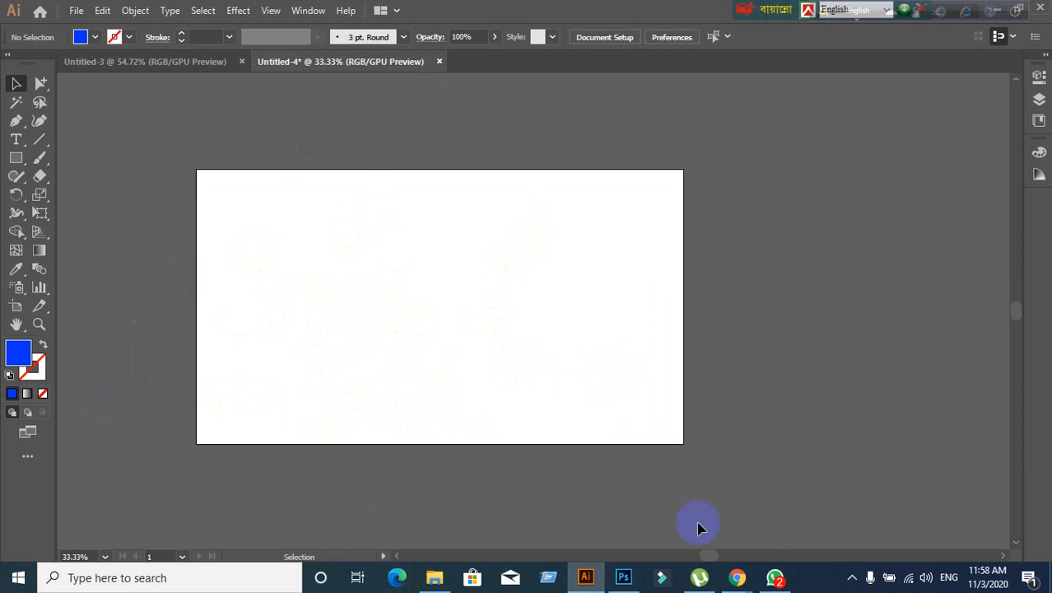
{"action": "mouse_move", "coordinate": [736, 574]}
{"action": "left_click", "coordinate": [620, 502]}
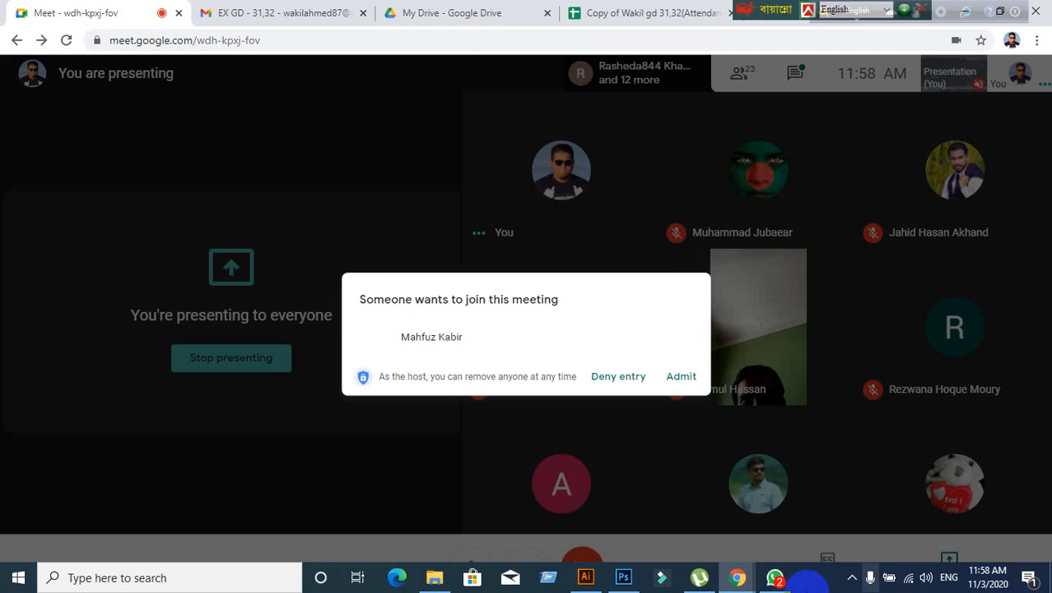
- Admit the waiting guest to the Meet call and move the keyboard language switcher left
{"action": "left_click", "coordinate": [679, 359]}
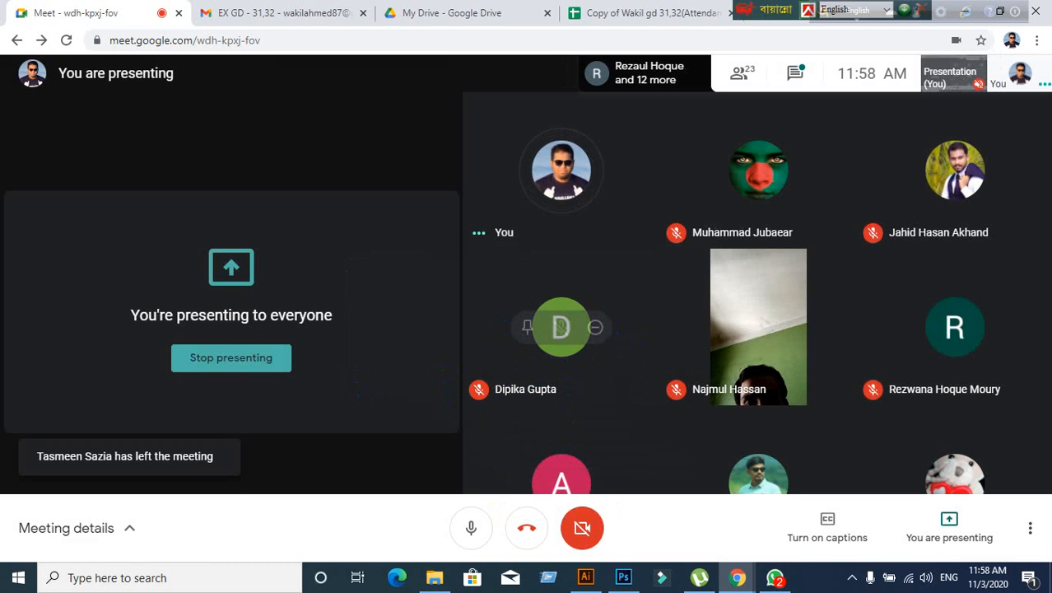
{"action": "left_click", "coordinate": [773, 7]}
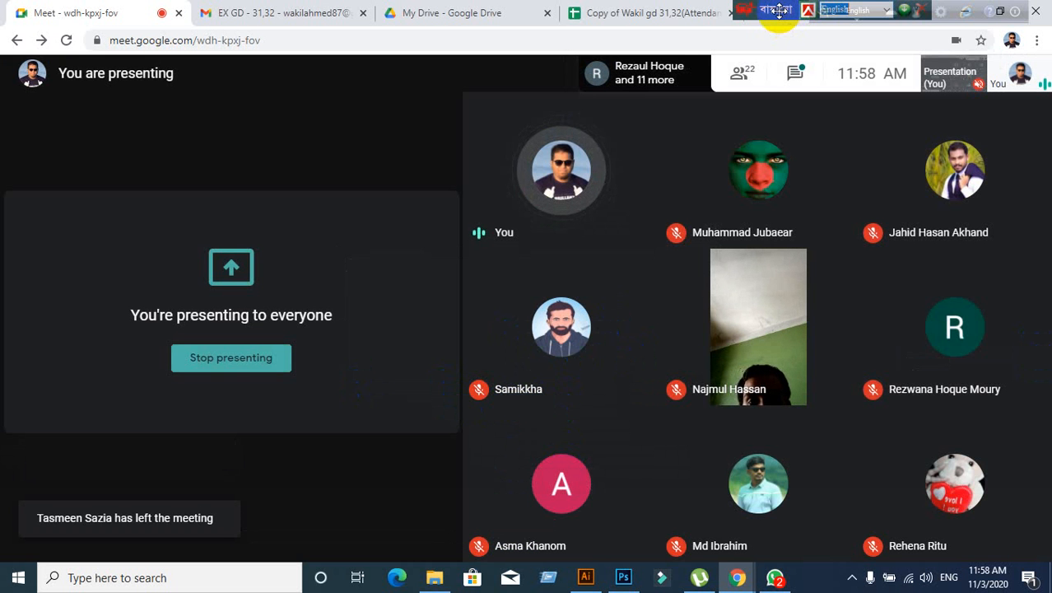
{"action": "left_click_drag", "start_coordinate": [773, 7], "coordinate": [598, 8]}
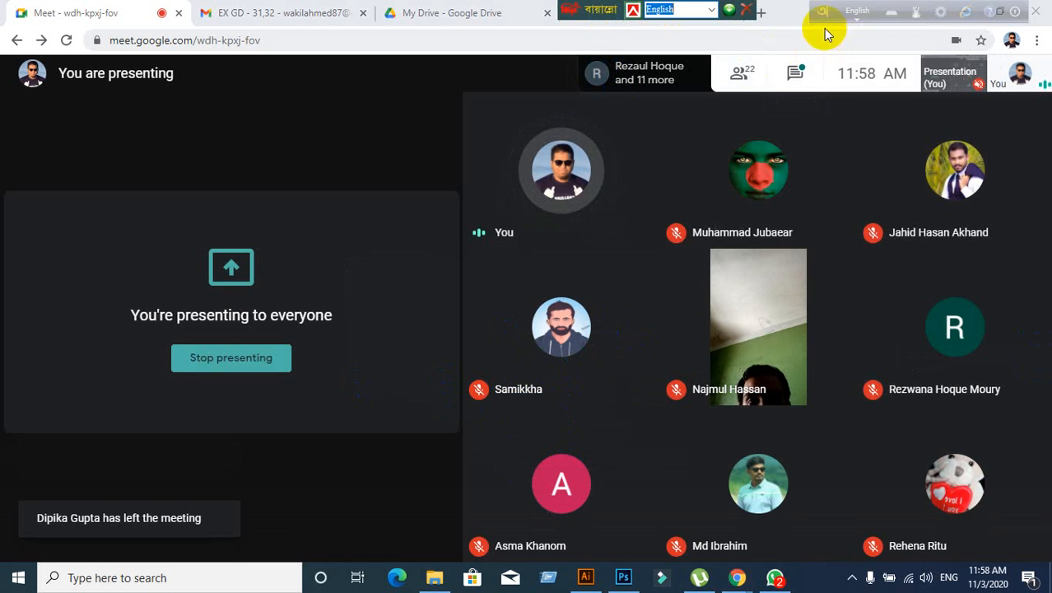
- Move the language switcher and Avro toolbar back right, then return to Illustrator
{"action": "left_click", "coordinate": [824, 17]}
{"action": "left_click_drag", "start_coordinate": [826, 19], "coordinate": [926, 18]}
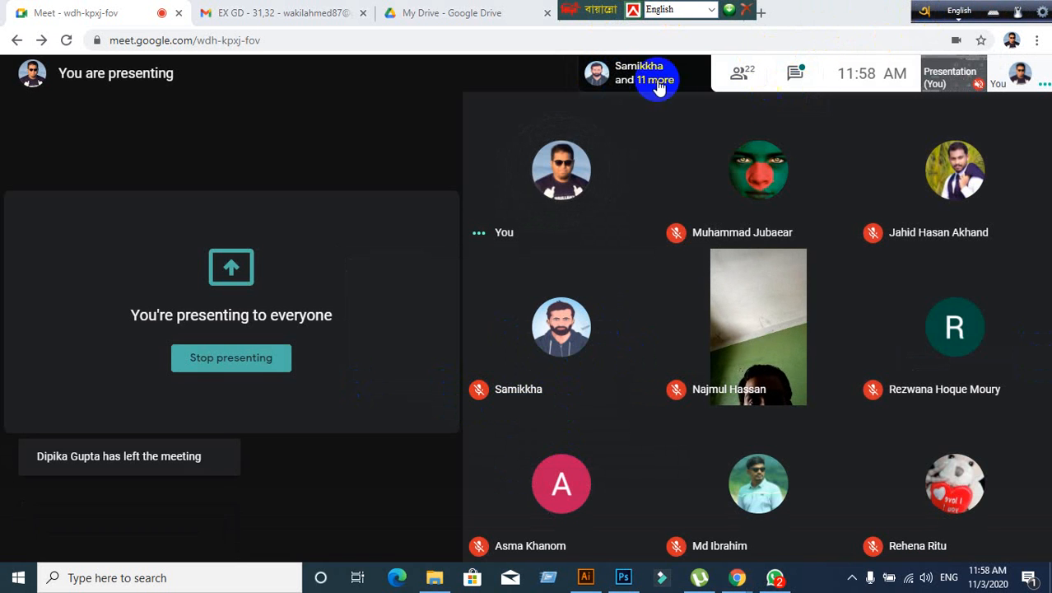
{"action": "left_click_drag", "start_coordinate": [589, 7], "coordinate": [820, 8]}
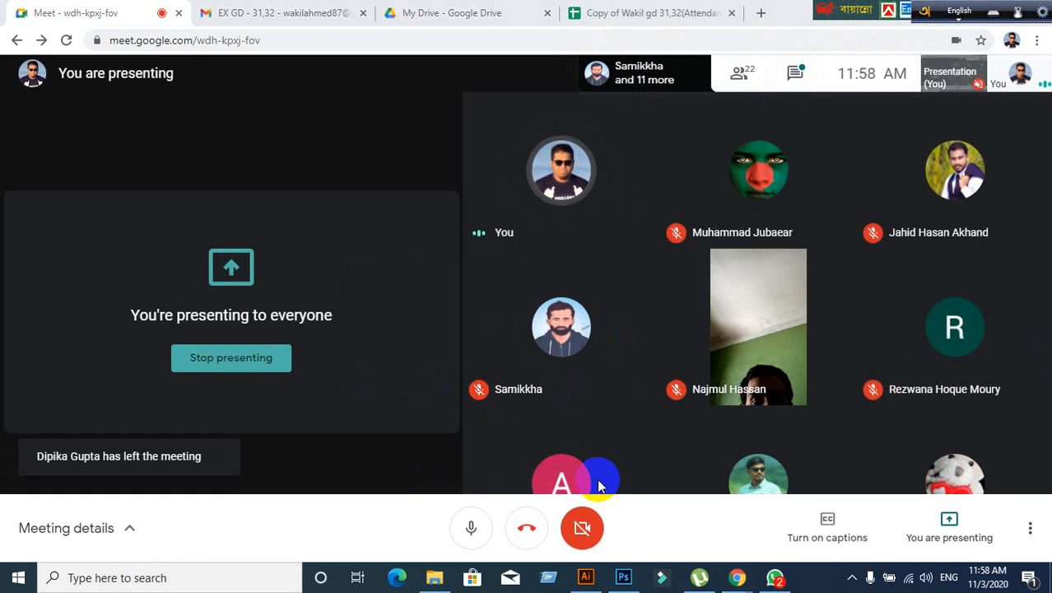
{"action": "left_click", "coordinate": [585, 577]}
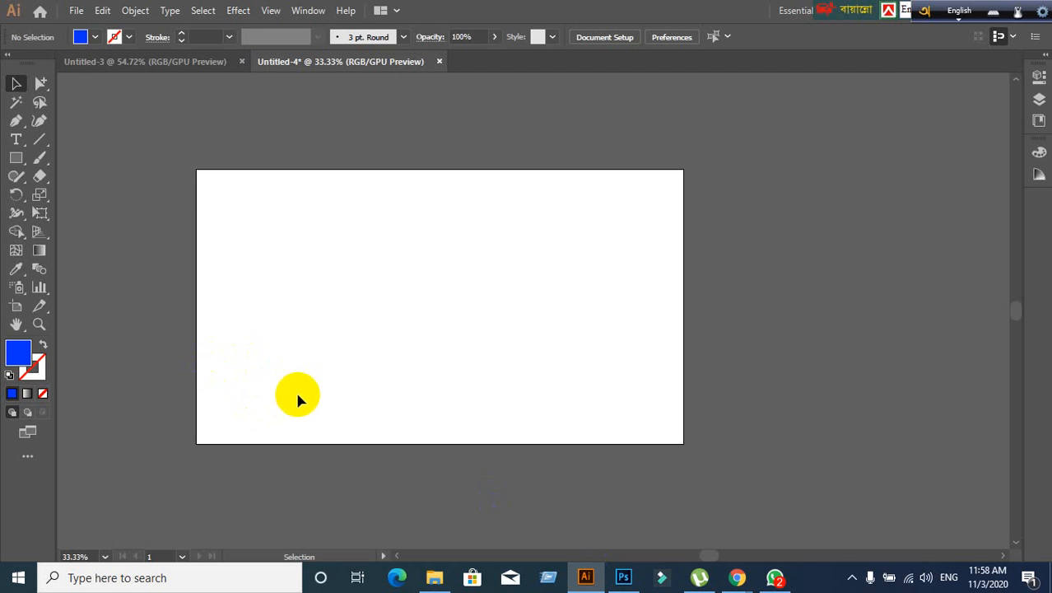
{"action": "scroll", "coordinate": [249, 383], "scroll_direction": "up", "scroll_amount": 1}
{"action": "scroll", "coordinate": [249, 384], "scroll_direction": "down", "scroll_amount": 1}
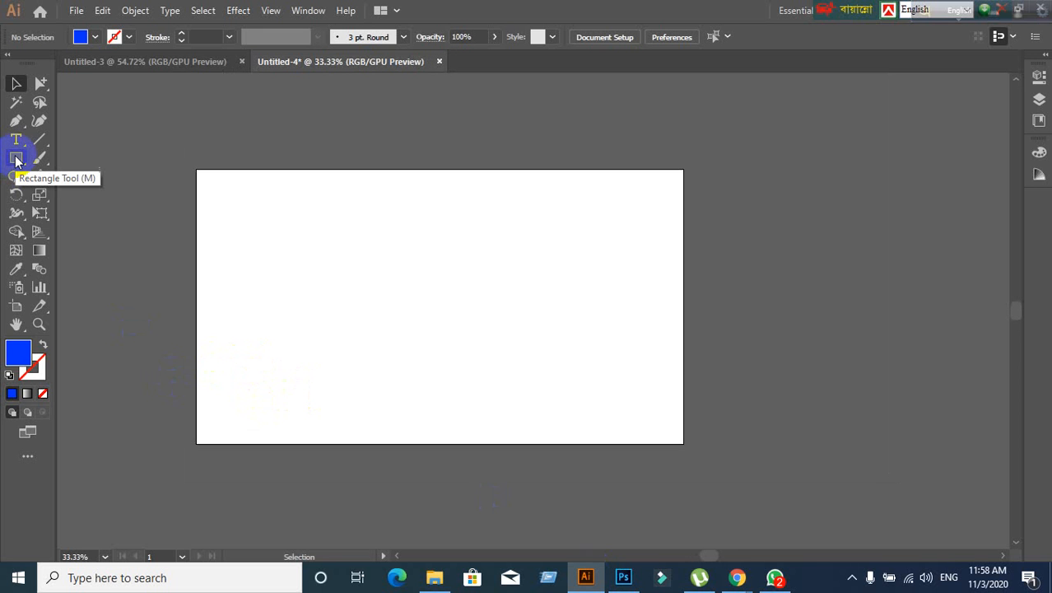
{"action": "left_click_drag", "start_coordinate": [16, 159], "coordinate": [45, 160]}
{"action": "left_click_drag", "start_coordinate": [323, 216], "coordinate": [521, 336]}
{"action": "left_click_drag", "start_coordinate": [196, 199], "coordinate": [283, 369]}
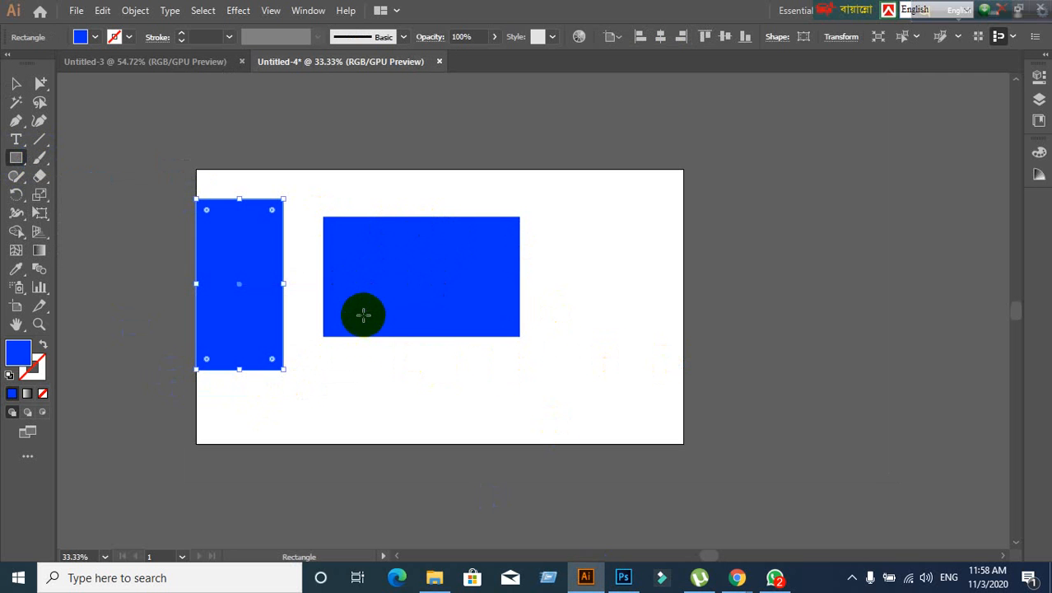
{"action": "key", "text": "ctrl+z"}
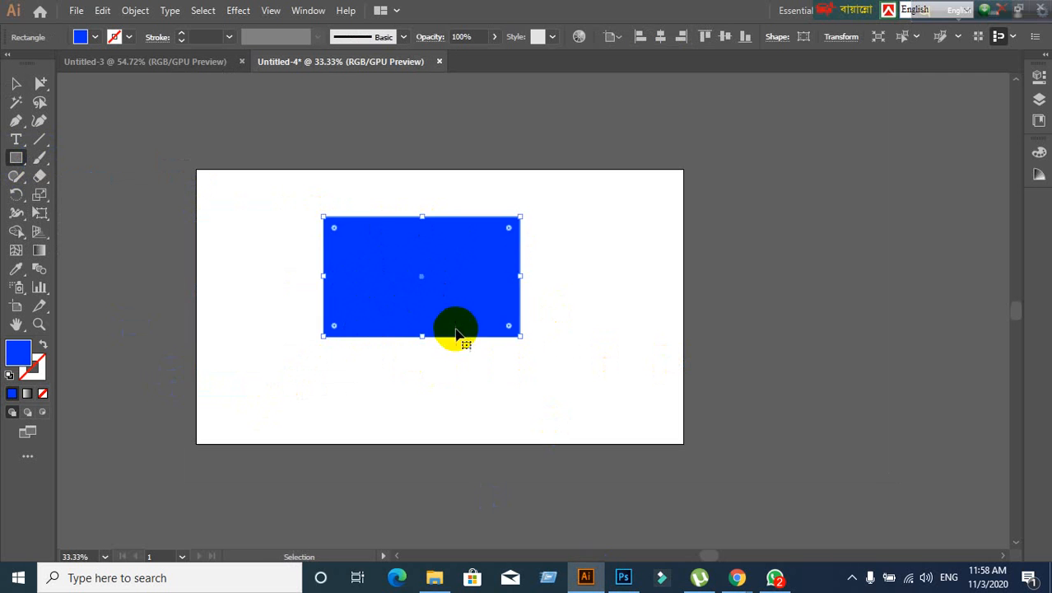
{"action": "key", "text": "ctrl+z"}
{"action": "left_click_drag", "start_coordinate": [359, 219], "coordinate": [511, 418]}
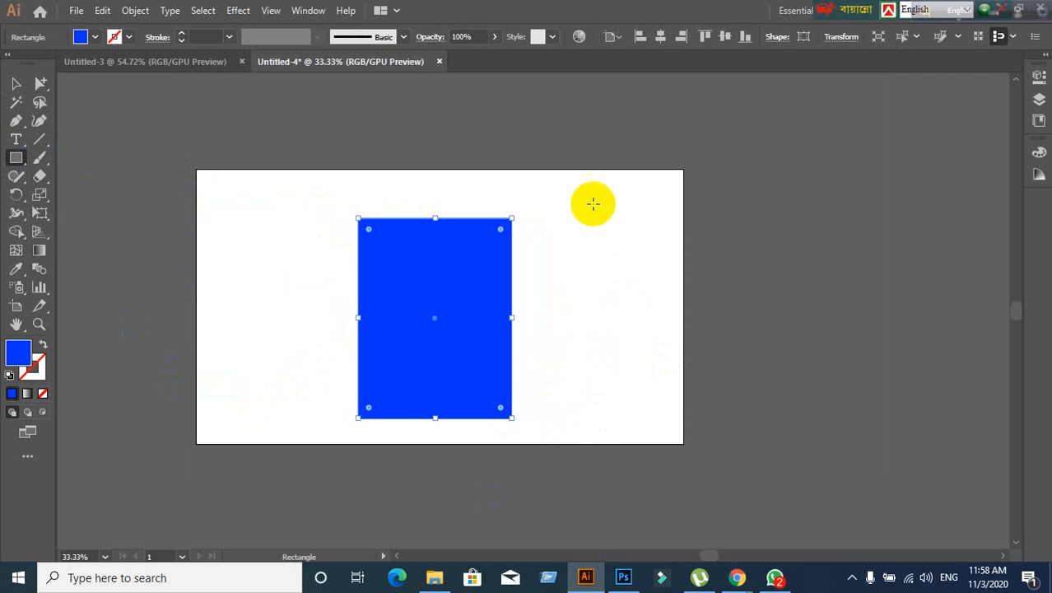
{"action": "left_click_drag", "start_coordinate": [594, 202], "coordinate": [728, 472]}
{"action": "left_click_drag", "start_coordinate": [143, 113], "coordinate": [333, 162]}
{"action": "left_click_drag", "start_coordinate": [511, 93], "coordinate": [768, 196]}
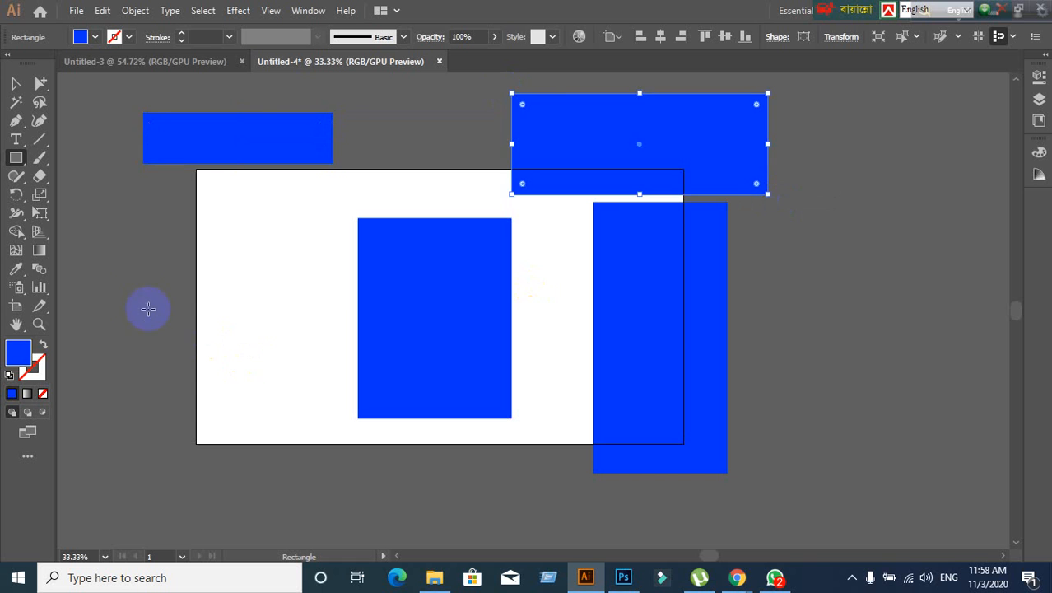
{"action": "left_click_drag", "start_coordinate": [223, 263], "coordinate": [301, 383]}
{"action": "key", "text": "ctrl+z"}
{"action": "key", "text": "ctrl+z"}
{"action": "key", "text": "ctrl+z"}
{"action": "key", "text": "ctrl+z"}
{"action": "key", "text": "ctrl+z"}
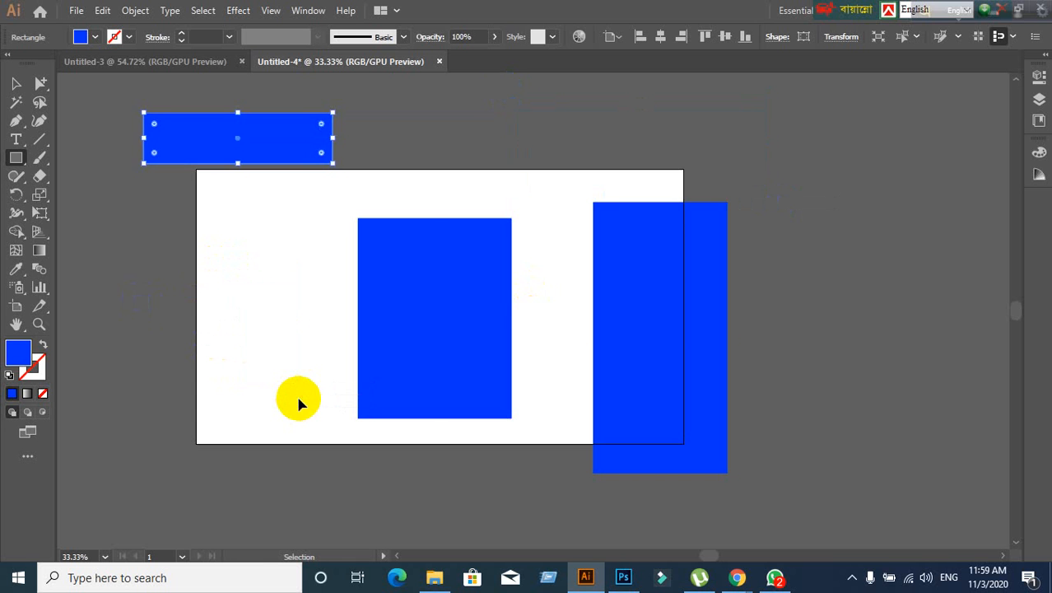
{"action": "scroll", "coordinate": [393, 397], "scroll_direction": "down", "scroll_amount": 2}
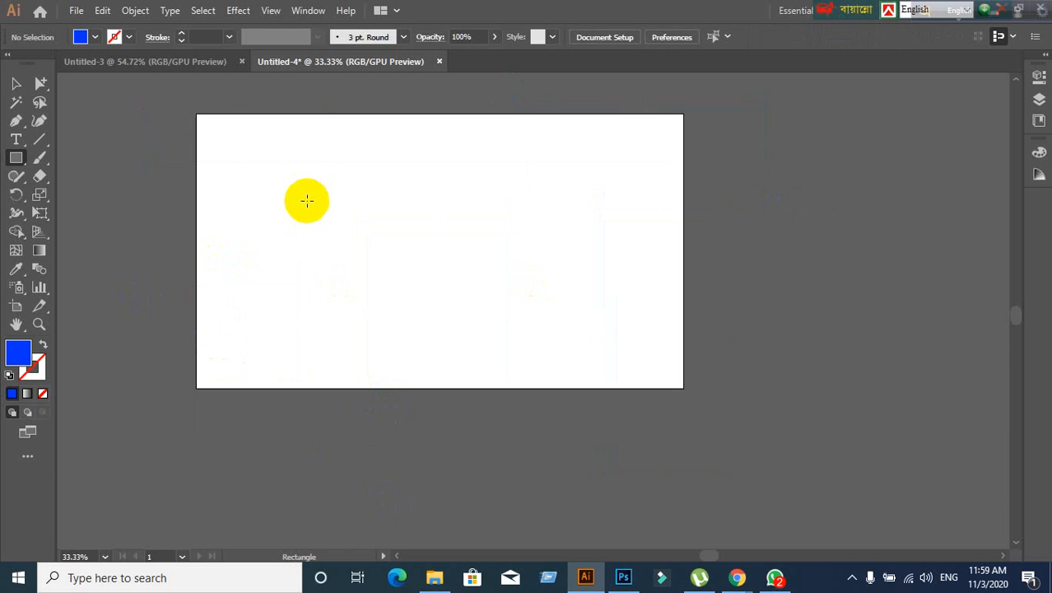
{"action": "left_click", "coordinate": [310, 168]}
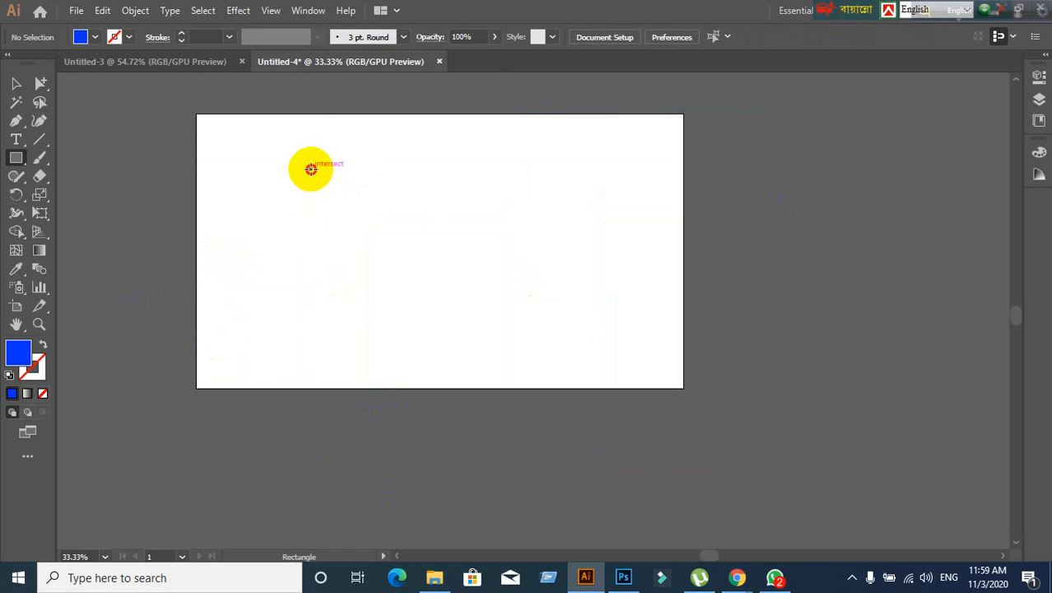
{"action": "left_click_drag", "start_coordinate": [311, 169], "coordinate": [490, 346]}
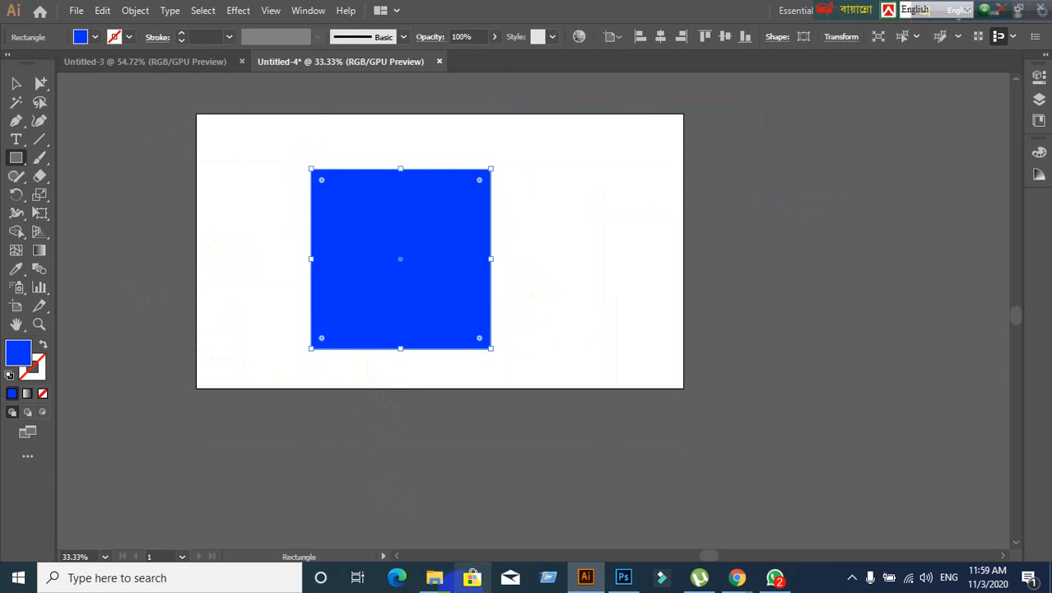
{"action": "left_click", "coordinate": [16, 84]}
{"action": "left_click", "coordinate": [202, 261]}
{"action": "left_click_drag", "start_coordinate": [402, 280], "coordinate": [476, 260]}
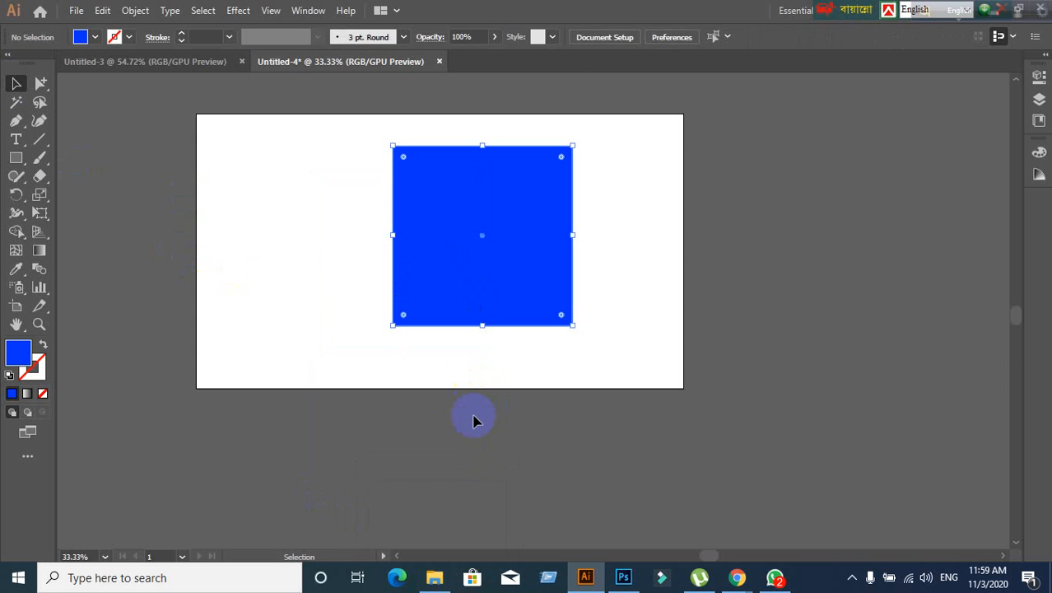
{"action": "key", "text": "Delete"}
{"action": "scroll", "coordinate": [396, 297], "scroll_direction": "up", "scroll_amount": 1}
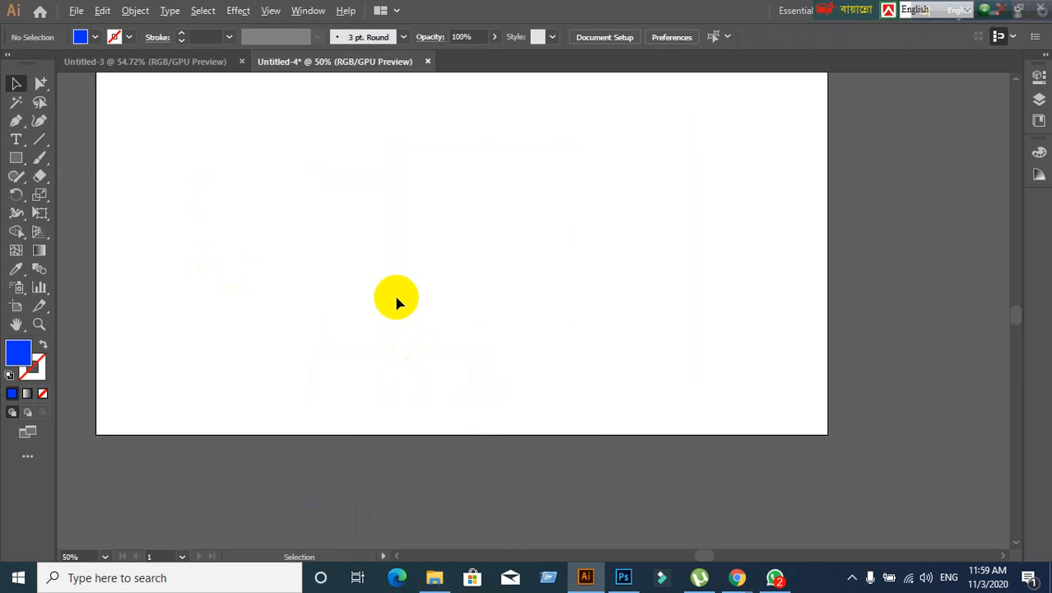
{"action": "scroll", "coordinate": [396, 297], "scroll_direction": "down", "scroll_amount": 1}
{"action": "mouse_move", "coordinate": [738, 581]}
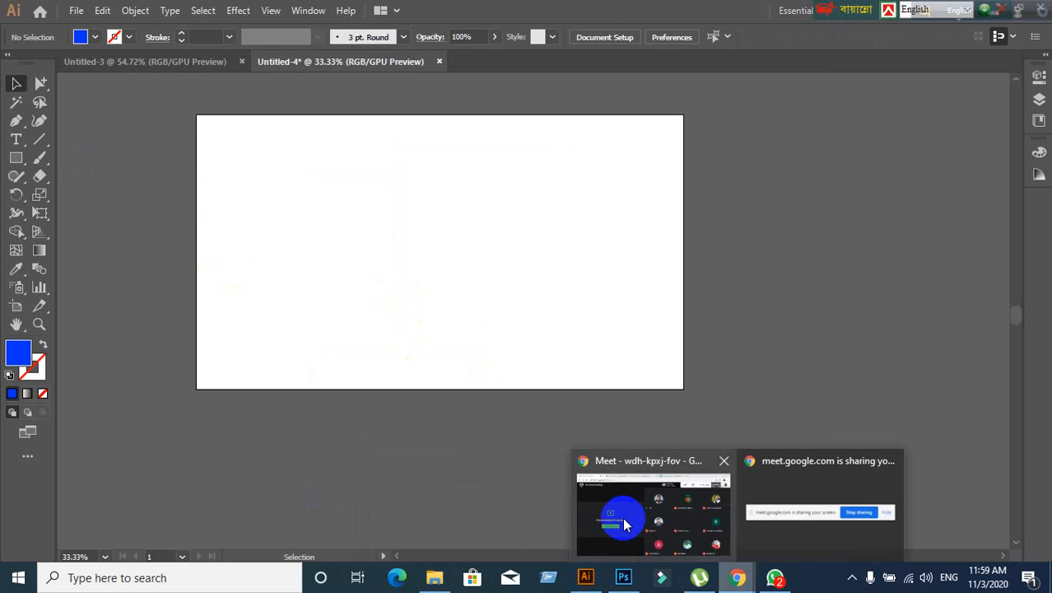
{"action": "left_click", "coordinate": [618, 510]}
{"action": "left_click_drag", "start_coordinate": [840, 7], "coordinate": [445, 7]}
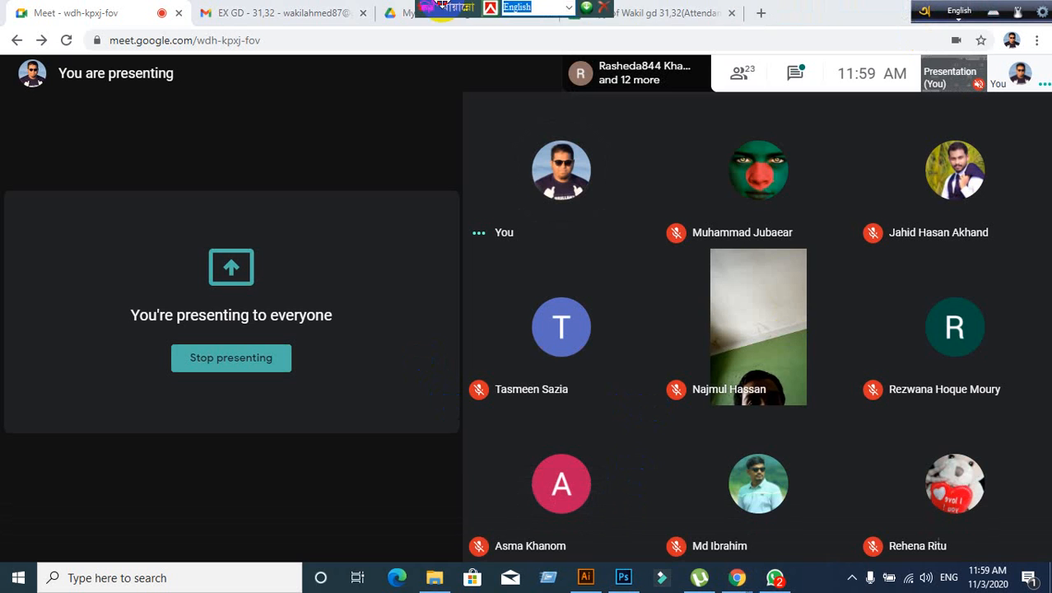
{"action": "left_click", "coordinate": [586, 578]}
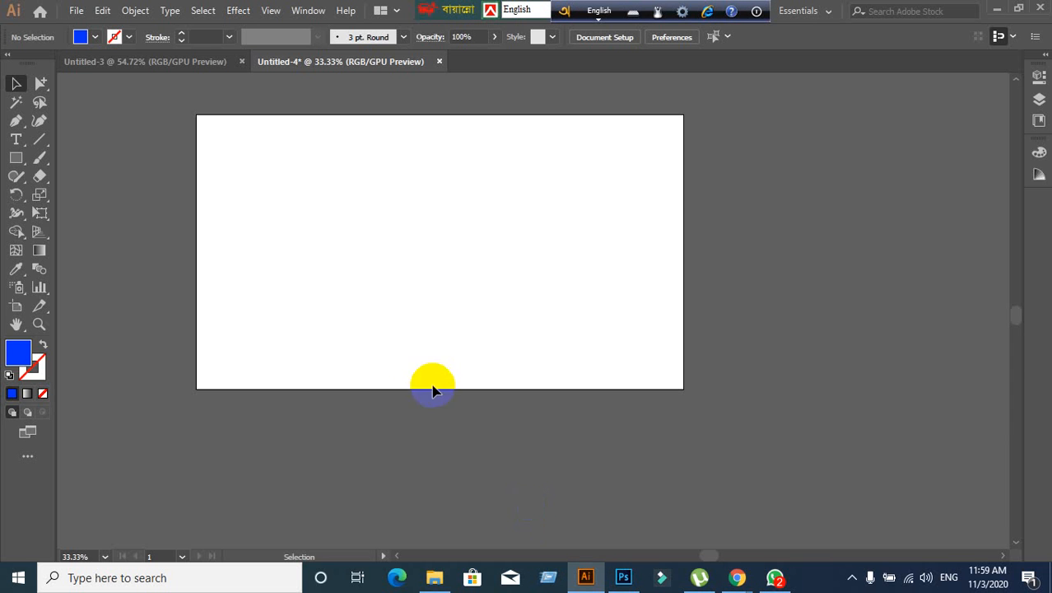
{"action": "left_click", "coordinate": [18, 158]}
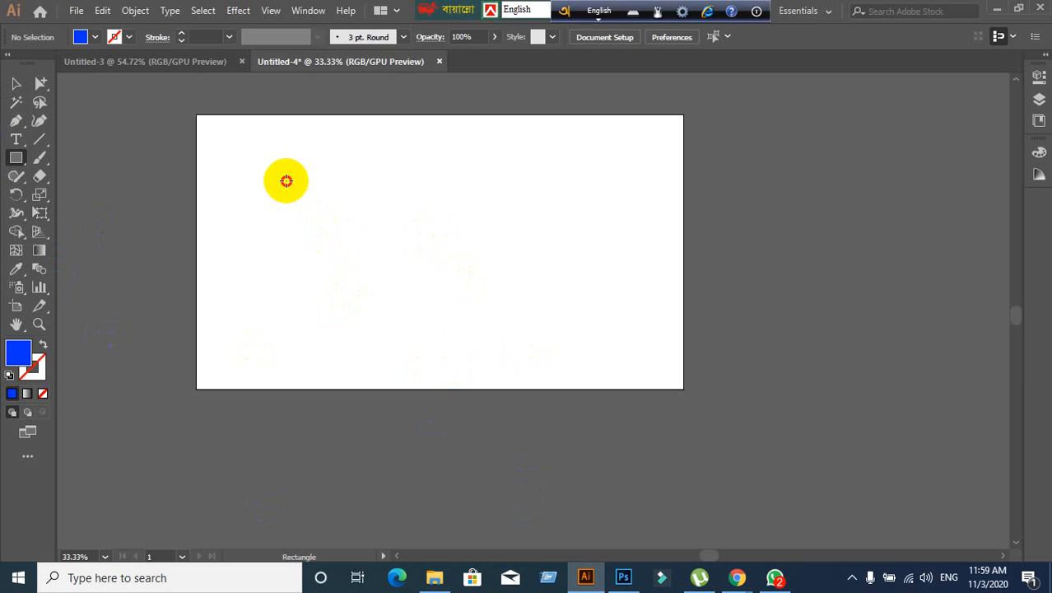
{"action": "left_click_drag", "start_coordinate": [285, 180], "coordinate": [371, 298]}
{"action": "mouse_move", "coordinate": [500, 196]}
{"action": "left_mouse_down"}
{"action": "mouse_move", "coordinate": [594, 272]}
{"action": "mouse_move", "coordinate": [619, 363]}
{"action": "left_mouse_up"}
{"action": "scroll", "coordinate": [568, 393], "scroll_direction": "up", "scroll_amount": 3}
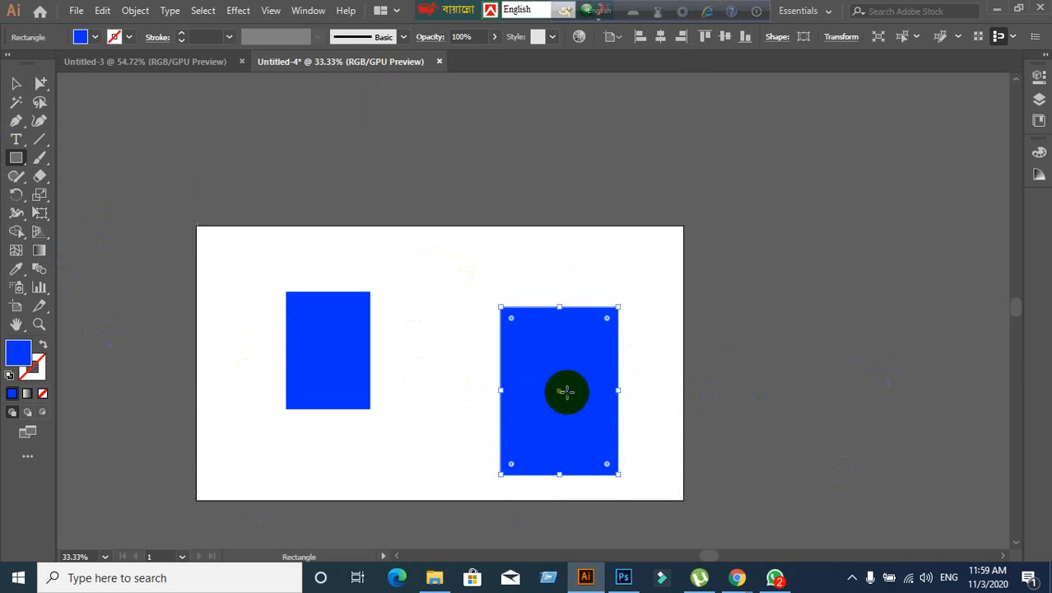
{"action": "left_click_drag", "start_coordinate": [172, 144], "coordinate": [245, 247]}
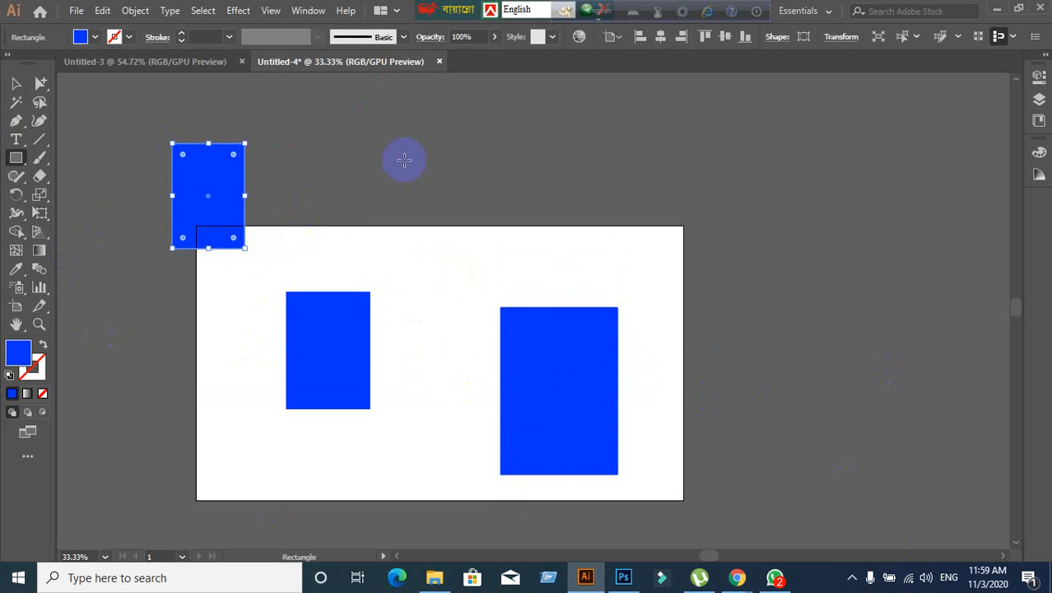
{"action": "left_click_drag", "start_coordinate": [356, 144], "coordinate": [441, 251]}
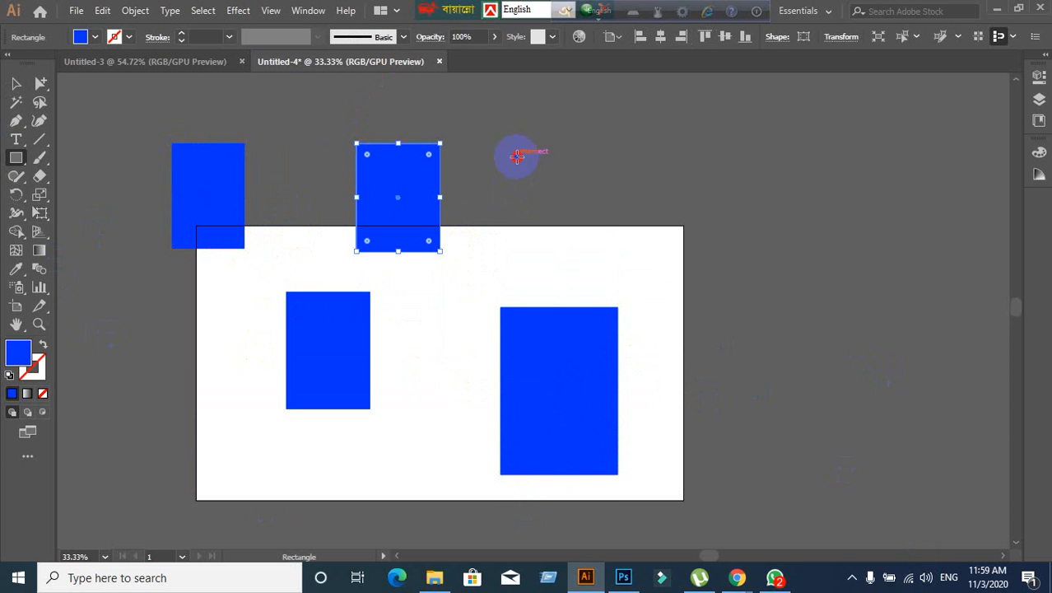
{"action": "left_click_drag", "start_coordinate": [517, 156], "coordinate": [592, 282]}
{"action": "mouse_move", "coordinate": [704, 165]}
{"action": "left_mouse_down"}
{"action": "mouse_move", "coordinate": [743, 221]}
{"action": "mouse_move", "coordinate": [771, 311]}
{"action": "left_mouse_up"}
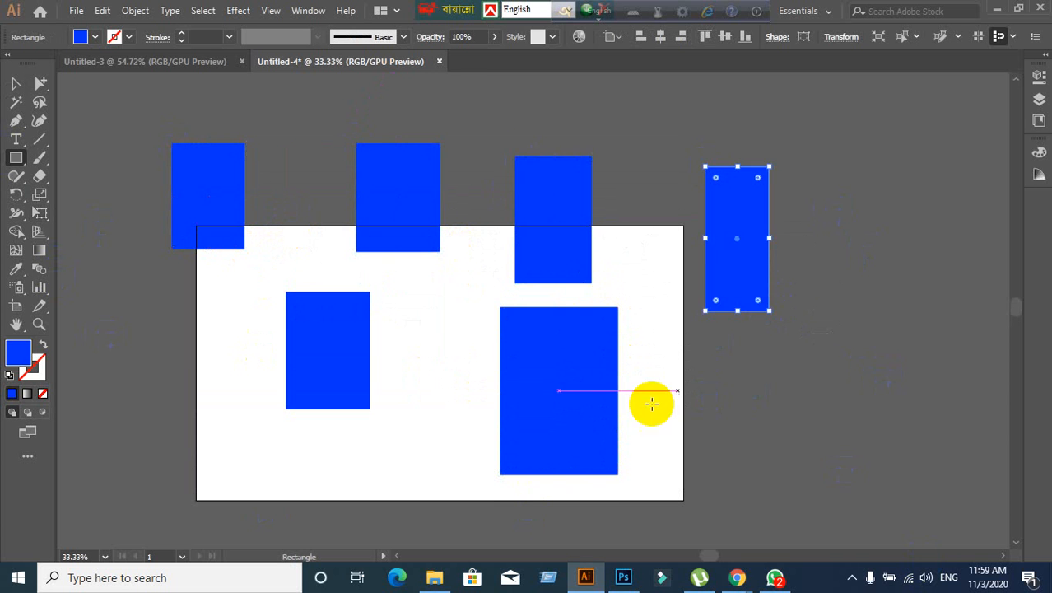
{"action": "scroll", "coordinate": [461, 425], "scroll_direction": "down", "scroll_amount": 2}
{"action": "left_click_drag", "start_coordinate": [207, 339], "coordinate": [297, 475]}
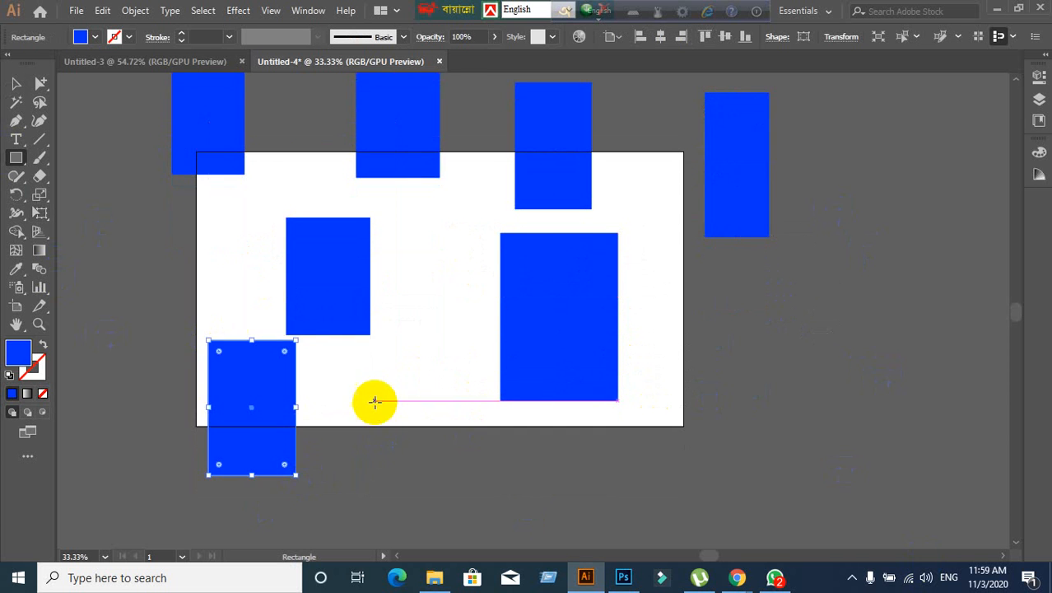
{"action": "left_click_drag", "start_coordinate": [364, 359], "coordinate": [472, 435]}
{"action": "scroll", "coordinate": [525, 485], "scroll_direction": "up", "scroll_amount": 1}
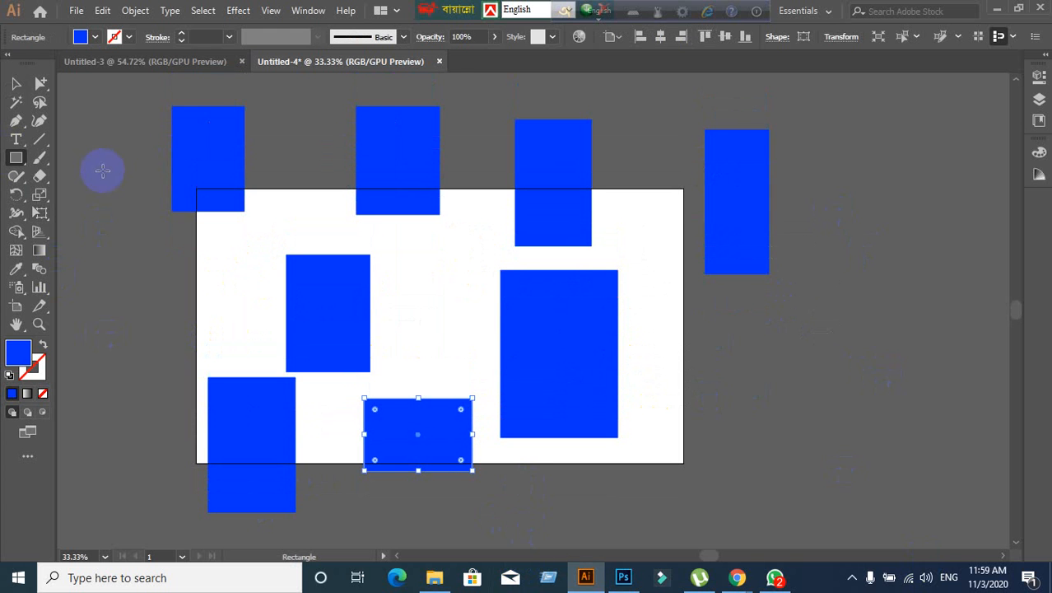
{"action": "left_click", "coordinate": [14, 89]}
{"action": "left_click_drag", "start_coordinate": [125, 98], "coordinate": [750, 534]}
{"action": "key", "text": "Delete"}
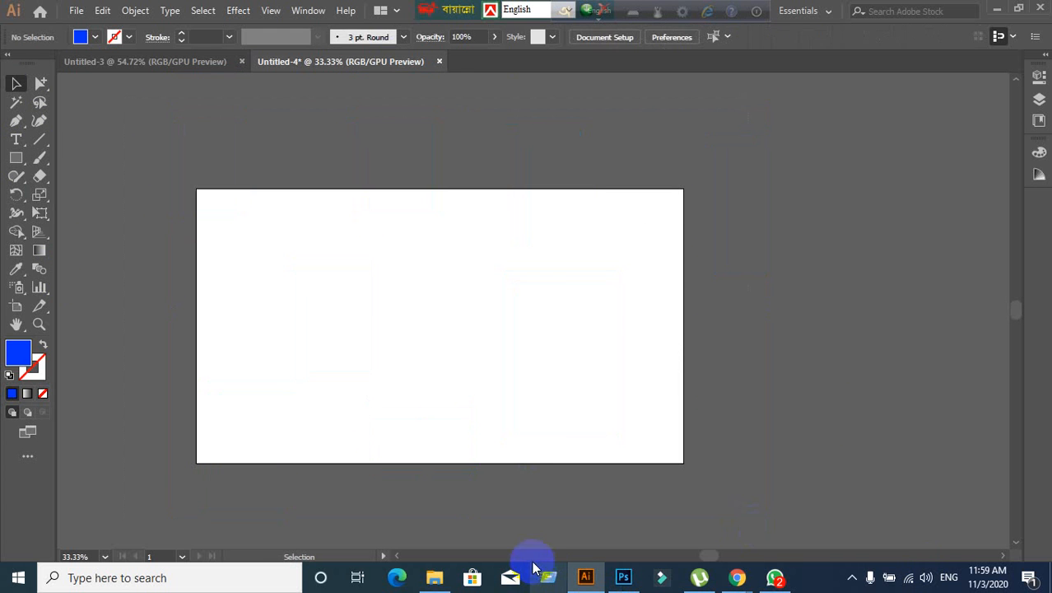
- Draw a blue square on the artboard, move it up and right, then delete it
{"action": "left_click", "coordinate": [14, 158]}
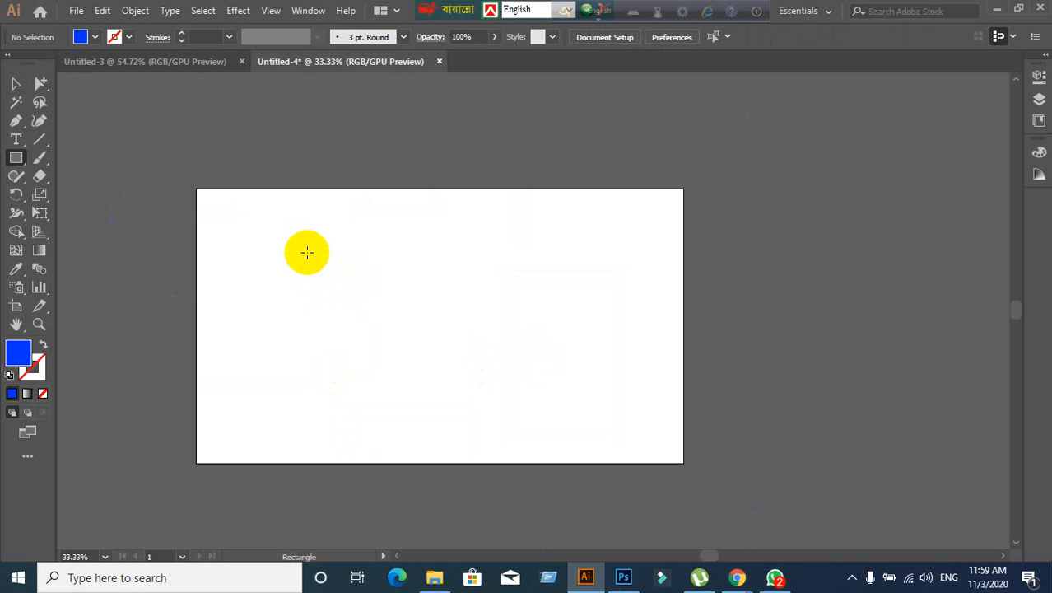
{"action": "left_click_drag", "start_coordinate": [307, 253], "coordinate": [489, 432]}
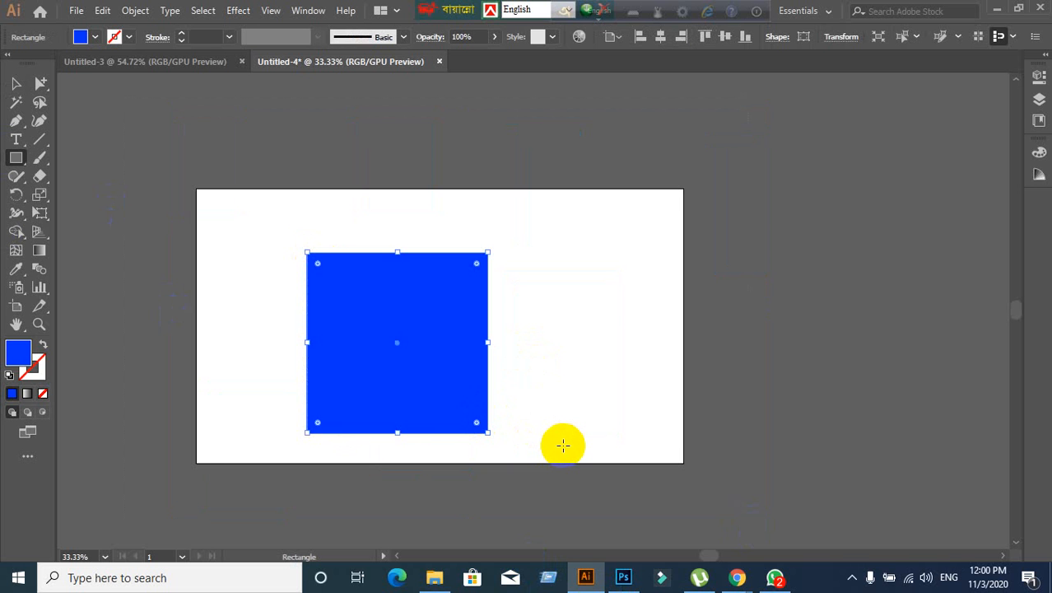
{"action": "scroll", "coordinate": [563, 446], "scroll_direction": "down", "scroll_amount": 2}
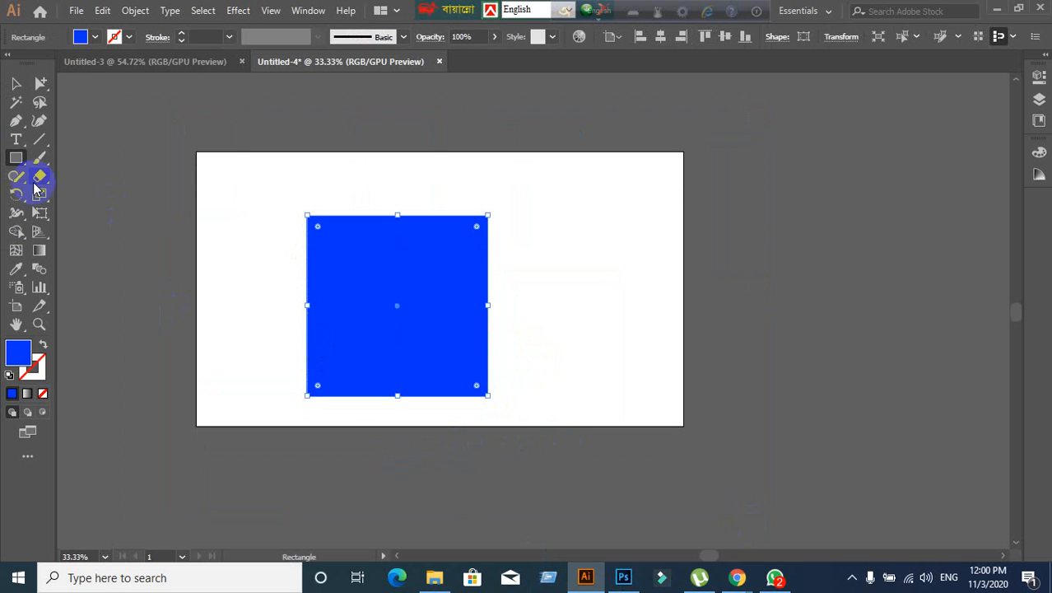
{"action": "left_click", "coordinate": [17, 84]}
{"action": "left_click_drag", "start_coordinate": [341, 331], "coordinate": [457, 271]}
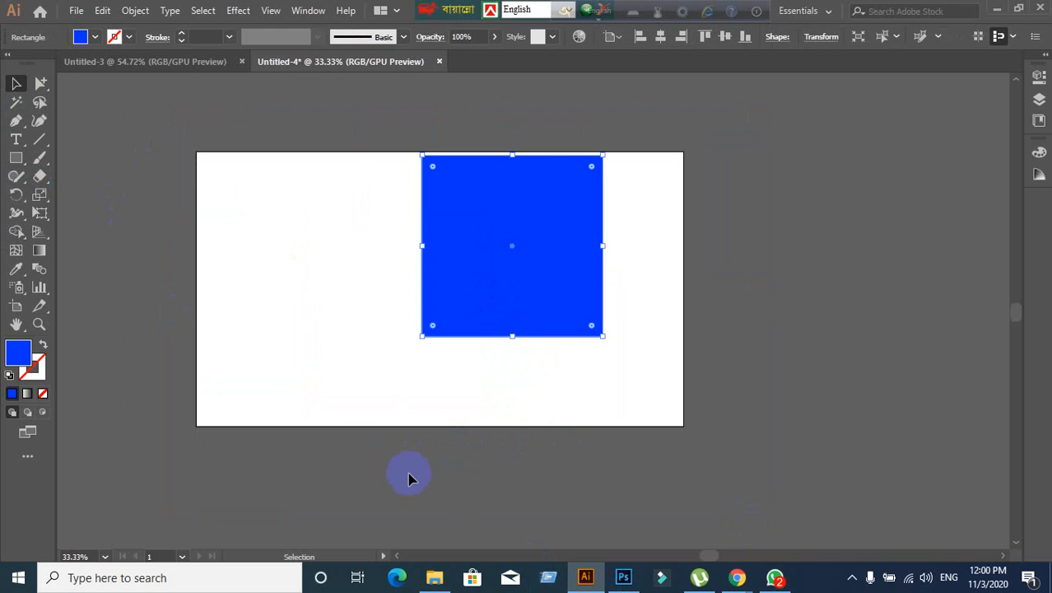
{"action": "key", "text": "Delete"}
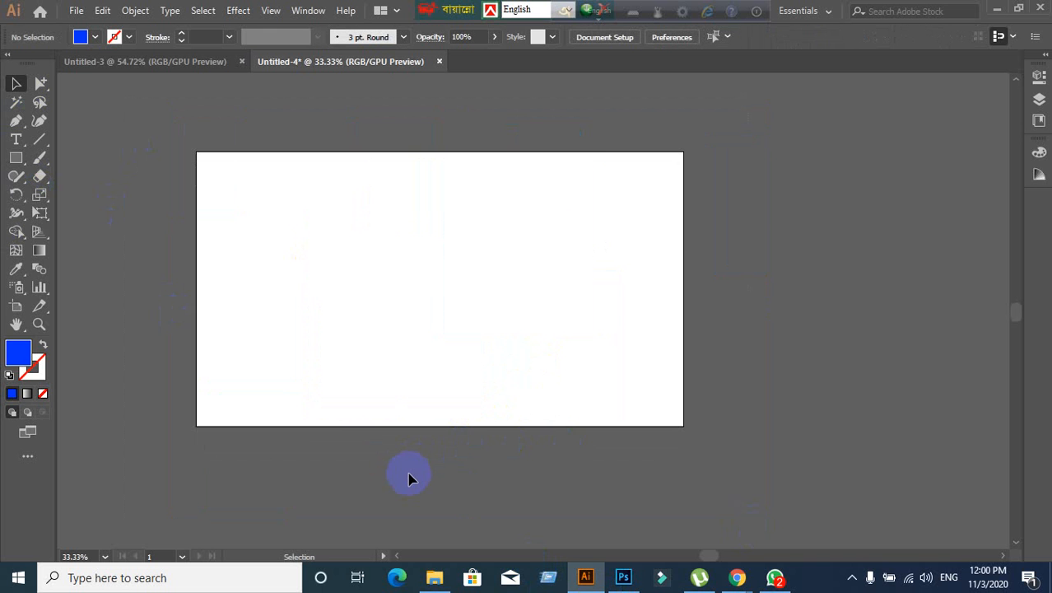
- Draw a large blue square, delete it, then paste and undo to restore it
{"action": "left_click", "coordinate": [17, 161]}
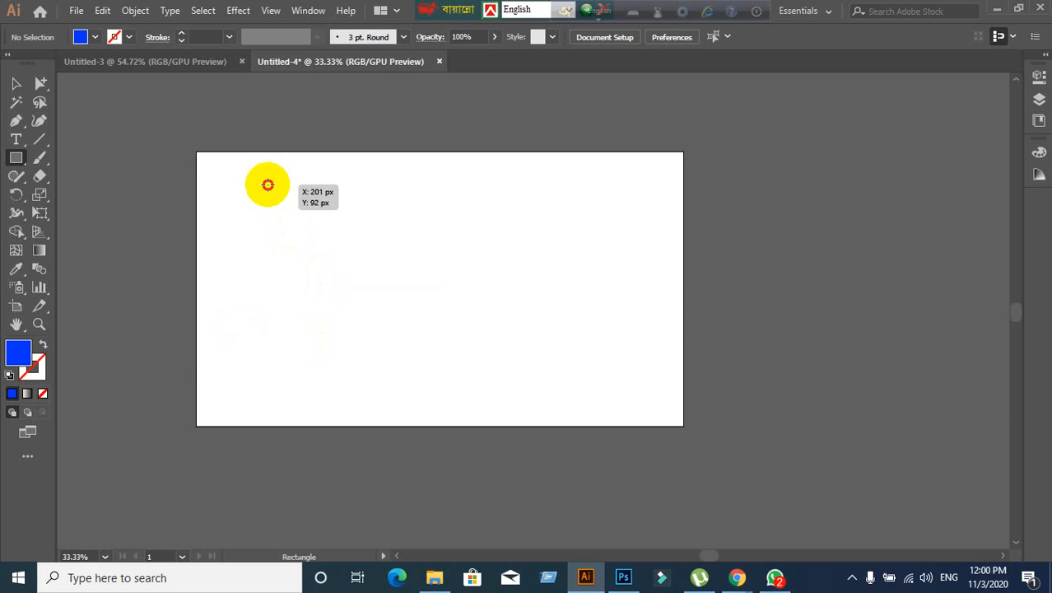
{"action": "left_click_drag", "start_coordinate": [268, 184], "coordinate": [470, 387]}
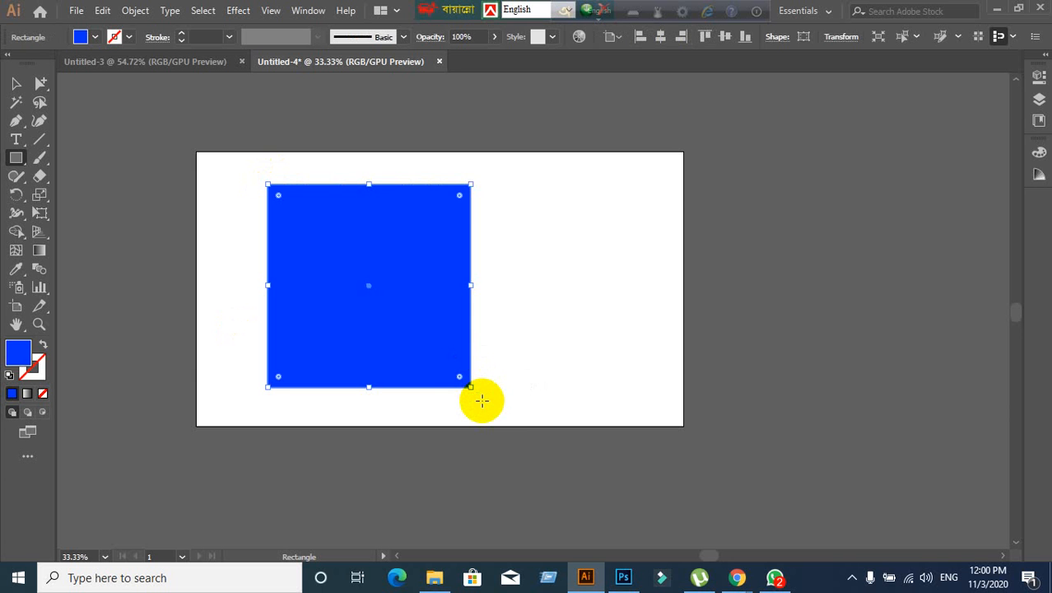
{"action": "key", "text": "Delete"}
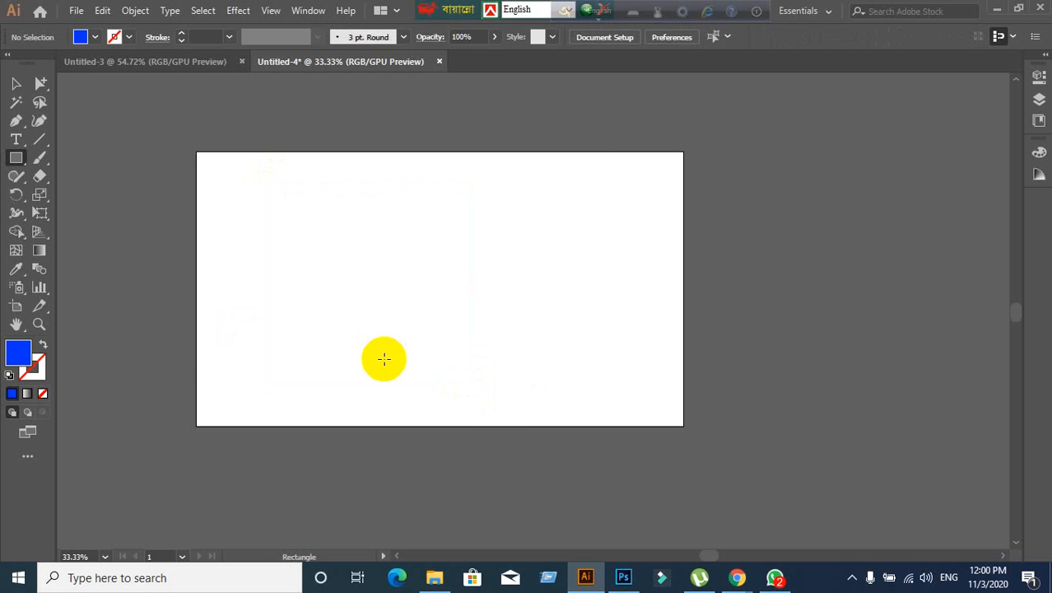
{"action": "key", "text": "ctrl+v"}
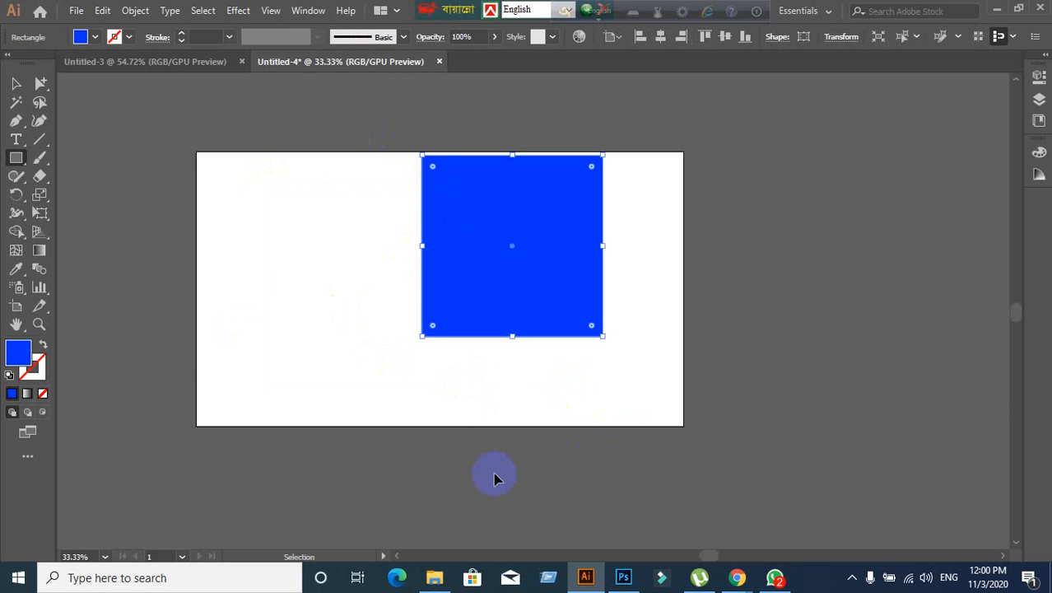
{"action": "key", "text": "ctrl+z"}
{"action": "key", "text": "ctrl+z"}
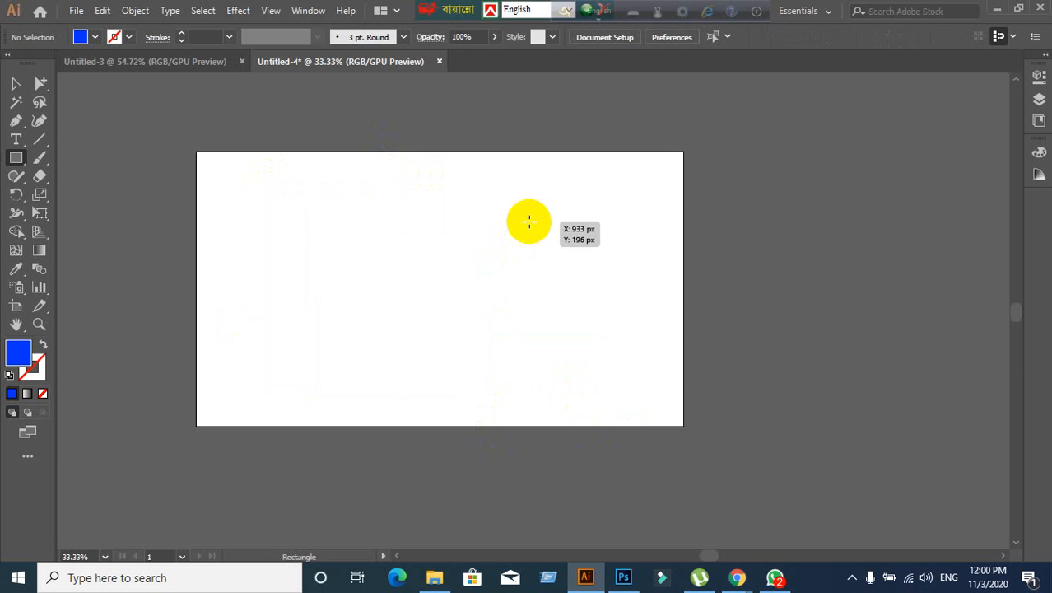
- Draw three more blue squares, including one from its centre, removing each with undo or Delete
{"action": "left_click_drag", "start_coordinate": [529, 221], "coordinate": [332, 418]}
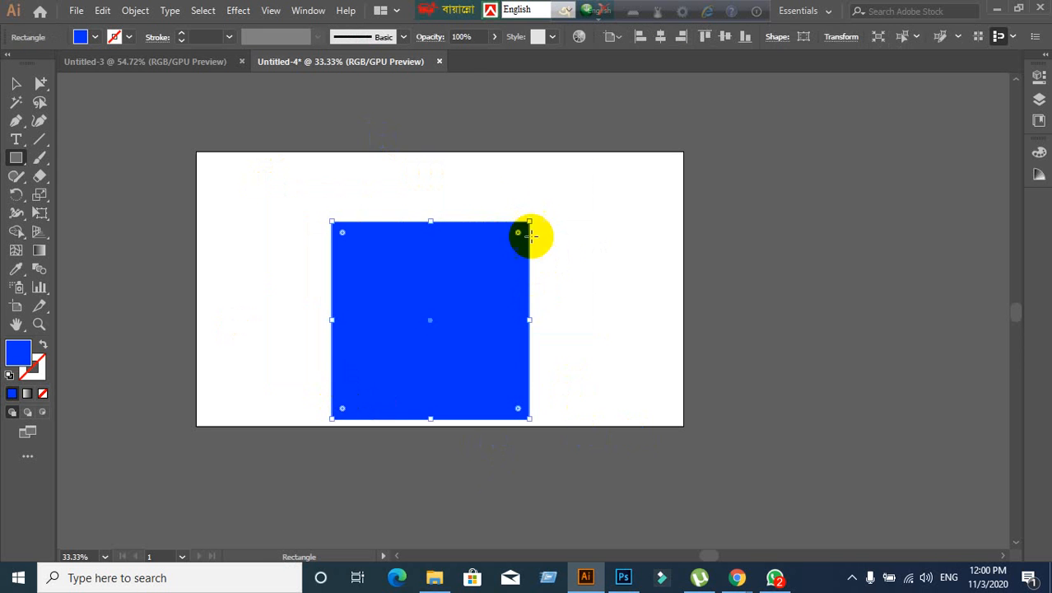
{"action": "key", "text": "ctrl+z"}
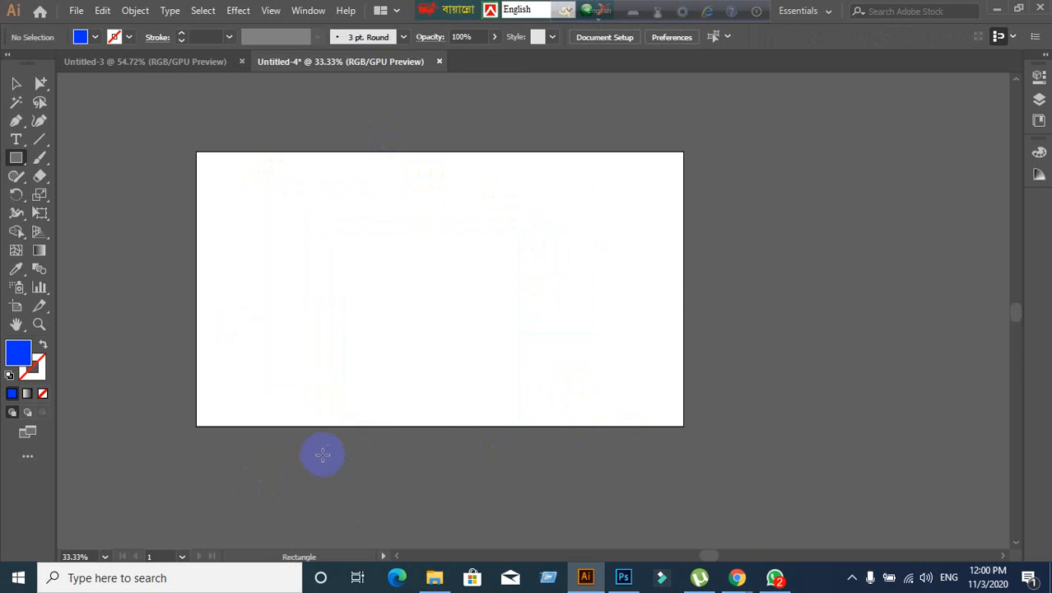
{"action": "left_click_drag", "start_coordinate": [299, 398], "coordinate": [492, 204]}
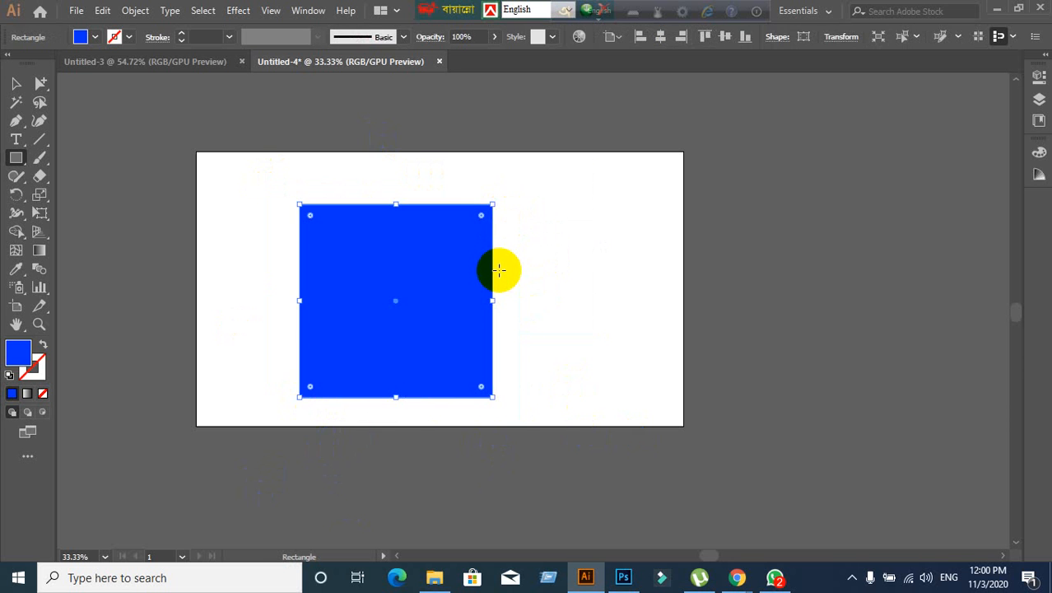
{"action": "key", "text": "ctrl+z"}
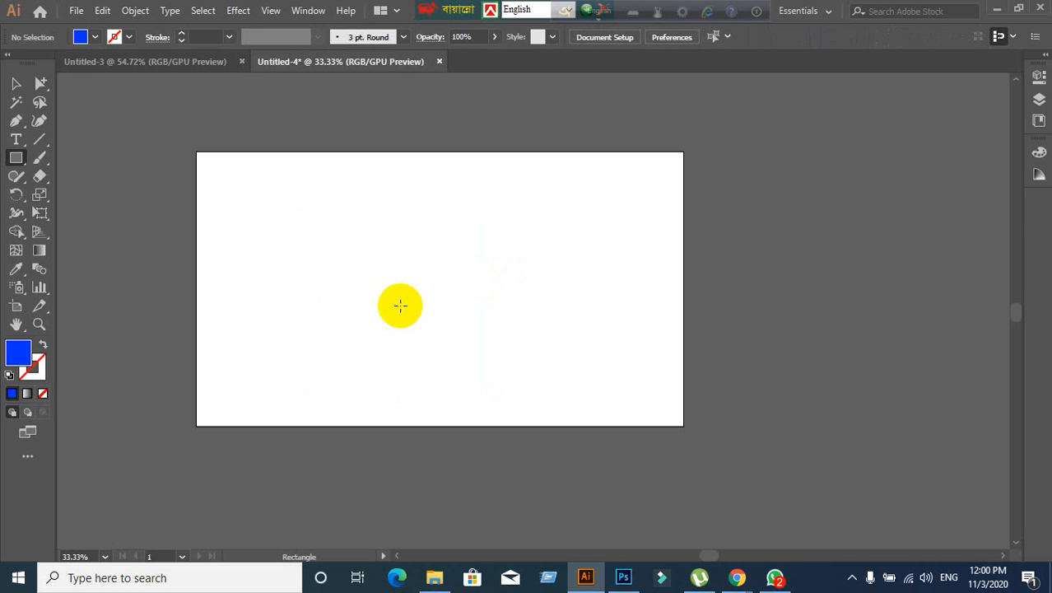
{"action": "mouse_move", "coordinate": [399, 287]}
{"action": "left_mouse_down"}
{"action": "mouse_move", "coordinate": [503, 385]}
{"action": "mouse_move", "coordinate": [441, 307]}
{"action": "mouse_move", "coordinate": [505, 390]}
{"action": "mouse_move", "coordinate": [425, 306]}
{"action": "mouse_move", "coordinate": [496, 395]}
{"action": "mouse_move", "coordinate": [407, 289]}
{"action": "mouse_move", "coordinate": [466, 368]}
{"action": "mouse_move", "coordinate": [490, 377]}
{"action": "mouse_move", "coordinate": [440, 348]}
{"action": "mouse_move", "coordinate": [413, 311]}
{"action": "mouse_move", "coordinate": [493, 381]}
{"action": "left_mouse_up"}
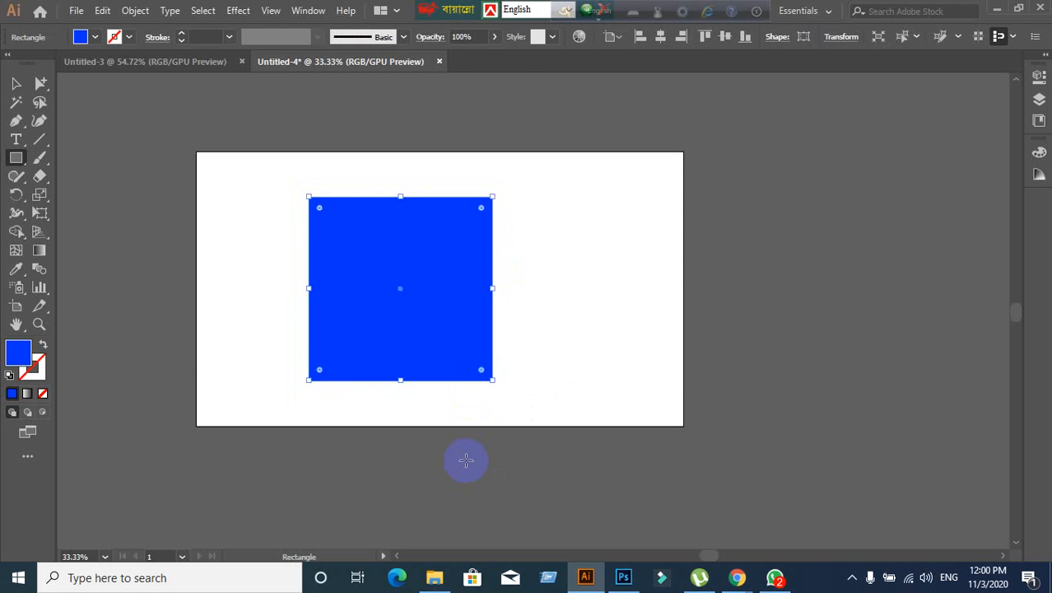
{"action": "key", "text": "Delete"}
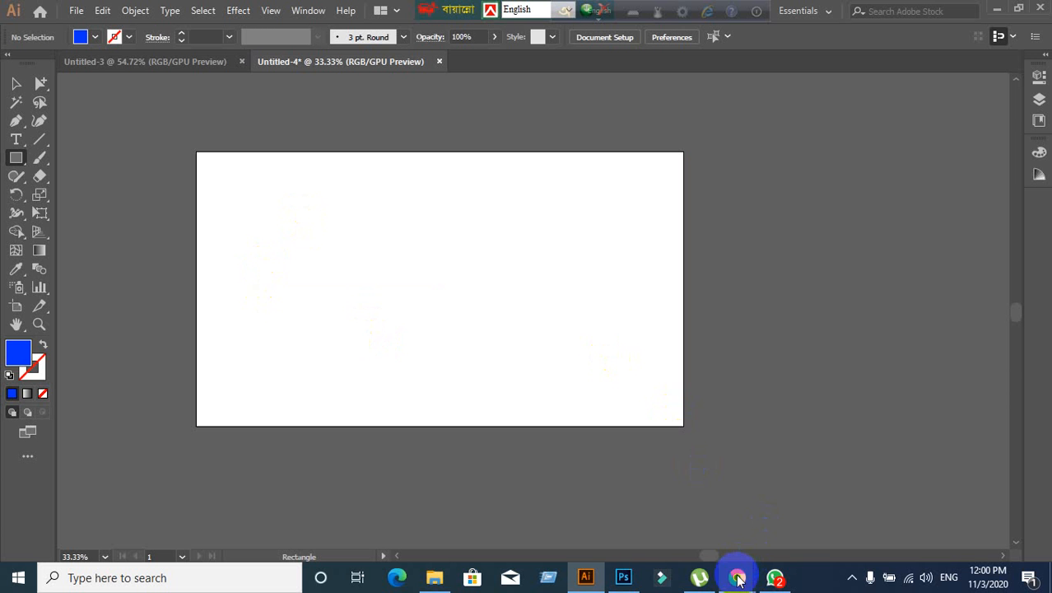
- Check the Google Meet window and come back to the Illustrator document
{"action": "mouse_move", "coordinate": [737, 577]}
{"action": "left_click", "coordinate": [586, 478]}
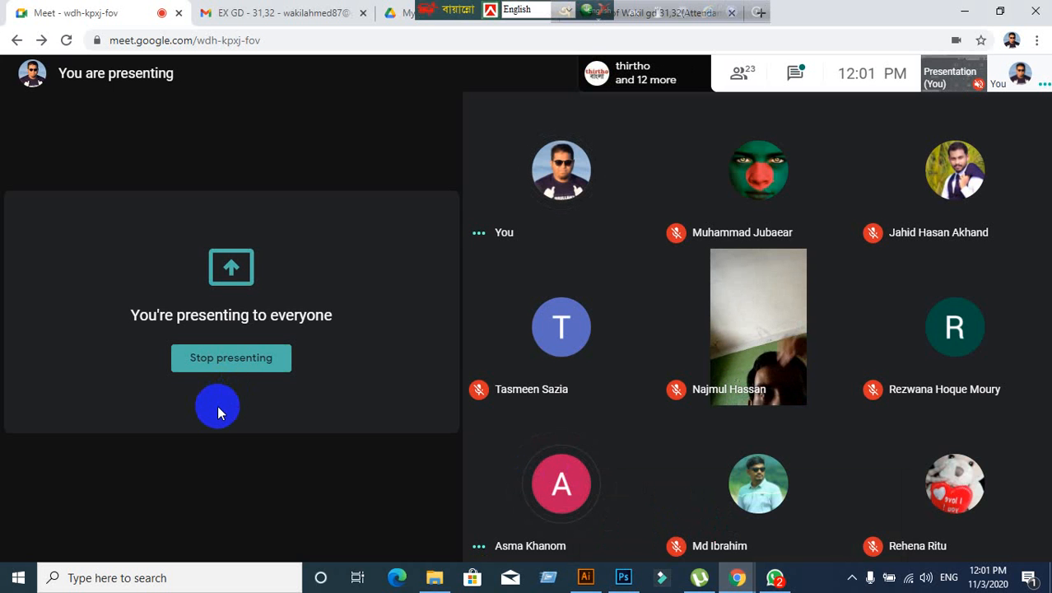
{"action": "left_click", "coordinate": [586, 578]}
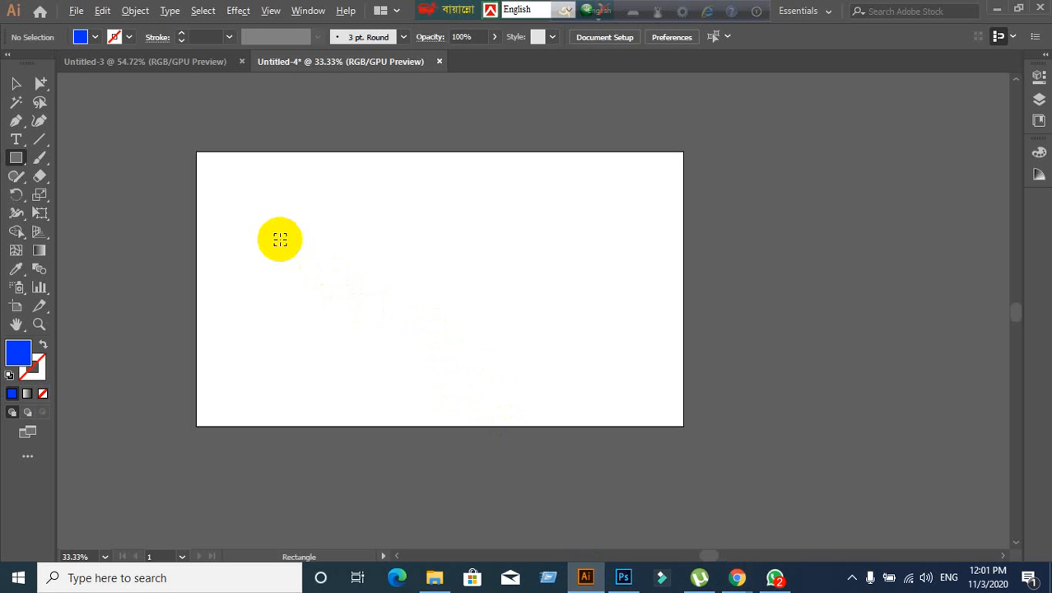
- Zoom to 50% and draw a blue square from its centre, then undo it
{"action": "scroll", "coordinate": [280, 239], "scroll_direction": "up", "scroll_amount": 1}
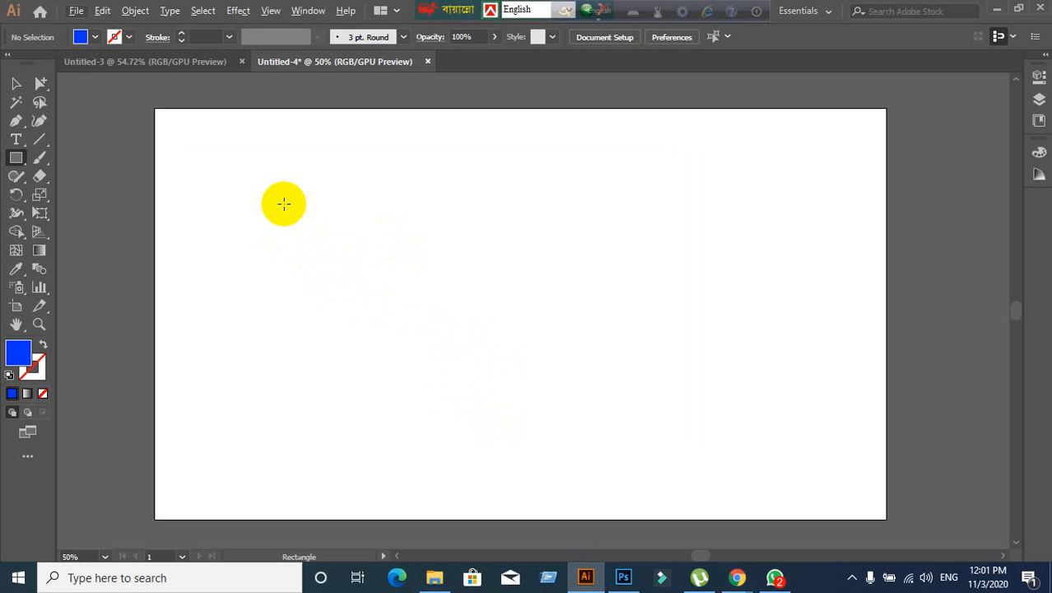
{"action": "left_click_drag", "start_coordinate": [284, 205], "coordinate": [394, 277]}
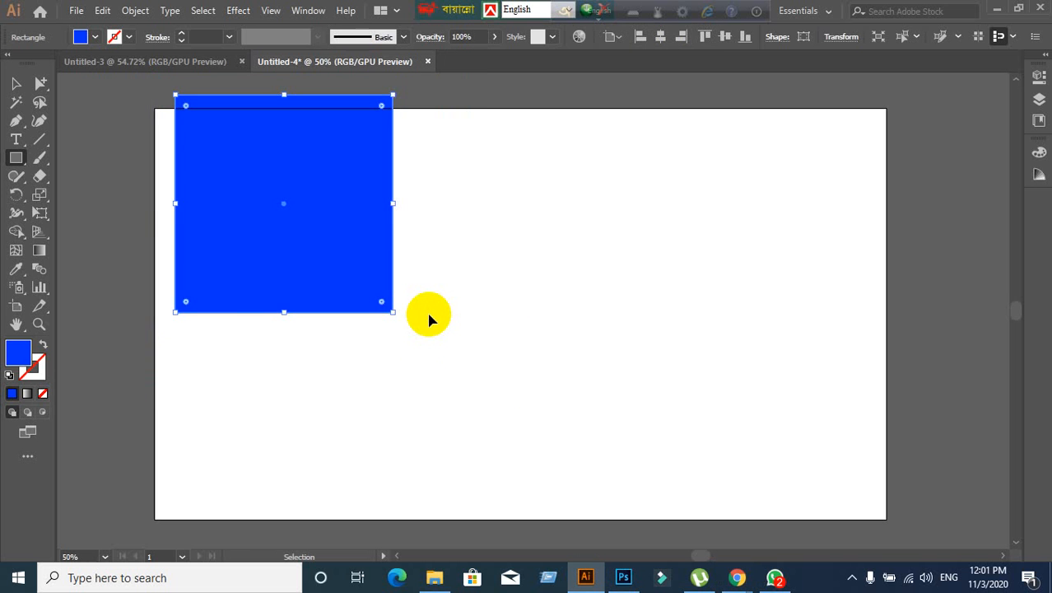
{"action": "key", "text": "ctrl+z"}
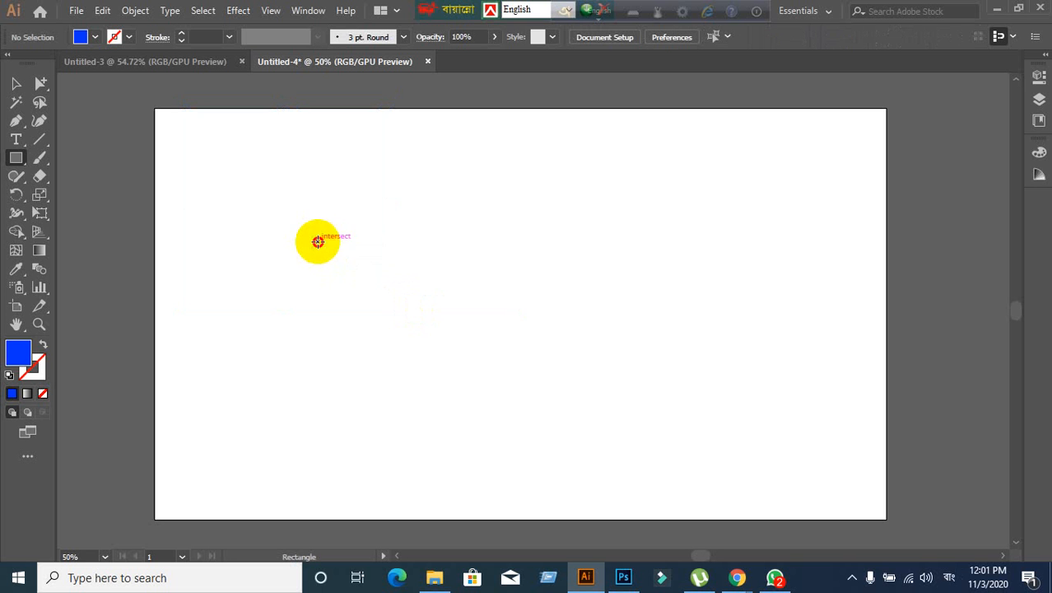
- Draw a smaller square from its centre, check Google Meet, then delete the square
{"action": "left_click_drag", "start_coordinate": [318, 242], "coordinate": [391, 277]}
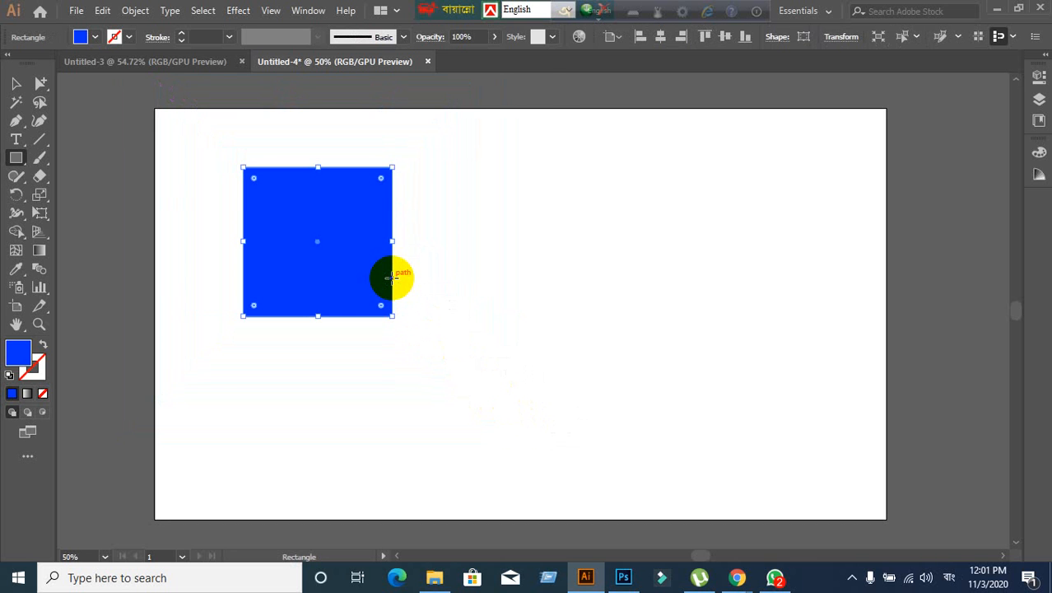
{"action": "mouse_move", "coordinate": [737, 577]}
{"action": "left_click", "coordinate": [661, 521]}
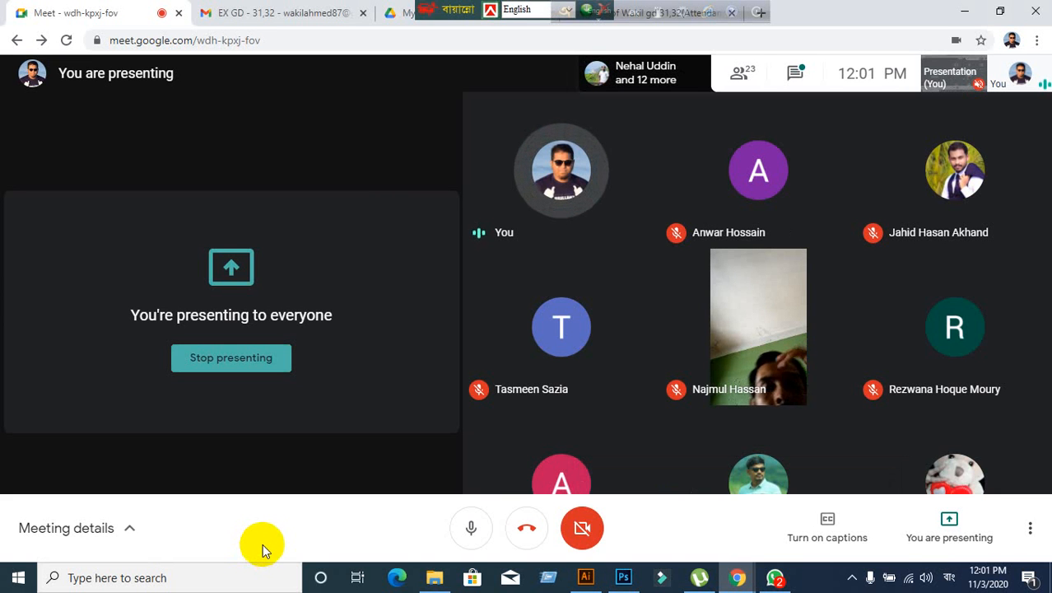
{"action": "left_click", "coordinate": [585, 577]}
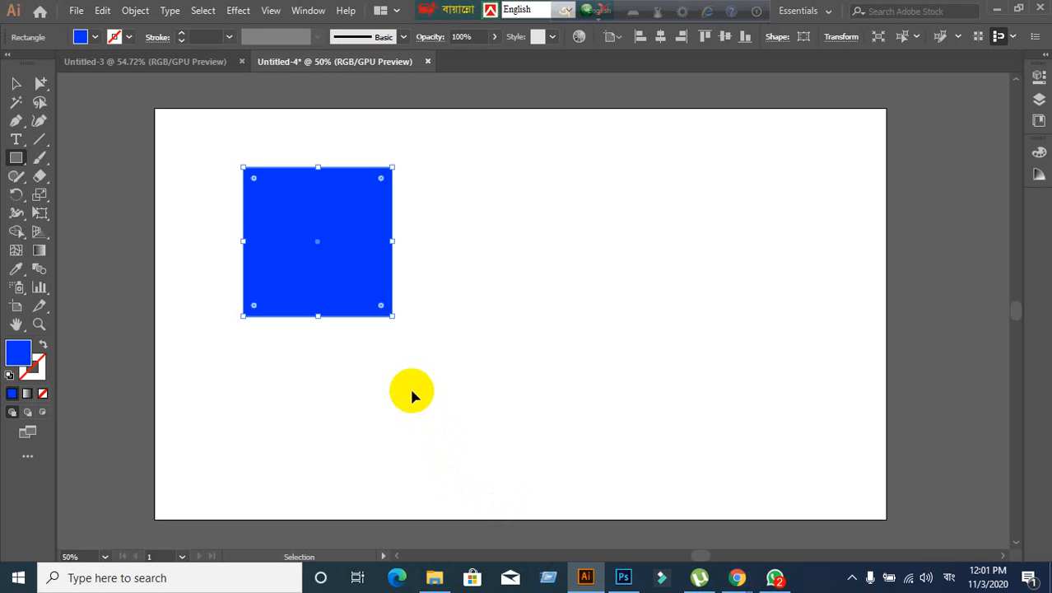
{"action": "key", "text": "Delete"}
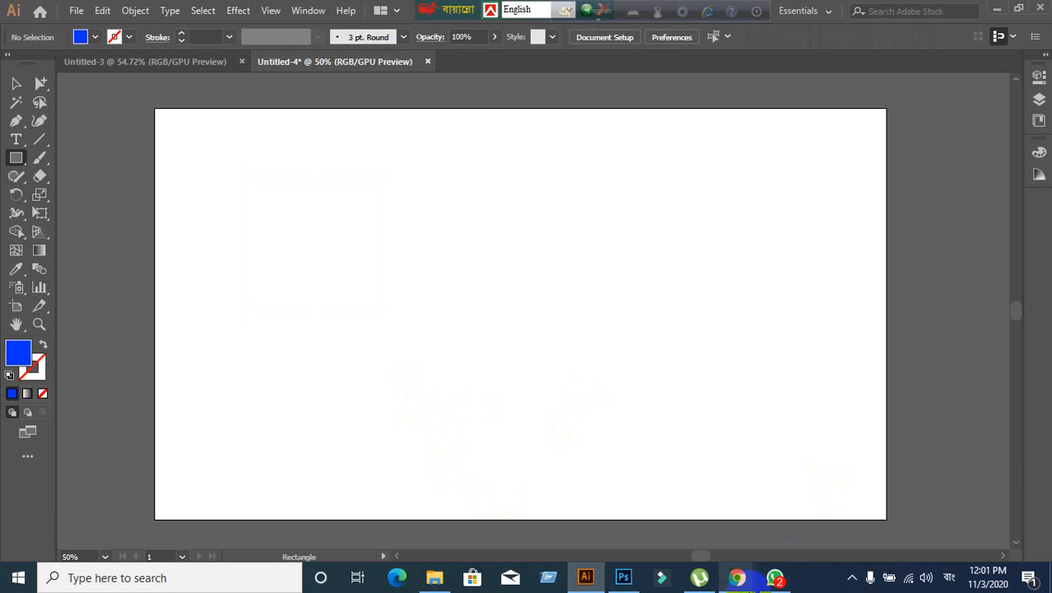
- Check the Google Meet window again and return to the Illustrator document
{"action": "mouse_move", "coordinate": [737, 578]}
{"action": "left_click", "coordinate": [653, 511]}
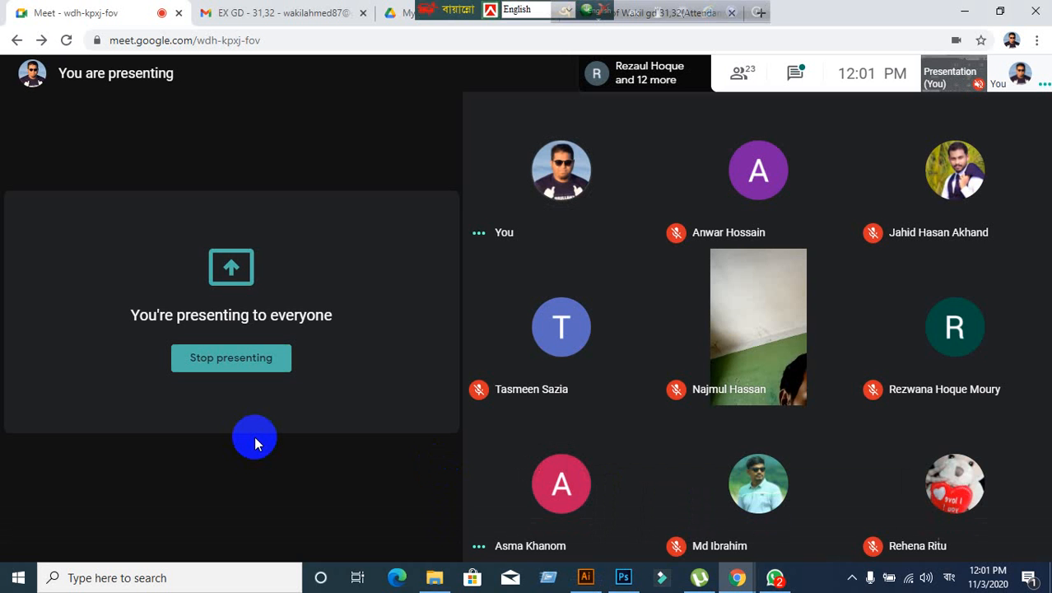
{"action": "left_click", "coordinate": [585, 577]}
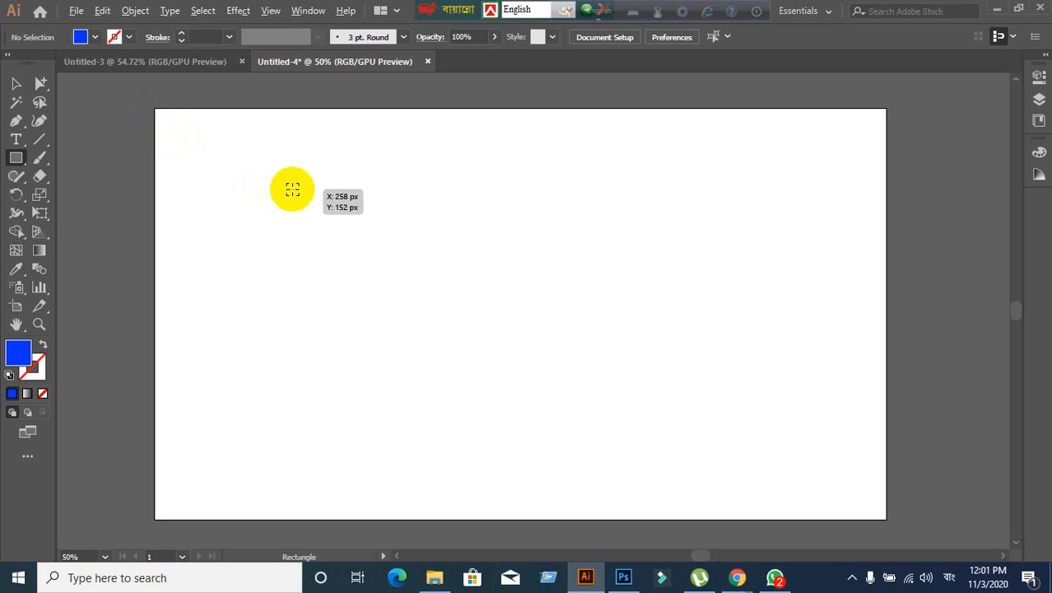
- Draw three blue squares of different sizes, including a 60 px one, undoing each
{"action": "left_click_drag", "start_coordinate": [293, 189], "coordinate": [438, 322]}
{"action": "key", "text": "ctrl+z"}
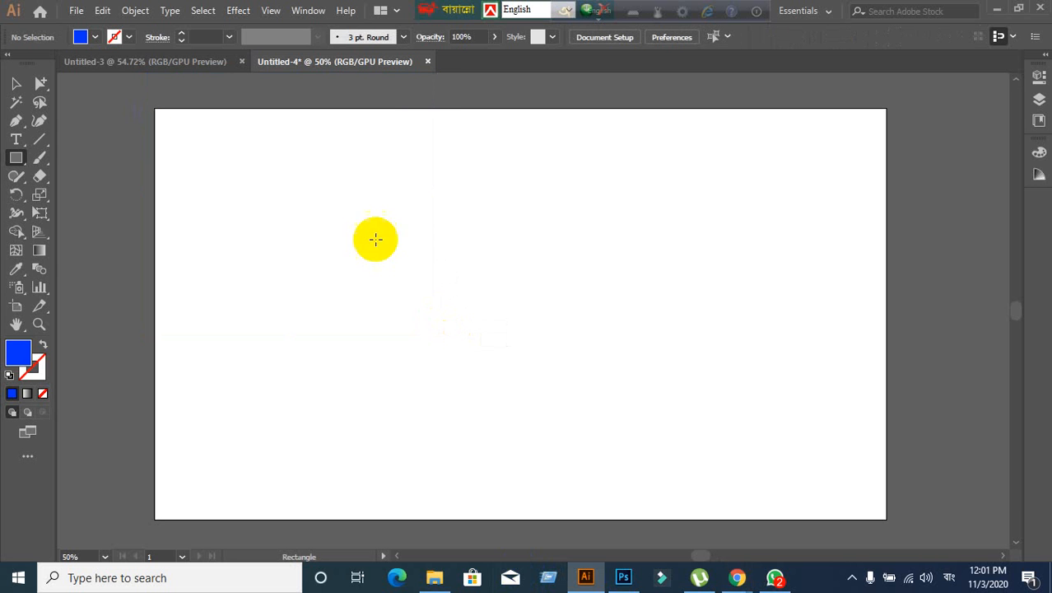
{"action": "left_click_drag", "start_coordinate": [278, 164], "coordinate": [511, 393]}
{"action": "key", "text": "ctrl+z"}
{"action": "left_click_drag", "start_coordinate": [662, 201], "coordinate": [452, 405]}
{"action": "key", "text": "ctrl+z"}
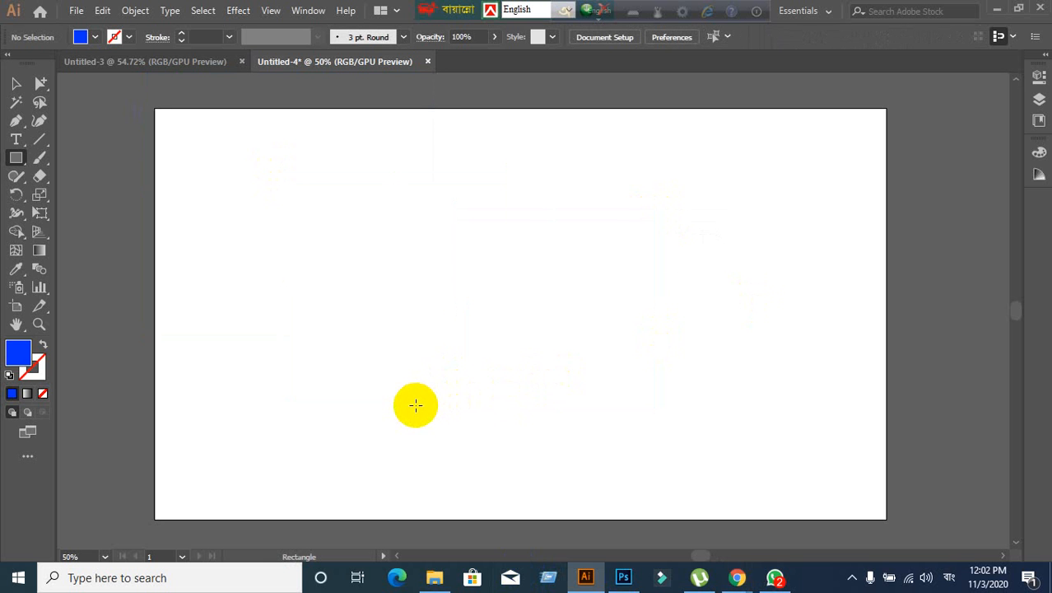
- Draw a large mid-artboard square, undo and redo it, then select and delete it
{"action": "left_click_drag", "start_coordinate": [415, 404], "coordinate": [663, 157]}
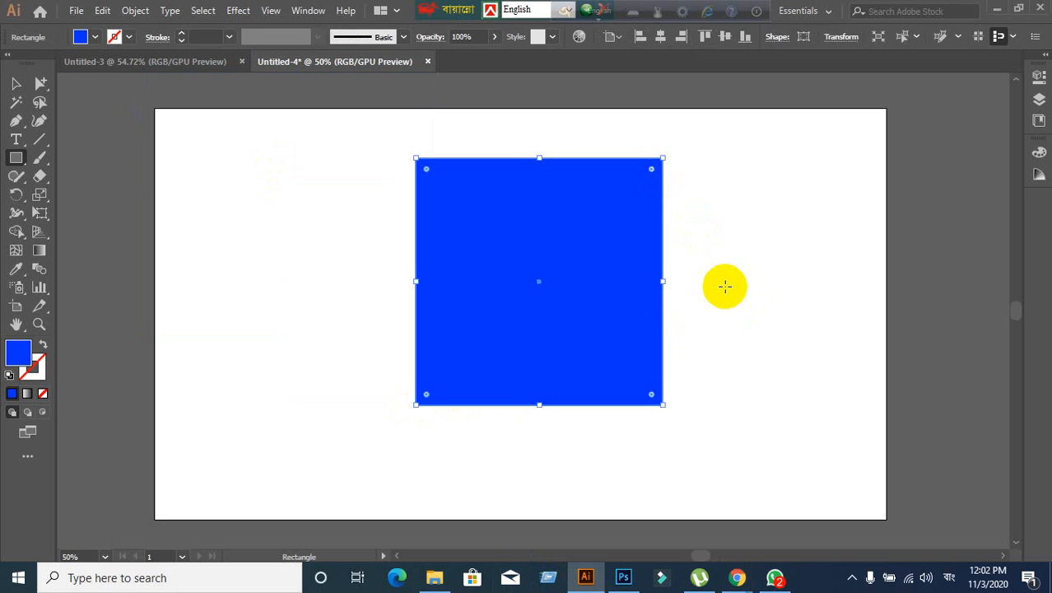
{"action": "key", "text": "ctrl+z"}
{"action": "key", "text": "ctrl+shift+z"}
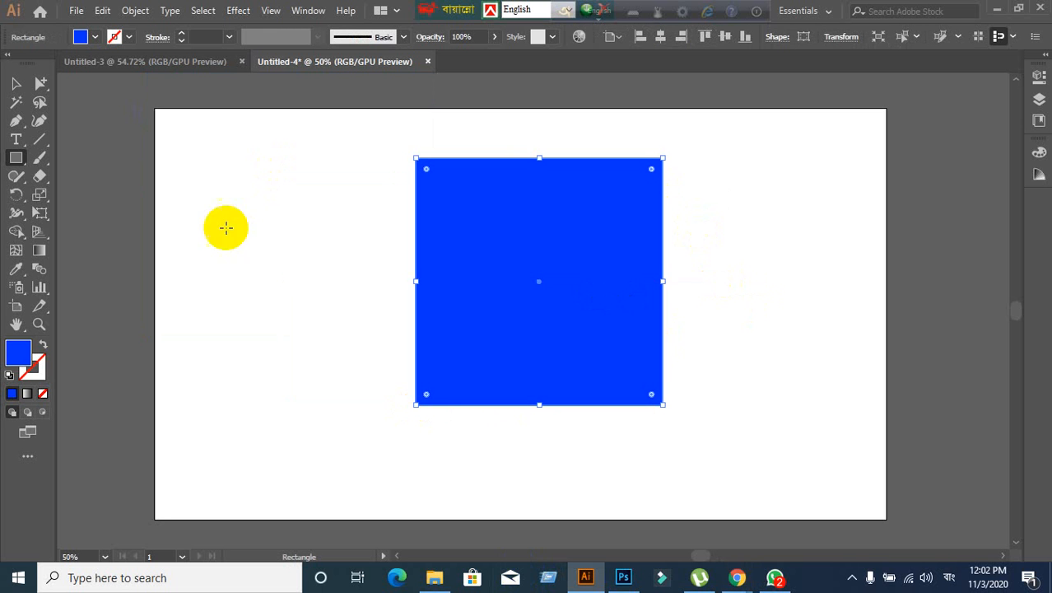
{"action": "left_click", "coordinate": [15, 83]}
{"action": "left_click", "coordinate": [300, 207]}
{"action": "left_click_drag", "start_coordinate": [301, 198], "coordinate": [577, 393]}
{"action": "key", "text": "Delete"}
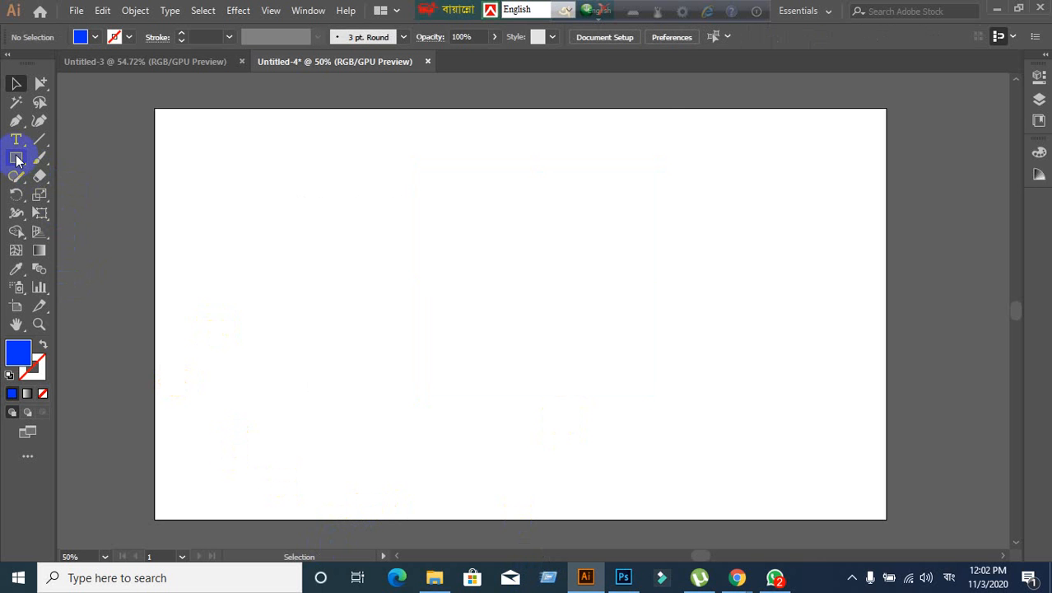
{"action": "left_click_drag", "start_coordinate": [17, 159], "coordinate": [66, 157]}
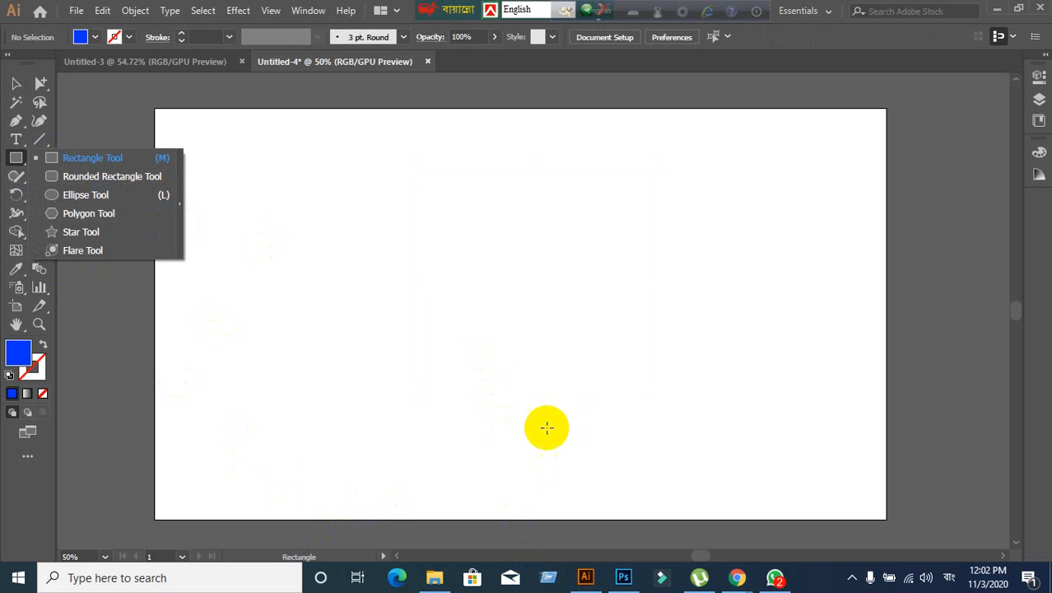
- Draw a 259 px square top-left, a second beside it, and a third past the right edge
{"action": "mouse_move", "coordinate": [737, 577]}
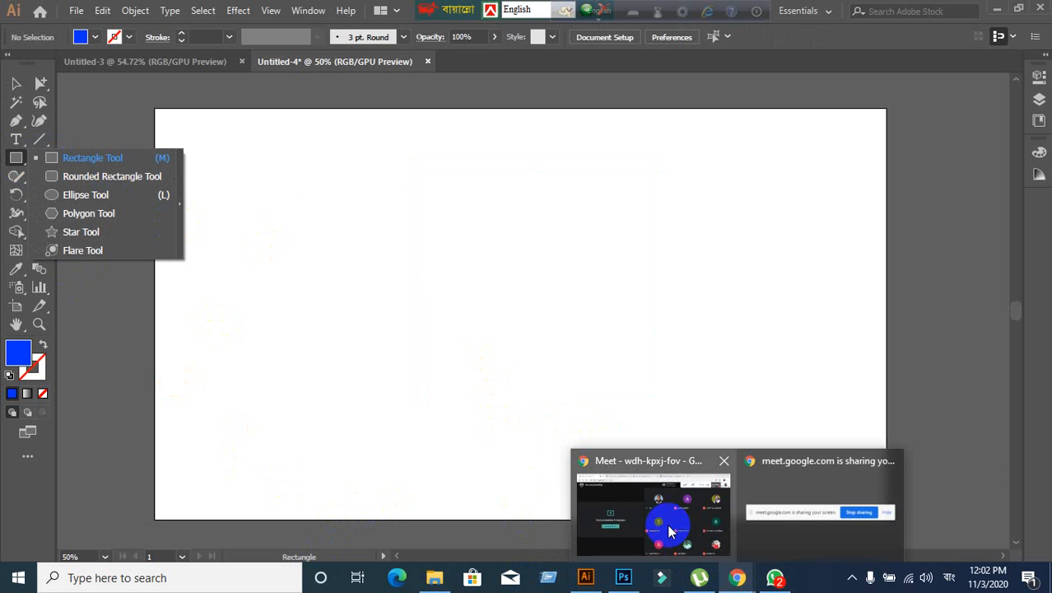
{"action": "left_click", "coordinate": [653, 515]}
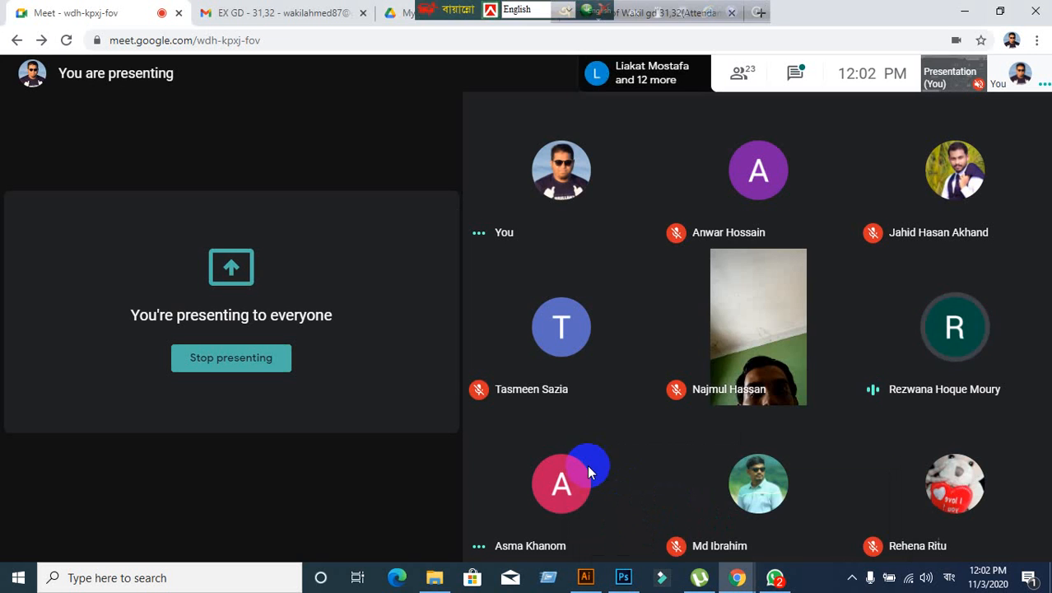
{"action": "left_click", "coordinate": [586, 578]}
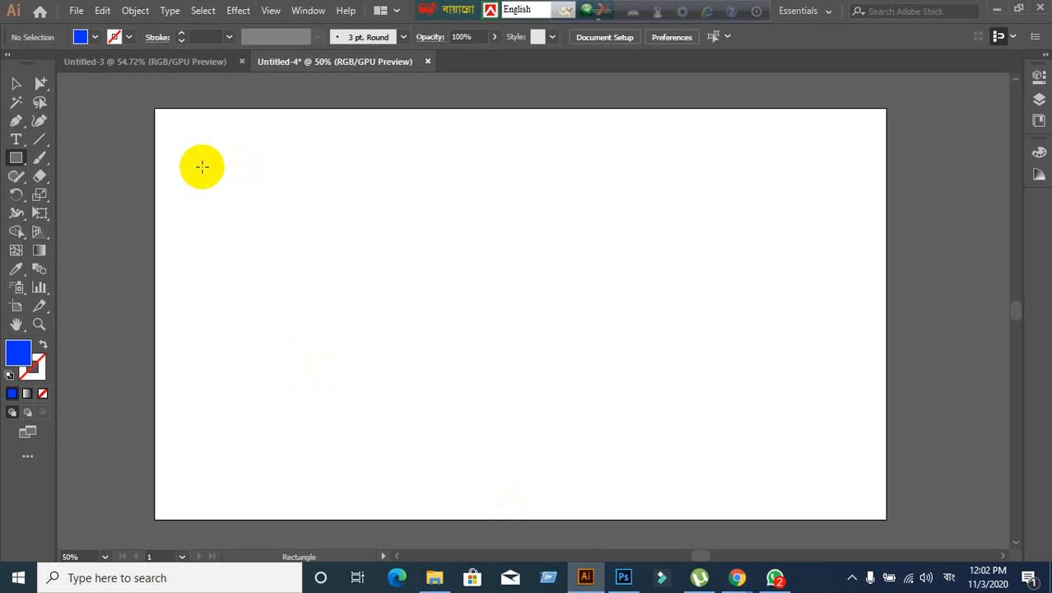
{"action": "left_click_drag", "start_coordinate": [202, 155], "coordinate": [344, 297]}
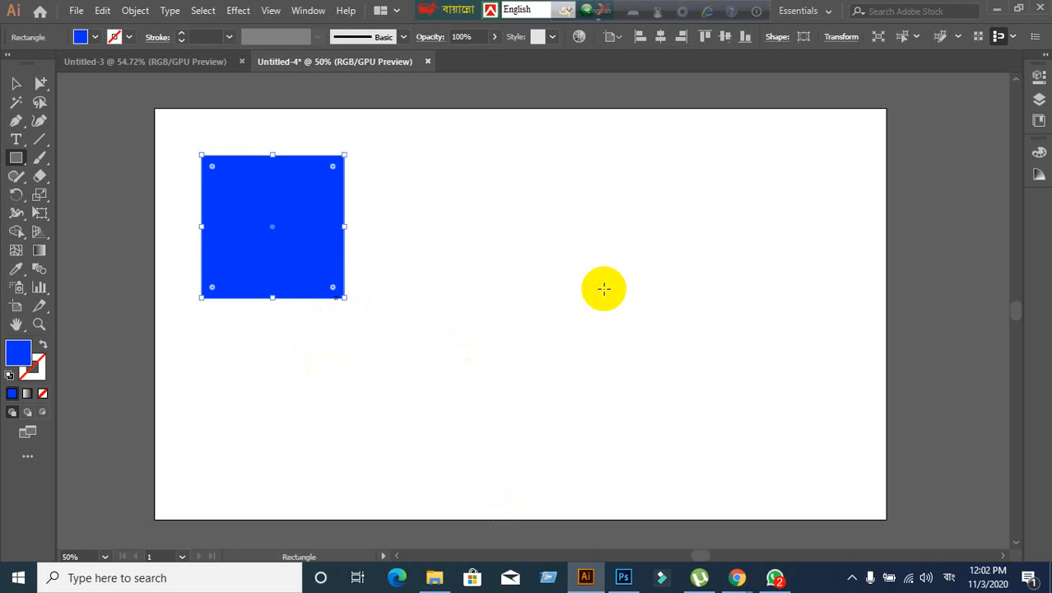
{"action": "left_click_drag", "start_coordinate": [475, 163], "coordinate": [623, 311]}
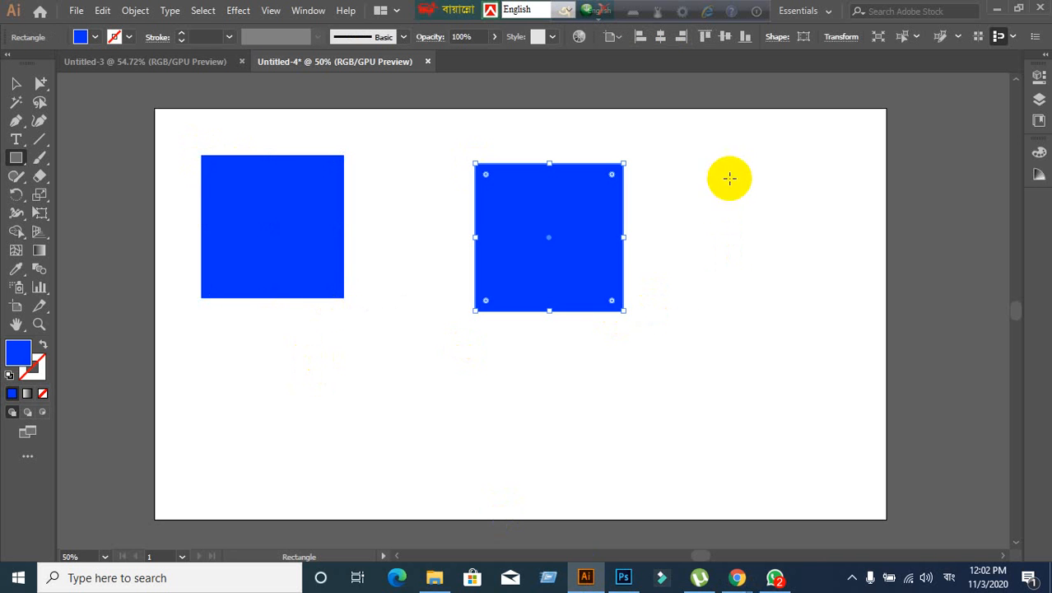
{"action": "left_click_drag", "start_coordinate": [728, 176], "coordinate": [848, 362]}
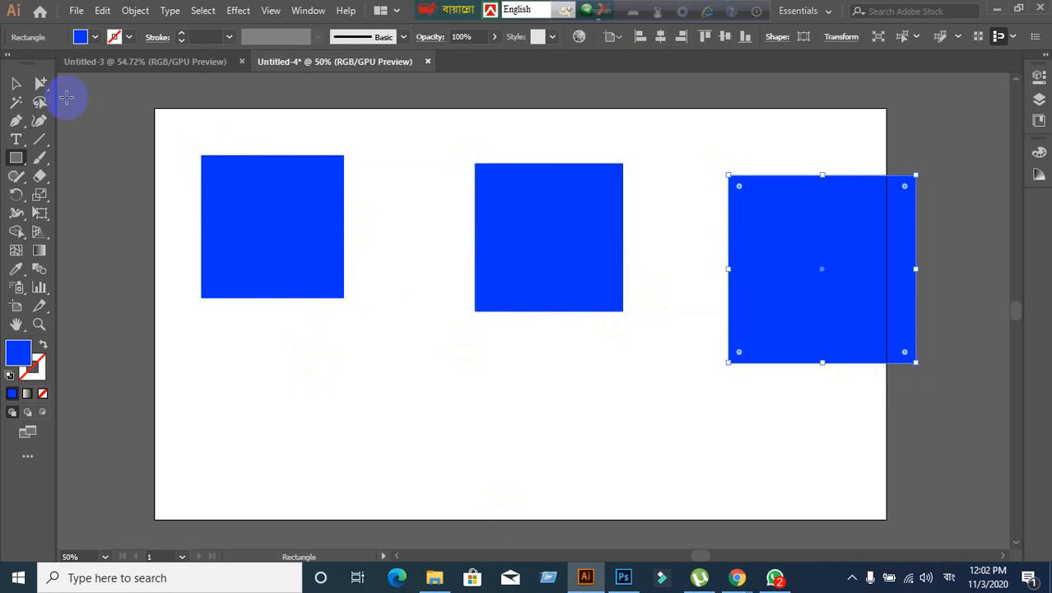
- Admit the person waiting to join the Google Meet call between toolbar tool changes
{"action": "left_click", "coordinate": [24, 84]}
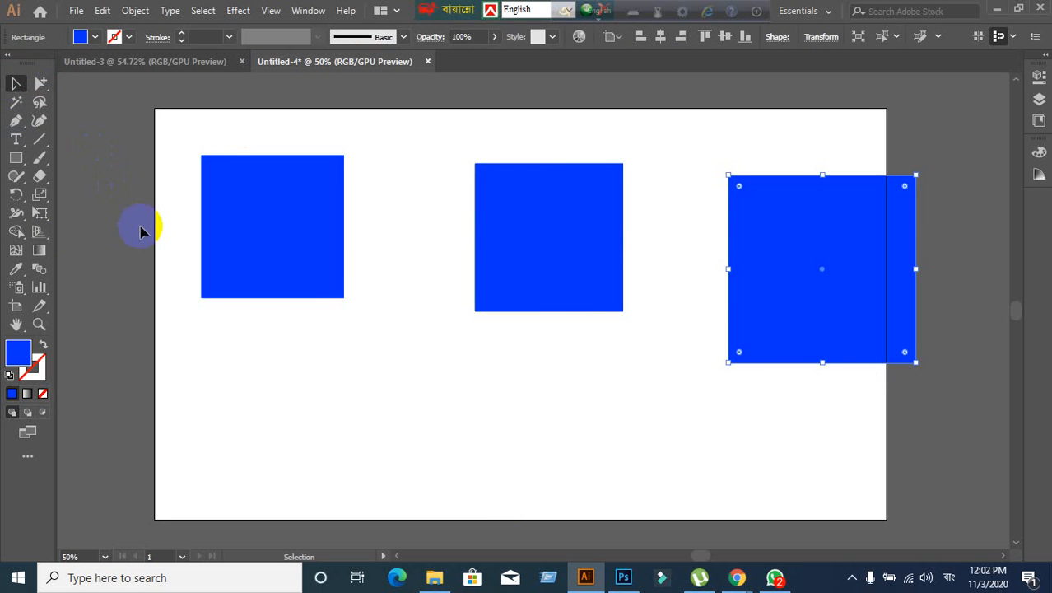
{"action": "left_click", "coordinate": [24, 163]}
{"action": "left_click", "coordinate": [18, 181]}
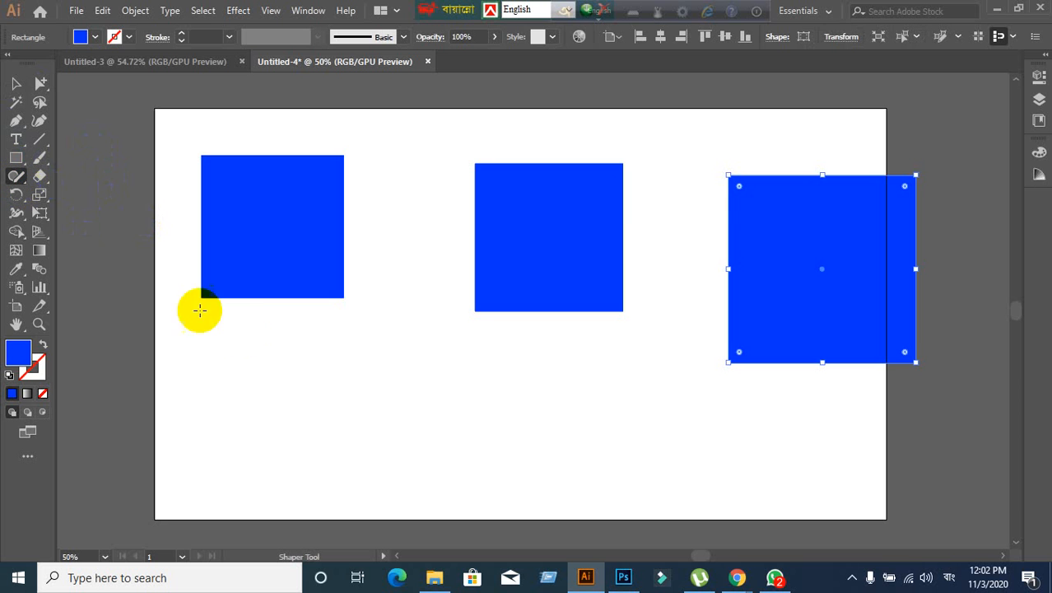
{"action": "left_click", "coordinate": [732, 579]}
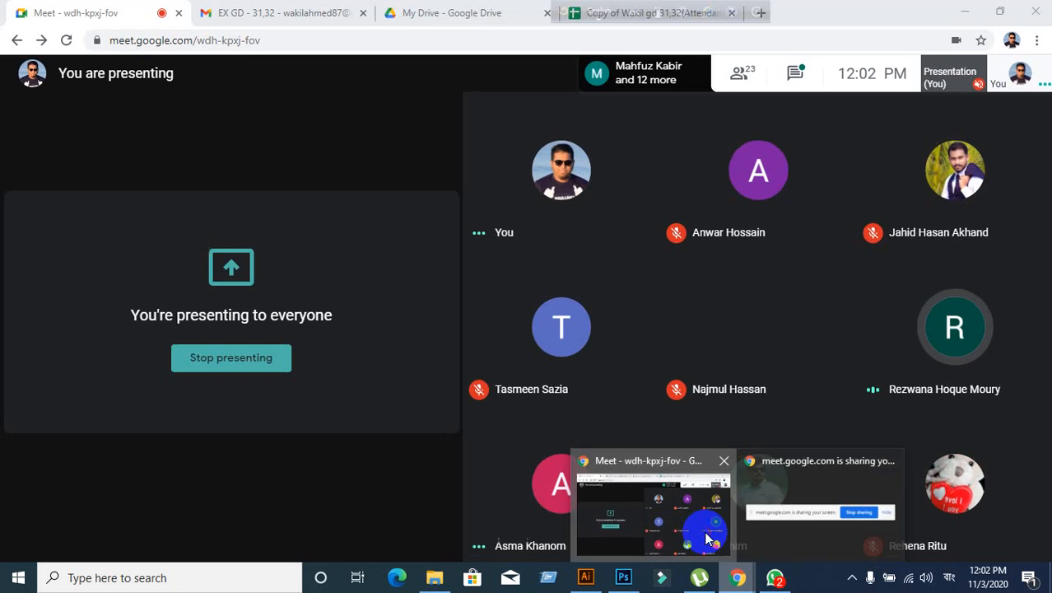
{"action": "left_click", "coordinate": [704, 535]}
{"action": "left_click", "coordinate": [689, 362]}
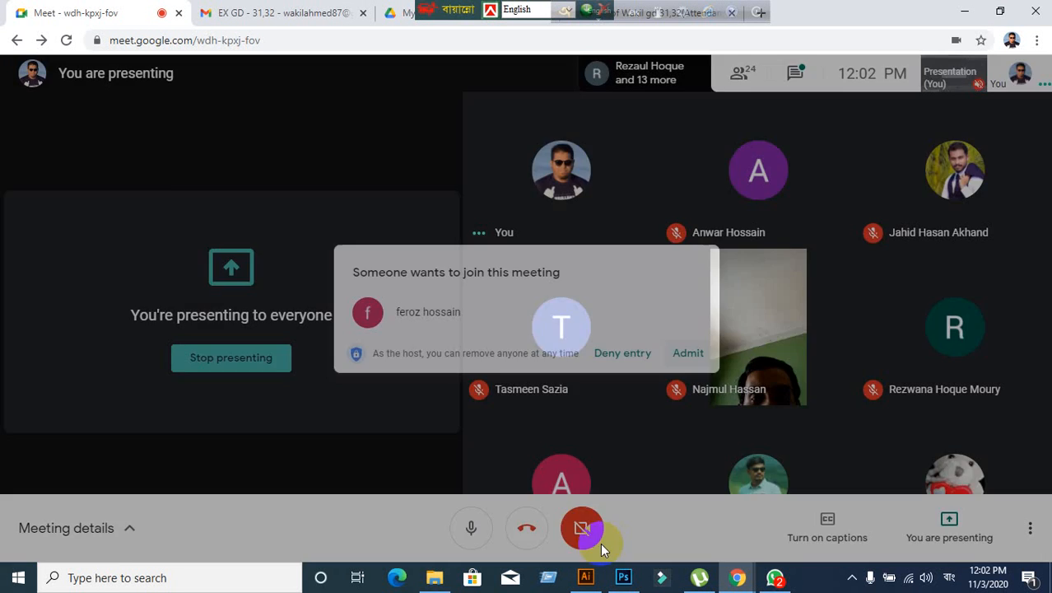
{"action": "left_click", "coordinate": [585, 576]}
{"action": "left_click", "coordinate": [19, 142]}
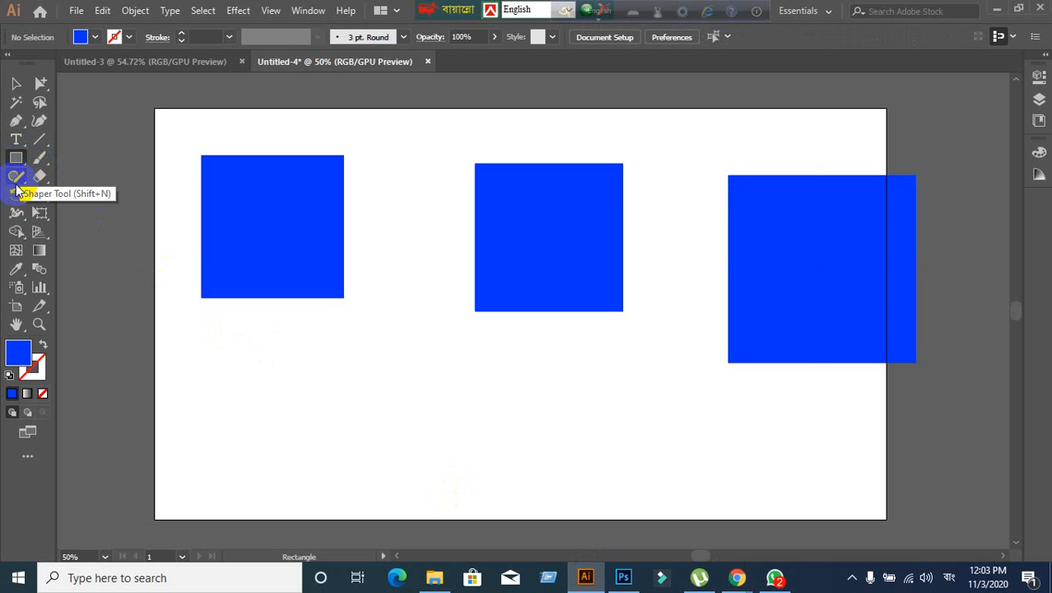
{"action": "left_click", "coordinate": [16, 176]}
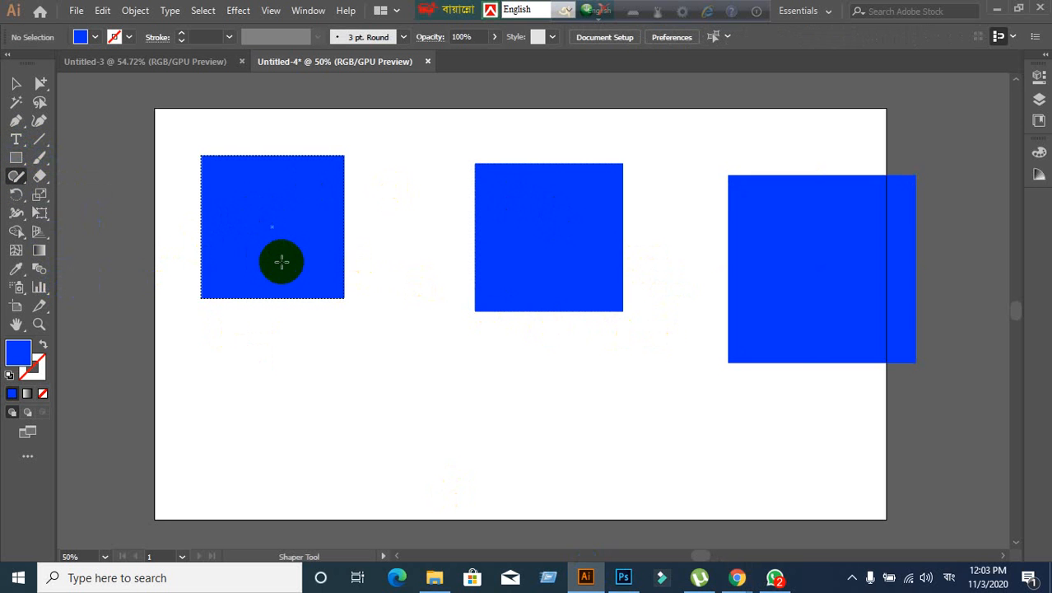
- Drag the left, middle and right squares repeatedly into new spots, then deselect
{"action": "left_click", "coordinate": [14, 84]}
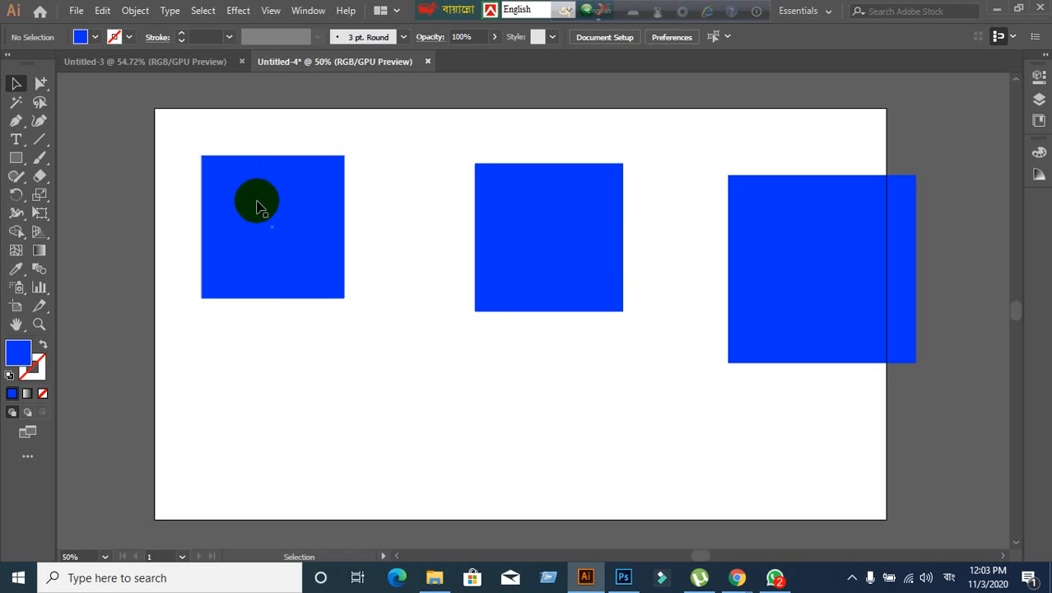
{"action": "left_click_drag", "start_coordinate": [258, 207], "coordinate": [243, 266]}
{"action": "left_click_drag", "start_coordinate": [584, 264], "coordinate": [552, 243]}
{"action": "left_click_drag", "start_coordinate": [838, 312], "coordinate": [760, 251]}
{"action": "left_click_drag", "start_coordinate": [501, 275], "coordinate": [443, 189]}
{"action": "left_click_drag", "start_coordinate": [276, 325], "coordinate": [320, 394]}
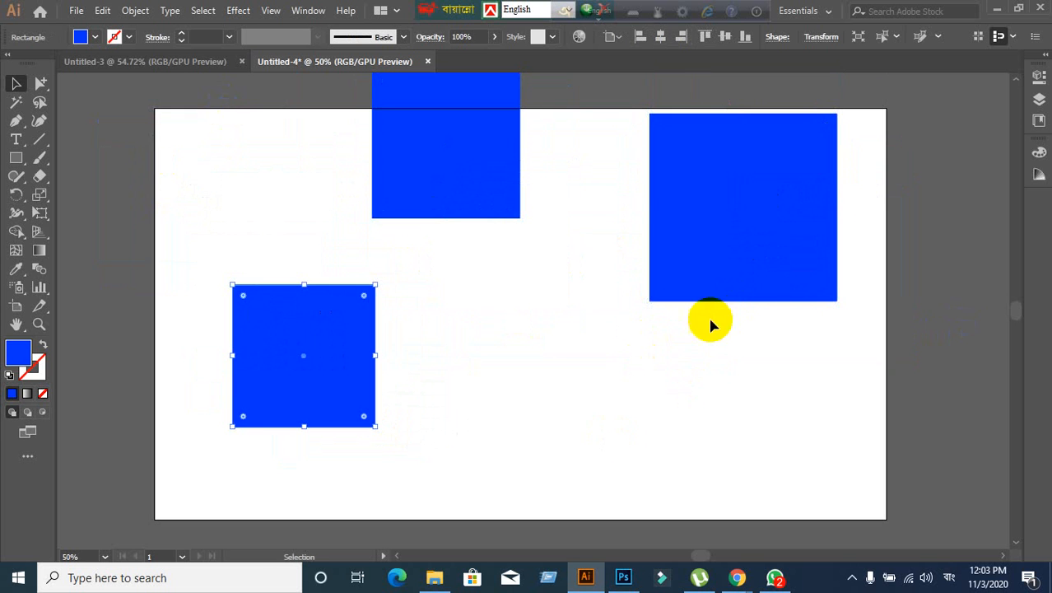
{"action": "left_click_drag", "start_coordinate": [726, 278], "coordinate": [846, 387]}
{"action": "left_click_drag", "start_coordinate": [472, 165], "coordinate": [566, 285]}
{"action": "left_click_drag", "start_coordinate": [366, 400], "coordinate": [289, 286]}
{"action": "left_click_drag", "start_coordinate": [791, 363], "coordinate": [683, 255]}
{"action": "left_click", "coordinate": [529, 455]}
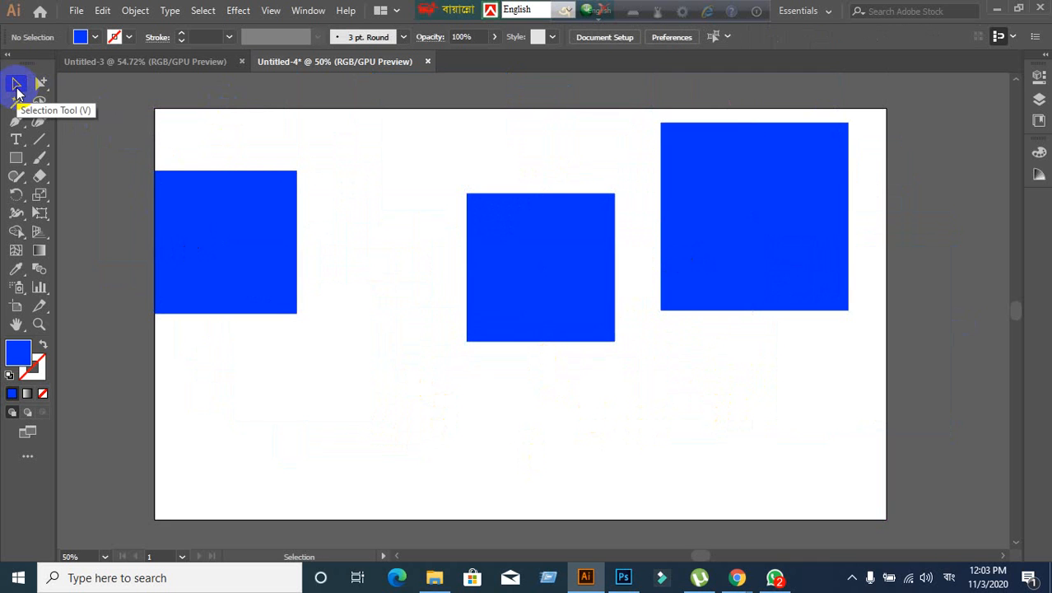
- Nudge the left square right, then delete the left and middle squares
{"action": "left_click_drag", "start_coordinate": [212, 271], "coordinate": [294, 265]}
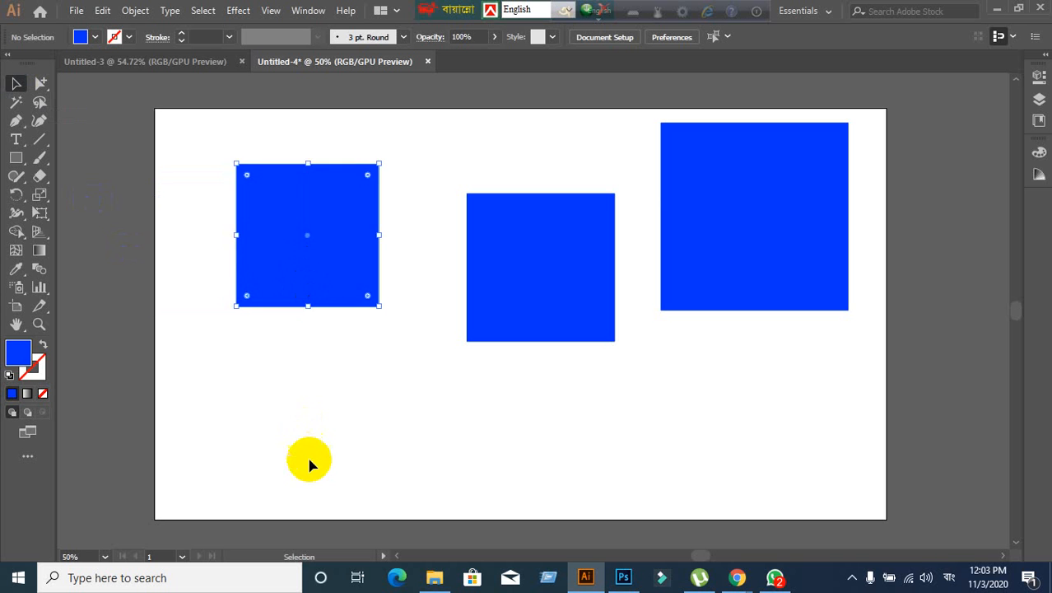
{"action": "left_click", "coordinate": [310, 461]}
{"action": "left_click", "coordinate": [294, 211]}
{"action": "key", "text": "Delete"}
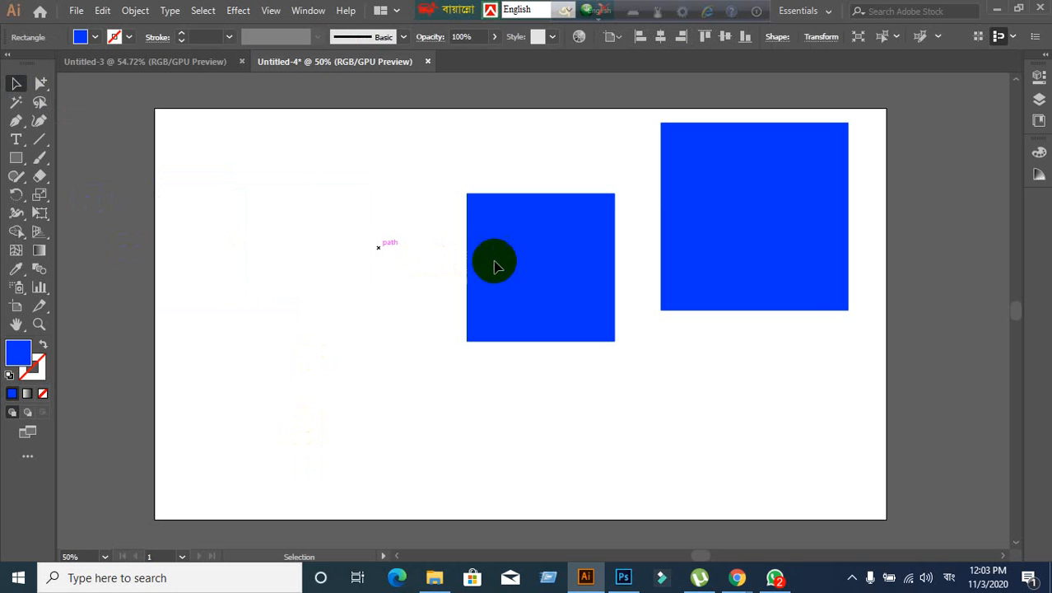
{"action": "left_click", "coordinate": [576, 313]}
{"action": "key", "text": "Delete"}
{"action": "left_click", "coordinate": [794, 288]}
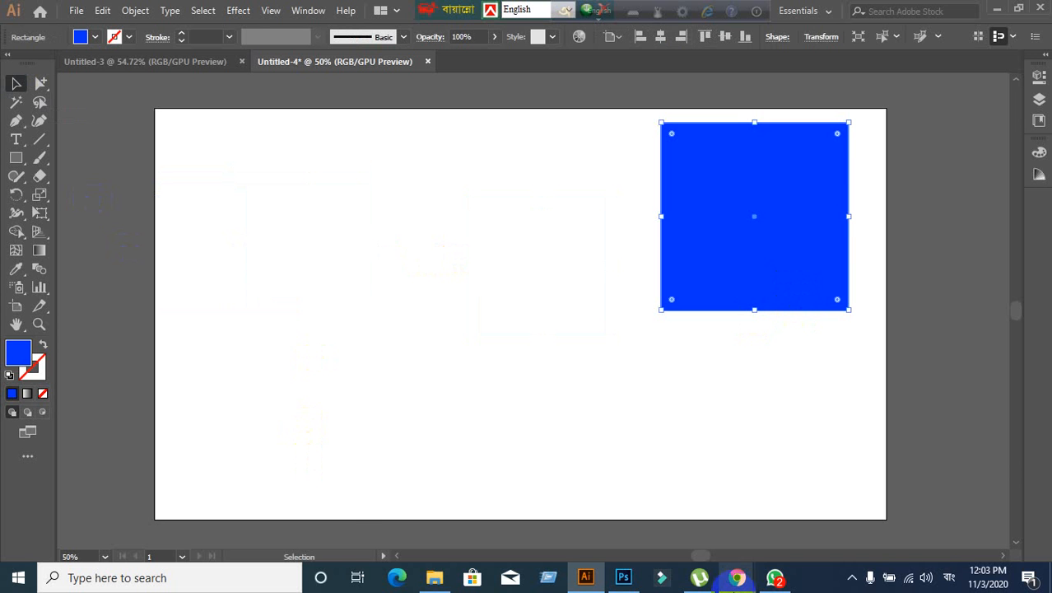
- Check the video meeting, return, and delete the remaining right square
{"action": "mouse_move", "coordinate": [737, 579]}
{"action": "left_click", "coordinate": [630, 513]}
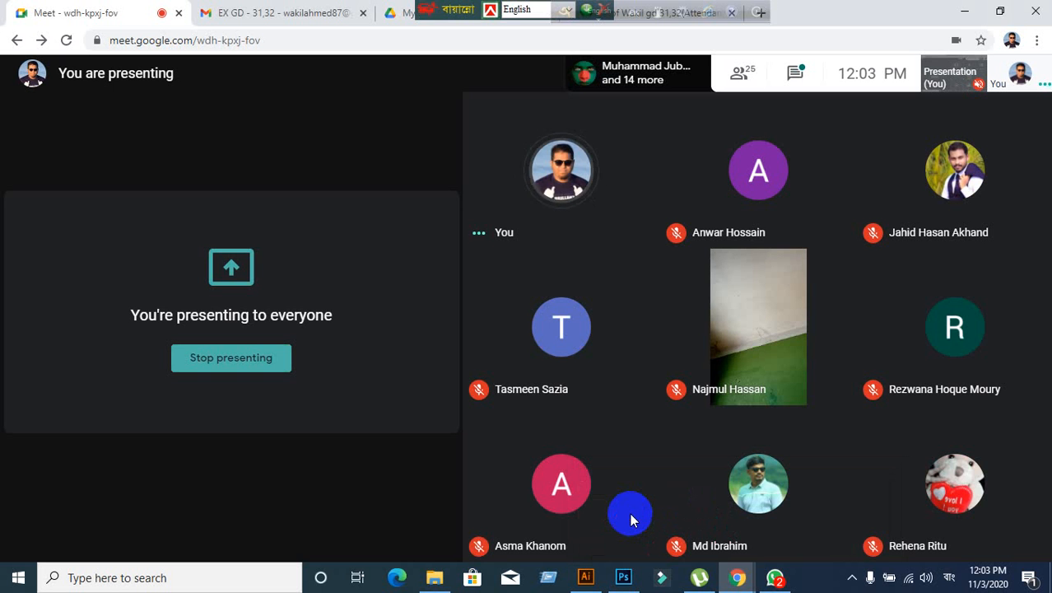
{"action": "left_click", "coordinate": [590, 577]}
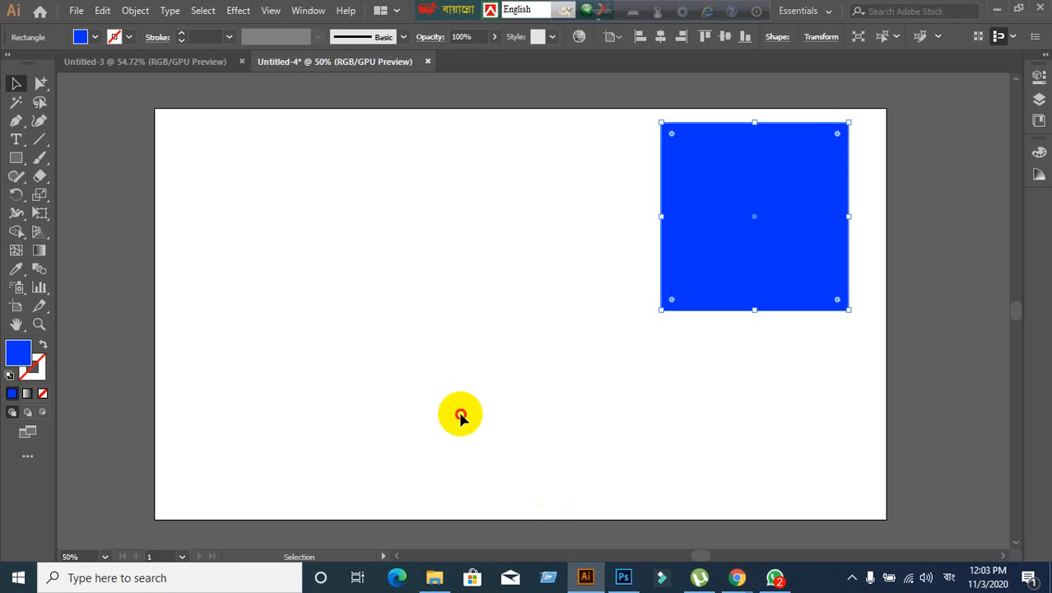
{"action": "left_click", "coordinate": [458, 416]}
{"action": "left_click_drag", "start_coordinate": [605, 191], "coordinate": [741, 421]}
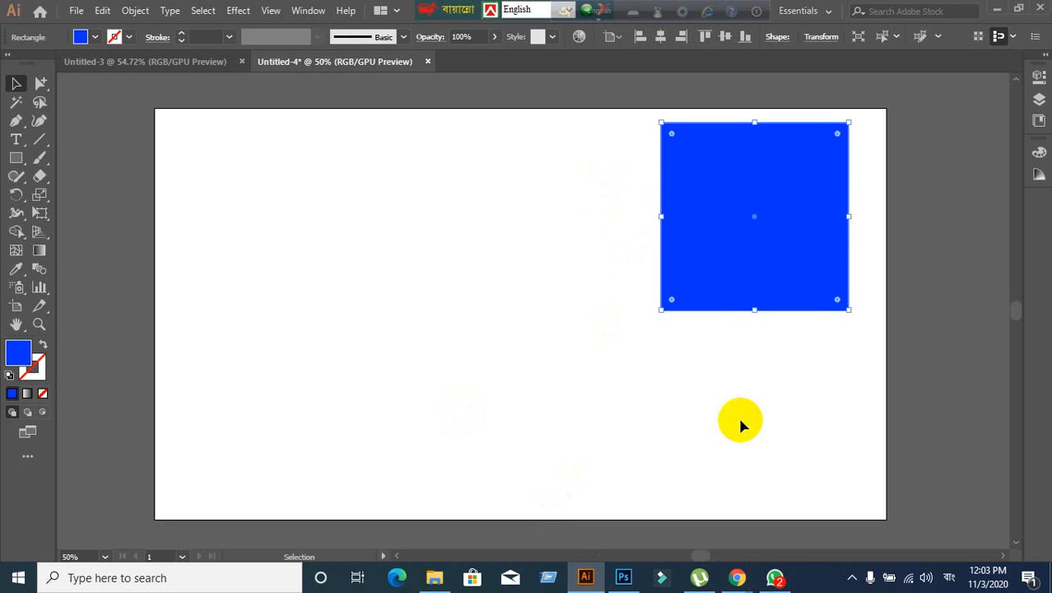
{"action": "key", "text": "Delete"}
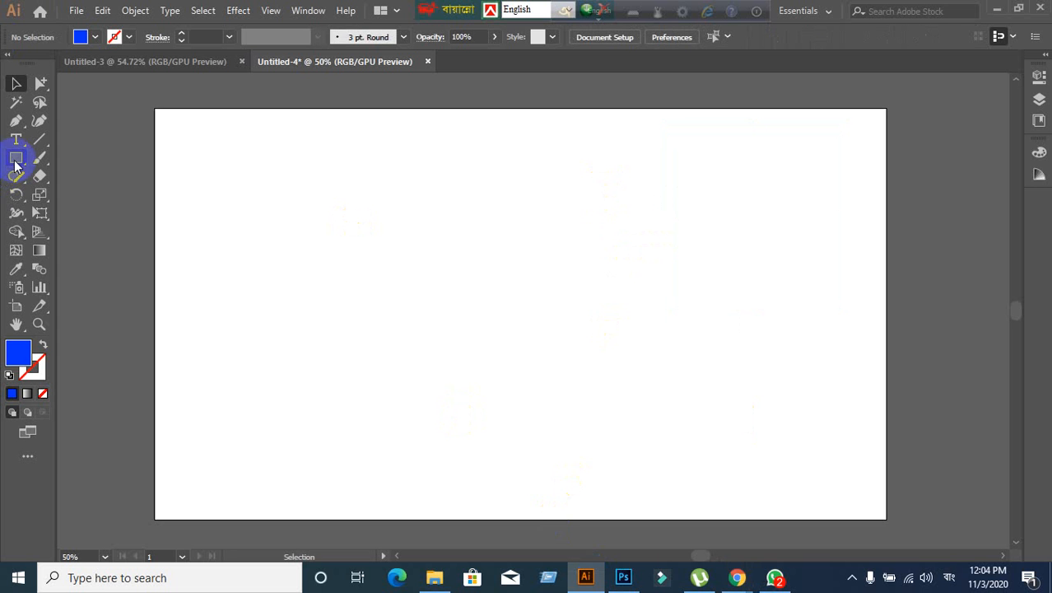
- Draw and remove a 321 px square, then draw four rectangles and delete the thin bottom bar
{"action": "left_click_drag", "start_coordinate": [261, 180], "coordinate": [420, 353]}
{"action": "key", "text": "Delete"}
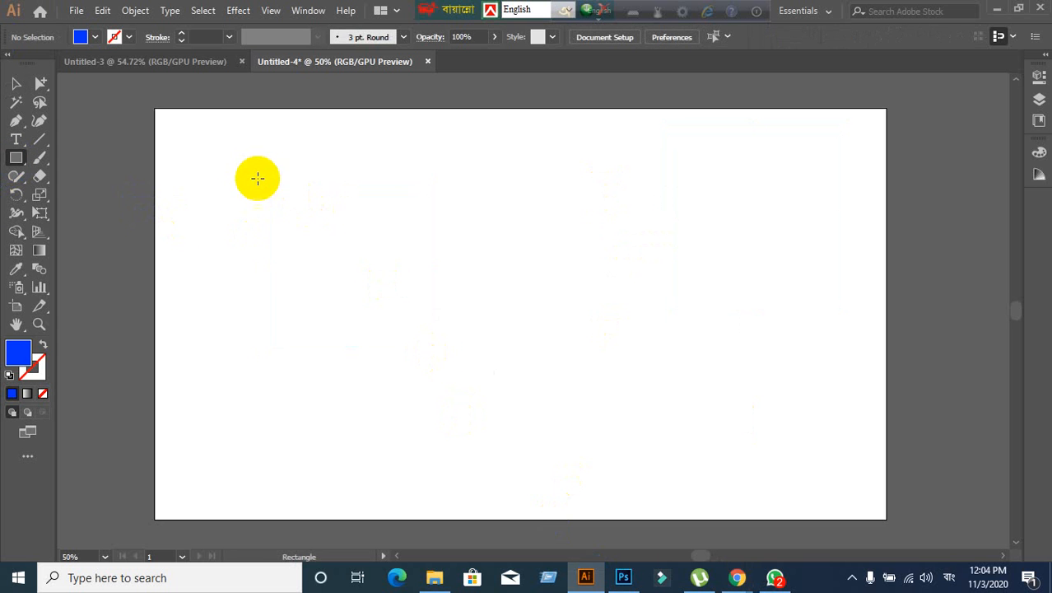
{"action": "left_click_drag", "start_coordinate": [257, 176], "coordinate": [439, 305]}
{"action": "left_click_drag", "start_coordinate": [646, 184], "coordinate": [855, 310]}
{"action": "mouse_move", "coordinate": [508, 175]}
{"action": "left_mouse_down"}
{"action": "mouse_move", "coordinate": [557, 417]}
{"action": "mouse_move", "coordinate": [551, 459]}
{"action": "left_mouse_up"}
{"action": "mouse_move", "coordinate": [119, 396]}
{"action": "left_mouse_down"}
{"action": "mouse_move", "coordinate": [396, 517]}
{"action": "mouse_move", "coordinate": [456, 418]}
{"action": "left_mouse_up"}
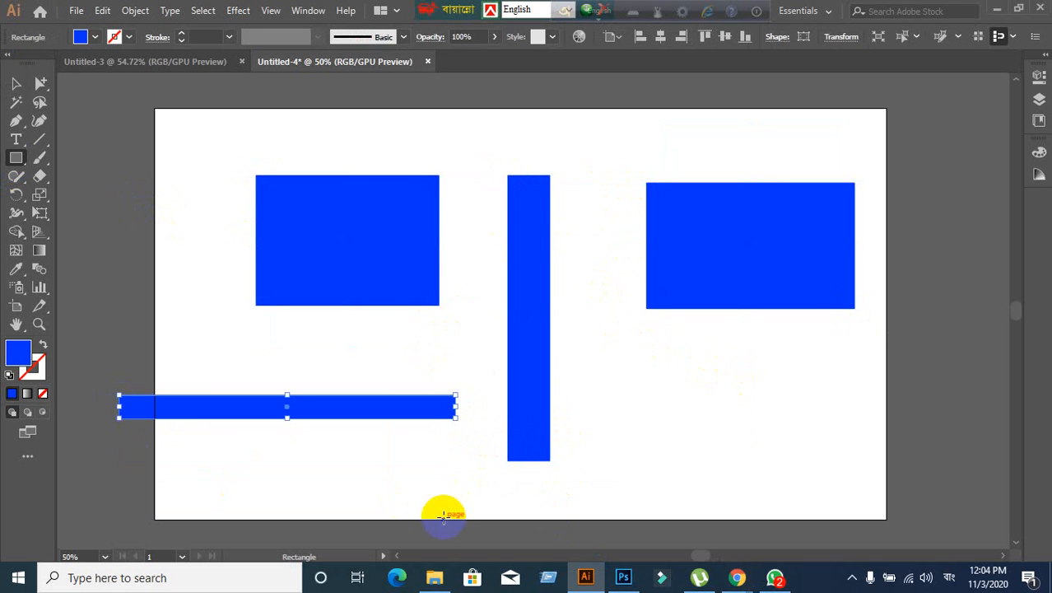
{"action": "key", "text": "Delete"}
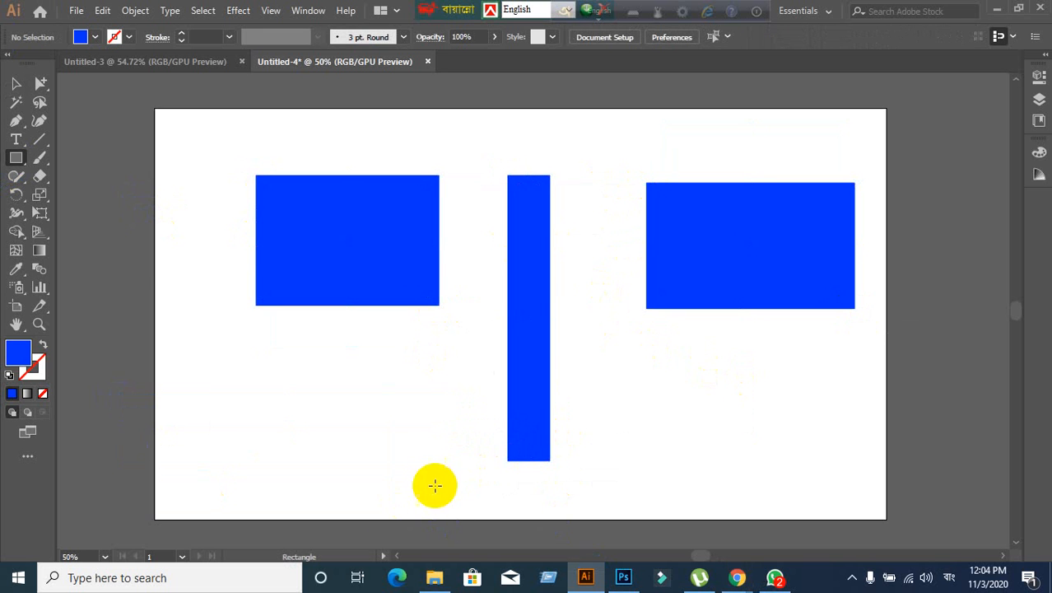
- Delete the upper-left rectangle, the tall centre bar and the wide right rectangle
{"action": "left_click", "coordinate": [15, 83]}
{"action": "left_click", "coordinate": [291, 235]}
{"action": "key", "text": "Delete"}
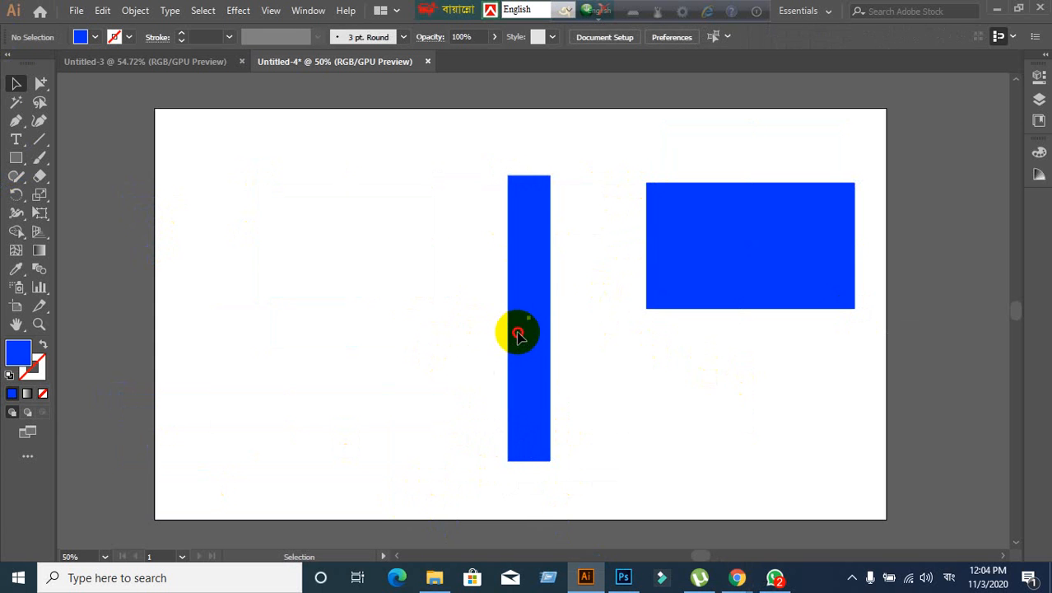
{"action": "left_click", "coordinate": [518, 334]}
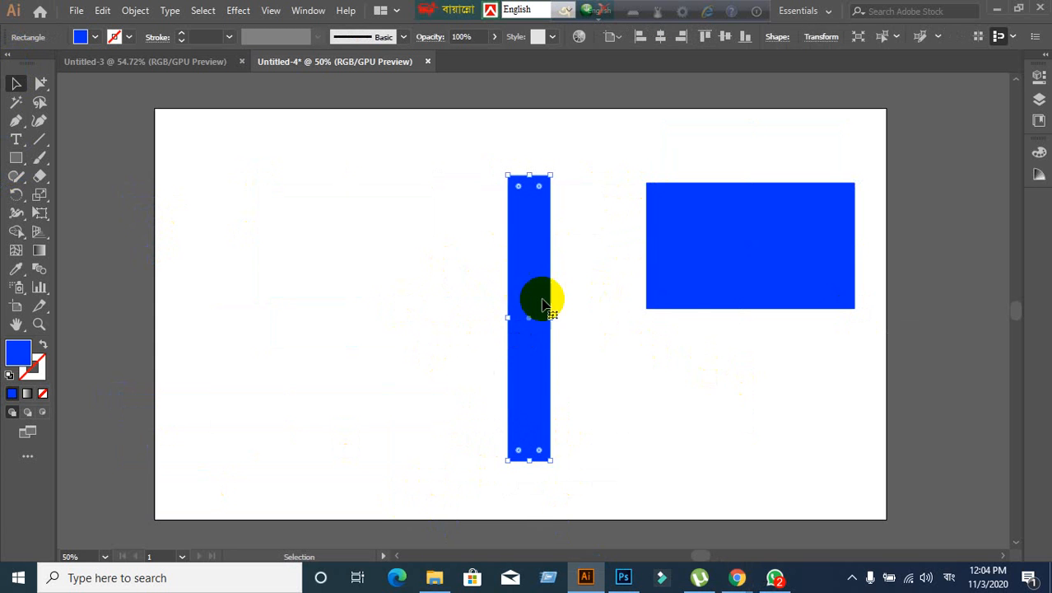
{"action": "key", "text": "Delete"}
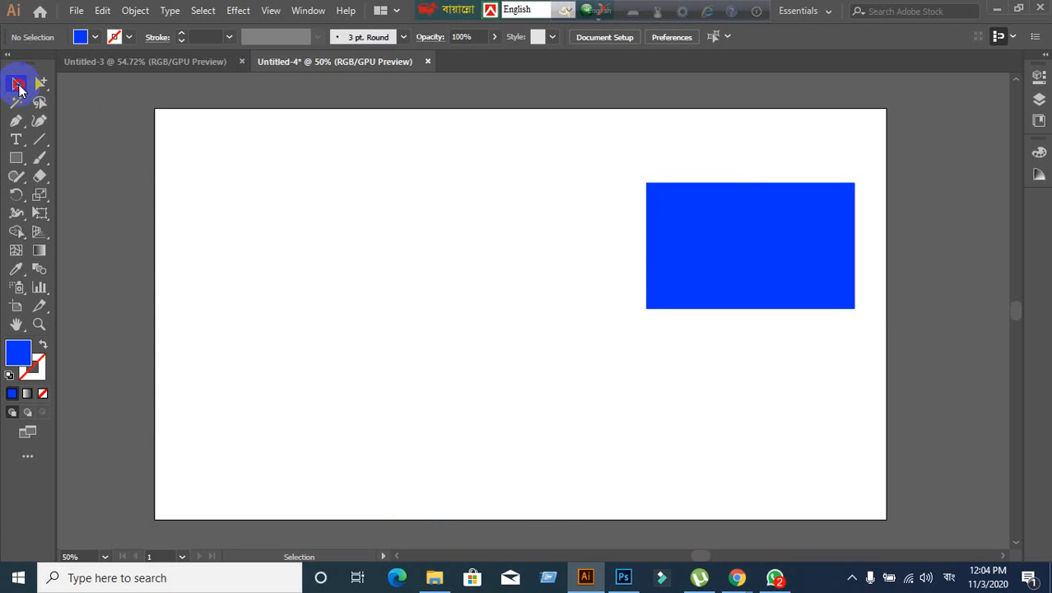
{"action": "left_click", "coordinate": [806, 244]}
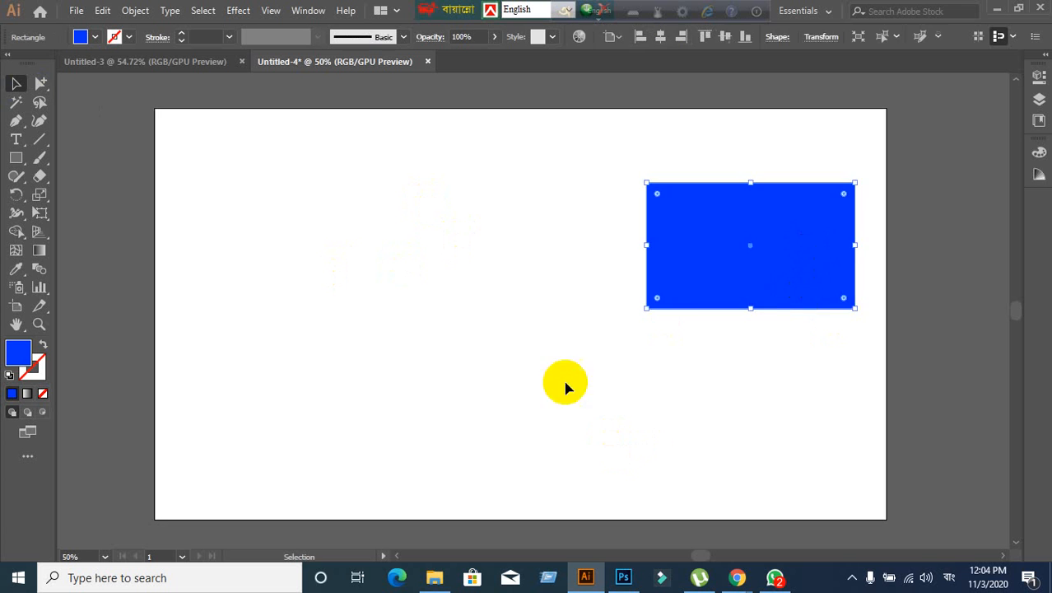
{"action": "key", "text": "Delete"}
- Draw blue rectangles at upper left, right, centre (tall), lower left and lower centre
{"action": "left_click", "coordinate": [18, 158]}
{"action": "left_click_drag", "start_coordinate": [237, 191], "coordinate": [312, 296]}
{"action": "left_click_drag", "start_coordinate": [595, 225], "coordinate": [705, 382]}
{"action": "mouse_move", "coordinate": [410, 196]}
{"action": "left_mouse_down"}
{"action": "mouse_move", "coordinate": [471, 289]}
{"action": "mouse_move", "coordinate": [486, 351]}
{"action": "left_mouse_up"}
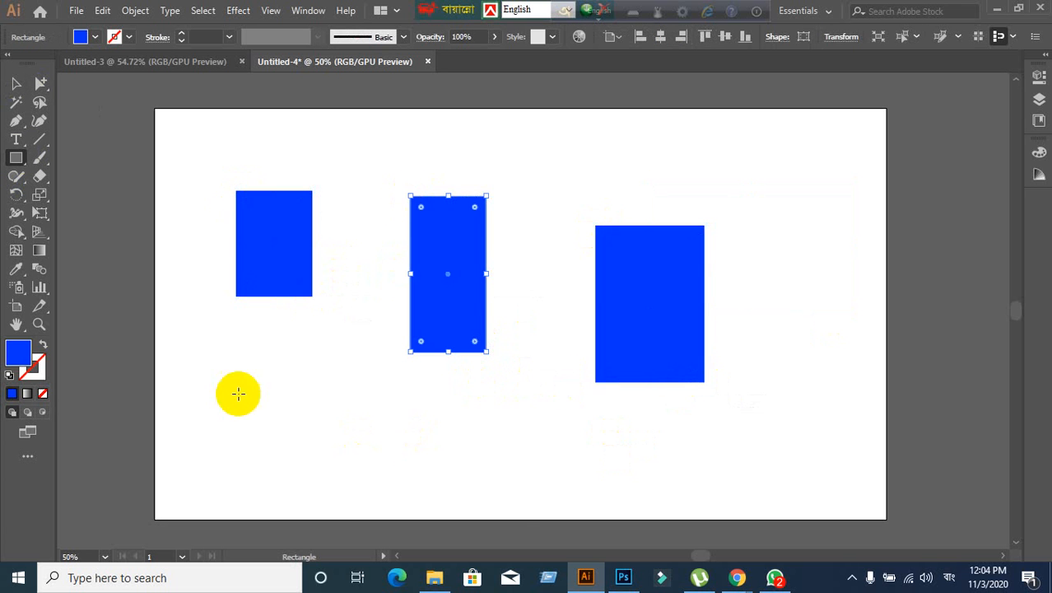
{"action": "left_click_drag", "start_coordinate": [218, 382], "coordinate": [344, 486]}
{"action": "left_click_drag", "start_coordinate": [430, 416], "coordinate": [528, 493]}
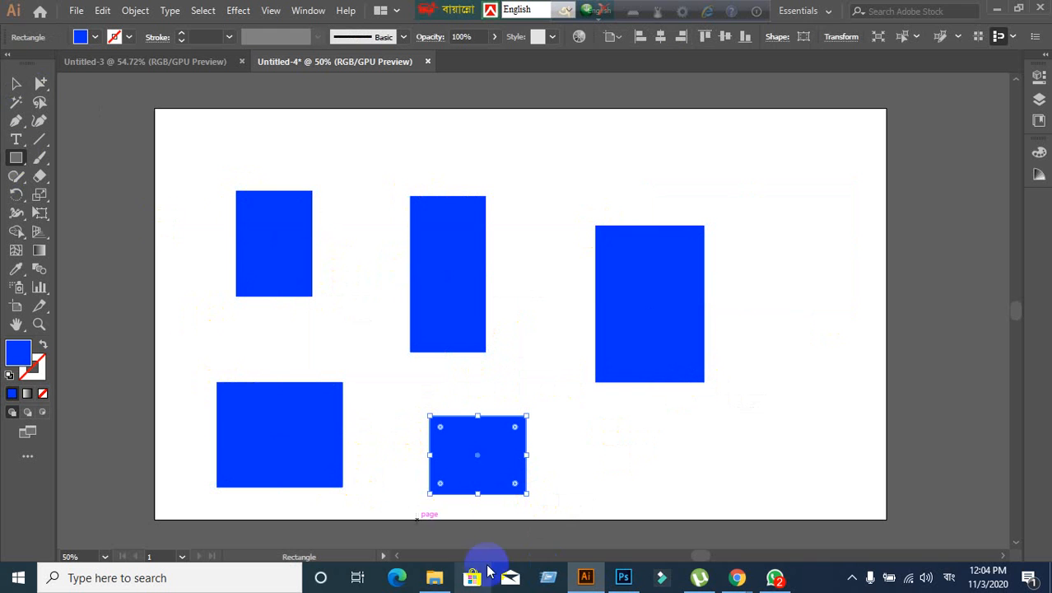
{"action": "left_click", "coordinate": [14, 83]}
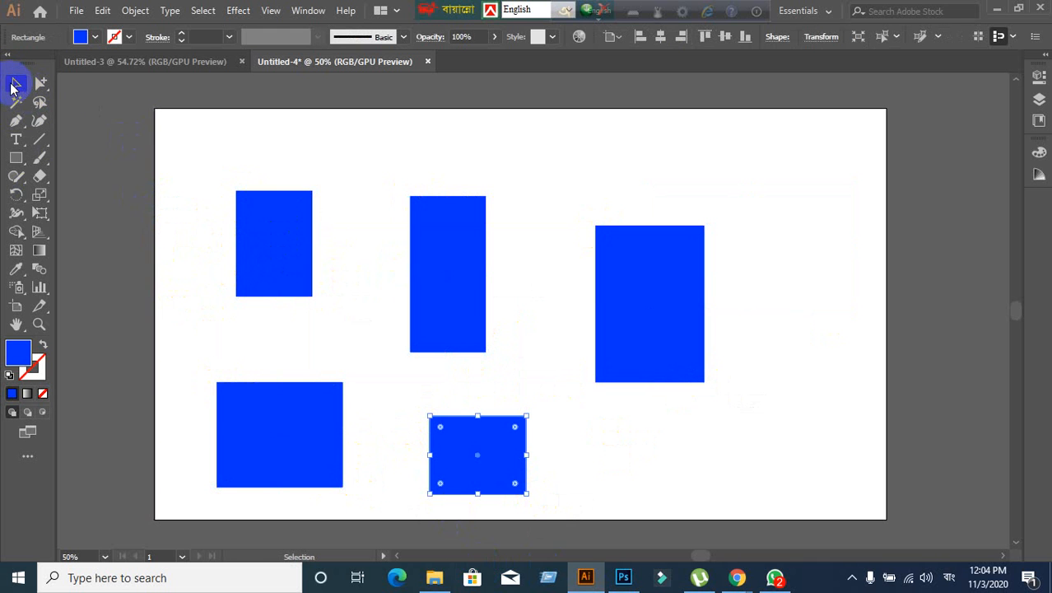
- Delete the five blue rectangles one by one until the artboard is empty
{"action": "left_click_drag", "start_coordinate": [226, 217], "coordinate": [275, 283]}
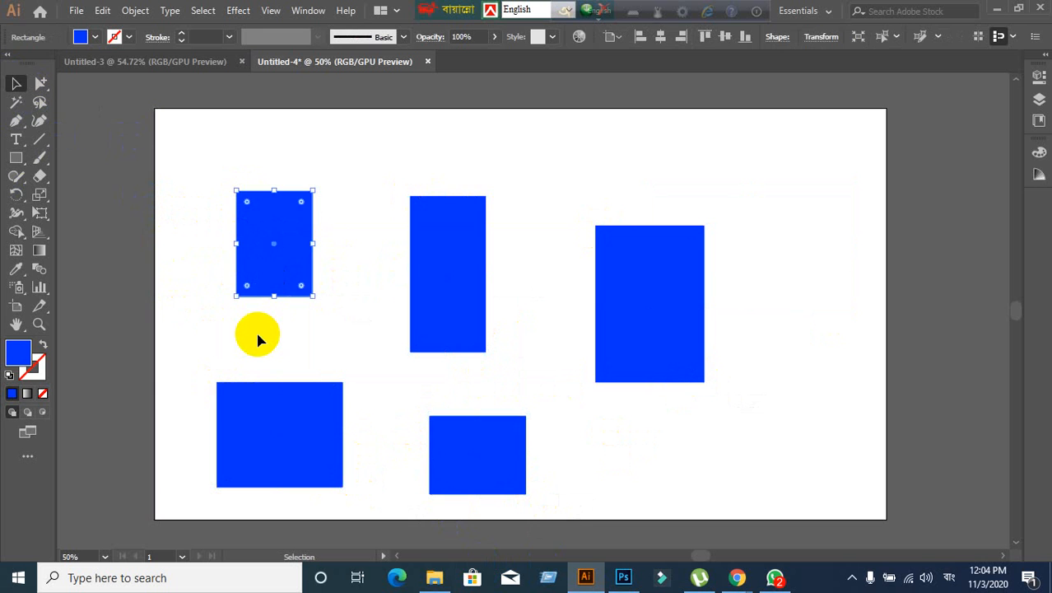
{"action": "key", "text": "Delete"}
{"action": "left_click", "coordinate": [449, 330]}
{"action": "key", "text": "Delete"}
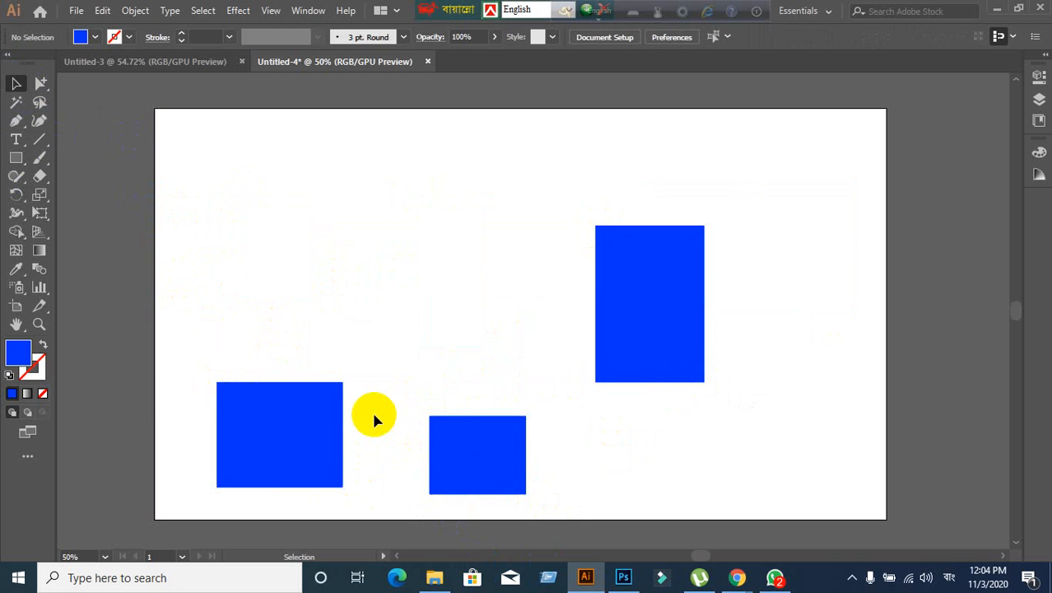
{"action": "left_click", "coordinate": [605, 366]}
{"action": "key", "text": "Delete"}
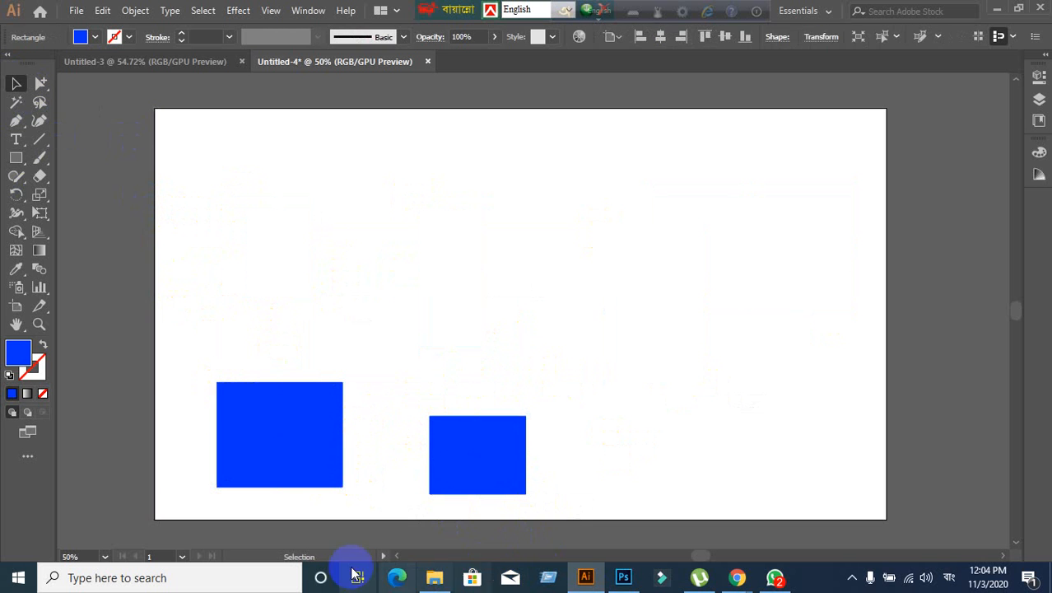
{"action": "left_click", "coordinate": [312, 468]}
{"action": "key", "text": "Delete"}
{"action": "left_click_drag", "start_coordinate": [470, 489], "coordinate": [411, 239]}
{"action": "key", "text": "Delete"}
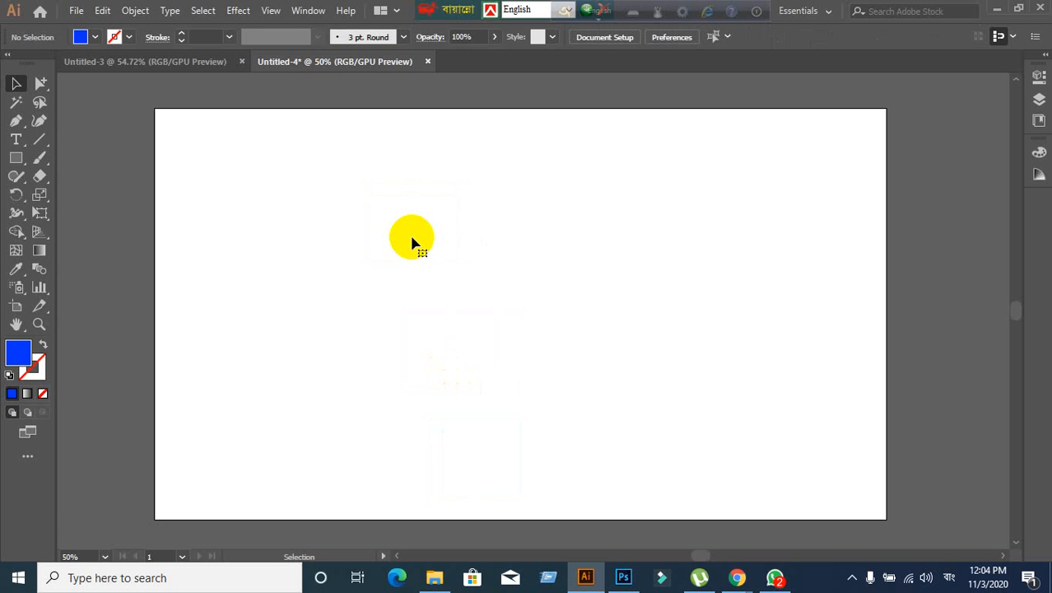
- With the Rectangle tool, draw three test blue rectangles, deleting each one
{"action": "left_click", "coordinate": [15, 157]}
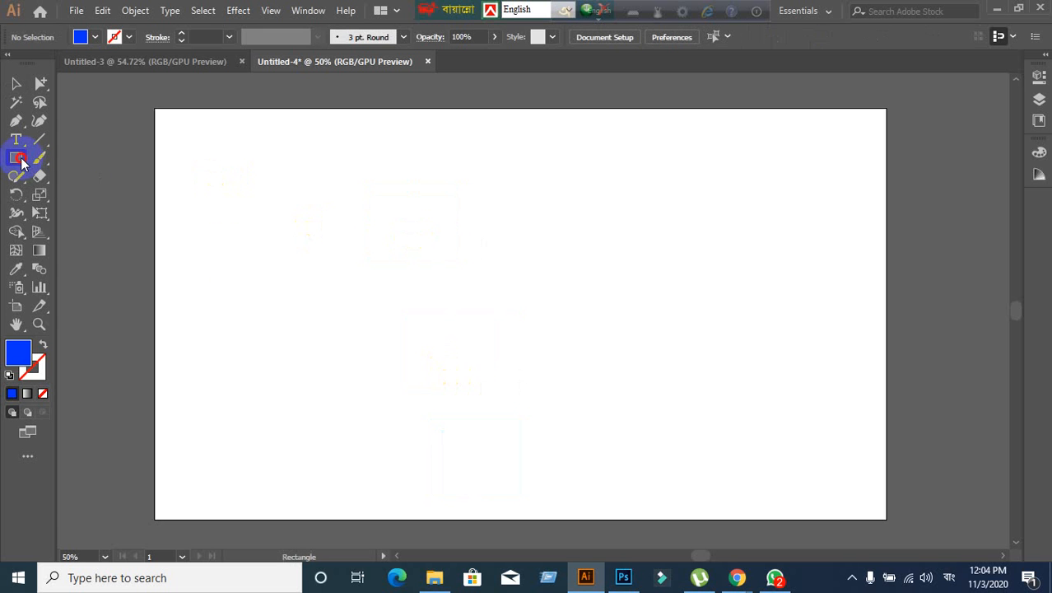
{"action": "left_click_drag", "start_coordinate": [279, 183], "coordinate": [349, 382]}
{"action": "key", "text": "Delete"}
{"action": "left_click_drag", "start_coordinate": [259, 207], "coordinate": [393, 341]}
{"action": "key", "text": "Delete"}
{"action": "left_click_drag", "start_coordinate": [402, 247], "coordinate": [512, 359]}
{"action": "key", "text": "Delete"}
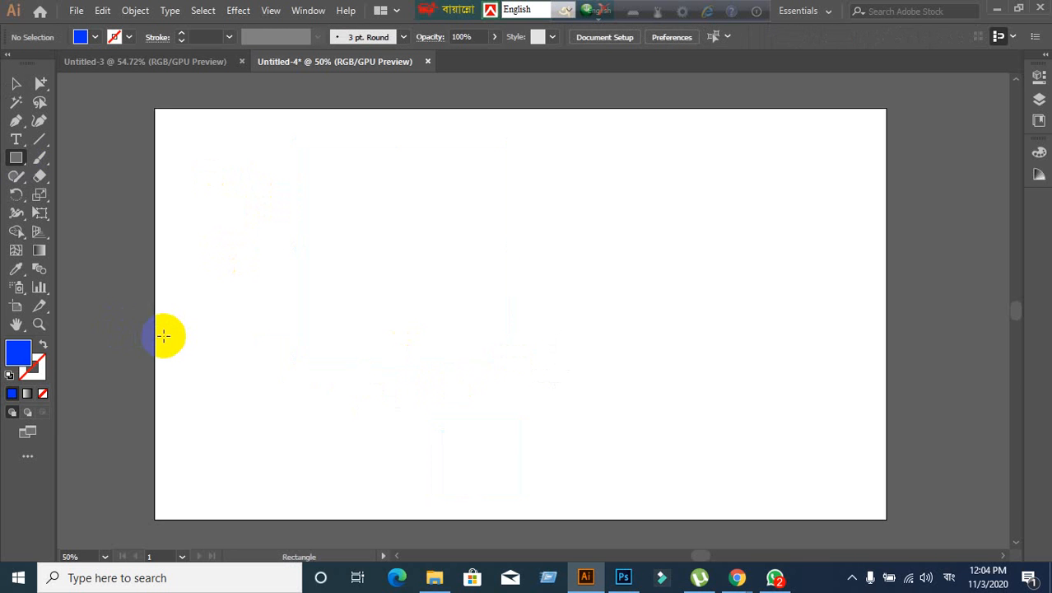
- Create a 500 × 500 px rectangle through the Rectangle dialog, then undo it
{"action": "left_click", "coordinate": [13, 159]}
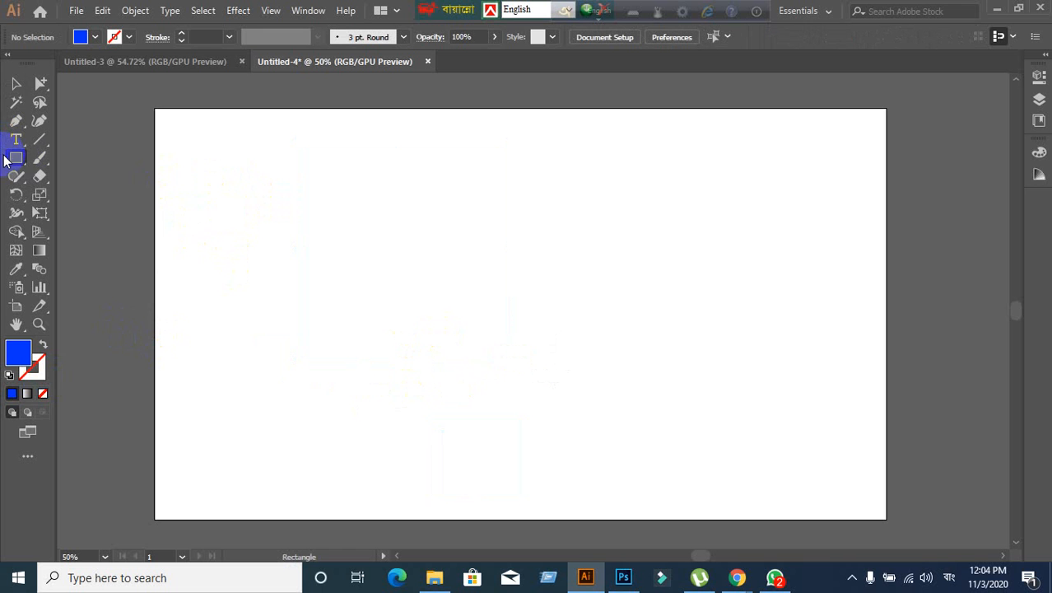
{"action": "left_click", "coordinate": [70, 158]}
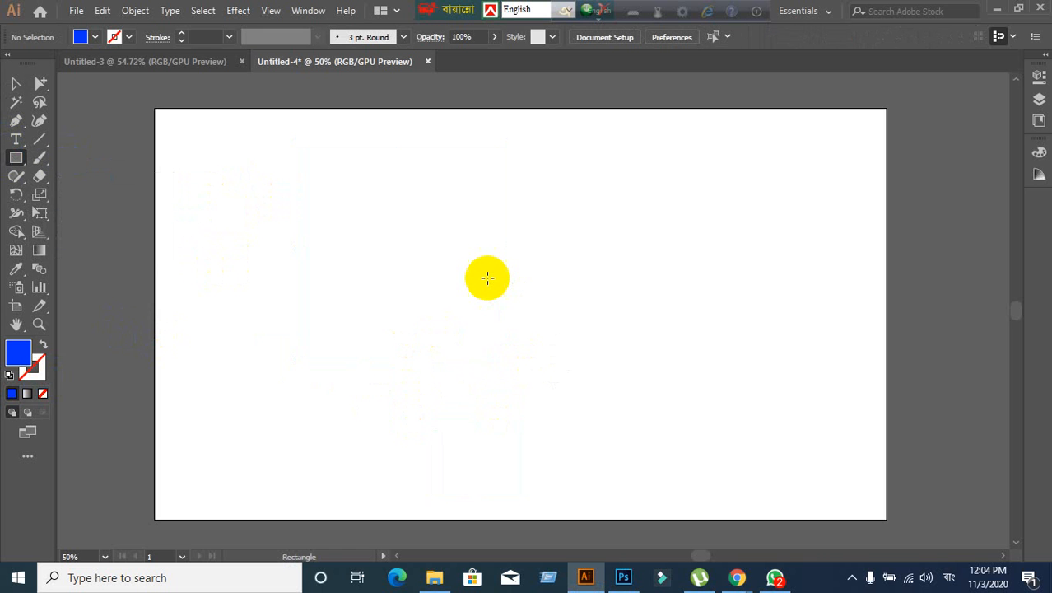
{"action": "left_click", "coordinate": [291, 304]}
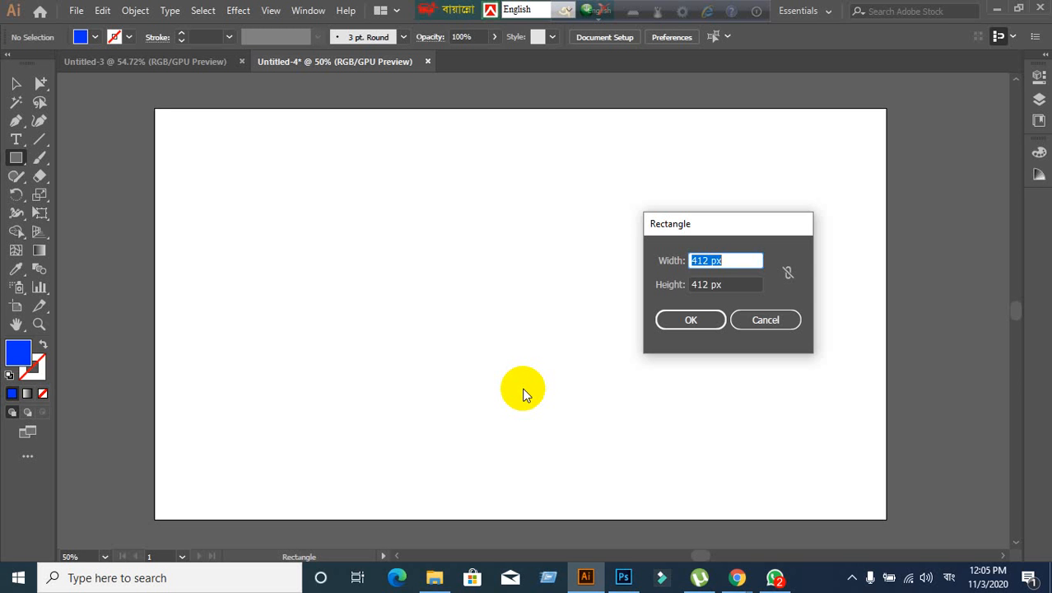
{"action": "type", "text": "500"}
{"action": "key", "text": "Tab"}
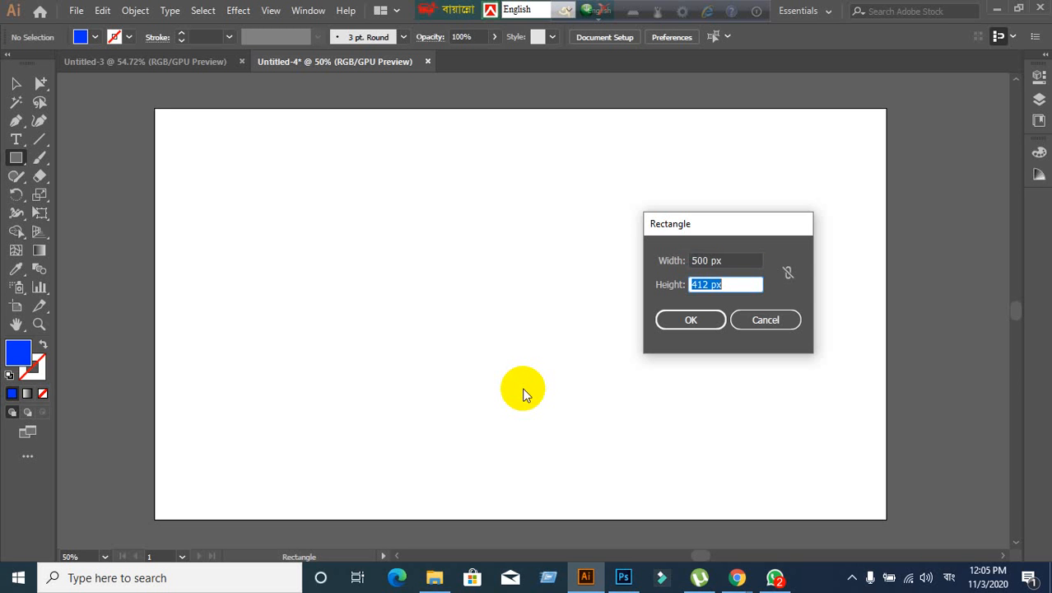
{"action": "type", "text": "500"}
{"action": "left_click", "coordinate": [699, 321]}
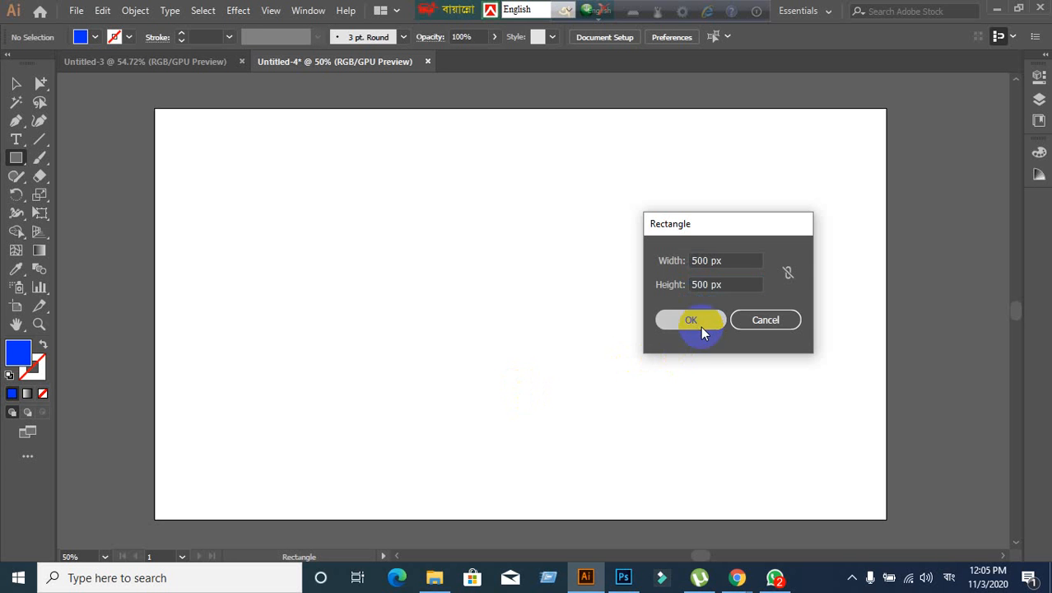
{"action": "key", "text": "ctrl+z"}
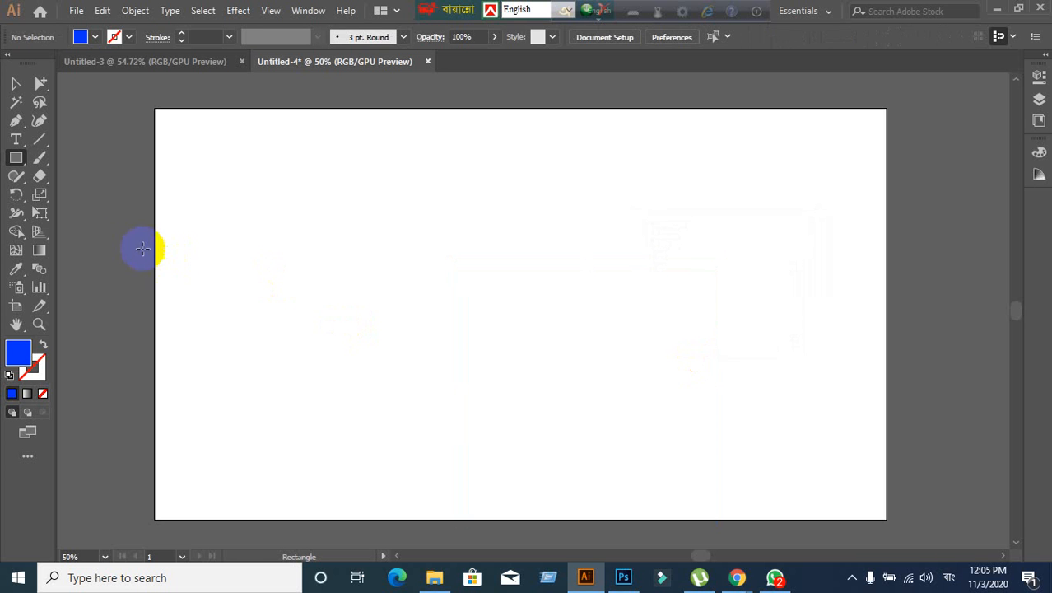
- Check the Google Meet window, then return to the Illustrator document
{"action": "mouse_move", "coordinate": [737, 578]}
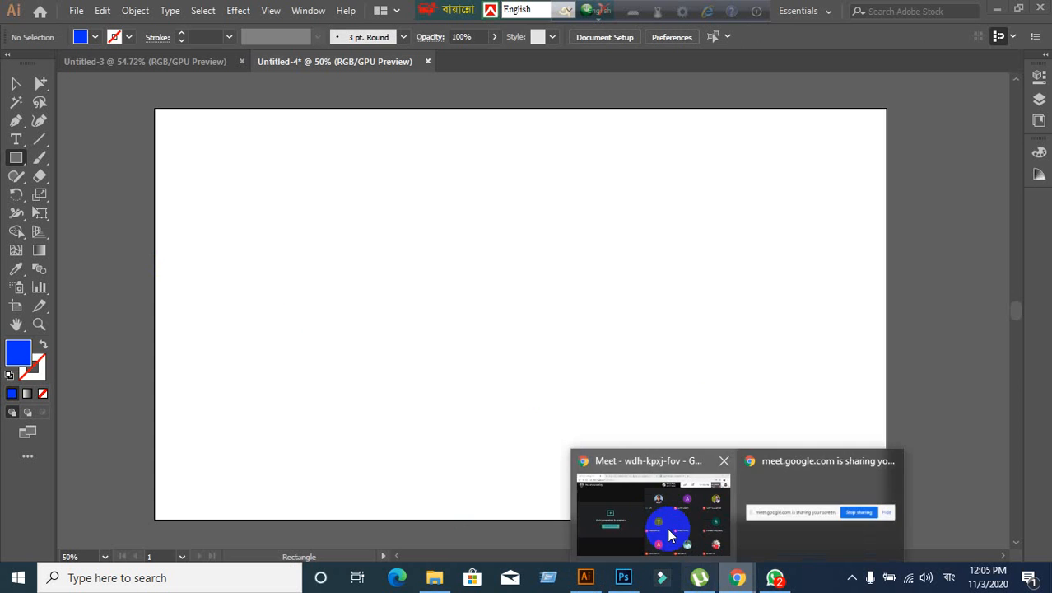
{"action": "left_click", "coordinate": [659, 513]}
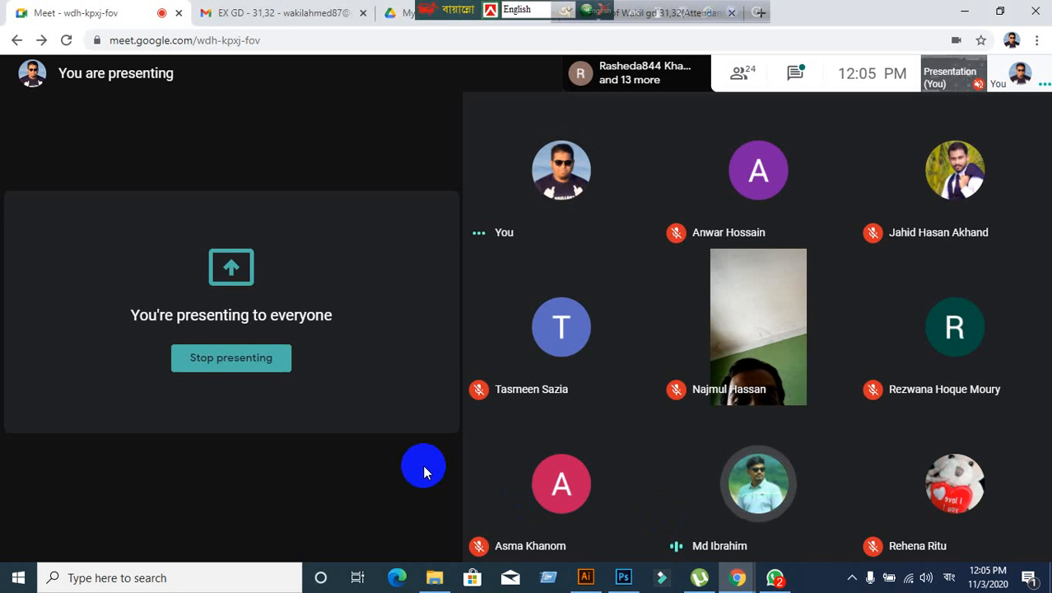
{"action": "left_click", "coordinate": [586, 577]}
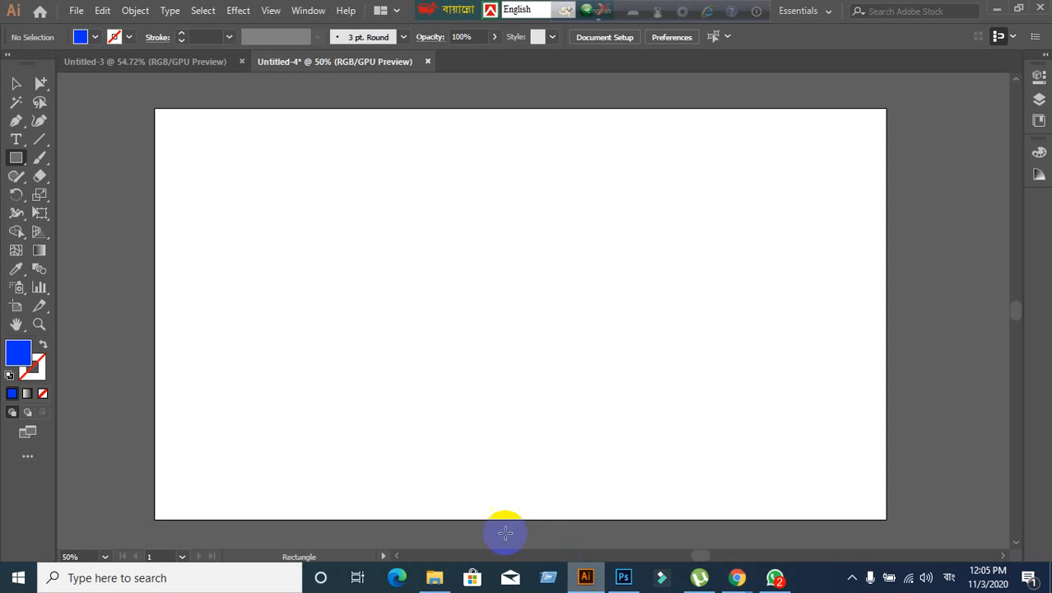
- Open the Rectangle size dialog twice, cancelling it each time without drawing
{"action": "left_click", "coordinate": [16, 162]}
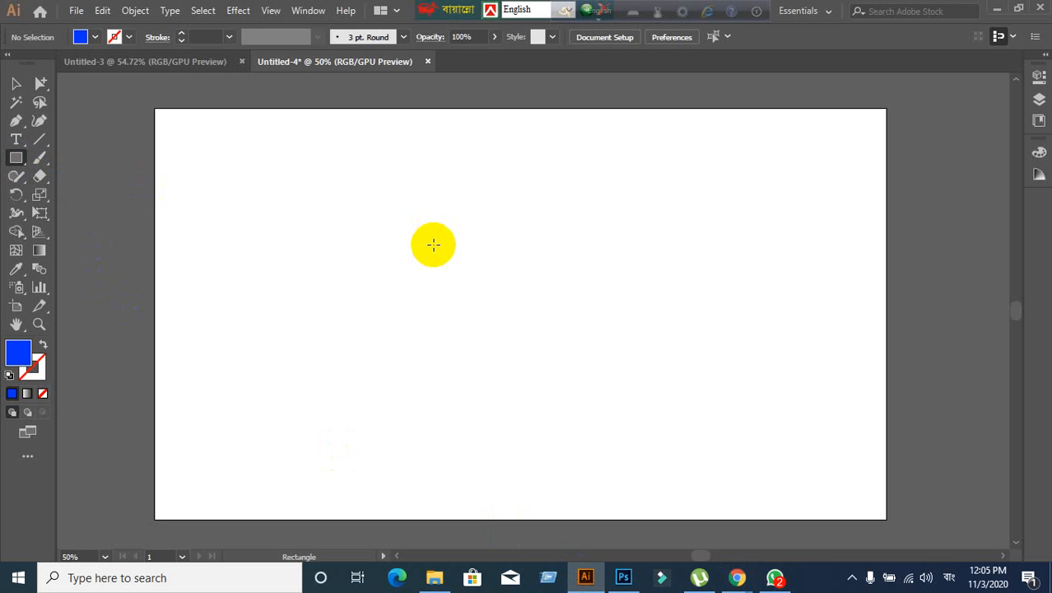
{"action": "left_click", "coordinate": [434, 246]}
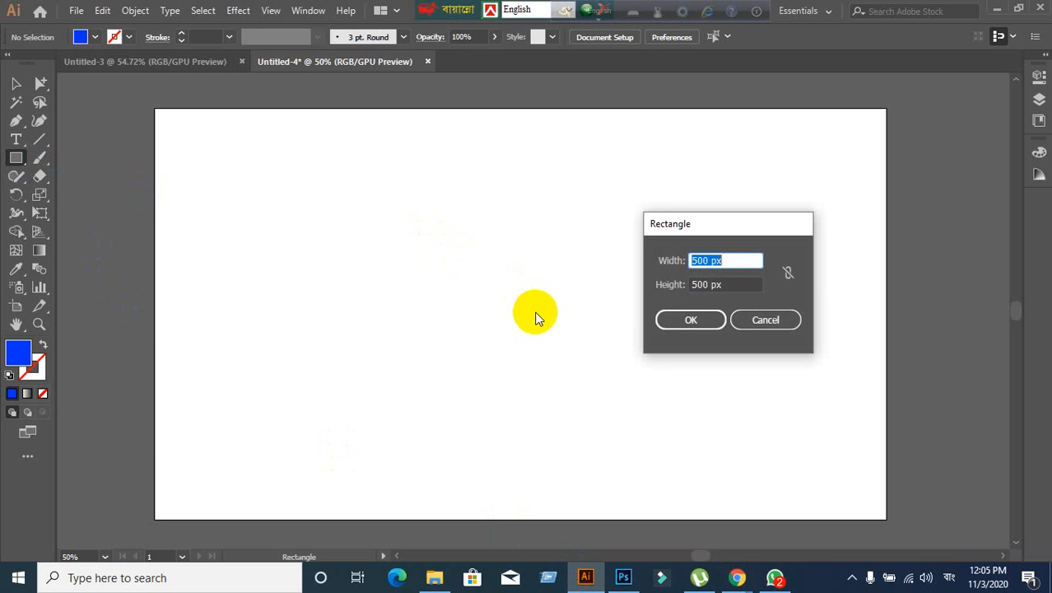
{"action": "left_click", "coordinate": [793, 327]}
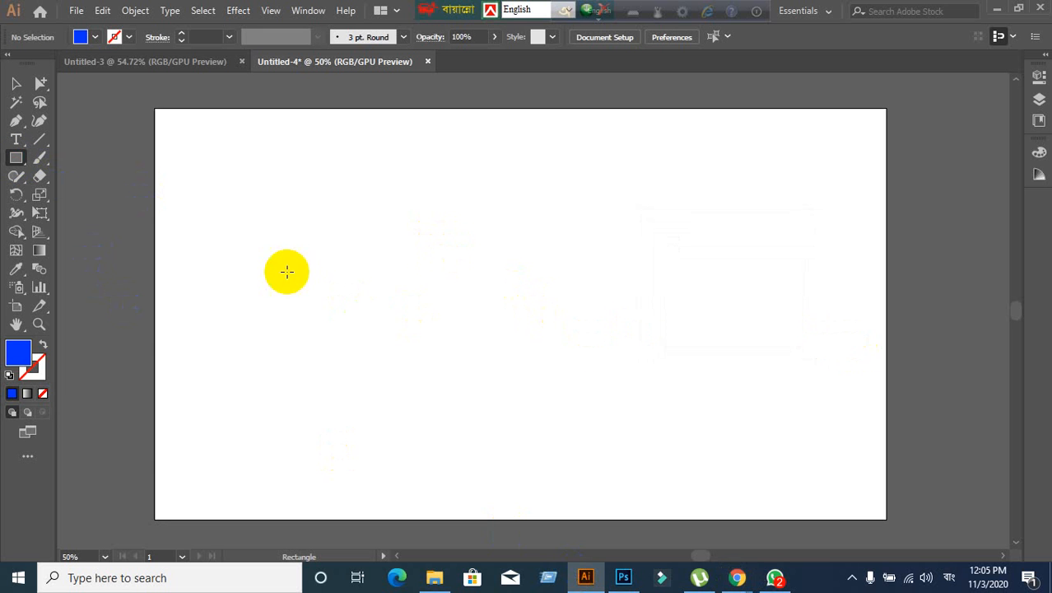
{"action": "left_click", "coordinate": [23, 162]}
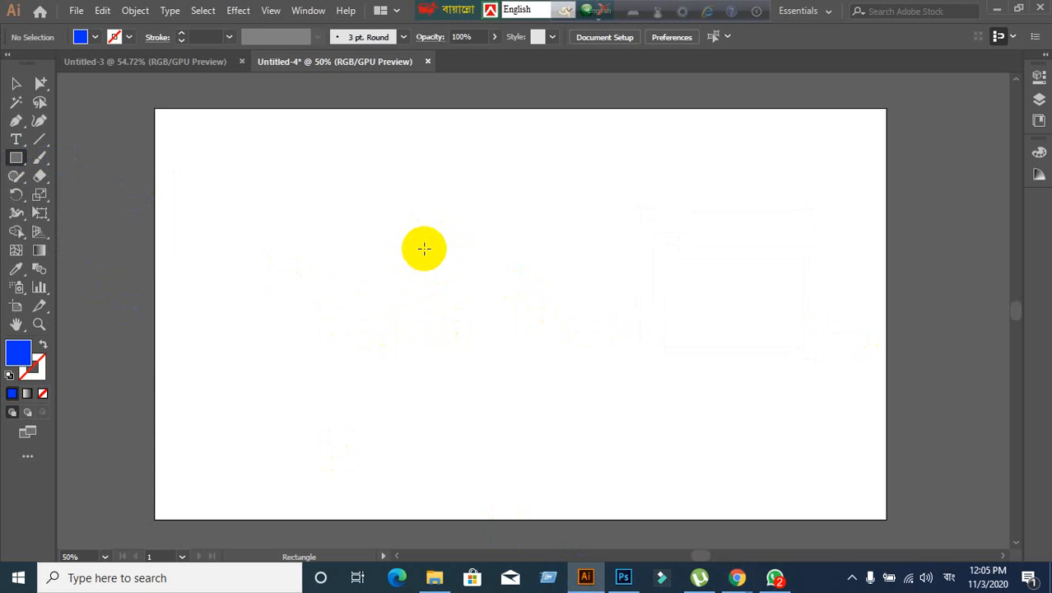
{"action": "left_click", "coordinate": [424, 249]}
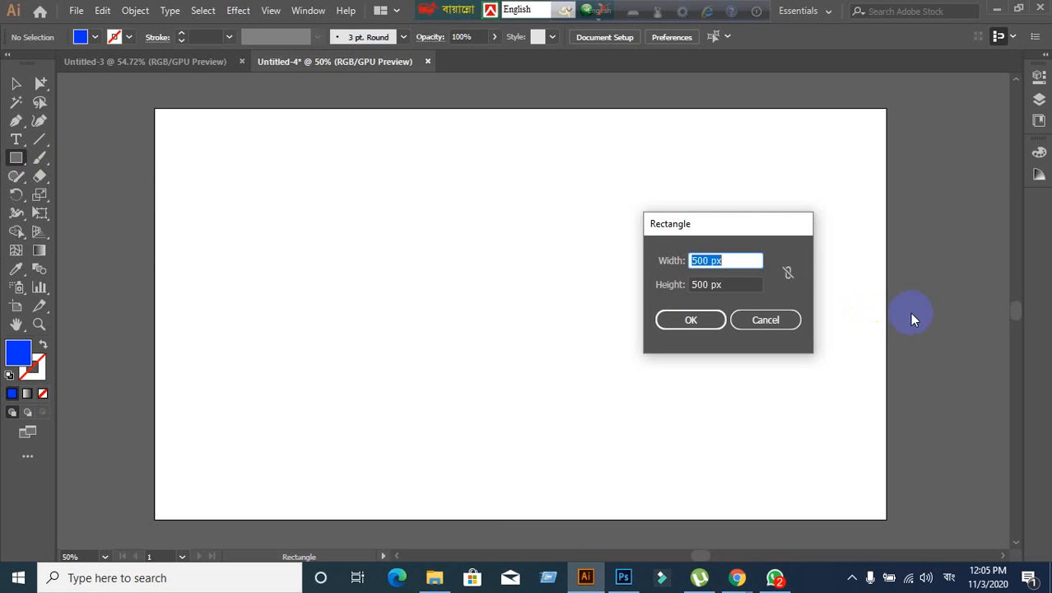
{"action": "left_click", "coordinate": [745, 322]}
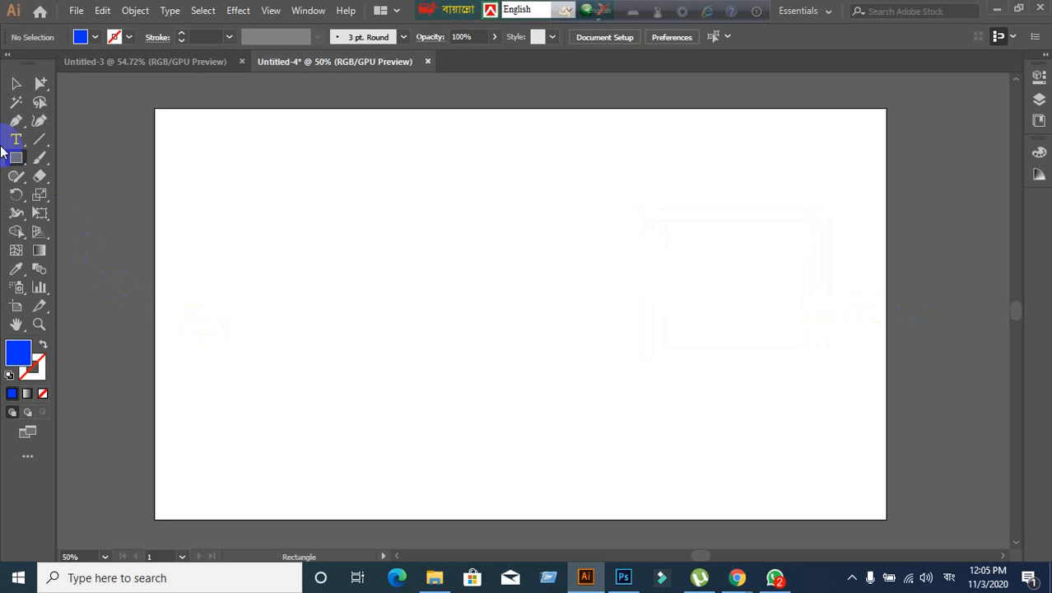
- In the Rectangle dialog, enter width 600 px and height 801 px
{"action": "left_click_drag", "start_coordinate": [17, 158], "coordinate": [70, 158]}
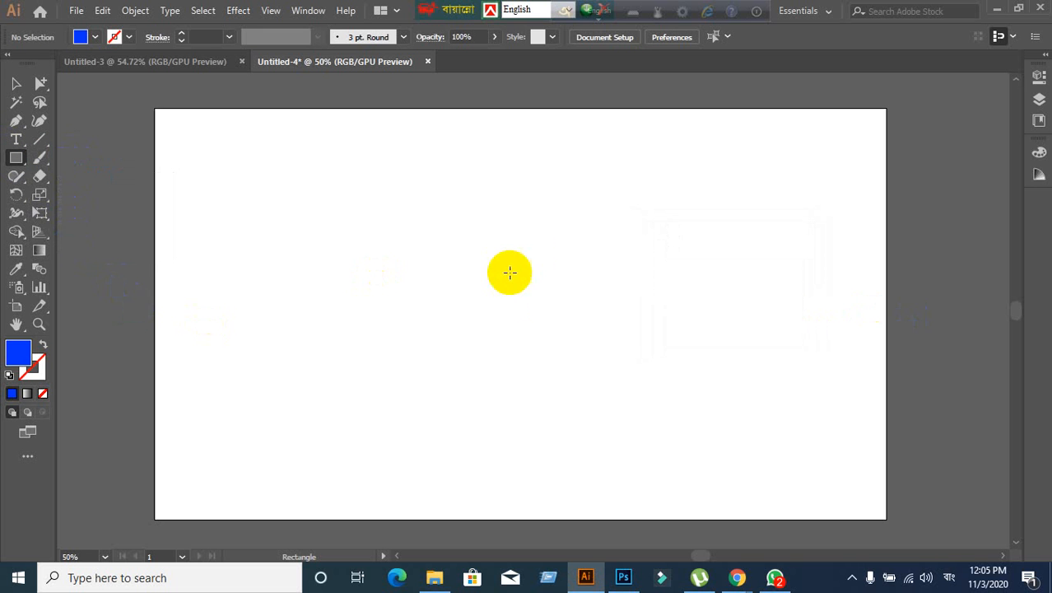
{"action": "left_click", "coordinate": [444, 232]}
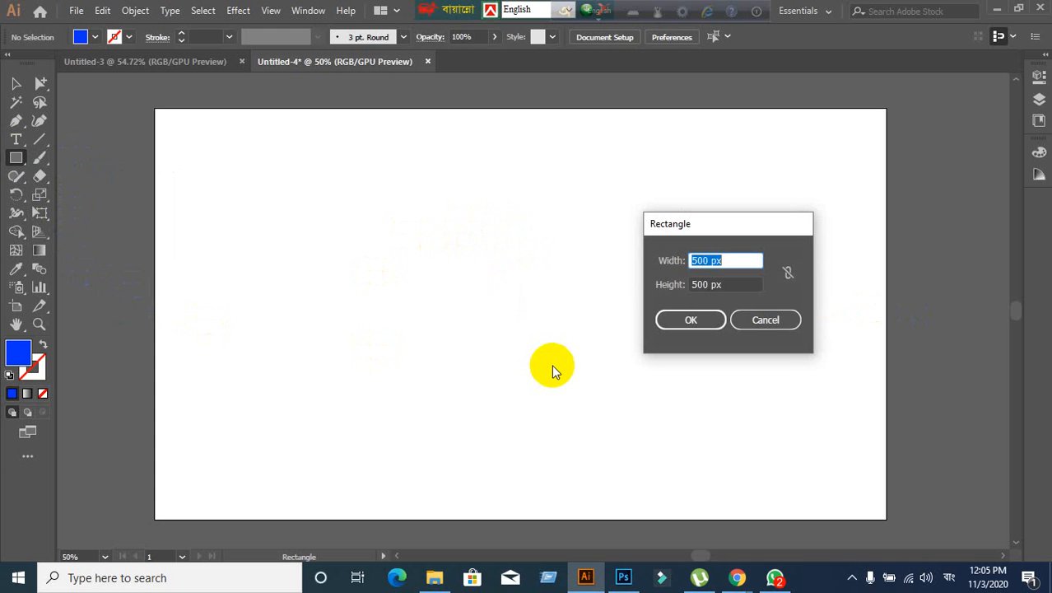
{"action": "type", "text": "600"}
{"action": "key", "text": "Tab"}
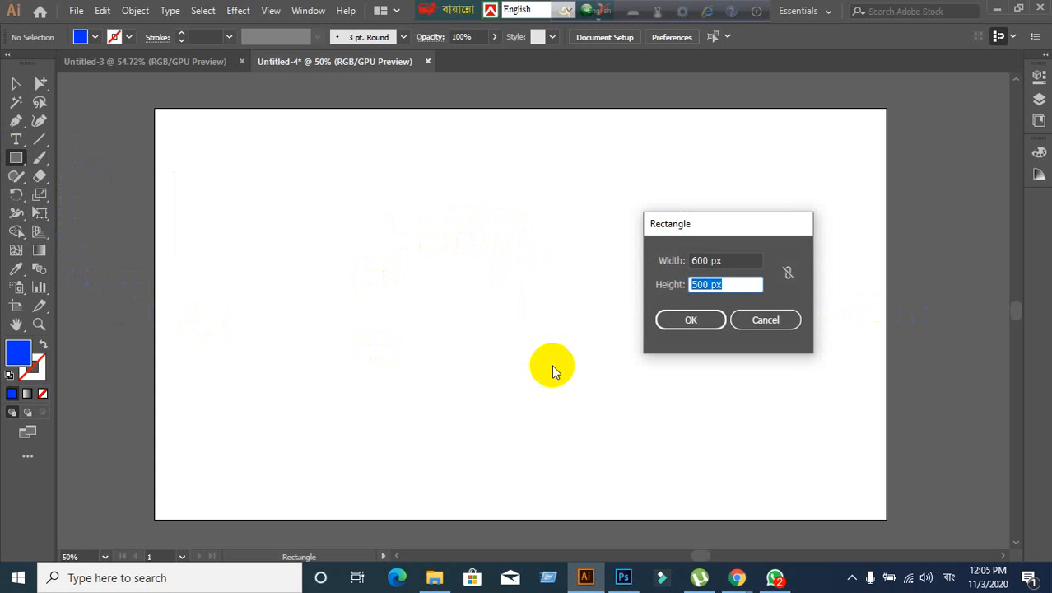
{"action": "type", "text": "600"}
{"action": "key", "text": "BackSpace"}
{"action": "key", "text": "BackSpace"}
{"action": "key", "text": "BackSpace"}
{"action": "type", "text": "801"}
{"action": "key", "text": "Tab"}
- Change the width to 900 px and create the 900 × 801 px rectangle
{"action": "left_click_drag", "start_coordinate": [737, 261], "coordinate": [666, 272]}
{"action": "type", "text": "900"}
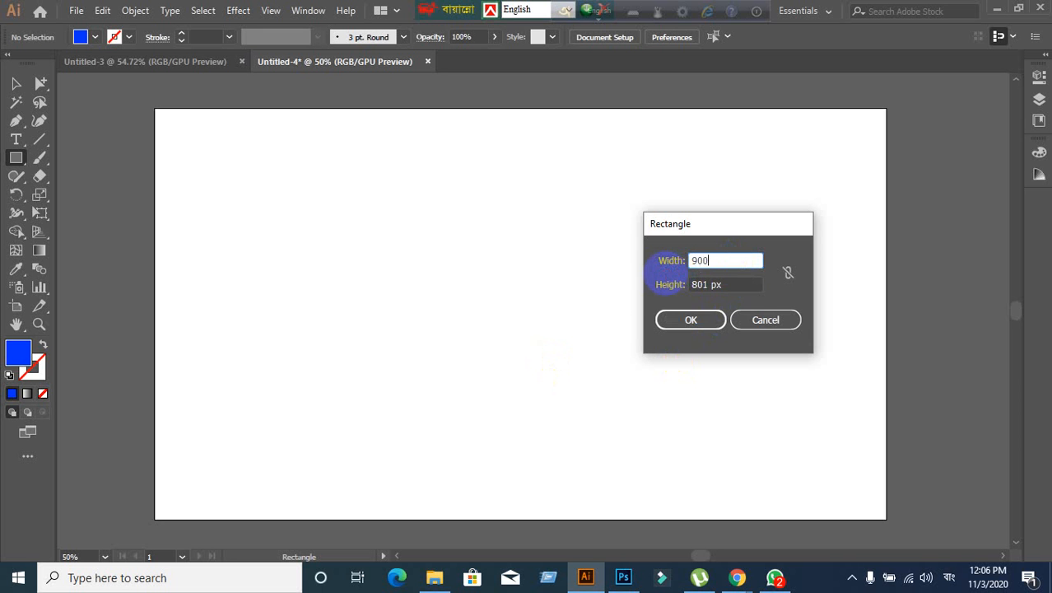
{"action": "left_click", "coordinate": [667, 320]}
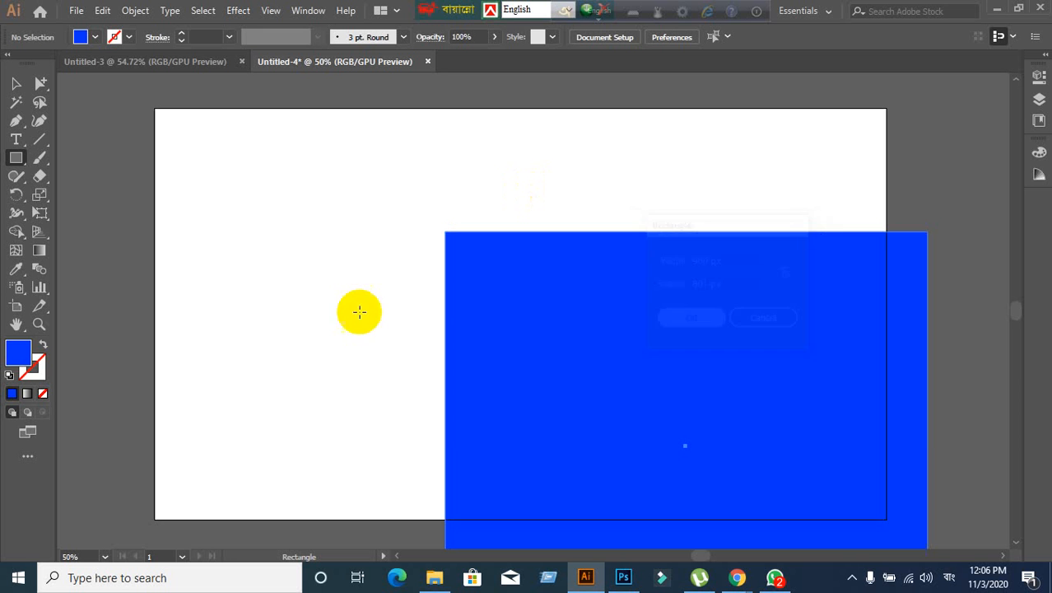
- Centre the big blue rectangle on the artboard, then bring Google Meet forward
{"action": "left_click", "coordinate": [16, 84]}
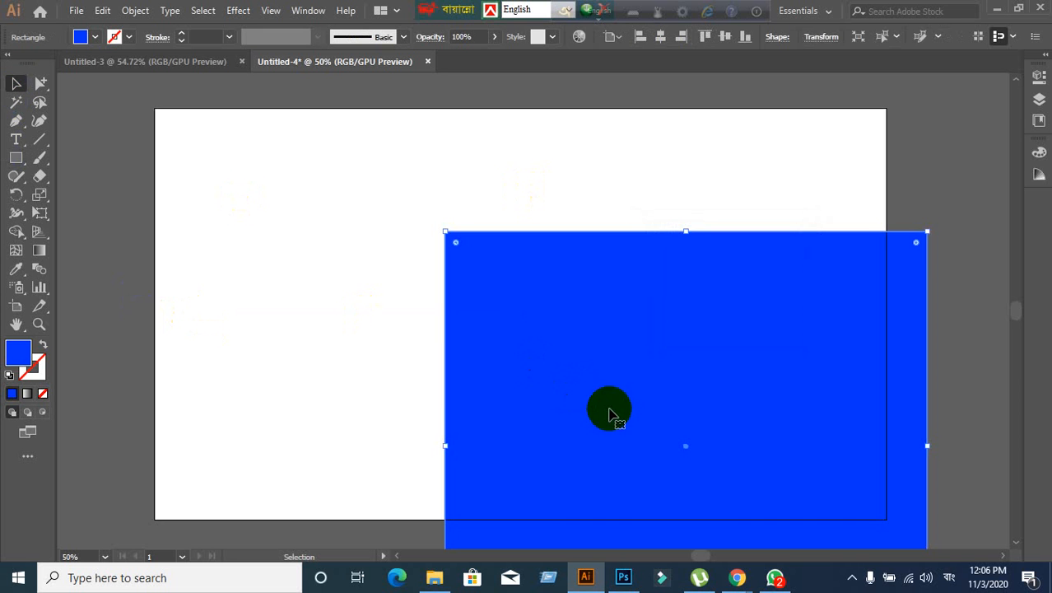
{"action": "left_click_drag", "start_coordinate": [610, 412], "coordinate": [449, 262]}
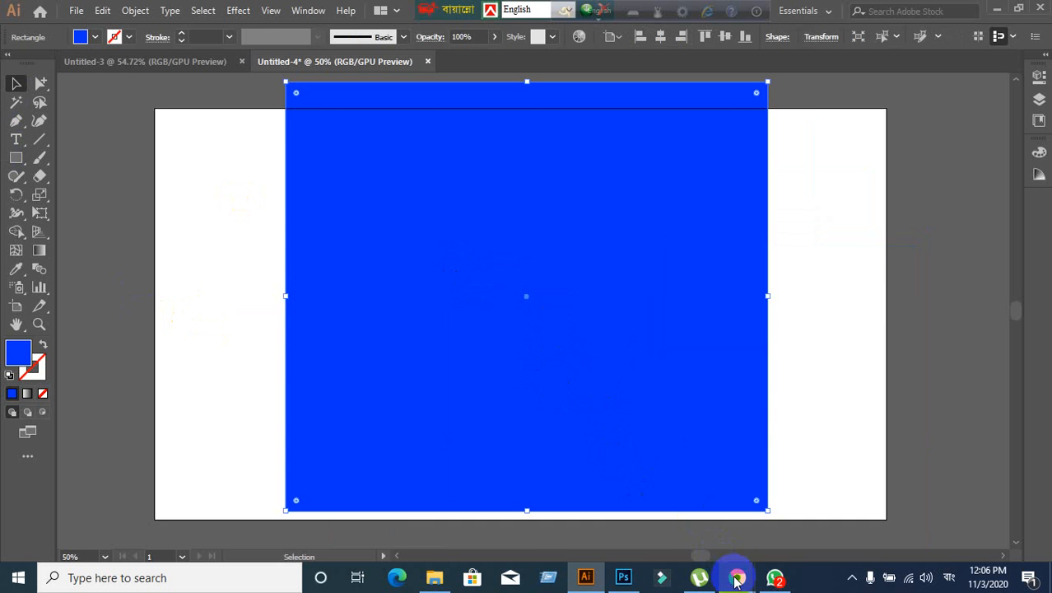
{"action": "mouse_move", "coordinate": [738, 580]}
{"action": "left_click", "coordinate": [671, 519]}
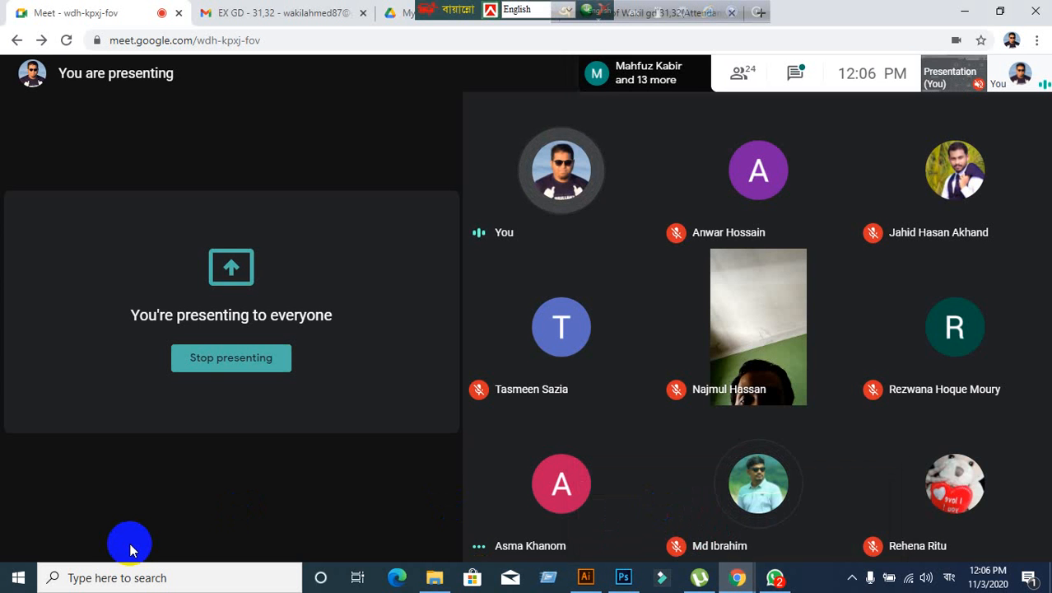
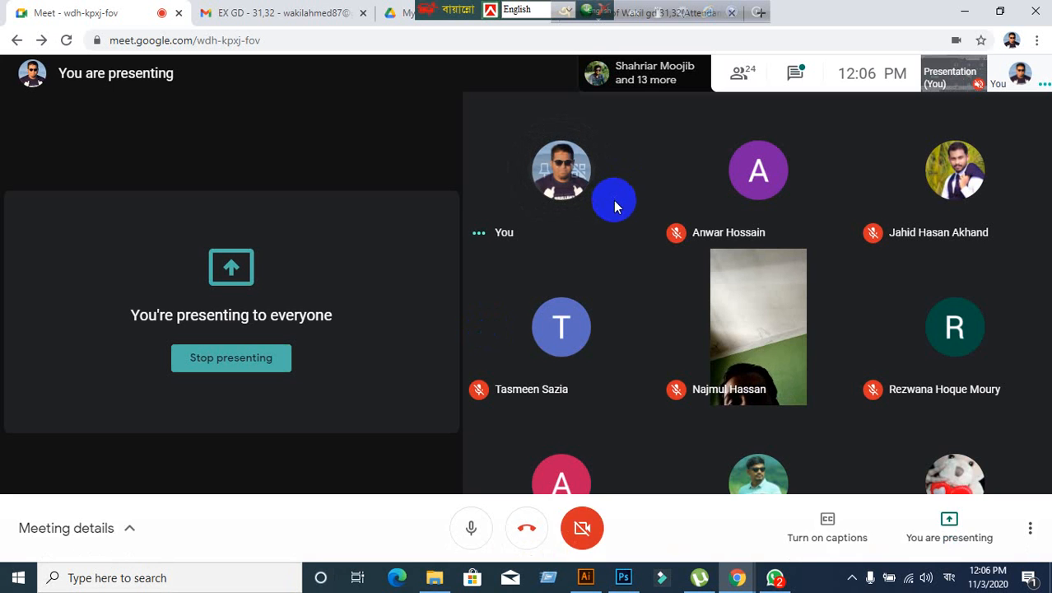
- Switch from Google Meet back to the Illustrator window showing the blue rectangle
{"action": "mouse_move", "coordinate": [584, 574]}
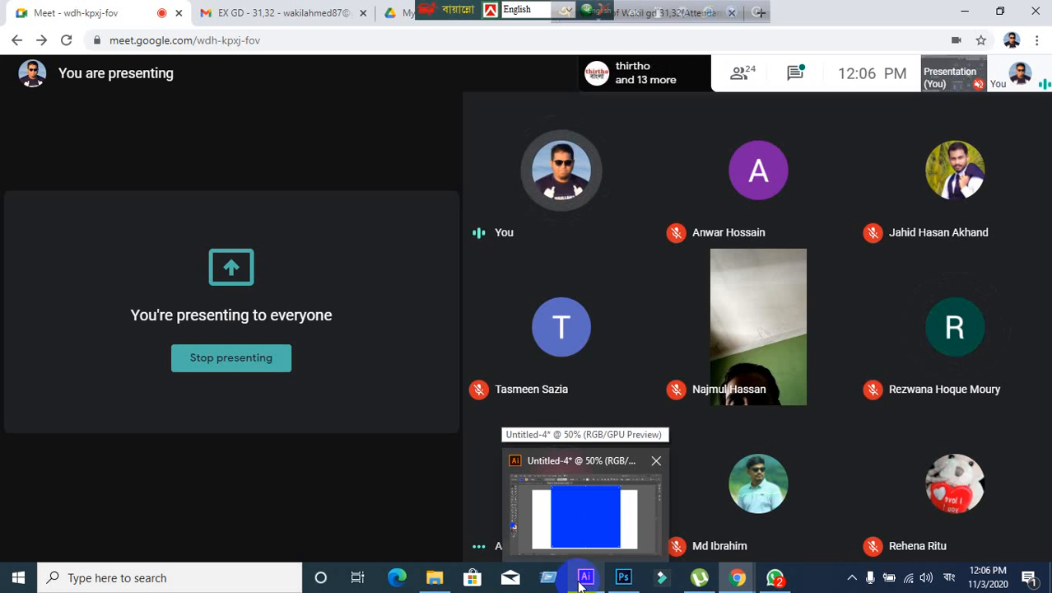
{"action": "left_click", "coordinate": [579, 581]}
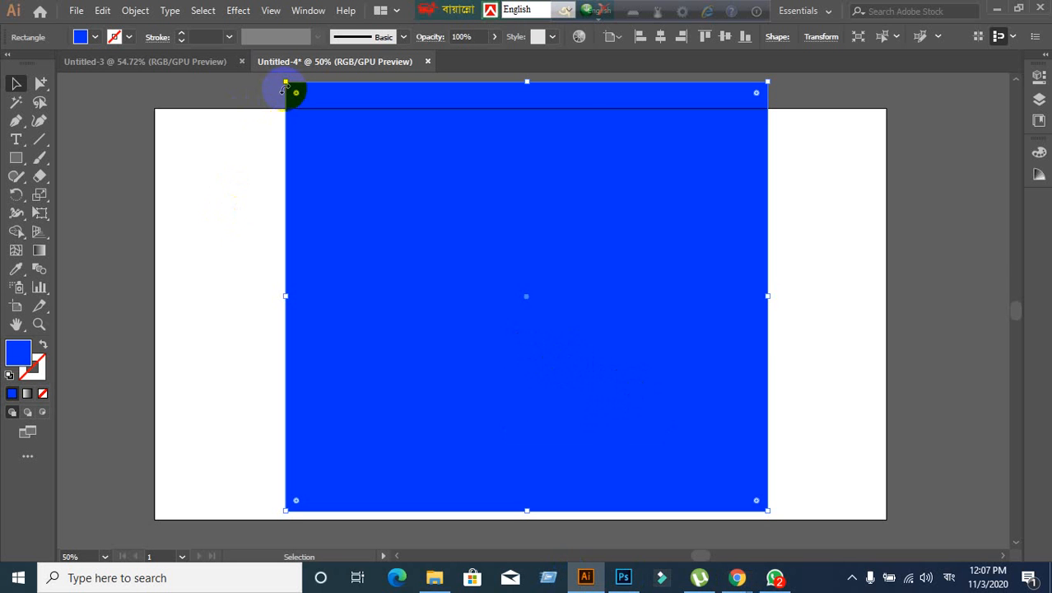
- Shrink and move the blue rectangle, delete it, then readjust the artboard view
{"action": "left_click_drag", "start_coordinate": [290, 83], "coordinate": [517, 287]}
{"action": "left_click_drag", "start_coordinate": [603, 348], "coordinate": [485, 247]}
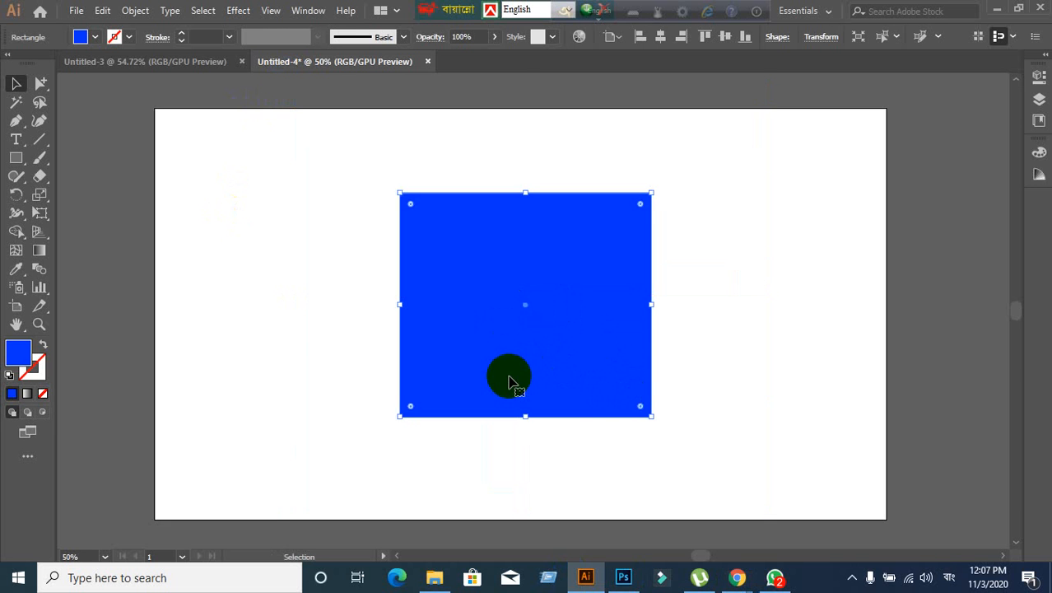
{"action": "key", "text": "Delete"}
{"action": "key", "text": "ctrl+minus"}
{"action": "key", "text": "ctrl+plus"}
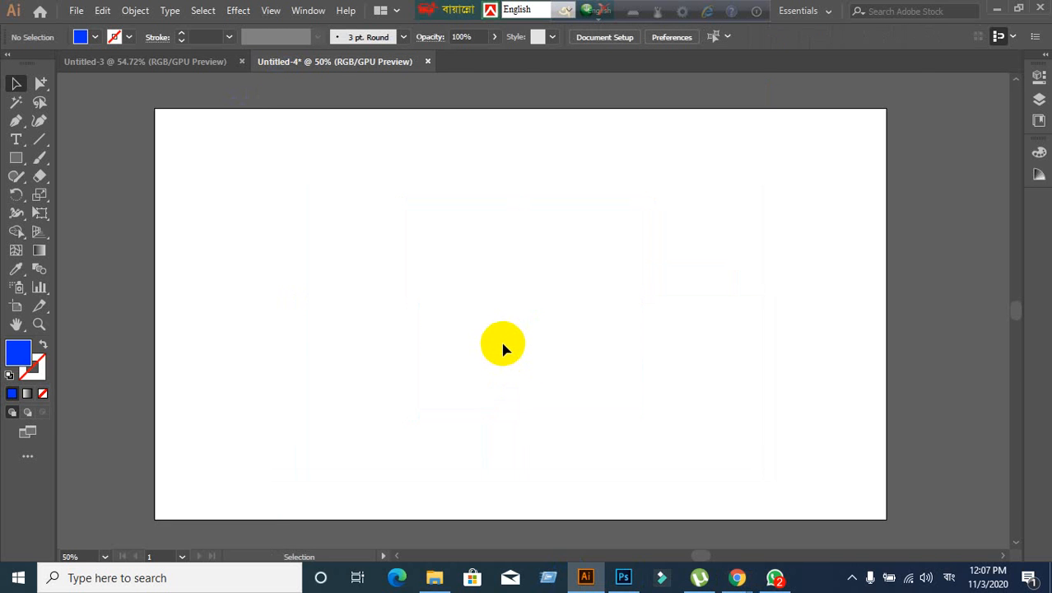
{"action": "left_click_drag", "start_coordinate": [445, 325], "coordinate": [484, 308]}
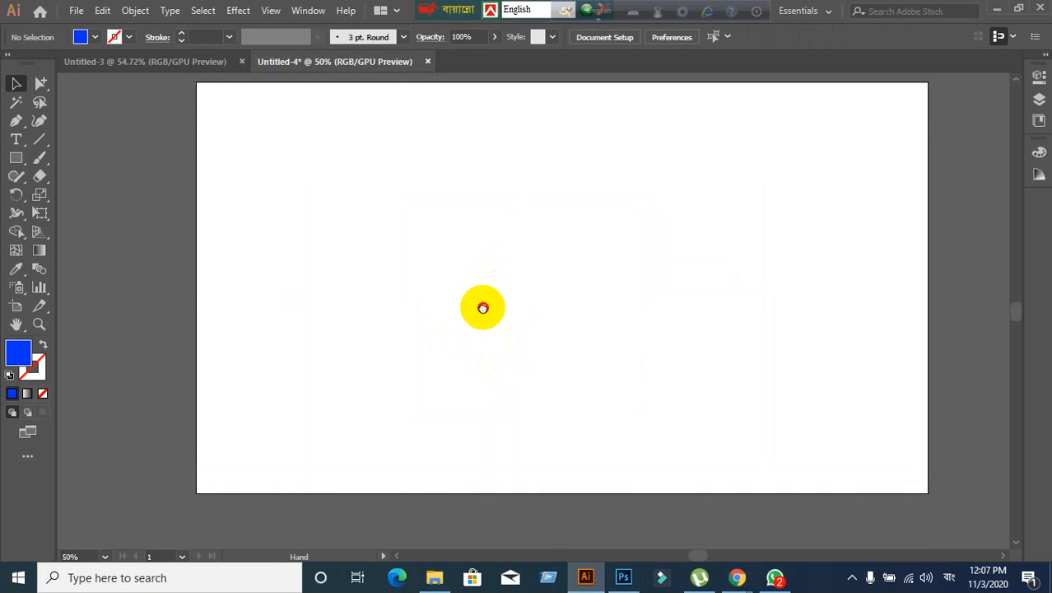
- Select the Rectangle tool from the shape tools flyout, then bring the Google Meet call forward
{"action": "left_click", "coordinate": [16, 158]}
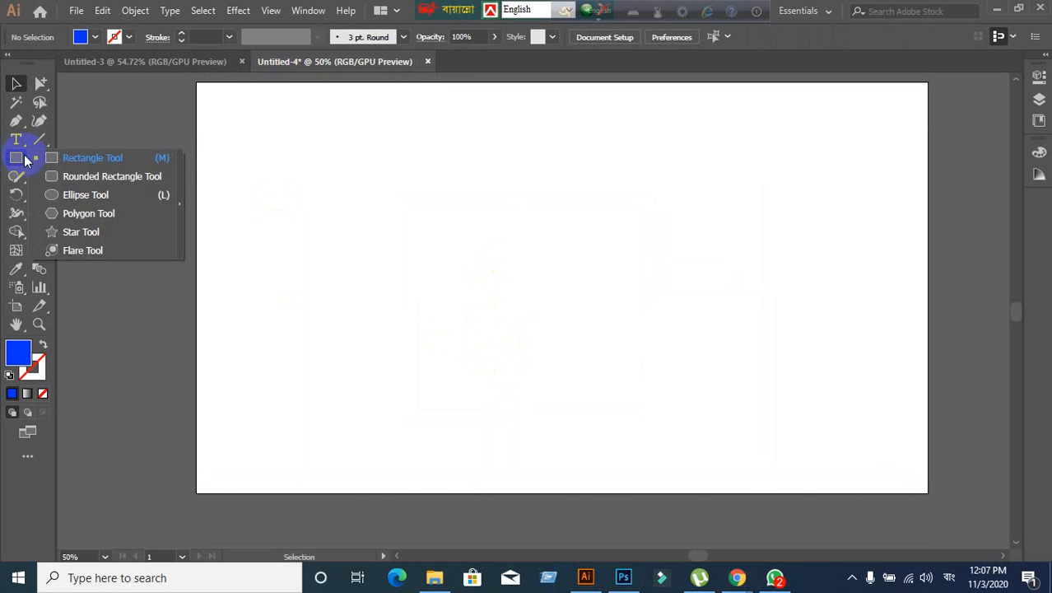
{"action": "left_click", "coordinate": [24, 160]}
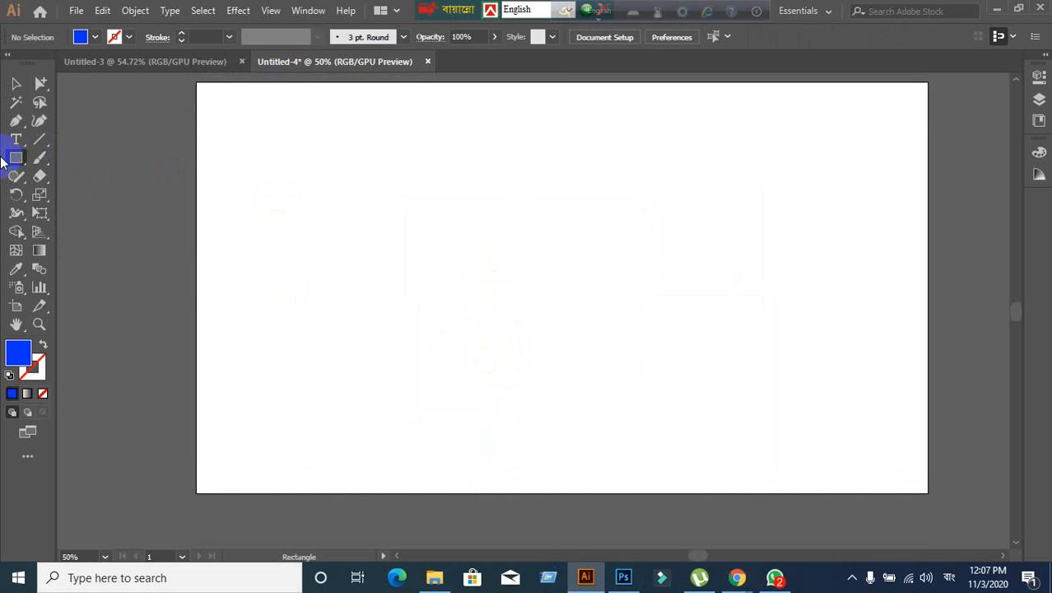
{"action": "left_click", "coordinate": [16, 161]}
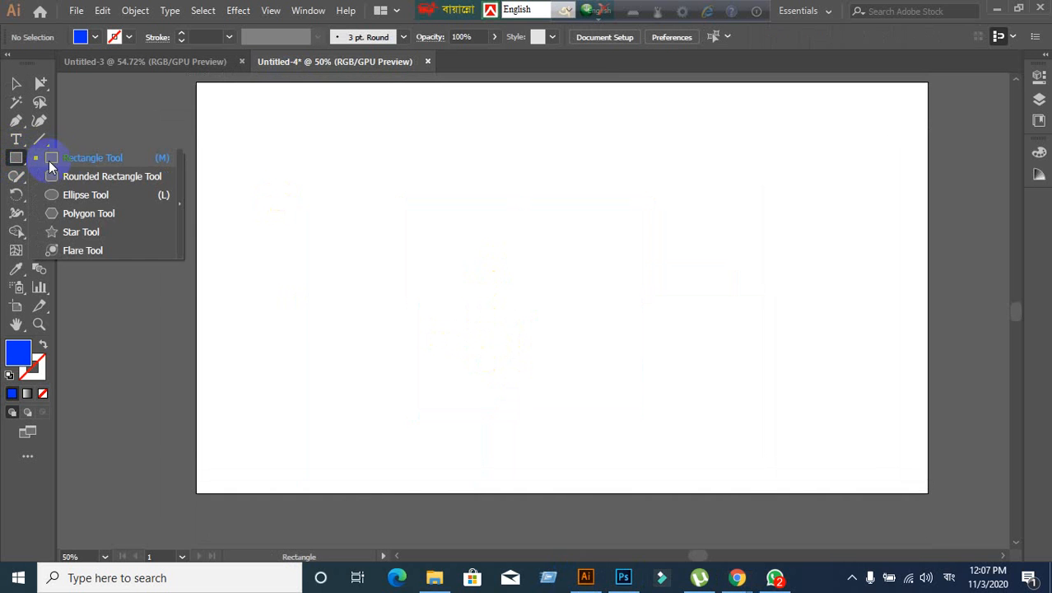
{"action": "left_click", "coordinate": [49, 161]}
{"action": "left_click", "coordinate": [25, 160]}
{"action": "left_click", "coordinate": [737, 577]}
{"action": "left_click", "coordinate": [642, 514]}
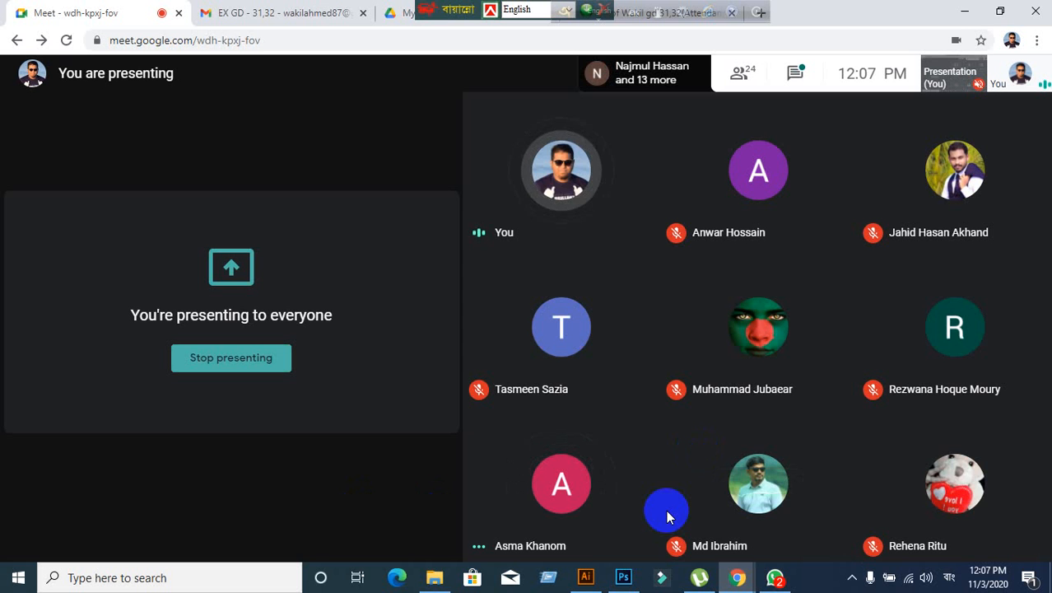
- Switch back to Illustrator showing the empty Untitled-4 artboard
{"action": "left_click", "coordinate": [585, 577]}
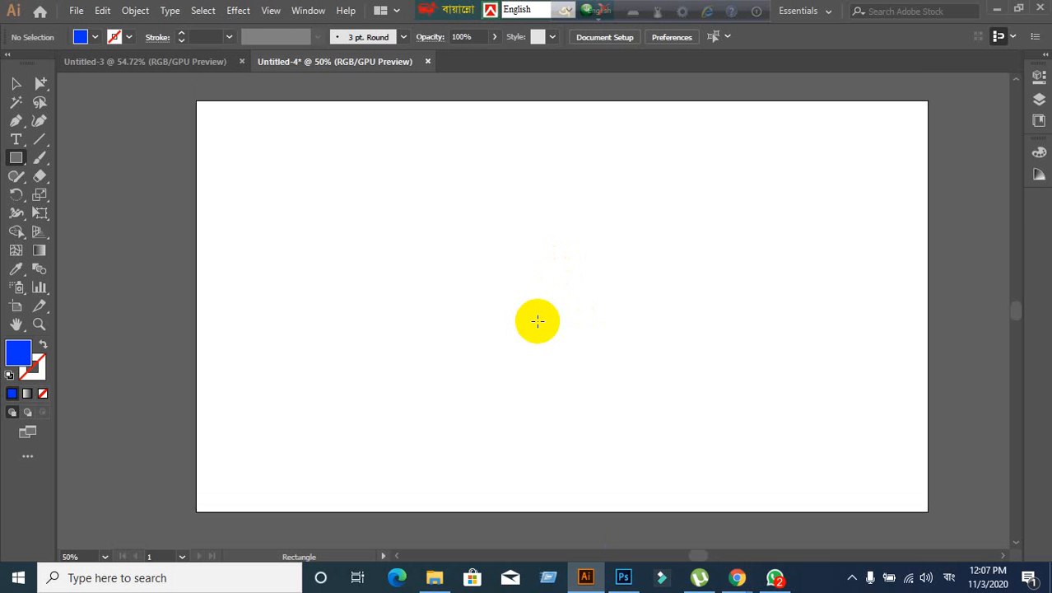
- Zoom in and draw a blue rectangle in the upper left of the artboard
{"action": "scroll", "coordinate": [537, 321], "scroll_direction": "up", "scroll_amount": 1}
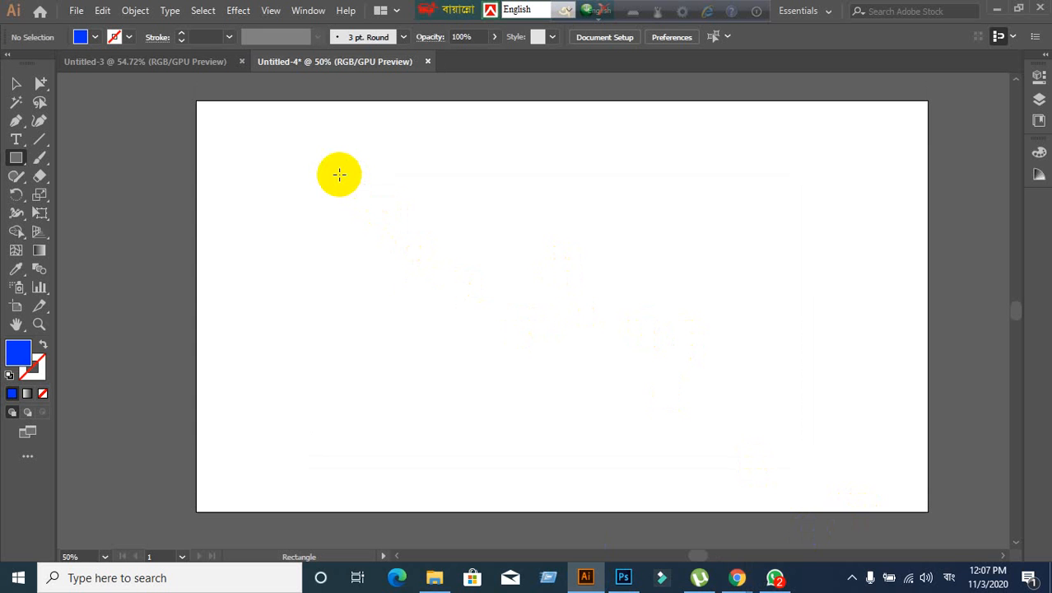
{"action": "left_click_drag", "start_coordinate": [339, 167], "coordinate": [573, 363]}
{"action": "left_click", "coordinate": [11, 82]}
{"action": "right_click", "coordinate": [415, 234]}
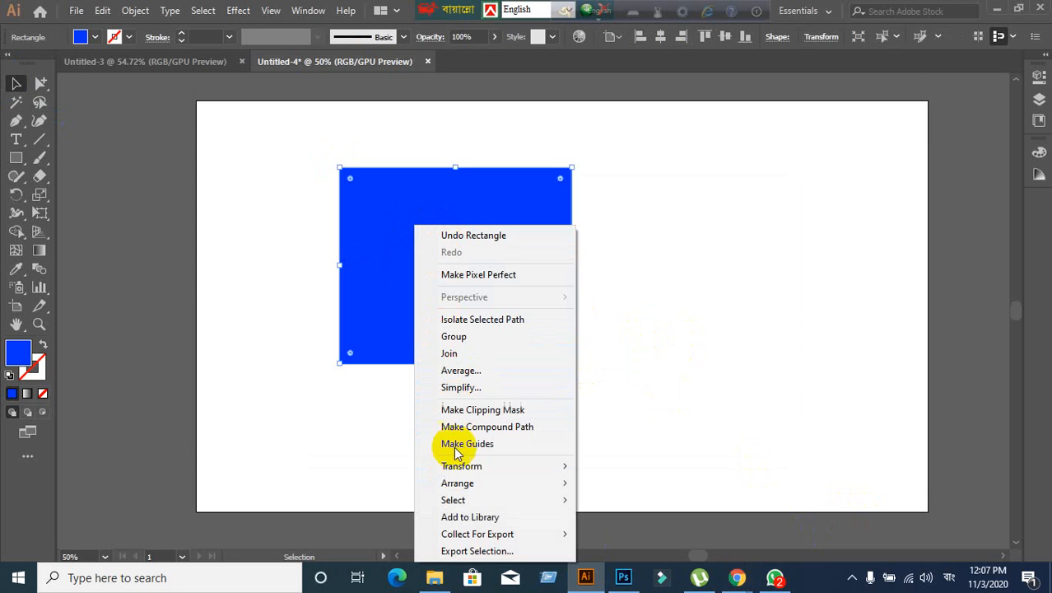
{"action": "left_click", "coordinate": [357, 437]}
- Move the blue rectangle slightly up and to the right, leaving it selected
{"action": "left_click", "coordinate": [404, 312]}
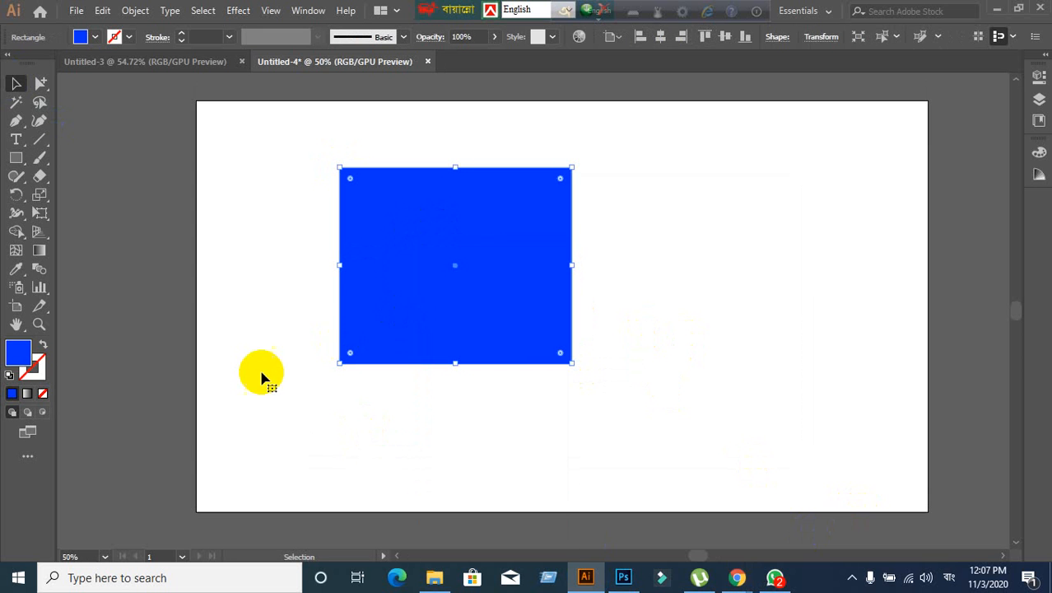
{"action": "left_click", "coordinate": [297, 344]}
{"action": "left_click", "coordinate": [390, 301]}
{"action": "left_click_drag", "start_coordinate": [404, 312], "coordinate": [446, 289]}
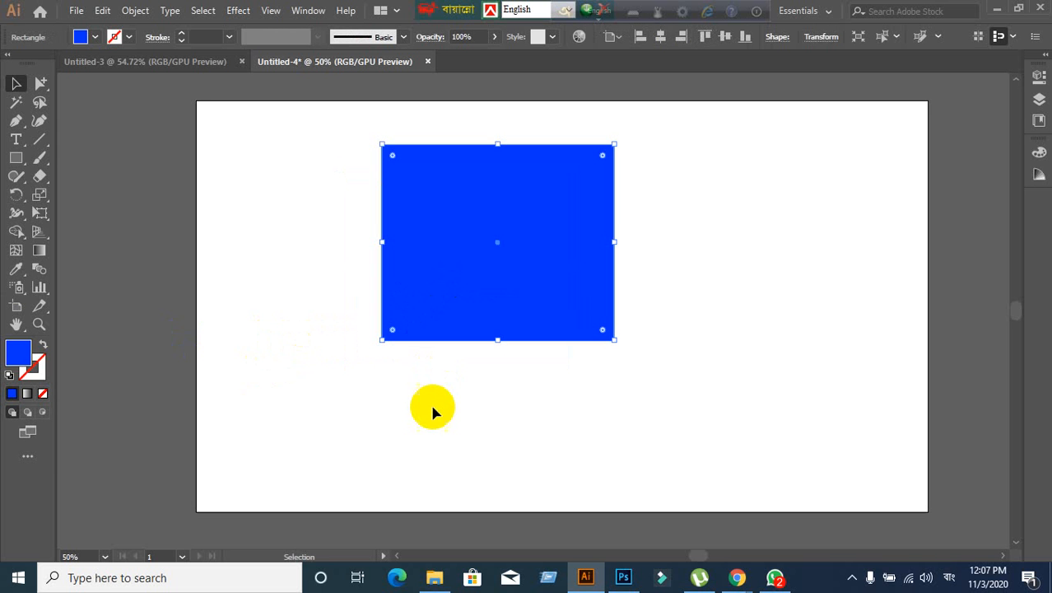
{"action": "right_click", "coordinate": [447, 192]}
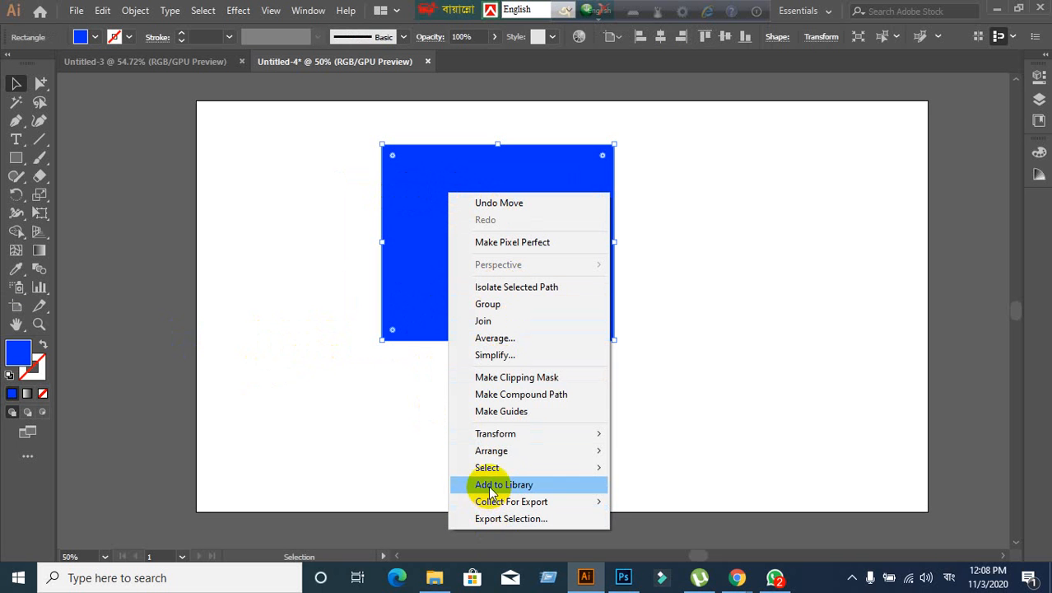
{"action": "left_click", "coordinate": [284, 192]}
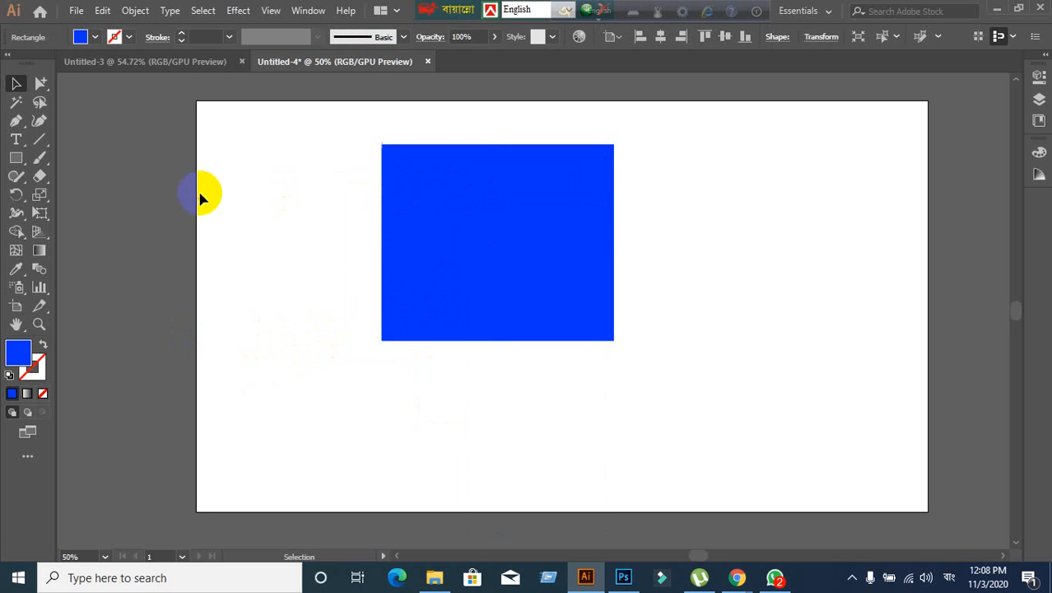
{"action": "left_click", "coordinate": [434, 223]}
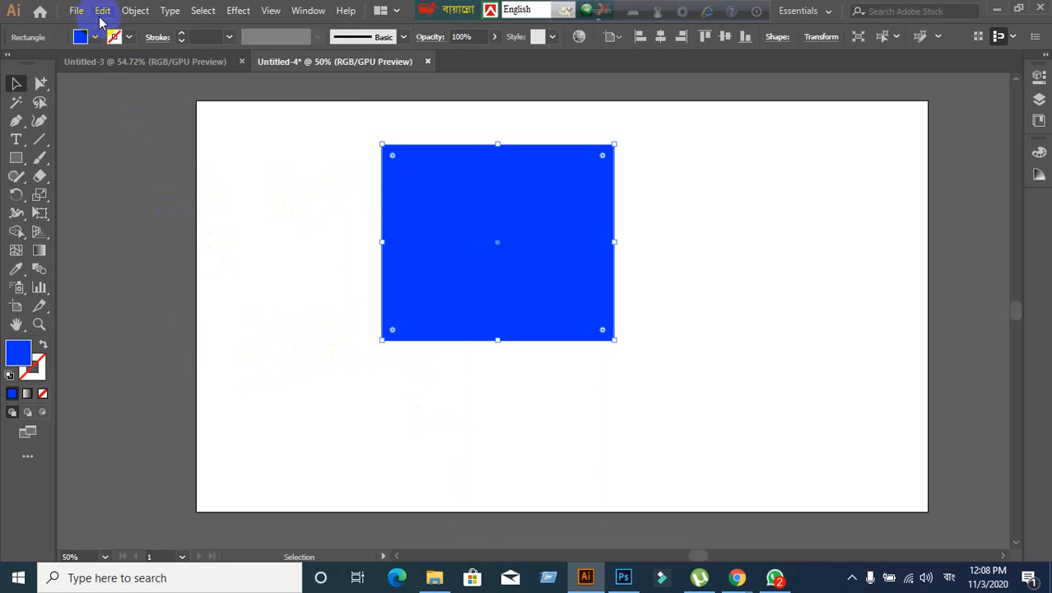
{"action": "left_click", "coordinate": [102, 11]}
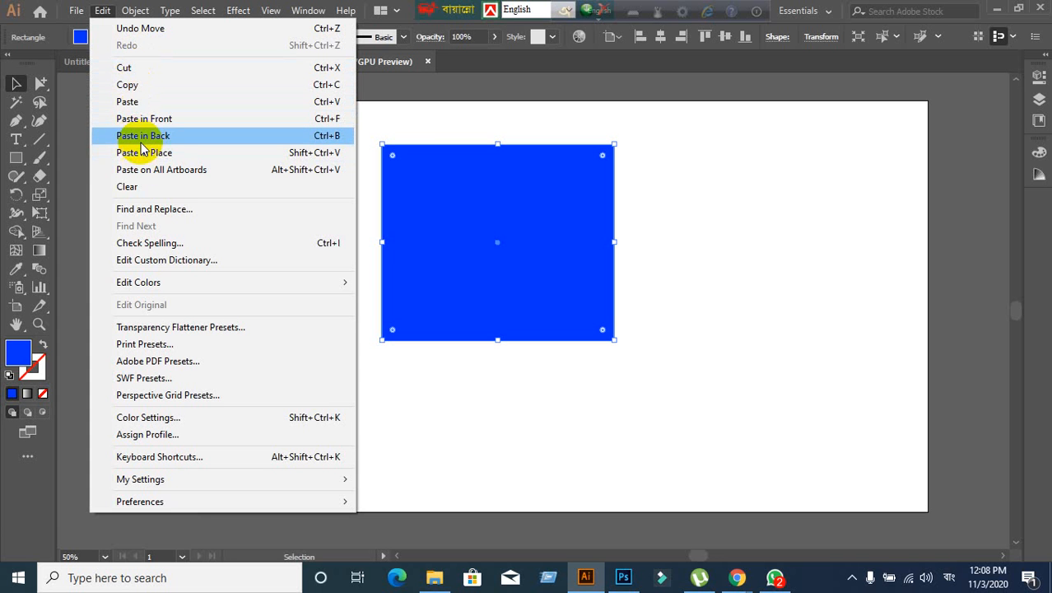
{"action": "mouse_move", "coordinate": [154, 293]}
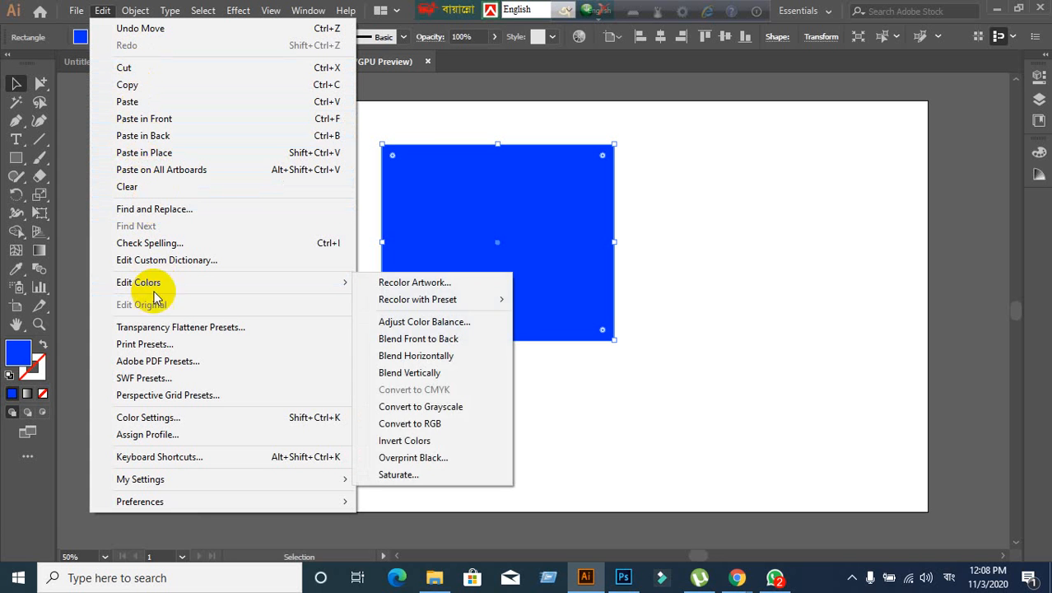
{"action": "mouse_move", "coordinate": [138, 485]}
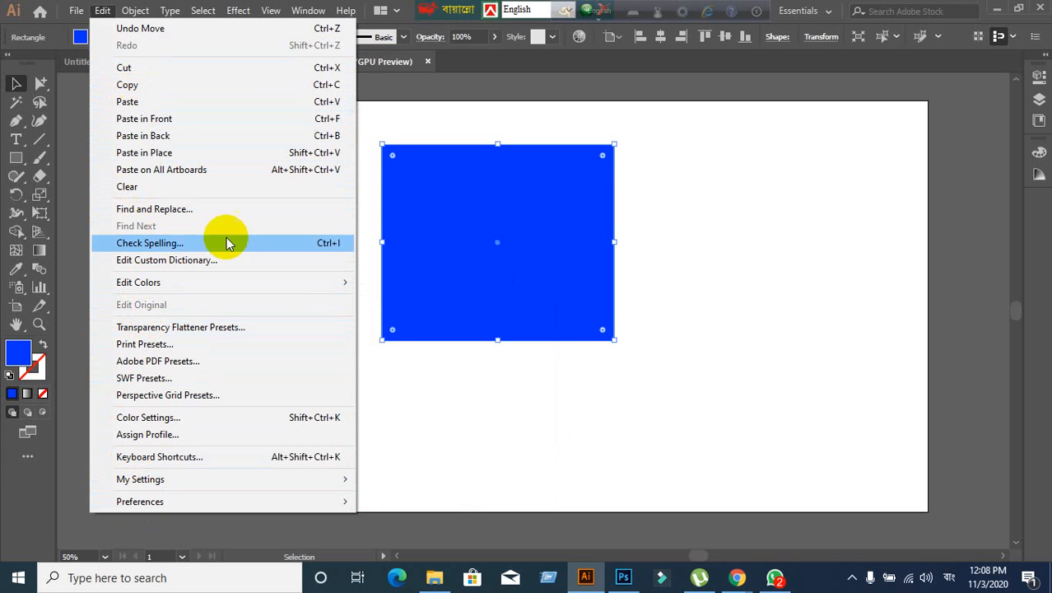
{"action": "left_click", "coordinate": [699, 227]}
{"action": "left_click", "coordinate": [490, 309]}
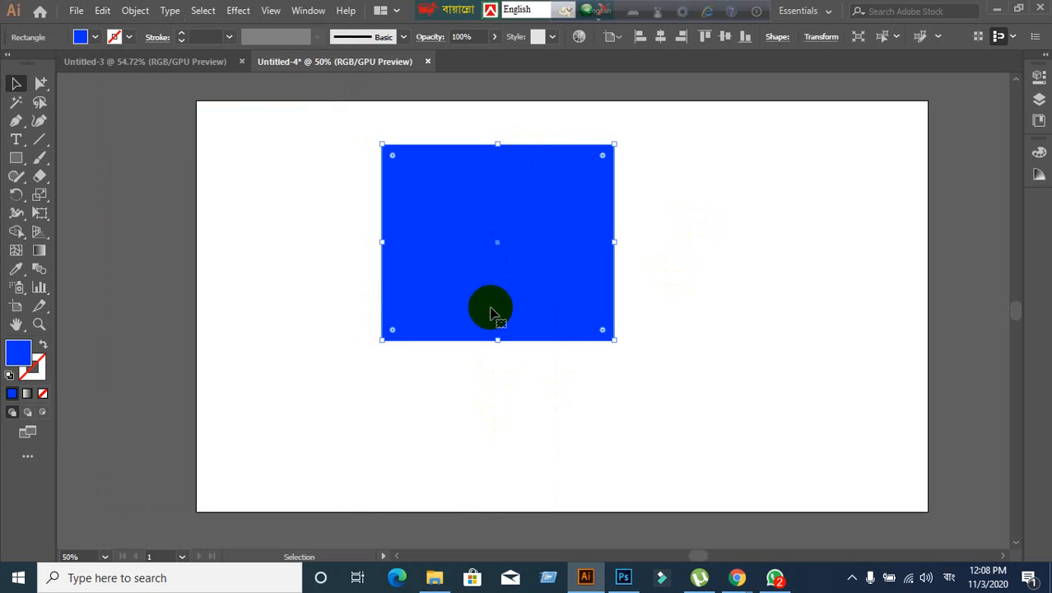
- Move the blue rectangle lower on the artboard, then delete it and undo
{"action": "left_click", "coordinate": [507, 381]}
{"action": "left_click_drag", "start_coordinate": [499, 305], "coordinate": [529, 379]}
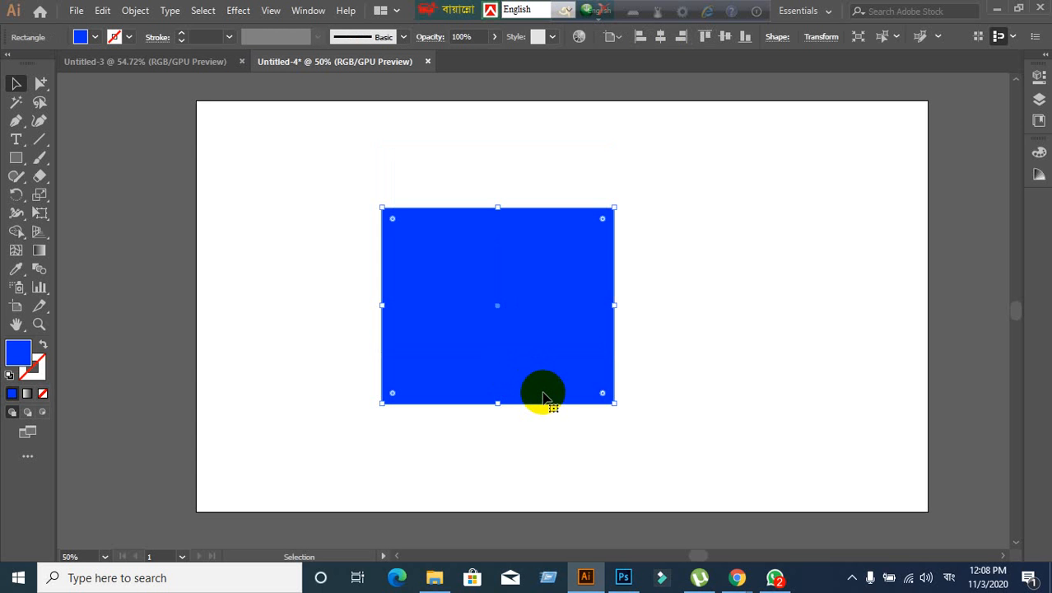
{"action": "left_click", "coordinate": [518, 454]}
{"action": "left_click", "coordinate": [518, 358]}
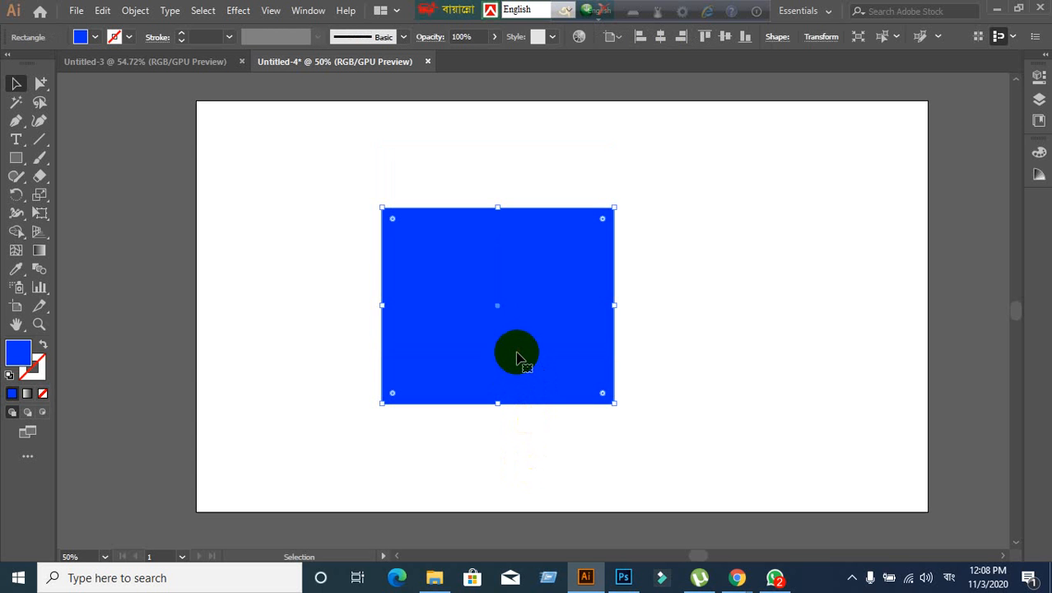
{"action": "key", "text": "Delete"}
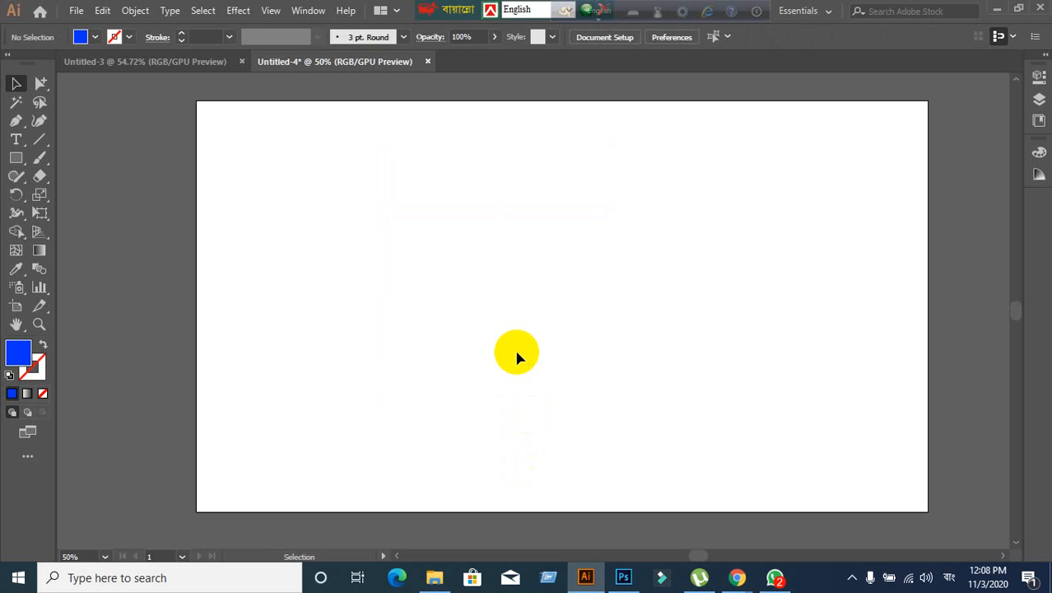
{"action": "key", "text": "ctrl+z"}
- Cut the rectangle via the Edit menu, undo the cut, and reselect it
{"action": "left_click", "coordinate": [517, 358]}
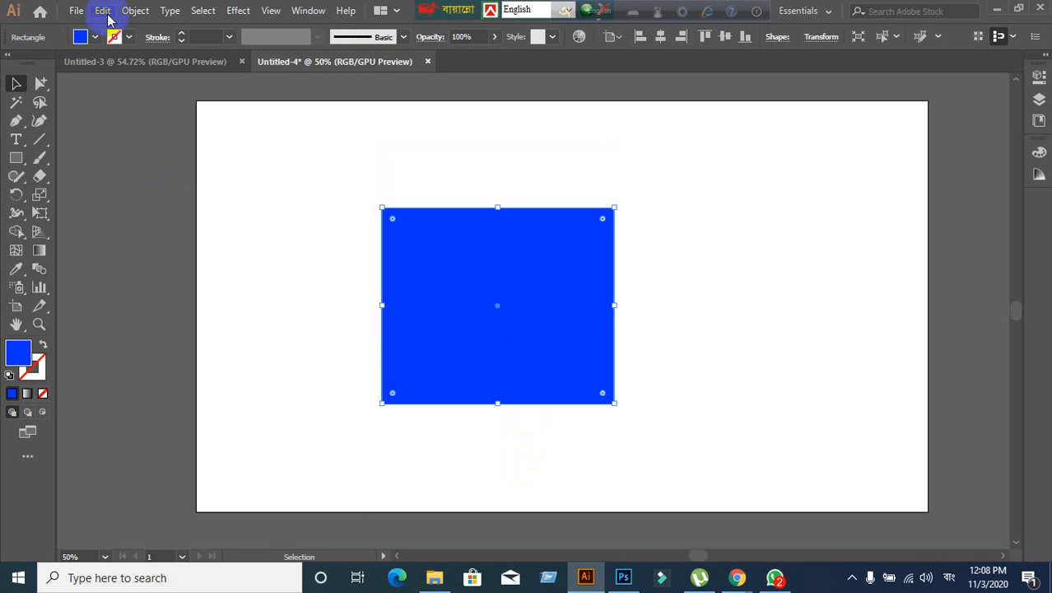
{"action": "left_click", "coordinate": [102, 9]}
{"action": "left_click", "coordinate": [152, 67]}
{"action": "key", "text": "ctrl+z"}
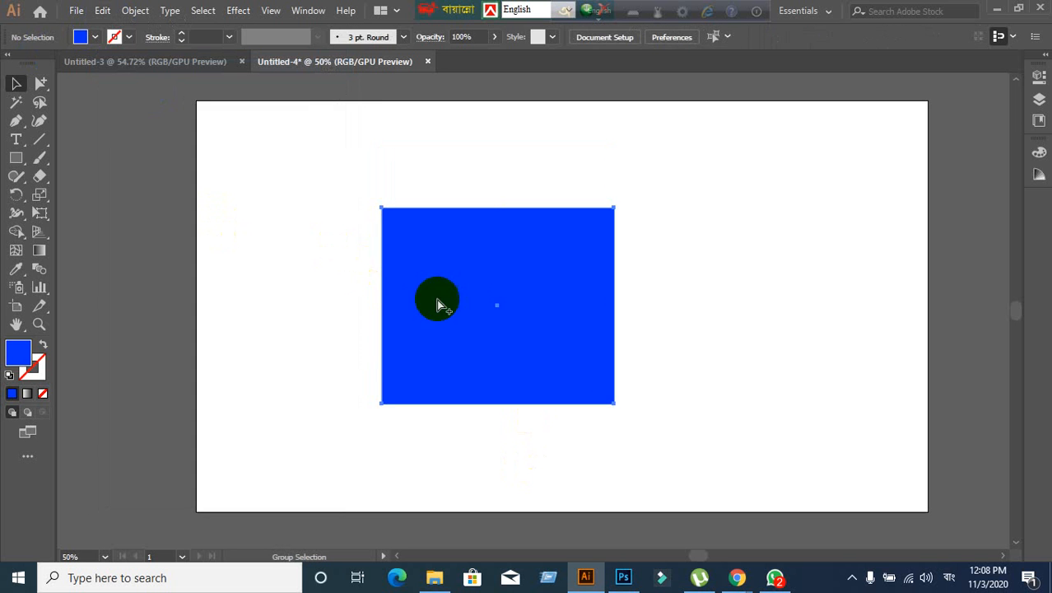
{"action": "right_click", "coordinate": [463, 305]}
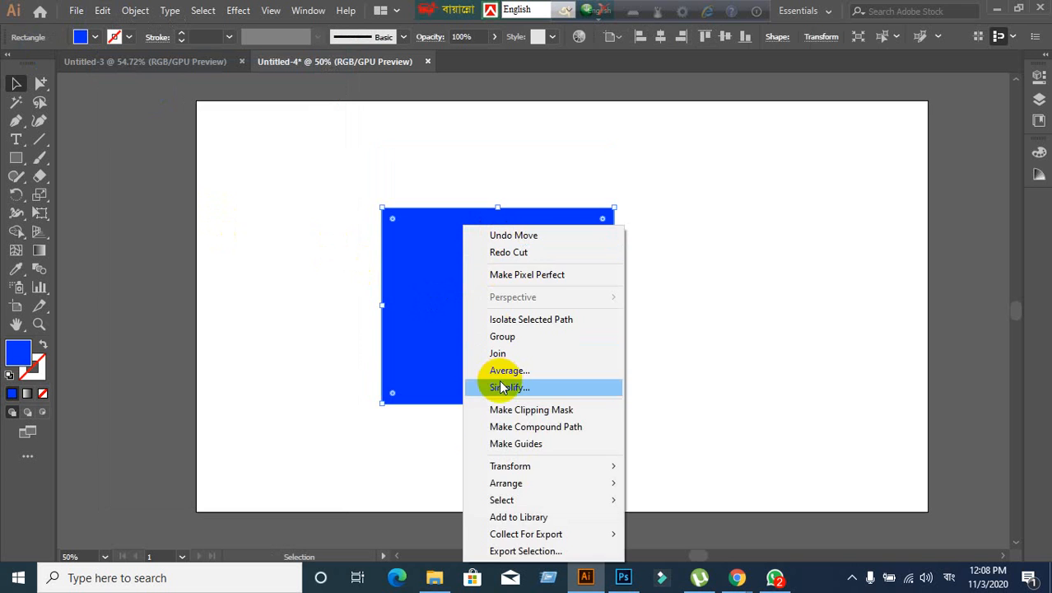
{"action": "left_click", "coordinate": [645, 418]}
{"action": "left_click", "coordinate": [599, 398]}
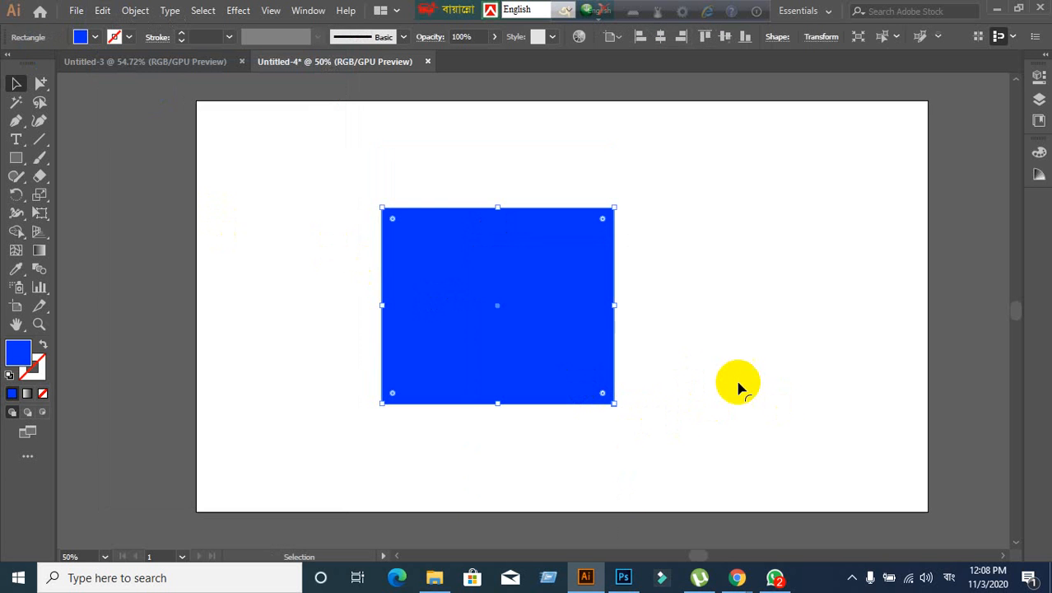
{"action": "left_click", "coordinate": [713, 338]}
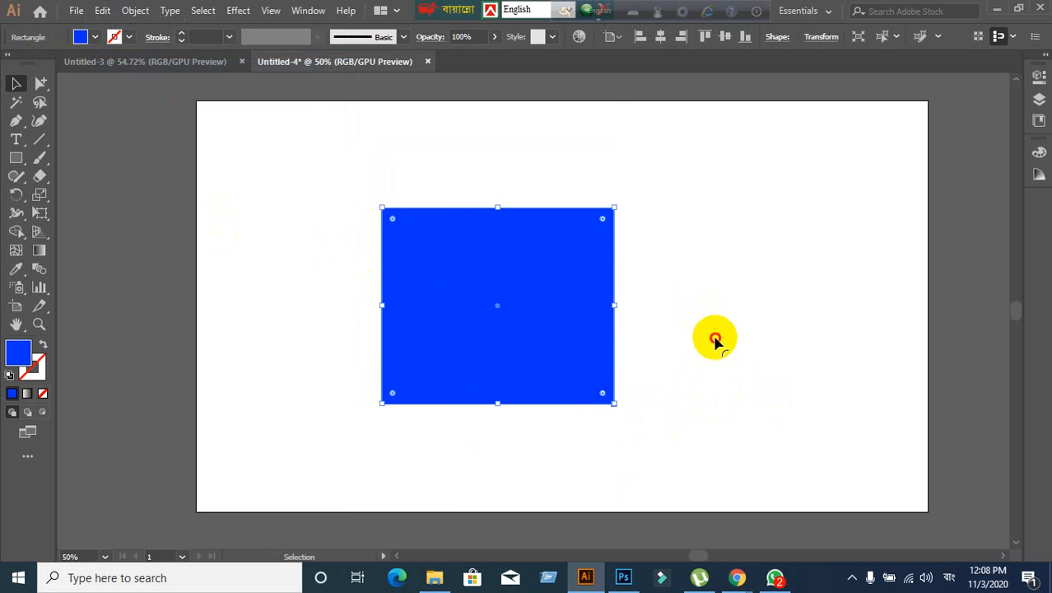
{"action": "left_click", "coordinate": [538, 332]}
- Zoom out, recentre the artboard, and delete the blue rectangle
{"action": "scroll", "coordinate": [655, 338], "scroll_direction": "down", "scroll_amount": 1}
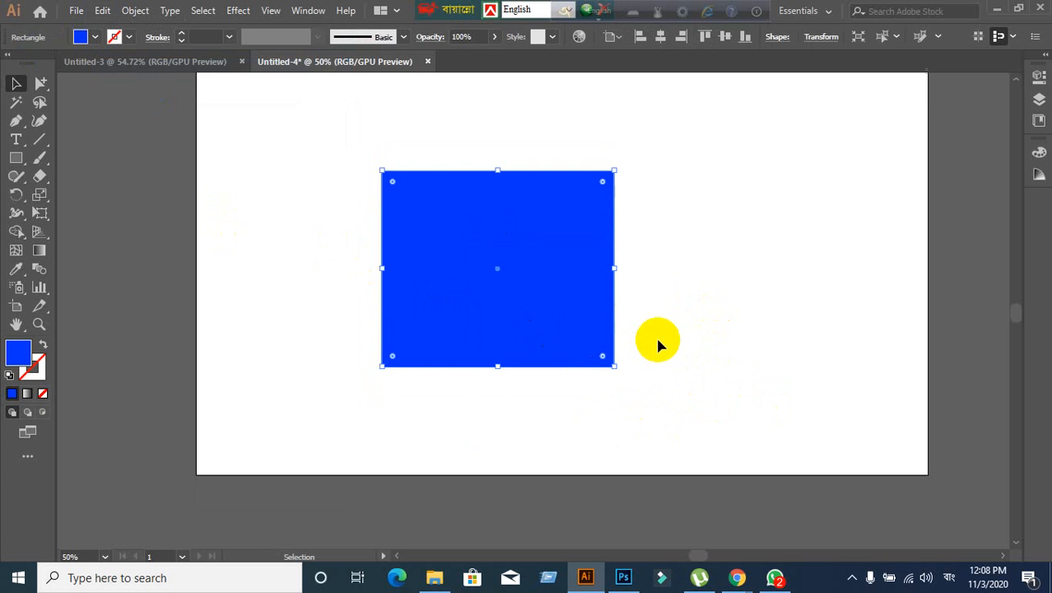
{"action": "scroll", "coordinate": [655, 334], "scroll_direction": "down", "scroll_amount": 1}
{"action": "left_click_drag", "start_coordinate": [658, 340], "coordinate": [555, 314]}
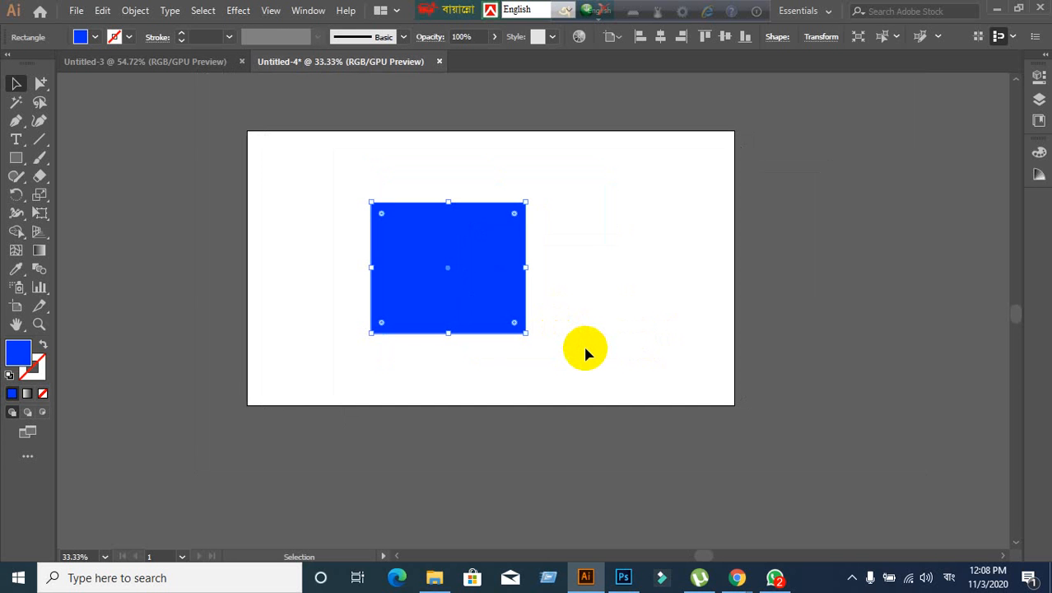
{"action": "key", "text": "Delete"}
{"action": "scroll", "coordinate": [569, 264], "scroll_direction": "up", "scroll_amount": 1}
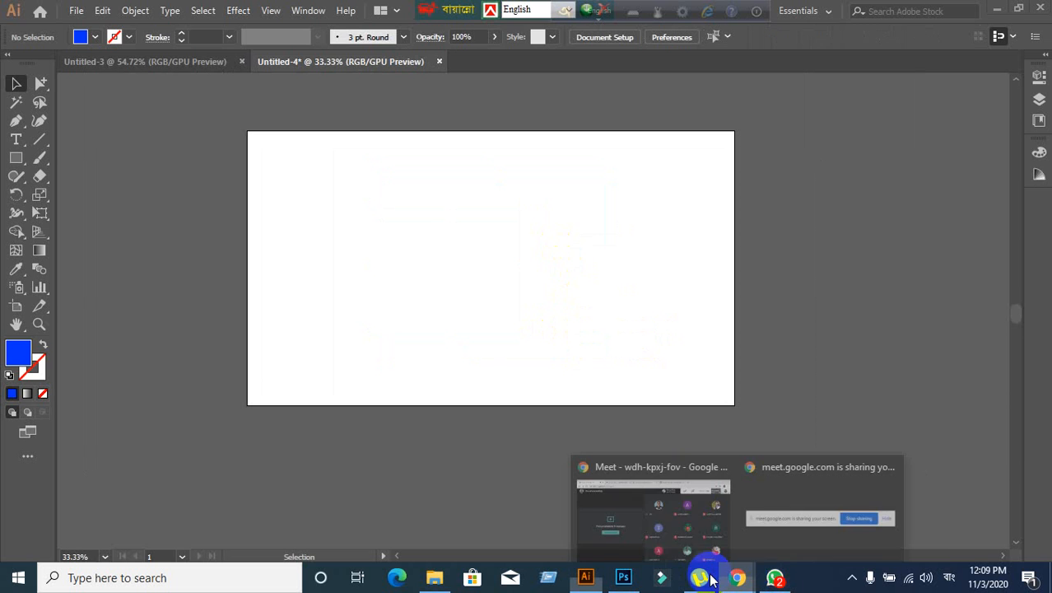
- In Meet, drag the Avro and Bijoy keyboard bars off the browser tabs, then return to Illustrator
{"action": "left_click", "coordinate": [616, 512]}
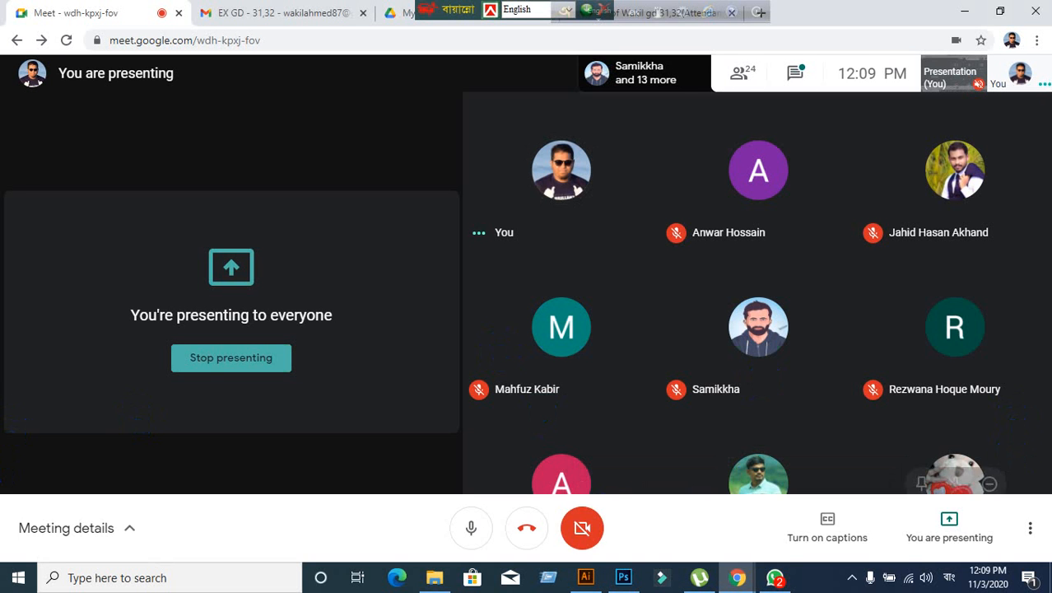
{"action": "left_click_drag", "start_coordinate": [594, 11], "coordinate": [878, 12]}
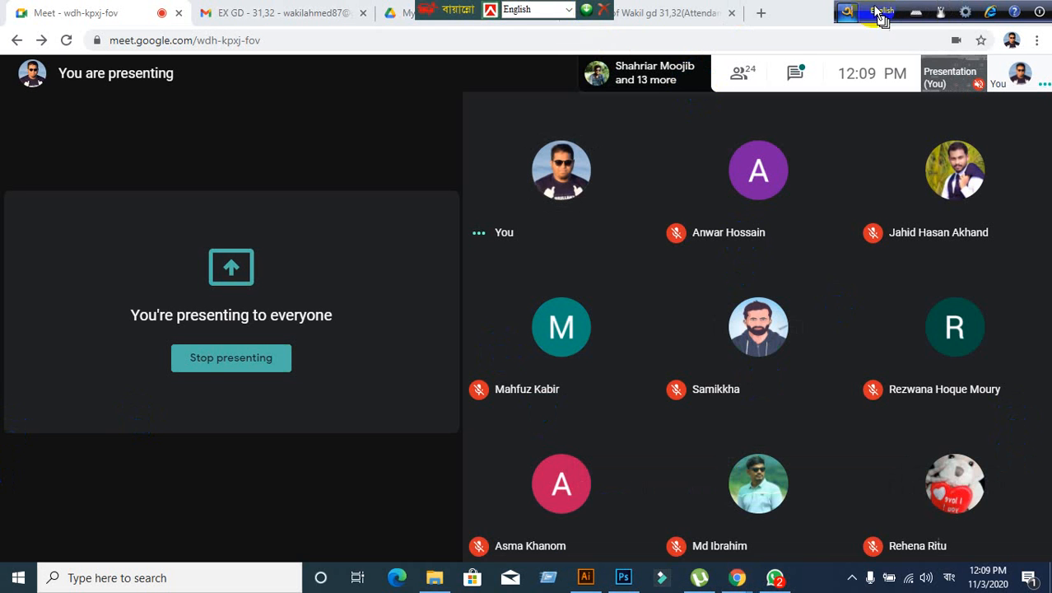
{"action": "left_click", "coordinate": [445, 7]}
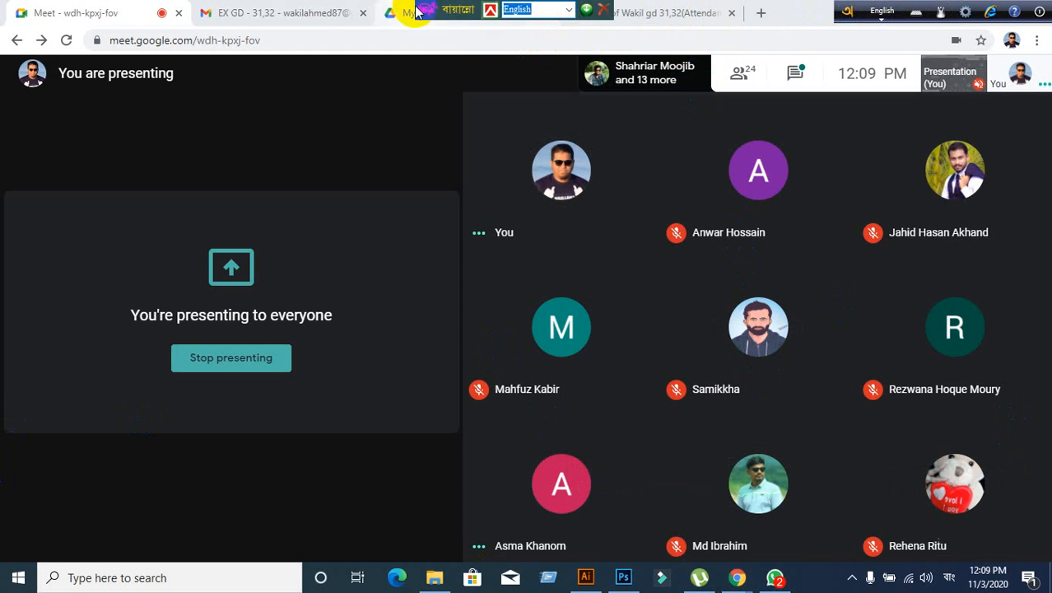
{"action": "left_click_drag", "start_coordinate": [424, 10], "coordinate": [763, 10]}
{"action": "left_click", "coordinate": [586, 577]}
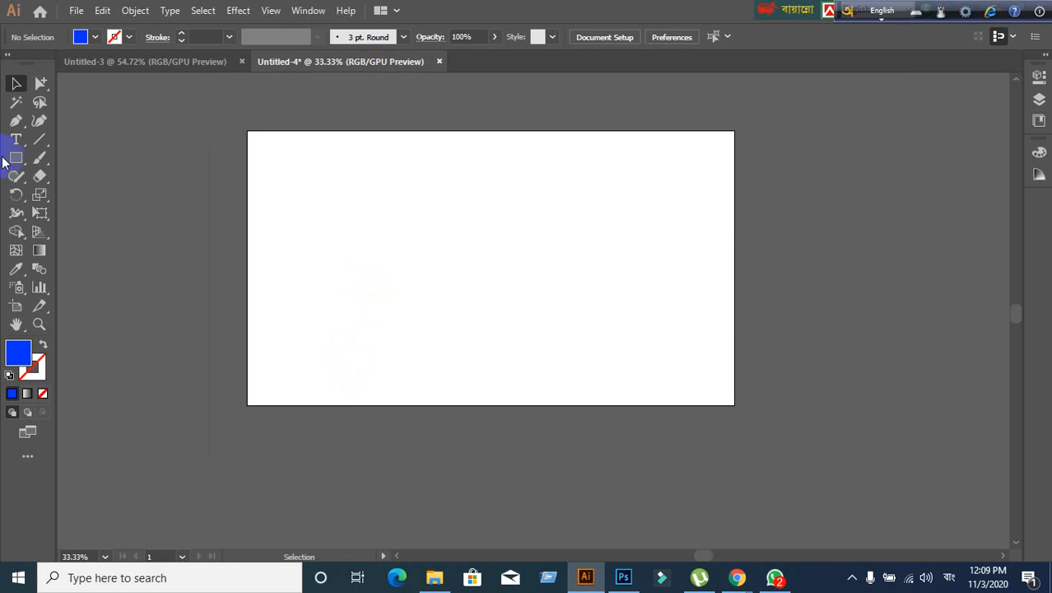
- Draw a large blue square with the Rectangle tool
{"action": "left_click_drag", "start_coordinate": [16, 157], "coordinate": [58, 156]}
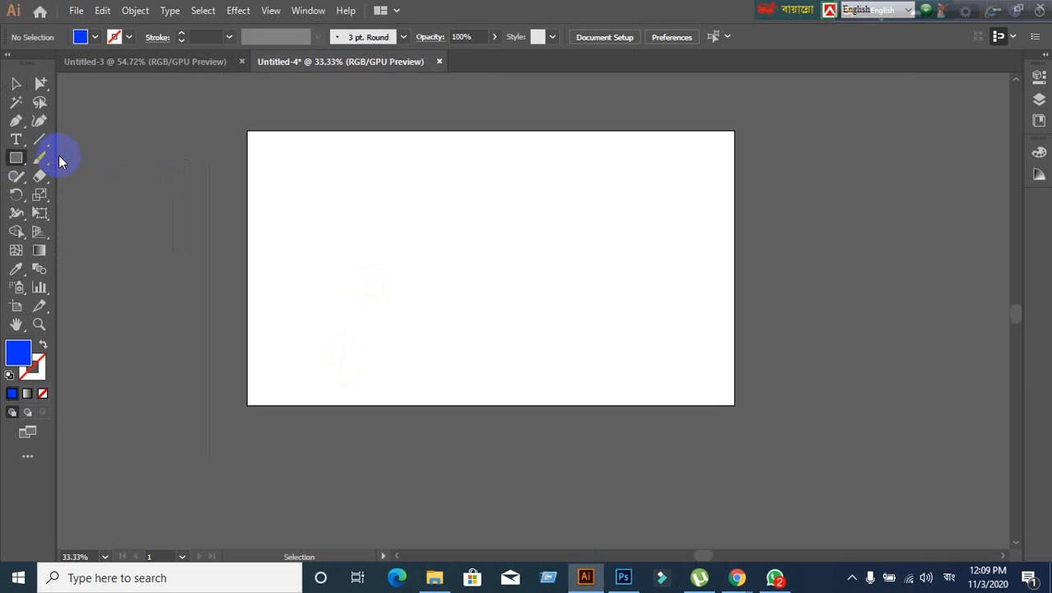
{"action": "left_click_drag", "start_coordinate": [328, 164], "coordinate": [560, 333]}
{"action": "scroll", "coordinate": [371, 249], "scroll_direction": "up", "scroll_amount": 1}
{"action": "scroll", "coordinate": [372, 250], "scroll_direction": "down", "scroll_amount": 1}
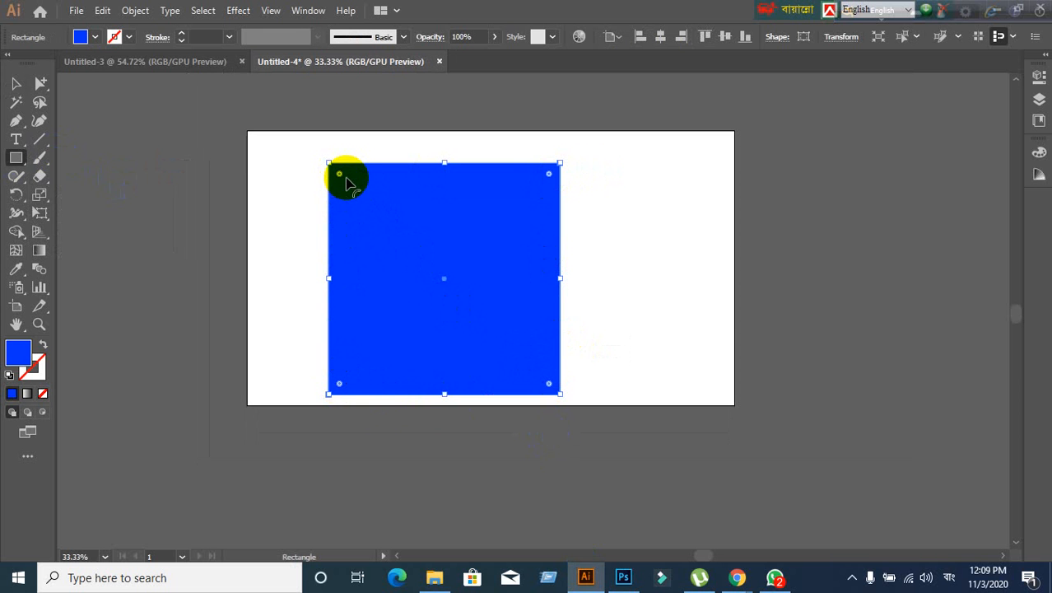
- Round the square's corners into a circle, then undo back to sharp corners
{"action": "left_click_drag", "start_coordinate": [342, 178], "coordinate": [368, 206]}
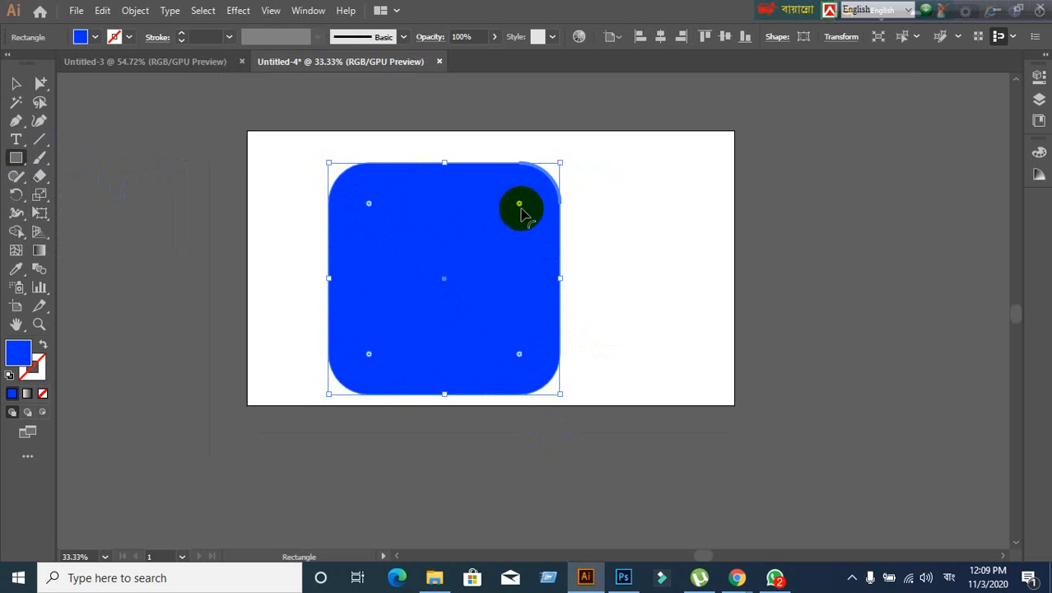
{"action": "left_click_drag", "start_coordinate": [521, 205], "coordinate": [421, 397]}
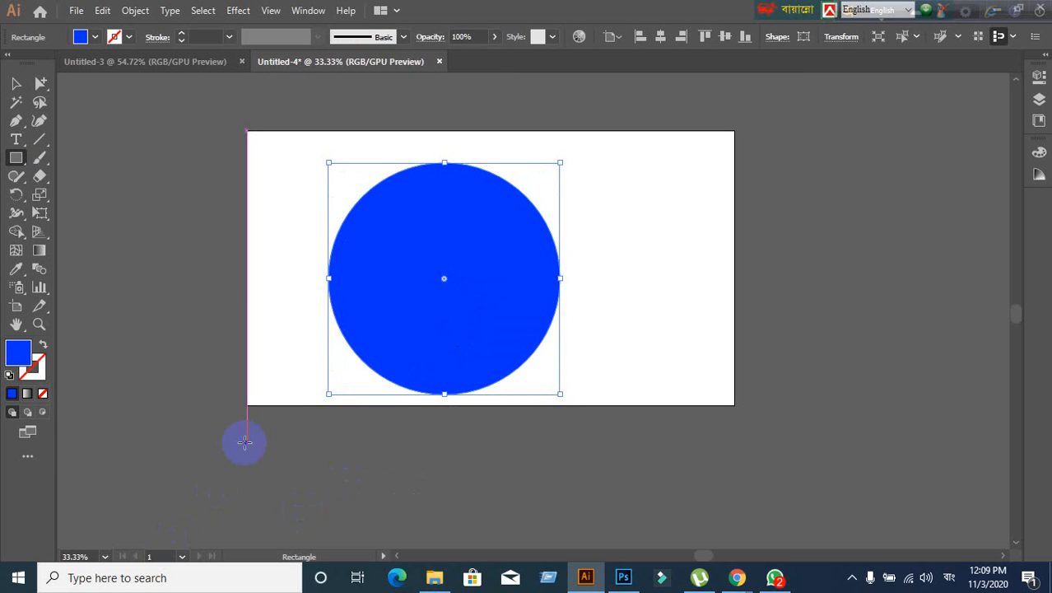
{"action": "key", "text": "ctrl+z"}
{"action": "scroll", "coordinate": [393, 268], "scroll_direction": "up", "scroll_amount": 2}
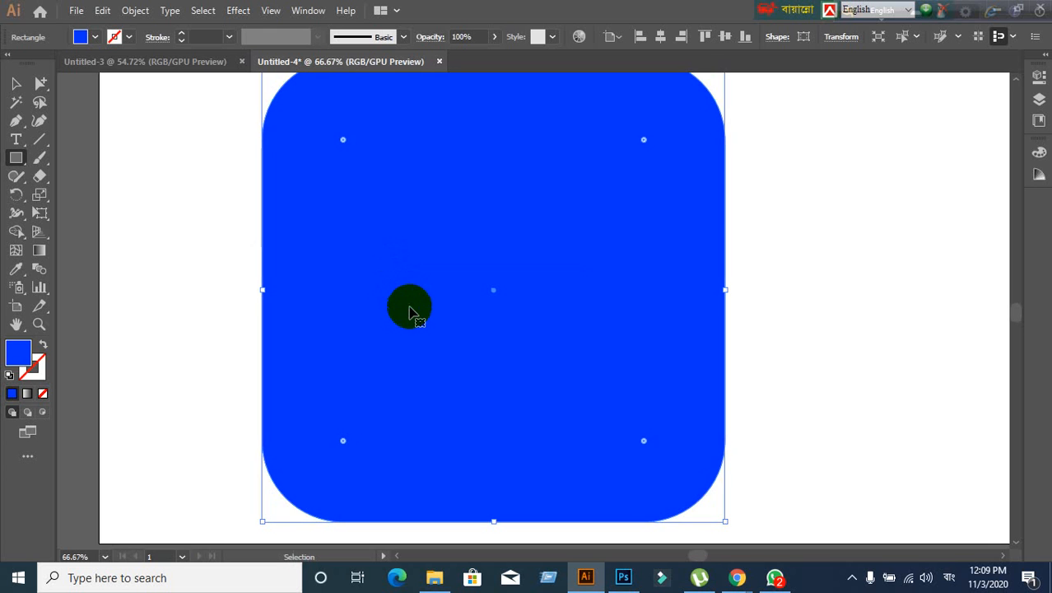
{"action": "key", "text": "ctrl+z"}
{"action": "scroll", "coordinate": [409, 306], "scroll_direction": "down", "scroll_amount": 1}
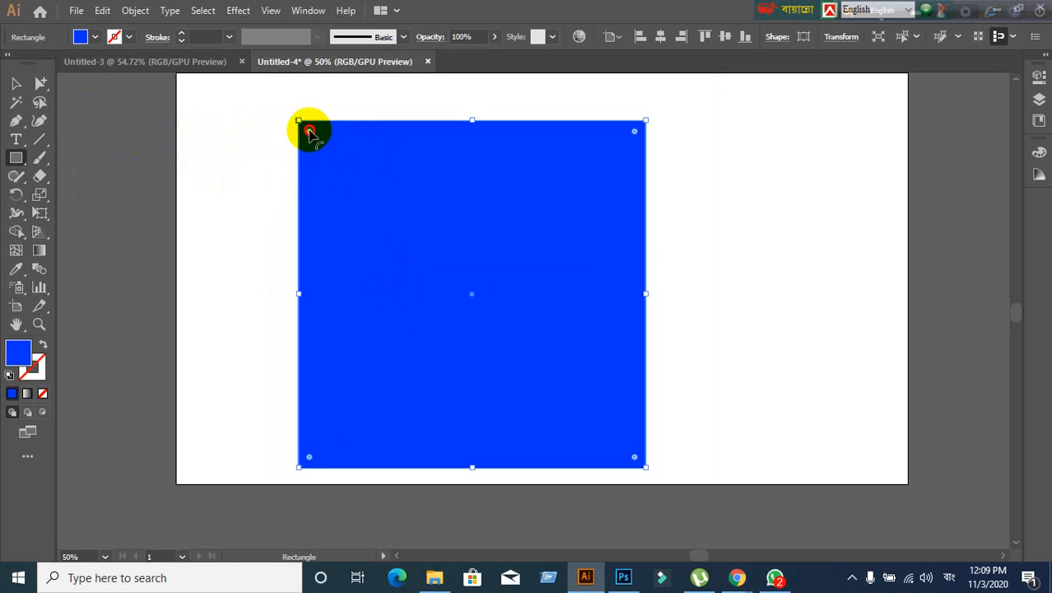
{"action": "left_click_drag", "start_coordinate": [310, 132], "coordinate": [418, 287]}
{"action": "key", "text": "ctrl+z"}
{"action": "scroll", "coordinate": [382, 307], "scroll_direction": "up", "scroll_amount": 1}
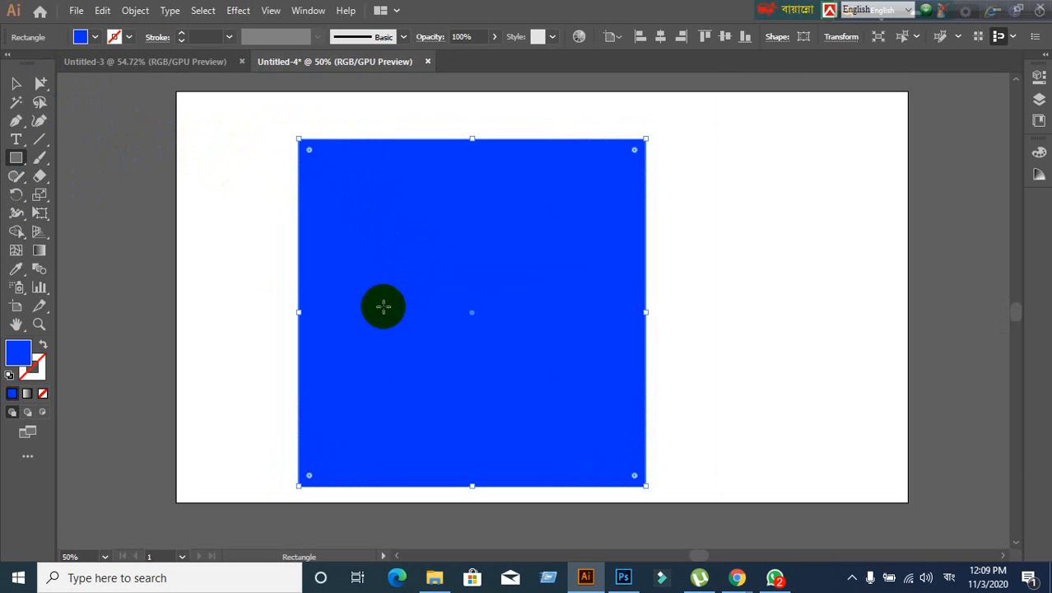
{"action": "scroll", "coordinate": [383, 307], "scroll_direction": "down", "scroll_amount": 1}
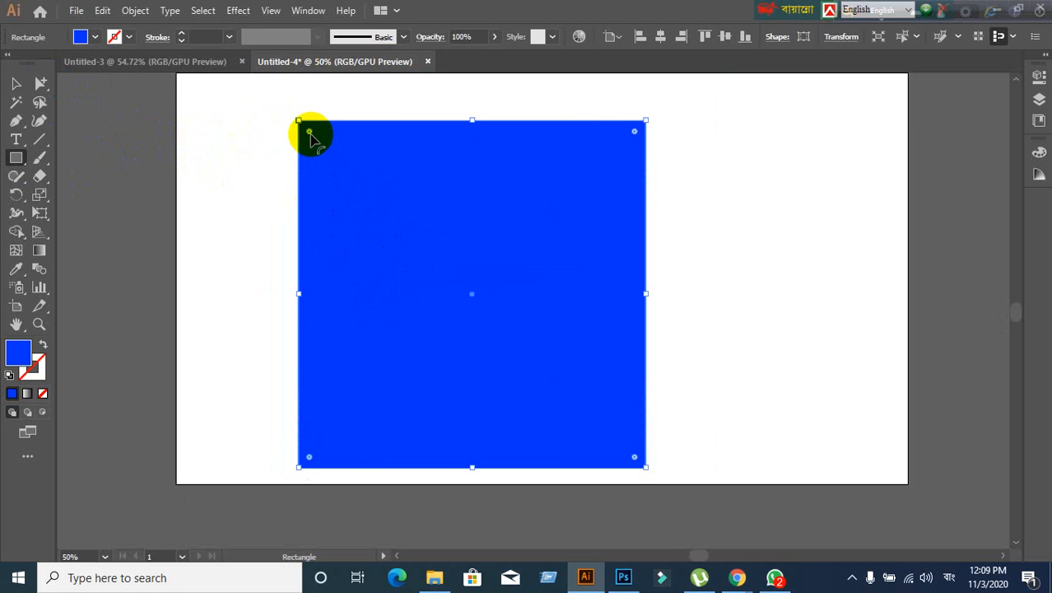
{"action": "left_click_drag", "start_coordinate": [310, 132], "coordinate": [361, 195]}
{"action": "key", "text": "ctrl+z"}
{"action": "key", "text": "ctrl+z"}
{"action": "left_click_drag", "start_coordinate": [310, 132], "coordinate": [405, 245]}
{"action": "key", "text": "ctrl+z"}
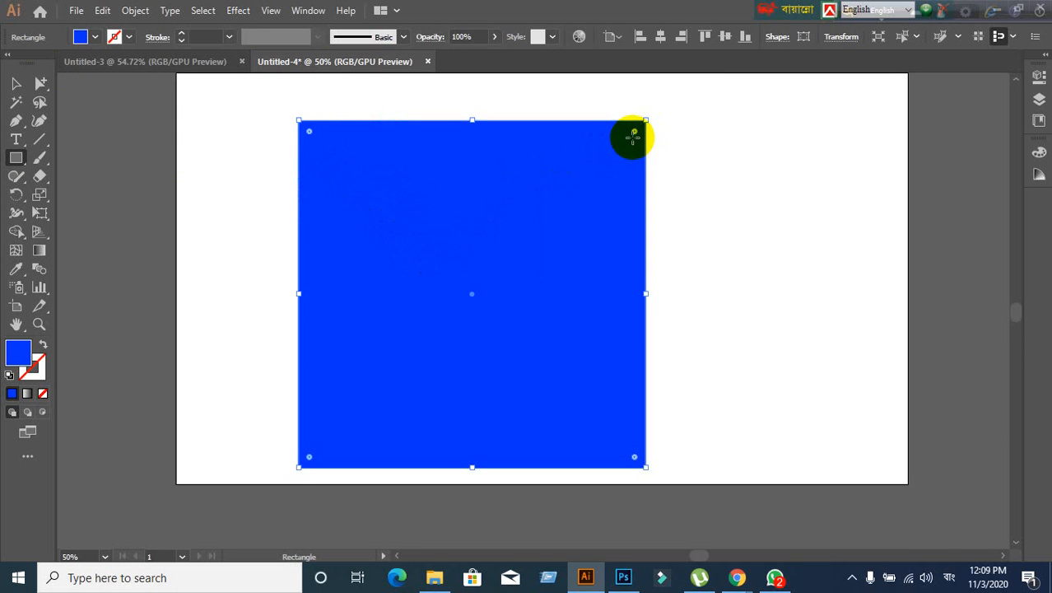
{"action": "left_click_drag", "start_coordinate": [636, 131], "coordinate": [543, 239]}
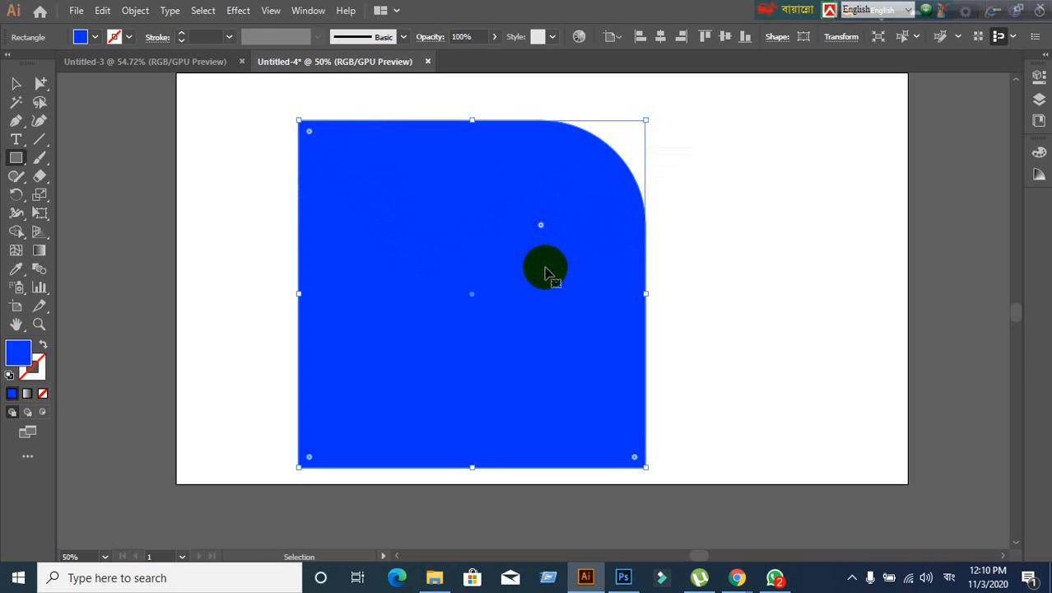
{"action": "key", "text": "ctrl+z"}
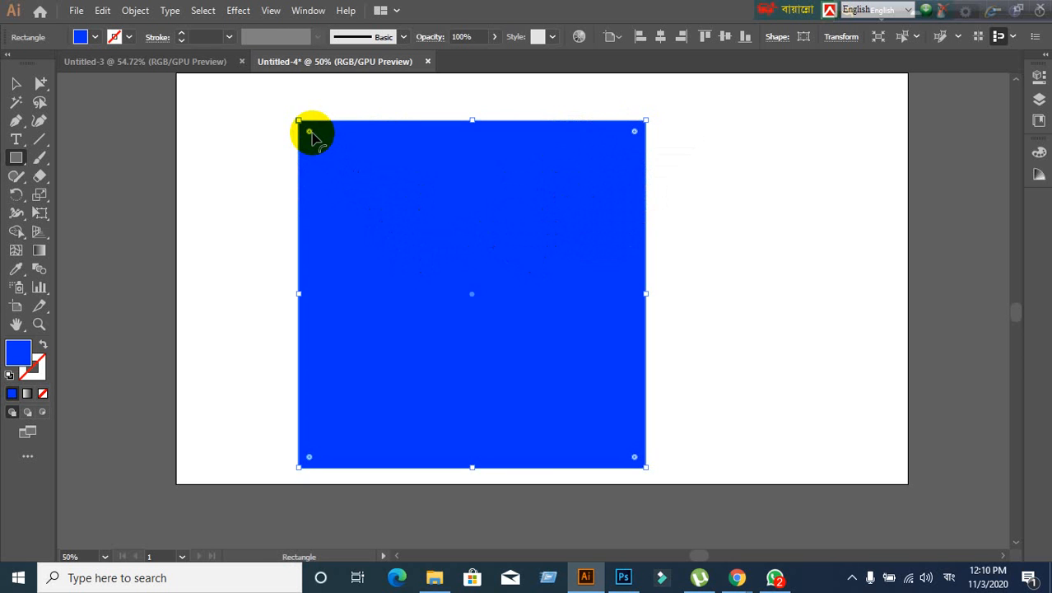
{"action": "left_click_drag", "start_coordinate": [309, 134], "coordinate": [379, 215]}
{"action": "key", "text": "ctrl+z"}
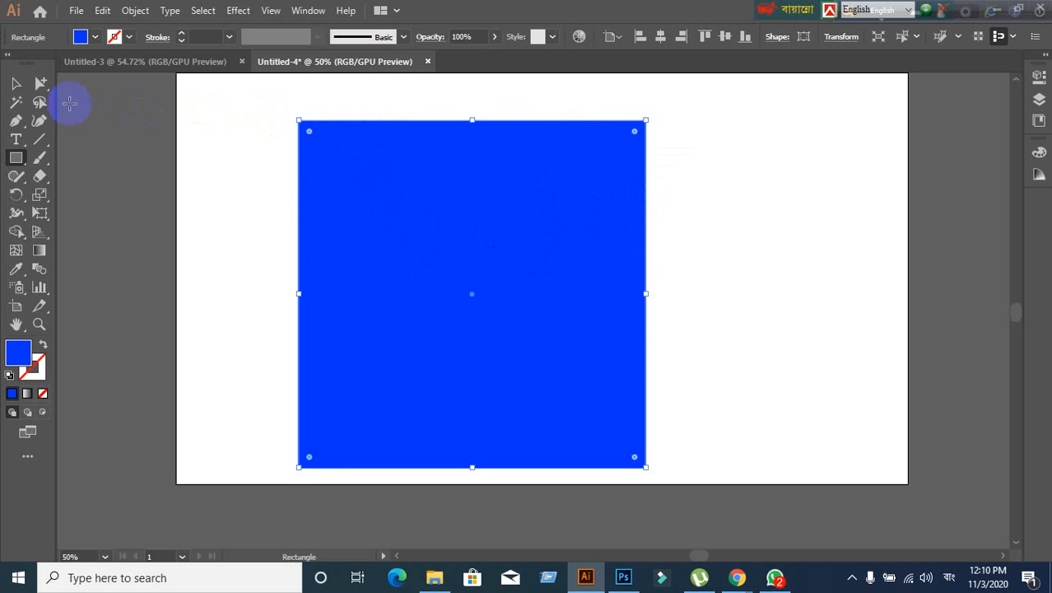
{"action": "left_click", "coordinate": [15, 84]}
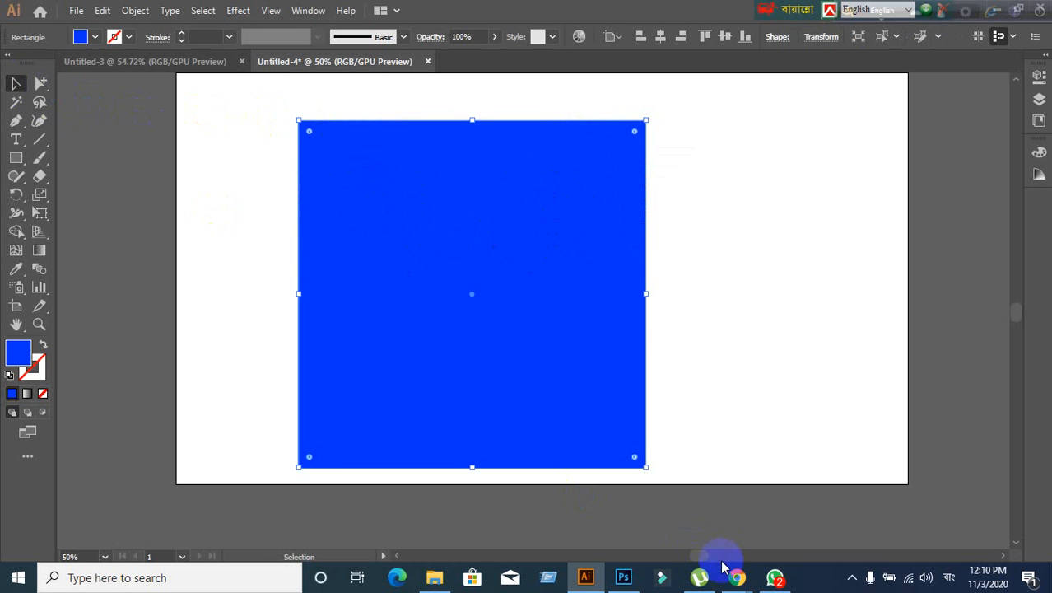
{"action": "mouse_move", "coordinate": [737, 581]}
{"action": "left_click", "coordinate": [663, 536]}
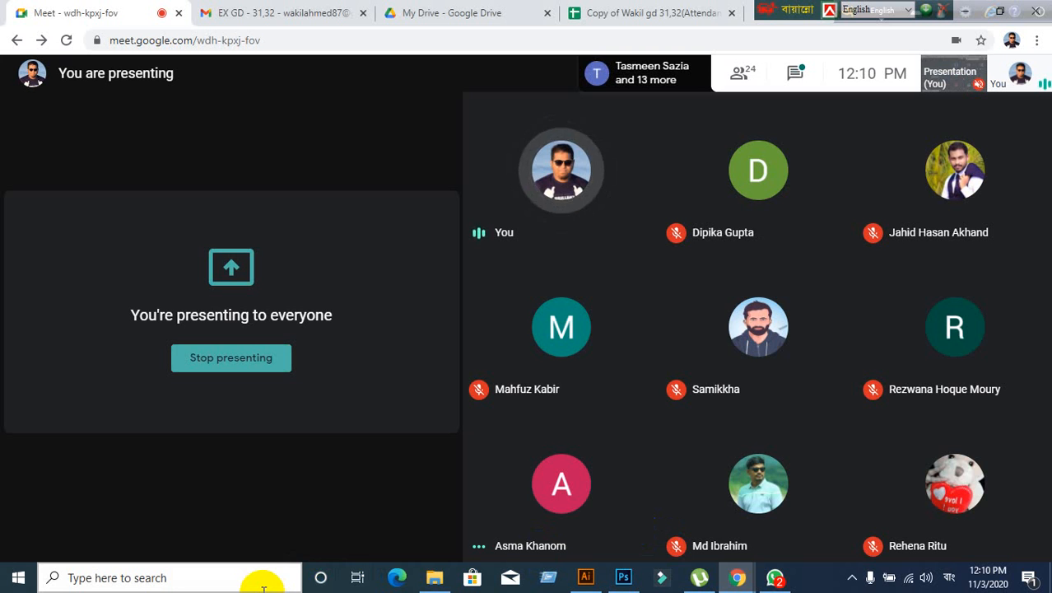
{"action": "mouse_move", "coordinate": [508, 536]}
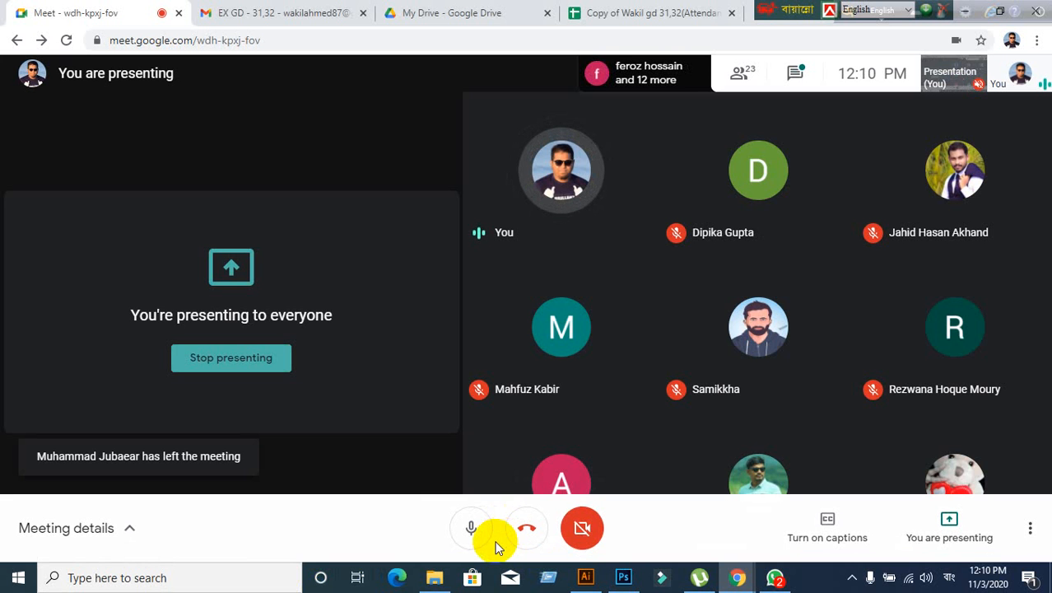
{"action": "left_click", "coordinate": [586, 577]}
{"action": "left_click", "coordinate": [241, 185]}
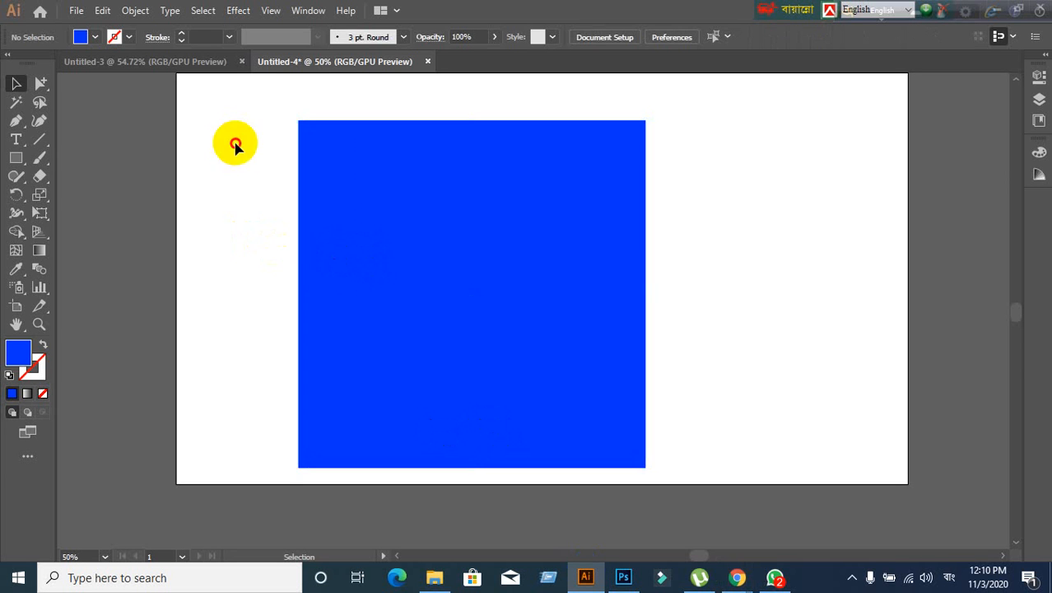
{"action": "left_click", "coordinate": [385, 320]}
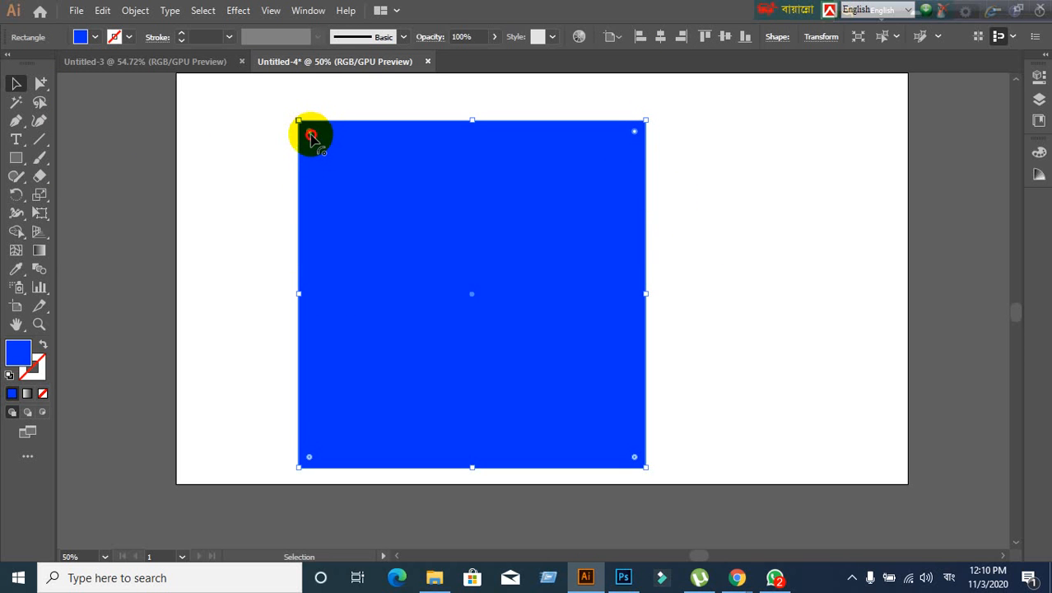
{"action": "left_click_drag", "start_coordinate": [311, 136], "coordinate": [437, 280]}
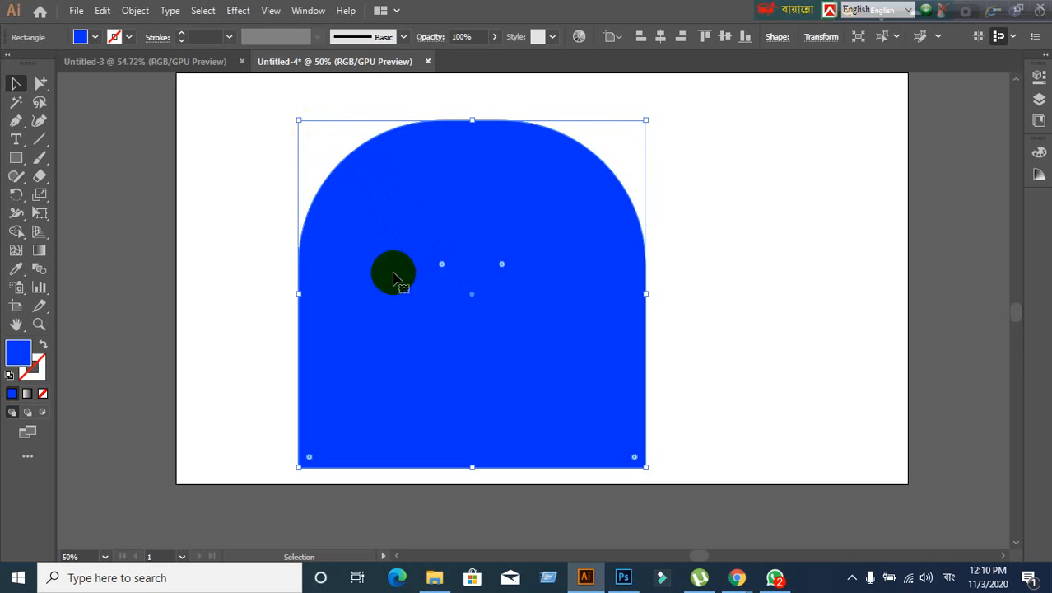
{"action": "key", "text": "ctrl+alt"}
{"action": "key", "text": "ctrl+z"}
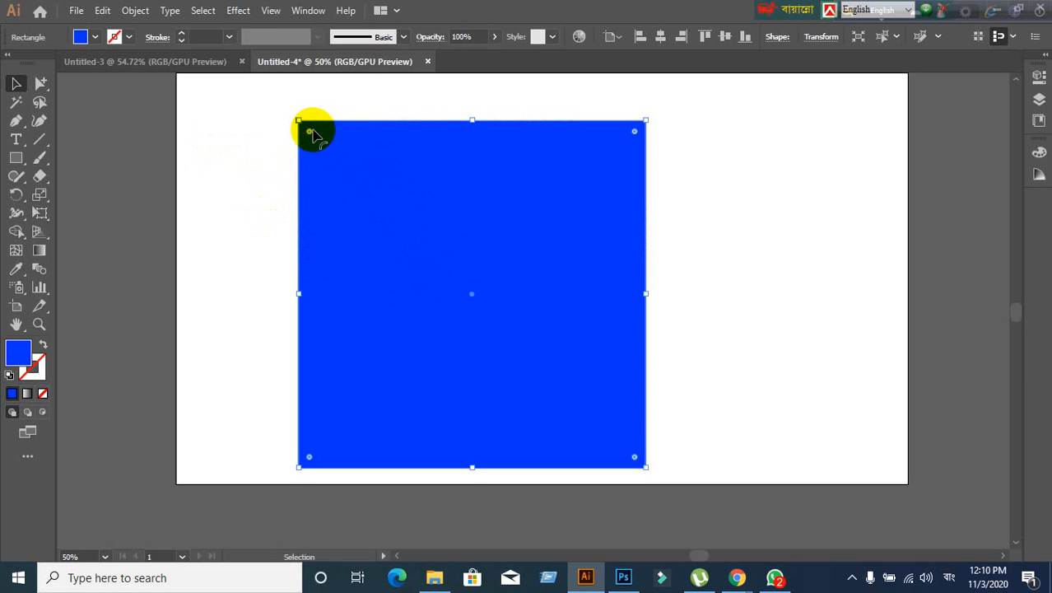
- Check the Google Meet call, then bring the Illustrator blue-square document back to front
{"action": "left_click", "coordinate": [735, 587]}
{"action": "left_click", "coordinate": [645, 525]}
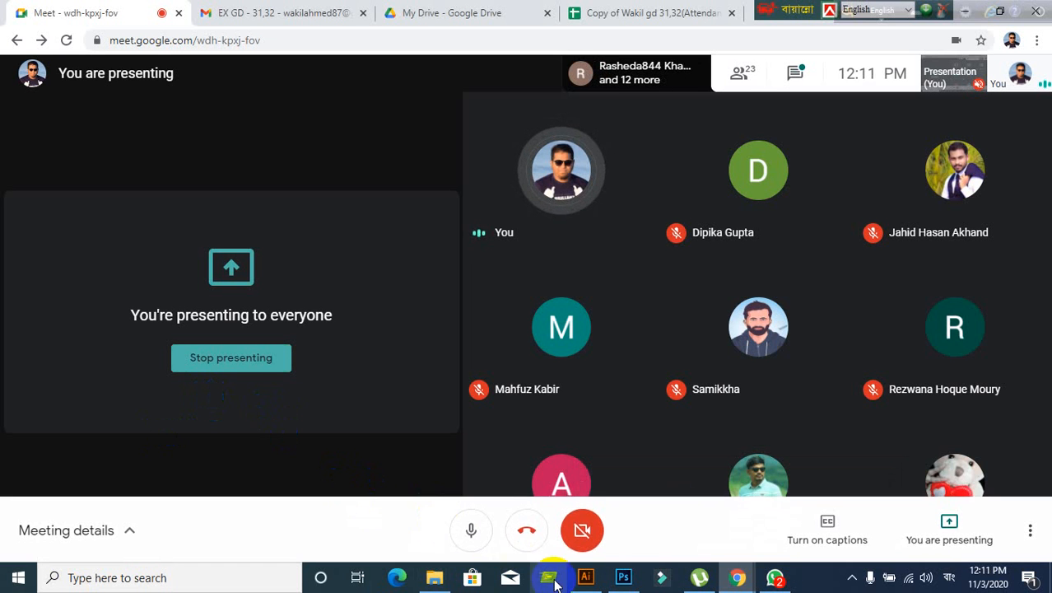
{"action": "left_click", "coordinate": [586, 577]}
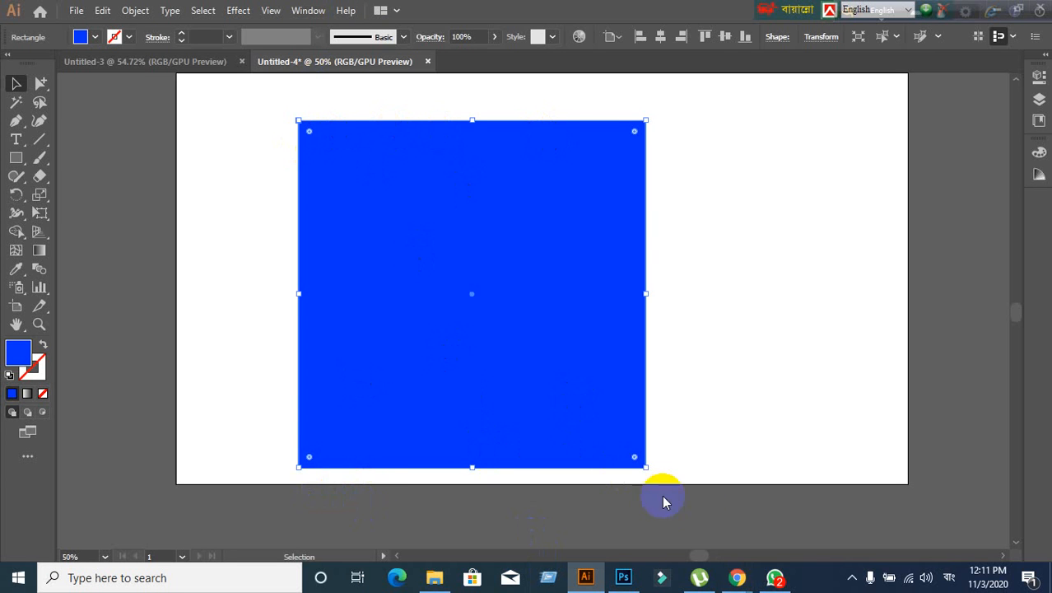
{"action": "mouse_move", "coordinate": [737, 574]}
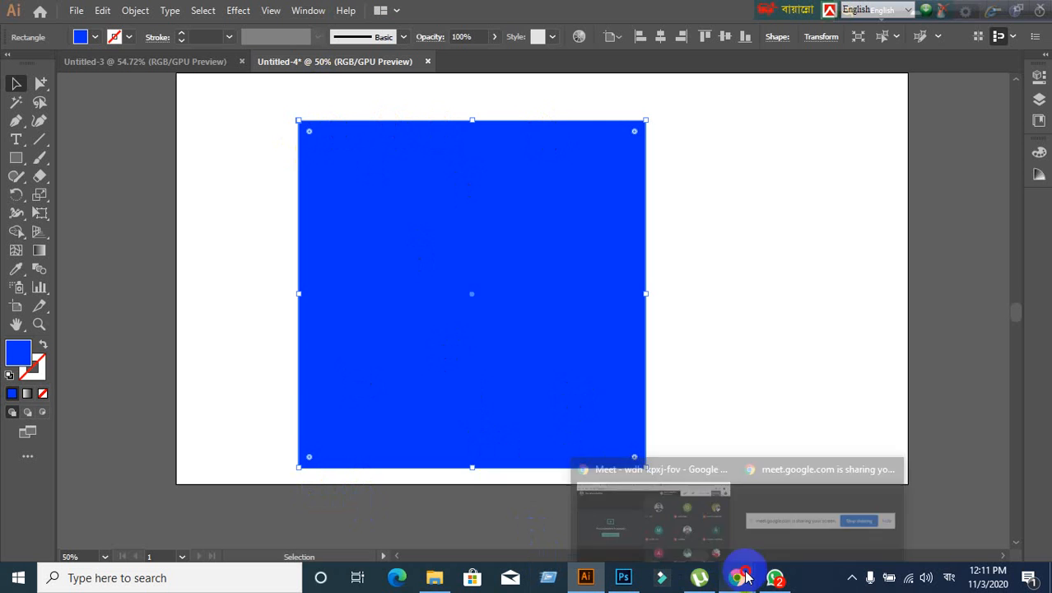
{"action": "left_click", "coordinate": [658, 513]}
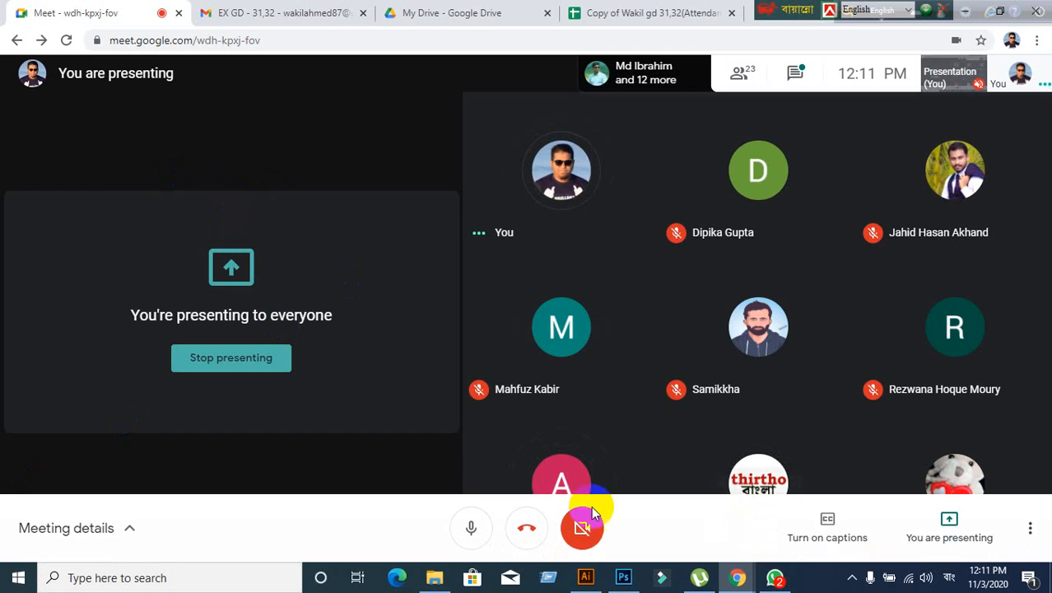
{"action": "left_click", "coordinate": [586, 578]}
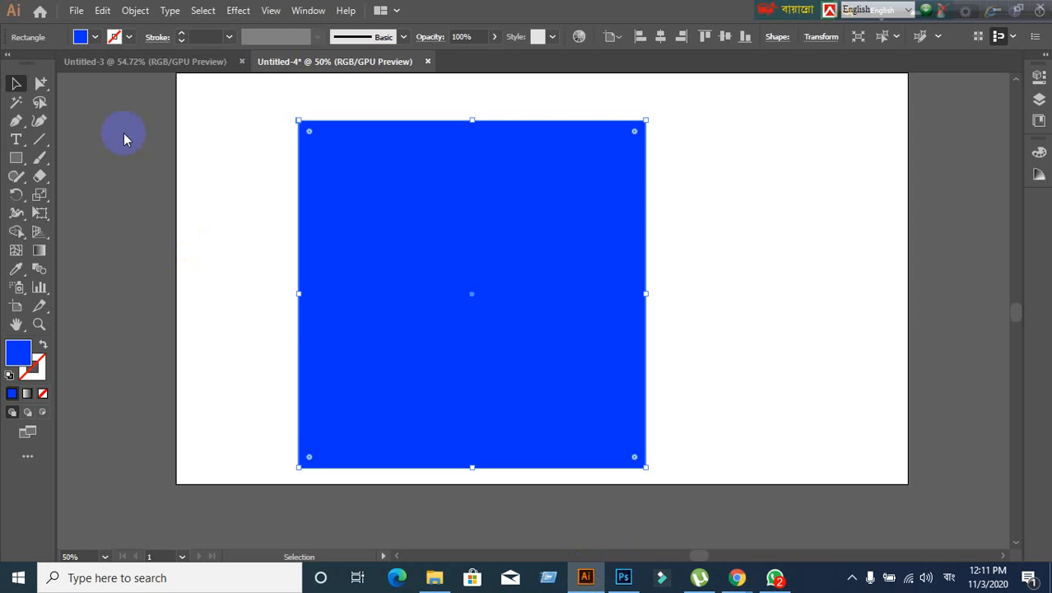
{"action": "left_click", "coordinate": [220, 147]}
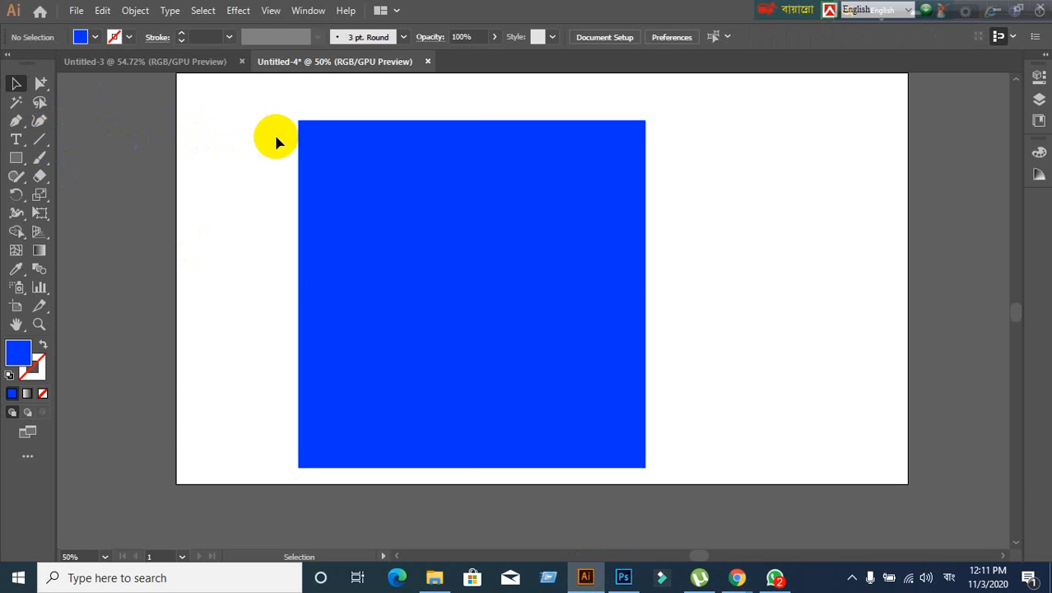
{"action": "left_click_drag", "start_coordinate": [272, 100], "coordinate": [578, 348]}
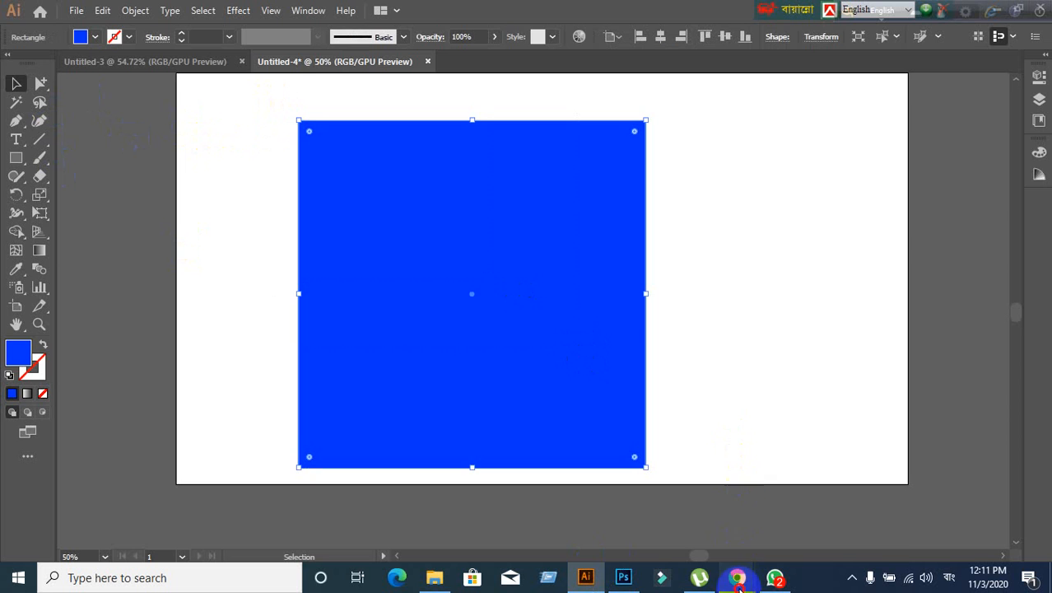
{"action": "mouse_move", "coordinate": [737, 578]}
{"action": "left_click", "coordinate": [631, 505]}
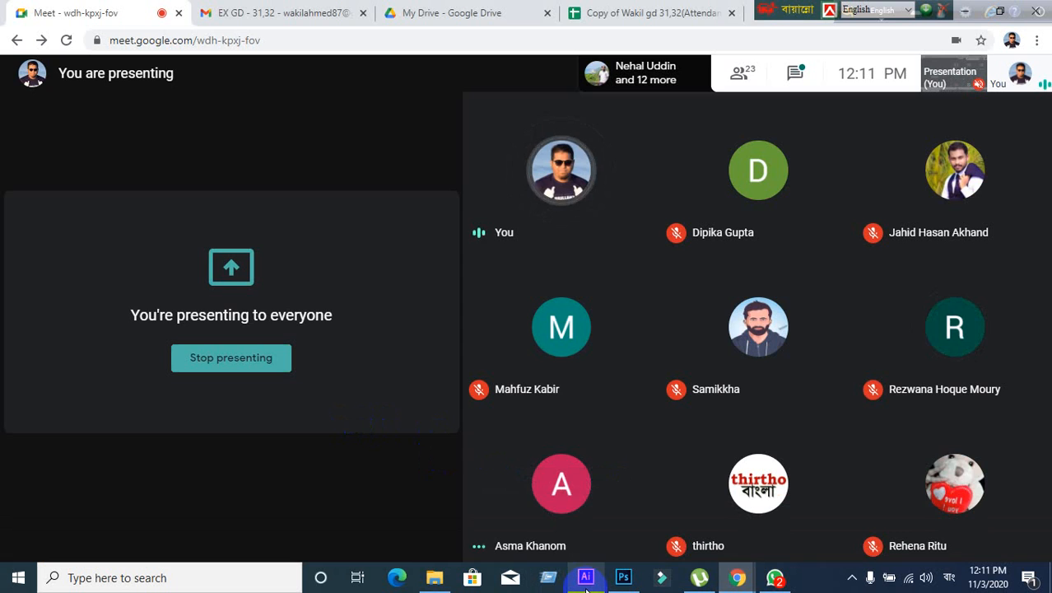
{"action": "mouse_move", "coordinate": [586, 577]}
{"action": "left_click", "coordinate": [562, 559]}
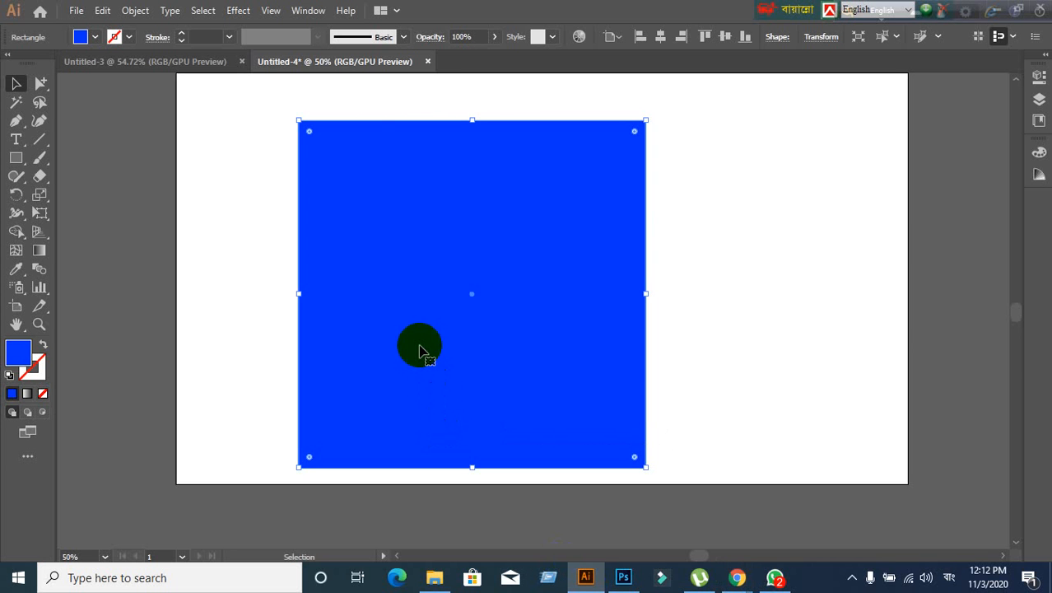
{"action": "scroll", "coordinate": [355, 145], "scroll_direction": "up", "scroll_amount": 1, "text": "alt"}
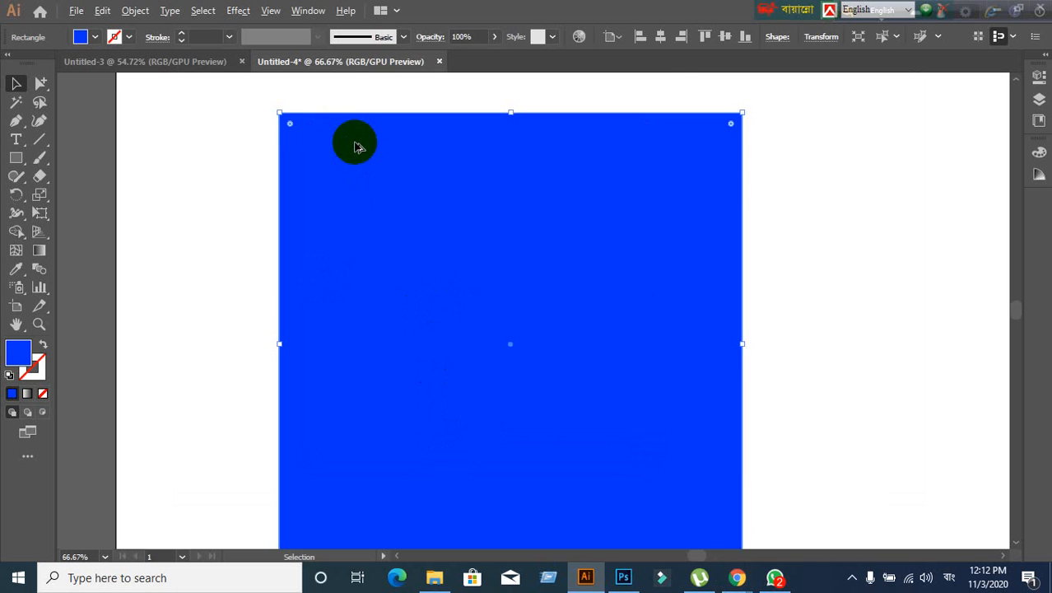
{"action": "scroll", "coordinate": [353, 143], "scroll_direction": "down", "scroll_amount": 1, "text": "alt"}
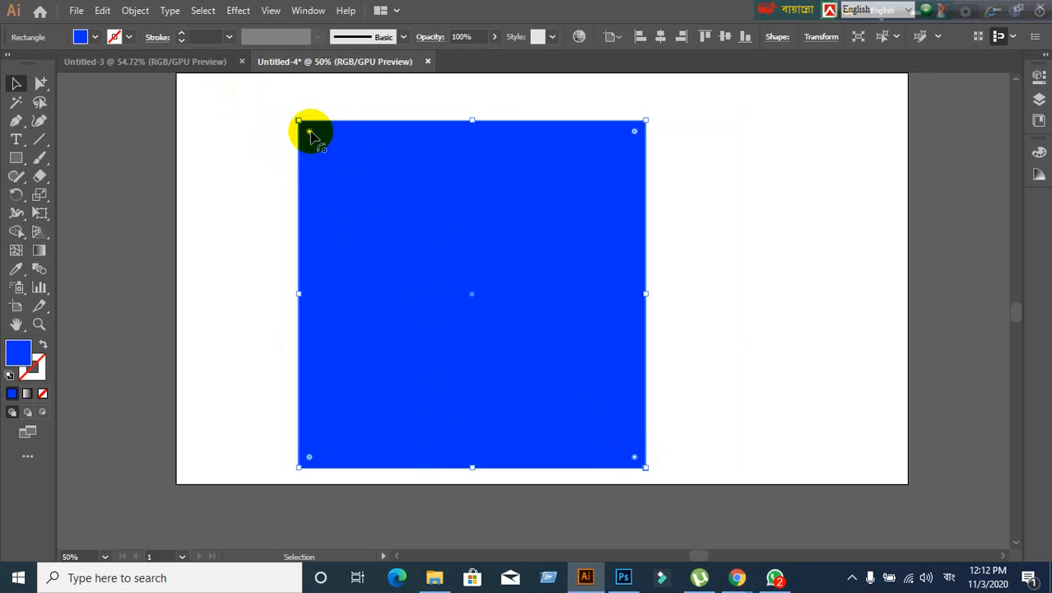
{"action": "left_click_drag", "start_coordinate": [311, 130], "coordinate": [418, 334]}
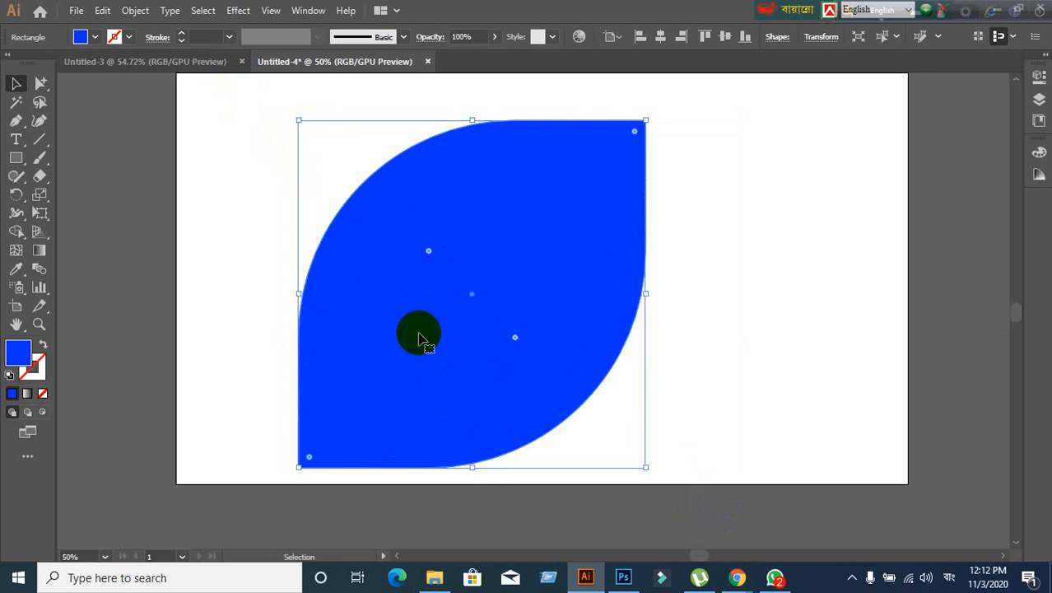
{"action": "left_click", "coordinate": [181, 170]}
{"action": "key", "text": "ctrl+z"}
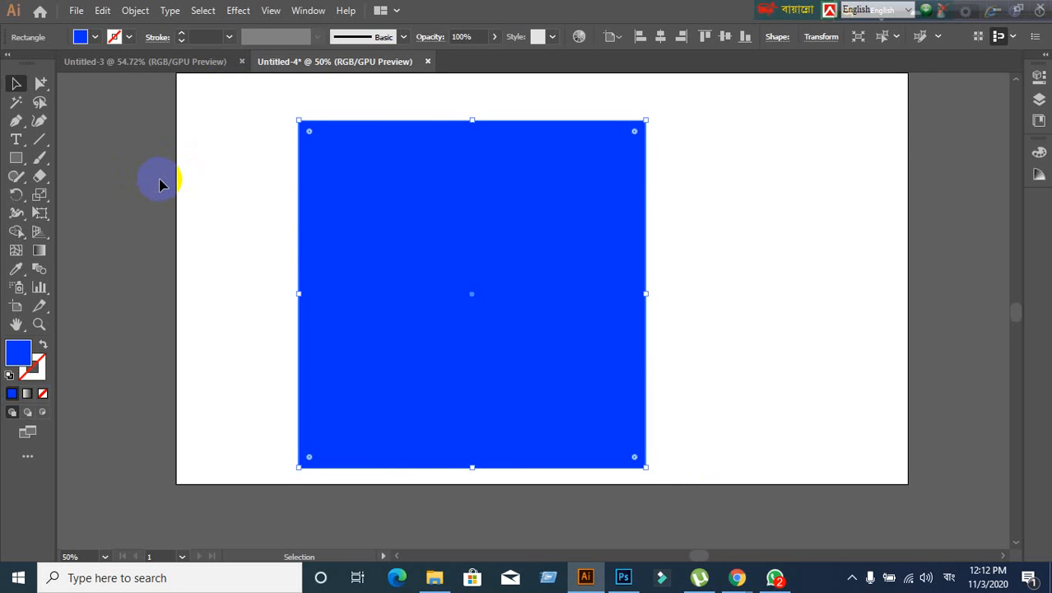
{"action": "left_click", "coordinate": [199, 163]}
{"action": "left_click", "coordinate": [341, 181]}
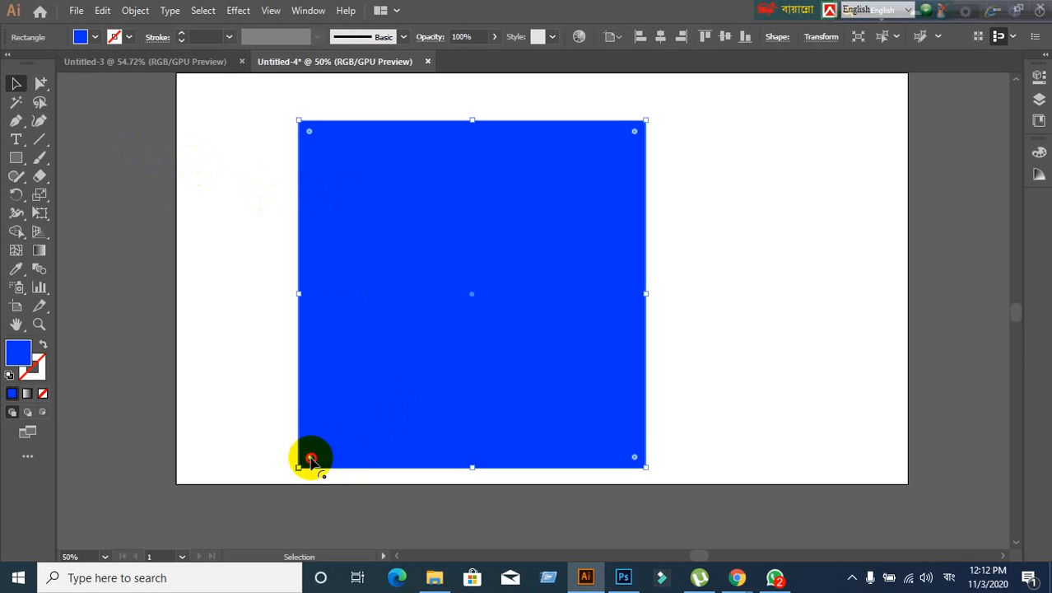
{"action": "left_click_drag", "start_coordinate": [311, 458], "coordinate": [406, 361]}
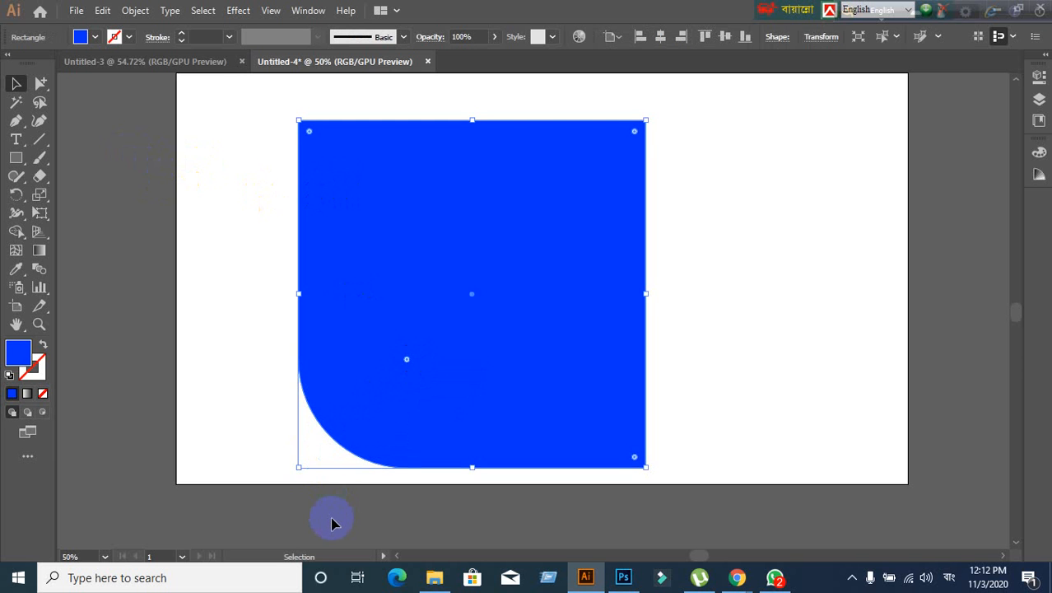
{"action": "left_click", "coordinate": [331, 524]}
{"action": "key", "text": "ctrl+z"}
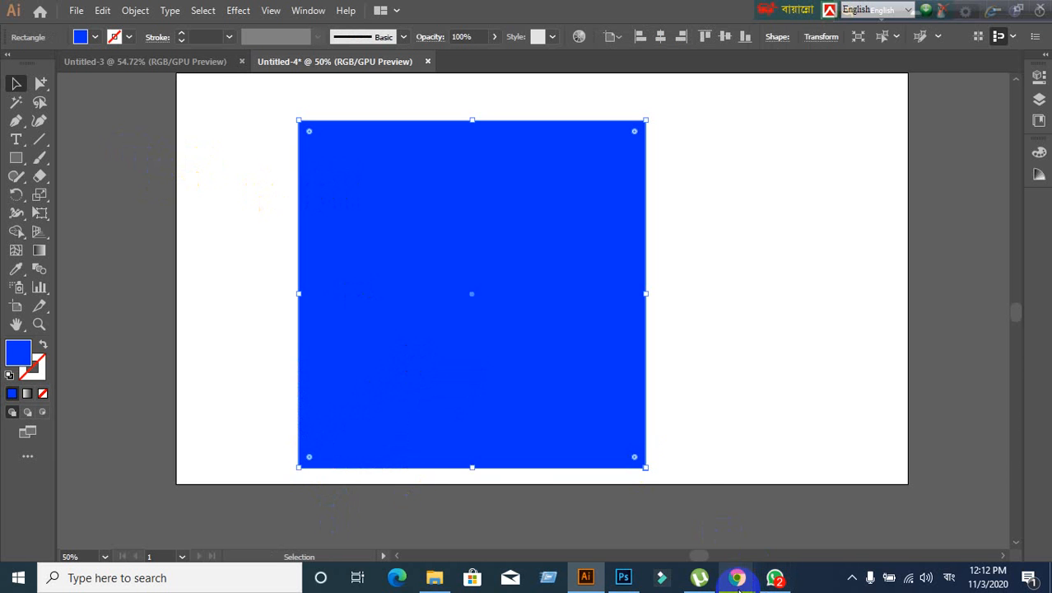
- View the Google Meet call, then switch back to the Illustrator document with the blue square
{"action": "mouse_move", "coordinate": [739, 587]}
{"action": "left_click", "coordinate": [653, 517]}
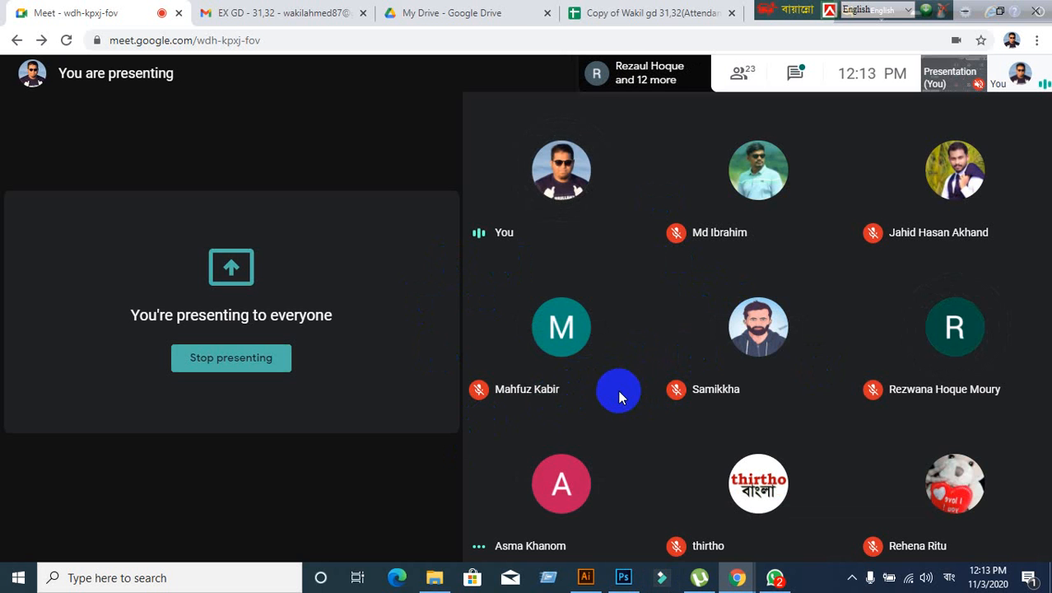
{"action": "mouse_move", "coordinate": [580, 582]}
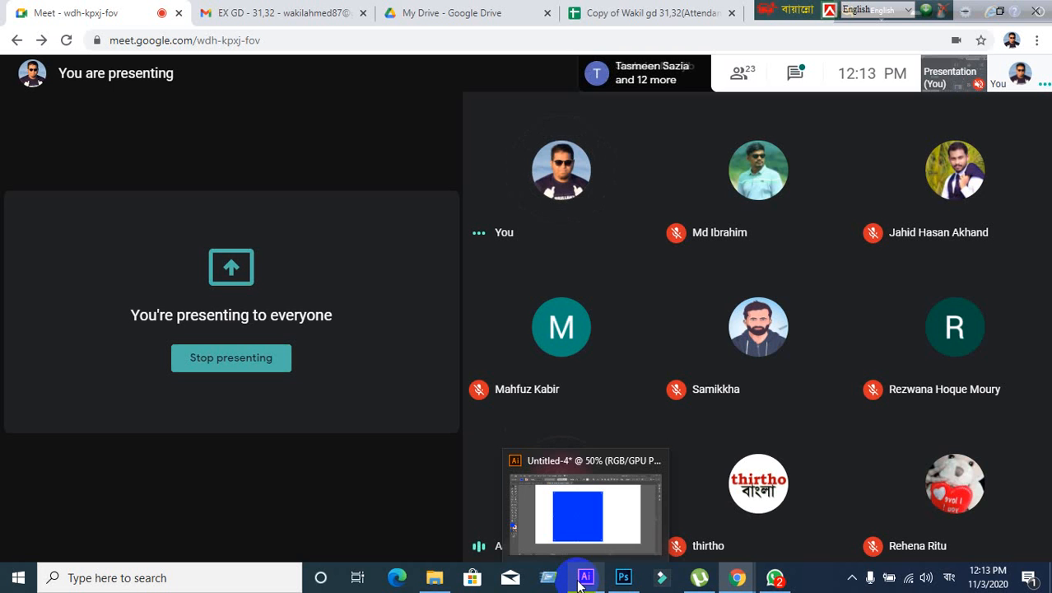
{"action": "left_click", "coordinate": [583, 578]}
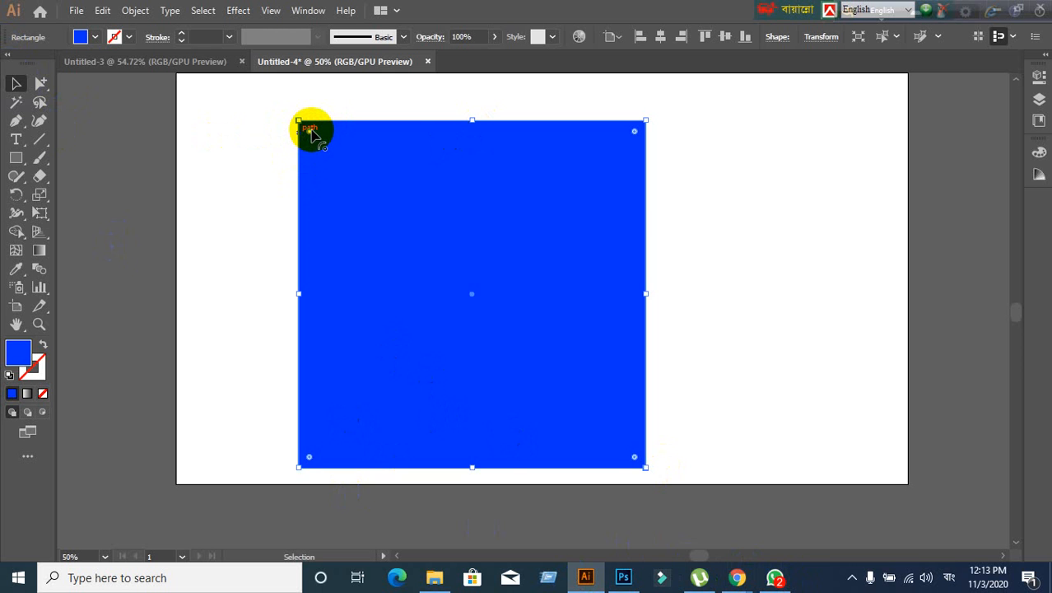
{"action": "left_click_drag", "start_coordinate": [312, 131], "coordinate": [449, 271]}
{"action": "key", "text": "ctrl+z"}
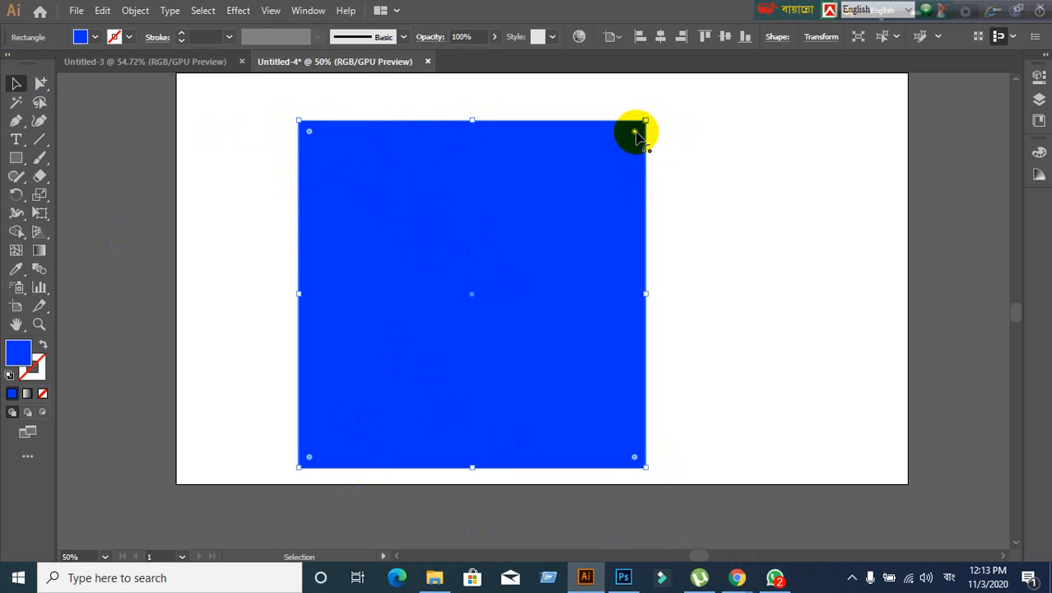
{"action": "left_click_drag", "start_coordinate": [634, 132], "coordinate": [531, 249]}
{"action": "key", "text": "ctrl+z"}
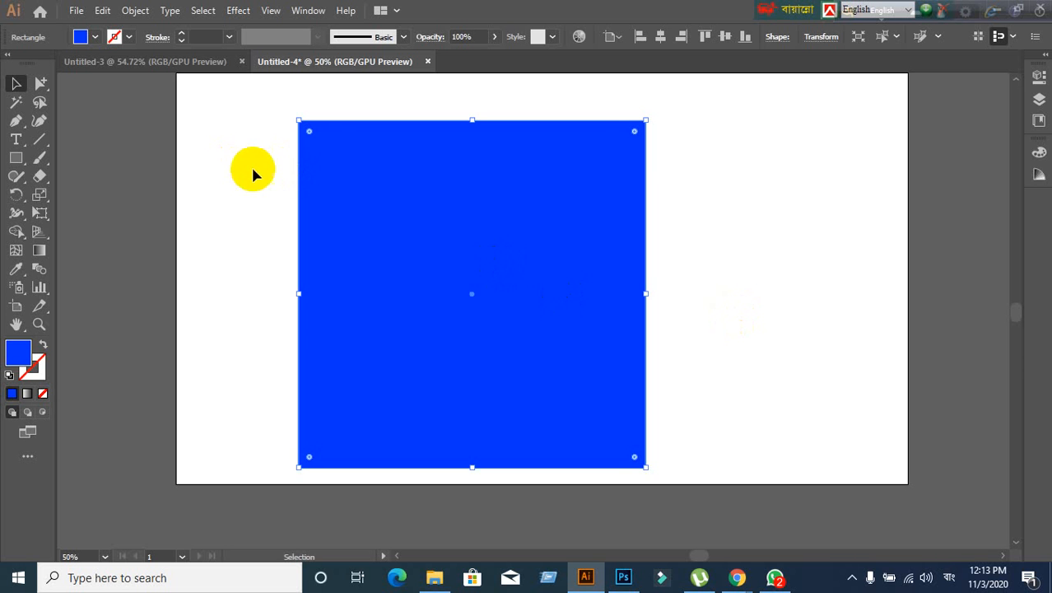
{"action": "left_click_drag", "start_coordinate": [310, 132], "coordinate": [428, 250]}
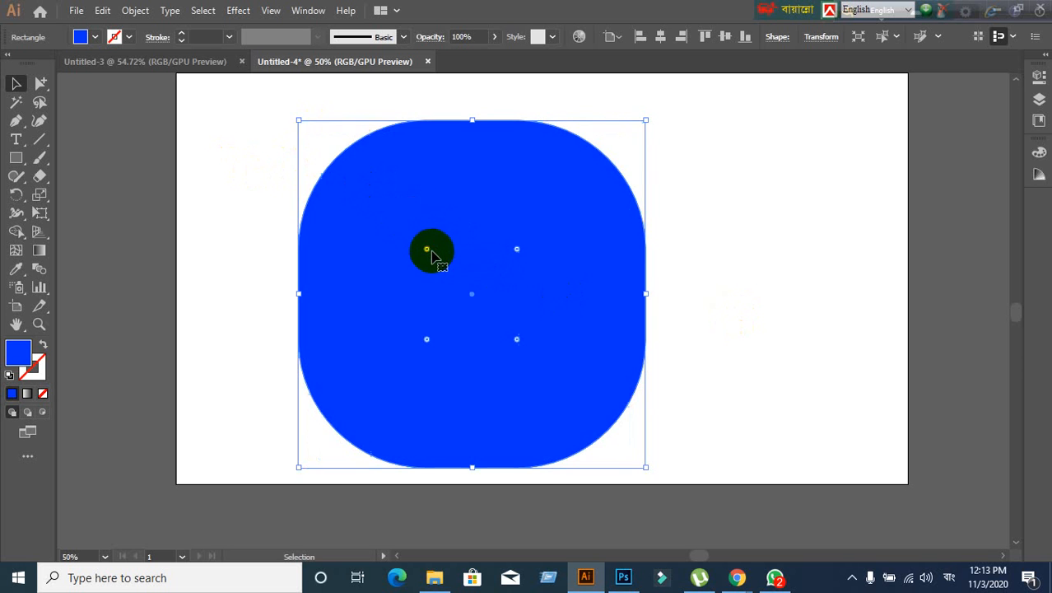
{"action": "key", "text": "ctrl+z"}
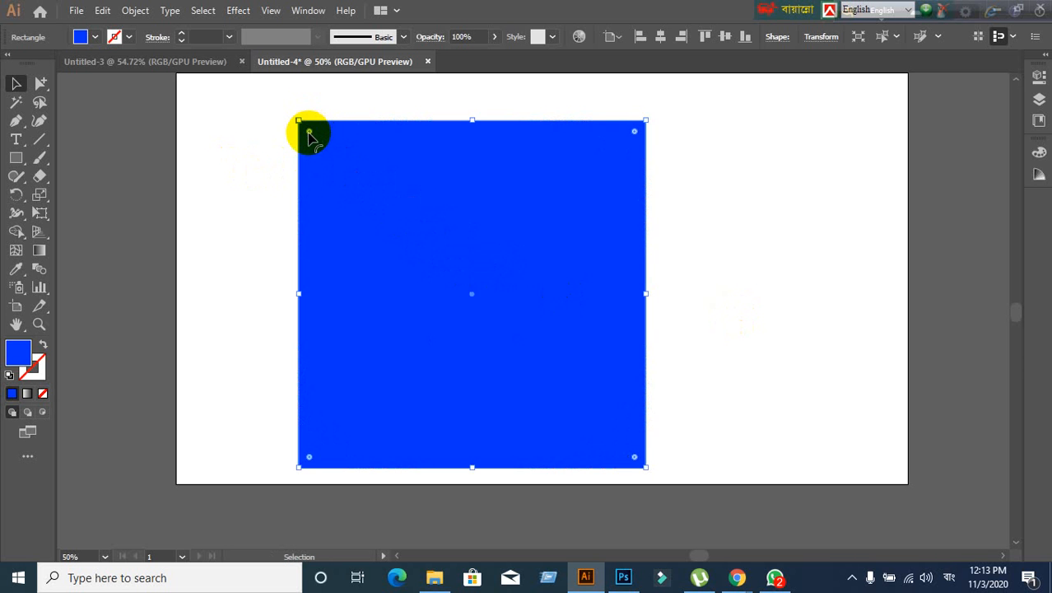
{"action": "left_click_drag", "start_coordinate": [309, 132], "coordinate": [459, 293]}
{"action": "key", "text": "ctrl+z"}
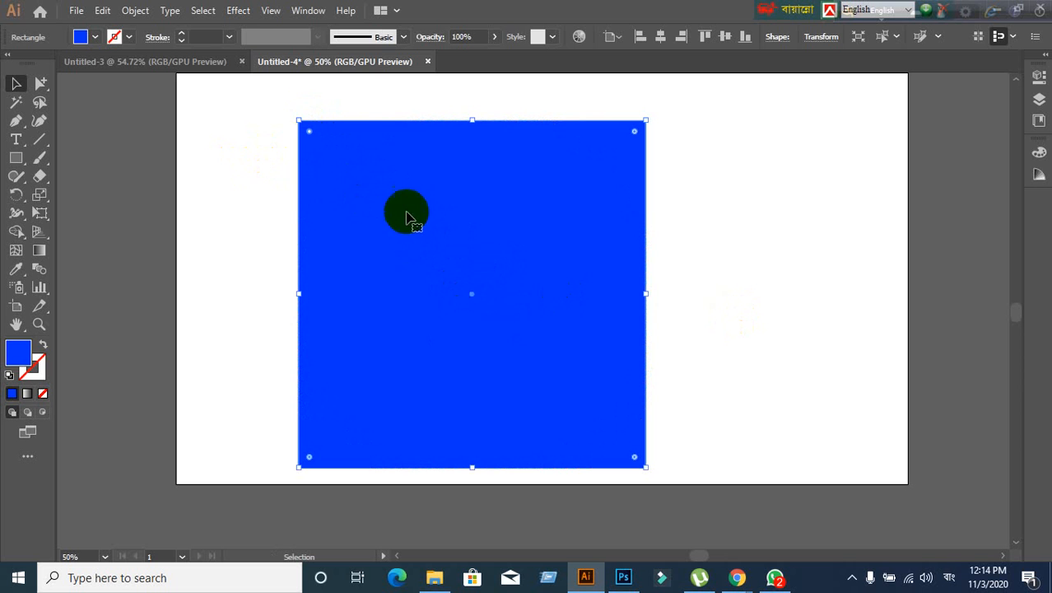
{"action": "left_click", "coordinate": [218, 234]}
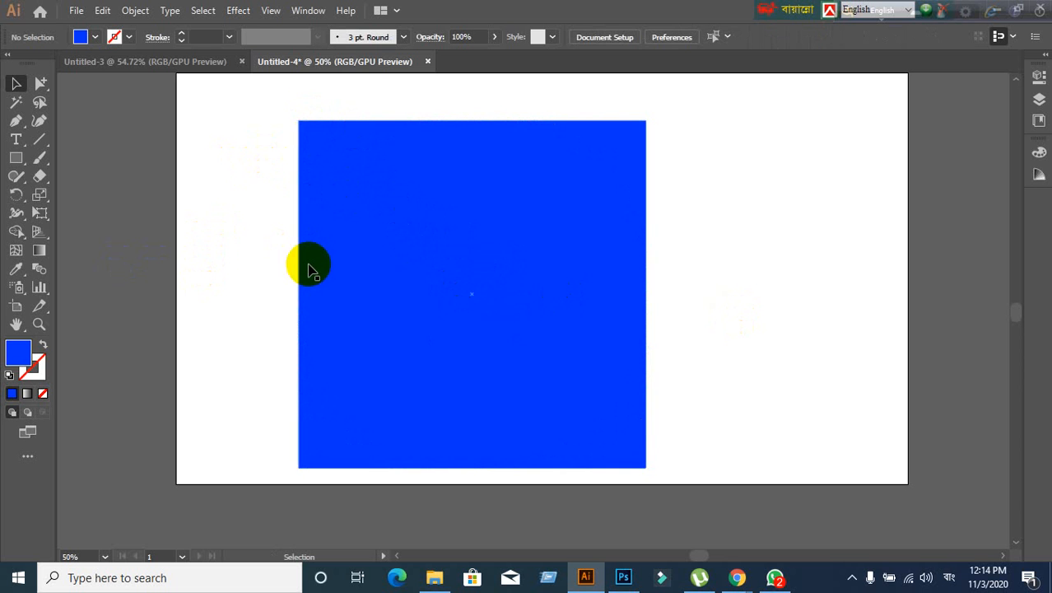
{"action": "left_click", "coordinate": [311, 229]}
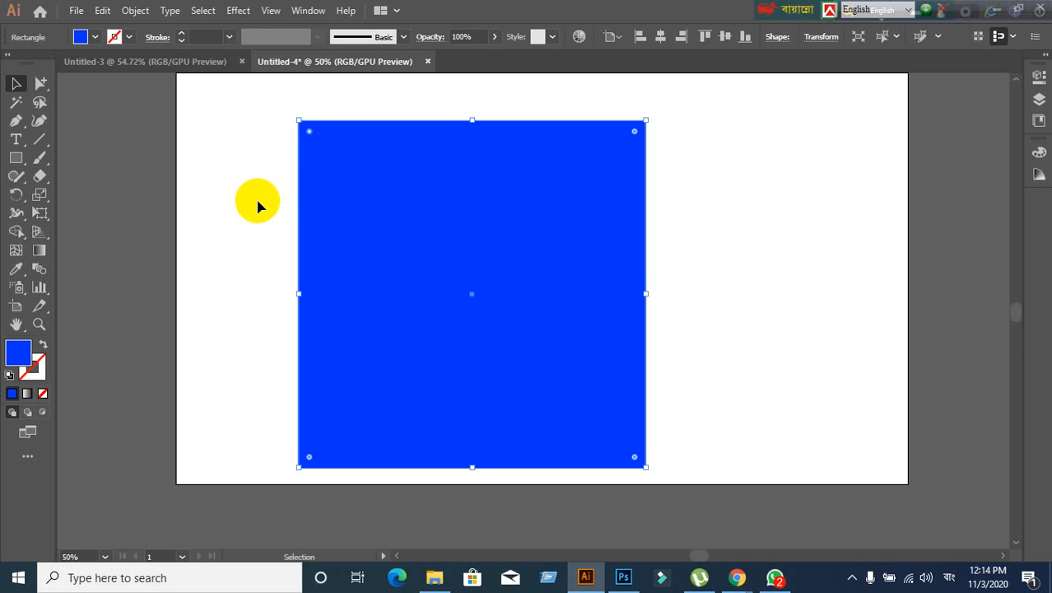
{"action": "left_click", "coordinate": [114, 238]}
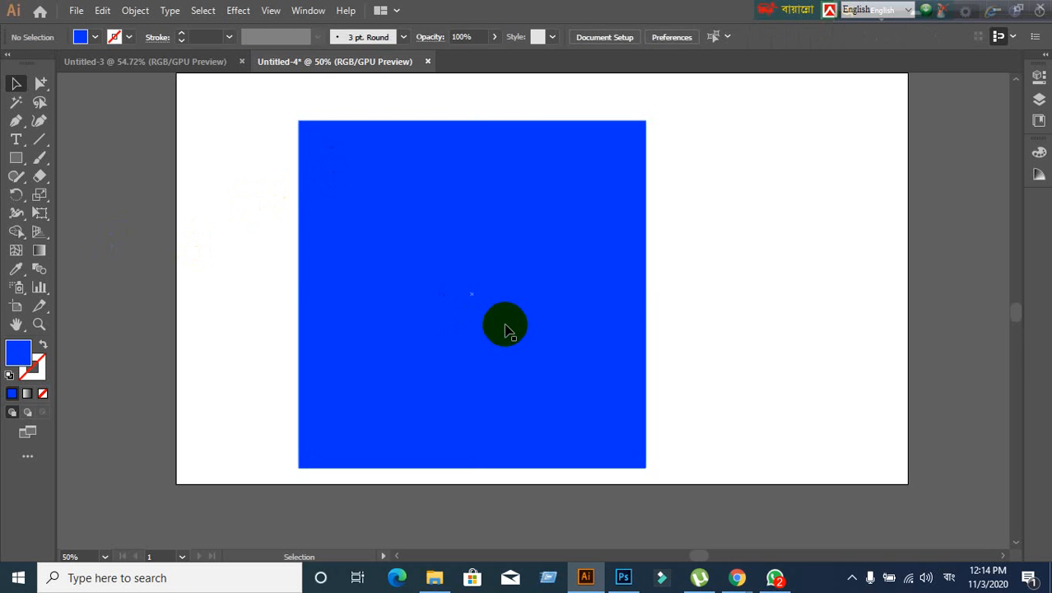
{"action": "left_click", "coordinate": [499, 324]}
{"action": "left_click", "coordinate": [351, 340]}
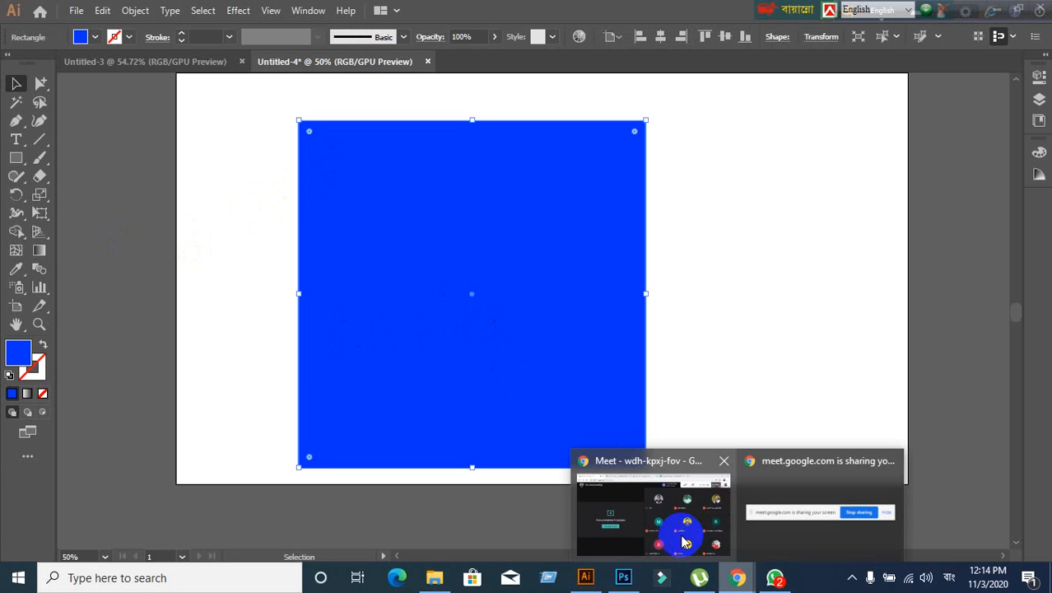
{"action": "left_click", "coordinate": [420, 319]}
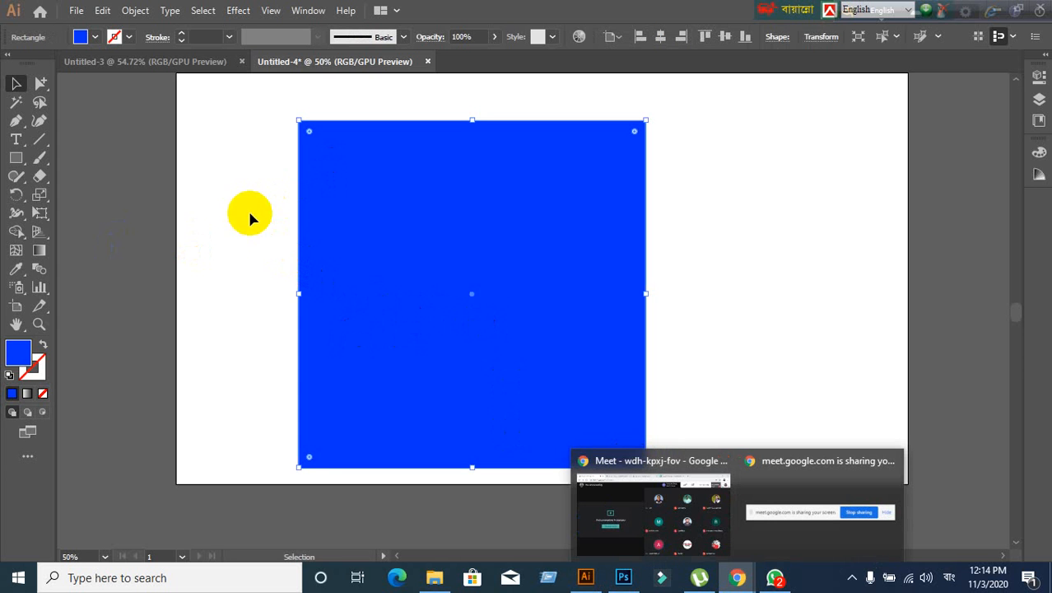
{"action": "left_click", "coordinate": [429, 245]}
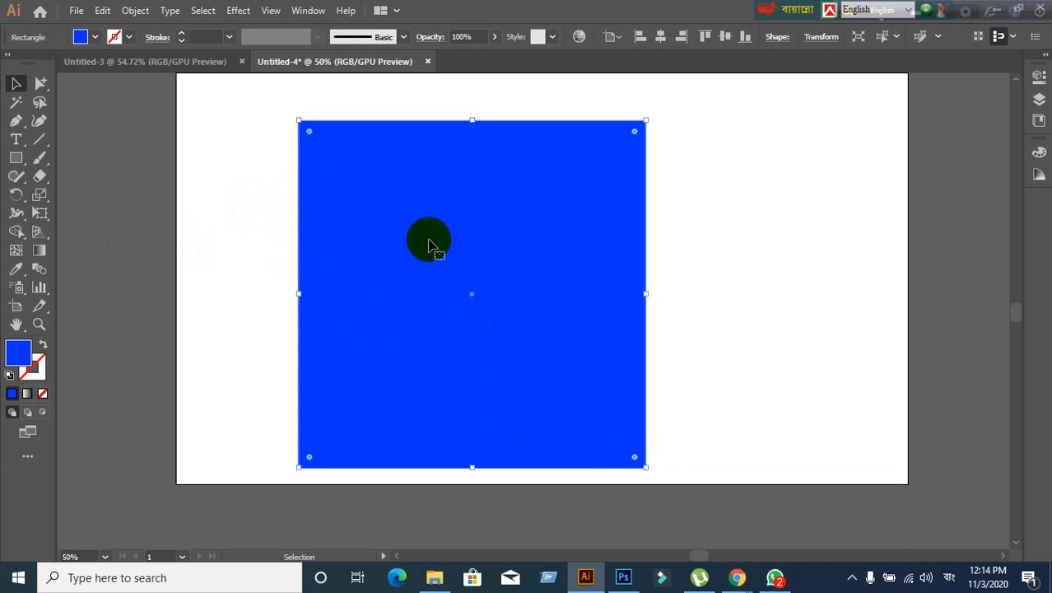
{"action": "left_click", "coordinate": [262, 239]}
{"action": "left_click", "coordinate": [366, 244]}
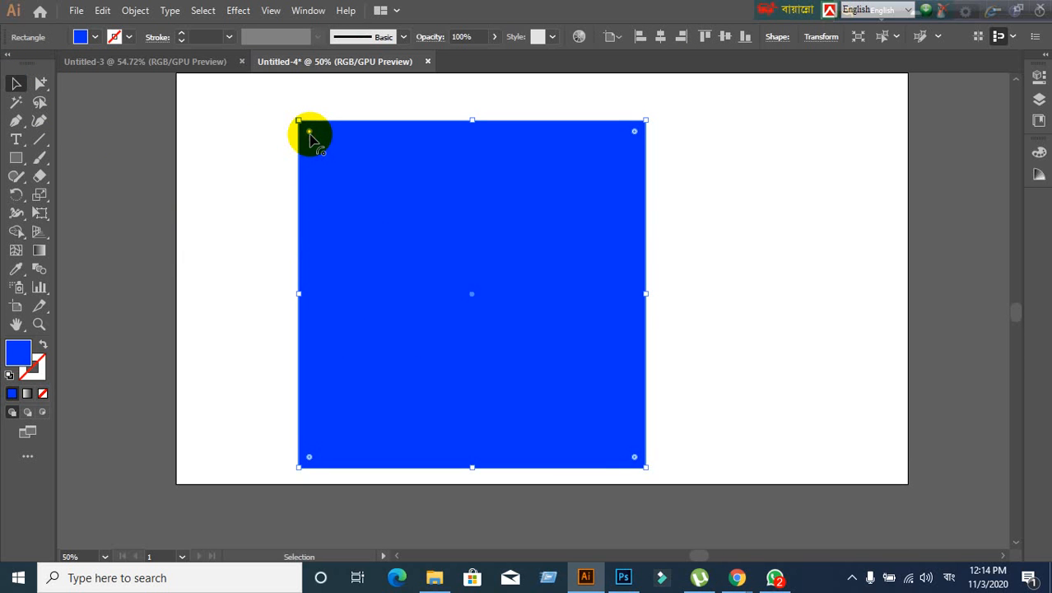
{"action": "left_click", "coordinate": [267, 224]}
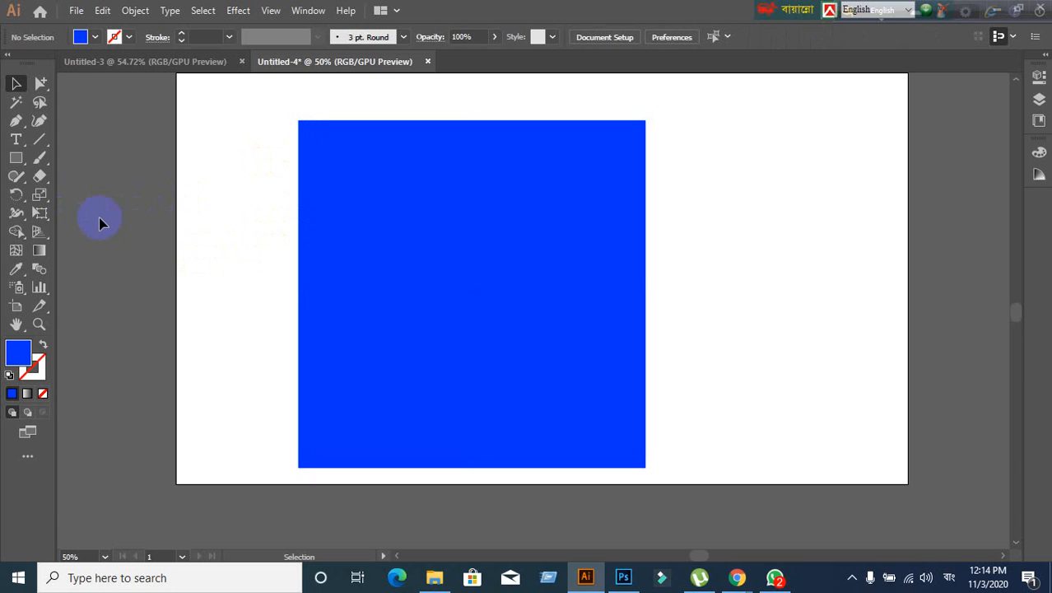
- Draw a second blue rectangle to the right of the large square
{"action": "left_click_drag", "start_coordinate": [13, 161], "coordinate": [78, 157]}
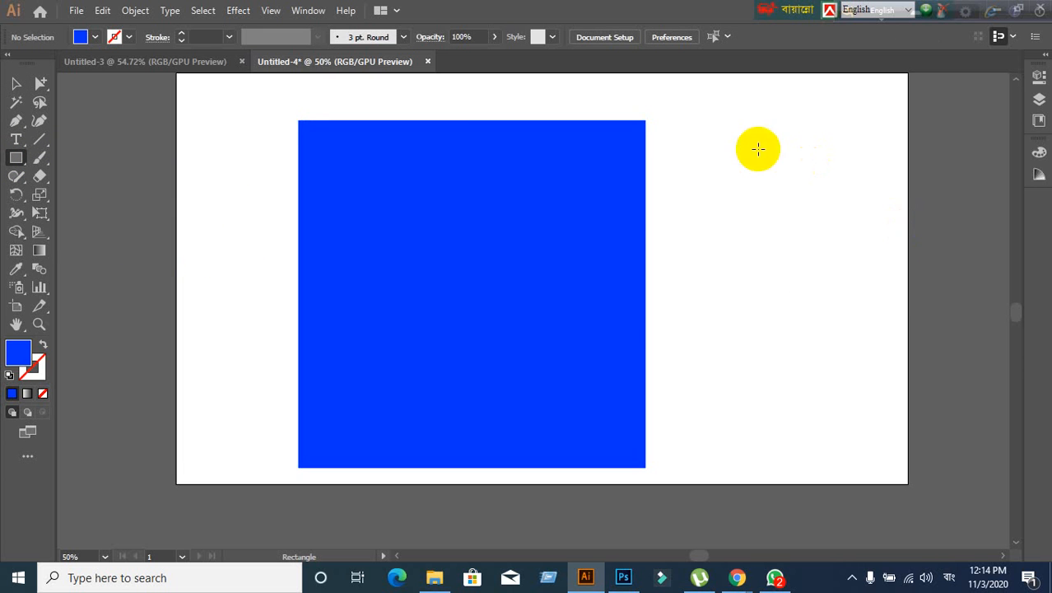
{"action": "left_click_drag", "start_coordinate": [726, 117], "coordinate": [968, 400]}
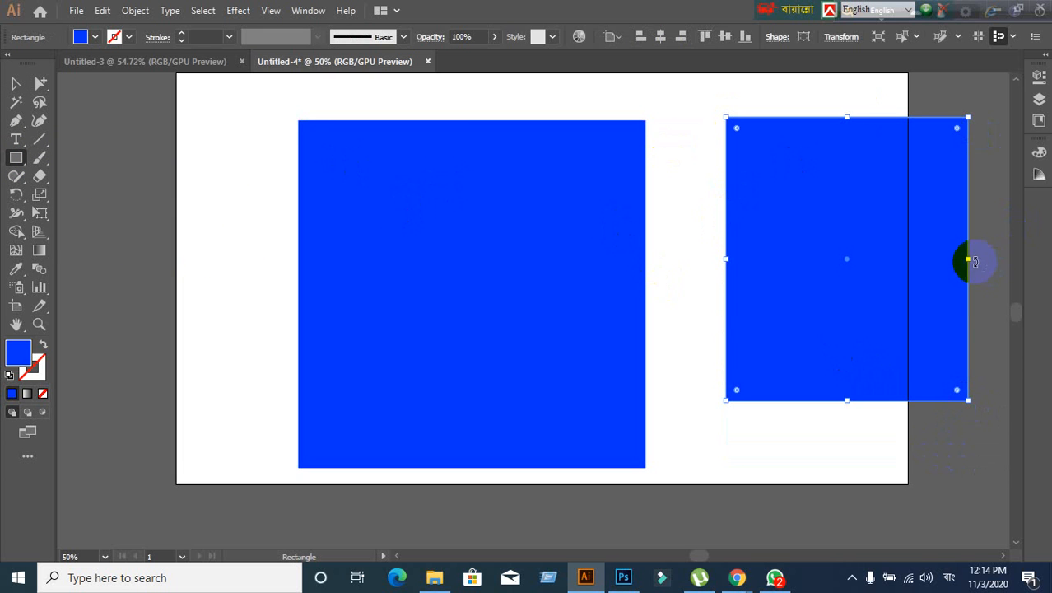
{"action": "left_click", "coordinate": [15, 85]}
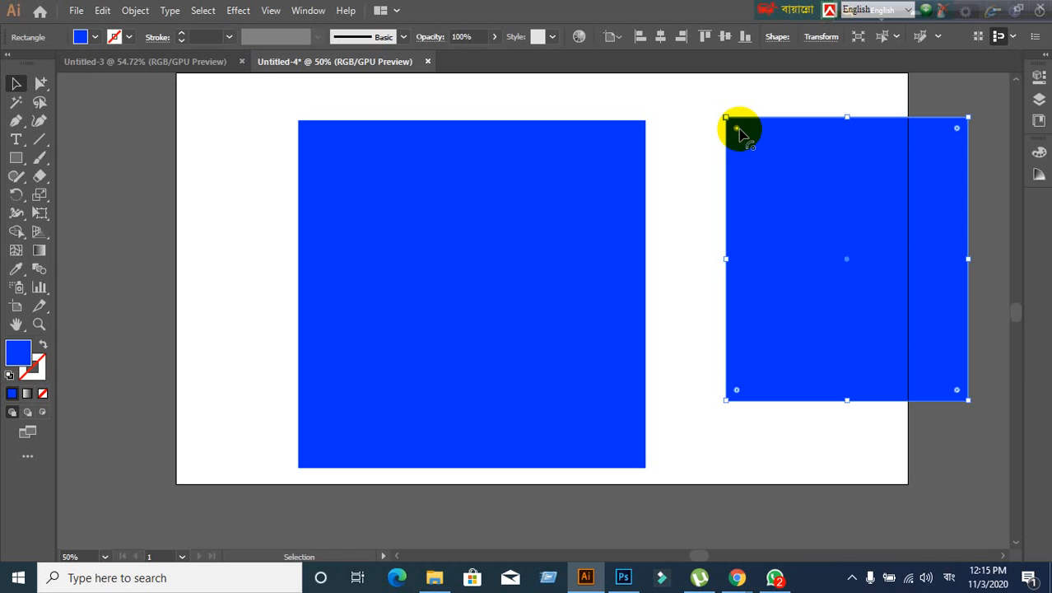
- Round the right square's top-left corner, then delete it and select the left square
{"action": "left_click_drag", "start_coordinate": [737, 129], "coordinate": [786, 178]}
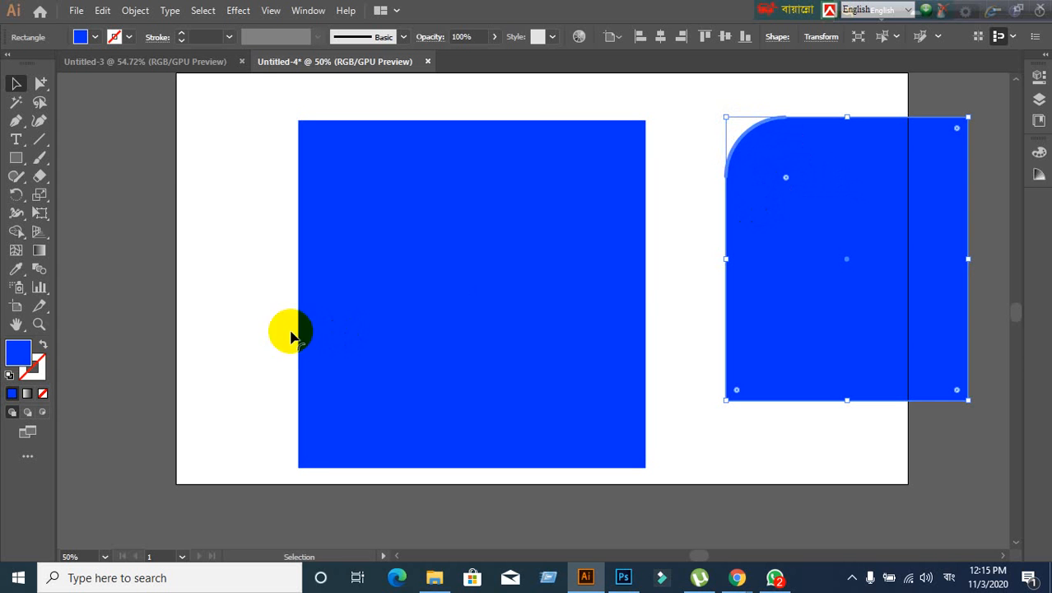
{"action": "left_click", "coordinate": [670, 270]}
{"action": "left_click", "coordinate": [747, 165]}
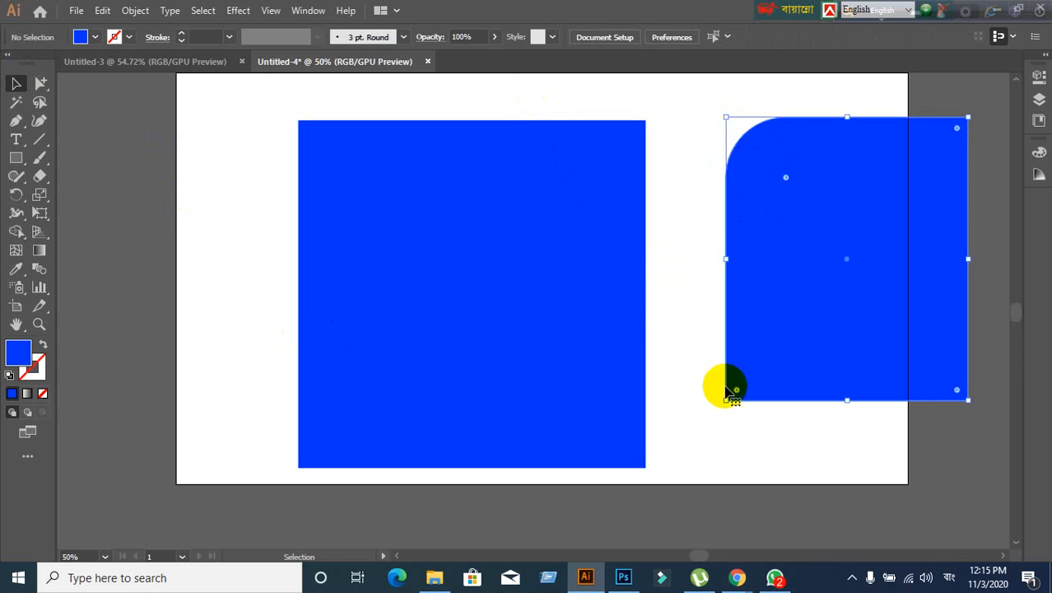
{"action": "key", "text": "Delete"}
{"action": "left_click", "coordinate": [519, 312]}
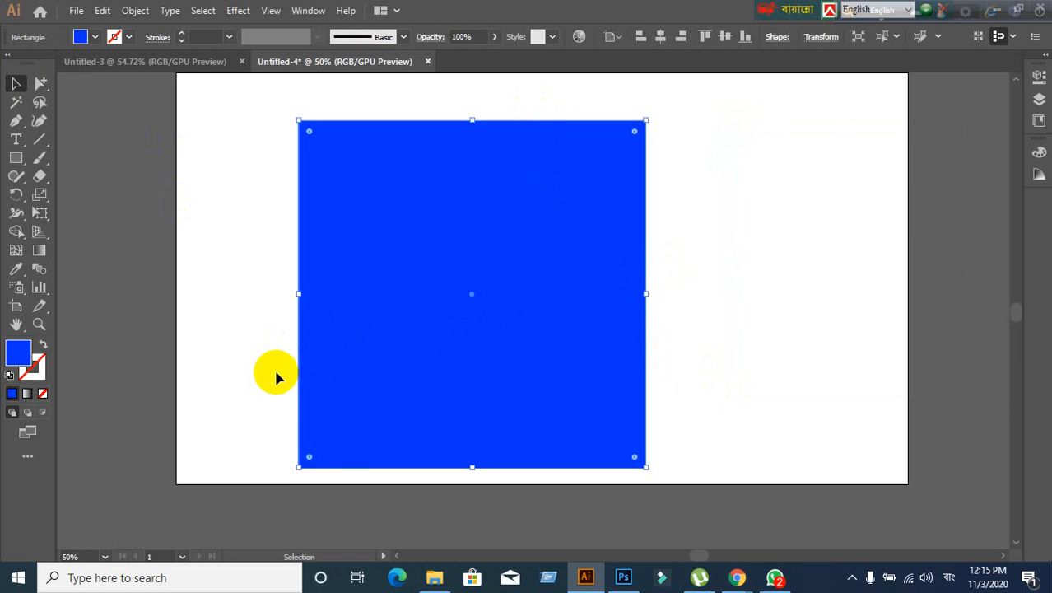
- Open the square's Transform properties, close them again, and browse the View menu
{"action": "double_click", "coordinate": [308, 131]}
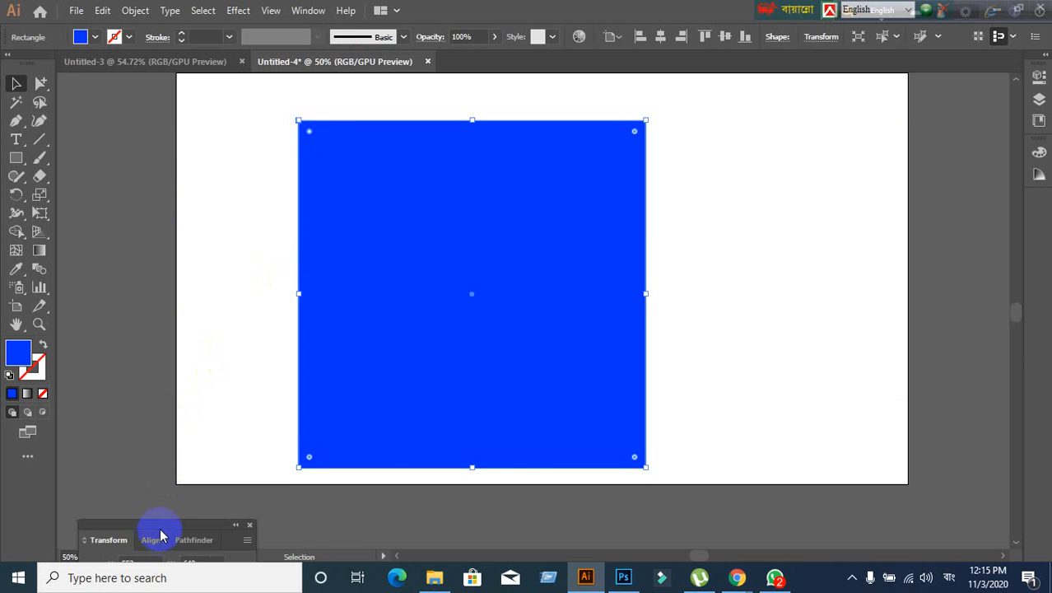
{"action": "left_click_drag", "start_coordinate": [162, 530], "coordinate": [869, 140]}
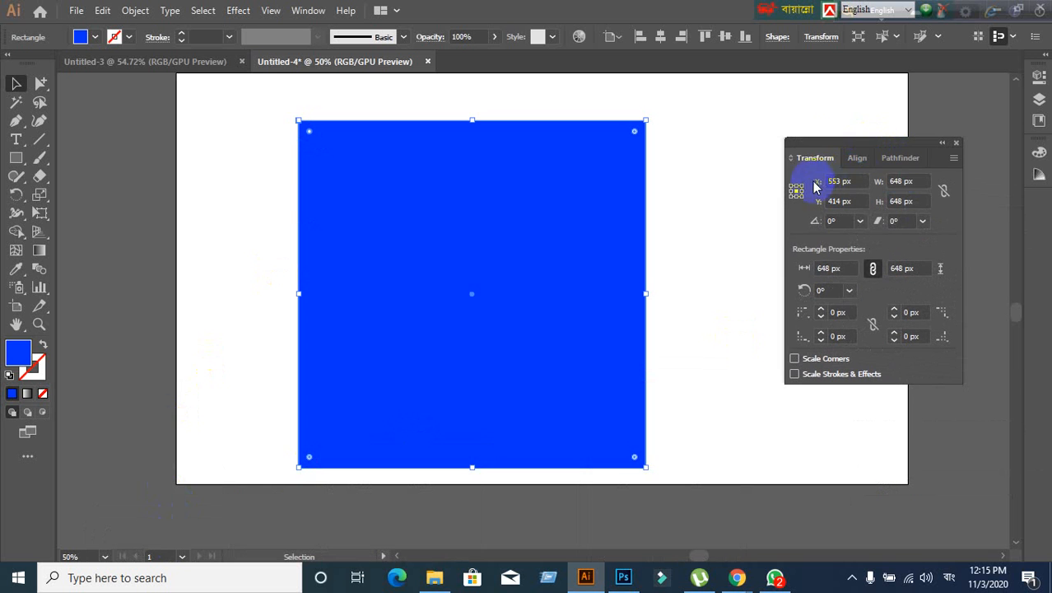
{"action": "left_click", "coordinate": [956, 144]}
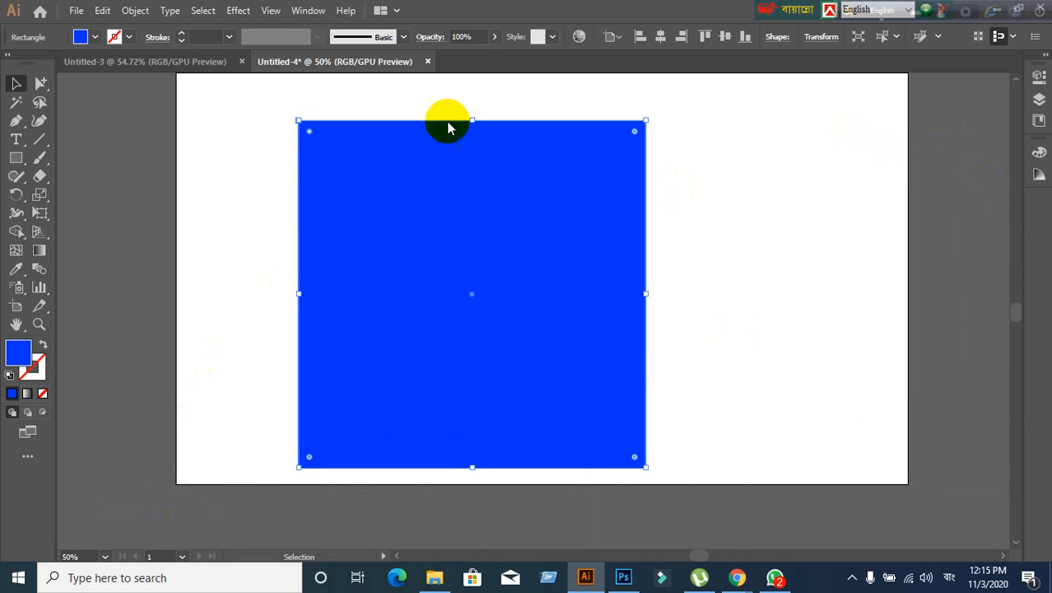
{"action": "left_click", "coordinate": [272, 11]}
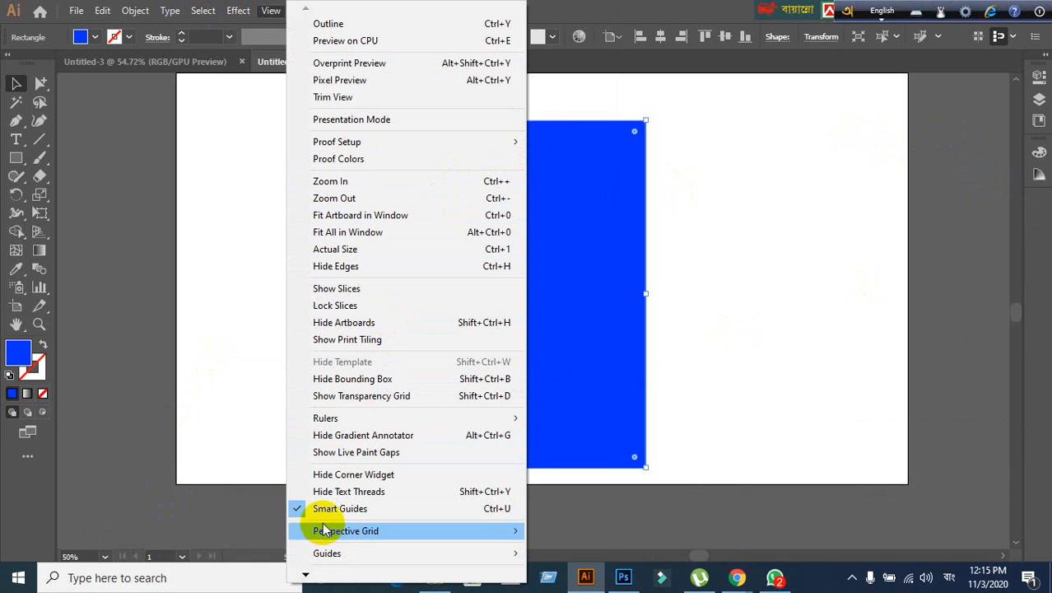
- Bring the Google Meet call window in front of Illustrator
{"action": "mouse_move", "coordinate": [305, 576]}
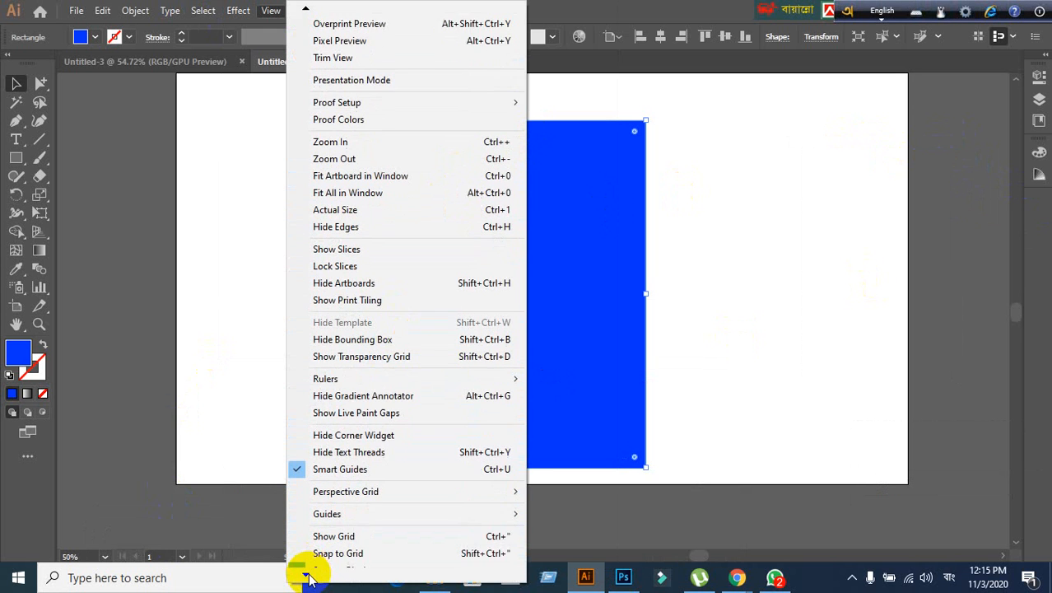
{"action": "mouse_move", "coordinate": [741, 580]}
{"action": "left_click", "coordinate": [634, 510]}
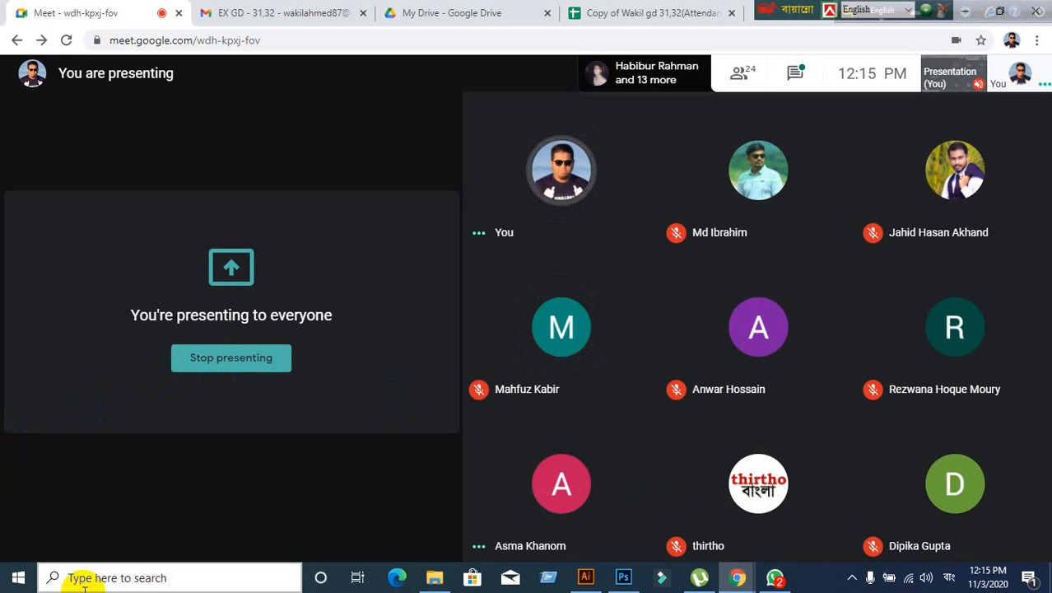
- Switch back to the Illustrator document Untitled-4 with the blue square
{"action": "left_click", "coordinate": [586, 578]}
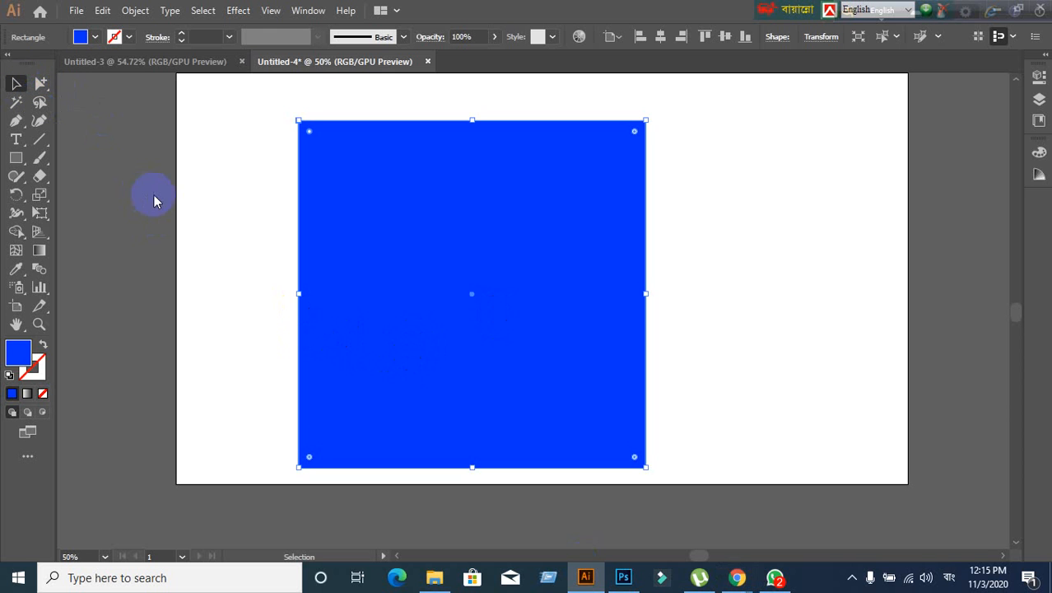
- Select the blue square and show its Rectangle Properties: 648 × 648 px, all corners 0 px
{"action": "left_click", "coordinate": [454, 241]}
{"action": "double_click", "coordinate": [310, 132]}
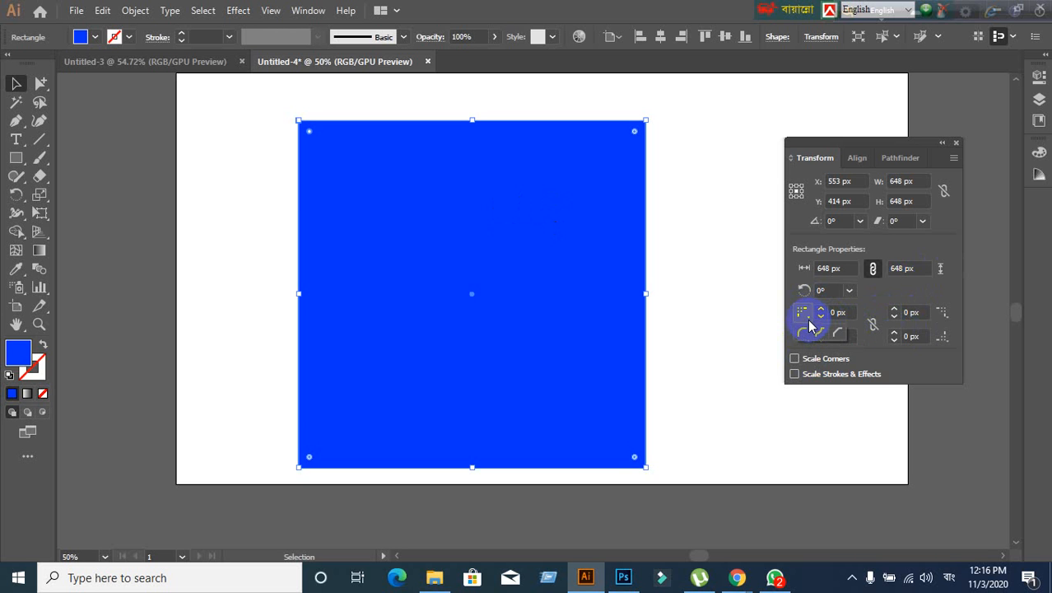
- Make the top-left corner a Round corner and scroll its radius to 97 px
{"action": "left_click", "coordinate": [807, 330]}
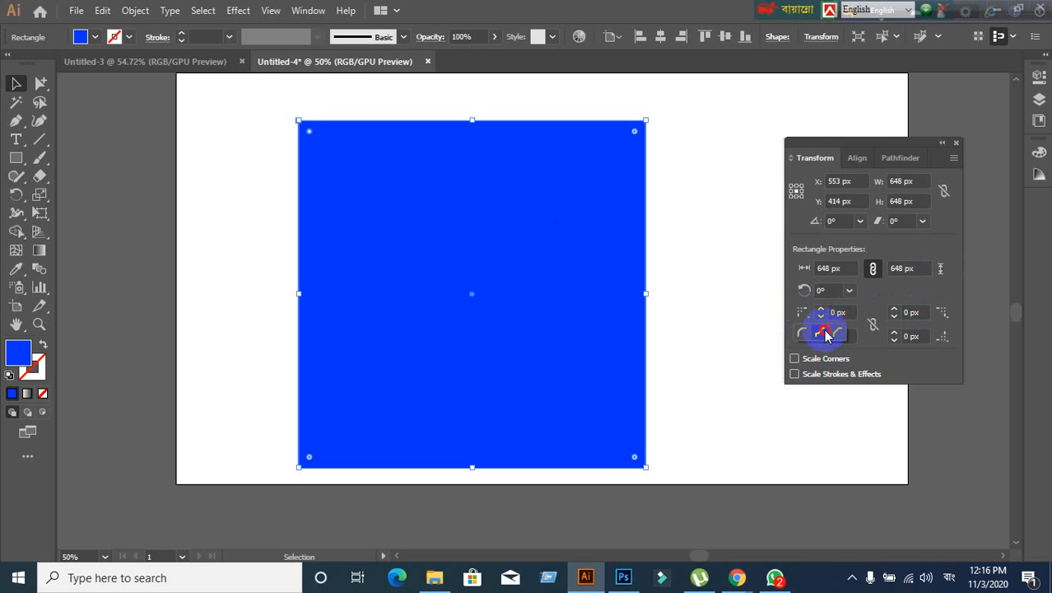
{"action": "left_click", "coordinate": [826, 333]}
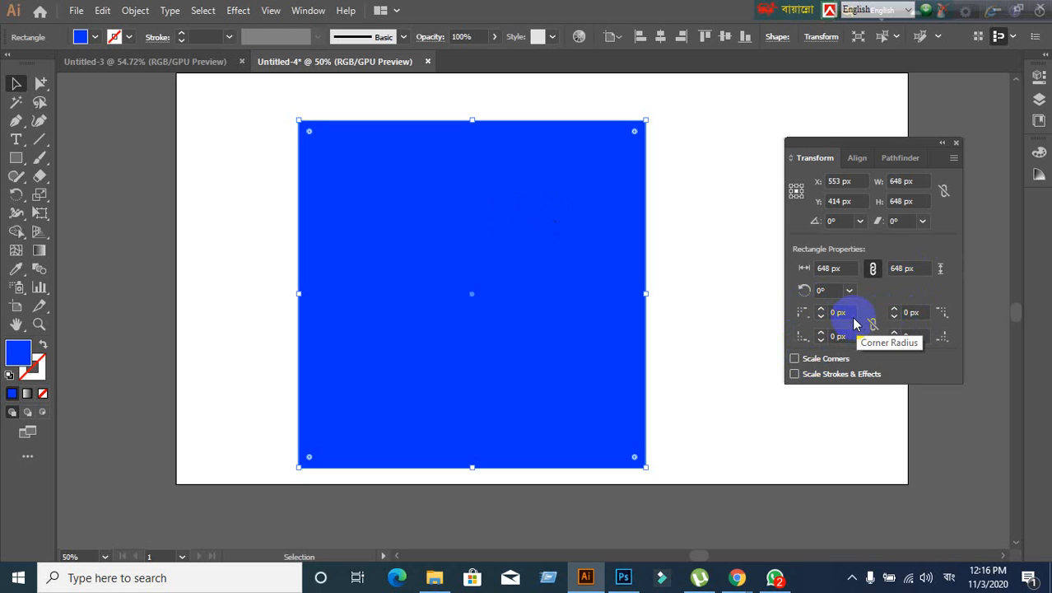
{"action": "left_click", "coordinate": [848, 313]}
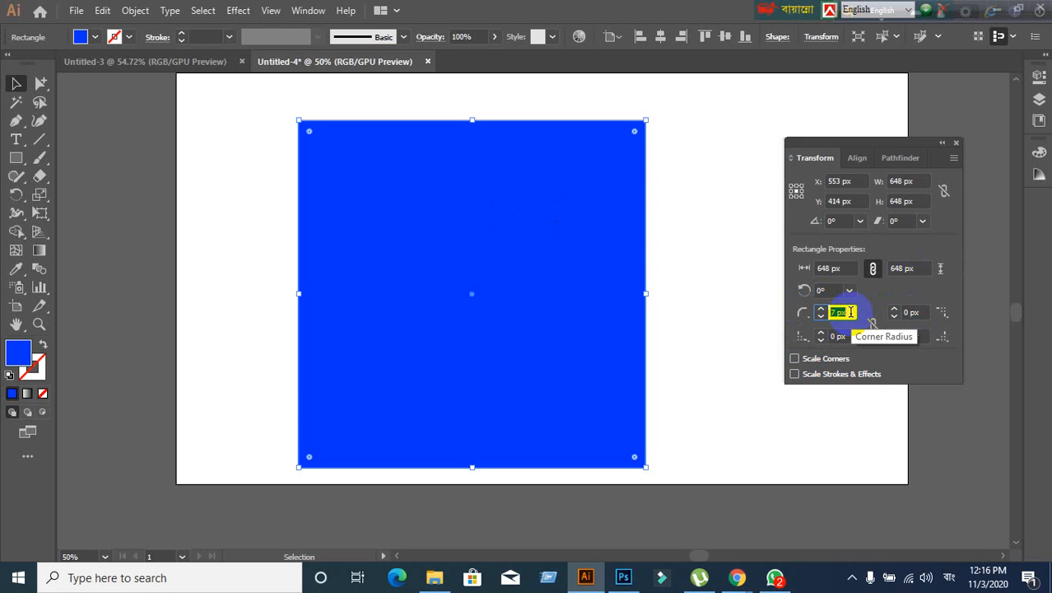
{"action": "scroll", "coordinate": [851, 312], "scroll_direction": "down", "scroll_amount": 9}
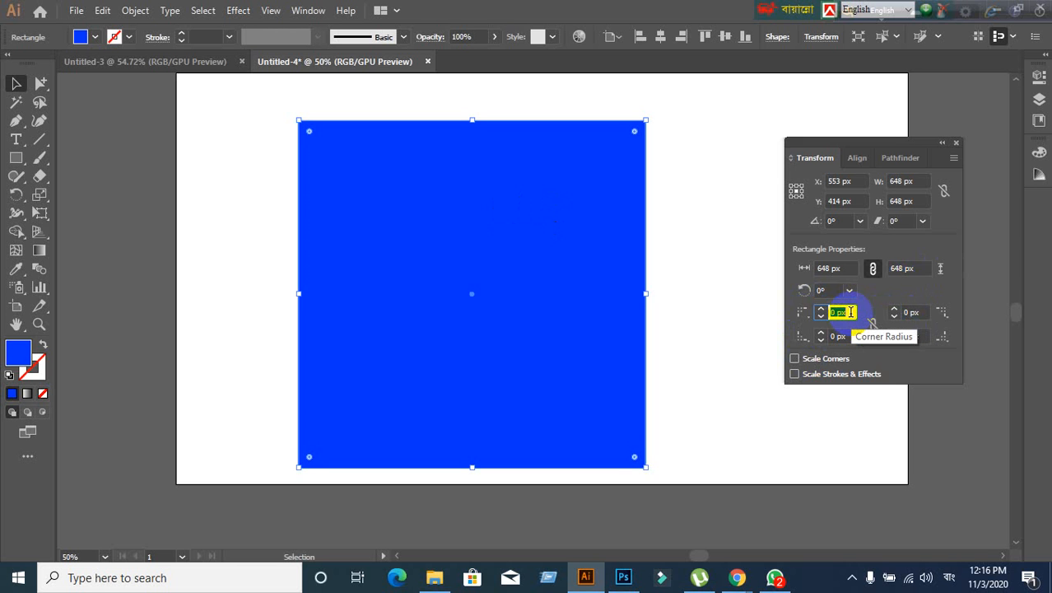
{"action": "scroll", "coordinate": [852, 313], "scroll_direction": "up", "scroll_amount": 7}
{"action": "scroll", "coordinate": [851, 312], "scroll_direction": "up", "scroll_amount": 6}
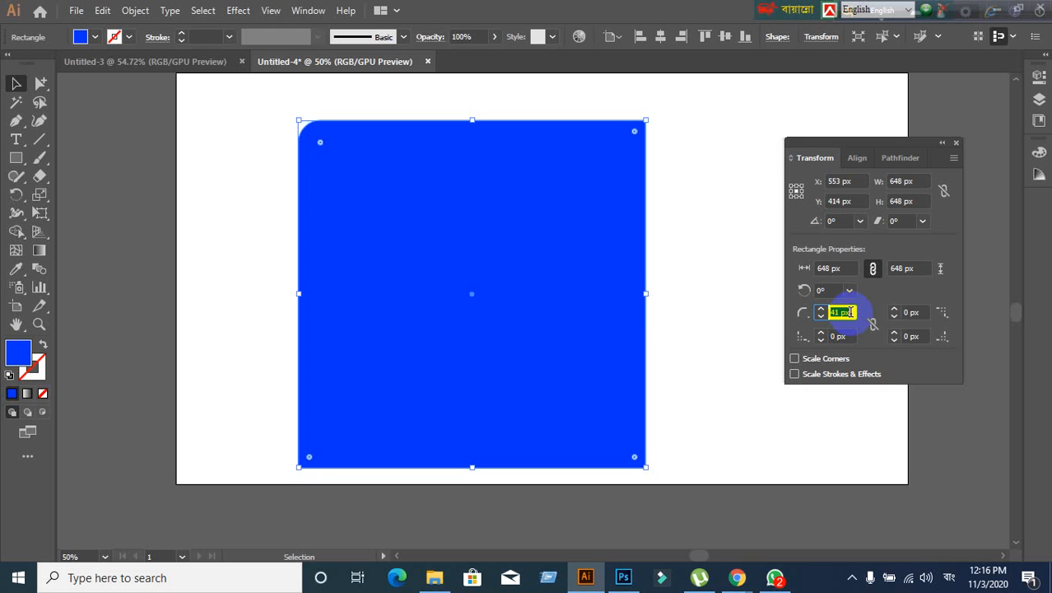
{"action": "scroll", "coordinate": [852, 312], "scroll_direction": "up", "scroll_amount": 20}
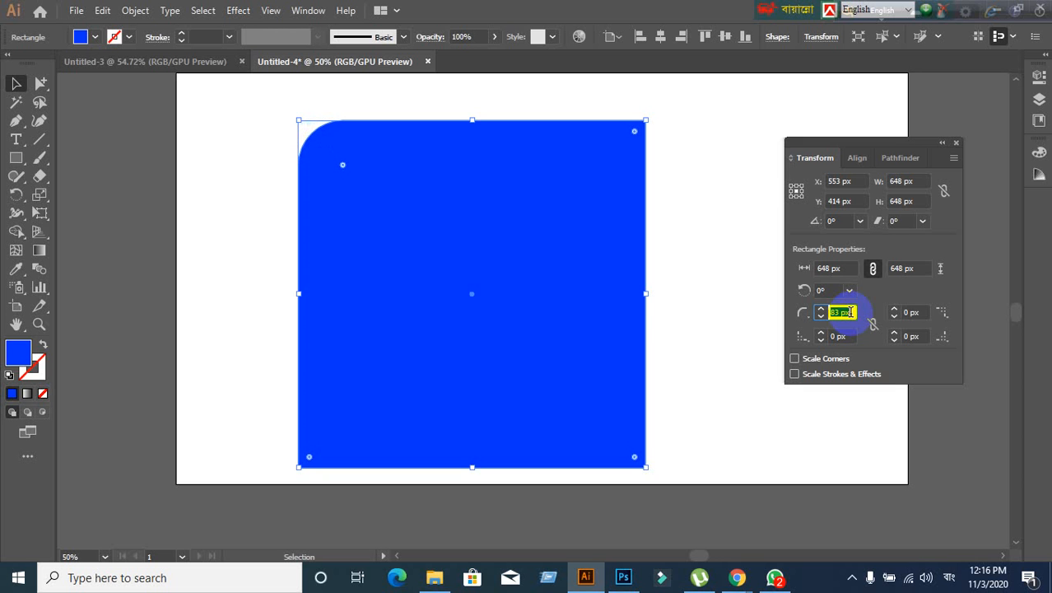
{"action": "scroll", "coordinate": [852, 312], "scroll_direction": "up", "scroll_amount": 14}
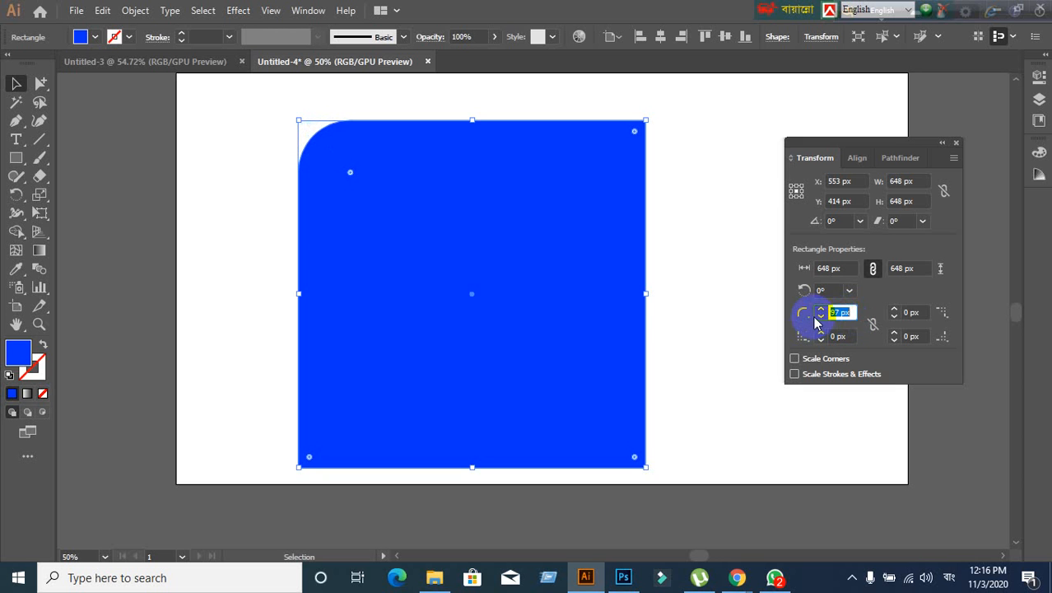
- Switch the top-left corner to Inverted at 150 px, then reset its radius to 0 px
{"action": "left_click", "coordinate": [812, 321]}
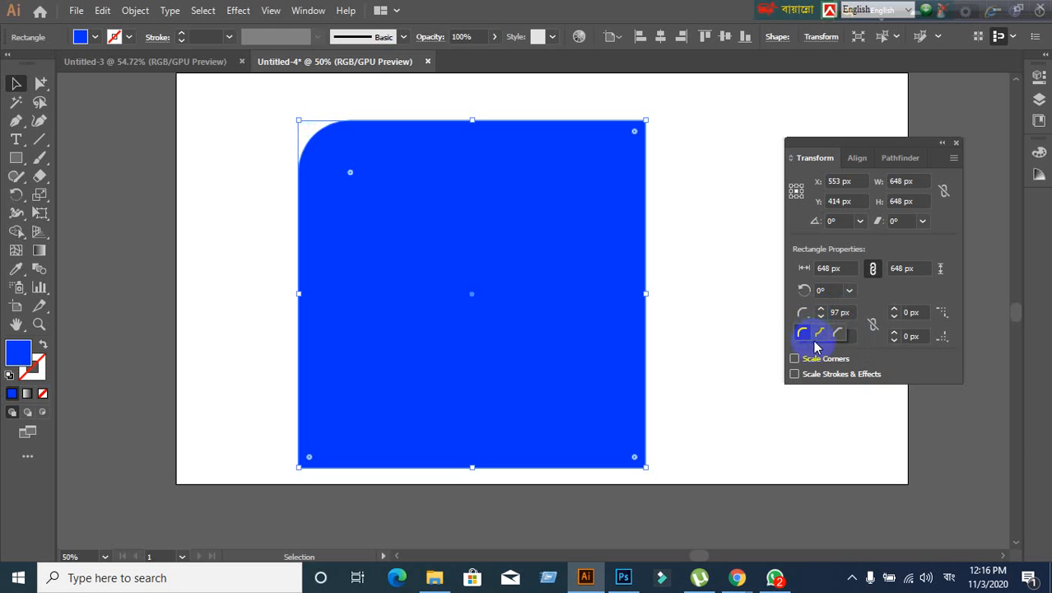
{"action": "left_click", "coordinate": [820, 332]}
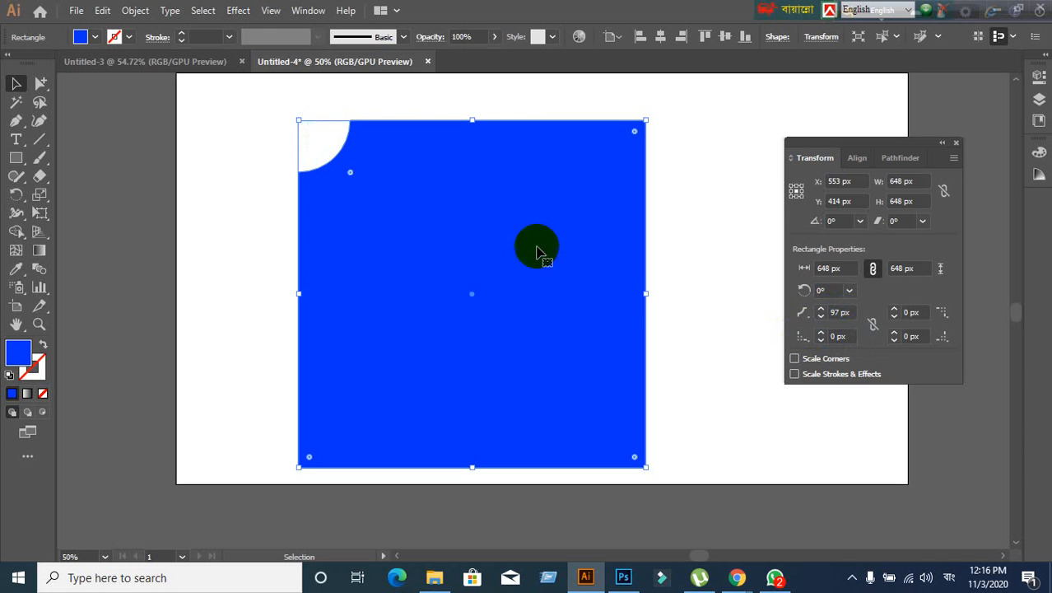
{"action": "left_click", "coordinate": [846, 314]}
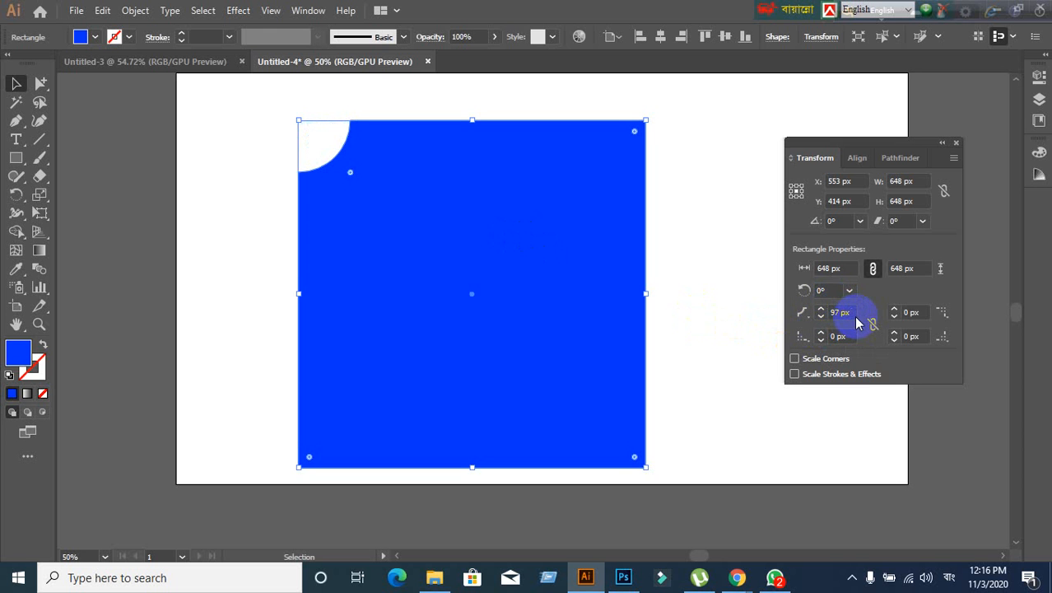
{"action": "scroll", "coordinate": [855, 313], "scroll_direction": "up", "scroll_amount": 20}
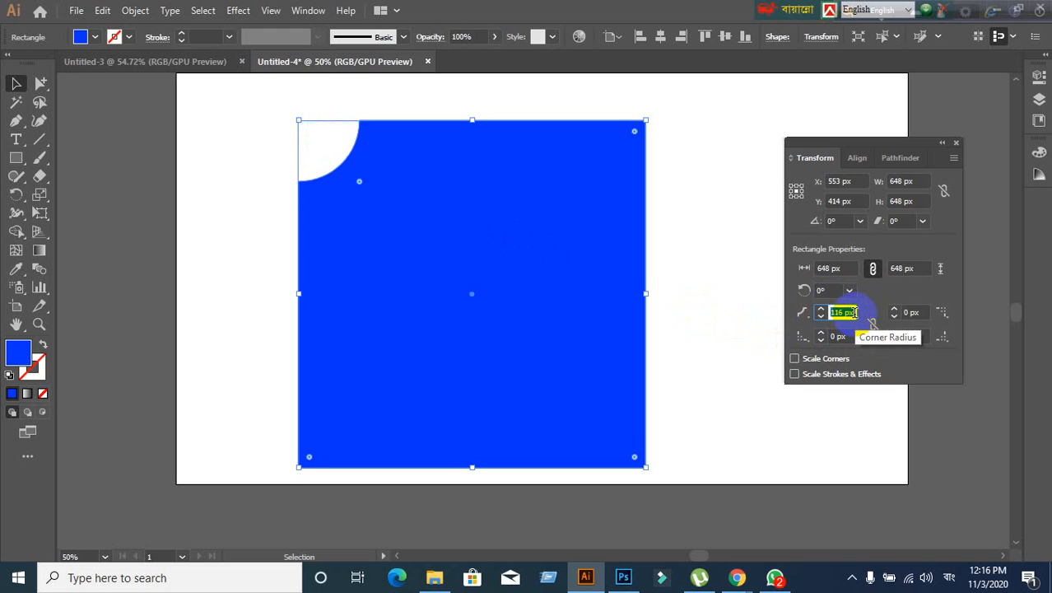
{"action": "scroll", "coordinate": [855, 313], "scroll_direction": "up", "scroll_amount": 20}
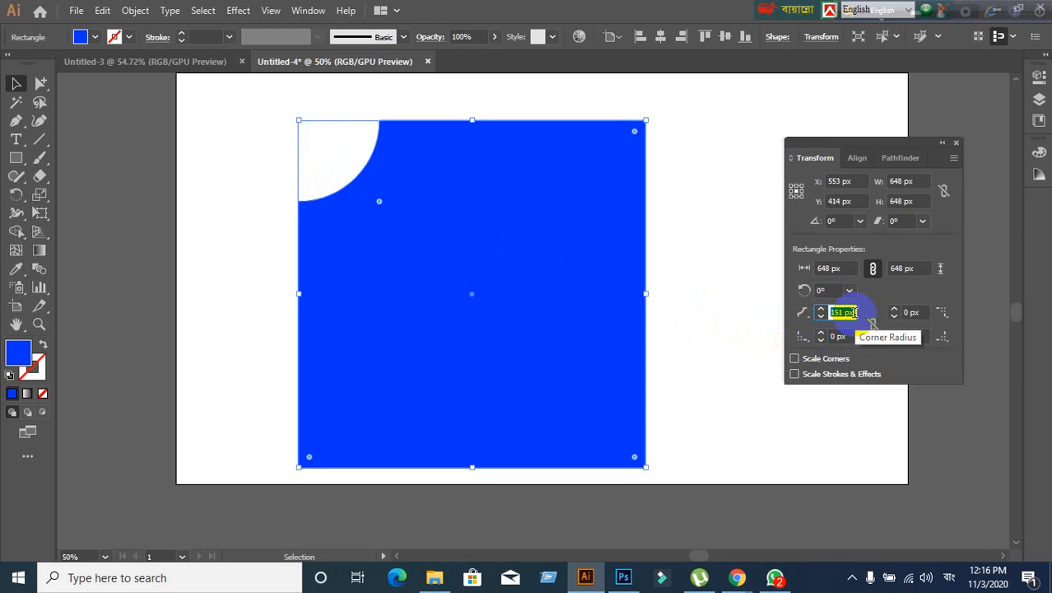
{"action": "scroll", "coordinate": [855, 312], "scroll_direction": "up", "scroll_amount": 8}
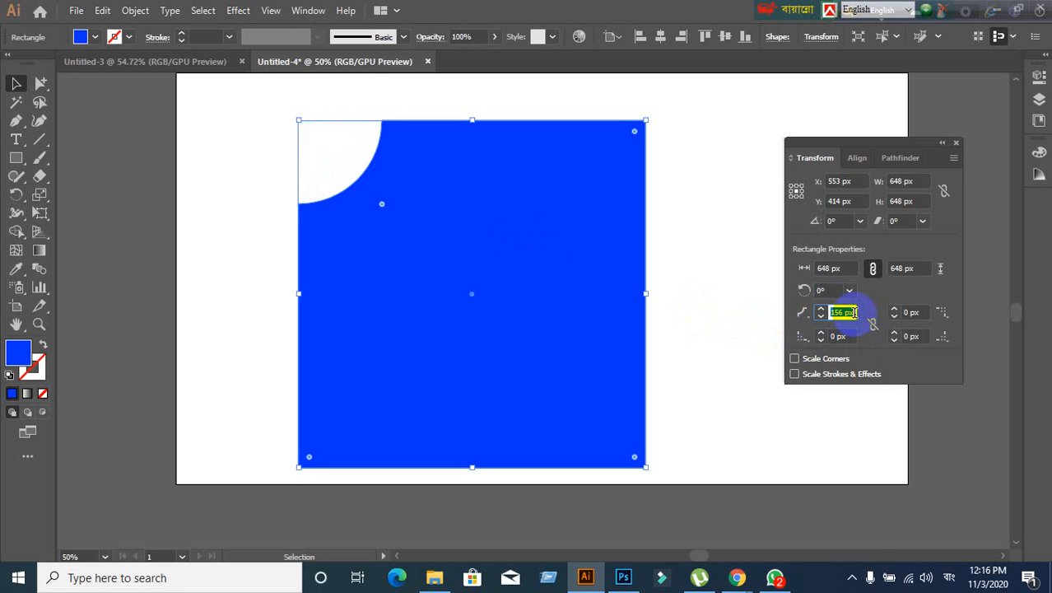
{"action": "scroll", "coordinate": [855, 312], "scroll_direction": "down", "scroll_amount": 2}
{"action": "scroll", "coordinate": [855, 312], "scroll_direction": "down", "scroll_amount": 3}
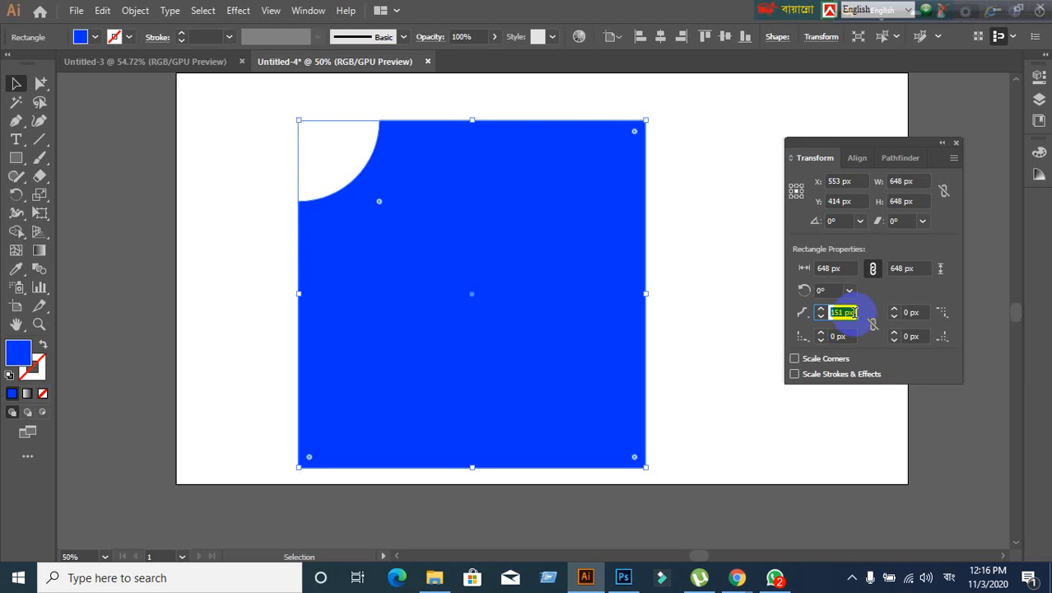
{"action": "scroll", "coordinate": [854, 312], "scroll_direction": "down", "scroll_amount": 1}
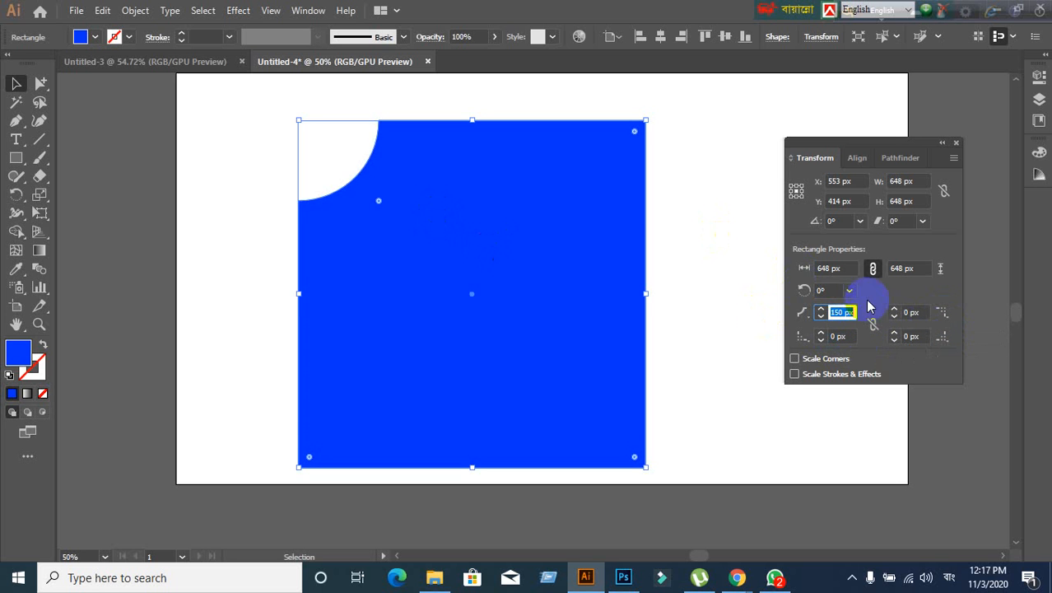
{"action": "type", "text": "0"}
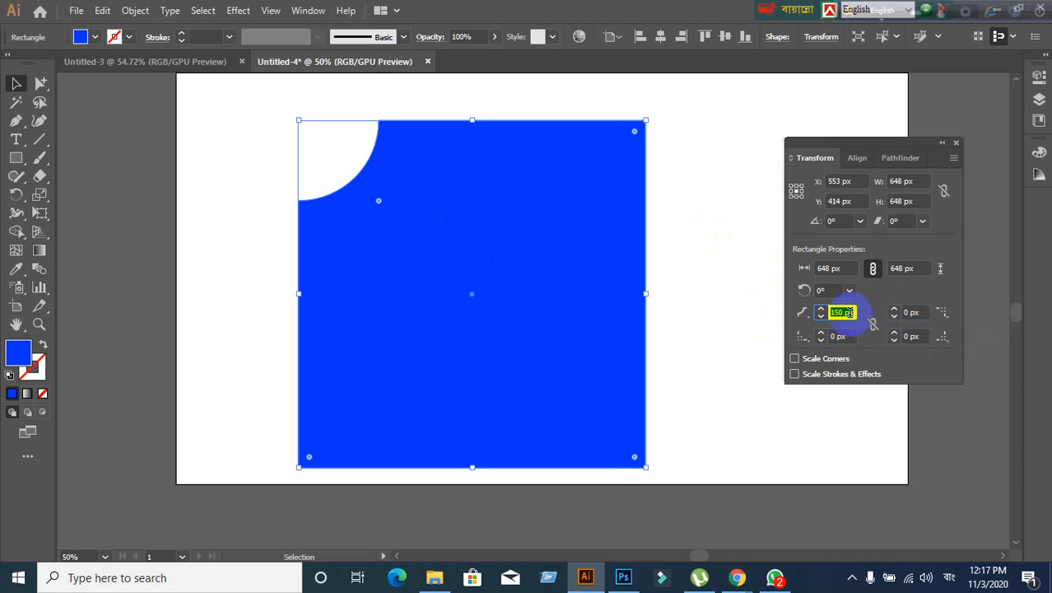
{"action": "left_click", "coordinate": [805, 317]}
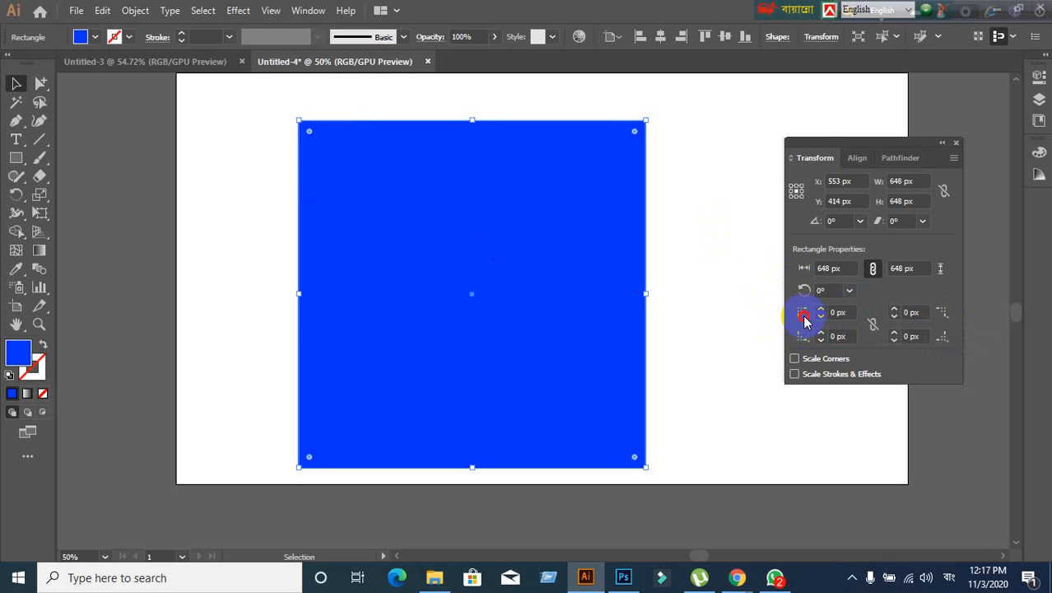
- Set the linked corner radius to 32 px, then 76 px, and nudge it up to 80 px
{"action": "left_click", "coordinate": [849, 312]}
{"action": "type", "text": "32"}
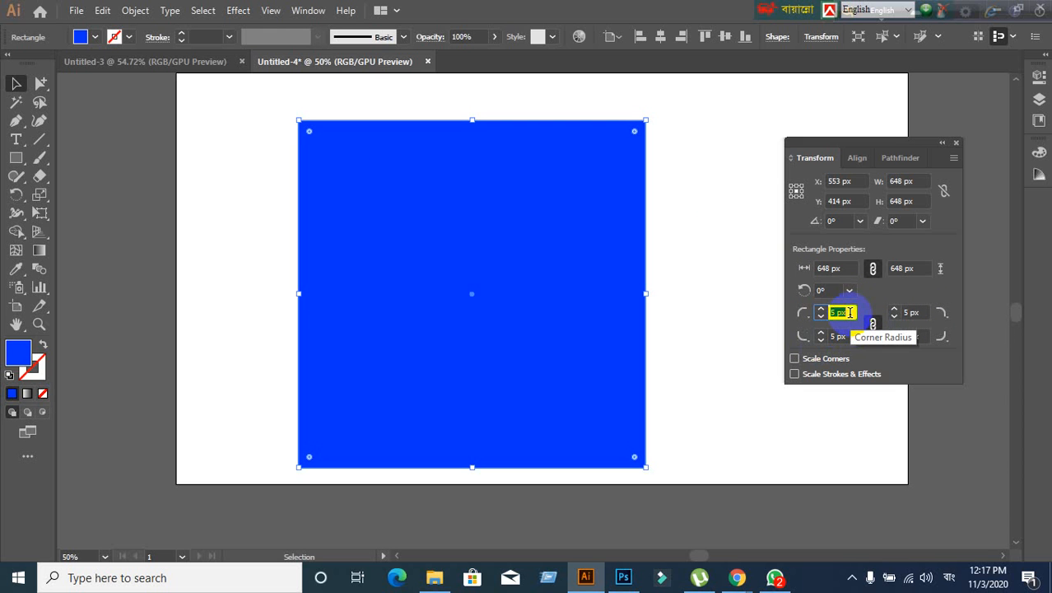
{"action": "key", "text": "Return"}
{"action": "key", "text": "Up"}
{"action": "key", "text": "Up"}
{"action": "key", "text": "Up"}
{"action": "key", "text": "Up"}
{"action": "key", "text": "Up"}
{"action": "key", "text": "Up"}
{"action": "key", "text": "Up"}
{"action": "key", "text": "Up"}
{"action": "key", "text": "Up"}
{"action": "key", "text": "Up"}
{"action": "key", "text": "Up"}
{"action": "key", "text": "Up"}
{"action": "key", "text": "Up"}
{"action": "key", "text": "Up"}
{"action": "key", "text": "Up"}
{"action": "key", "text": "Up"}
{"action": "key", "text": "Up"}
{"action": "key", "text": "Up"}
{"action": "key", "text": "Up"}
{"action": "key", "text": "Up"}
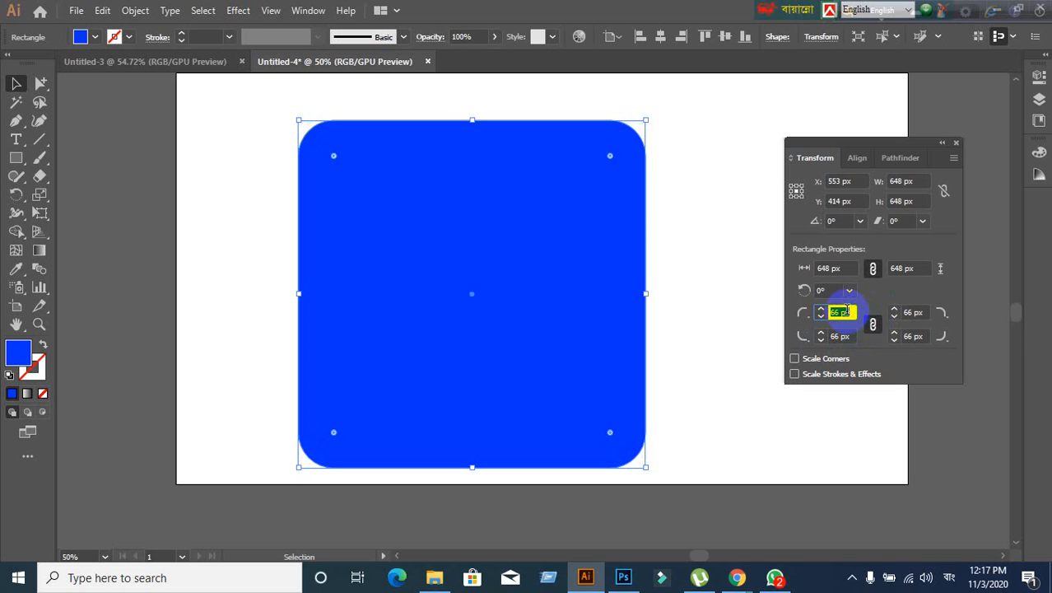
{"action": "type", "text": "76"}
{"action": "key", "text": "Return"}
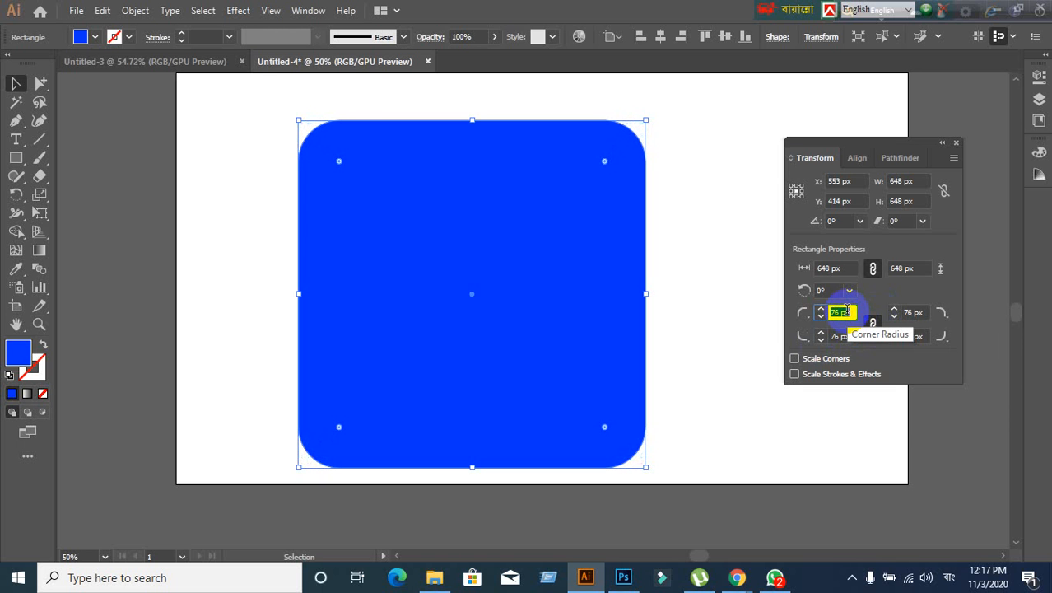
{"action": "key", "text": "Up"}
{"action": "key", "text": "Up"}
{"action": "key", "text": "Up"}
{"action": "key", "text": "Up"}
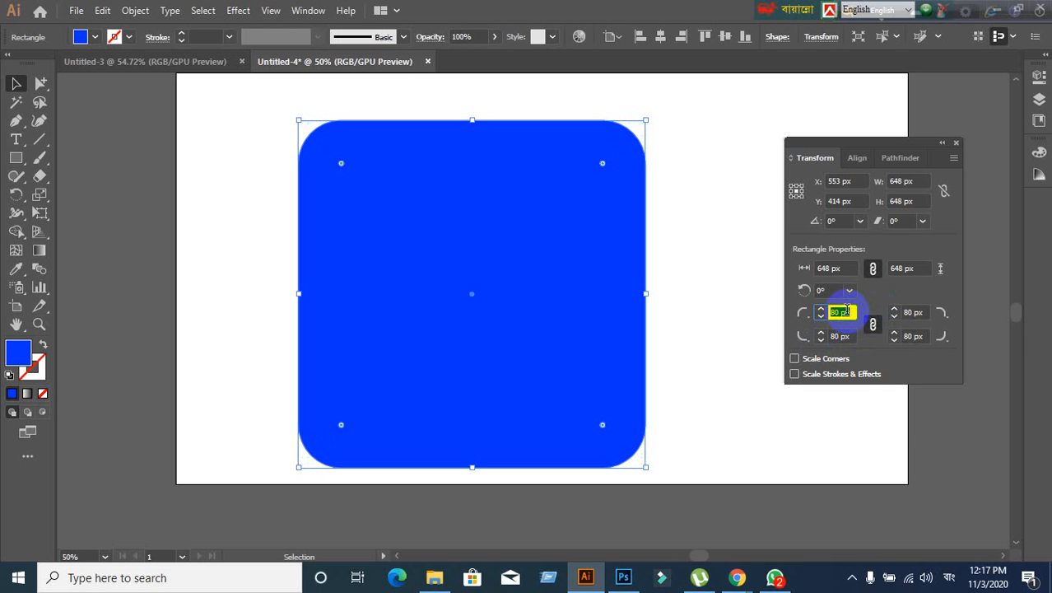
- Set all four corners of the square to the Inverted Round corner type
{"action": "left_click", "coordinate": [806, 316]}
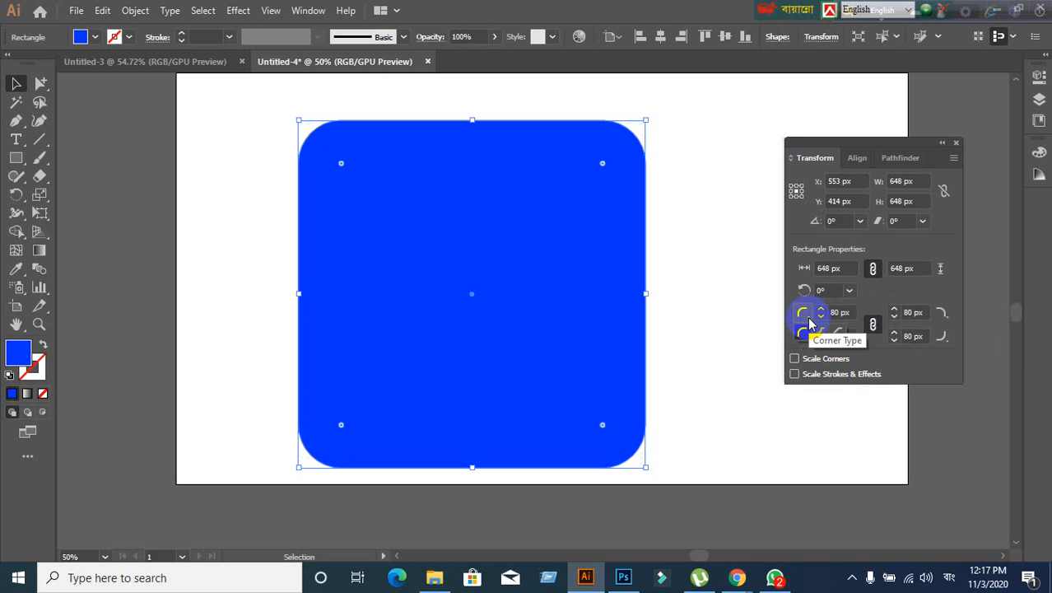
{"action": "left_click", "coordinate": [817, 334]}
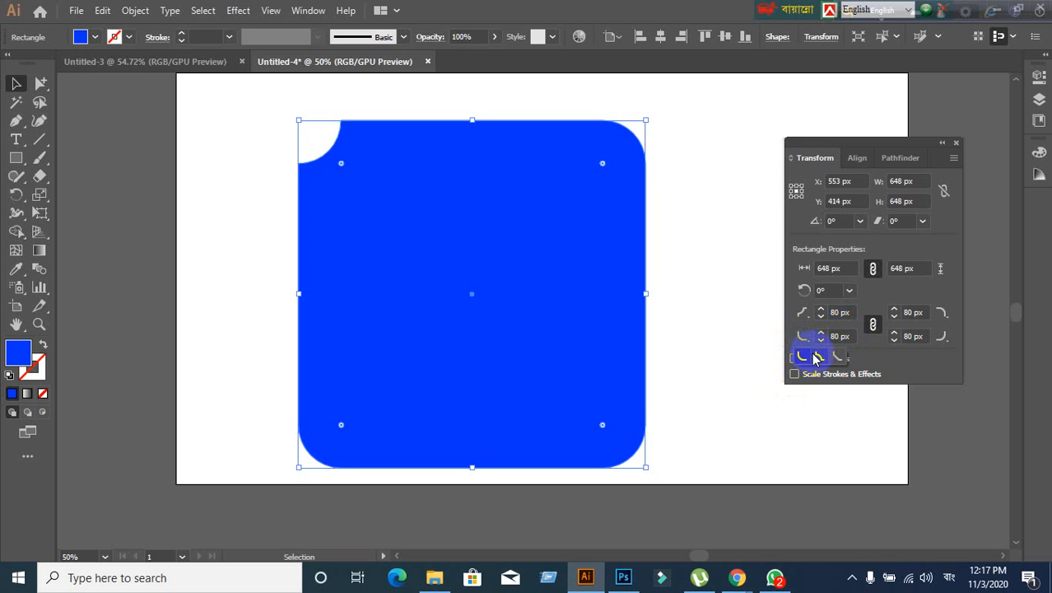
{"action": "left_click", "coordinate": [824, 361]}
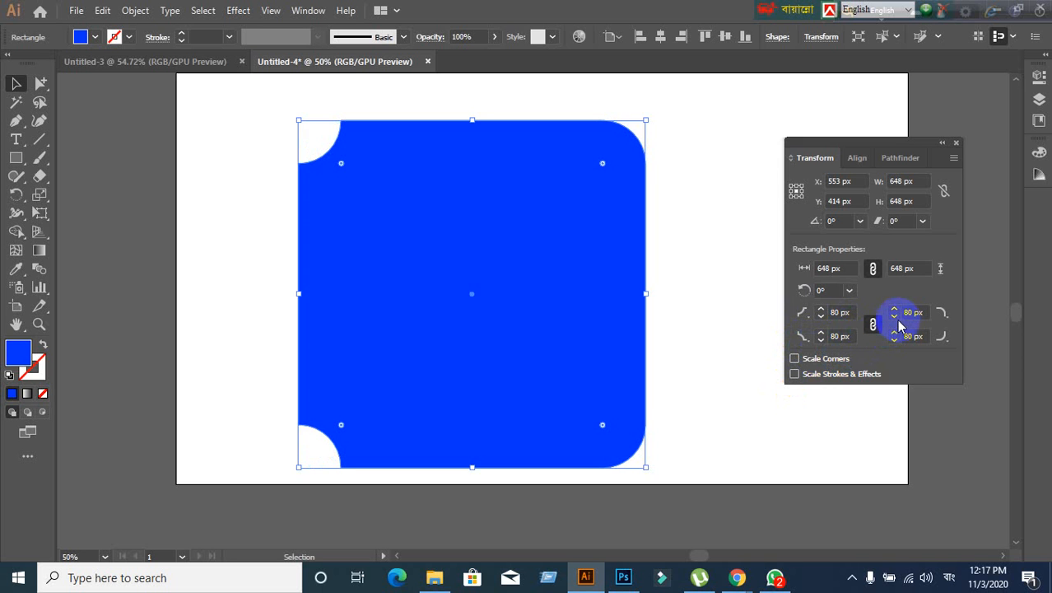
{"action": "left_click", "coordinate": [941, 313]}
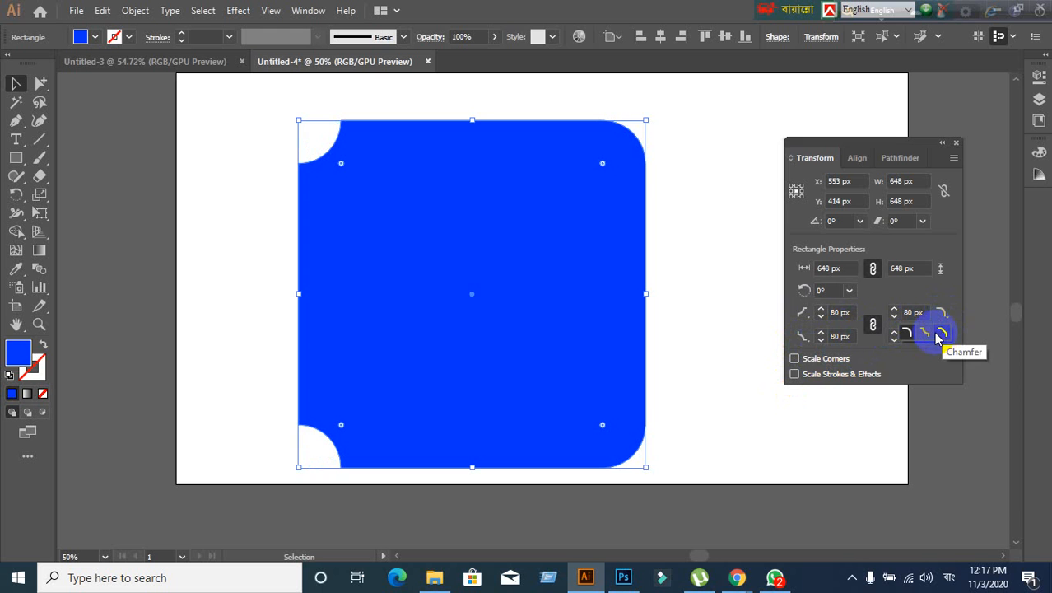
{"action": "left_click", "coordinate": [925, 333]}
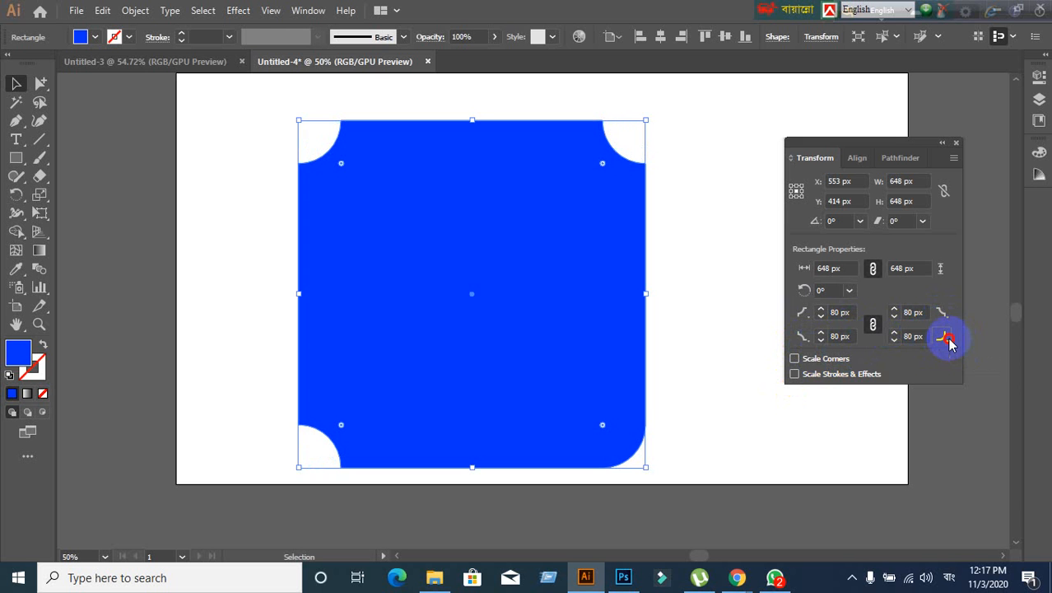
{"action": "left_click", "coordinate": [947, 341]}
{"action": "left_click", "coordinate": [931, 354]}
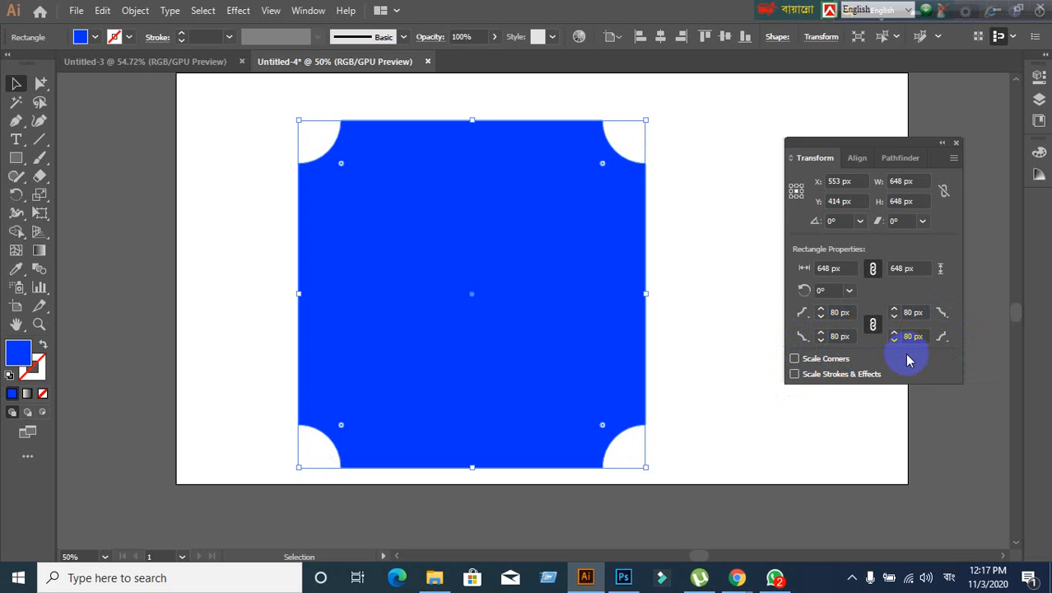
- Raise the inverted corner radius to 119 px and unlink the four corner radii
{"action": "left_click", "coordinate": [854, 314]}
{"action": "key", "text": "Up"}
{"action": "key", "text": "Up"}
{"action": "key", "text": "Up"}
{"action": "key", "text": "Up"}
{"action": "key", "text": "Up"}
{"action": "key", "text": "Up"}
{"action": "key", "text": "Up"}
{"action": "key", "text": "Up"}
{"action": "key", "text": "Up"}
{"action": "key", "text": "Up"}
{"action": "key", "text": "Up"}
{"action": "key", "text": "Up"}
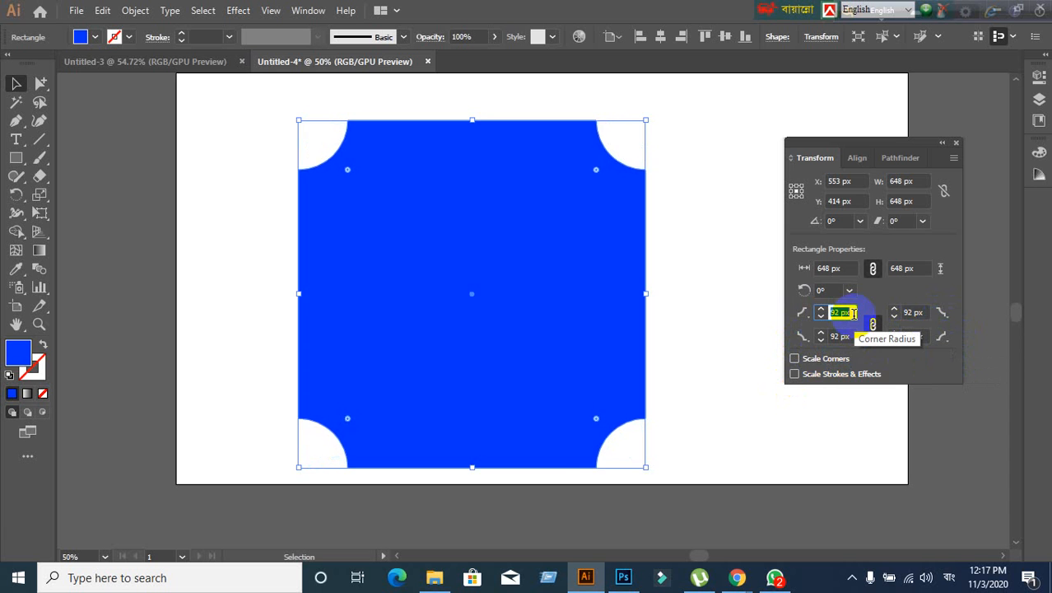
{"action": "key", "text": "Up"}
{"action": "key", "text": "Up"}
{"action": "key", "text": "Up"}
{"action": "key", "text": "Up"}
{"action": "key", "text": "Up"}
{"action": "key", "text": "Up"}
{"action": "key", "text": "Up"}
{"action": "key", "text": "Up"}
{"action": "key", "text": "Up"}
{"action": "key", "text": "Up"}
{"action": "key", "text": "Up"}
{"action": "key", "text": "Up"}
{"action": "key", "text": "Up"}
{"action": "key", "text": "Up"}
{"action": "key", "text": "Up"}
{"action": "key", "text": "Up"}
{"action": "key", "text": "Up"}
{"action": "key", "text": "Up"}
{"action": "key", "text": "Up"}
{"action": "key", "text": "Up"}
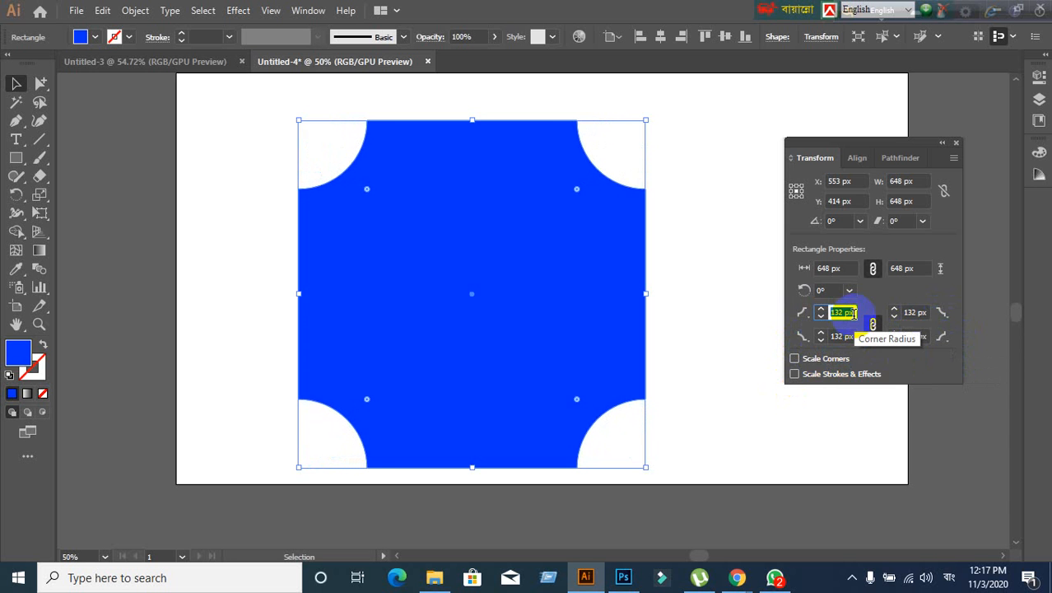
{"action": "key", "text": "Up"}
{"action": "key", "text": "Up"}
{"action": "key", "text": "Up"}
{"action": "key", "text": "Up"}
{"action": "key", "text": "Up"}
{"action": "key", "text": "Up"}
{"action": "key", "text": "Up"}
{"action": "key", "text": "Up"}
{"action": "key", "text": "Up"}
{"action": "key", "text": "Up"}
{"action": "key", "text": "Up"}
{"action": "key", "text": "Up"}
{"action": "key", "text": "Up"}
{"action": "key", "text": "Down"}
{"action": "key", "text": "Down"}
{"action": "key", "text": "Down"}
{"action": "key", "text": "Down"}
{"action": "key", "text": "Down"}
{"action": "key", "text": "Down"}
{"action": "key", "text": "Down"}
{"action": "key", "text": "Down"}
{"action": "key", "text": "Down"}
{"action": "key", "text": "Down"}
{"action": "key", "text": "Down"}
{"action": "key", "text": "Down"}
{"action": "key", "text": "Down"}
{"action": "key", "text": "Down"}
{"action": "key", "text": "Down"}
{"action": "key", "text": "Down"}
{"action": "key", "text": "Down"}
{"action": "key", "text": "Down"}
{"action": "key", "text": "Down"}
{"action": "key", "text": "Down"}
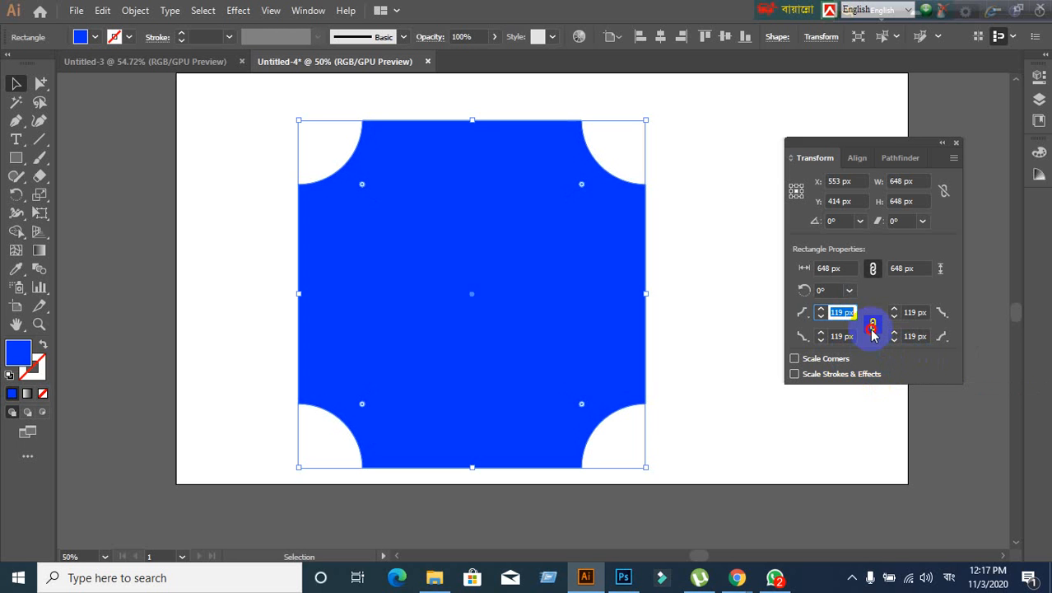
{"action": "left_click", "coordinate": [872, 328]}
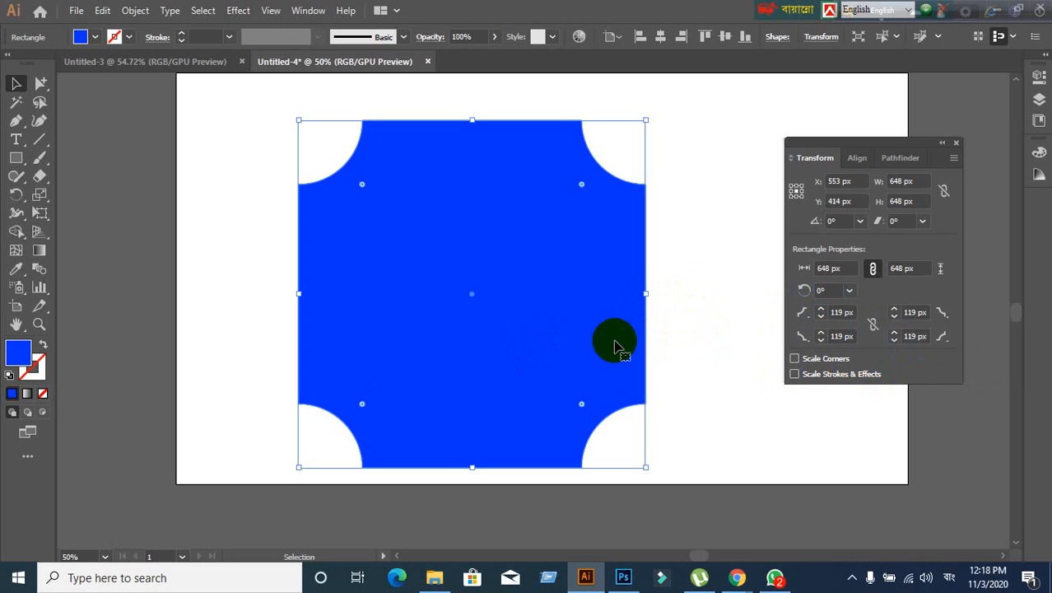
- Close the Transform panel and delete the blue square, leaving the artboard empty
{"action": "left_click", "coordinate": [956, 143]}
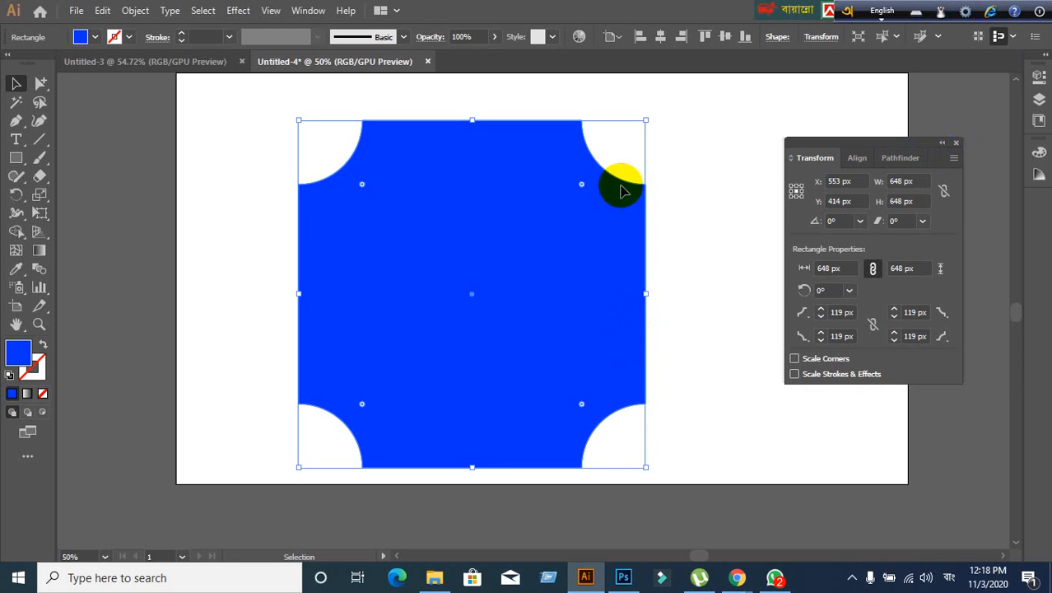
{"action": "left_click", "coordinate": [706, 262]}
{"action": "left_click", "coordinate": [436, 289]}
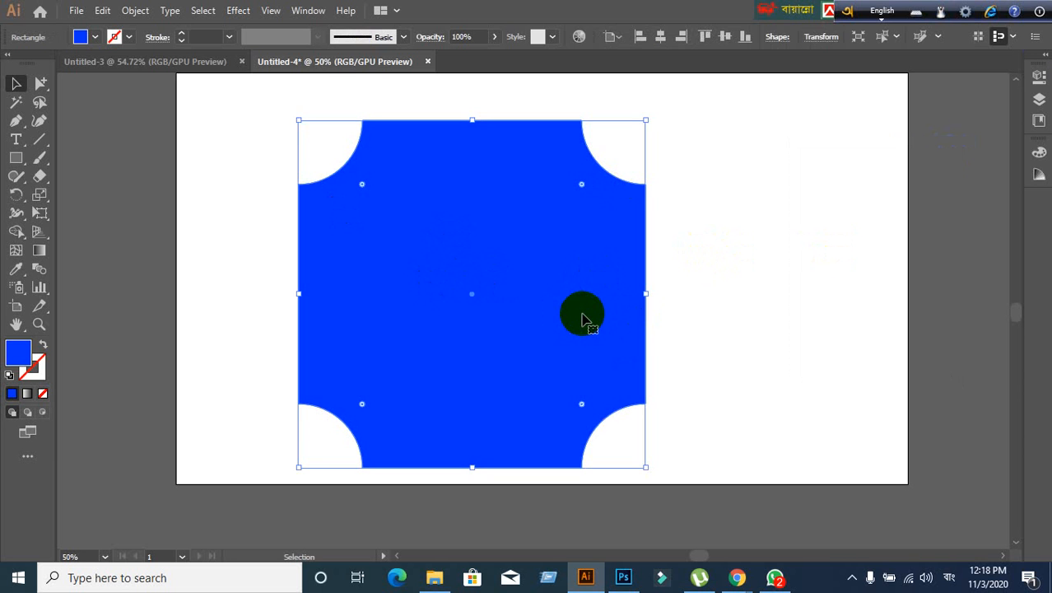
{"action": "key", "text": "Delete"}
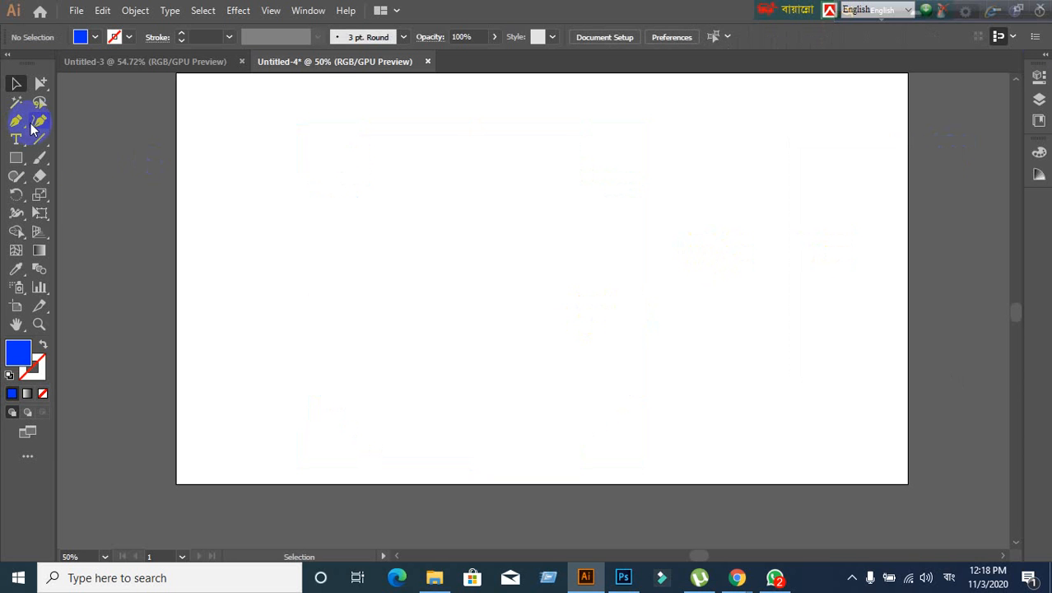
- Bring the Google Meet window forward, with the screen presentation still running
{"action": "mouse_move", "coordinate": [737, 578]}
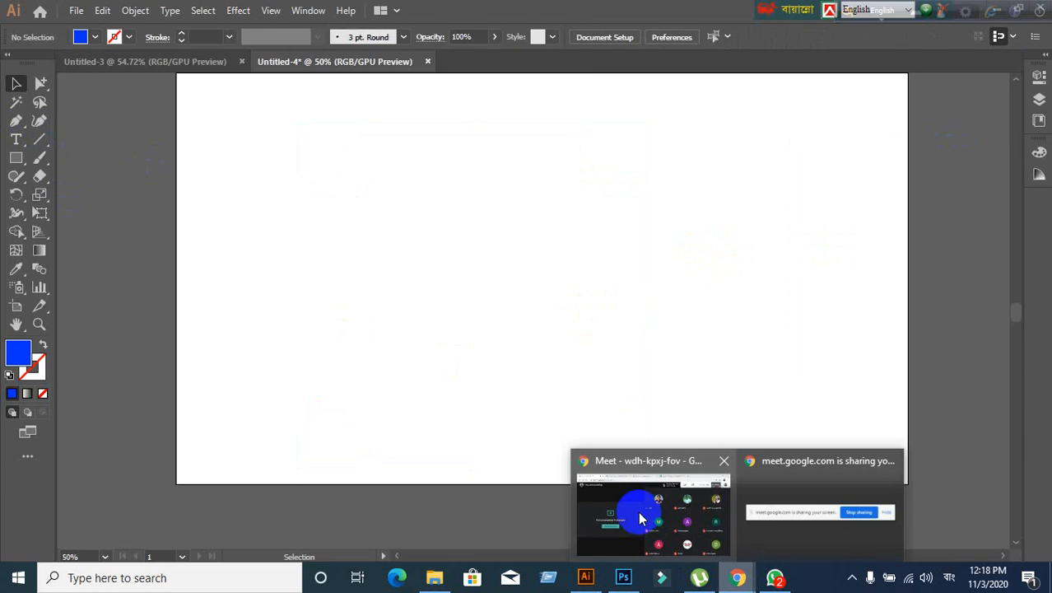
{"action": "left_click", "coordinate": [638, 511]}
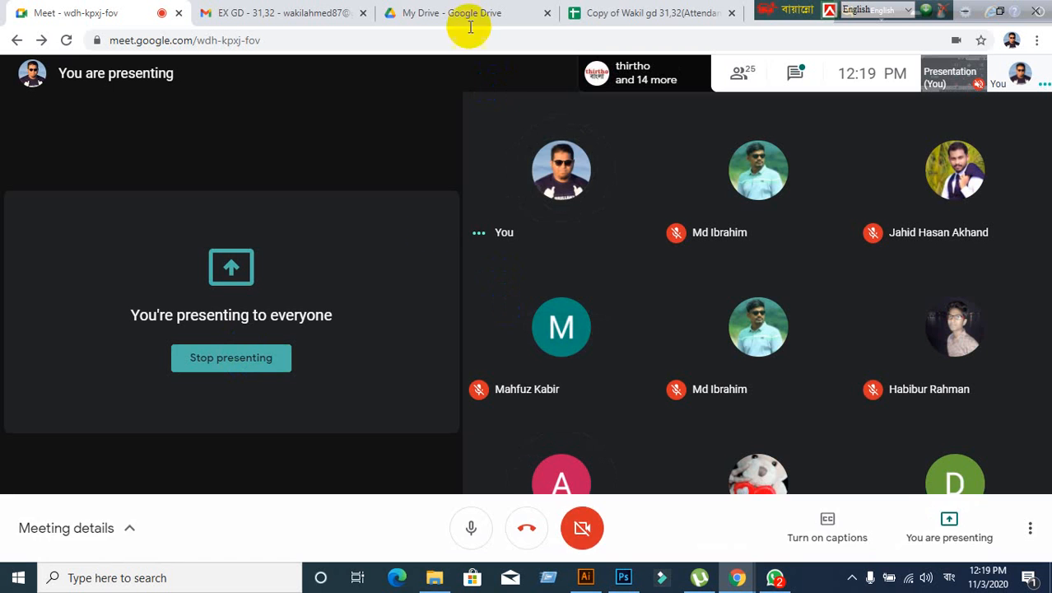
{"action": "mouse_move", "coordinate": [941, 358]}
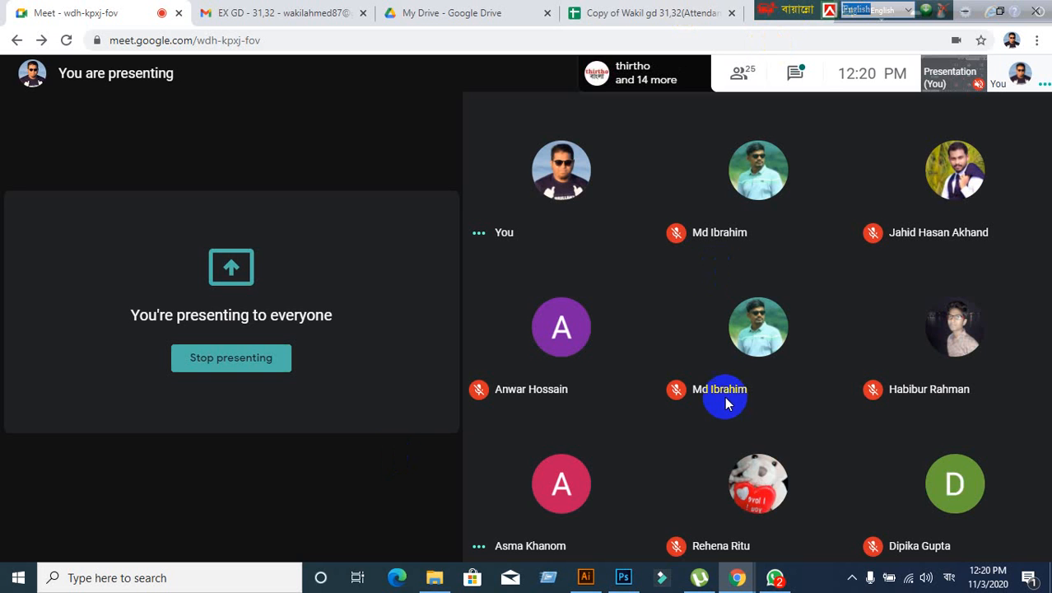
- Return to Illustrator, pick the Rectangle tool, and briefly check the Meet window
{"action": "left_click", "coordinate": [585, 577]}
{"action": "scroll", "coordinate": [484, 399], "scroll_direction": "up", "scroll_amount": 2}
{"action": "scroll", "coordinate": [483, 396], "scroll_direction": "down", "scroll_amount": 1}
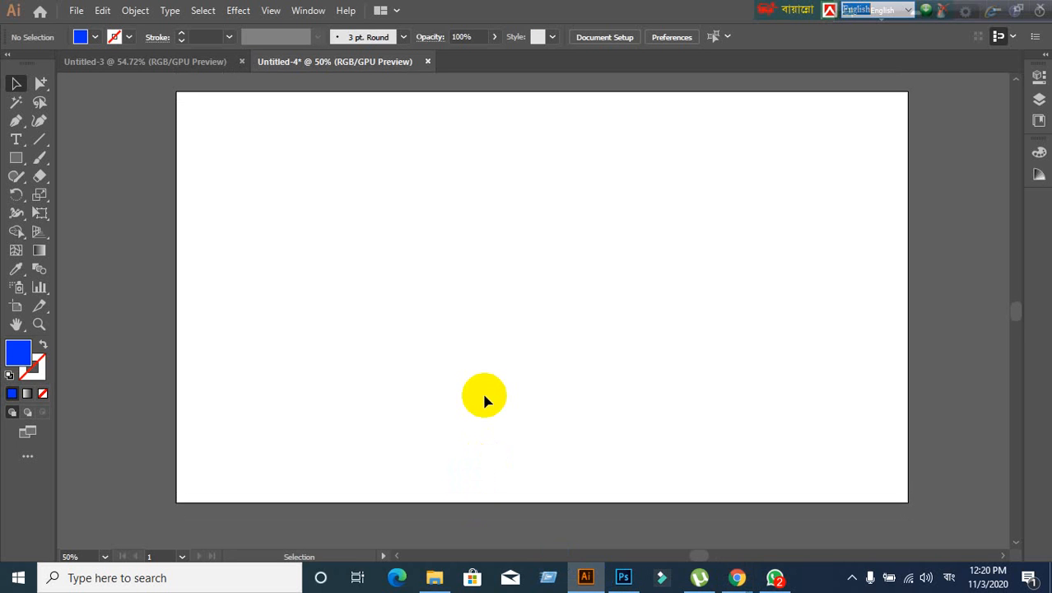
{"action": "left_click", "coordinate": [16, 159]}
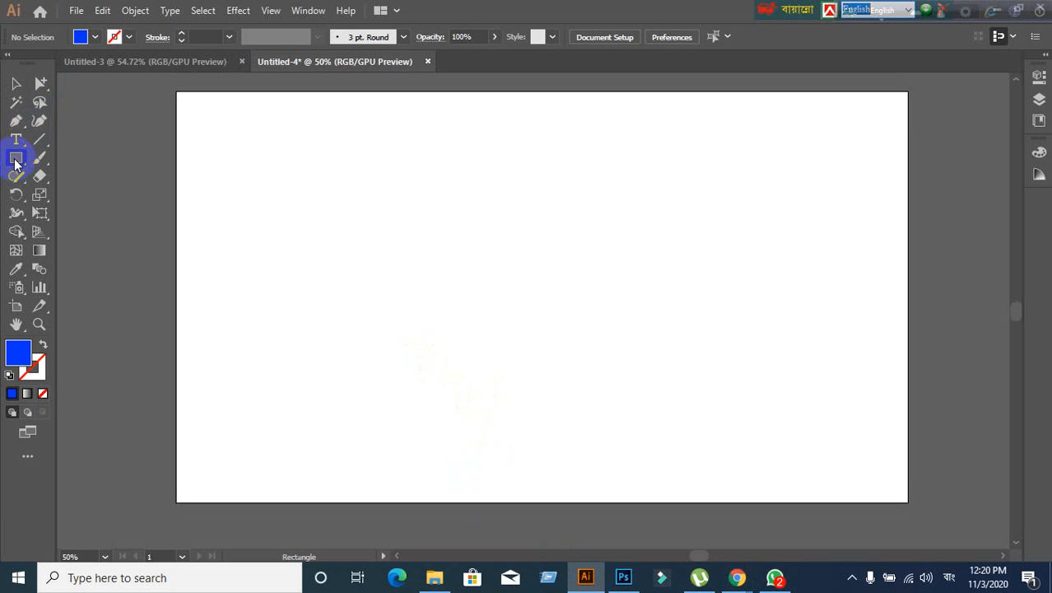
{"action": "left_click", "coordinate": [737, 579]}
{"action": "left_click", "coordinate": [630, 497]}
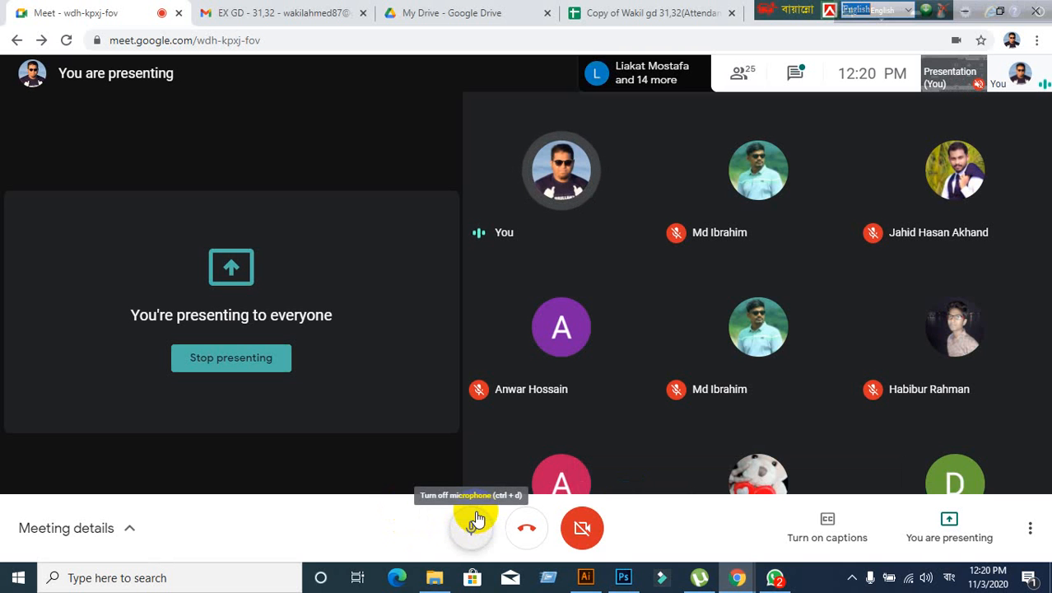
{"action": "left_click", "coordinate": [585, 577]}
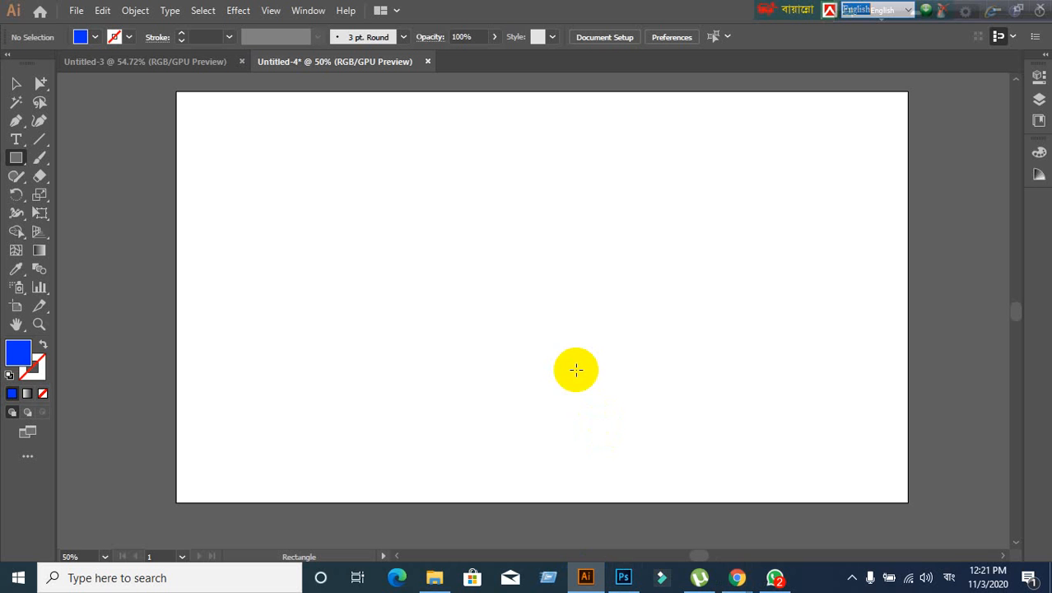
- Draw a rectangle, undo it, and draw a new blue square near the artboard centre
{"action": "left_click_drag", "start_coordinate": [371, 154], "coordinate": [606, 358]}
{"action": "key", "text": "ctrl+z"}
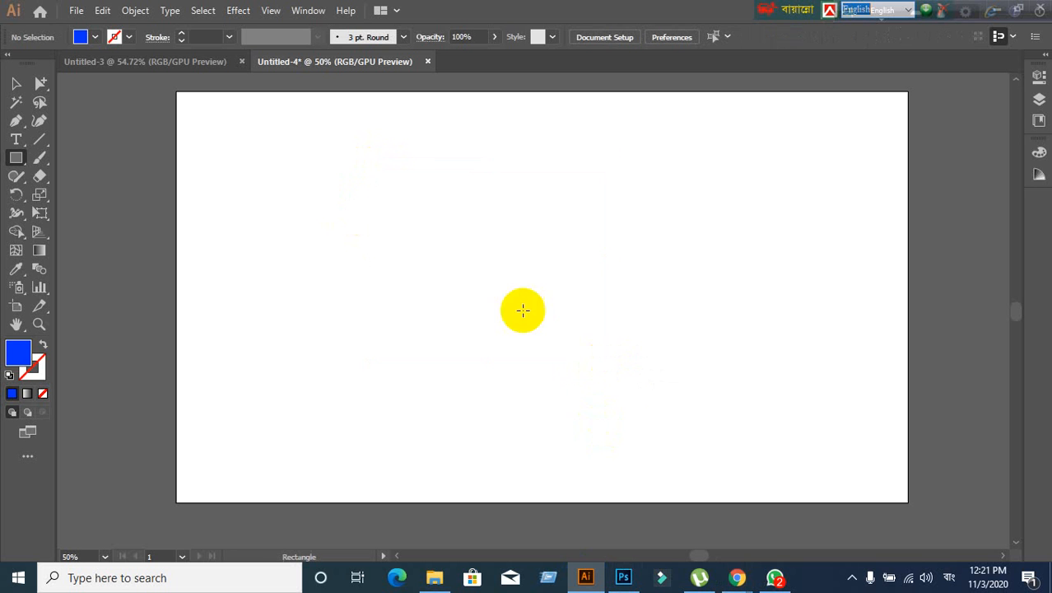
{"action": "left_click_drag", "start_coordinate": [385, 158], "coordinate": [643, 416]}
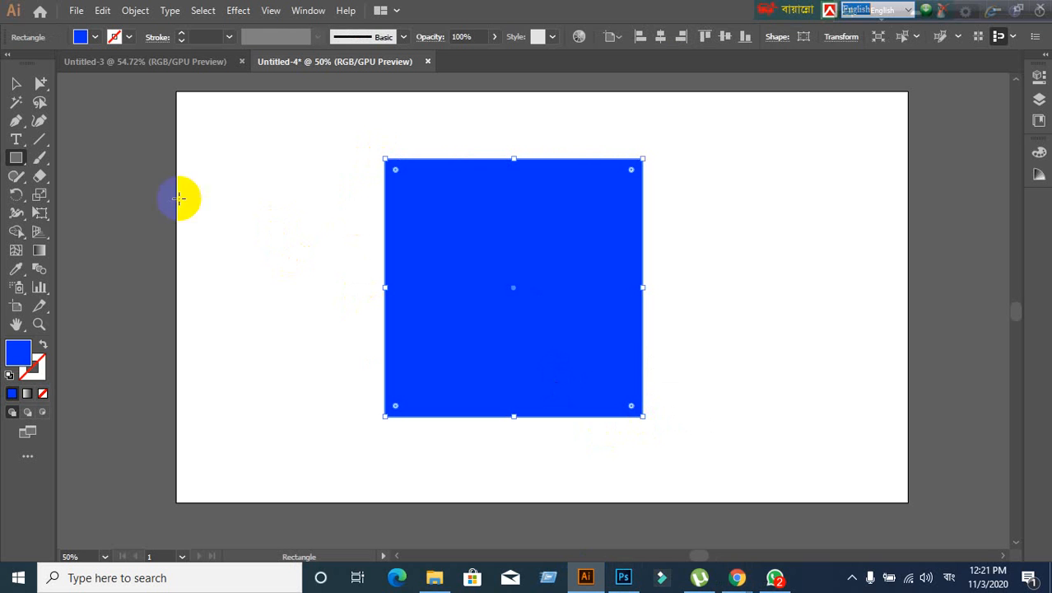
{"action": "left_click", "coordinate": [16, 84]}
- Round the square's corners to about 60.88 px with the corner widget, then undo it
{"action": "left_click", "coordinate": [12, 96]}
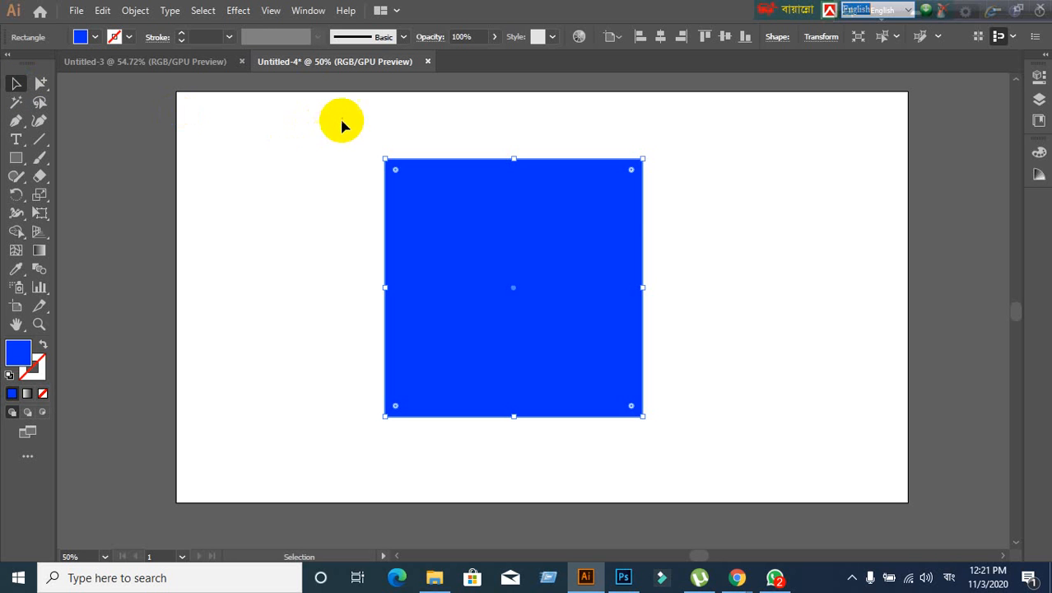
{"action": "left_click_drag", "start_coordinate": [396, 172], "coordinate": [416, 192]}
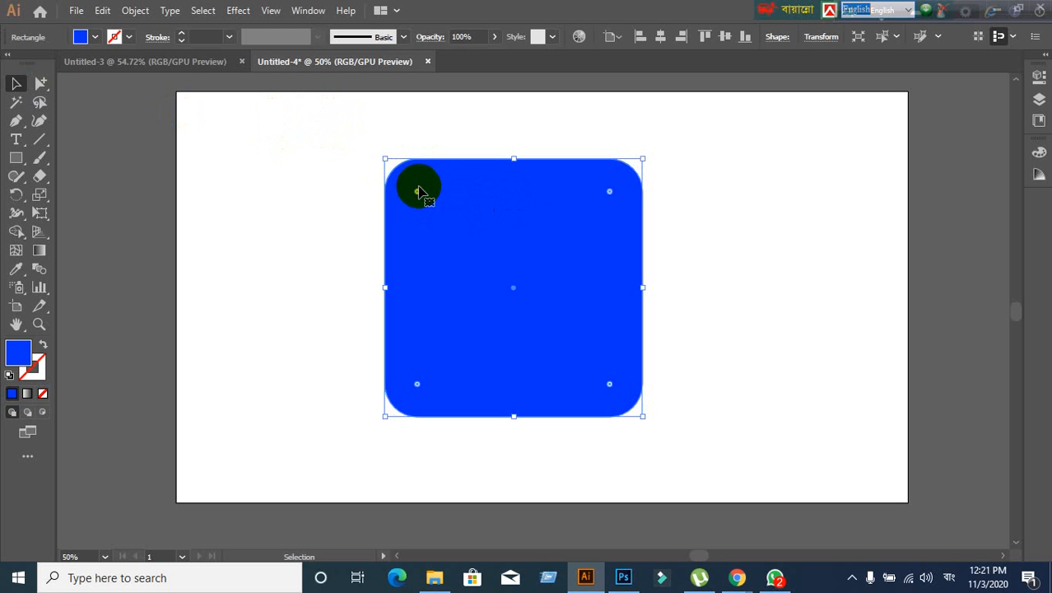
{"action": "key", "text": "ctrl"}
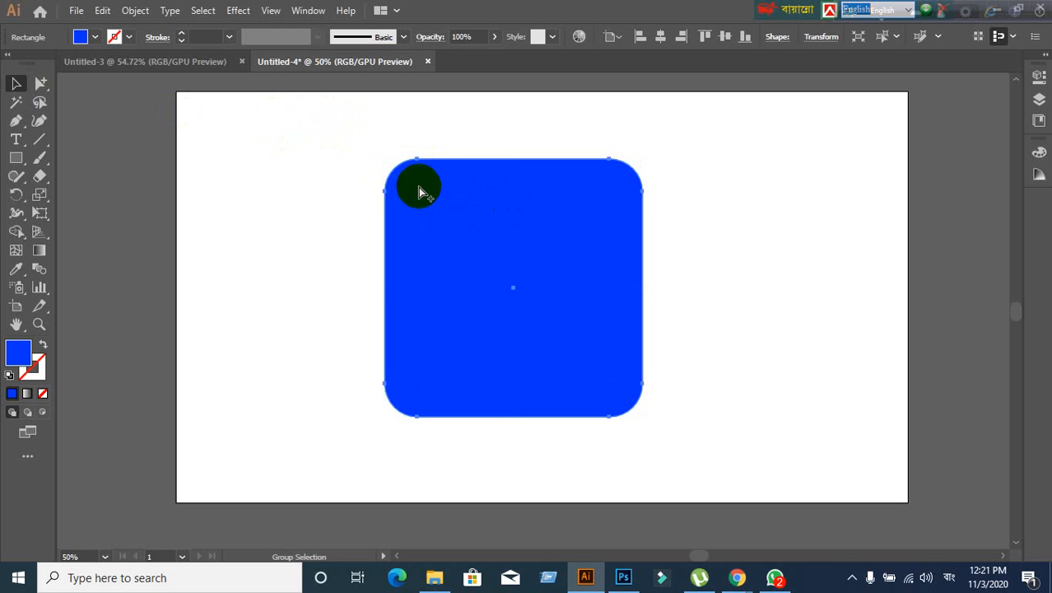
{"action": "key", "text": "ctrl+z"}
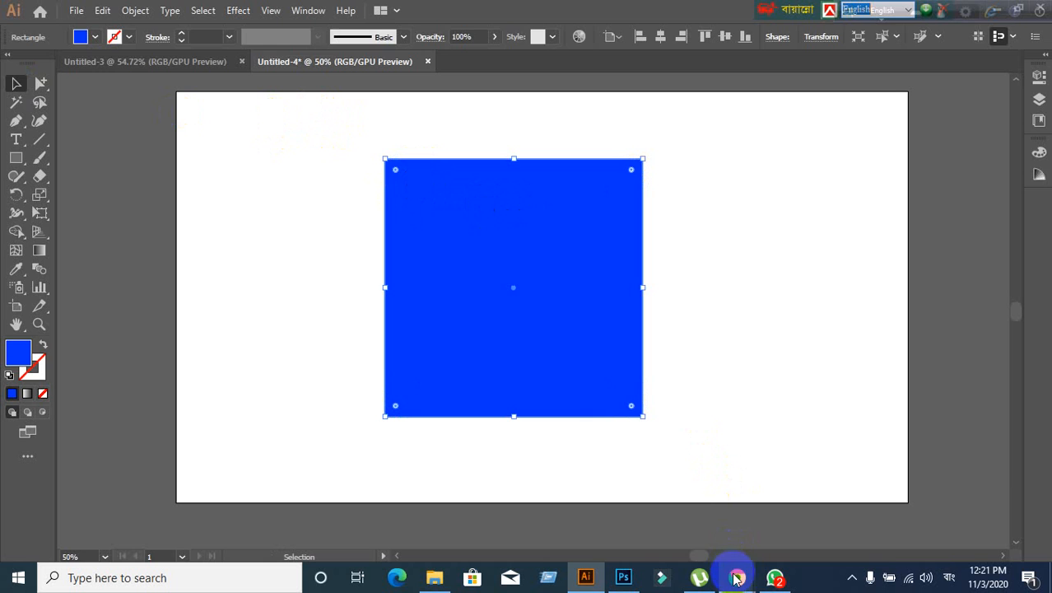
- Admit the waiting participant in Google Meet, then return to the Illustrator document
{"action": "mouse_move", "coordinate": [739, 579]}
{"action": "left_click", "coordinate": [688, 536]}
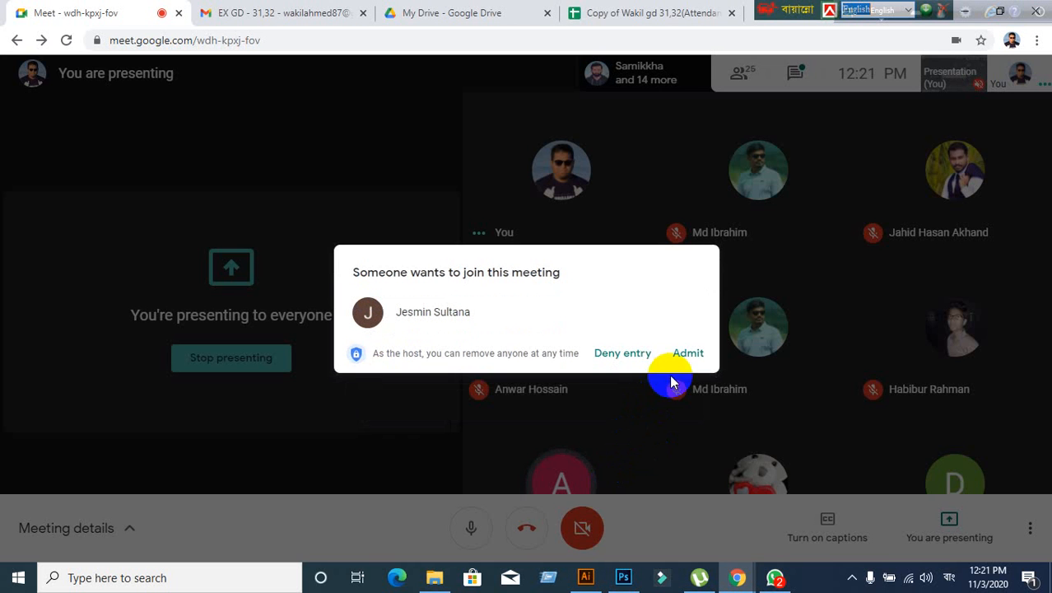
{"action": "left_click", "coordinate": [683, 353]}
{"action": "left_click", "coordinate": [586, 577]}
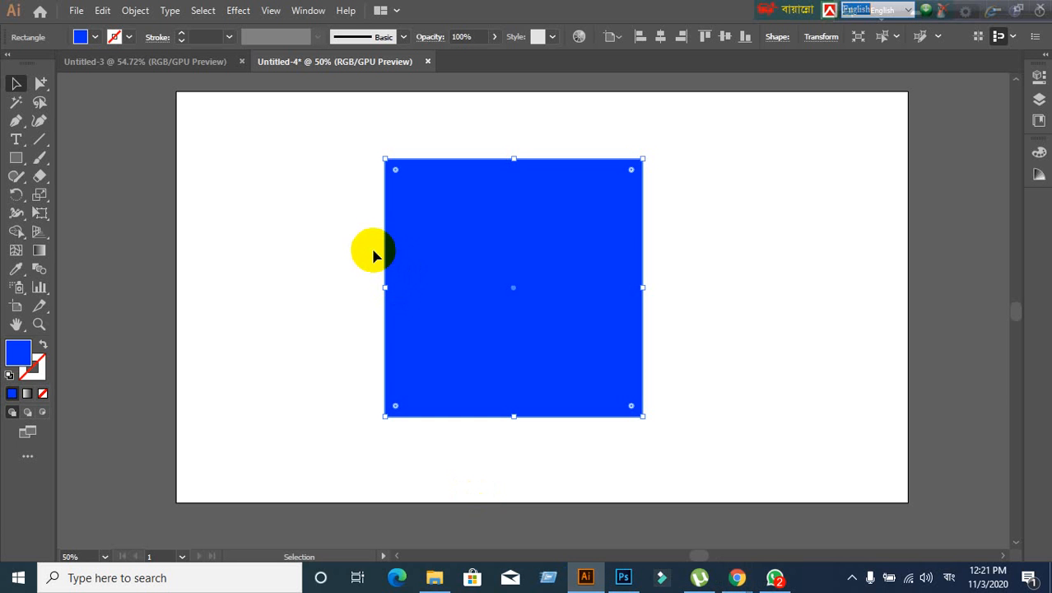
- Link the four corner radii in the Transform panel and set them all to 60 px
{"action": "double_click", "coordinate": [396, 172]}
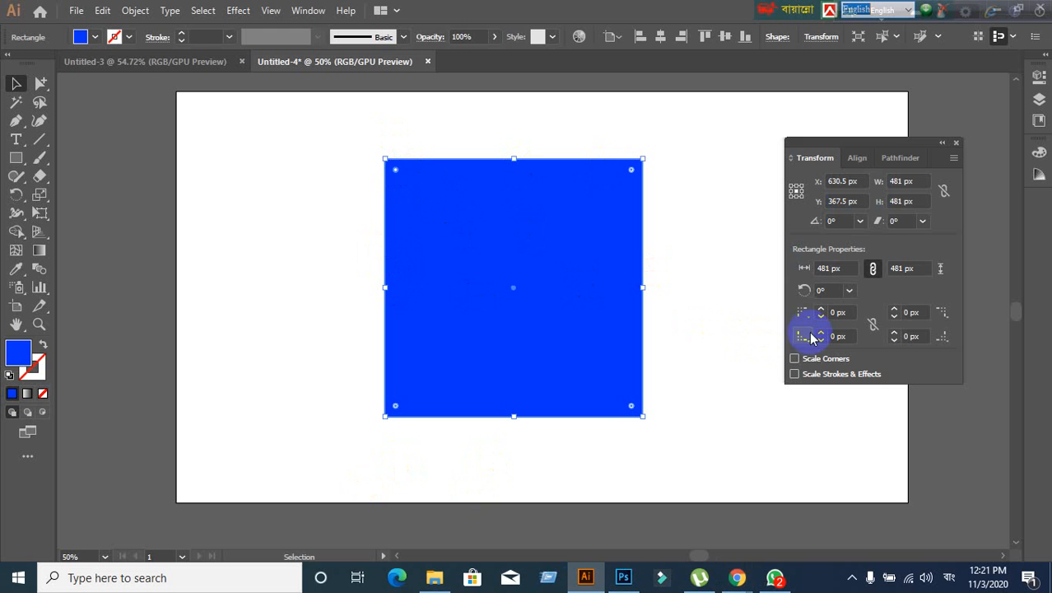
{"action": "left_click", "coordinate": [845, 313]}
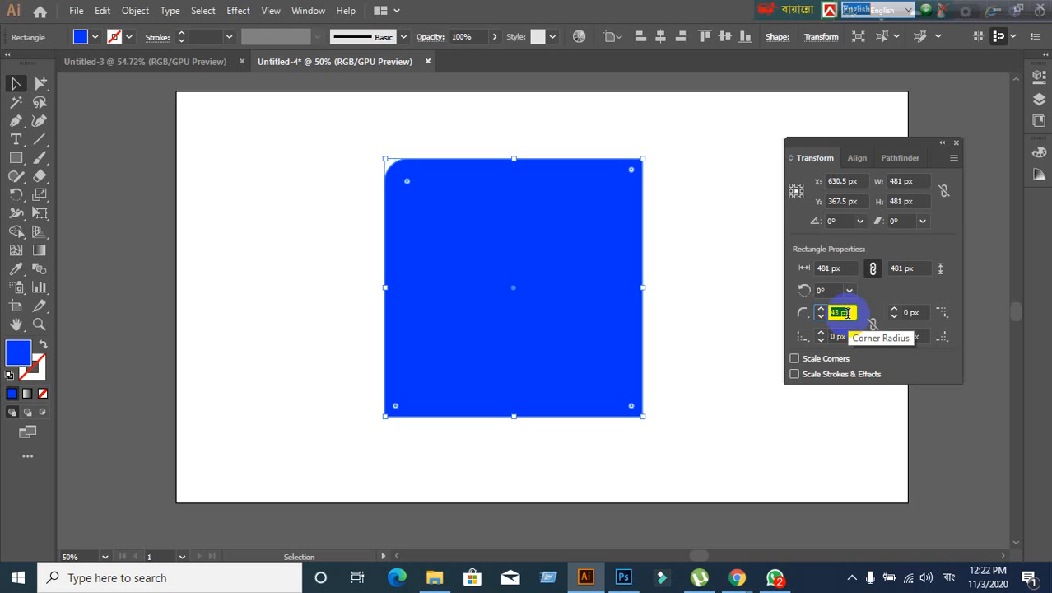
{"action": "key", "text": "Up"}
{"action": "key", "text": "Up"}
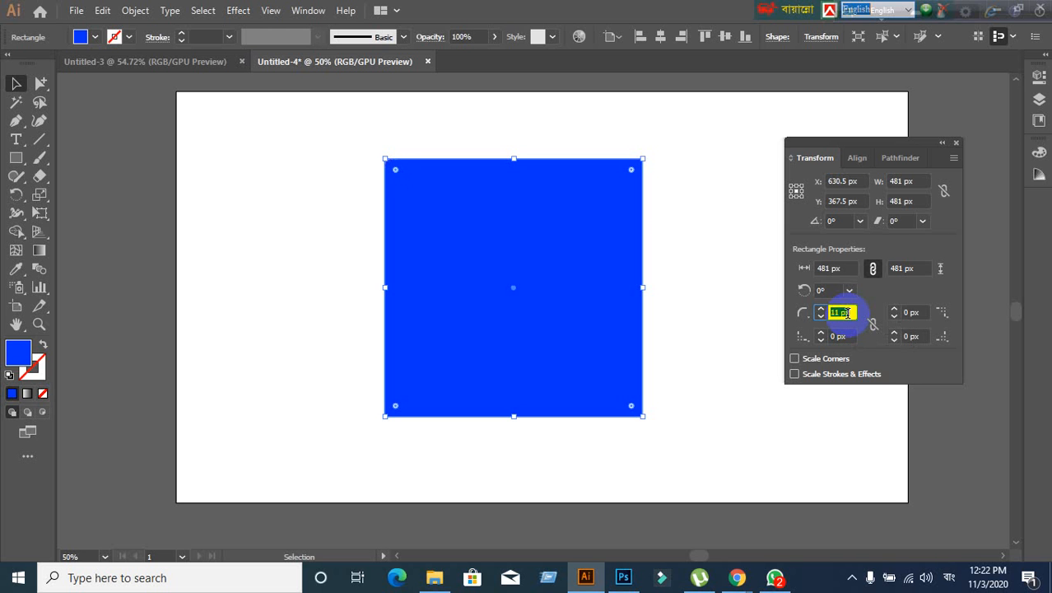
{"action": "key", "text": "shift+Down"}
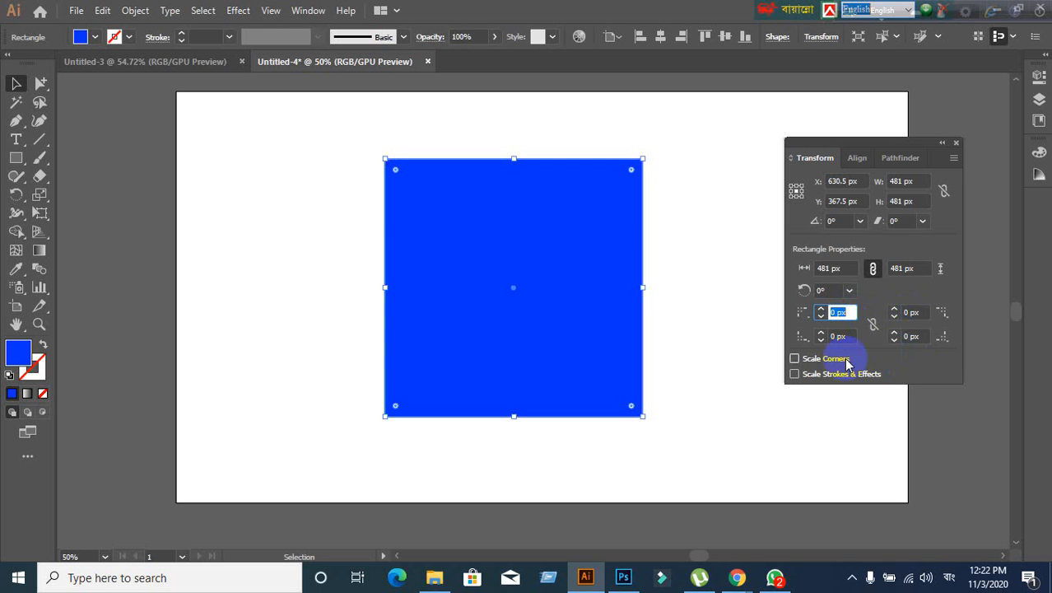
{"action": "left_click", "coordinate": [873, 326]}
{"action": "left_click", "coordinate": [840, 313]}
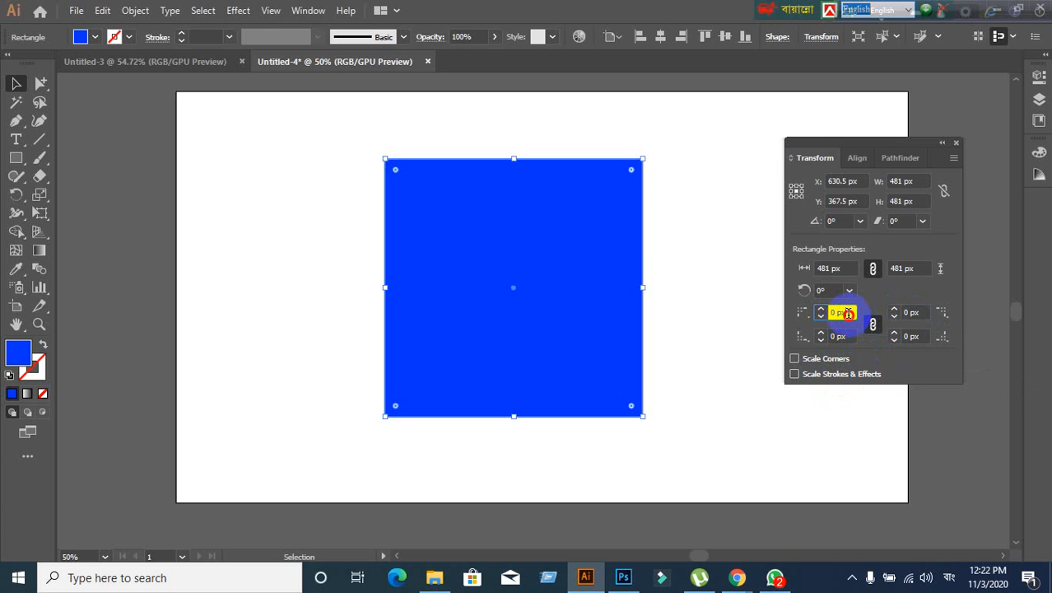
{"action": "type", "text": "2"}
{"action": "key", "text": "Return"}
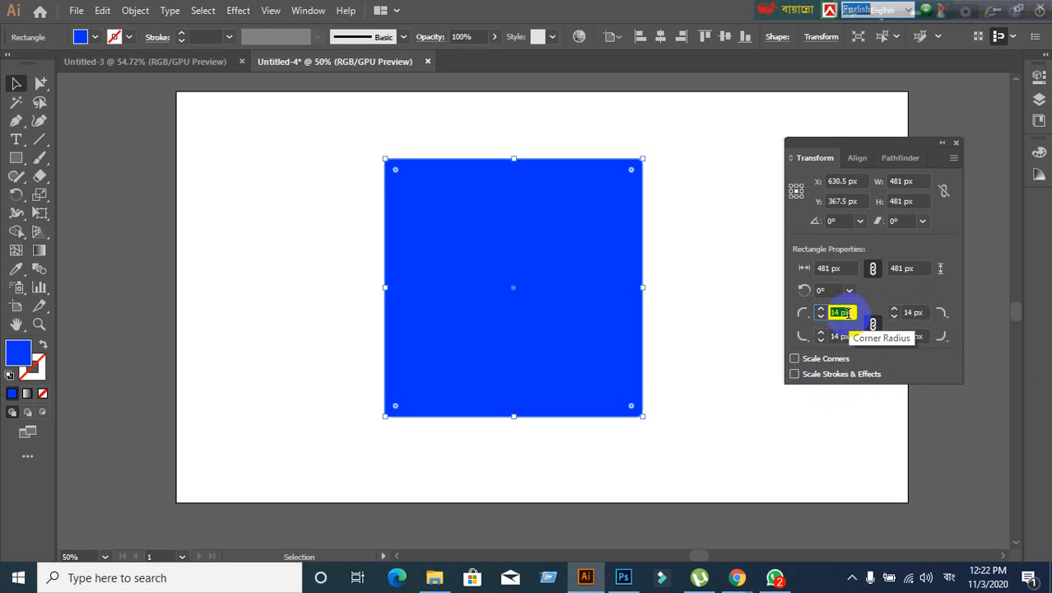
{"action": "scroll", "coordinate": [848, 313], "scroll_direction": "up", "scroll_amount": 11}
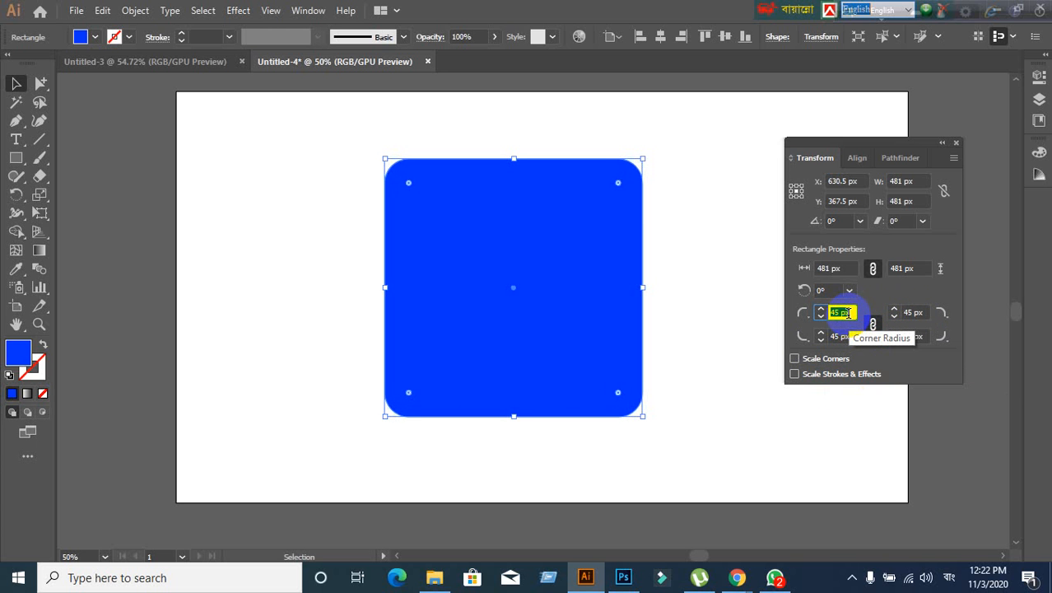
{"action": "scroll", "coordinate": [849, 313], "scroll_direction": "up", "scroll_amount": 20}
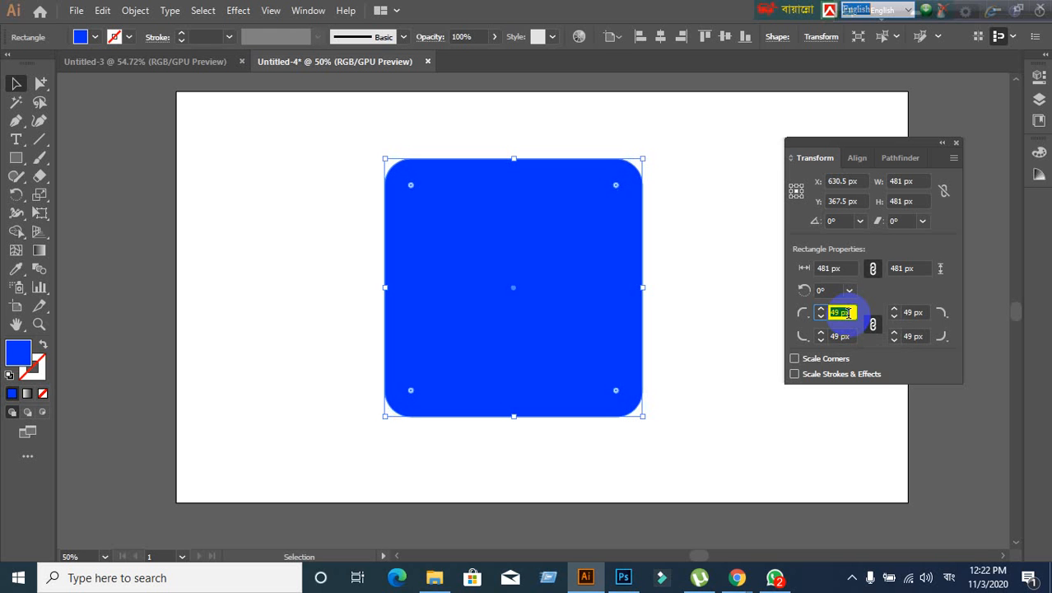
{"action": "scroll", "coordinate": [848, 313], "scroll_direction": "up", "scroll_amount": 1}
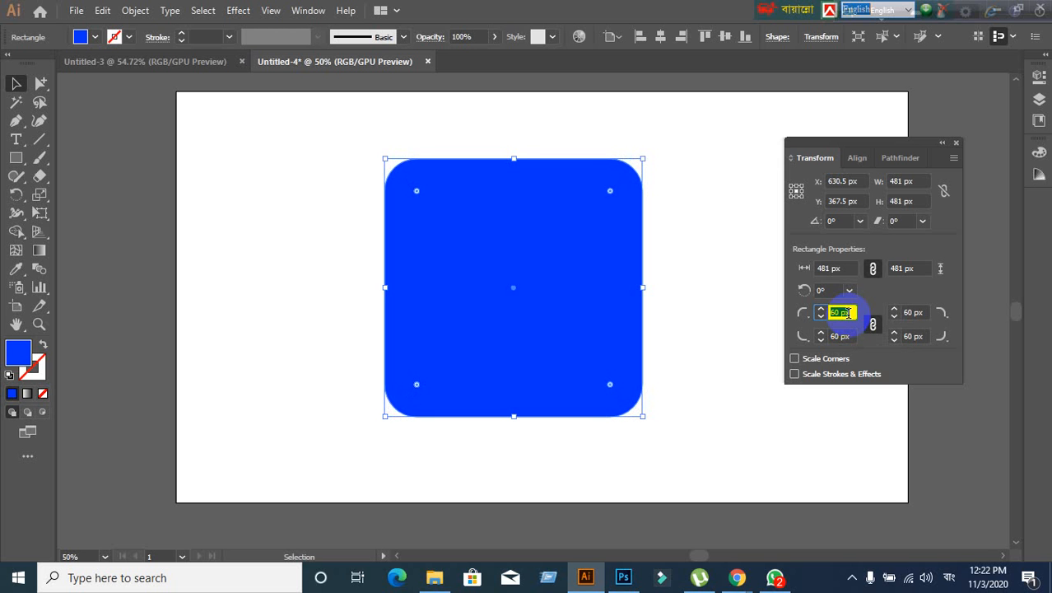
- Set all four corners of the square to the Inverted Round corner type
{"action": "left_click", "coordinate": [805, 332]}
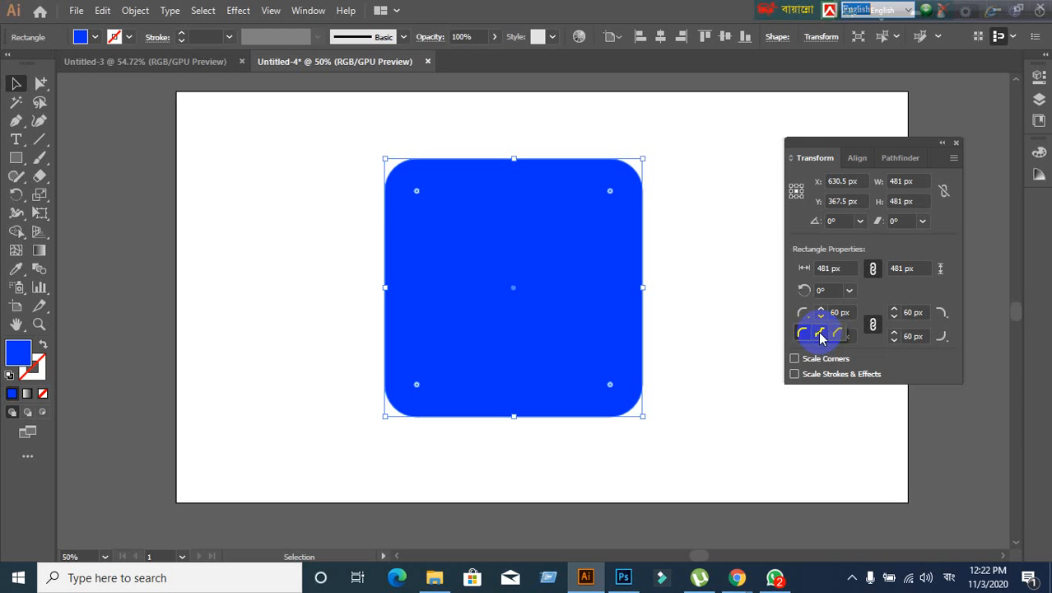
{"action": "left_click", "coordinate": [820, 336]}
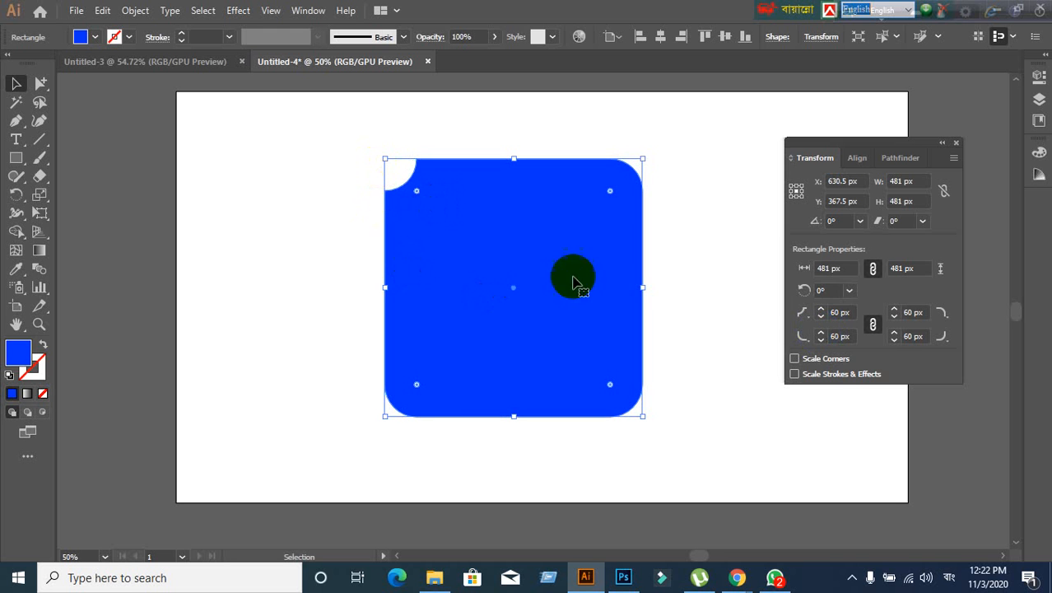
{"action": "left_click", "coordinate": [855, 311]}
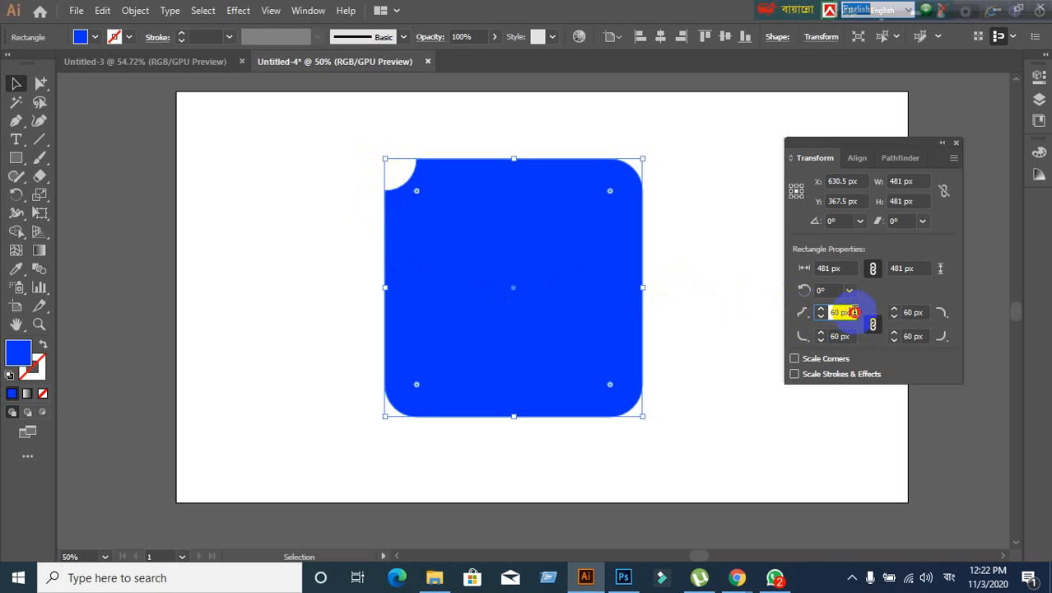
{"action": "scroll", "coordinate": [856, 311], "scroll_direction": "up", "scroll_amount": 7}
{"action": "scroll", "coordinate": [855, 311], "scroll_direction": "down", "scroll_amount": 4}
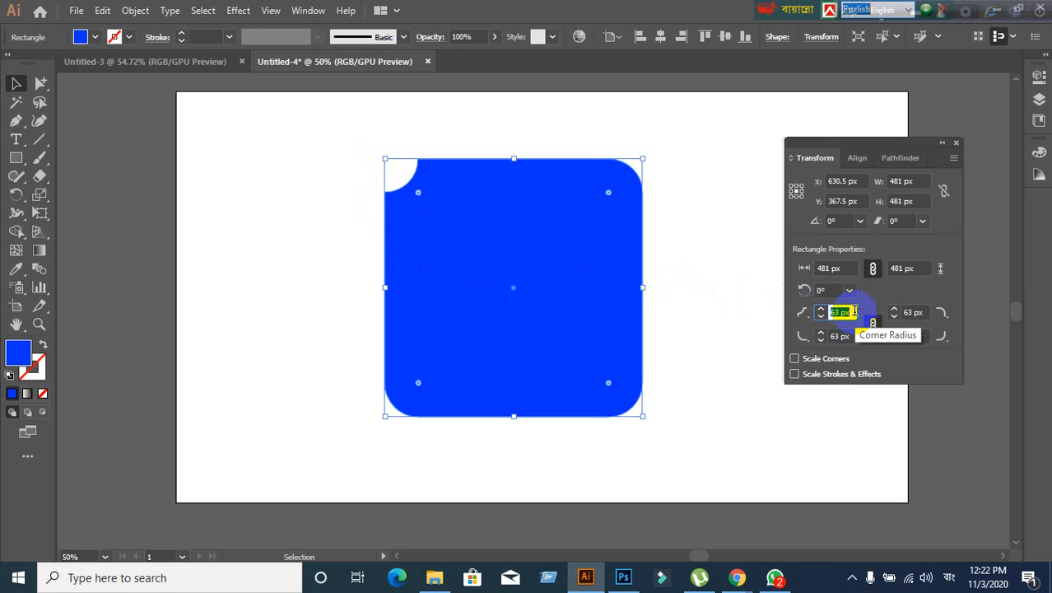
{"action": "left_click", "coordinate": [943, 313]}
{"action": "left_click", "coordinate": [921, 336]}
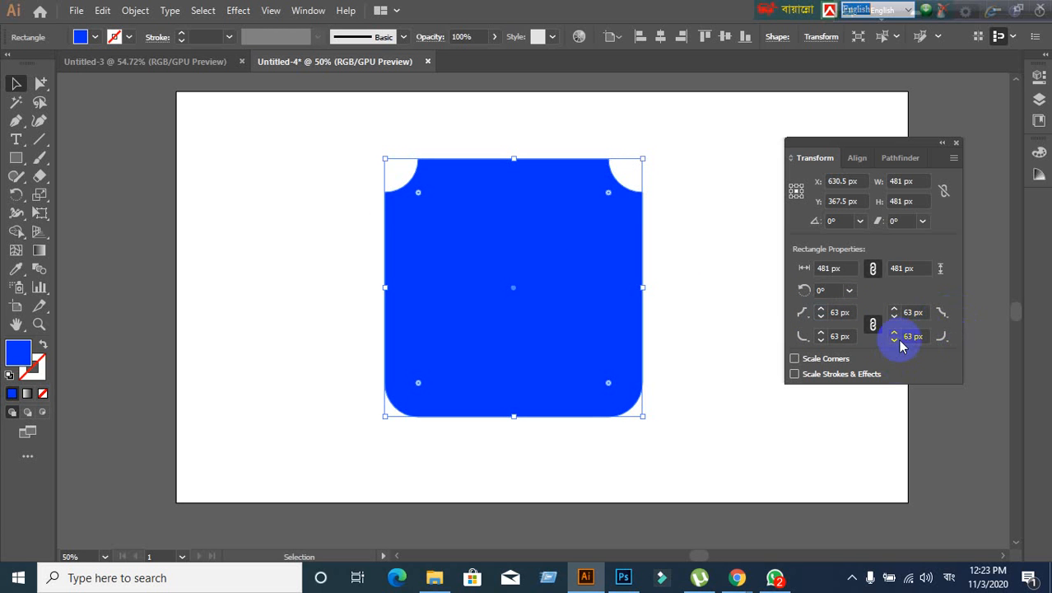
{"action": "left_click", "coordinate": [803, 336]}
{"action": "left_click", "coordinate": [820, 362]}
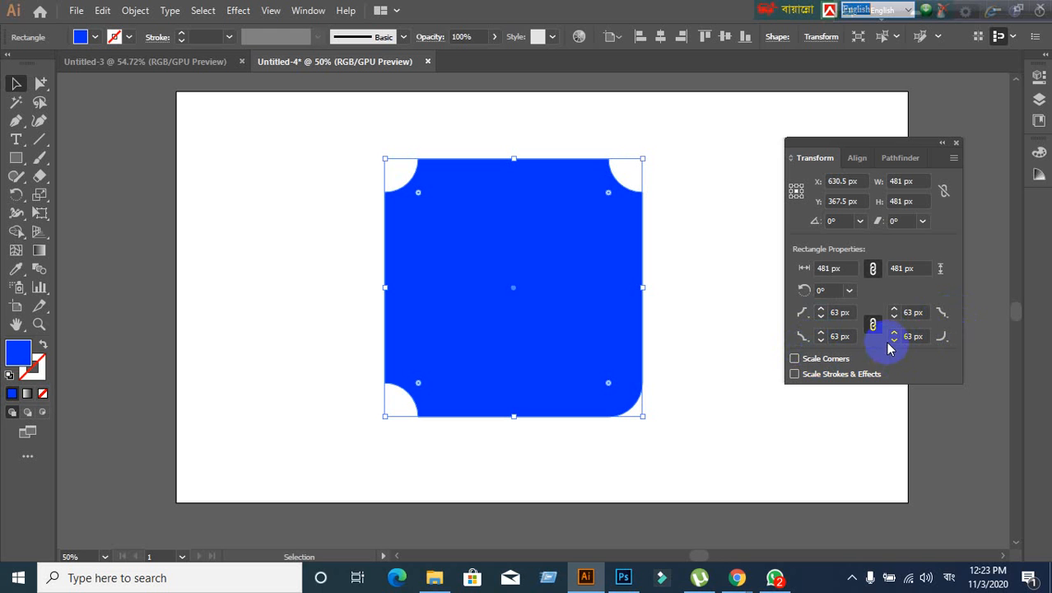
{"action": "left_click", "coordinate": [941, 341]}
{"action": "left_click", "coordinate": [934, 363]}
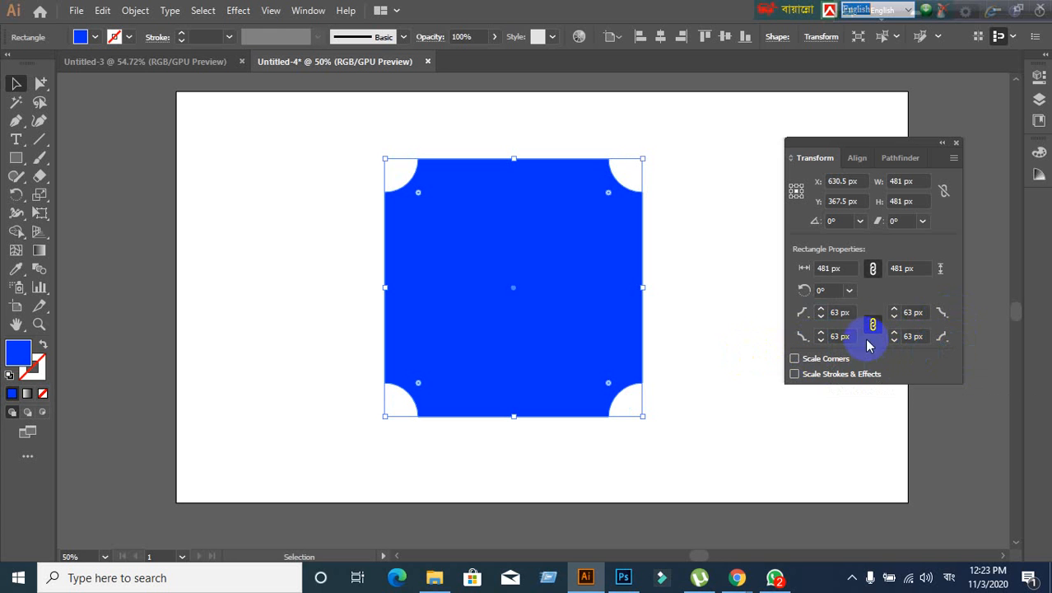
- Raise the linked corner radius to 71 px, then unlink the corner radii
{"action": "double_click", "coordinate": [846, 316]}
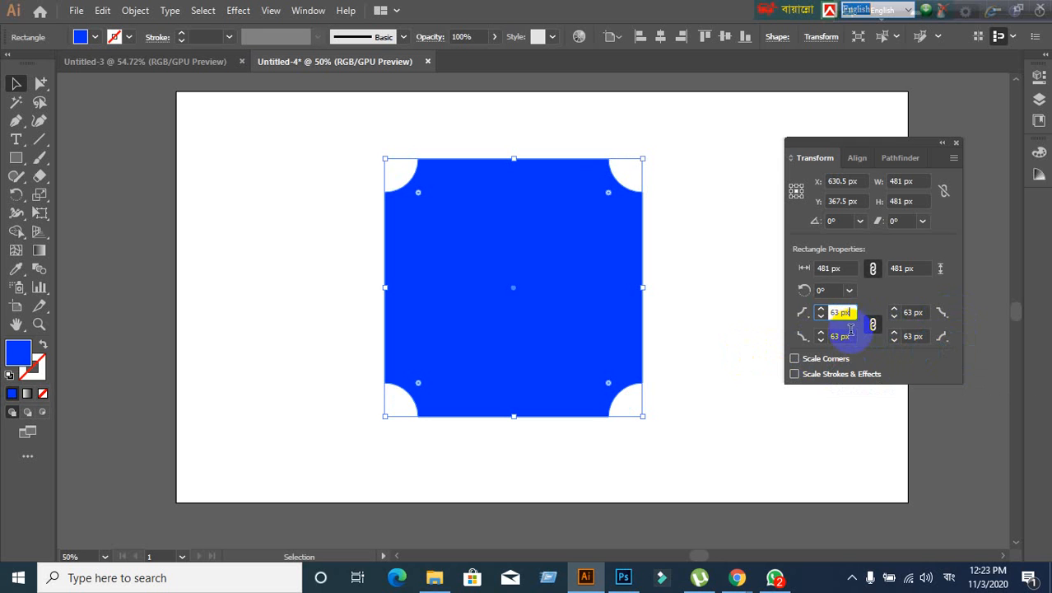
{"action": "left_click", "coordinate": [848, 336]}
{"action": "scroll", "coordinate": [852, 336], "scroll_direction": "up", "scroll_amount": 8}
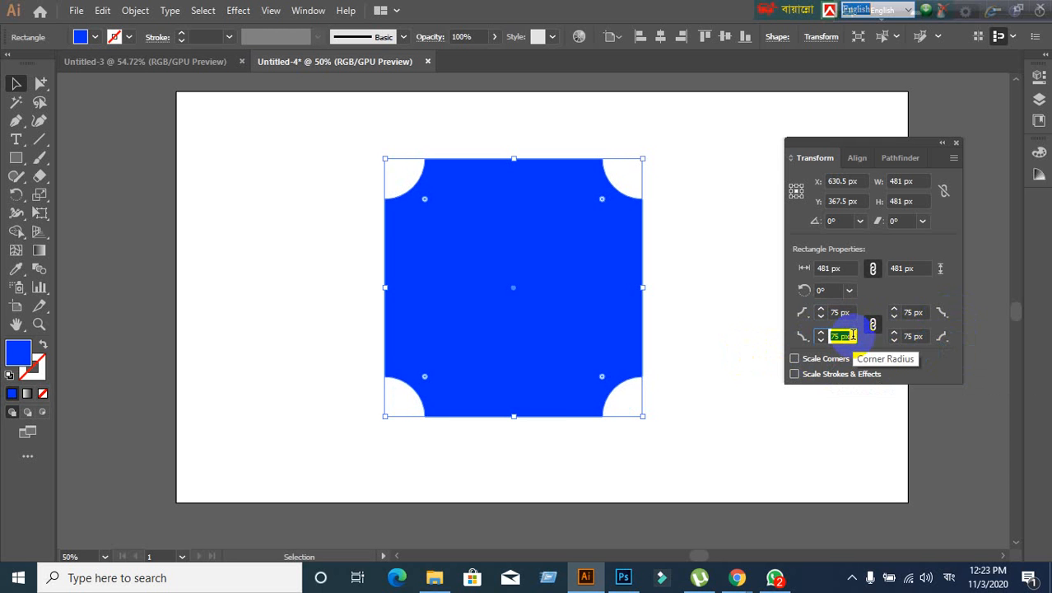
{"action": "left_click", "coordinate": [873, 323]}
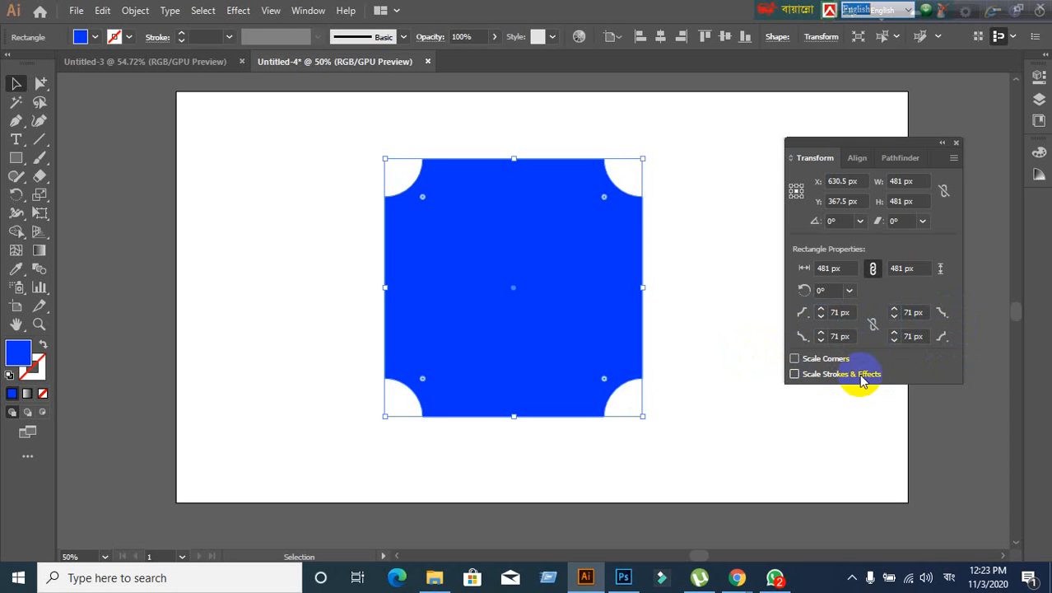
- Enlarge the top-right and bottom-right cut-outs to 181 px and 153 px
{"action": "left_click", "coordinate": [927, 314]}
{"action": "scroll", "coordinate": [927, 315], "scroll_direction": "down", "scroll_amount": 4}
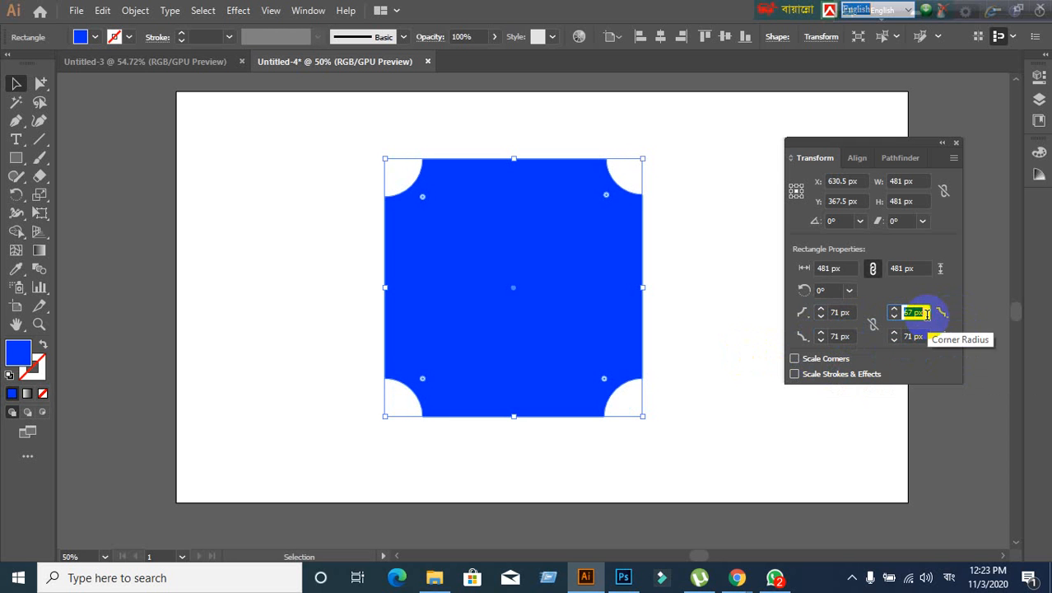
{"action": "scroll", "coordinate": [927, 315], "scroll_direction": "up", "scroll_amount": 20}
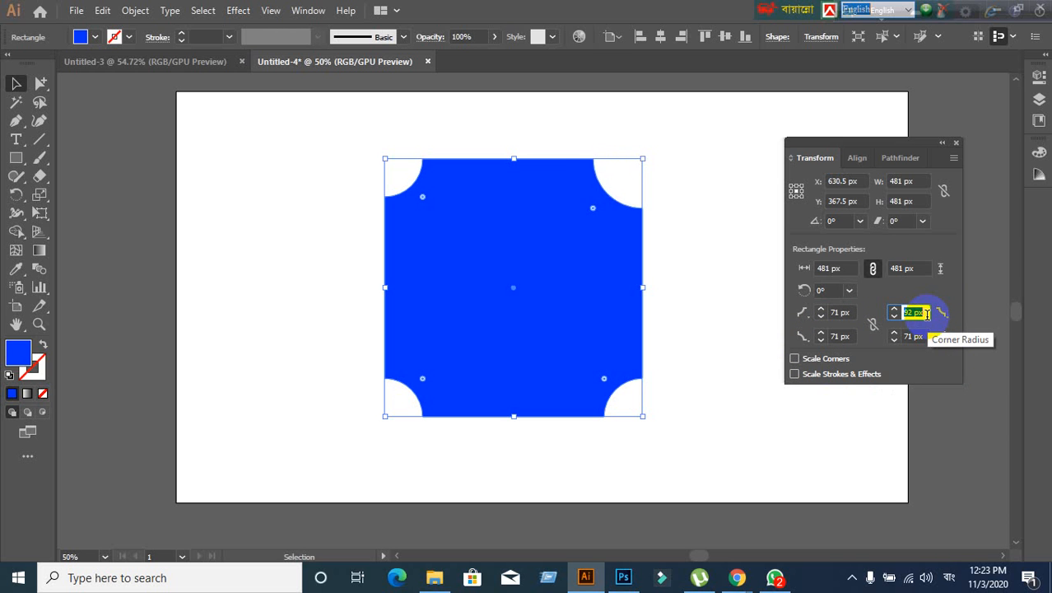
{"action": "scroll", "coordinate": [928, 314], "scroll_direction": "up", "scroll_amount": 20}
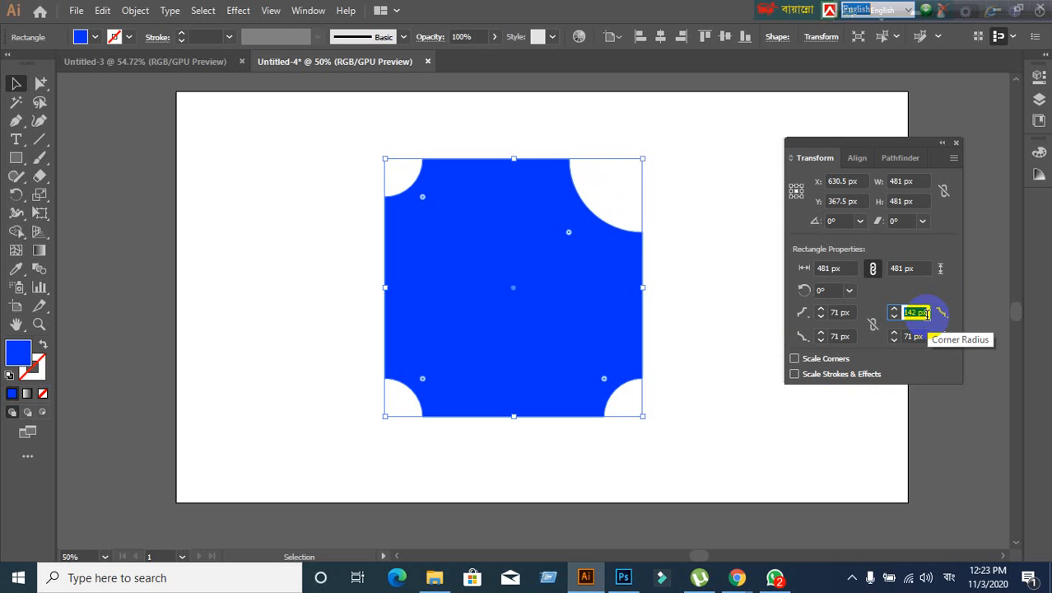
{"action": "scroll", "coordinate": [927, 315], "scroll_direction": "up", "scroll_amount": 18}
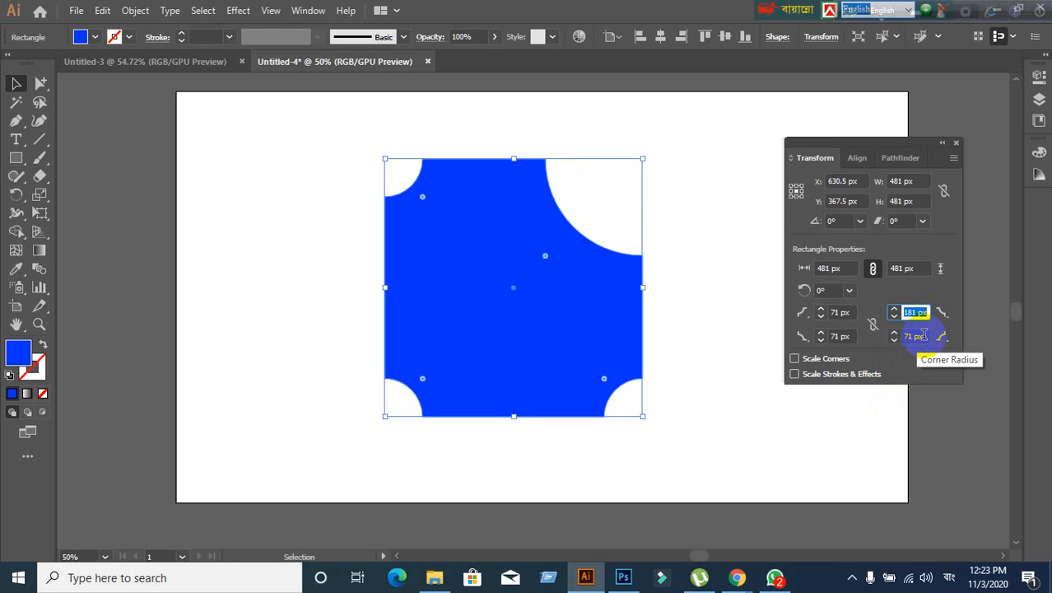
{"action": "left_click", "coordinate": [924, 334]}
{"action": "scroll", "coordinate": [924, 334], "scroll_direction": "up", "scroll_amount": 20}
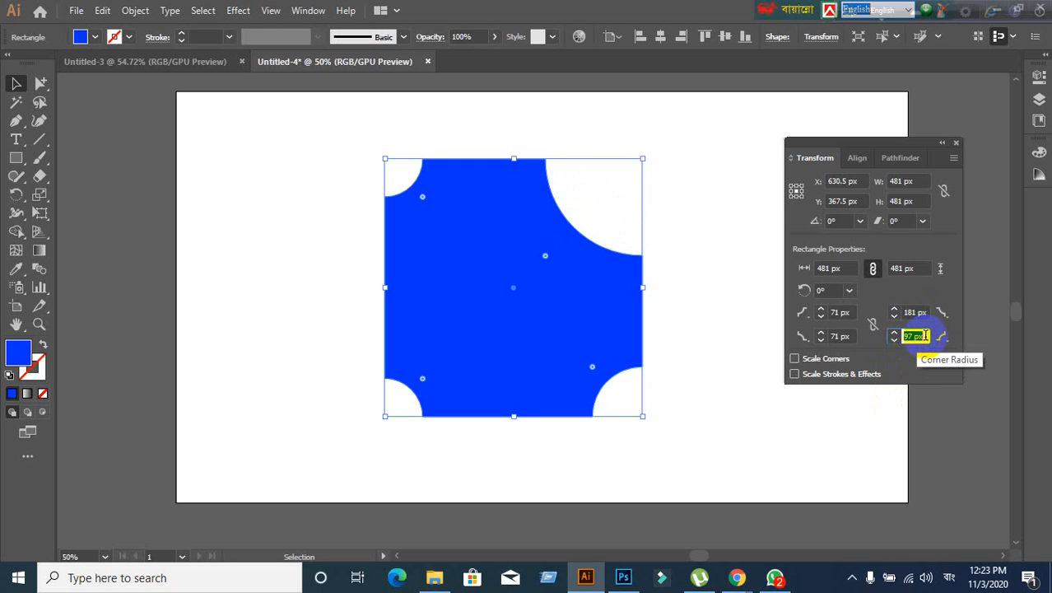
{"action": "scroll", "coordinate": [925, 335], "scroll_direction": "up", "scroll_amount": 20}
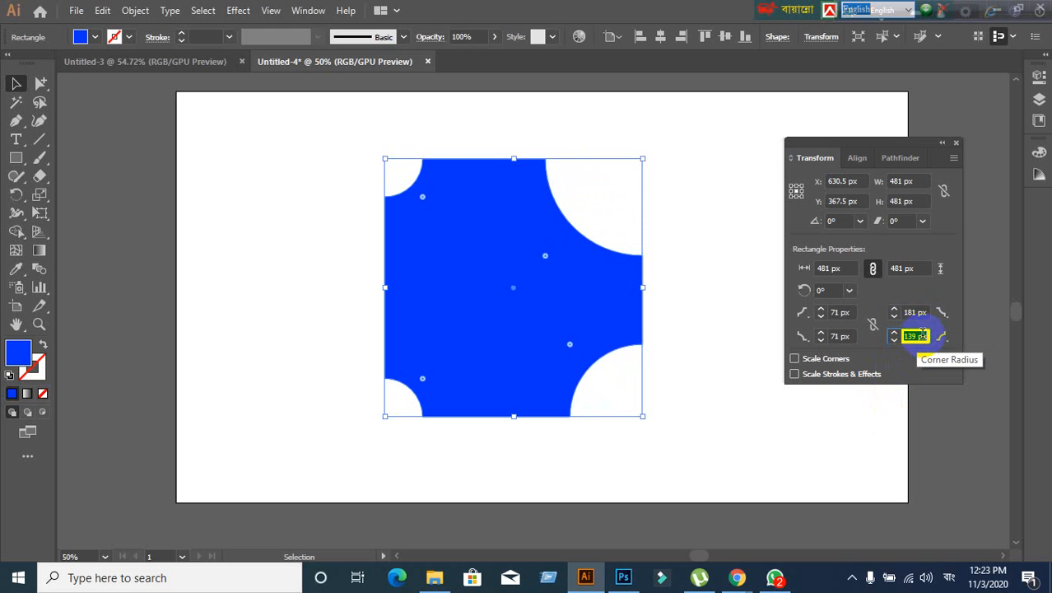
{"action": "scroll", "coordinate": [924, 335], "scroll_direction": "up", "scroll_amount": 14}
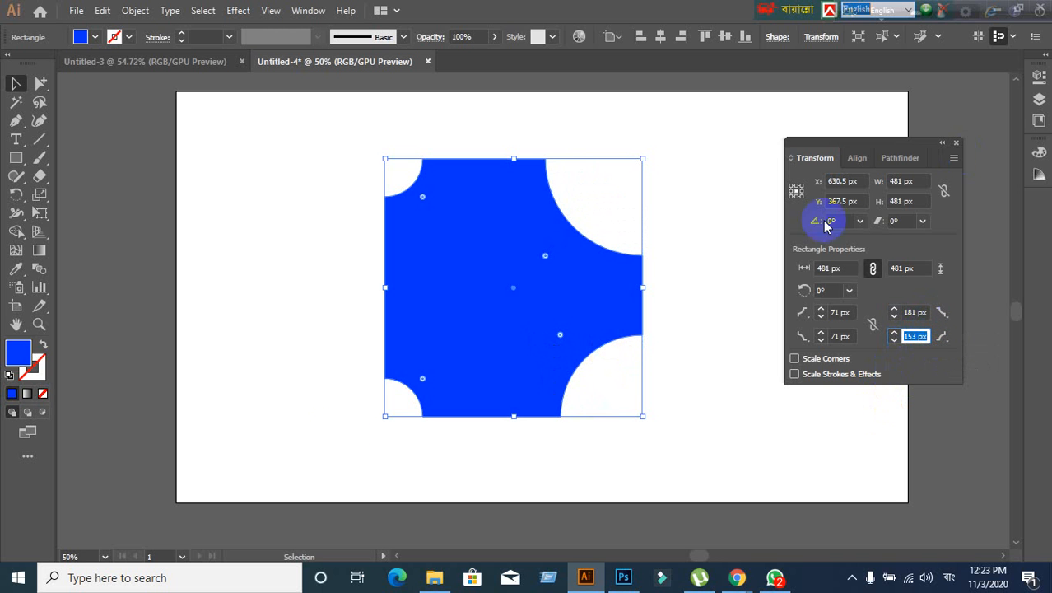
- Select the blue cut-out square and delete it from the artboard
{"action": "left_click", "coordinate": [15, 84]}
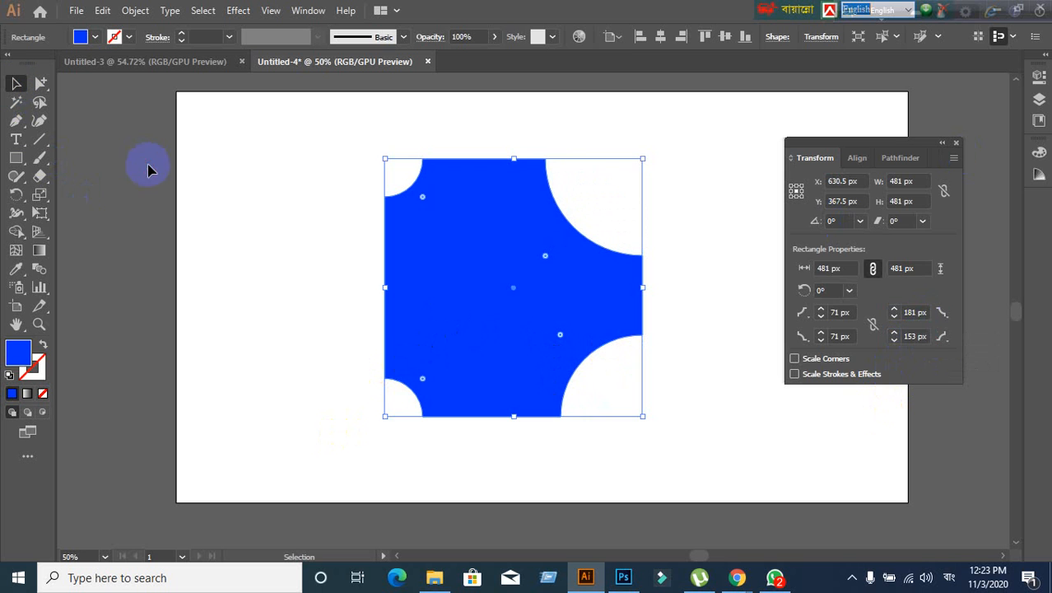
{"action": "left_click", "coordinate": [146, 165]}
{"action": "left_click", "coordinate": [466, 324]}
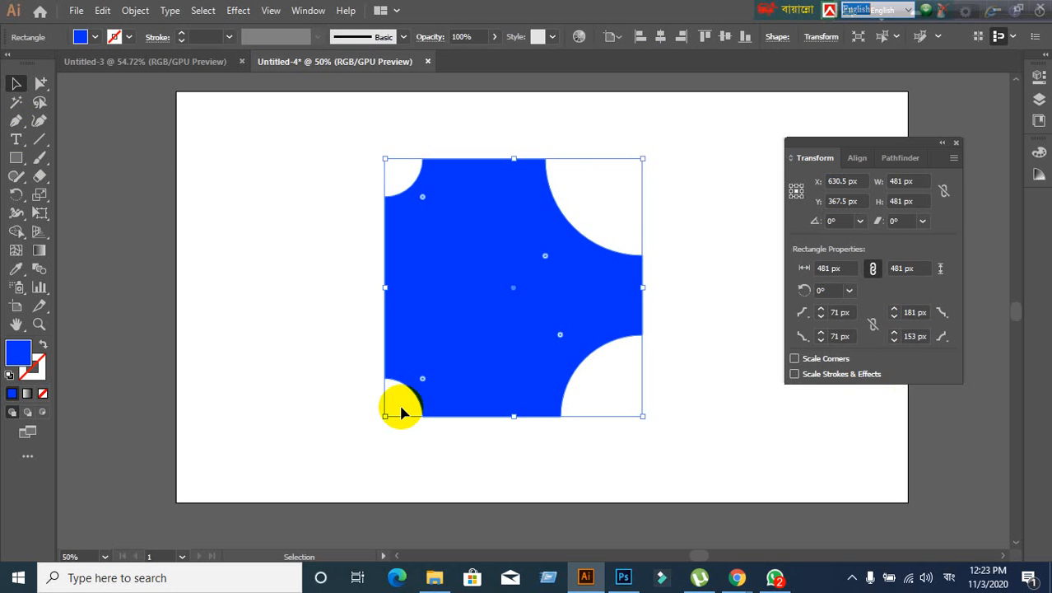
{"action": "key", "text": "Delete"}
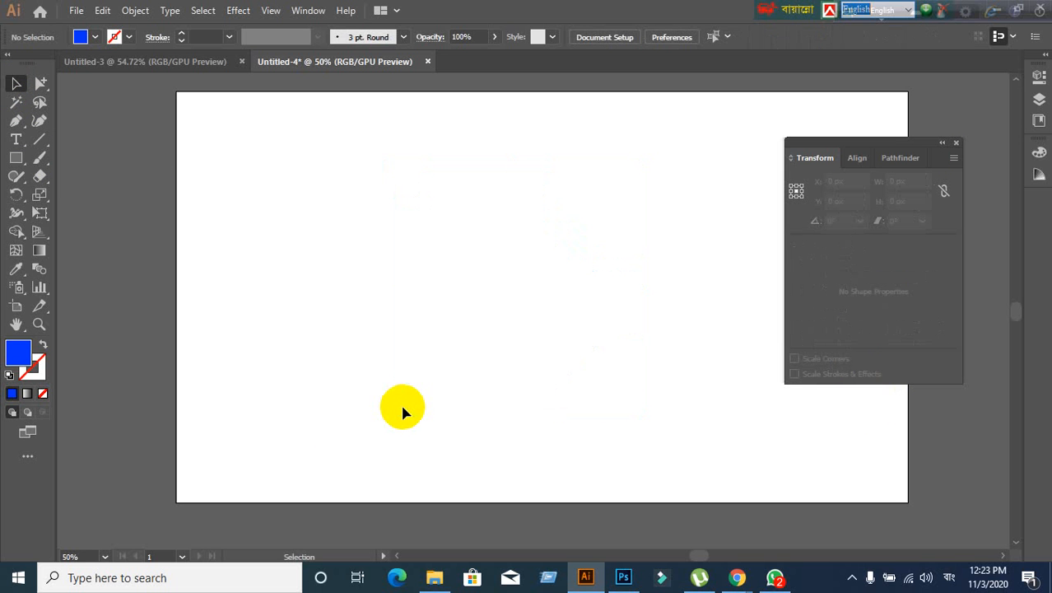
- Draw a 405 × 405 px blue square on the artboard's left with the Rectangle tool
{"action": "left_click", "coordinate": [18, 158]}
{"action": "left_click_drag", "start_coordinate": [282, 167], "coordinate": [501, 383]}
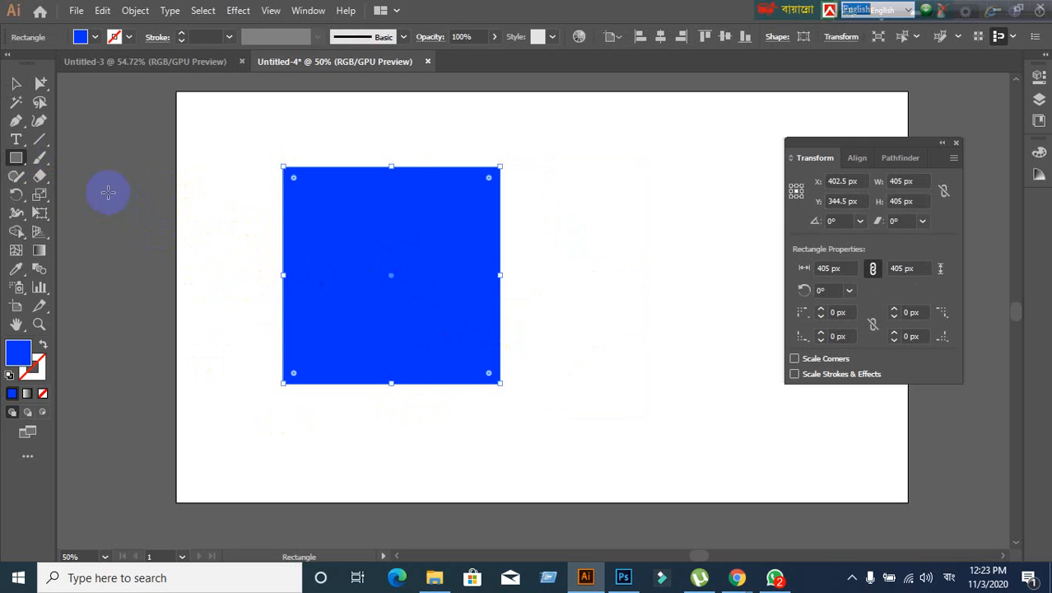
{"action": "left_click", "coordinate": [17, 161]}
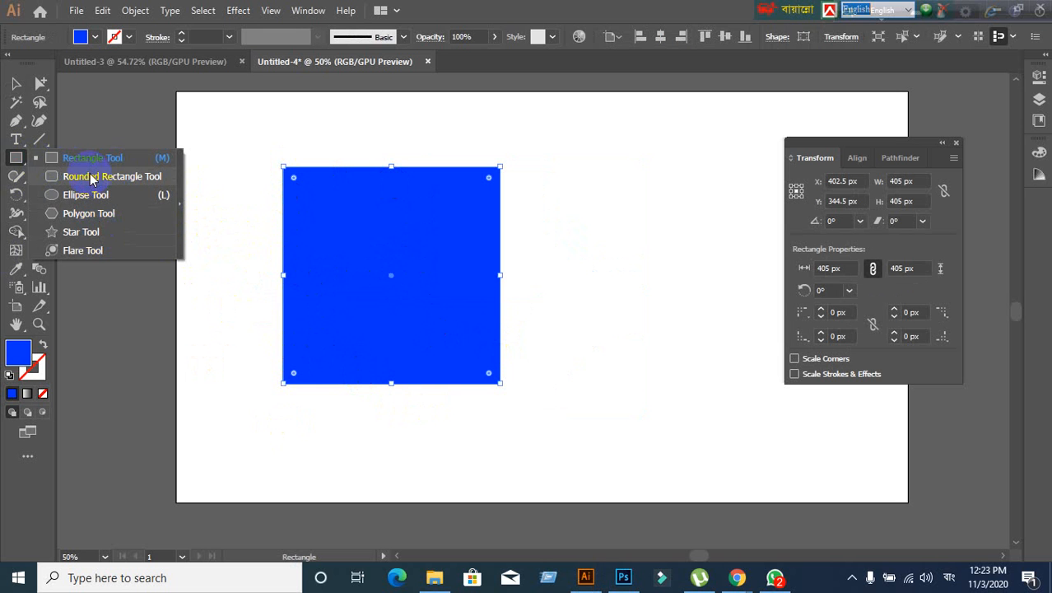
{"action": "left_click", "coordinate": [18, 161]}
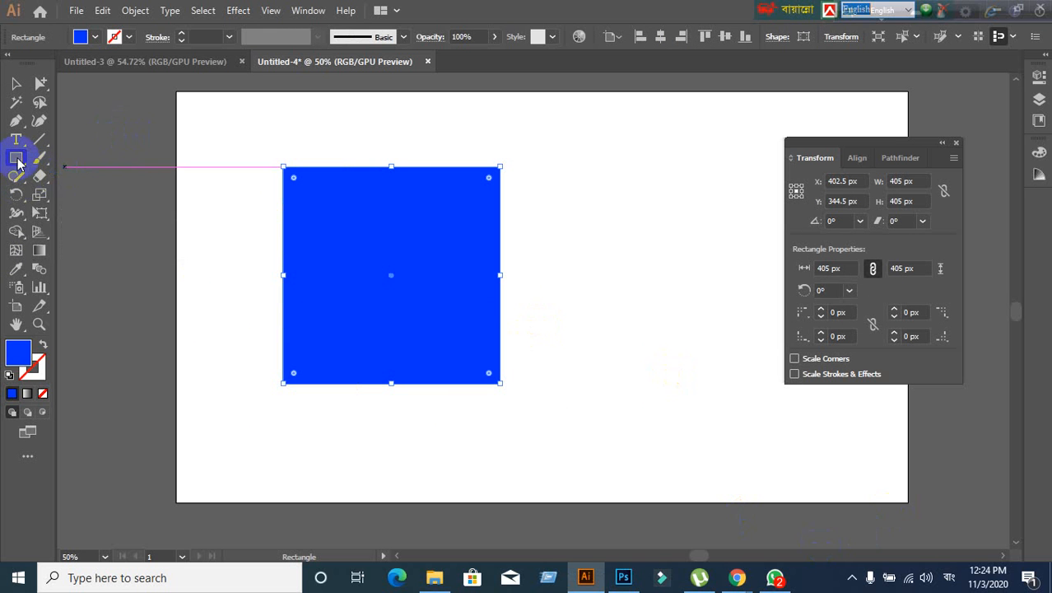
{"action": "left_click", "coordinate": [15, 158]}
{"action": "left_click", "coordinate": [82, 231]}
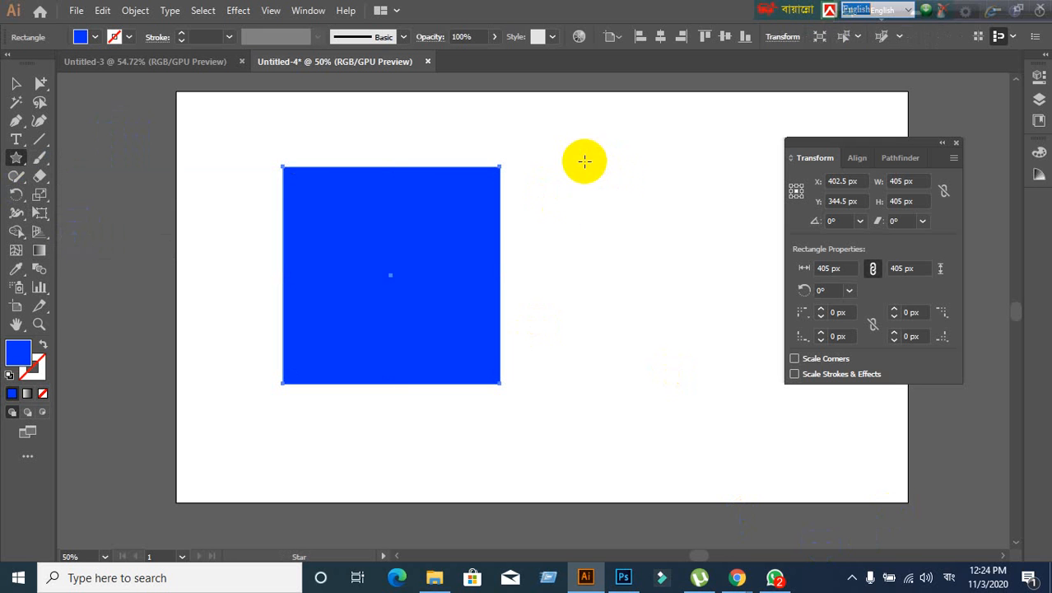
- Reposition the square on the artboard, shifted slightly right of its original spot
{"action": "left_click", "coordinate": [18, 85]}
{"action": "left_click_drag", "start_coordinate": [308, 284], "coordinate": [360, 303]}
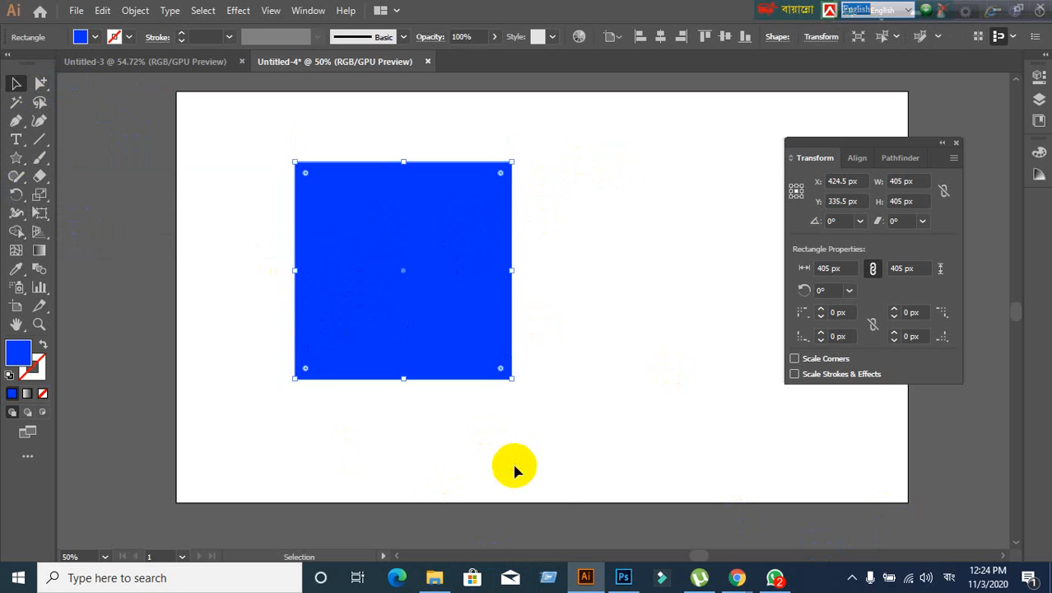
{"action": "left_click_drag", "start_coordinate": [514, 465], "coordinate": [412, 371]}
- Bring the Google Meet call window to the front and move the floating language bar to the top-left
{"action": "mouse_move", "coordinate": [737, 576]}
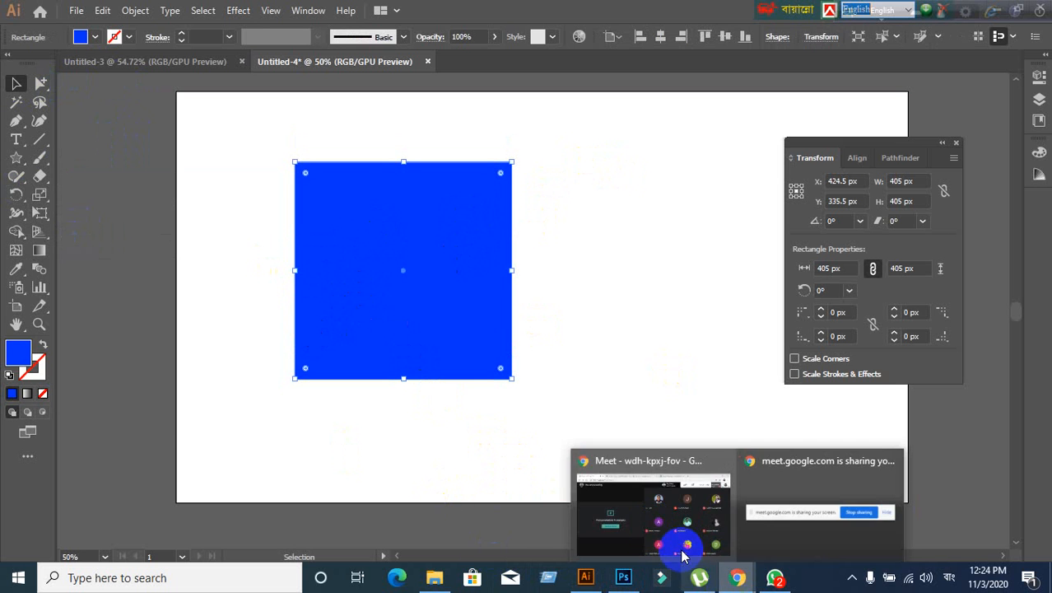
{"action": "left_click", "coordinate": [640, 521]}
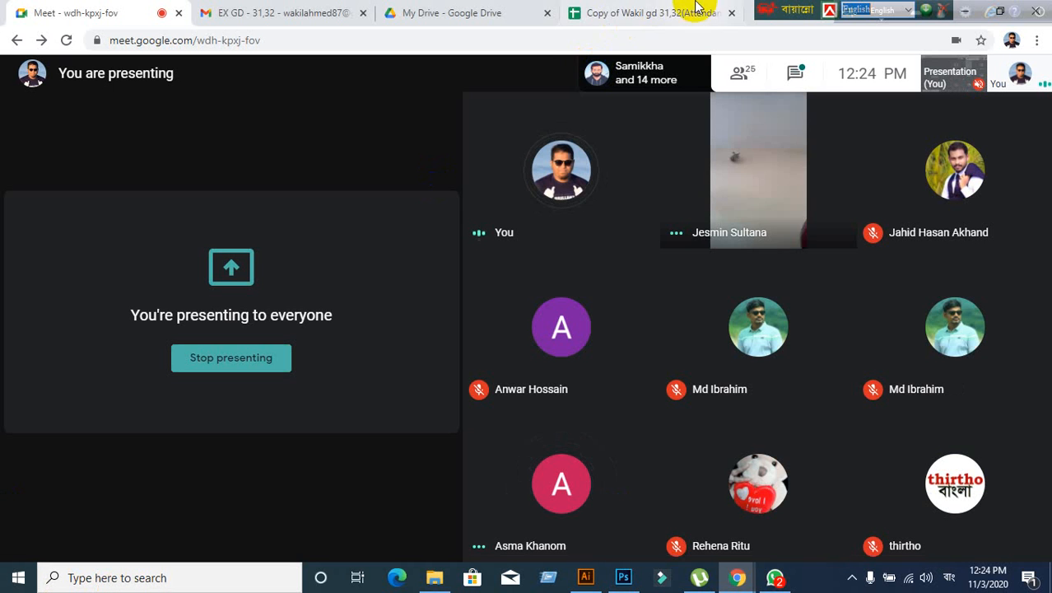
{"action": "left_click_drag", "start_coordinate": [770, 12], "coordinate": [13, 12]}
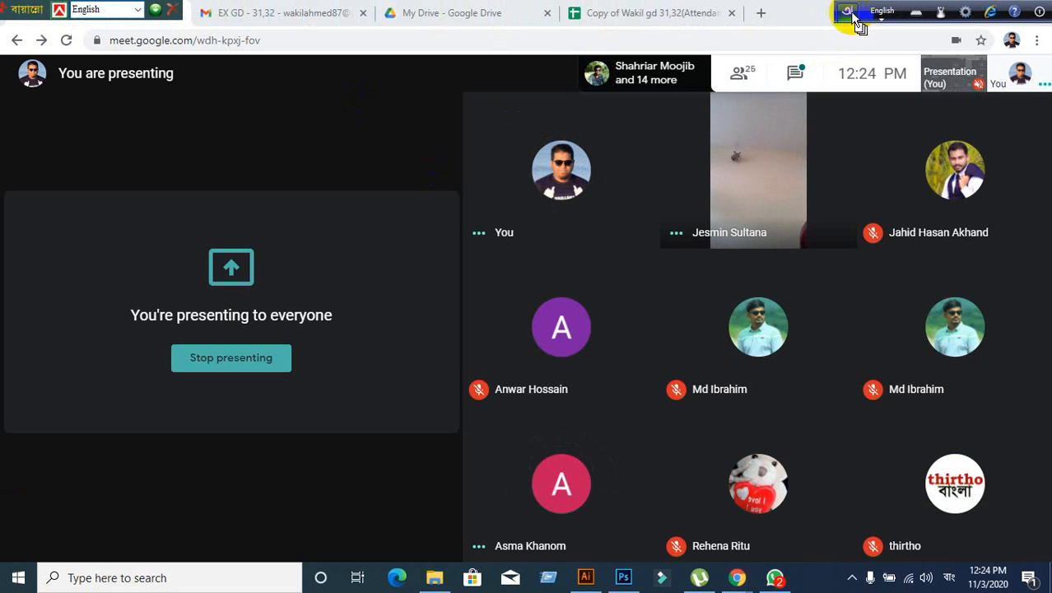
{"action": "left_click_drag", "start_coordinate": [856, 17], "coordinate": [158, 40]}
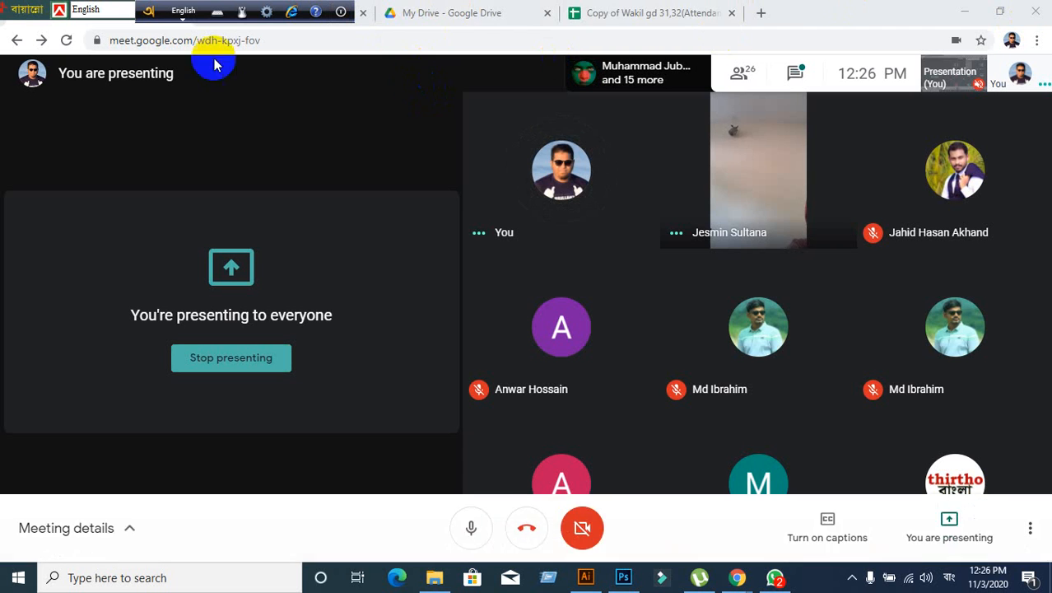
{"action": "left_click_drag", "start_coordinate": [25, 8], "coordinate": [278, 9]}
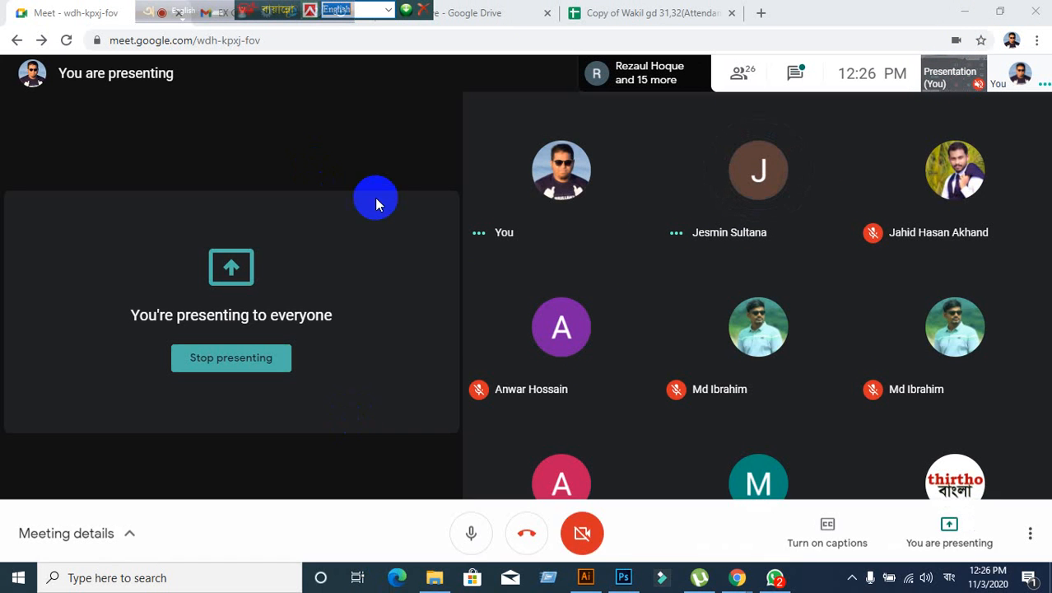
{"action": "left_click", "coordinate": [964, 9]}
{"action": "left_click", "coordinate": [994, 12]}
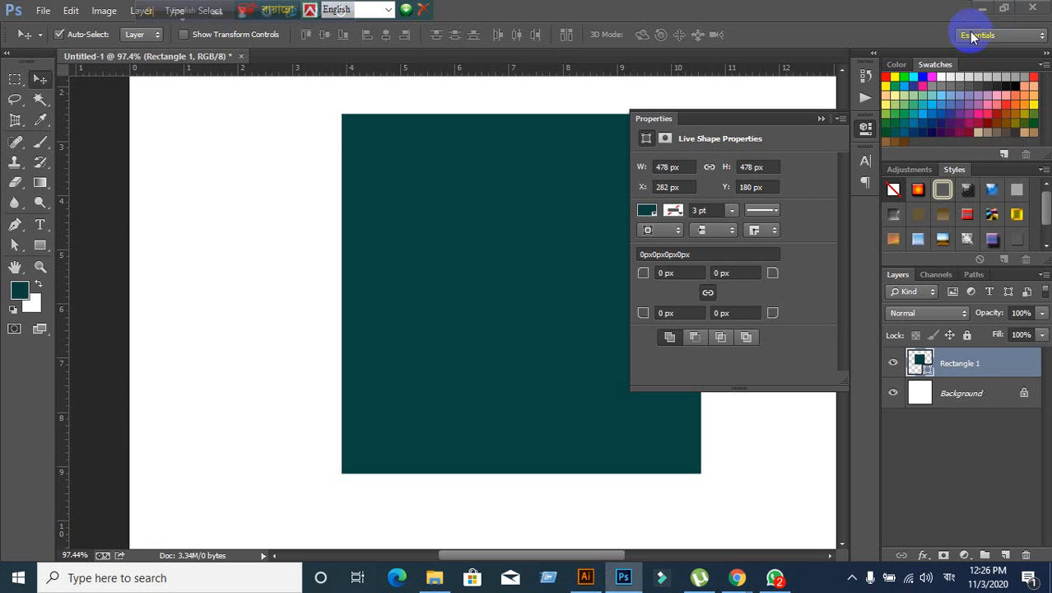
{"action": "left_click", "coordinate": [980, 8]}
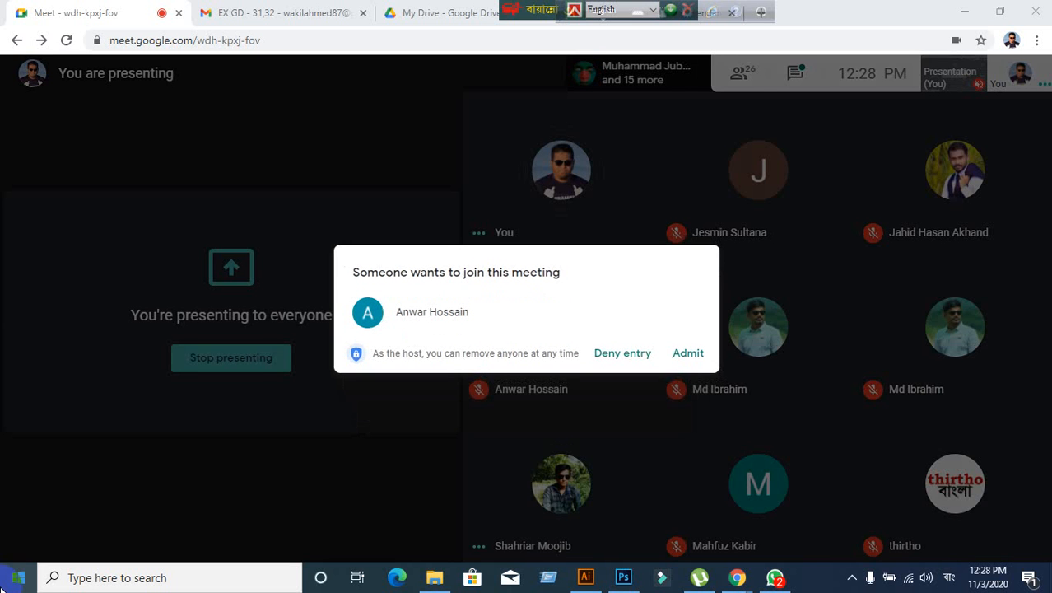
- Admit the waiting participant into the call, then stop presenting the screen to everyone
{"action": "left_click", "coordinate": [684, 352]}
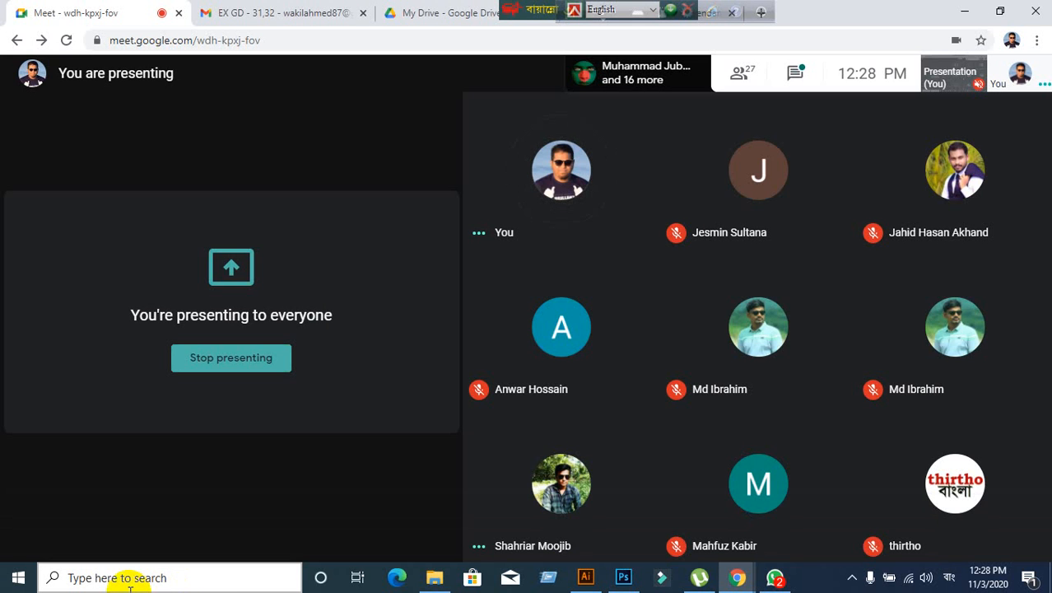
{"action": "left_click", "coordinate": [176, 563]}
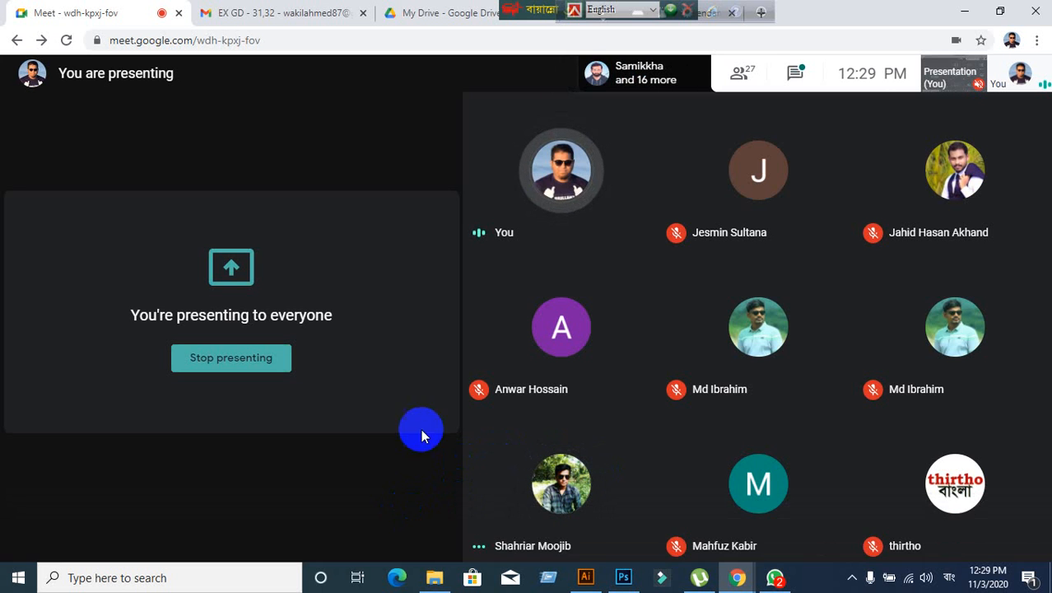
{"action": "left_click", "coordinate": [974, 543]}
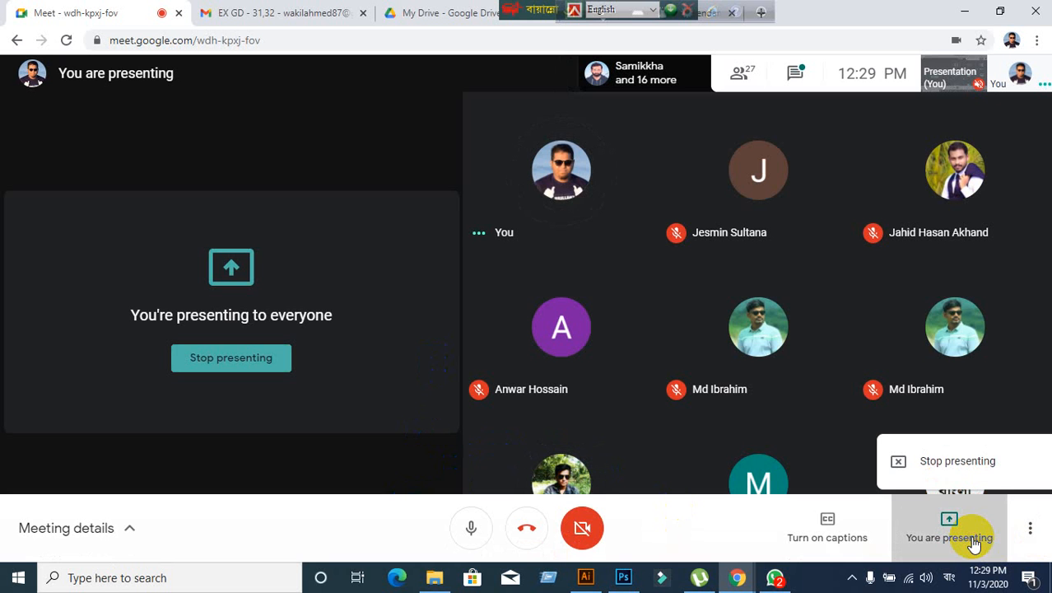
{"action": "left_click", "coordinate": [317, 541]}
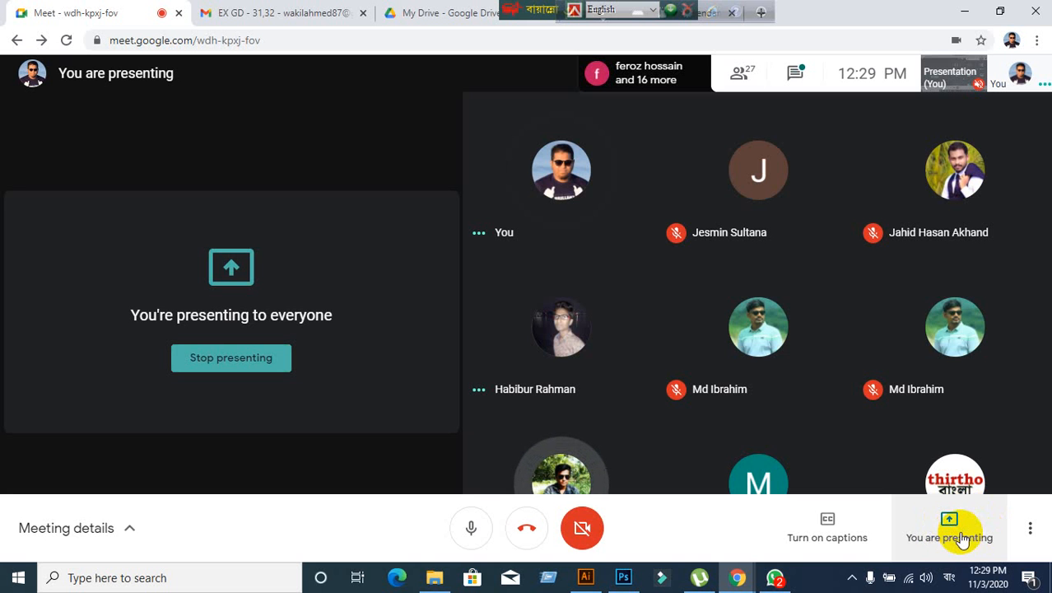
{"action": "left_click", "coordinate": [963, 539]}
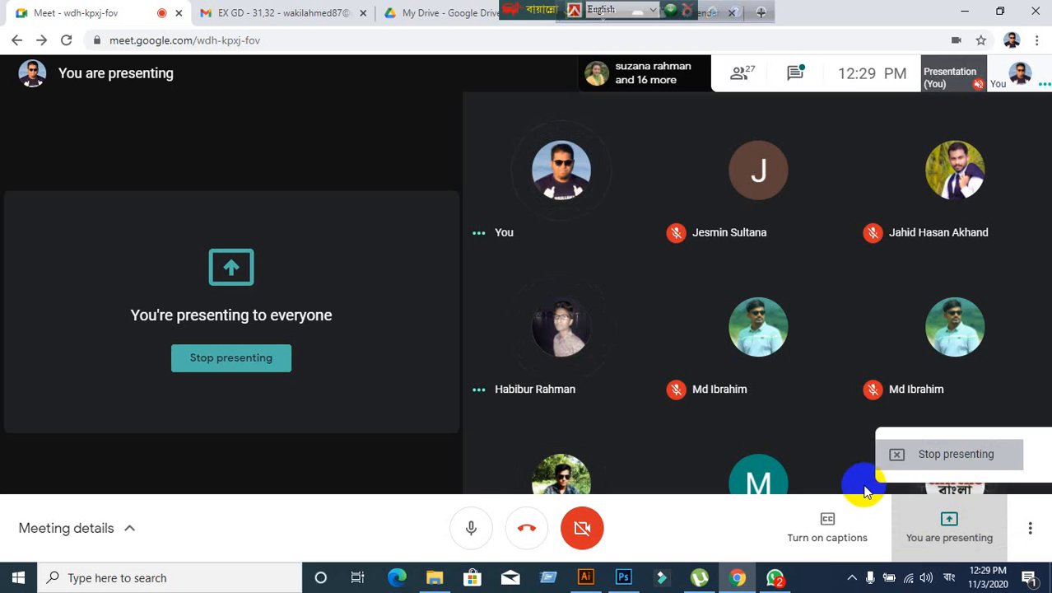
{"action": "left_click", "coordinate": [885, 460]}
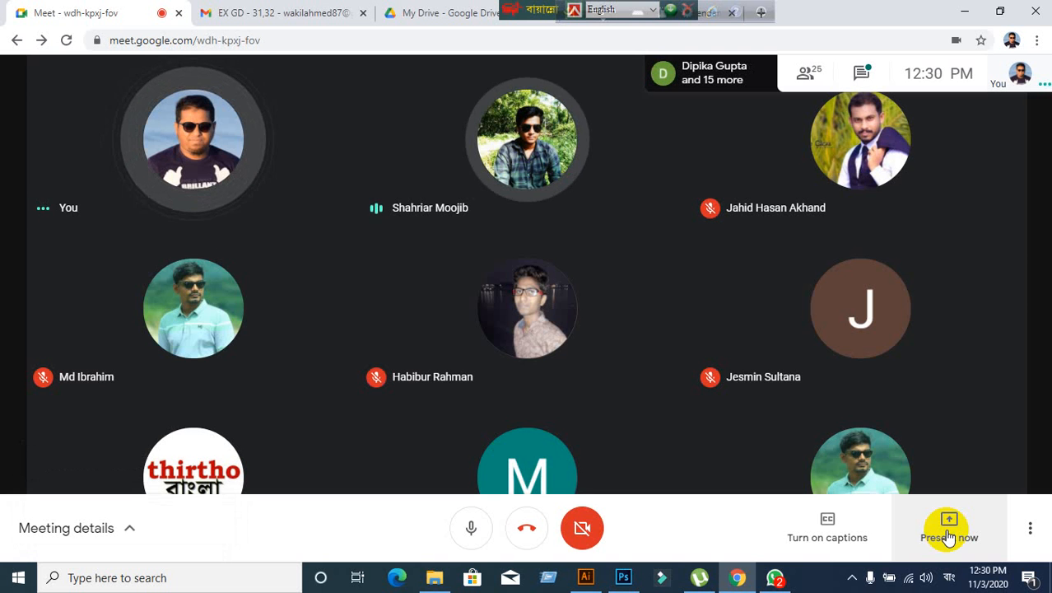
{"action": "left_click", "coordinate": [949, 536]}
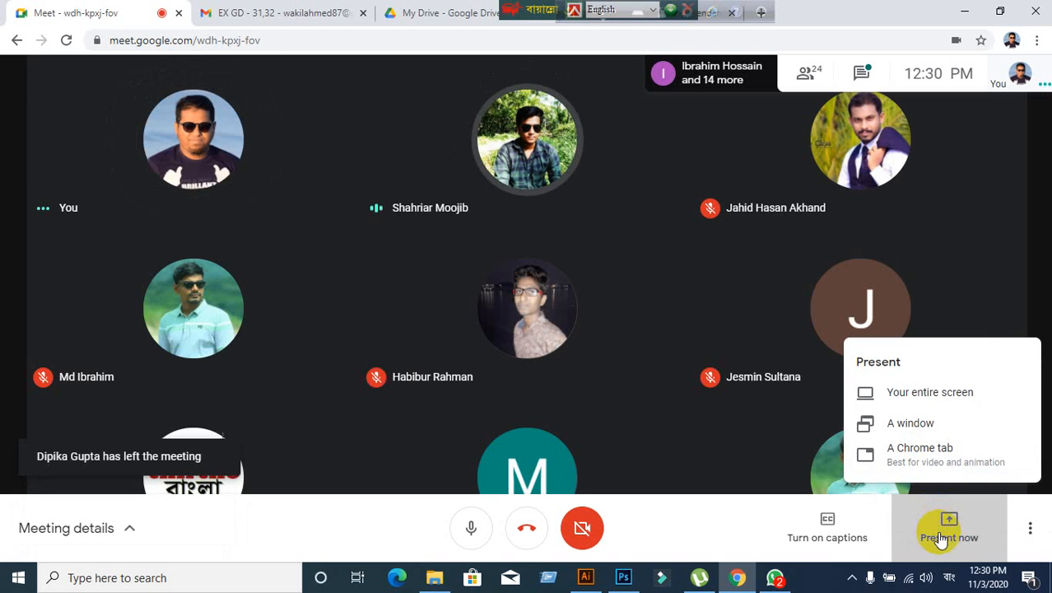
{"action": "left_click", "coordinate": [942, 537]}
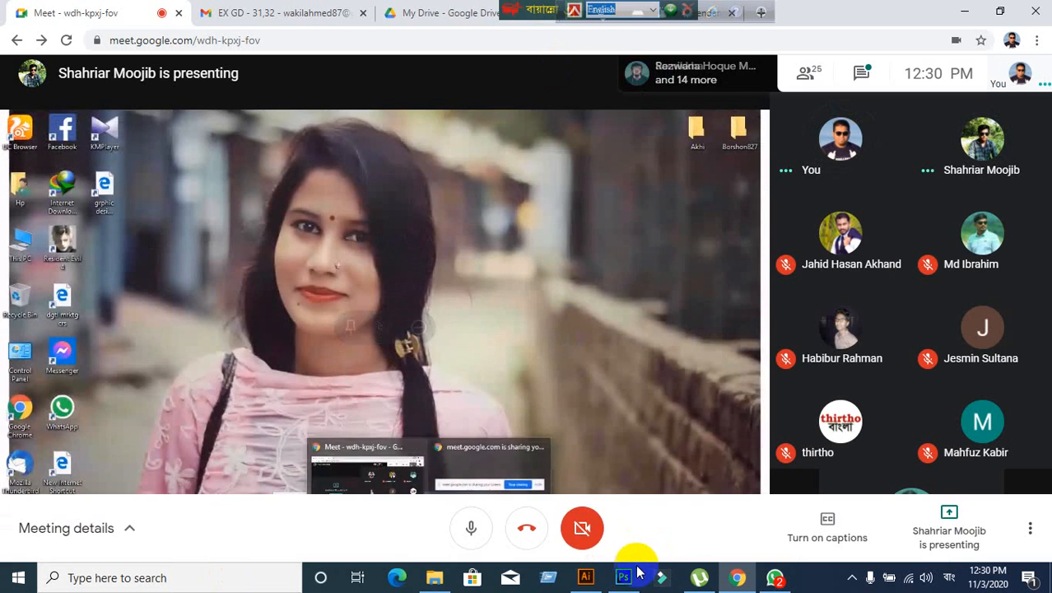
{"action": "left_click", "coordinate": [588, 583]}
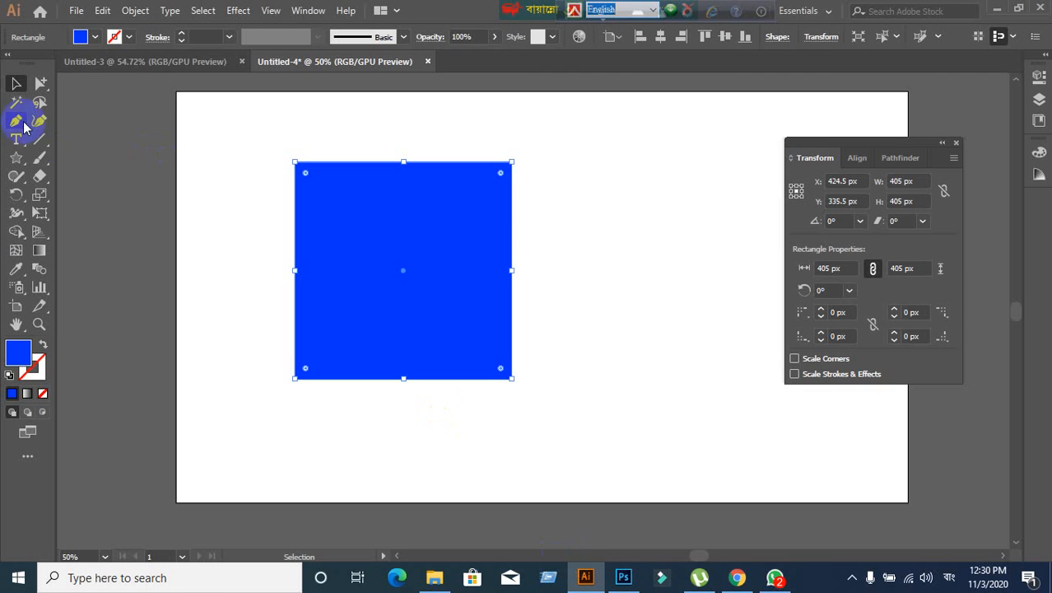
{"action": "left_click", "coordinate": [737, 577]}
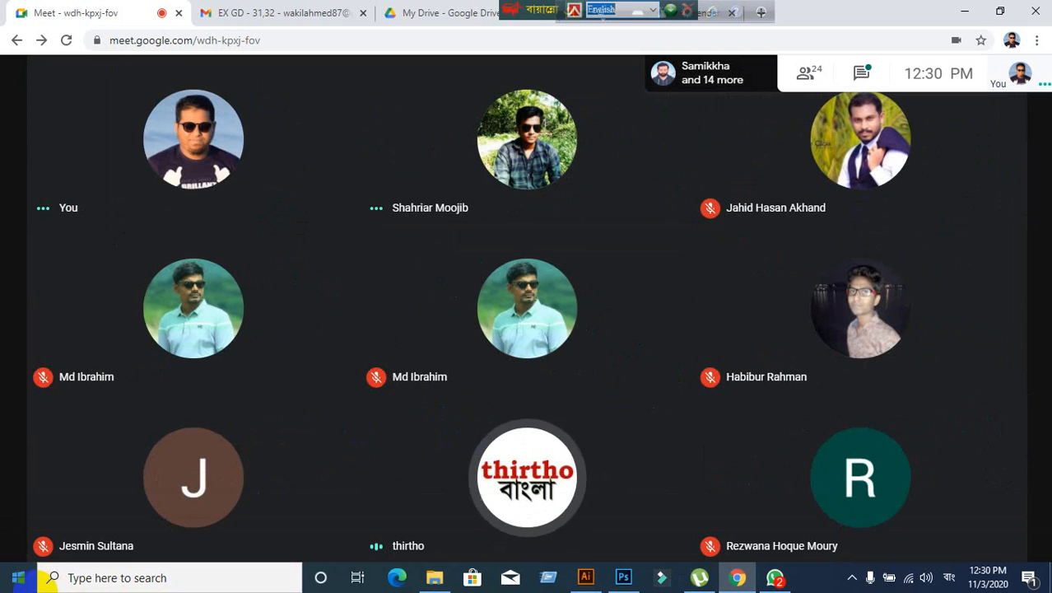
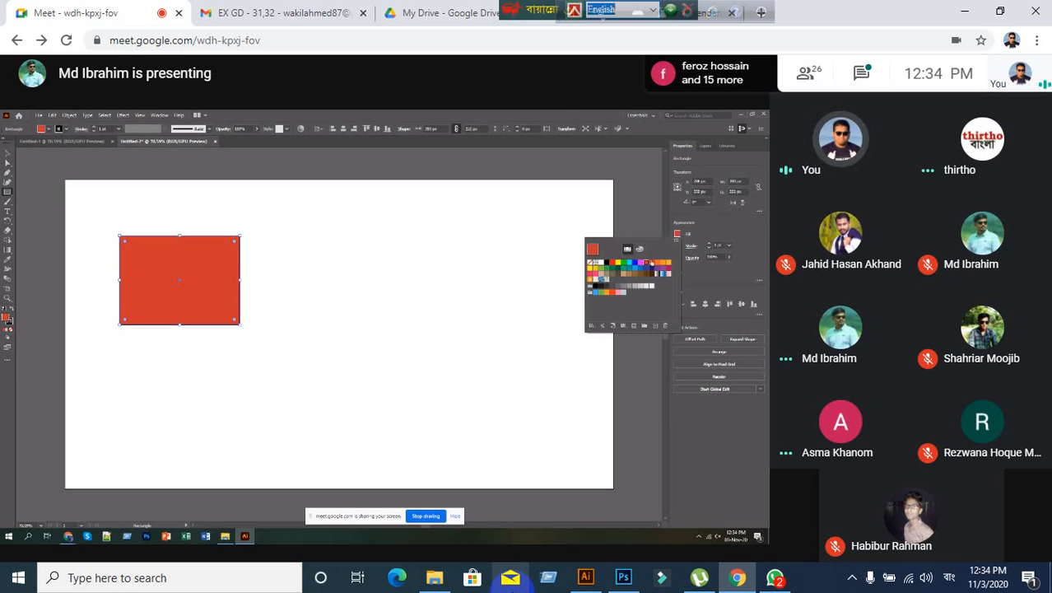
- Switch from Google Meet to the Illustrator document holding the blue 405 px square
{"action": "mouse_move", "coordinate": [695, 434]}
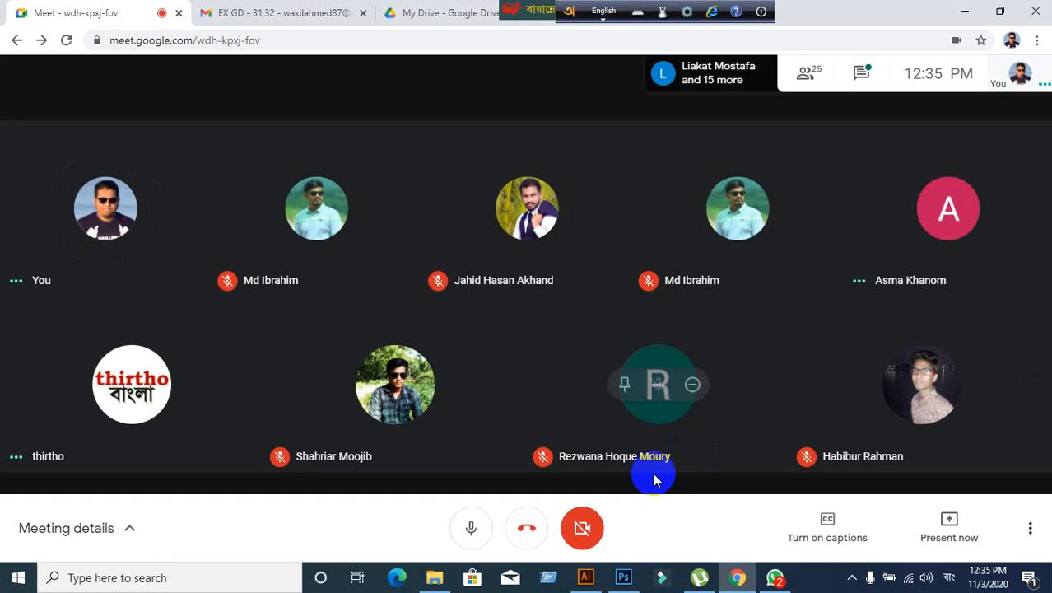
{"action": "left_click", "coordinate": [587, 578]}
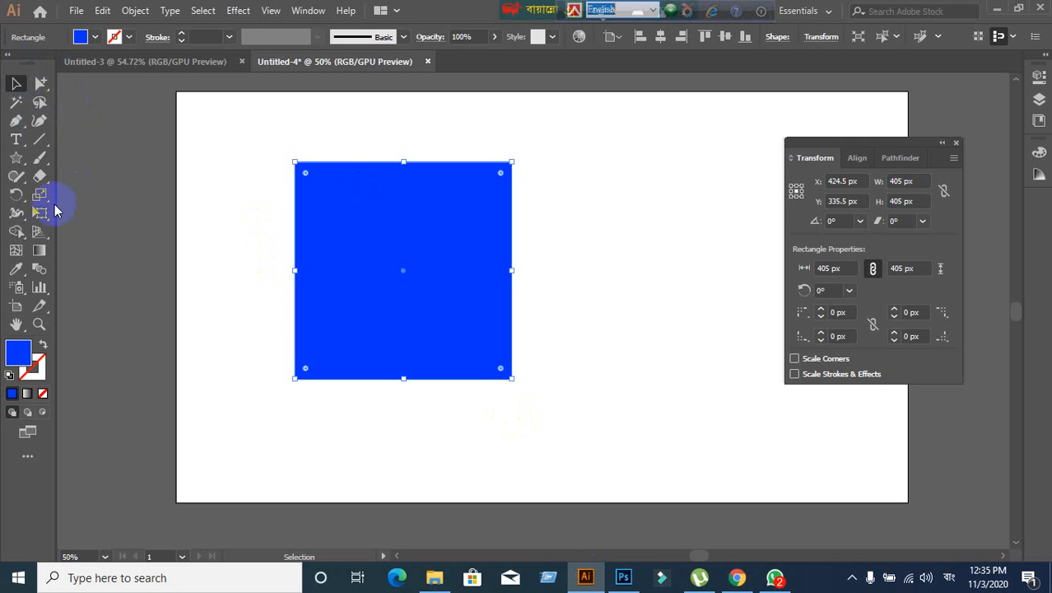
- Select the large blue square and delete it
{"action": "left_click", "coordinate": [239, 311]}
{"action": "left_click", "coordinate": [369, 289]}
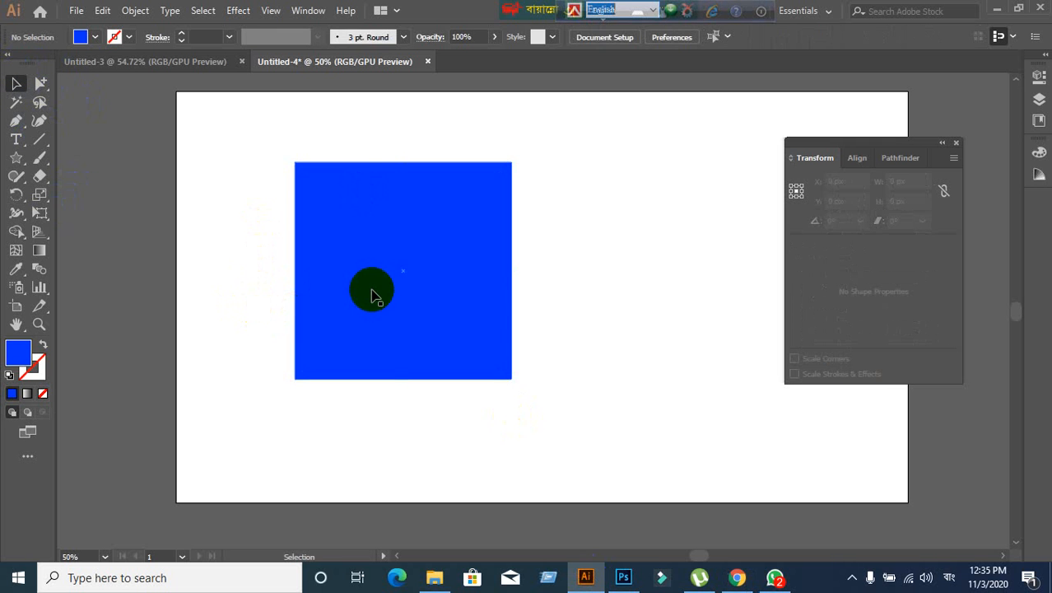
{"action": "left_click", "coordinate": [18, 355]}
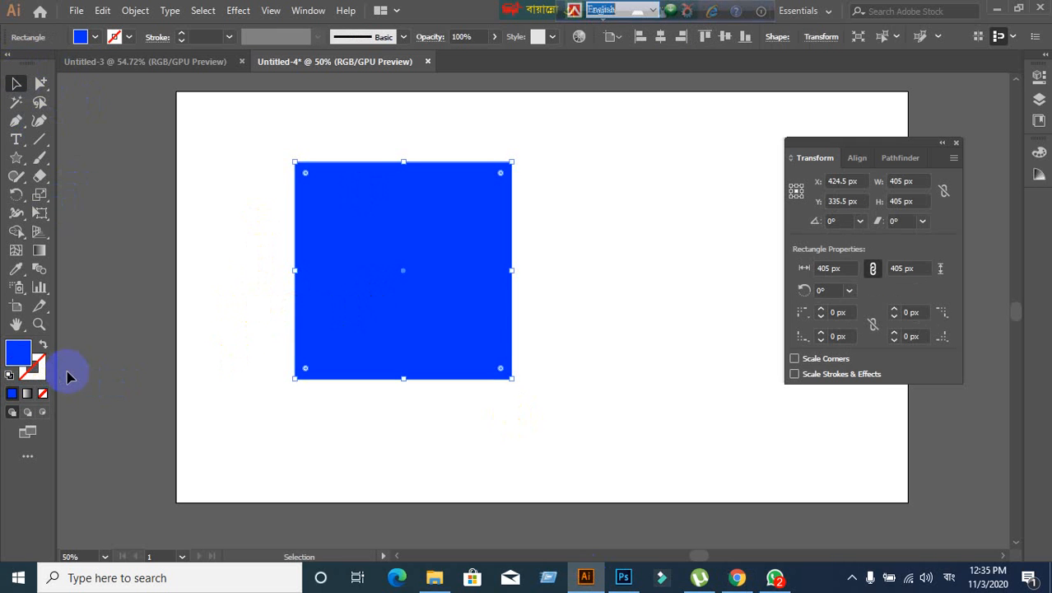
{"action": "left_click_drag", "start_coordinate": [336, 306], "coordinate": [252, 274]}
{"action": "key", "text": "Delete"}
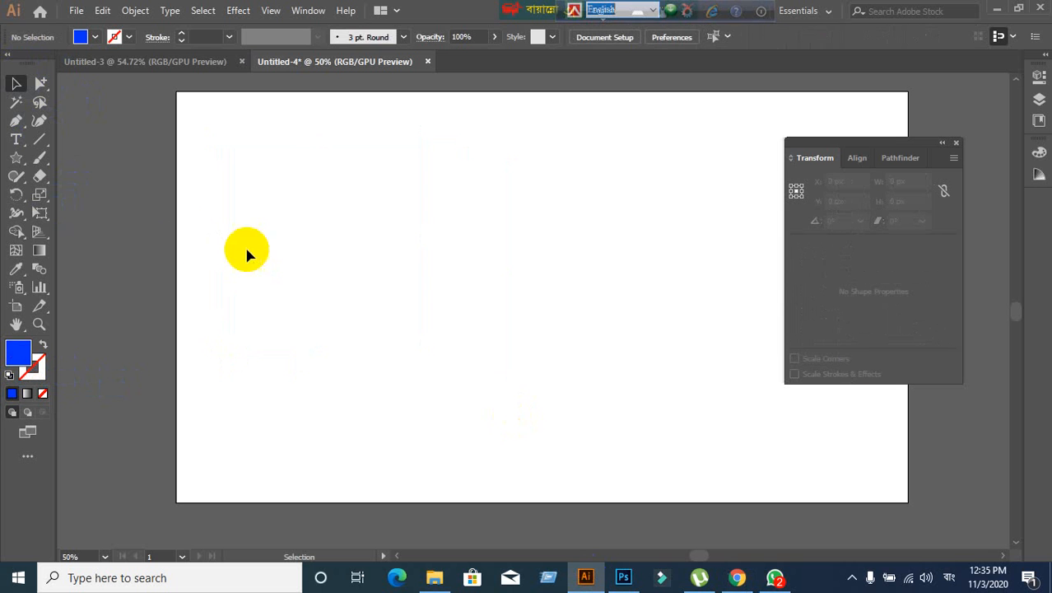
- Draw a new 271 px square with the Rectangle Tool, then return to the Google Meet call
{"action": "left_click_drag", "start_coordinate": [22, 162], "coordinate": [64, 157]}
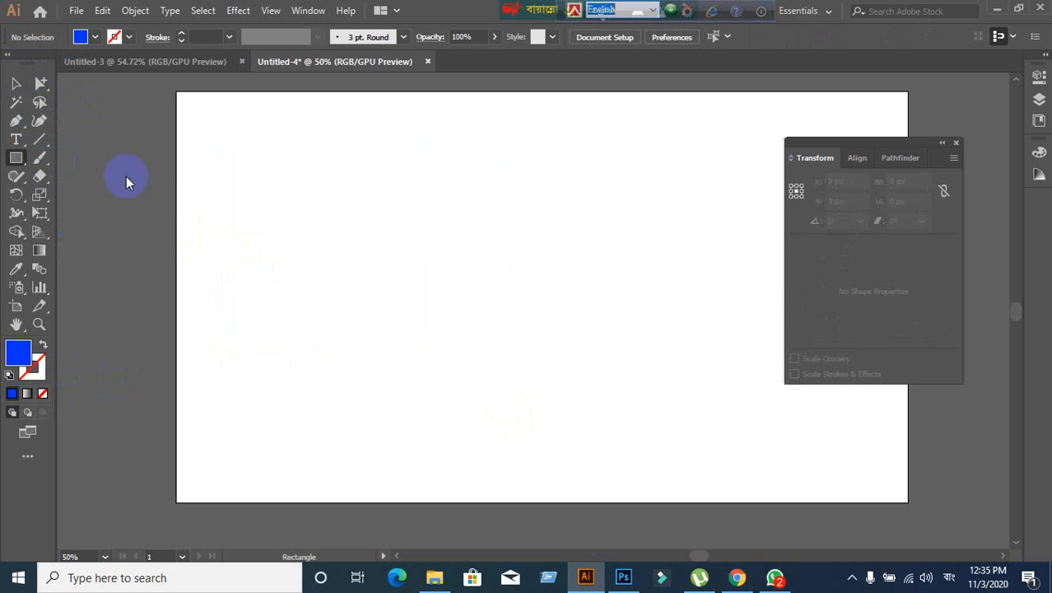
{"action": "left_click_drag", "start_coordinate": [346, 175], "coordinate": [490, 320]}
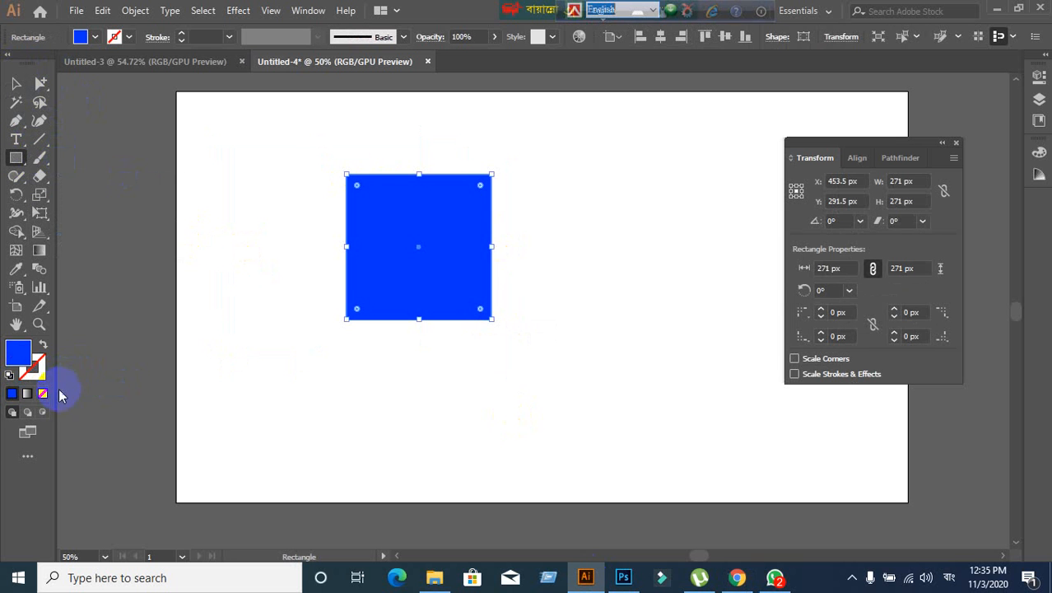
{"action": "left_click", "coordinate": [37, 373]}
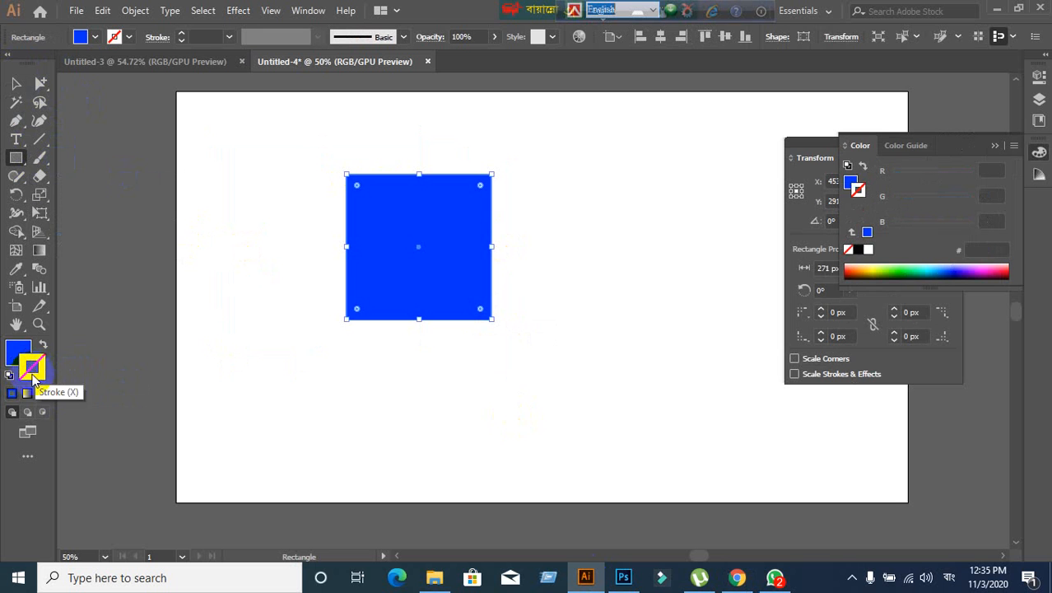
{"action": "left_click", "coordinate": [15, 397]}
{"action": "left_click", "coordinate": [14, 356]}
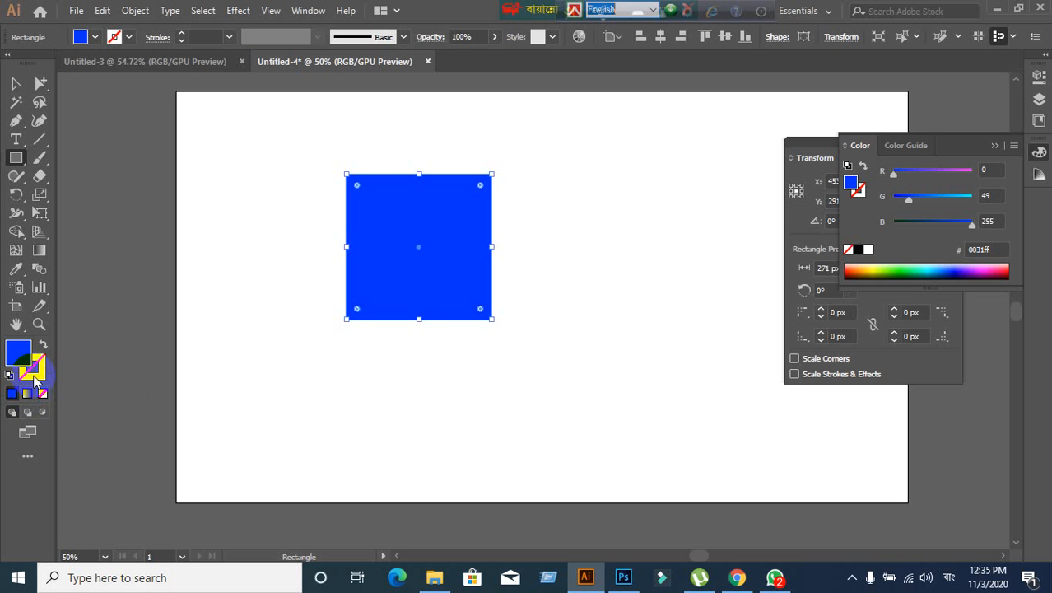
{"action": "left_click", "coordinate": [737, 577]}
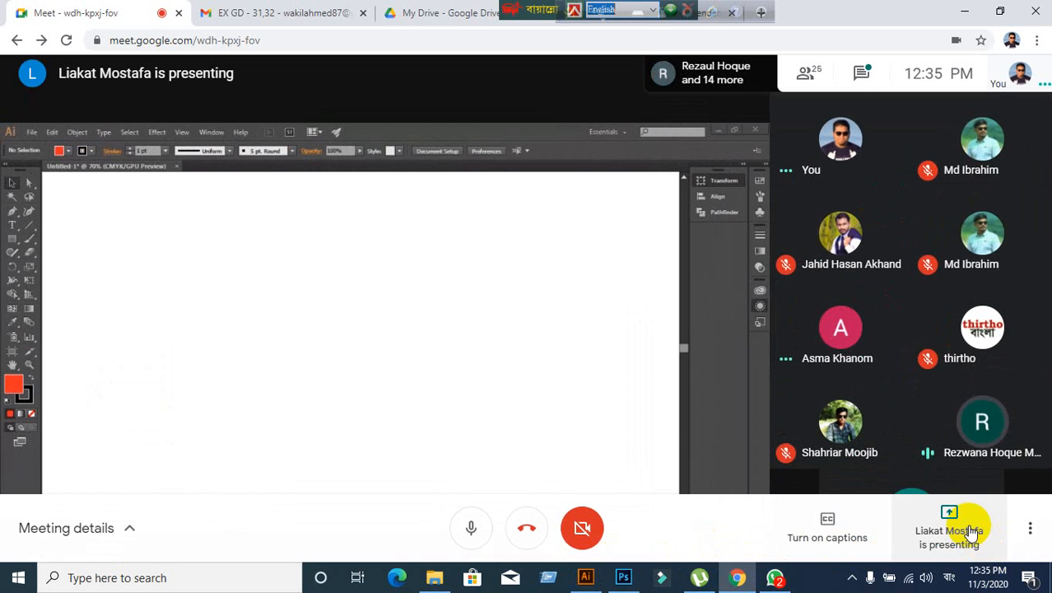
- End the other presentation, present your entire screen to everyone, and return to Illustrator
{"action": "left_click", "coordinate": [971, 531]}
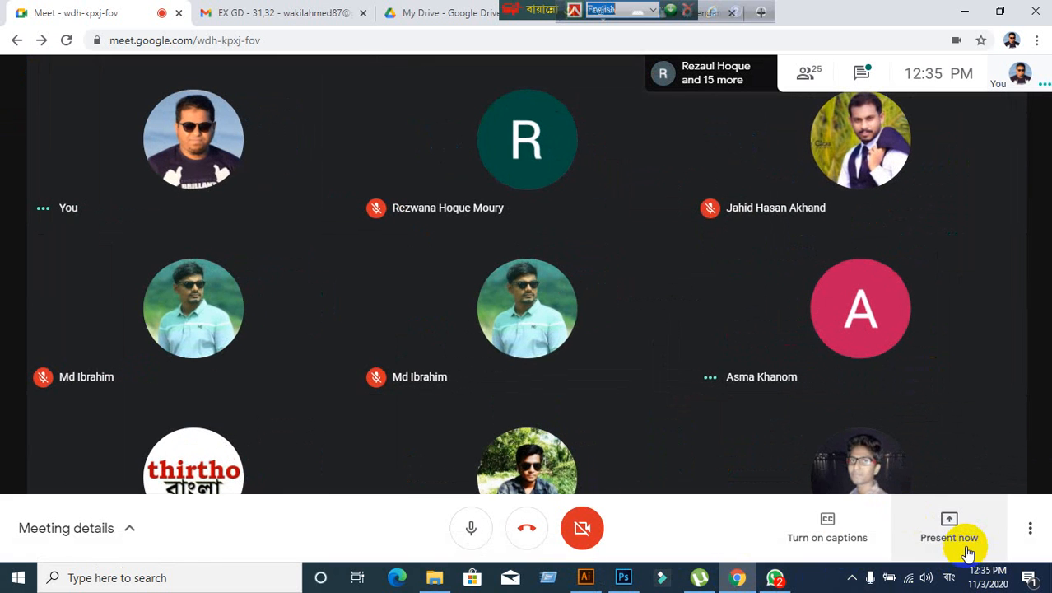
{"action": "left_click", "coordinate": [964, 537]}
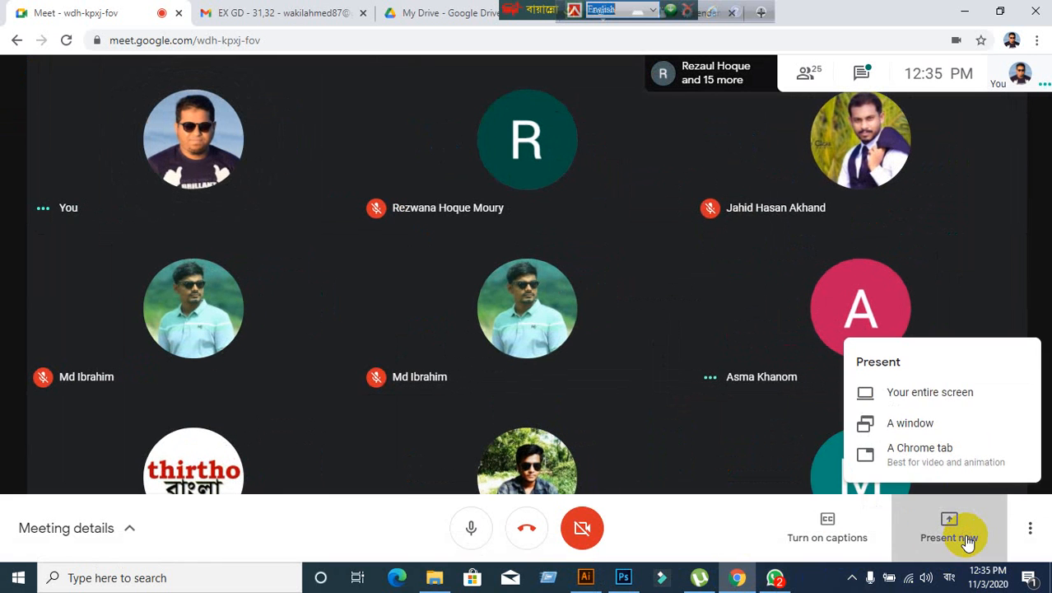
{"action": "left_click", "coordinate": [928, 395]}
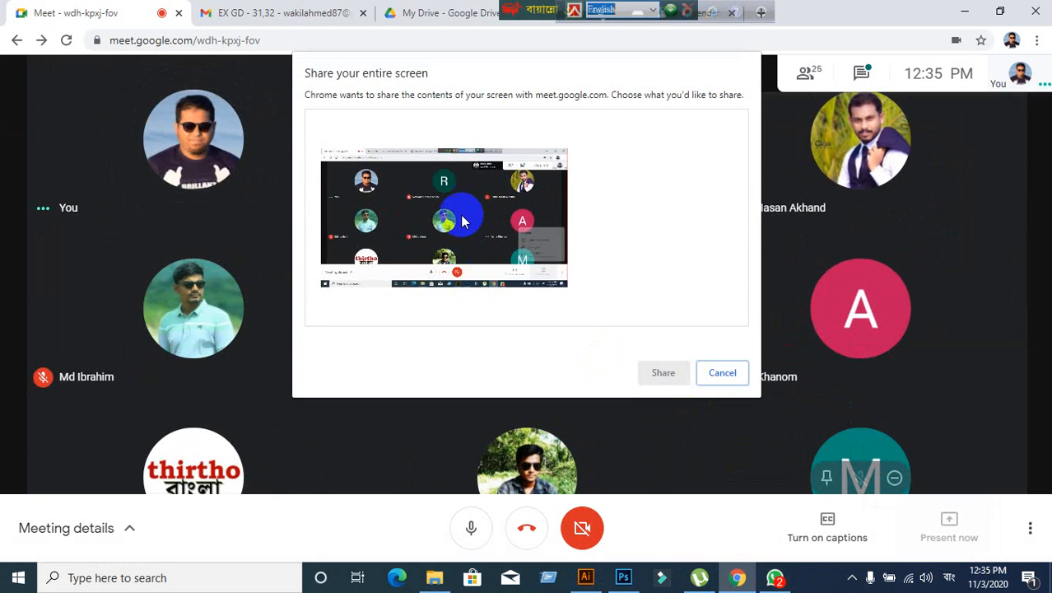
{"action": "left_click", "coordinate": [663, 372]}
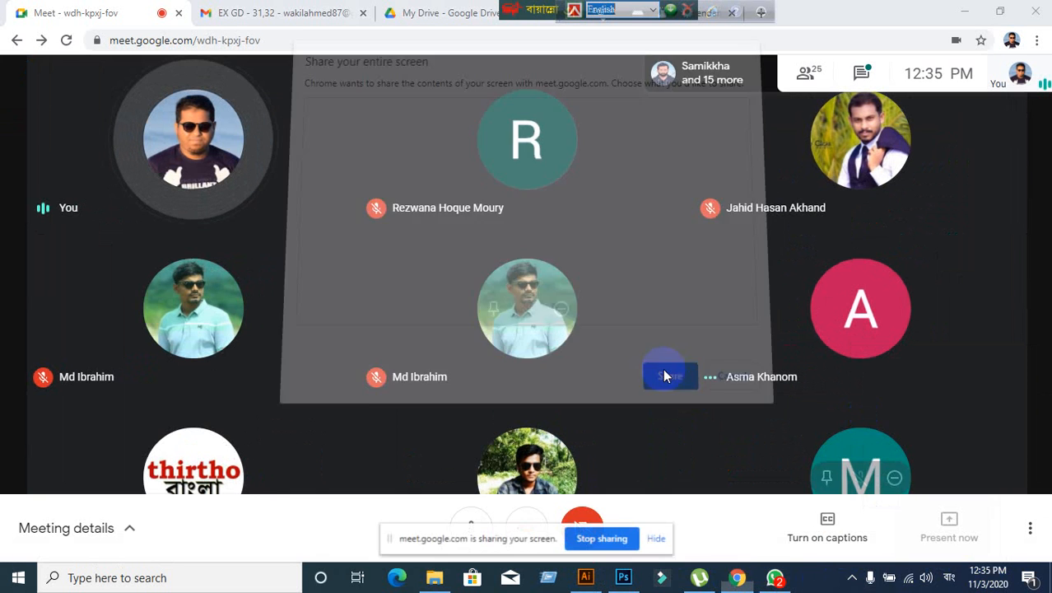
{"action": "left_click", "coordinate": [668, 541]}
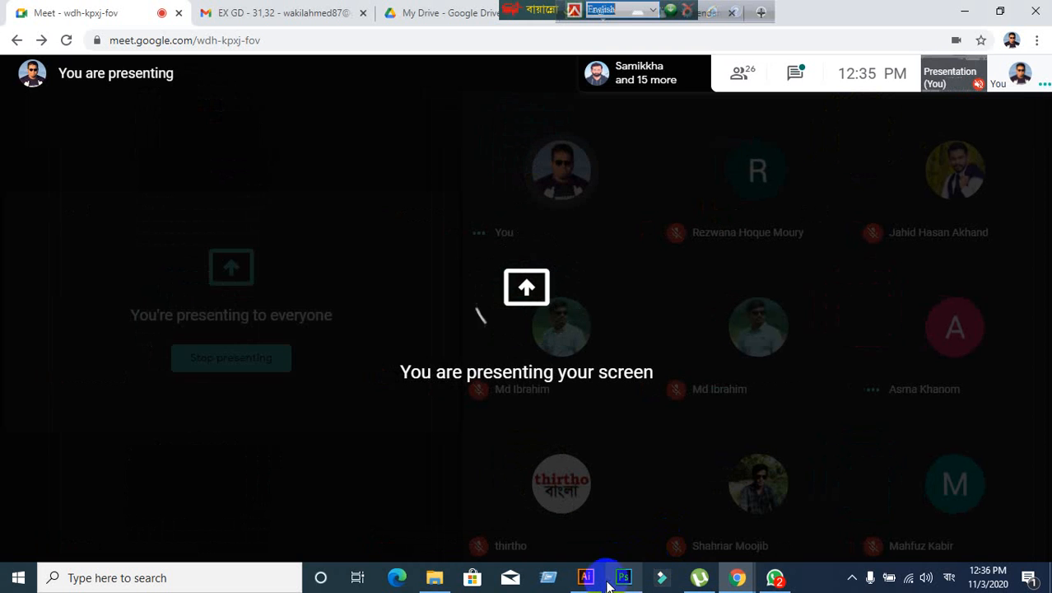
{"action": "mouse_move", "coordinate": [600, 583]}
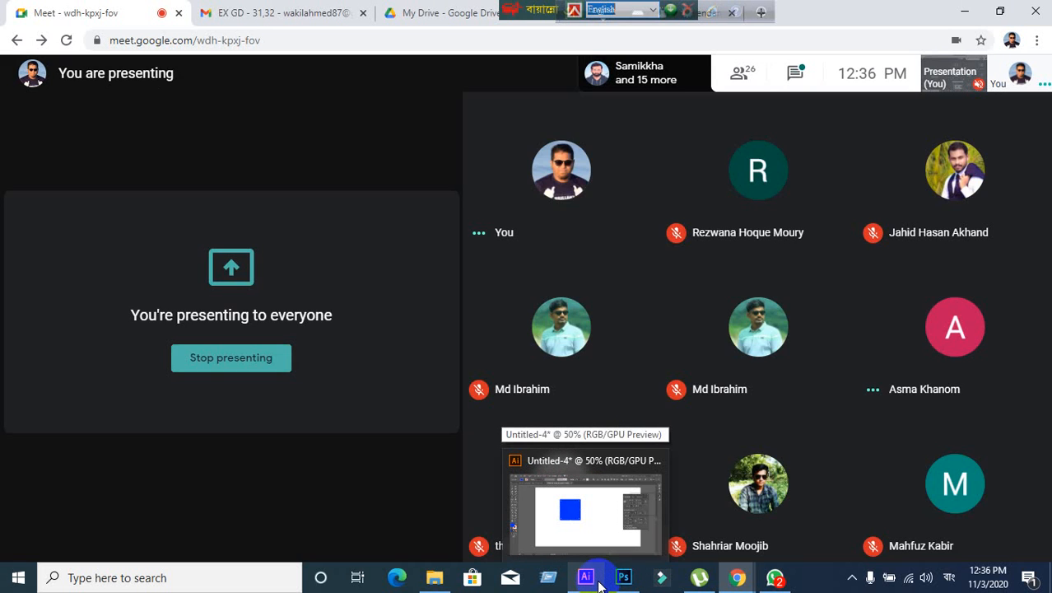
{"action": "left_click", "coordinate": [600, 581]}
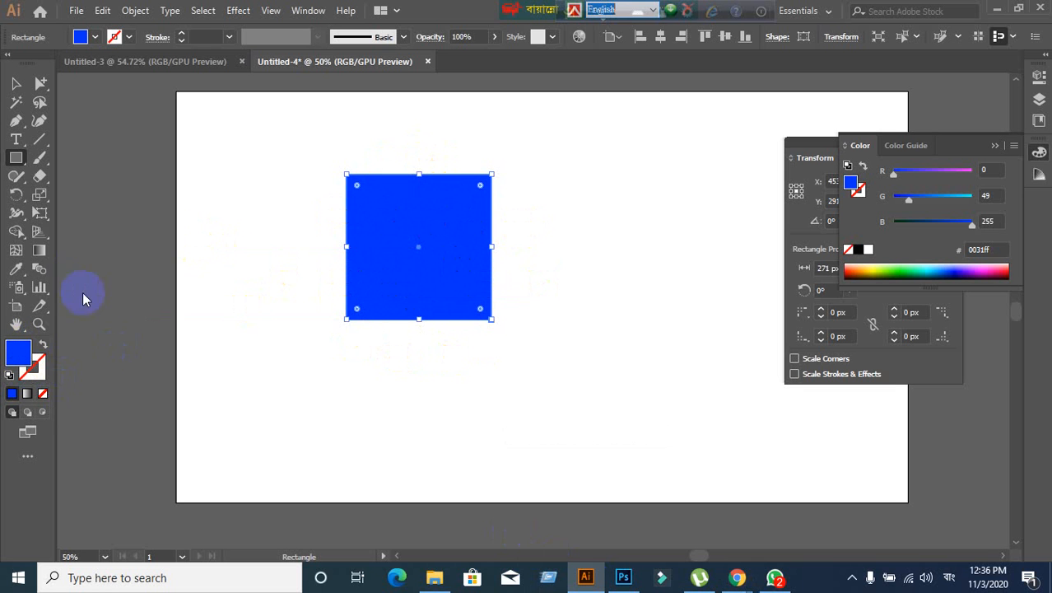
- Set the square's stroke to None, removing its outline
{"action": "left_click", "coordinate": [129, 38]}
{"action": "left_click", "coordinate": [129, 38]}
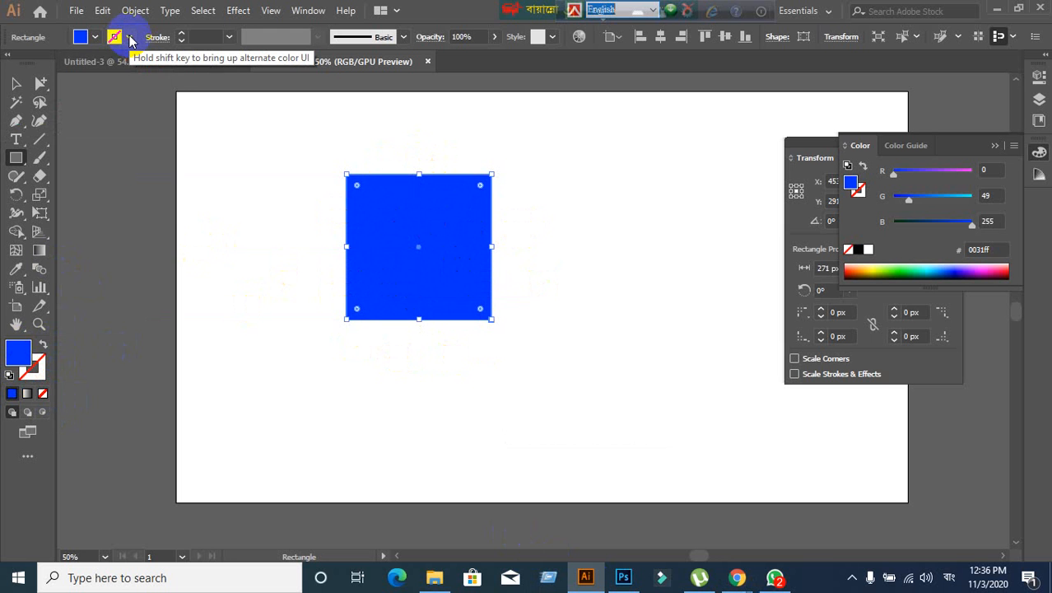
{"action": "left_click", "coordinate": [129, 38]}
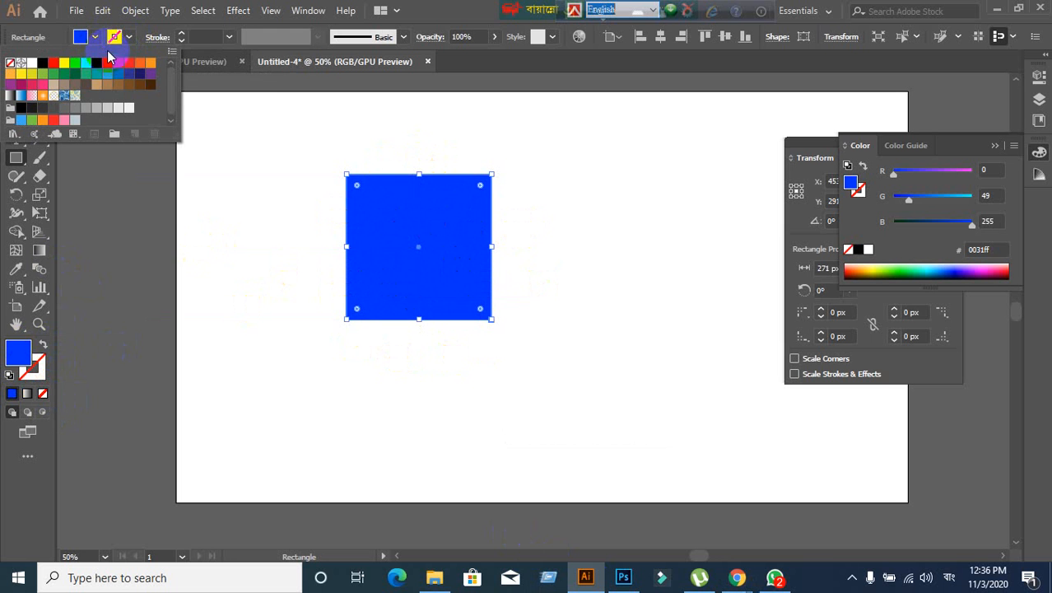
{"action": "left_click", "coordinate": [55, 69]}
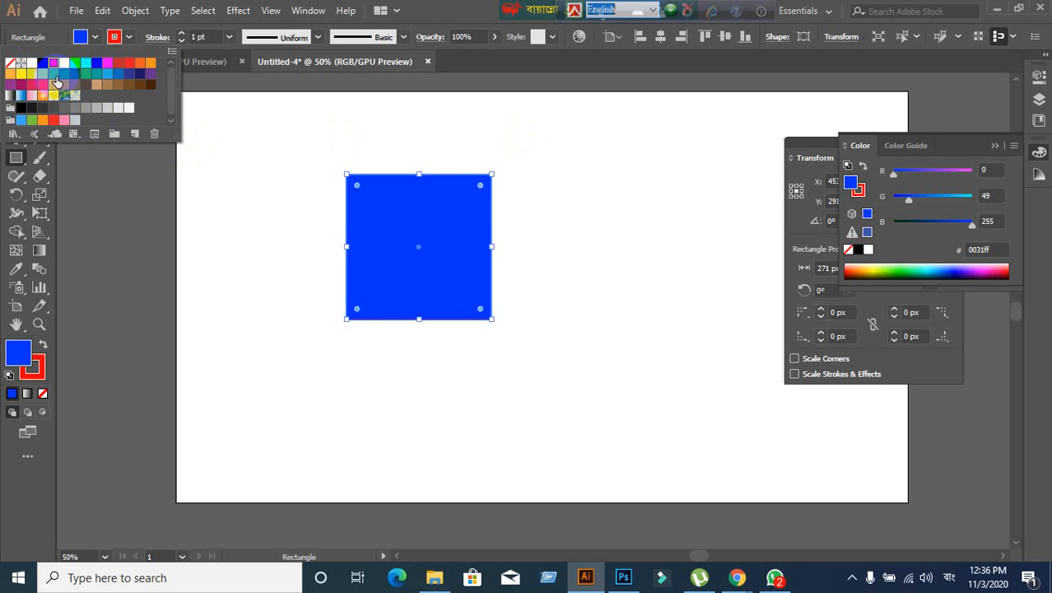
{"action": "left_click", "coordinate": [7, 65]}
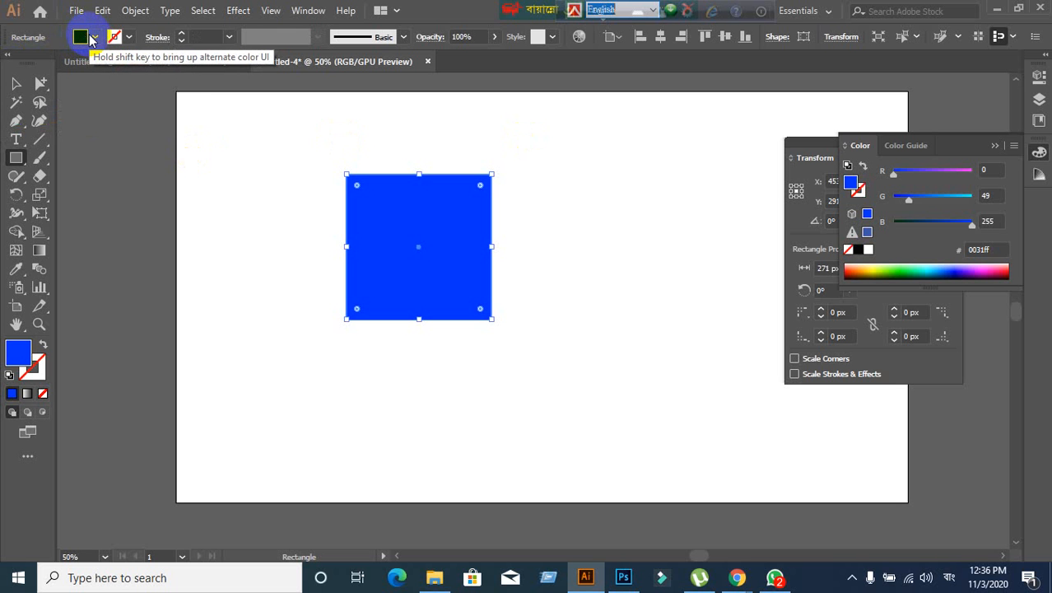
- Try several fill swatches and settle on magenta ff00ff for the square
{"action": "left_click", "coordinate": [93, 37]}
{"action": "left_click", "coordinate": [75, 65]}
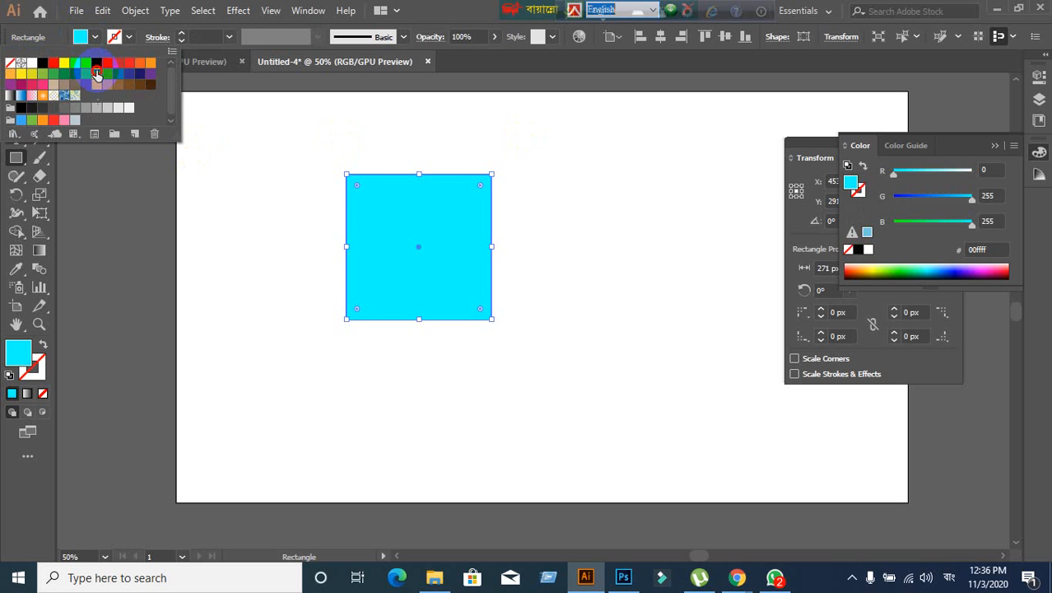
{"action": "left_click", "coordinate": [96, 74]}
{"action": "left_click", "coordinate": [107, 73]}
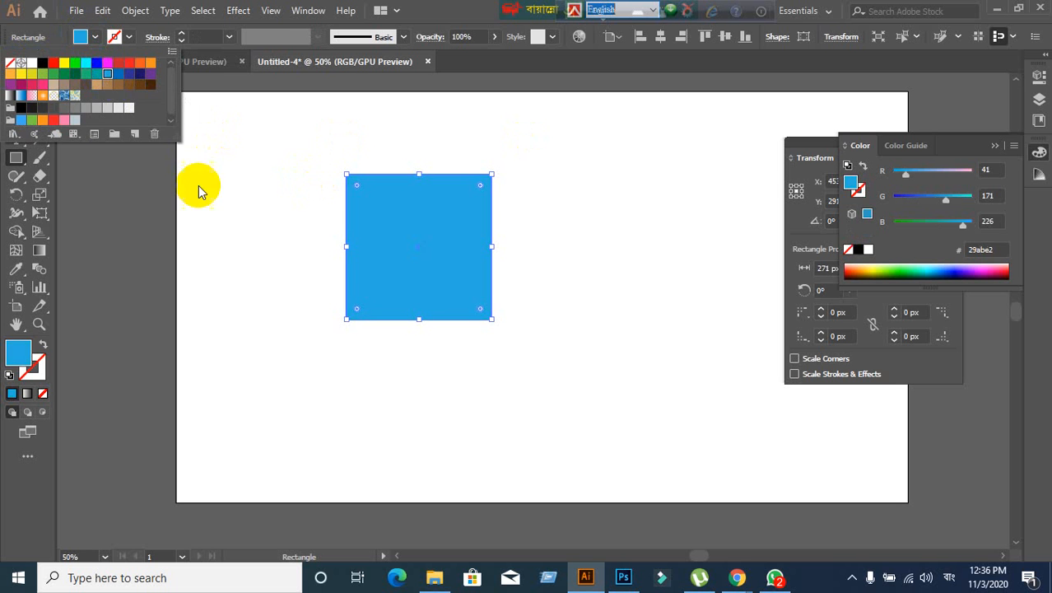
{"action": "left_click", "coordinate": [75, 73]}
{"action": "left_click", "coordinate": [64, 74]}
{"action": "left_click", "coordinate": [53, 73]}
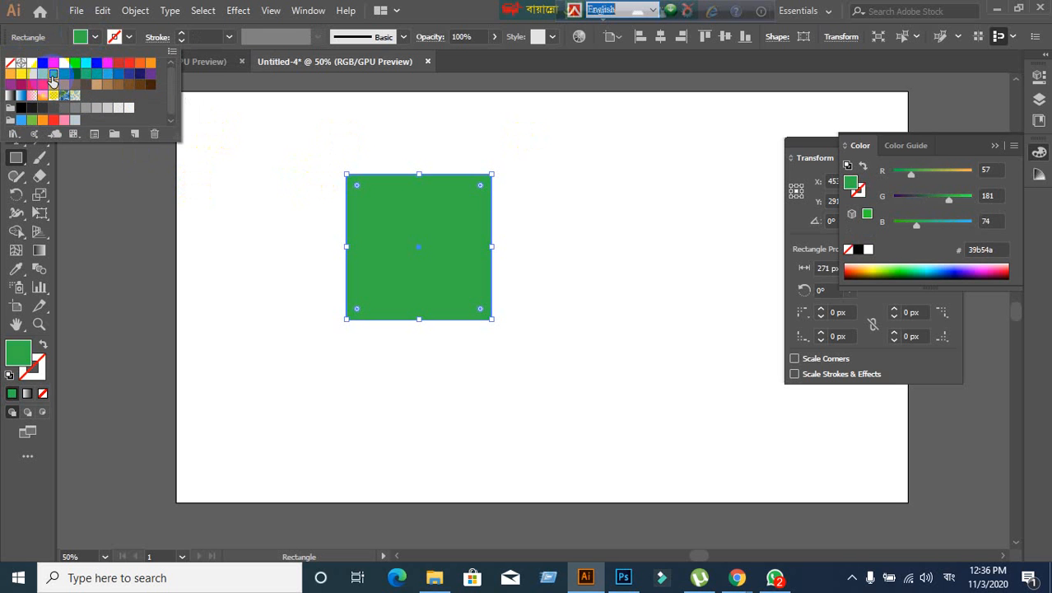
{"action": "left_click", "coordinate": [42, 74]}
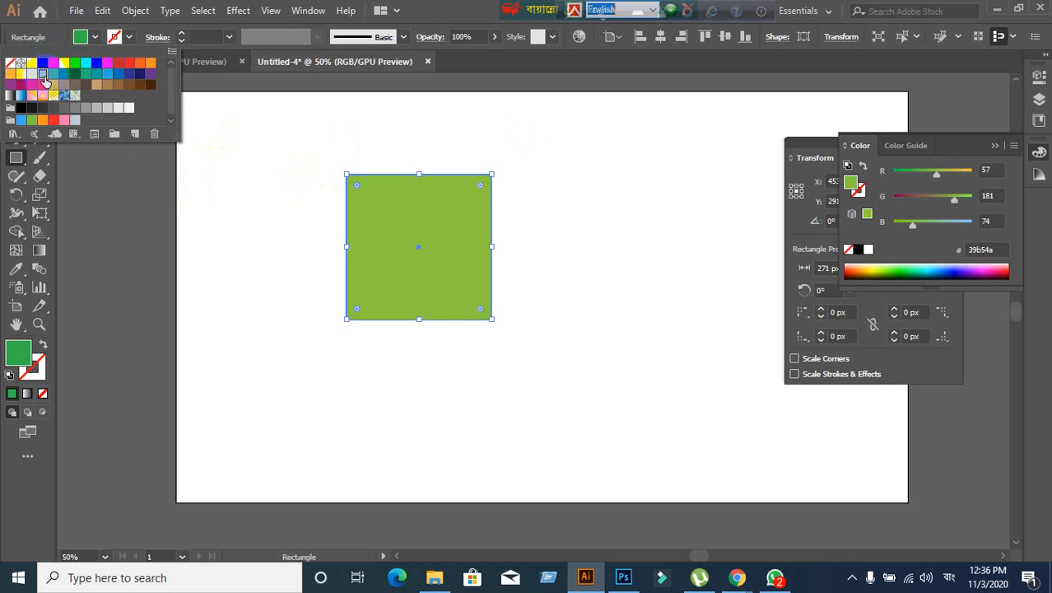
{"action": "left_click", "coordinate": [97, 74]}
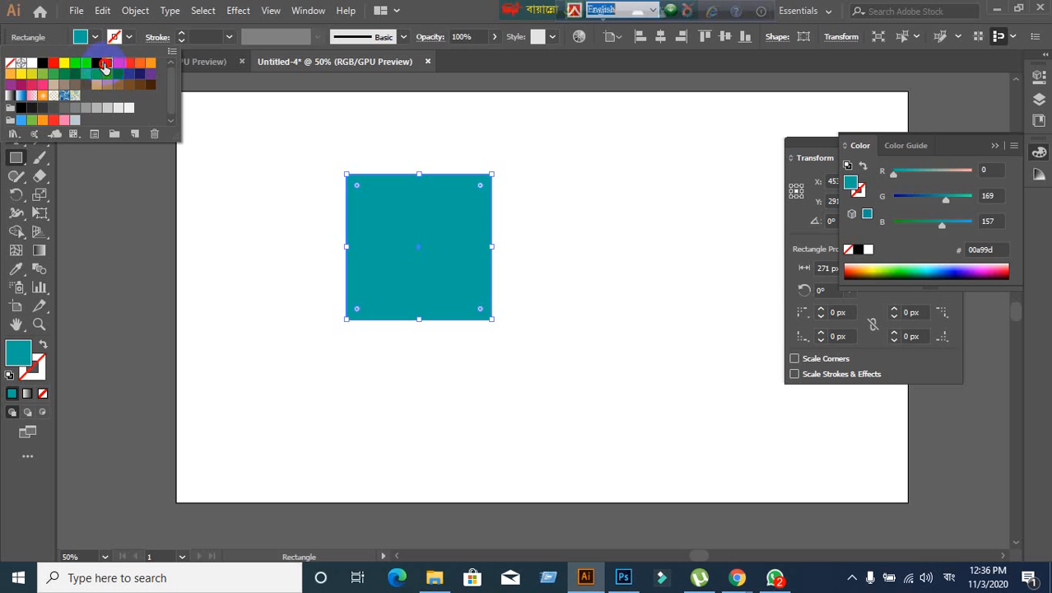
{"action": "left_click", "coordinate": [106, 65]}
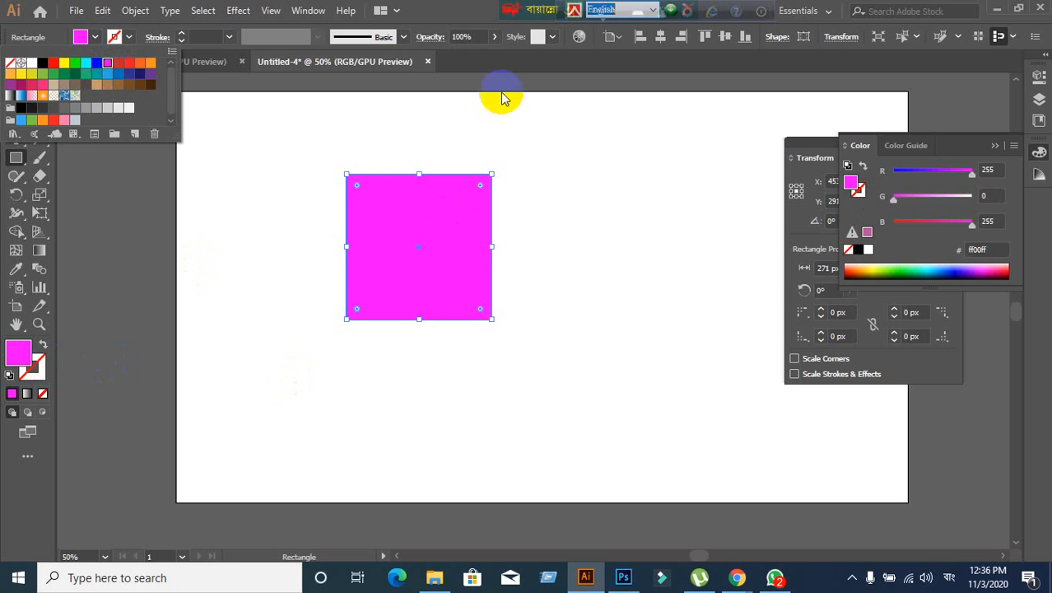
{"action": "left_click", "coordinate": [458, 9]}
{"action": "left_click", "coordinate": [16, 83]}
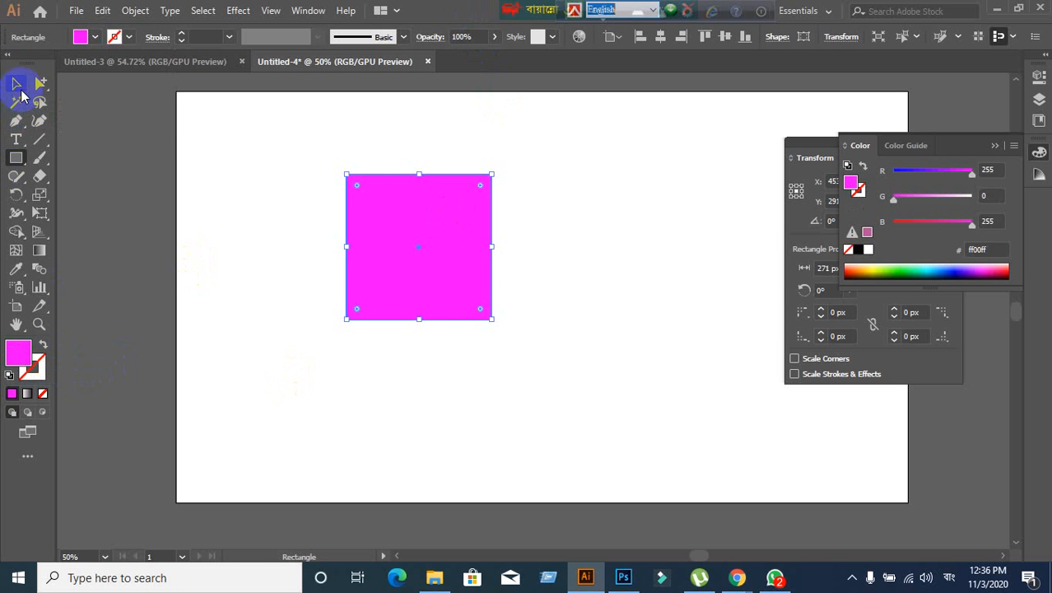
- Glance at the Google Meet call, then bring the magenta-square Illustrator document back
{"action": "mouse_move", "coordinate": [737, 581]}
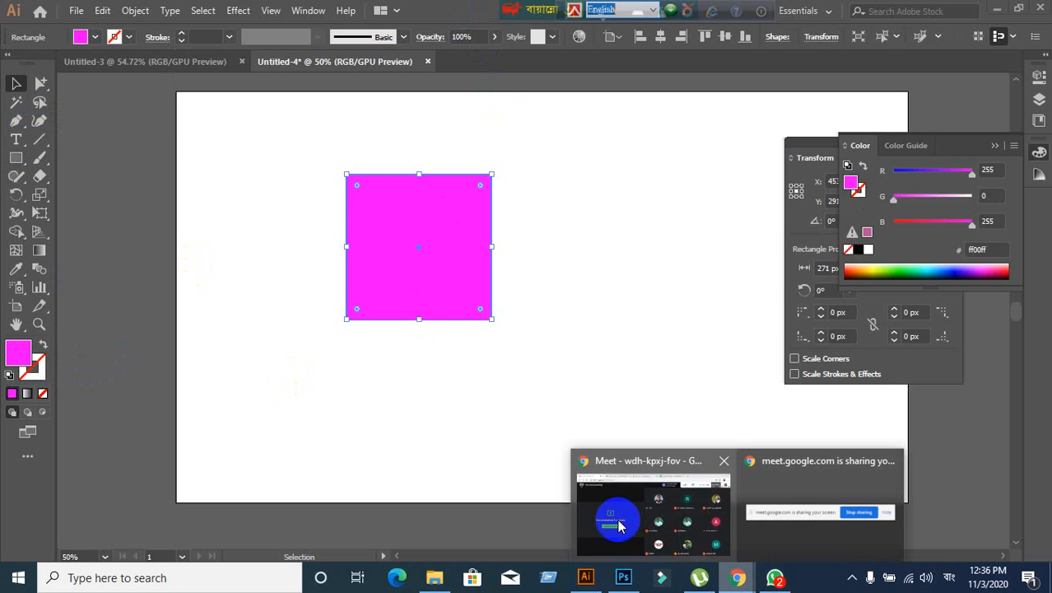
{"action": "left_click", "coordinate": [613, 515]}
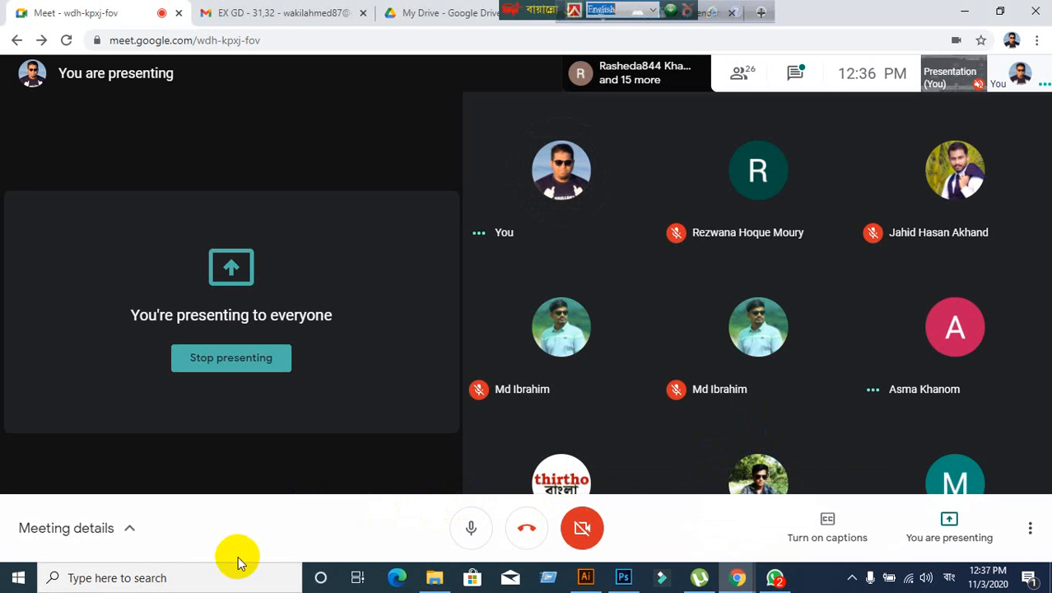
{"action": "left_click", "coordinate": [584, 581]}
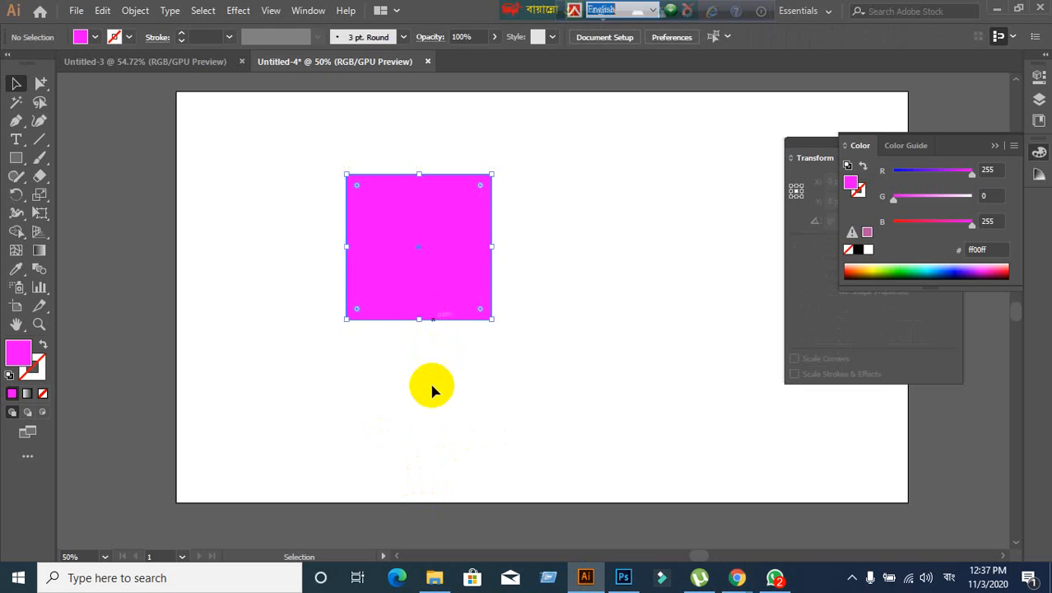
- Delete the magenta square, close the Color panel, and draw then delete a test rectangle
{"action": "key", "text": "Delete"}
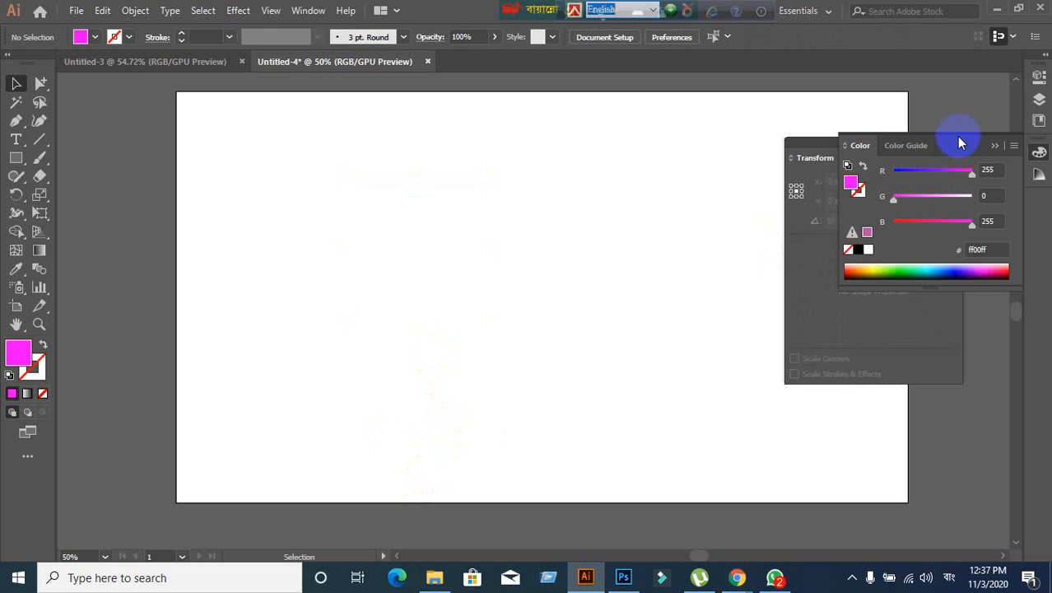
{"action": "left_click", "coordinate": [997, 146]}
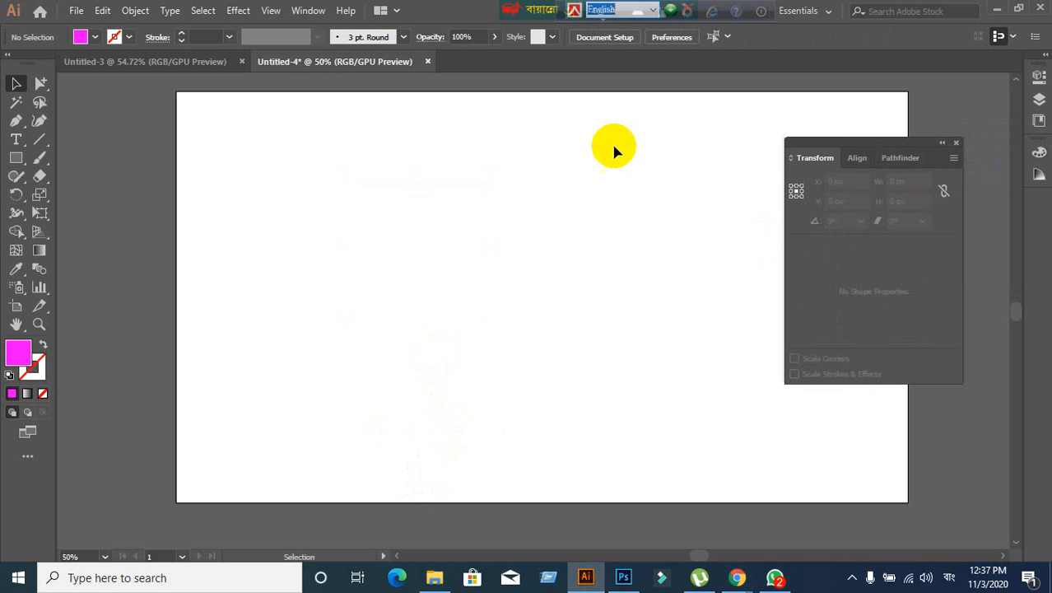
{"action": "left_click", "coordinate": [16, 157]}
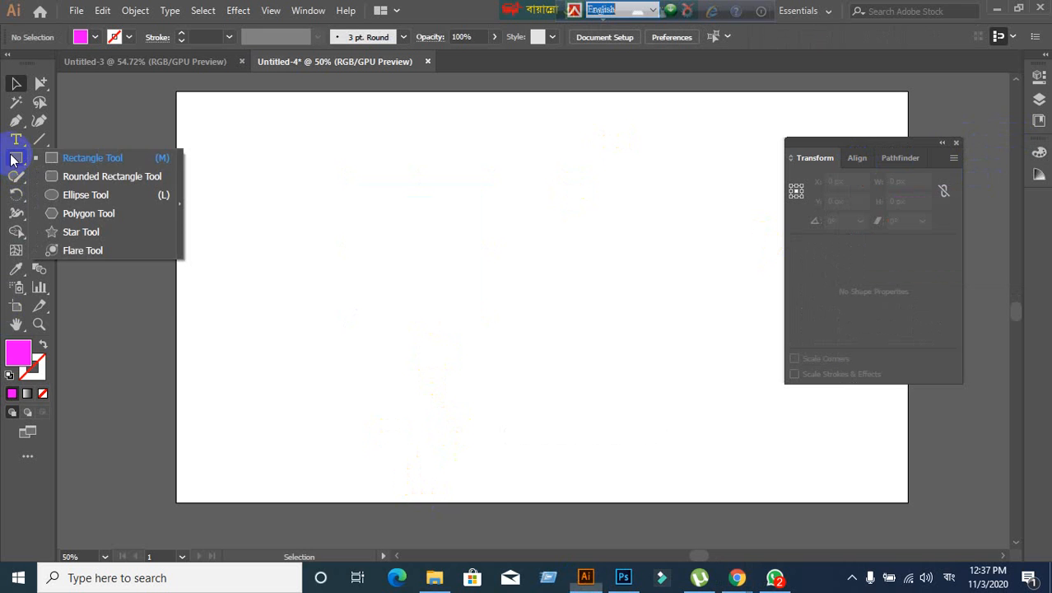
{"action": "left_click", "coordinate": [71, 156]}
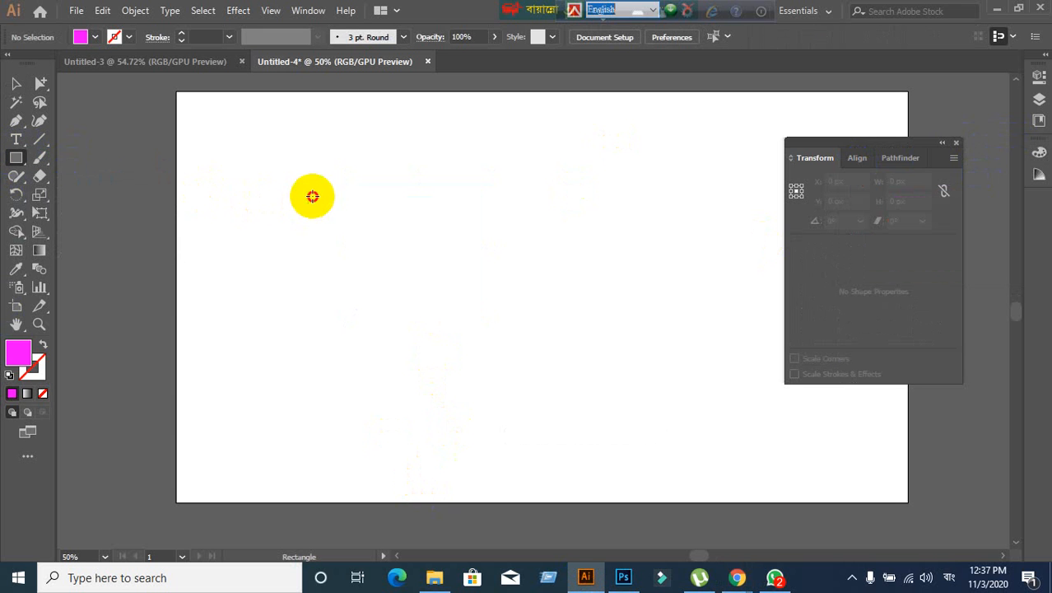
{"action": "left_click_drag", "start_coordinate": [313, 196], "coordinate": [545, 382]}
{"action": "key", "text": "Delete"}
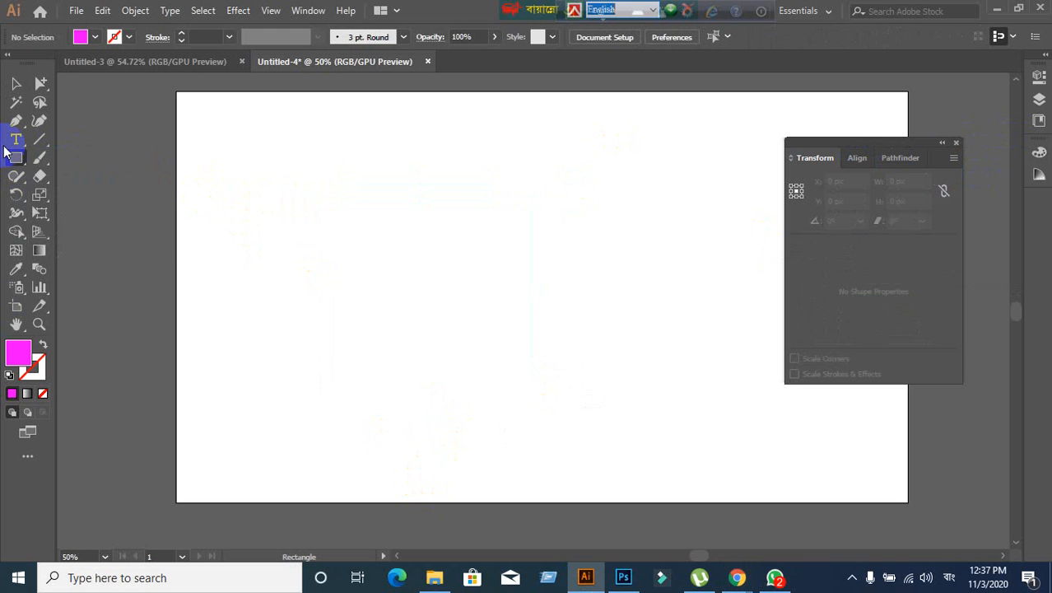
- Draw three magenta rounded rectangles, the last one at the artboard's upper right
{"action": "left_click_drag", "start_coordinate": [10, 159], "coordinate": [47, 183]}
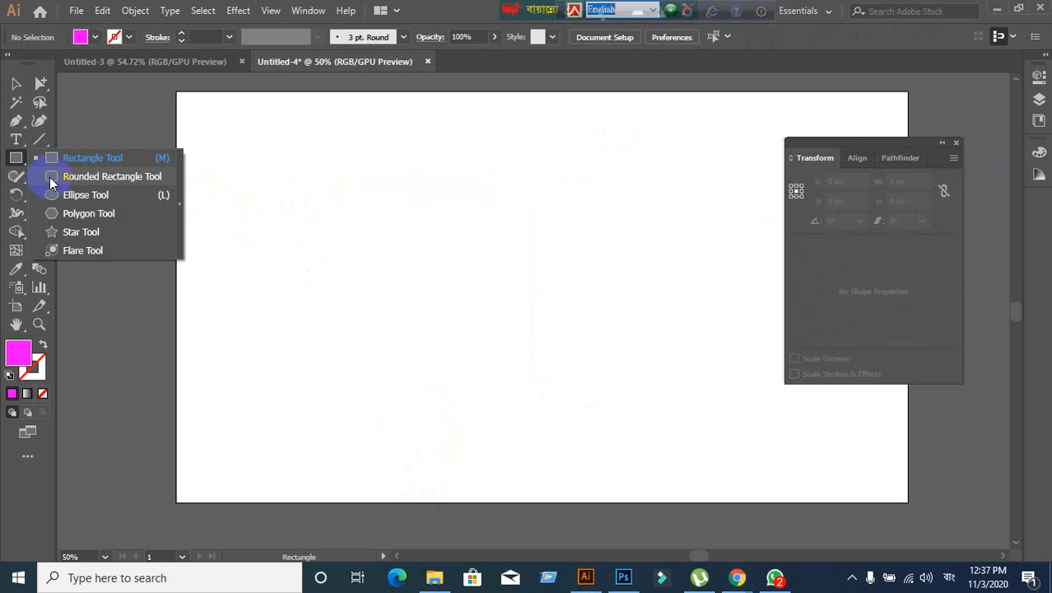
{"action": "left_click_drag", "start_coordinate": [50, 182], "coordinate": [50, 181]}
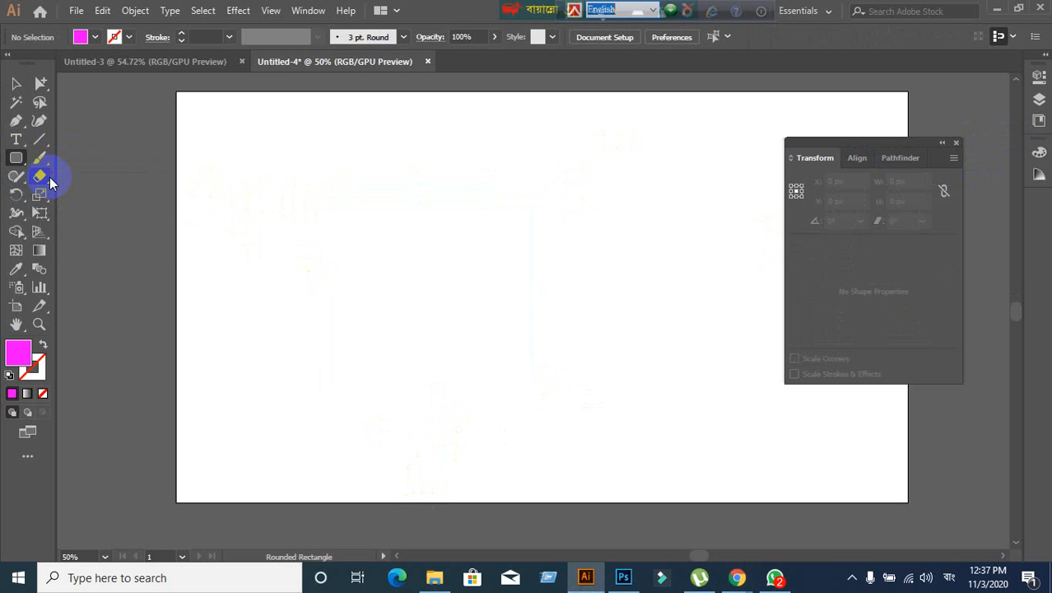
{"action": "left_click_drag", "start_coordinate": [288, 149], "coordinate": [636, 367]}
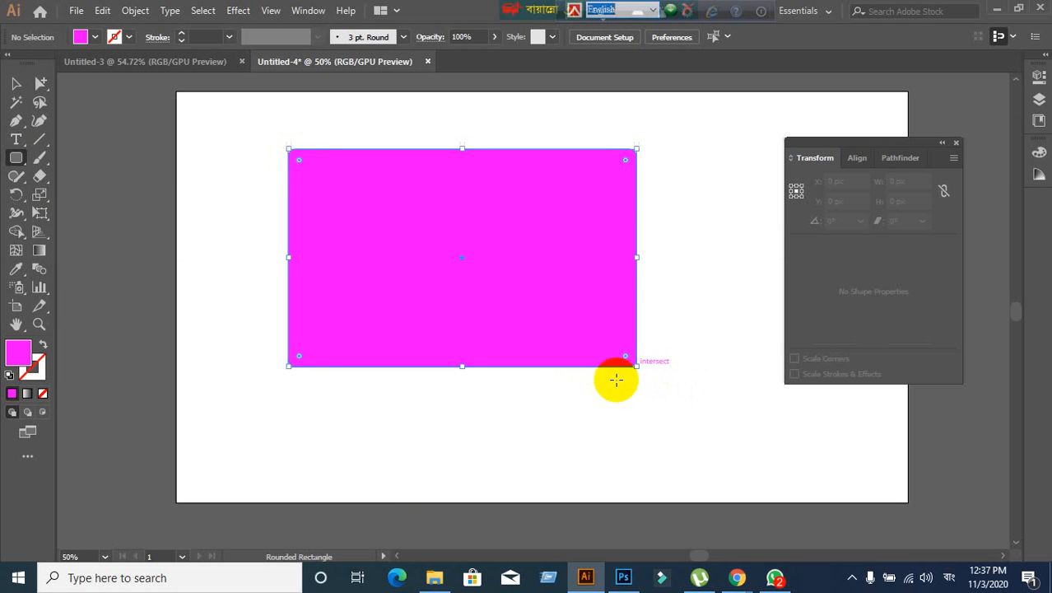
{"action": "scroll", "coordinate": [194, 258], "scroll_direction": "down", "scroll_amount": 2}
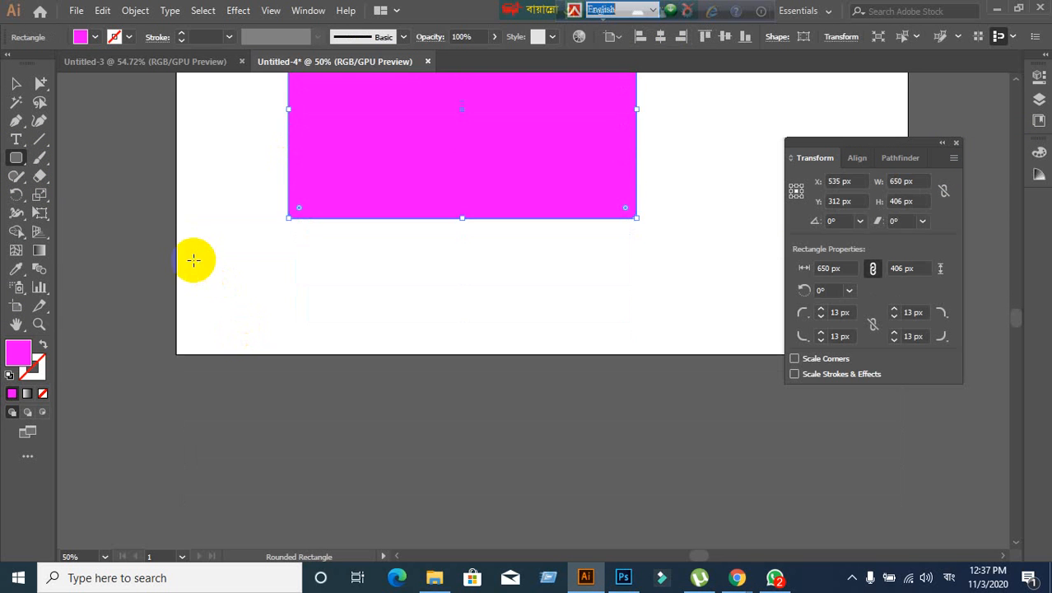
{"action": "left_click_drag", "start_coordinate": [216, 284], "coordinate": [542, 466]}
{"action": "key", "text": "v"}
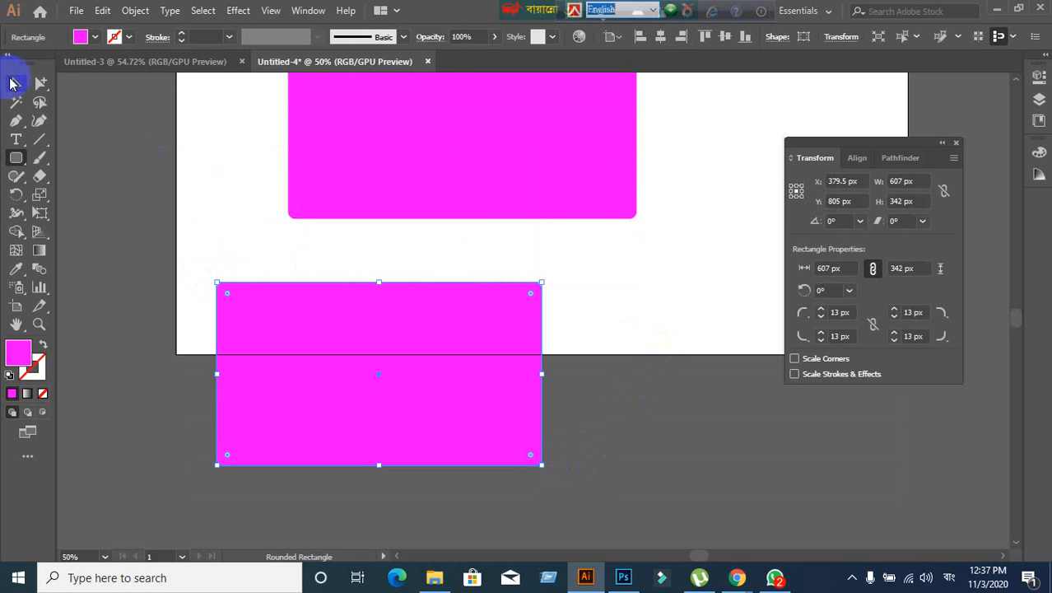
{"action": "left_click_drag", "start_coordinate": [627, 313], "coordinate": [466, 391]}
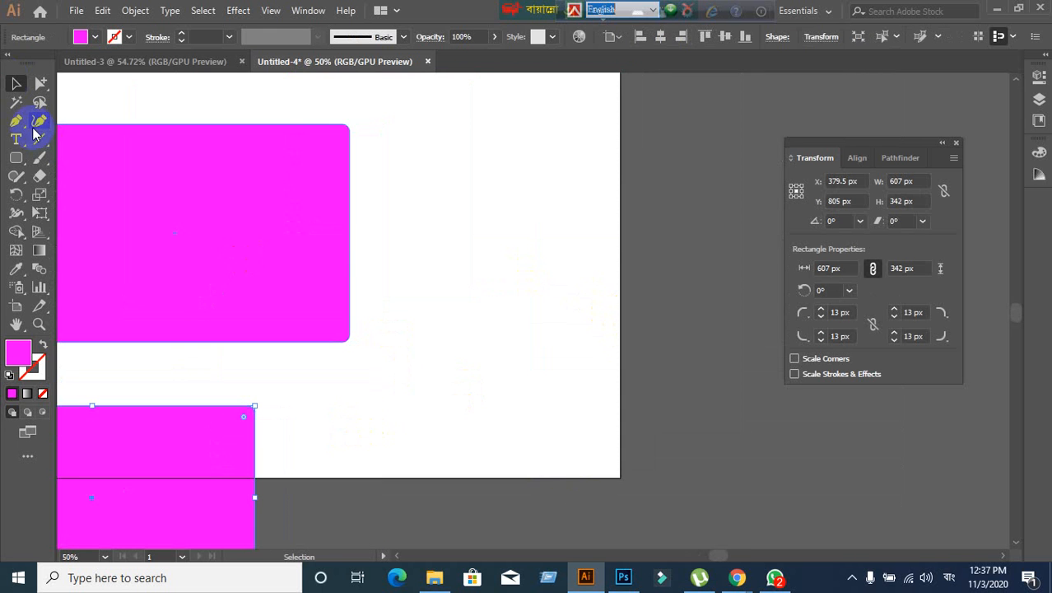
{"action": "left_click", "coordinate": [23, 160]}
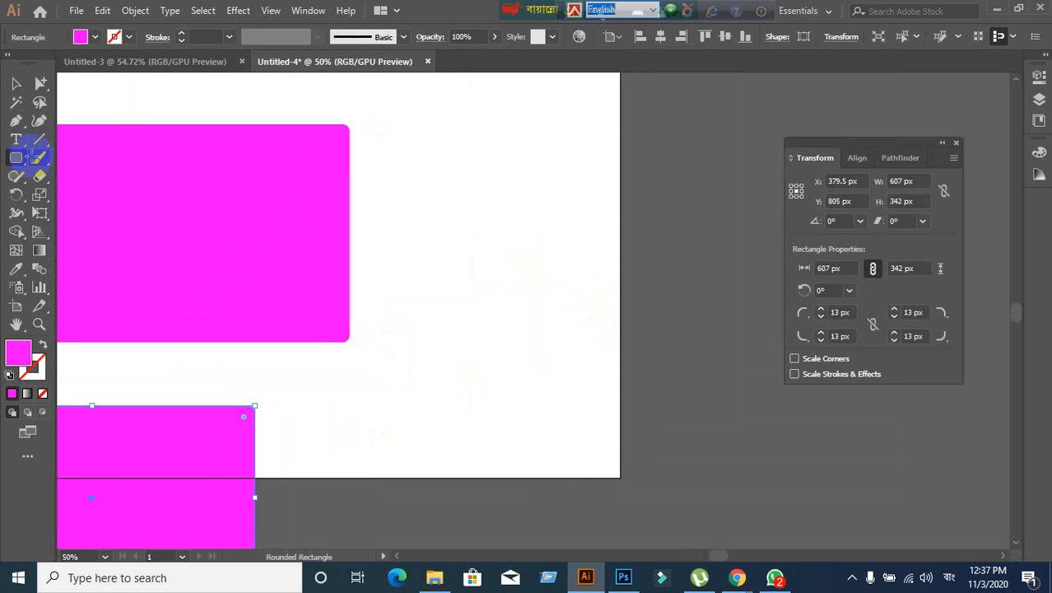
{"action": "left_click_drag", "start_coordinate": [415, 124], "coordinate": [656, 302]}
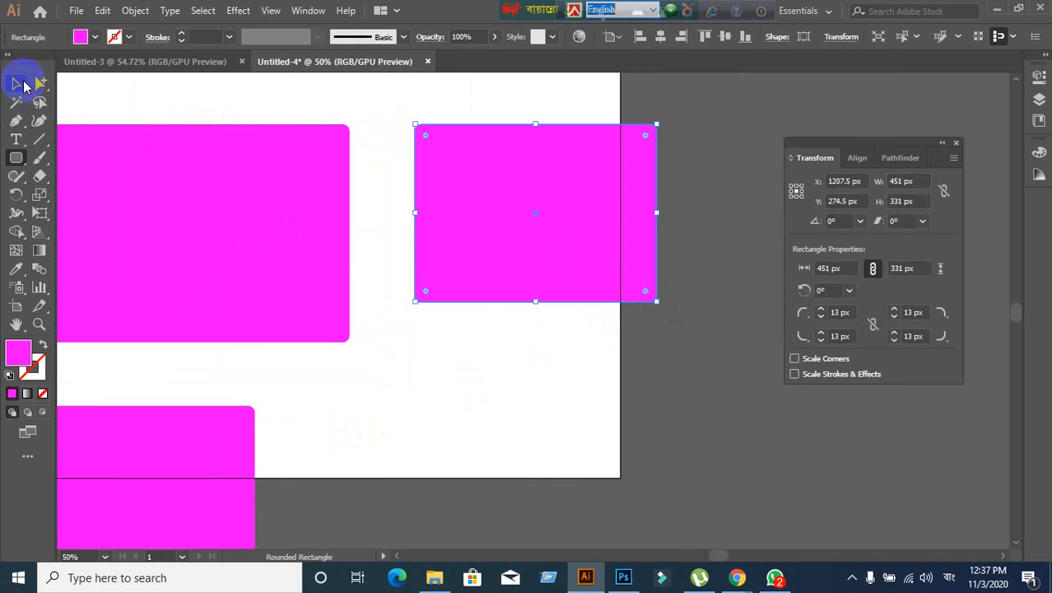
{"action": "left_click", "coordinate": [17, 84]}
{"action": "left_click", "coordinate": [483, 363]}
- Select all three rectangles with Ctrl+A and delete them
{"action": "scroll", "coordinate": [483, 364], "scroll_direction": "down", "scroll_amount": 2}
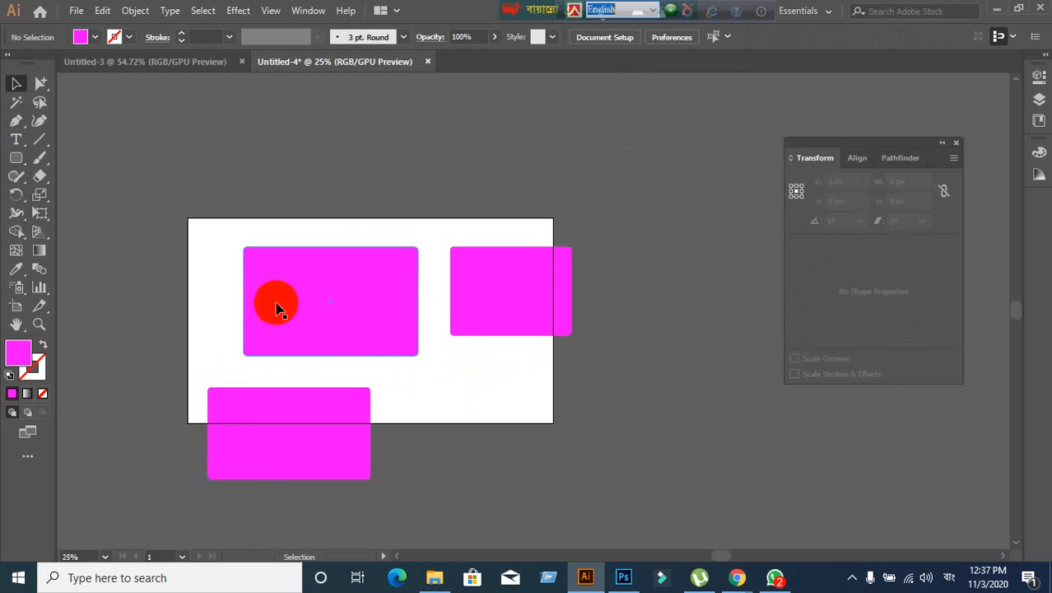
{"action": "left_click", "coordinate": [278, 308]}
{"action": "key", "text": "ctrl+a"}
{"action": "key", "text": "Delete"}
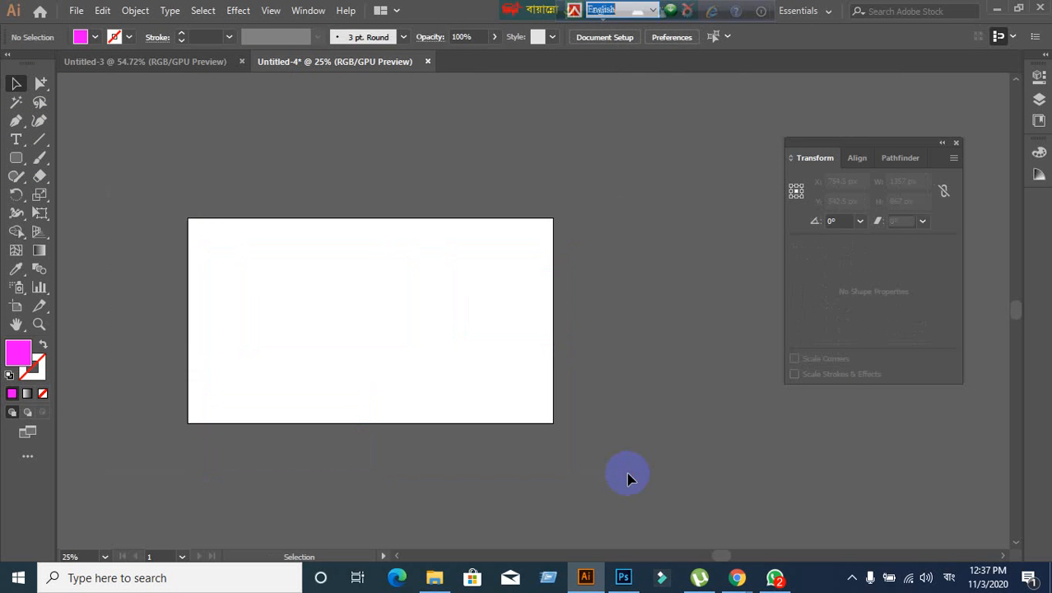
{"action": "scroll", "coordinate": [213, 259], "scroll_direction": "up", "scroll_amount": 2}
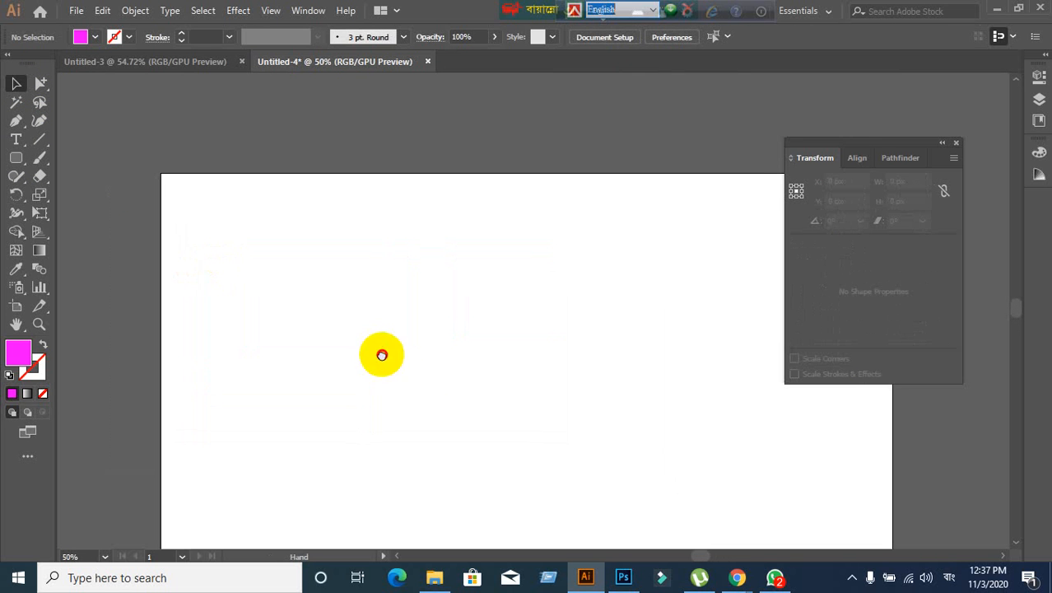
{"action": "left_click_drag", "start_coordinate": [381, 355], "coordinate": [354, 264]}
{"action": "left_click_drag", "start_coordinate": [17, 162], "coordinate": [76, 164]}
{"action": "left_click_drag", "start_coordinate": [203, 160], "coordinate": [637, 439]}
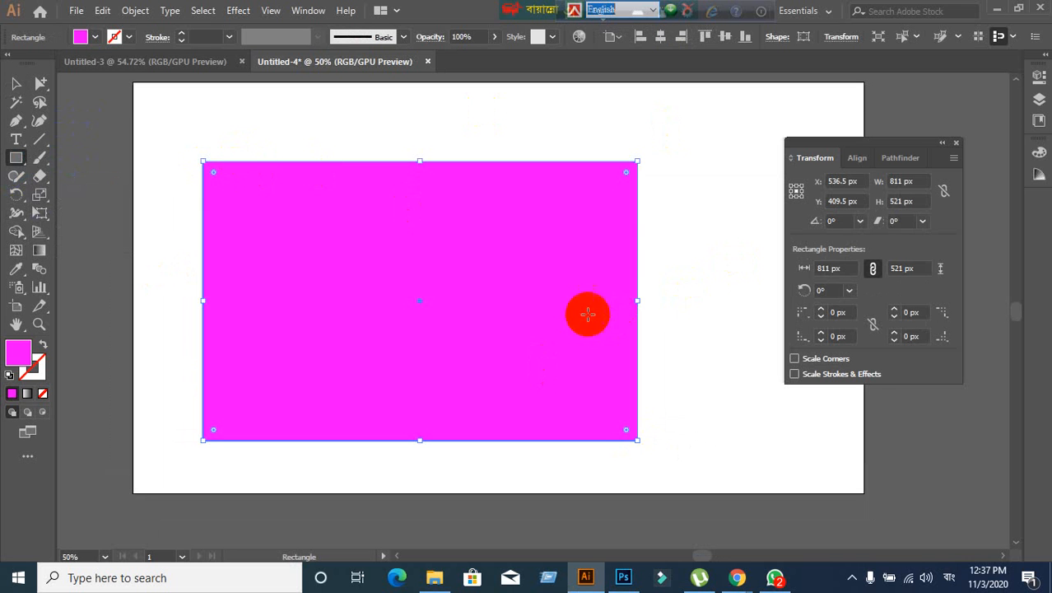
{"action": "left_click_drag", "start_coordinate": [23, 167], "coordinate": [114, 181]}
{"action": "left_click_drag", "start_coordinate": [435, 275], "coordinate": [145, 264]}
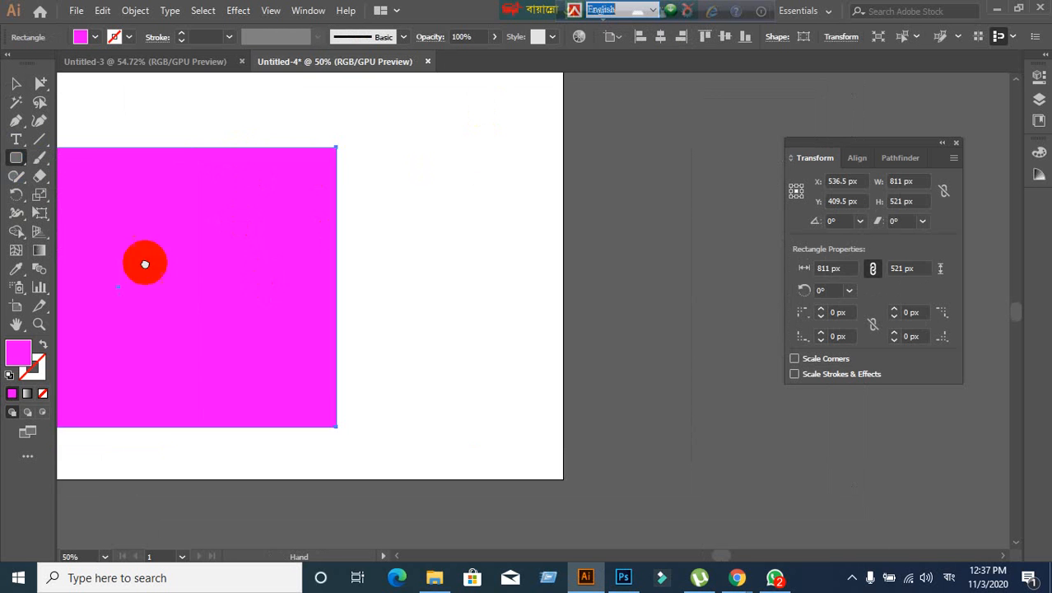
{"action": "left_click_drag", "start_coordinate": [321, 131], "coordinate": [457, 244]}
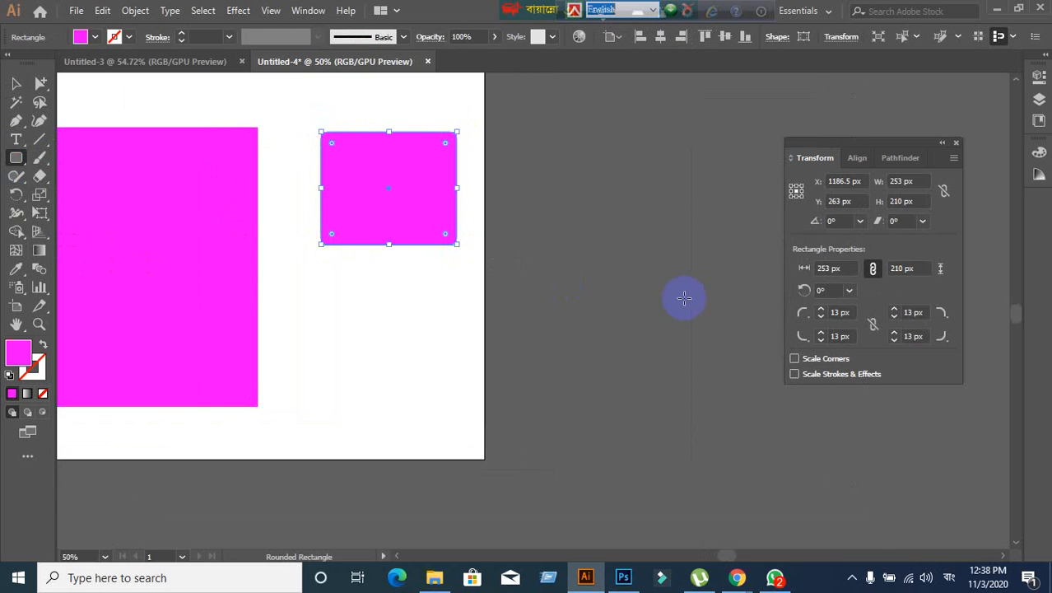
{"action": "left_click_drag", "start_coordinate": [541, 135], "coordinate": [729, 297]}
{"action": "left_click_drag", "start_coordinate": [721, 334], "coordinate": [571, 377]}
{"action": "left_click_drag", "start_coordinate": [565, 113], "coordinate": [691, 196]}
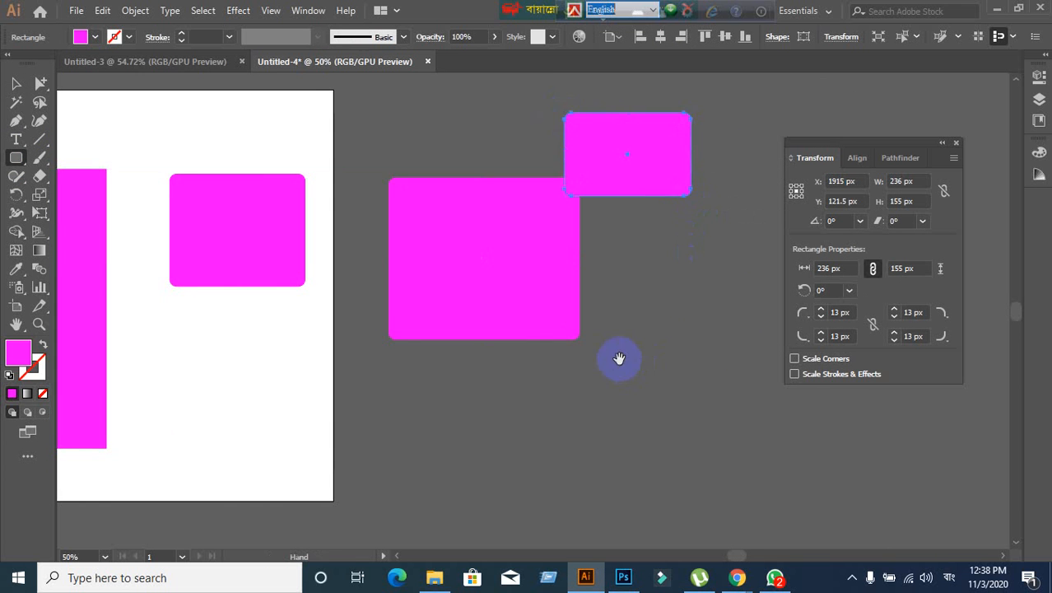
{"action": "left_click_drag", "start_coordinate": [619, 358], "coordinate": [850, 543]}
{"action": "left_click_drag", "start_coordinate": [188, 121], "coordinate": [334, 214]}
{"action": "left_click_drag", "start_coordinate": [403, 110], "coordinate": [486, 180]}
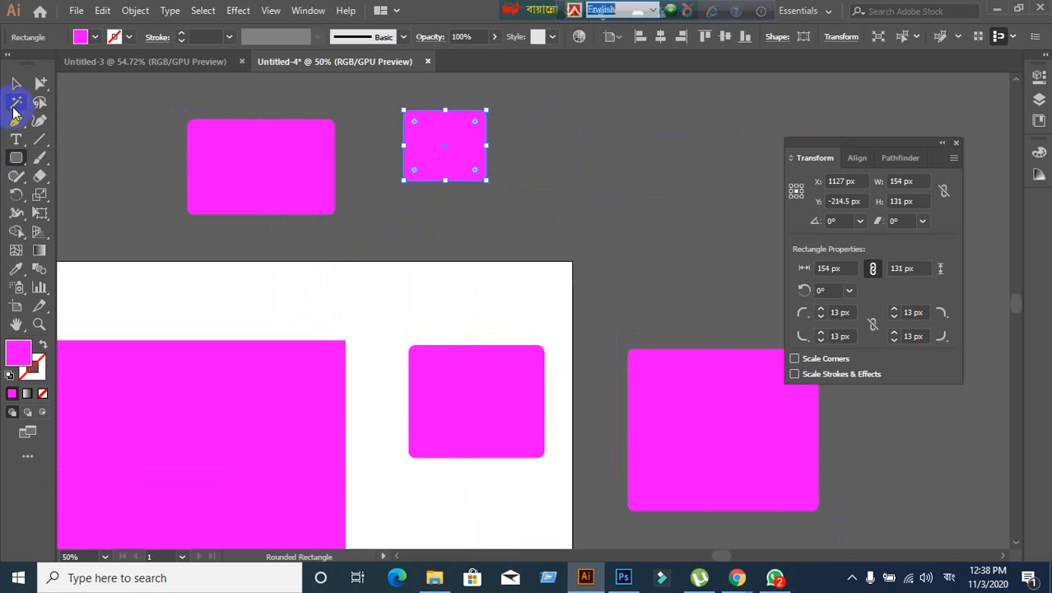
{"action": "left_click", "coordinate": [16, 83]}
{"action": "scroll", "coordinate": [254, 276], "scroll_direction": "down", "scroll_amount": 3}
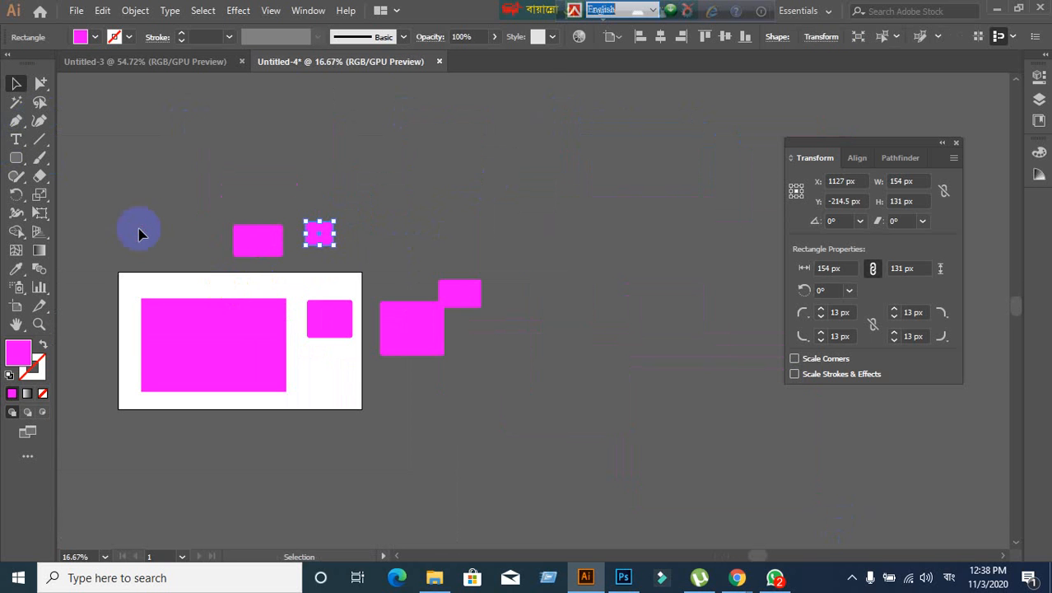
{"action": "left_click_drag", "start_coordinate": [138, 234], "coordinate": [527, 381]}
{"action": "key", "text": "Delete"}
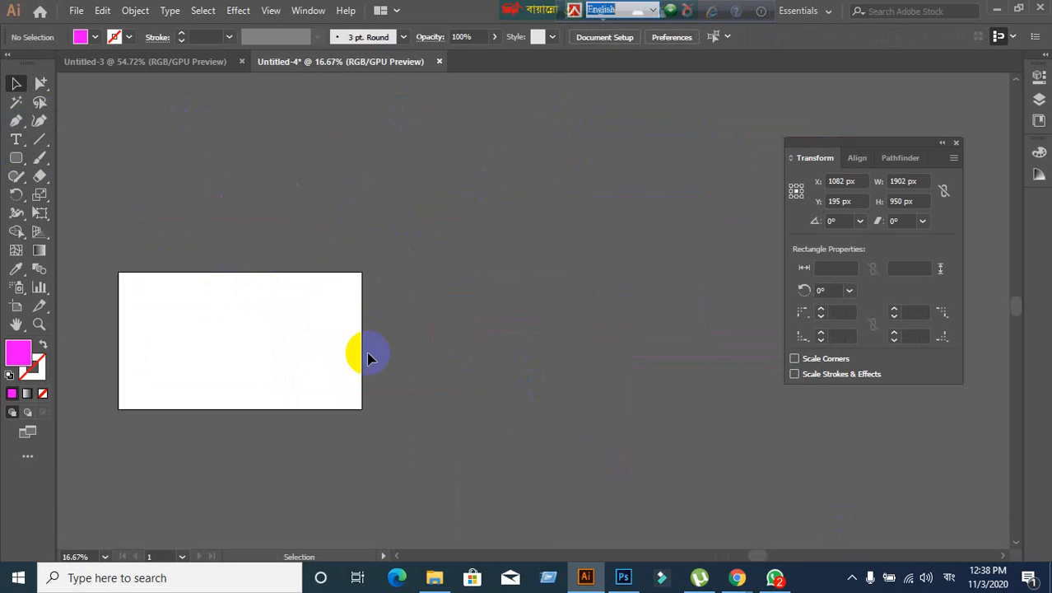
- Draw a magenta rounded square and move it to the artboard's upper-left edge
{"action": "scroll", "coordinate": [181, 342], "scroll_direction": "up", "scroll_amount": 2}
{"action": "left_click_drag", "start_coordinate": [181, 342], "coordinate": [313, 289]}
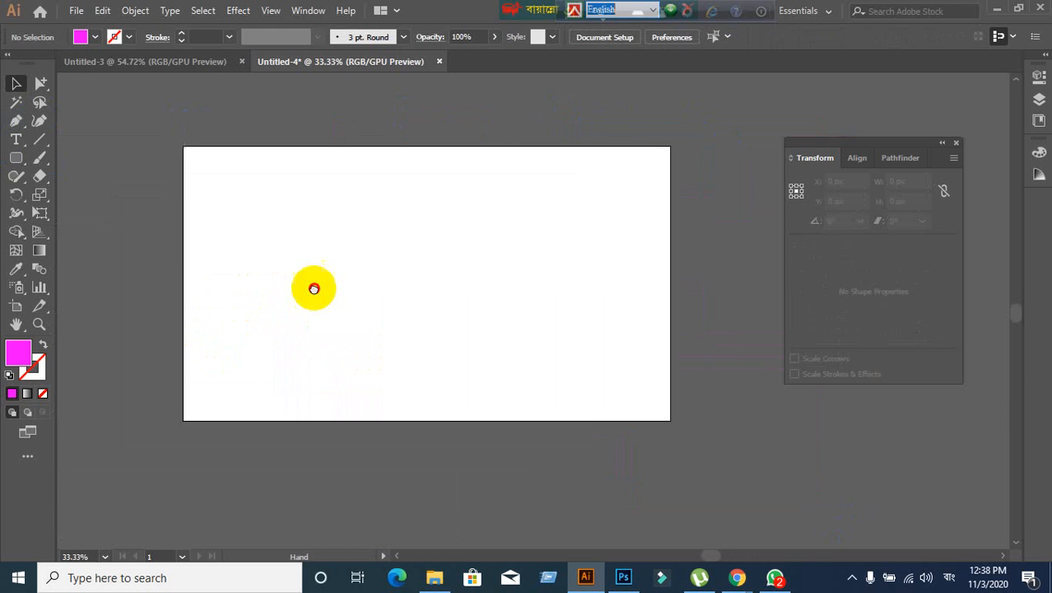
{"action": "left_click", "coordinate": [16, 160]}
{"action": "left_click_drag", "start_coordinate": [291, 207], "coordinate": [427, 343]}
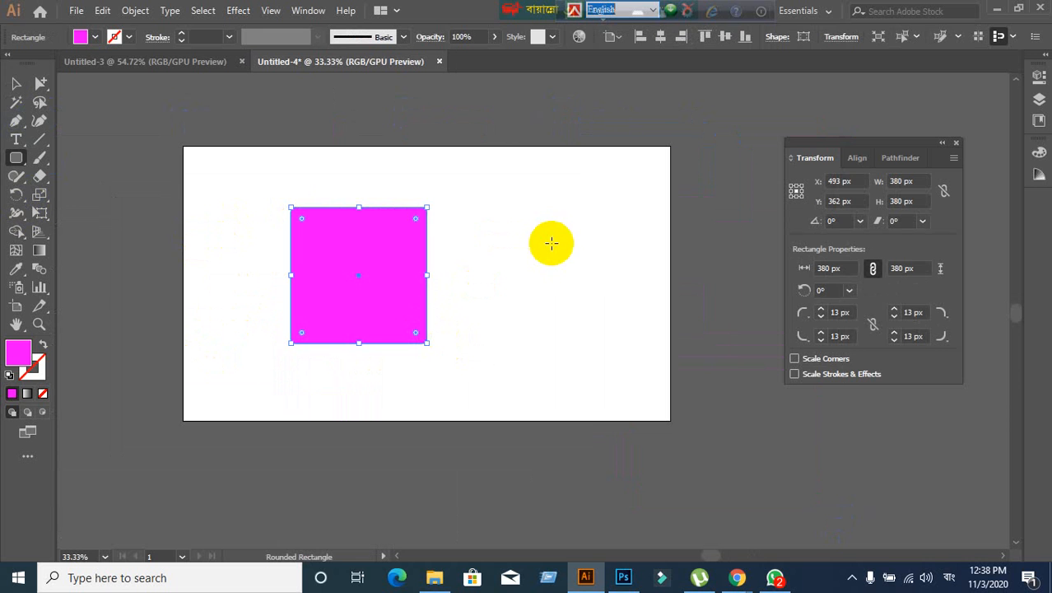
{"action": "left_click", "coordinate": [14, 83]}
{"action": "left_click_drag", "start_coordinate": [404, 283], "coordinate": [279, 253]}
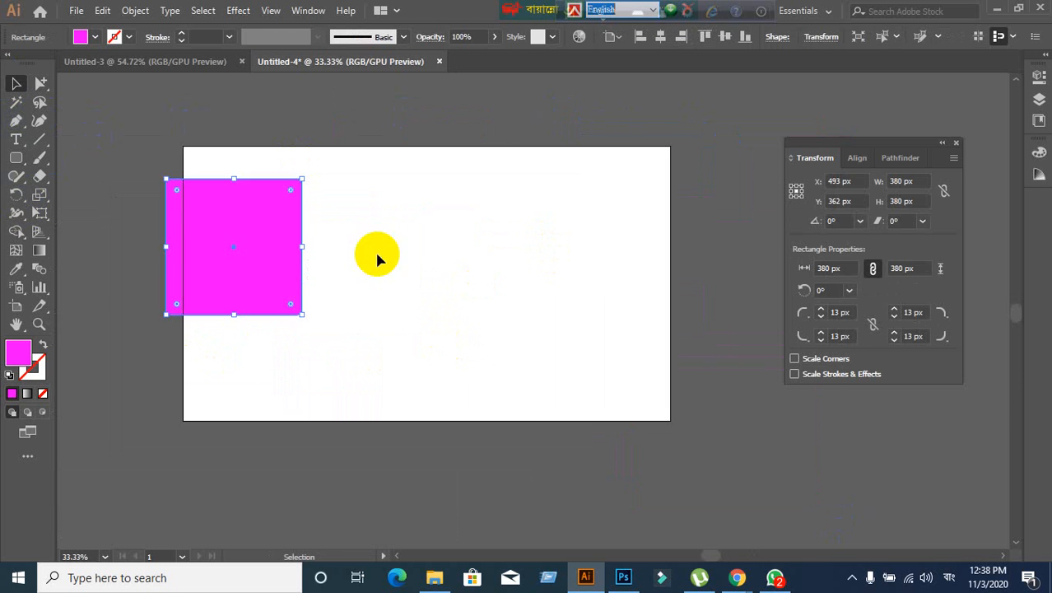
{"action": "left_click", "coordinate": [509, 274]}
- Draw more magenta rounded squares near and at the artboard centre
{"action": "left_click", "coordinate": [17, 158]}
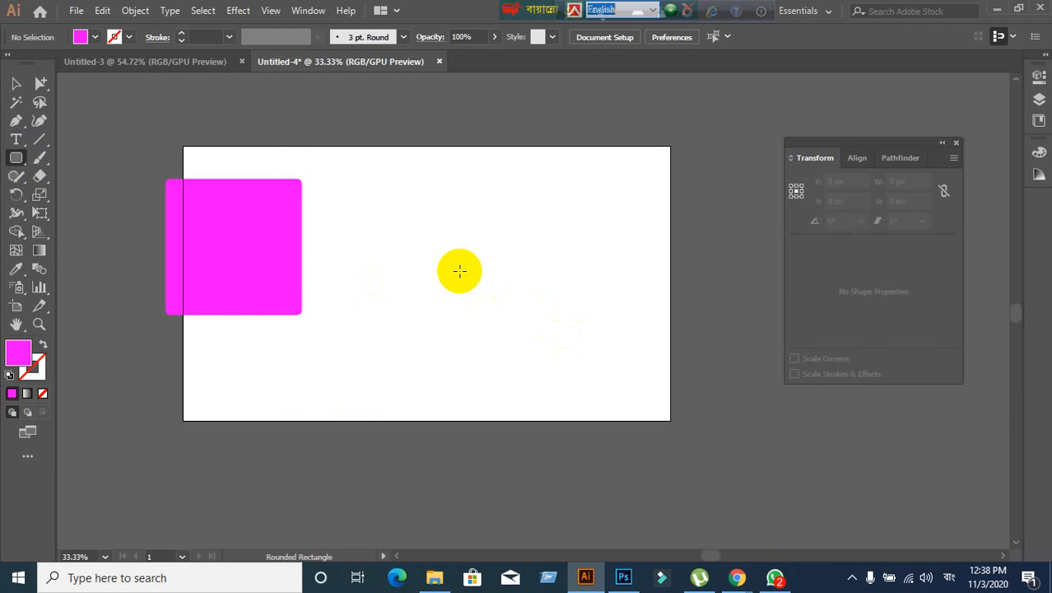
{"action": "key", "text": "super+space"}
{"action": "left_click_drag", "start_coordinate": [459, 271], "coordinate": [547, 343]}
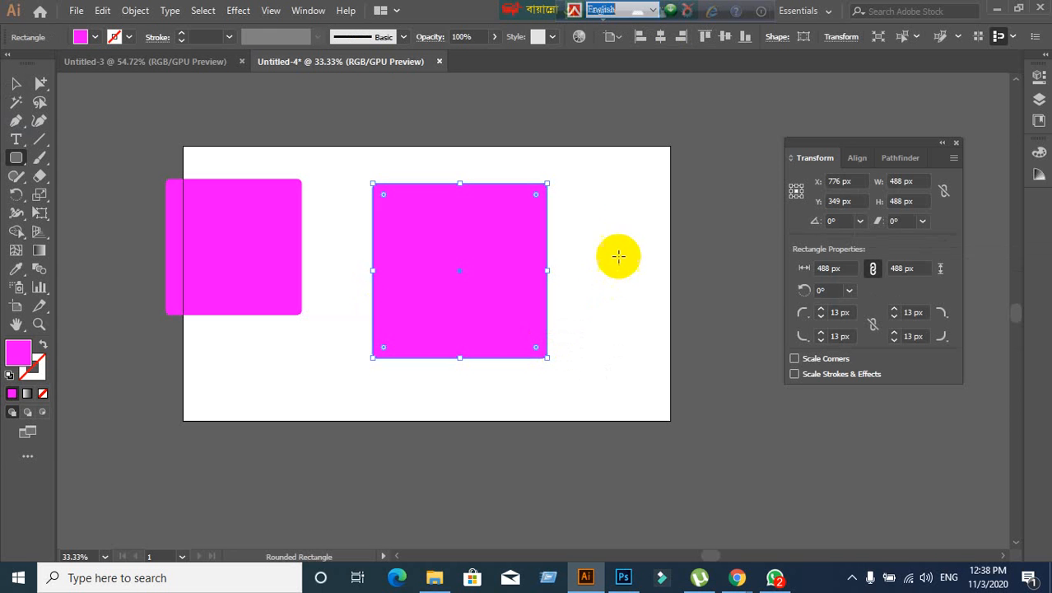
{"action": "left_click_drag", "start_coordinate": [626, 191], "coordinate": [750, 314]}
{"action": "scroll", "coordinate": [174, 453], "scroll_direction": "down", "scroll_amount": 2}
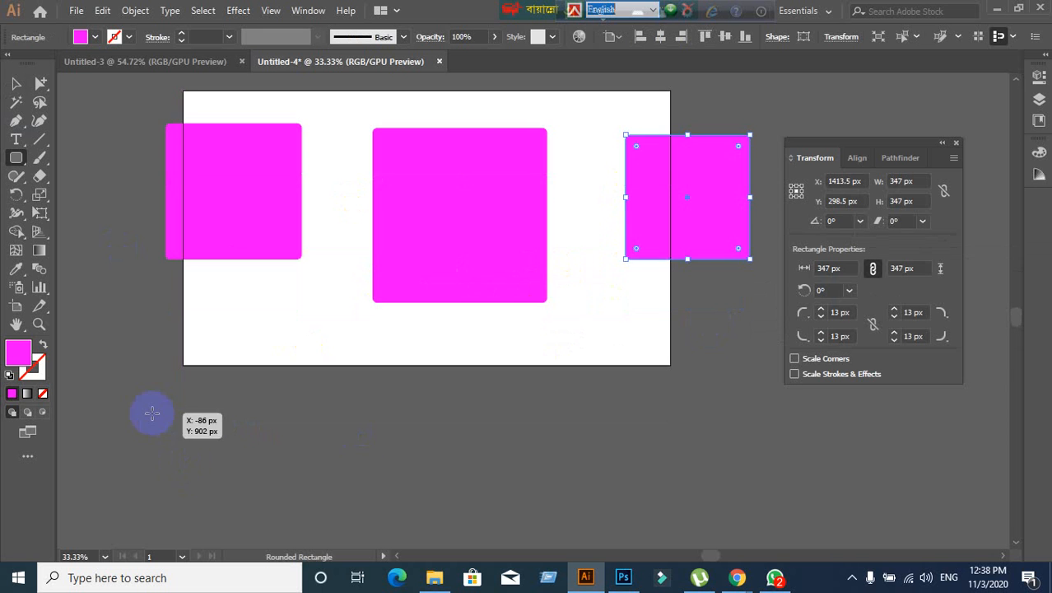
{"action": "left_click_drag", "start_coordinate": [152, 412], "coordinate": [255, 515]}
- Undo back to a single rectangle, then select and delete it
{"action": "key", "text": "ctrl+z"}
{"action": "key", "text": "ctrl+z"}
{"action": "key", "text": "ctrl+z"}
{"action": "key", "text": "ctrl+z"}
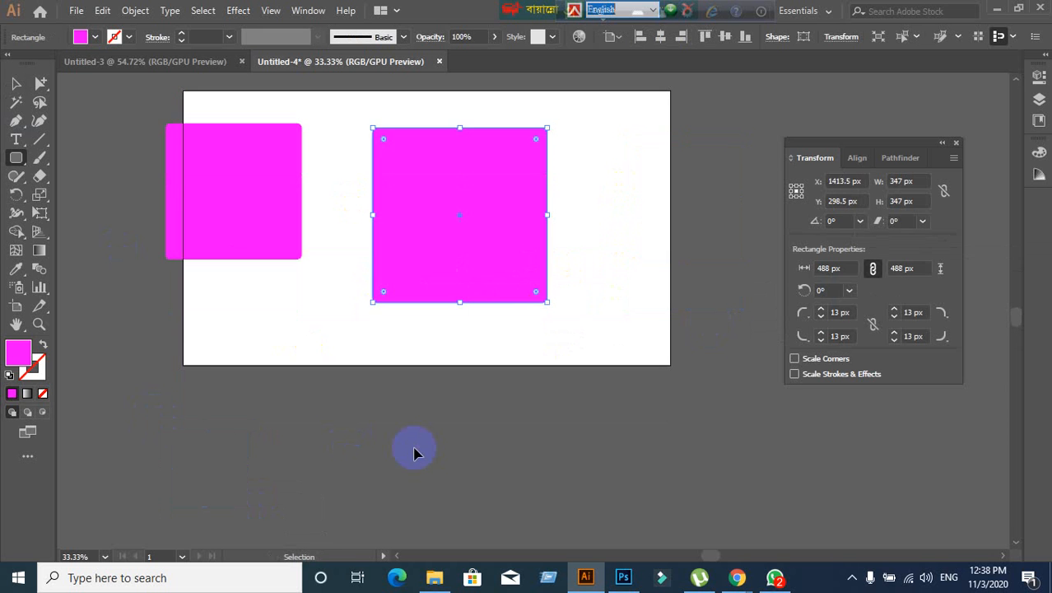
{"action": "left_click", "coordinate": [13, 89]}
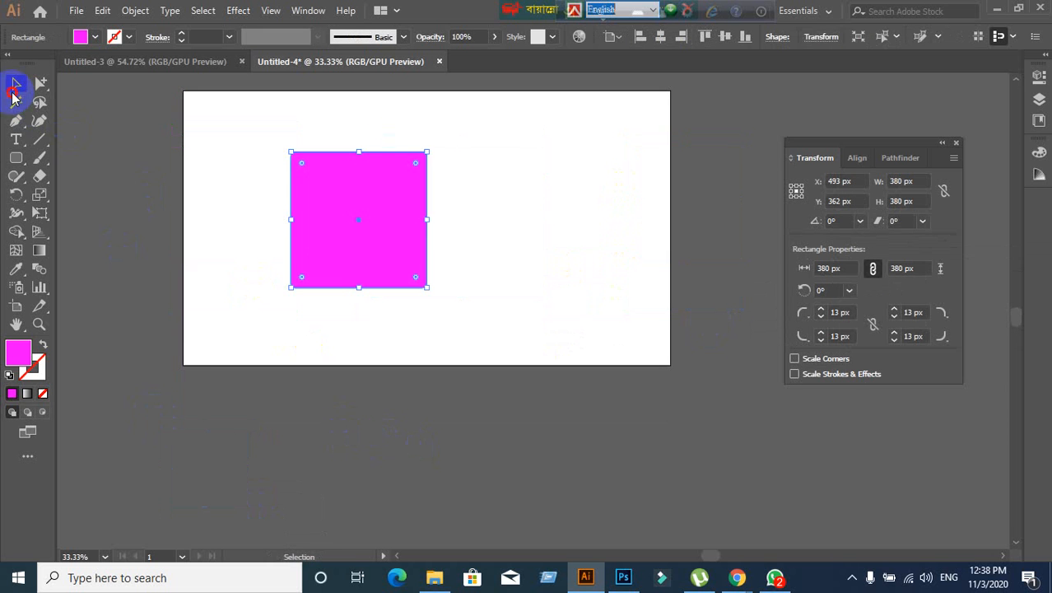
{"action": "left_click", "coordinate": [259, 208]}
{"action": "left_click_drag", "start_coordinate": [249, 144], "coordinate": [398, 290]}
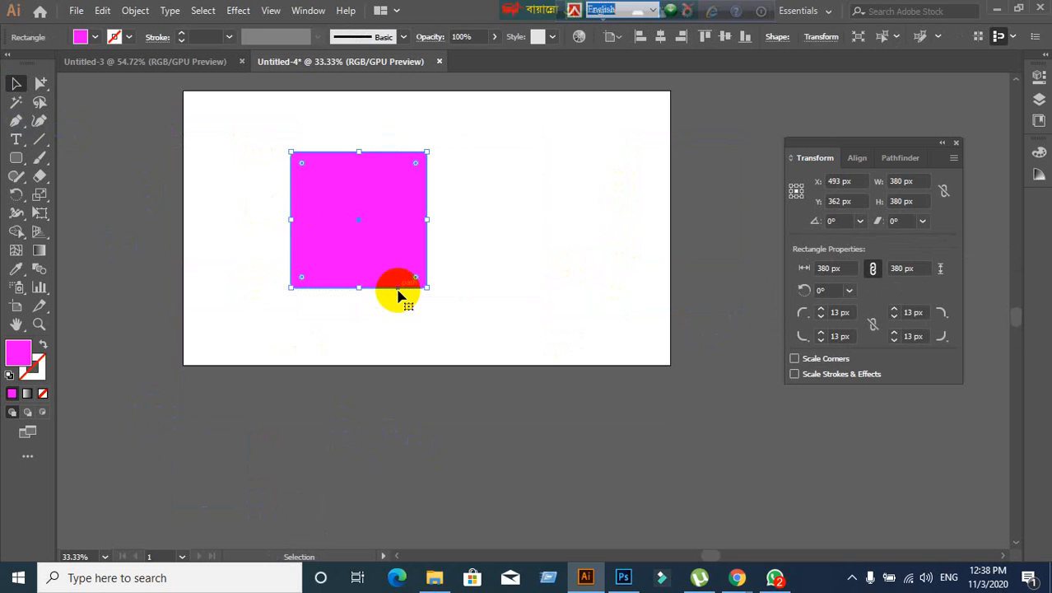
{"action": "key", "text": "Delete"}
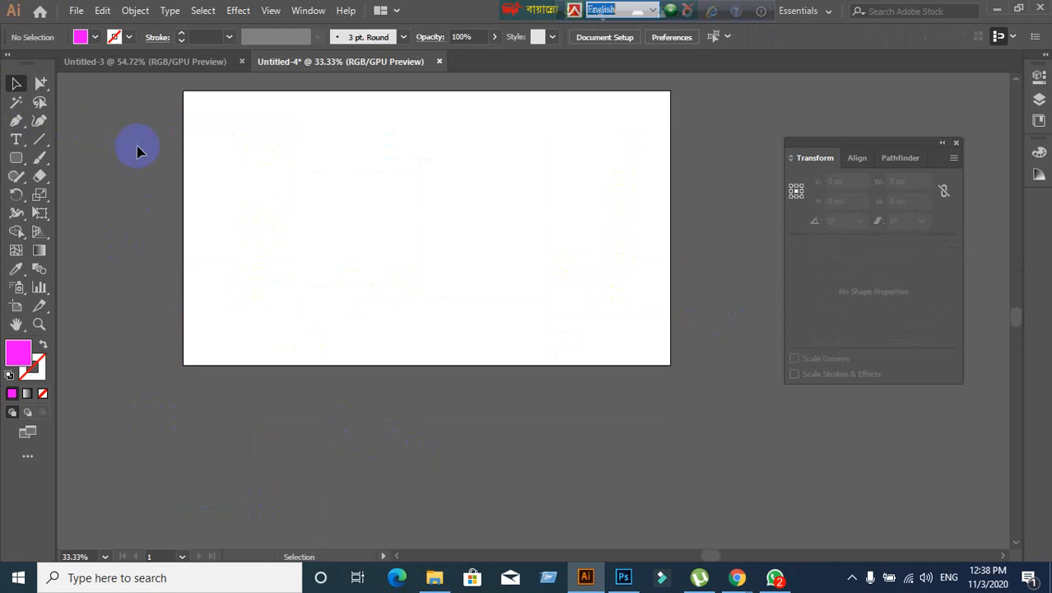
{"action": "left_click_drag", "start_coordinate": [7, 164], "coordinate": [54, 177]}
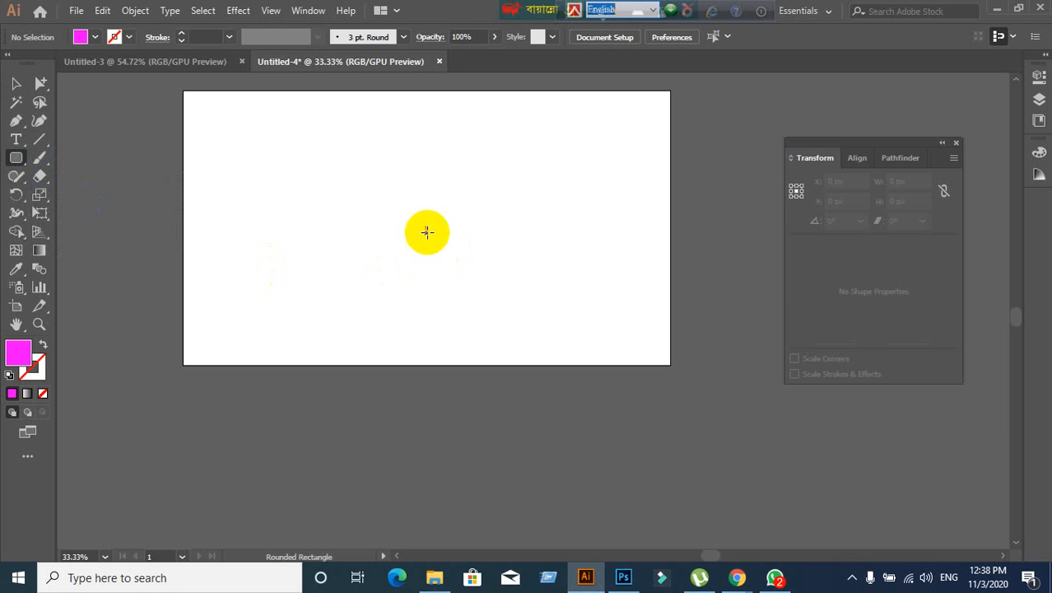
{"action": "left_click", "coordinate": [285, 231]}
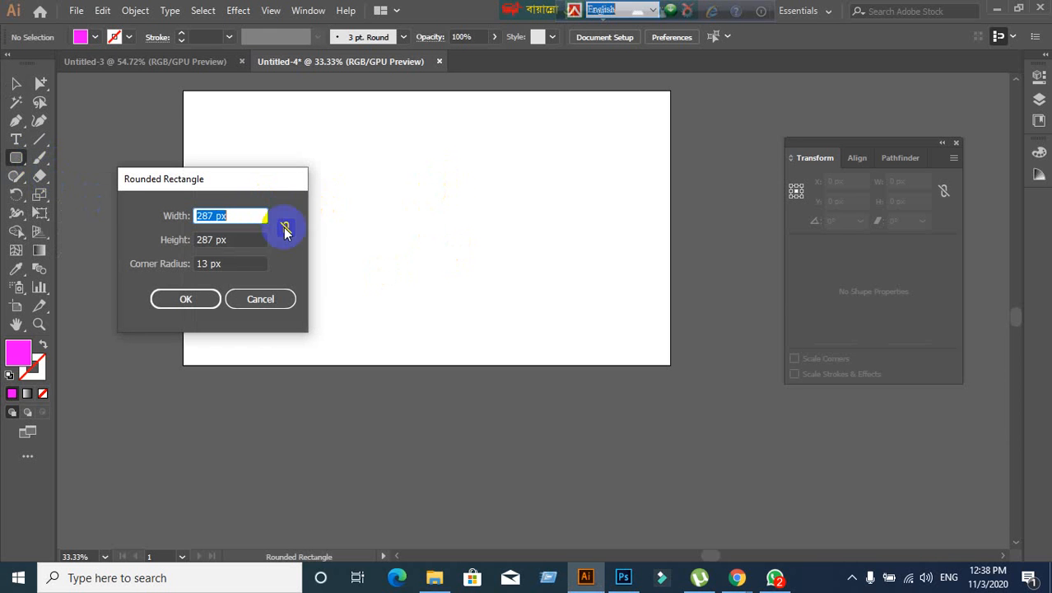
{"action": "left_click", "coordinate": [221, 220]}
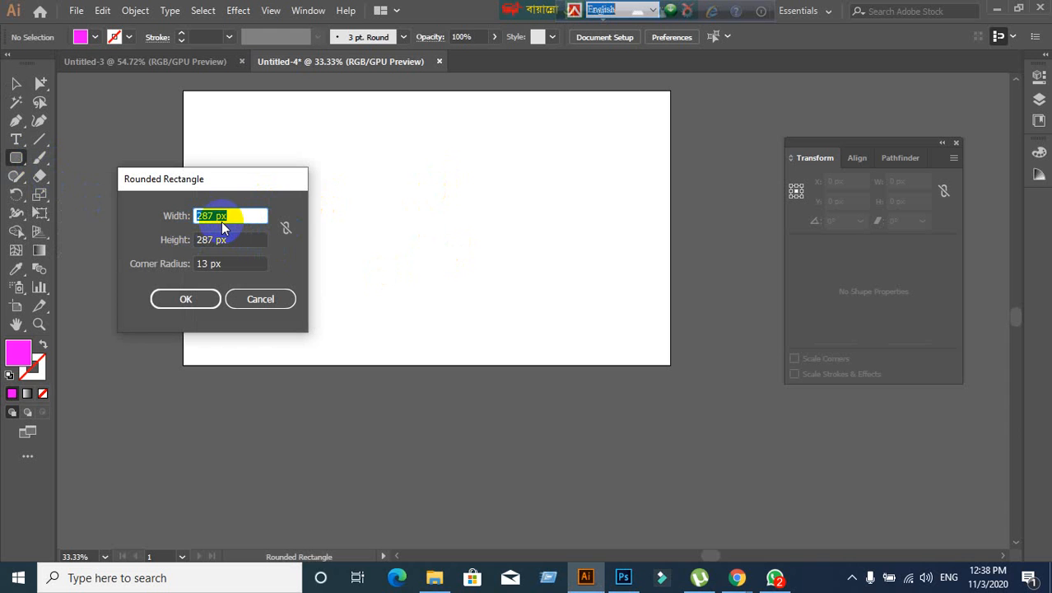
{"action": "type", "text": "400"}
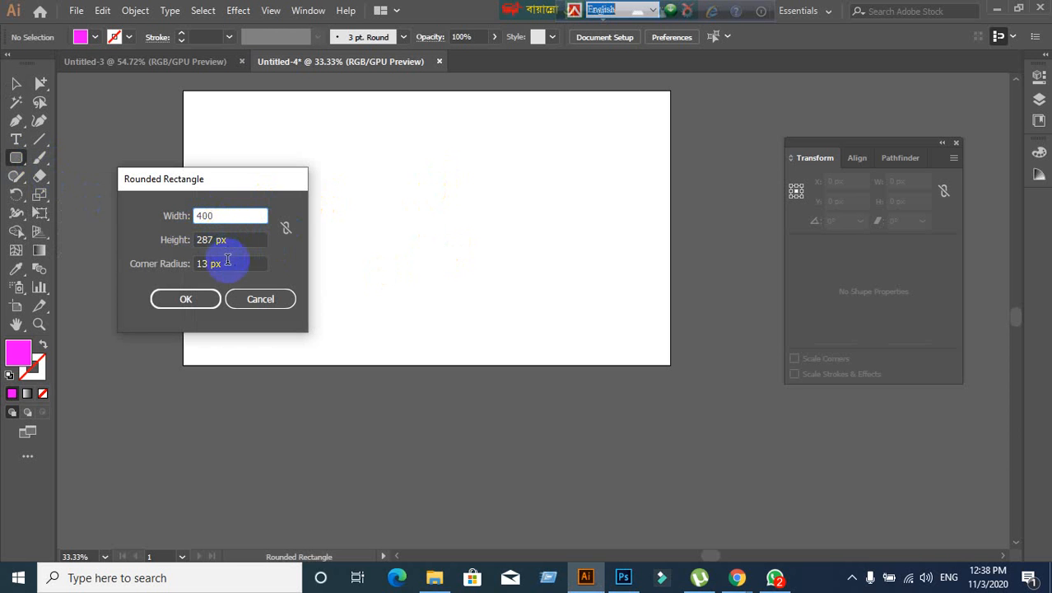
{"action": "left_click", "coordinate": [228, 239]}
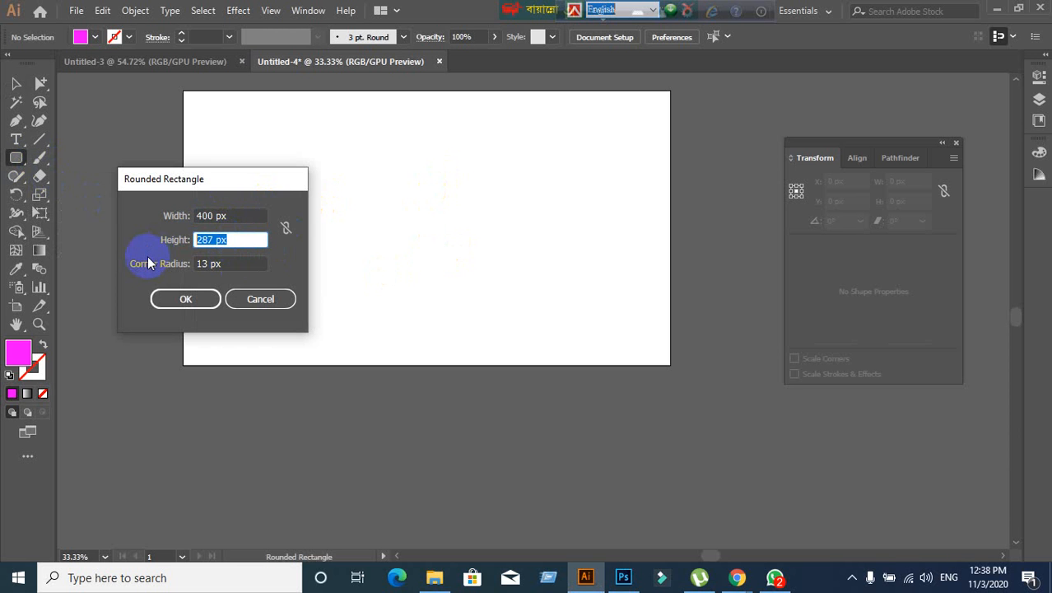
{"action": "type", "text": "4"}
{"action": "left_click", "coordinate": [239, 262]}
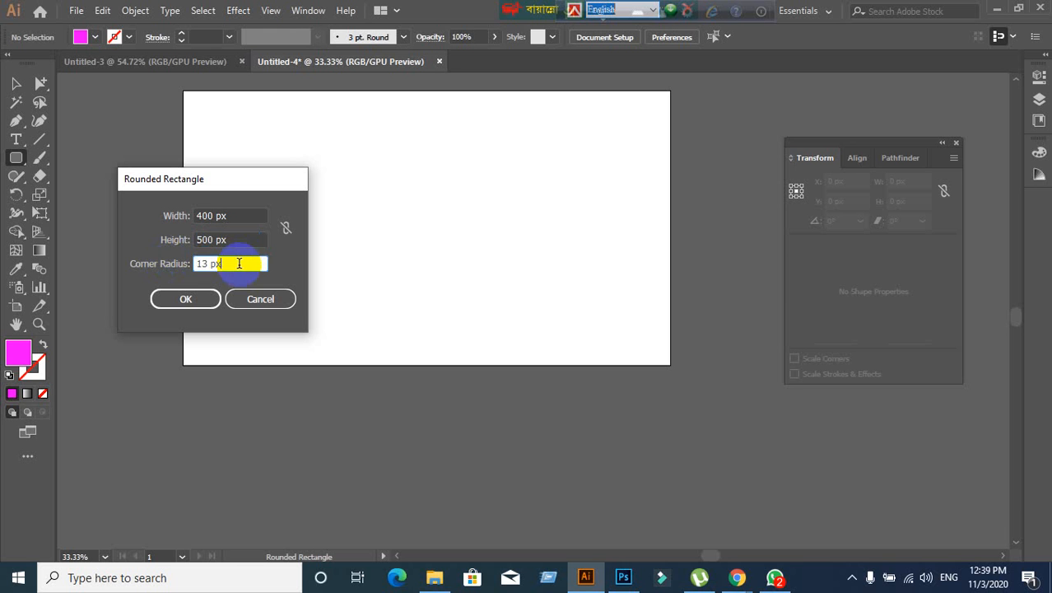
{"action": "left_click_drag", "start_coordinate": [239, 263], "coordinate": [140, 264]}
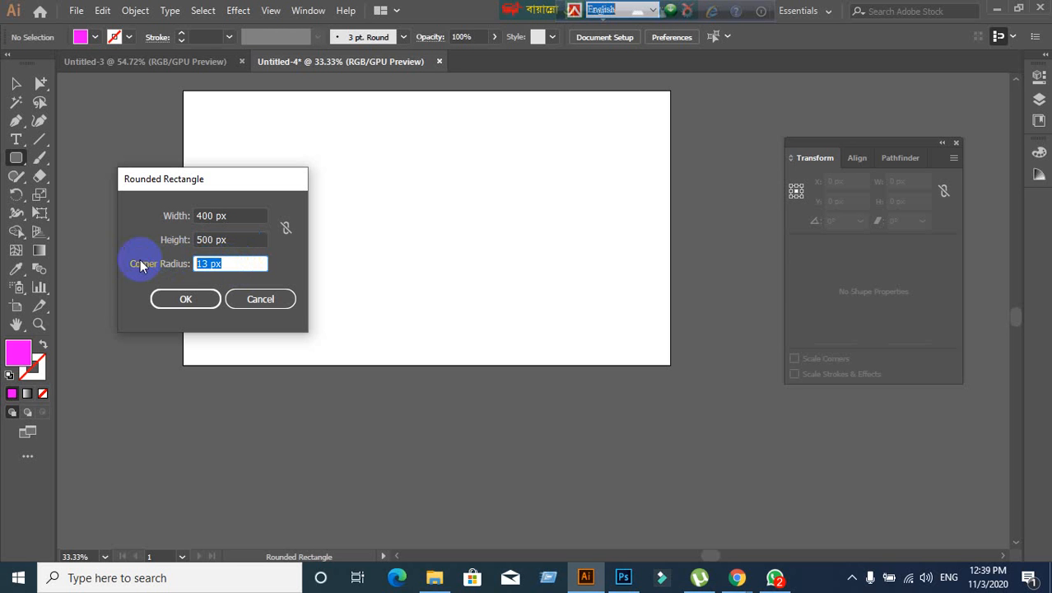
{"action": "type", "text": "30"}
{"action": "left_click", "coordinate": [172, 301]}
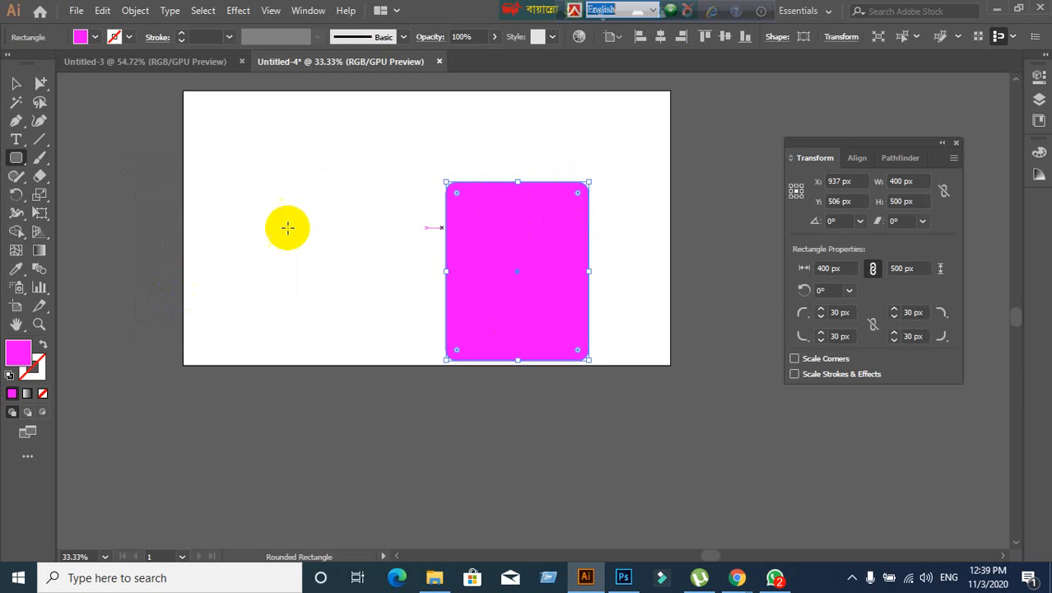
{"action": "left_click", "coordinate": [16, 84]}
{"action": "left_click_drag", "start_coordinate": [552, 270], "coordinate": [363, 207]}
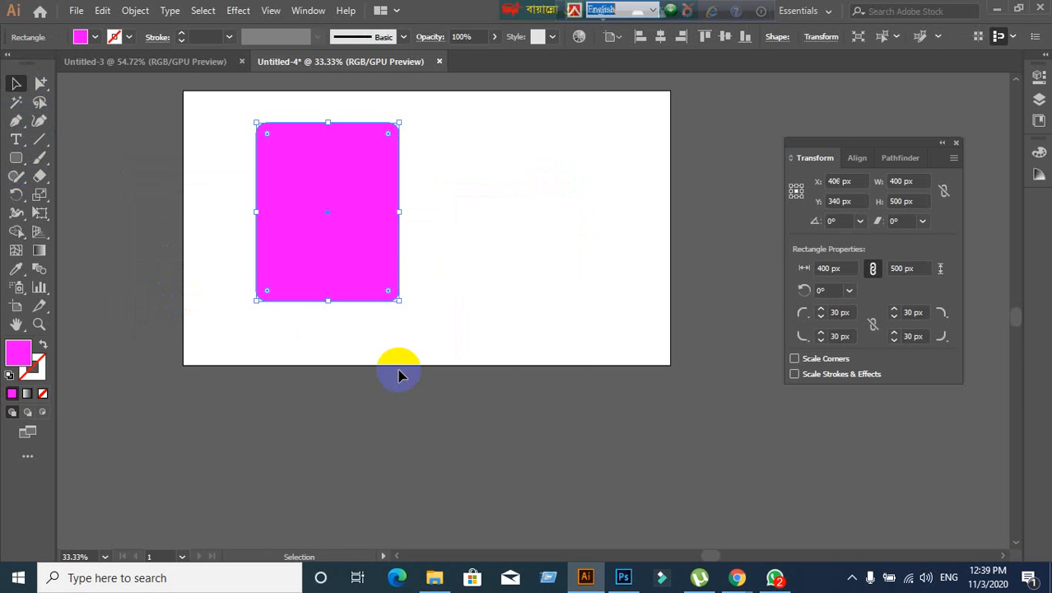
{"action": "key", "text": "Delete"}
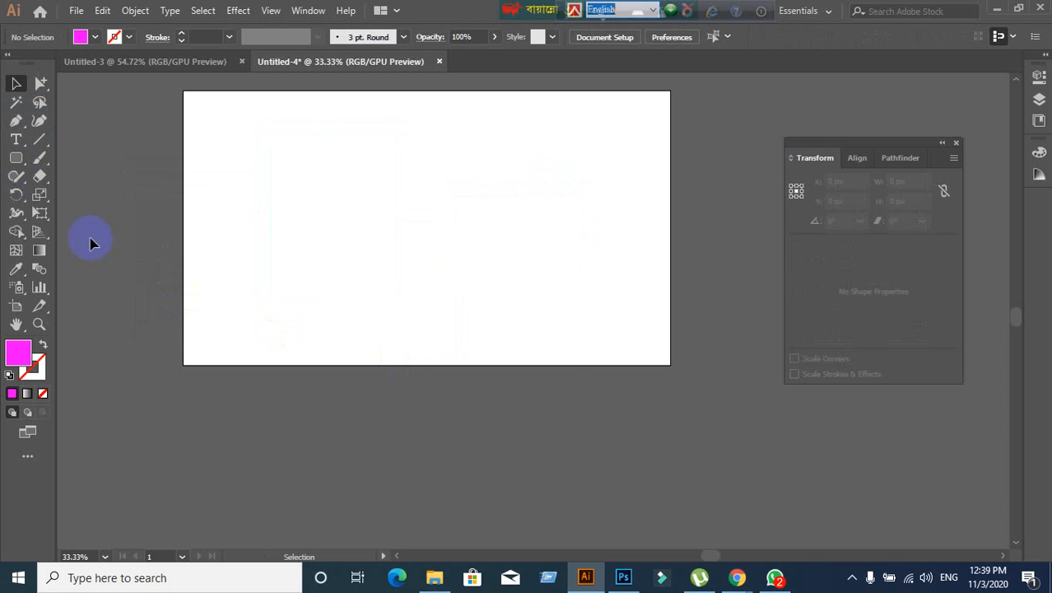
- Draw a trial wide rounded rectangle with enlarged corners, then undo it
{"action": "left_click", "coordinate": [16, 158]}
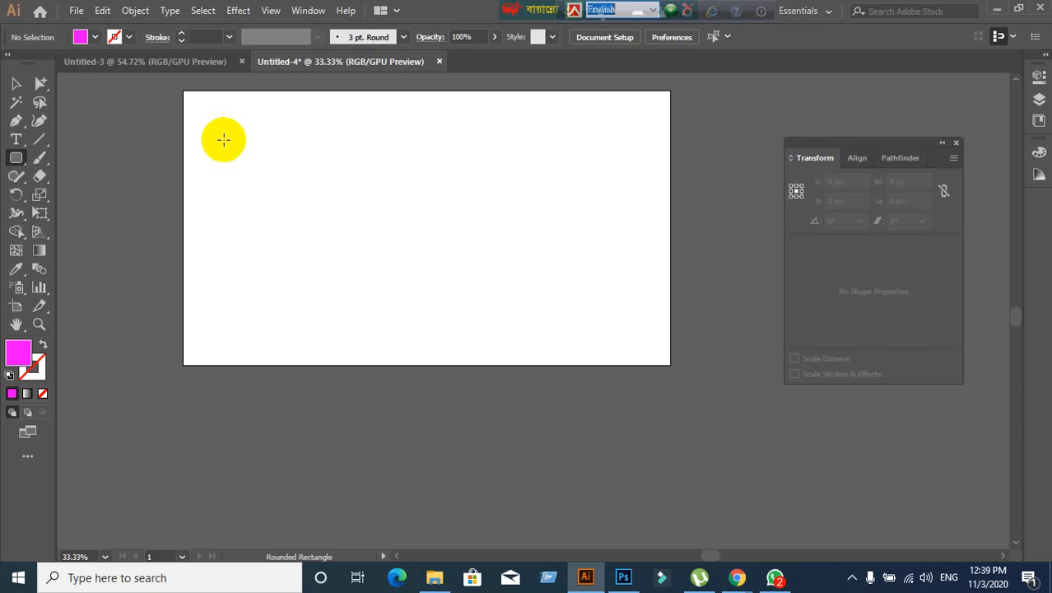
{"action": "left_click_drag", "start_coordinate": [225, 131], "coordinate": [462, 285]}
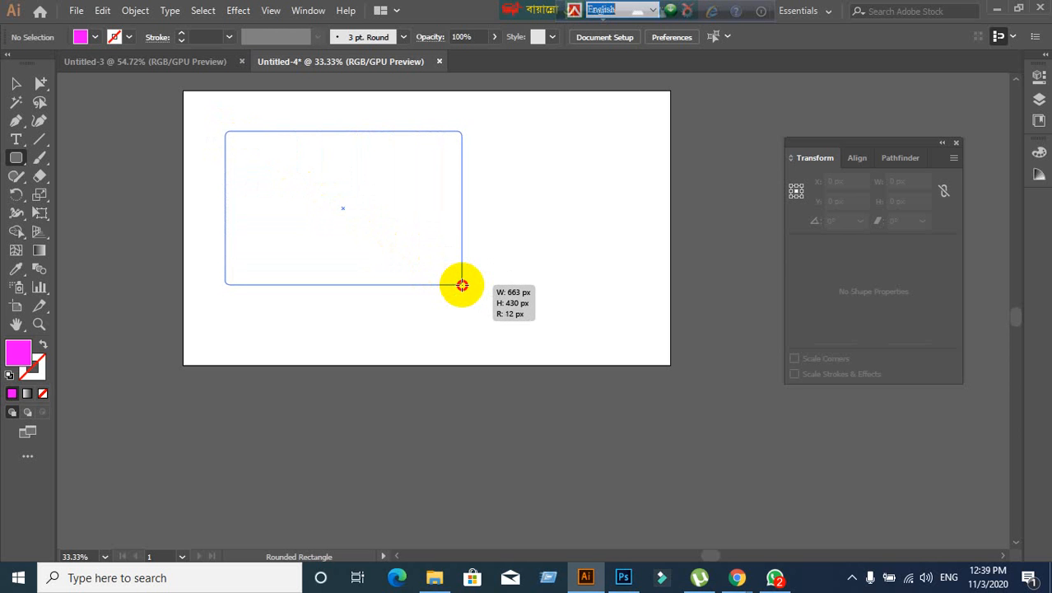
{"action": "key", "text": "Up"}
{"action": "key", "text": "Up"}
{"action": "key", "text": "Up"}
{"action": "key", "text": "Up"}
{"action": "key", "text": "Up"}
{"action": "key", "text": "Up"}
{"action": "key", "text": "Up"}
{"action": "key", "text": "Up"}
{"action": "key", "text": "Up"}
{"action": "key", "text": "Up"}
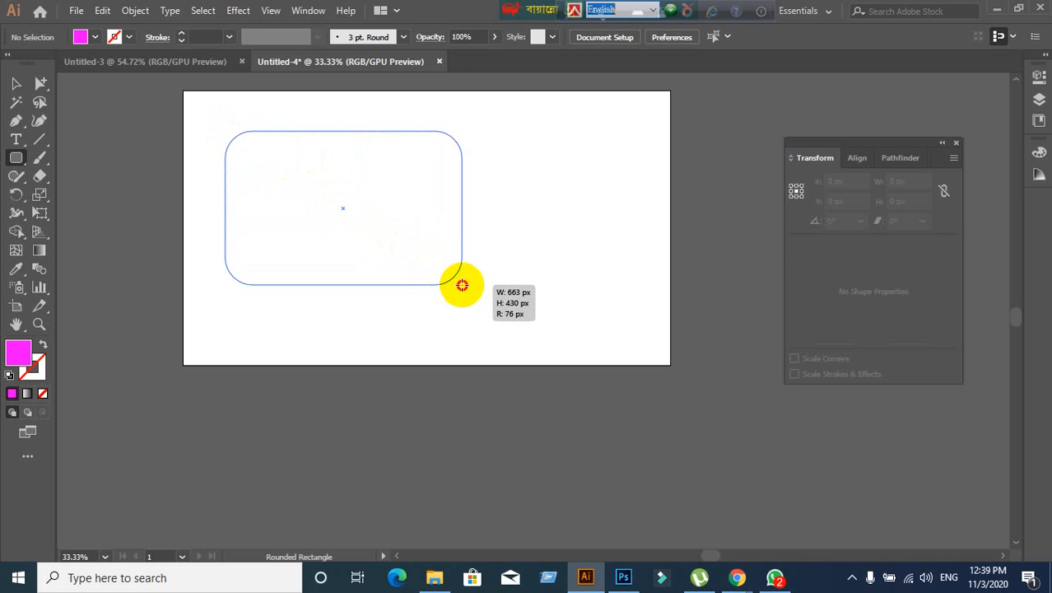
{"action": "key", "text": "Up"}
{"action": "key", "text": "Up"}
{"action": "key", "text": "Up"}
{"action": "key", "text": "Up"}
{"action": "key", "text": "Up"}
{"action": "key", "text": "Up"}
{"action": "key", "text": "Up"}
{"action": "key", "text": "Up"}
{"action": "key", "text": "Up"}
{"action": "key", "text": "Up"}
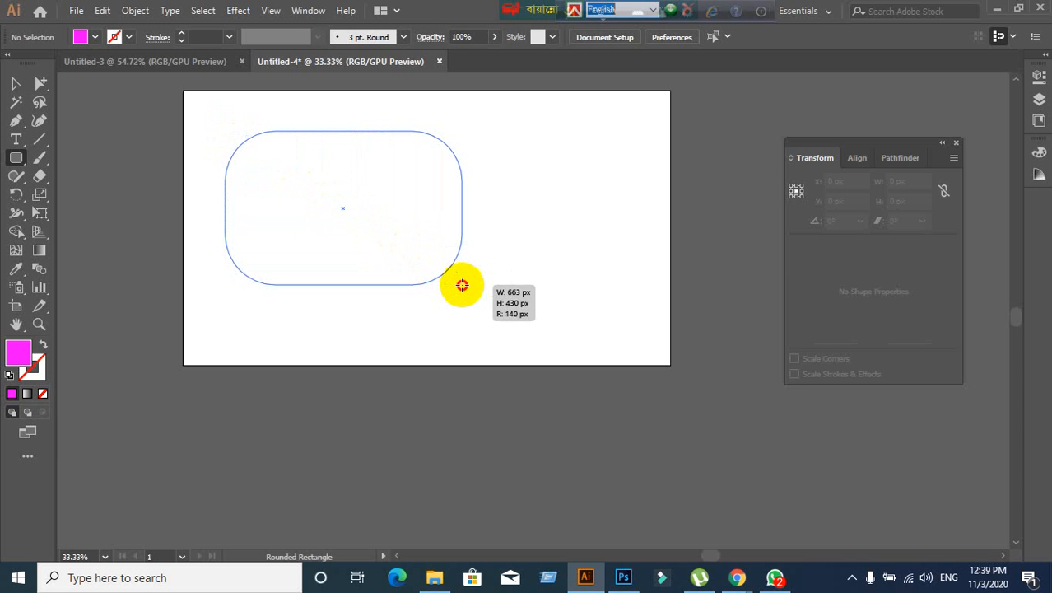
{"action": "left_click_drag", "start_coordinate": [462, 285], "coordinate": [462, 285]}
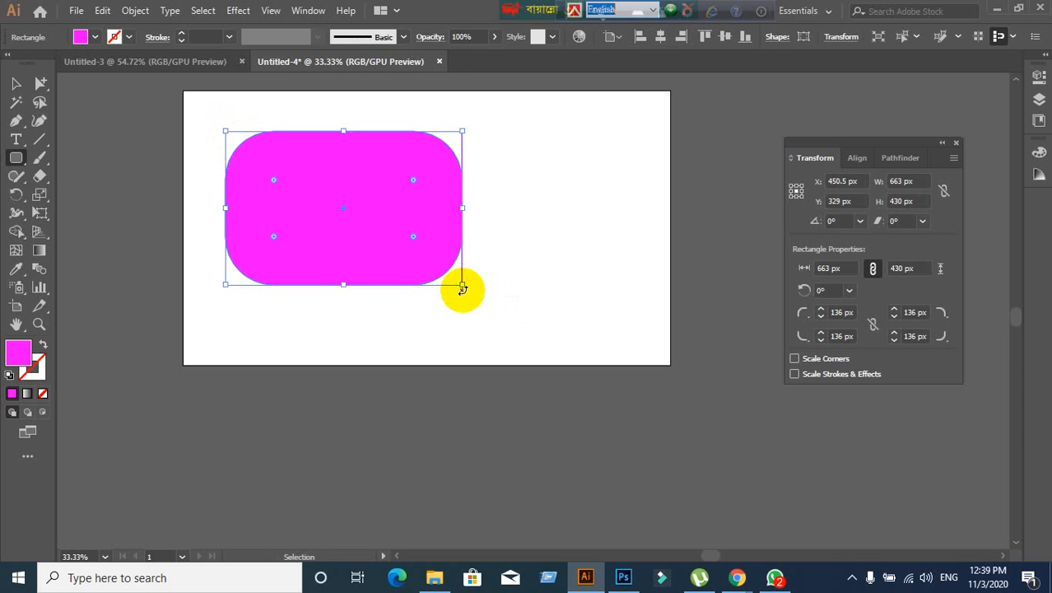
{"action": "key", "text": "ctrl+z"}
- Draw a 694 × 512 px rounded rectangle, tuning its corner radius to 50 px
{"action": "left_click_drag", "start_coordinate": [14, 159], "coordinate": [54, 176]}
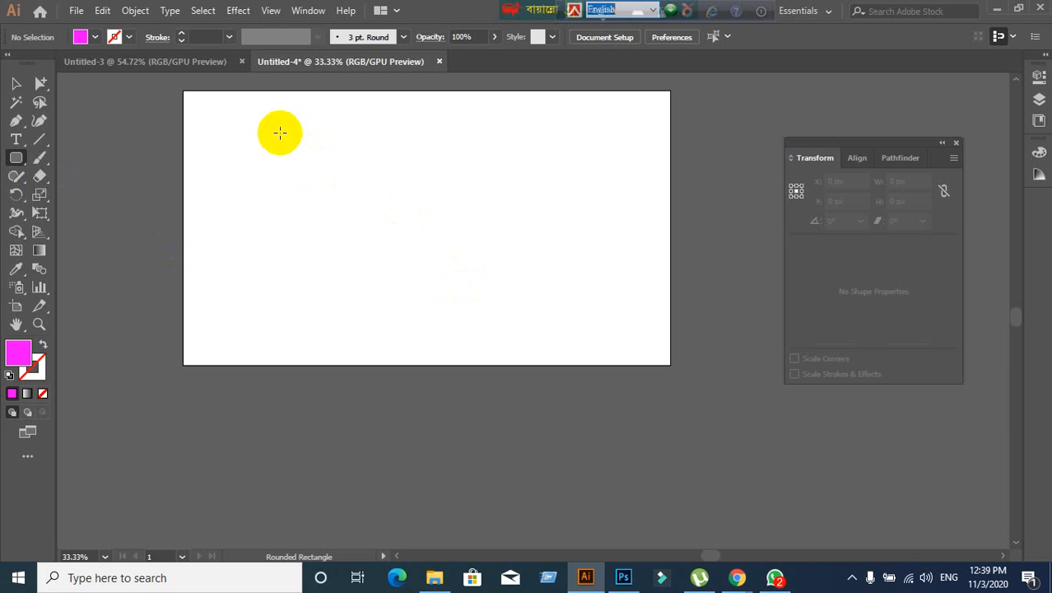
{"action": "left_click_drag", "start_coordinate": [280, 132], "coordinate": [527, 315]}
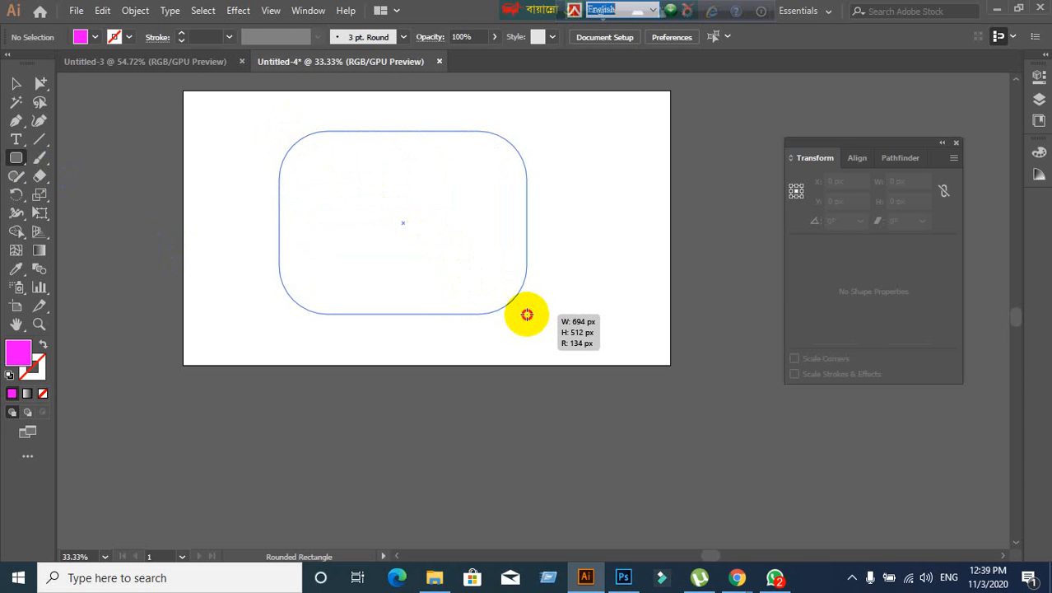
{"action": "key", "text": "Down"}
{"action": "key", "text": "Down"}
{"action": "key", "text": "Down"}
{"action": "key", "text": "Down"}
{"action": "key", "text": "Down"}
{"action": "key", "text": "Down"}
{"action": "left_click_drag", "start_coordinate": [527, 314], "coordinate": [527, 315]}
{"action": "key", "text": "Down"}
{"action": "key", "text": "Down"}
{"action": "key", "text": "Down"}
{"action": "key", "text": "Down"}
{"action": "key", "text": "Down"}
{"action": "key", "text": "Down"}
{"action": "key", "text": "Down"}
{"action": "key", "text": "Down"}
{"action": "key", "text": "Down"}
{"action": "key", "text": "Down"}
{"action": "key", "text": "Down"}
{"action": "key", "text": "Down"}
{"action": "key", "text": "Down"}
{"action": "key", "text": "Down"}
{"action": "key", "text": "Down"}
{"action": "key", "text": "Down"}
{"action": "key", "text": "Down"}
{"action": "key", "text": "Down"}
{"action": "key", "text": "Down"}
{"action": "key", "text": "Down"}
{"action": "key", "text": "Down"}
{"action": "key", "text": "Down"}
{"action": "key", "text": "Down"}
{"action": "key", "text": "Down"}
{"action": "key", "text": "Down"}
{"action": "key", "text": "Down"}
{"action": "key", "text": "Down"}
{"action": "key", "text": "Down"}
{"action": "key", "text": "Down"}
{"action": "key", "text": "Down"}
{"action": "key", "text": "Down"}
{"action": "key", "text": "Down"}
{"action": "key", "text": "Down"}
{"action": "key", "text": "Down"}
{"action": "key", "text": "Down"}
{"action": "key", "text": "Down"}
{"action": "key", "text": "Down"}
{"action": "key", "text": "Down"}
{"action": "key", "text": "Down"}
{"action": "key", "text": "Down"}
{"action": "key", "text": "Down"}
{"action": "key", "text": "Down"}
{"action": "key", "text": "Down"}
{"action": "key", "text": "Down"}
{"action": "key", "text": "Down"}
{"action": "key", "text": "Down"}
{"action": "key", "text": "Up"}
{"action": "key", "text": "Up"}
{"action": "key", "text": "Up"}
{"action": "key", "text": "Up"}
{"action": "key", "text": "Up"}
{"action": "key", "text": "Up"}
{"action": "key", "text": "Up"}
{"action": "key", "text": "Up"}
{"action": "key", "text": "Up"}
{"action": "key", "text": "Up"}
{"action": "key", "text": "Up"}
{"action": "key", "text": "Up"}
{"action": "key", "text": "Up"}
{"action": "key", "text": "Up"}
{"action": "key", "text": "Up"}
{"action": "key", "text": "Up"}
{"action": "key", "text": "Up"}
{"action": "key", "text": "Up"}
{"action": "key", "text": "Up"}
{"action": "key", "text": "Up"}
{"action": "key", "text": "Up"}
{"action": "key", "text": "Up"}
{"action": "key", "text": "Up"}
{"action": "key", "text": "Up"}
{"action": "key", "text": "Up"}
{"action": "key", "text": "Up"}
{"action": "key", "text": "Up"}
{"action": "key", "text": "Up"}
{"action": "key", "text": "Up"}
{"action": "key", "text": "Up"}
{"action": "key", "text": "Up"}
{"action": "key", "text": "Up"}
{"action": "key", "text": "Up"}
{"action": "key", "text": "Up"}
{"action": "key", "text": "Up"}
{"action": "key", "text": "Up"}
{"action": "key", "text": "Up"}
{"action": "key", "text": "Up"}
{"action": "key", "text": "Up"}
{"action": "key", "text": "Up"}
{"action": "key", "text": "Up"}
{"action": "key", "text": "Down"}
{"action": "key", "text": "Down"}
{"action": "key", "text": "Down"}
{"action": "key", "text": "Down"}
{"action": "key", "text": "Down"}
{"action": "key", "text": "Down"}
{"action": "key", "text": "Down"}
{"action": "key", "text": "Down"}
{"action": "key", "text": "Down"}
{"action": "key", "text": "Down"}
{"action": "key", "text": "Down"}
{"action": "key", "text": "Down"}
{"action": "key", "text": "Down"}
{"action": "key", "text": "Down"}
{"action": "key", "text": "Down"}
{"action": "key", "text": "Down"}
{"action": "key", "text": "Down"}
{"action": "key", "text": "Down"}
{"action": "key", "text": "Down"}
{"action": "key", "text": "Down"}
{"action": "key", "text": "Down"}
{"action": "key", "text": "Down"}
{"action": "key", "text": "Down"}
{"action": "key", "text": "Down"}
{"action": "key", "text": "Down"}
{"action": "key", "text": "Down"}
{"action": "key", "text": "Down"}
{"action": "key", "text": "Down"}
{"action": "key", "text": "Down"}
{"action": "key", "text": "Down"}
{"action": "key", "text": "Down"}
{"action": "key", "text": "Down"}
{"action": "key", "text": "Down"}
{"action": "key", "text": "Down"}
{"action": "key", "text": "Down"}
{"action": "key", "text": "Down"}
{"action": "key", "text": "Down"}
{"action": "key", "text": "Down"}
{"action": "key", "text": "Down"}
{"action": "key", "text": "Down"}
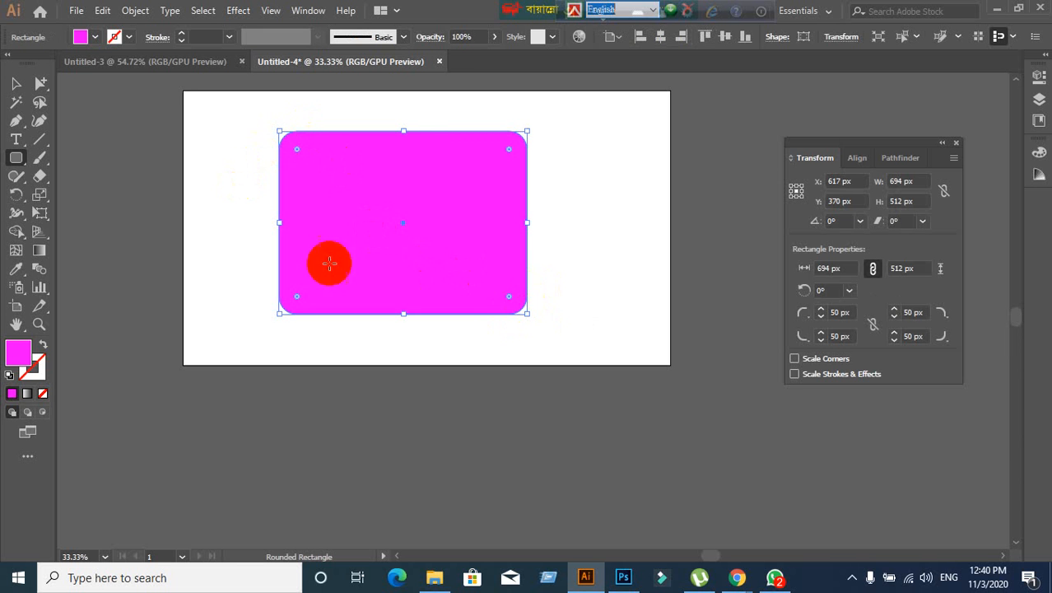
{"action": "left_click", "coordinate": [630, 186]}
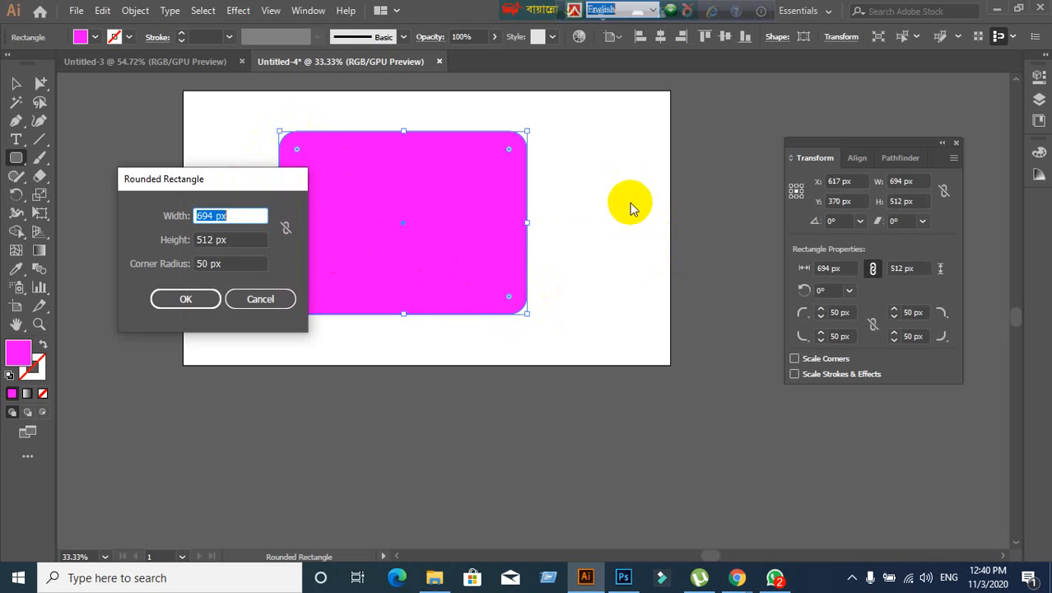
{"action": "left_click", "coordinate": [221, 263]}
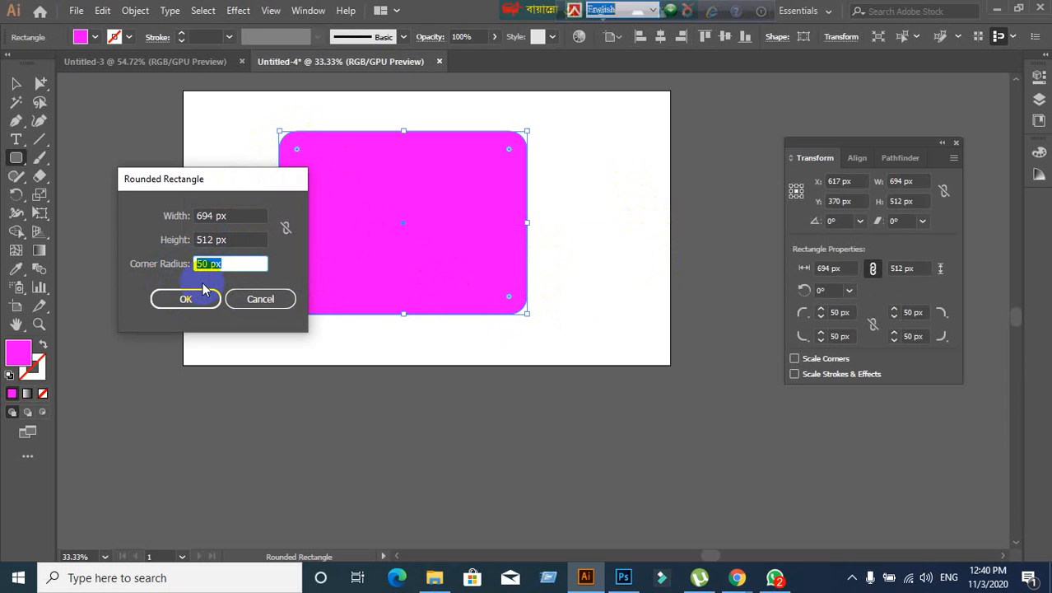
{"action": "left_click", "coordinate": [264, 299]}
{"action": "left_click", "coordinate": [16, 83]}
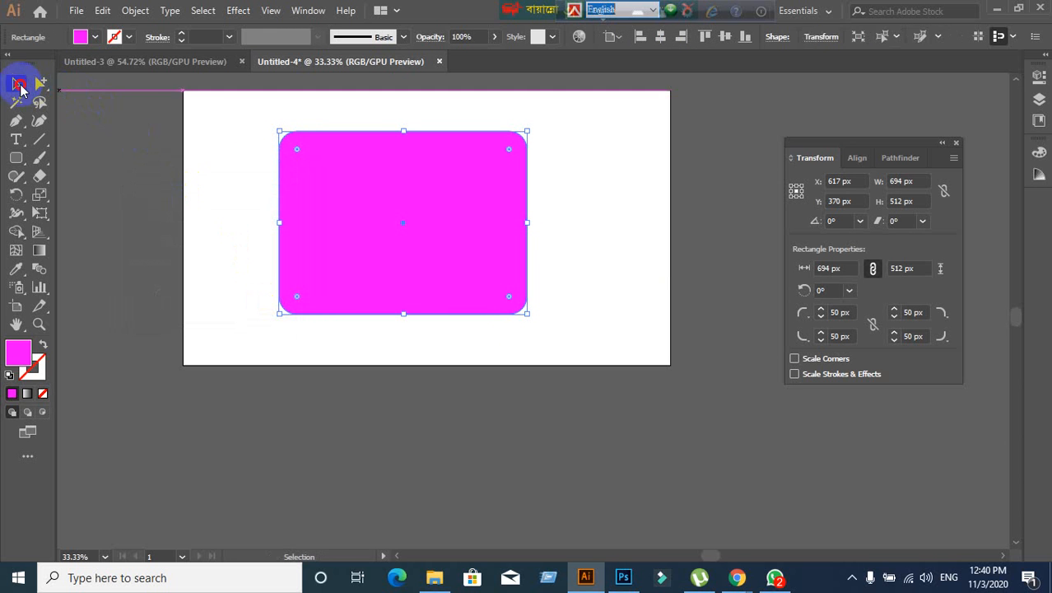
{"action": "left_click", "coordinate": [247, 222]}
{"action": "left_click", "coordinate": [396, 244]}
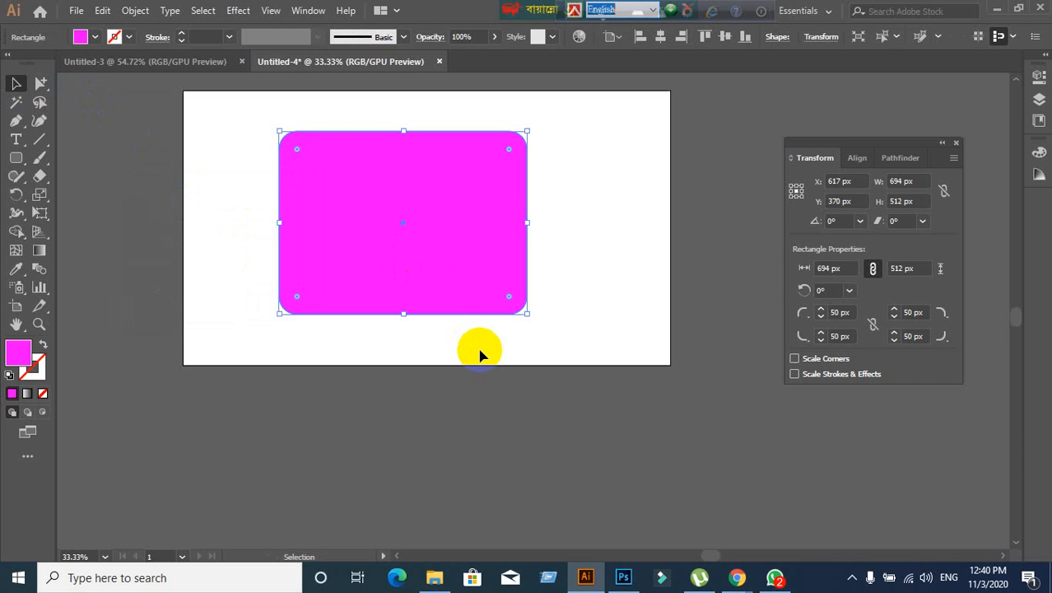
{"action": "left_click", "coordinate": [533, 382]}
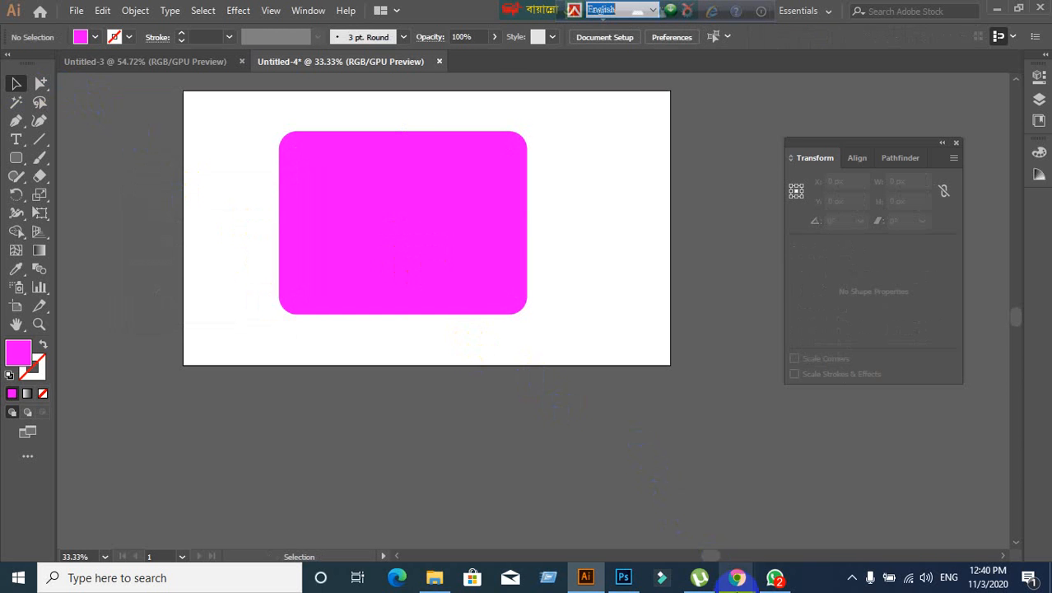
- Launch the Windows On-Screen Keyboard from search
{"action": "left_click", "coordinate": [124, 578]}
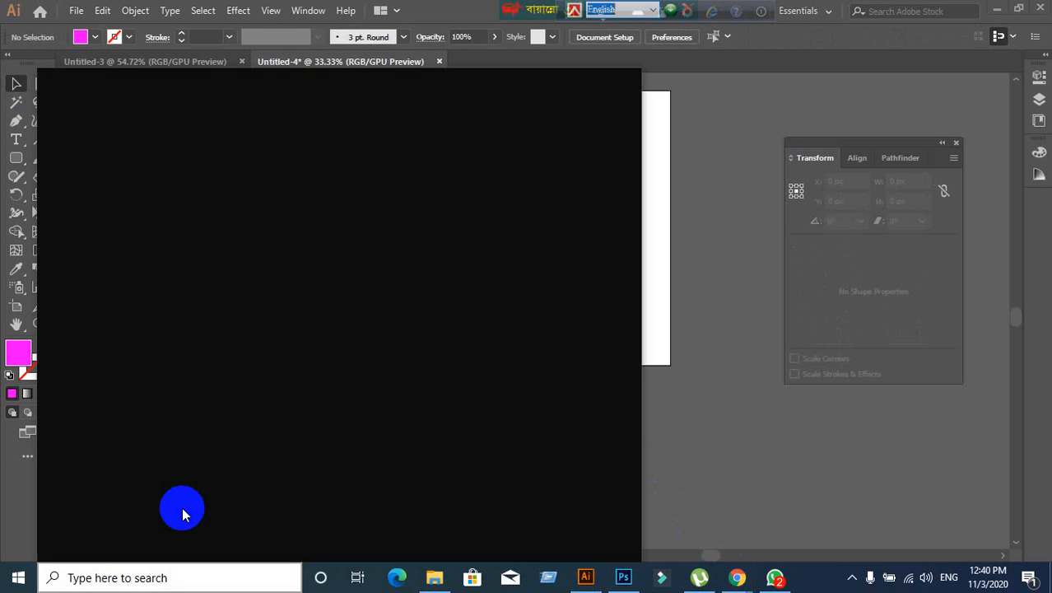
{"action": "type", "text": "on"}
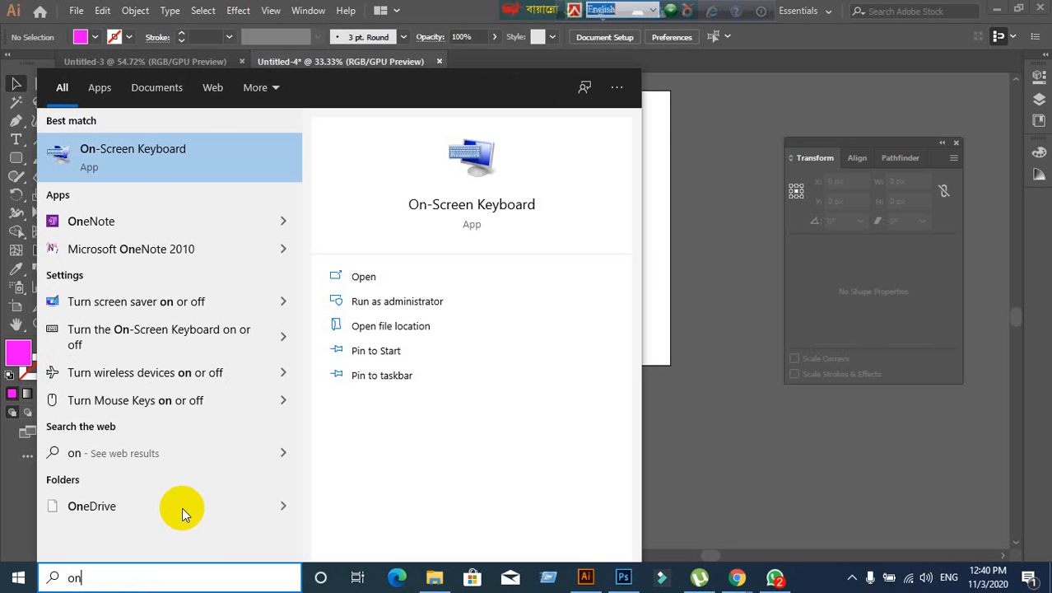
{"action": "left_click", "coordinate": [266, 149]}
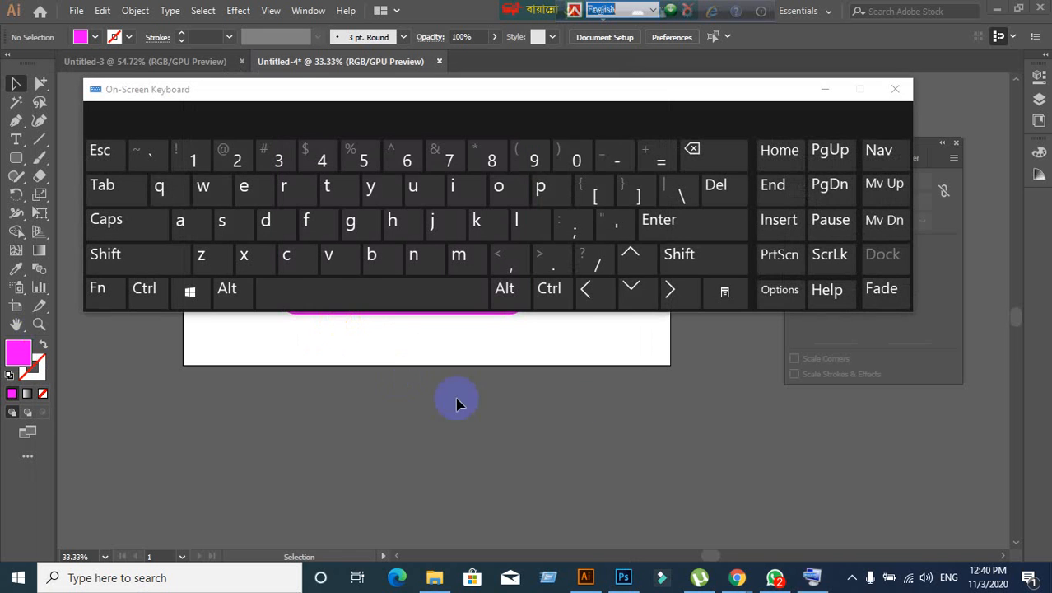
- Demonstrate the arrow, Page Down and Enter keys on the On-Screen Keyboard
{"action": "left_click", "coordinate": [632, 297]}
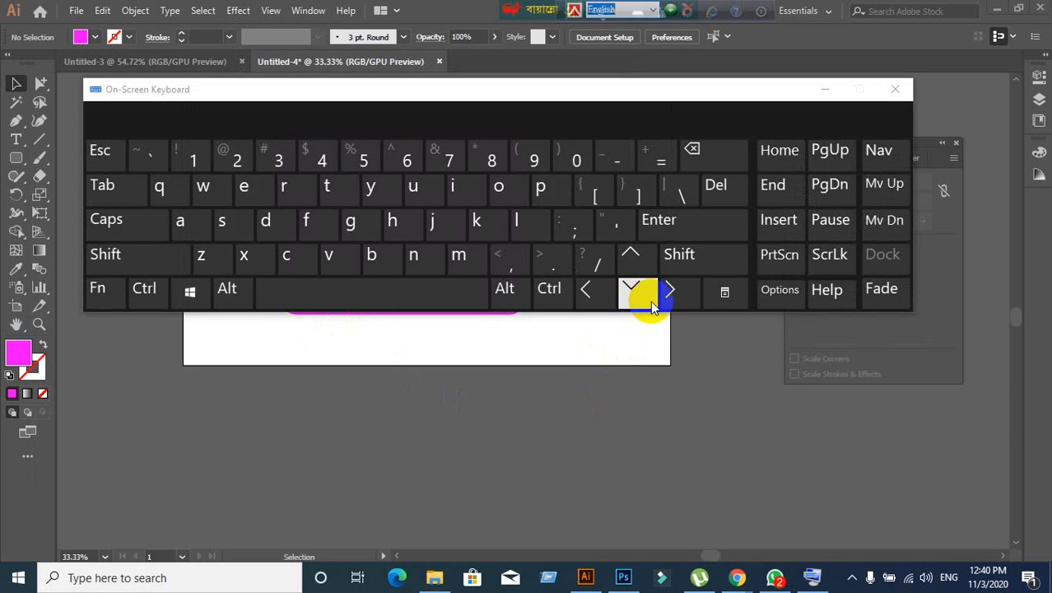
{"action": "left_click", "coordinate": [814, 190]}
{"action": "left_click", "coordinate": [647, 284]}
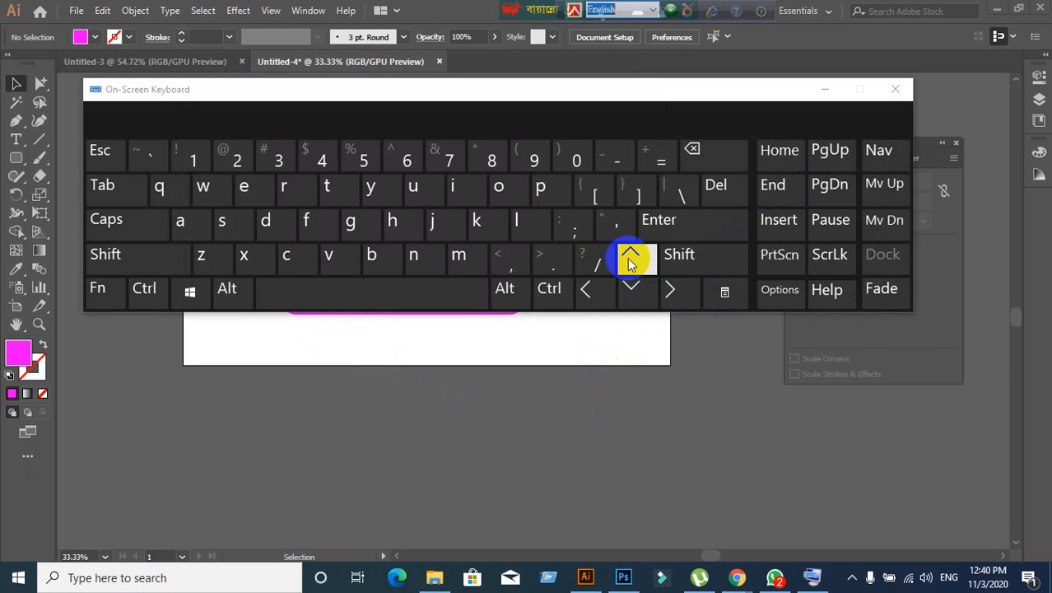
{"action": "left_click", "coordinate": [631, 288]}
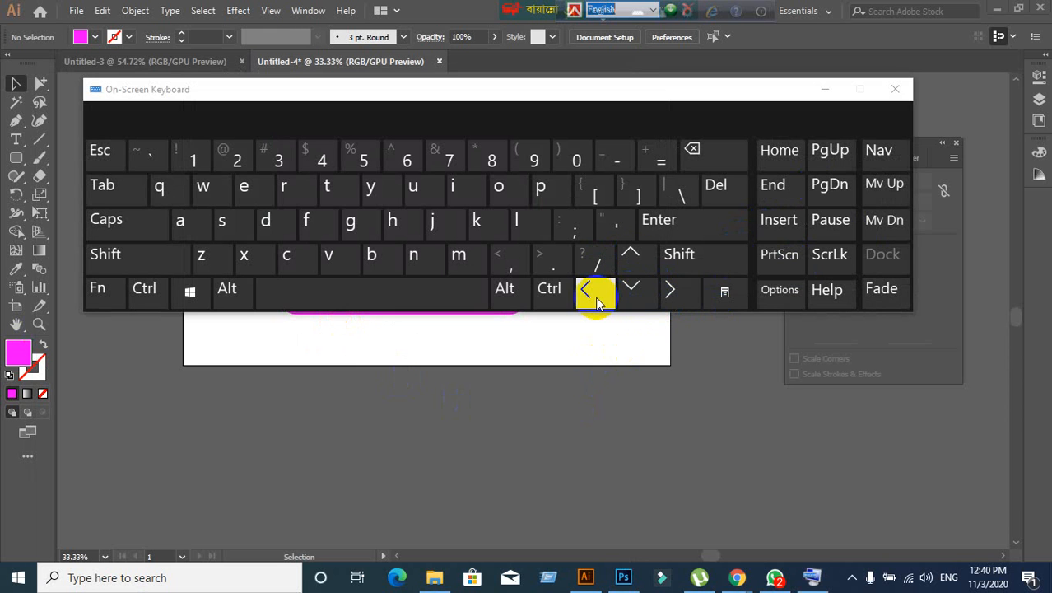
{"action": "left_click", "coordinate": [670, 298]}
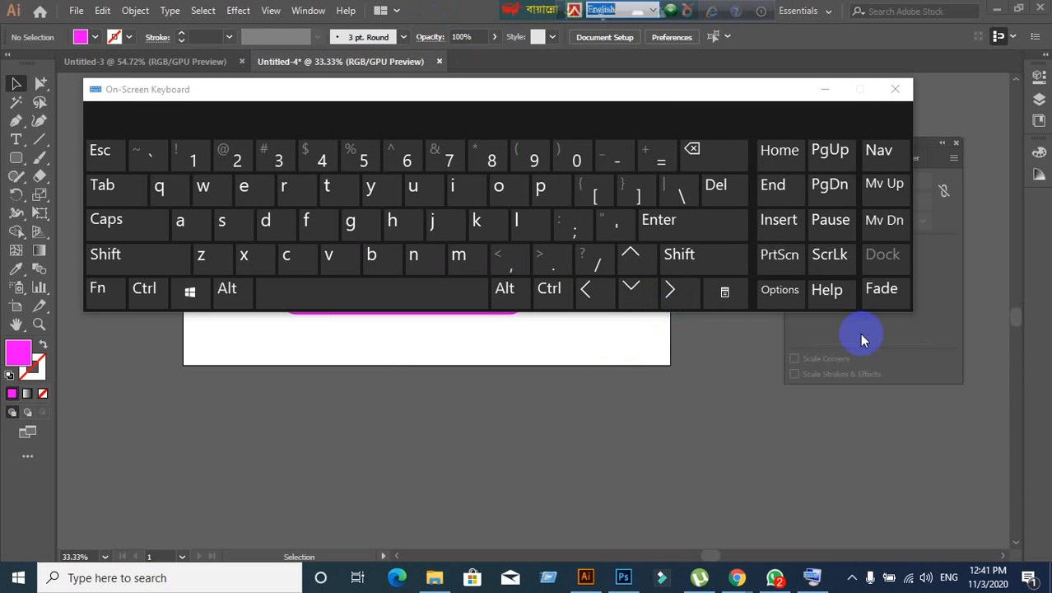
{"action": "left_click", "coordinate": [641, 228]}
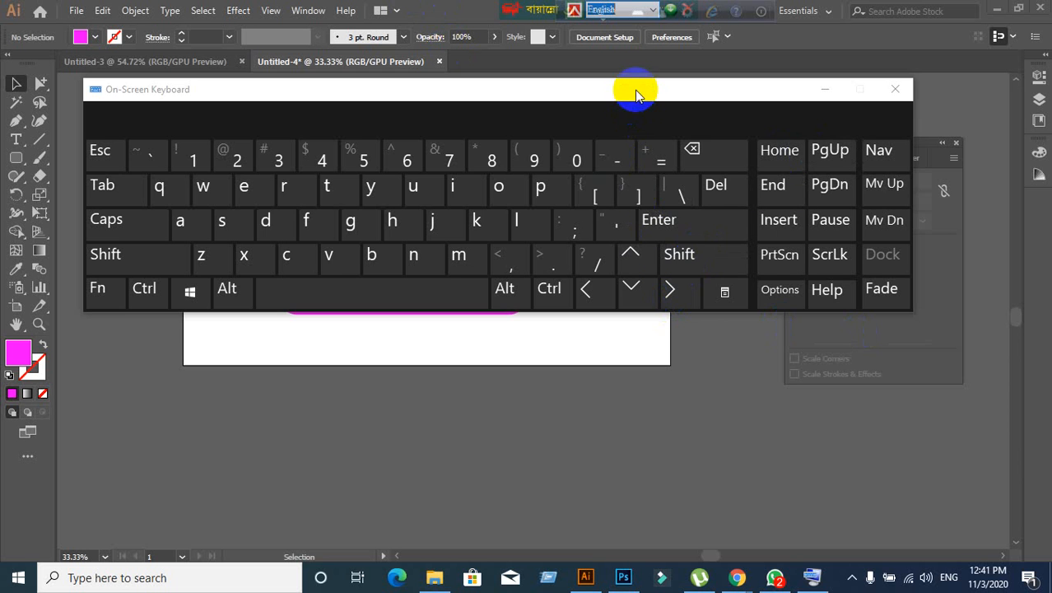
- Move the On-Screen Keyboard down out of the way, then close it
{"action": "left_click_drag", "start_coordinate": [634, 92], "coordinate": [707, 347]}
{"action": "left_click", "coordinate": [383, 237]}
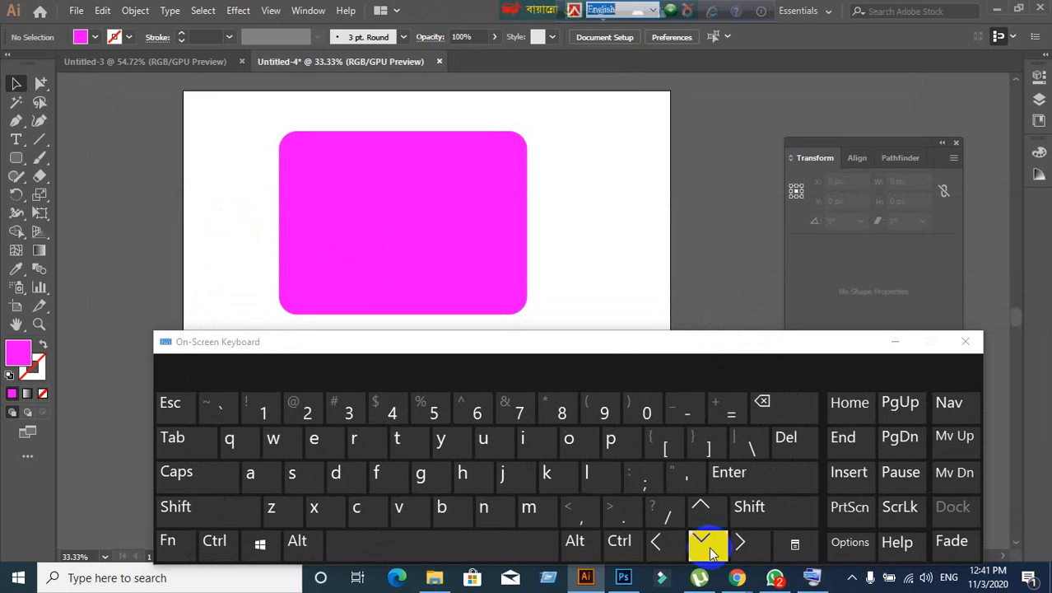
{"action": "left_click", "coordinate": [966, 341]}
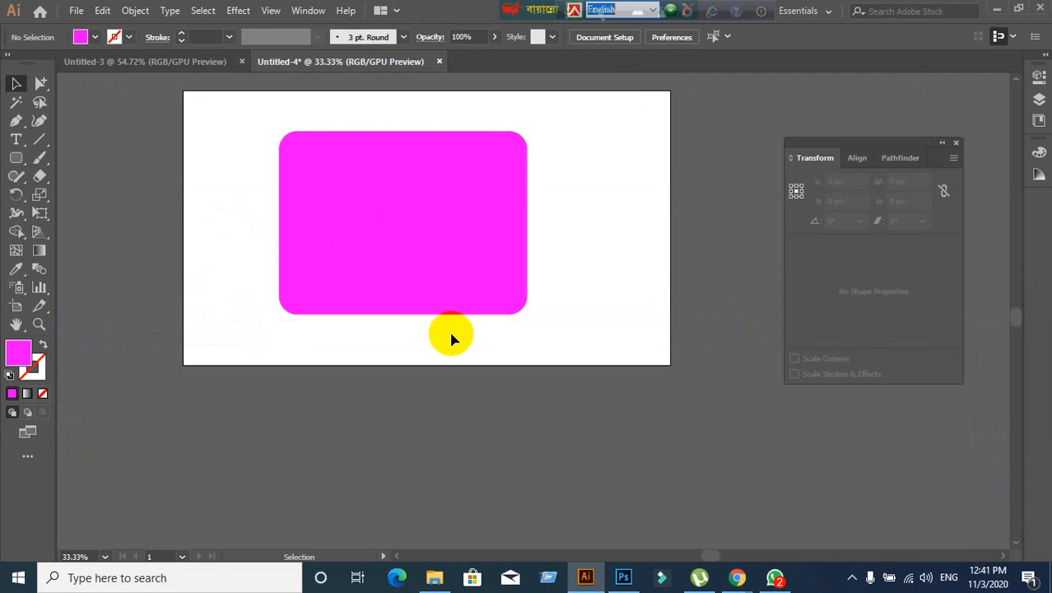
- Select the magenta rounded rectangle and close the Transform panel
{"action": "left_click_drag", "start_coordinate": [507, 376], "coordinate": [538, 381]}
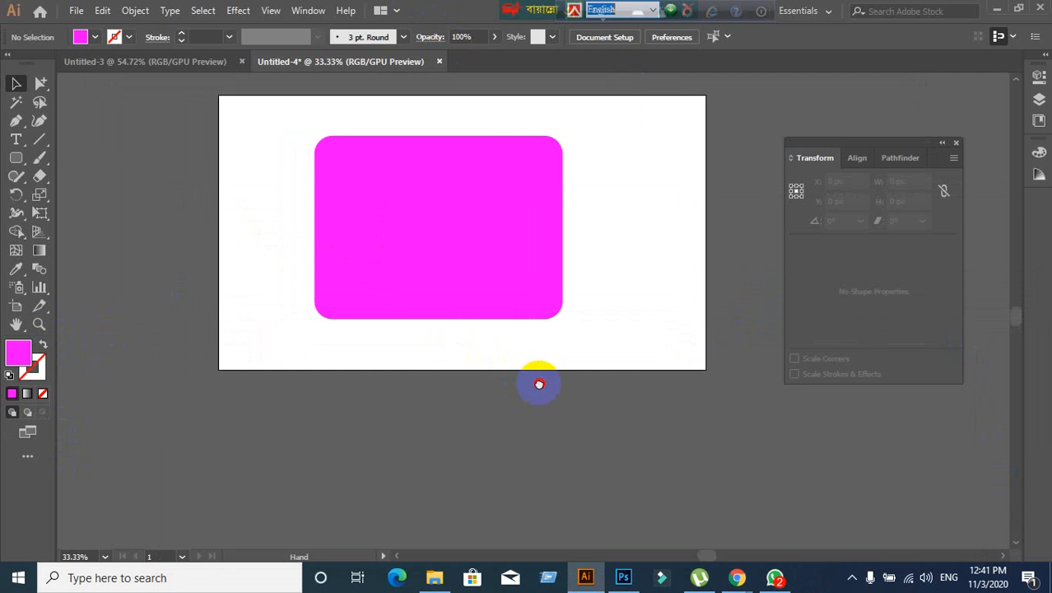
{"action": "left_click", "coordinate": [392, 219]}
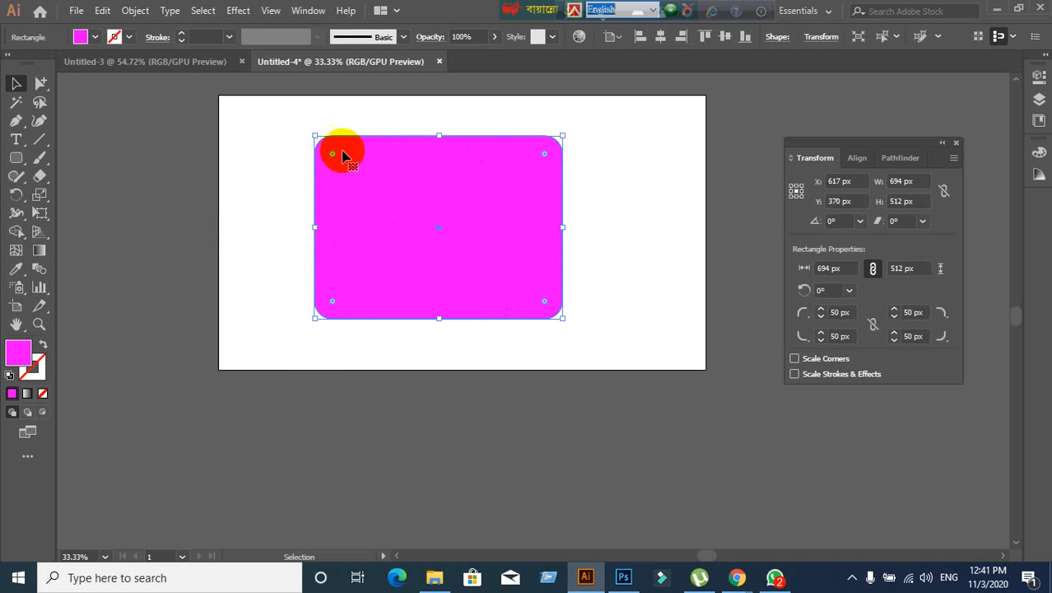
{"action": "scroll", "coordinate": [334, 170], "scroll_direction": "up", "scroll_amount": 1}
{"action": "scroll", "coordinate": [368, 193], "scroll_direction": "up", "scroll_amount": 1}
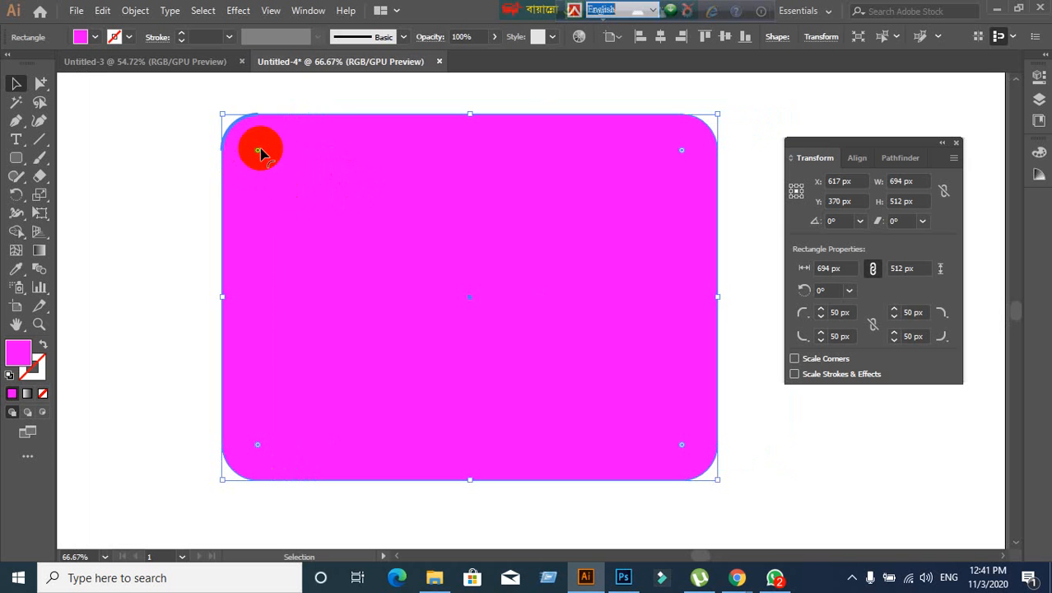
{"action": "left_click", "coordinate": [957, 144]}
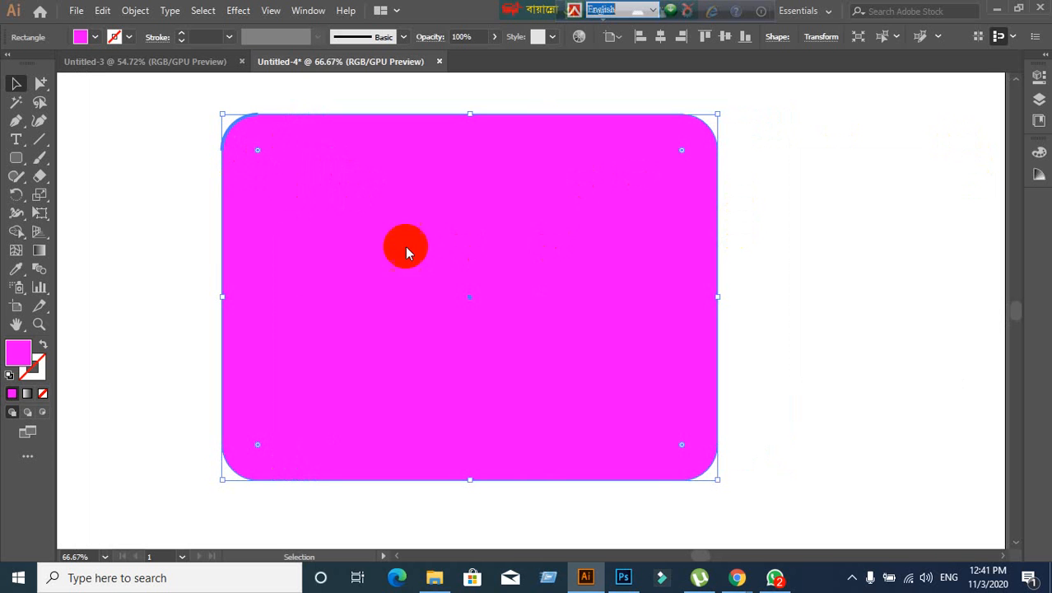
{"action": "left_click", "coordinate": [129, 245]}
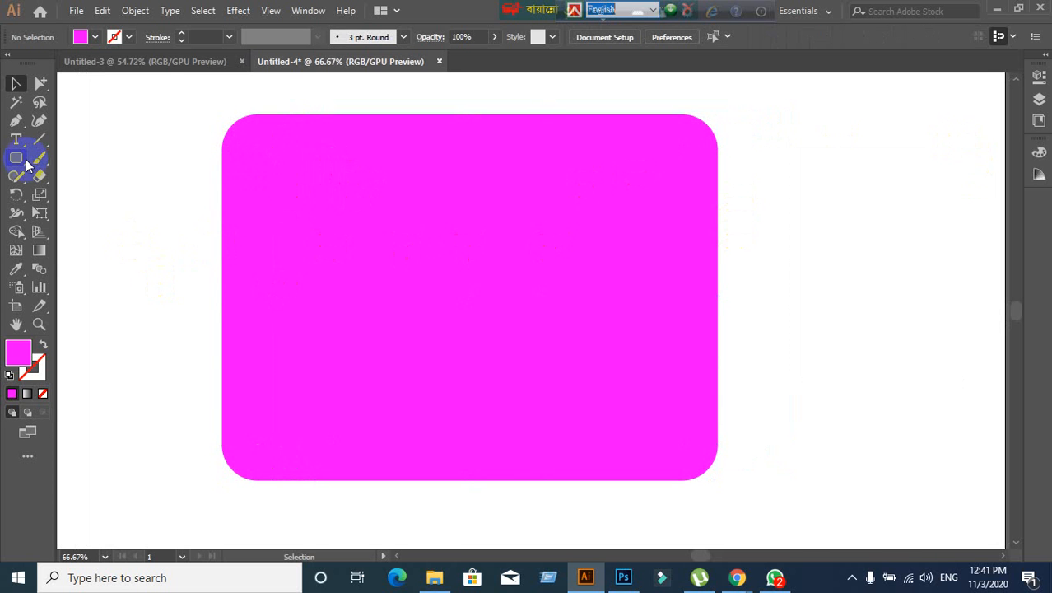
- Pan to the pink rounded rectangle, select it and delete it
{"action": "left_click_drag", "start_coordinate": [27, 164], "coordinate": [63, 154]}
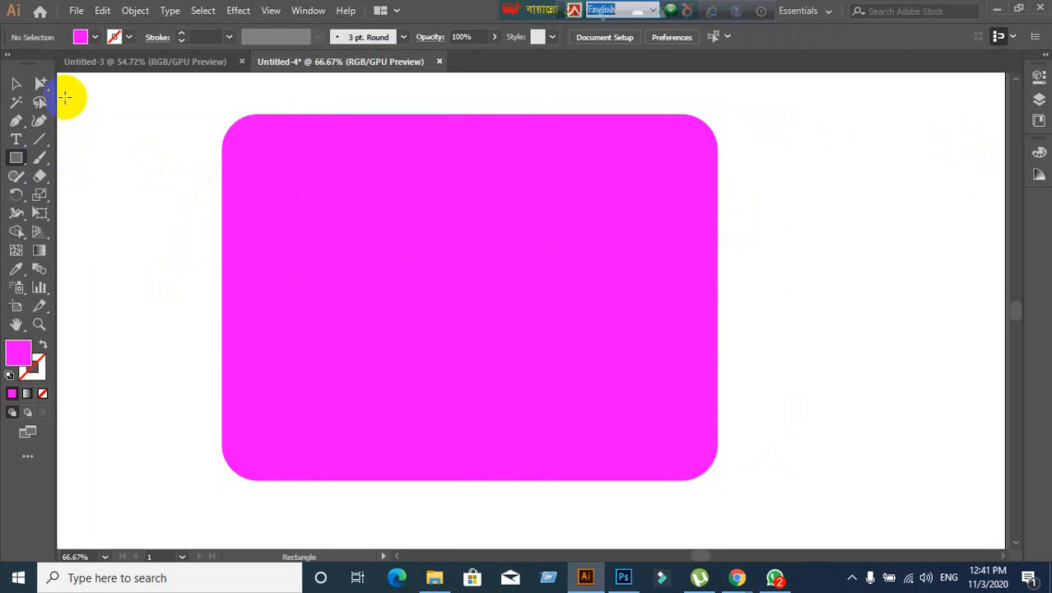
{"action": "left_click", "coordinate": [15, 84]}
{"action": "left_click", "coordinate": [259, 184]}
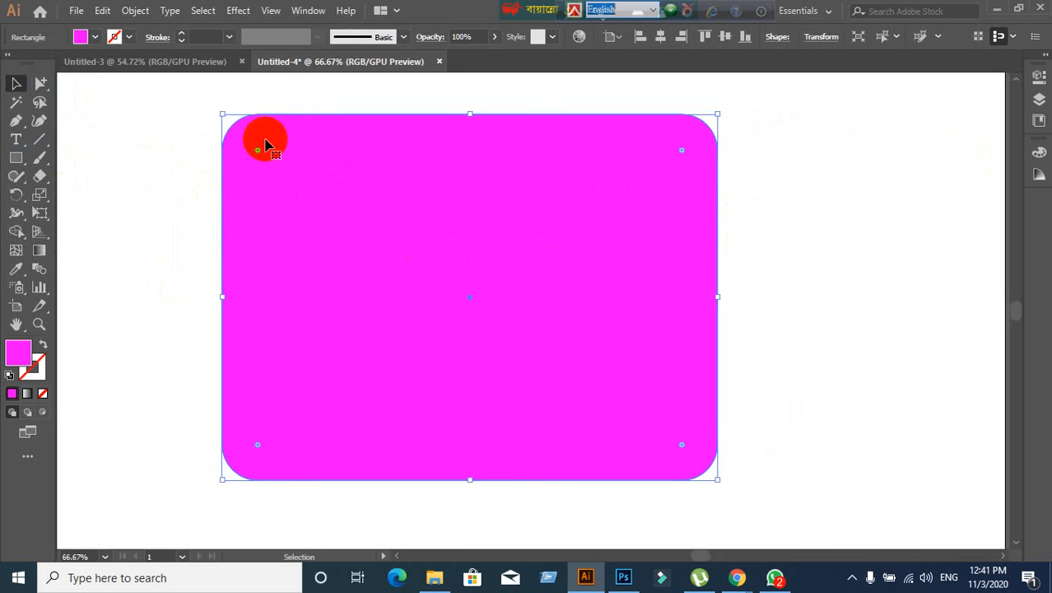
{"action": "scroll", "coordinate": [370, 355], "scroll_direction": "down", "scroll_amount": 1}
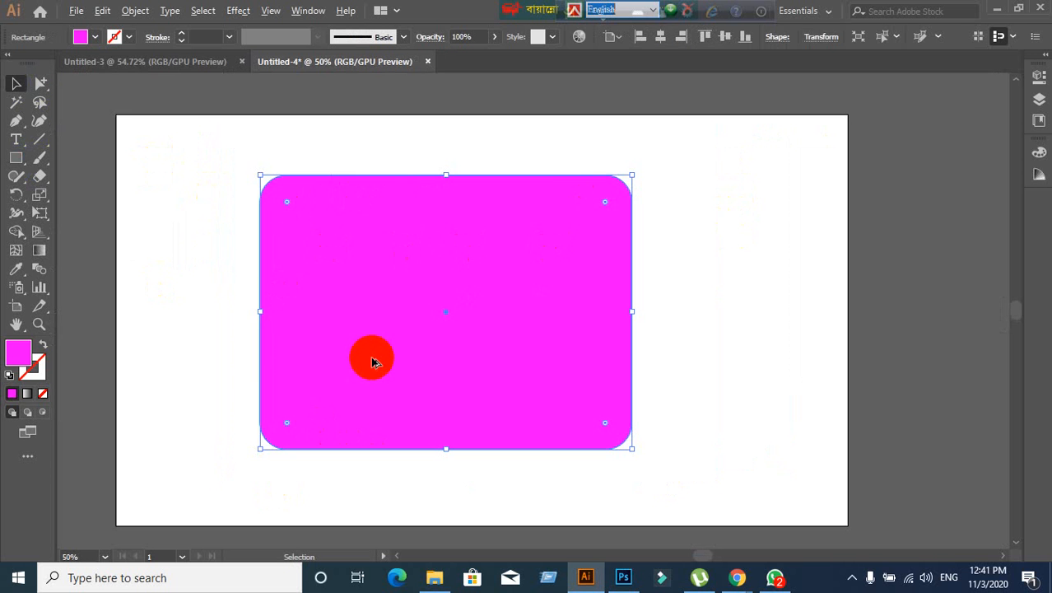
{"action": "left_click", "coordinate": [198, 365]}
{"action": "scroll", "coordinate": [359, 387], "scroll_direction": "down", "scroll_amount": 1}
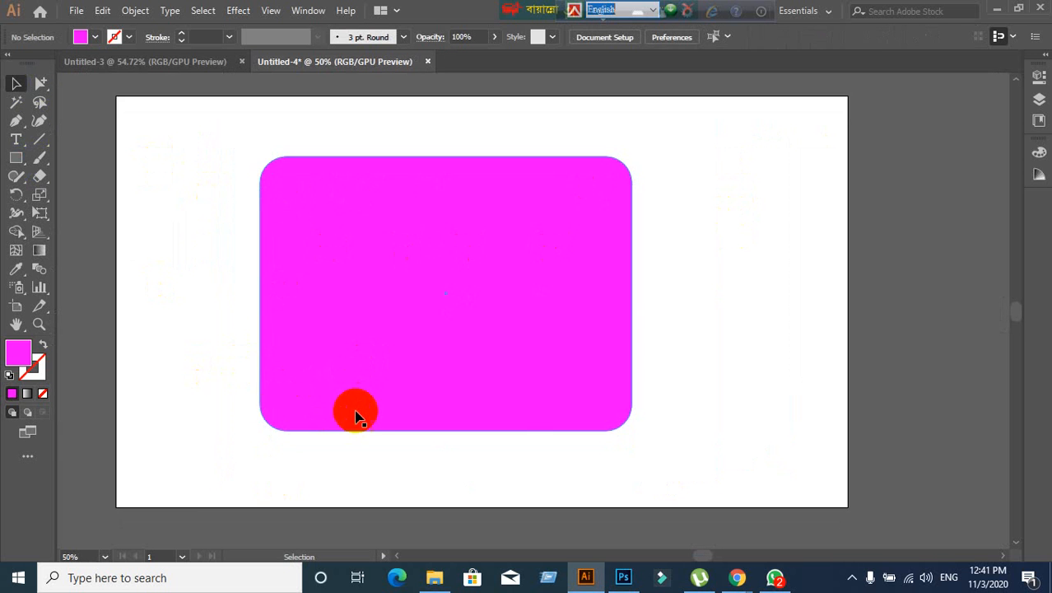
{"action": "scroll", "coordinate": [356, 416], "scroll_direction": "down", "scroll_amount": 1}
{"action": "left_click_drag", "start_coordinate": [364, 482], "coordinate": [400, 446]}
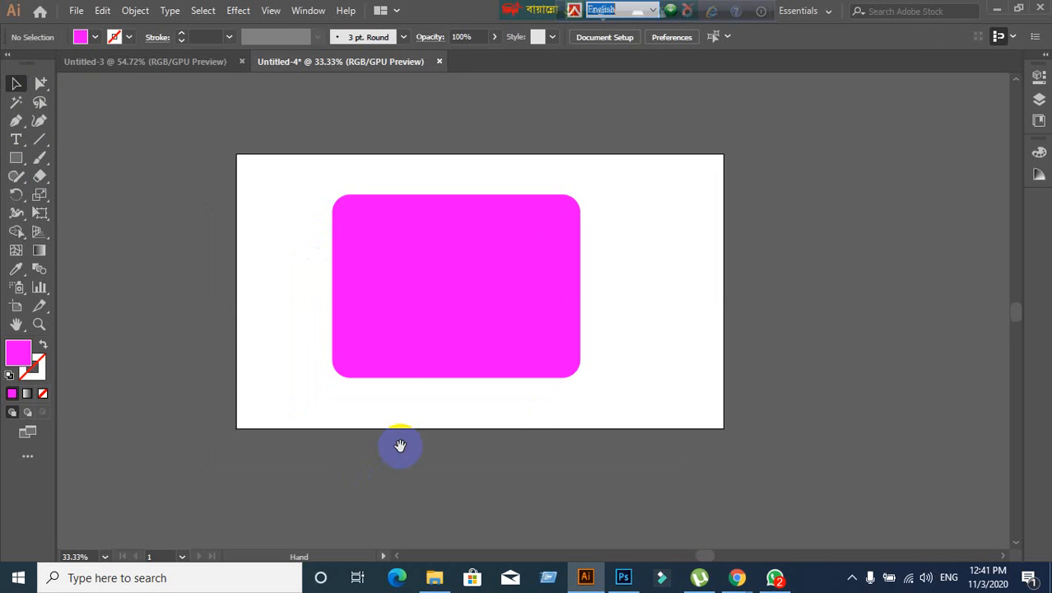
{"action": "left_click", "coordinate": [404, 353]}
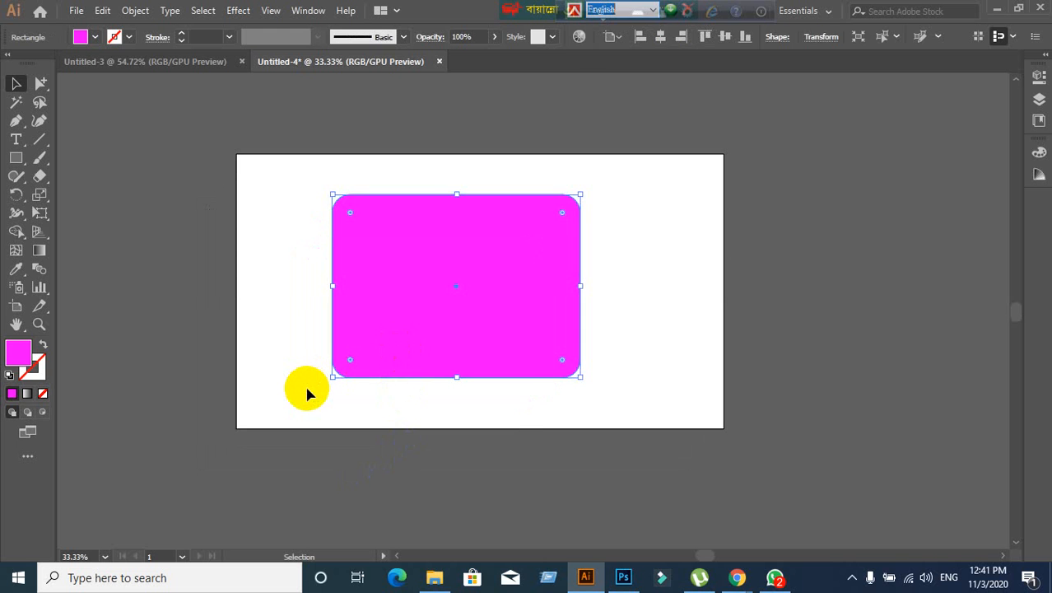
{"action": "key", "text": "Delete"}
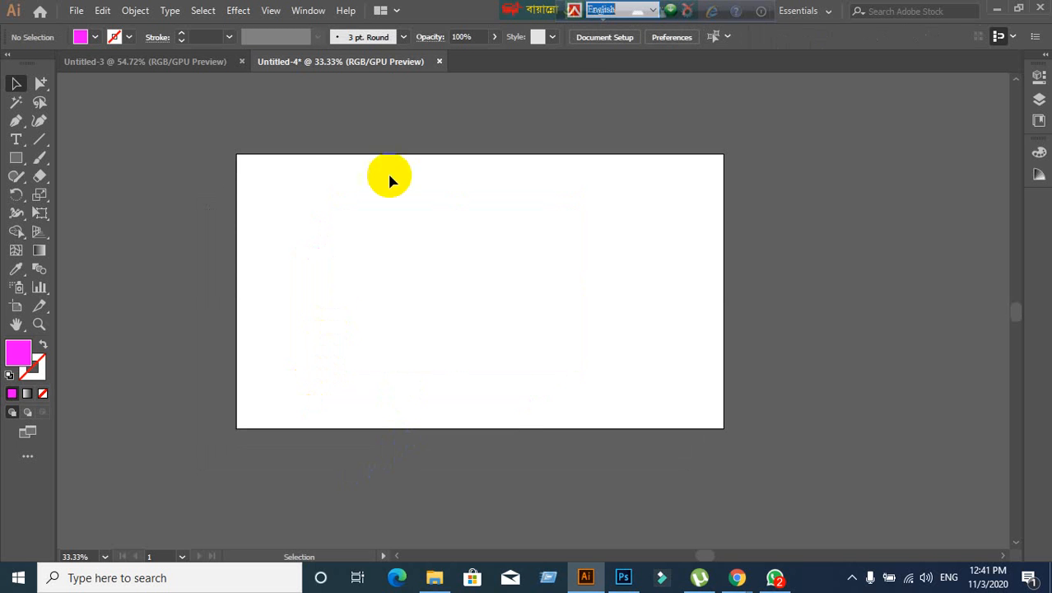
{"action": "left_click", "coordinate": [735, 577]}
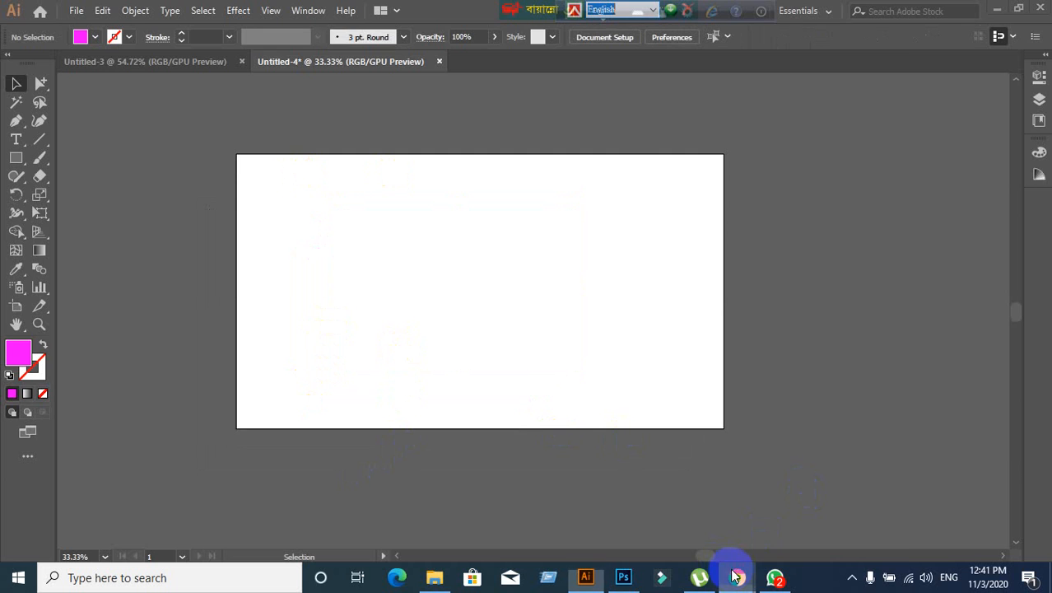
- Bring the Google Meet call to the front, then let Illustrator reappear over it
{"action": "left_click", "coordinate": [665, 519]}
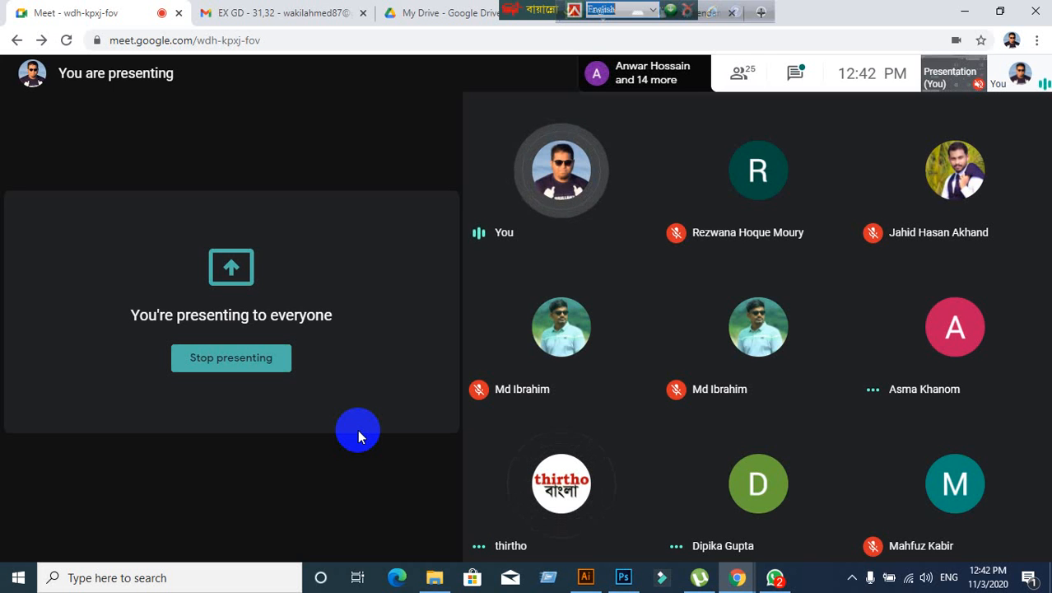
{"action": "left_click", "coordinate": [586, 577]}
{"action": "left_click", "coordinate": [585, 577]}
{"action": "left_click", "coordinate": [585, 577]}
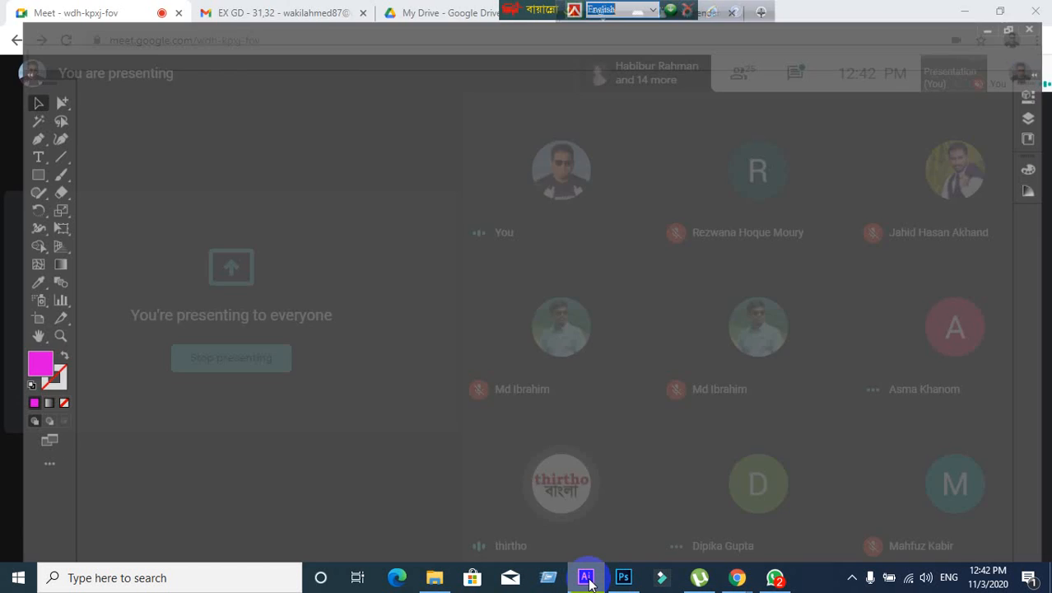
{"action": "left_click", "coordinate": [586, 577]}
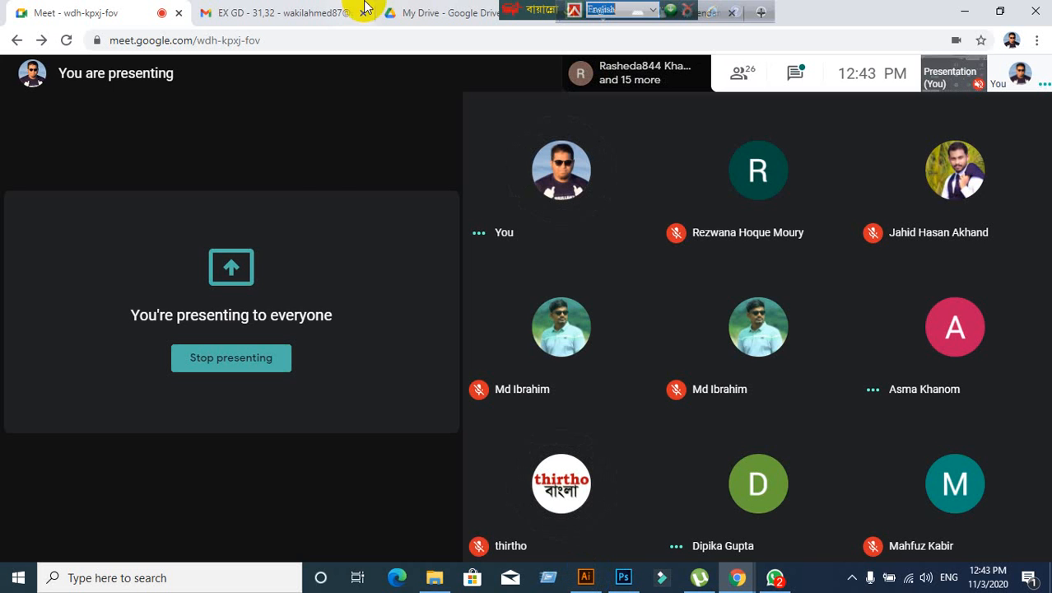
{"action": "left_click", "coordinate": [585, 578]}
{"action": "scroll", "coordinate": [412, 264], "scroll_direction": "down", "scroll_amount": 1}
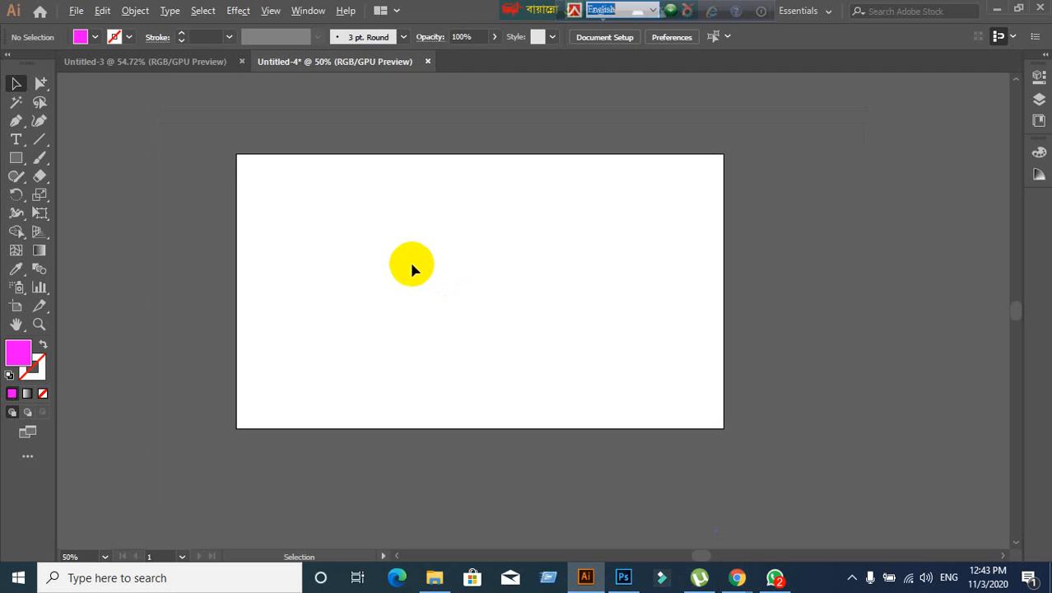
{"action": "scroll", "coordinate": [412, 263], "scroll_direction": "up", "scroll_amount": 1}
{"action": "scroll", "coordinate": [412, 264], "scroll_direction": "down", "scroll_amount": 1}
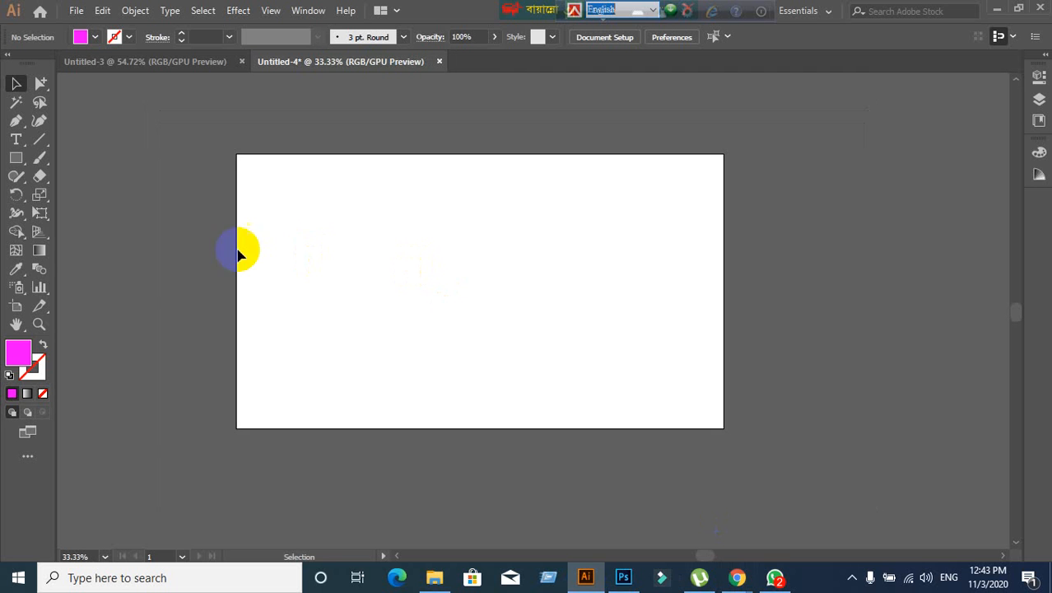
{"action": "left_click", "coordinate": [19, 160]}
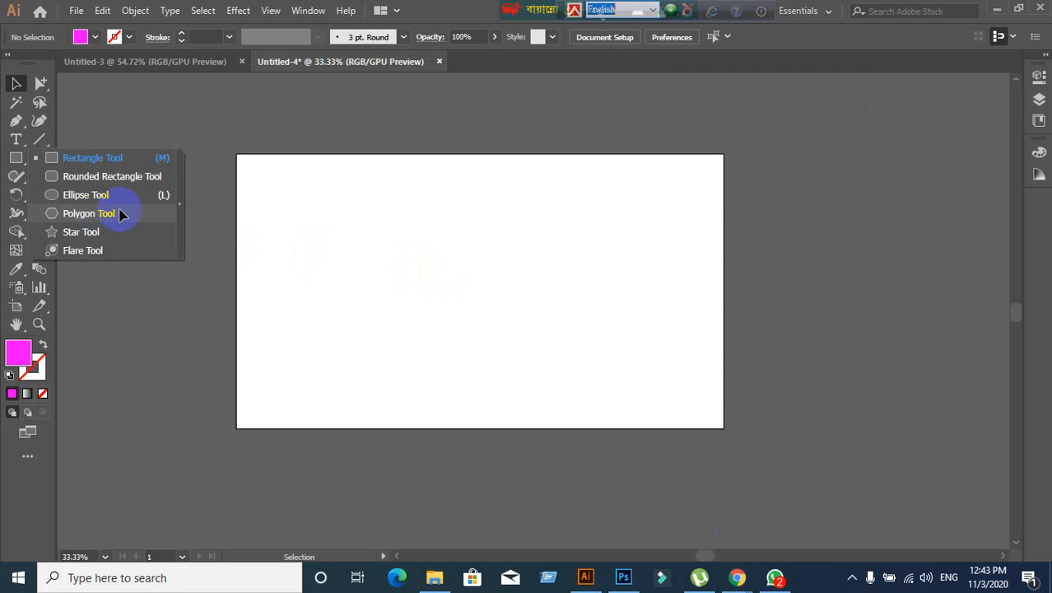
{"action": "left_click", "coordinate": [738, 576]}
{"action": "left_click", "coordinate": [602, 514]}
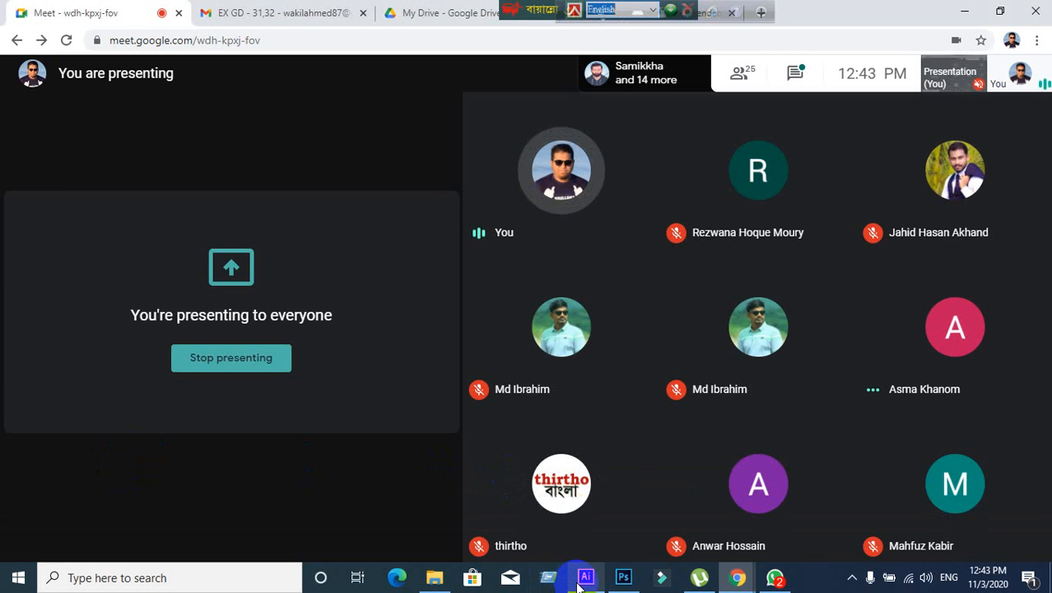
- Move the language bar off the browser tabs and bring Illustrator's blank Untitled-4 back in front
{"action": "mouse_move", "coordinate": [582, 577]}
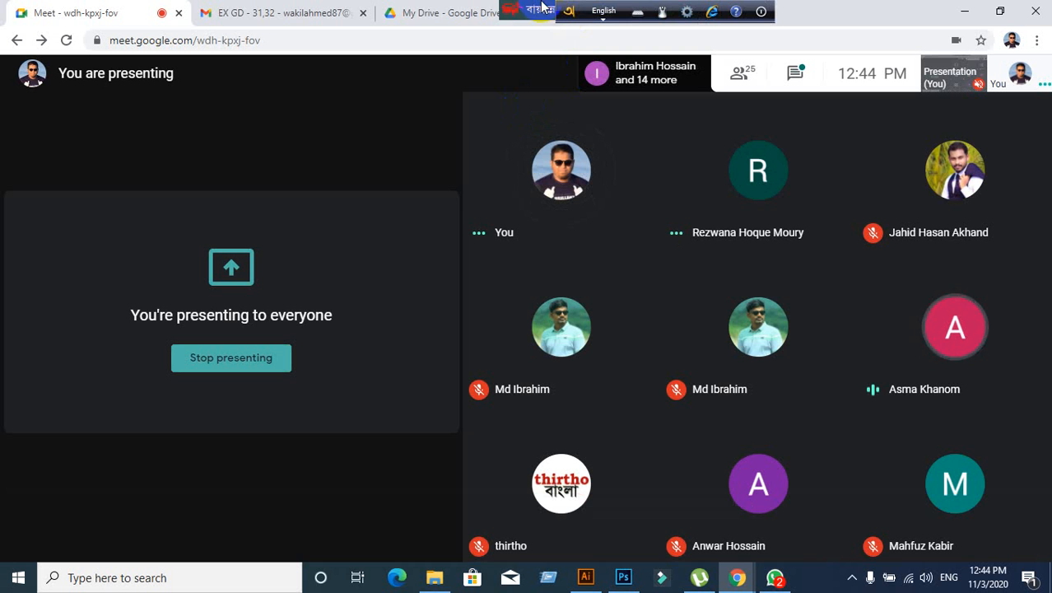
{"action": "left_click_drag", "start_coordinate": [531, 12], "coordinate": [1025, 20]}
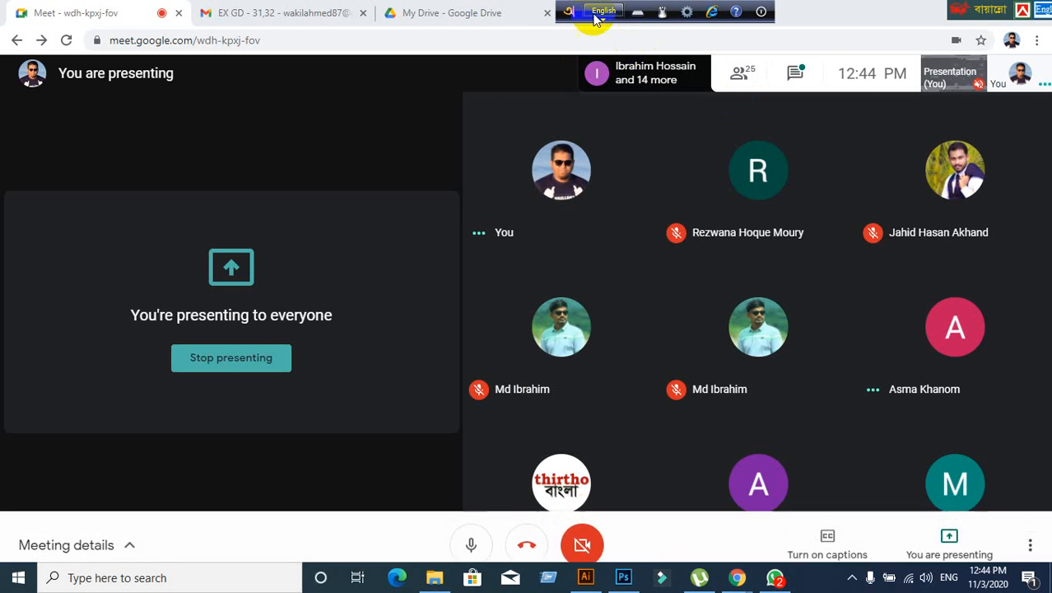
{"action": "left_click_drag", "start_coordinate": [577, 12], "coordinate": [840, 24]}
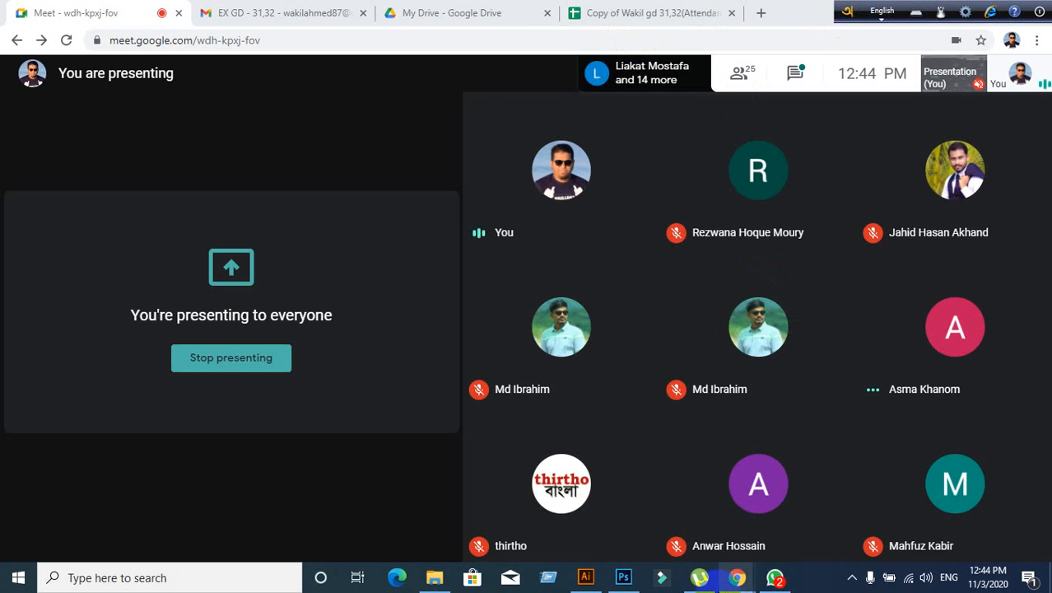
{"action": "left_click", "coordinate": [596, 584]}
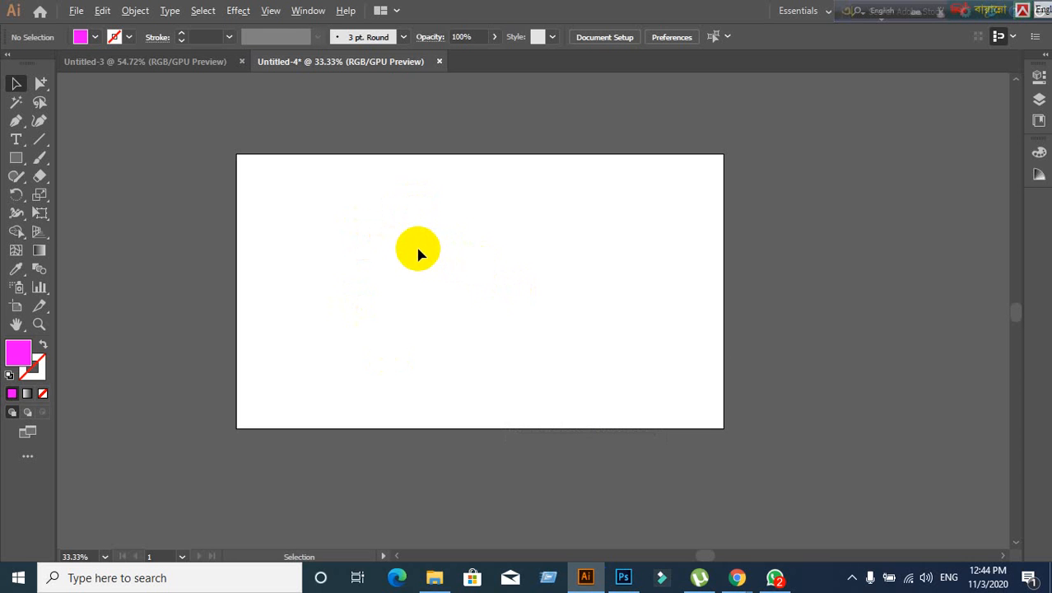
{"action": "scroll", "coordinate": [417, 253], "scroll_direction": "up", "scroll_amount": 1}
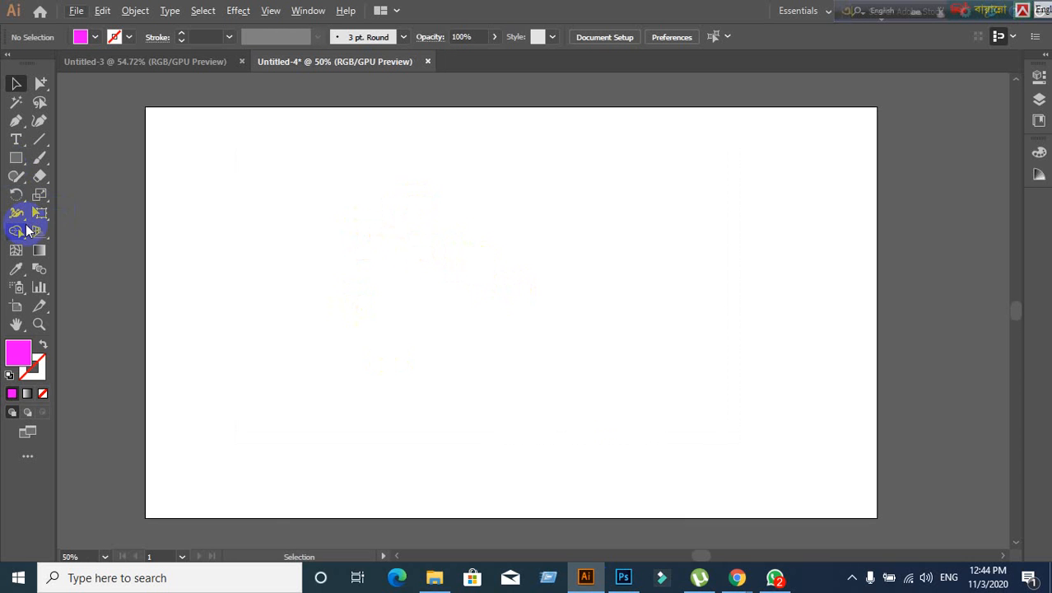
{"action": "scroll", "coordinate": [537, 328], "scroll_direction": "down", "scroll_amount": 1}
{"action": "scroll", "coordinate": [536, 328], "scroll_direction": "up", "scroll_amount": 1}
{"action": "key", "text": "space"}
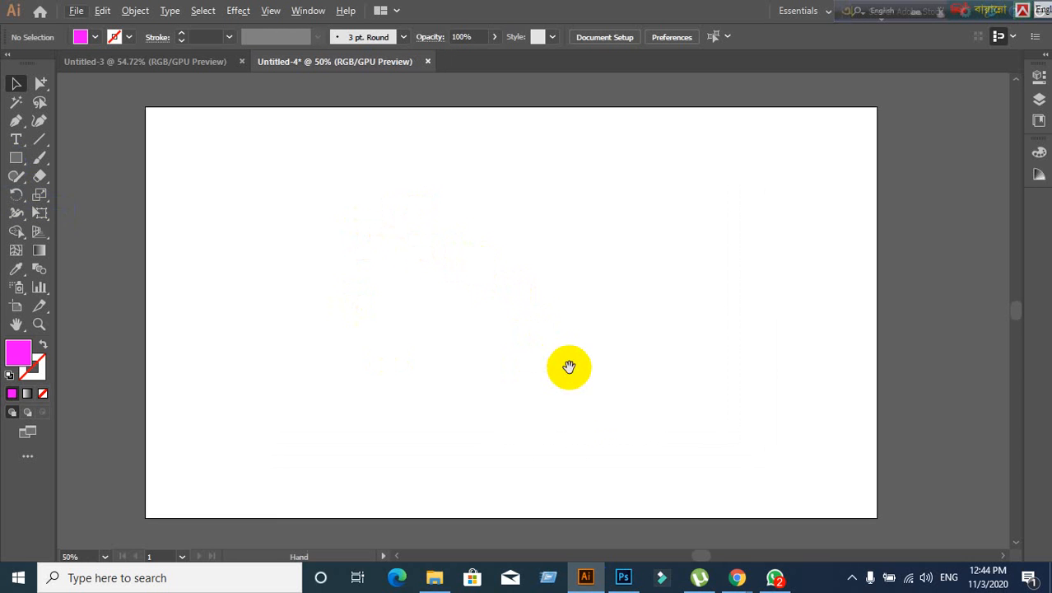
{"action": "left_click_drag", "start_coordinate": [569, 366], "coordinate": [597, 345]}
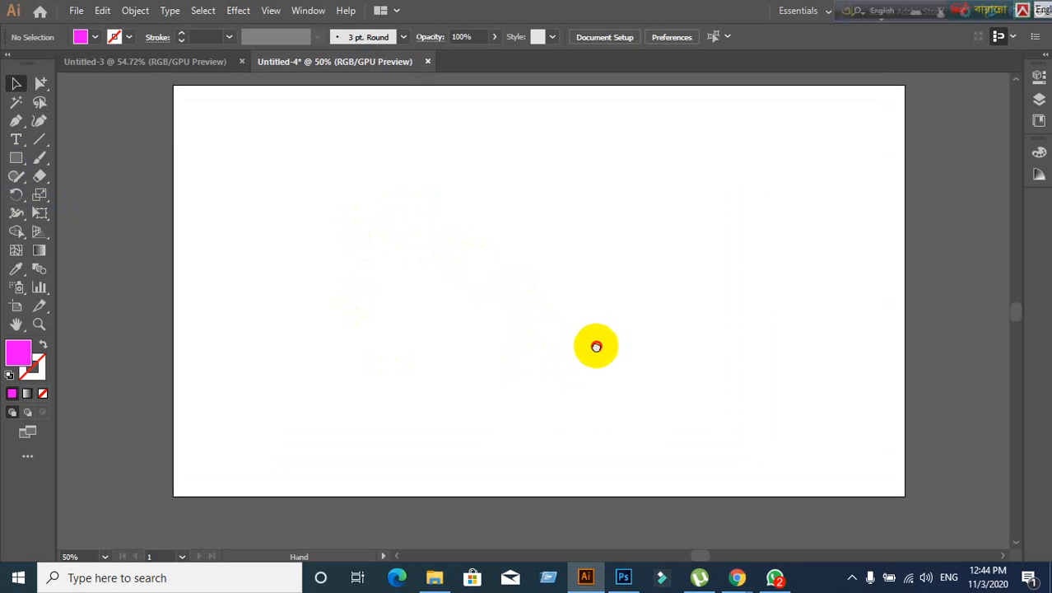
{"action": "left_click", "coordinate": [13, 165]}
{"action": "left_click_drag", "start_coordinate": [13, 165], "coordinate": [94, 183]}
{"action": "left_click_drag", "start_coordinate": [333, 185], "coordinate": [561, 361]}
{"action": "key", "text": "Delete"}
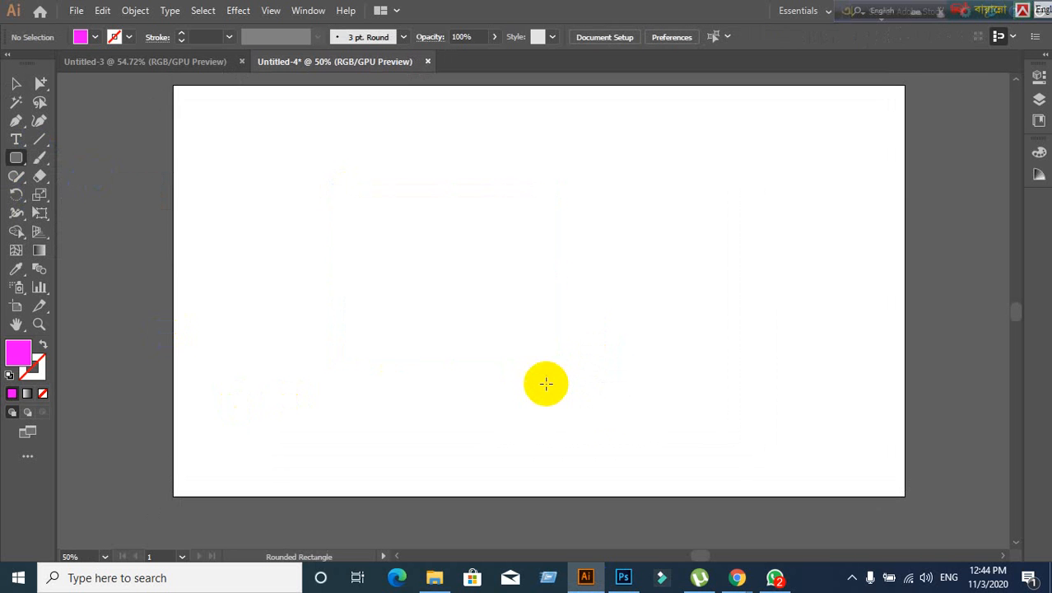
{"action": "left_click", "coordinate": [16, 158]}
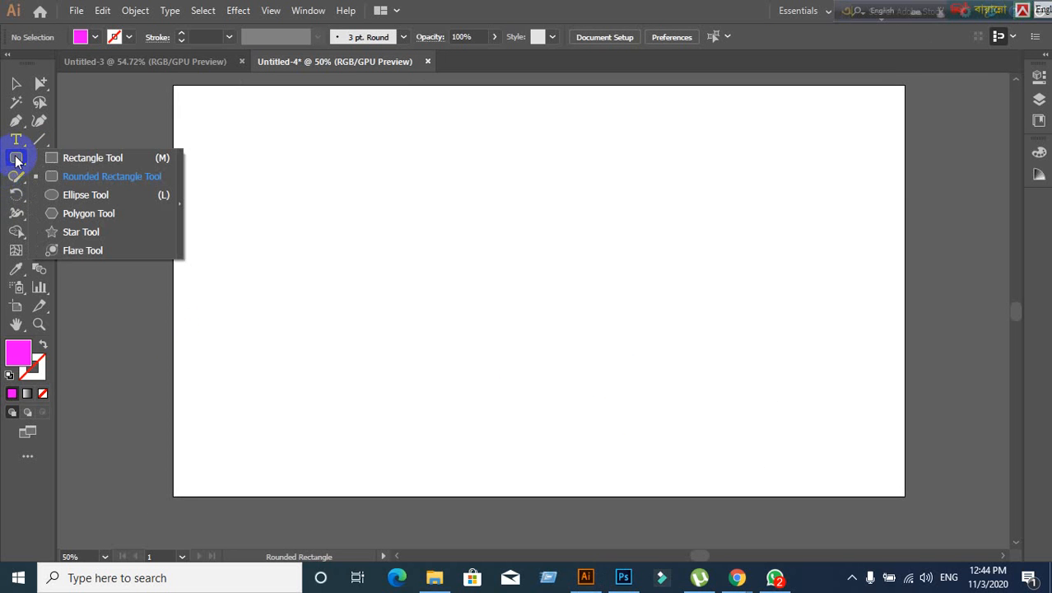
{"action": "left_click_drag", "start_coordinate": [15, 159], "coordinate": [53, 195]}
{"action": "left_click_drag", "start_coordinate": [284, 179], "coordinate": [548, 348]}
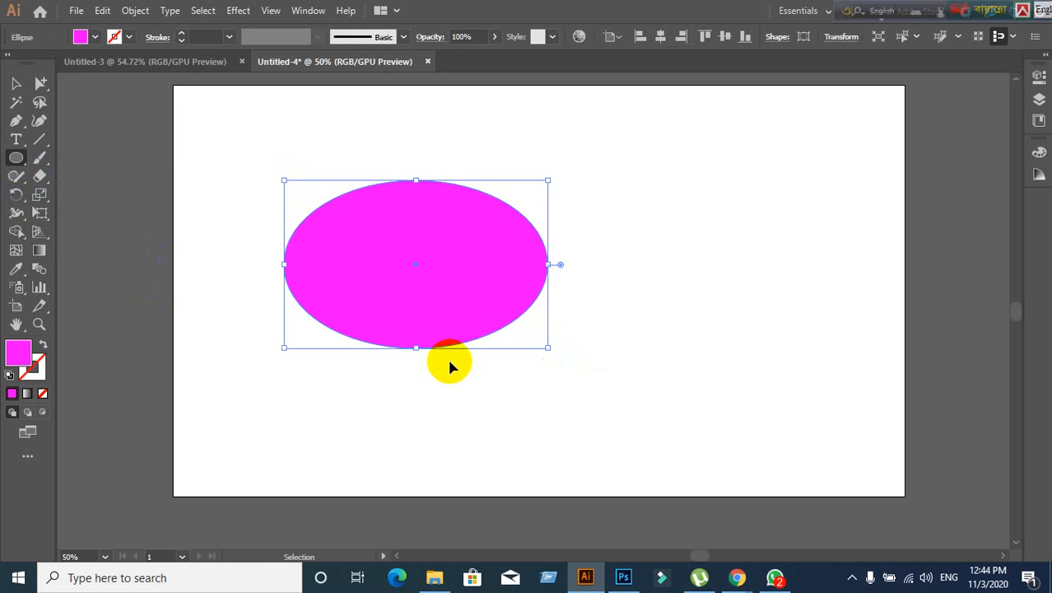
{"action": "key", "text": "ctrl+z"}
{"action": "left_click_drag", "start_coordinate": [252, 163], "coordinate": [567, 359]}
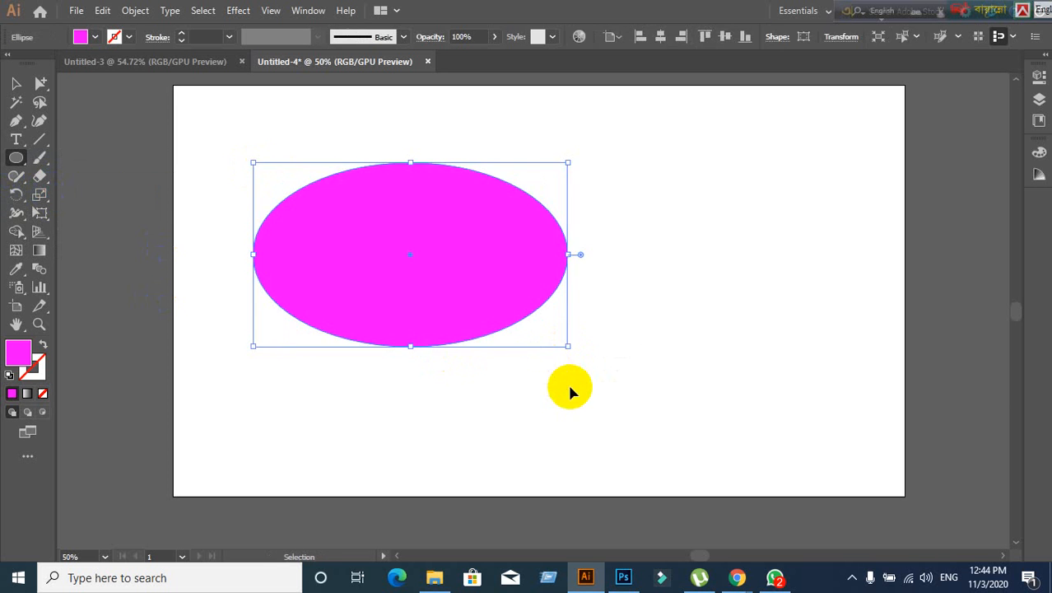
{"action": "key", "text": "ctrl+z"}
{"action": "left_click_drag", "start_coordinate": [248, 184], "coordinate": [586, 418]}
{"action": "key", "text": "ctrl+z"}
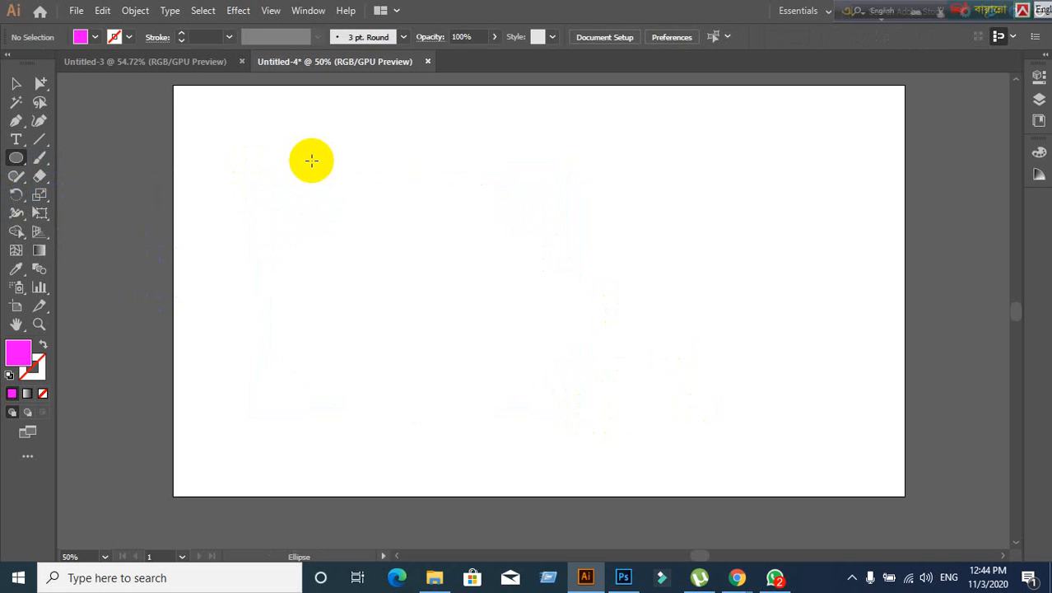
- Draw a few trial magenta ellipses and undo them
{"action": "left_click_drag", "start_coordinate": [287, 121], "coordinate": [423, 427]}
{"action": "key", "text": "ctrl+z"}
{"action": "left_click_drag", "start_coordinate": [539, 289], "coordinate": [64, 290]}
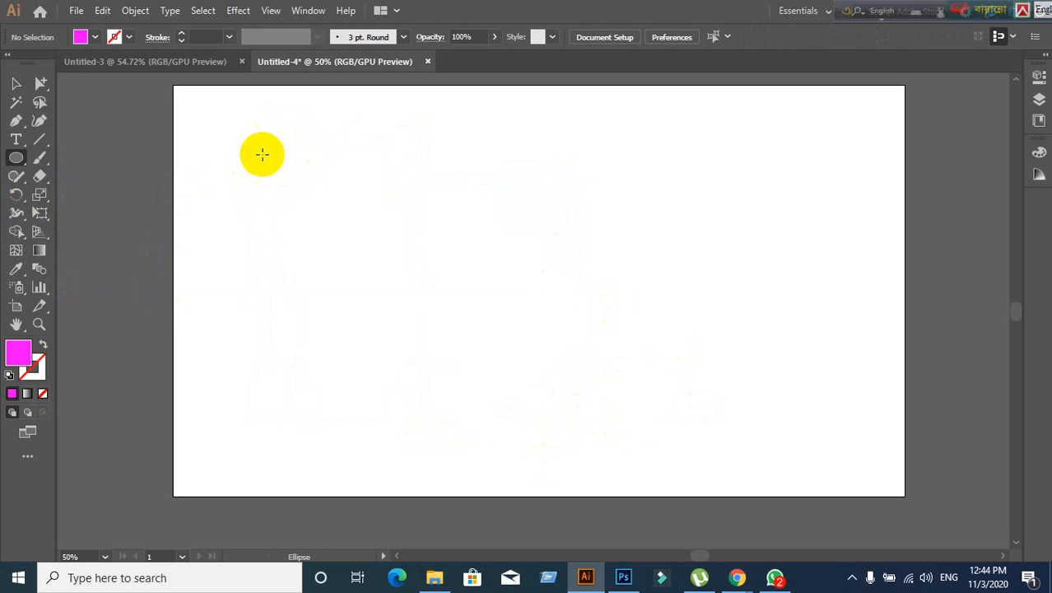
{"action": "left_click_drag", "start_coordinate": [275, 146], "coordinate": [527, 416]}
{"action": "key", "text": "ctrl+z"}
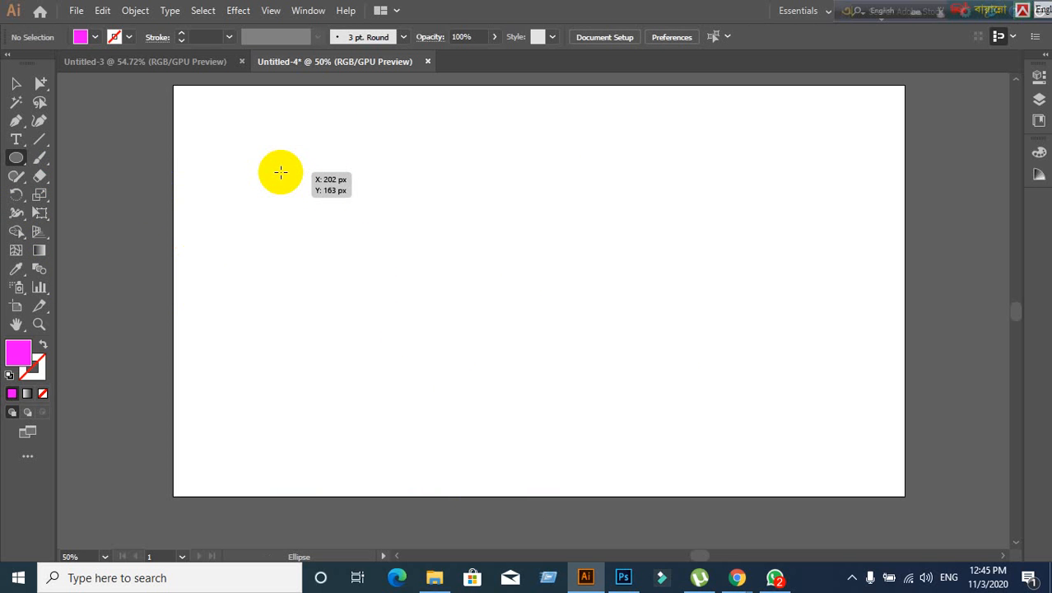
- Draw four practice magenta circles, deleting each one right after drawing it
{"action": "left_click_drag", "start_coordinate": [280, 172], "coordinate": [587, 462]}
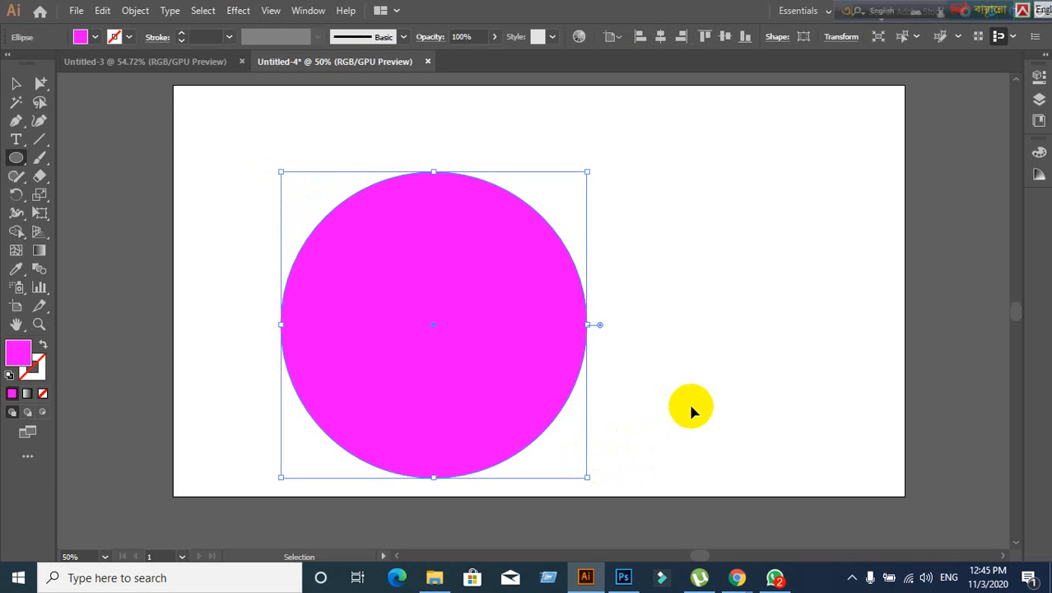
{"action": "key", "text": "Delete"}
{"action": "left_click_drag", "start_coordinate": [651, 180], "coordinate": [402, 382]}
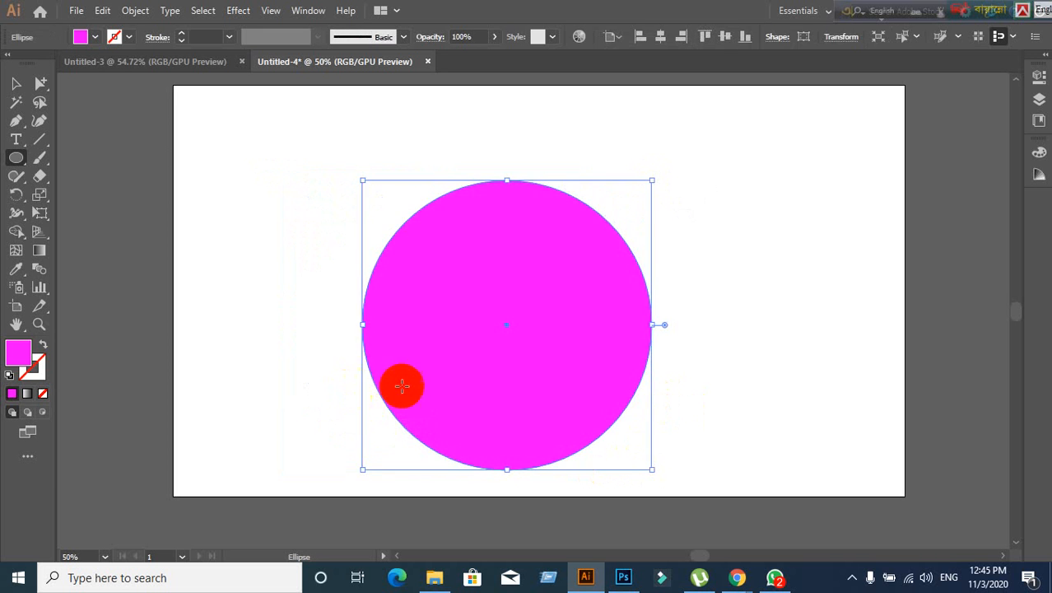
{"action": "key", "text": "Delete"}
{"action": "left_click_drag", "start_coordinate": [260, 155], "coordinate": [527, 425]}
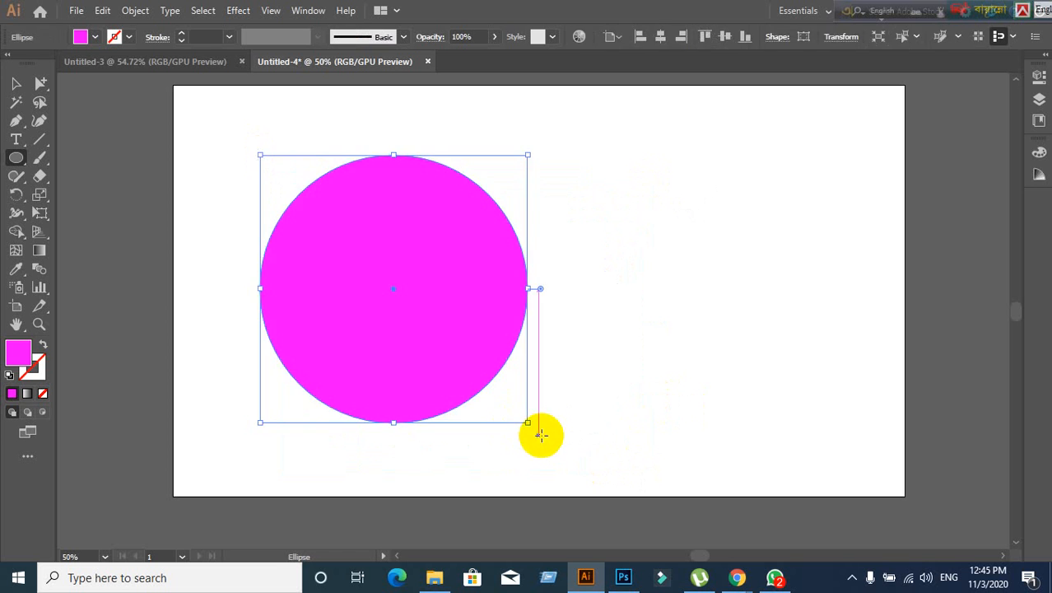
{"action": "key", "text": "Delete"}
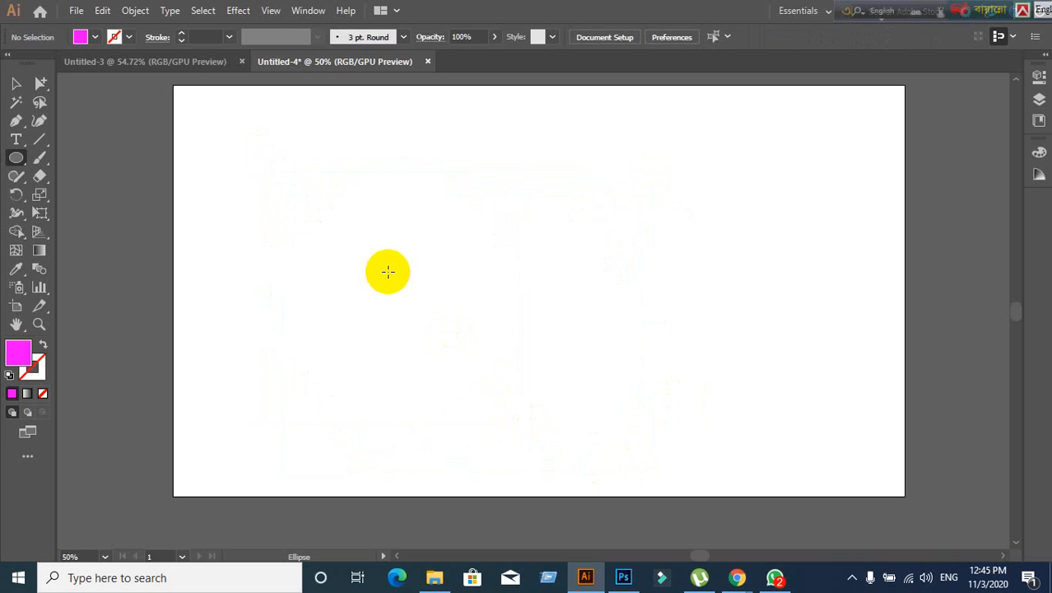
{"action": "left_click_drag", "start_coordinate": [387, 272], "coordinate": [509, 432]}
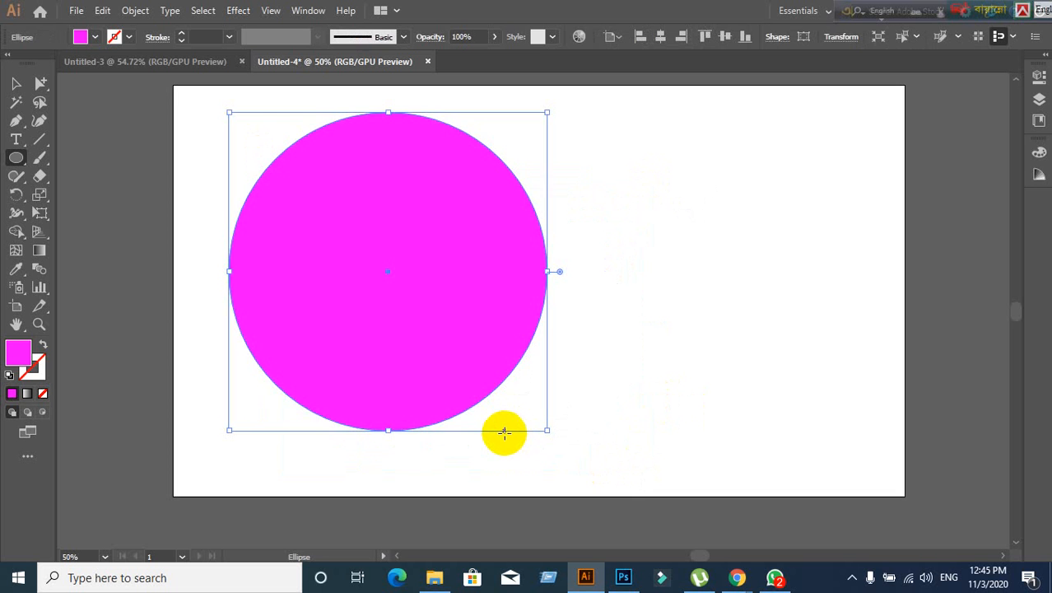
{"action": "key", "text": "Delete"}
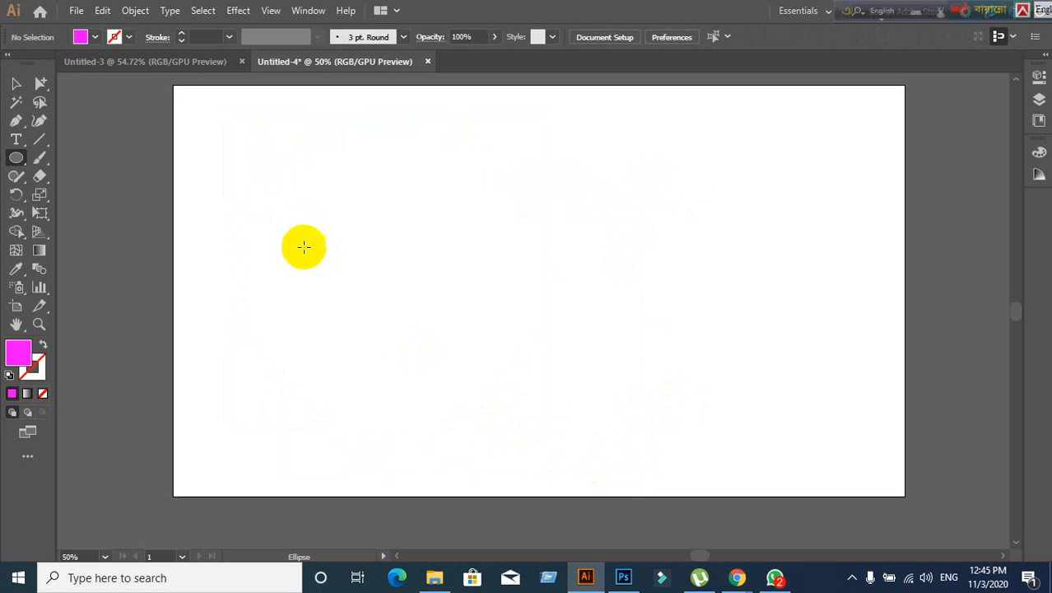
- Draw three magenta circles of different sizes and rearrange them on the artboard
{"action": "left_click_drag", "start_coordinate": [296, 217], "coordinate": [474, 414]}
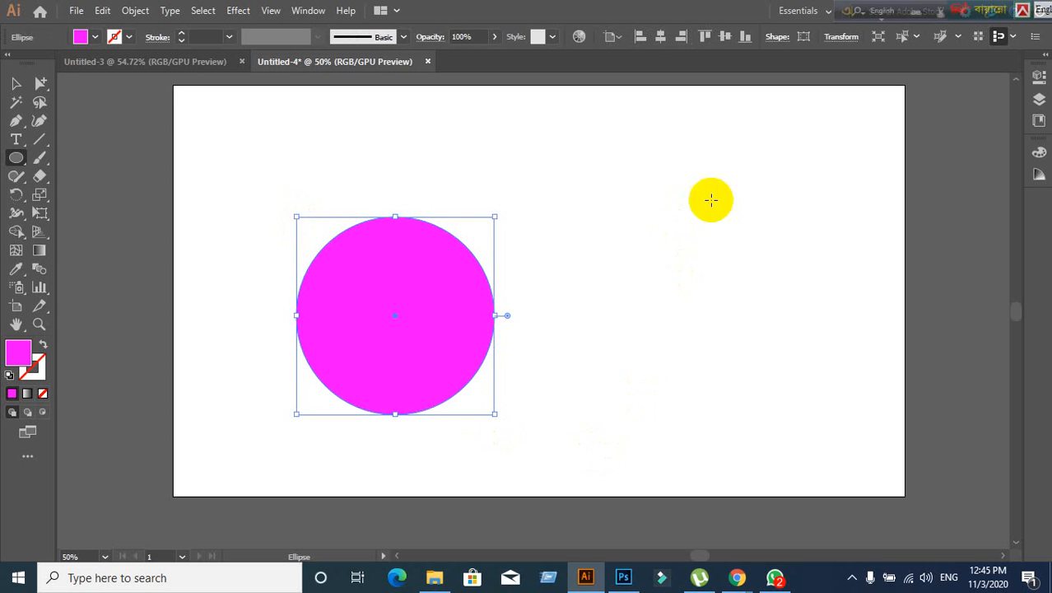
{"action": "left_click_drag", "start_coordinate": [831, 173], "coordinate": [697, 357]}
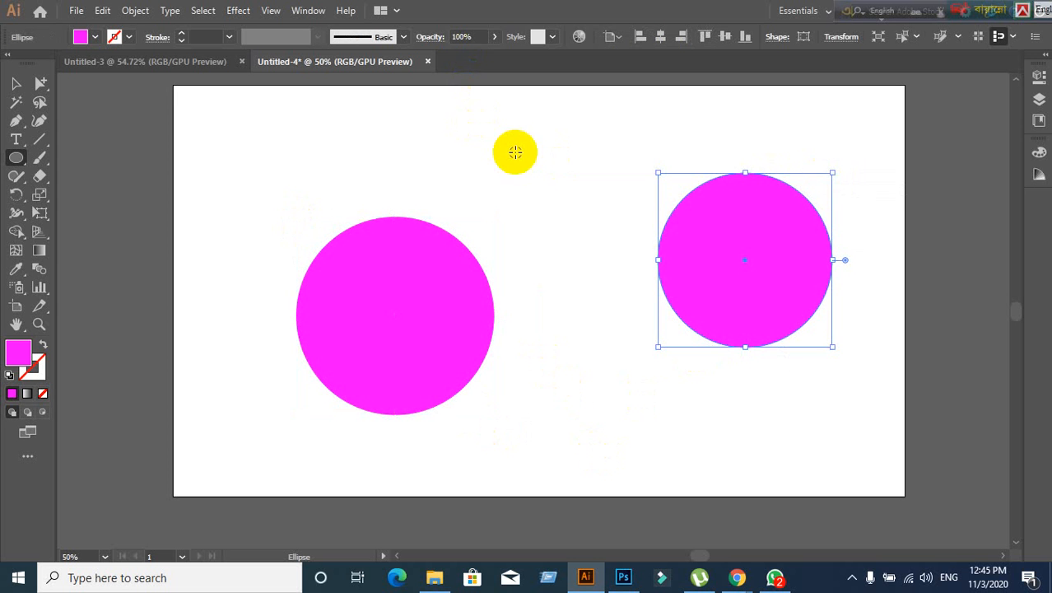
{"action": "left_click_drag", "start_coordinate": [515, 151], "coordinate": [582, 216]}
{"action": "left_click", "coordinate": [16, 83]}
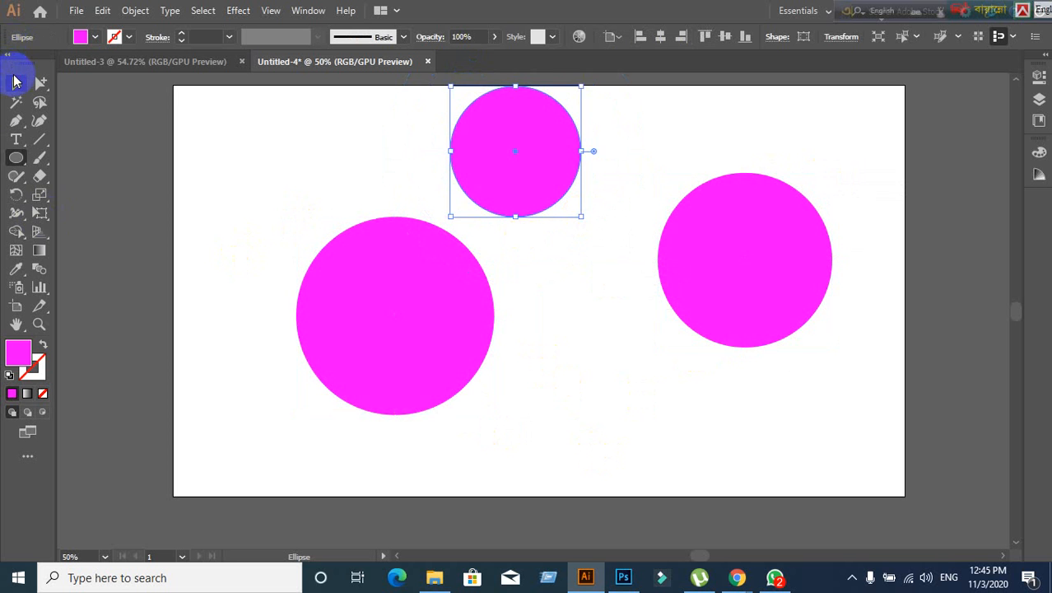
{"action": "left_click_drag", "start_coordinate": [317, 113], "coordinate": [708, 338]}
{"action": "left_click_drag", "start_coordinate": [758, 289], "coordinate": [504, 304]}
{"action": "left_click_drag", "start_coordinate": [429, 298], "coordinate": [657, 210]}
- Add a fourth Shift-constrained circle, then select all four circles and delete them
{"action": "left_click", "coordinate": [15, 158]}
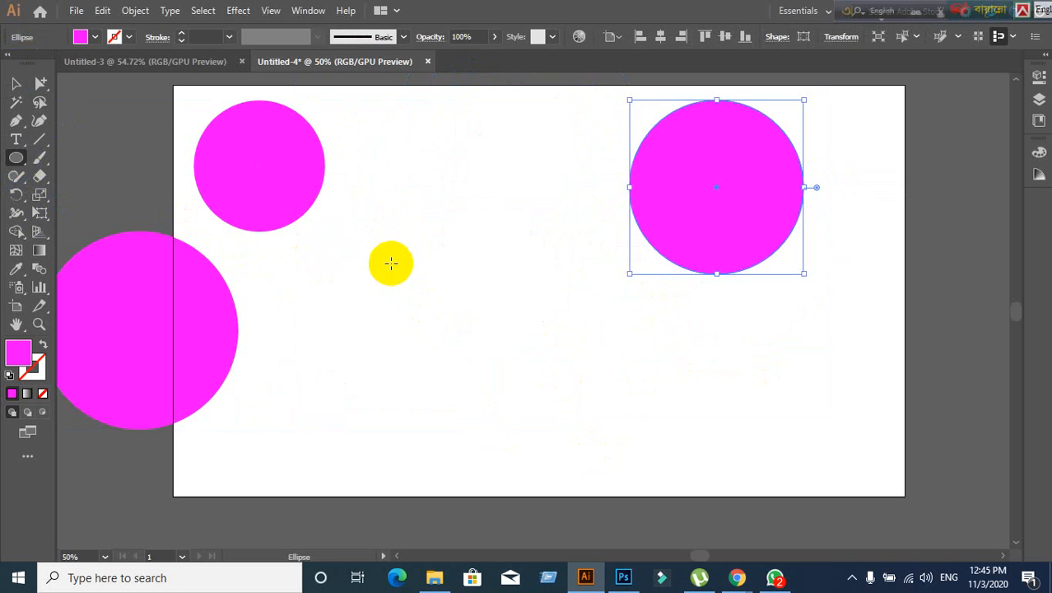
{"action": "left_click_drag", "start_coordinate": [391, 262], "coordinate": [532, 416]}
{"action": "key", "text": "shift"}
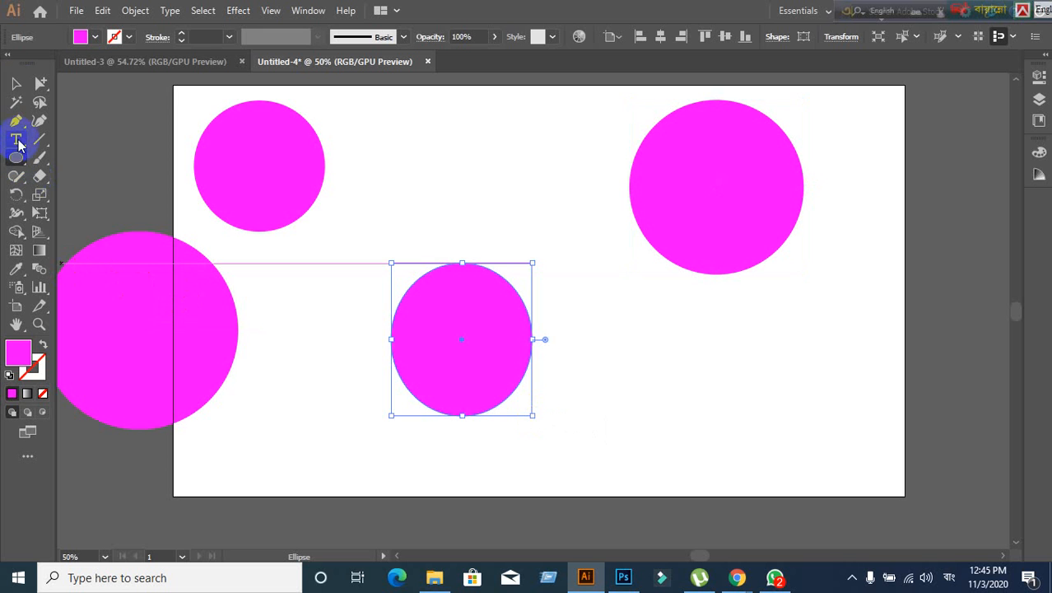
{"action": "left_click", "coordinate": [18, 85]}
{"action": "left_click", "coordinate": [411, 287]}
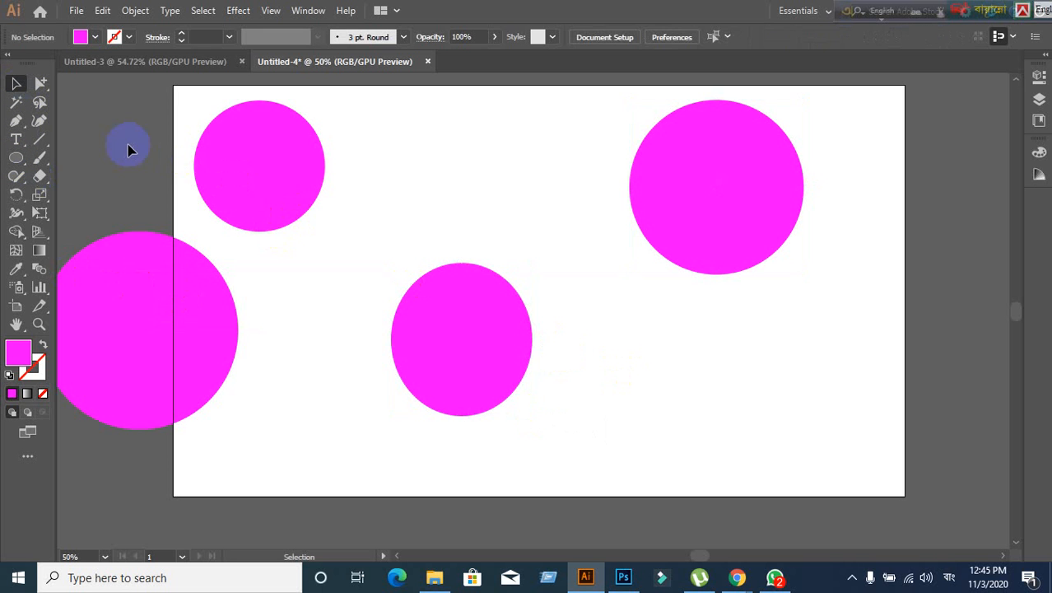
{"action": "left_click_drag", "start_coordinate": [128, 144], "coordinate": [774, 443]}
{"action": "key", "text": "Delete"}
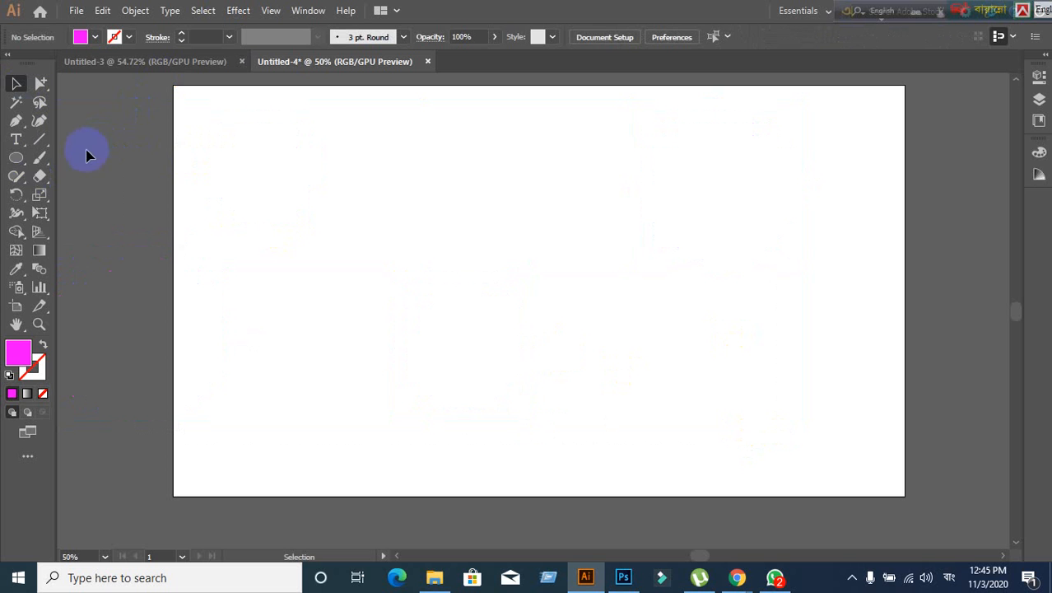
- Pick the Star tool, return to the Selection tool, and bring the Google Meet call forward
{"action": "left_click", "coordinate": [19, 165]}
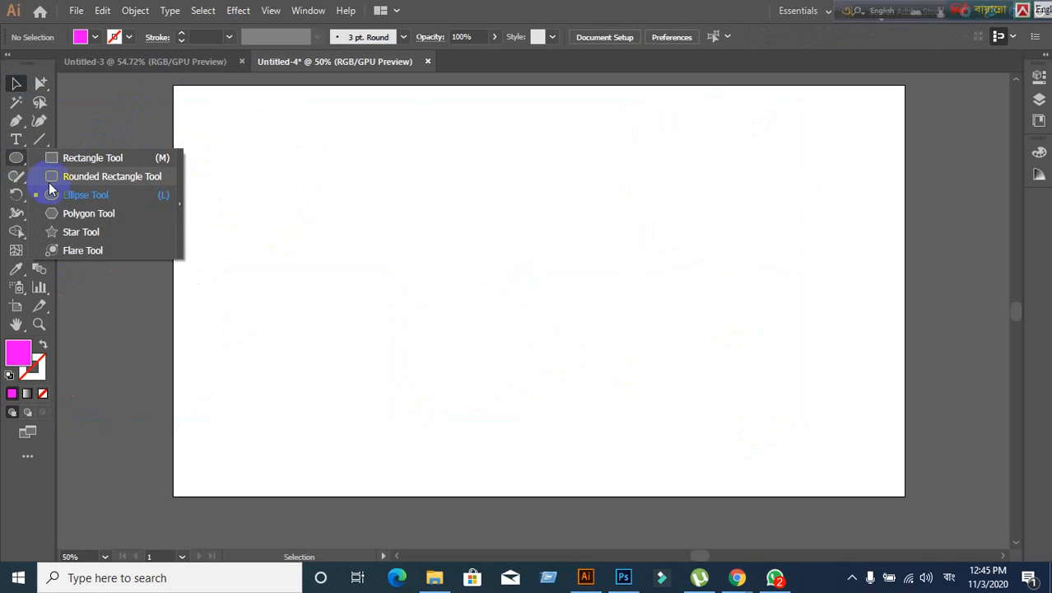
{"action": "left_click", "coordinate": [80, 234]}
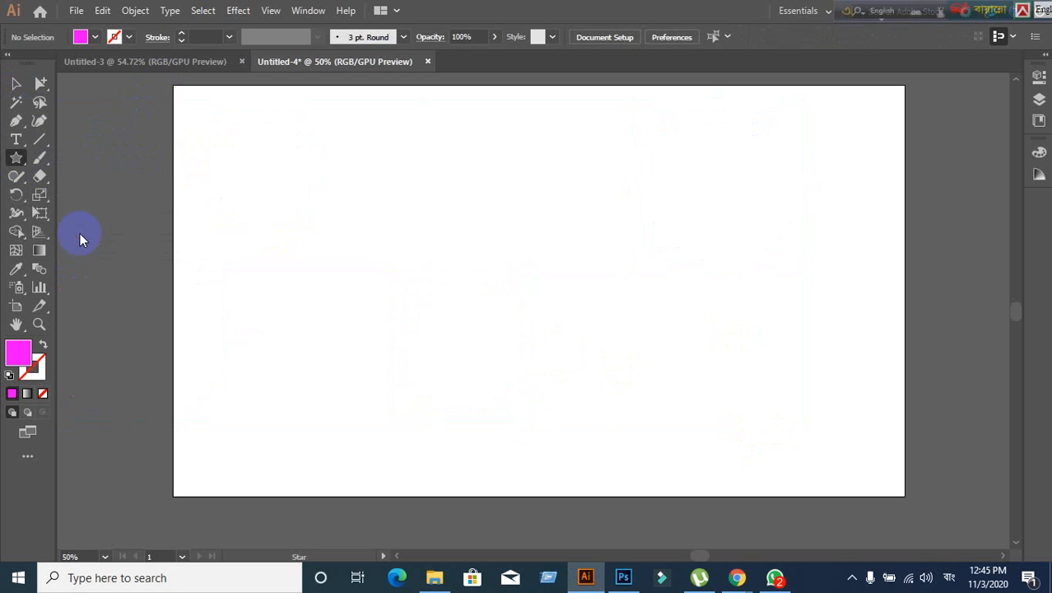
{"action": "left_click", "coordinate": [16, 83]}
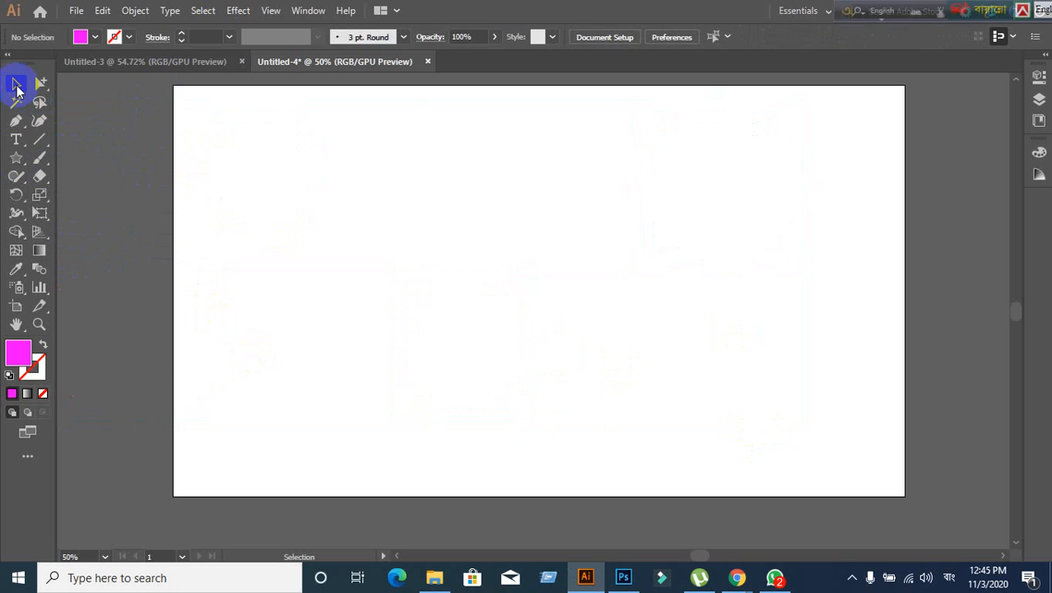
{"action": "mouse_move", "coordinate": [740, 575]}
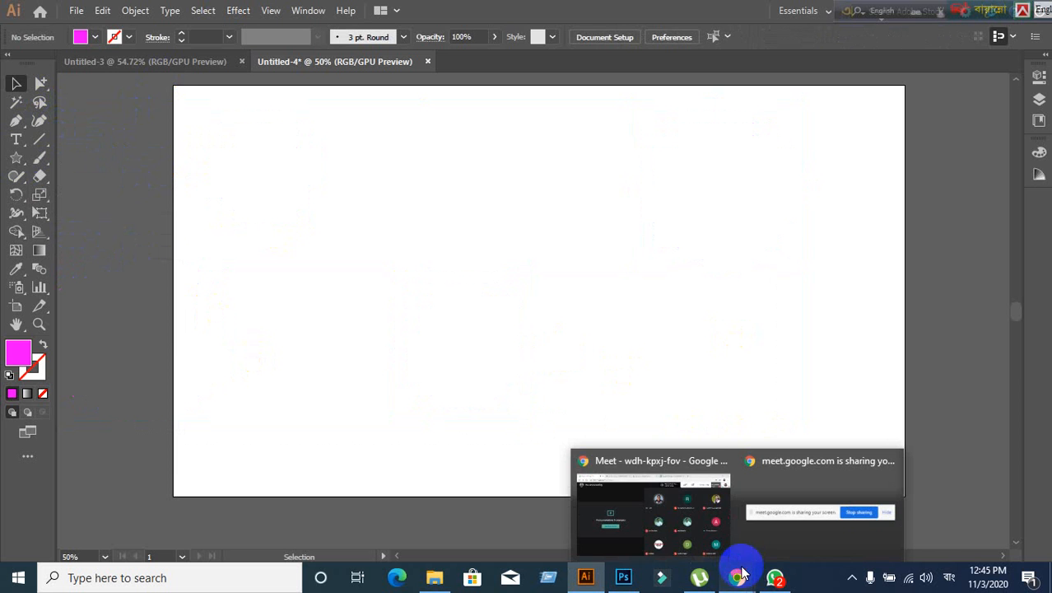
{"action": "left_click", "coordinate": [657, 500]}
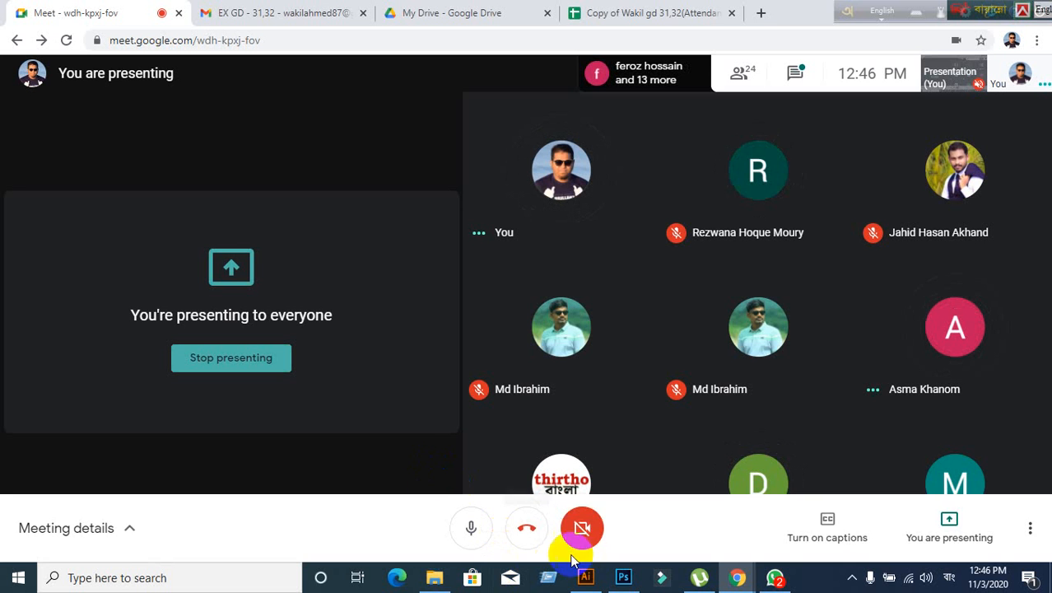
{"action": "left_click", "coordinate": [586, 579]}
{"action": "left_click", "coordinate": [586, 579]}
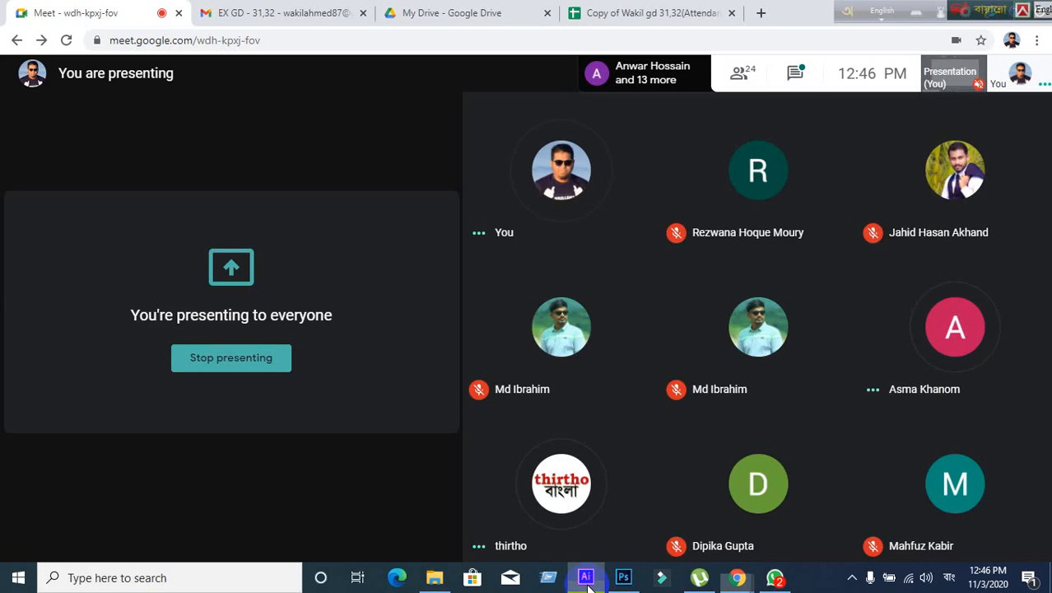
{"action": "left_click", "coordinate": [586, 578]}
{"action": "left_click", "coordinate": [586, 578]}
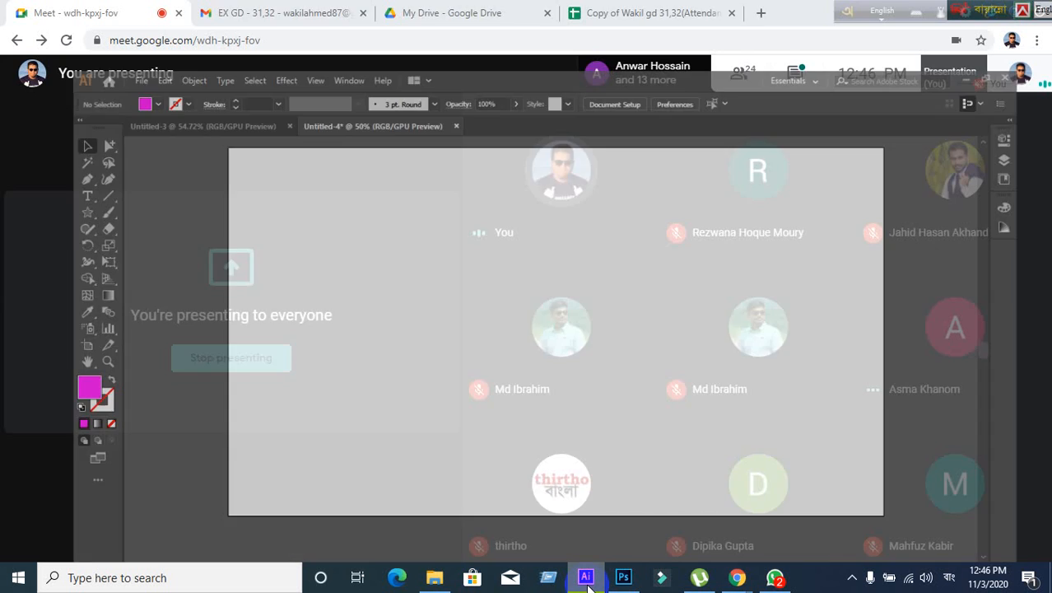
{"action": "left_click", "coordinate": [587, 579]}
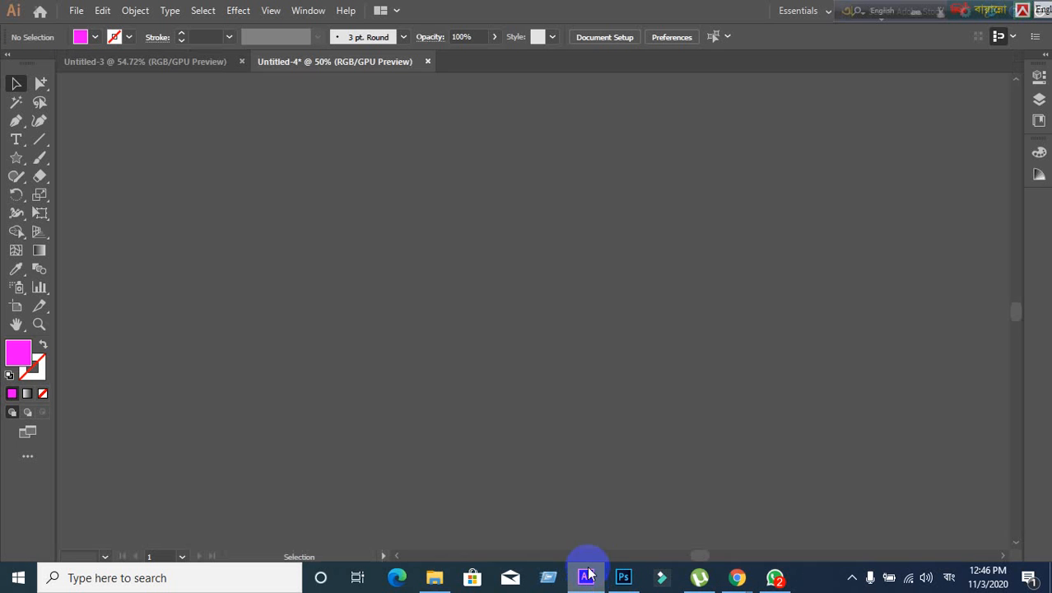
{"action": "scroll", "coordinate": [654, 397], "scroll_direction": "down", "scroll_amount": 1}
{"action": "scroll", "coordinate": [654, 398], "scroll_direction": "up", "scroll_amount": 1}
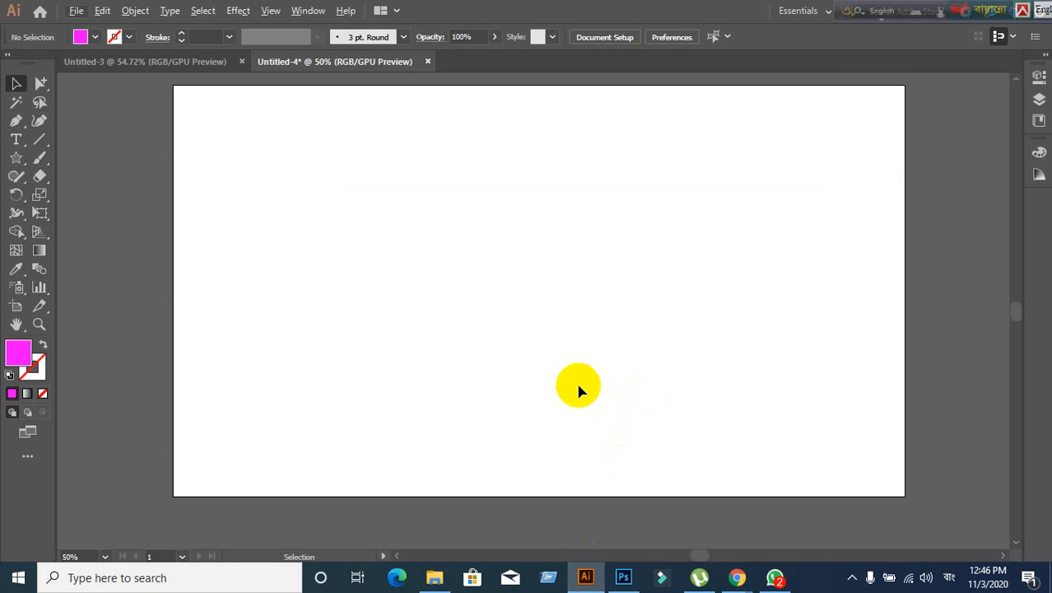
{"action": "left_click_drag", "start_coordinate": [579, 387], "coordinate": [551, 414]}
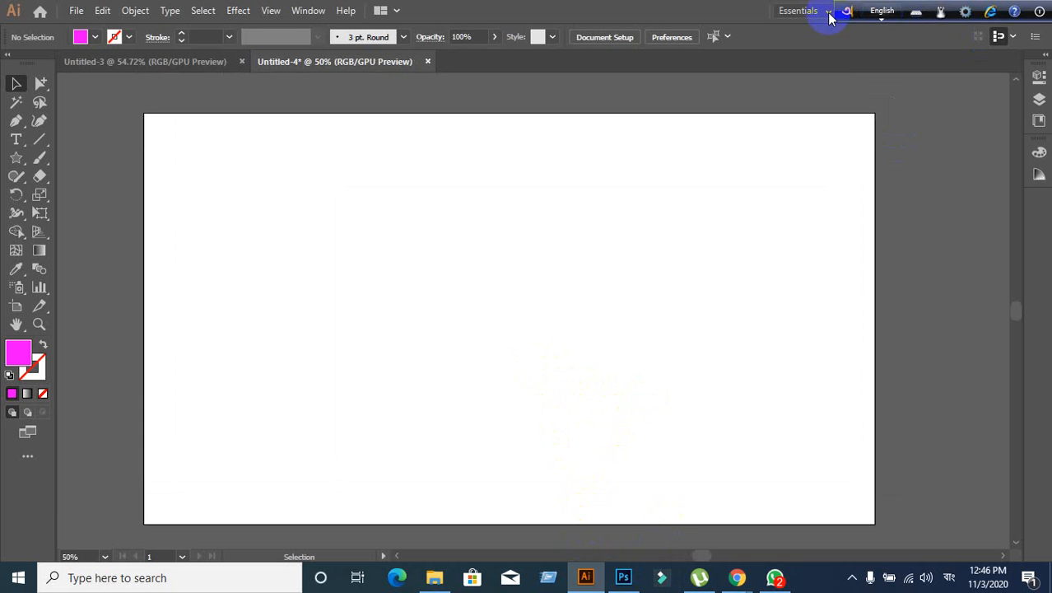
{"action": "left_click_drag", "start_coordinate": [843, 10], "coordinate": [527, 10]}
{"action": "left_click", "coordinate": [634, 536]}
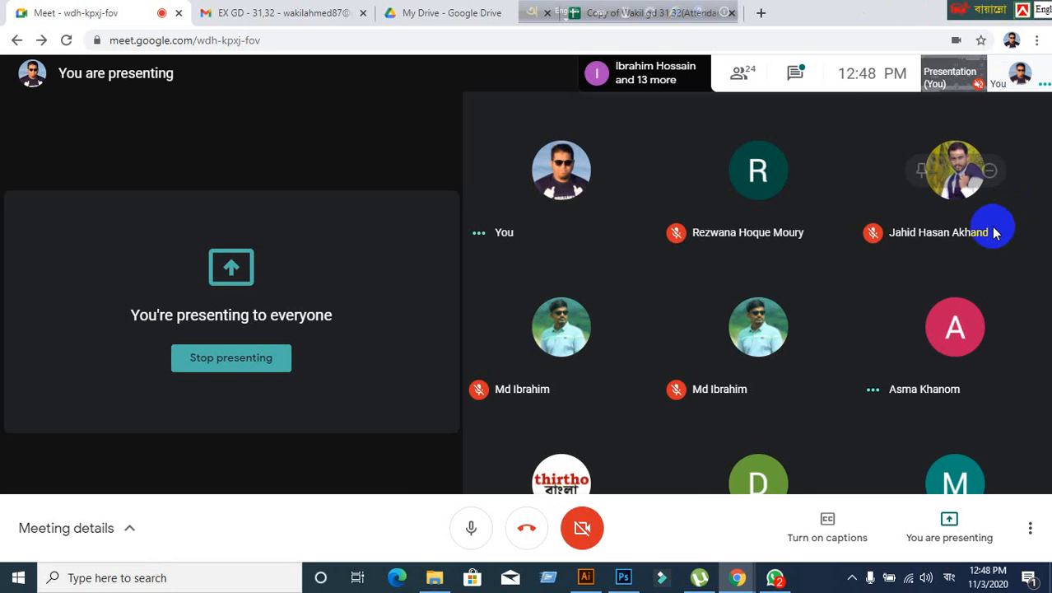
- Open the People panel and scroll through the participants who have joined
{"action": "left_click", "coordinate": [749, 74]}
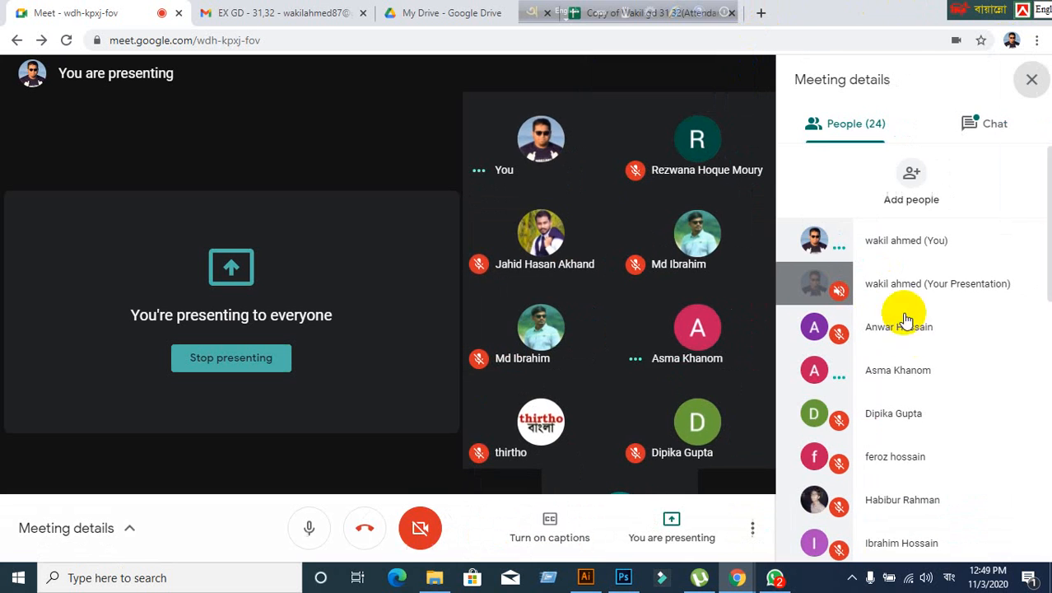
{"action": "scroll", "coordinate": [998, 376], "scroll_direction": "down", "scroll_amount": 1}
{"action": "scroll", "coordinate": [998, 375], "scroll_direction": "down", "scroll_amount": 7}
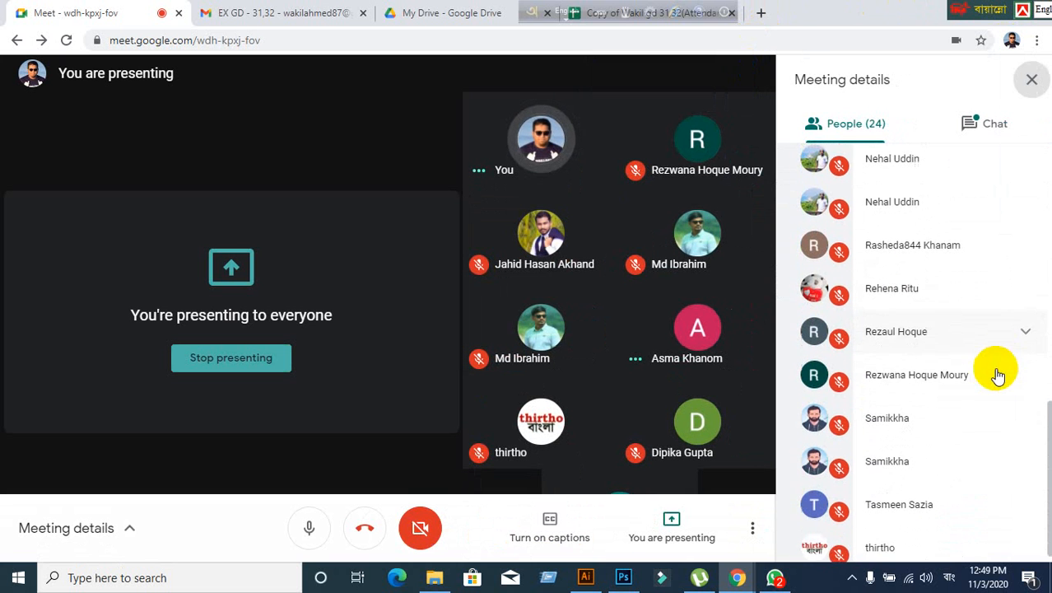
{"action": "scroll", "coordinate": [933, 404], "scroll_direction": "up", "scroll_amount": 10}
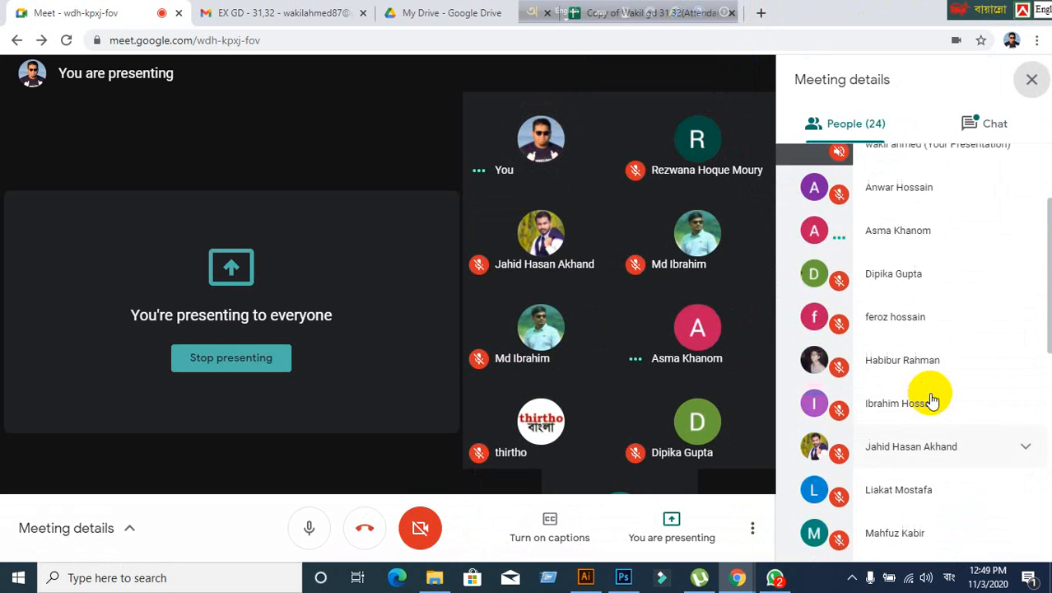
{"action": "scroll", "coordinate": [926, 389], "scroll_direction": "down", "scroll_amount": 4}
{"action": "scroll", "coordinate": [927, 389], "scroll_direction": "down", "scroll_amount": 5}
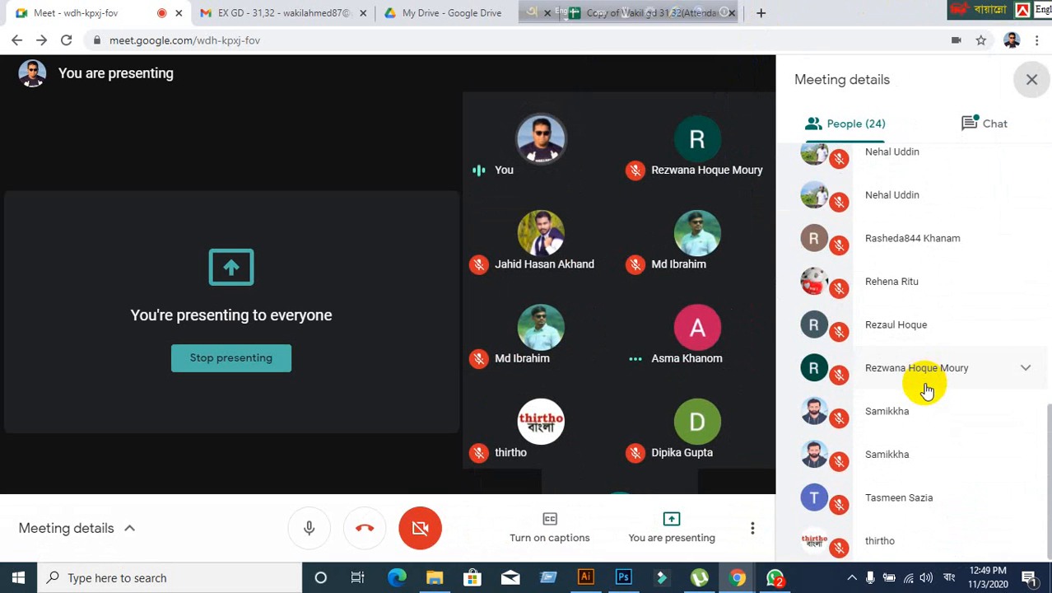
- Close the participant list, move the language bar aside, and go to the Attendance spreadsheet tab
{"action": "left_click", "coordinate": [1031, 82]}
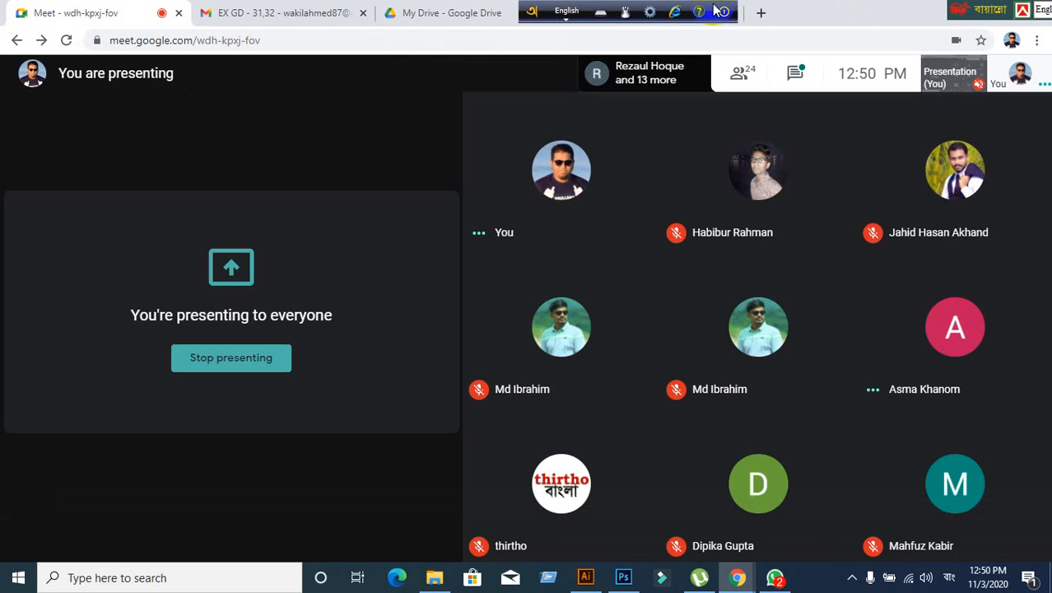
{"action": "left_click_drag", "start_coordinate": [535, 13], "coordinate": [630, 13]}
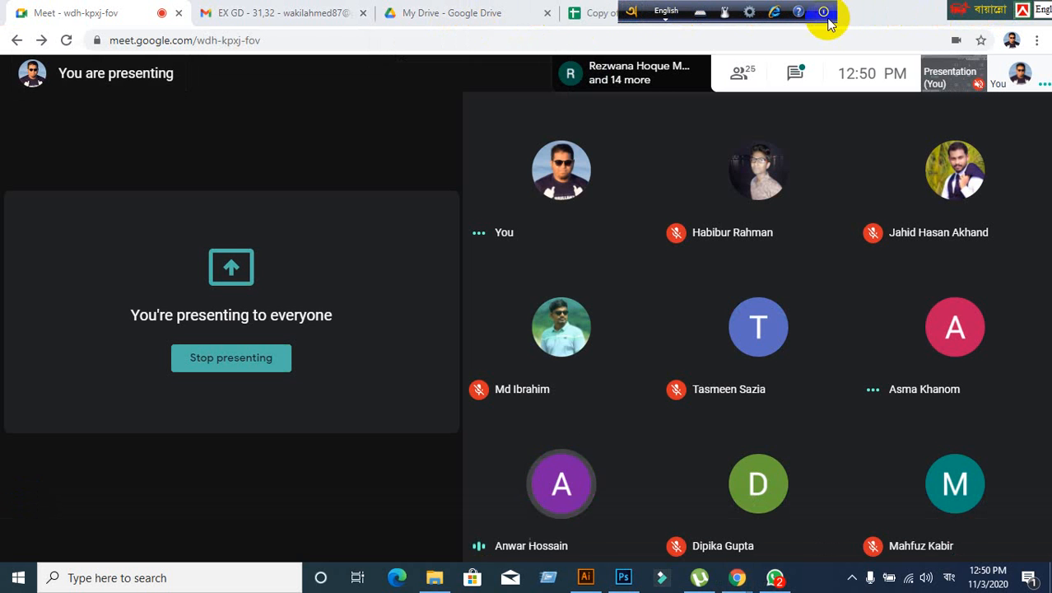
{"action": "left_click", "coordinate": [593, 14]}
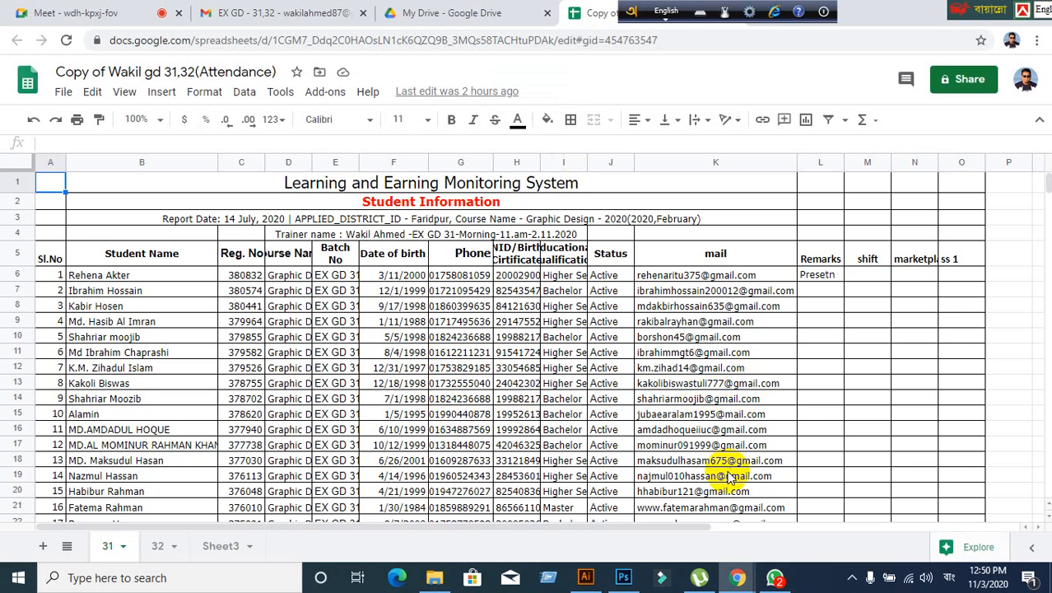
- Flip between sheets 32 and 31, ending on sheet 32
{"action": "left_click", "coordinate": [156, 552]}
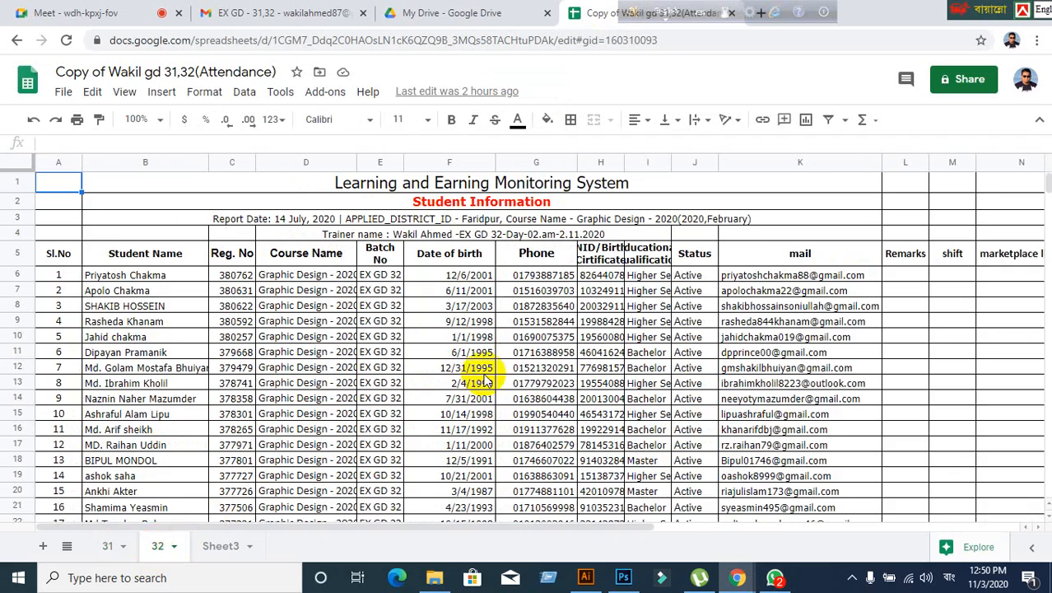
{"action": "scroll", "coordinate": [486, 379], "scroll_direction": "down", "scroll_amount": 9}
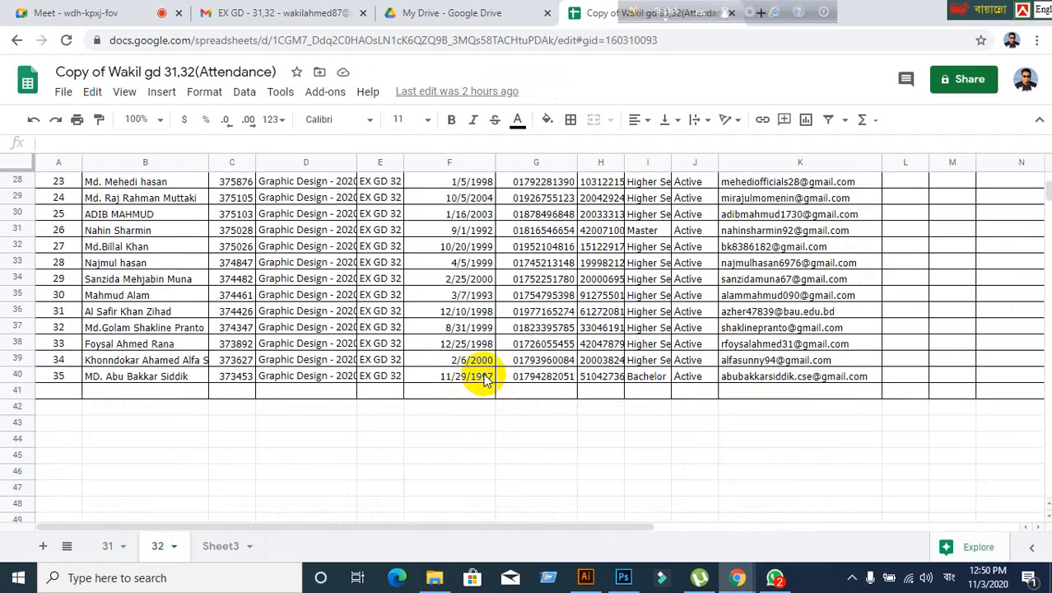
{"action": "scroll", "coordinate": [486, 378], "scroll_direction": "up", "scroll_amount": 9}
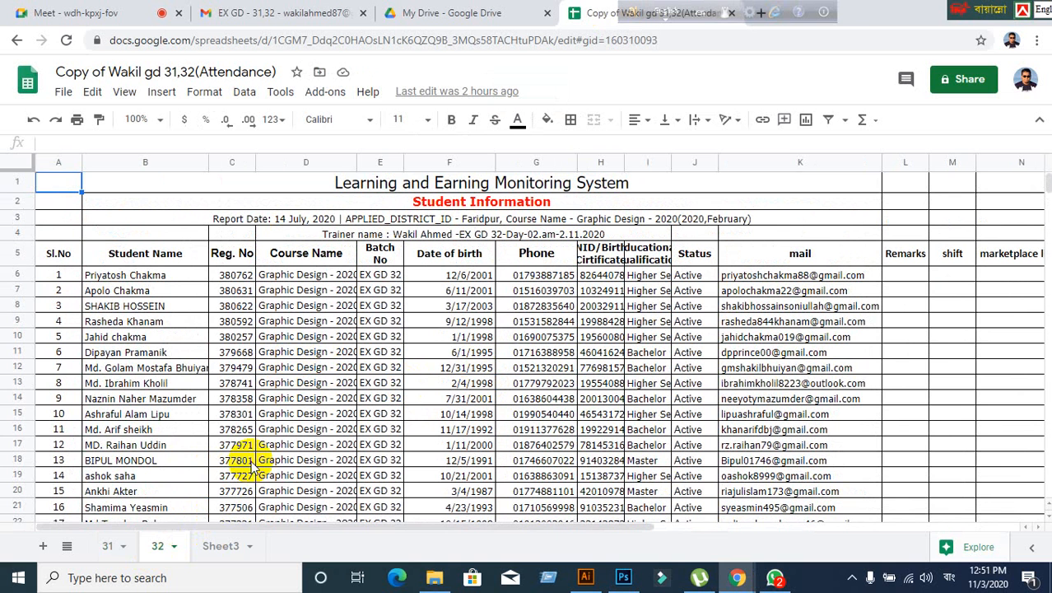
{"action": "left_click", "coordinate": [104, 548]}
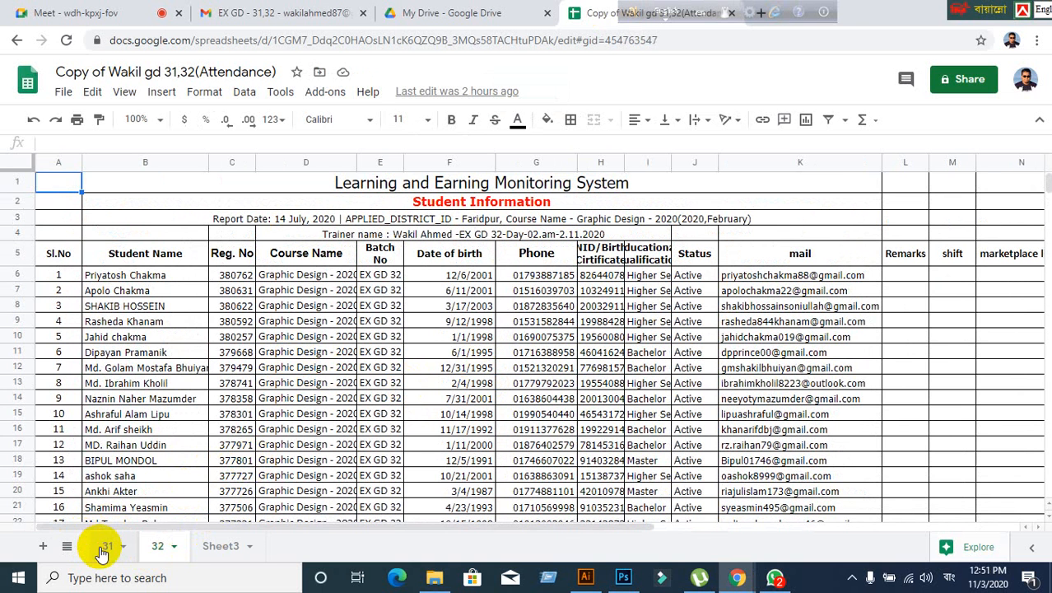
{"action": "left_click", "coordinate": [155, 546]}
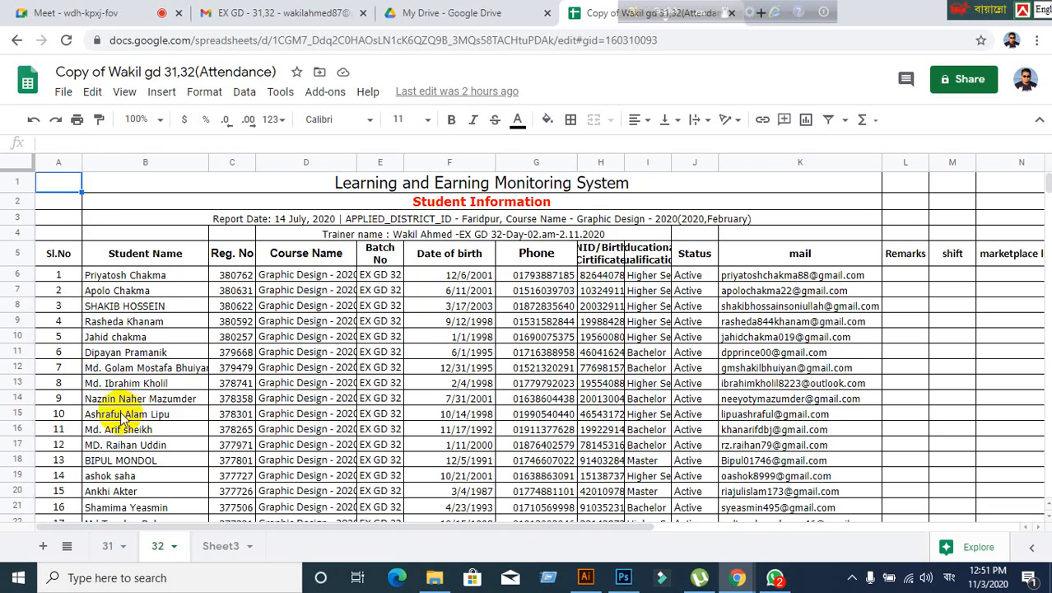
{"action": "scroll", "coordinate": [124, 412], "scroll_direction": "down", "scroll_amount": 8}
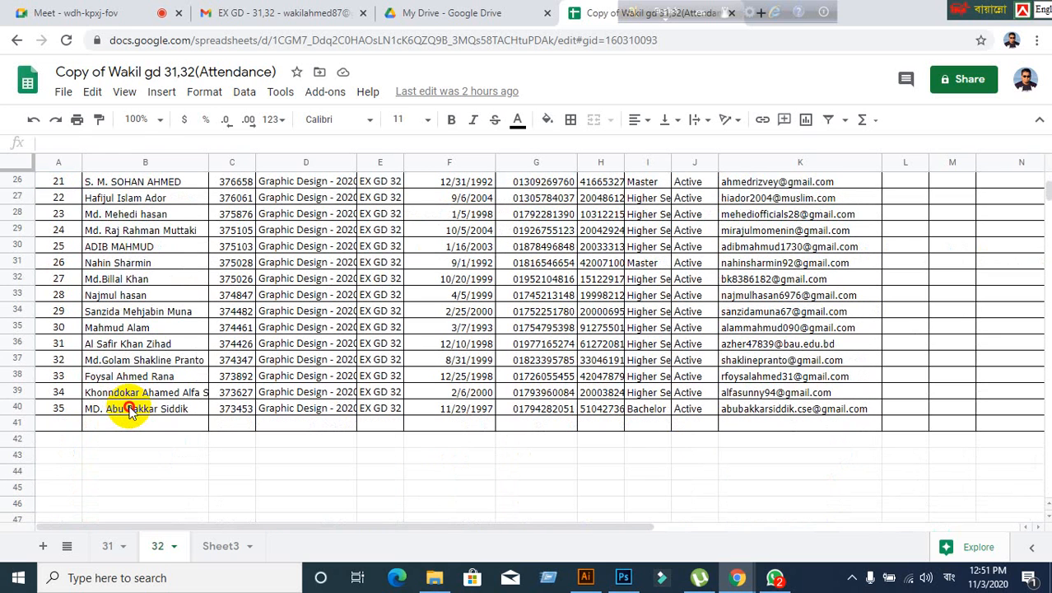
- Select B40, step up the student names in column B, then move across row 10
{"action": "left_click", "coordinate": [129, 409]}
{"action": "key", "text": "Up"}
{"action": "key", "text": "Up"}
{"action": "key", "text": "Up"}
{"action": "key", "text": "Up"}
{"action": "key", "text": "Up"}
{"action": "key", "text": "Up"}
{"action": "key", "text": "Up"}
{"action": "key", "text": "Up"}
{"action": "key", "text": "Up"}
{"action": "key", "text": "Up"}
{"action": "key", "text": "Up"}
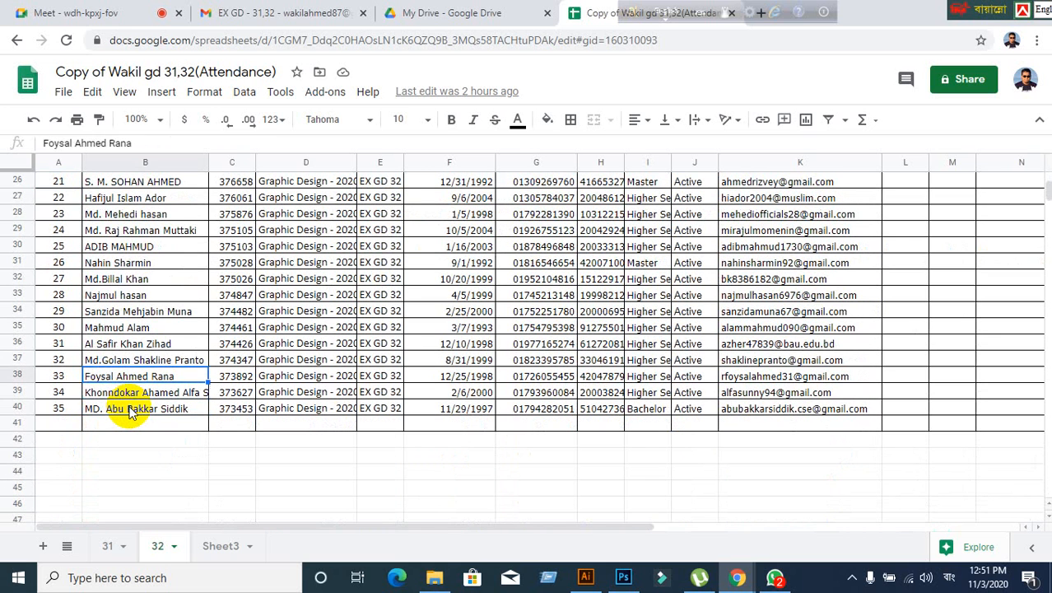
{"action": "key", "text": "Up"}
{"action": "key", "text": "Up"}
{"action": "key", "text": "Up"}
{"action": "key", "text": "Up"}
{"action": "key", "text": "Up"}
{"action": "key", "text": "Up"}
{"action": "key", "text": "Up"}
{"action": "key", "text": "Up"}
{"action": "key", "text": "Up"}
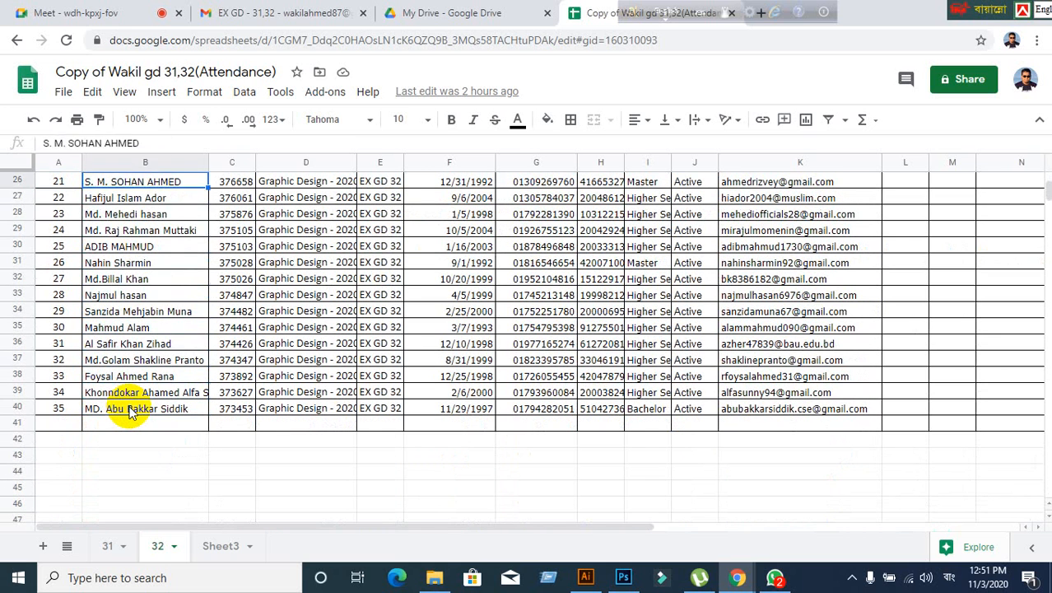
{"action": "key", "text": "Up"}
{"action": "key", "text": "Up"}
{"action": "key", "text": "Up"}
{"action": "key", "text": "Up"}
{"action": "key", "text": "Up"}
{"action": "key", "text": "Up"}
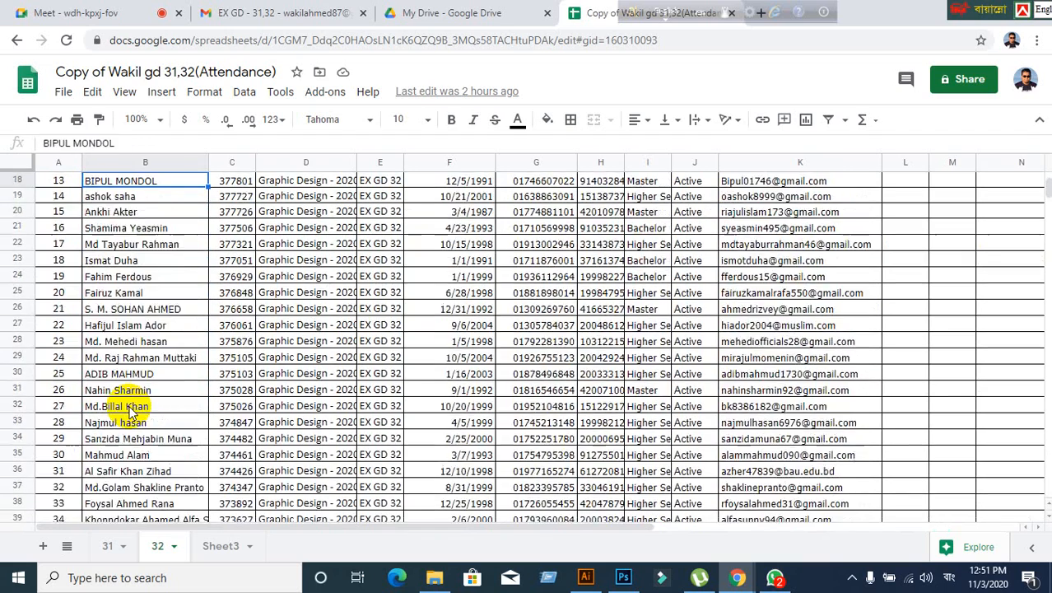
{"action": "key", "text": "Up"}
{"action": "key", "text": "Up"}
{"action": "key", "text": "Up"}
{"action": "key", "text": "Up"}
{"action": "key", "text": "Up"}
{"action": "key", "text": "Up"}
{"action": "key", "text": "Up"}
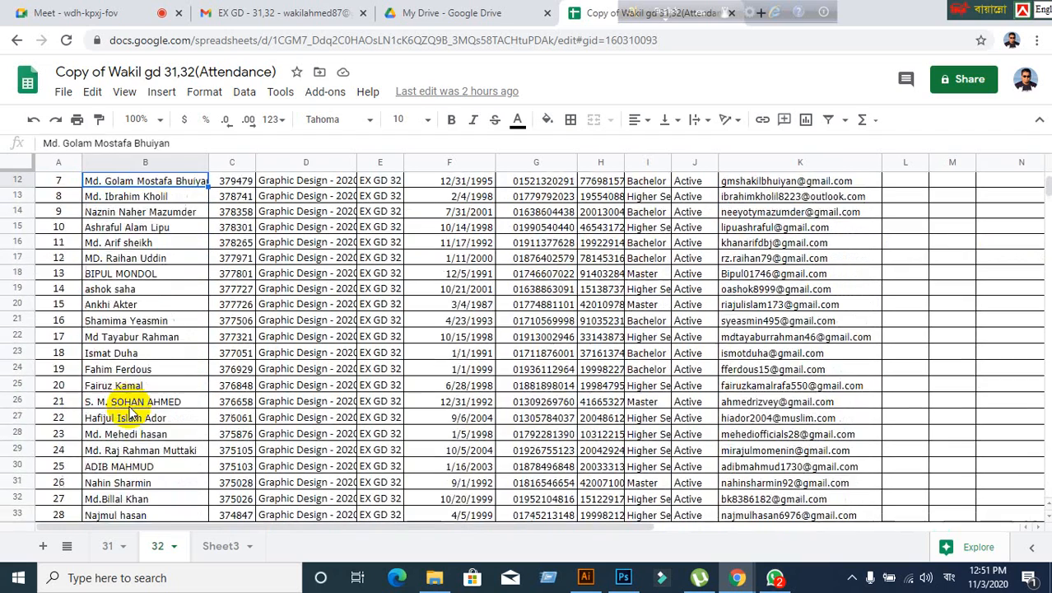
{"action": "key", "text": "Down"}
{"action": "key", "text": "Down"}
{"action": "key", "text": "Down"}
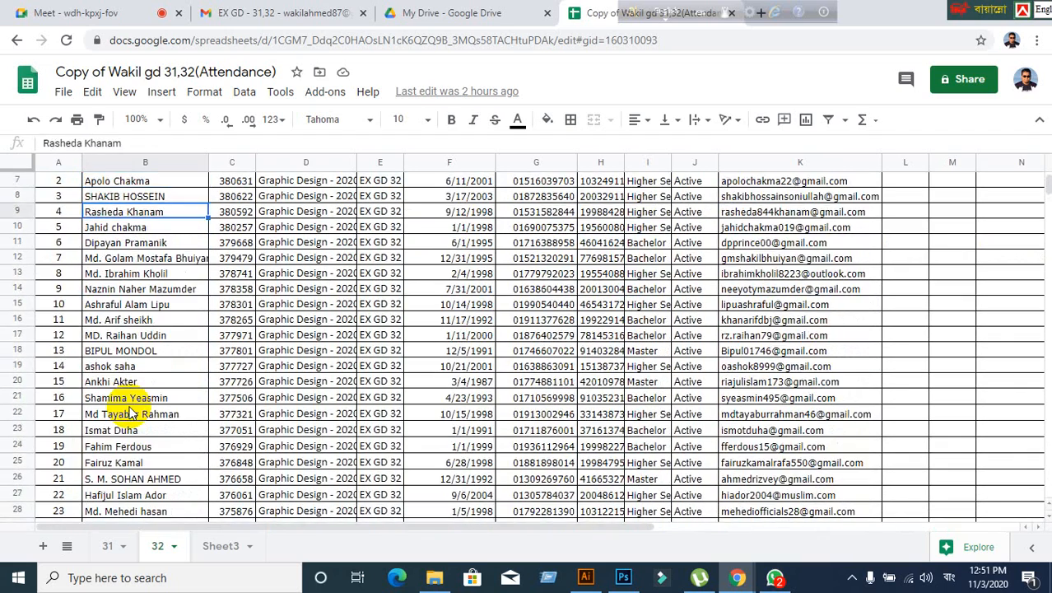
{"action": "key", "text": "Right"}
{"action": "key", "text": "Right"}
{"action": "key", "text": "Right"}
{"action": "key", "text": "Right"}
{"action": "key", "text": "Right"}
{"action": "key", "text": "Right"}
{"action": "key", "text": "Right"}
{"action": "key", "text": "Right"}
{"action": "key", "text": "Right"}
{"action": "key", "text": "Right"}
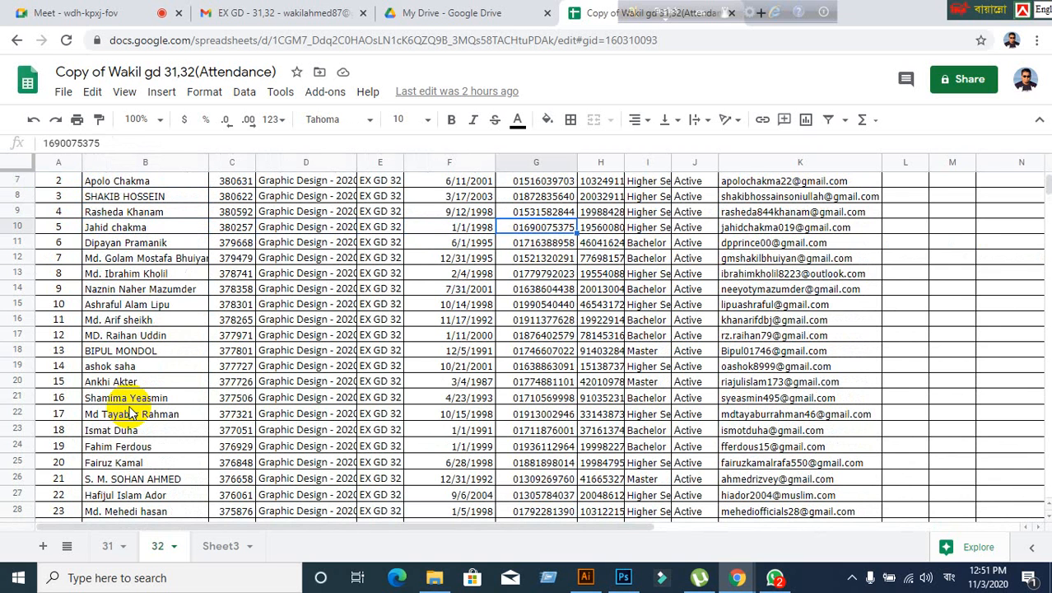
{"action": "key", "text": "Right"}
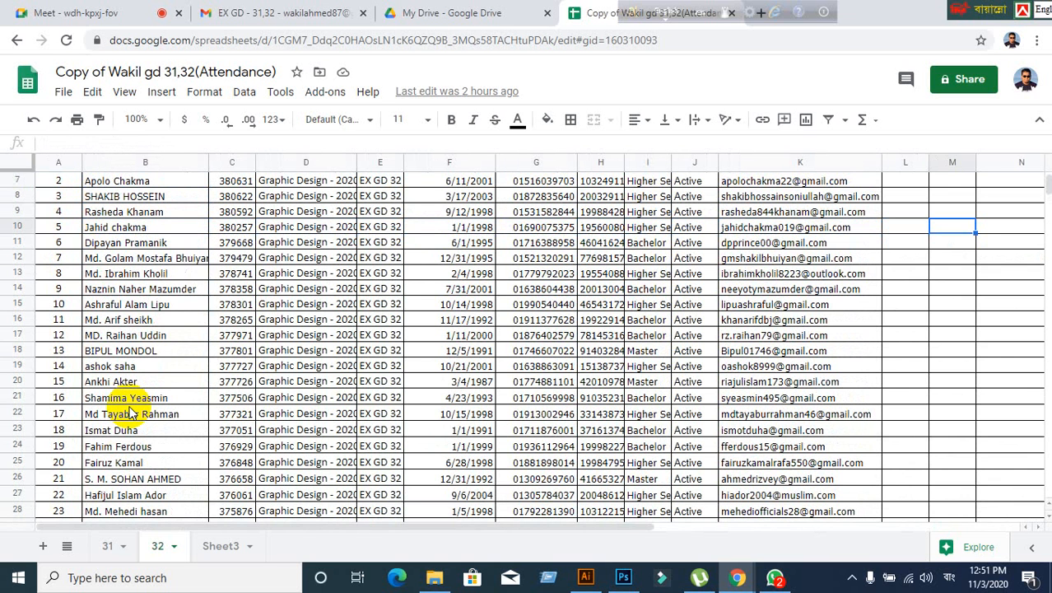
{"action": "scroll", "coordinate": [975, 347], "scroll_direction": "up", "scroll_amount": 2}
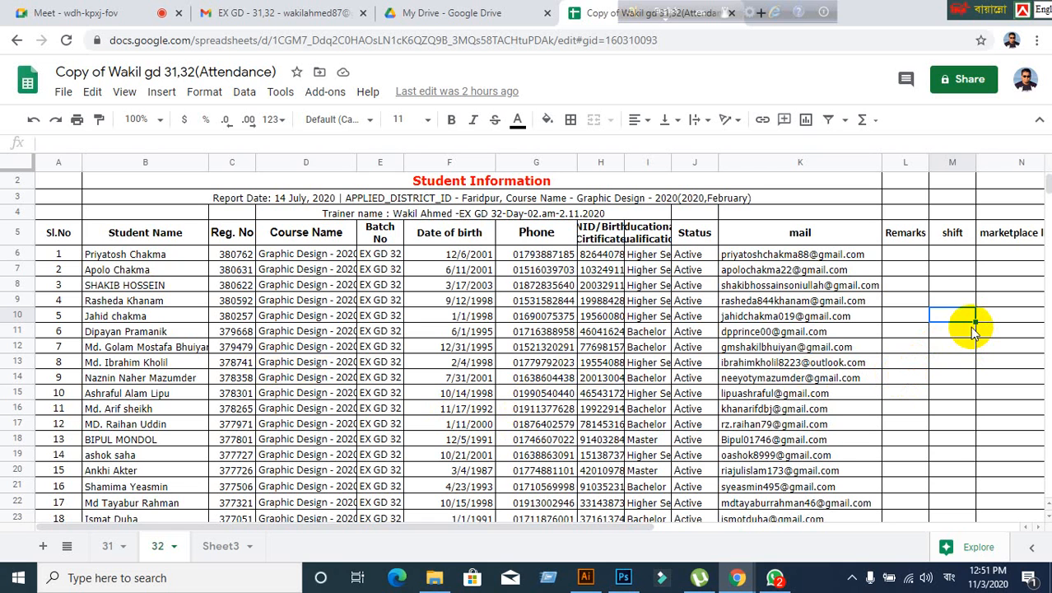
- Move to shift cell M9 and erase the stray Bengali character typed there
{"action": "key", "text": "Up"}
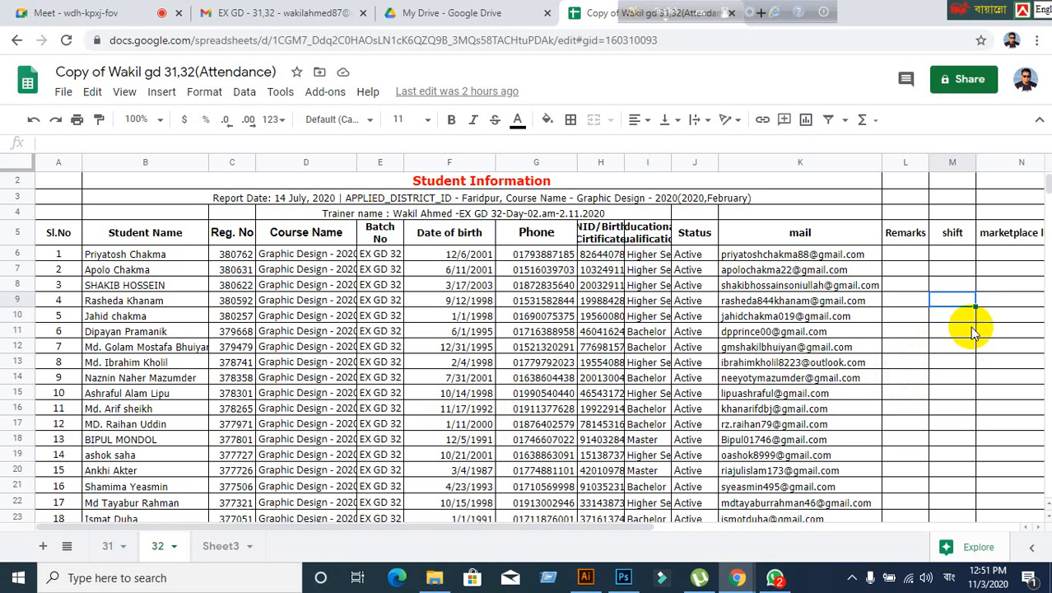
{"action": "key", "text": "Left"}
{"action": "key", "text": "Left"}
{"action": "key", "text": "Left"}
{"action": "key", "text": "Left"}
{"action": "key", "text": "Left"}
{"action": "key", "text": "Left"}
{"action": "key", "text": "Left"}
{"action": "key", "text": "Left"}
{"action": "key", "text": "Left"}
{"action": "key", "text": "Left"}
{"action": "key", "text": "Left"}
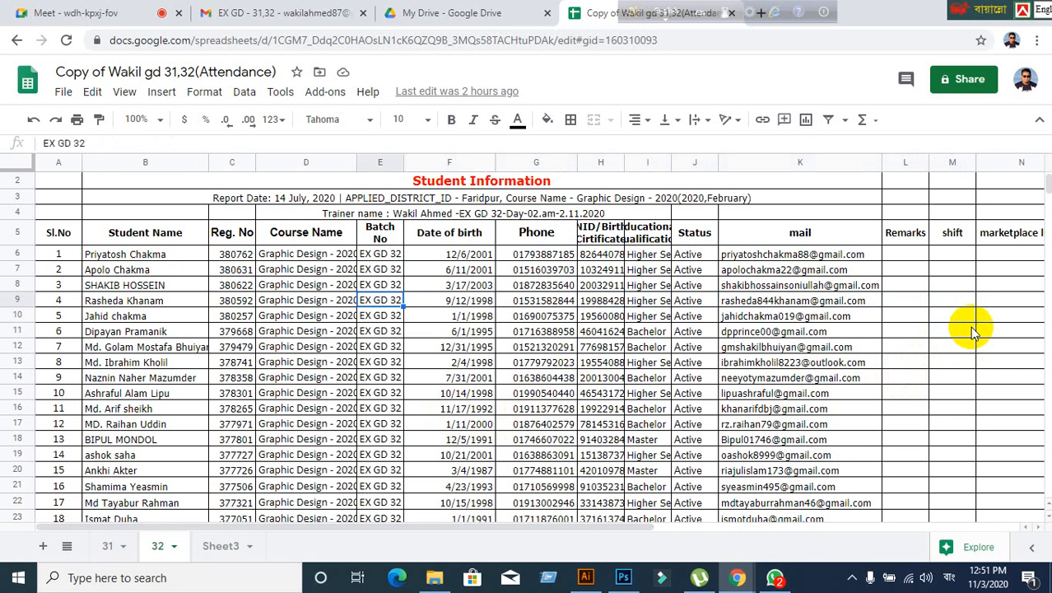
{"action": "key", "text": "Right"}
{"action": "key", "text": "Right"}
{"action": "key", "text": "Right"}
{"action": "key", "text": "Right"}
{"action": "key", "text": "Right"}
{"action": "key", "text": "Right"}
{"action": "key", "text": "Right"}
{"action": "key", "text": "Right"}
{"action": "key", "text": "Right"}
{"action": "key", "text": "Right"}
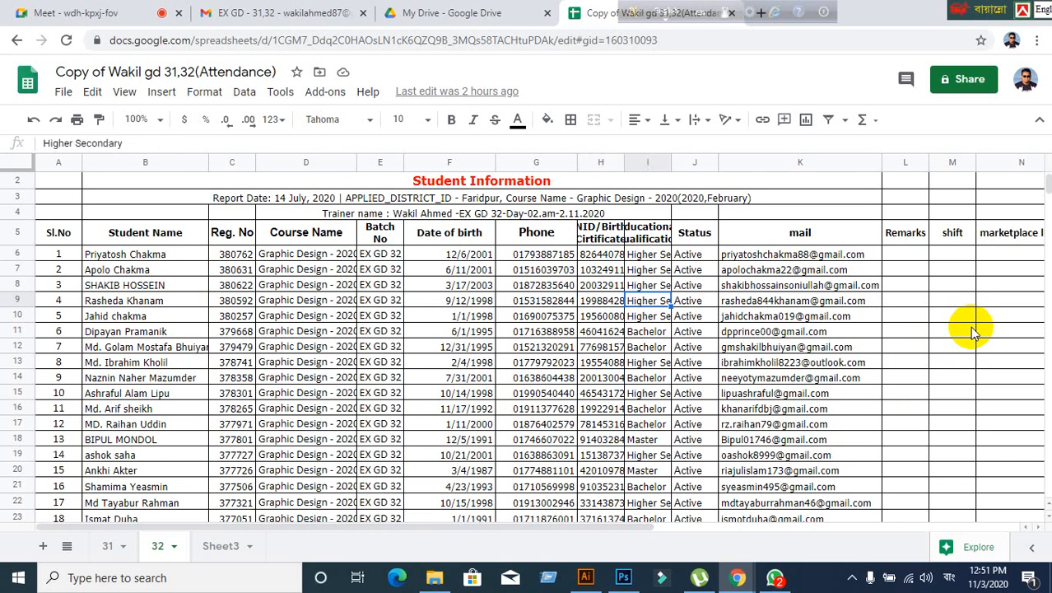
{"action": "key", "text": "Right"}
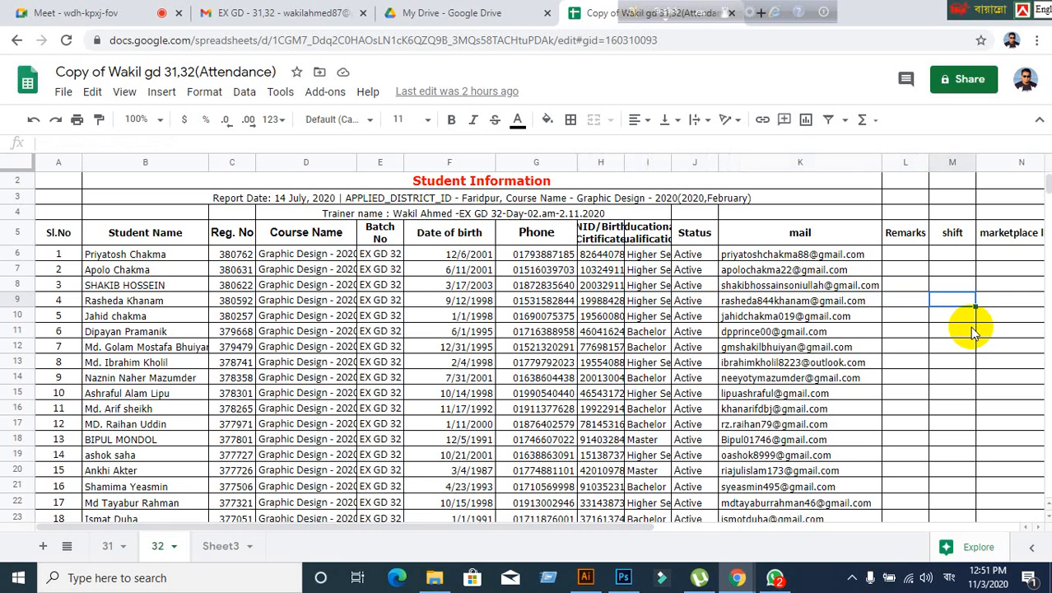
{"action": "type", "text": "ব"}
{"action": "key", "text": "BackSpace"}
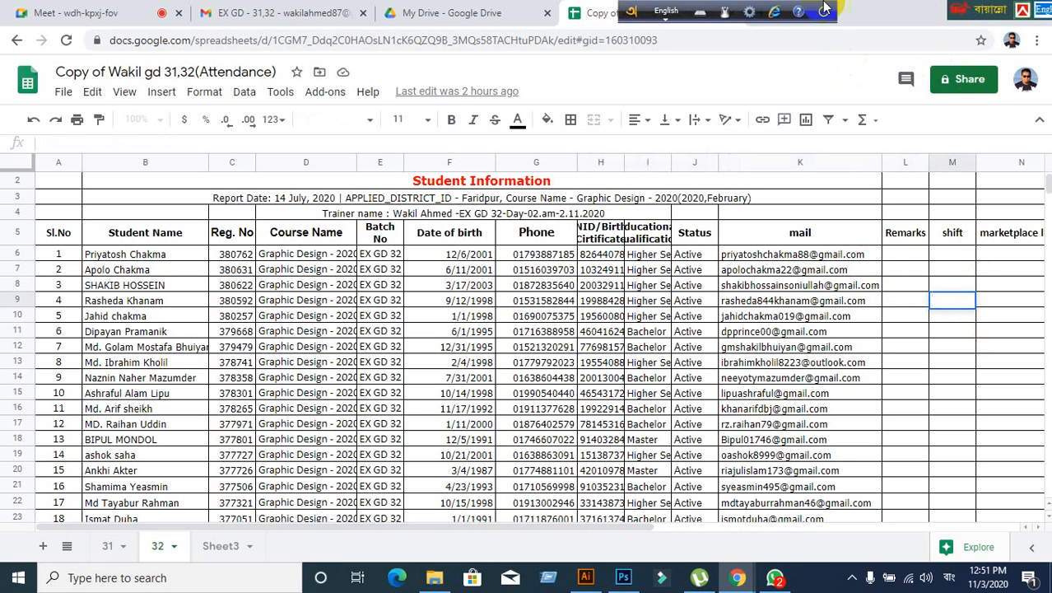
- Set the keyboard language bar to English and return to cell M9
{"action": "left_click_drag", "start_coordinate": [967, 18], "coordinate": [397, 18]}
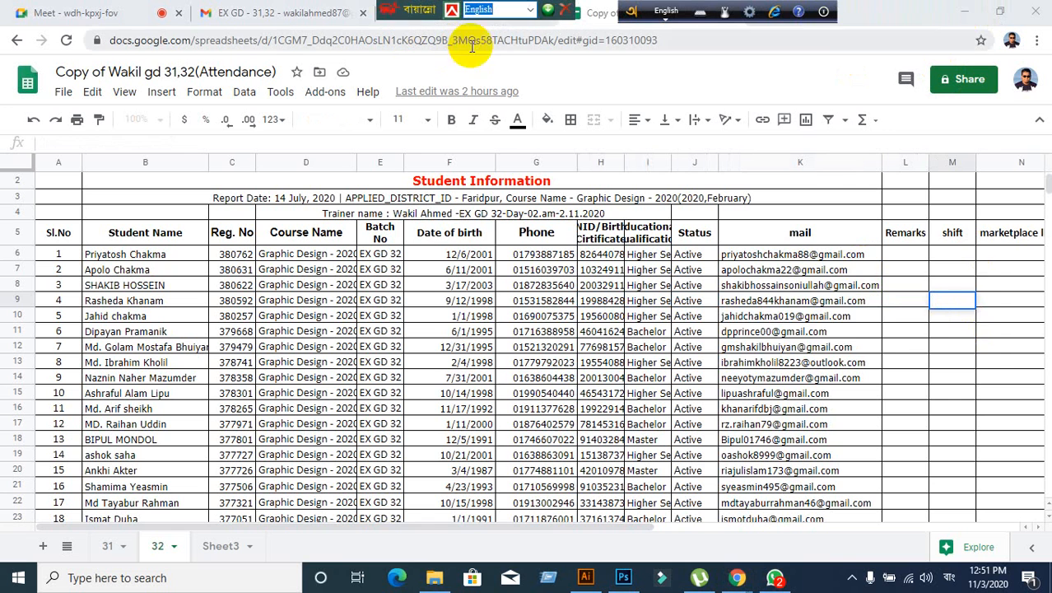
{"action": "left_click", "coordinate": [531, 12]}
{"action": "left_click", "coordinate": [484, 27]}
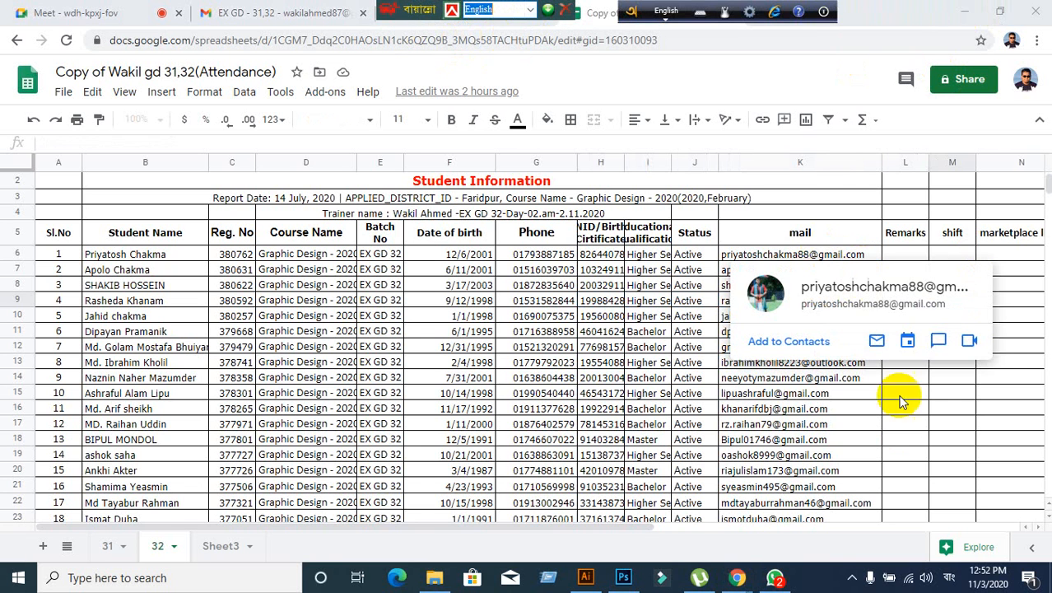
{"action": "left_click", "coordinate": [904, 432]}
{"action": "left_click", "coordinate": [951, 299]}
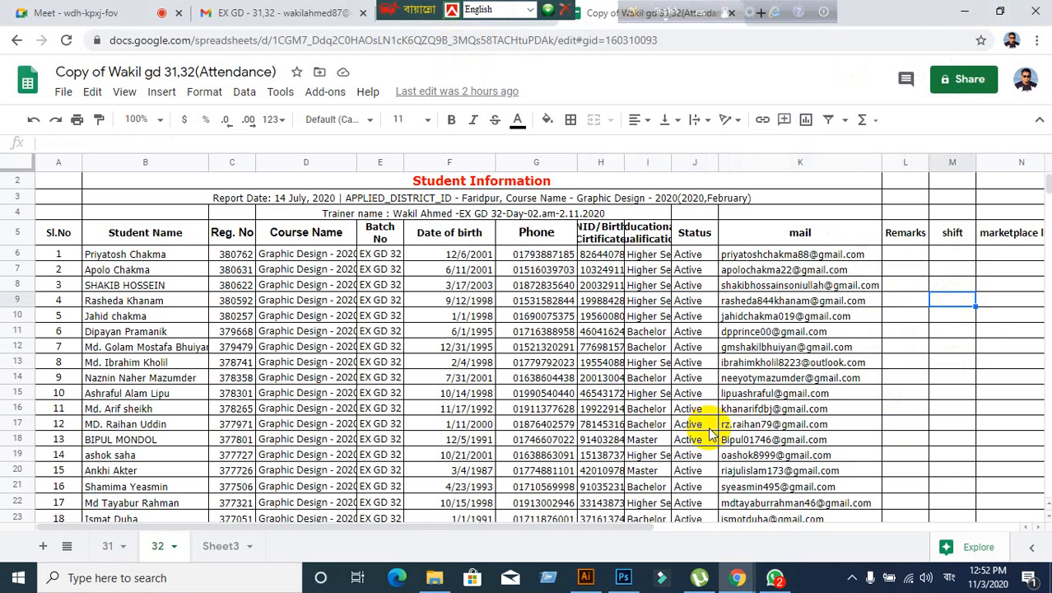
- Start editing Remarks cell L9, switch input to English, and type 'p'
{"action": "key", "text": "Left"}
{"action": "key", "text": "Left"}
{"action": "key", "text": "Left"}
{"action": "key", "text": "Left"}
{"action": "key", "text": "Left"}
{"action": "key", "text": "Left"}
{"action": "key", "text": "Left"}
{"action": "key", "text": "Left"}
{"action": "key", "text": "Left"}
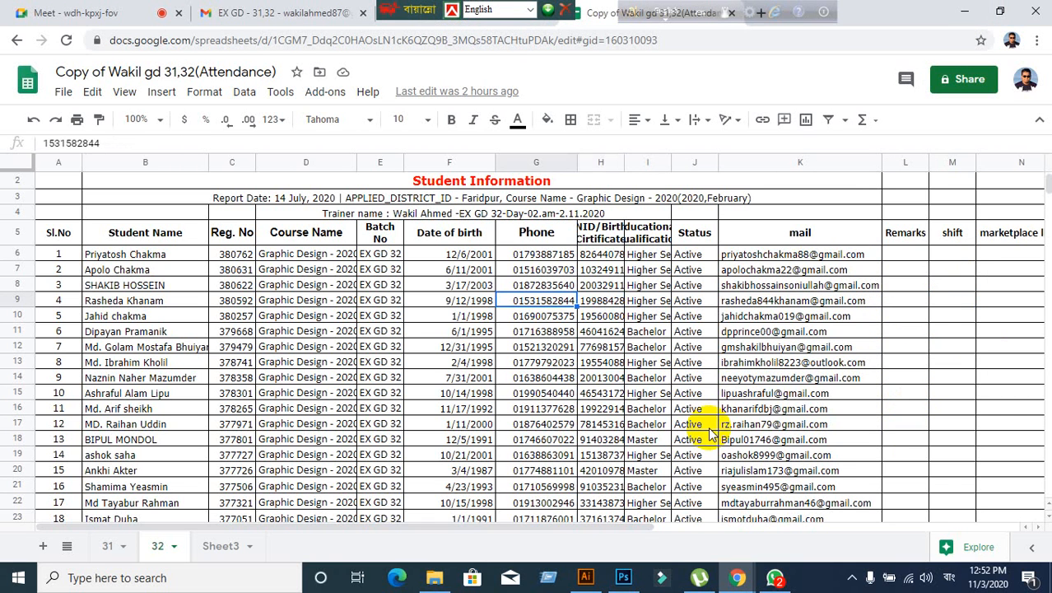
{"action": "key", "text": "Left"}
{"action": "key", "text": "Left"}
{"action": "key", "text": "Right"}
{"action": "key", "text": "Right"}
{"action": "key", "text": "Right"}
{"action": "key", "text": "Right"}
{"action": "key", "text": "Right"}
{"action": "key", "text": "Right"}
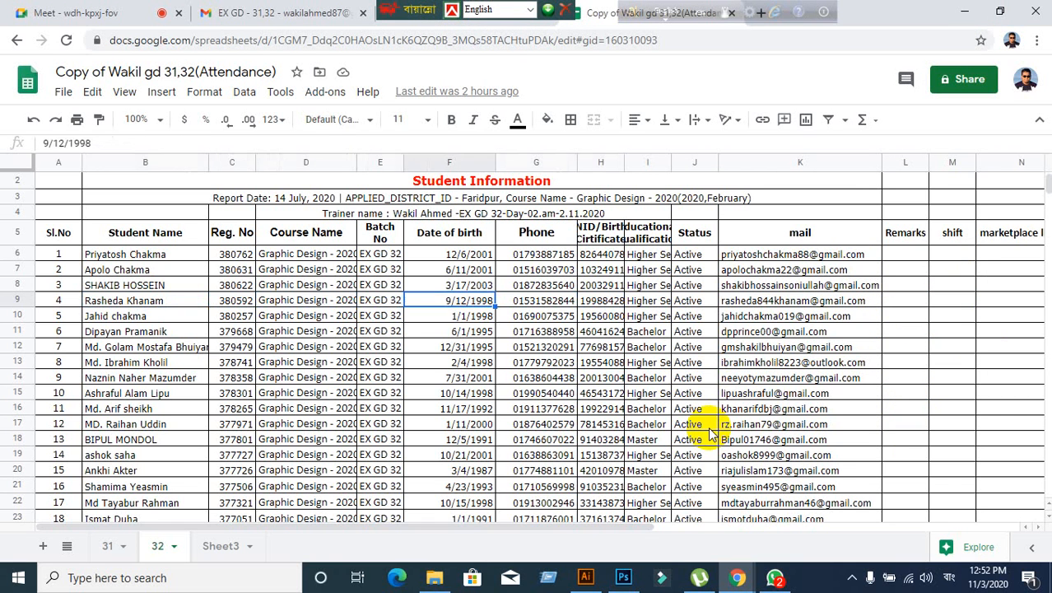
{"action": "key", "text": "Right"}
{"action": "key", "text": "Right"}
{"action": "key", "text": "Right"}
{"action": "key", "text": "Right"}
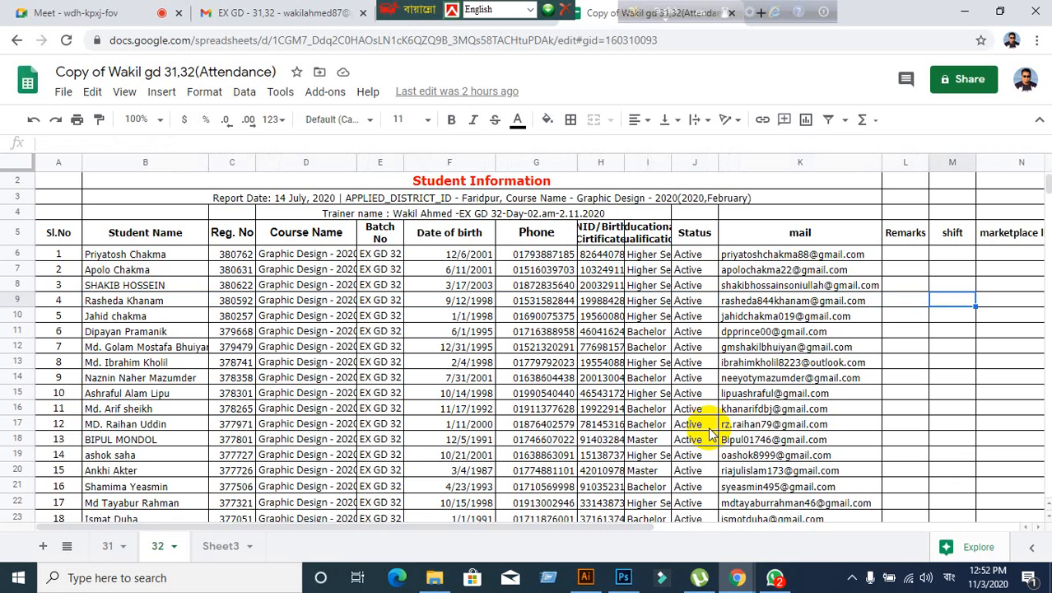
{"action": "key", "text": "Return"}
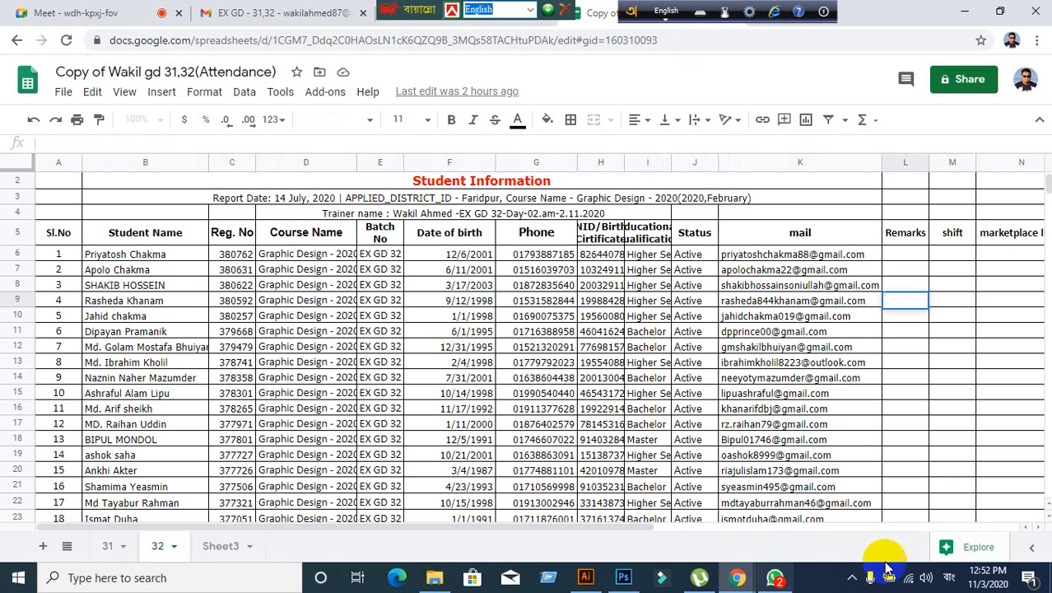
{"action": "left_click", "coordinate": [927, 577]}
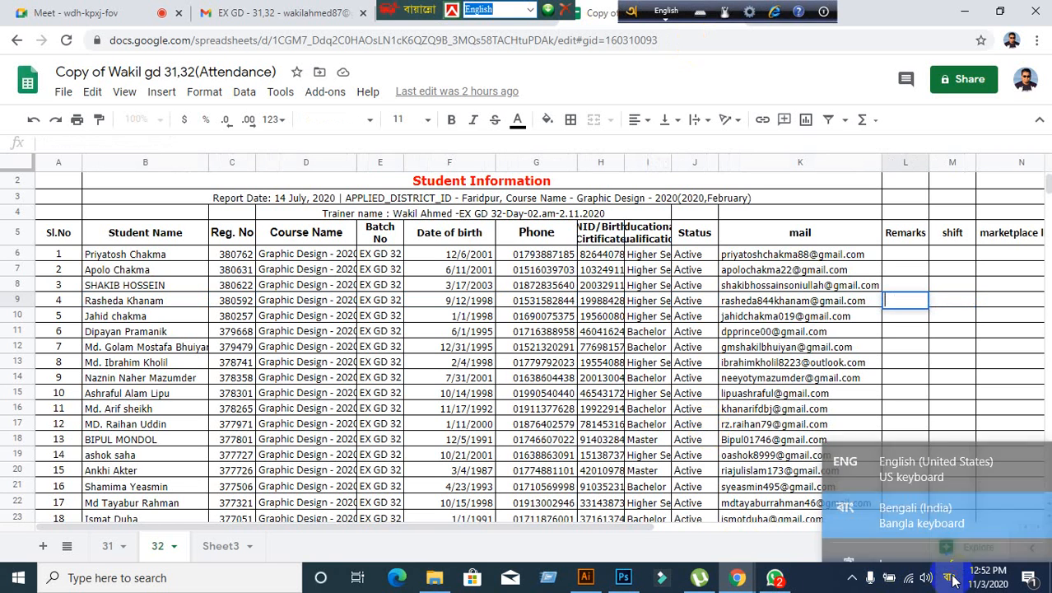
{"action": "left_click", "coordinate": [924, 453]}
{"action": "left_click", "coordinate": [898, 301]}
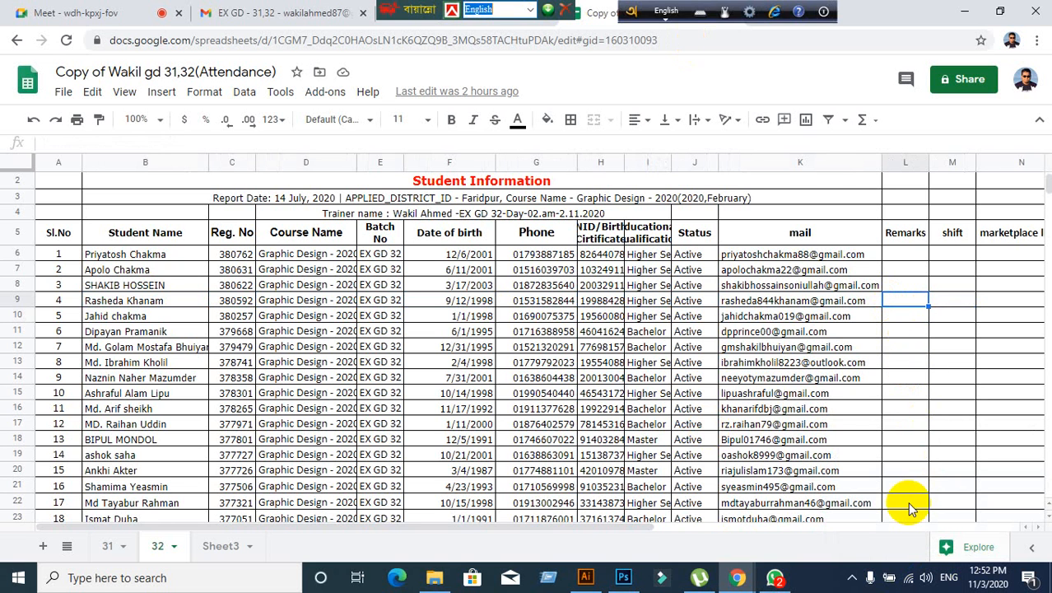
{"action": "type", "text": "p"}
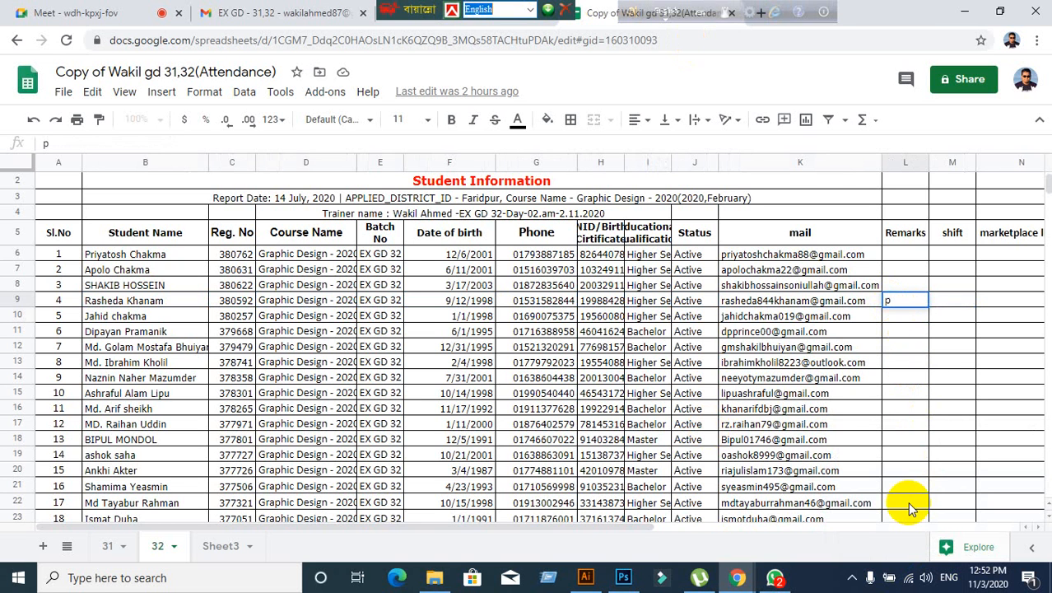
{"action": "left_click", "coordinate": [198, 362]}
{"action": "left_click", "coordinate": [194, 300]}
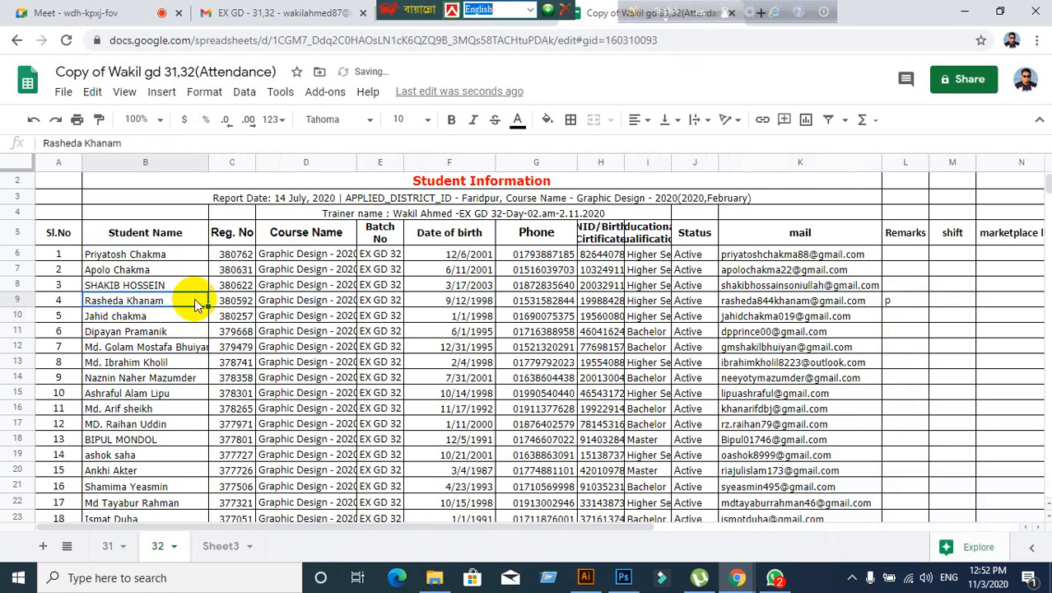
{"action": "key", "text": "Right"}
{"action": "key", "text": "Right"}
{"action": "key", "text": "Right"}
{"action": "key", "text": "Right"}
{"action": "key", "text": "Right"}
{"action": "key", "text": "Right"}
{"action": "key", "text": "Right"}
{"action": "key", "text": "Right"}
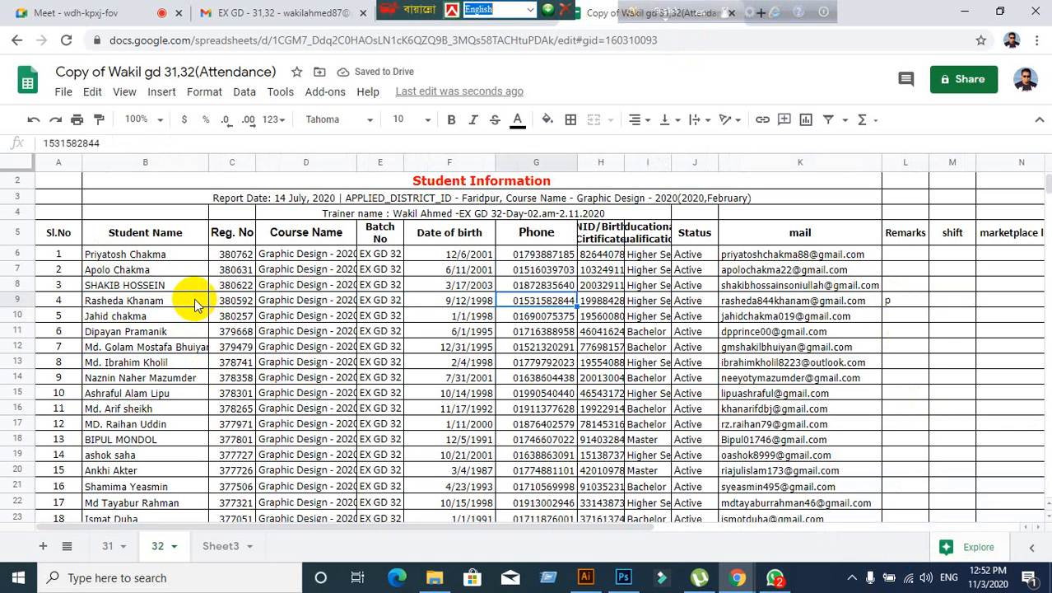
{"action": "key", "text": "Right"}
{"action": "key", "text": "Left"}
{"action": "key", "text": "Left"}
{"action": "key", "text": "Left"}
{"action": "key", "text": "Left"}
{"action": "key", "text": "Left"}
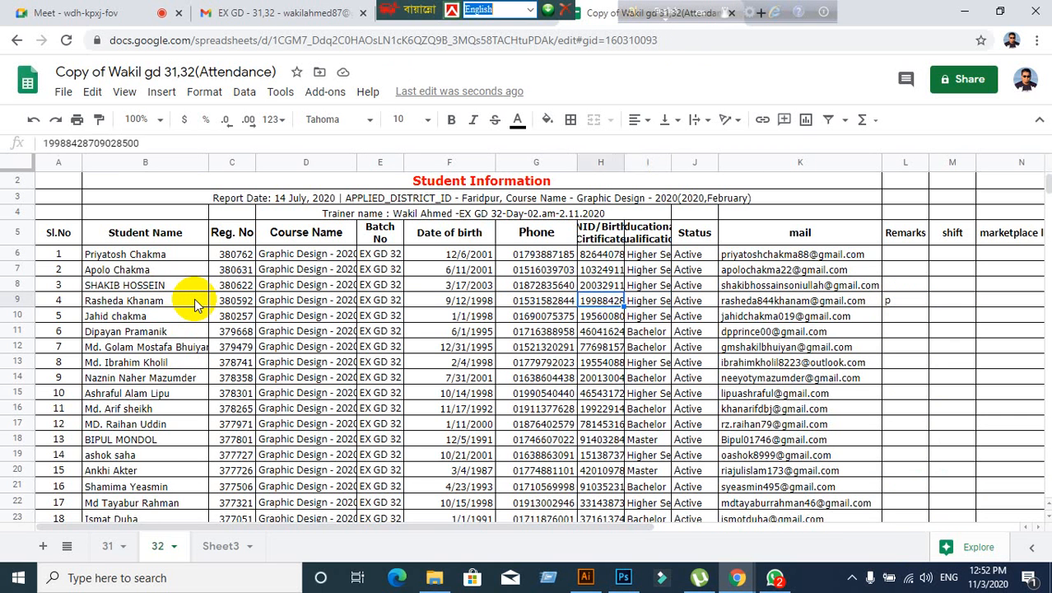
{"action": "scroll", "coordinate": [165, 465], "scroll_direction": "down", "scroll_amount": 3}
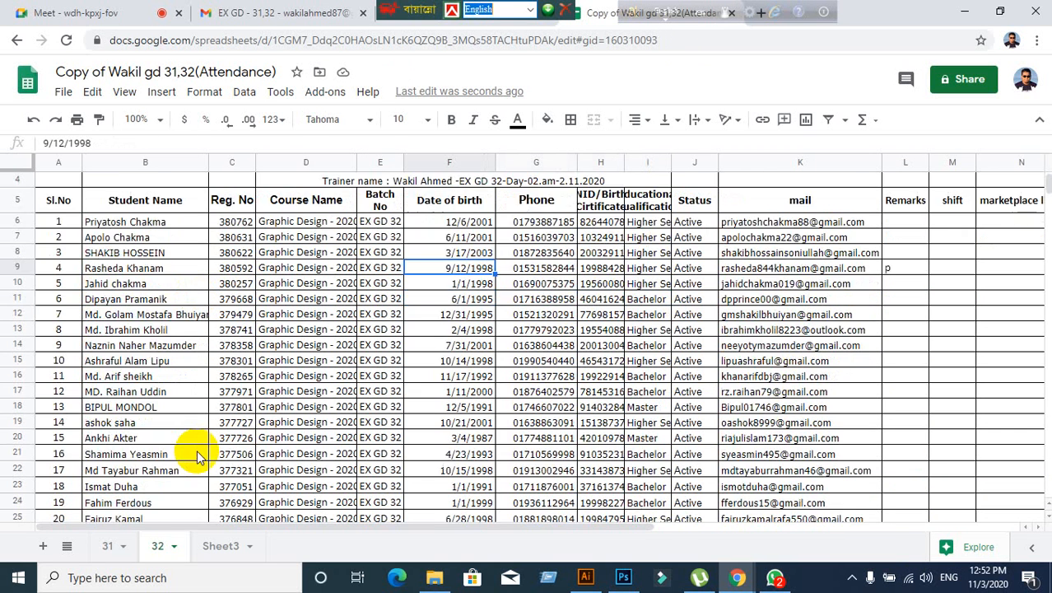
{"action": "left_click", "coordinate": [106, 548]}
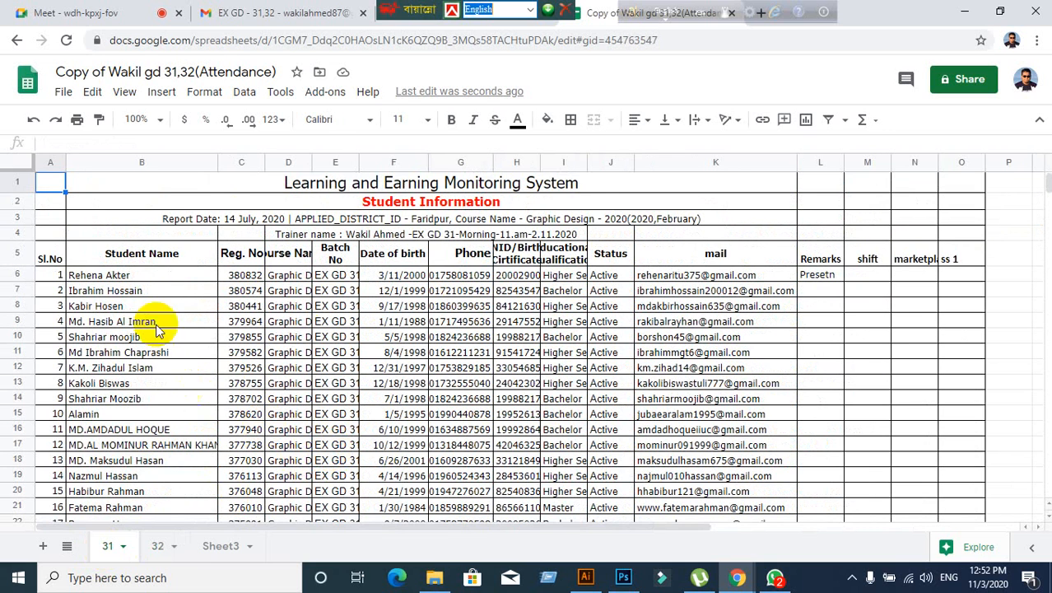
{"action": "left_click", "coordinate": [157, 546]}
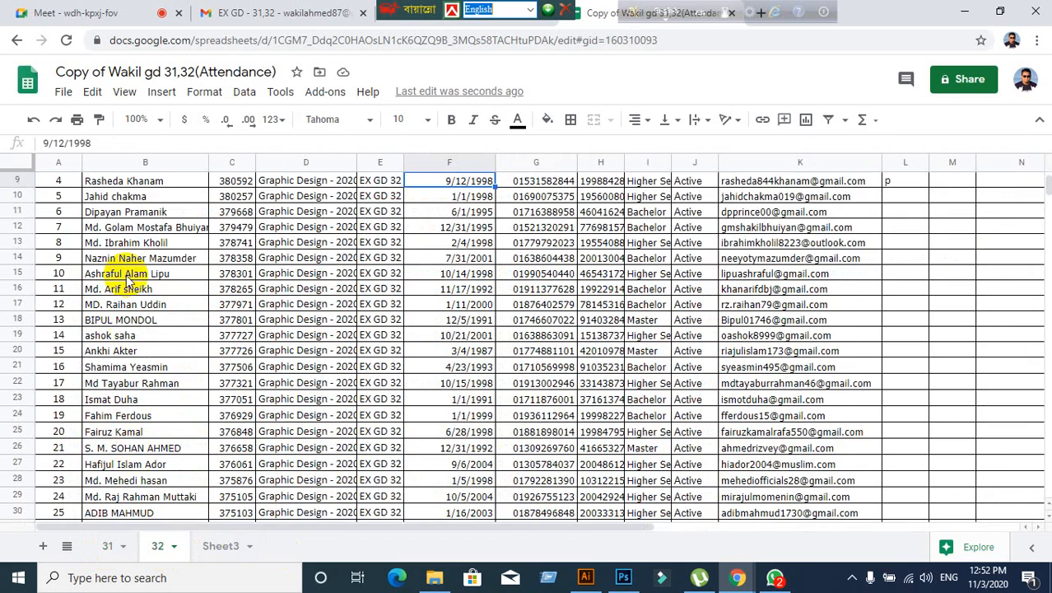
{"action": "scroll", "coordinate": [119, 277], "scroll_direction": "up", "scroll_amount": 2}
{"action": "left_click", "coordinate": [144, 271]}
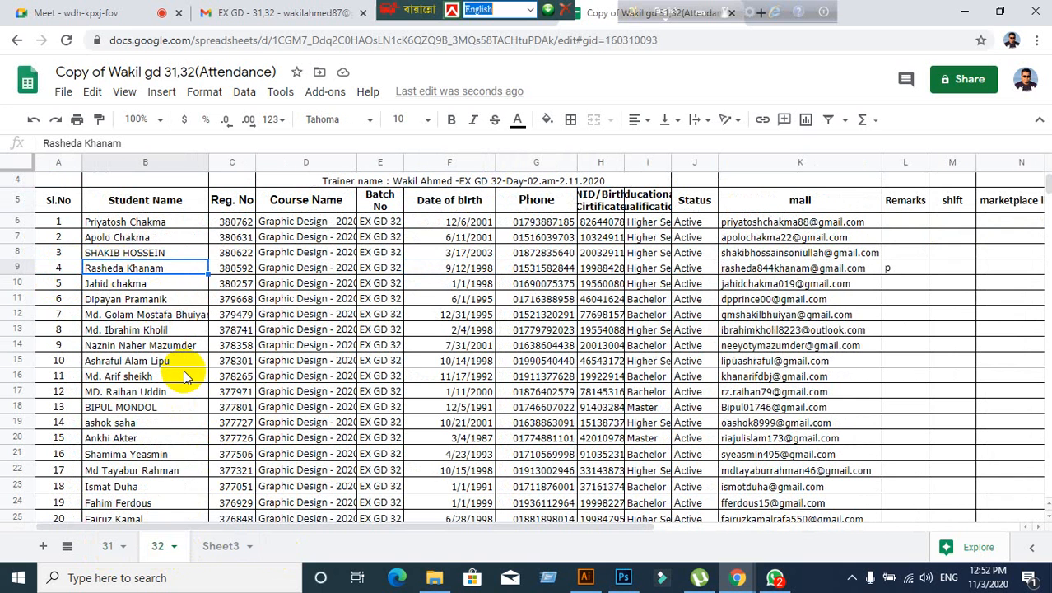
{"action": "left_click", "coordinate": [106, 547]}
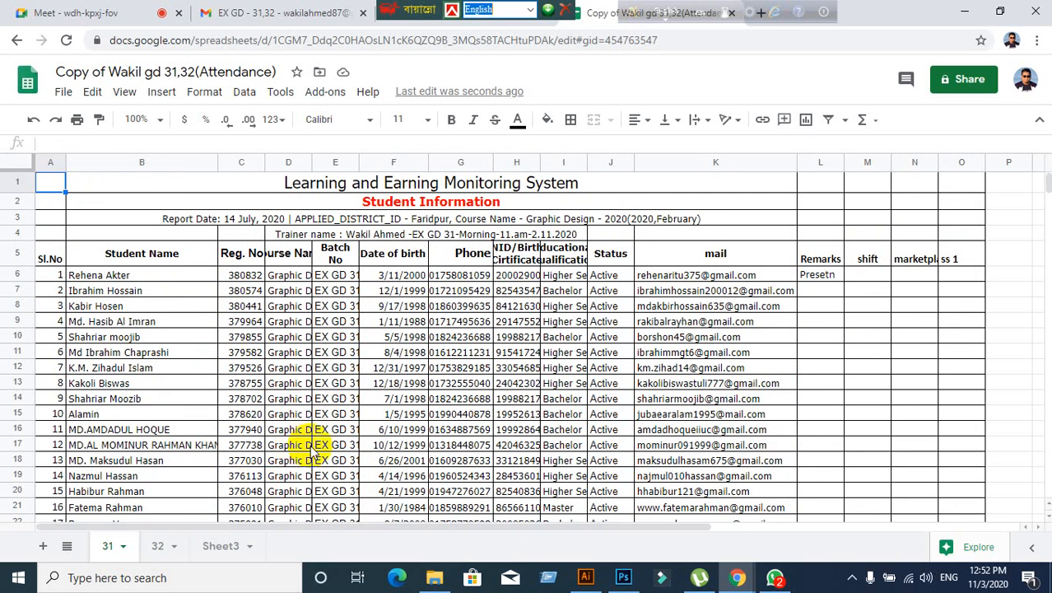
{"action": "left_click", "coordinate": [288, 399]}
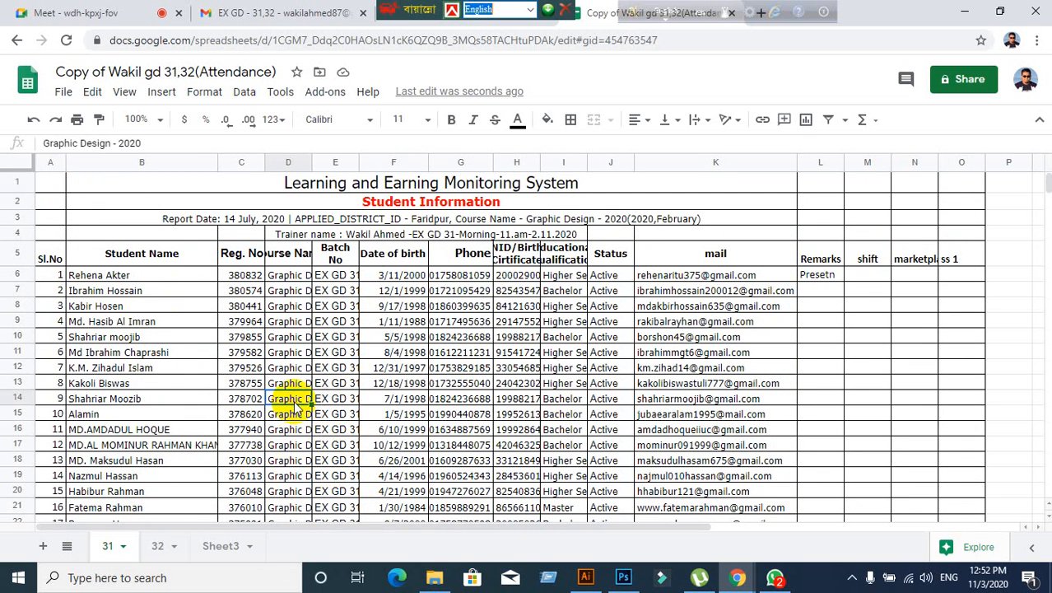
{"action": "left_click", "coordinate": [132, 275]}
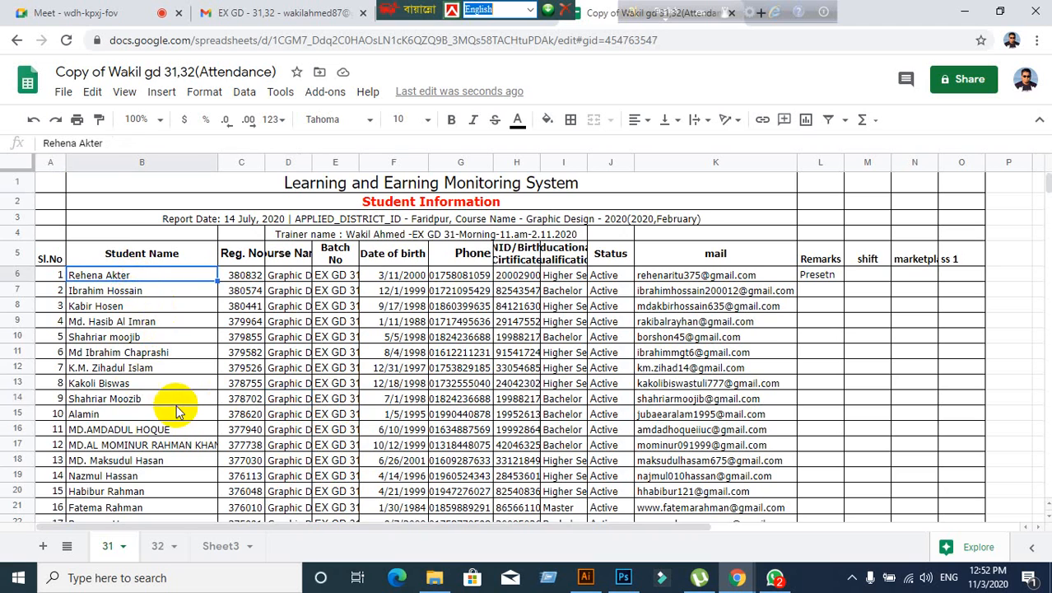
{"action": "scroll", "coordinate": [177, 414], "scroll_direction": "down", "scroll_amount": 6}
{"action": "scroll", "coordinate": [155, 428], "scroll_direction": "up", "scroll_amount": 5}
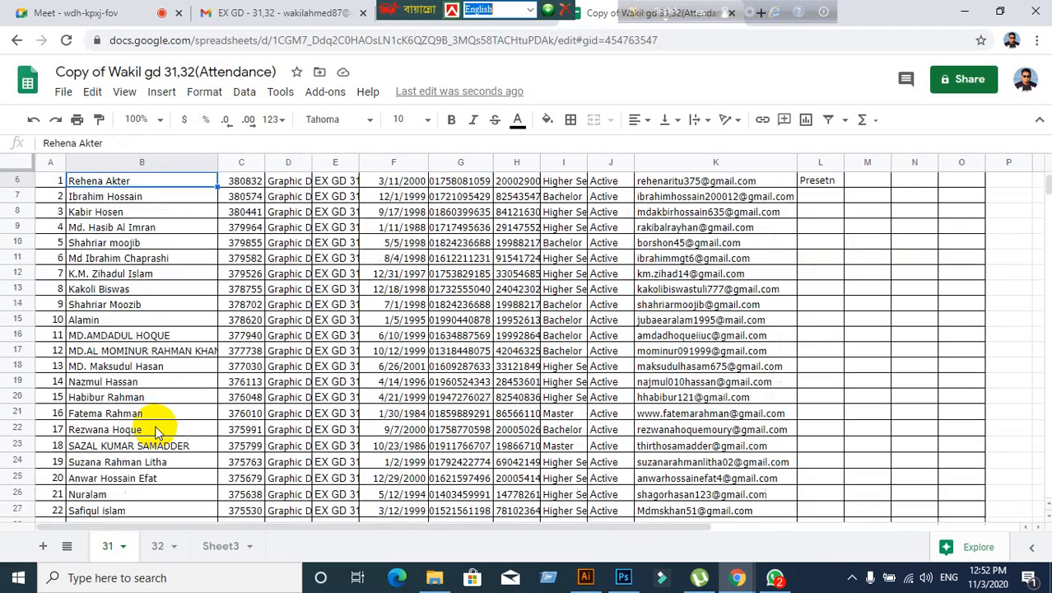
{"action": "scroll", "coordinate": [157, 431], "scroll_direction": "up", "scroll_amount": 2}
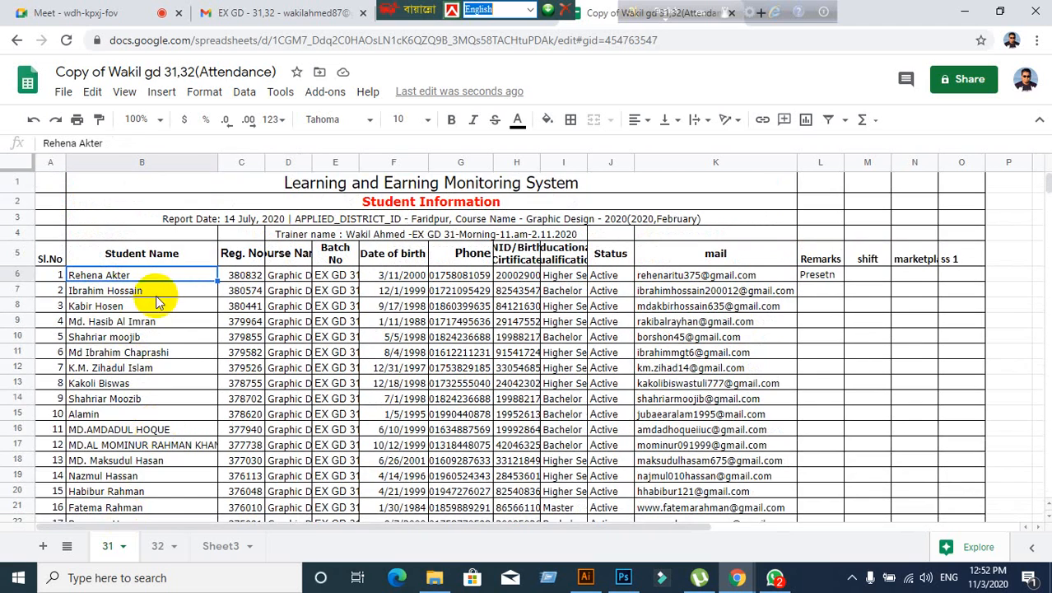
{"action": "left_click_drag", "start_coordinate": [393, 8], "coordinate": [999, 10]}
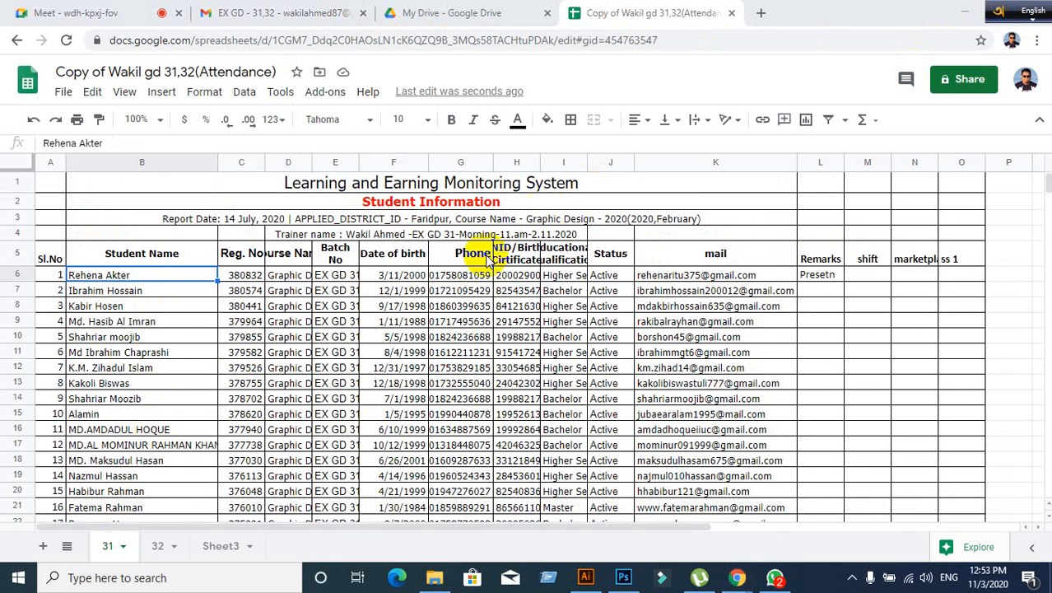
{"action": "left_click", "coordinate": [169, 307]}
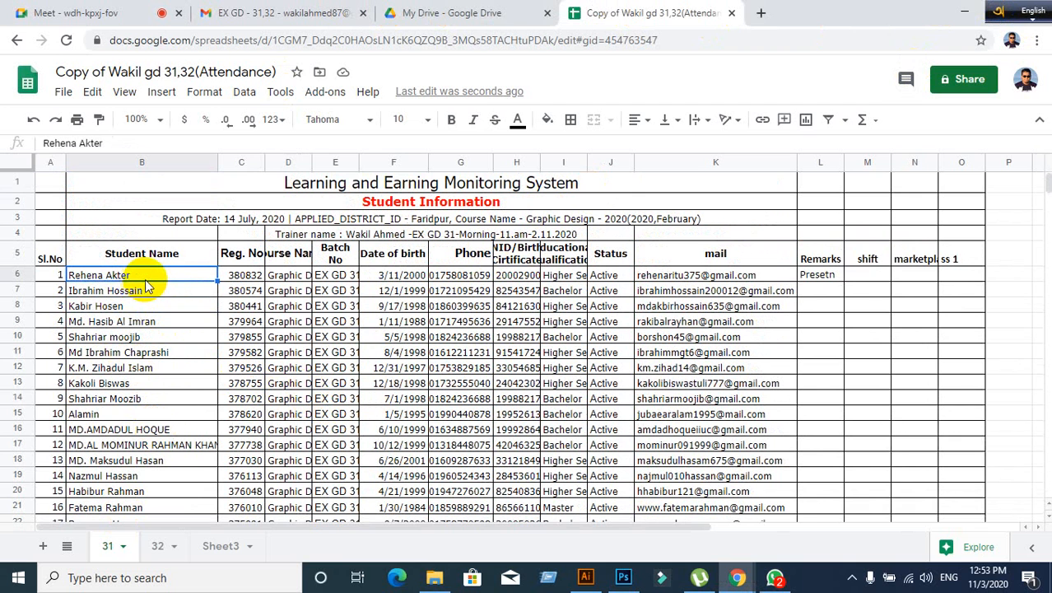
{"action": "left_click", "coordinate": [810, 278]}
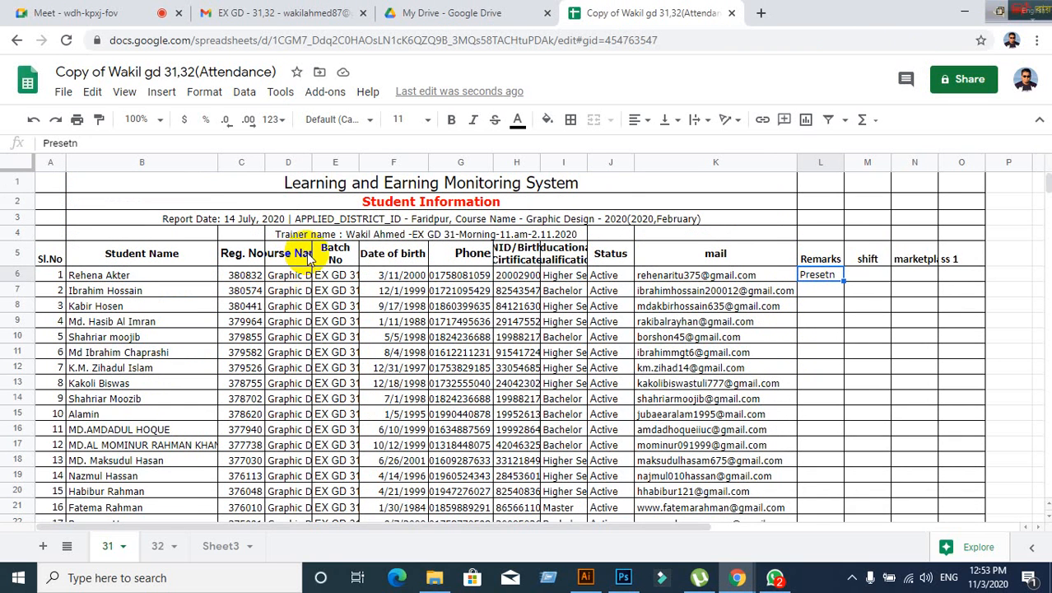
{"action": "left_click", "coordinate": [132, 294]}
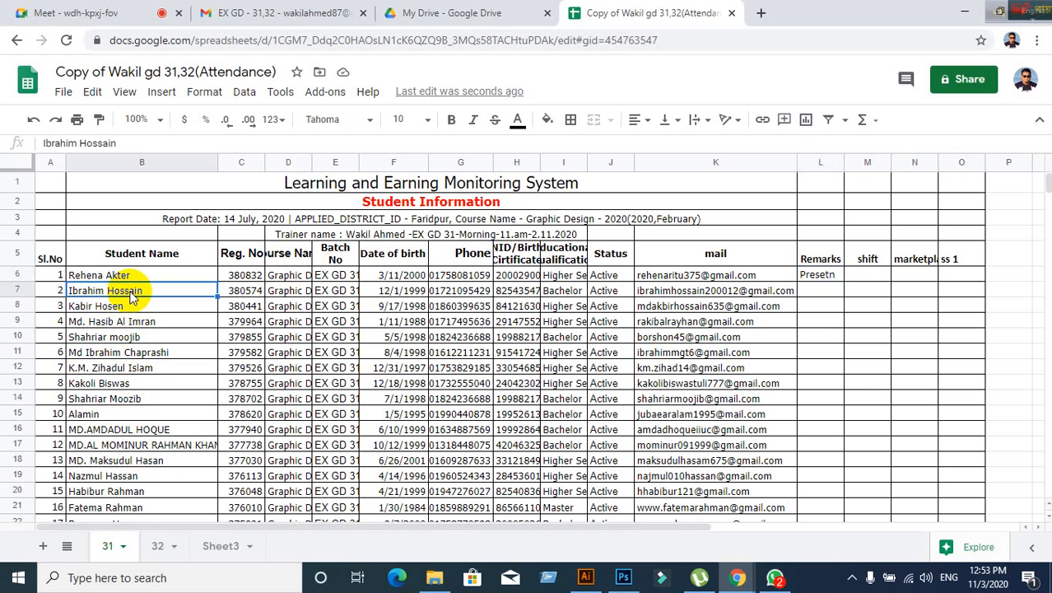
{"action": "left_click", "coordinate": [828, 288]}
{"action": "type", "text": "Presetn"}
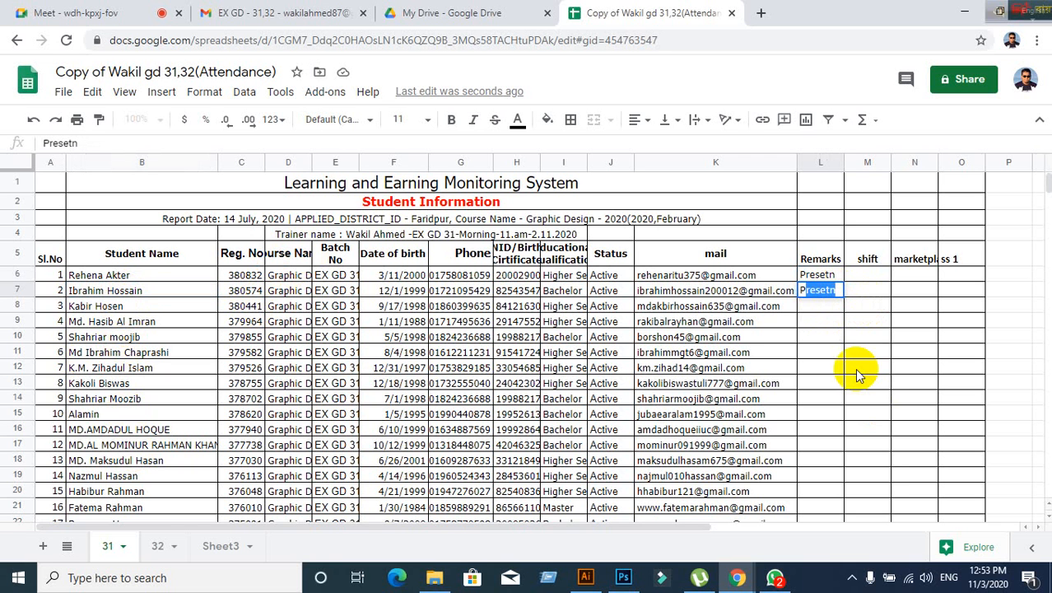
{"action": "left_click", "coordinate": [176, 305]}
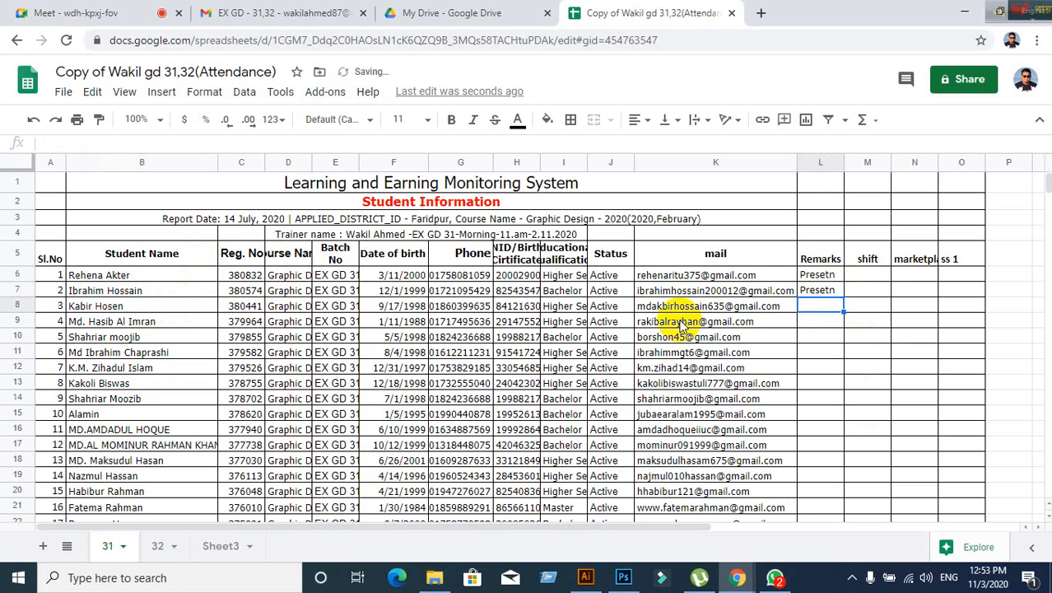
{"action": "left_click", "coordinate": [149, 322]}
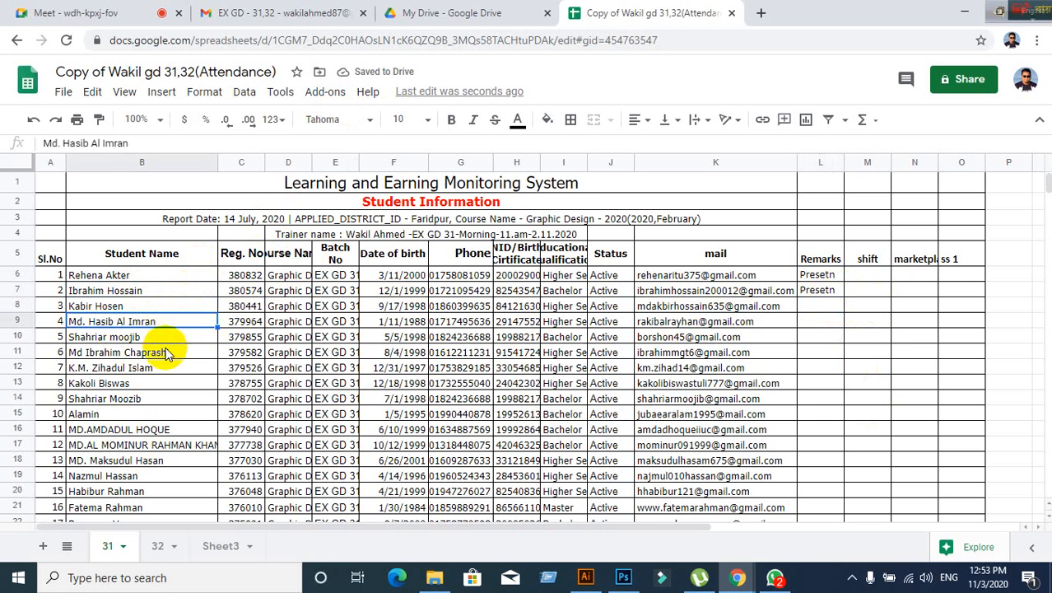
{"action": "left_click", "coordinate": [105, 295]}
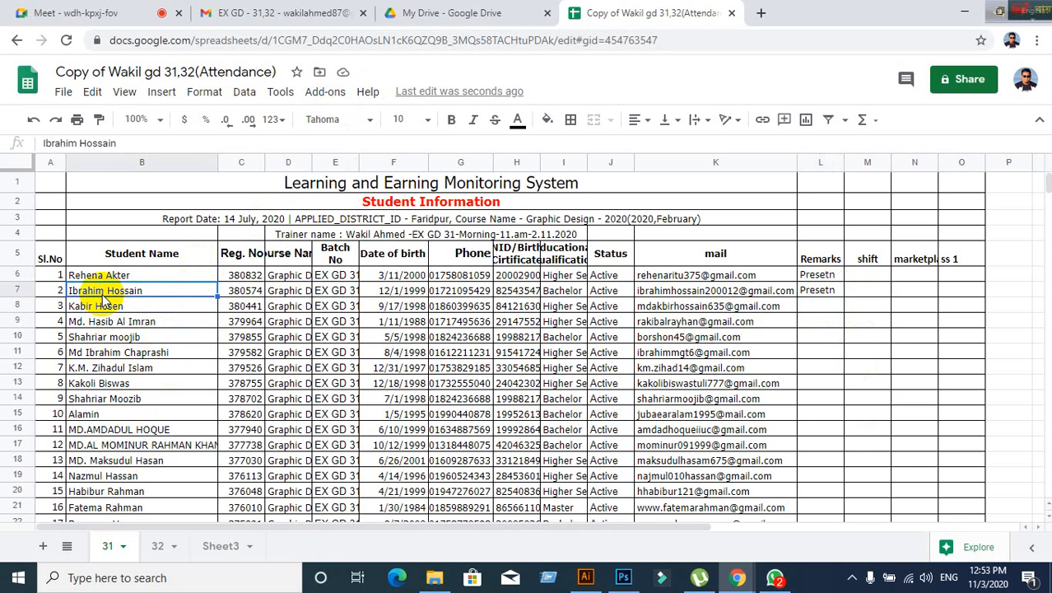
{"action": "left_click", "coordinate": [141, 364]}
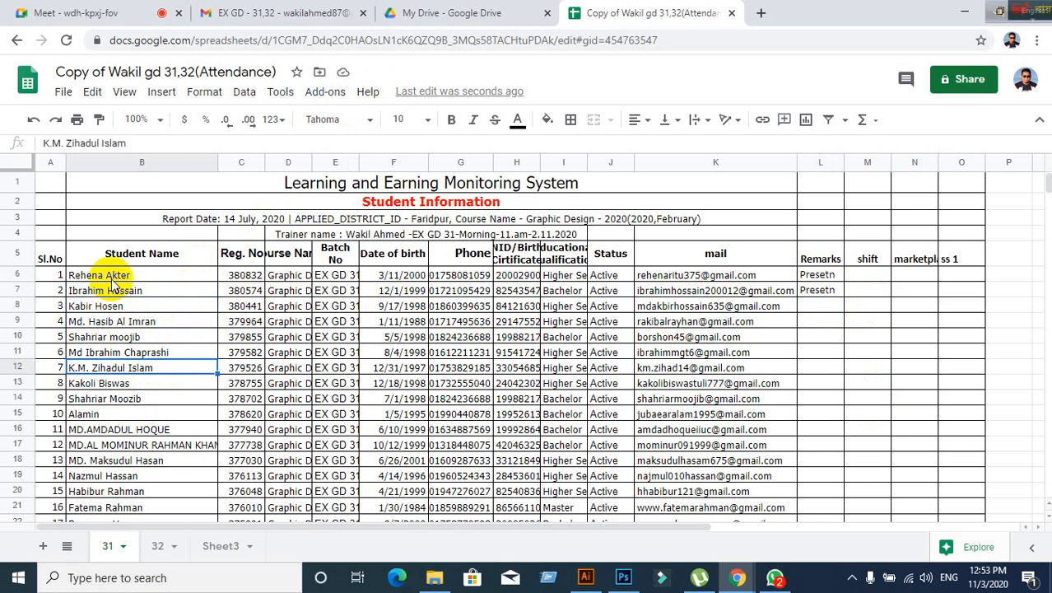
{"action": "left_click", "coordinate": [104, 277]}
{"action": "left_click", "coordinate": [107, 293]}
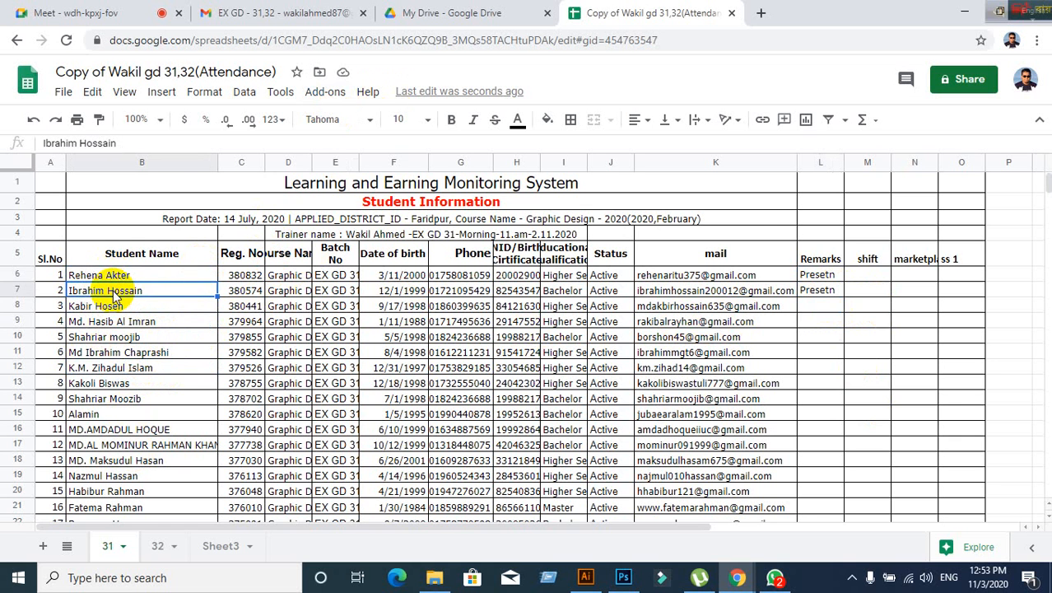
{"action": "scroll", "coordinate": [127, 346], "scroll_direction": "down", "scroll_amount": 2}
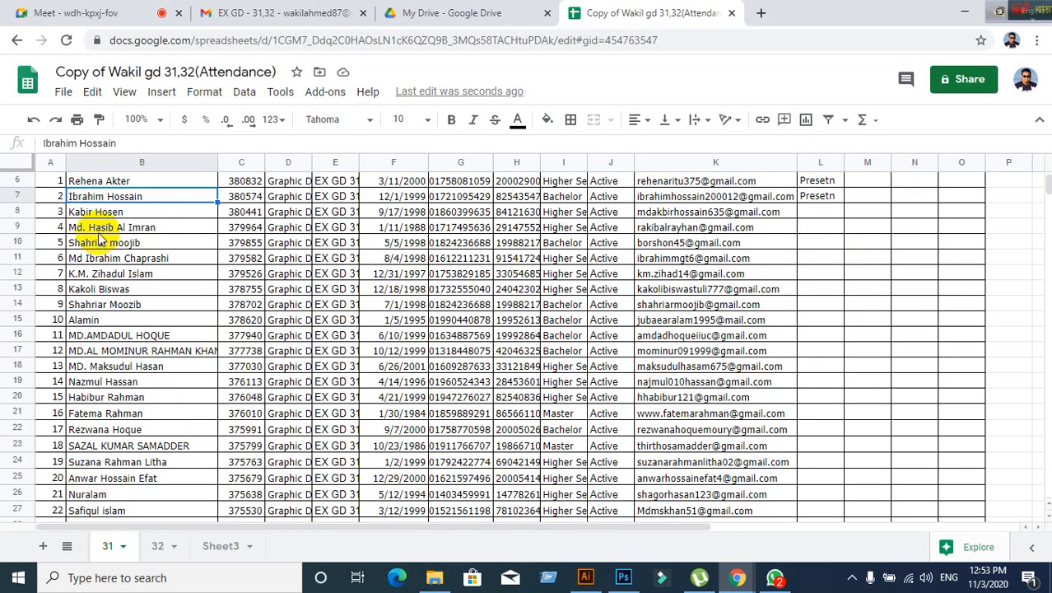
- Enter 'Present' in Remarks cells L9 and L10
{"action": "left_click", "coordinate": [104, 215]}
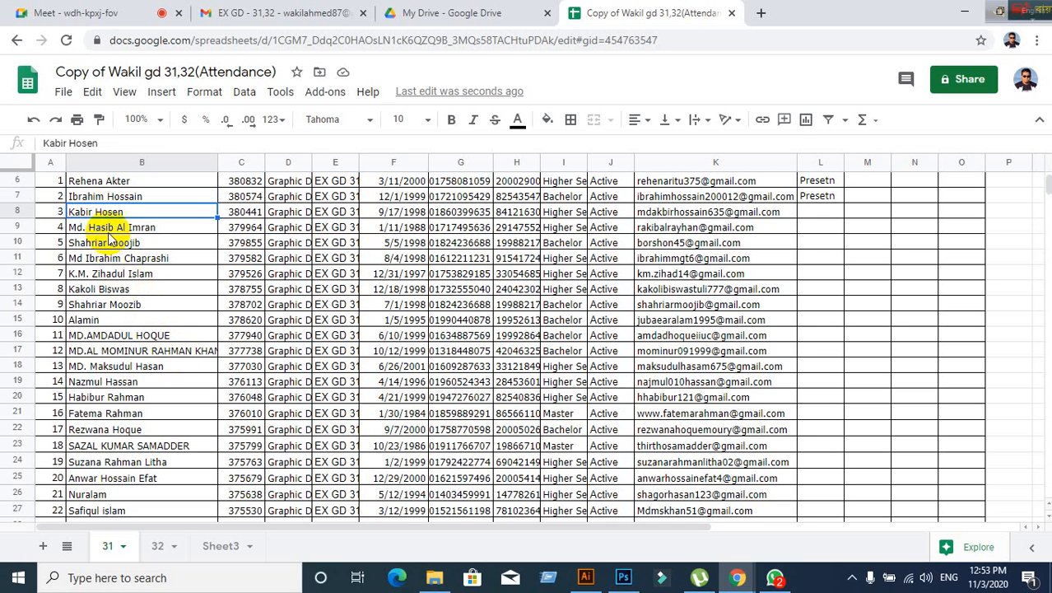
{"action": "left_click", "coordinate": [109, 231]}
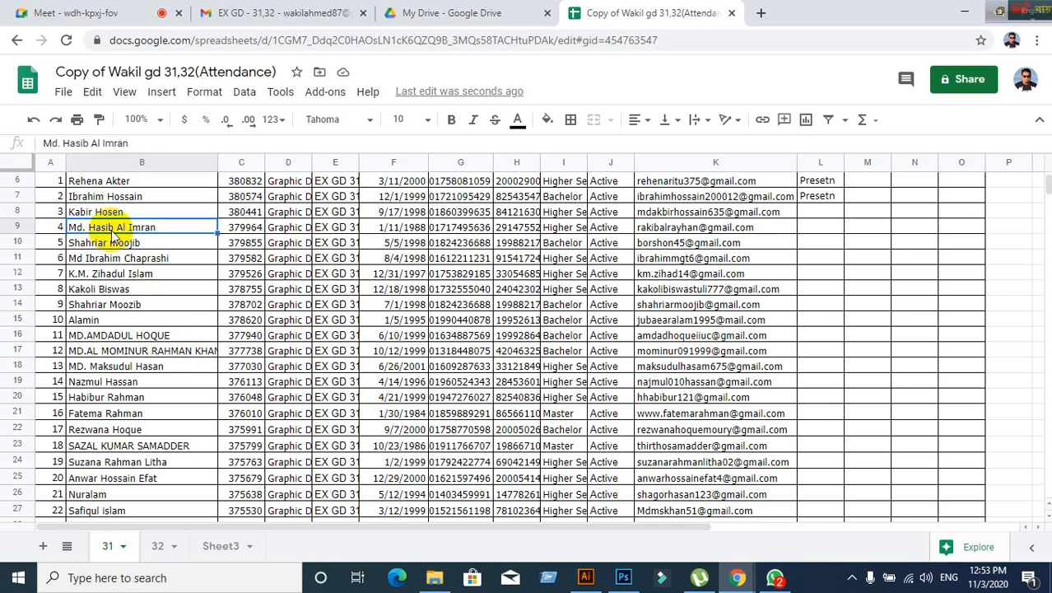
{"action": "left_click", "coordinate": [815, 226]}
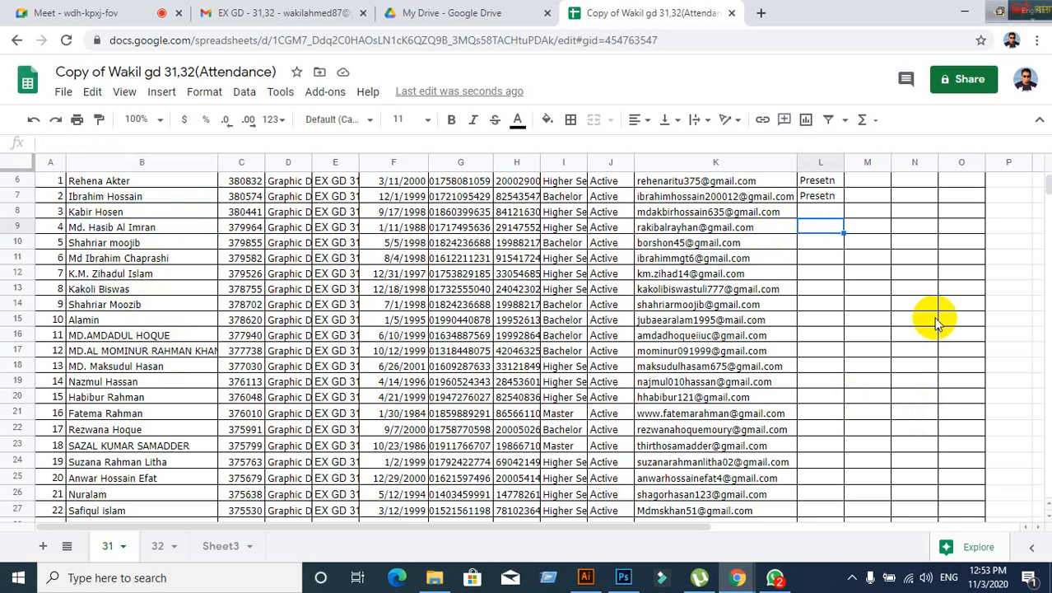
{"action": "type", "text": "Pred"}
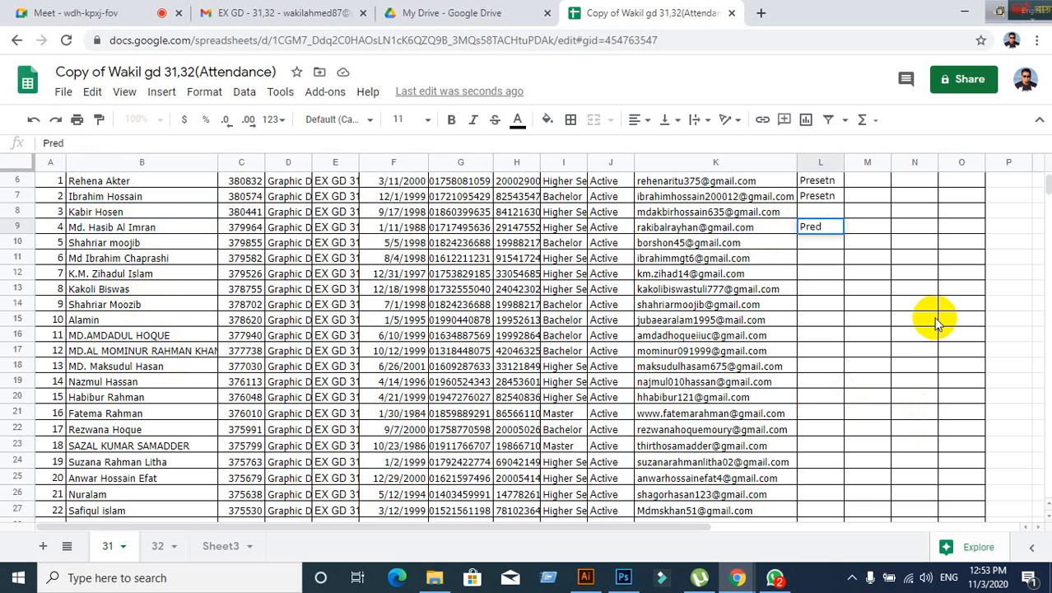
{"action": "key", "text": "BackSpace"}
{"action": "type", "text": "sent"}
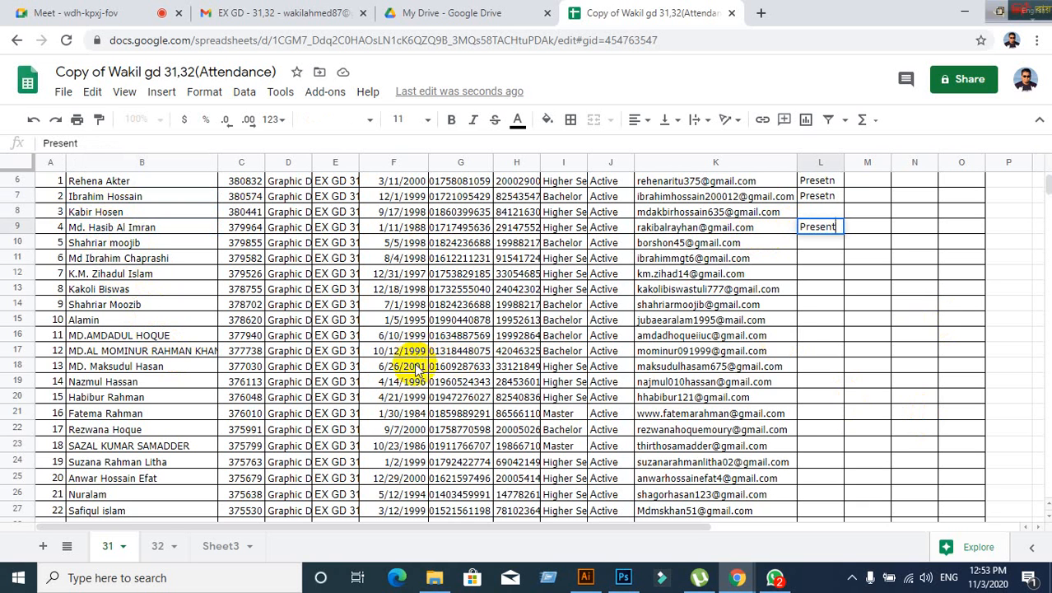
{"action": "left_click", "coordinate": [336, 398]}
{"action": "left_click", "coordinate": [122, 243]}
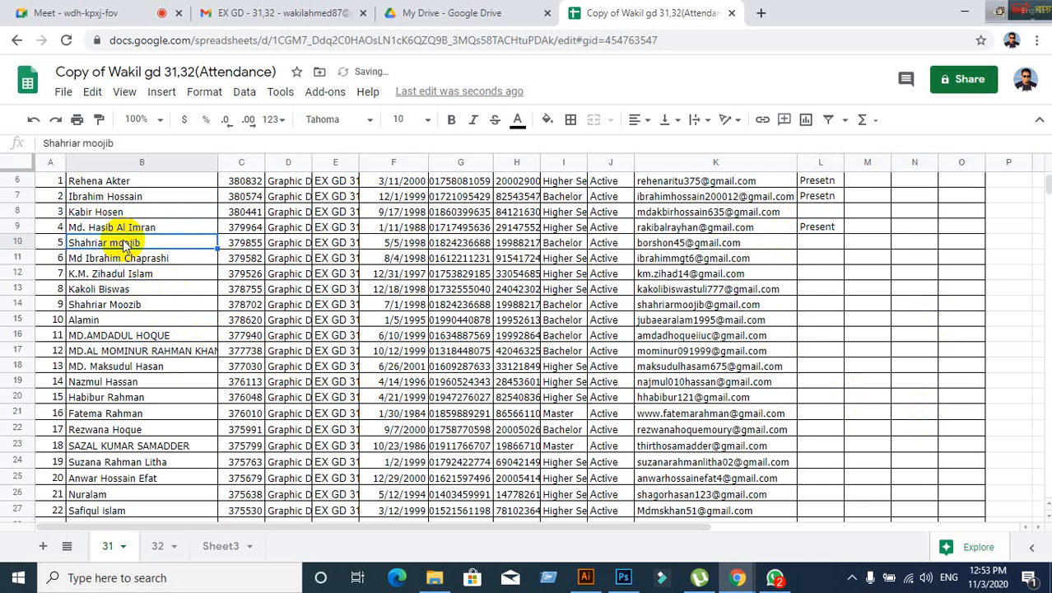
{"action": "left_click", "coordinate": [816, 244]}
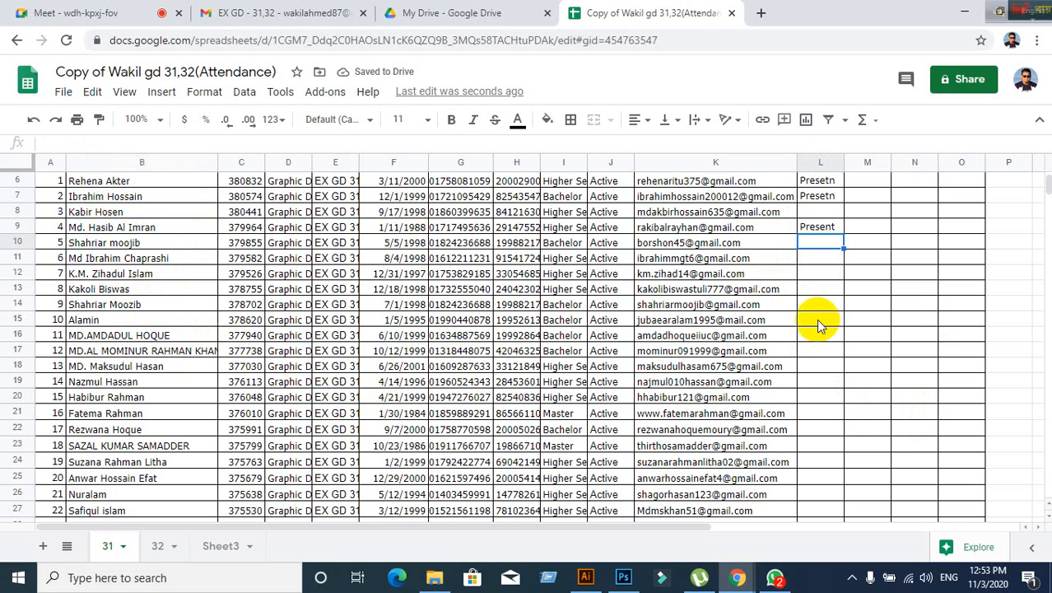
{"action": "type", "text": "Present"}
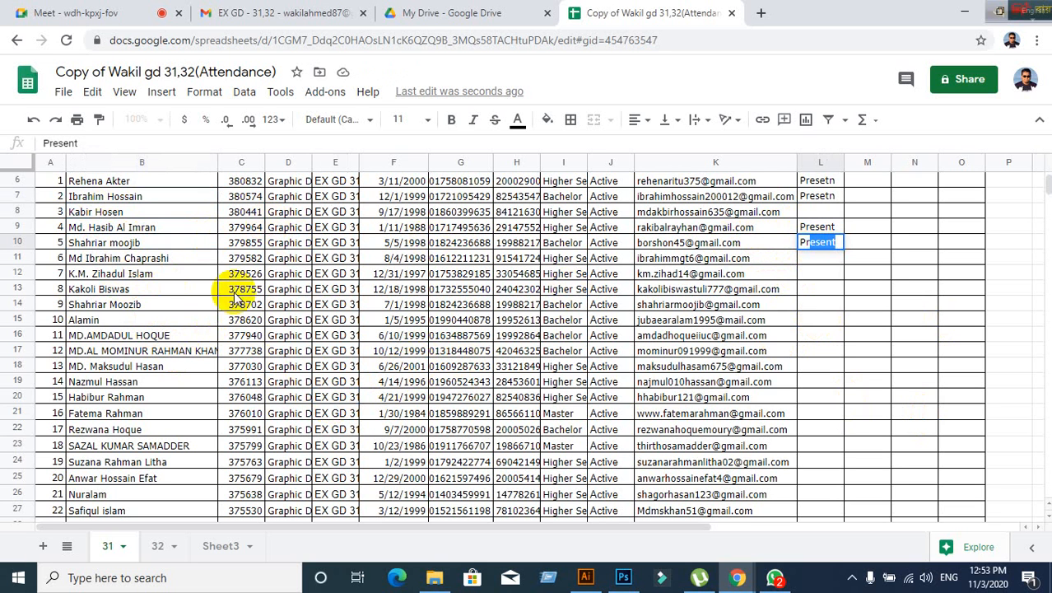
{"action": "left_click", "coordinate": [158, 242]}
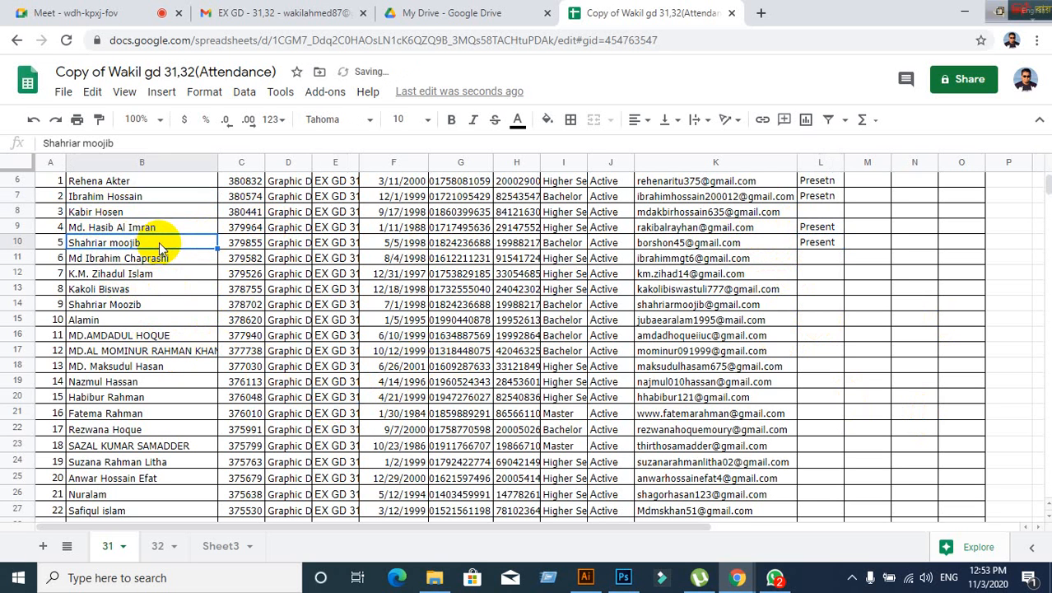
- Enter 'Present' in Remarks cells L11 and L14
{"action": "left_click", "coordinate": [164, 262]}
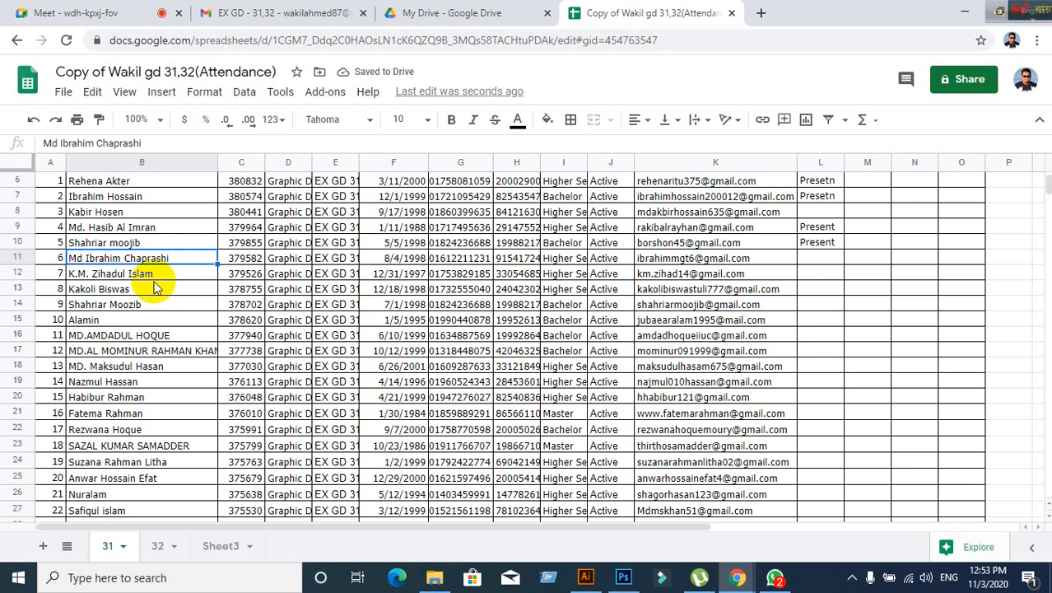
{"action": "left_click", "coordinate": [154, 277]}
{"action": "left_click", "coordinate": [151, 260]}
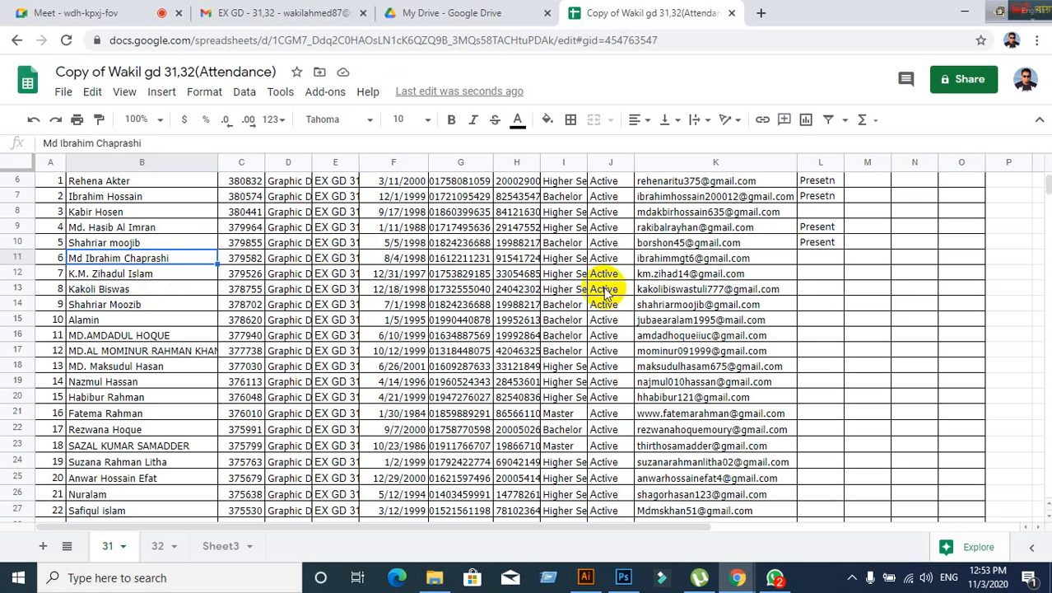
{"action": "left_click", "coordinate": [826, 260]}
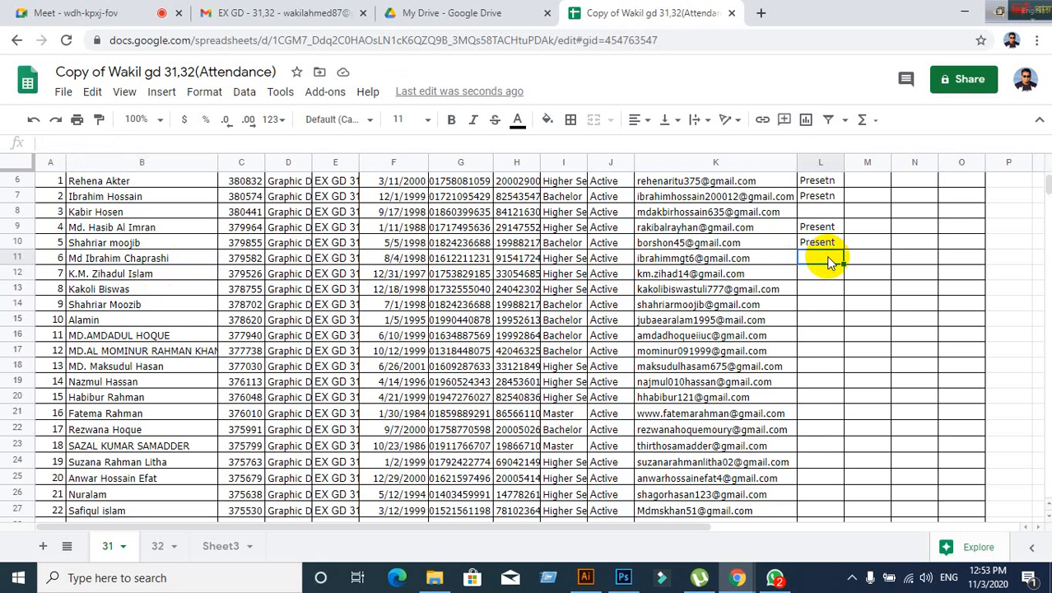
{"action": "type", "text": "Present"}
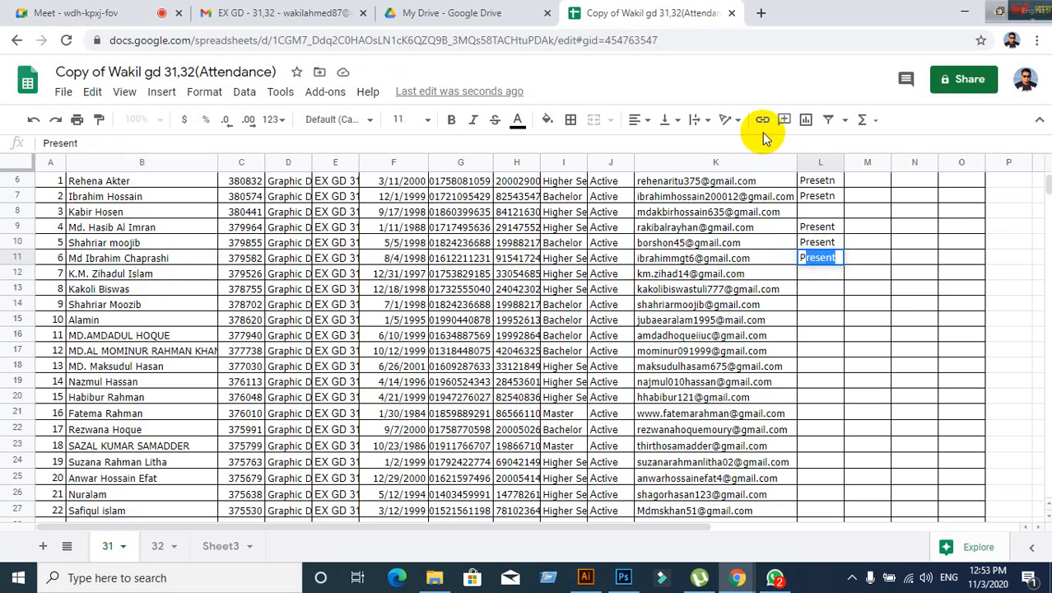
{"action": "left_click", "coordinate": [141, 278]}
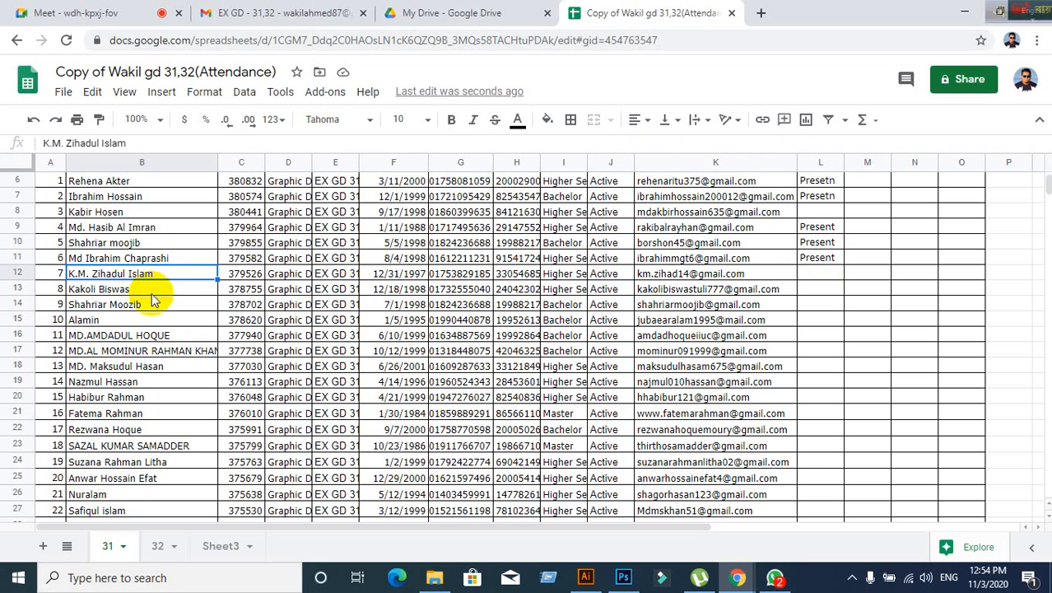
{"action": "left_click", "coordinate": [151, 294]}
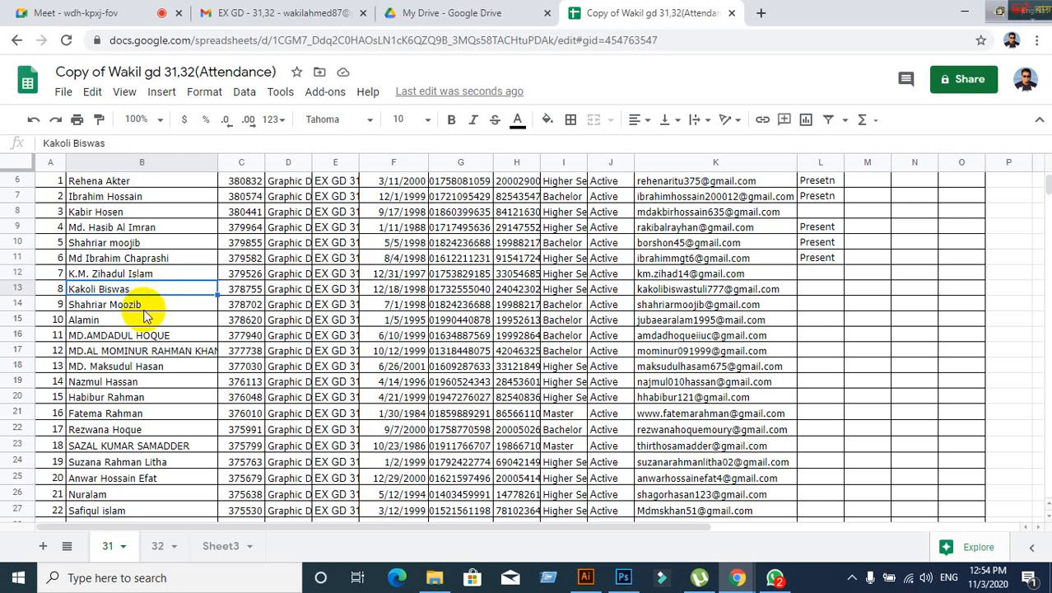
{"action": "left_click", "coordinate": [144, 306]}
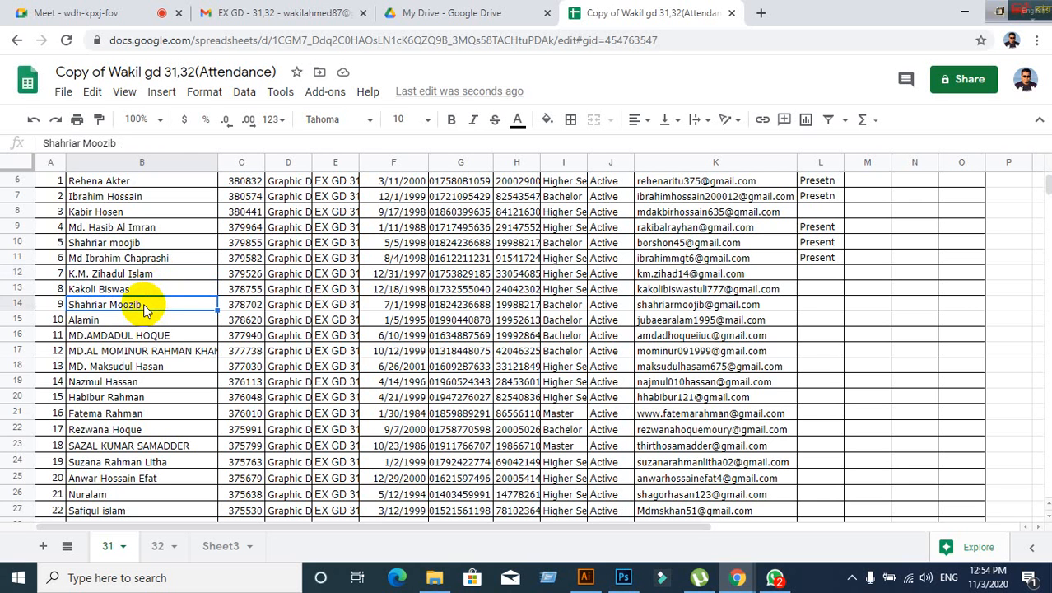
{"action": "key", "text": "Right"}
{"action": "key", "text": "Right"}
{"action": "key", "text": "Right"}
{"action": "key", "text": "Right"}
{"action": "key", "text": "Right"}
{"action": "key", "text": "Right"}
{"action": "key", "text": "Right"}
{"action": "key", "text": "Right"}
{"action": "key", "text": "Right"}
{"action": "key", "text": "Right"}
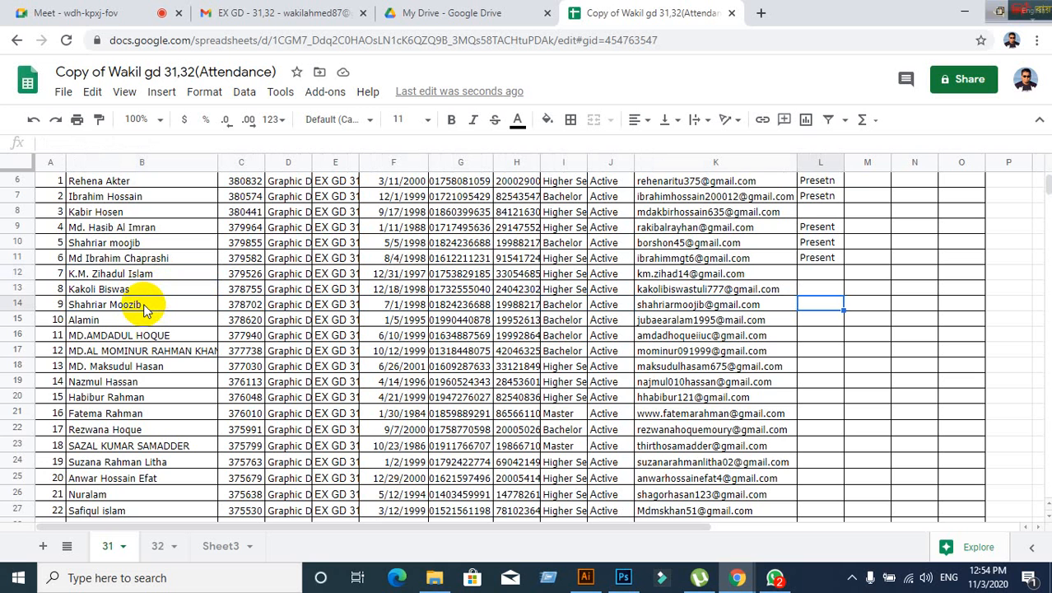
{"action": "type", "text": "Pr"}
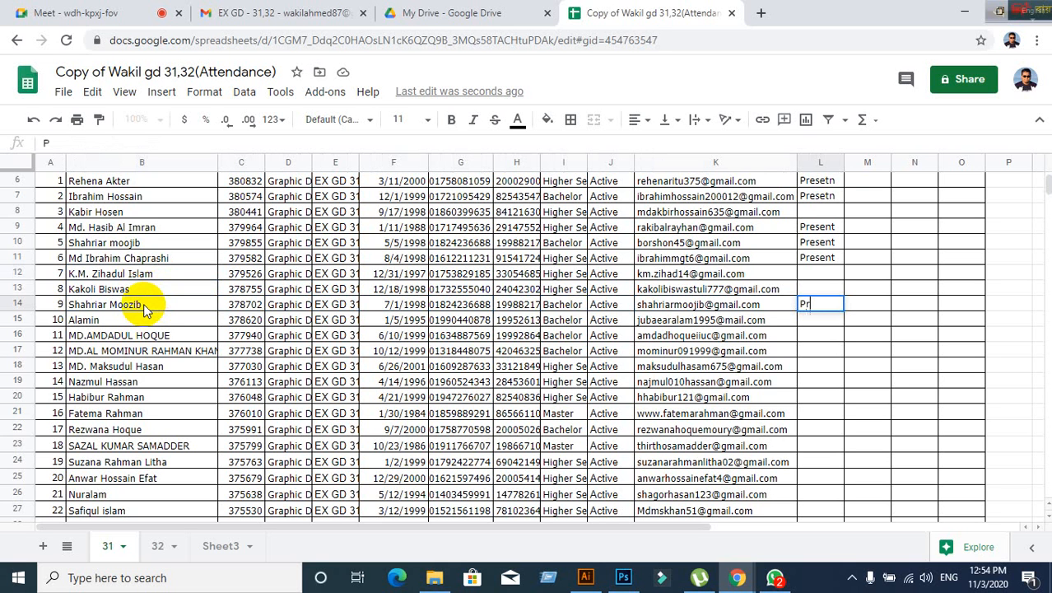
{"action": "type", "text": "esent"}
{"action": "left_click", "coordinate": [89, 322]}
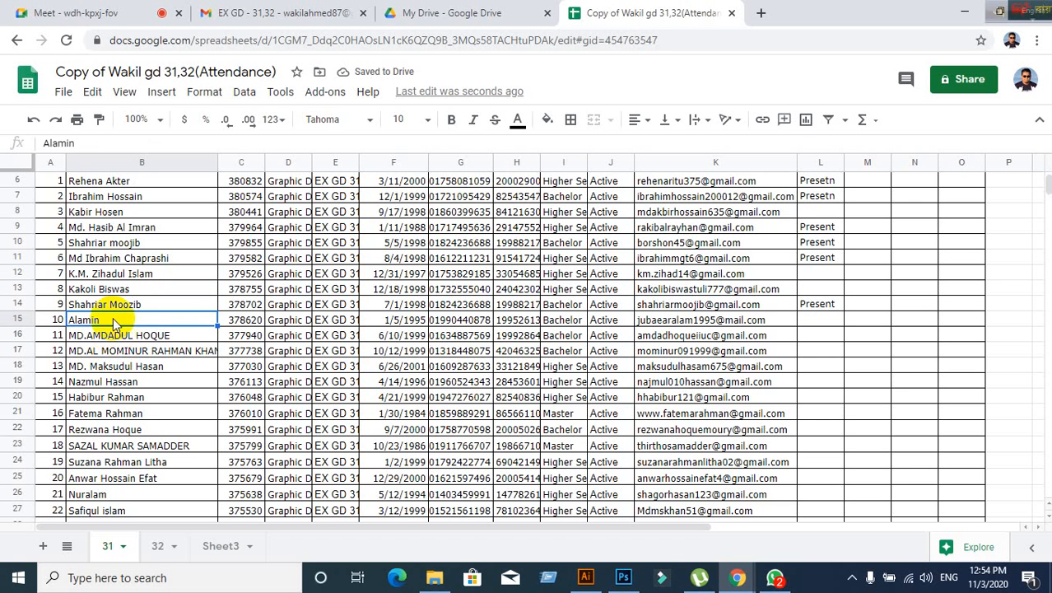
{"action": "left_click", "coordinate": [116, 307]}
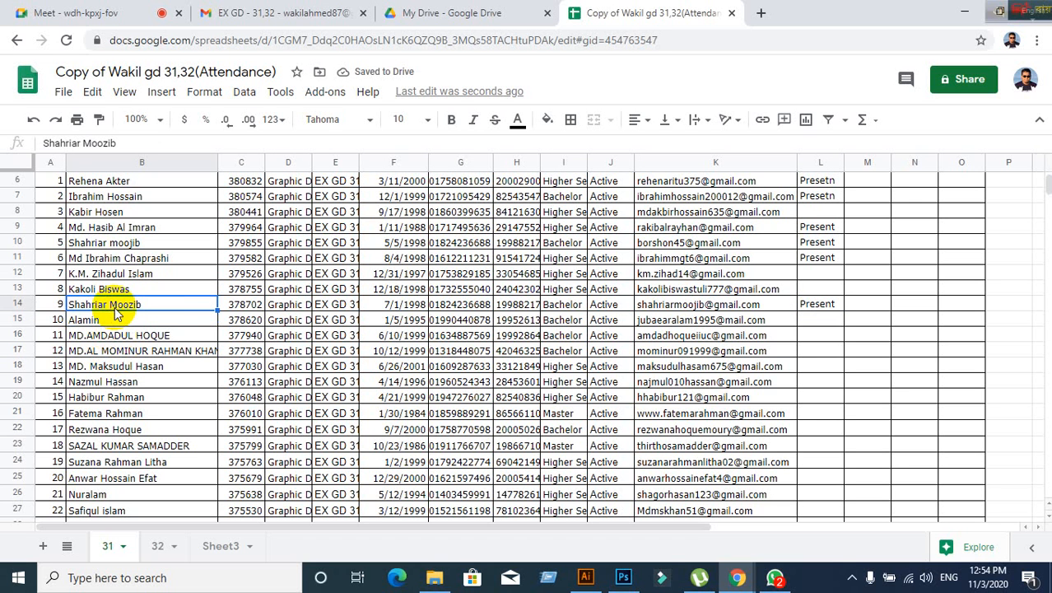
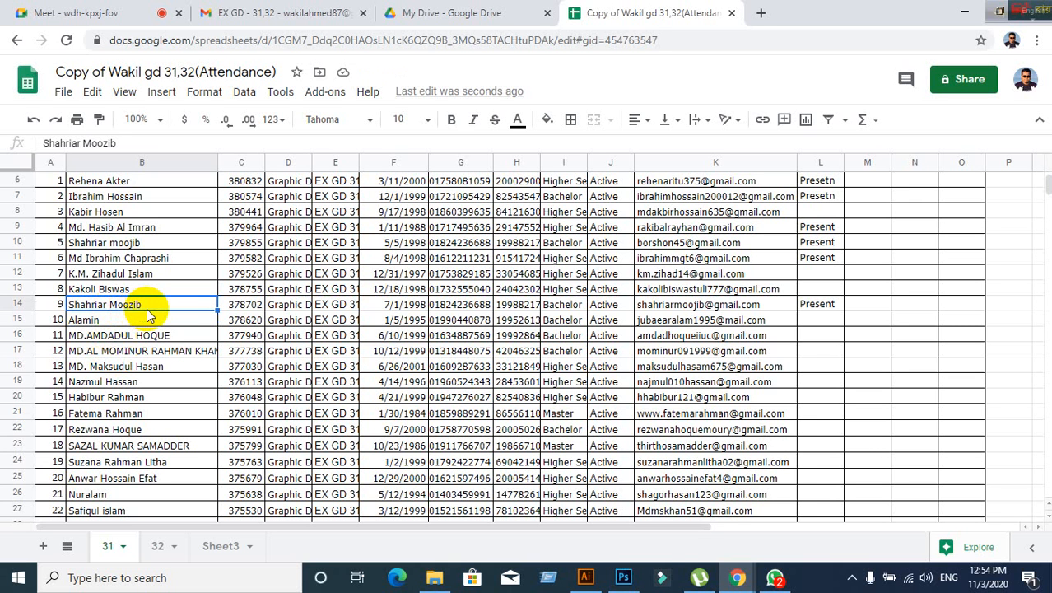
- Replace student 10's name in cell B15 with the corrected name
{"action": "double_click", "coordinate": [147, 304]}
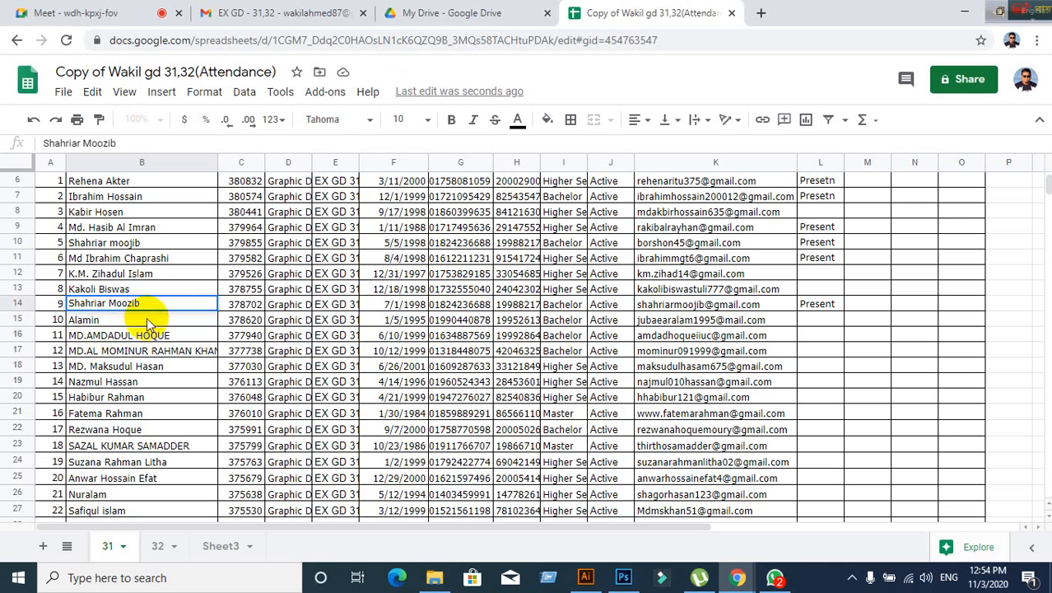
{"action": "left_click", "coordinate": [149, 320]}
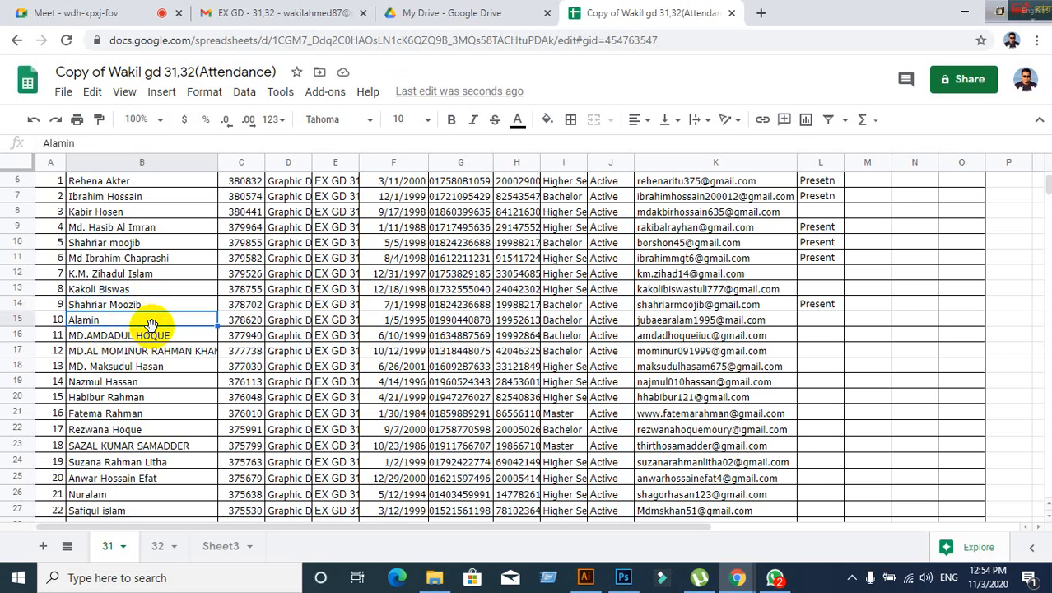
{"action": "double_click", "coordinate": [105, 319]}
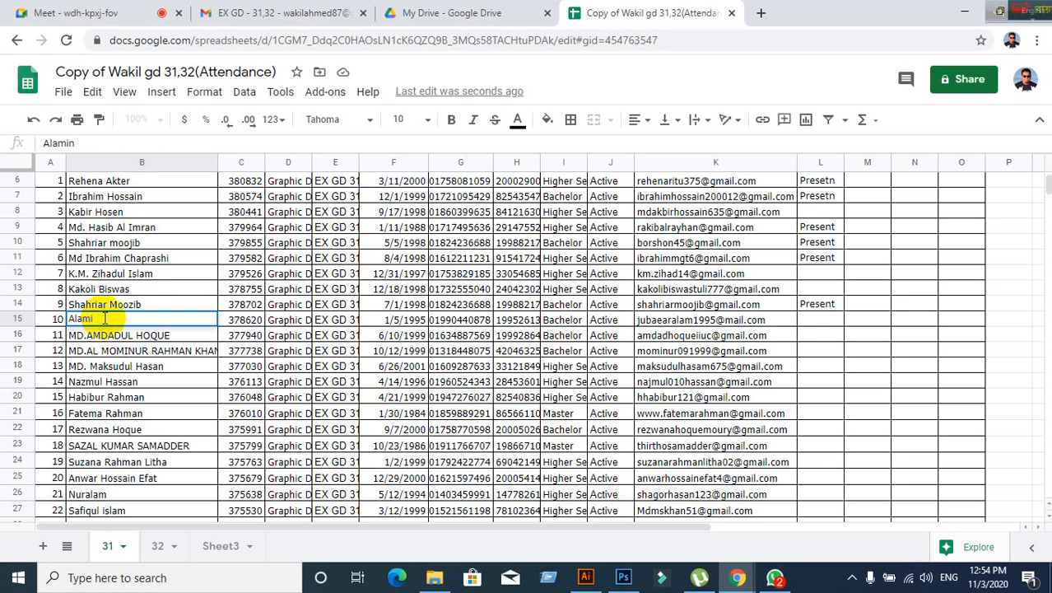
{"action": "key", "text": "BackSpace"}
{"action": "key", "text": "BackSpace"}
{"action": "key", "text": "BackSpace"}
{"action": "key", "text": "BackSpace"}
{"action": "key", "text": "BackSpace"}
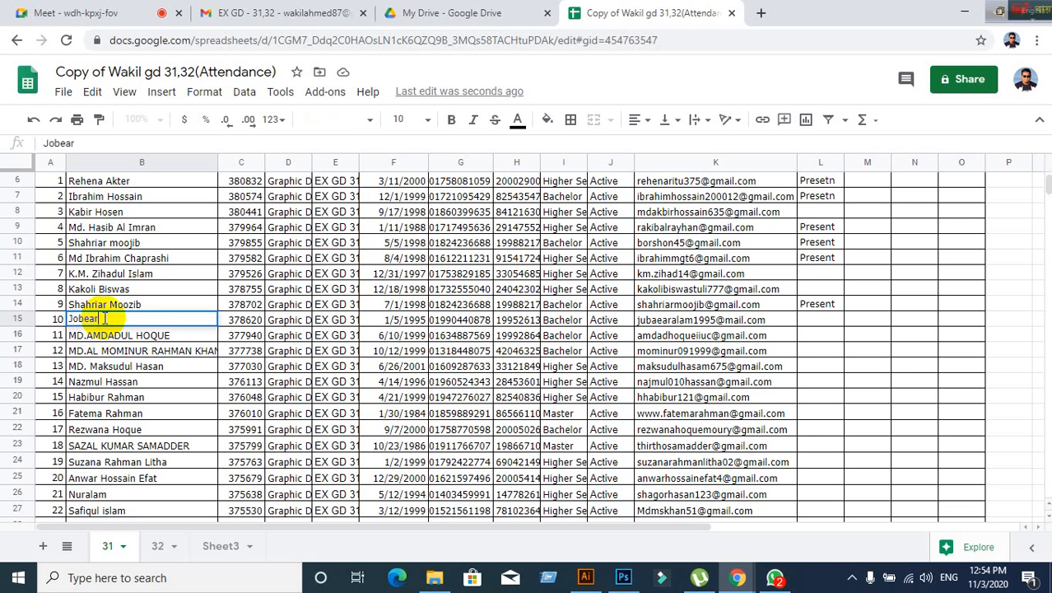
{"action": "left_click", "coordinate": [91, 366]}
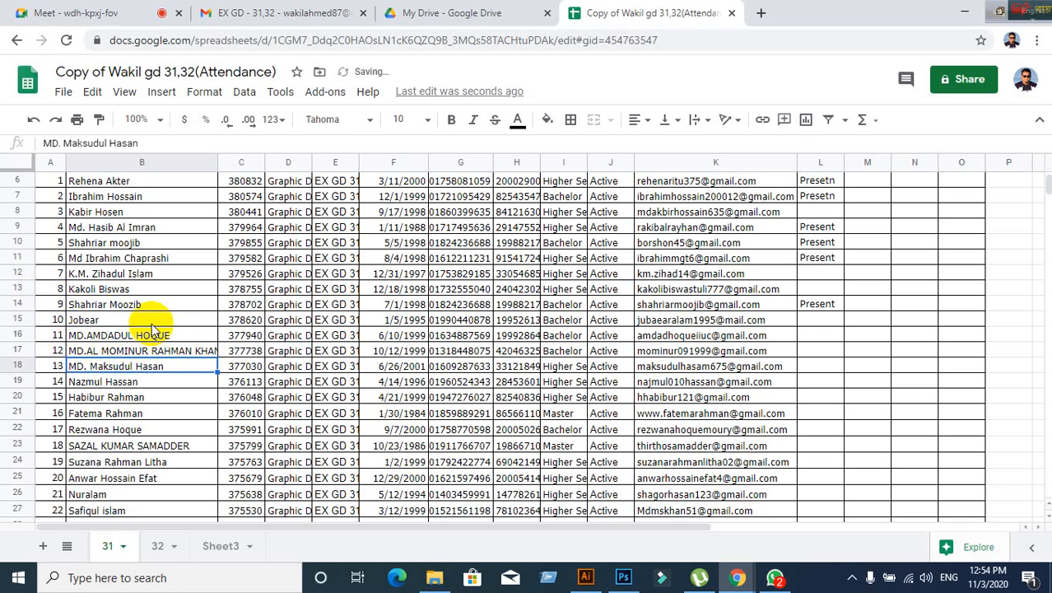
- Enter 'Present' in L15 for student 10, accepting the autocomplete
{"action": "left_click", "coordinate": [152, 322]}
{"action": "key", "text": "Right"}
{"action": "key", "text": "Right"}
{"action": "key", "text": "Right"}
{"action": "key", "text": "Right"}
{"action": "key", "text": "Right"}
{"action": "key", "text": "Right"}
{"action": "key", "text": "Right"}
{"action": "key", "text": "Right"}
{"action": "key", "text": "Right"}
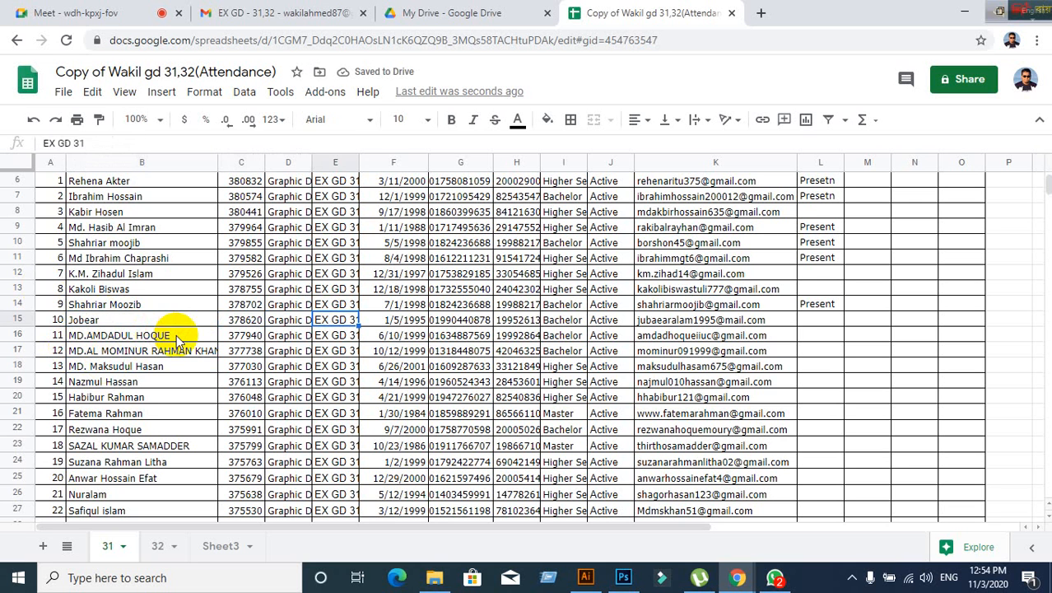
{"action": "key", "text": "Right"}
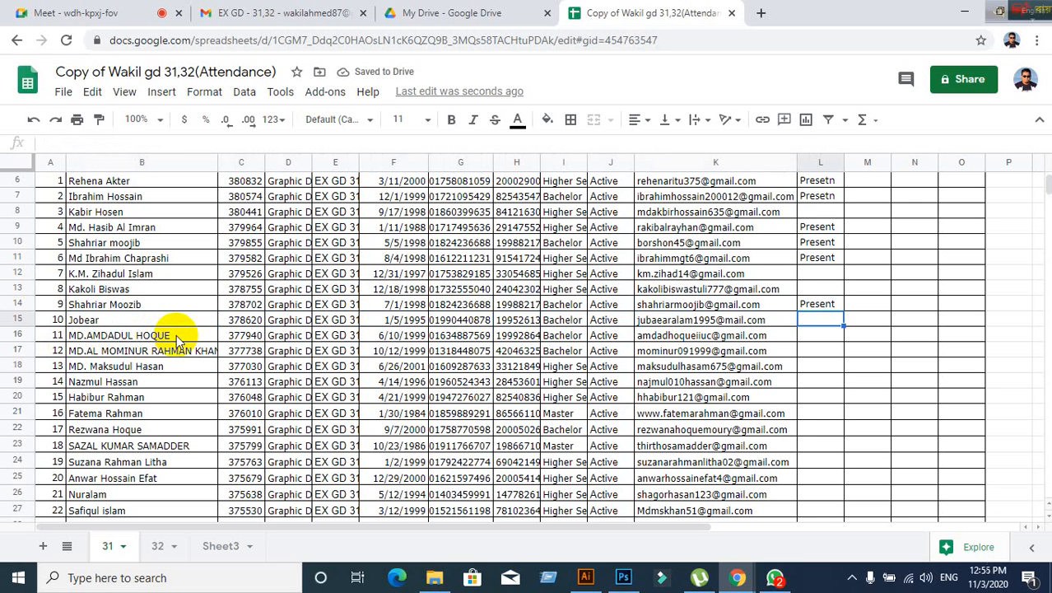
{"action": "type", "text": "Present"}
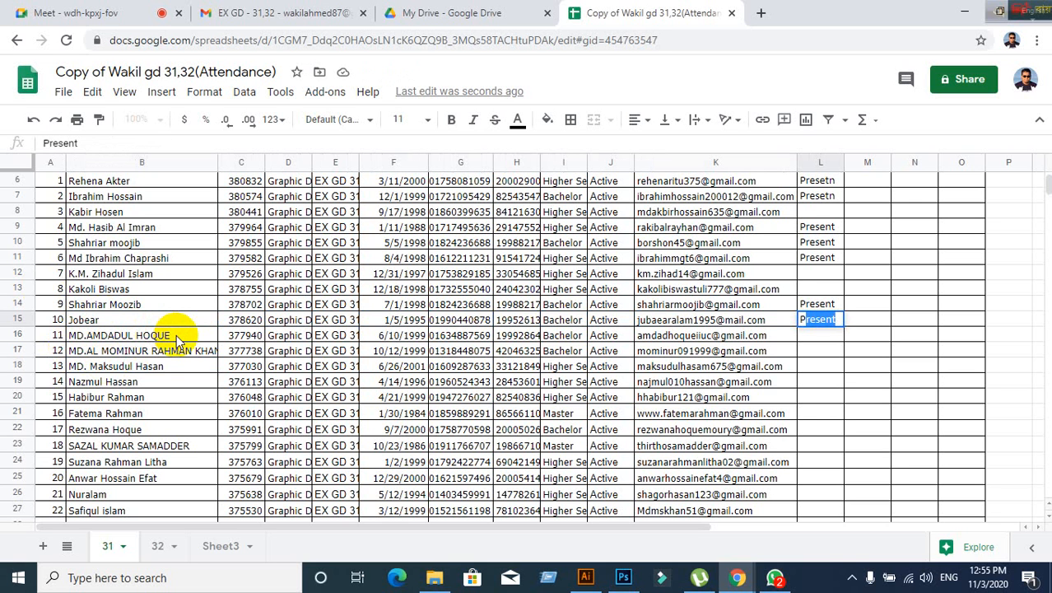
{"action": "left_click", "coordinate": [148, 351]}
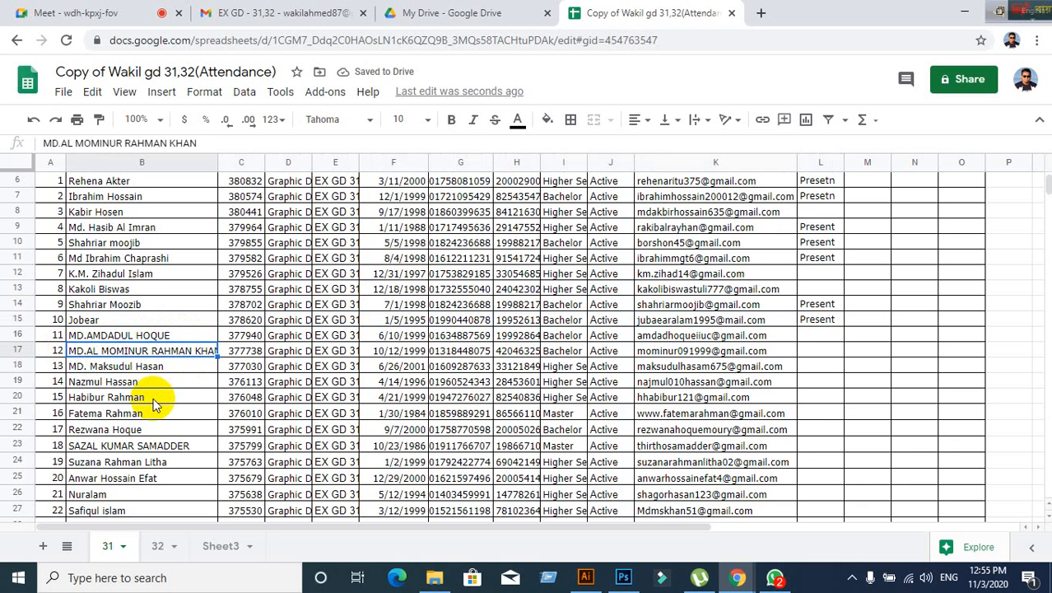
{"action": "scroll", "coordinate": [165, 453], "scroll_direction": "down", "scroll_amount": 1}
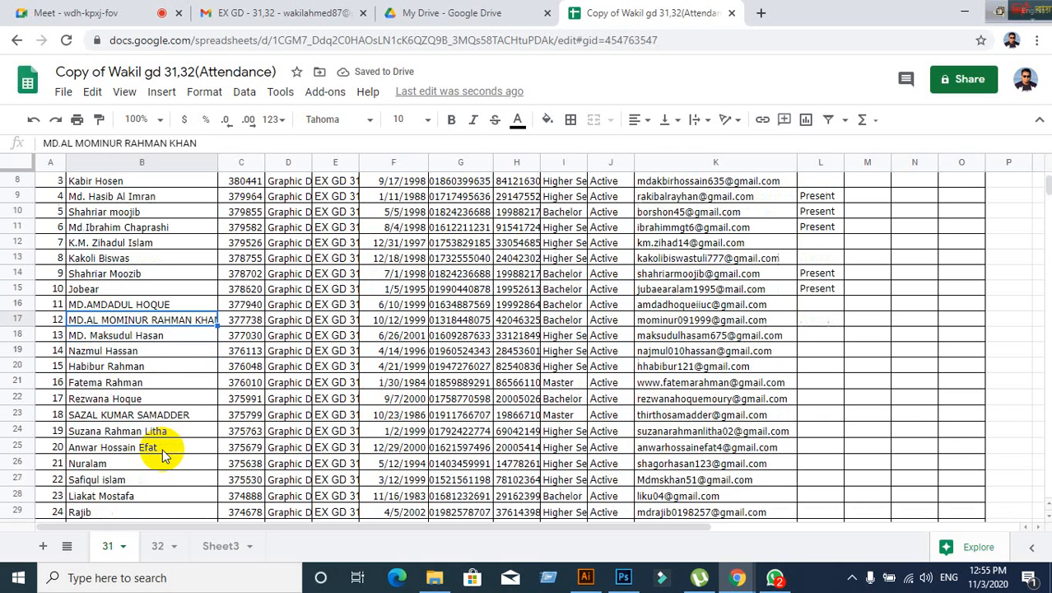
- Enter 'Present' in attendance cell L20 for student 15 in row 20
{"action": "left_click", "coordinate": [150, 336]}
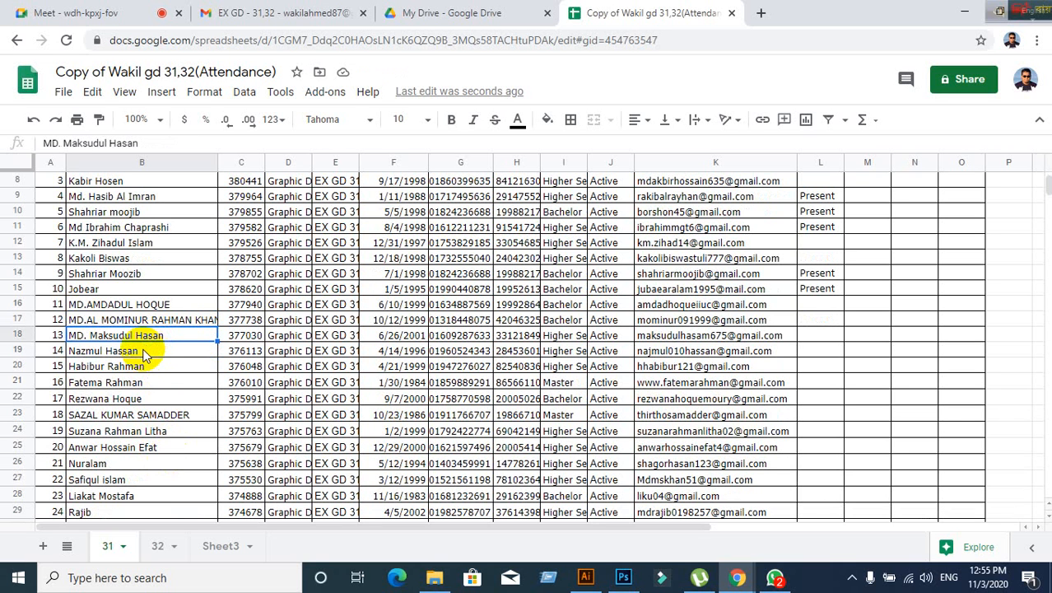
{"action": "left_click", "coordinate": [141, 352]}
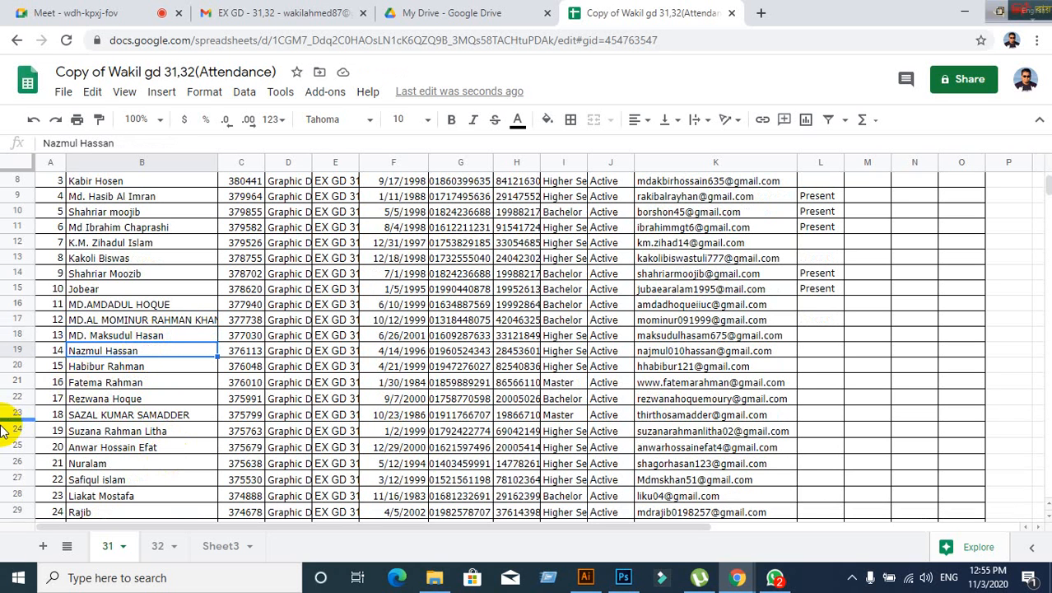
{"action": "left_click", "coordinate": [123, 367]}
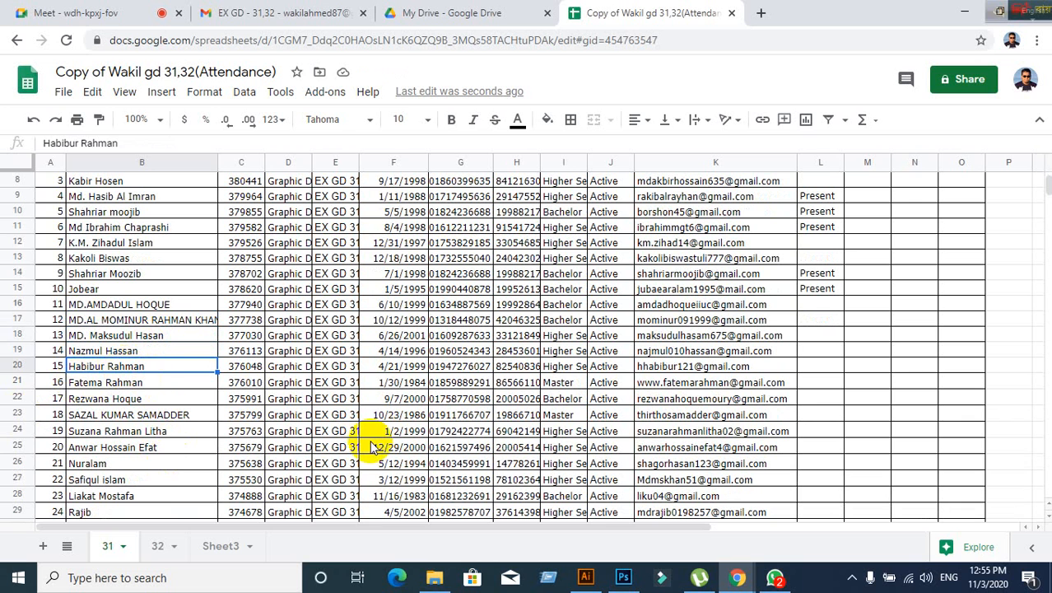
{"action": "key", "text": "Right"}
{"action": "key", "text": "Right"}
{"action": "key", "text": "Right"}
{"action": "key", "text": "Right"}
{"action": "key", "text": "Right"}
{"action": "key", "text": "Right"}
{"action": "key", "text": "Right"}
{"action": "key", "text": "Right"}
{"action": "key", "text": "Right"}
{"action": "key", "text": "Right"}
{"action": "key", "text": "Right"}
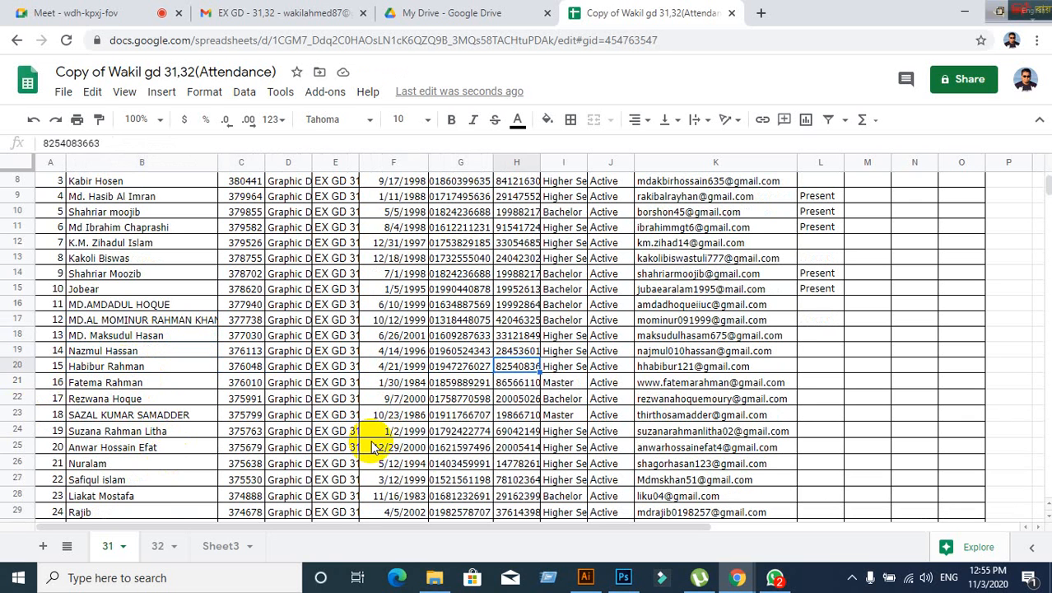
{"action": "key", "text": "Left"}
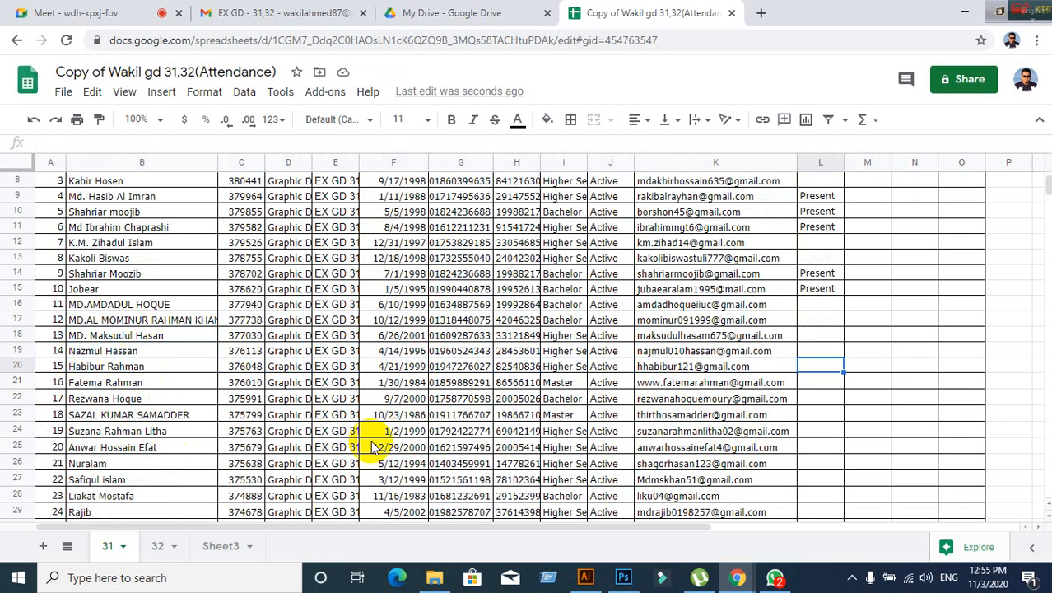
{"action": "key", "text": "Left"}
{"action": "key", "text": "Left"}
{"action": "key", "text": "Left"}
{"action": "key", "text": "Left"}
{"action": "key", "text": "Left"}
{"action": "key", "text": "Left"}
{"action": "key", "text": "Left"}
{"action": "key", "text": "Left"}
{"action": "key", "text": "Left"}
{"action": "key", "text": "Left"}
{"action": "key", "text": "Left"}
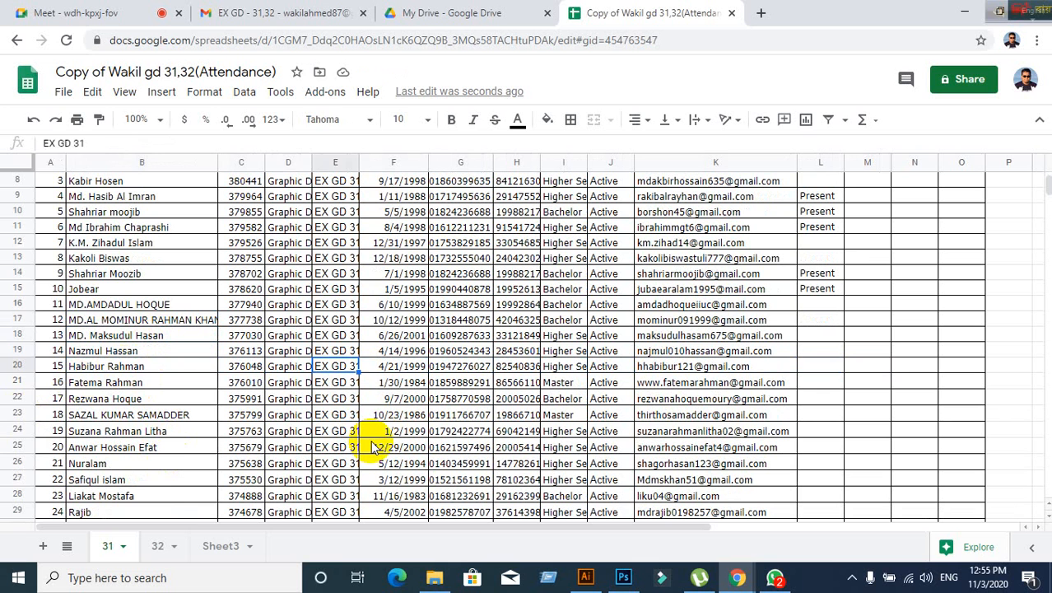
{"action": "key", "text": "Right"}
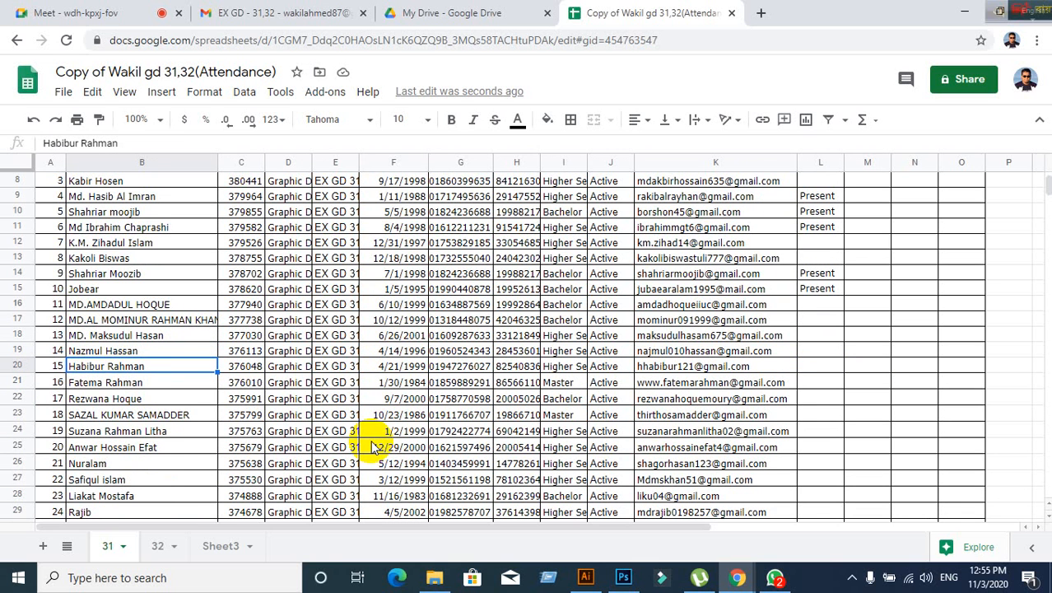
{"action": "key", "text": "Right"}
{"action": "key", "text": "Right"}
{"action": "key", "text": "Right"}
{"action": "key", "text": "Right"}
{"action": "key", "text": "Right"}
{"action": "key", "text": "Right"}
{"action": "key", "text": "Right"}
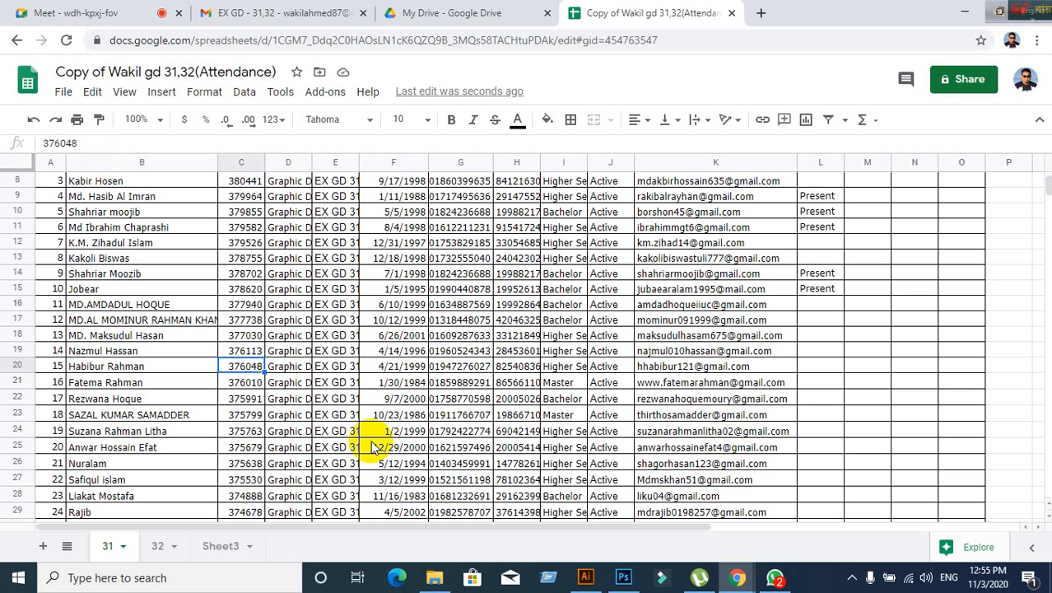
{"action": "key", "text": "Right"}
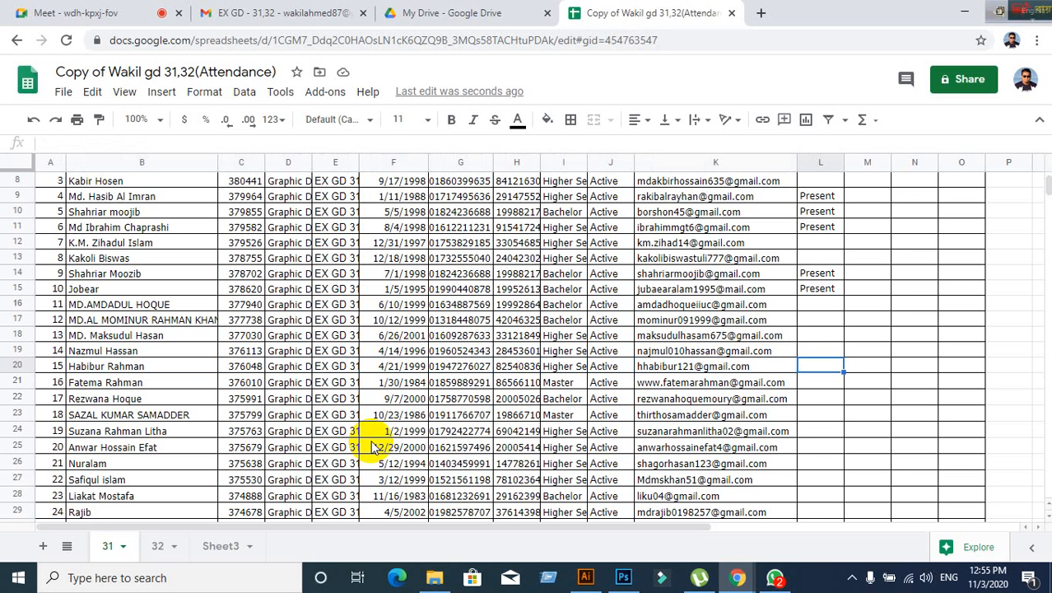
{"action": "type", "text": "Prese"}
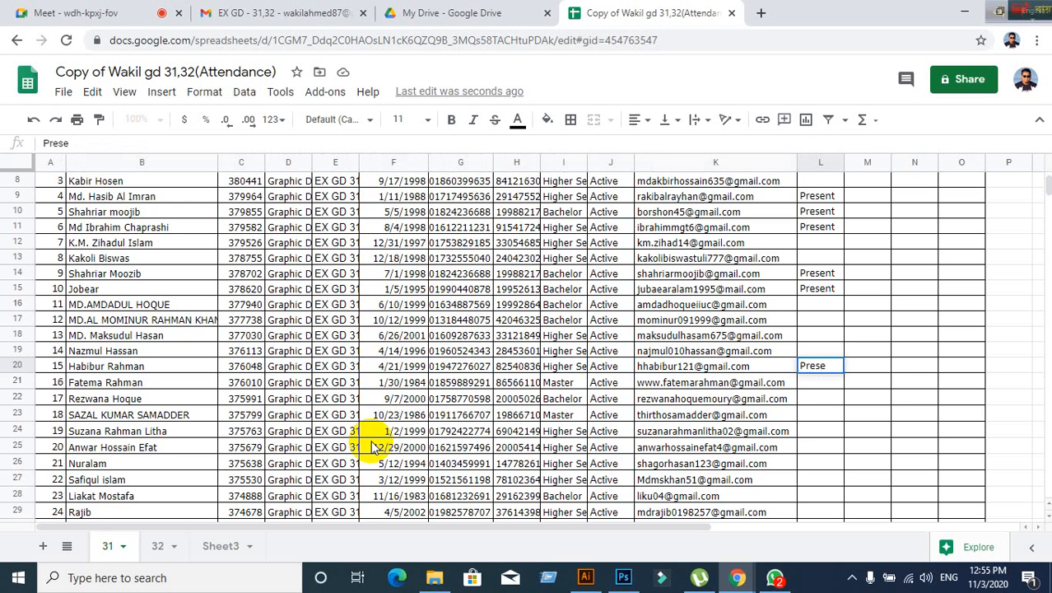
{"action": "type", "text": "nt"}
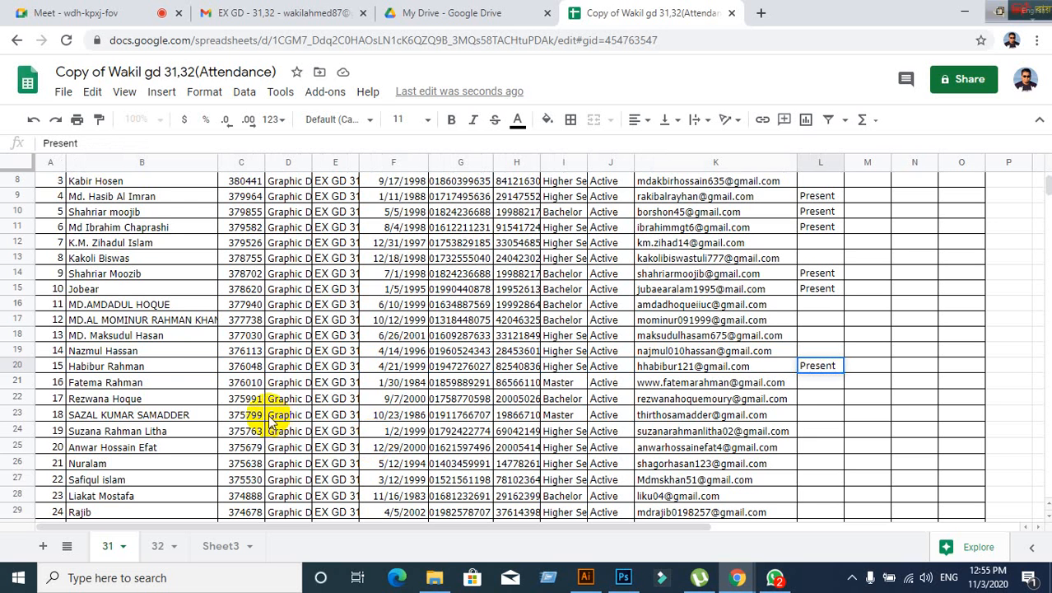
{"action": "left_click", "coordinate": [120, 385]}
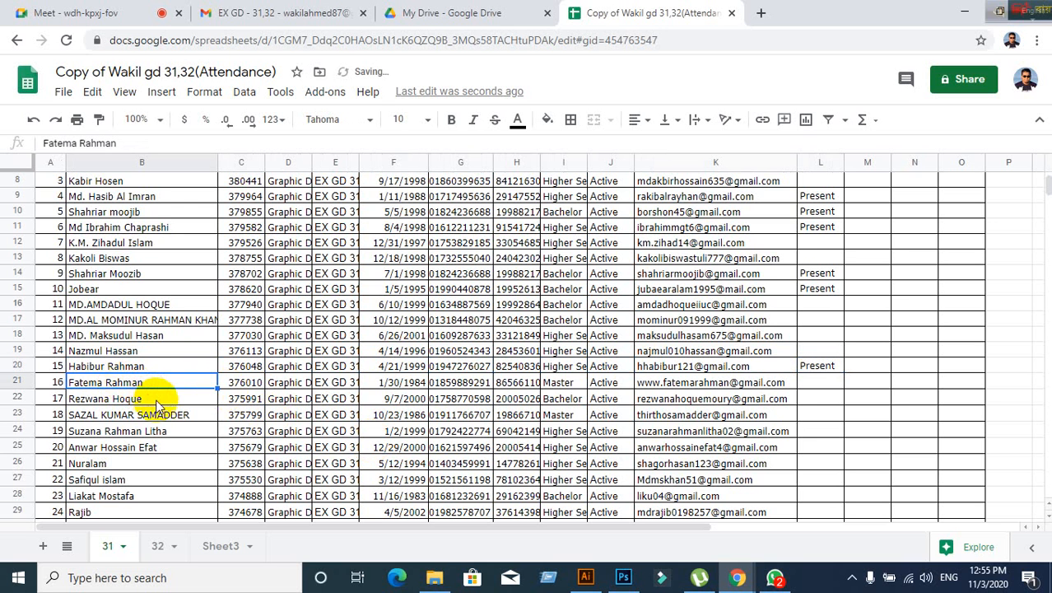
{"action": "scroll", "coordinate": [156, 405], "scroll_direction": "down", "scroll_amount": 2}
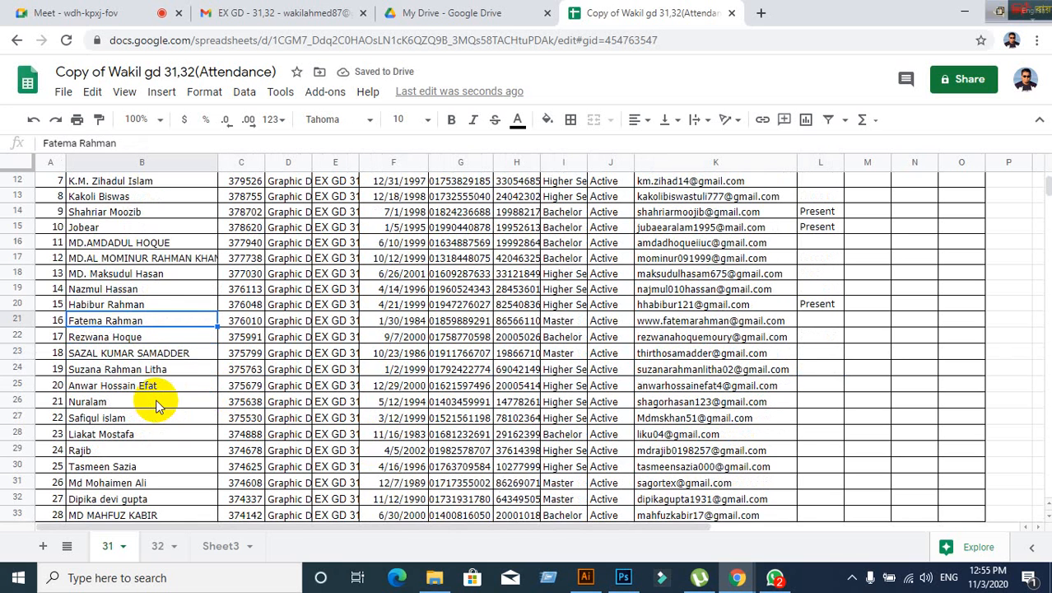
- Enter 'Present' in L22 for student 17
{"action": "left_click", "coordinate": [138, 339]}
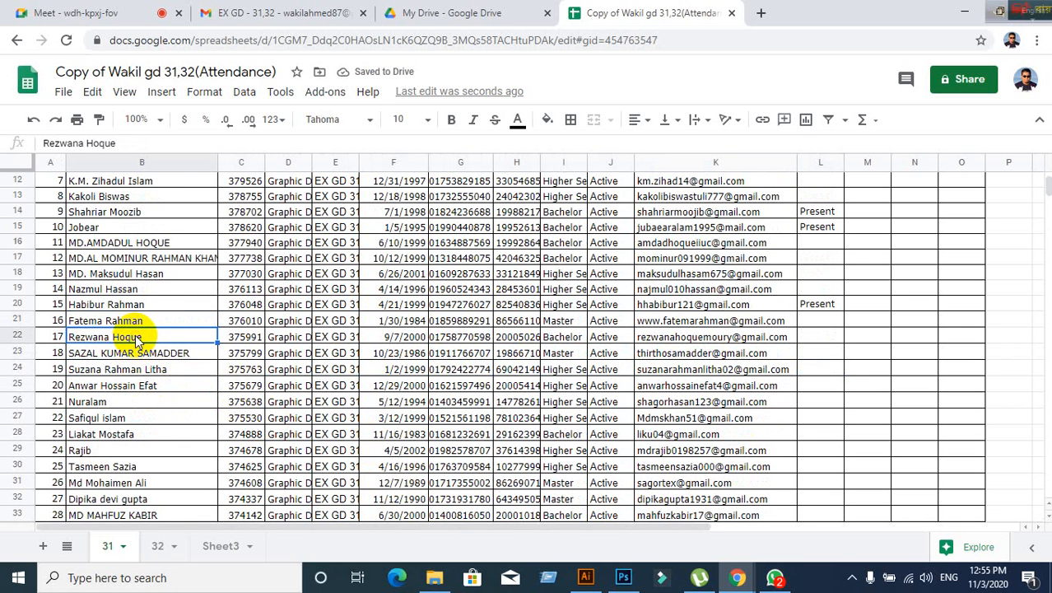
{"action": "left_click", "coordinate": [132, 359]}
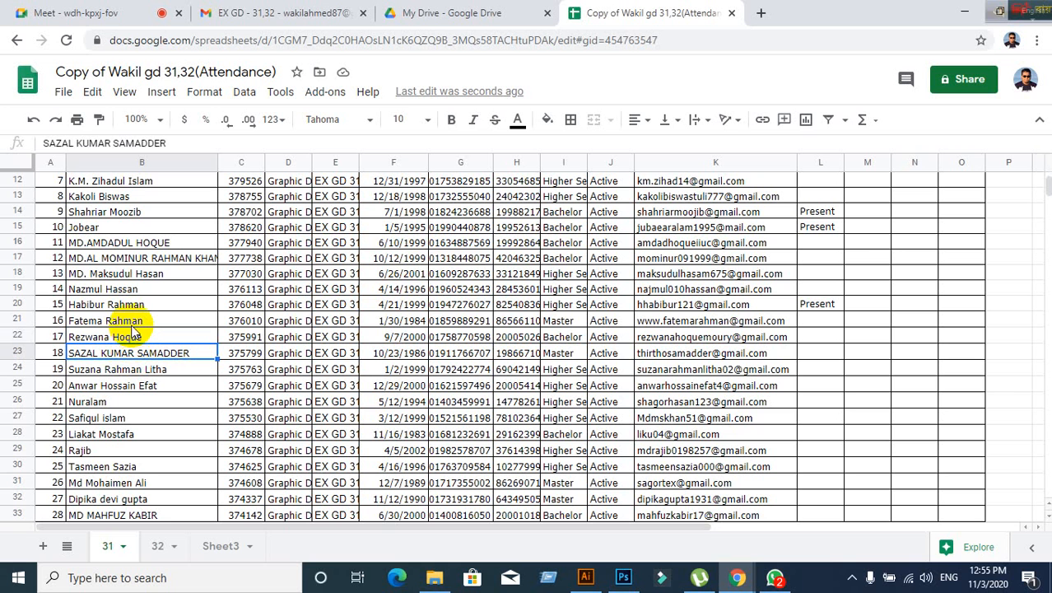
{"action": "left_click", "coordinate": [134, 321]}
{"action": "left_click", "coordinate": [134, 334]}
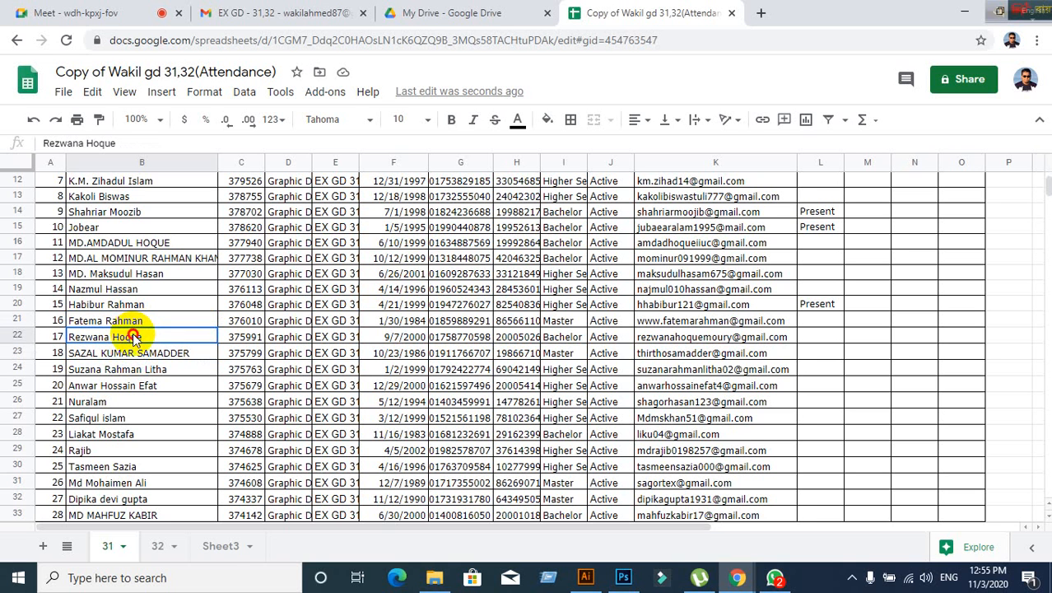
{"action": "key", "text": "Right"}
{"action": "key", "text": "Right"}
{"action": "key", "text": "Right"}
{"action": "key", "text": "Right"}
{"action": "key", "text": "Right"}
{"action": "key", "text": "Right"}
{"action": "key", "text": "Right"}
{"action": "key", "text": "Right"}
{"action": "key", "text": "Right"}
{"action": "key", "text": "Right"}
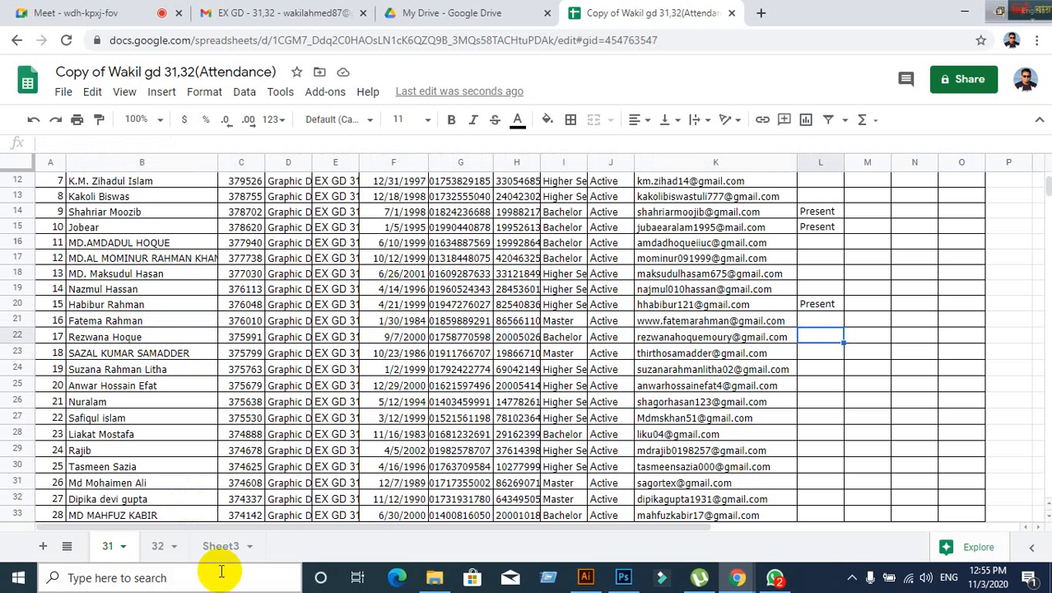
{"action": "type", "text": "Presen"}
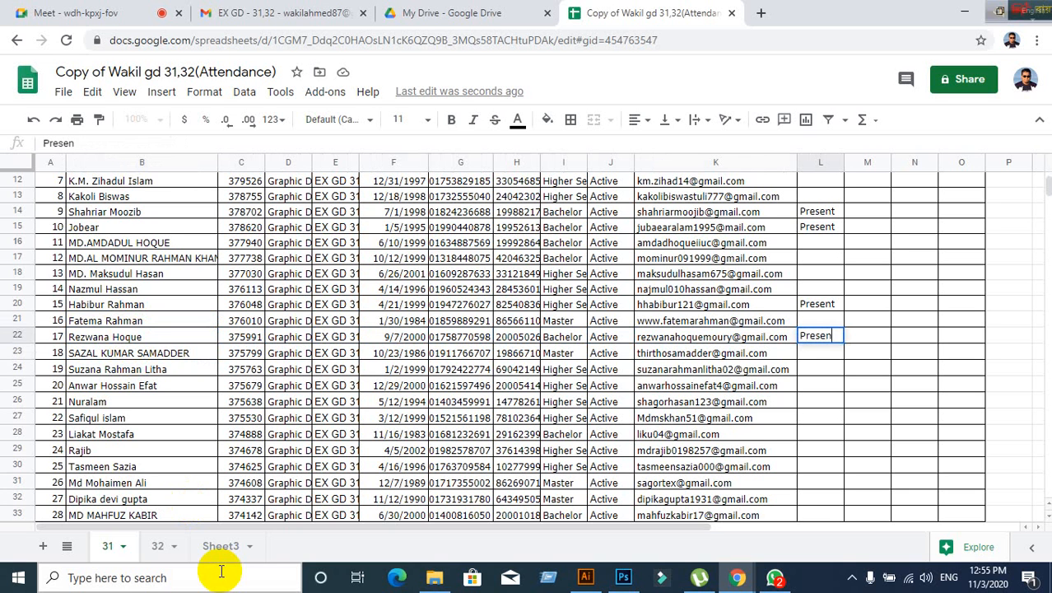
{"action": "type", "text": "t"}
{"action": "key", "text": "Left"}
{"action": "key", "text": "Left"}
{"action": "key", "text": "Left"}
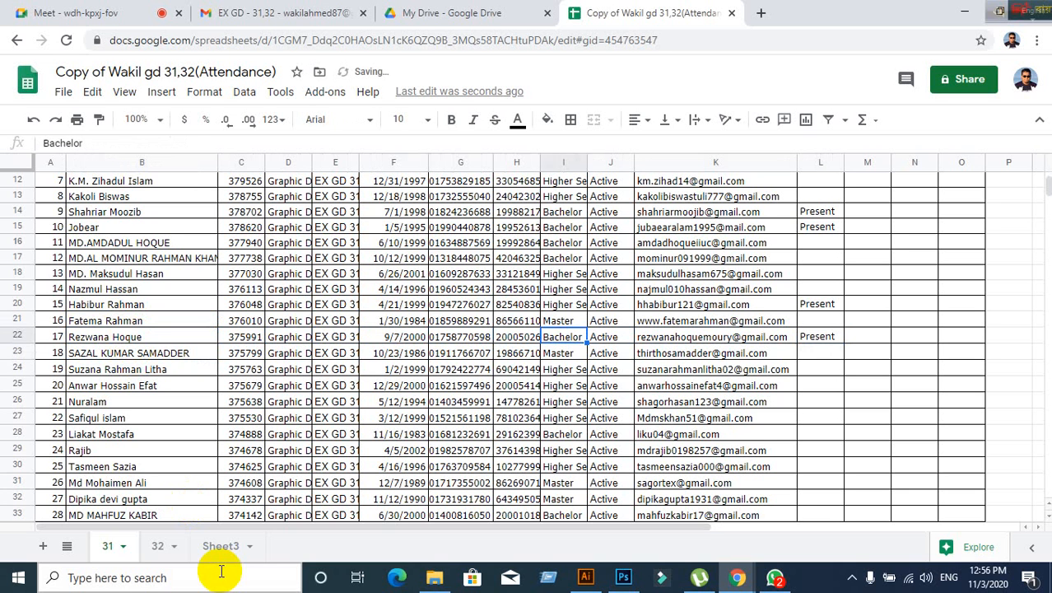
{"action": "key", "text": "Left"}
{"action": "key", "text": "Left"}
{"action": "key", "text": "Left"}
{"action": "key", "text": "Left"}
{"action": "key", "text": "Left"}
{"action": "key", "text": "Left"}
{"action": "key", "text": "Left"}
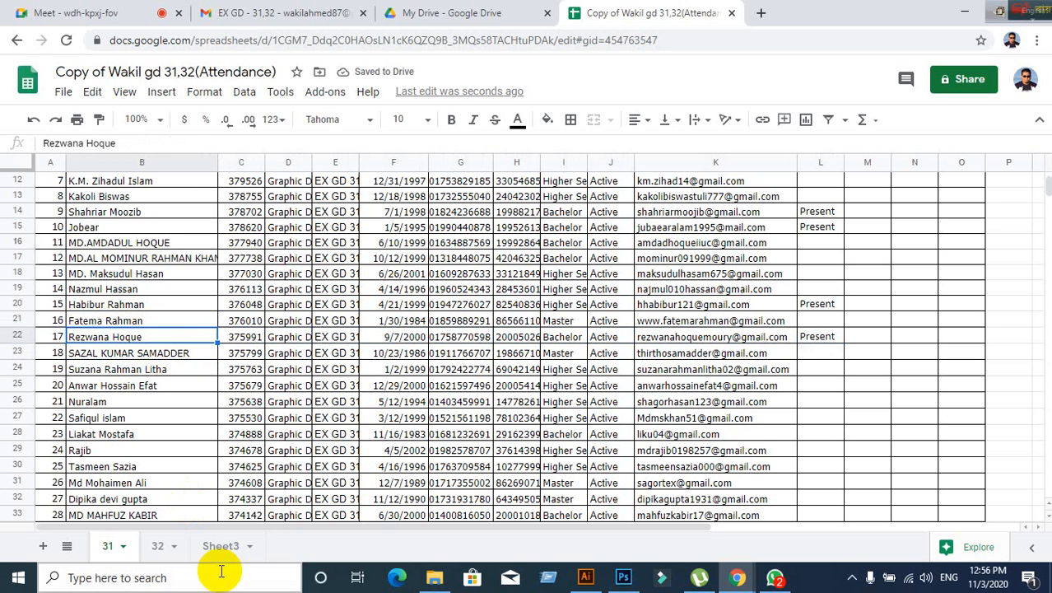
- Mark rows 23 and 24 Present in column L using autocomplete
{"action": "key", "text": "Down"}
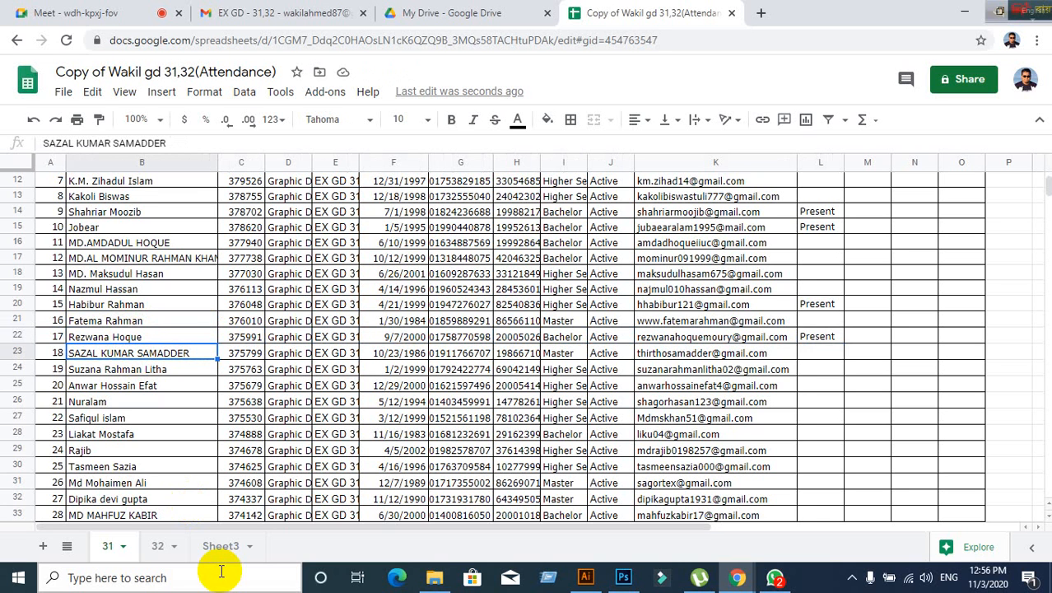
{"action": "key", "text": "Right"}
{"action": "key", "text": "Right"}
{"action": "key", "text": "Right"}
{"action": "key", "text": "Right"}
{"action": "key", "text": "Right"}
{"action": "key", "text": "Right"}
{"action": "key", "text": "Right"}
{"action": "key", "text": "Right"}
{"action": "key", "text": "Right"}
{"action": "key", "text": "Right"}
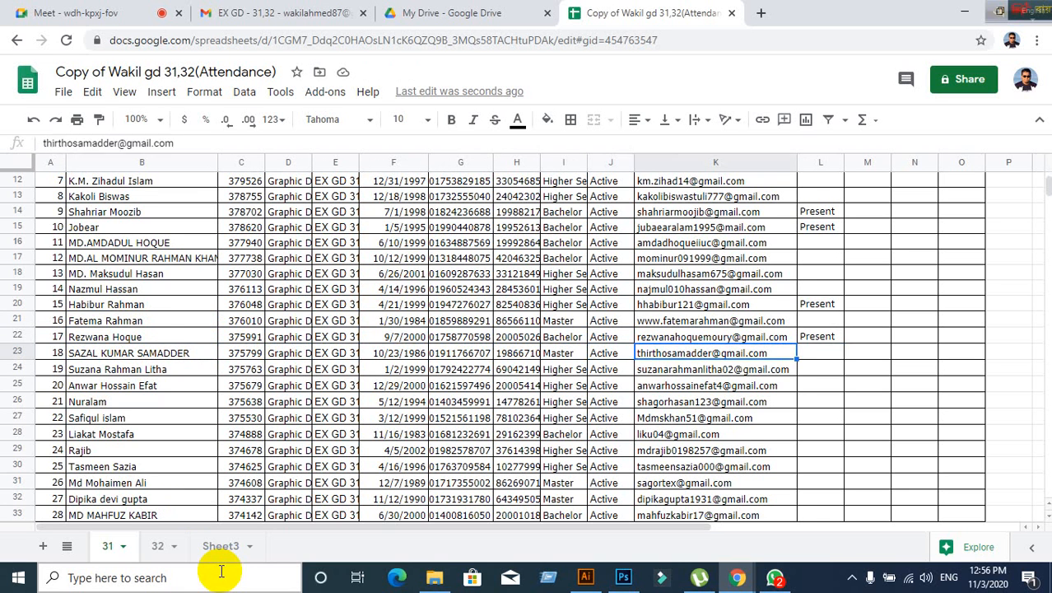
{"action": "type", "text": "Present"}
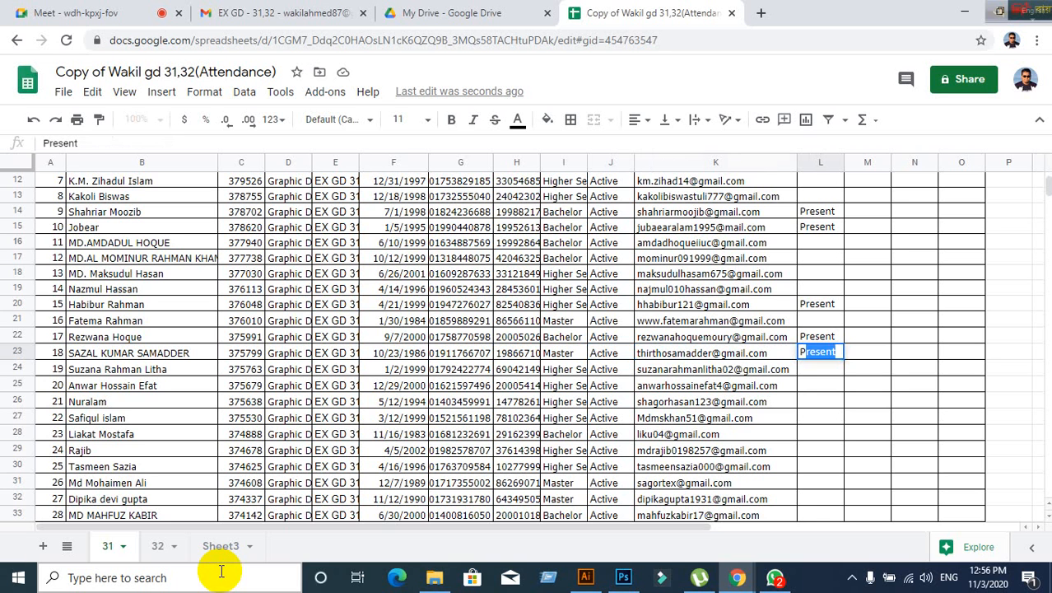
{"action": "key", "text": "Left"}
{"action": "key", "text": "Left"}
{"action": "key", "text": "Left"}
{"action": "key", "text": "Left"}
{"action": "key", "text": "Left"}
{"action": "key", "text": "Left"}
{"action": "key", "text": "Left"}
{"action": "key", "text": "Left"}
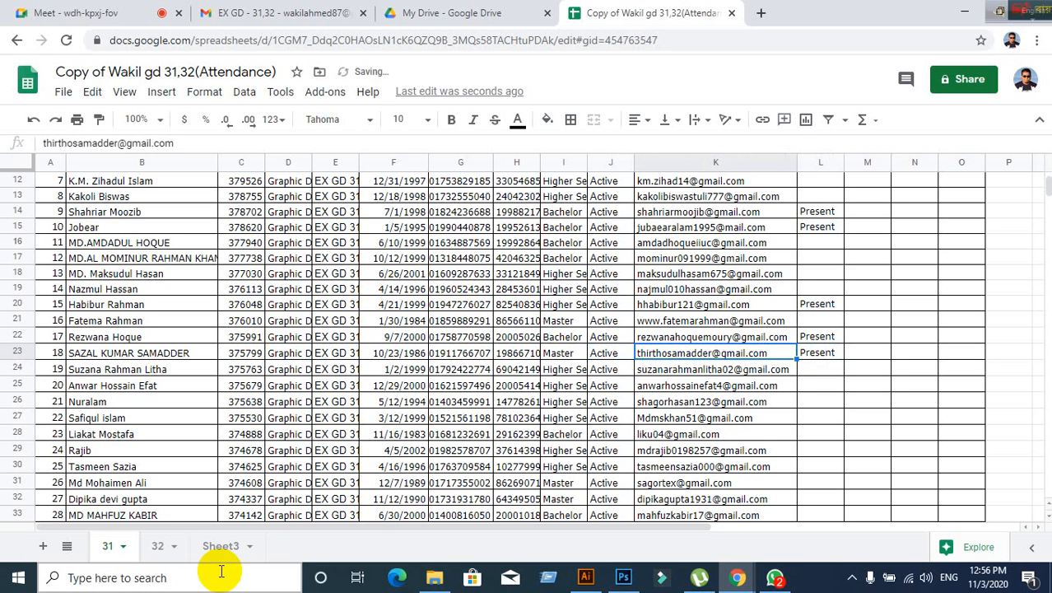
{"action": "key", "text": "Left"}
{"action": "key", "text": "Left"}
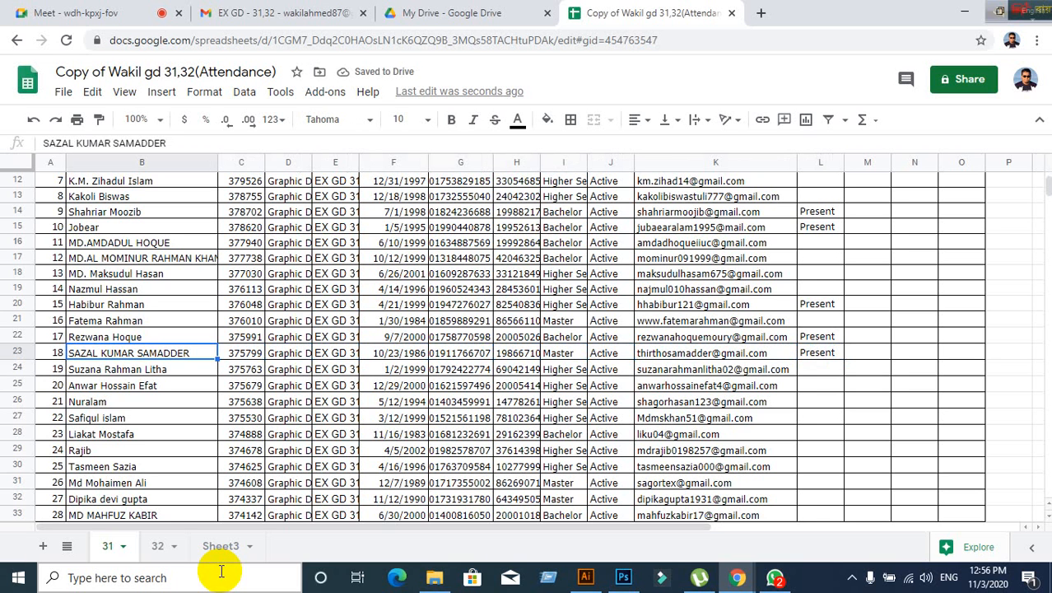
{"action": "key", "text": "Down"}
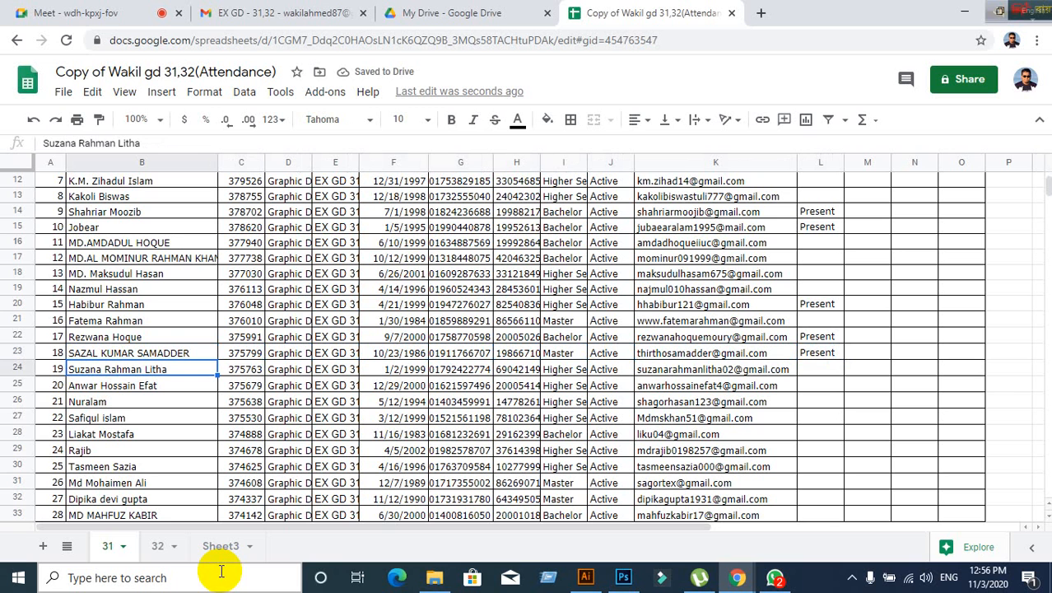
{"action": "key", "text": "Right"}
{"action": "key", "text": "Right"}
{"action": "key", "text": "Right"}
{"action": "key", "text": "Right"}
{"action": "key", "text": "Right"}
{"action": "key", "text": "Right"}
{"action": "key", "text": "Right"}
{"action": "key", "text": "Right"}
{"action": "key", "text": "Right"}
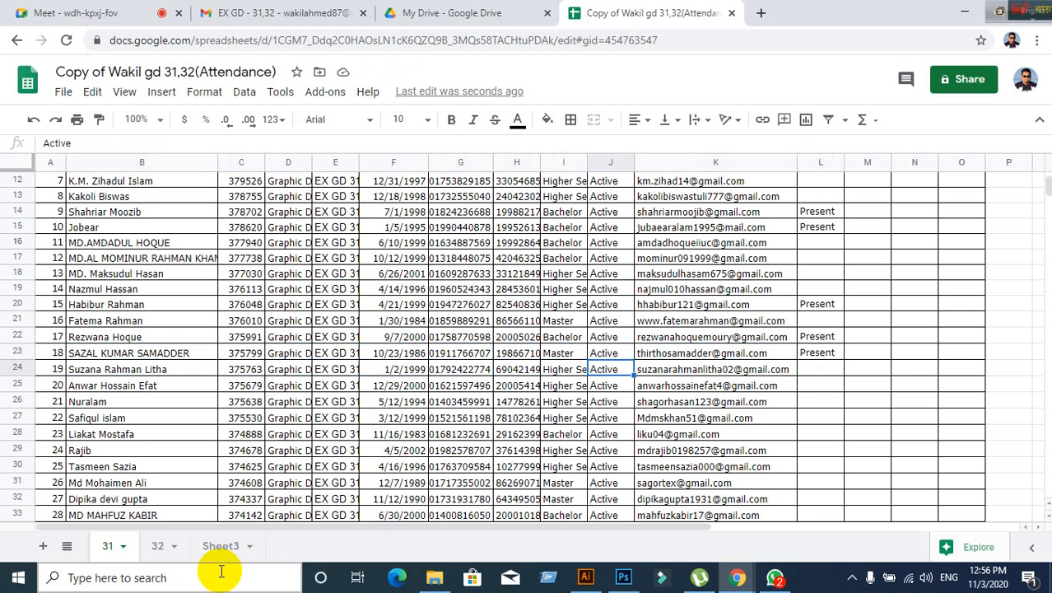
{"action": "key", "text": "Left"}
{"action": "key", "text": "Left"}
{"action": "key", "text": "Left"}
{"action": "key", "text": "Left"}
{"action": "key", "text": "Right"}
{"action": "key", "text": "Right"}
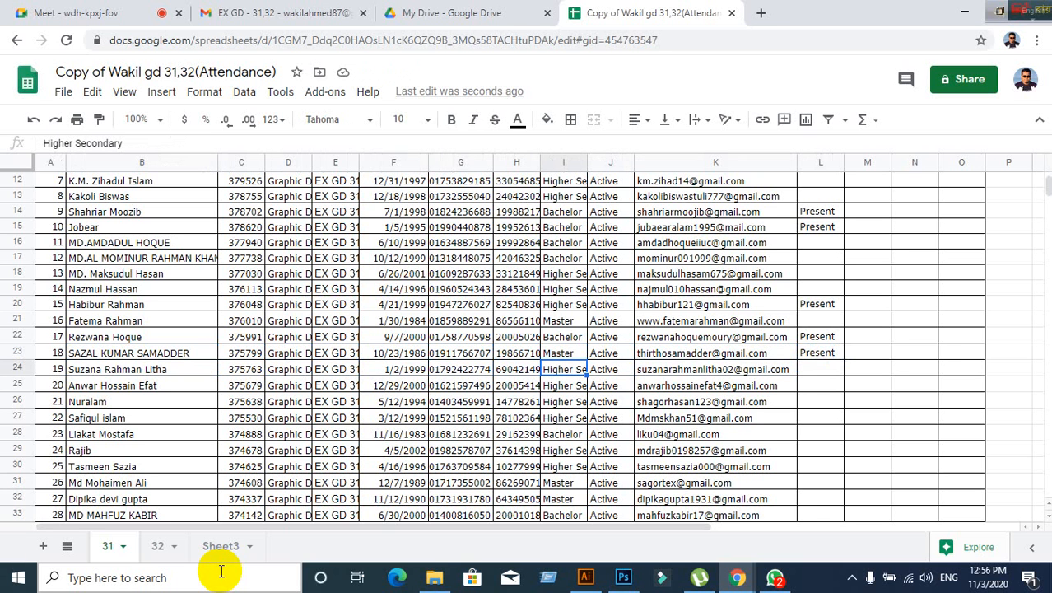
{"action": "key", "text": "Right"}
{"action": "key", "text": "Right"}
{"action": "key", "text": "Right"}
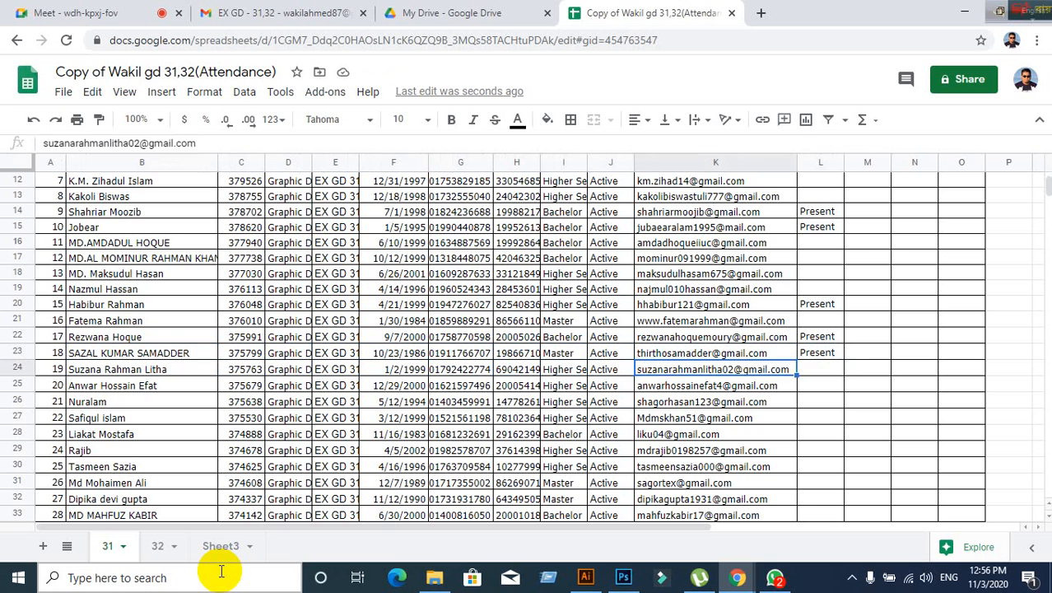
{"action": "type", "text": "Present"}
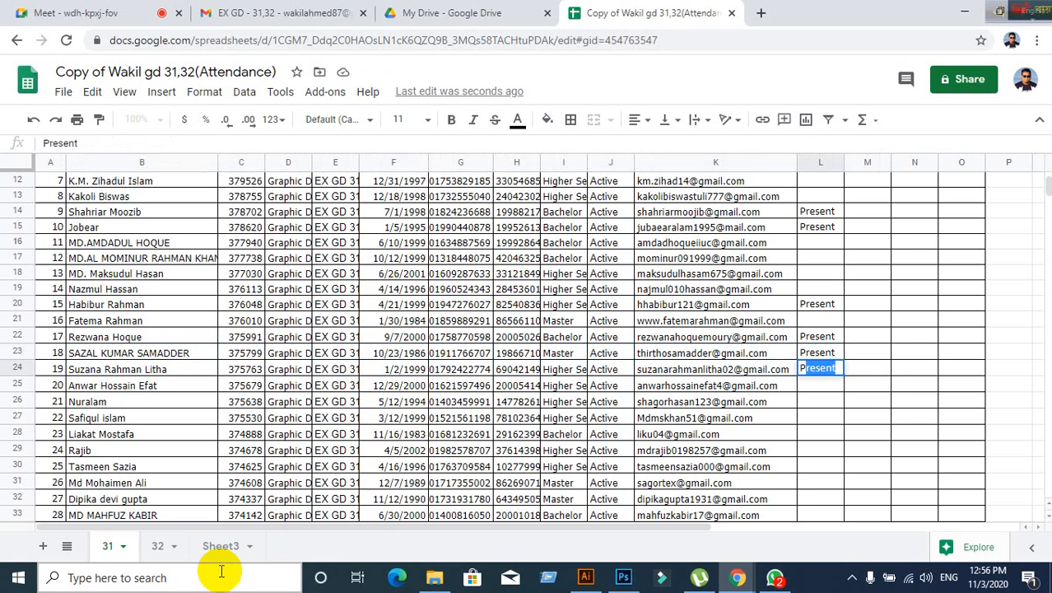
{"action": "key", "text": "Return"}
- Enter 'Present' in the row 25 attendance cell
{"action": "key", "text": "Left"}
{"action": "key", "text": "Left"}
{"action": "key", "text": "Left"}
{"action": "key", "text": "Left"}
{"action": "key", "text": "Left"}
{"action": "key", "text": "Left"}
{"action": "key", "text": "Left"}
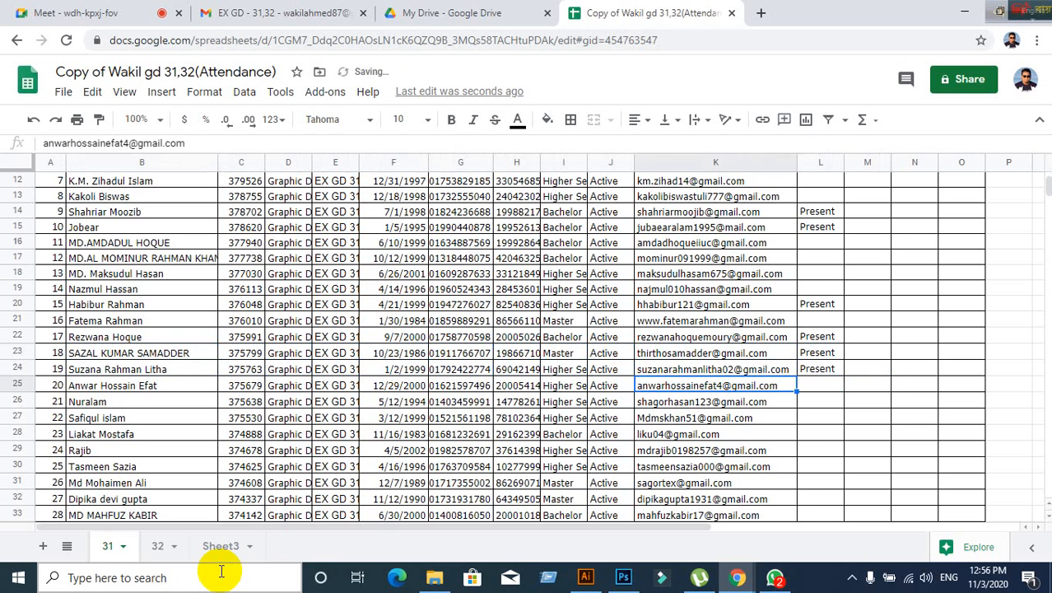
{"action": "key", "text": "Left"}
{"action": "key", "text": "Left"}
{"action": "key", "text": "Left"}
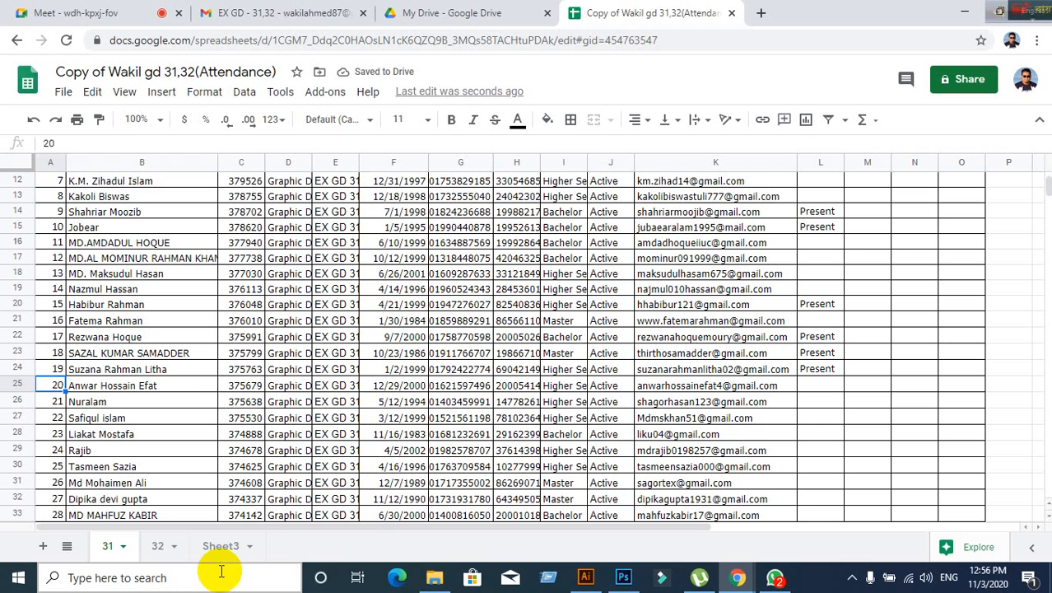
{"action": "key", "text": "Right"}
{"action": "key", "text": "Right"}
{"action": "key", "text": "Right"}
{"action": "key", "text": "Right"}
{"action": "key", "text": "Right"}
{"action": "key", "text": "Right"}
{"action": "key", "text": "Right"}
{"action": "key", "text": "Right"}
{"action": "key", "text": "Right"}
{"action": "key", "text": "Right"}
{"action": "key", "text": "Right"}
{"action": "key", "text": "Right"}
{"action": "key", "text": "Right"}
{"action": "key", "text": "Right"}
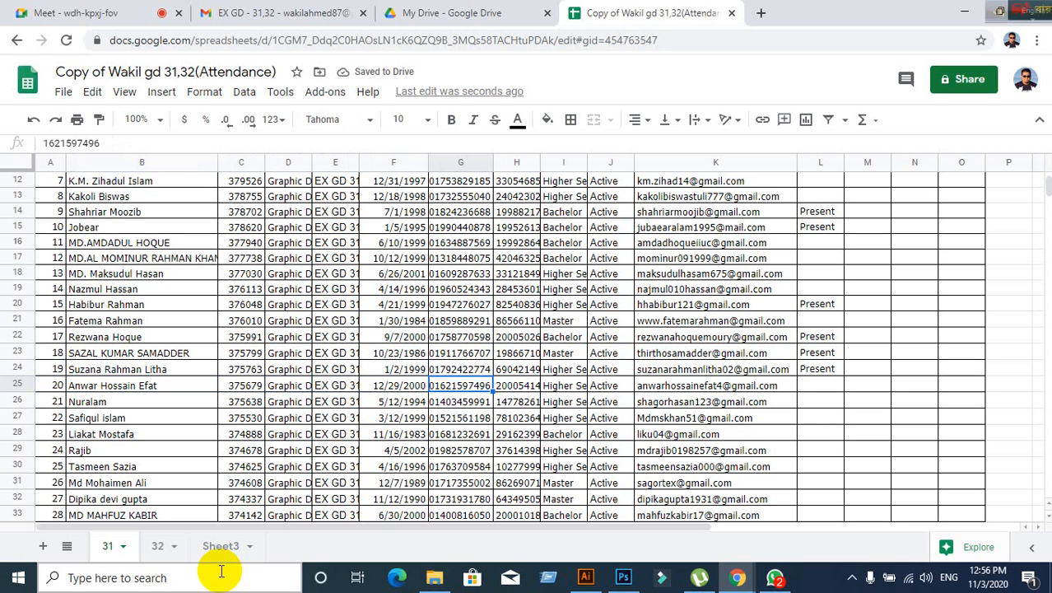
{"action": "key", "text": "Left"}
{"action": "key", "text": "Left"}
{"action": "key", "text": "Left"}
{"action": "key", "text": "Left"}
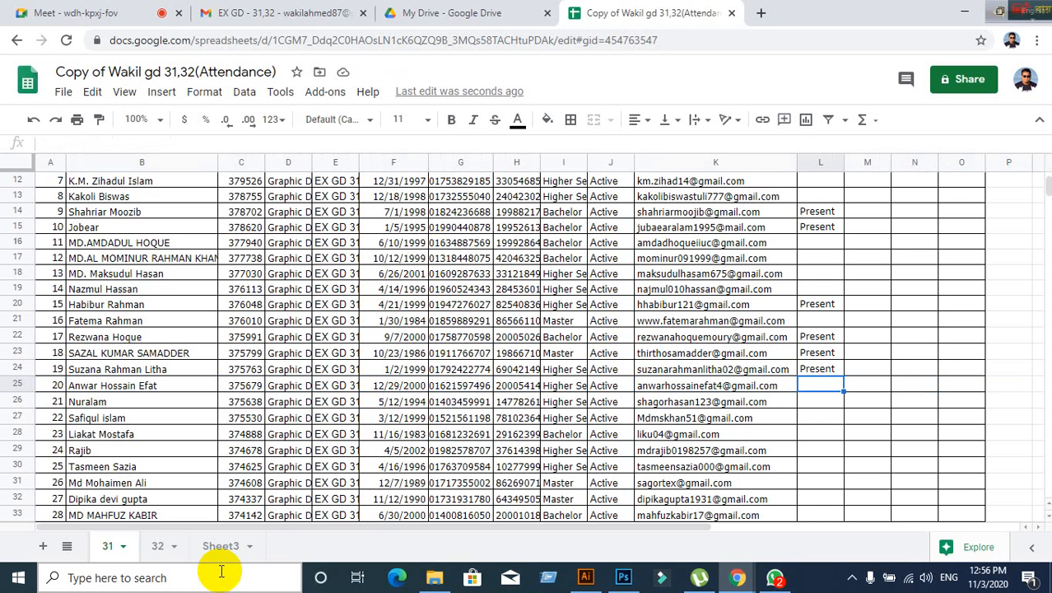
{"action": "type", "text": "Present"}
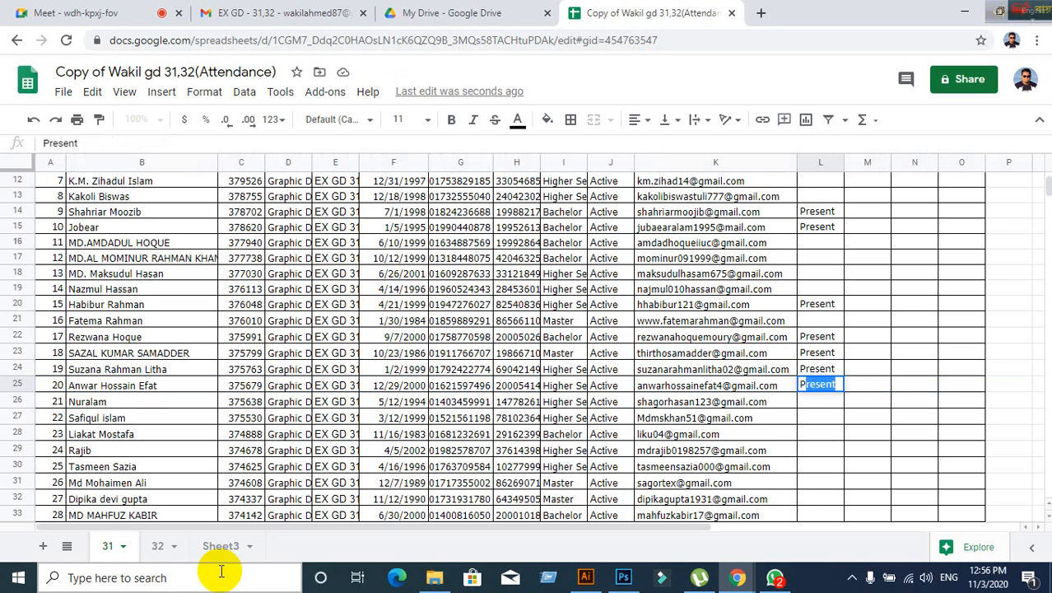
{"action": "key", "text": "Left"}
{"action": "key", "text": "Left"}
{"action": "key", "text": "Left"}
{"action": "key", "text": "Left"}
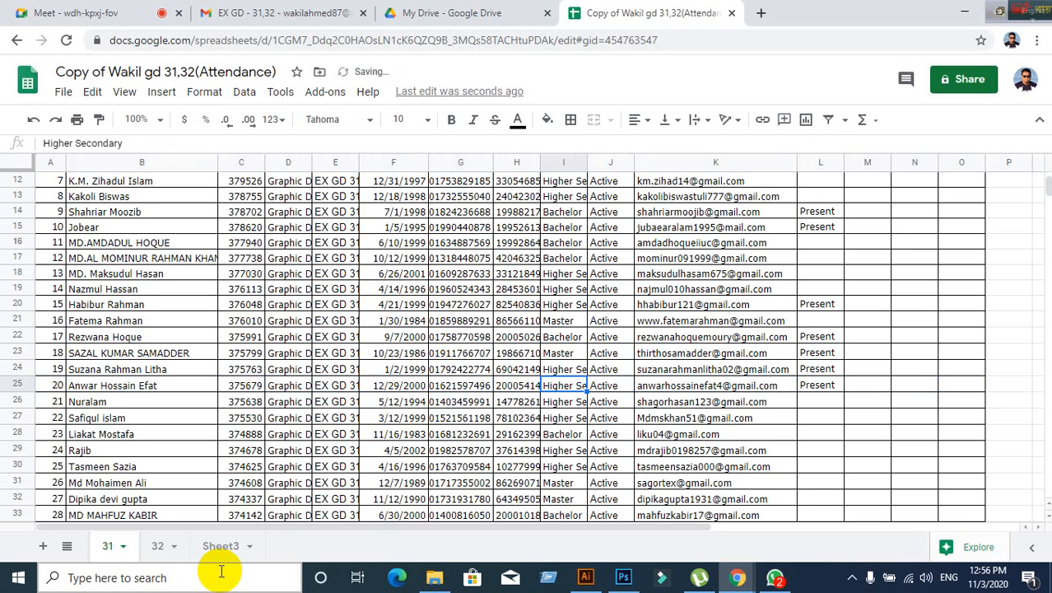
{"action": "key", "text": "Left"}
{"action": "key", "text": "Left"}
{"action": "key", "text": "Left"}
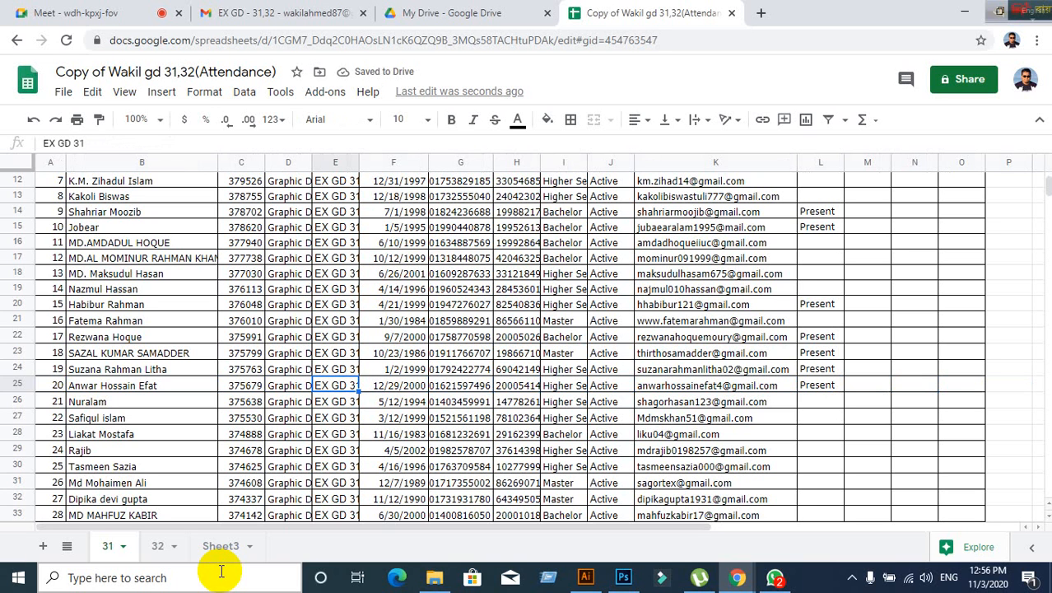
{"action": "key", "text": "Left"}
{"action": "key", "text": "Left"}
{"action": "key", "text": "Left"}
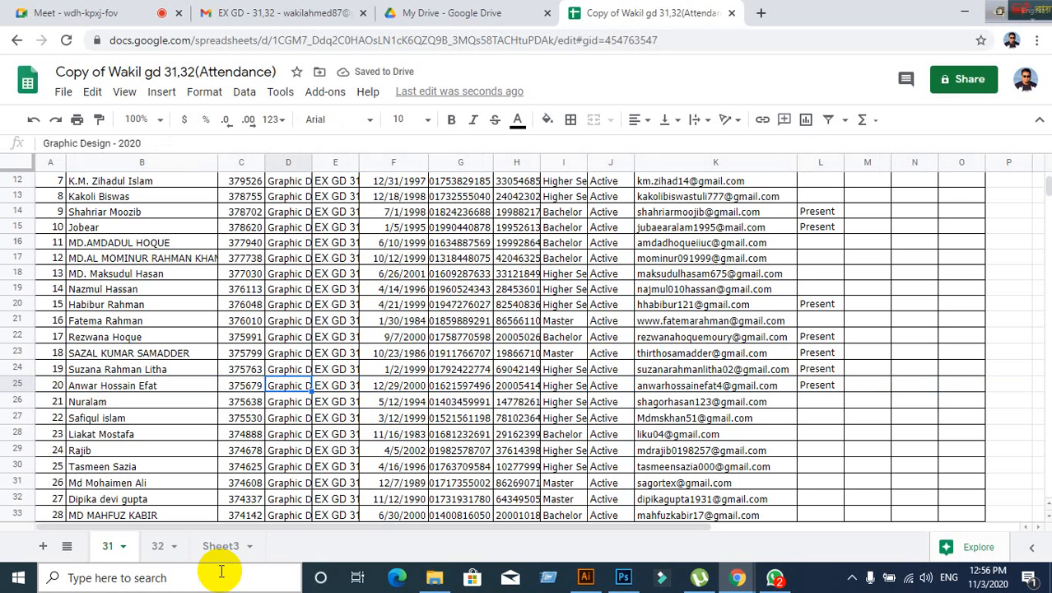
- Enter 'Present' in the row 28 attendance cell for student 23
{"action": "key", "text": "Down"}
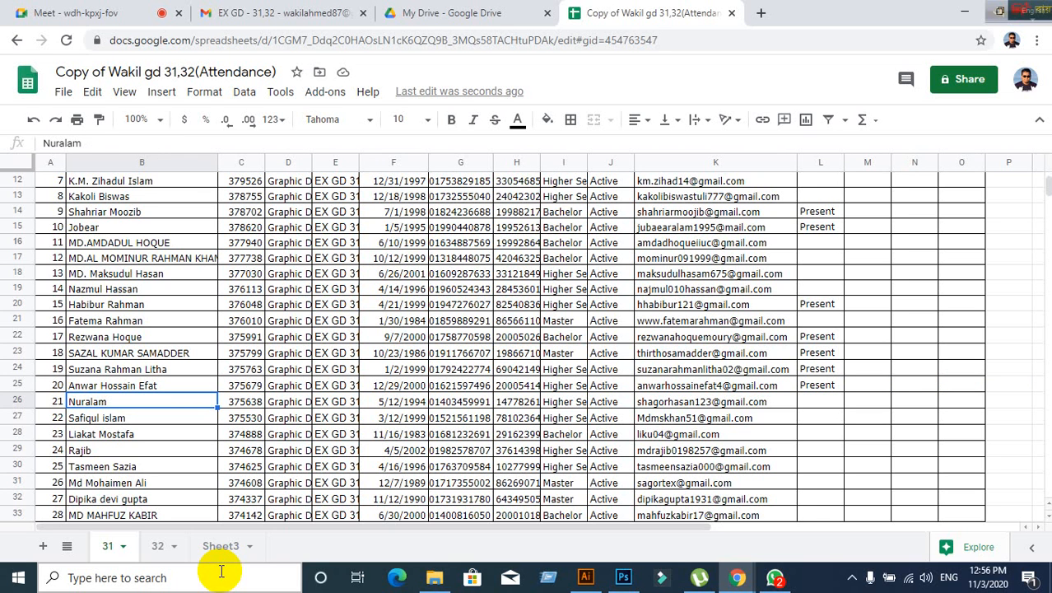
{"action": "key", "text": "Down"}
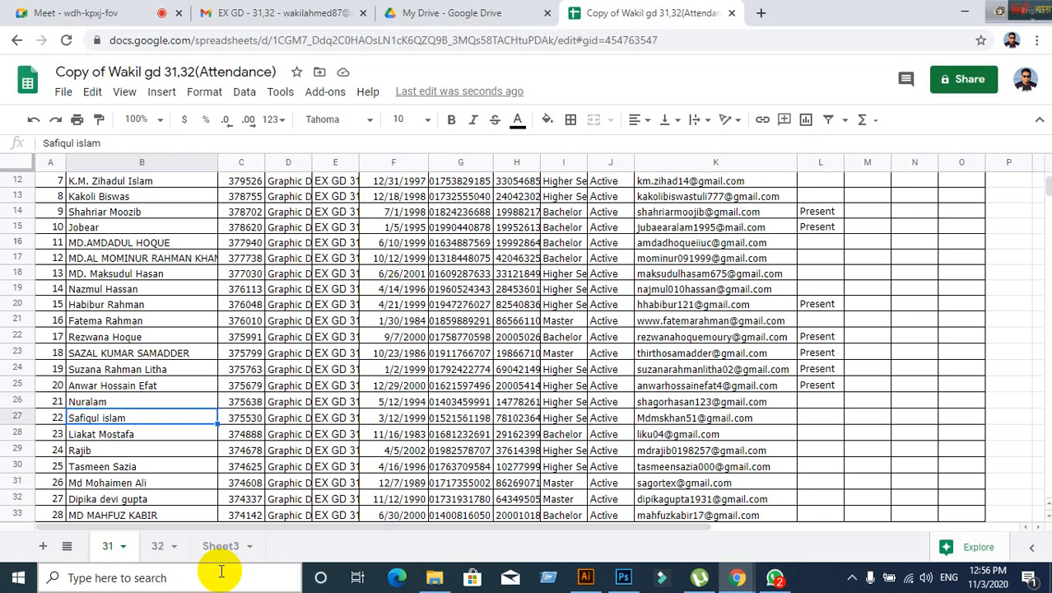
{"action": "key", "text": "Down"}
{"action": "key", "text": "Right"}
{"action": "key", "text": "Right"}
{"action": "key", "text": "Right"}
{"action": "key", "text": "Right"}
{"action": "key", "text": "Right"}
{"action": "key", "text": "Right"}
{"action": "key", "text": "Right"}
{"action": "key", "text": "Right"}
{"action": "key", "text": "Right"}
{"action": "key", "text": "Right"}
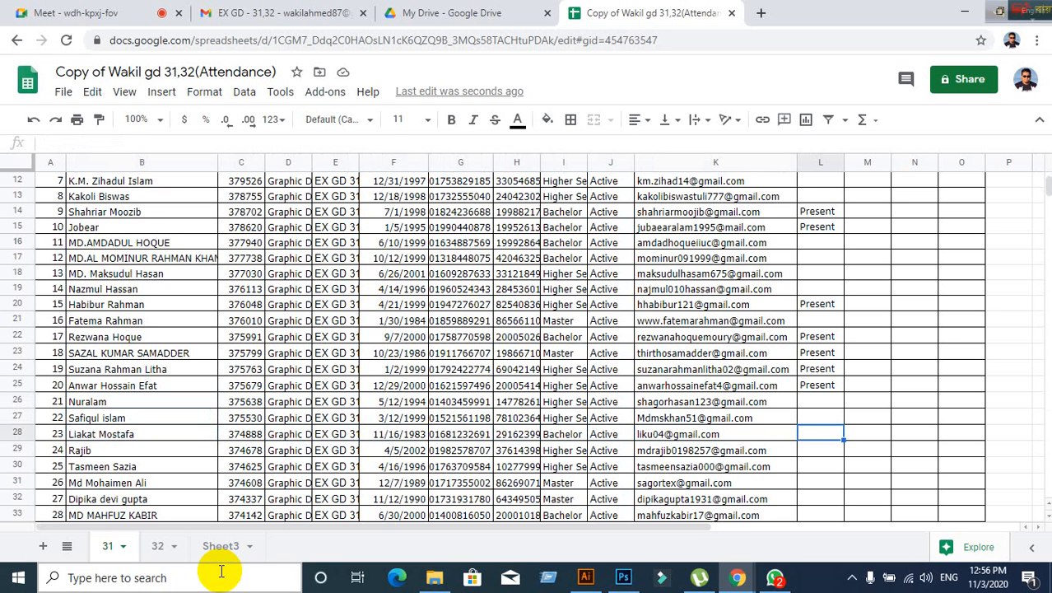
{"action": "type", "text": "Present"}
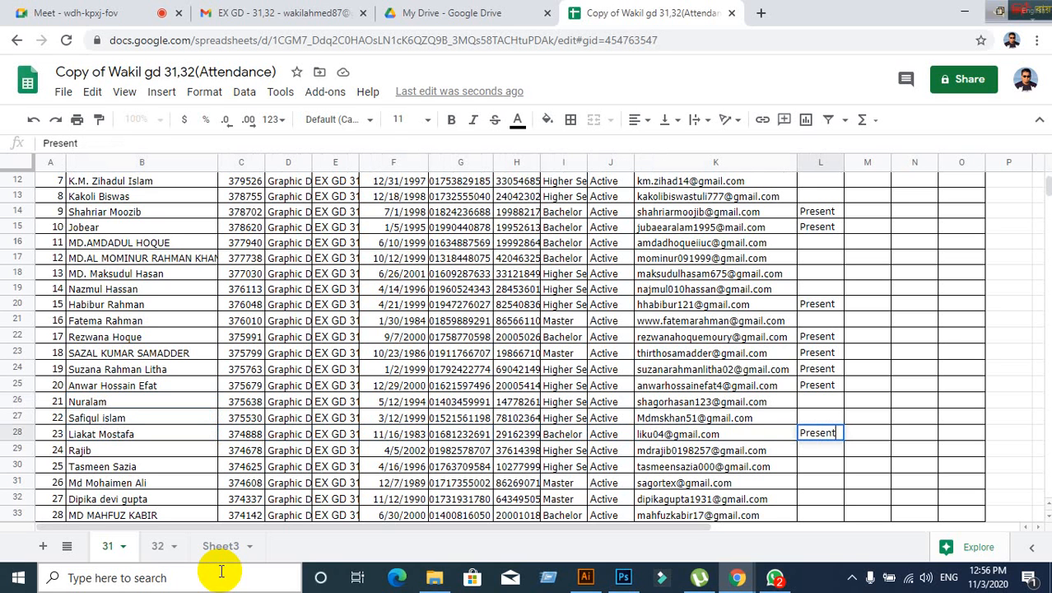
{"action": "key", "text": "Left"}
{"action": "key", "text": "Left"}
{"action": "key", "text": "Left"}
{"action": "key", "text": "Left"}
{"action": "key", "text": "Left"}
{"action": "key", "text": "Left"}
{"action": "key", "text": "Left"}
{"action": "key", "text": "Left"}
{"action": "key", "text": "Left"}
{"action": "key", "text": "Left"}
{"action": "key", "text": "Left"}
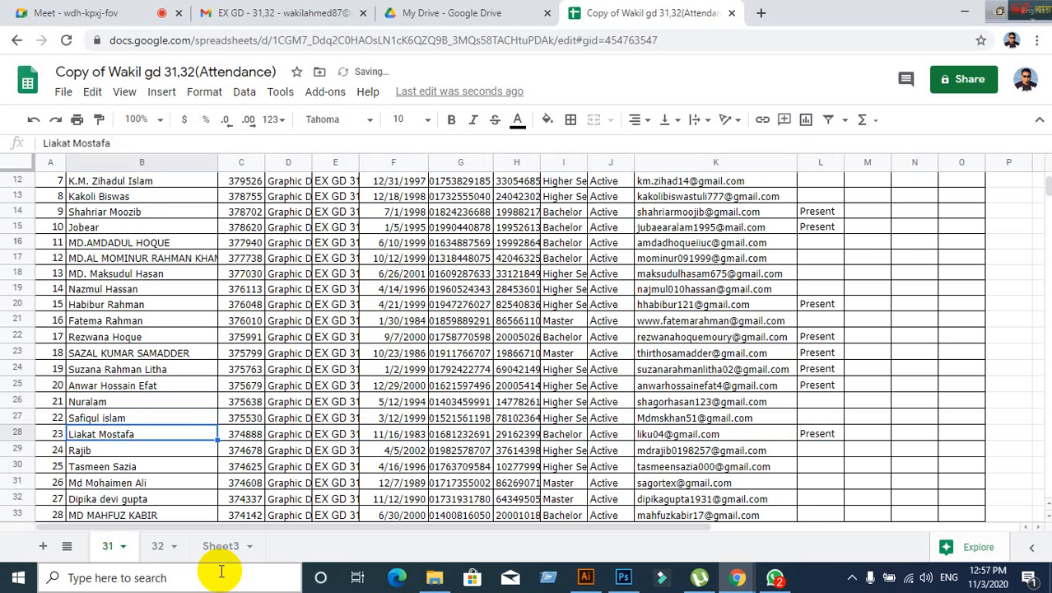
{"action": "key", "text": "Right"}
{"action": "key", "text": "Down"}
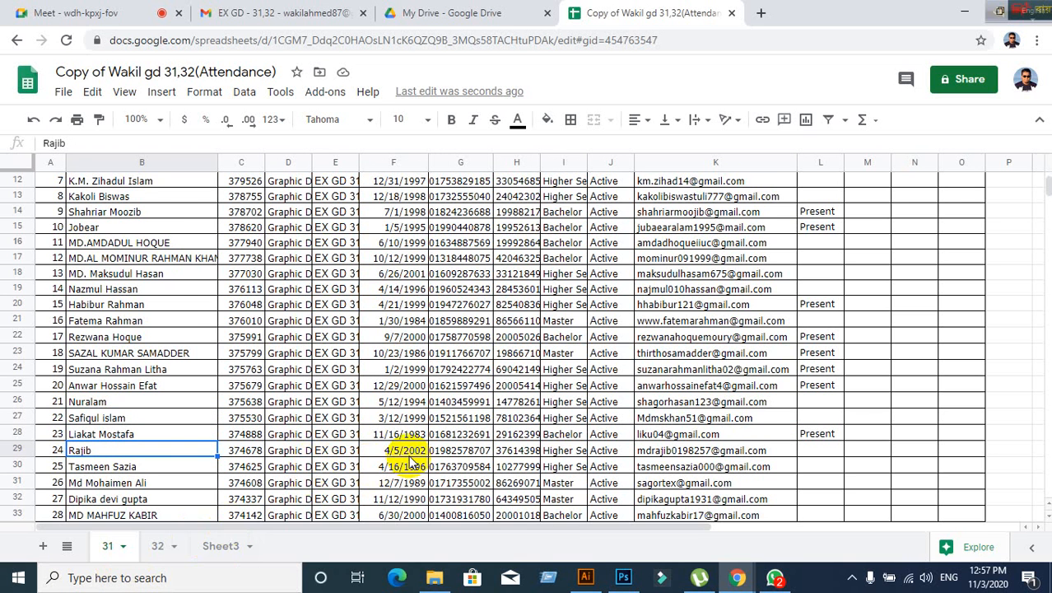
- Enter 'Present' in the row 30 attendance cell for student 25
{"action": "scroll", "coordinate": [411, 463], "scroll_direction": "down", "scroll_amount": 3}
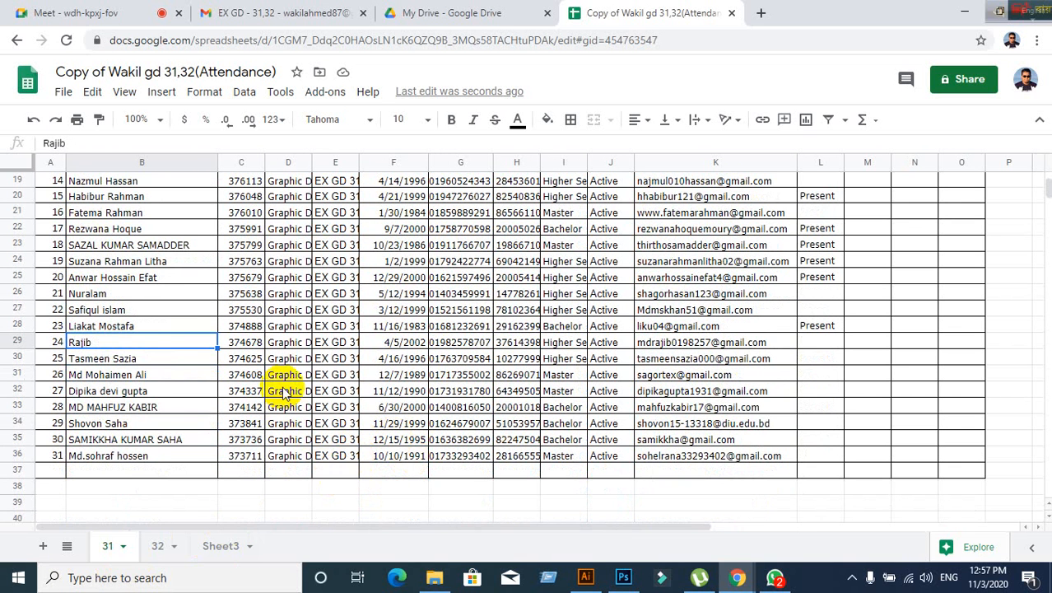
{"action": "key", "text": "Down"}
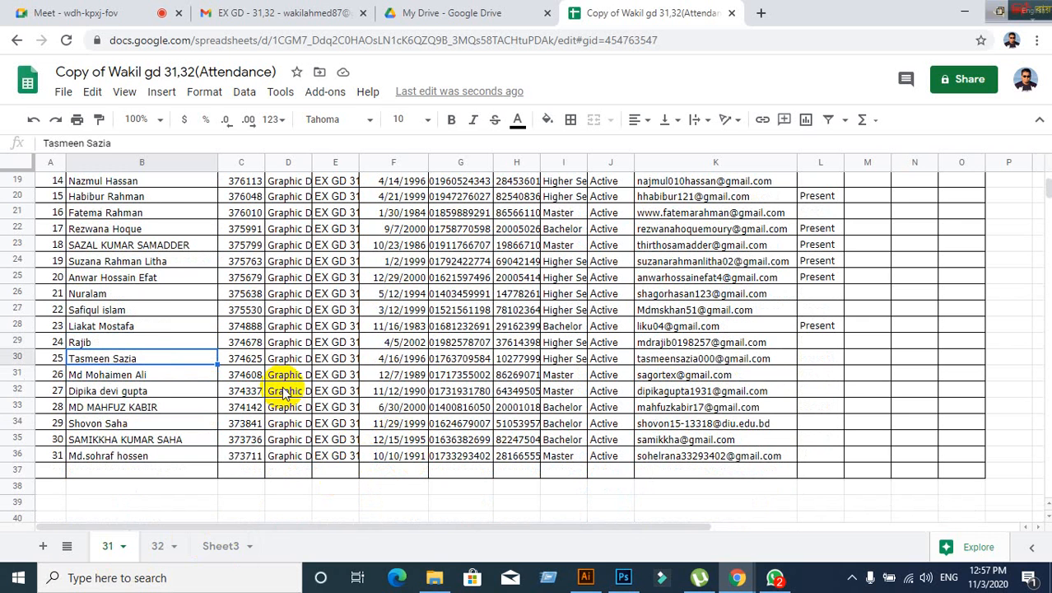
{"action": "key", "text": "Right"}
{"action": "key", "text": "Right"}
{"action": "key", "text": "Right"}
{"action": "key", "text": "Right"}
{"action": "key", "text": "Right"}
{"action": "key", "text": "Right"}
{"action": "key", "text": "Right"}
{"action": "key", "text": "Right"}
{"action": "key", "text": "Right"}
{"action": "key", "text": "Right"}
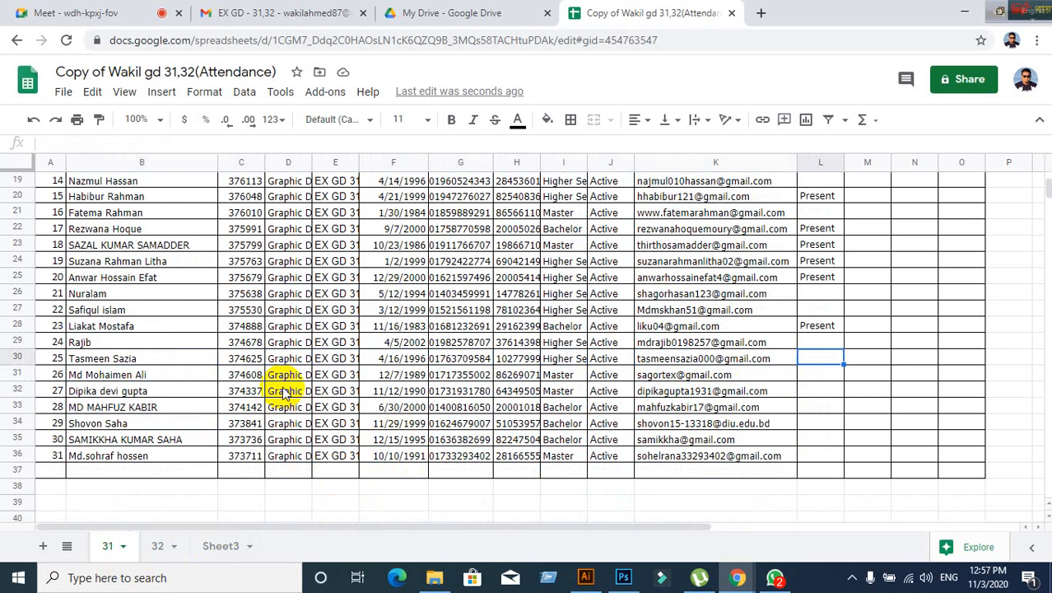
{"action": "type", "text": "Present"}
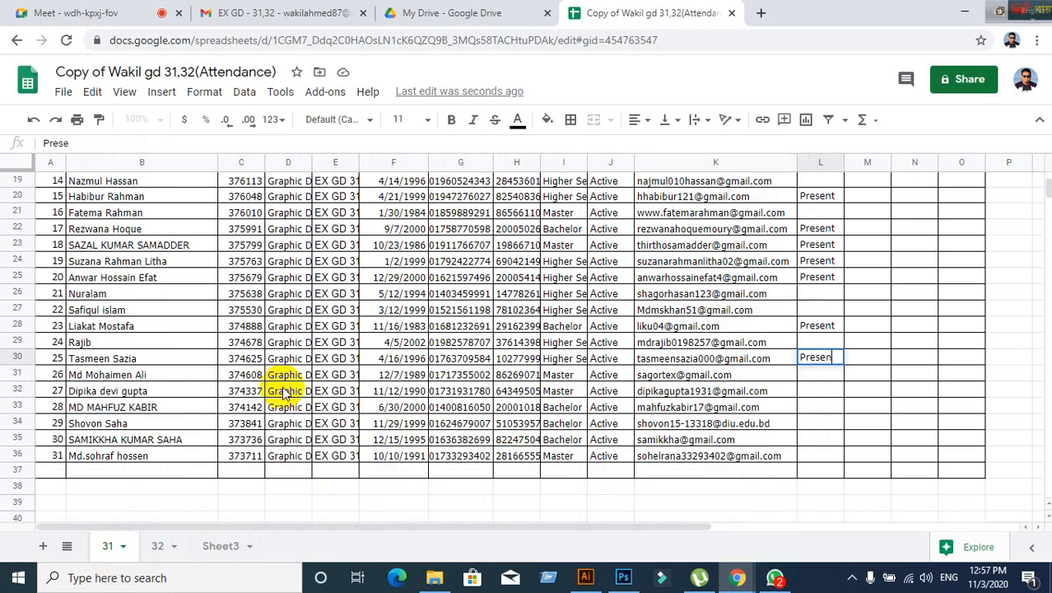
{"action": "key", "text": "Left"}
{"action": "key", "text": "Left"}
{"action": "key", "text": "Left"}
{"action": "key", "text": "Left"}
{"action": "key", "text": "Left"}
{"action": "key", "text": "Left"}
{"action": "key", "text": "Left"}
{"action": "key", "text": "Left"}
{"action": "key", "text": "Left"}
{"action": "key", "text": "Left"}
{"action": "key", "text": "Left"}
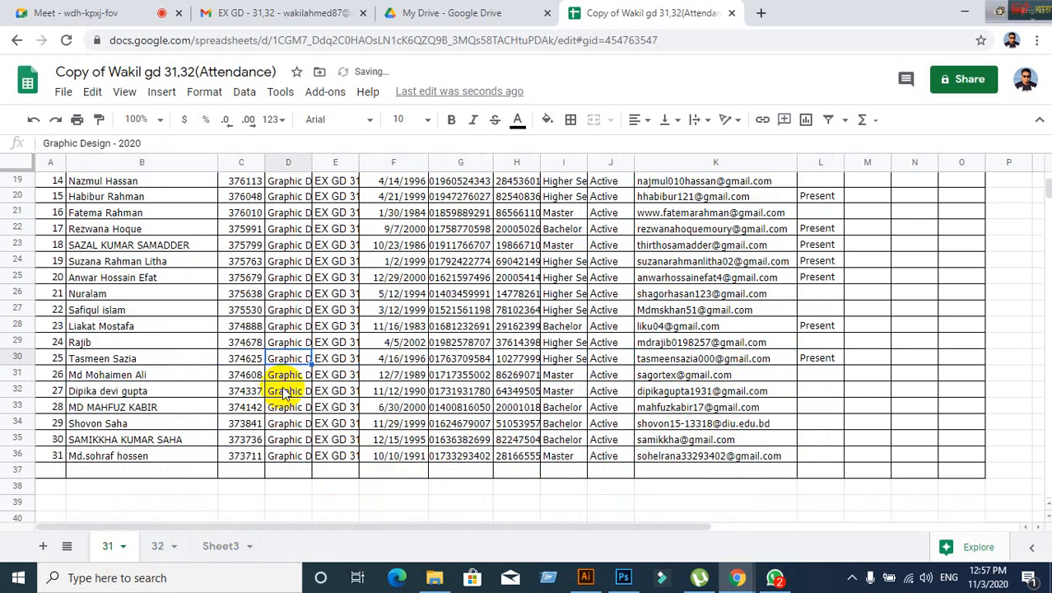
{"action": "key", "text": "Right"}
{"action": "key", "text": "Down"}
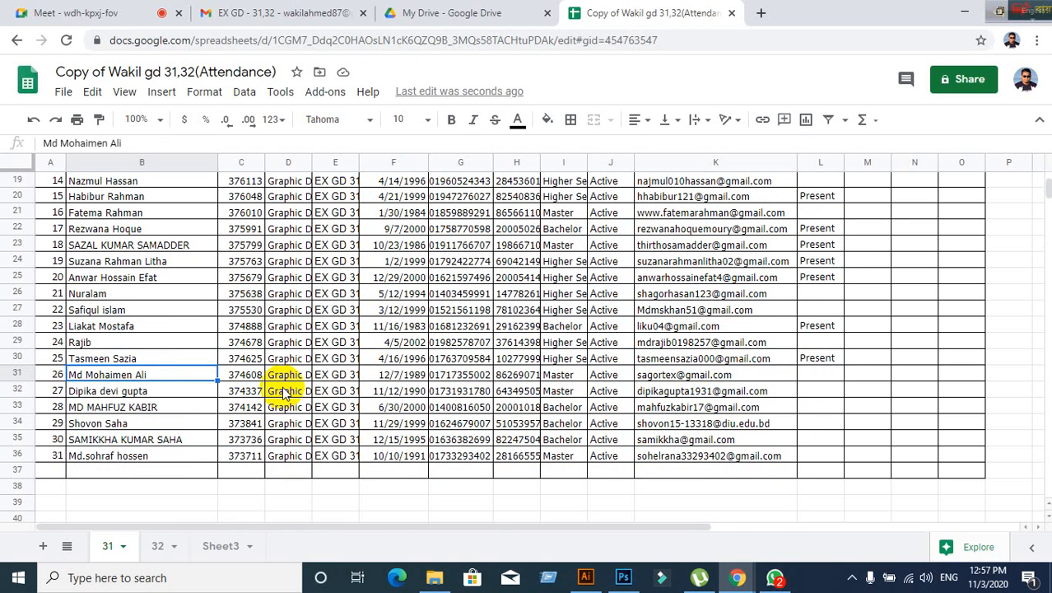
- Enter 'Present' in row 32 for student 27
{"action": "key", "text": "Down"}
{"action": "key", "text": "Right"}
{"action": "key", "text": "Right"}
{"action": "key", "text": "Right"}
{"action": "key", "text": "Right"}
{"action": "key", "text": "Right"}
{"action": "key", "text": "Right"}
{"action": "key", "text": "Right"}
{"action": "key", "text": "Right"}
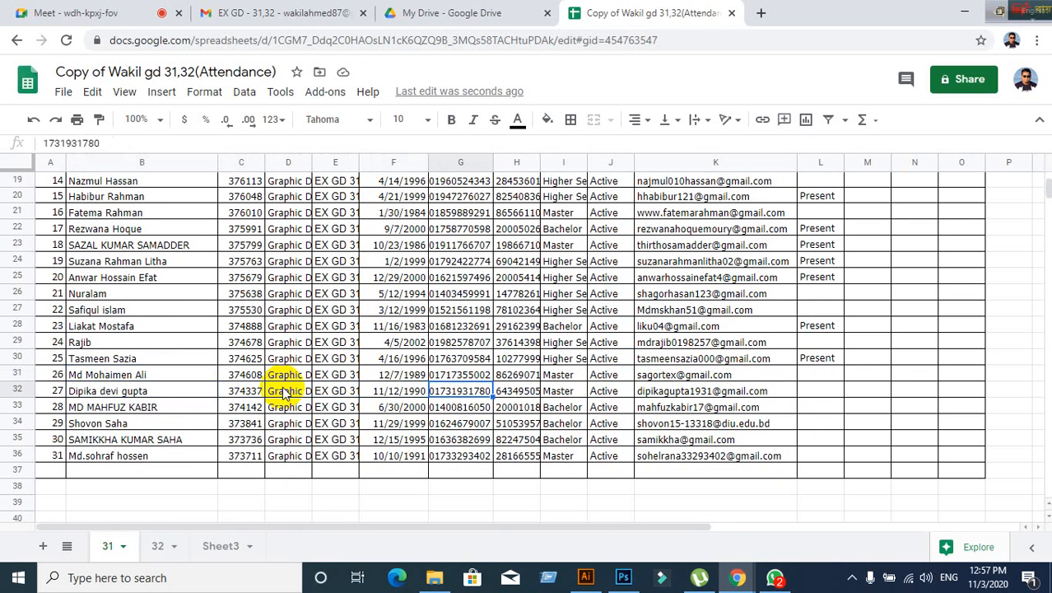
{"action": "key", "text": "Right"}
{"action": "key", "text": "Right"}
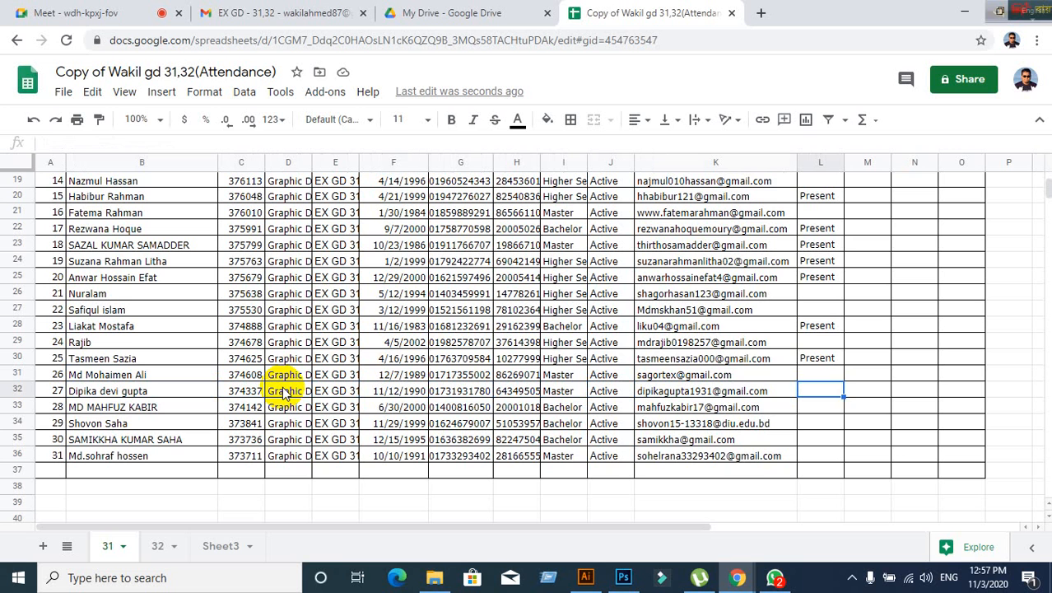
{"action": "type", "text": "Prese"}
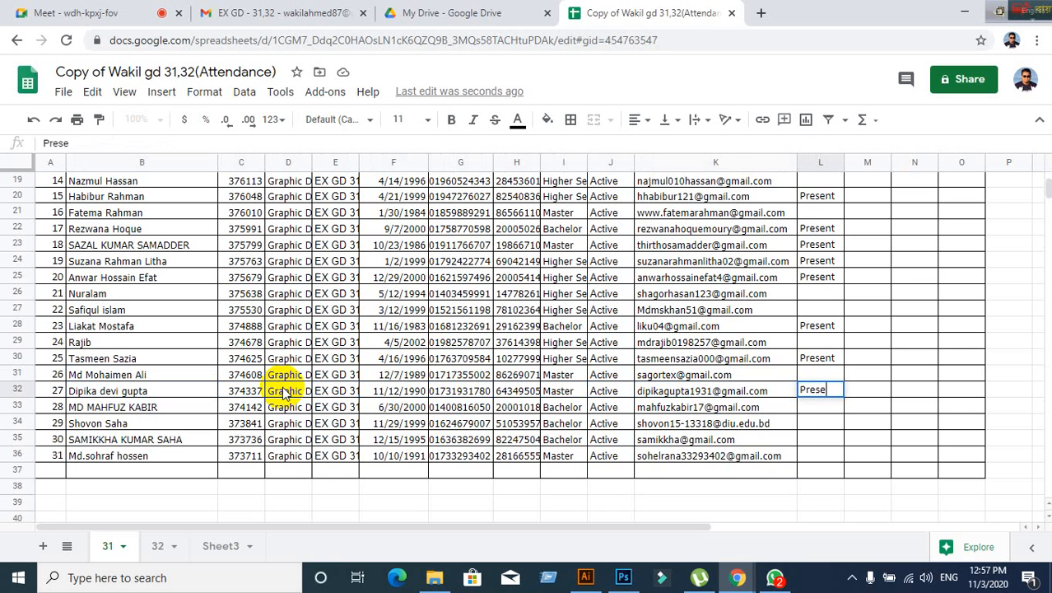
{"action": "type", "text": "nt"}
{"action": "key", "text": "Left"}
{"action": "key", "text": "Left"}
{"action": "key", "text": "Left"}
{"action": "key", "text": "Left"}
{"action": "key", "text": "Left"}
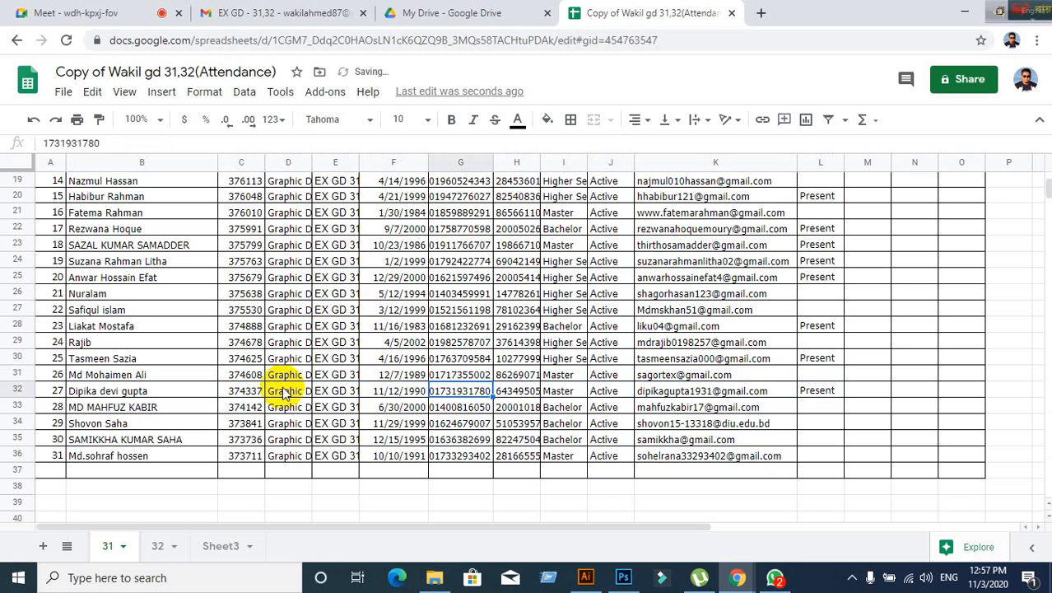
{"action": "key", "text": "Left"}
{"action": "key", "text": "Left"}
{"action": "key", "text": "Left"}
{"action": "key", "text": "Left"}
{"action": "key", "text": "Left"}
{"action": "key", "text": "Left"}
- Enter 'Present' in row 34 for student 29, skipping student 28
{"action": "key", "text": "Down"}
{"action": "key", "text": "Right"}
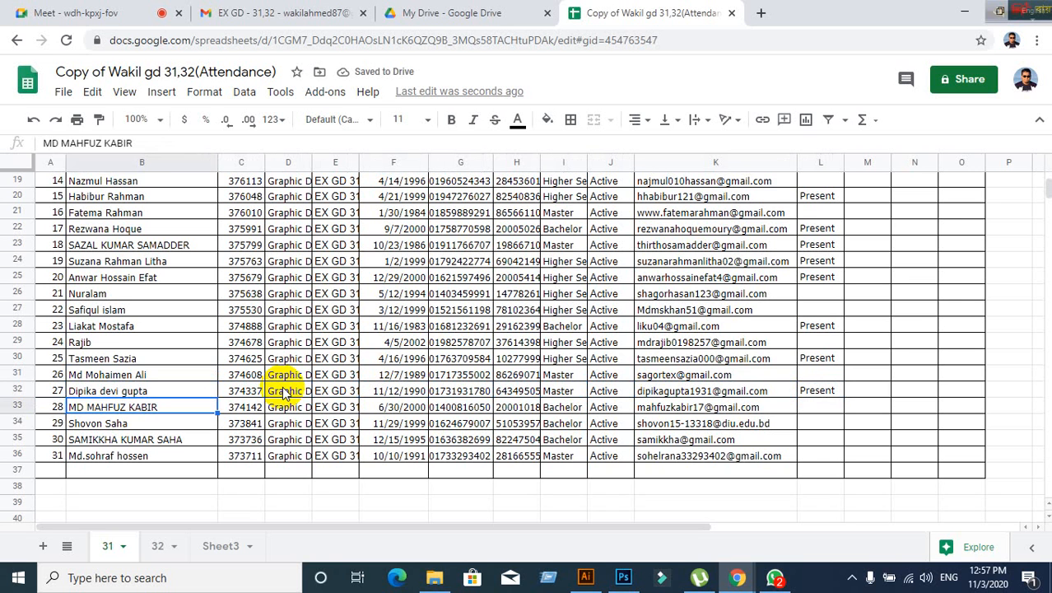
{"action": "key", "text": "Right"}
{"action": "key", "text": "Right"}
{"action": "key", "text": "Right"}
{"action": "key", "text": "Right"}
{"action": "key", "text": "Right"}
{"action": "key", "text": "Right"}
{"action": "key", "text": "Right"}
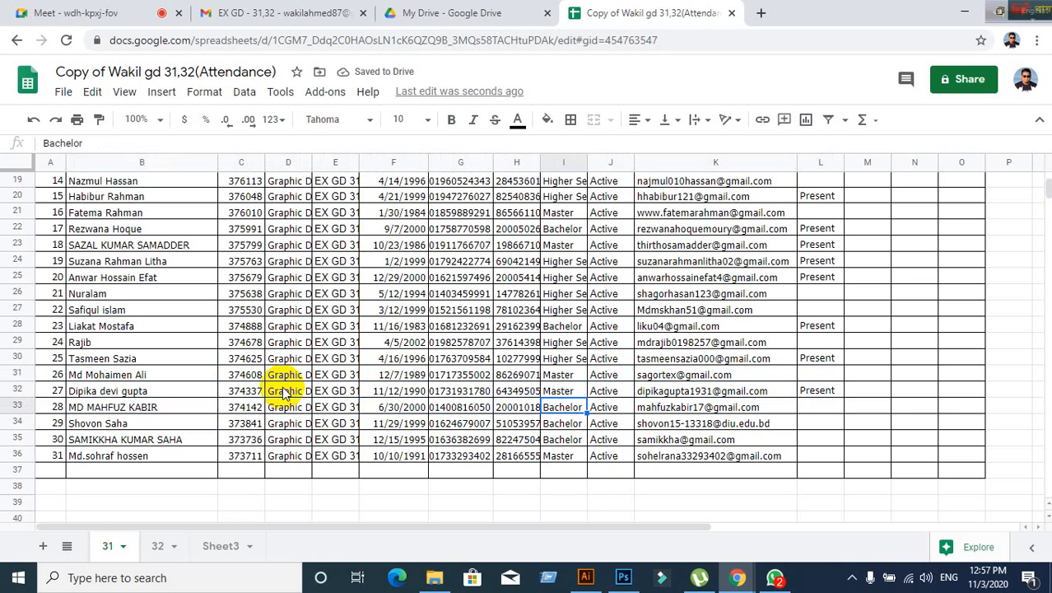
{"action": "key", "text": "Right"}
{"action": "key", "text": "Right"}
{"action": "key", "text": "Right"}
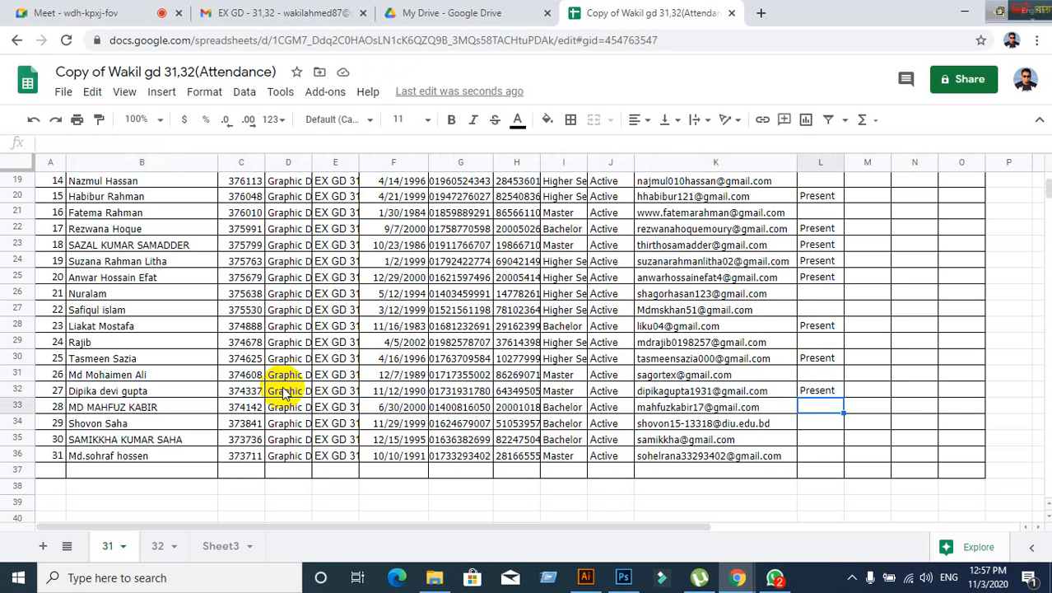
{"action": "key", "text": "Left"}
{"action": "key", "text": "Left"}
{"action": "key", "text": "Left"}
{"action": "key", "text": "Left"}
{"action": "key", "text": "Left"}
{"action": "key", "text": "Left"}
{"action": "key", "text": "Left"}
{"action": "key", "text": "Left"}
{"action": "key", "text": "Left"}
{"action": "key", "text": "Left"}
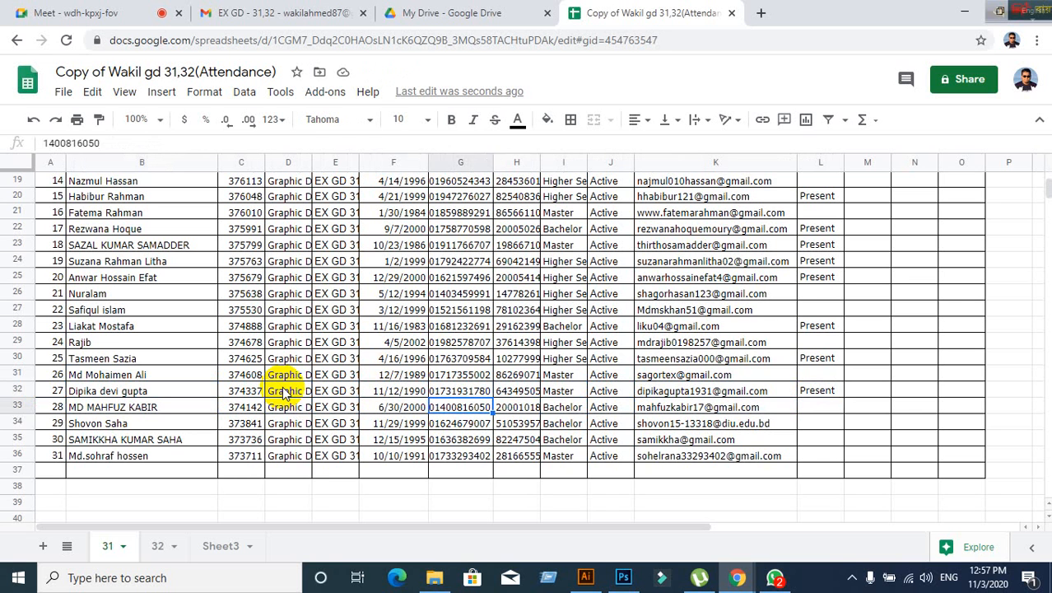
{"action": "key", "text": "Down"}
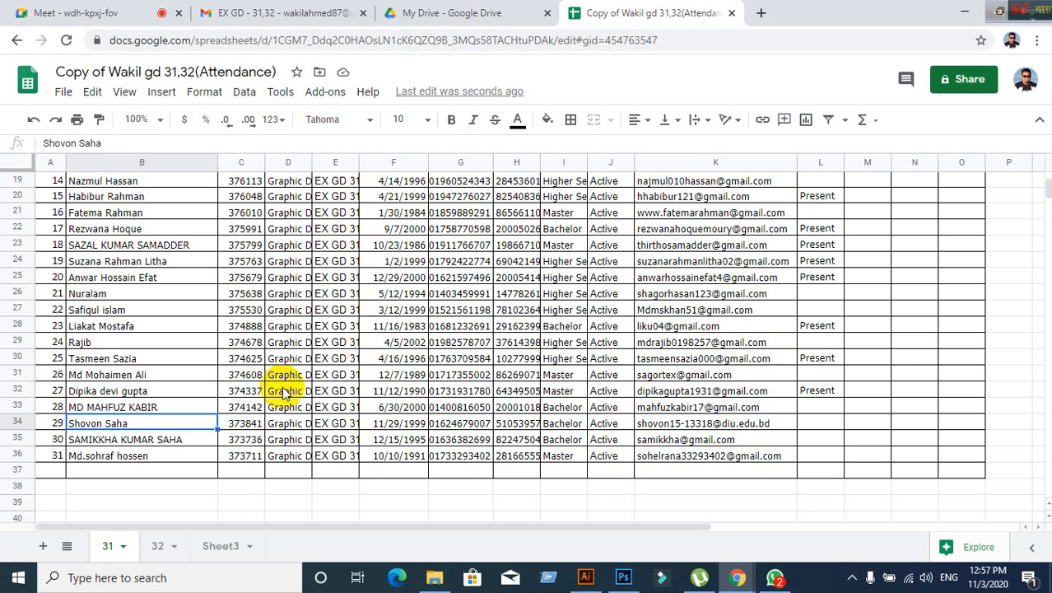
{"action": "key", "text": "Up"}
{"action": "key", "text": "Right"}
{"action": "key", "text": "Right"}
{"action": "key", "text": "Right"}
{"action": "key", "text": "Right"}
{"action": "key", "text": "Right"}
{"action": "key", "text": "Right"}
{"action": "key", "text": "Right"}
{"action": "key", "text": "Right"}
{"action": "key", "text": "Right"}
{"action": "key", "text": "Right"}
{"action": "key", "text": "Right"}
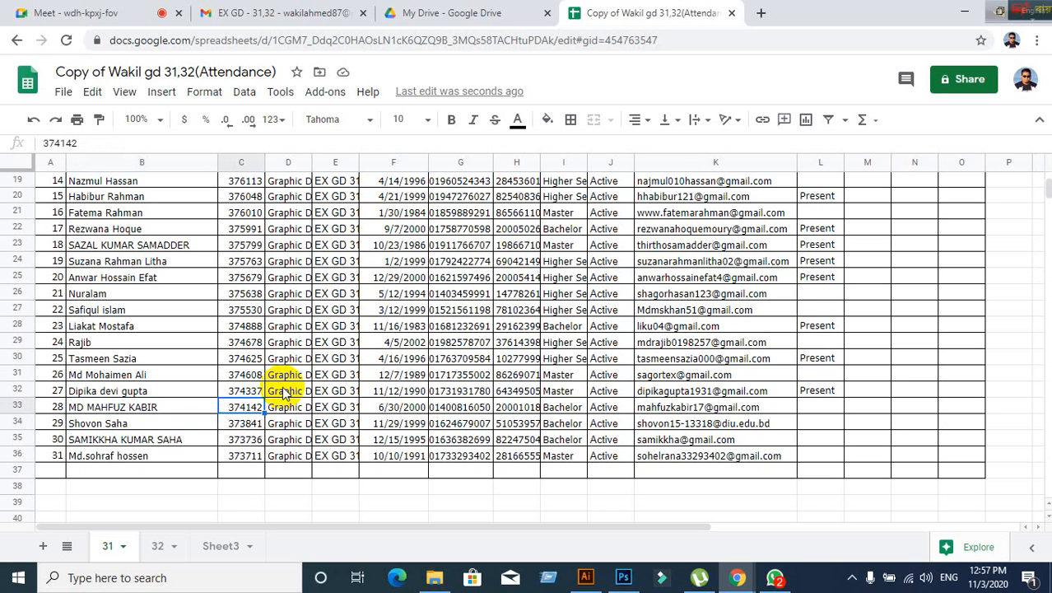
{"action": "key", "text": "Left"}
{"action": "key", "text": "Down"}
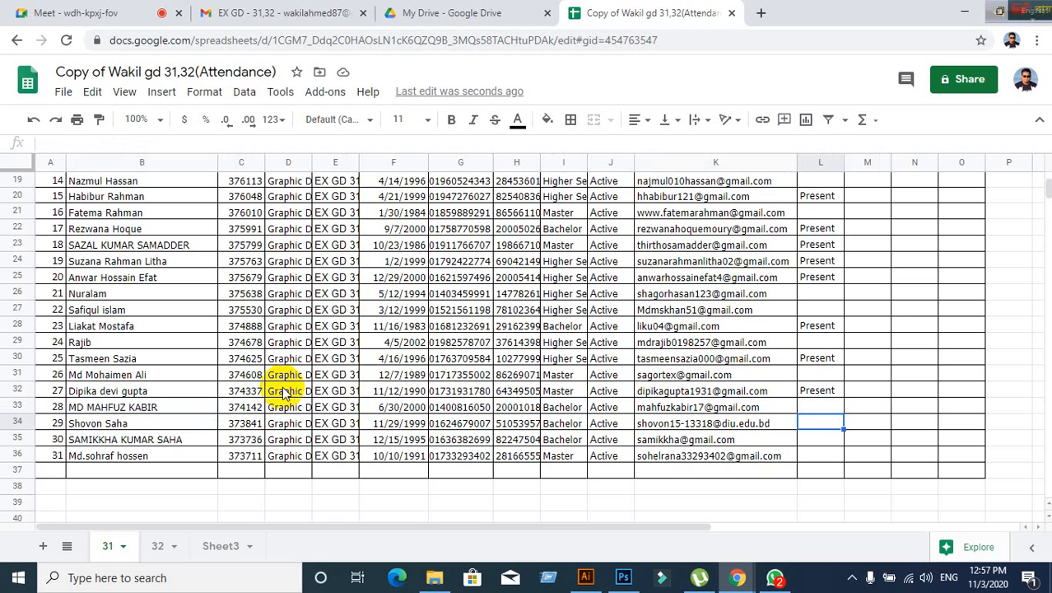
{"action": "type", "text": "Present"}
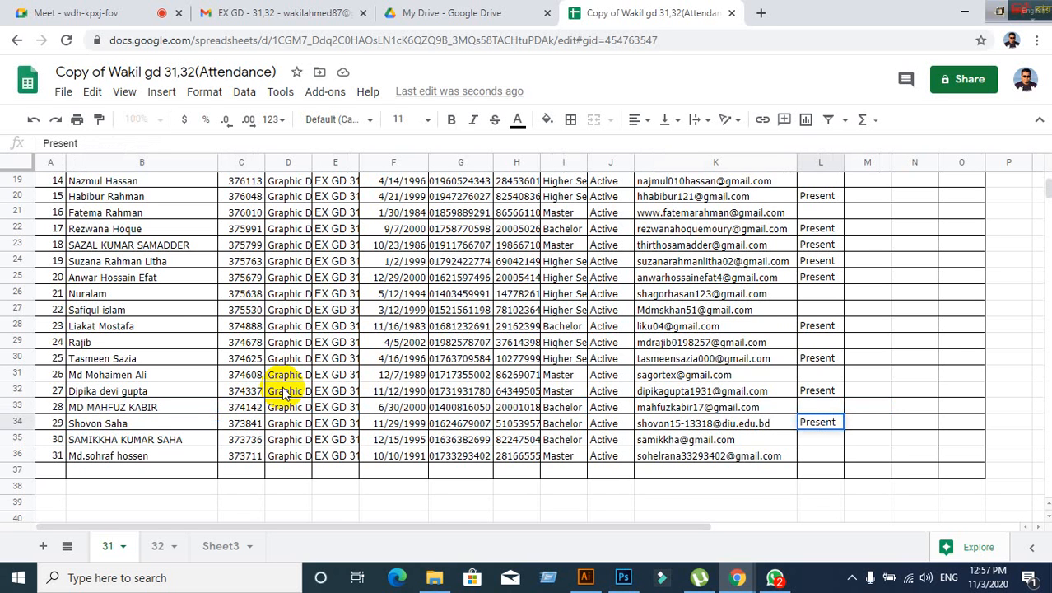
{"action": "key", "text": "Return"}
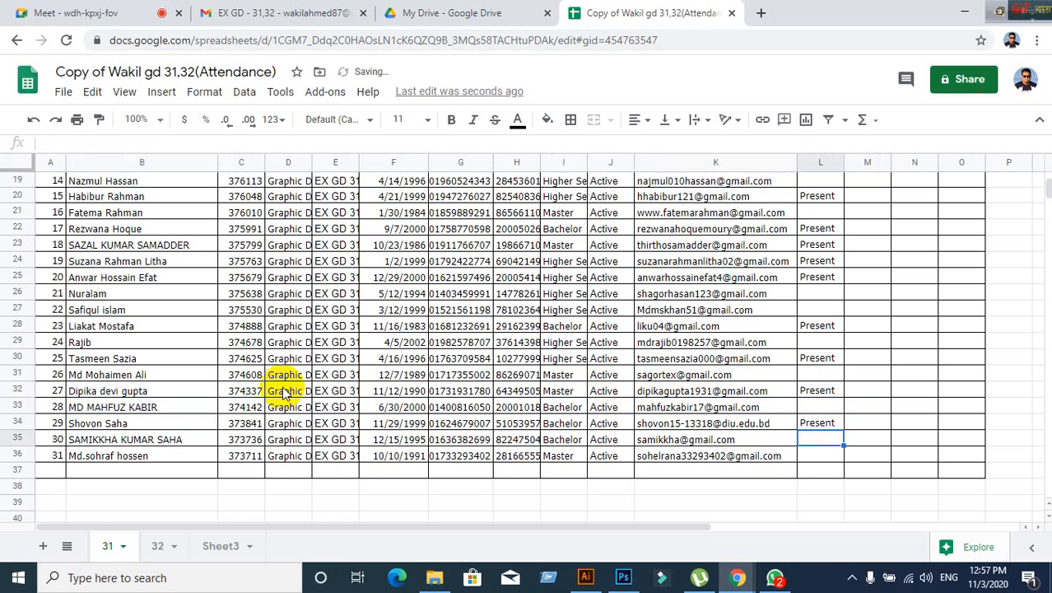
- Enter 'Present' in row 35 for student 30, fixing a typo
{"action": "key", "text": "Left"}
{"action": "key", "text": "Left"}
{"action": "key", "text": "Left"}
{"action": "key", "text": "Left"}
{"action": "key", "text": "Left"}
{"action": "key", "text": "Left"}
{"action": "key", "text": "Left"}
{"action": "key", "text": "Left"}
{"action": "key", "text": "Left"}
{"action": "key", "text": "Left"}
{"action": "key", "text": "Left"}
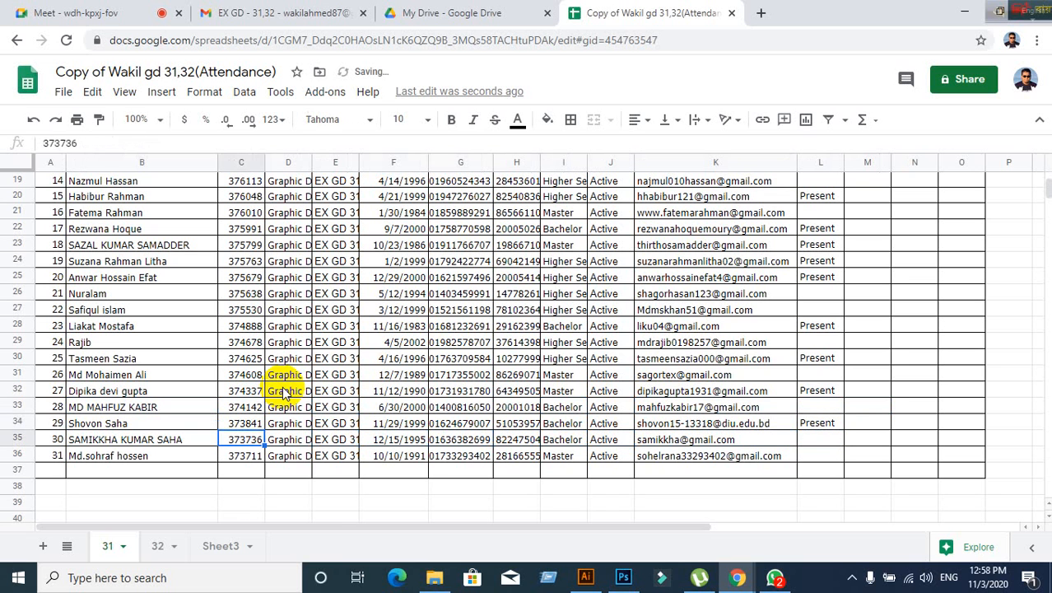
{"action": "key", "text": "Right"}
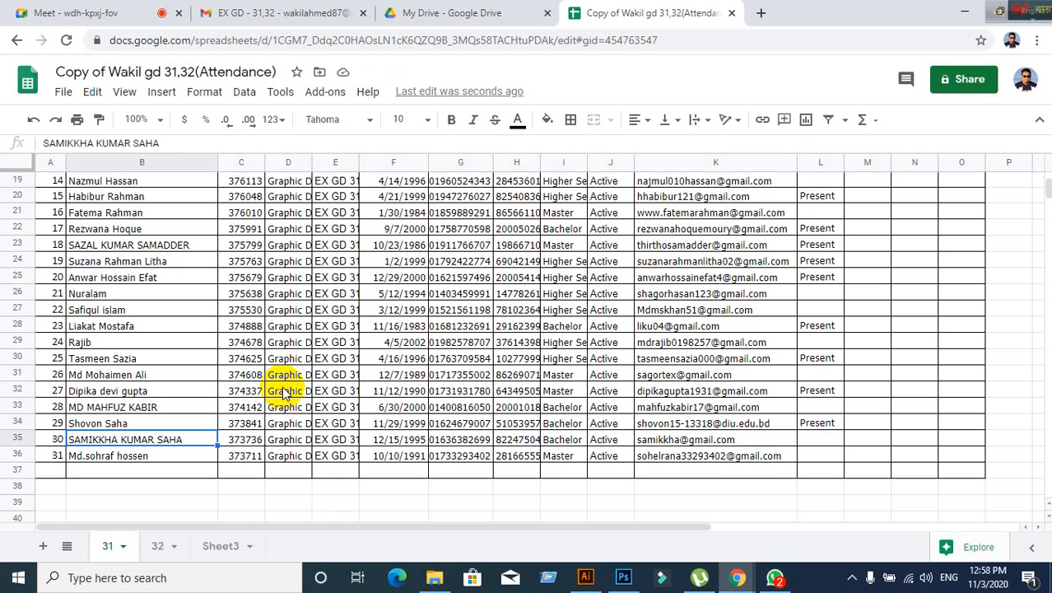
{"action": "key", "text": "Right"}
{"action": "key", "text": "Right"}
{"action": "key", "text": "Right"}
{"action": "key", "text": "Right"}
{"action": "key", "text": "Right"}
{"action": "key", "text": "Right"}
{"action": "key", "text": "Right"}
{"action": "key", "text": "Right"}
{"action": "key", "text": "Right"}
{"action": "key", "text": "Right"}
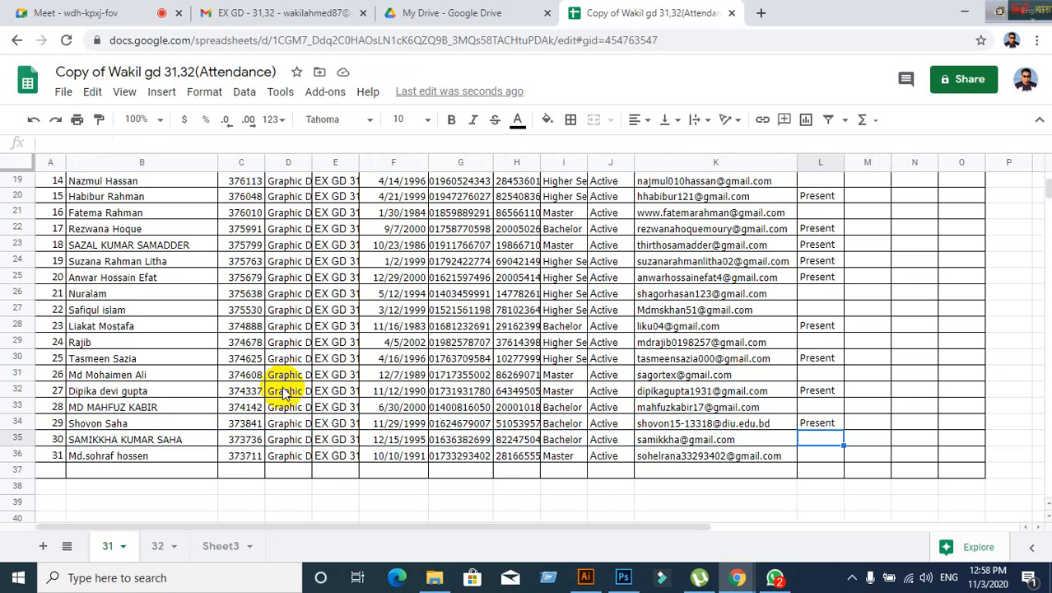
{"action": "type", "text": "Preset"}
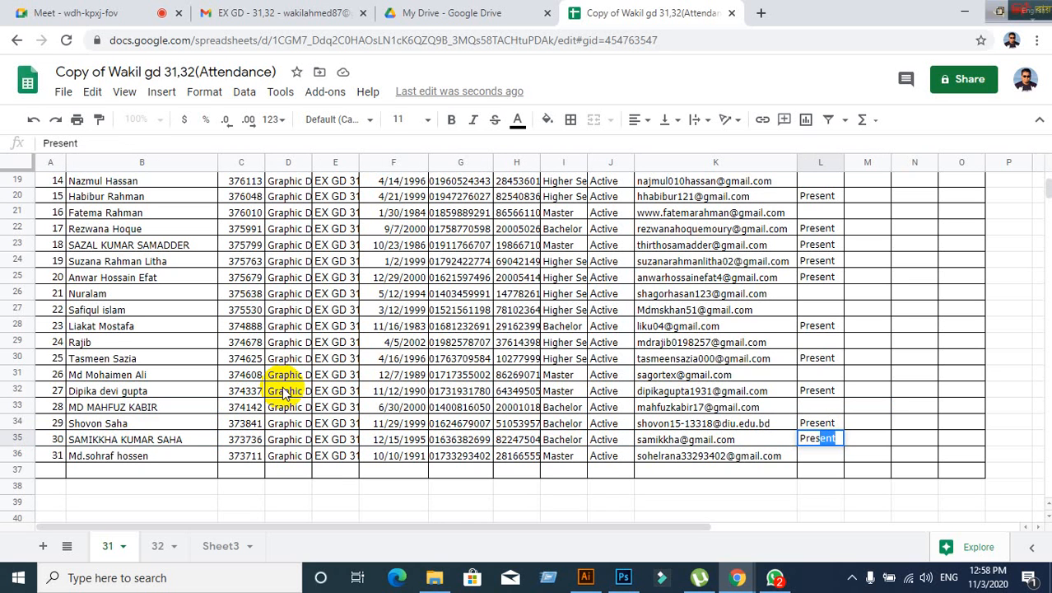
{"action": "type", "text": "n"}
{"action": "key", "text": "BackSpace"}
{"action": "key", "text": "BackSpace"}
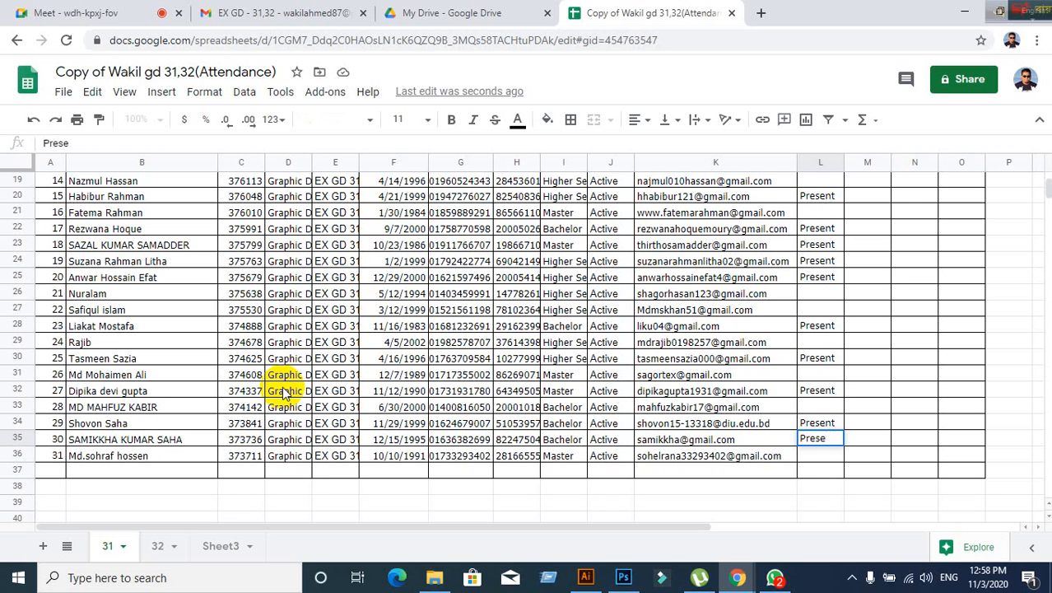
{"action": "type", "text": "nt"}
{"action": "key", "text": "Left"}
{"action": "key", "text": "Left"}
{"action": "key", "text": "Left"}
{"action": "key", "text": "Left"}
{"action": "key", "text": "Left"}
{"action": "key", "text": "Left"}
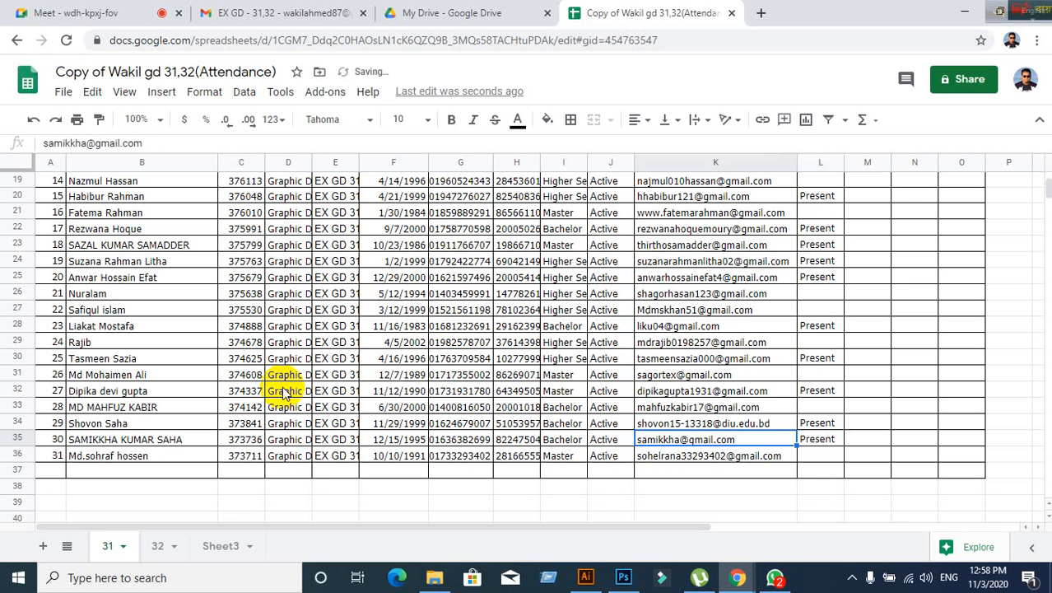
- Start row 37 with serial number 32 and the new student's name
{"action": "key", "text": "Left"}
{"action": "key", "text": "Left"}
{"action": "key", "text": "Left"}
{"action": "key", "text": "Left"}
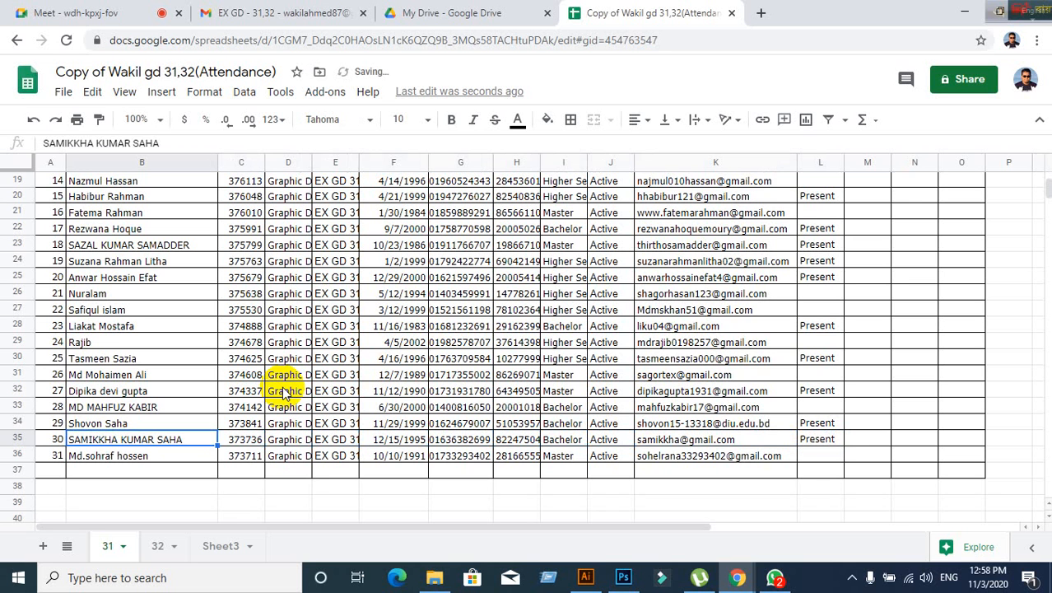
{"action": "key", "text": "Down"}
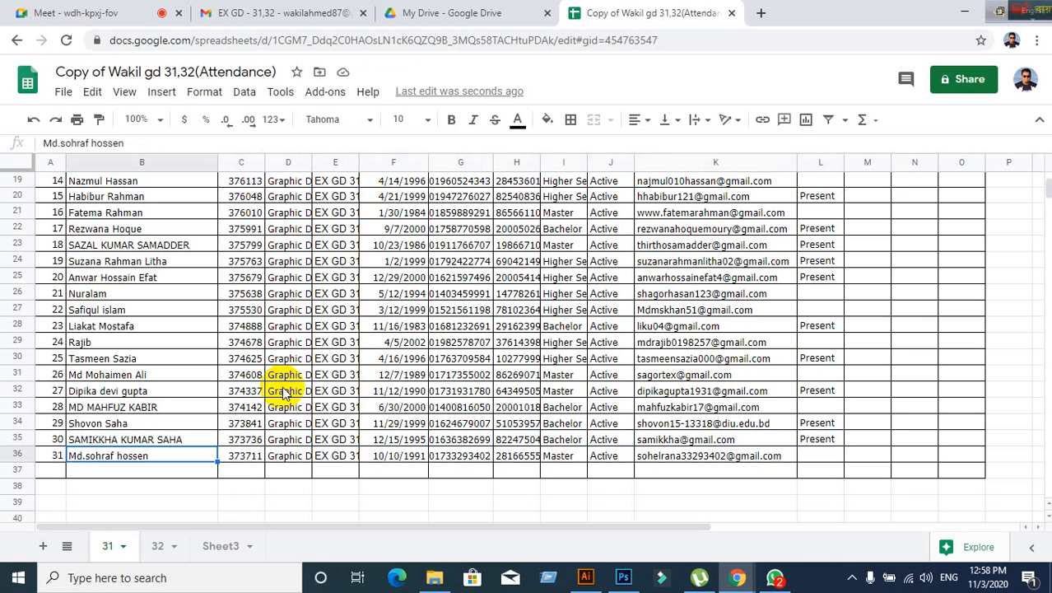
{"action": "key", "text": "Right"}
{"action": "key", "text": "Right"}
{"action": "key", "text": "Right"}
{"action": "key", "text": "Right"}
{"action": "key", "text": "Right"}
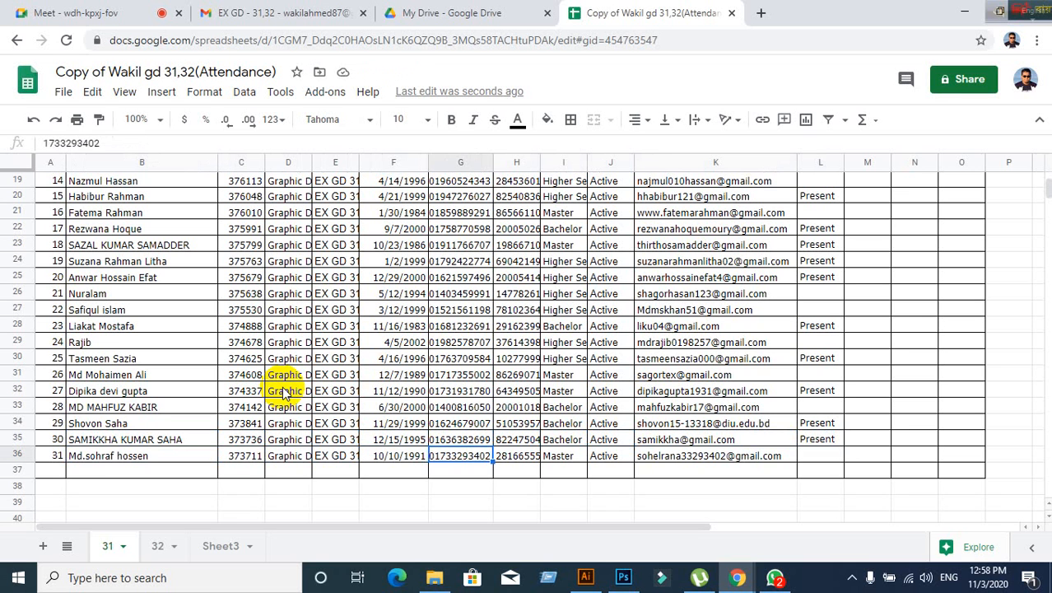
{"action": "key", "text": "Left"}
{"action": "key", "text": "Left"}
{"action": "key", "text": "Left"}
{"action": "key", "text": "Left"}
{"action": "key", "text": "Left"}
{"action": "key", "text": "Left"}
{"action": "key", "text": "Down"}
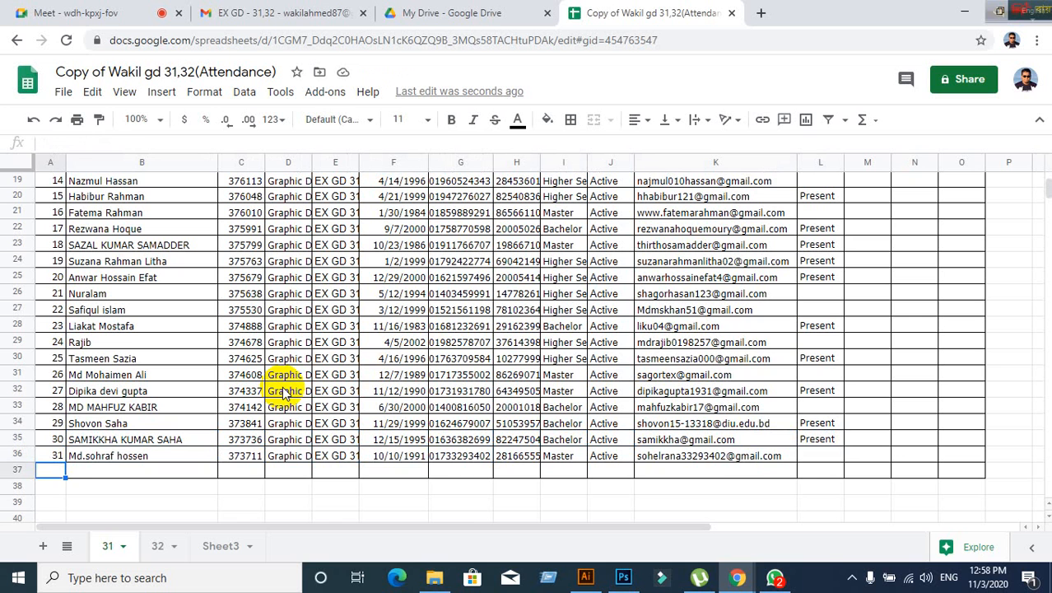
{"action": "type", "text": "32"}
{"action": "key", "text": "Tab"}
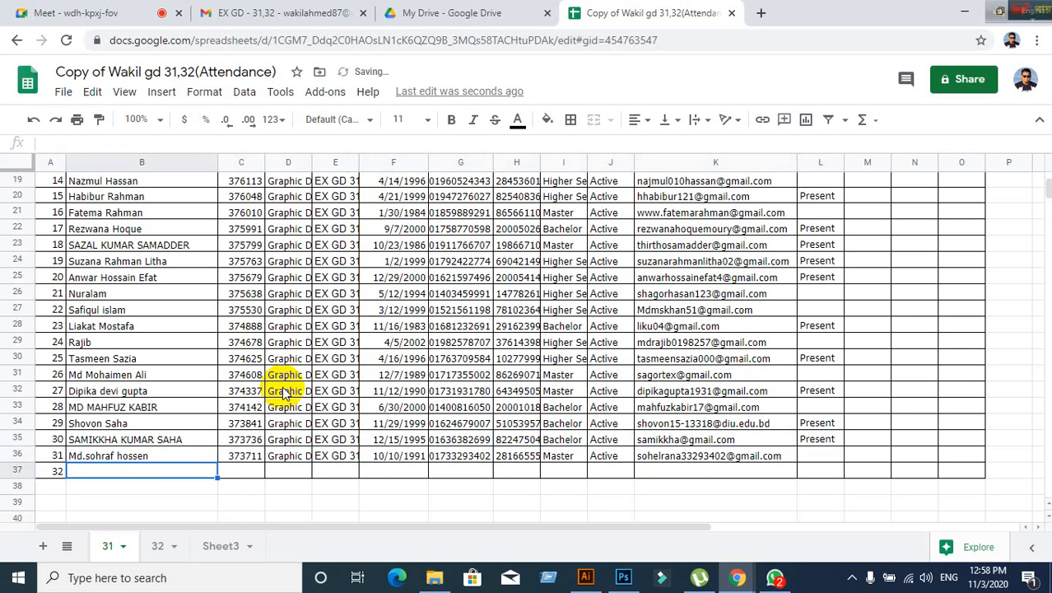
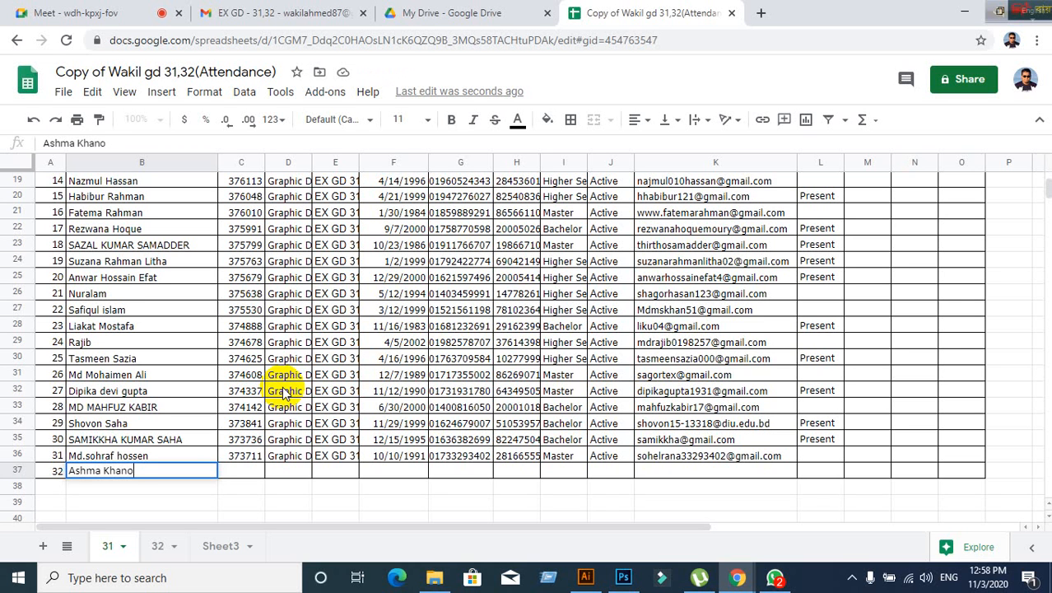
{"action": "key", "text": "Tab"}
{"action": "key", "text": "Tab"}
{"action": "key", "text": "Tab"}
{"action": "key", "text": "Tab"}
{"action": "key", "text": "Tab"}
{"action": "key", "text": "Tab"}
{"action": "key", "text": "Tab"}
{"action": "key", "text": "Tab"}
{"action": "key", "text": "Tab"}
{"action": "key", "text": "Tab"}
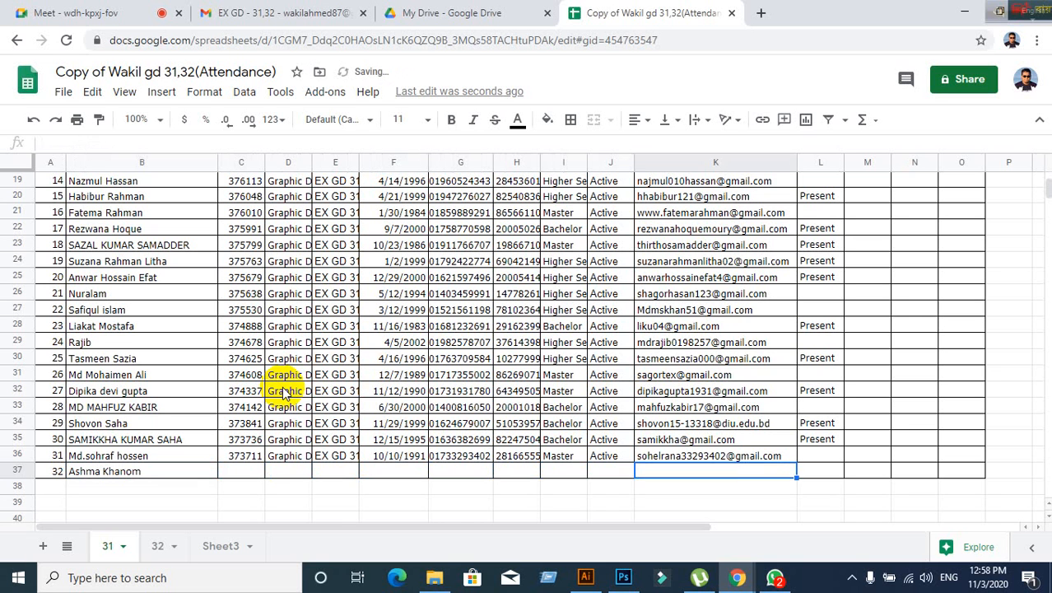
- Mark the new row 37 student Present in the attendance column
{"action": "type", "text": "Pre"}
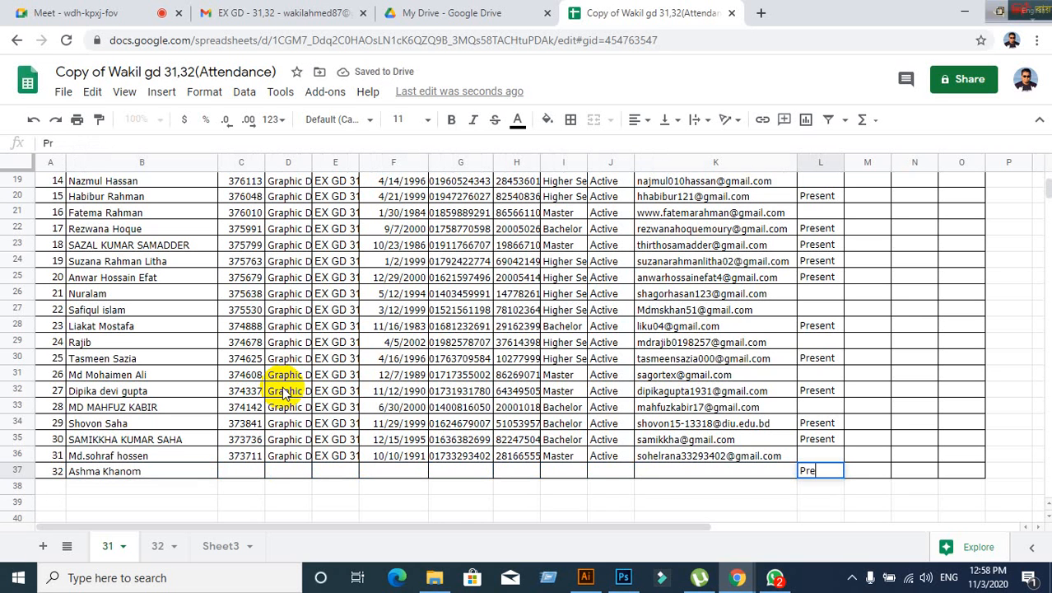
{"action": "type", "text": "sent"}
{"action": "key", "text": "Left"}
{"action": "key", "text": "Left"}
{"action": "key", "text": "Left"}
{"action": "key", "text": "Left"}
{"action": "key", "text": "Left"}
{"action": "key", "text": "Left"}
{"action": "key", "text": "Left"}
{"action": "key", "text": "Left"}
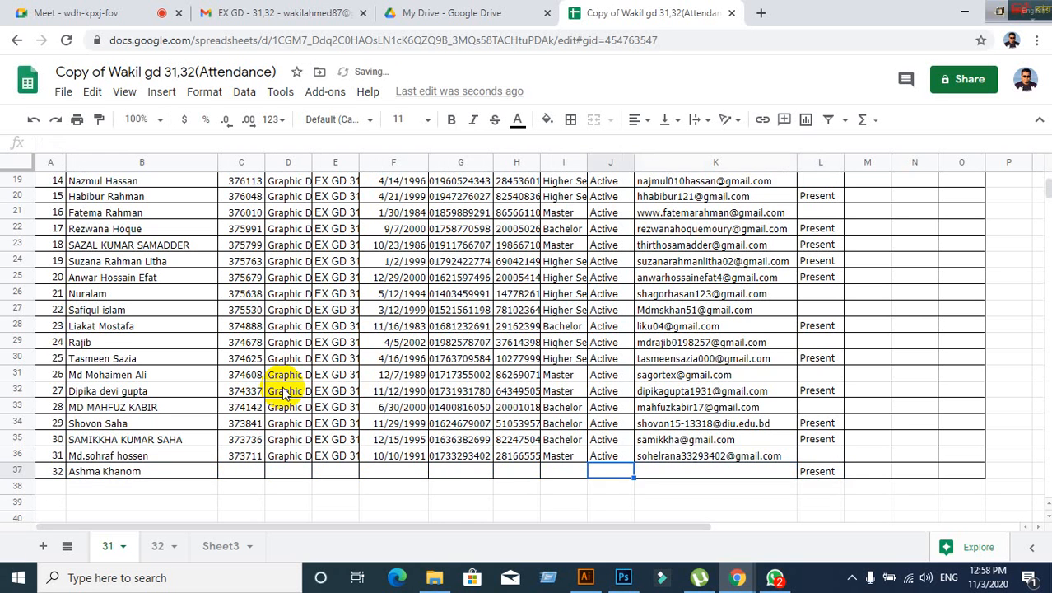
{"action": "key", "text": "Left"}
{"action": "key", "text": "Left"}
{"action": "key", "text": "Left"}
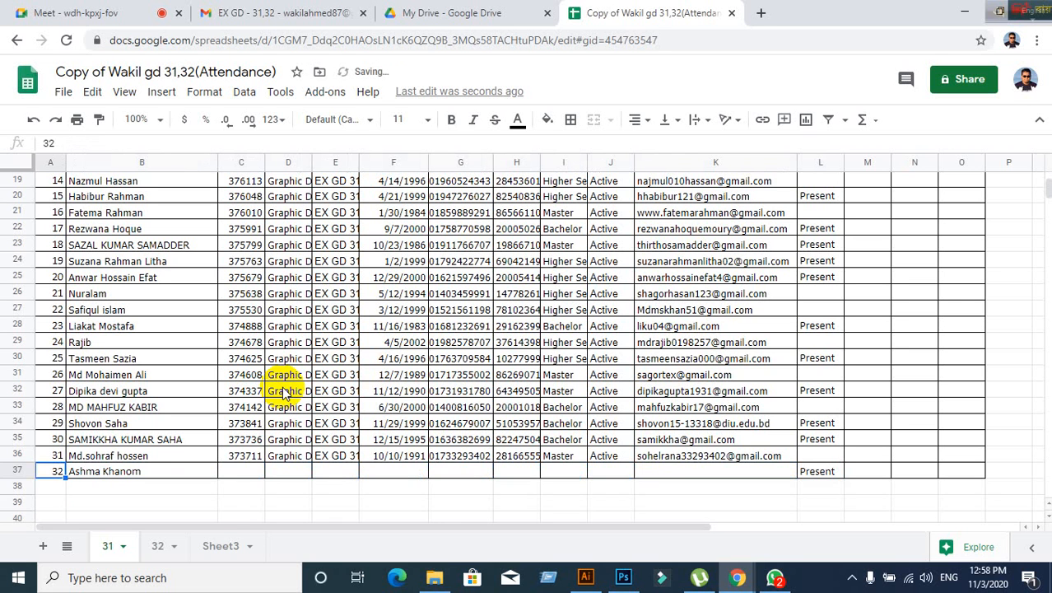
{"action": "key", "text": "Down"}
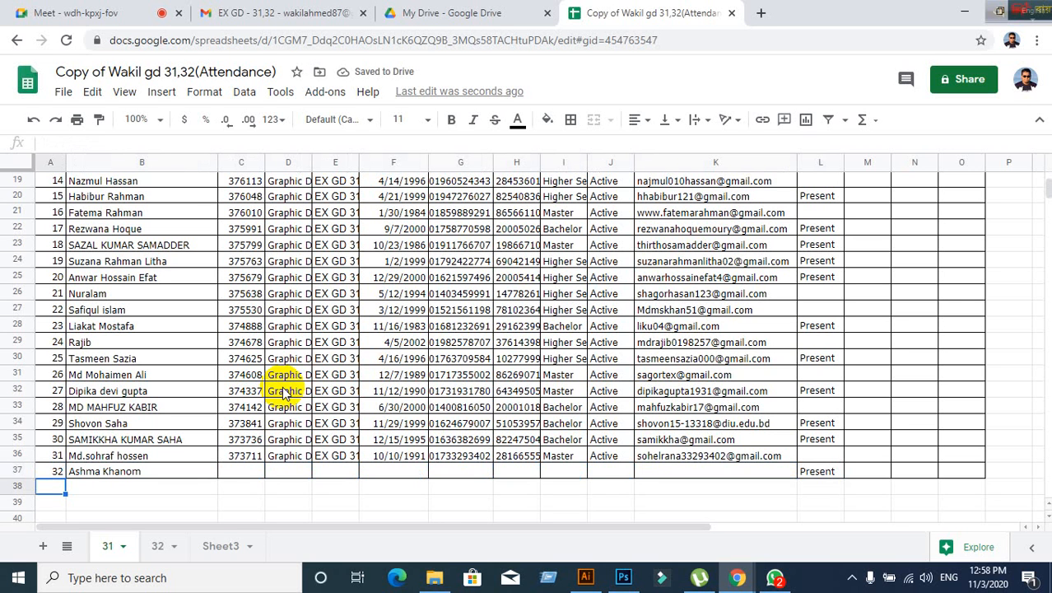
- Fill row 38 with serial 33, the student's name and 'Present'
{"action": "type", "text": "33"}
{"action": "key", "text": "Tab"}
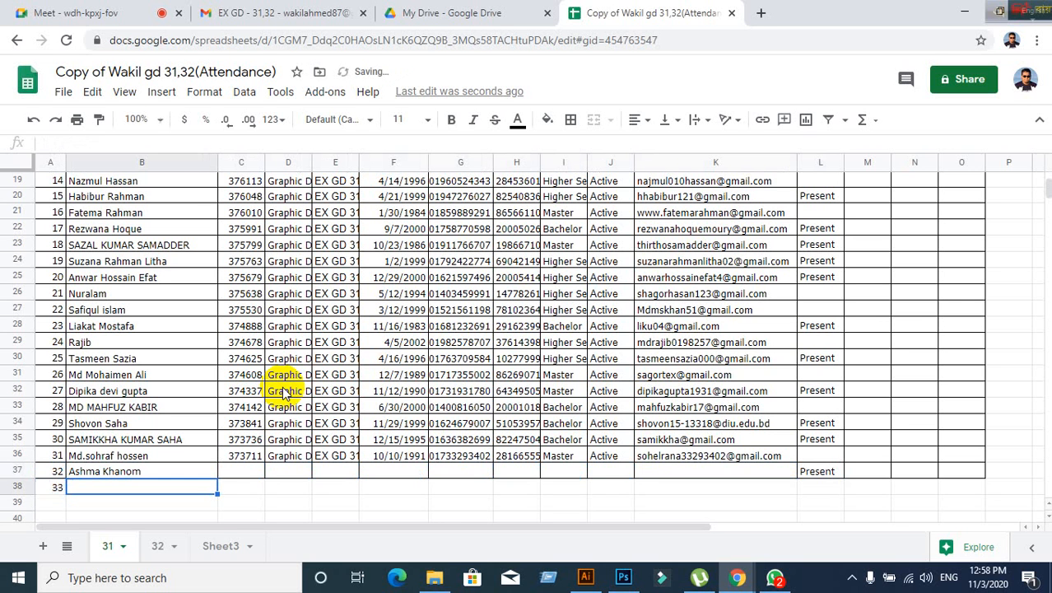
{"action": "type", "text": "K.M"}
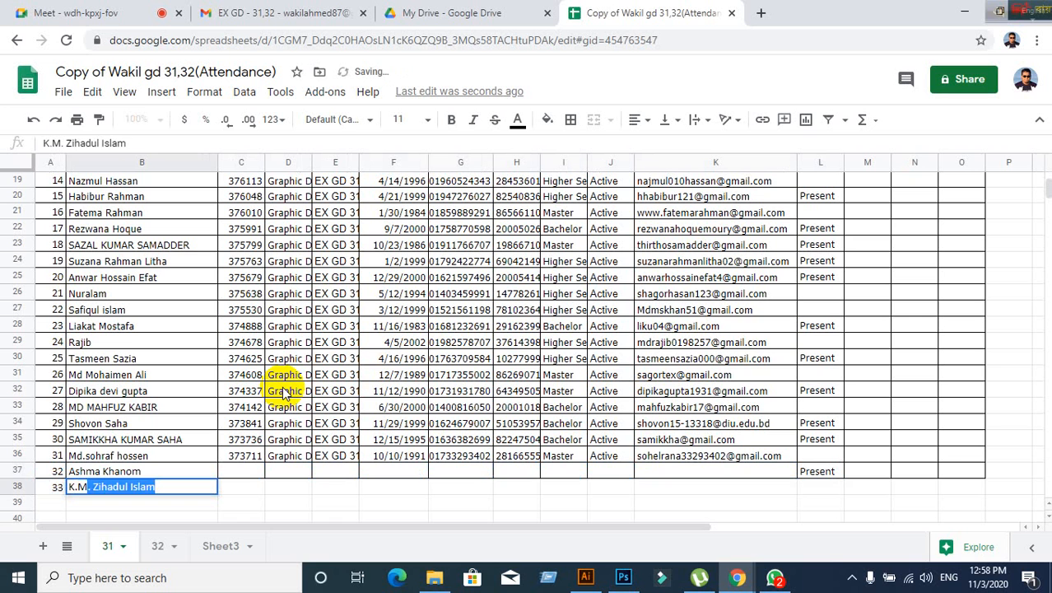
{"action": "key", "text": "BackSpace"}
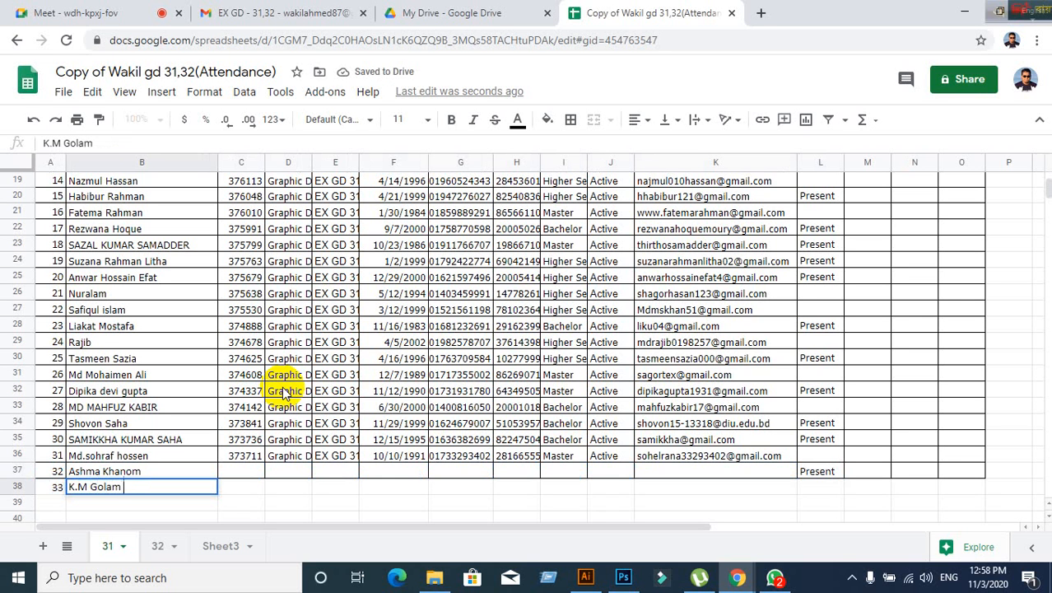
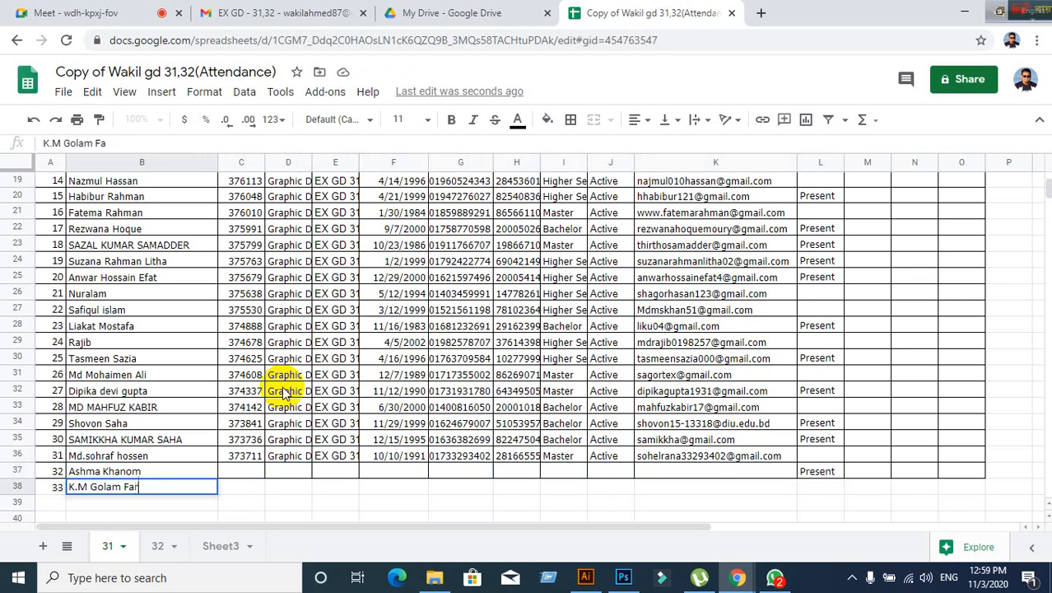
{"action": "key", "text": "Tab"}
{"action": "key", "text": "Tab"}
{"action": "key", "text": "Tab"}
{"action": "key", "text": "Tab"}
{"action": "key", "text": "Tab"}
{"action": "key", "text": "Tab"}
{"action": "key", "text": "Tab"}
{"action": "key", "text": "Tab"}
{"action": "key", "text": "Tab"}
{"action": "key", "text": "Tab"}
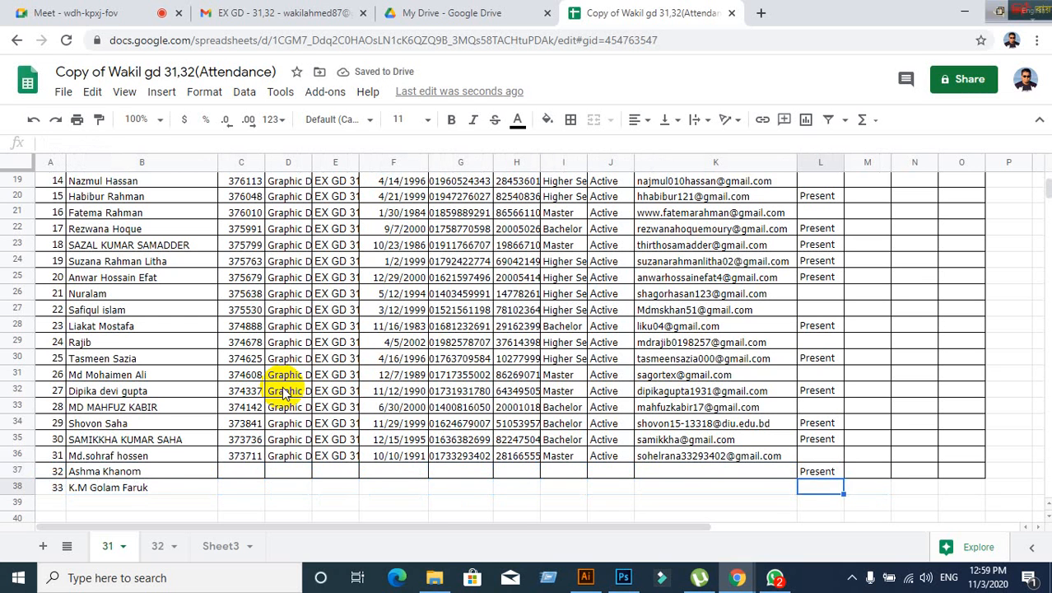
{"action": "type", "text": "Pr"}
{"action": "key", "text": "Return"}
- Fill row 39 with serial 34, the student's name and 'Present'
{"action": "key", "text": "Left"}
{"action": "key", "text": "Left"}
{"action": "key", "text": "Left"}
{"action": "key", "text": "Left"}
{"action": "key", "text": "Left"}
{"action": "key", "text": "Left"}
{"action": "key", "text": "Left"}
{"action": "key", "text": "Left"}
{"action": "key", "text": "Left"}
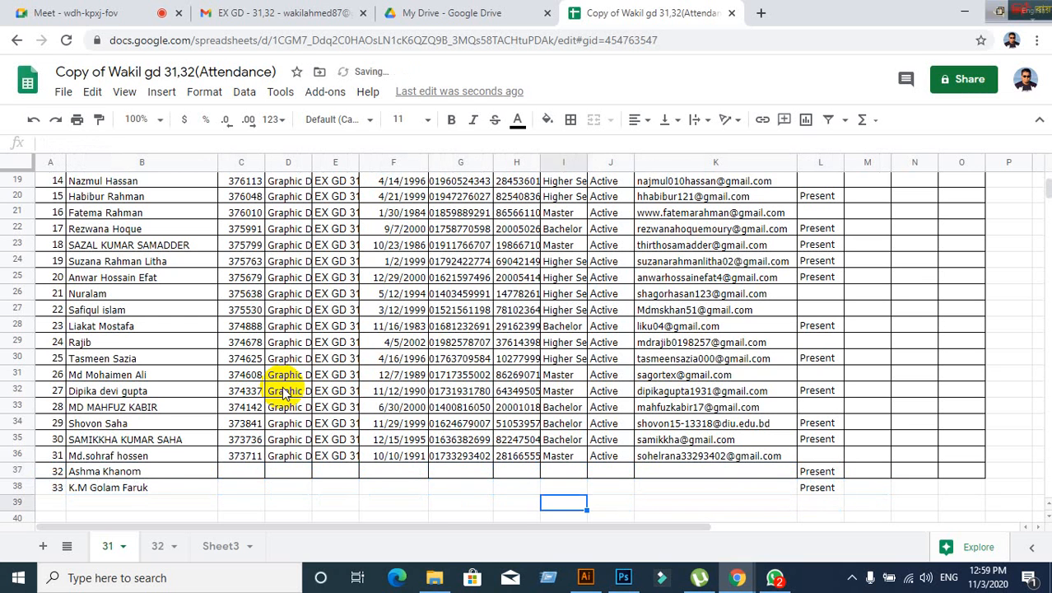
{"action": "key", "text": "Left"}
{"action": "key", "text": "Left"}
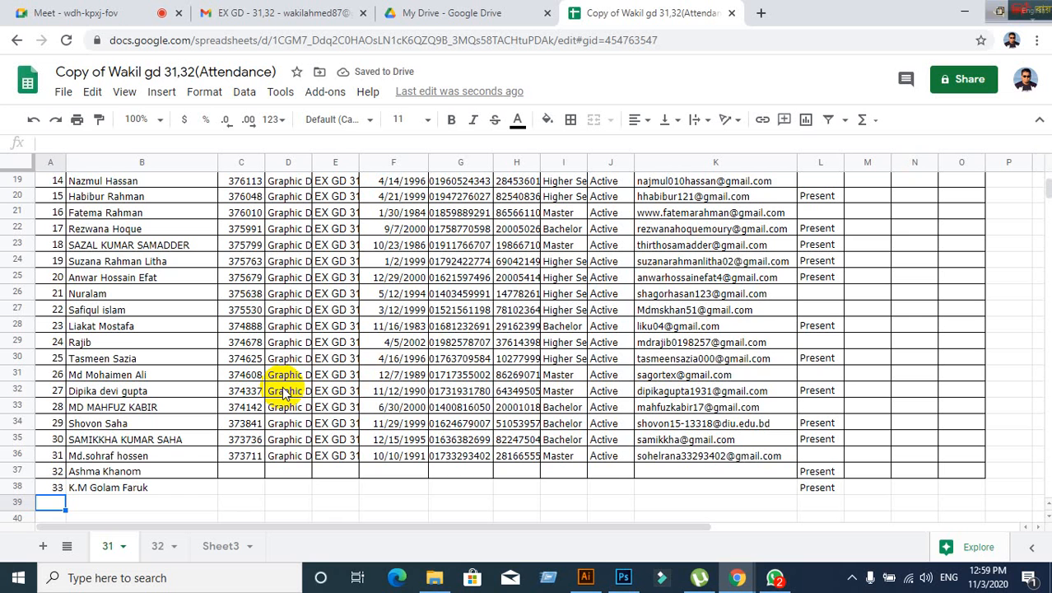
{"action": "type", "text": "34"}
{"action": "key", "text": "Tab"}
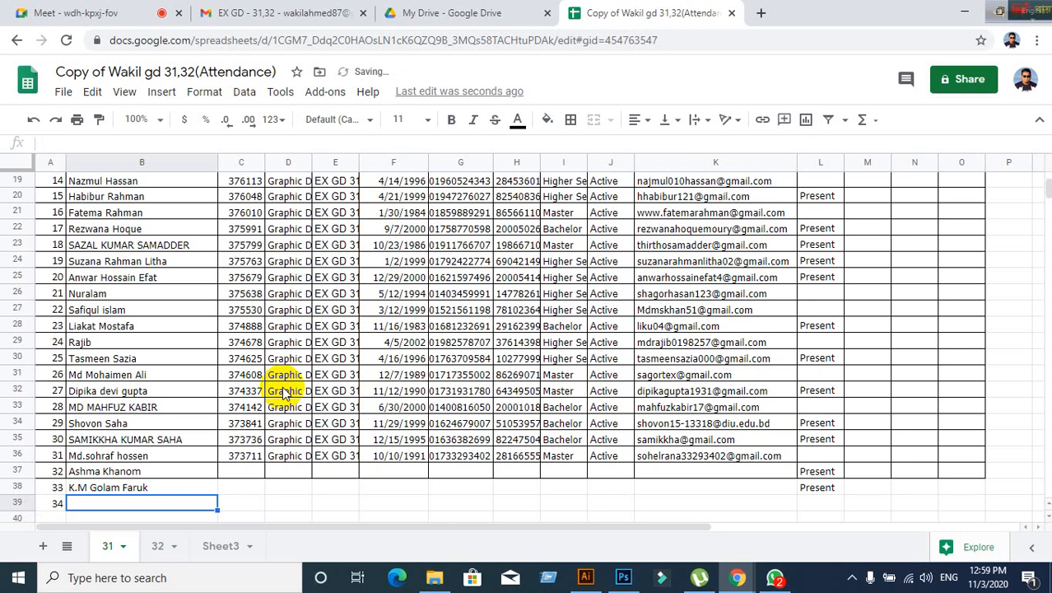
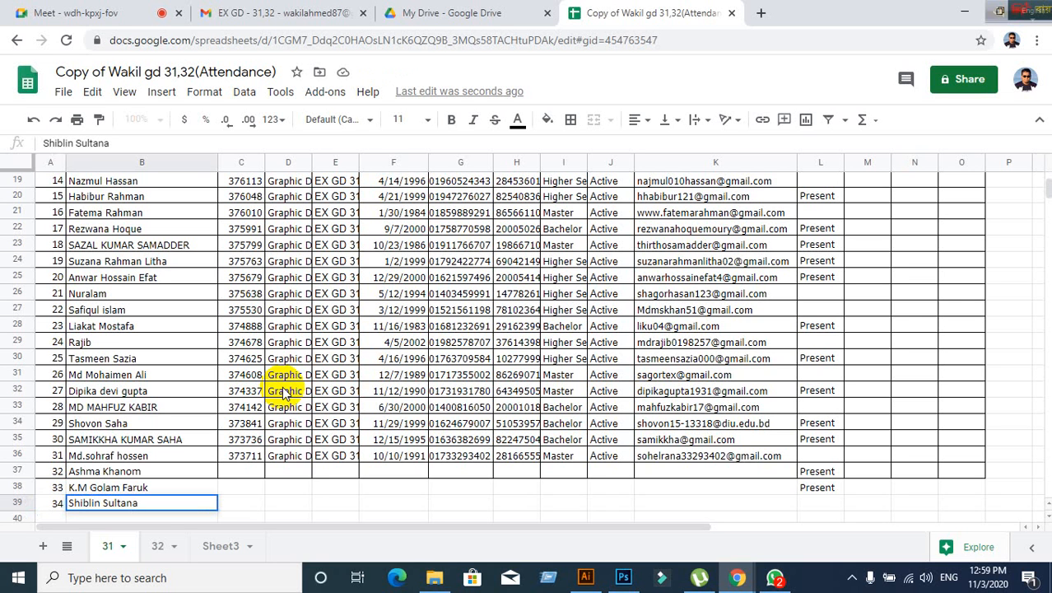
{"action": "key", "text": "Tab"}
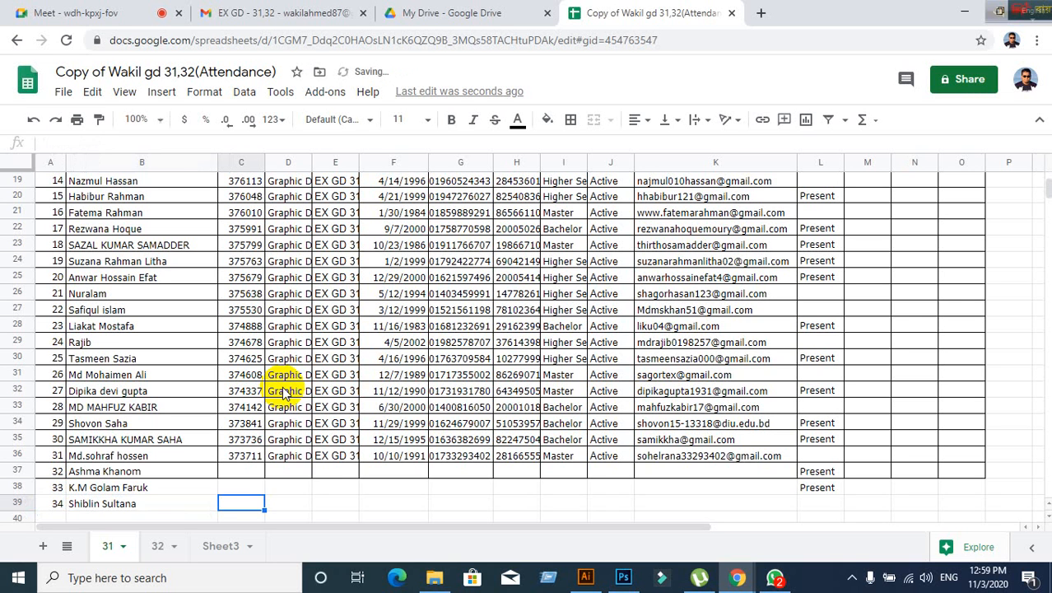
{"action": "key", "text": "Left"}
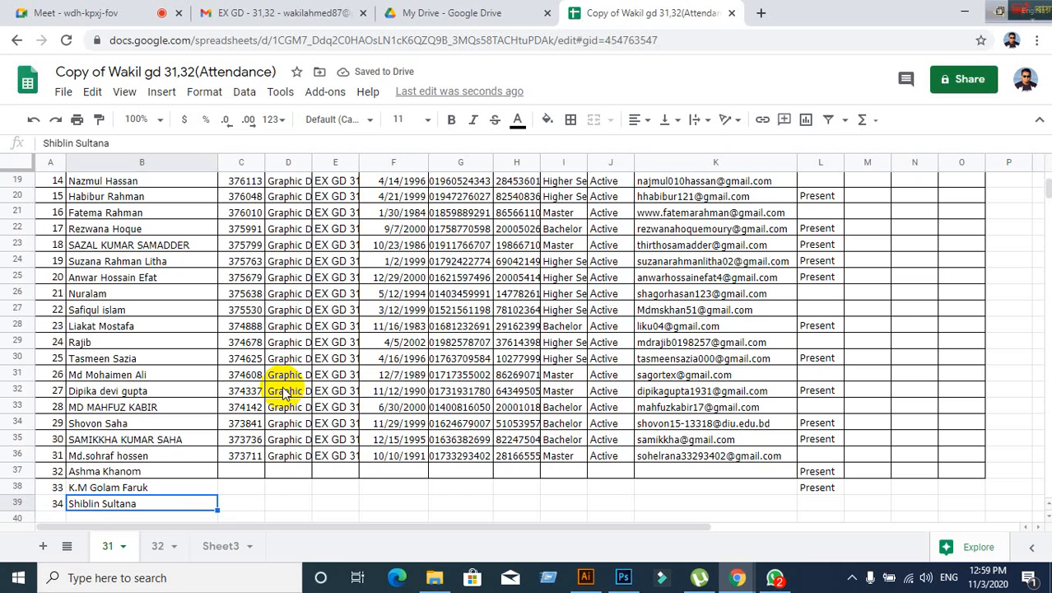
{"action": "key", "text": "Right"}
{"action": "key", "text": "Right"}
{"action": "key", "text": "Right"}
{"action": "key", "text": "Right"}
{"action": "key", "text": "Right"}
{"action": "key", "text": "Right"}
{"action": "key", "text": "Right"}
{"action": "key", "text": "Right"}
{"action": "key", "text": "Right"}
{"action": "key", "text": "Right"}
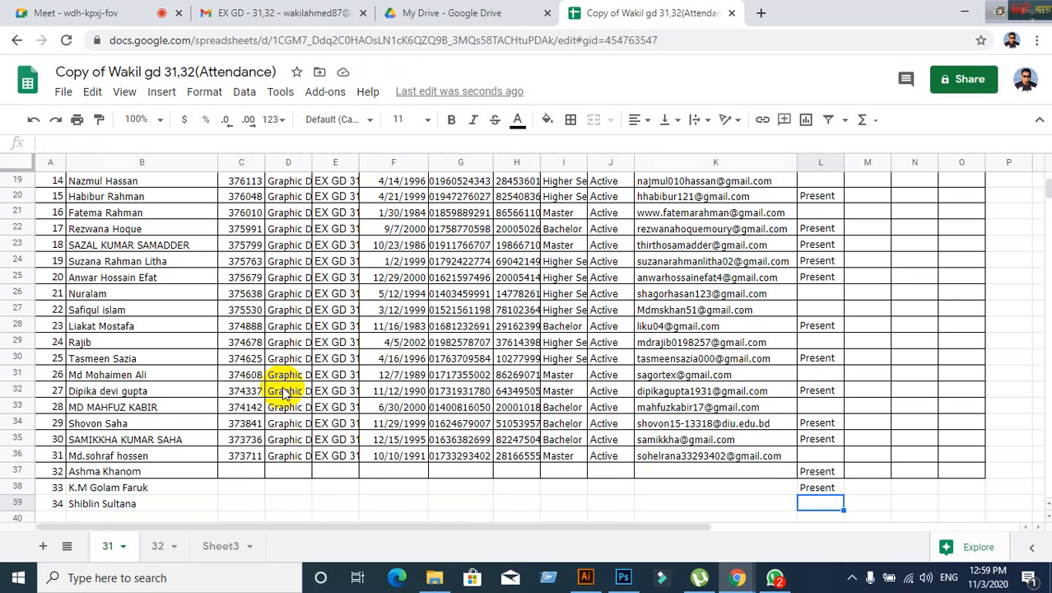
{"action": "type", "text": "Present"}
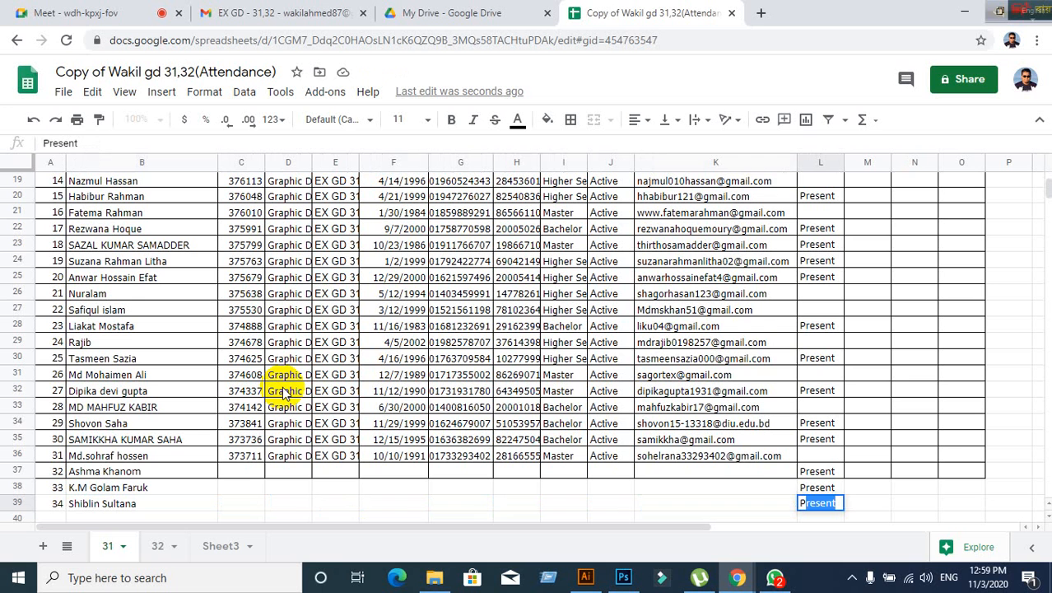
{"action": "key", "text": "Left"}
{"action": "key", "text": "Left"}
{"action": "key", "text": "Left"}
{"action": "key", "text": "Left"}
{"action": "key", "text": "Left"}
{"action": "key", "text": "Left"}
{"action": "key", "text": "Left"}
{"action": "key", "text": "Left"}
{"action": "key", "text": "Left"}
{"action": "key", "text": "Left"}
{"action": "key", "text": "Left"}
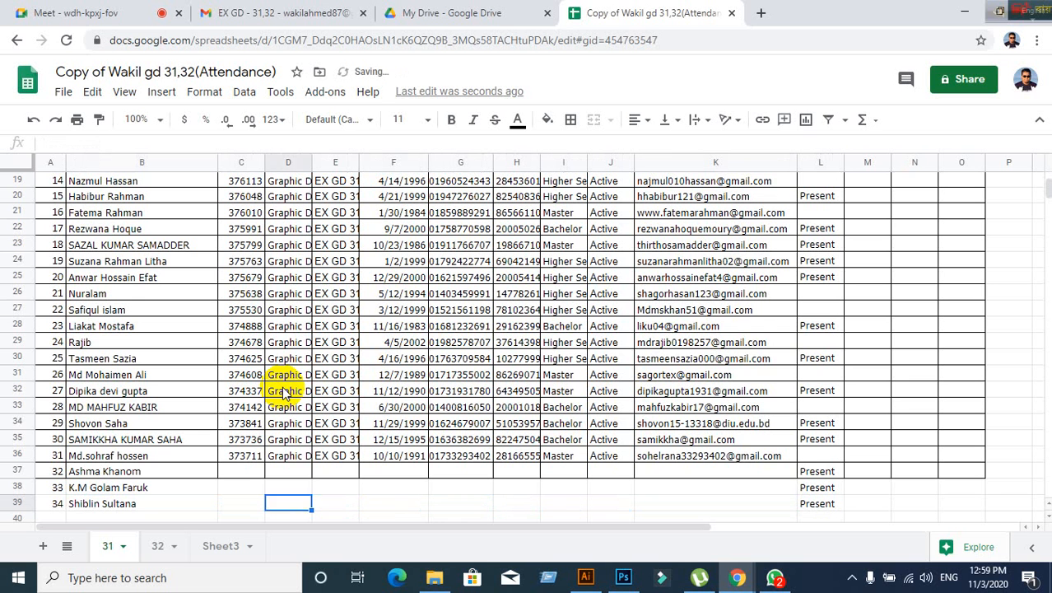
{"action": "scroll", "coordinate": [199, 388], "scroll_direction": "down", "scroll_amount": 2}
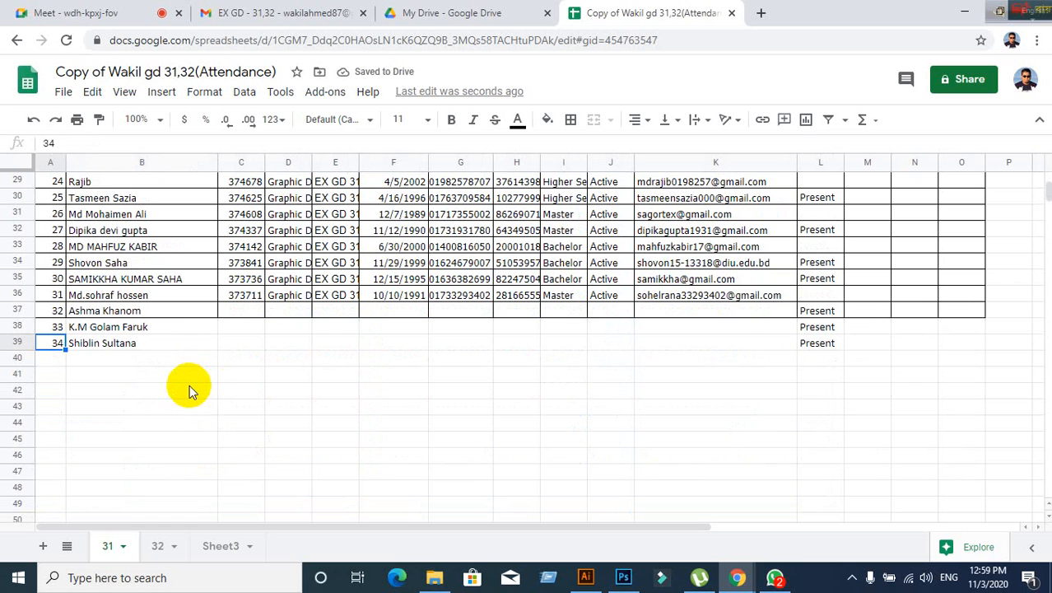
{"action": "left_click", "coordinate": [183, 360]}
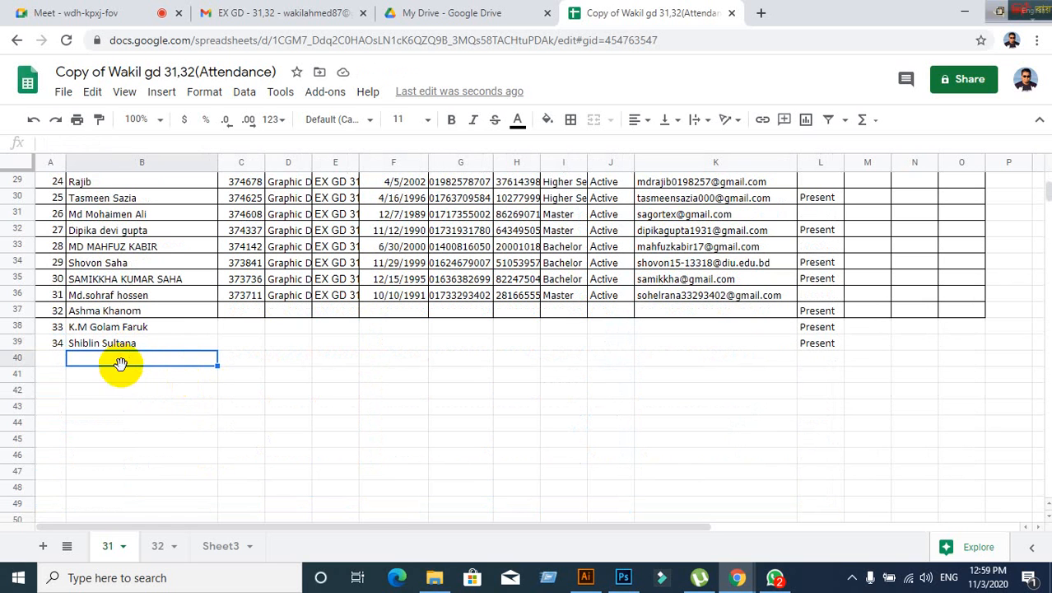
{"action": "left_click", "coordinate": [52, 359]}
{"action": "left_click", "coordinate": [54, 346]}
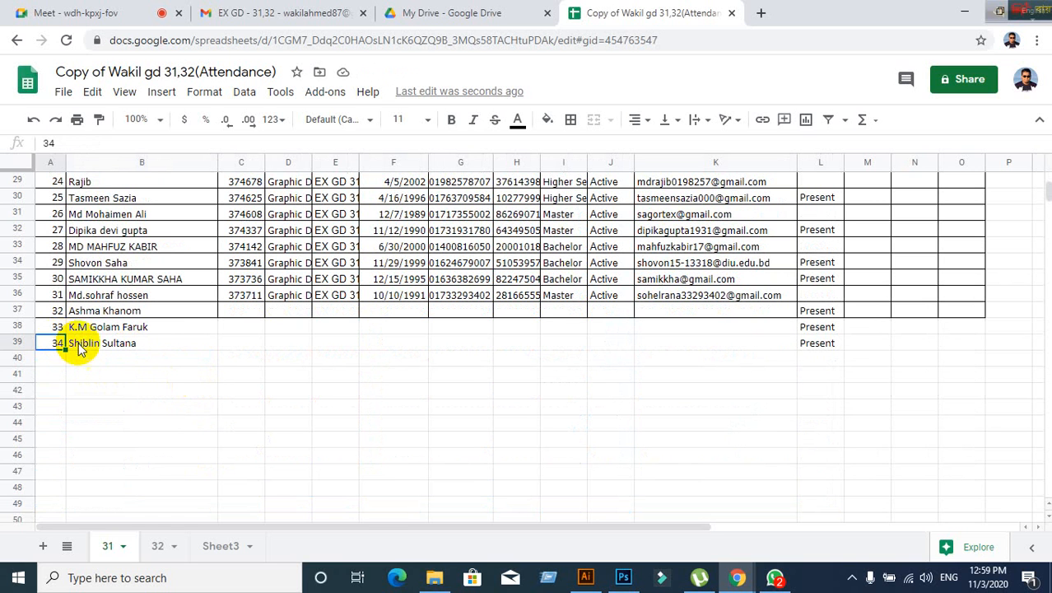
{"action": "left_click", "coordinate": [96, 348]}
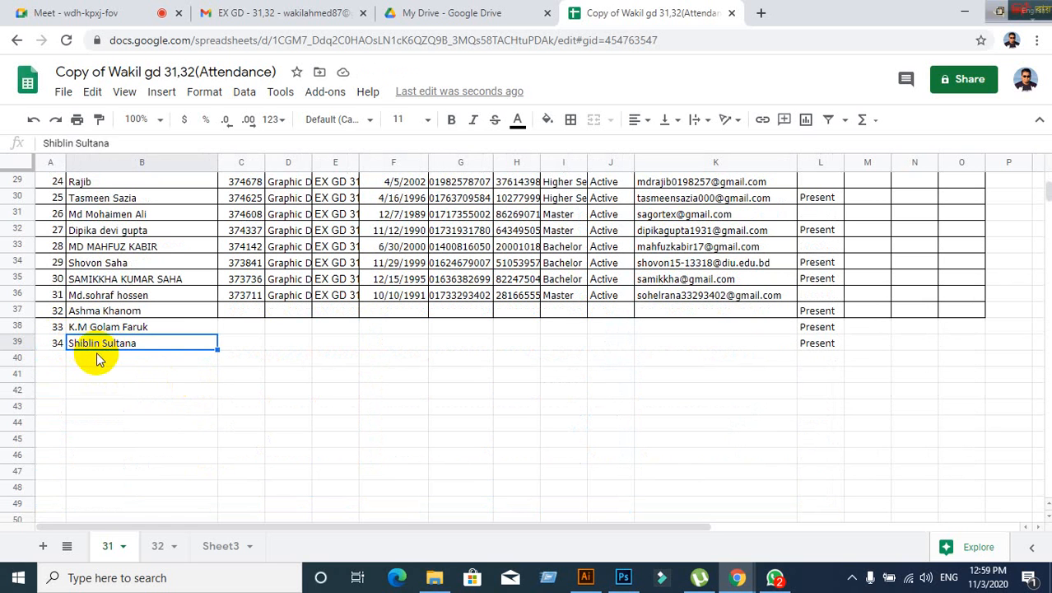
{"action": "left_click", "coordinate": [97, 354]}
{"action": "left_click", "coordinate": [51, 360]}
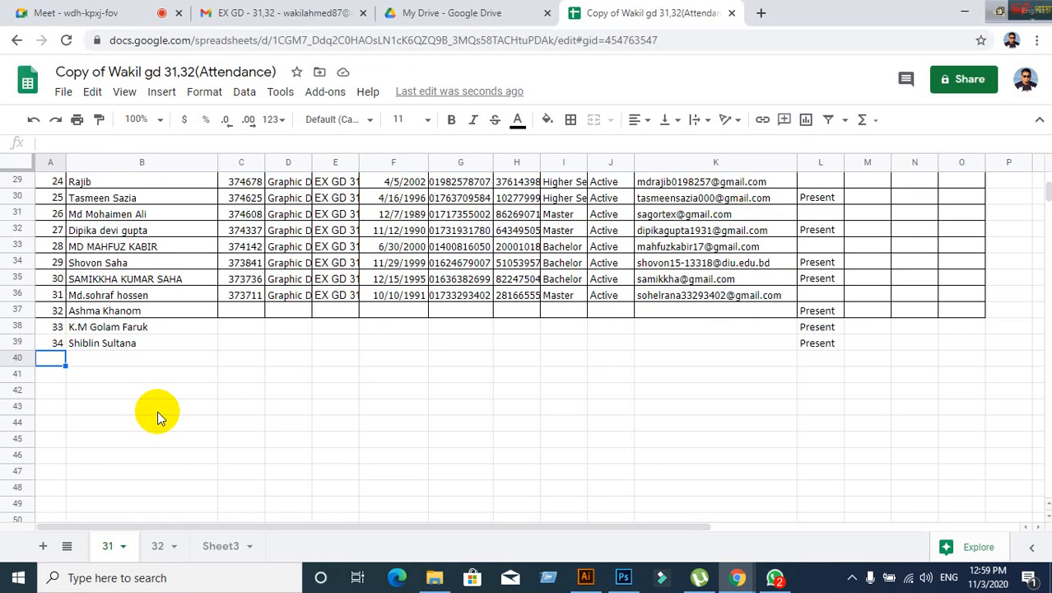
{"action": "left_click", "coordinate": [21, 12]}
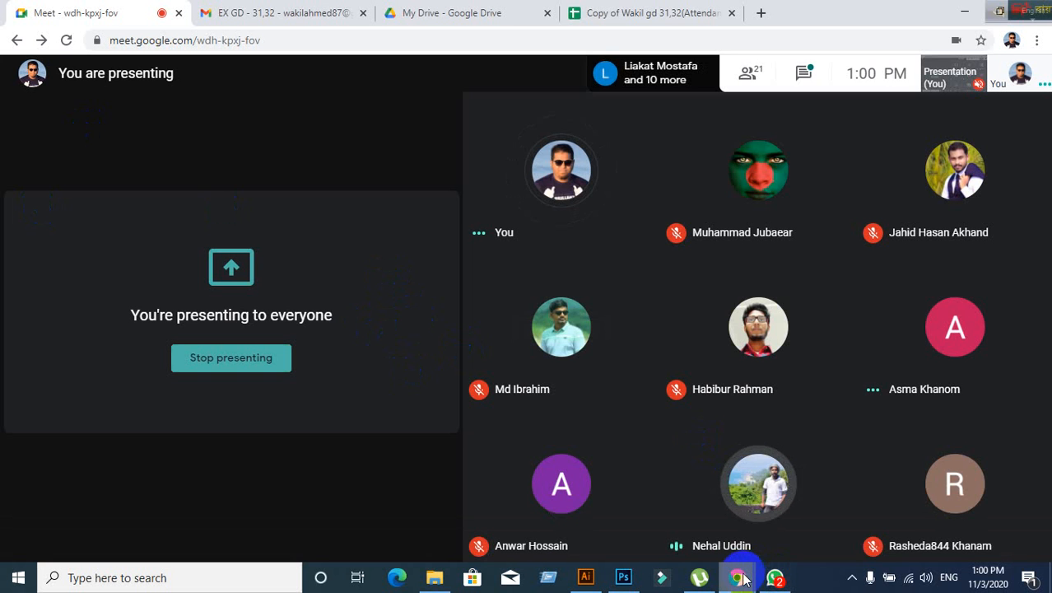
{"action": "left_click", "coordinate": [610, 14]}
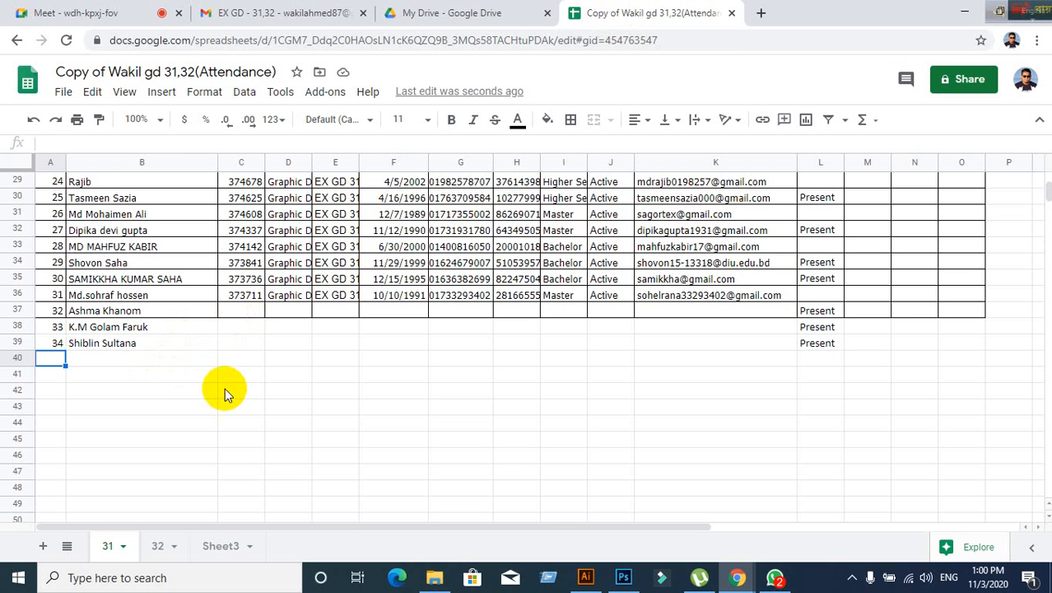
- Fill row 40 with serial 35, the student's name and 'Present' via autocomplete
{"action": "type", "text": "35"}
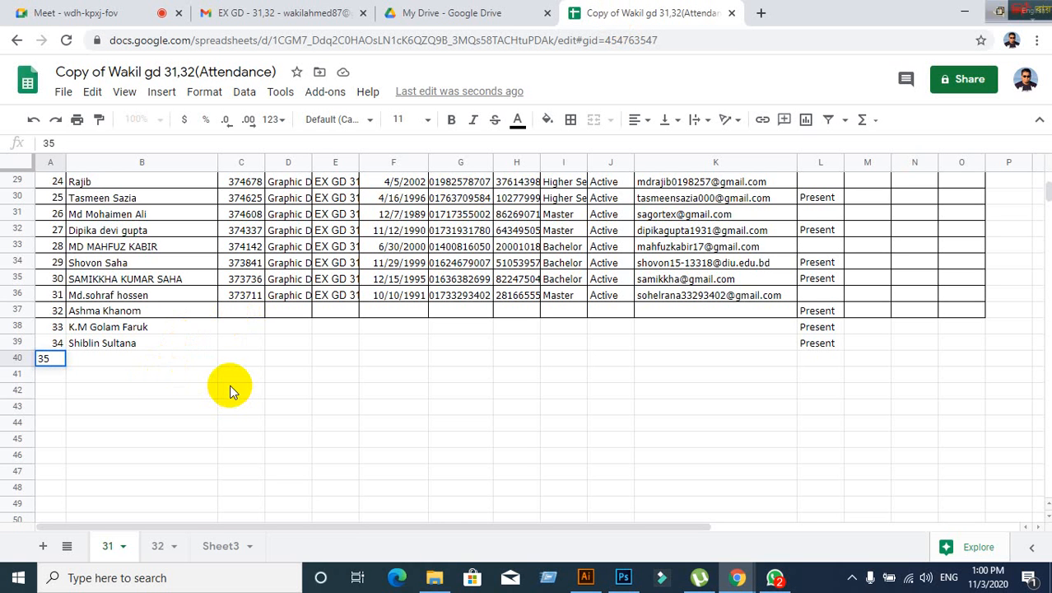
{"action": "key", "text": "Tab"}
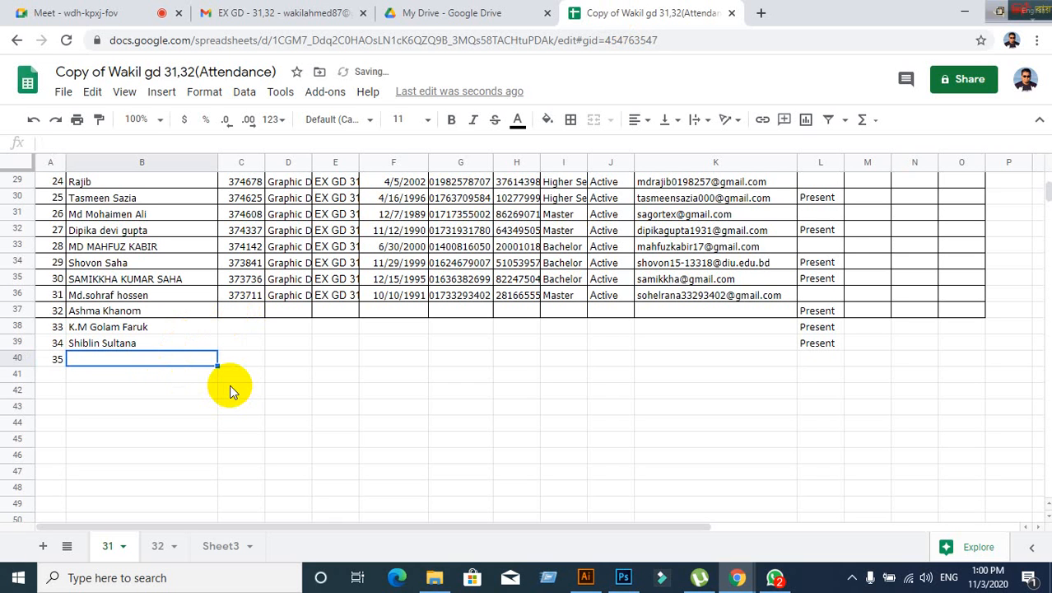
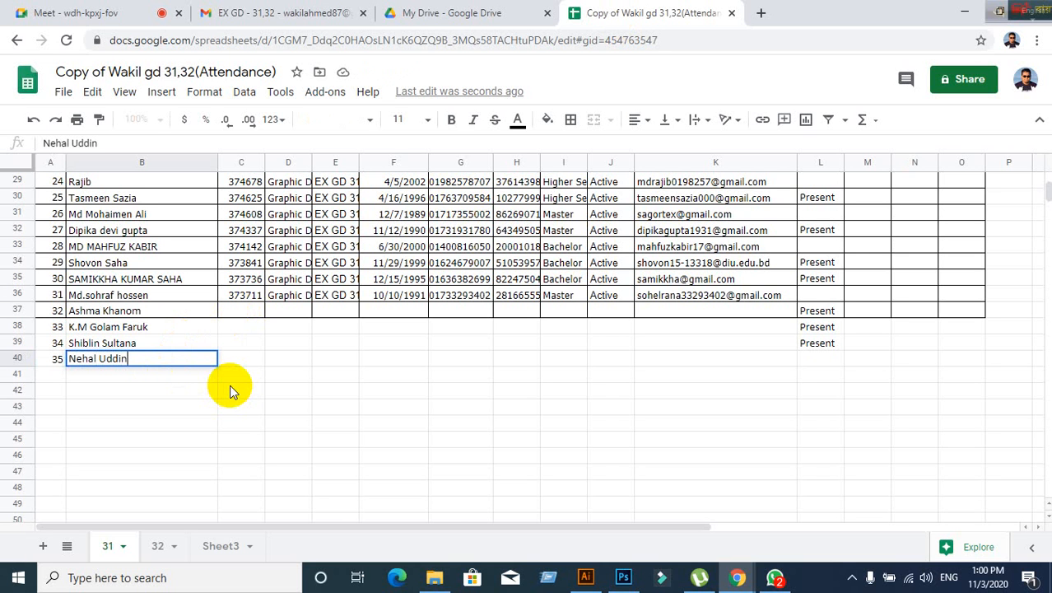
{"action": "key", "text": "Tab"}
{"action": "key", "text": "Tab"}
{"action": "key", "text": "Tab"}
{"action": "key", "text": "Tab"}
{"action": "key", "text": "Tab"}
{"action": "key", "text": "Tab"}
{"action": "key", "text": "Tab"}
{"action": "key", "text": "Tab"}
{"action": "key", "text": "Tab"}
{"action": "key", "text": "Tab"}
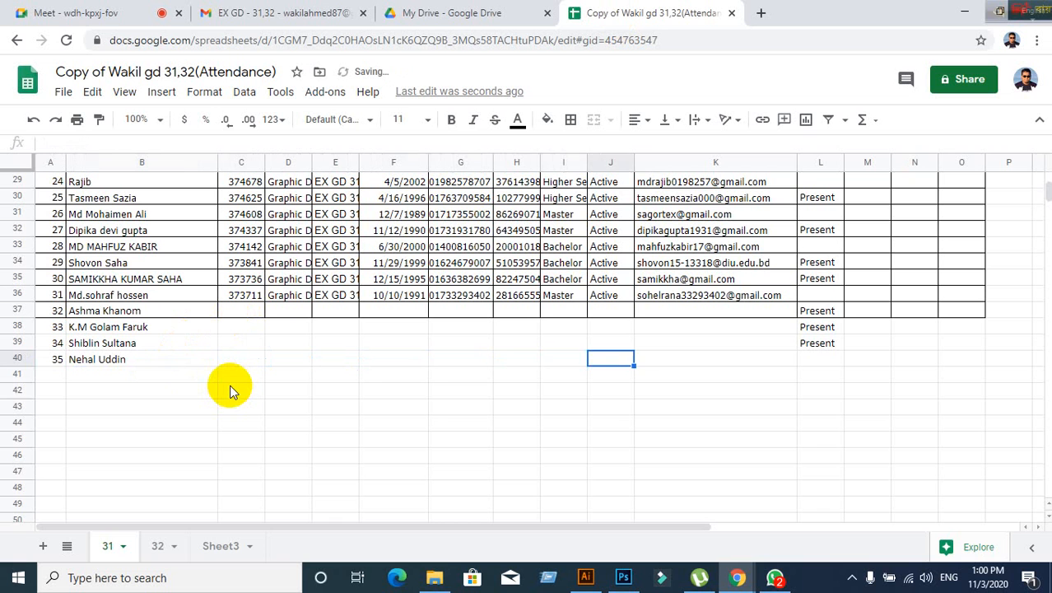
{"action": "type", "text": "P"}
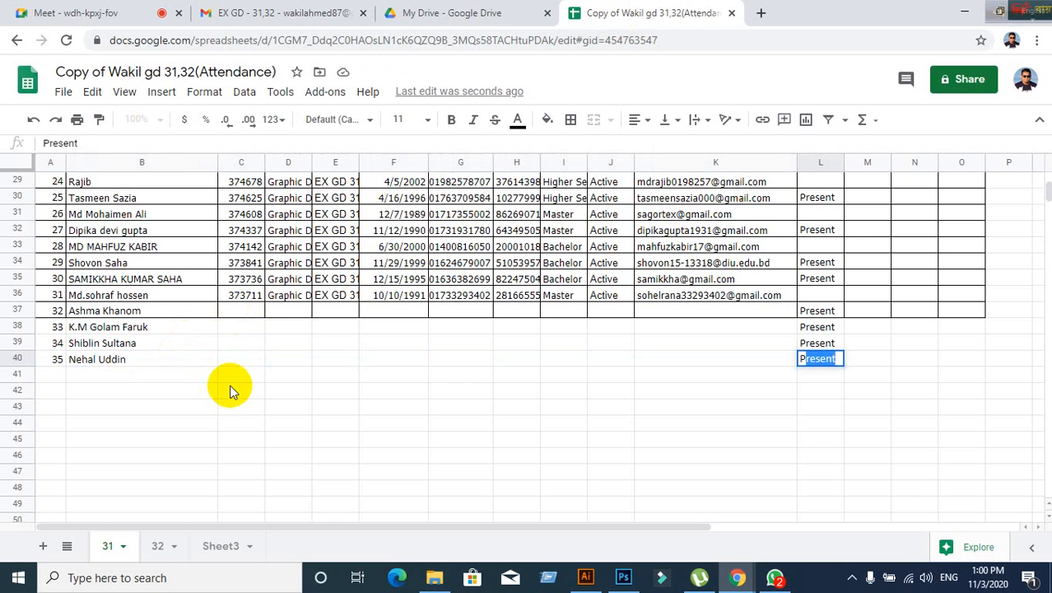
{"action": "key", "text": "Left"}
{"action": "key", "text": "Left"}
{"action": "key", "text": "Left"}
{"action": "key", "text": "Left"}
{"action": "key", "text": "Left"}
{"action": "key", "text": "Left"}
{"action": "key", "text": "Left"}
{"action": "key", "text": "Left"}
{"action": "key", "text": "Left"}
{"action": "key", "text": "Left"}
{"action": "key", "text": "Left"}
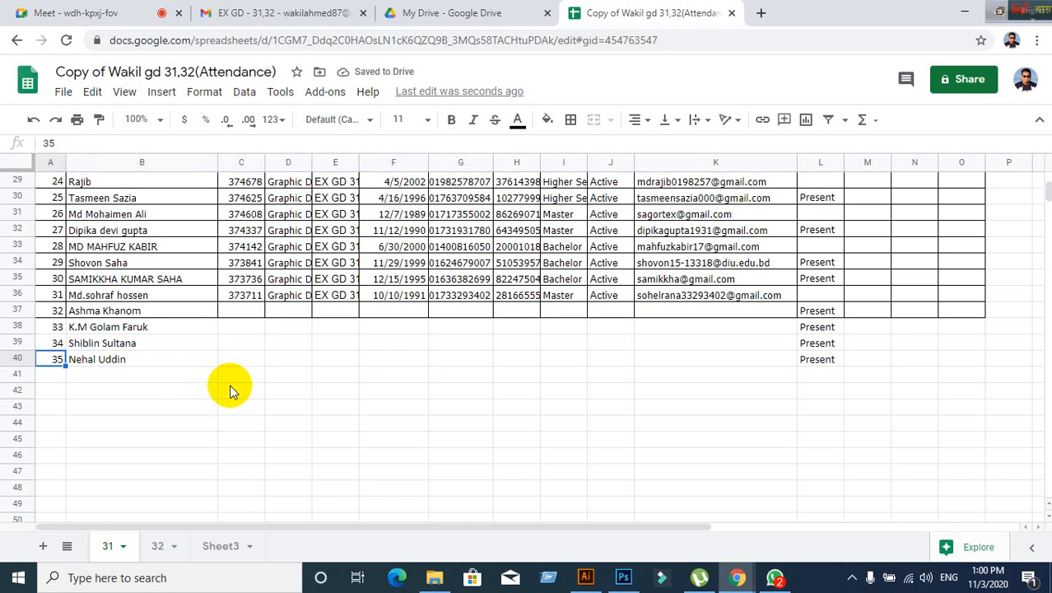
{"action": "key", "text": "Down"}
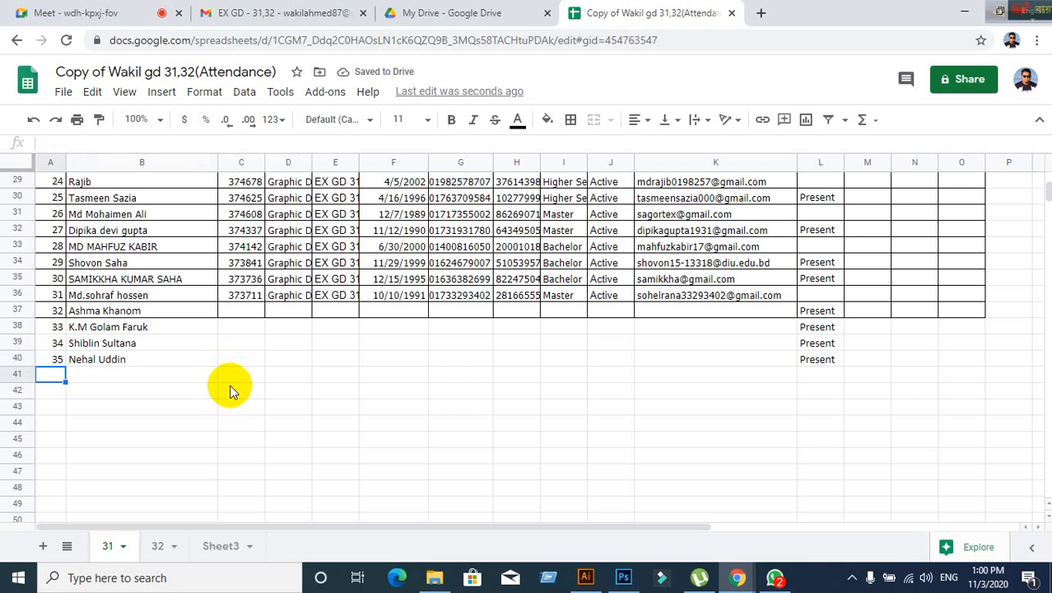
{"action": "key", "text": "Up"}
{"action": "key", "text": "Up"}
{"action": "key", "text": "Up"}
{"action": "key", "text": "Up"}
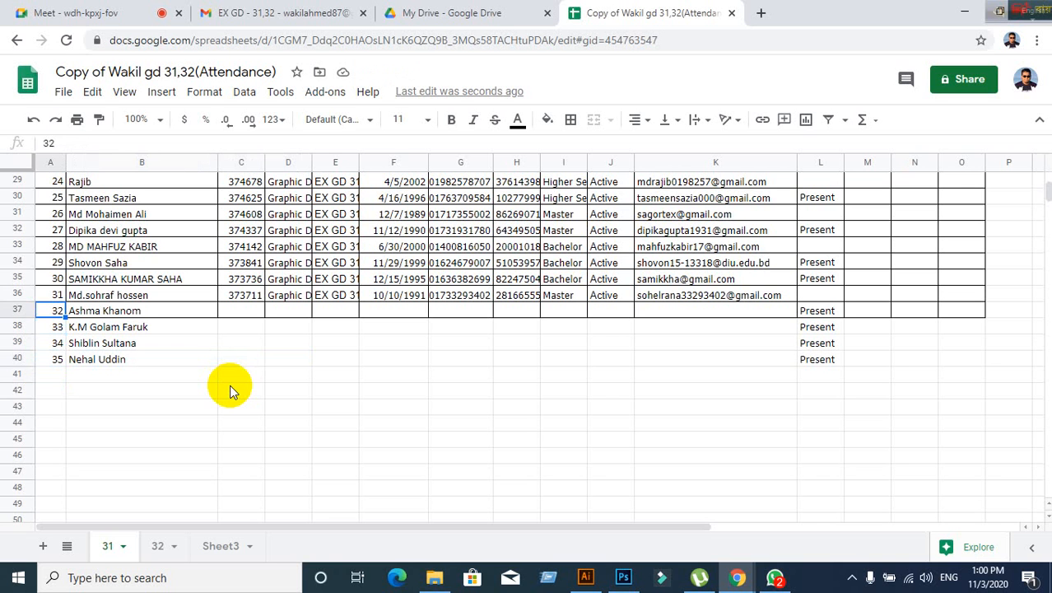
{"action": "key", "text": "Right"}
{"action": "key", "text": "Right"}
{"action": "key", "text": "Left"}
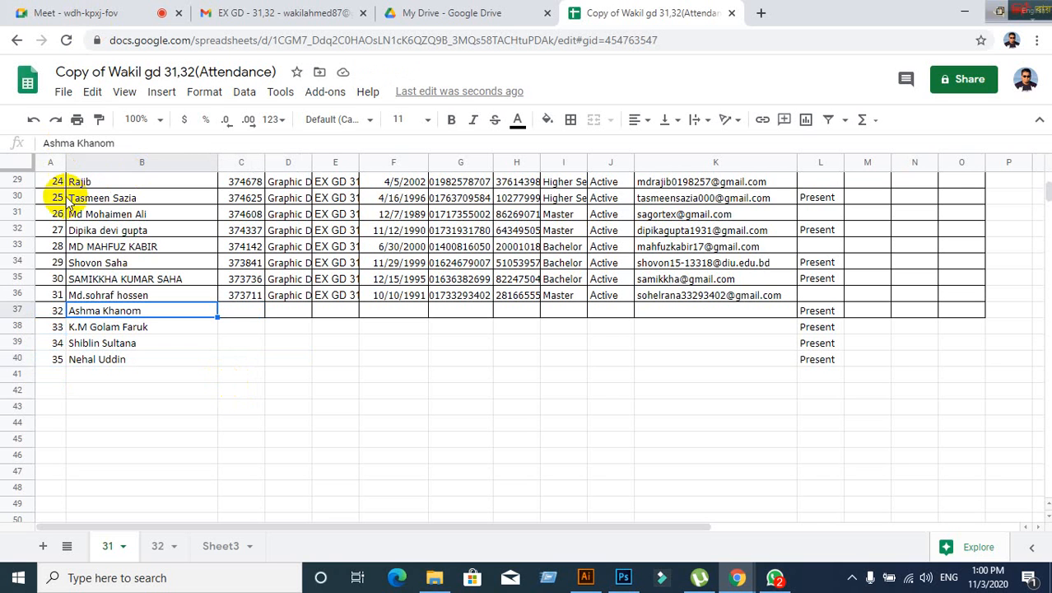
- Correct the misspelled first name of the row 37 student
{"action": "double_click", "coordinate": [94, 313]}
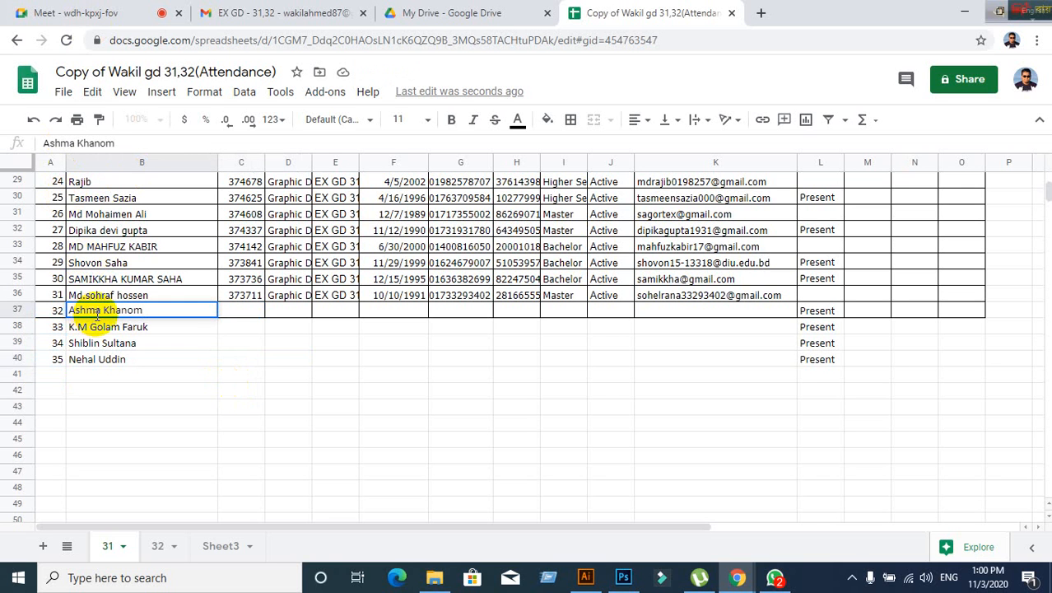
{"action": "left_click", "coordinate": [100, 311]}
{"action": "key", "text": "BackSpace"}
{"action": "key", "text": "BackSpace"}
{"action": "key", "text": "BackSpace"}
{"action": "key", "text": "BackSpace"}
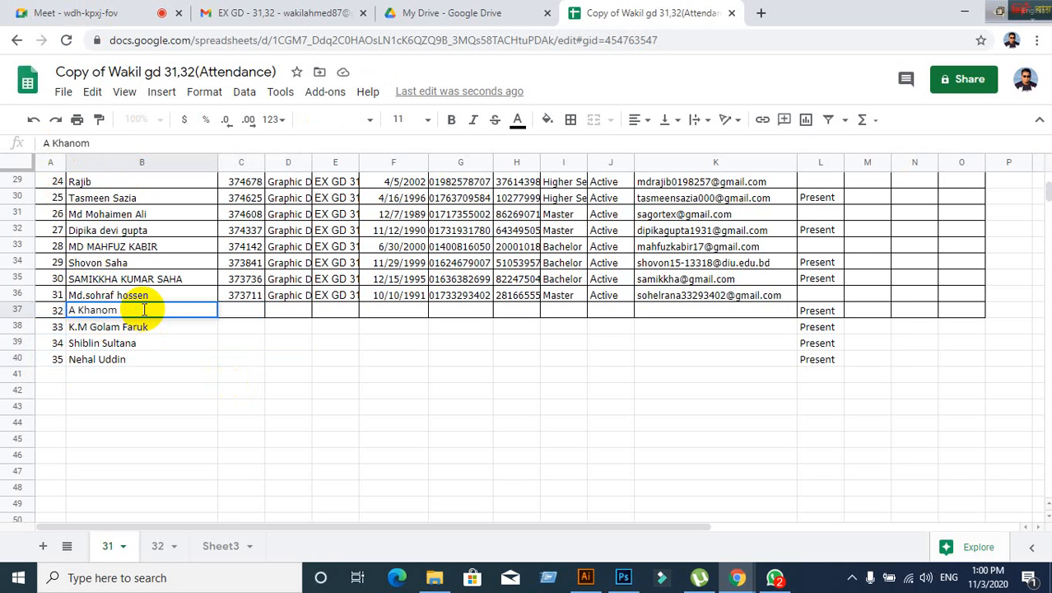
{"action": "type", "text": "sma"}
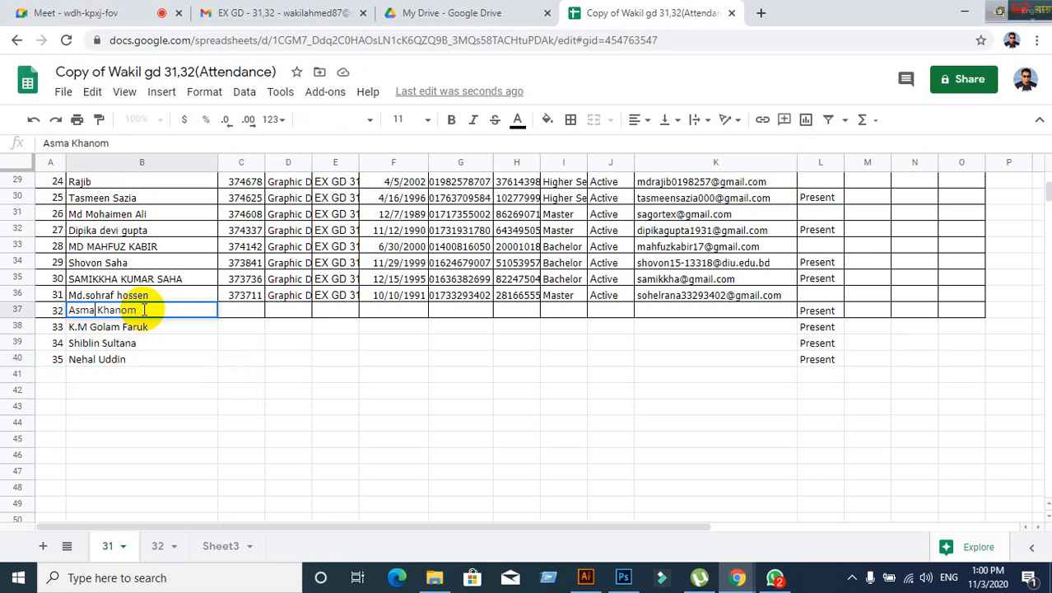
{"action": "left_click", "coordinate": [245, 422]}
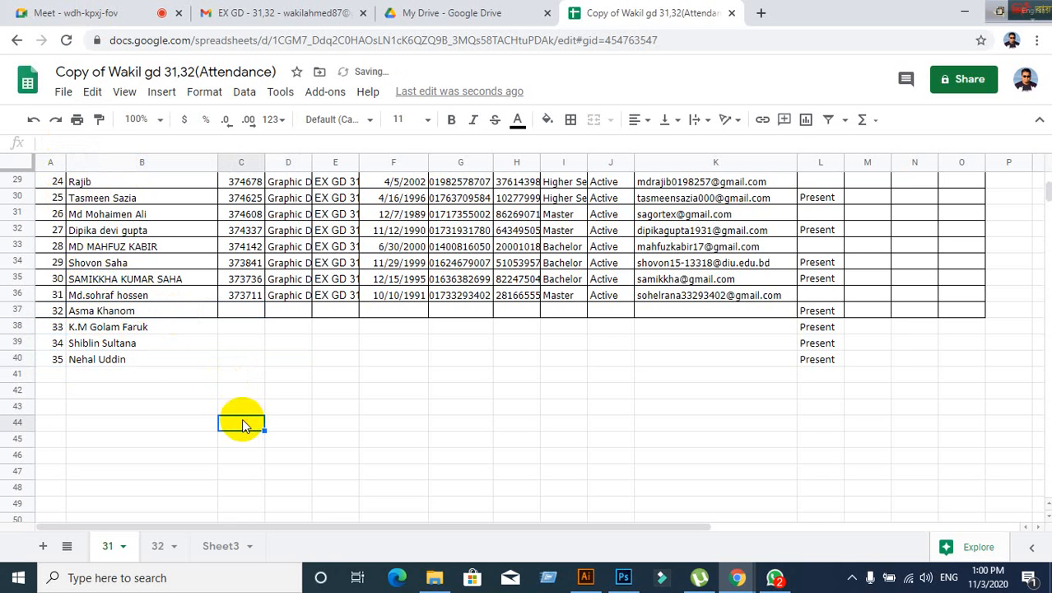
- Review the new student names in rows 38–40, then return to the Google Meet call
{"action": "left_click", "coordinate": [136, 364]}
{"action": "left_click", "coordinate": [136, 344]}
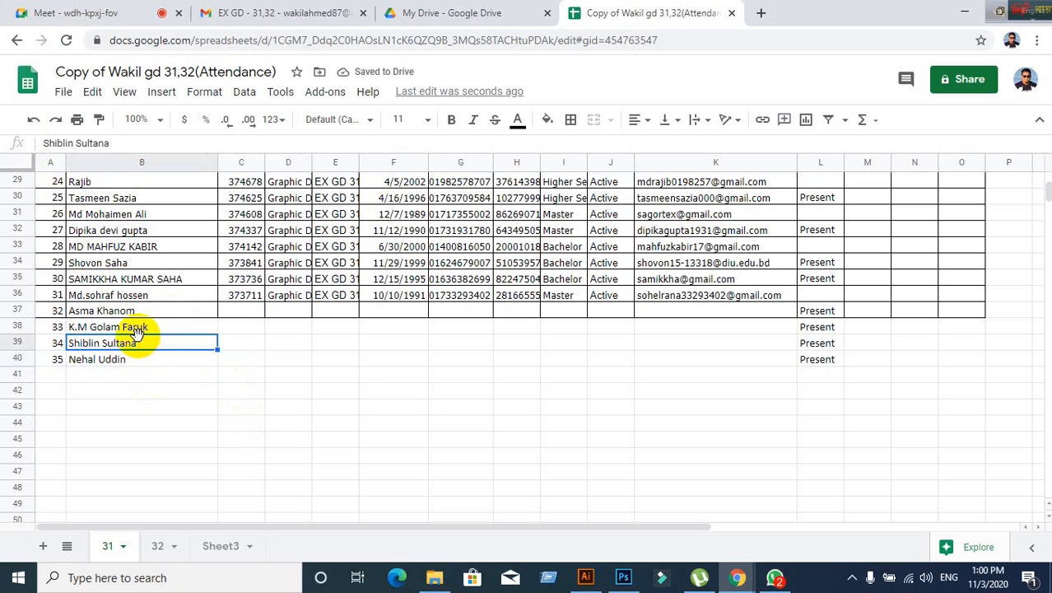
{"action": "left_click", "coordinate": [139, 328]}
{"action": "scroll", "coordinate": [535, 336], "scroll_direction": "up", "scroll_amount": 3}
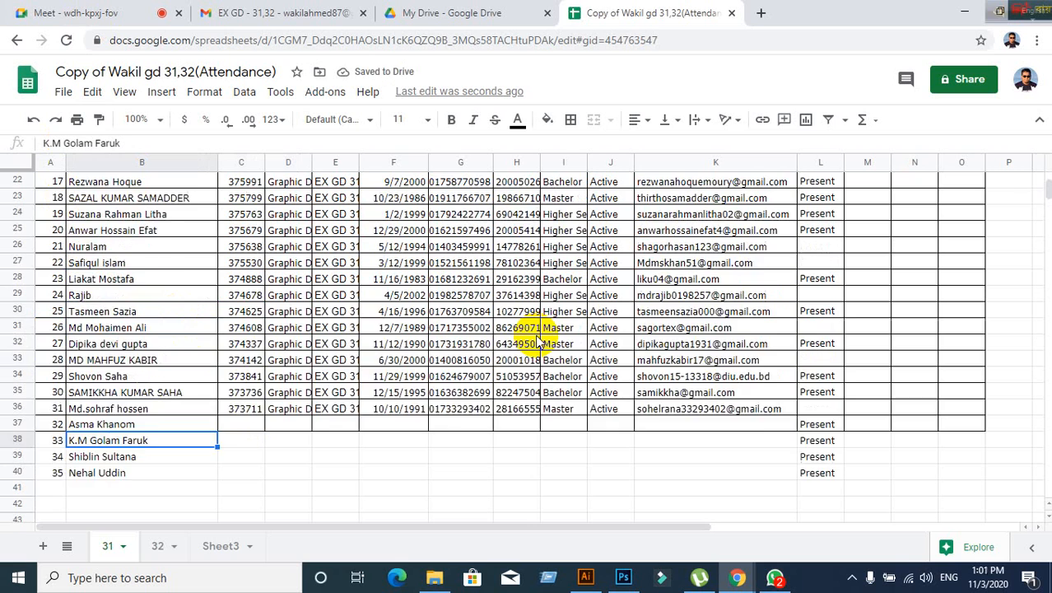
{"action": "scroll", "coordinate": [536, 336], "scroll_direction": "up", "scroll_amount": 4}
{"action": "scroll", "coordinate": [536, 336], "scroll_direction": "down", "scroll_amount": 3}
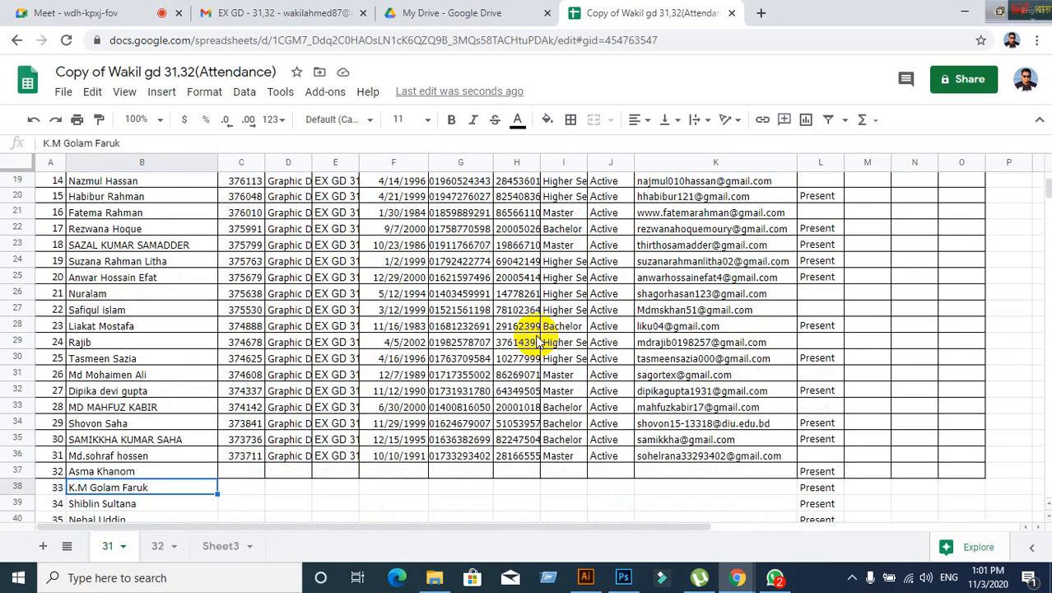
{"action": "scroll", "coordinate": [537, 342], "scroll_direction": "down", "scroll_amount": 4}
{"action": "left_click", "coordinate": [504, 343]}
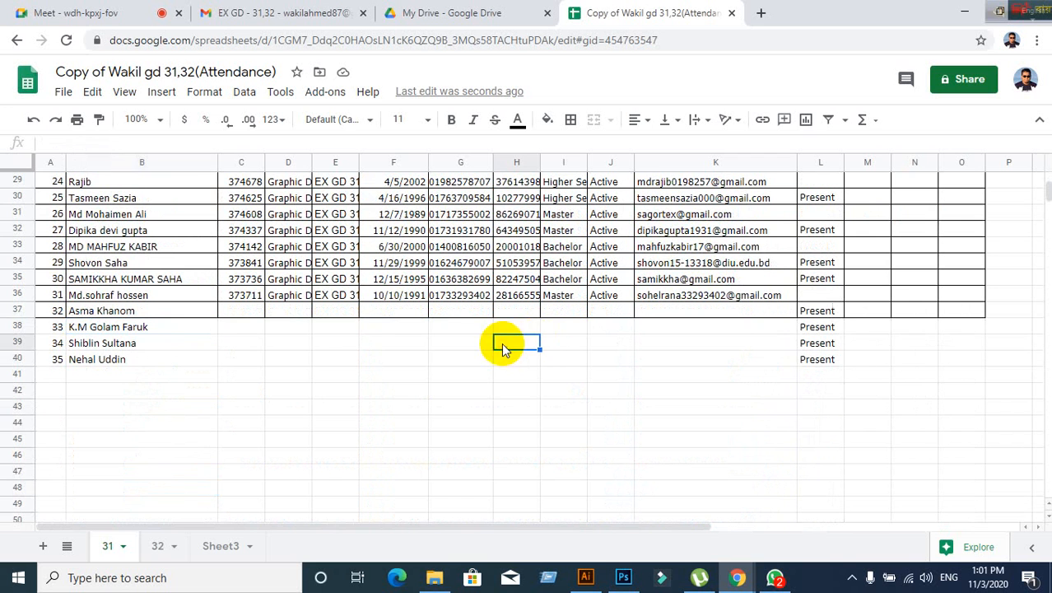
{"action": "left_click", "coordinate": [197, 408]}
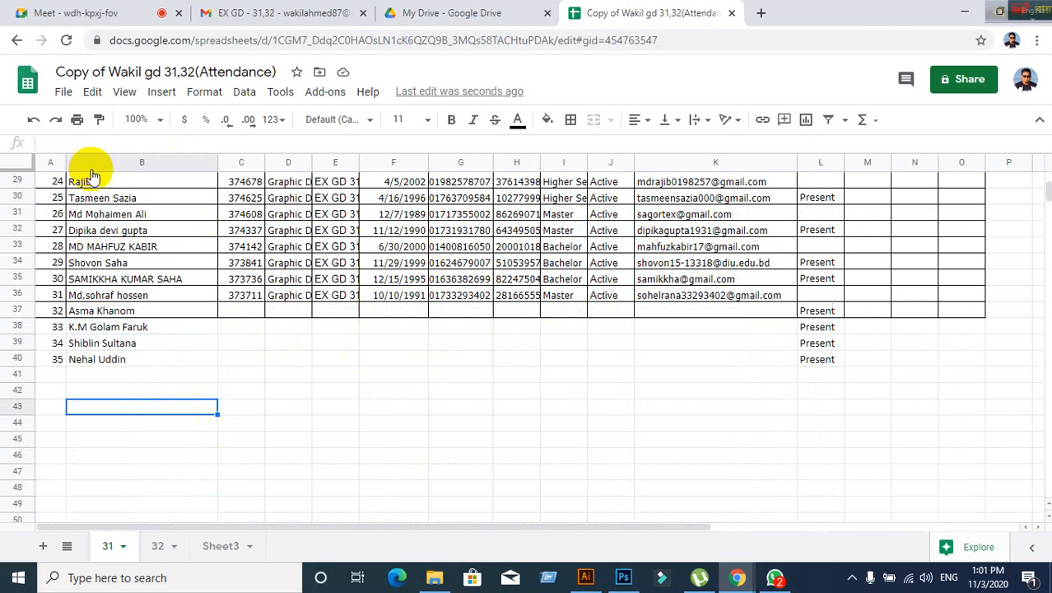
{"action": "left_click", "coordinate": [128, 15]}
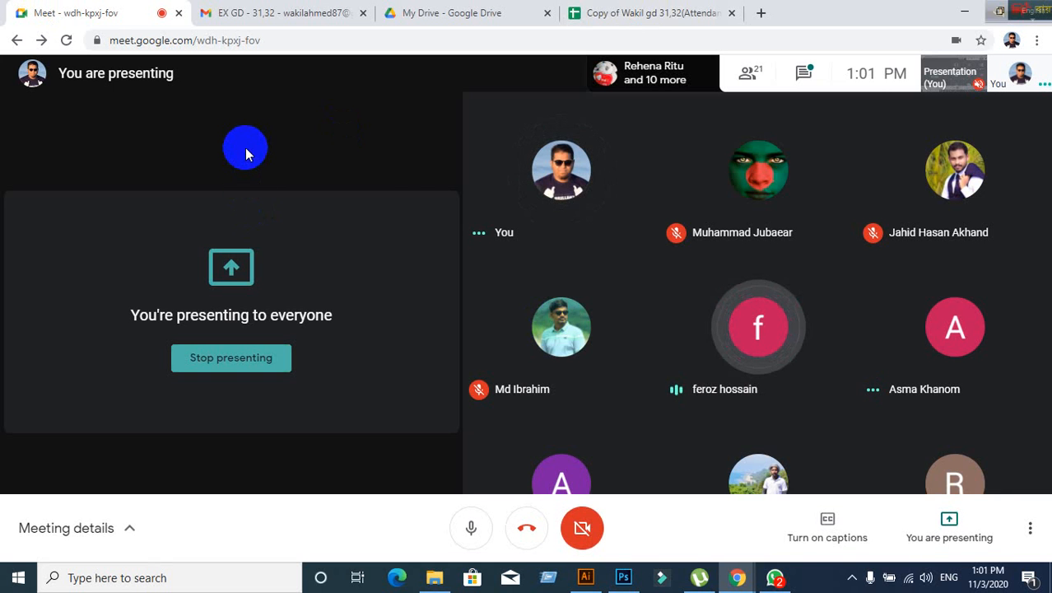
- Return to the attendance spreadsheet and select the first student name at the top of column B
{"action": "left_click", "coordinate": [634, 28]}
{"action": "left_click", "coordinate": [94, 361]}
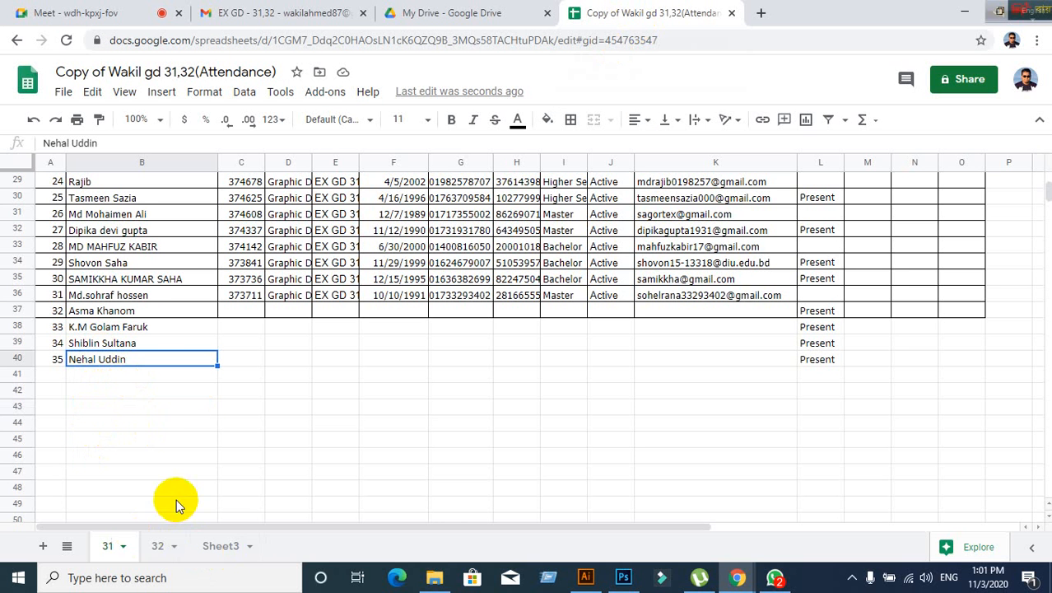
{"action": "scroll", "coordinate": [142, 474], "scroll_direction": "up", "scroll_amount": 9}
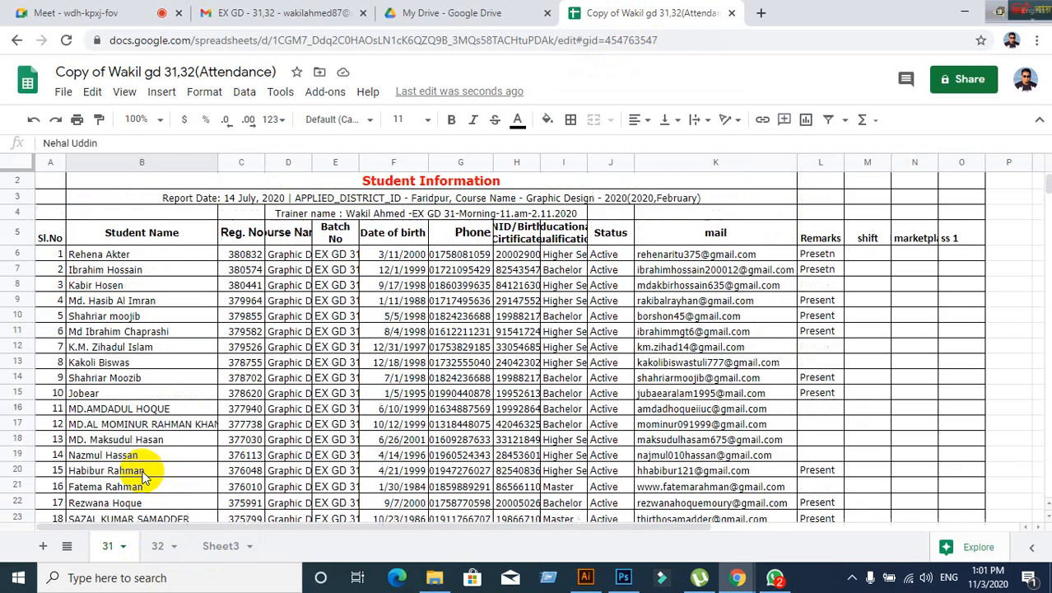
{"action": "left_click", "coordinate": [86, 257]}
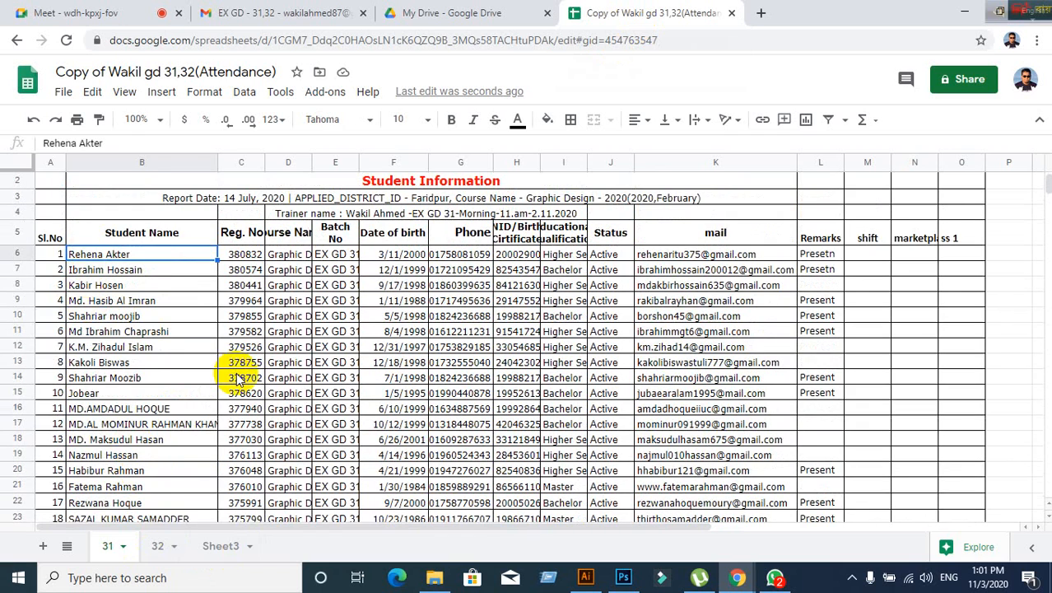
- Step down and back up through the student names in column B, ending below row 40
{"action": "key", "text": "Down"}
{"action": "key", "text": "Down"}
{"action": "key", "text": "Down"}
{"action": "key", "text": "Down"}
{"action": "key", "text": "Down"}
{"action": "key", "text": "Down"}
{"action": "key", "text": "Down"}
{"action": "key", "text": "Down"}
{"action": "key", "text": "Down"}
{"action": "key", "text": "Down"}
{"action": "key", "text": "Down"}
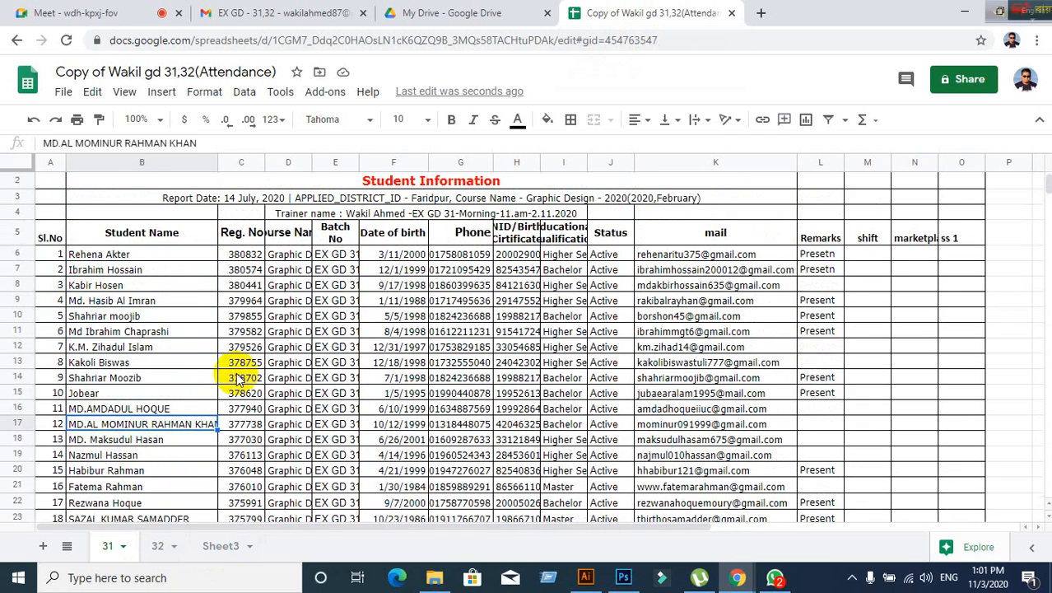
{"action": "key", "text": "Down"}
{"action": "key", "text": "Down"}
{"action": "key", "text": "Down"}
{"action": "key", "text": "Down"}
{"action": "key", "text": "Down"}
{"action": "key", "text": "Down"}
{"action": "key", "text": "Down"}
{"action": "key", "text": "Down"}
{"action": "key", "text": "Down"}
{"action": "key", "text": "Down"}
{"action": "key", "text": "Down"}
{"action": "key", "text": "Down"}
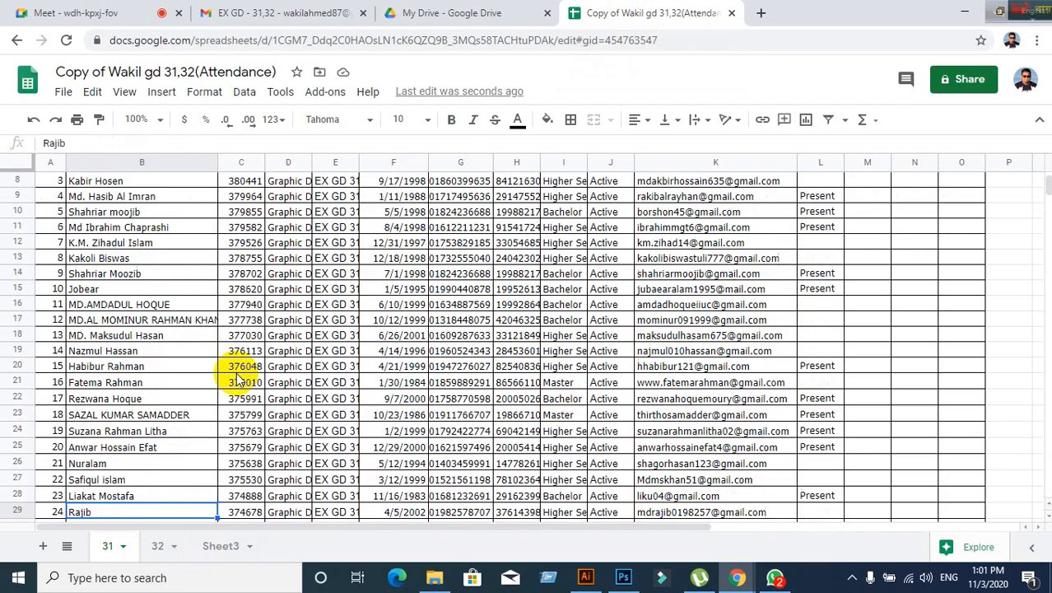
{"action": "key", "text": "Down"}
{"action": "key", "text": "Down"}
{"action": "key", "text": "Down"}
{"action": "key", "text": "Down"}
{"action": "key", "text": "Down"}
{"action": "key", "text": "Down"}
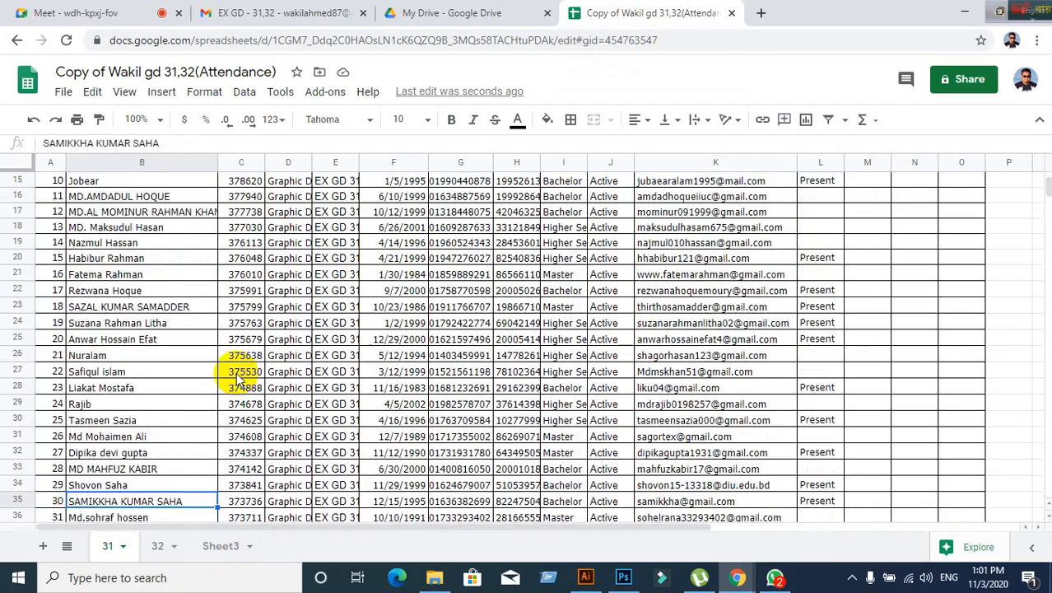
{"action": "key", "text": "Down"}
{"action": "key", "text": "Down"}
{"action": "key", "text": "Down"}
{"action": "key", "text": "Down"}
{"action": "key", "text": "Down"}
{"action": "key", "text": "Up"}
{"action": "key", "text": "Up"}
{"action": "key", "text": "Up"}
{"action": "key", "text": "Up"}
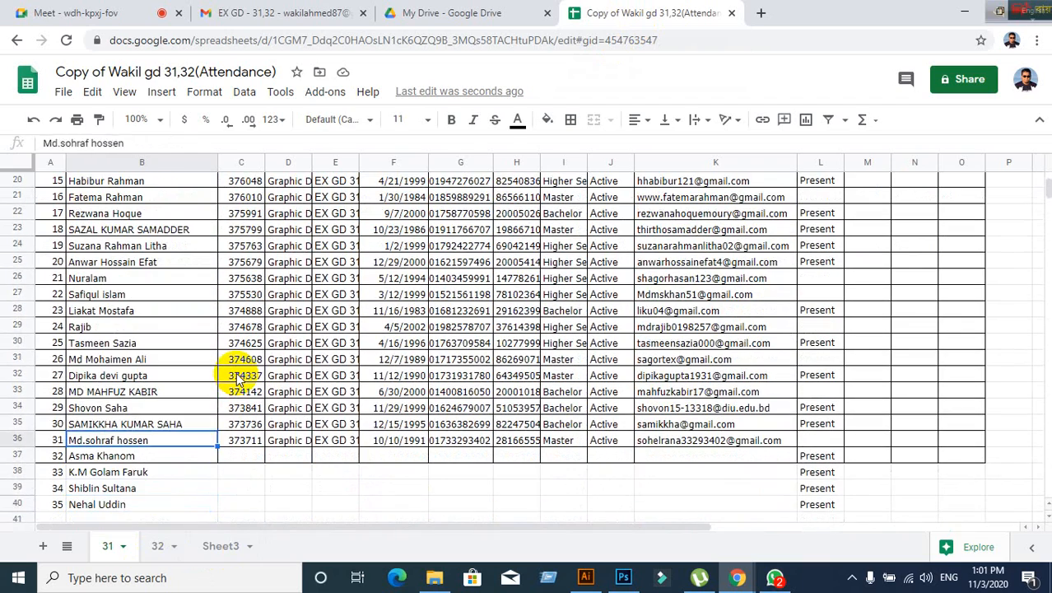
{"action": "key", "text": "Up"}
{"action": "key", "text": "Up"}
{"action": "key", "text": "Up"}
{"action": "key", "text": "Up"}
{"action": "key", "text": "Up"}
{"action": "key", "text": "Up"}
{"action": "key", "text": "Up"}
{"action": "key", "text": "Up"}
{"action": "key", "text": "Up"}
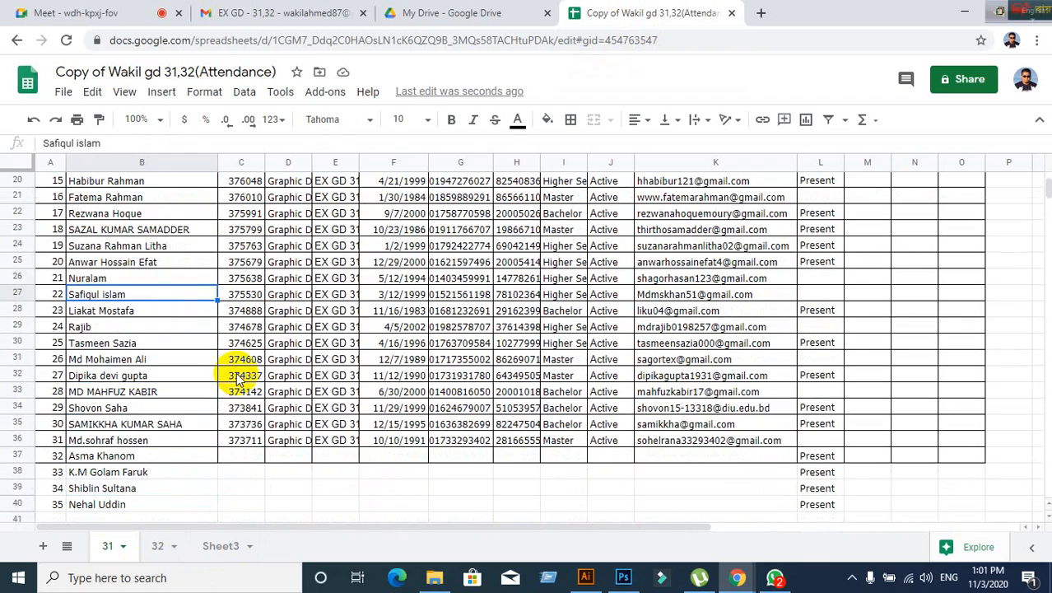
{"action": "key", "text": "Up"}
{"action": "key", "text": "Up"}
{"action": "key", "text": "Up"}
{"action": "key", "text": "Up"}
{"action": "key", "text": "Up"}
{"action": "key", "text": "Up"}
{"action": "key", "text": "Up"}
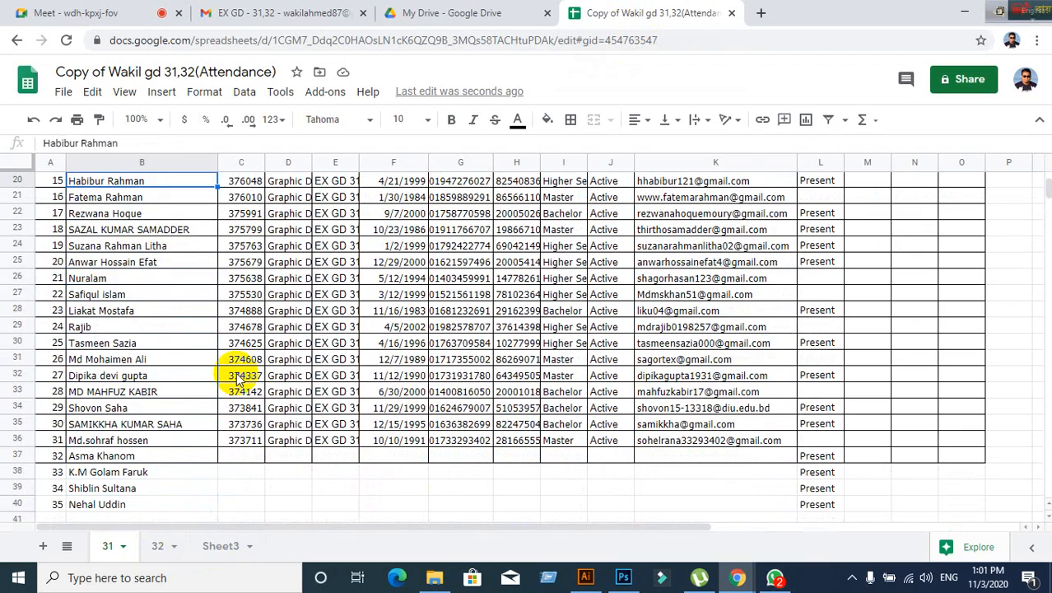
{"action": "key", "text": "Up"}
{"action": "key", "text": "Up"}
{"action": "key", "text": "Up"}
{"action": "key", "text": "Up"}
{"action": "key", "text": "Up"}
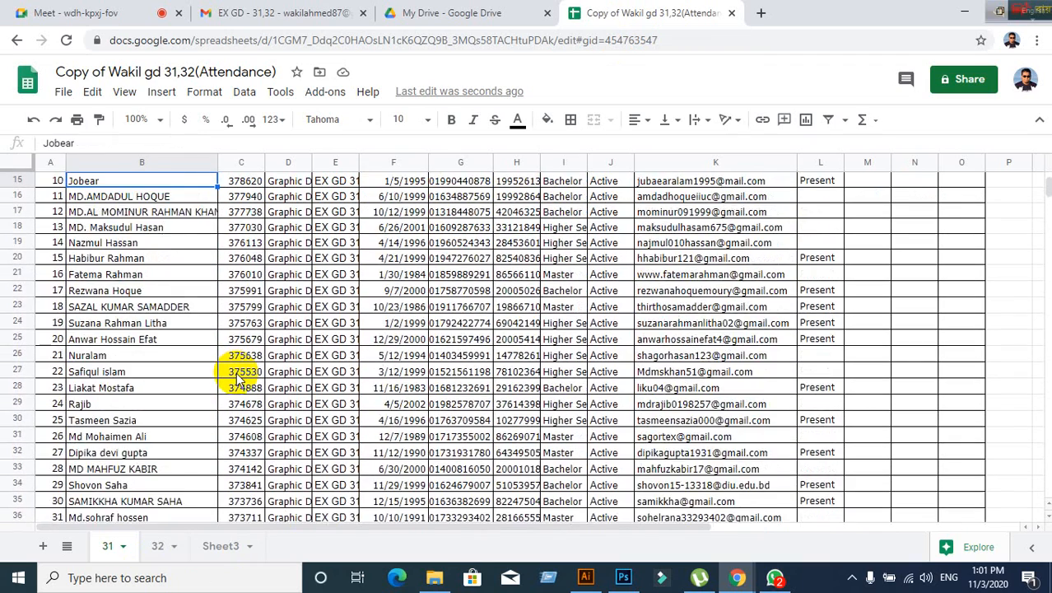
{"action": "key", "text": "Up"}
{"action": "key", "text": "Up"}
{"action": "key", "text": "Up"}
{"action": "key", "text": "Up"}
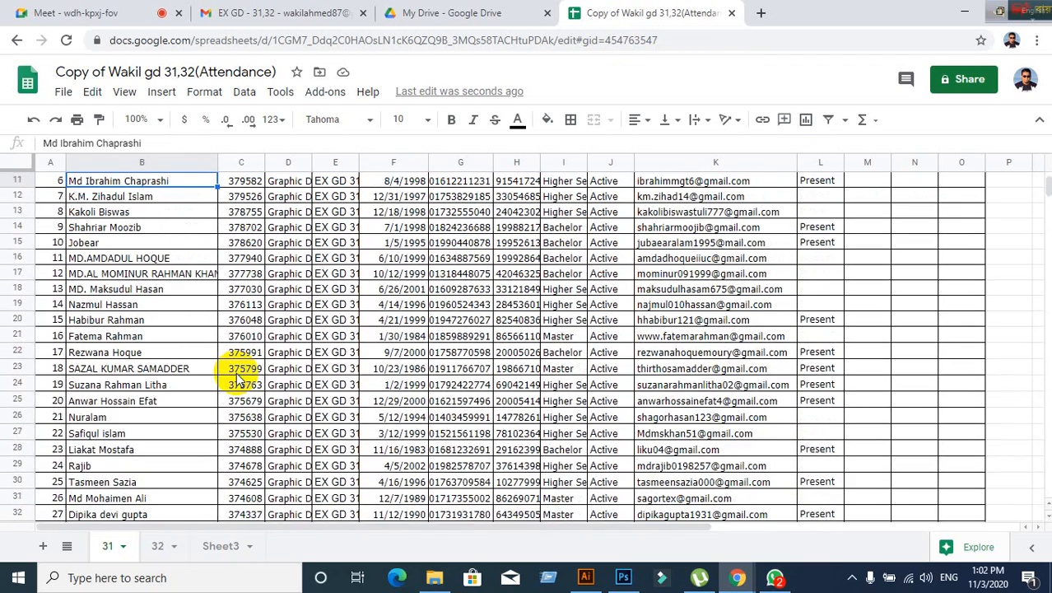
{"action": "key", "text": "Down"}
{"action": "key", "text": "Down"}
{"action": "key", "text": "Down"}
{"action": "key", "text": "Down"}
{"action": "key", "text": "Down"}
{"action": "key", "text": "Down"}
{"action": "key", "text": "Down"}
{"action": "key", "text": "Down"}
{"action": "key", "text": "Down"}
{"action": "key", "text": "Down"}
{"action": "key", "text": "Down"}
{"action": "key", "text": "Down"}
{"action": "key", "text": "Down"}
{"action": "key", "text": "Down"}
{"action": "key", "text": "Down"}
{"action": "key", "text": "Down"}
{"action": "key", "text": "Down"}
{"action": "key", "text": "Down"}
{"action": "key", "text": "Down"}
{"action": "key", "text": "Down"}
{"action": "key", "text": "Down"}
{"action": "key", "text": "Down"}
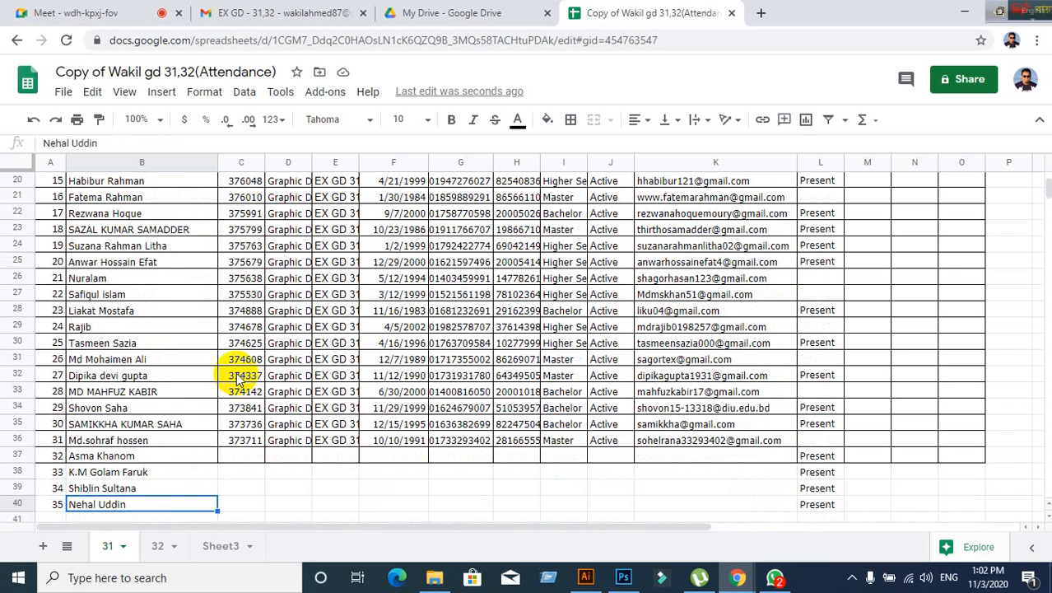
{"action": "key", "text": "Down"}
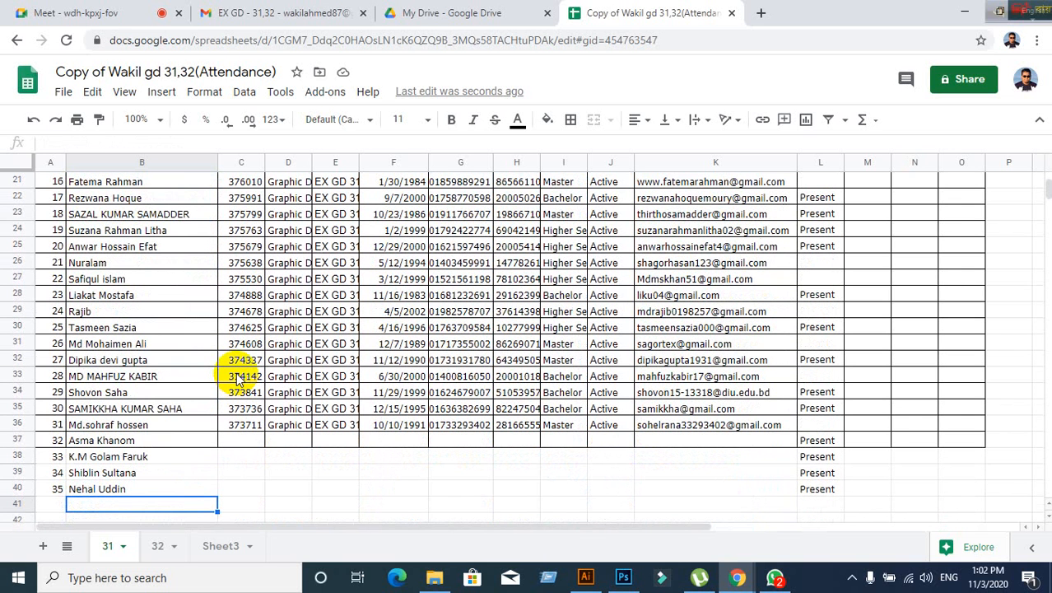
- Add serial 36 and the new student's name in row 41, mark Present, then return to the call
{"action": "key", "text": "Left"}
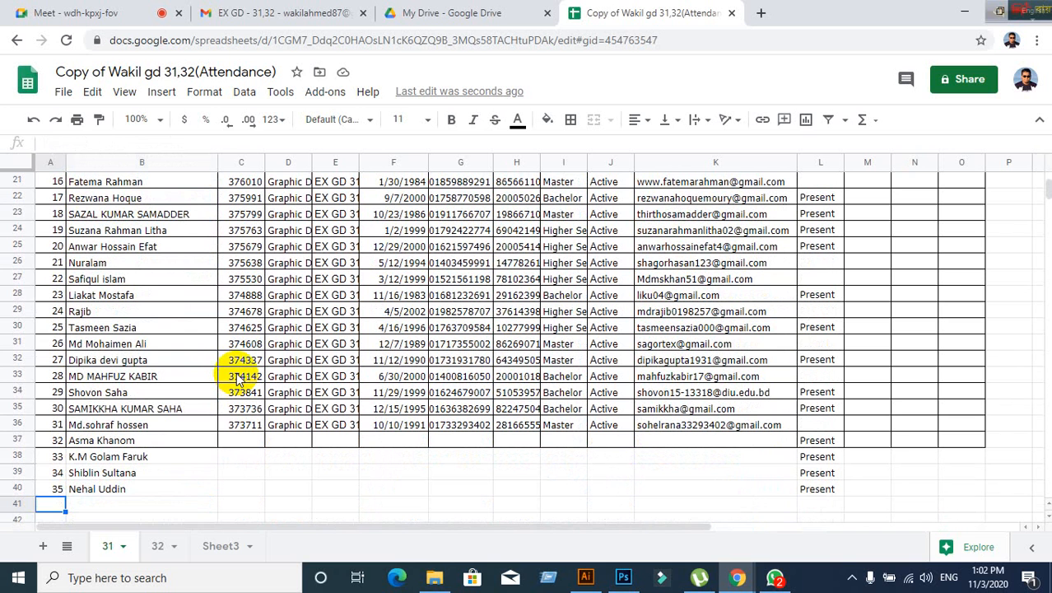
{"action": "key", "text": "Tab"}
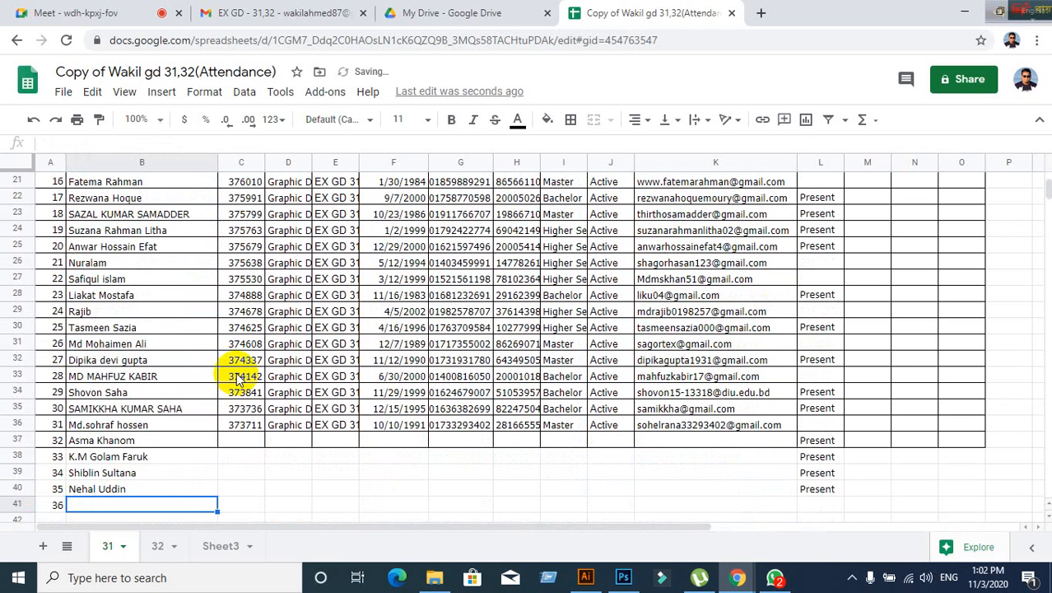
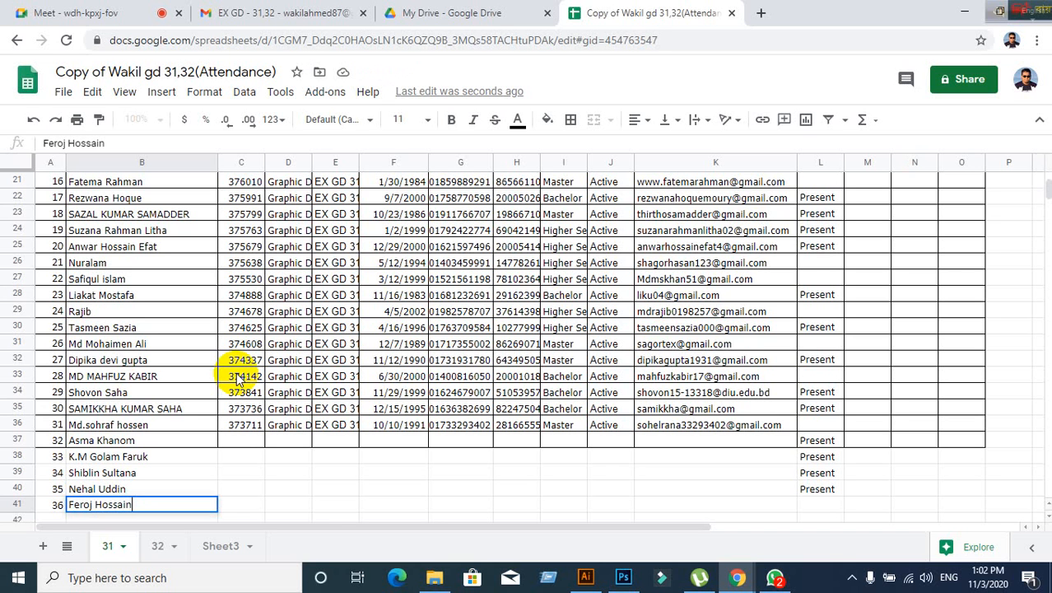
{"action": "key", "text": "Right"}
{"action": "key", "text": "Right"}
{"action": "key", "text": "Right"}
{"action": "key", "text": "Right"}
{"action": "key", "text": "Right"}
{"action": "key", "text": "Right"}
{"action": "key", "text": "Right"}
{"action": "key", "text": "Right"}
{"action": "key", "text": "Right"}
{"action": "key", "text": "Right"}
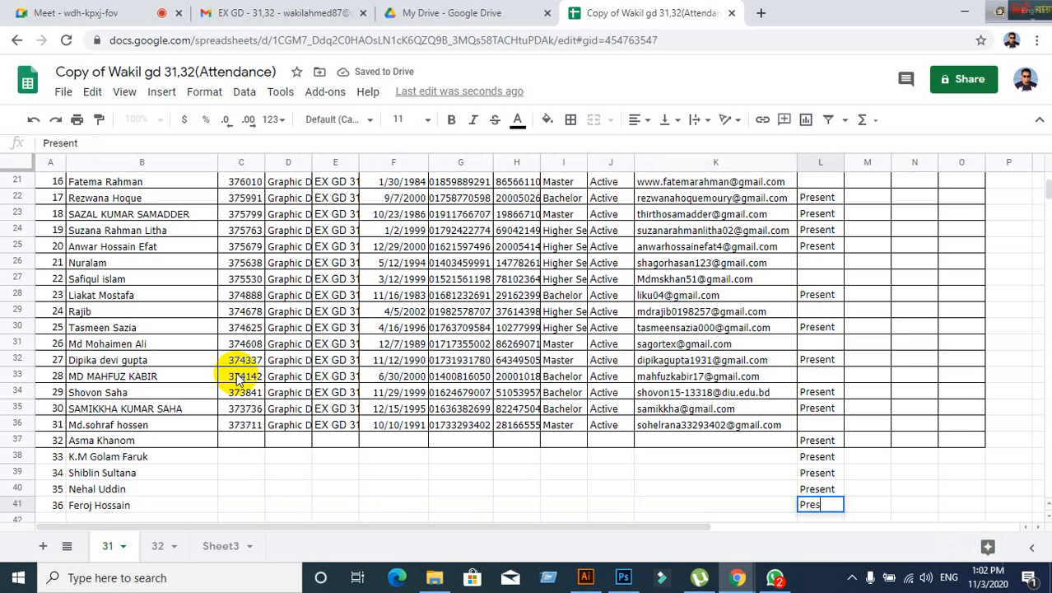
{"action": "left_click", "coordinate": [354, 339]}
{"action": "left_click", "coordinate": [87, 13]}
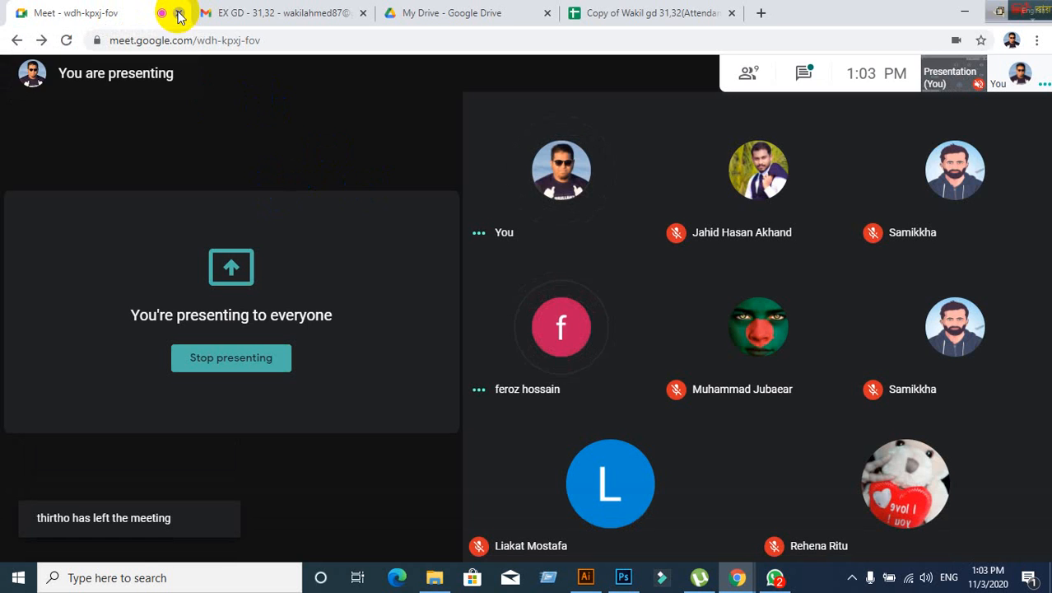
- Close the Google Meet, Gmail and Google Drive tabs, leaving the attendance sheet open
{"action": "left_click", "coordinate": [179, 13]}
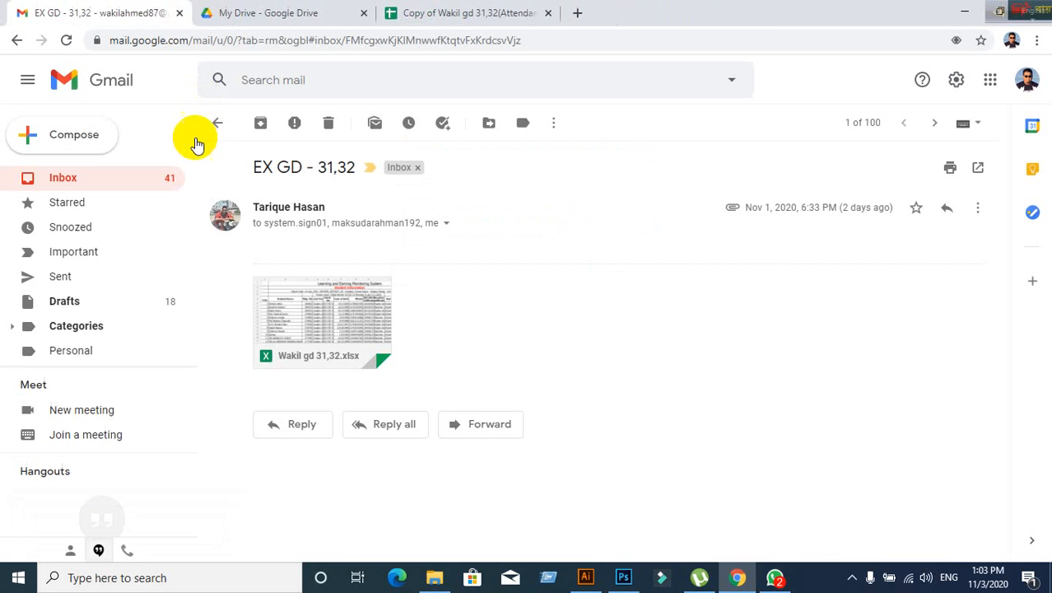
{"action": "left_click", "coordinate": [179, 13]}
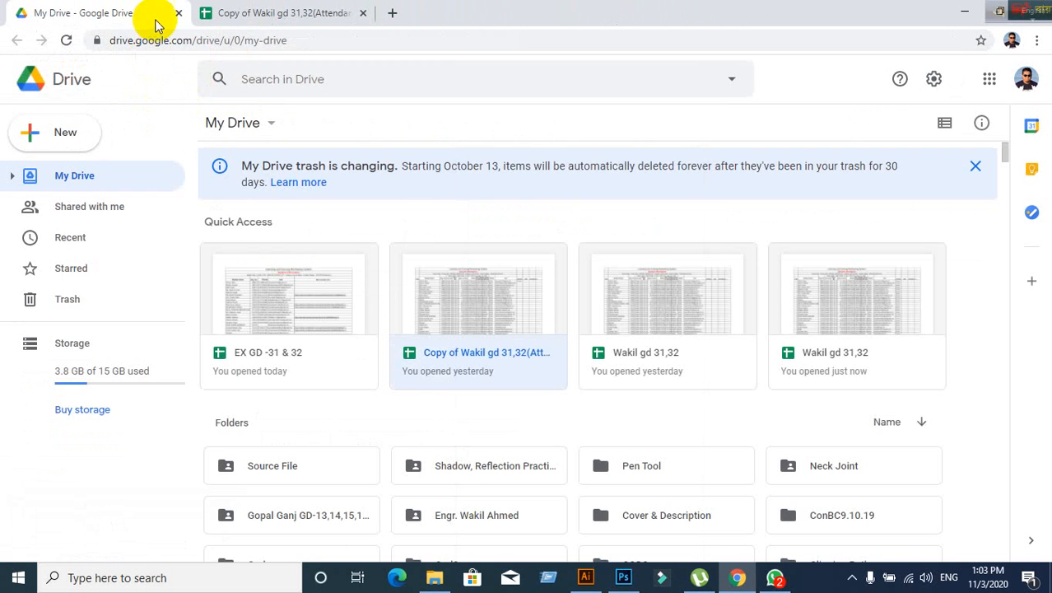
{"action": "key", "text": "ctrl+w"}
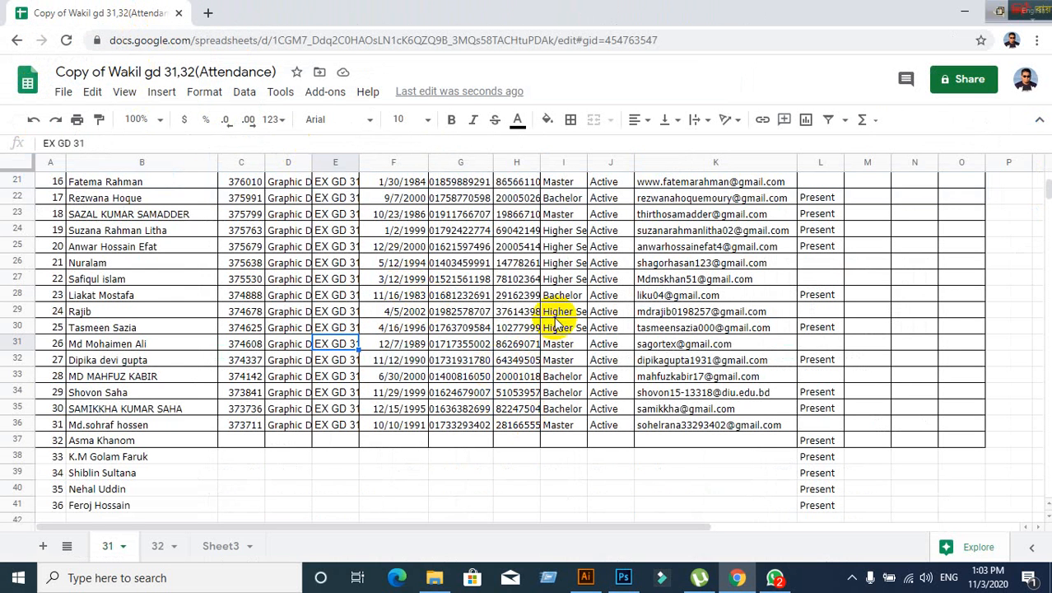
{"action": "scroll", "coordinate": [616, 370], "scroll_direction": "up", "scroll_amount": 2}
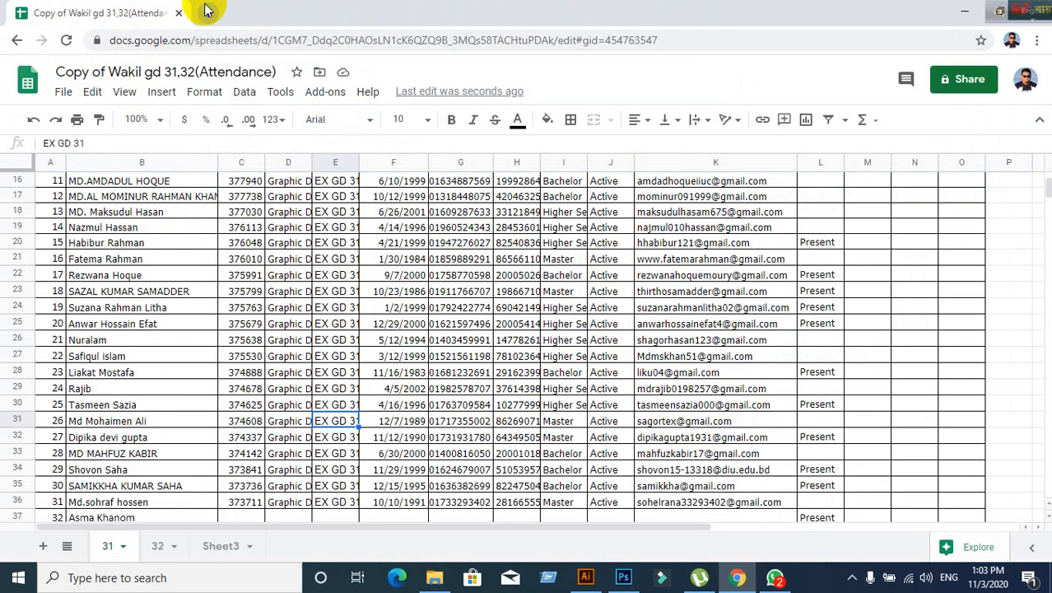
- Close Chrome's last tab, move the keyboard toolbar aside, and minimize Illustrator to the desktop
{"action": "left_click", "coordinate": [178, 13]}
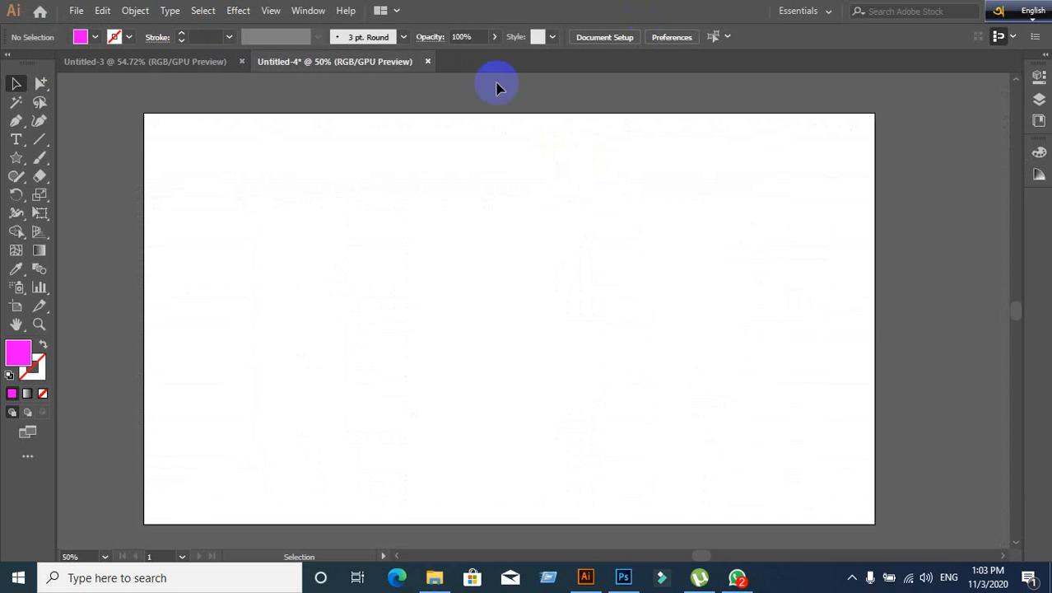
{"action": "left_click_drag", "start_coordinate": [990, 12], "coordinate": [46, 10]}
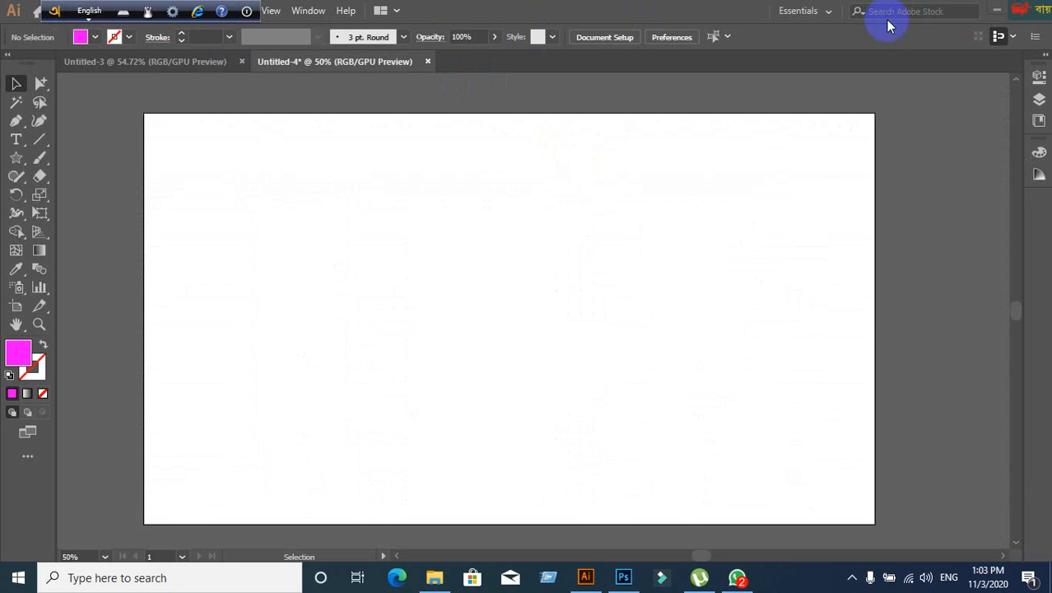
{"action": "left_click_drag", "start_coordinate": [1016, 7], "coordinate": [284, 9]}
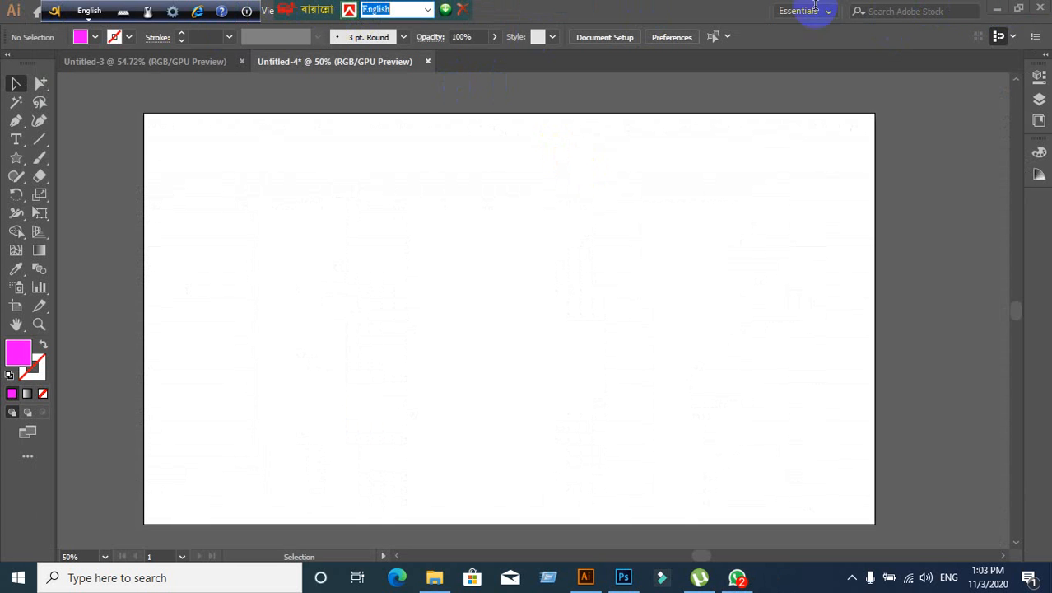
{"action": "left_click", "coordinate": [995, 12]}
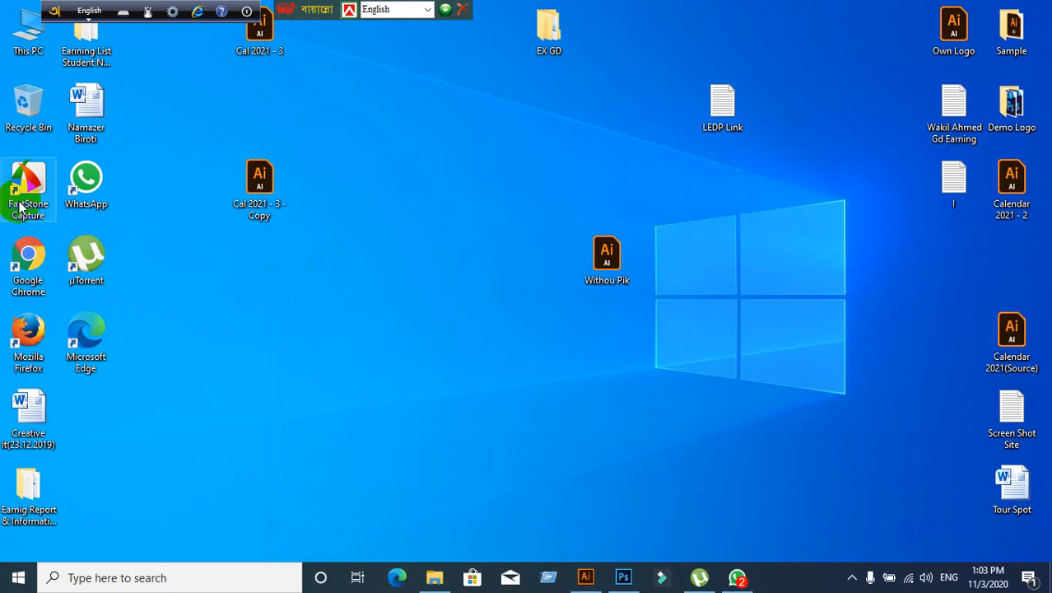